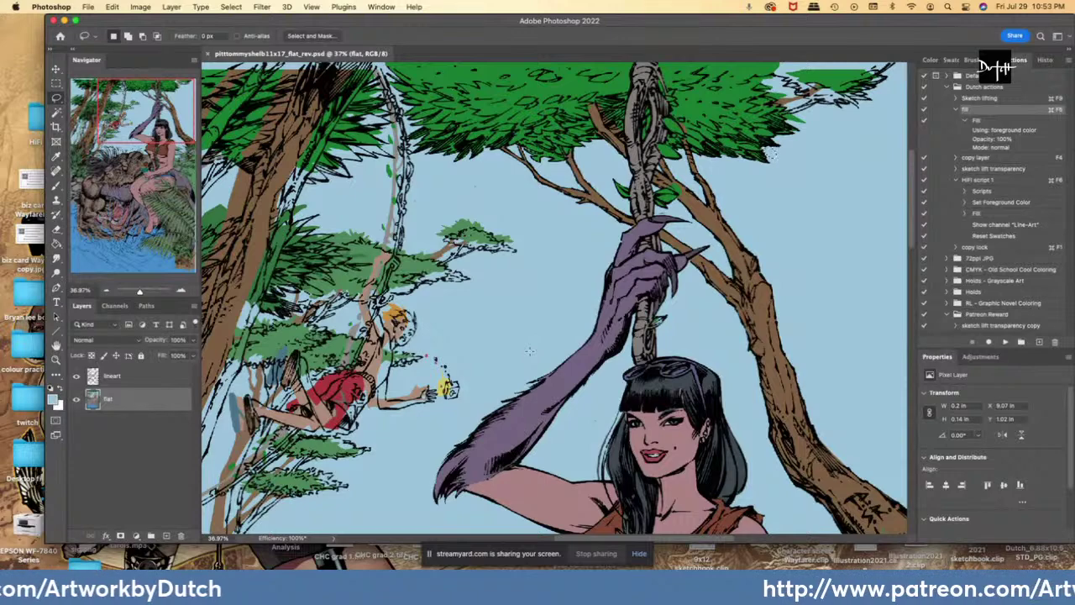
# - Fill the small background gap between the creature's back and the woman's waist with the green sampled beside it
pyautogui.scroll(-4, 442, 458)
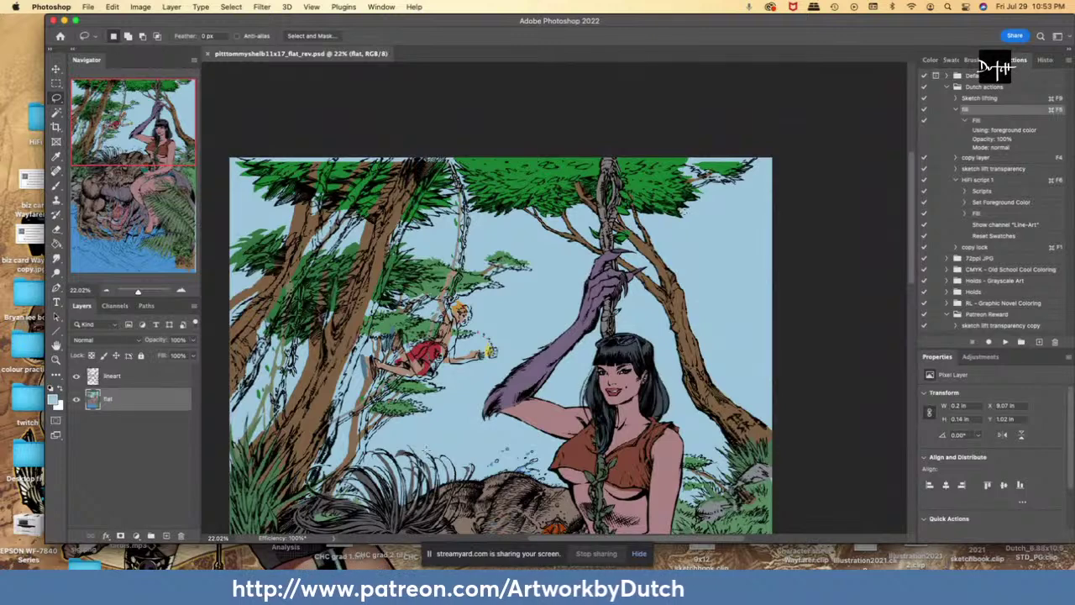
pyautogui.scroll(2, 563, 312)
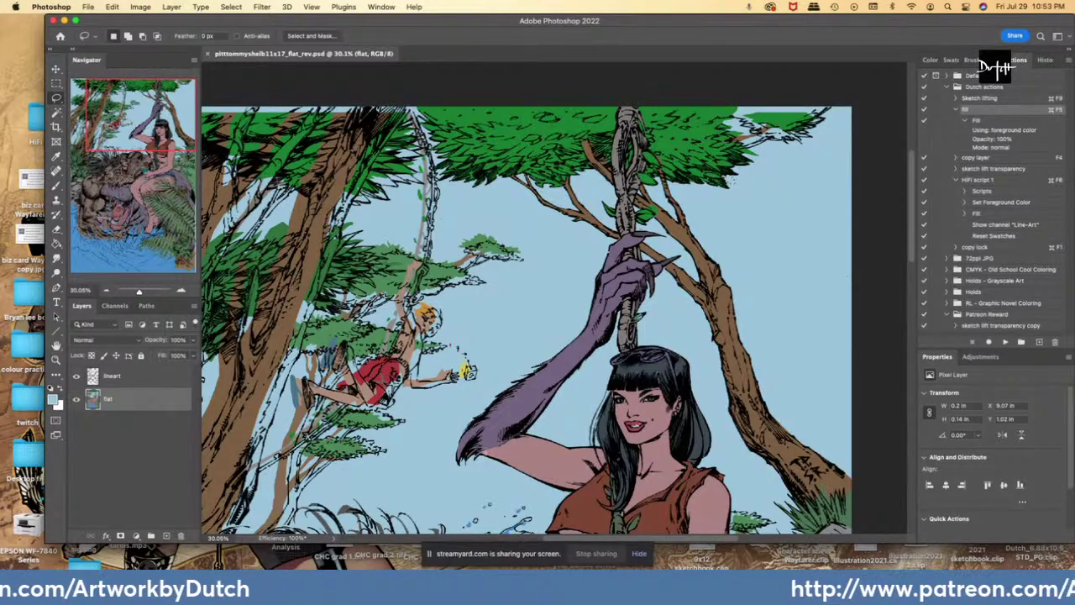
pyautogui.press('super+minus')
pyautogui.moveTo(913, 267); pyautogui.dragTo(910, 315)
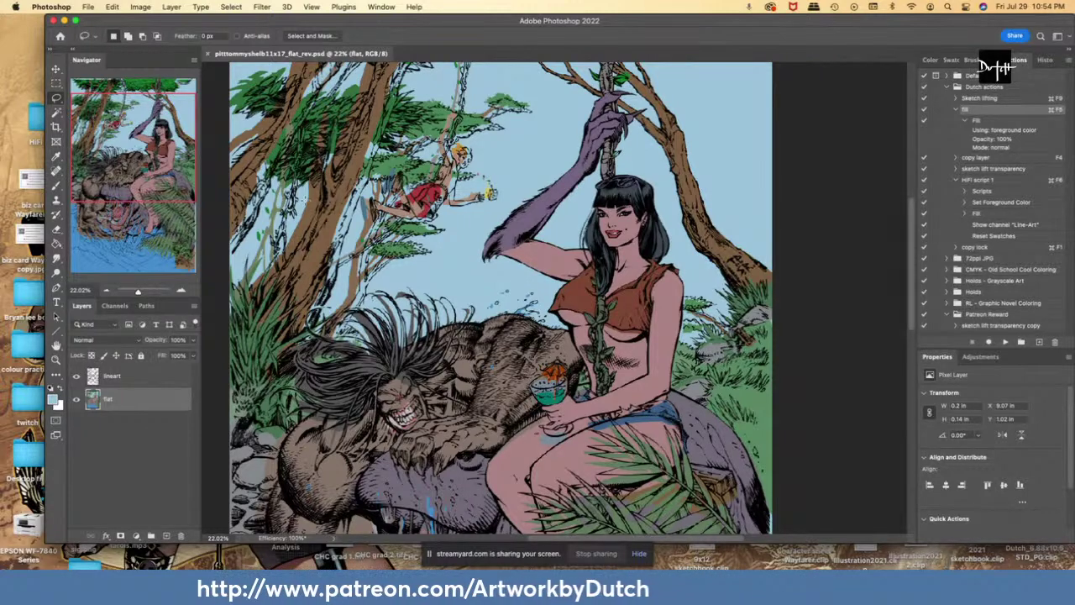
pyautogui.scroll(7, 554, 297)
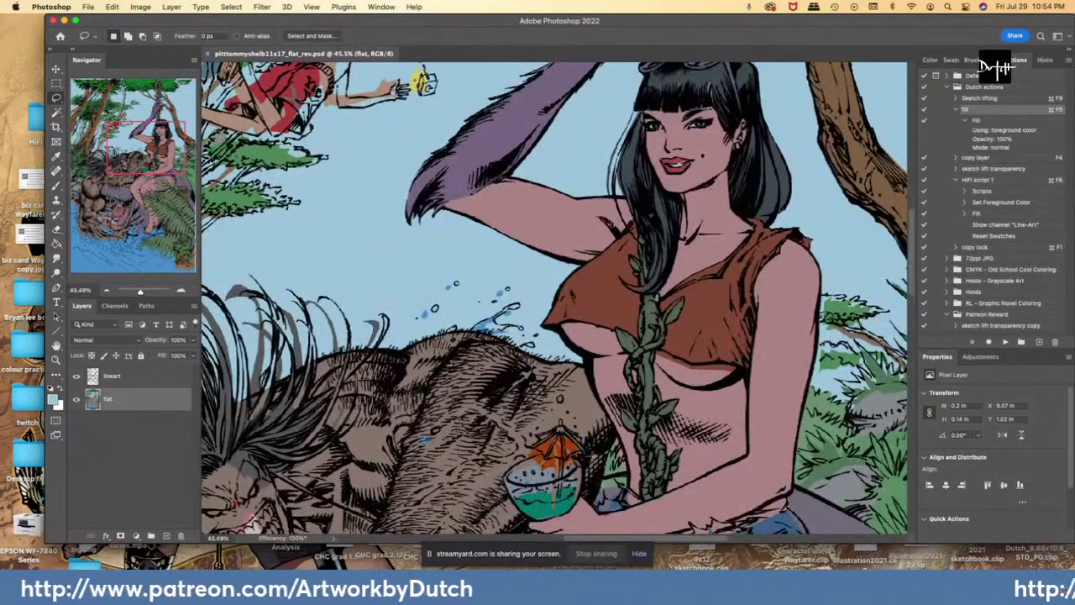
pyautogui.press('i')
pyautogui.click(608, 472)
pyautogui.press('l')
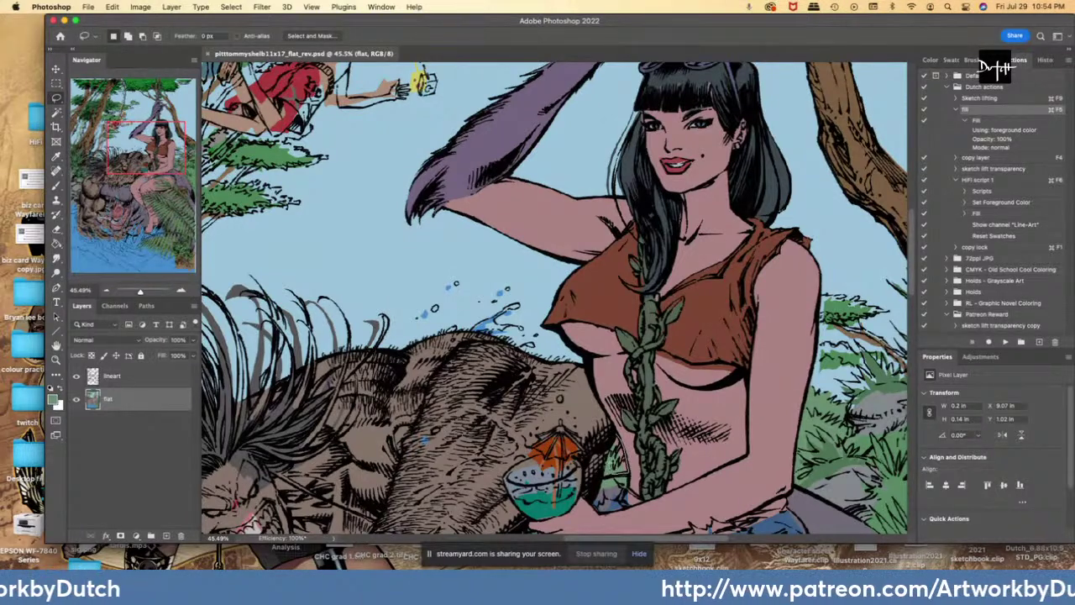
pyautogui.moveTo(616, 434)
pyautogui.mouseDown()
pyautogui.moveTo(628, 468)
pyautogui.moveTo(612, 449)
pyautogui.mouseUp()
pyautogui.press('super+F5')
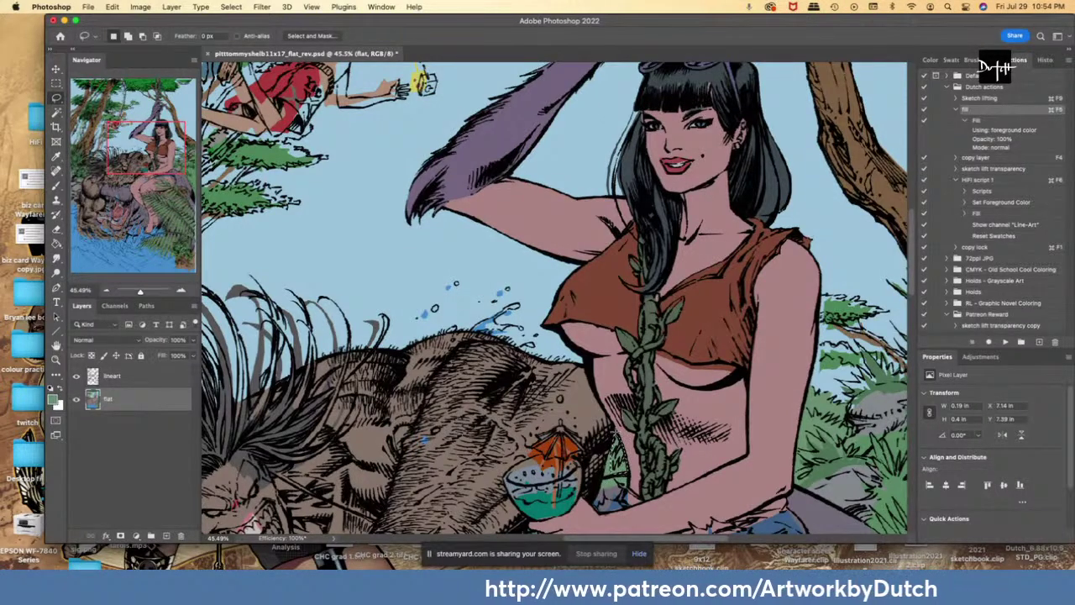
# - Sample the woman's skin tone, outline the area just under her top's hem and fill it with that color
pyautogui.press('i')
pyautogui.click(677, 375)
pyautogui.press('l')
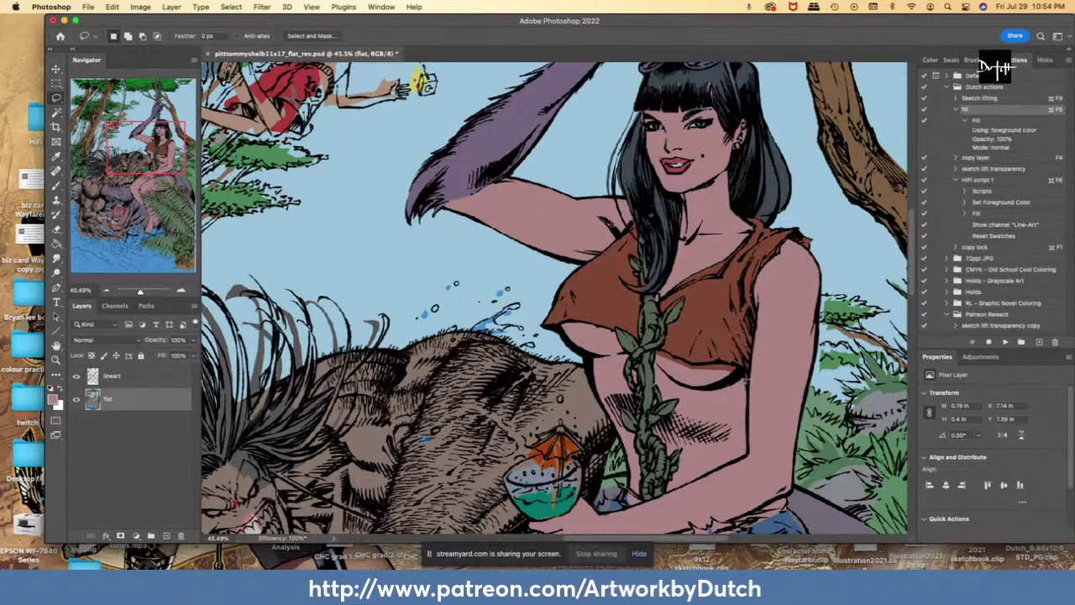
pyautogui.moveTo(746, 384)
pyautogui.mouseDown()
pyautogui.moveTo(721, 363)
pyautogui.moveTo(653, 349)
pyautogui.moveTo(653, 370)
pyautogui.moveTo(695, 383)
pyautogui.mouseUp()
pyautogui.press('g')
pyautogui.click(706, 366)
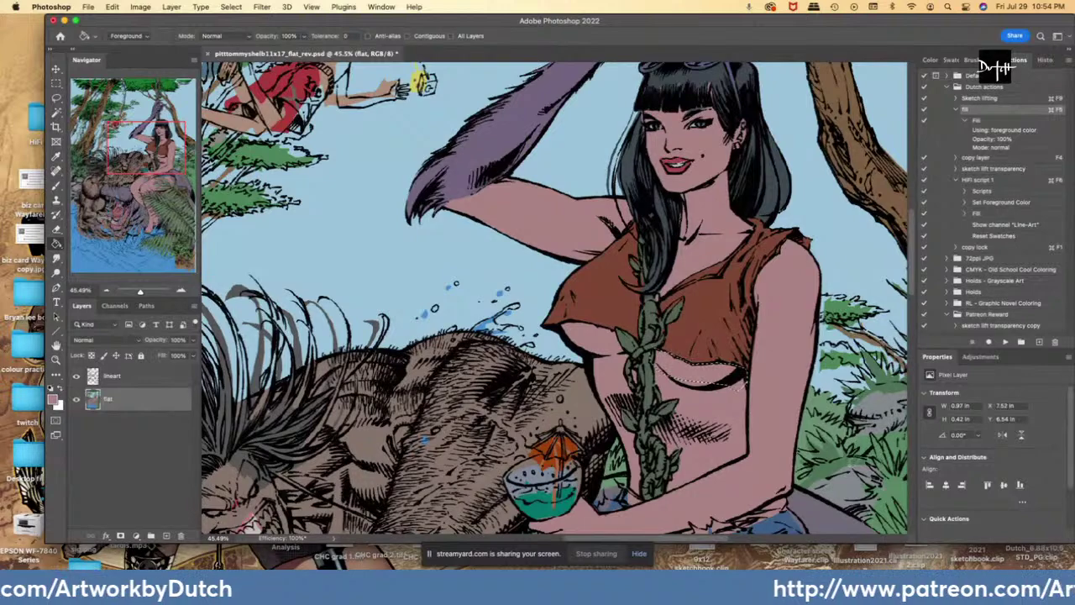
# - Outline the rock beside the woman's elbow with the Lasso and fill its green-tinted area with the rock grey
pyautogui.scroll(-5, 554, 299)
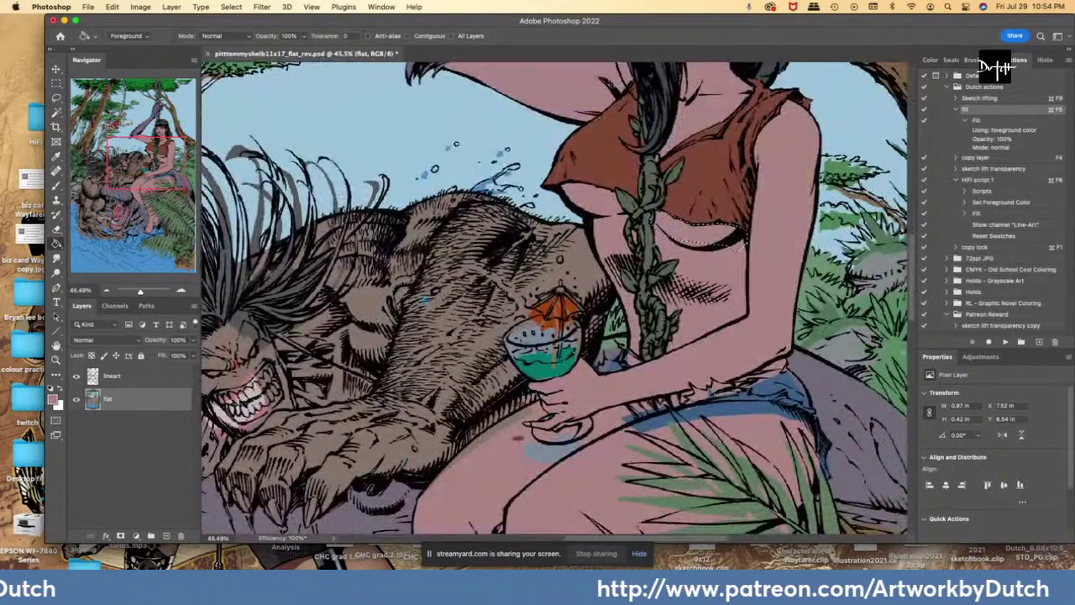
pyautogui.hscroll(5, 554, 299)
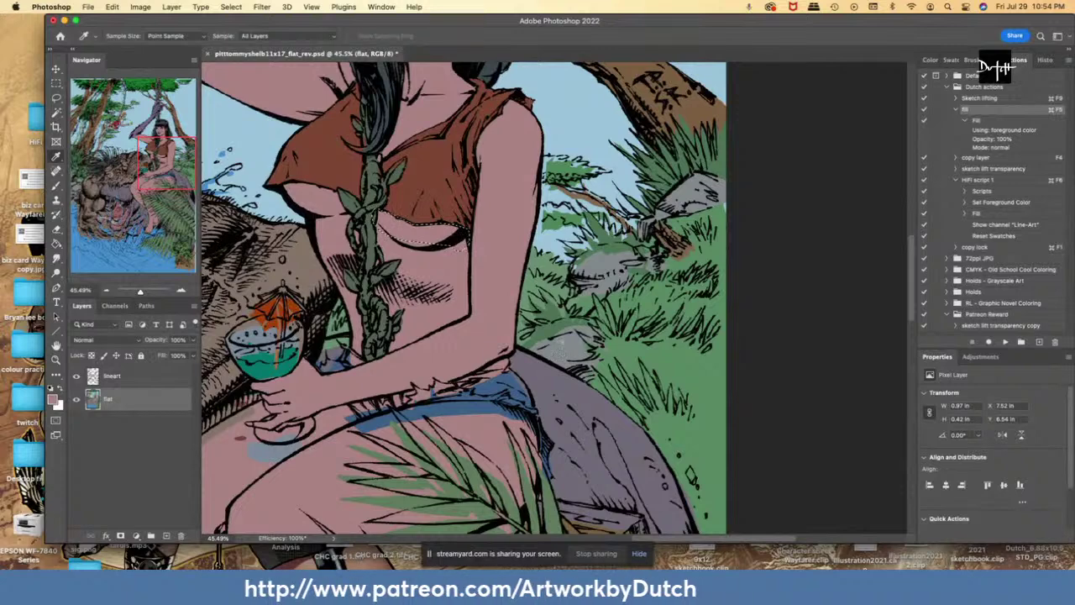
pyautogui.press('l')
pyautogui.scroll(2, 571, 335)
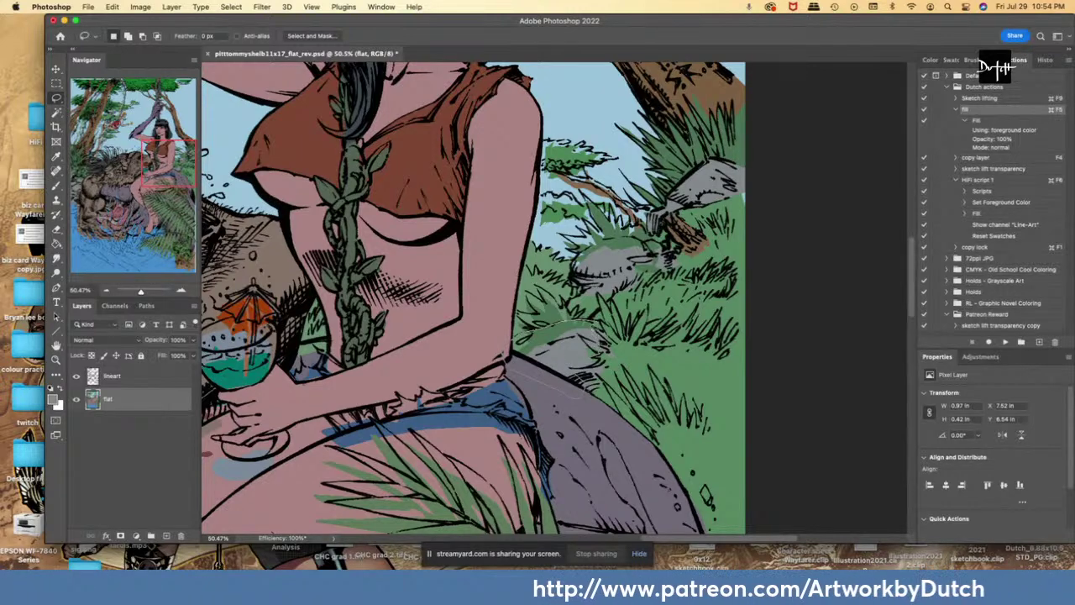
pyautogui.moveTo(606, 331); pyautogui.dragTo(601, 327)
pyautogui.click(56, 243)
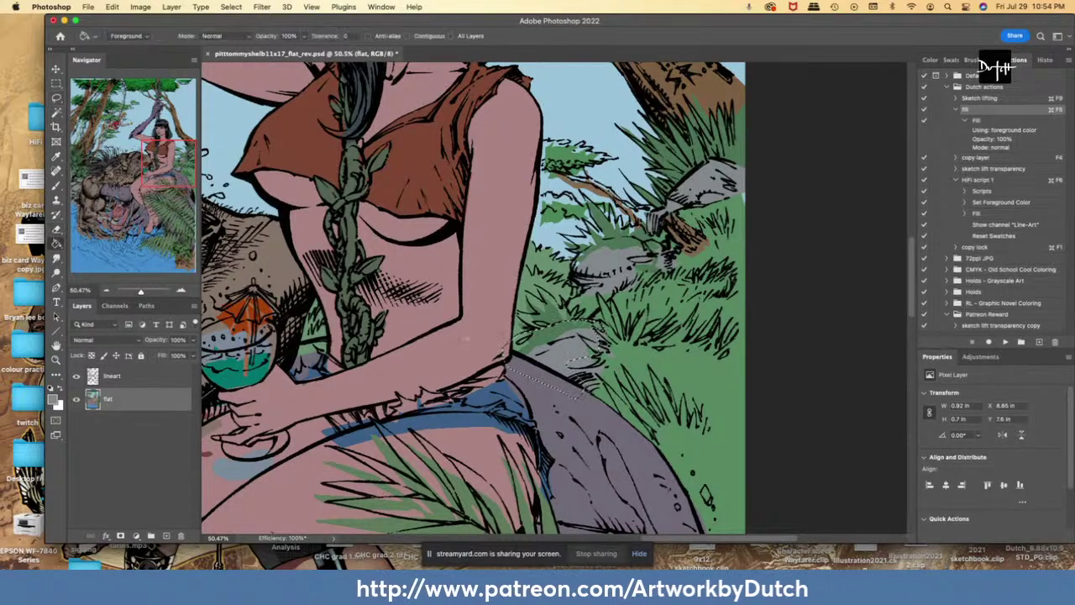
pyautogui.click(539, 337)
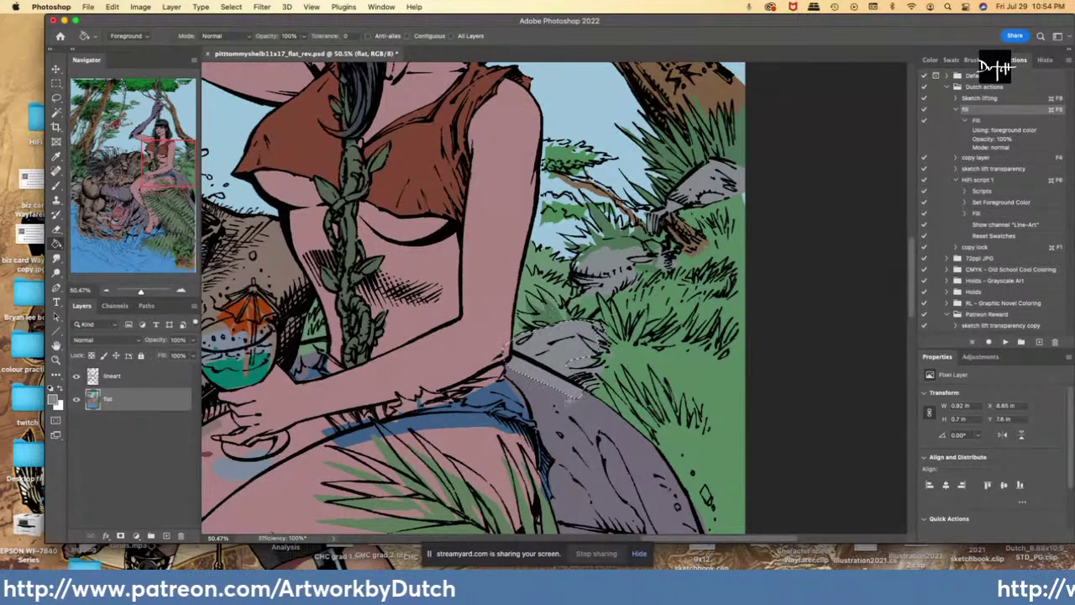
# - Sample the denim blue, outline the shorts' side and waistband below the forearm, and fill them with it
pyautogui.keyDown('alt'); pyautogui.click(487, 396); pyautogui.keyUp('alt')
pyautogui.press('l')
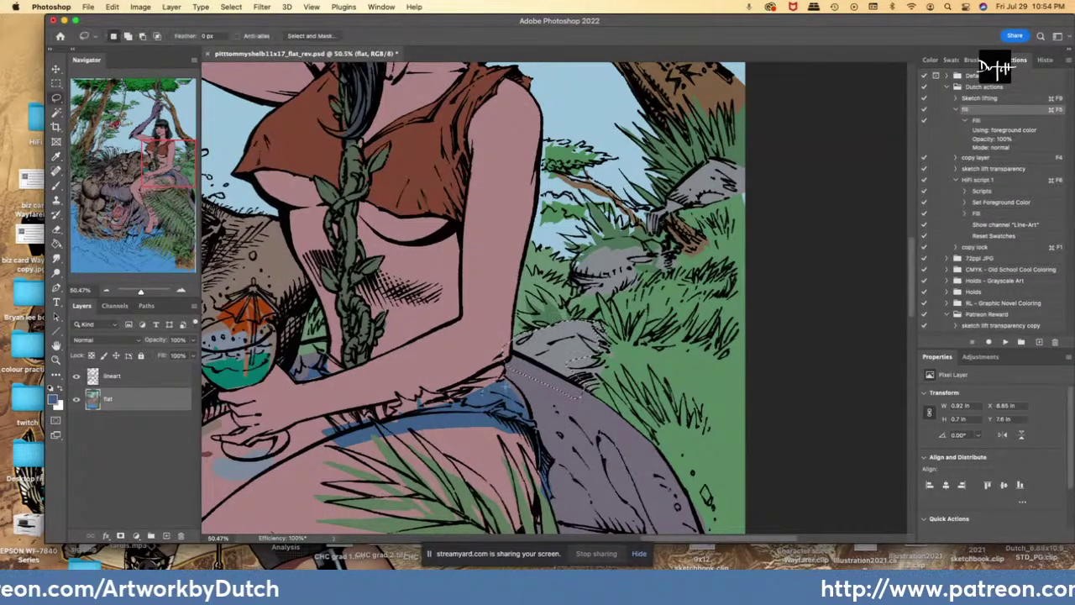
pyautogui.press('super+d')
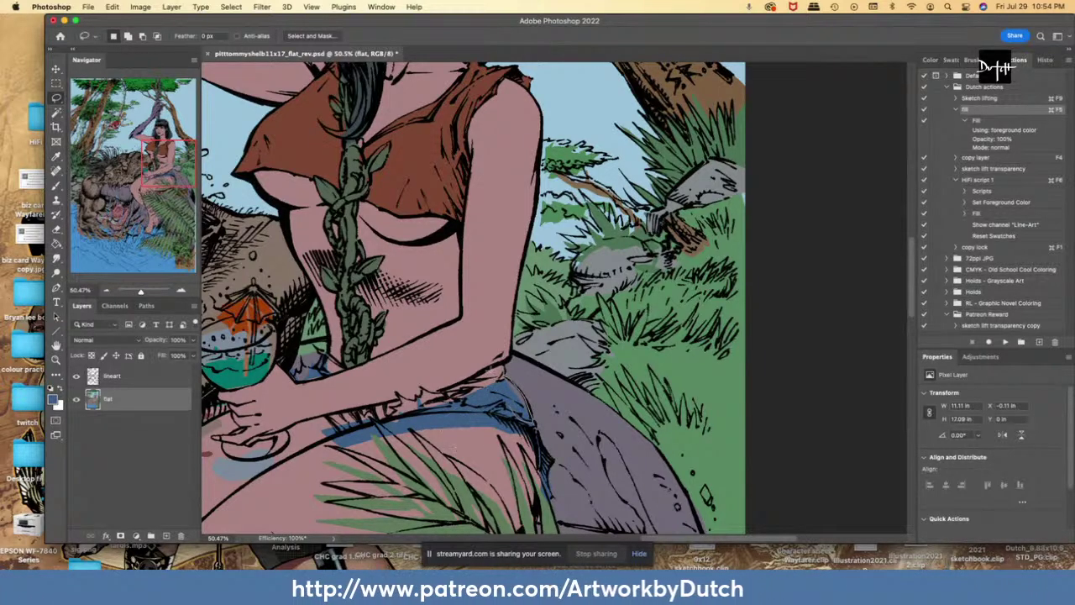
pyautogui.moveTo(505, 378)
pyautogui.mouseDown()
pyautogui.moveTo(520, 407)
pyautogui.moveTo(496, 398)
pyautogui.mouseUp()
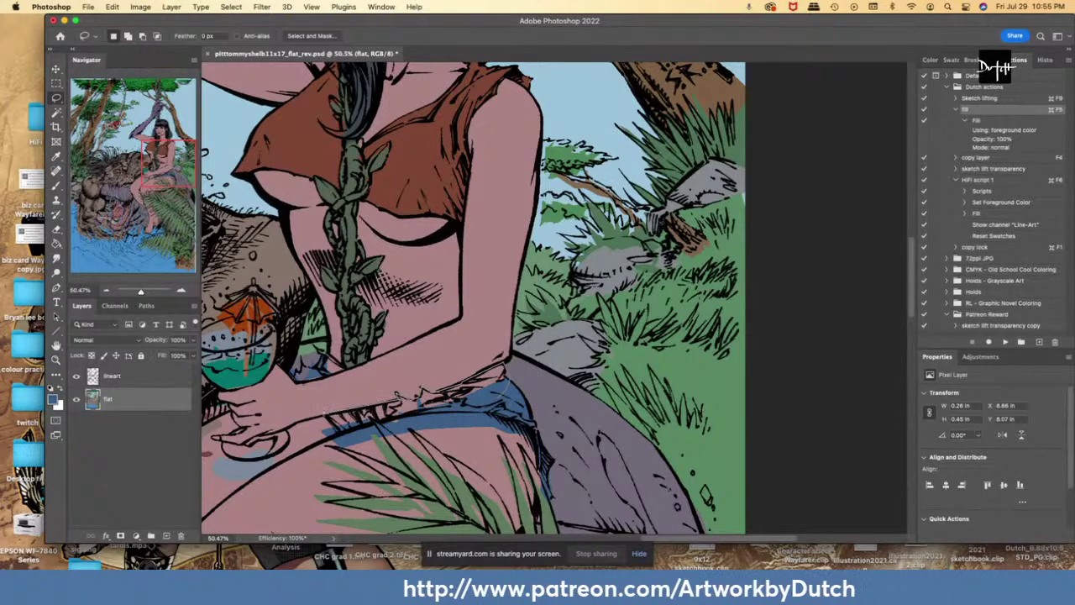
pyautogui.moveTo(338, 430)
pyautogui.mouseDown()
pyautogui.moveTo(498, 421)
pyautogui.moveTo(508, 388)
pyautogui.moveTo(403, 394)
pyautogui.mouseUp()
pyautogui.press('g')
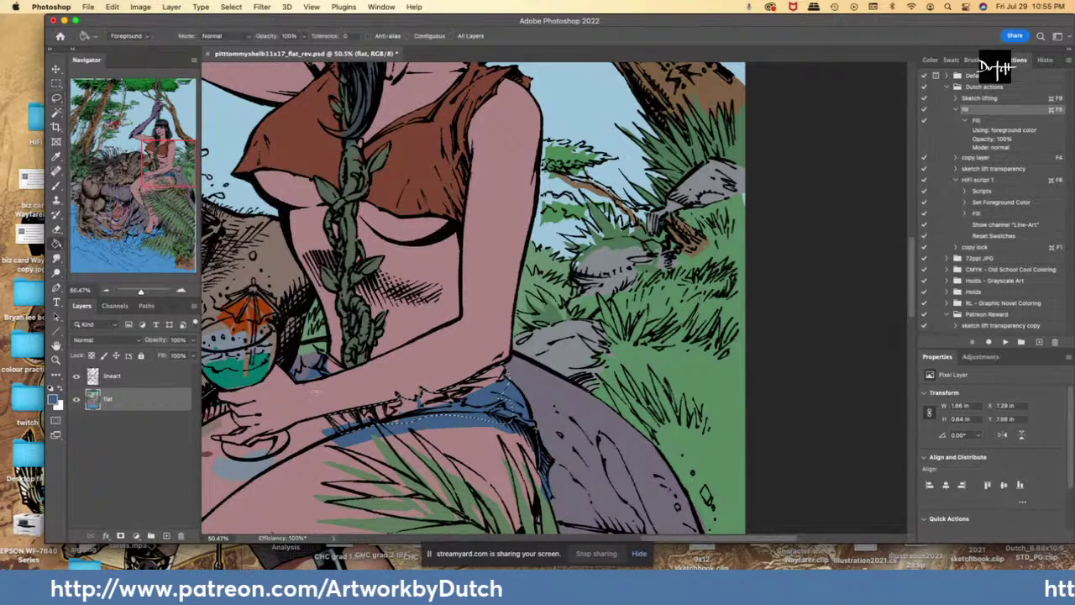
# - Clean up the shorts' lower edge, filling the blue spill on the thigh with skin tone and the side hem with denim blue
pyautogui.click(468, 446)
pyautogui.press('l')
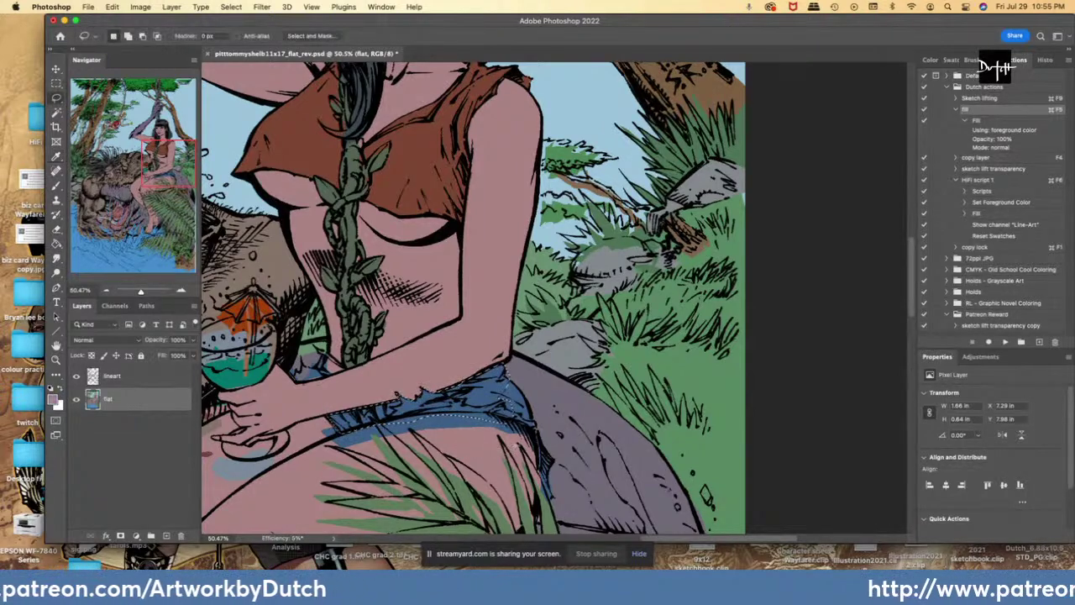
pyautogui.moveTo(502, 417)
pyautogui.mouseDown()
pyautogui.moveTo(409, 414)
pyautogui.moveTo(310, 445)
pyautogui.moveTo(346, 463)
pyautogui.moveTo(530, 445)
pyautogui.mouseUp()
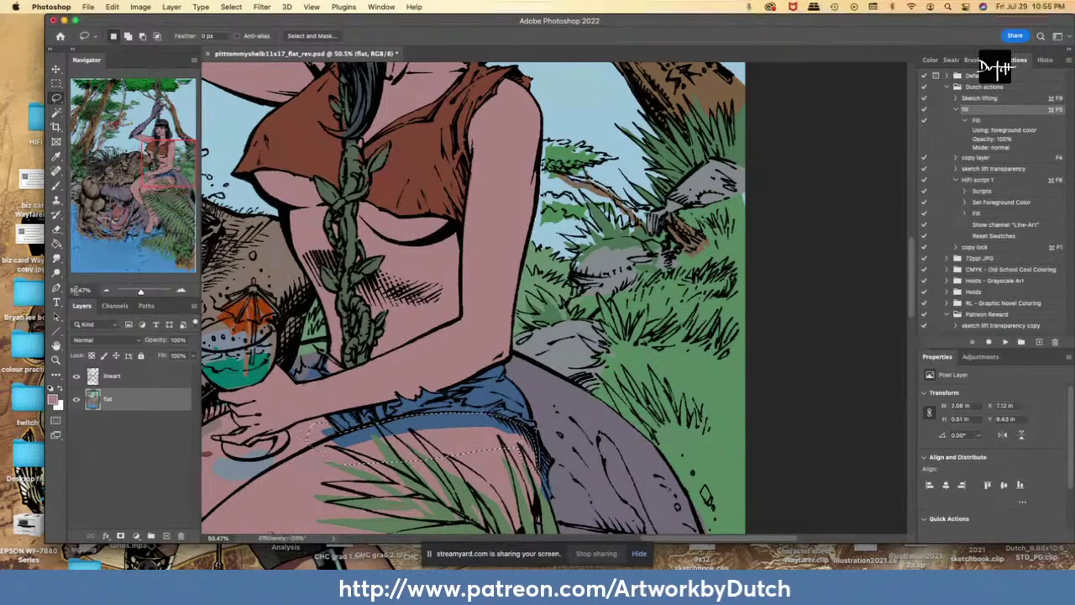
pyautogui.press('g')
pyautogui.press('l')
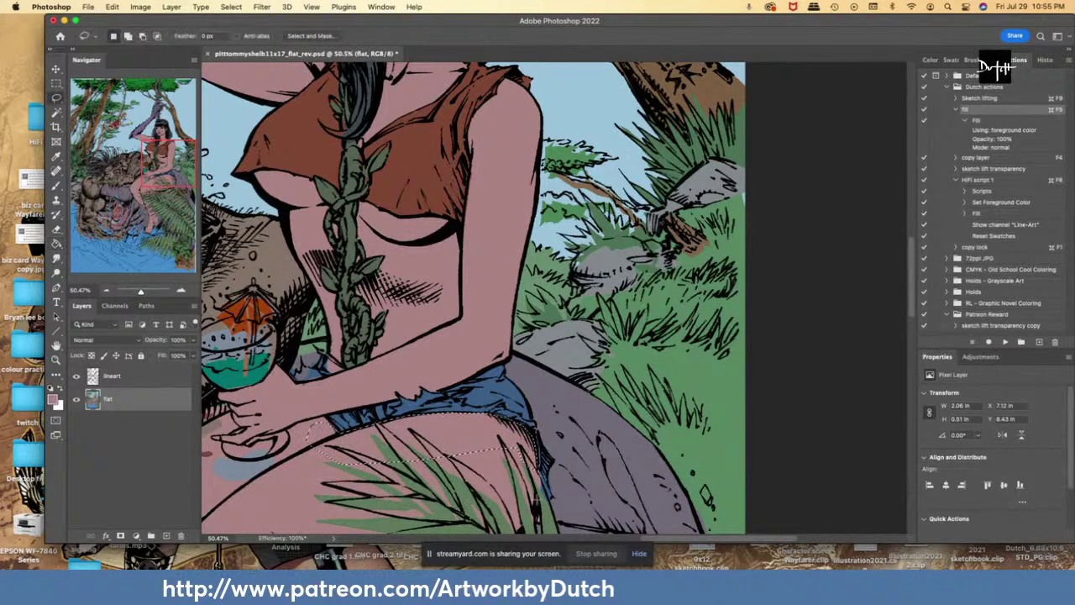
pyautogui.moveTo(542, 465)
pyautogui.mouseDown()
pyautogui.moveTo(534, 423)
pyautogui.moveTo(546, 480)
pyautogui.moveTo(523, 418)
pyautogui.mouseUp()
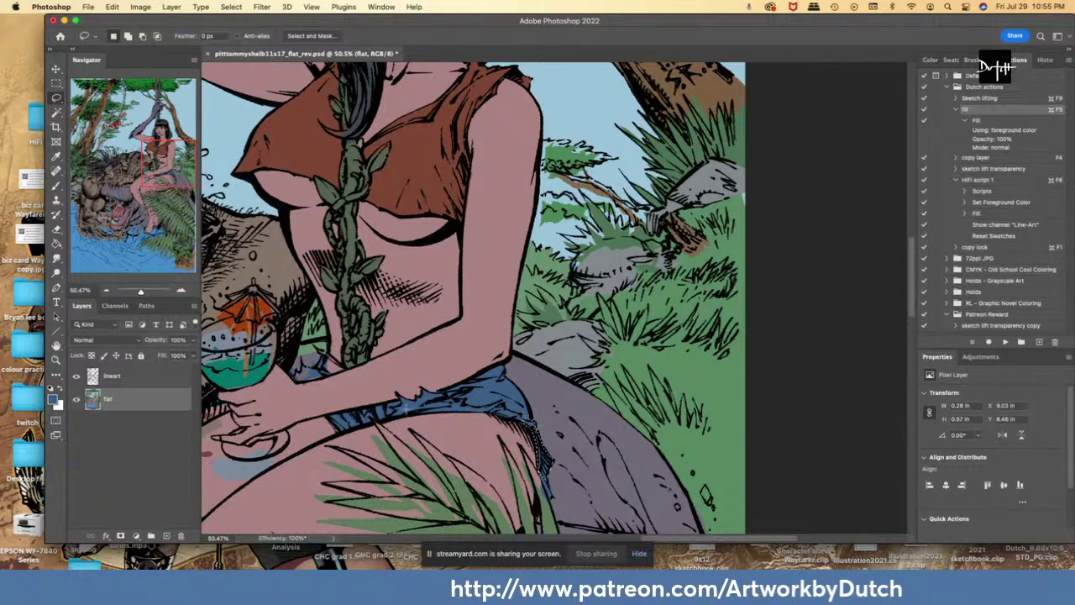
pyautogui.moveTo(487, 406); pyautogui.dragTo(502, 408)
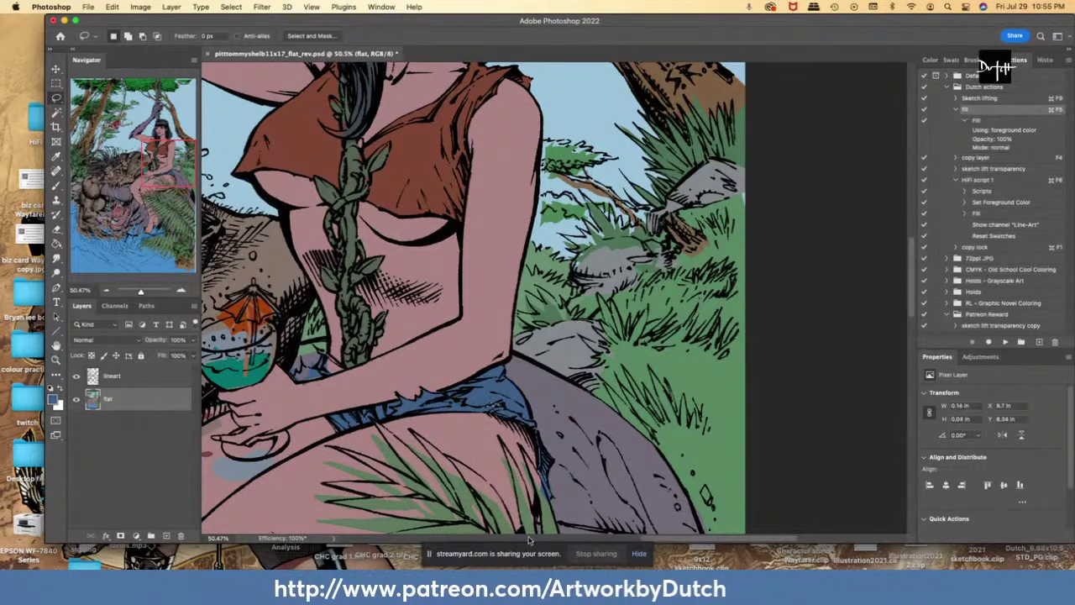
# - Sample the palm green, outline the upright leaf blades beside the woman's hip and fill them with it
pyautogui.press('i')
pyautogui.click(543, 504)
pyautogui.press('l')
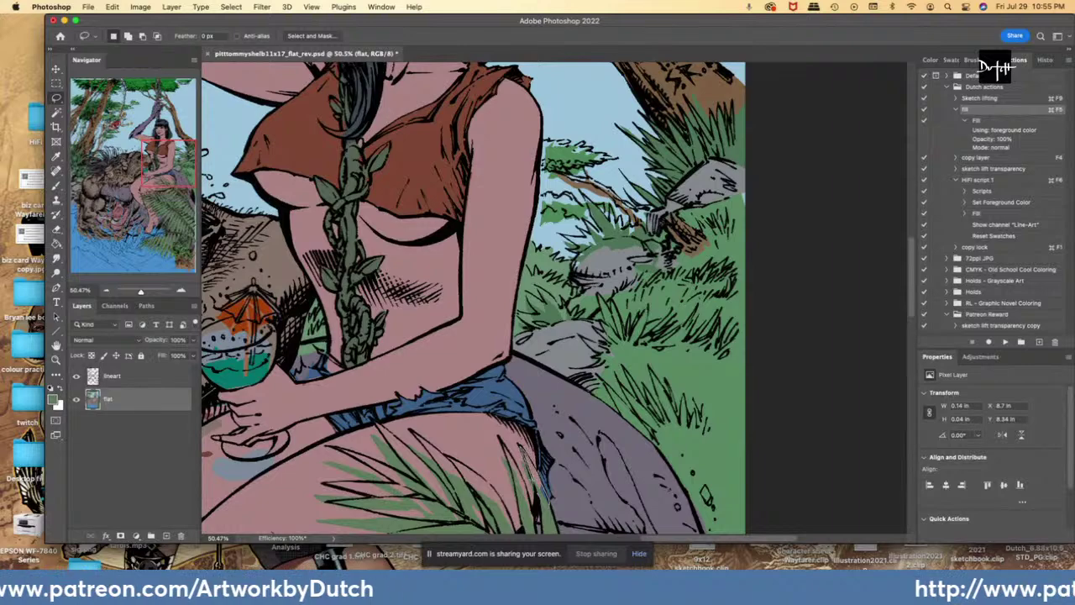
pyautogui.moveTo(546, 499); pyautogui.dragTo(544, 502)
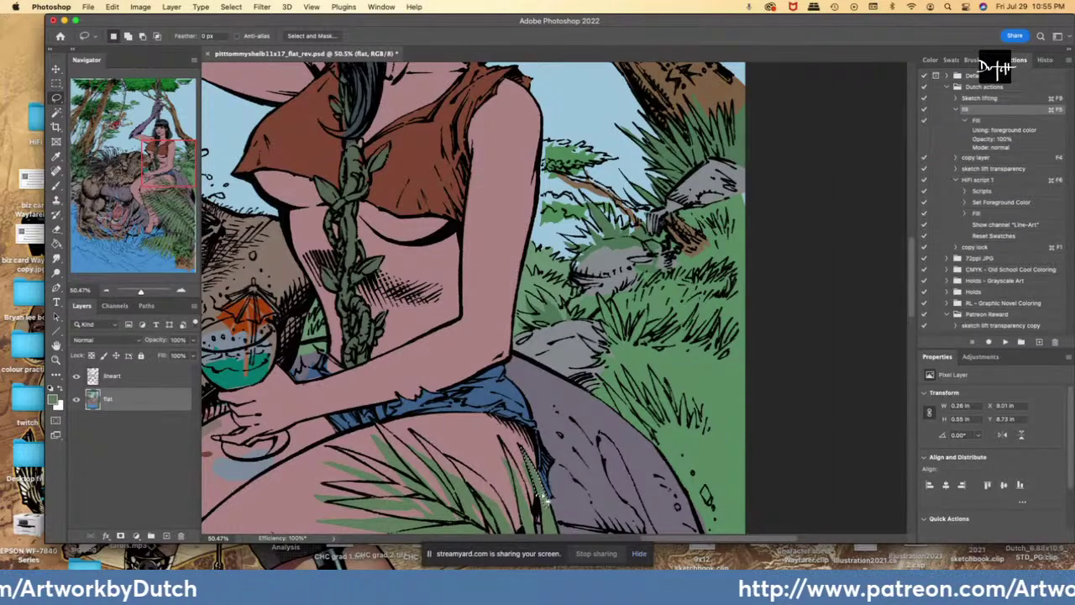
pyautogui.moveTo(504, 443); pyautogui.dragTo(505, 445)
pyautogui.scroll(-5, 534, 413)
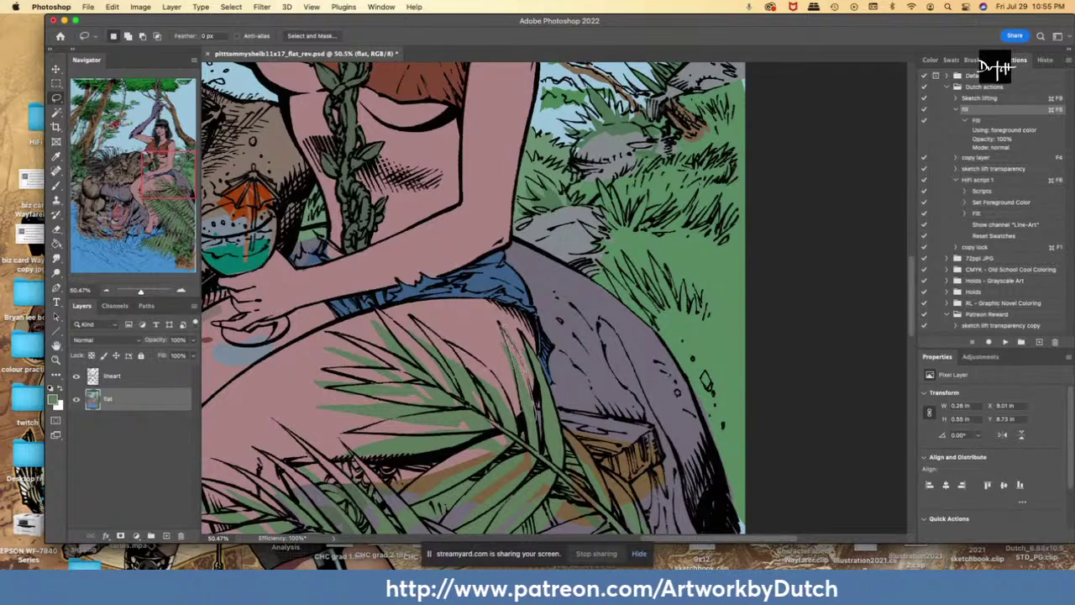
pyautogui.moveTo(501, 325)
pyautogui.mouseDown()
pyautogui.moveTo(524, 408)
pyautogui.moveTo(503, 400)
pyautogui.moveTo(515, 424)
pyautogui.mouseUp()
pyautogui.press('super+F5')
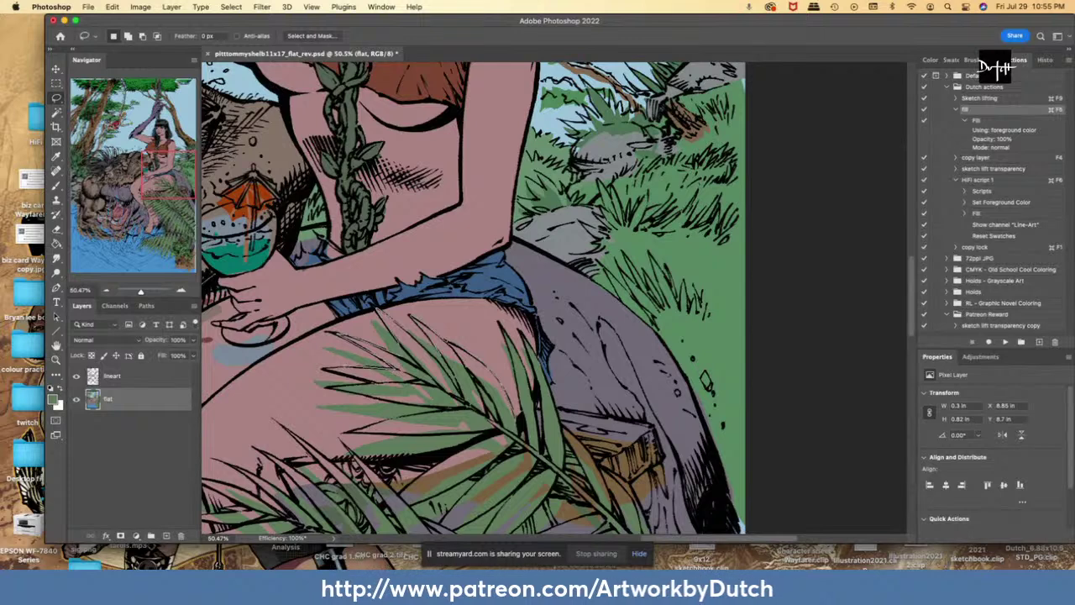
# - Outline the palm frond's leaves lying across the thigh with the Lasso and fill them with the palm green
pyautogui.moveTo(323, 368)
pyautogui.mouseDown()
pyautogui.moveTo(374, 383)
pyautogui.moveTo(329, 387)
pyautogui.moveTo(383, 399)
pyautogui.mouseUp()
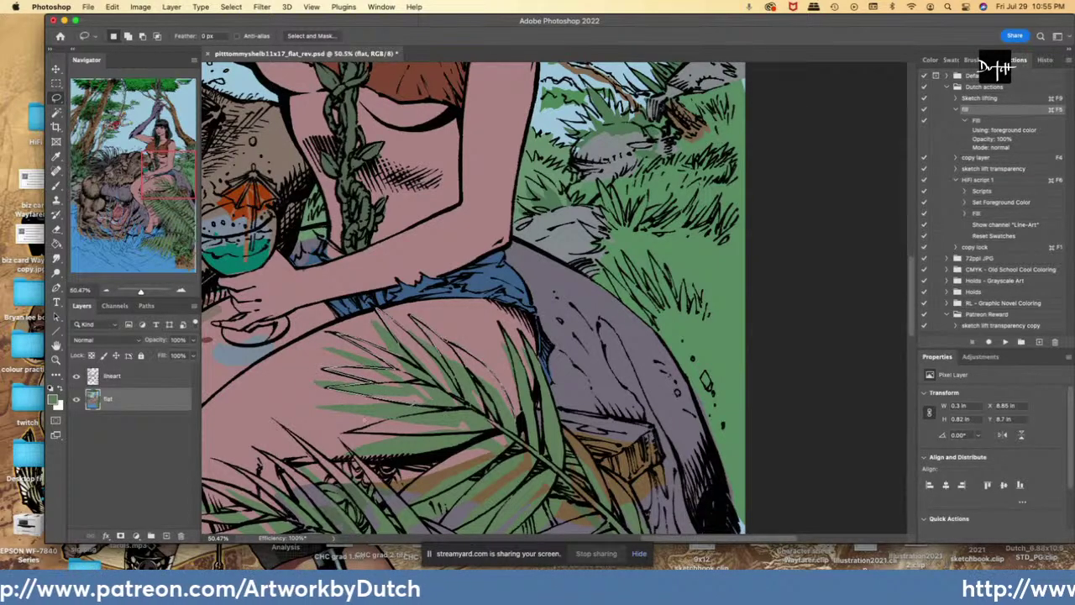
pyautogui.moveTo(346, 432)
pyautogui.mouseDown()
pyautogui.moveTo(404, 436)
pyautogui.moveTo(454, 464)
pyautogui.moveTo(448, 445)
pyautogui.moveTo(463, 447)
pyautogui.moveTo(397, 490)
pyautogui.moveTo(413, 504)
pyautogui.moveTo(518, 438)
pyautogui.mouseUp()
pyautogui.press('g')
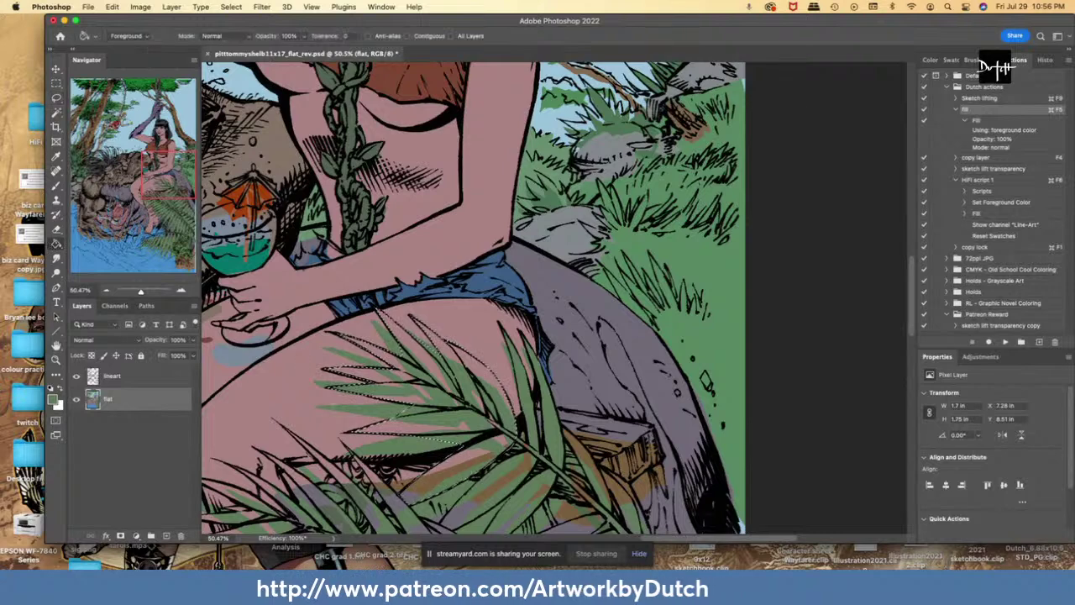
pyautogui.click(480, 385)
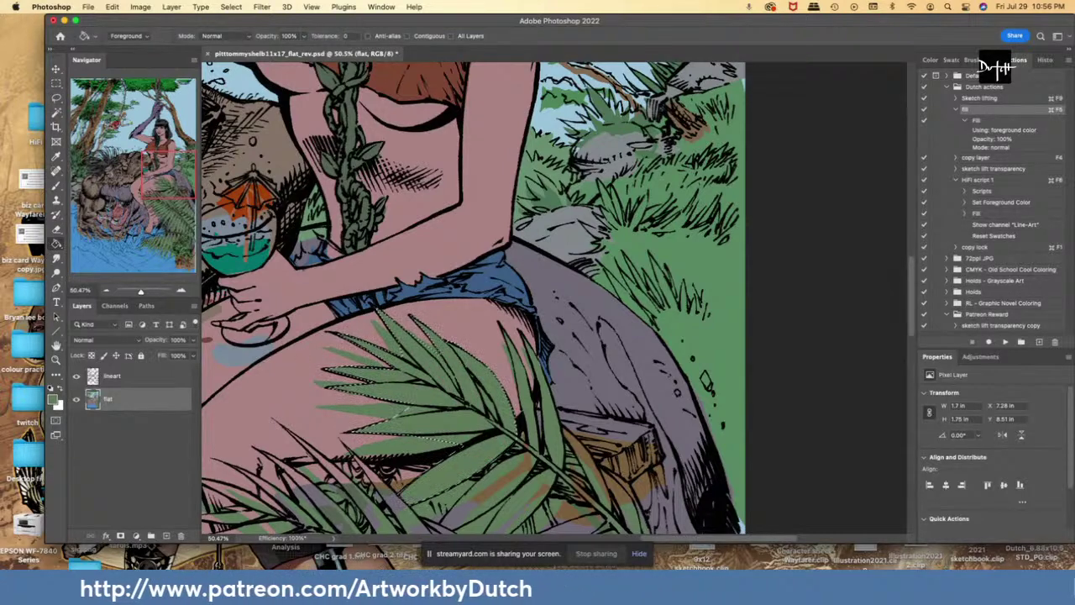
pyautogui.press('l')
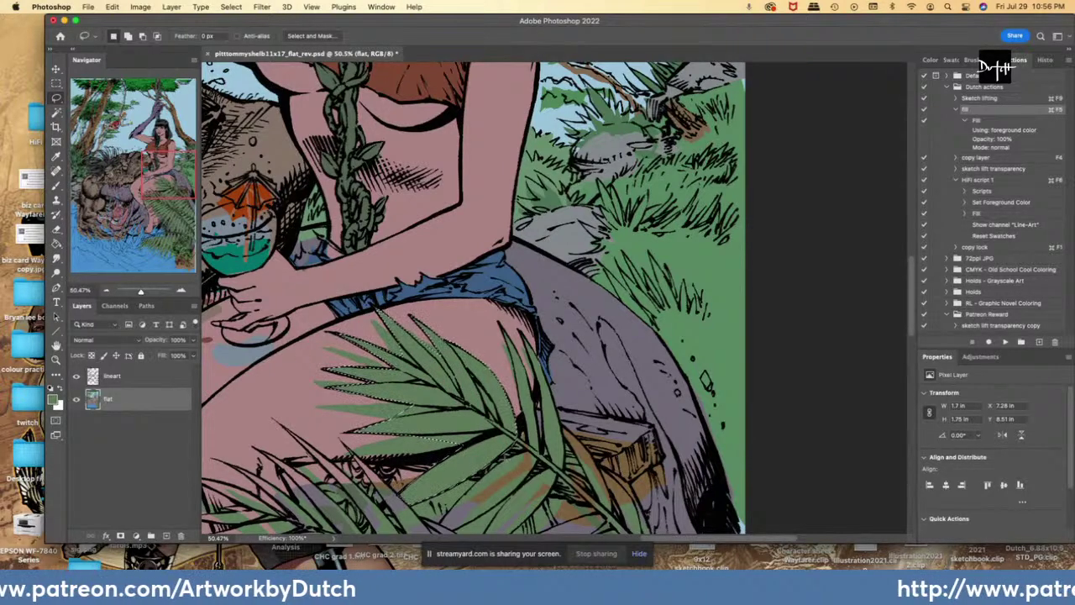
# - Sample the skin tone, outline the green spill between the palm leaves on the thigh with the Lasso and fill it
pyautogui.press('i')
pyautogui.click(486, 333)
pyautogui.press('l')
pyautogui.hotkey('ctrl', 'd')
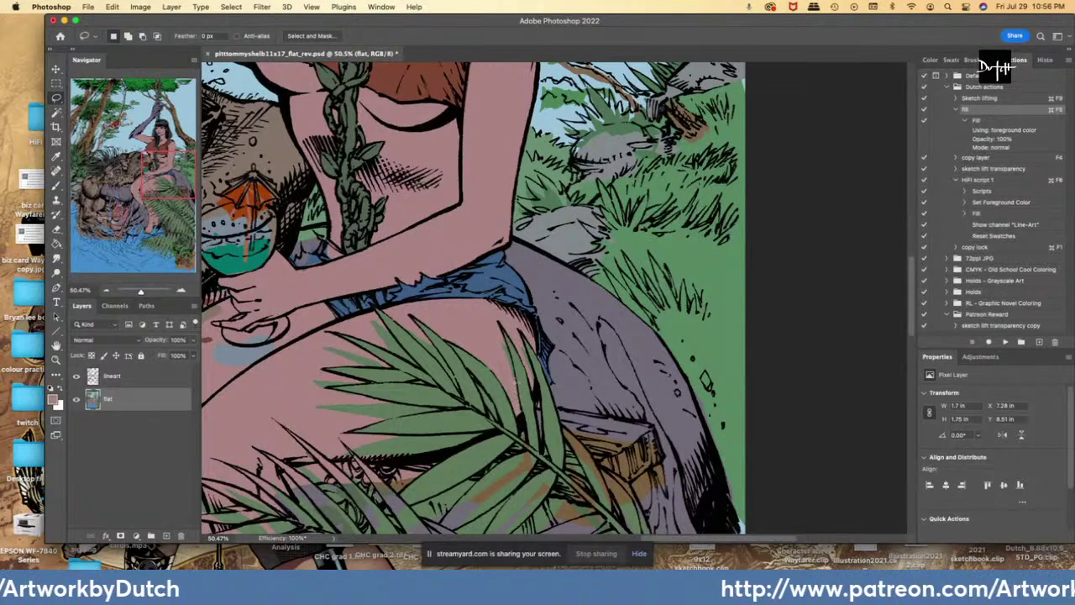
pyautogui.moveTo(505, 341); pyautogui.dragTo(502, 339)
pyautogui.moveTo(531, 383); pyautogui.dragTo(520, 338)
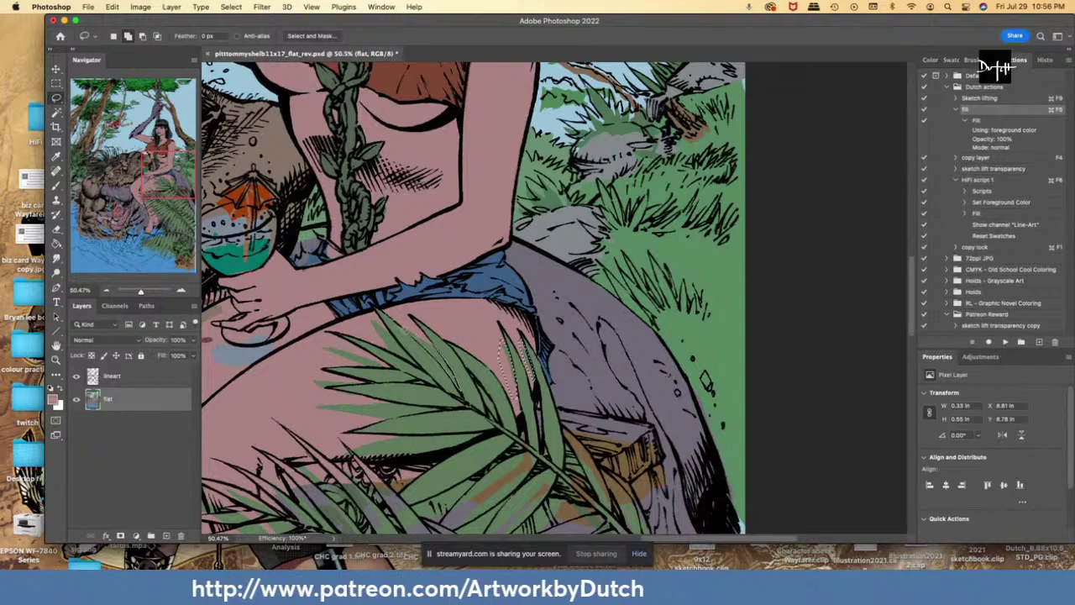
pyautogui.moveTo(402, 331); pyautogui.dragTo(409, 321)
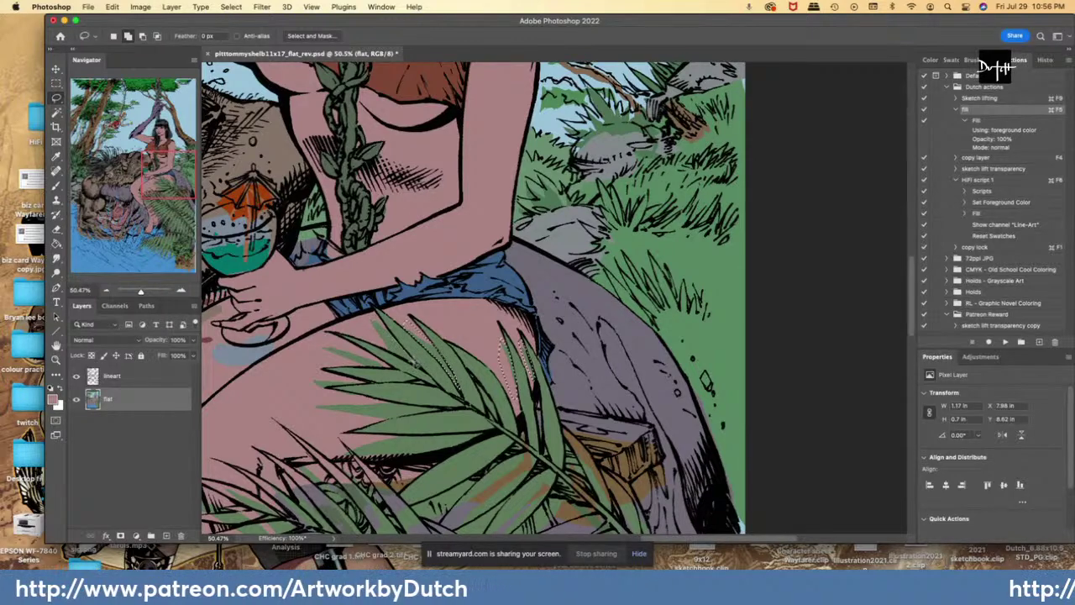
pyautogui.moveTo(419, 365)
pyautogui.mouseDown()
pyautogui.moveTo(383, 350)
pyautogui.moveTo(375, 315)
pyautogui.mouseUp()
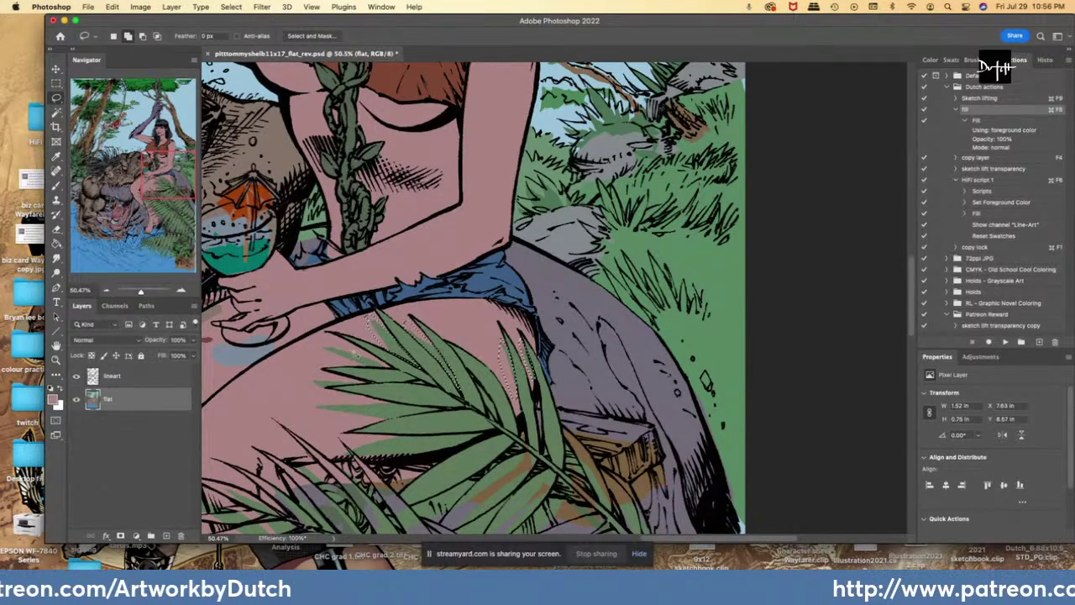
pyautogui.moveTo(392, 371)
pyautogui.mouseDown()
pyautogui.moveTo(341, 366)
pyautogui.moveTo(316, 340)
pyautogui.moveTo(330, 384)
pyautogui.moveTo(314, 373)
pyautogui.moveTo(359, 386)
pyautogui.moveTo(317, 387)
pyautogui.mouseUp()
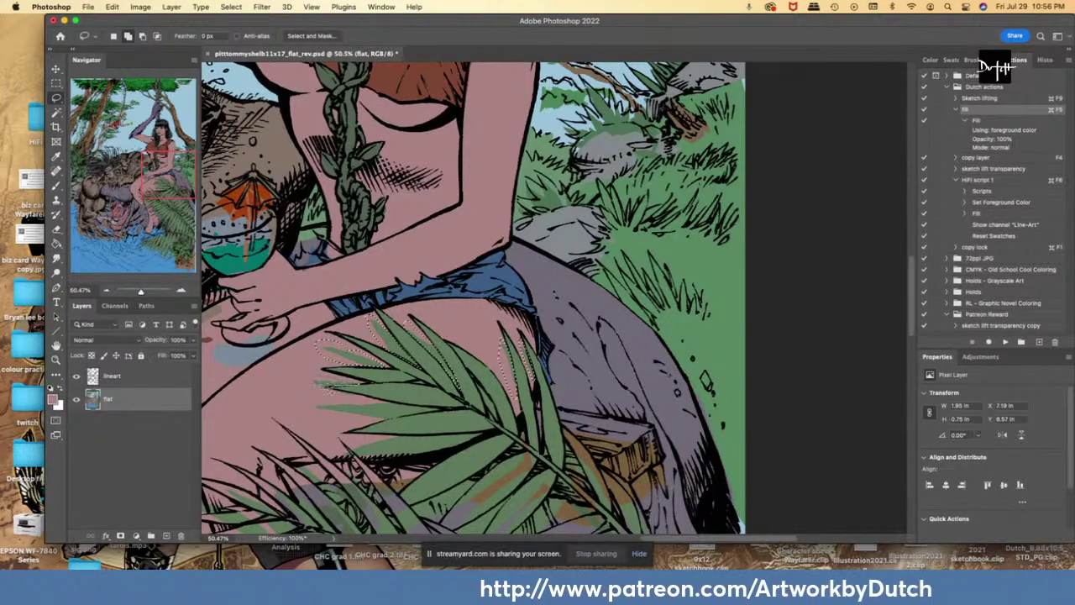
pyautogui.moveTo(367, 415); pyautogui.dragTo(355, 404)
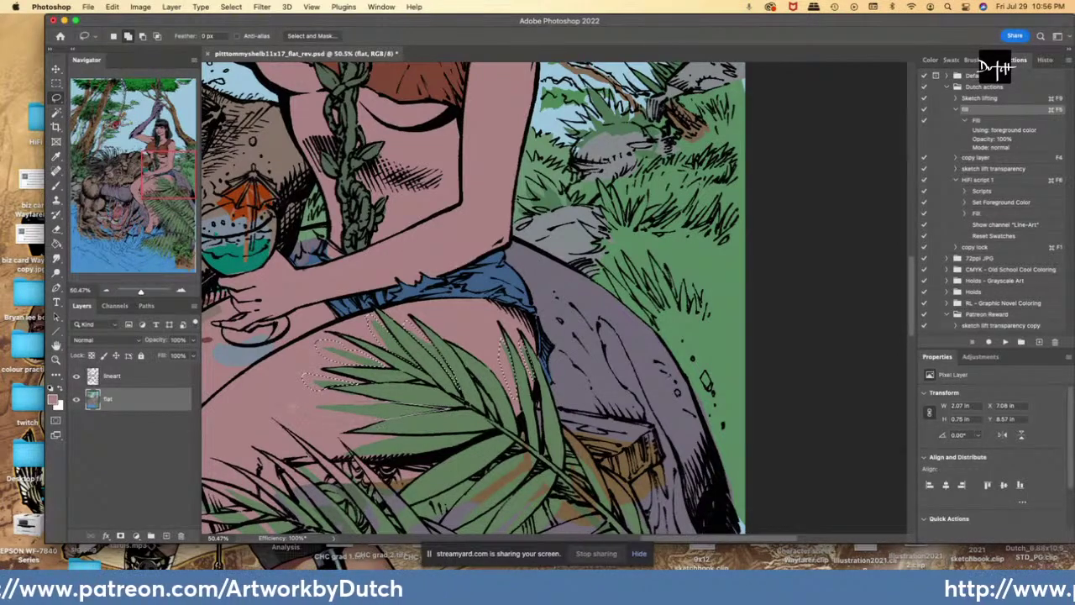
pyautogui.moveTo(292, 407); pyautogui.dragTo(451, 408)
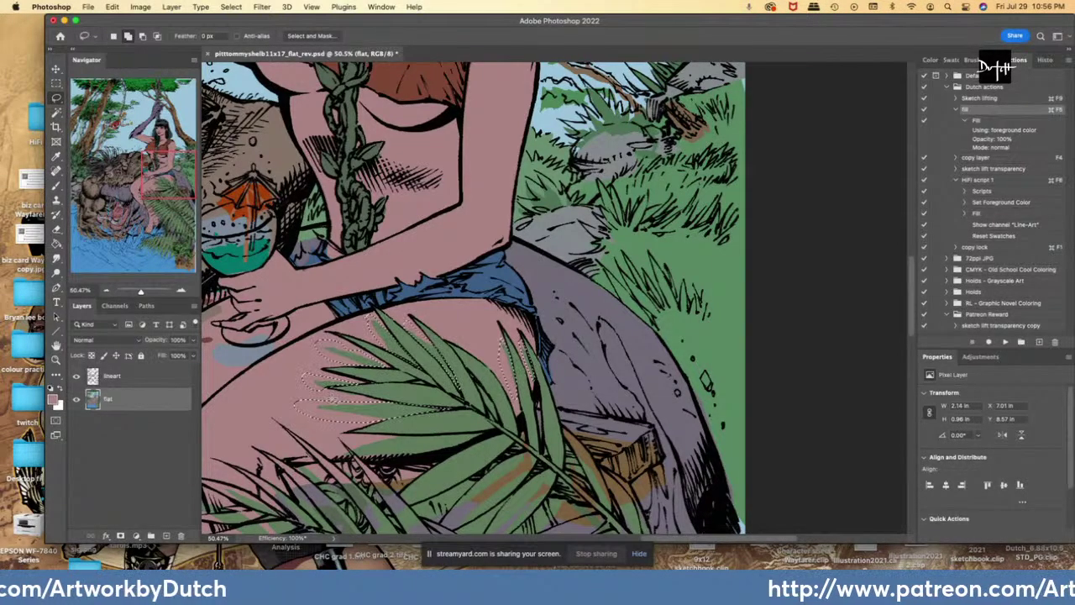
pyautogui.click(56, 244)
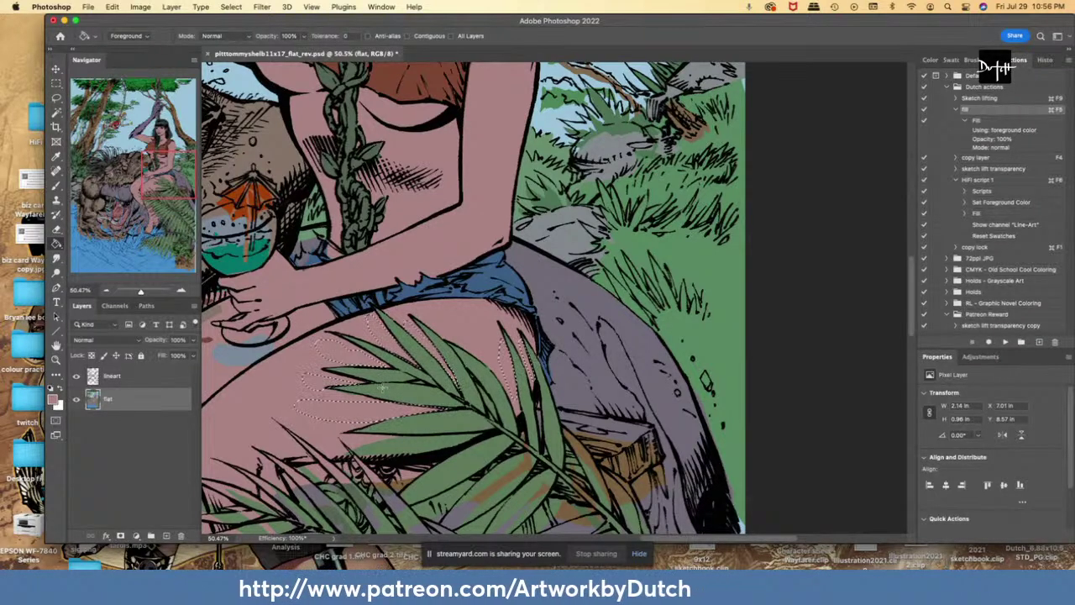
pyautogui.press('l')
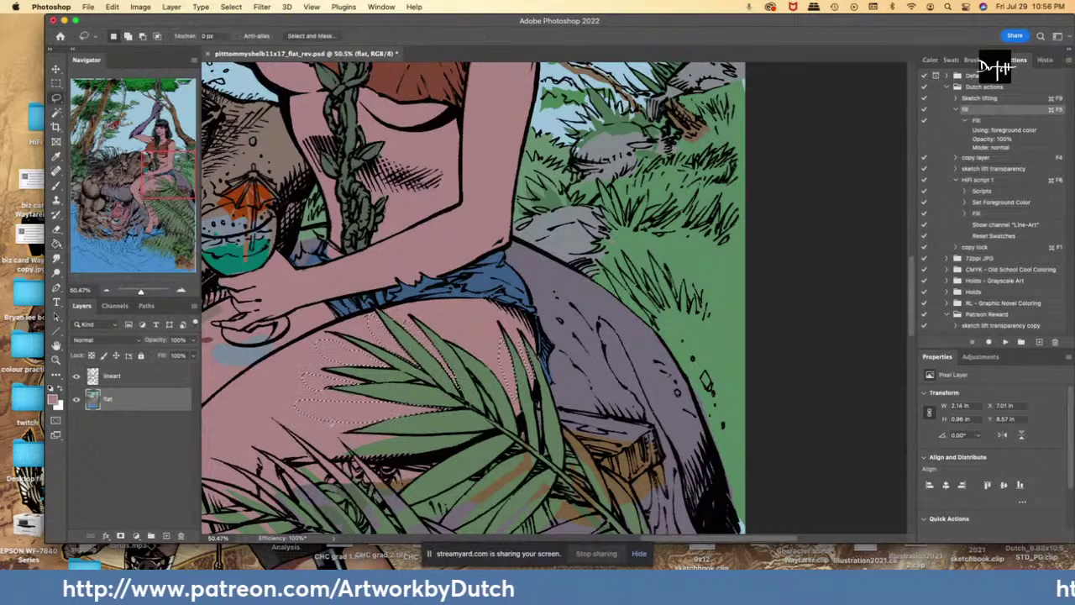
pyautogui.click(449, 412)
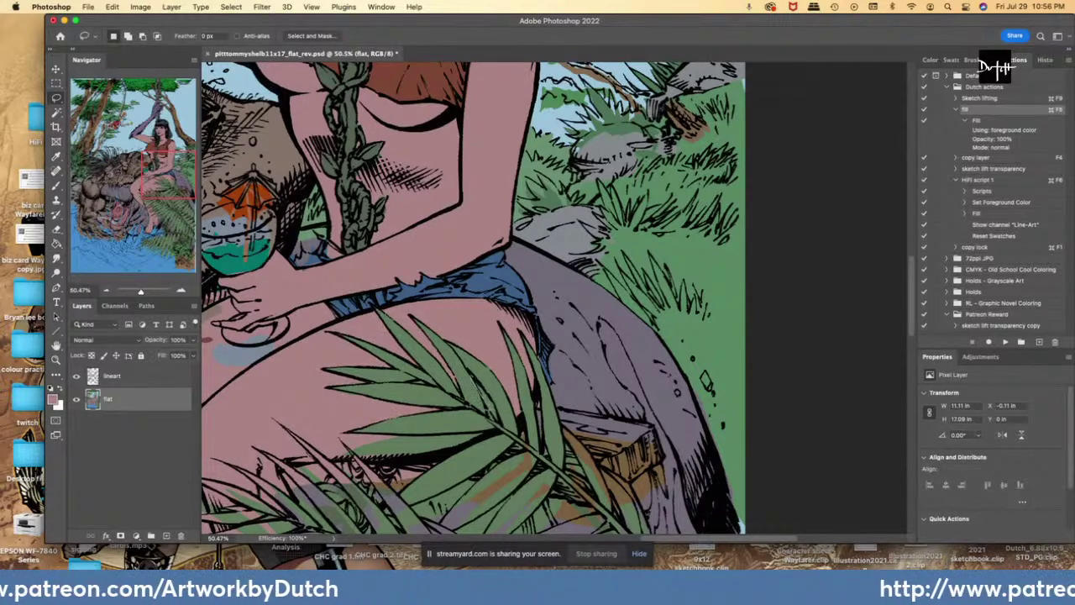
# - Fill the remaining gaps beside the frond's stem and under its lower leaf with skin tone, and patch the upper leaf's edge with palm green
pyautogui.moveTo(472, 369); pyautogui.dragTo(497, 420)
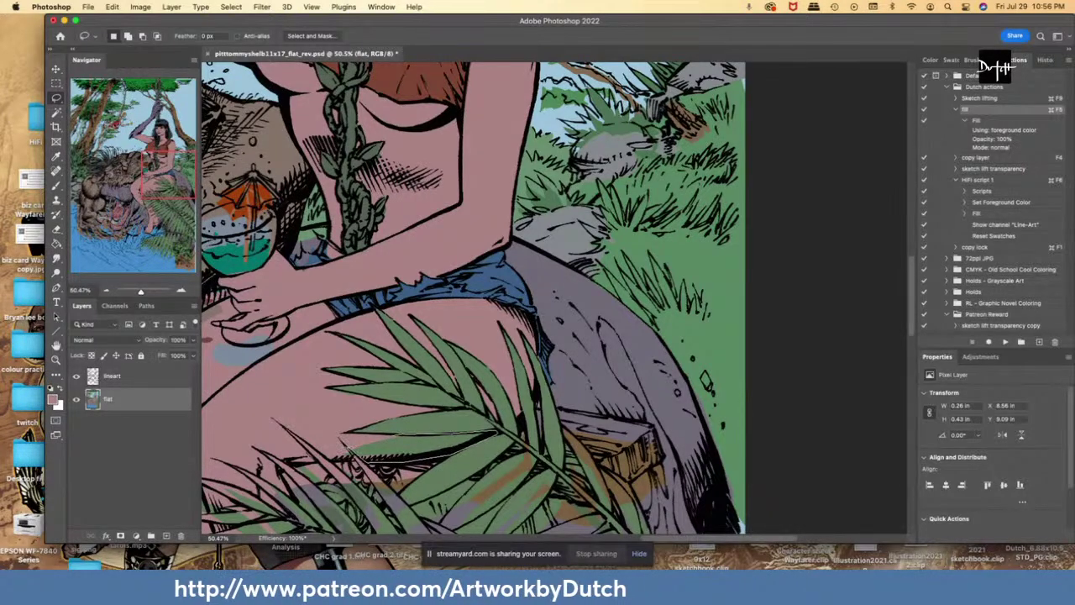
pyautogui.moveTo(360, 436); pyautogui.dragTo(496, 432)
pyautogui.press('i')
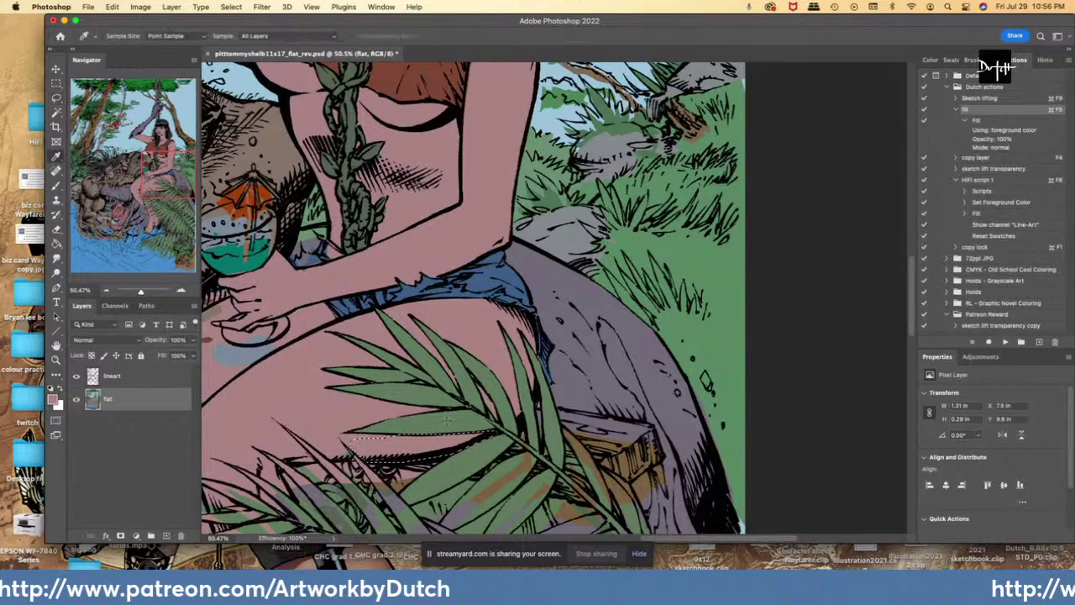
pyautogui.click(447, 421)
pyautogui.press('l')
pyautogui.press('super+d')
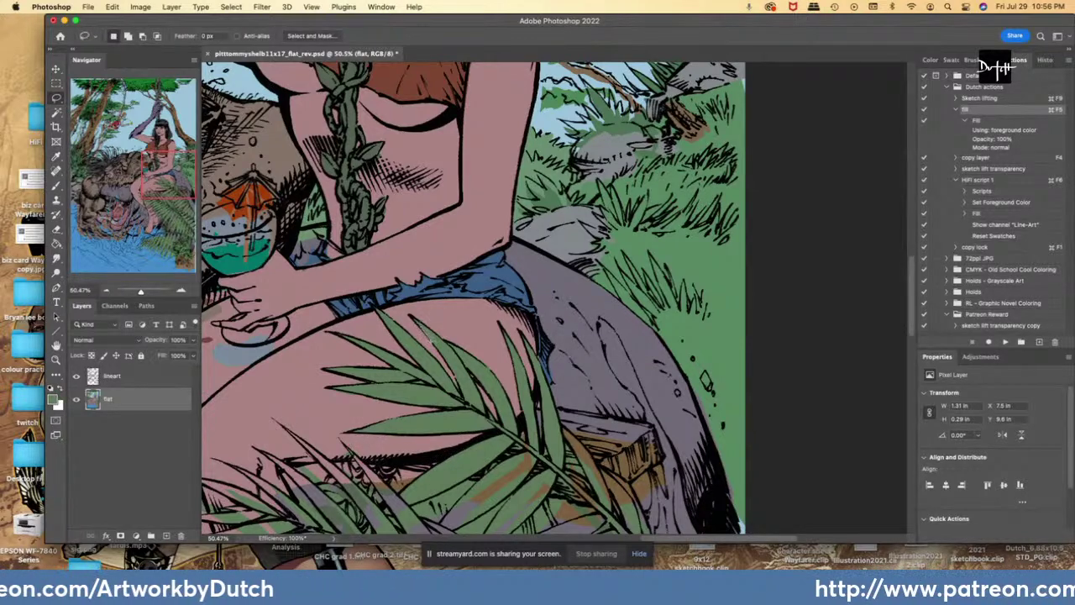
pyautogui.moveTo(434, 341); pyautogui.dragTo(429, 335)
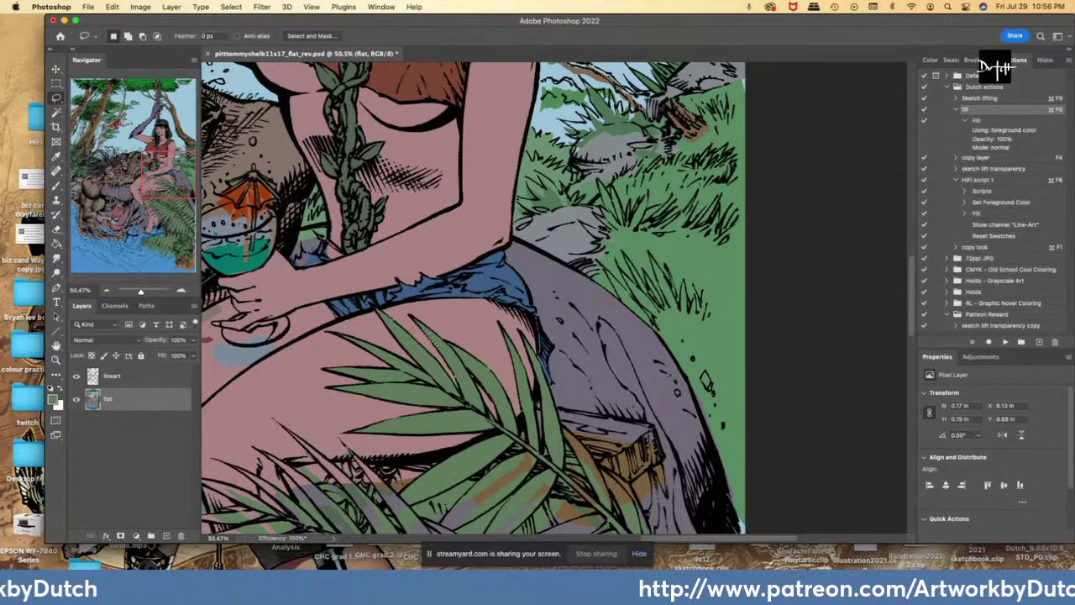
pyautogui.scroll(-5, 380, 494)
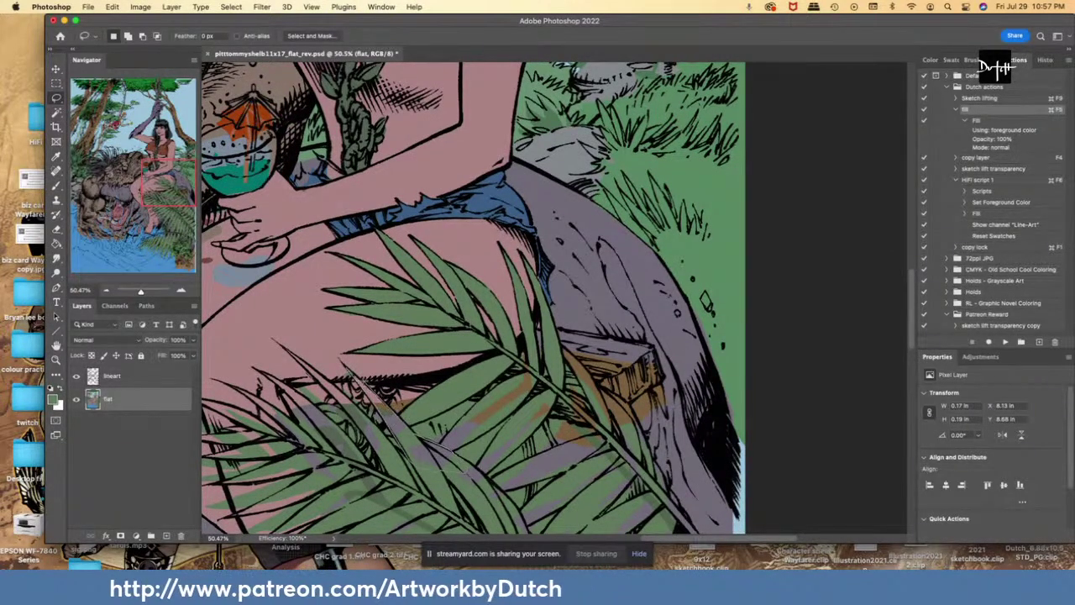
pyautogui.moveTo(341, 359); pyautogui.dragTo(466, 471)
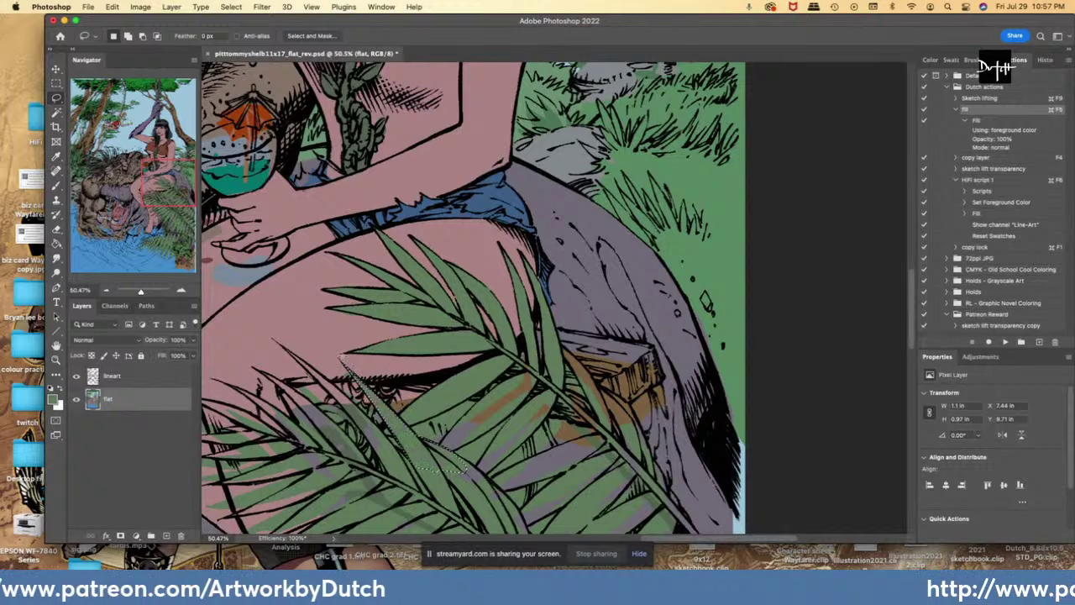
pyautogui.press('super+d')
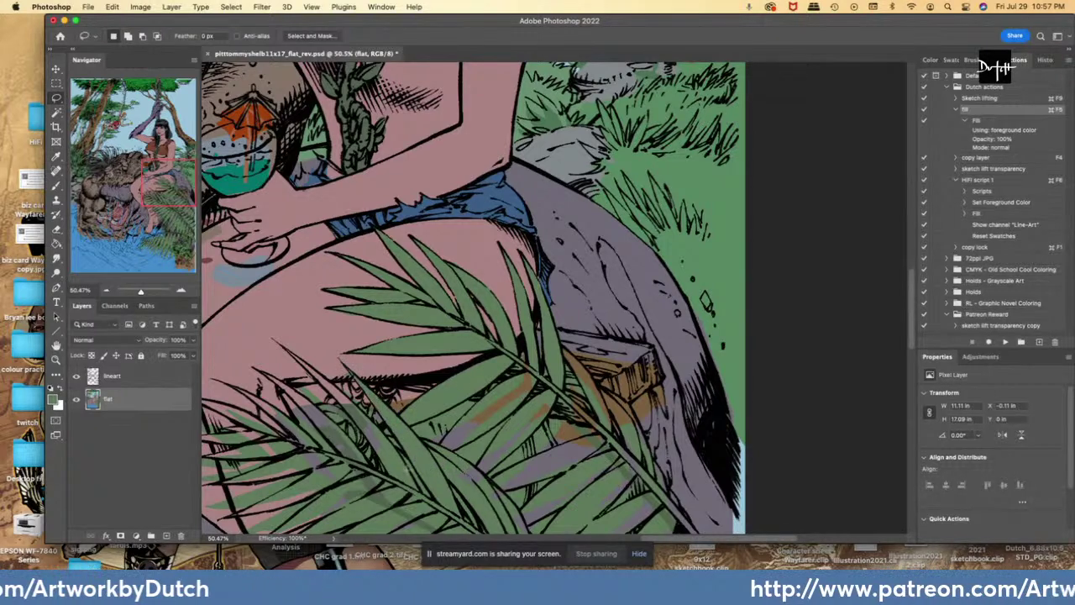
pyautogui.press('w')
pyautogui.click(397, 465)
pyautogui.press('l')
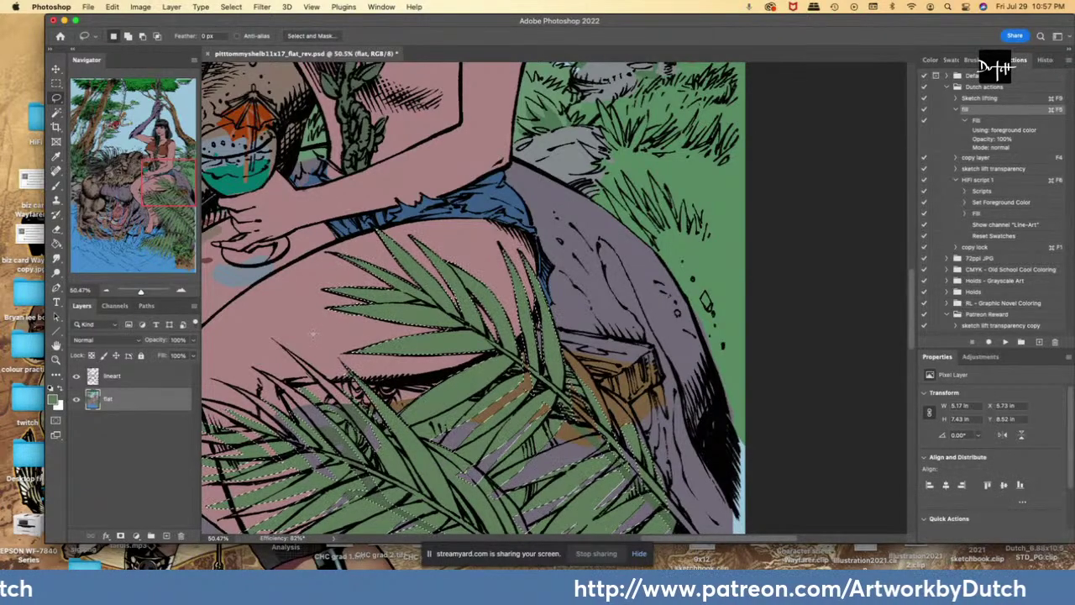
pyautogui.press('super+d')
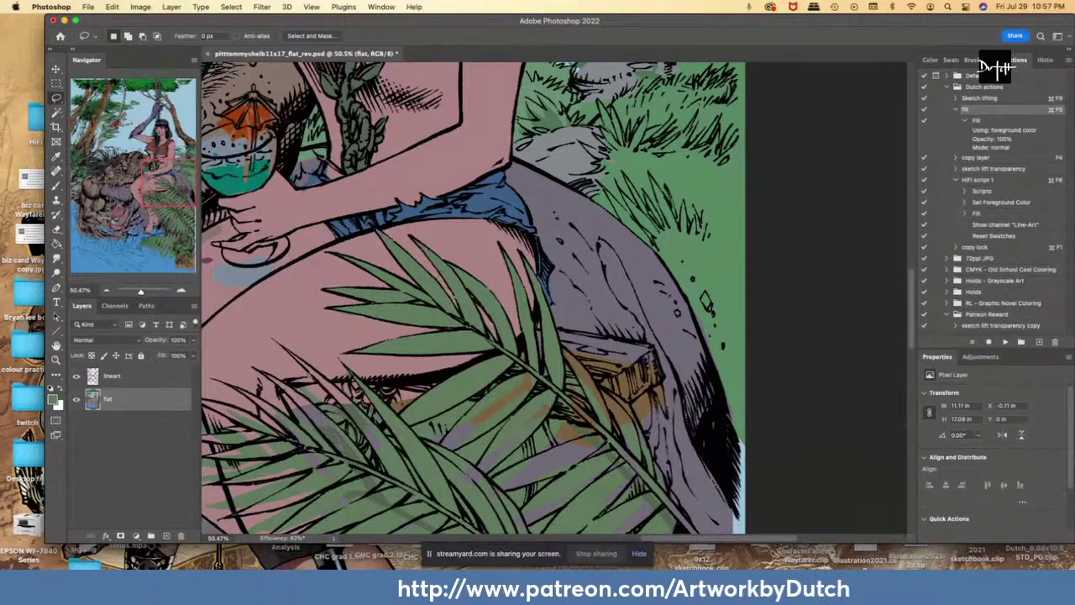
# - Outline the second frond's thin leaves across the knee and shin with the Lasso and fill them with the palm green
pyautogui.moveTo(330, 393)
pyautogui.mouseDown()
pyautogui.moveTo(374, 452)
pyautogui.moveTo(340, 388)
pyautogui.moveTo(296, 357)
pyautogui.moveTo(329, 393)
pyautogui.mouseUp()
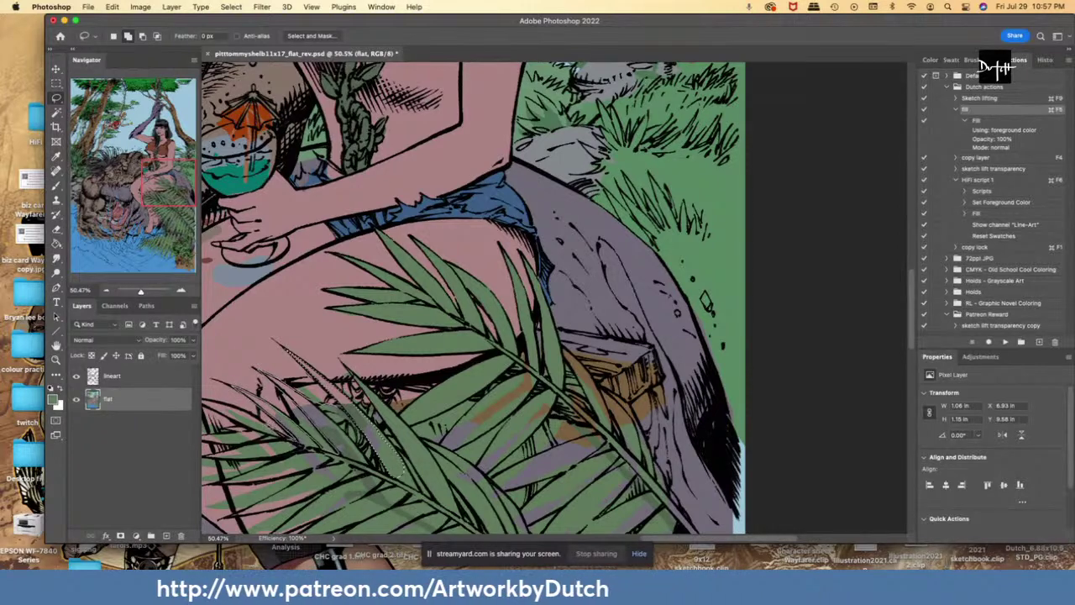
pyautogui.moveTo(249, 413)
pyautogui.mouseDown()
pyautogui.moveTo(201, 392)
pyautogui.moveTo(265, 396)
pyautogui.moveTo(197, 390)
pyautogui.moveTo(429, 398)
pyautogui.moveTo(481, 424)
pyautogui.mouseUp()
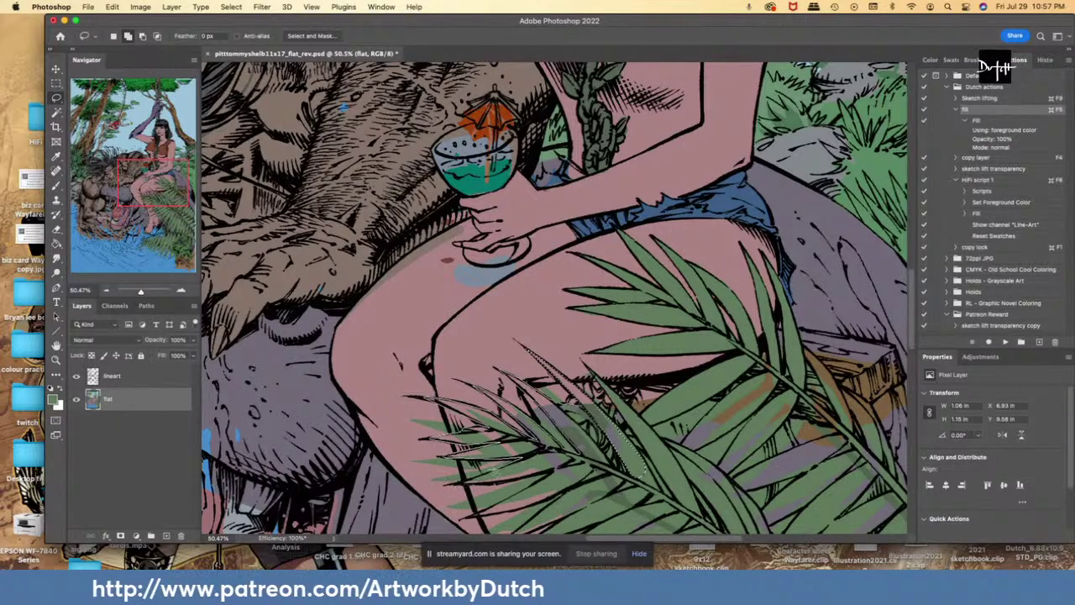
pyautogui.moveTo(451, 487)
pyautogui.mouseDown()
pyautogui.moveTo(552, 472)
pyautogui.moveTo(509, 482)
pyautogui.mouseUp()
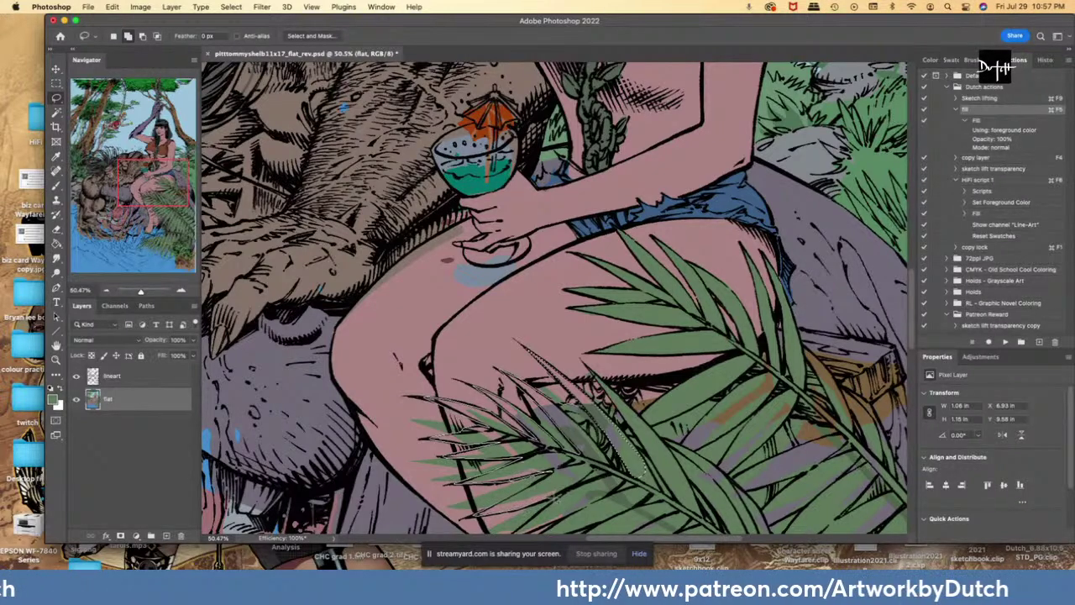
pyautogui.scroll(-5, 604, 500)
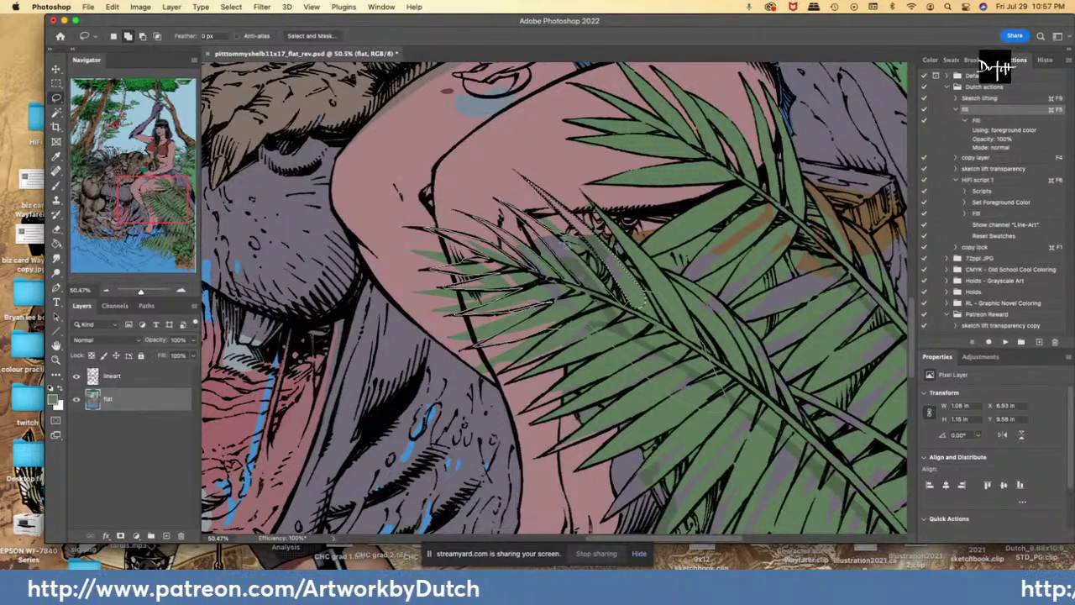
pyautogui.moveTo(551, 232); pyautogui.dragTo(559, 235)
pyautogui.press('g')
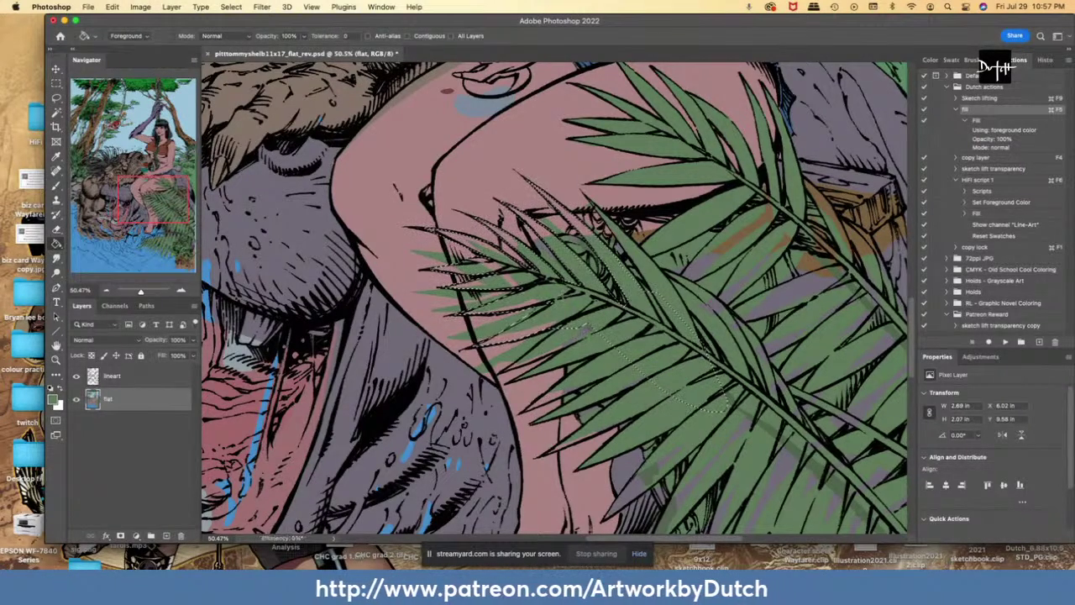
# - Sample the darker green, outline the long central stems of the overlapping palm fronds out to the page edge and fill them with it
pyautogui.press('i')
pyautogui.press('l')
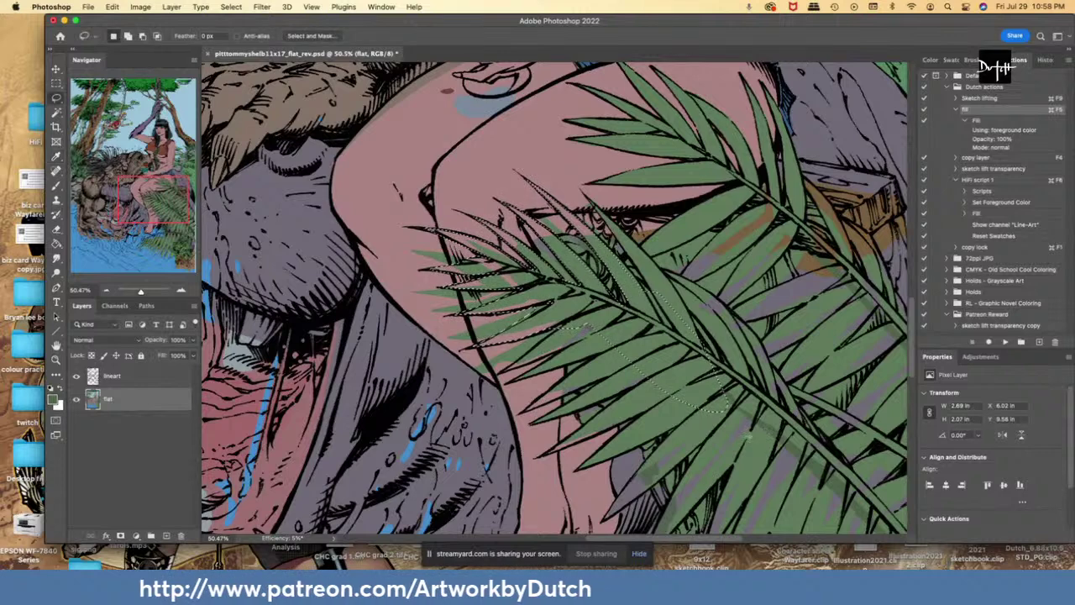
pyautogui.hotkey('ctrl', 'd')
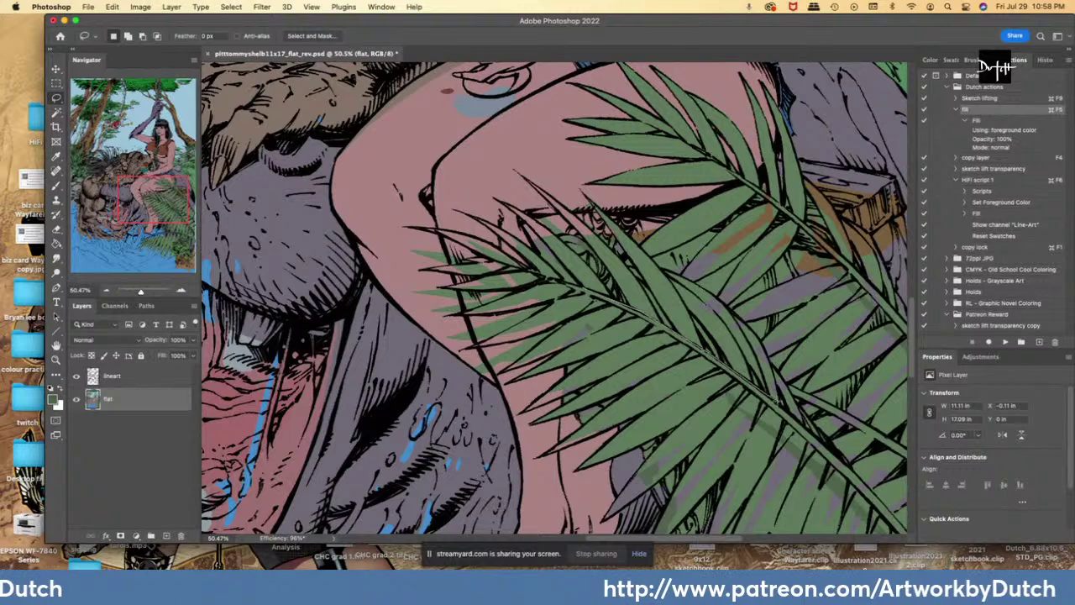
pyautogui.moveTo(771, 398)
pyautogui.mouseDown()
pyautogui.moveTo(907, 504)
pyautogui.moveTo(902, 531)
pyautogui.mouseUp()
pyautogui.moveTo(603, 331)
pyautogui.mouseDown()
pyautogui.moveTo(668, 413)
pyautogui.moveTo(714, 503)
pyautogui.mouseUp()
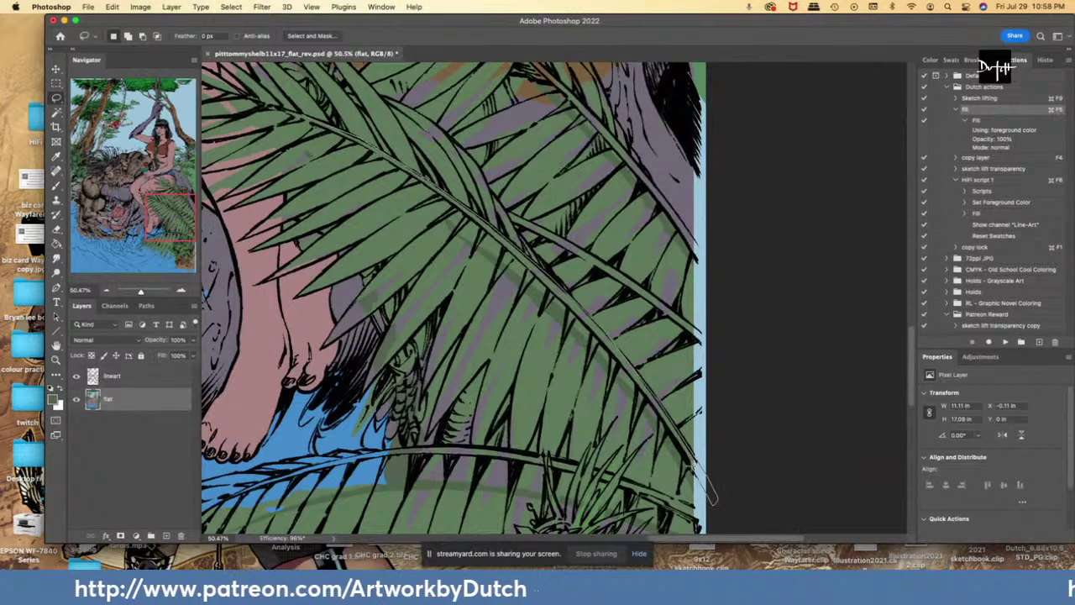
pyautogui.moveTo(690, 467)
pyautogui.mouseDown()
pyautogui.moveTo(605, 341)
pyautogui.moveTo(542, 284)
pyautogui.mouseUp()
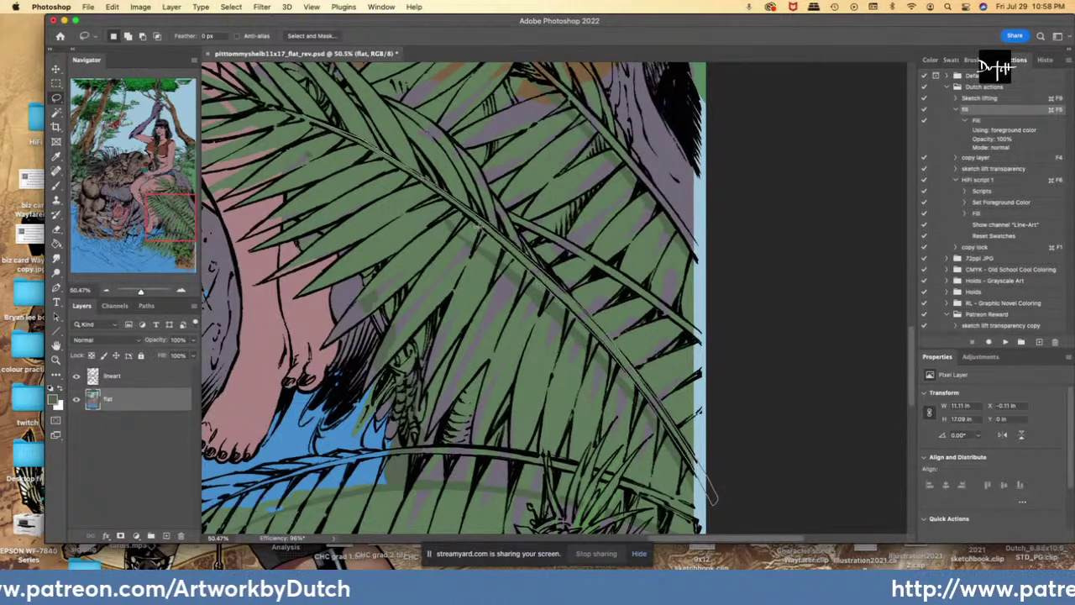
pyautogui.moveTo(484, 230)
pyautogui.mouseDown()
pyautogui.moveTo(383, 160)
pyautogui.moveTo(262, 104)
pyautogui.mouseUp()
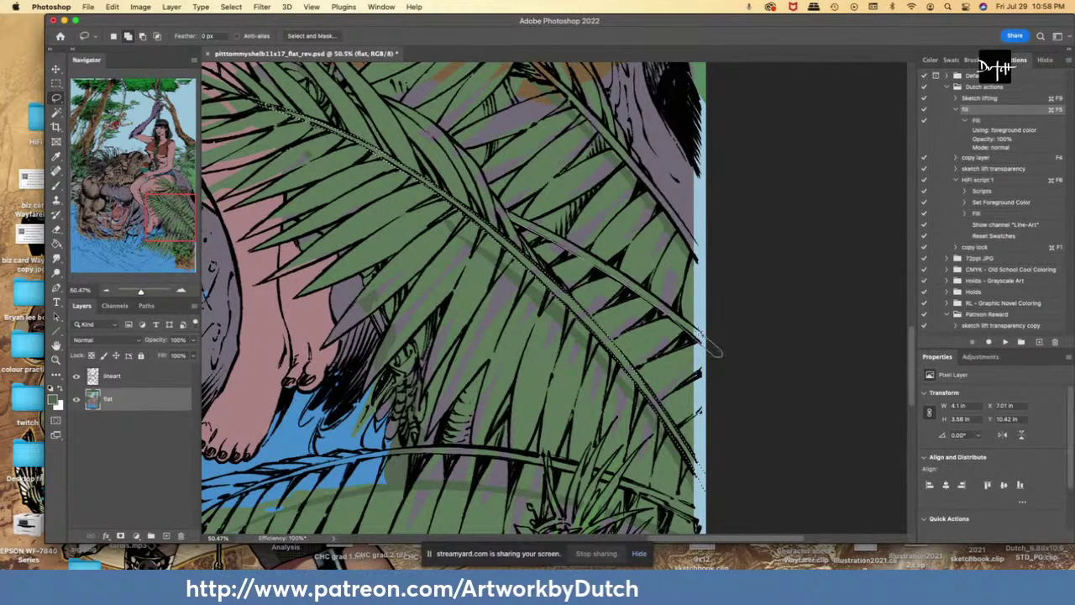
pyautogui.moveTo(522, 215); pyautogui.dragTo(512, 215)
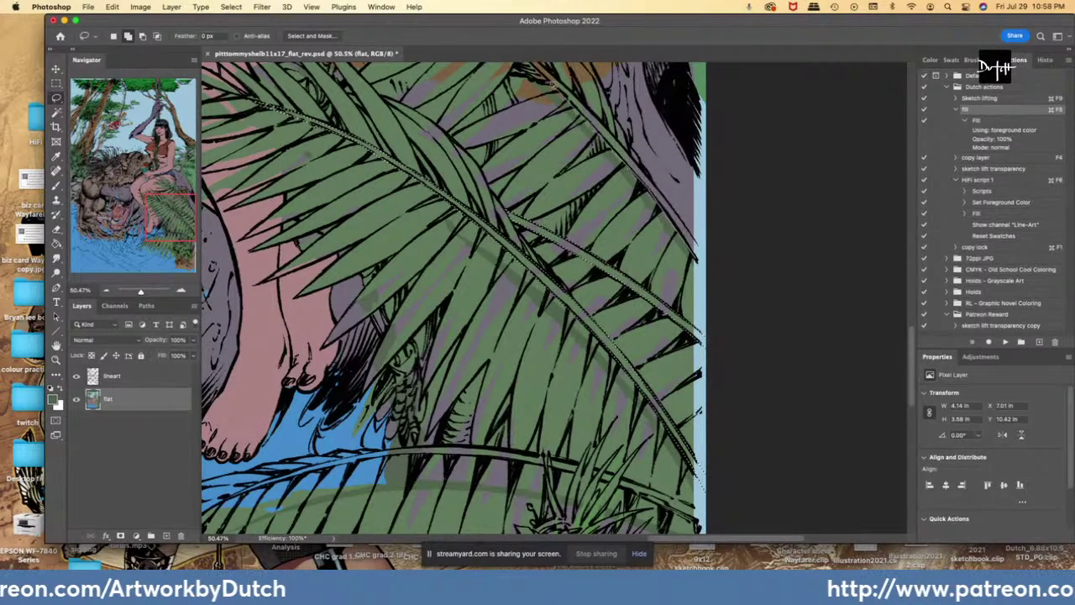
pyautogui.scroll(5, 454, 299)
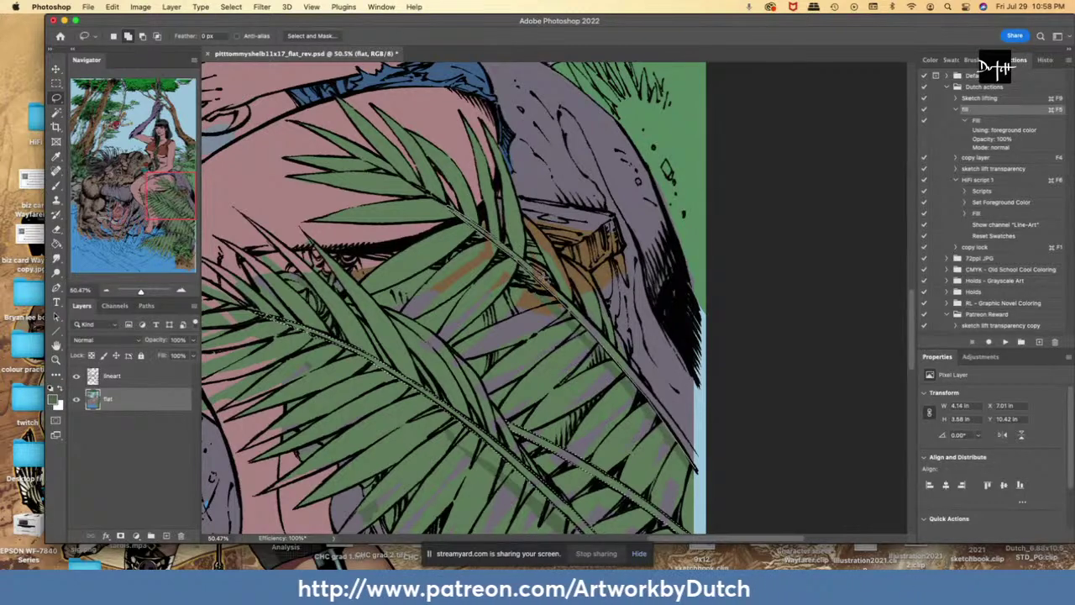
pyautogui.moveTo(656, 393)
pyautogui.mouseDown()
pyautogui.moveTo(705, 465)
pyautogui.moveTo(721, 509)
pyautogui.moveTo(710, 485)
pyautogui.mouseUp()
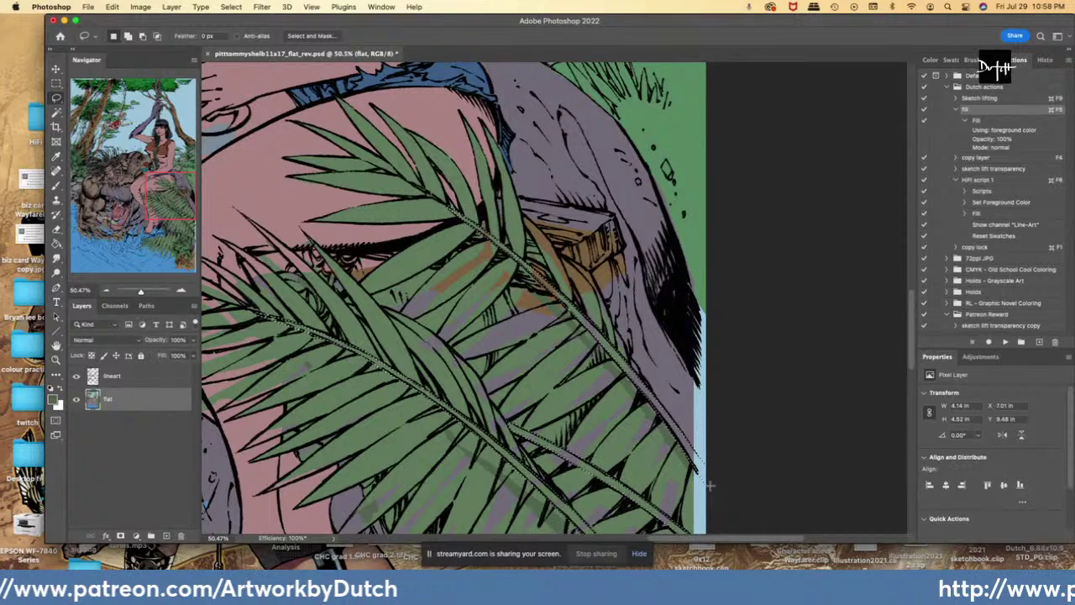
pyautogui.press('super+F5')
# - Sample the rock's purple-gray, outline the light blue gap between the rock and the page edge above the frond stem and fill it
pyautogui.press('i')
pyautogui.click(669, 375)
pyautogui.press('l')
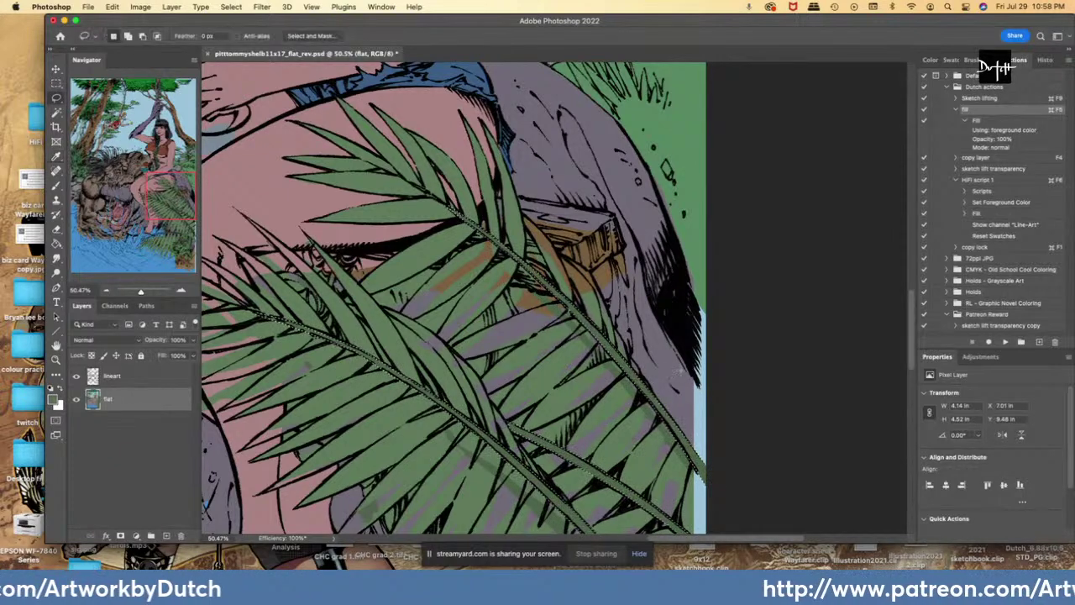
pyautogui.moveTo(679, 292); pyautogui.dragTo(714, 330)
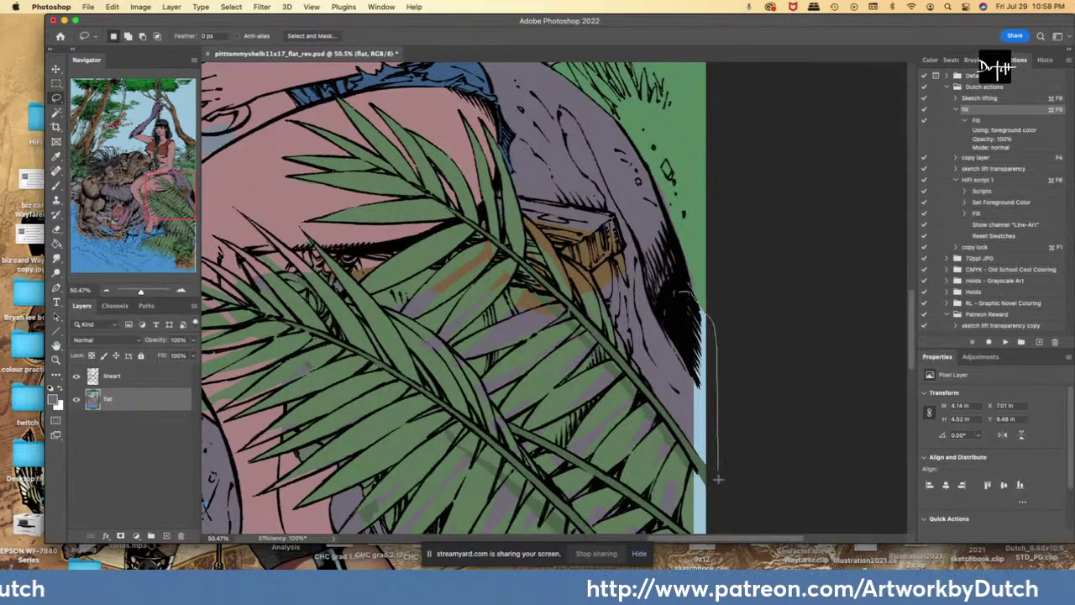
pyautogui.keyDown('alt'); pyautogui.click(727, 410); pyautogui.keyUp('alt')
pyautogui.moveTo(696, 384); pyautogui.dragTo(679, 357)
pyautogui.press('g')
pyautogui.click(700, 294)
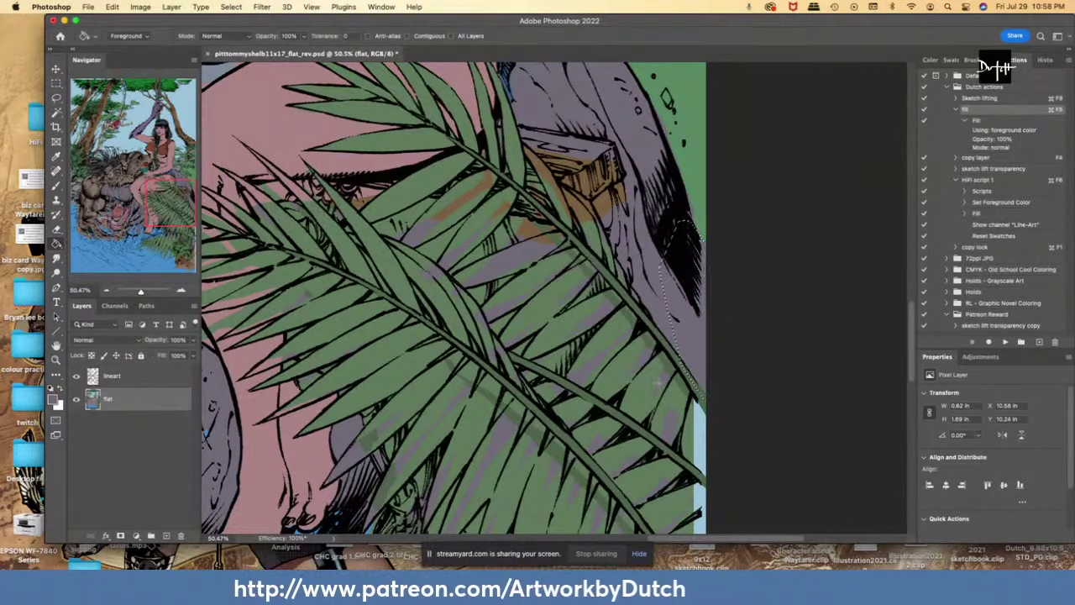
# - Sample the grass green and outline the strip of grass along the rock's outer edge with the Lasso
pyautogui.press('i')
pyautogui.click(677, 402)
pyautogui.press('l')
pyautogui.moveTo(652, 77)
pyautogui.mouseDown()
pyautogui.moveTo(650, 102)
pyautogui.moveTo(689, 217)
pyautogui.moveTo(699, 191)
pyautogui.mouseUp()
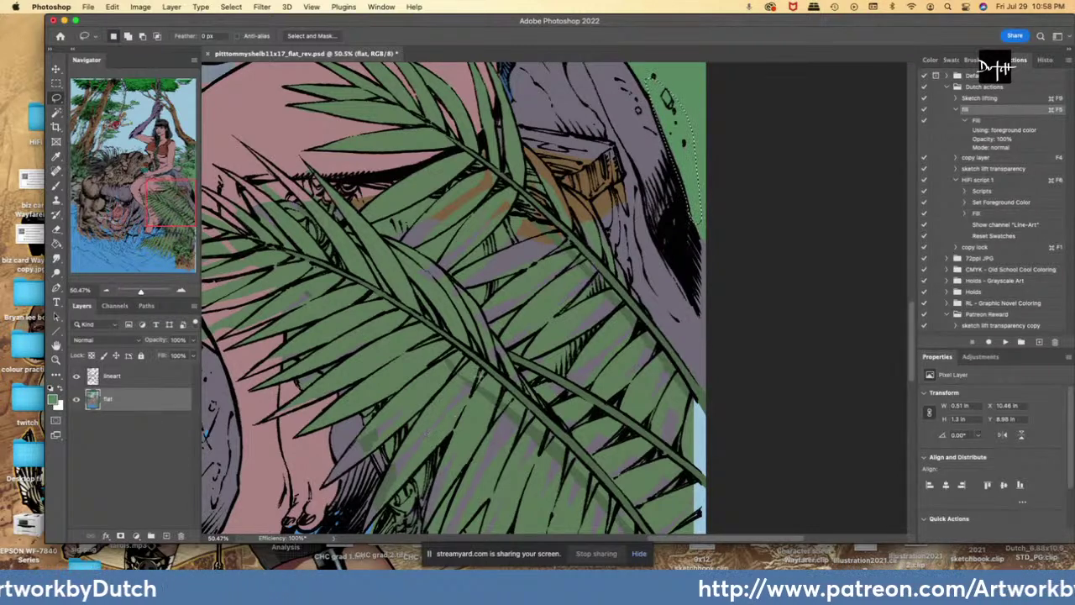
# - Sample the wood brown, outline the wooden crate and the gap below it behind the frond stem, and fill them with the brown
pyautogui.press('i')
pyautogui.press('l')
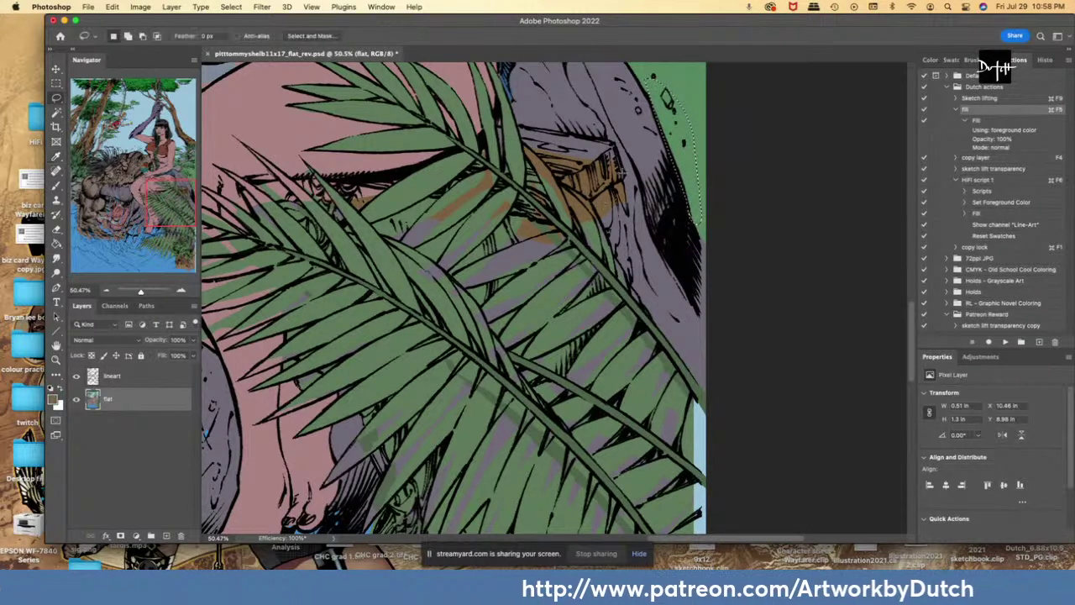
pyautogui.moveTo(623, 175)
pyautogui.mouseDown()
pyautogui.moveTo(607, 146)
pyautogui.moveTo(495, 118)
pyautogui.mouseUp()
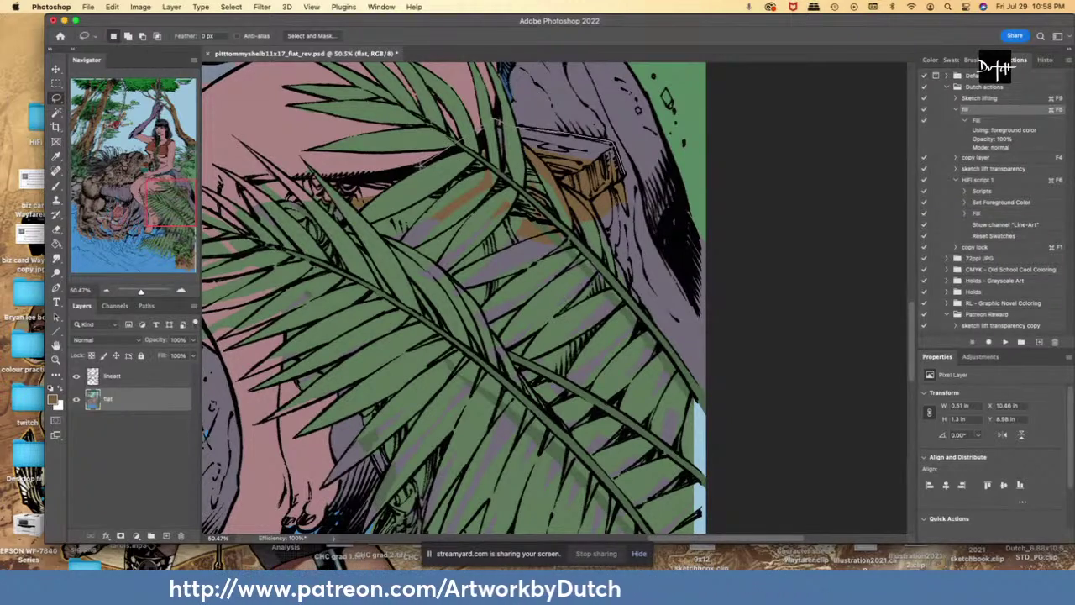
pyautogui.moveTo(479, 132)
pyautogui.mouseDown()
pyautogui.moveTo(477, 156)
pyautogui.moveTo(568, 208)
pyautogui.mouseUp()
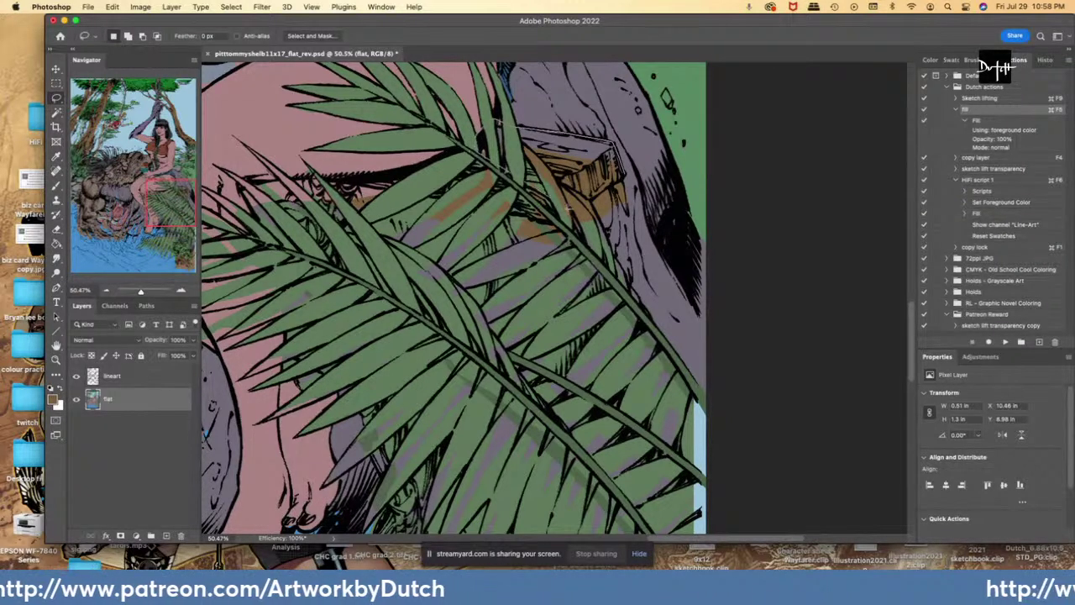
pyautogui.moveTo(620, 182); pyautogui.dragTo(623, 176)
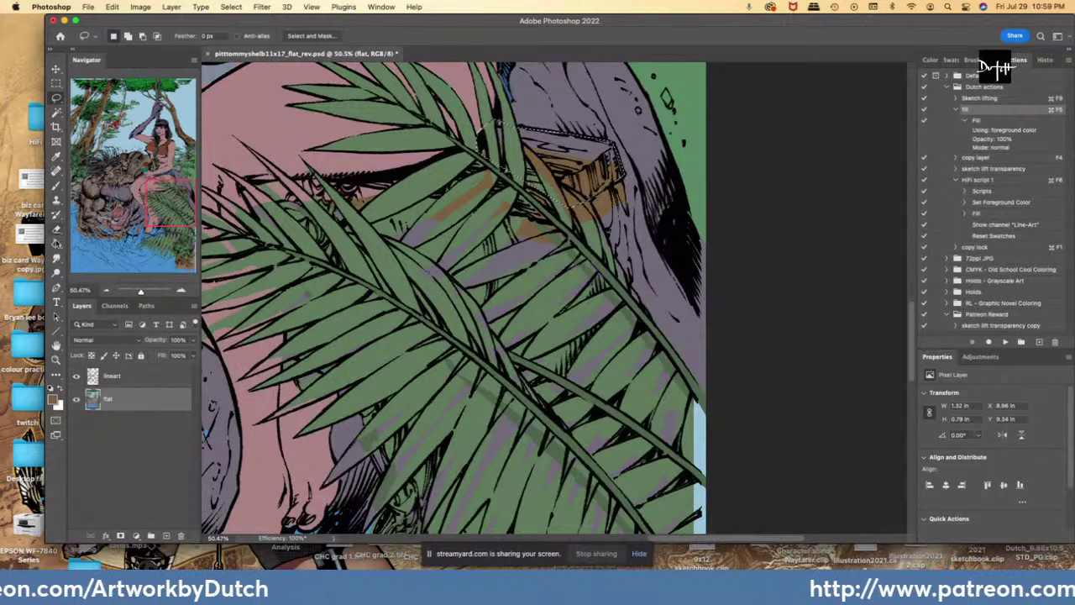
pyautogui.press('g')
pyautogui.click(561, 147)
pyautogui.press('l')
pyautogui.press('super+d')
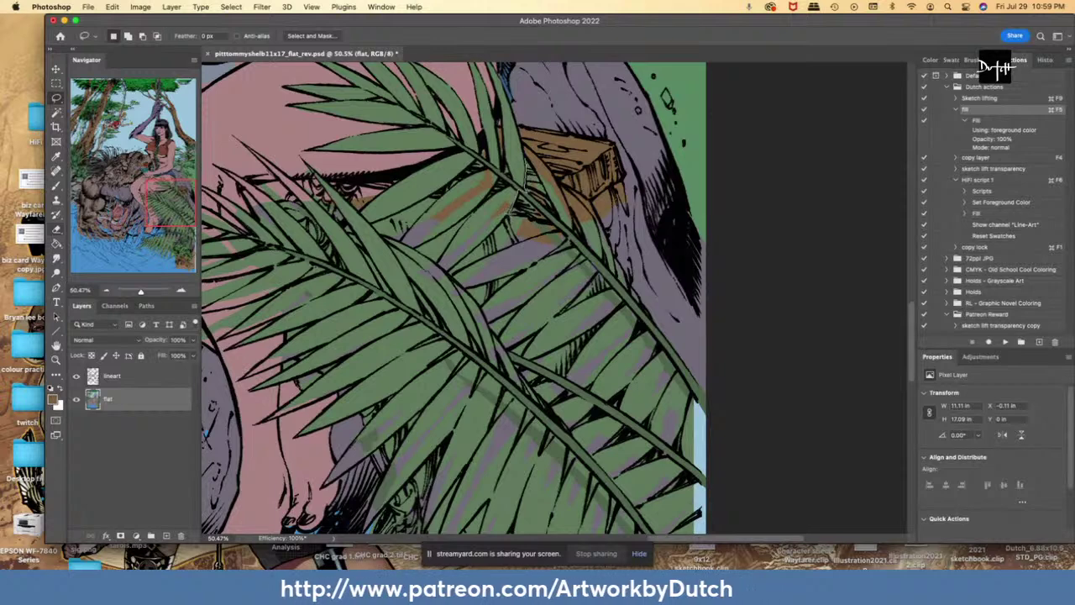
pyautogui.moveTo(529, 160); pyautogui.dragTo(525, 214)
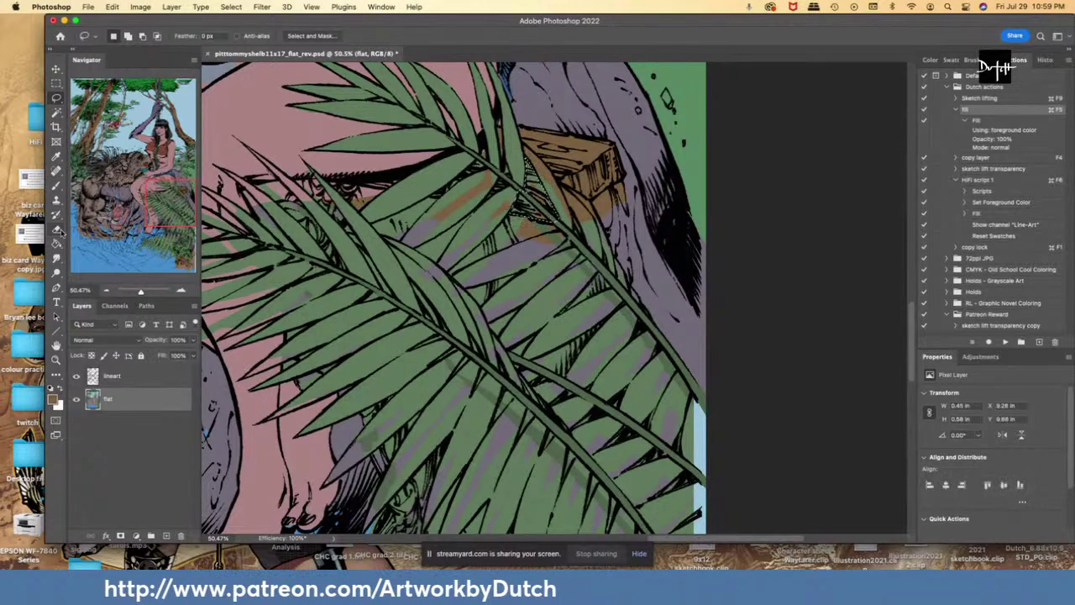
pyautogui.press('g')
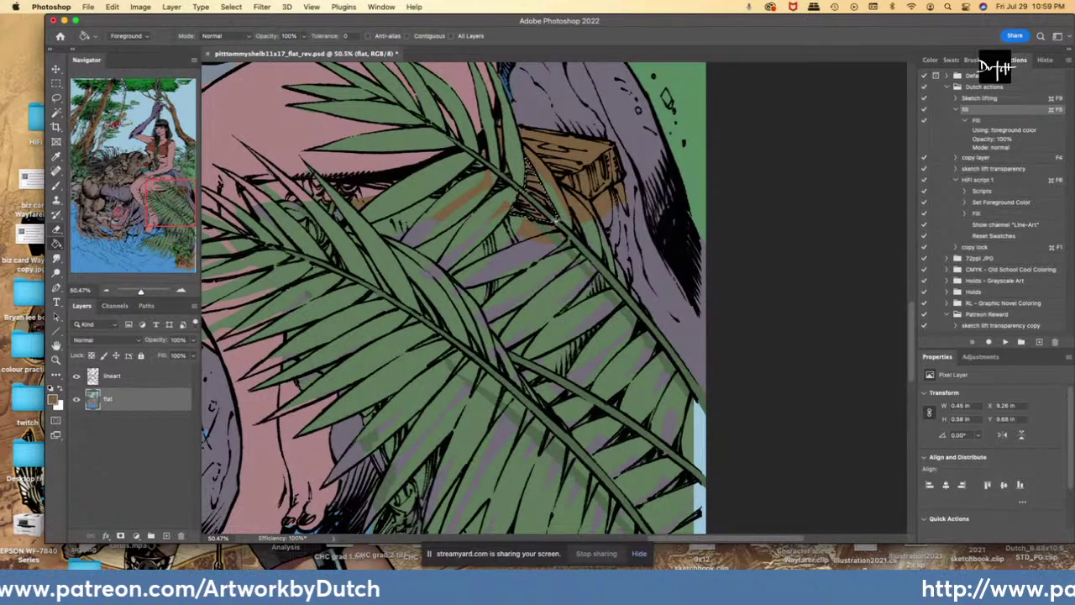
# - Sample the palm green, outline the thin leaves overlapping the crate and rock along the frond's upper side, and fill them
pyautogui.keyDown('alt'); pyautogui.click(555, 204); pyautogui.keyUp('alt')
pyautogui.press('l')
pyautogui.press('super+d')
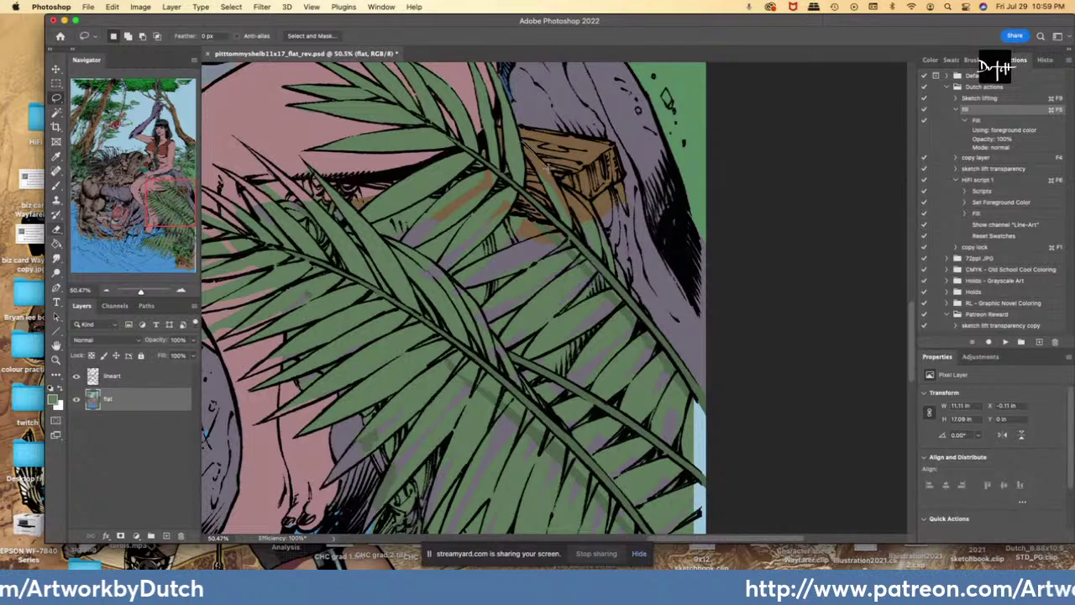
pyautogui.moveTo(559, 181)
pyautogui.mouseDown()
pyautogui.moveTo(594, 202)
pyautogui.moveTo(609, 238)
pyautogui.mouseUp()
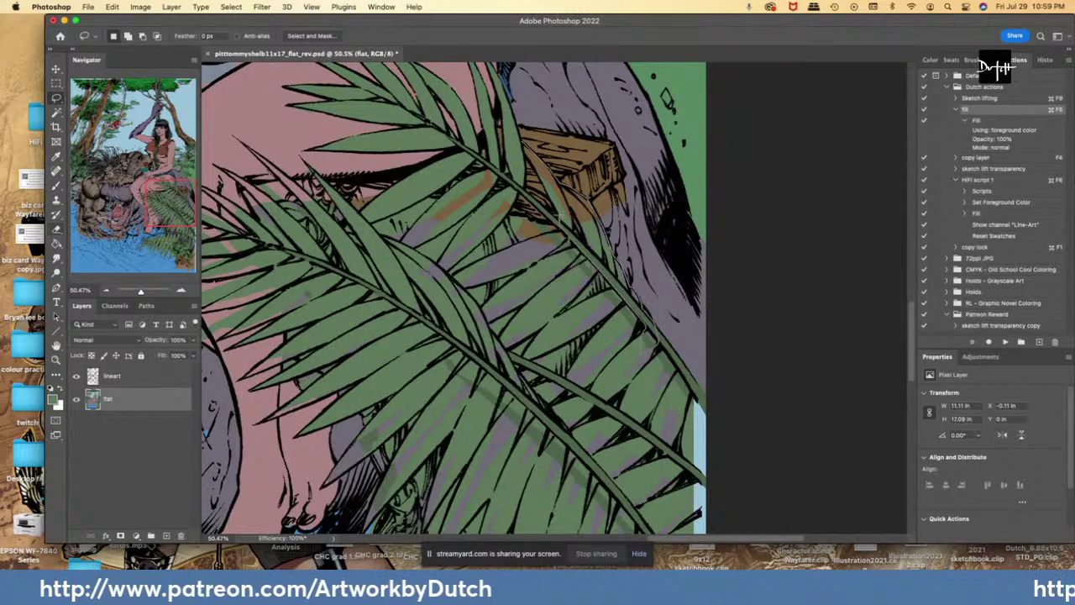
pyautogui.moveTo(521, 138); pyautogui.dragTo(519, 141)
pyautogui.press('g')
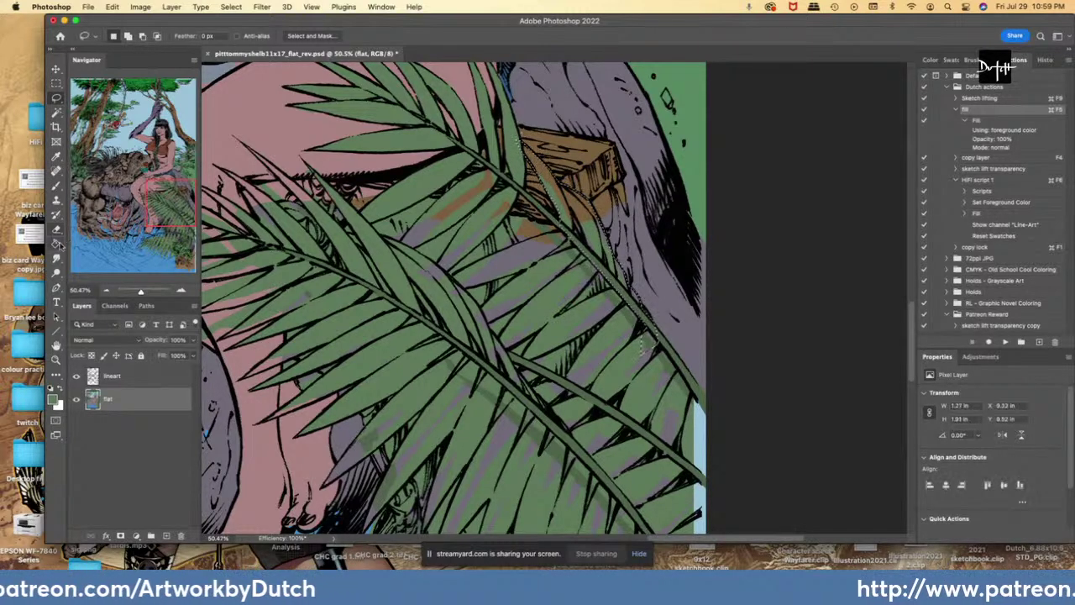
pyautogui.click(553, 177)
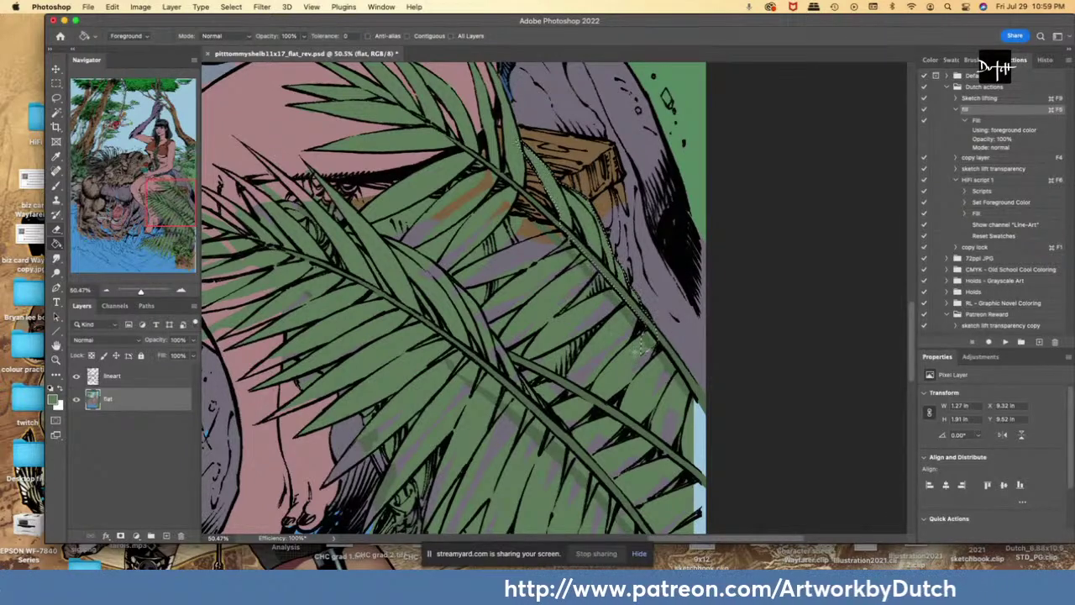
pyautogui.press('l')
pyautogui.press('super+d')
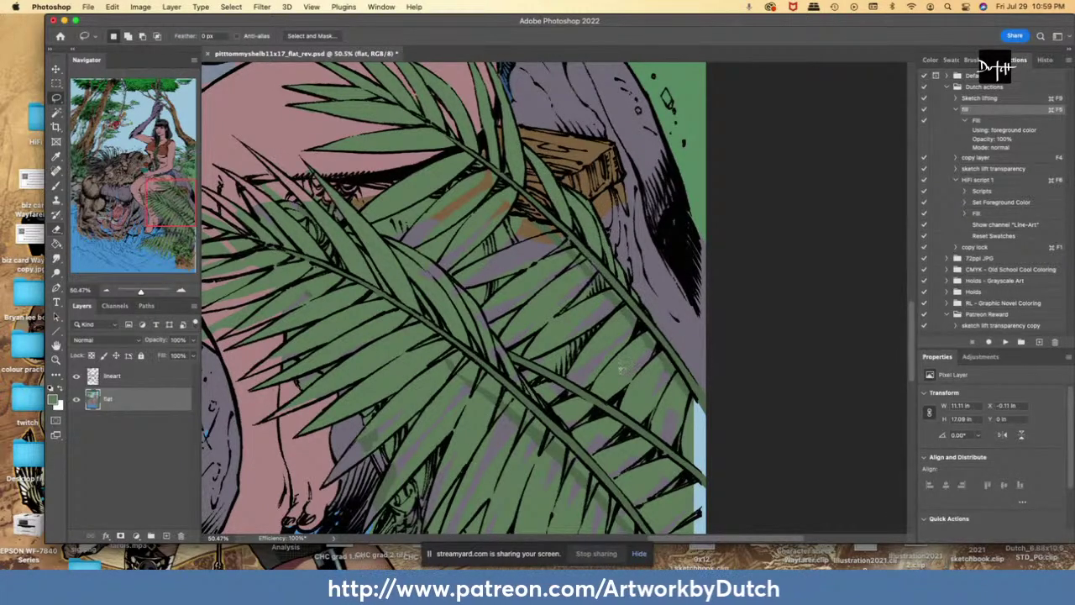
# - Outline the overlapping fronds below the crate out to the page edge and fill their purple and orange streaks with palm green
pyautogui.press('space')
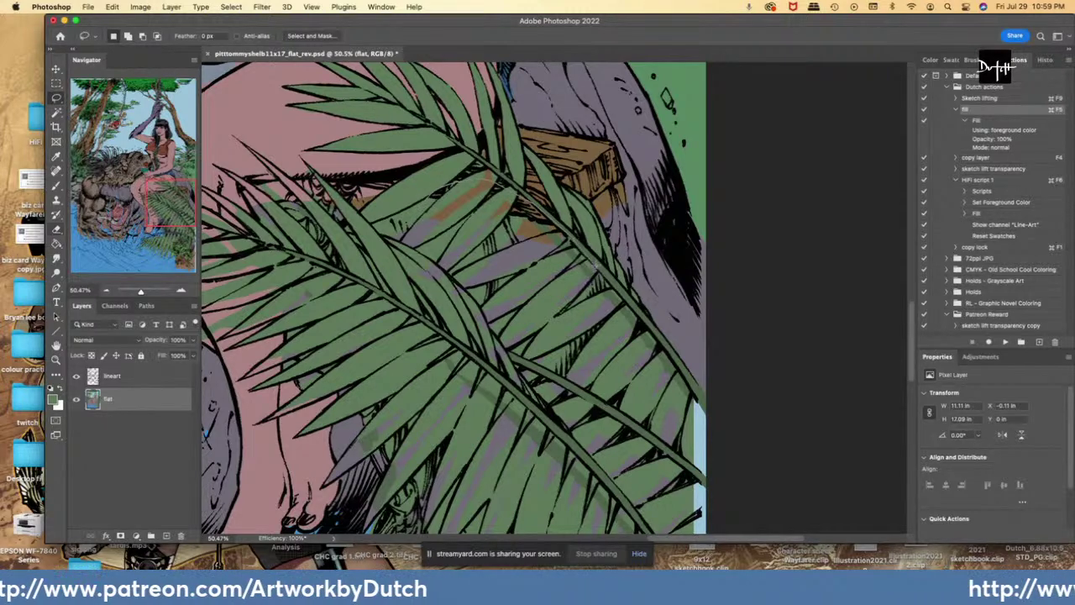
pyautogui.moveTo(614, 289)
pyautogui.mouseDown()
pyautogui.moveTo(724, 435)
pyautogui.moveTo(733, 533)
pyautogui.moveTo(722, 457)
pyautogui.moveTo(680, 428)
pyautogui.mouseUp()
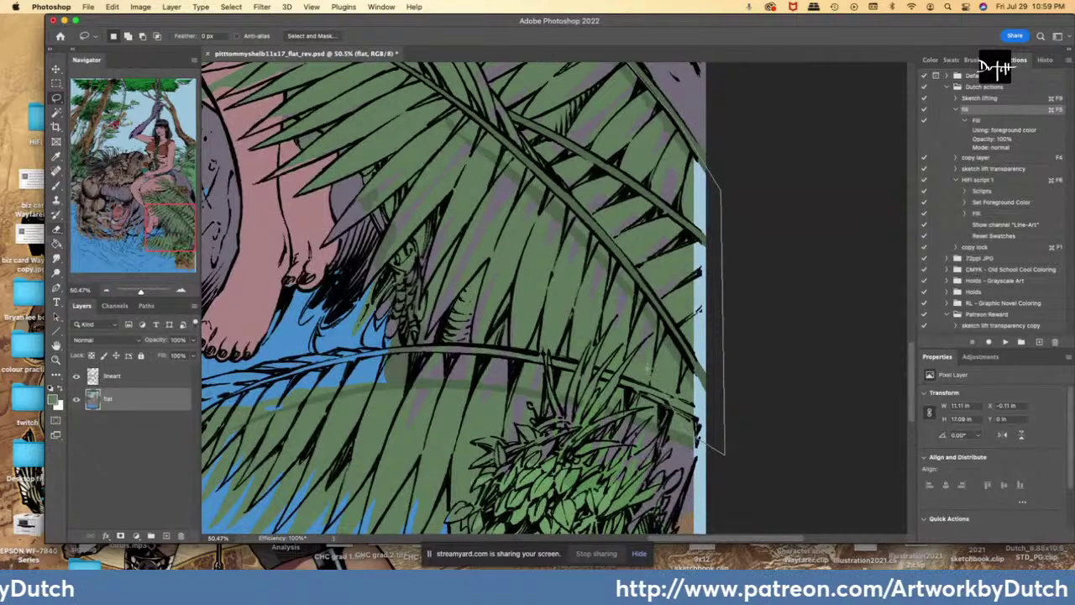
pyautogui.moveTo(648, 368)
pyautogui.mouseDown()
pyautogui.moveTo(465, 244)
pyautogui.moveTo(401, 143)
pyautogui.moveTo(282, 14)
pyautogui.moveTo(393, 240)
pyautogui.moveTo(396, 134)
pyautogui.mouseUp()
pyautogui.press('g')
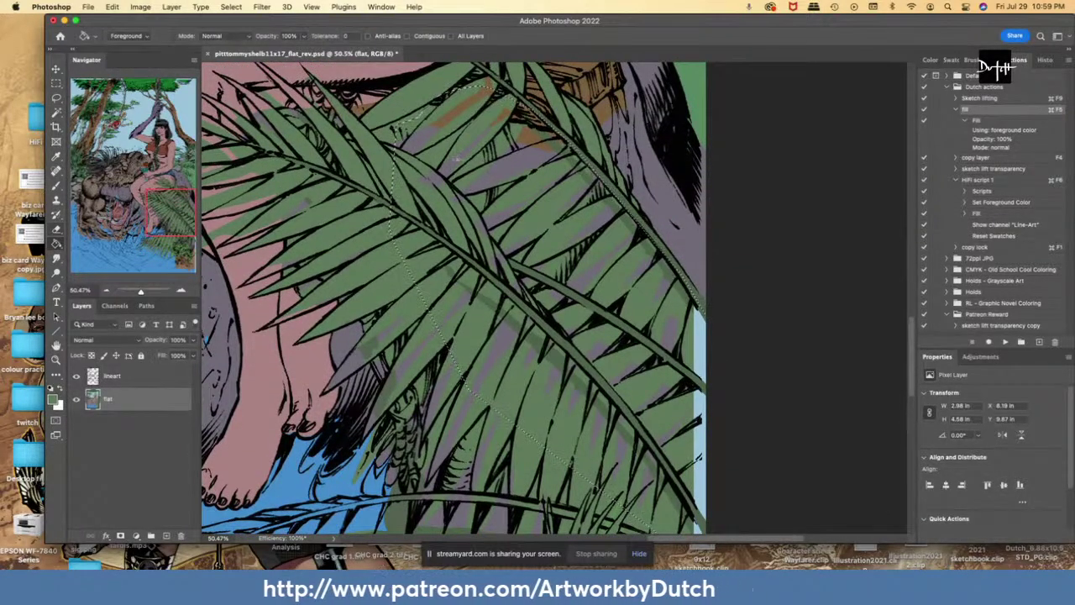
pyautogui.click(457, 106)
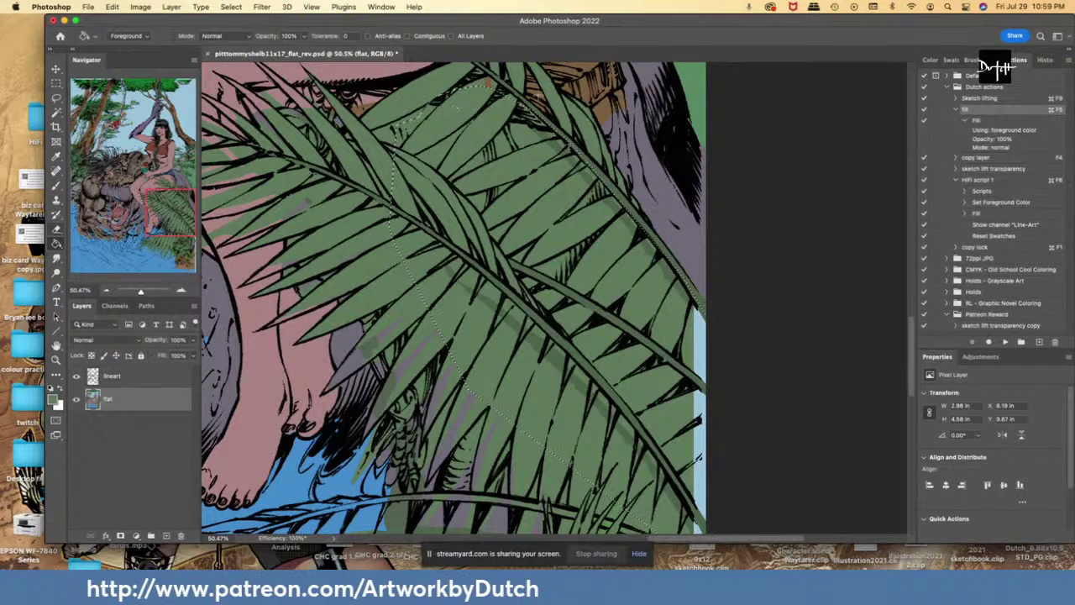
pyautogui.press('l')
pyautogui.press('super+d')
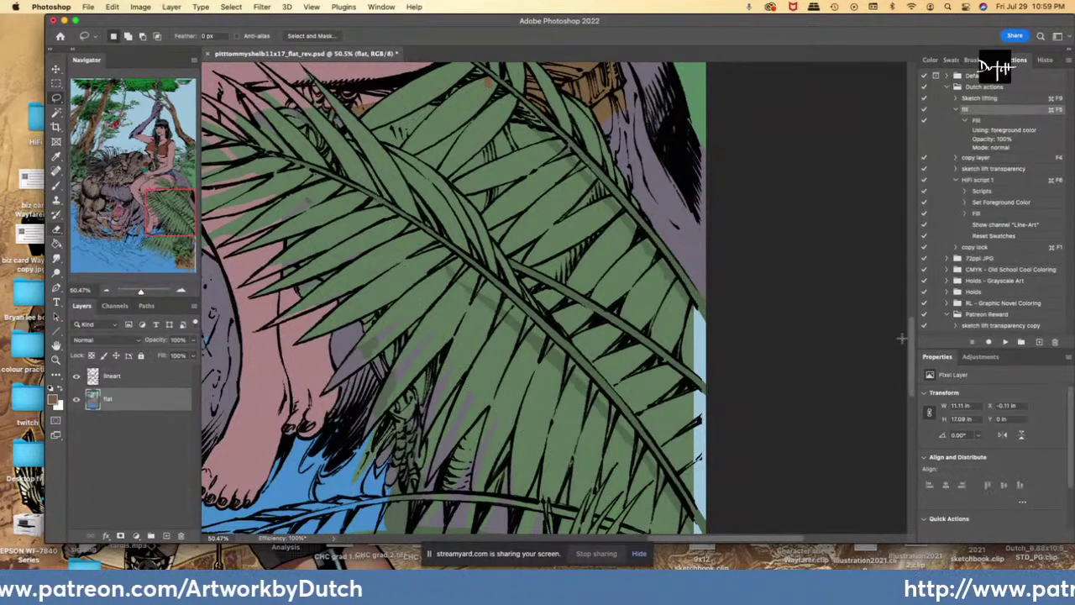
# - Outline the wood areas showing between the palm leaves under the thigh and beside the crate, and fill them with wood brown
pyautogui.moveTo(911, 346); pyautogui.dragTo(913, 309)
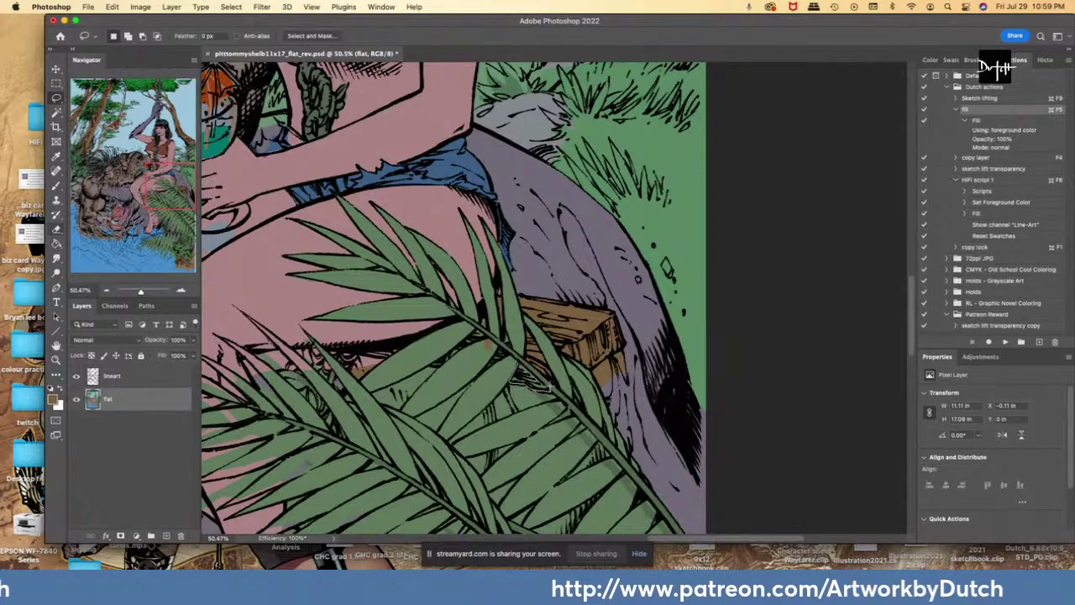
pyautogui.moveTo(522, 362); pyautogui.dragTo(485, 300)
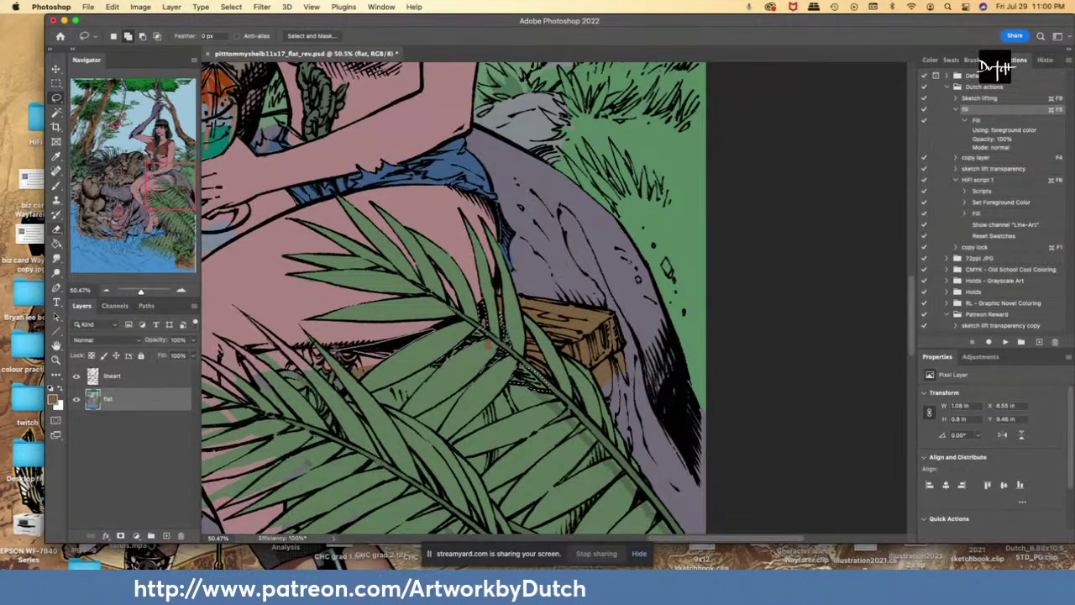
pyautogui.press('g')
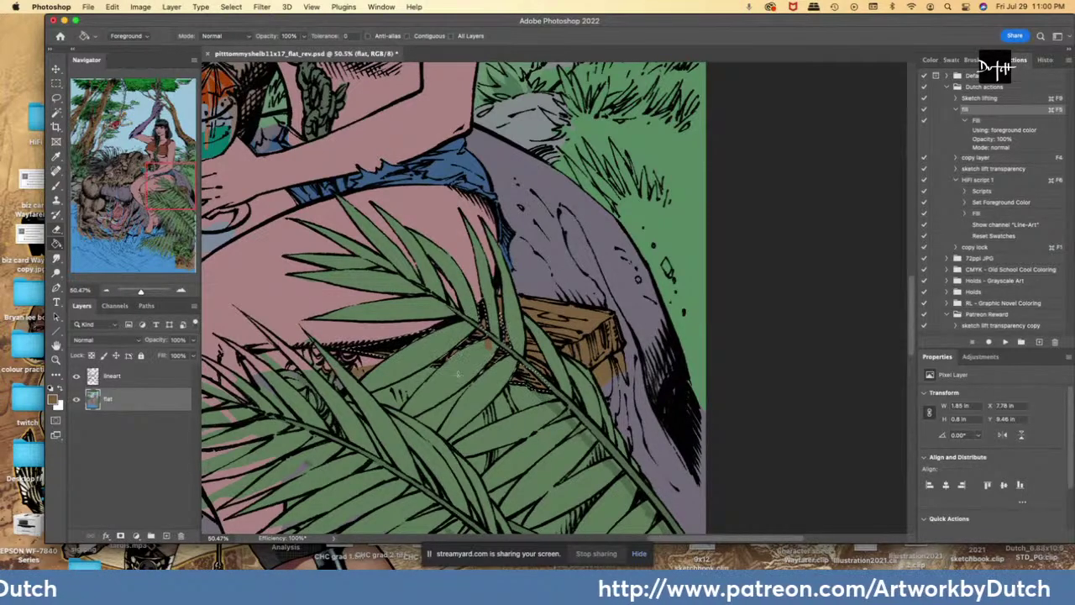
# - Sample the palm green, outline the small orange spot beside the upper frond's stem and fill it
pyautogui.press('i')
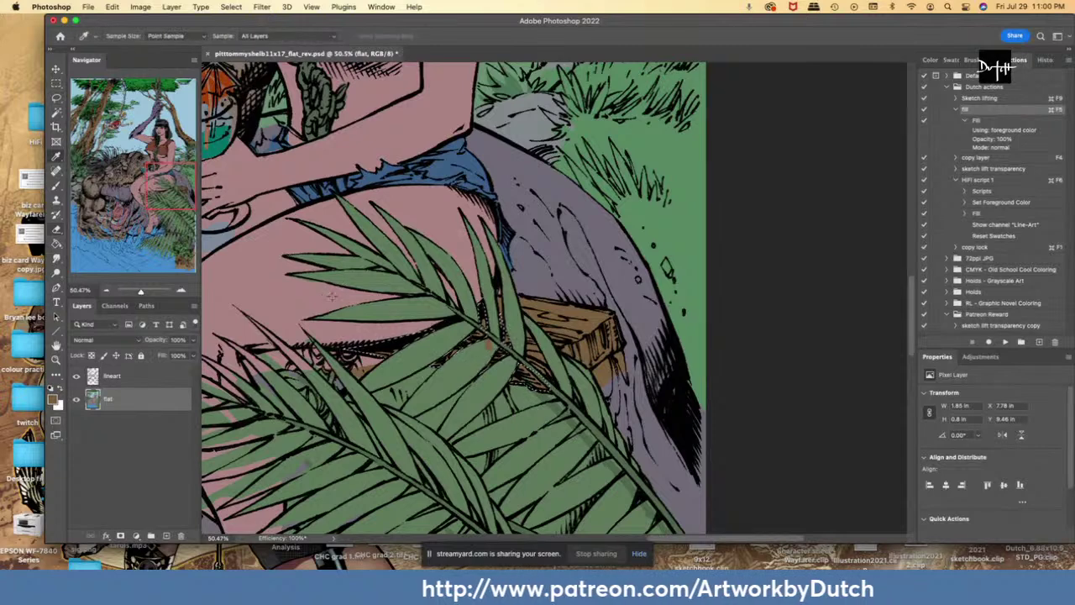
pyautogui.press('l')
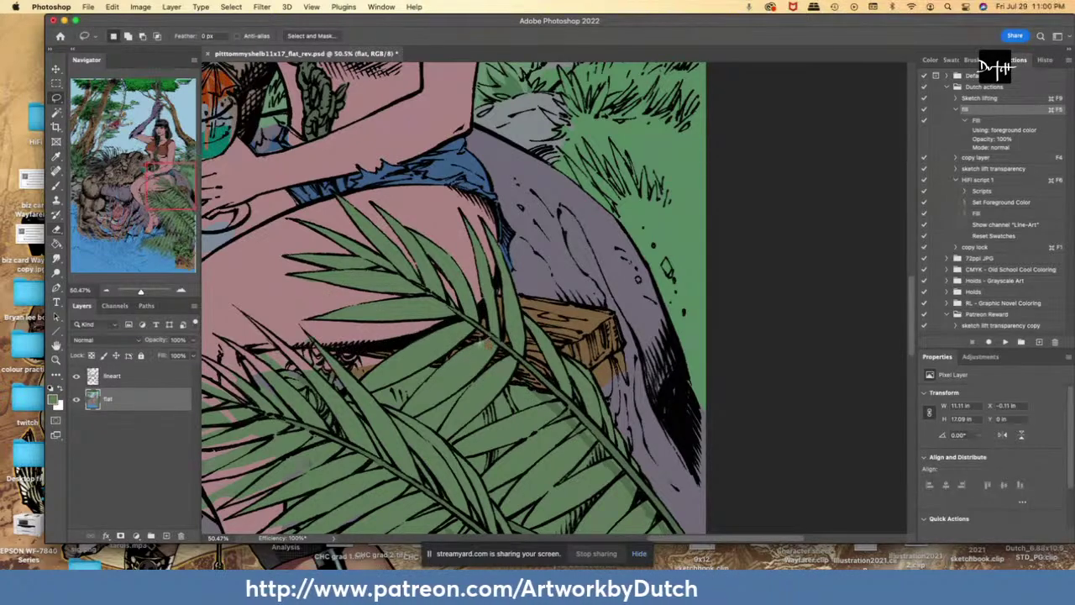
pyautogui.moveTo(481, 342); pyautogui.dragTo(498, 340)
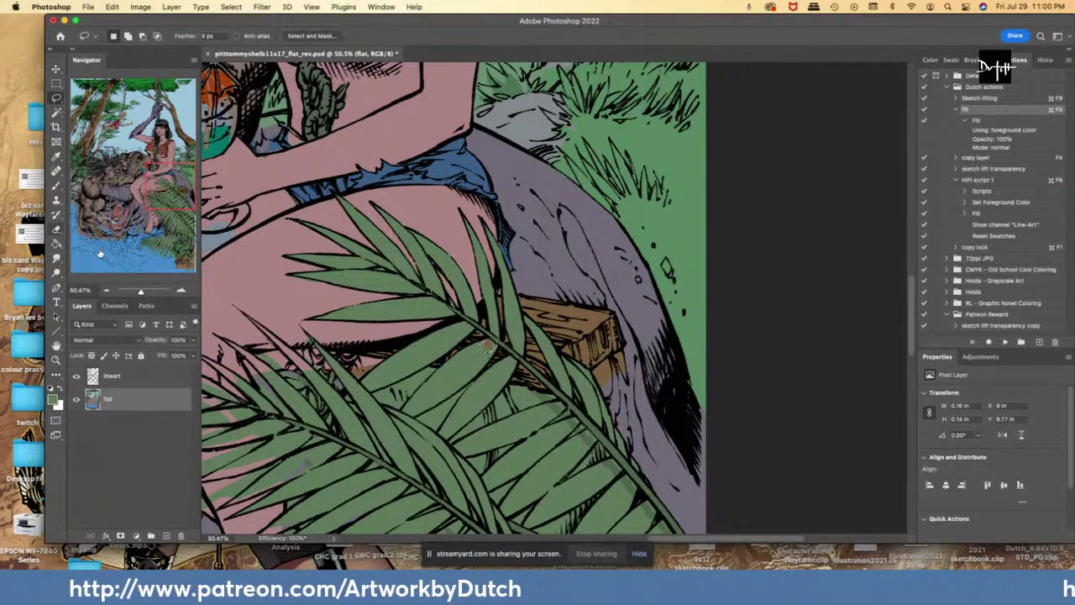
pyautogui.click(56, 243)
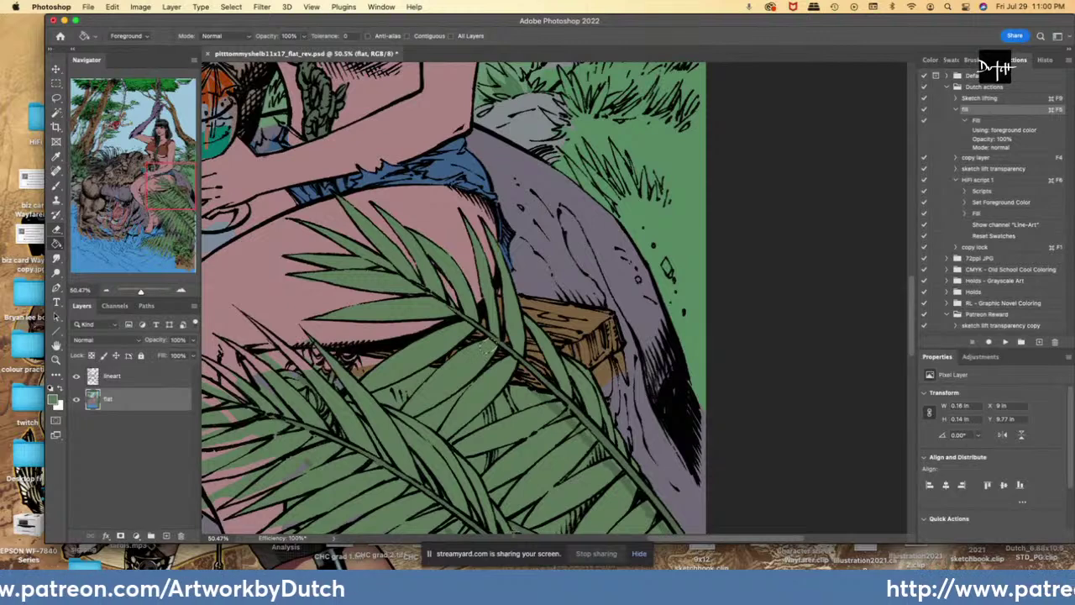
# - Sample the rock's purple-gray, outline the orange spill beneath the crate's corner and fill it
pyautogui.keyDown('alt'); pyautogui.click(637, 406); pyautogui.keyUp('alt')
pyautogui.press('l')
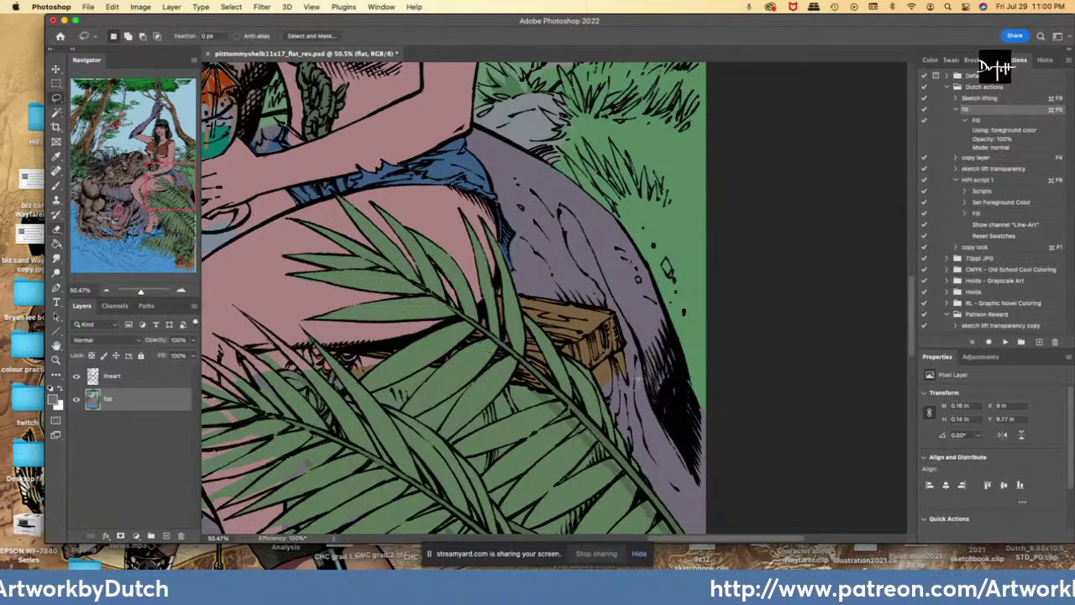
pyautogui.moveTo(590, 368)
pyautogui.mouseDown()
pyautogui.moveTo(641, 395)
pyautogui.moveTo(627, 348)
pyautogui.mouseUp()
pyautogui.click(56, 244)
pyautogui.click(612, 373)
pyautogui.press('super+d')
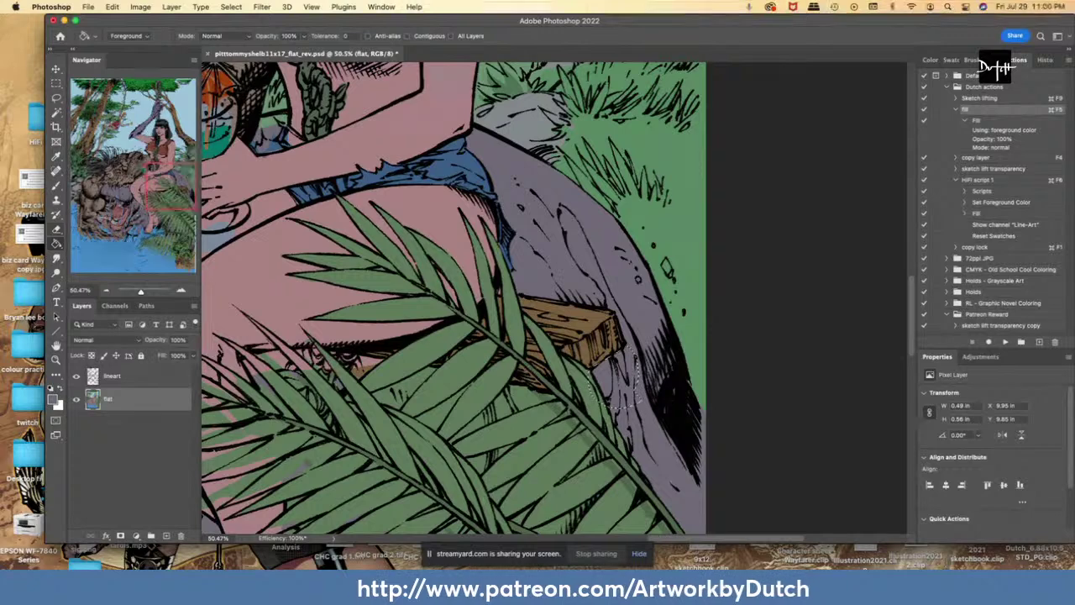
# - Sample the palm green, outline the misplaced darker band beneath the upper frond's stem out to the page edge and fill it
pyautogui.keyDown('alt'); pyautogui.click(529, 392); pyautogui.keyUp('alt')
pyautogui.press('l')
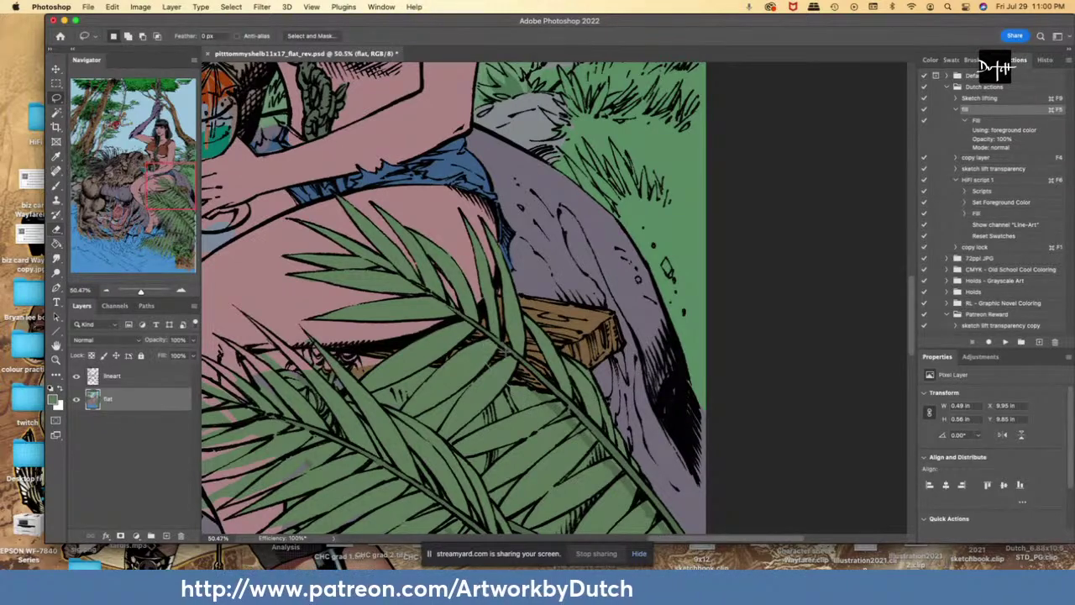
pyautogui.scroll(-5, 638, 488)
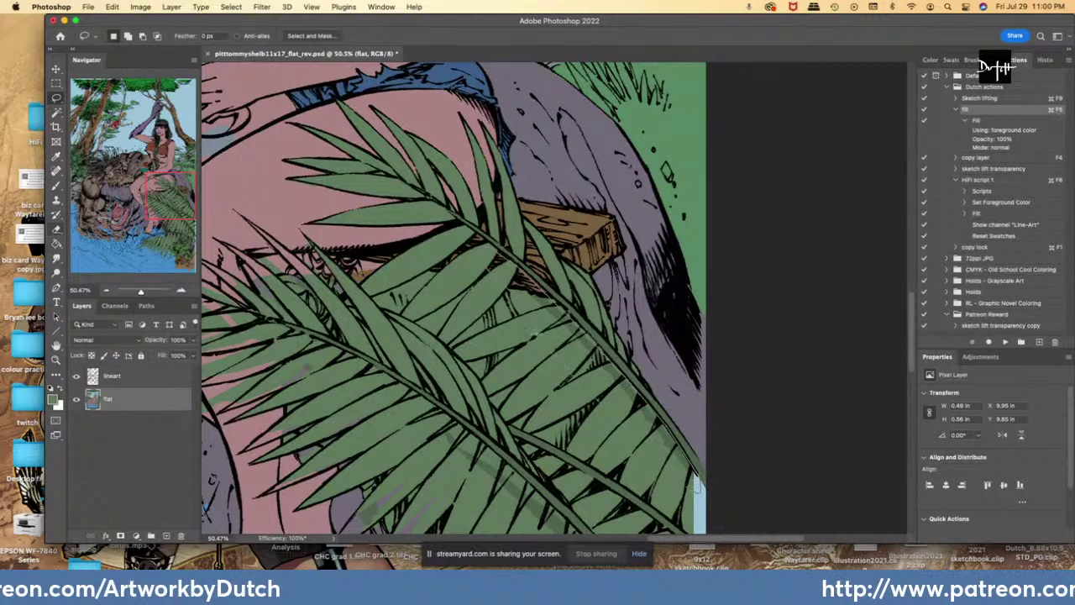
pyautogui.moveTo(696, 485); pyautogui.dragTo(702, 492)
pyautogui.press('g')
pyautogui.click(605, 346)
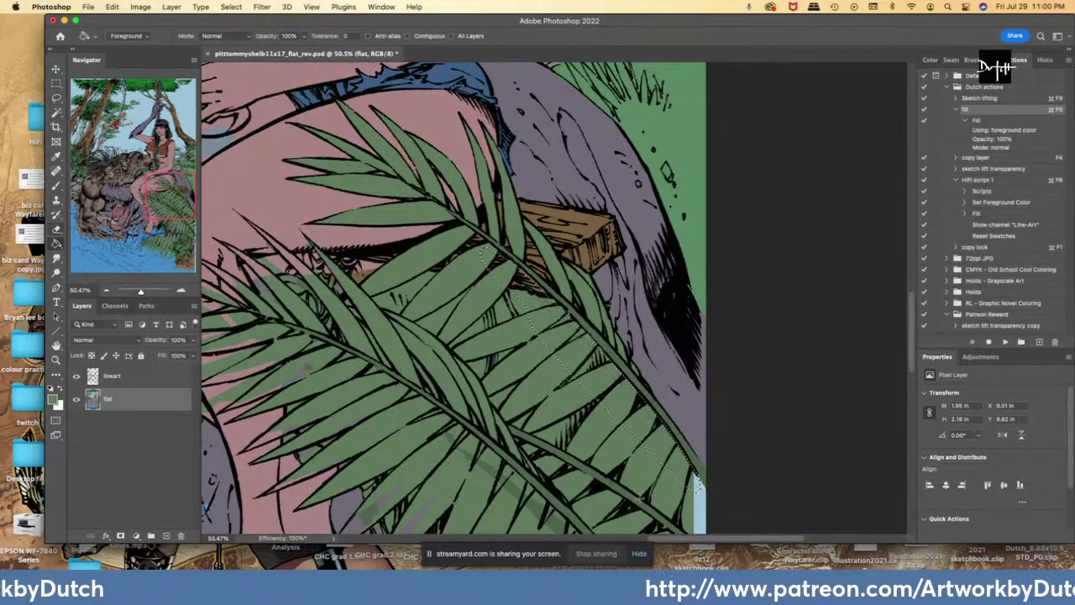
# - Outline the darker band beneath the lower frond's stem and the small stray spot on its leaves, and fill both with palm green
pyautogui.moveTo(913, 363); pyautogui.dragTo(914, 402)
pyautogui.press('l')
pyautogui.hotkey('ctrl', 'd')
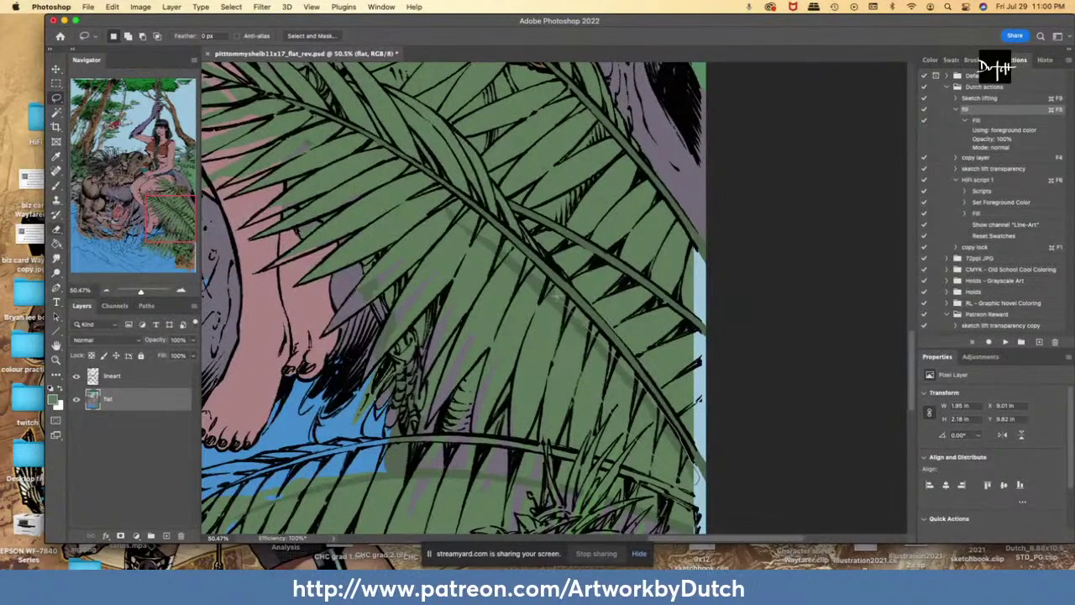
pyautogui.moveTo(432, 193); pyautogui.dragTo(437, 246)
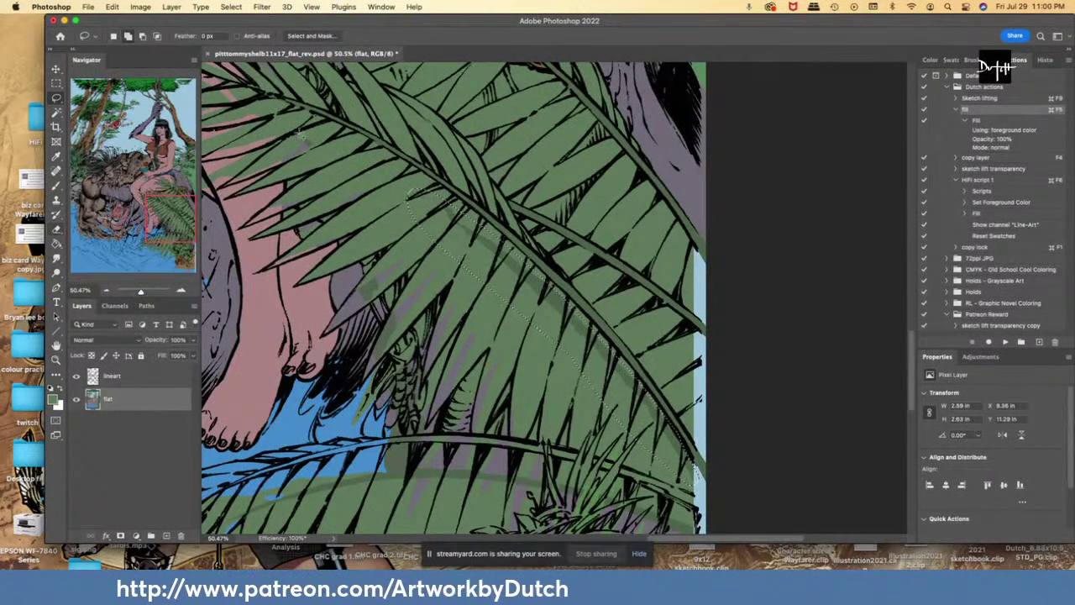
pyautogui.moveTo(302, 134); pyautogui.dragTo(307, 132)
pyautogui.press('g')
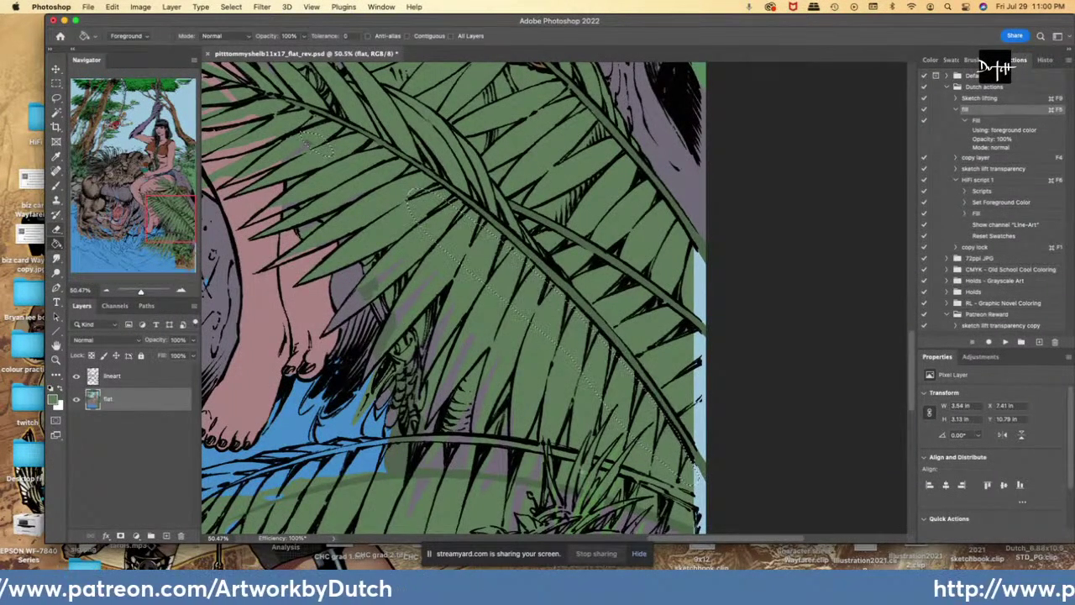
pyautogui.press('l')
pyautogui.press('super+d')
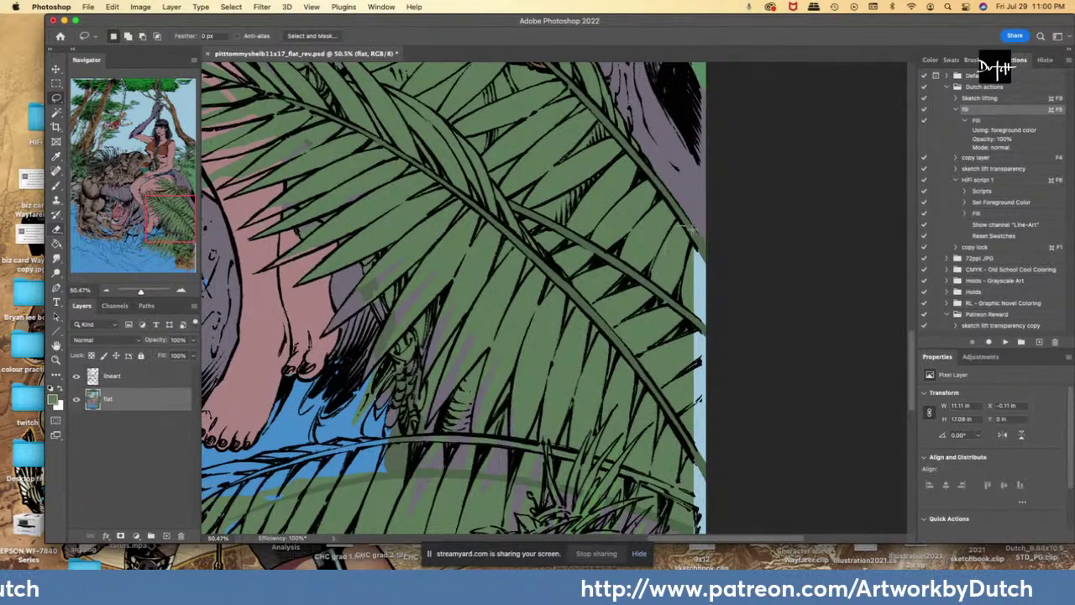
# - Outline the unfilled light-blue strip where the palm leaves meet the page edge and fill it with palm green
pyautogui.moveTo(702, 252)
pyautogui.mouseDown()
pyautogui.moveTo(756, 492)
pyautogui.moveTo(750, 523)
pyautogui.moveTo(731, 504)
pyautogui.moveTo(714, 532)
pyautogui.moveTo(741, 470)
pyautogui.moveTo(732, 364)
pyautogui.moveTo(702, 329)
pyautogui.moveTo(695, 346)
pyautogui.moveTo(659, 168)
pyautogui.moveTo(672, 152)
pyautogui.mouseUp()
pyautogui.click(56, 243)
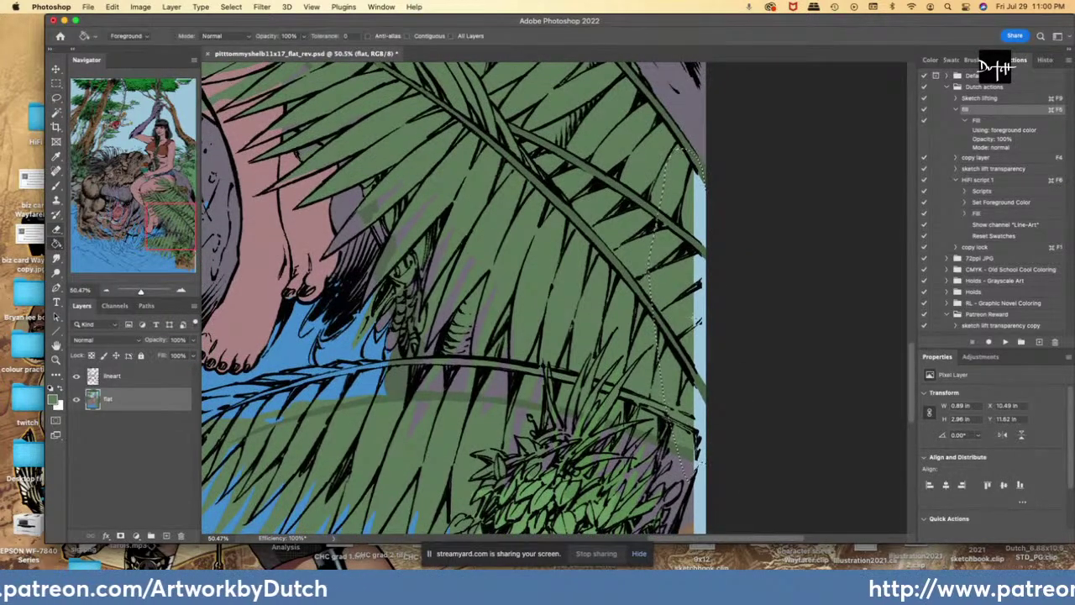
pyautogui.click(700, 319)
pyautogui.press('l')
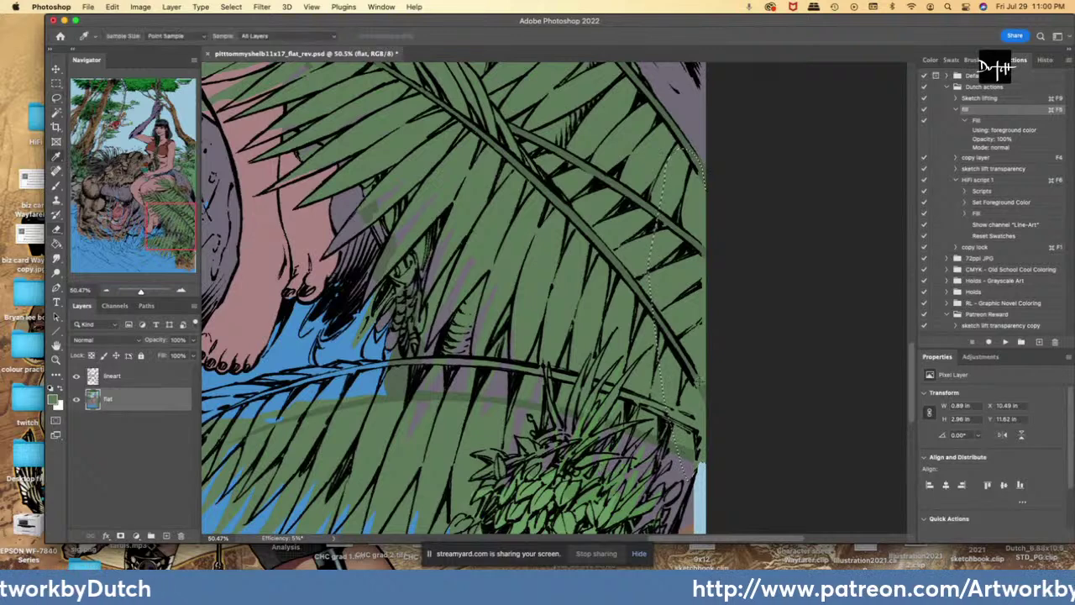
pyautogui.press('super+d')
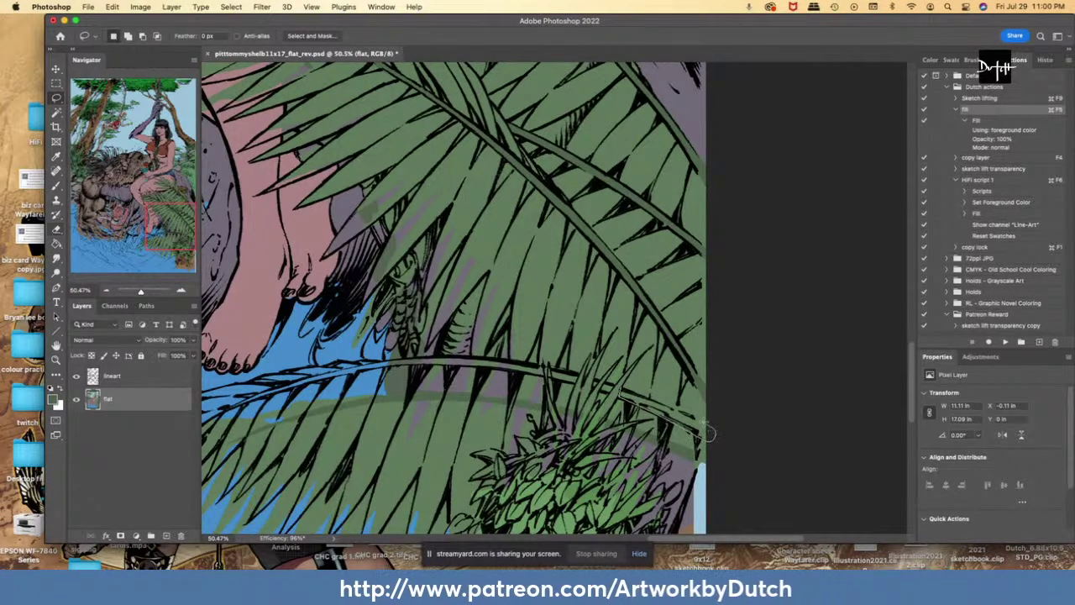
# - Outline the lower frond's stem along its full length in several sections and fill it with the darker stem green
pyautogui.moveTo(708, 433)
pyautogui.mouseDown()
pyautogui.moveTo(605, 387)
pyautogui.moveTo(547, 369)
pyautogui.moveTo(555, 388)
pyautogui.moveTo(550, 374)
pyautogui.moveTo(577, 387)
pyautogui.moveTo(552, 373)
pyautogui.moveTo(578, 379)
pyautogui.moveTo(483, 356)
pyautogui.moveTo(346, 366)
pyautogui.mouseUp()
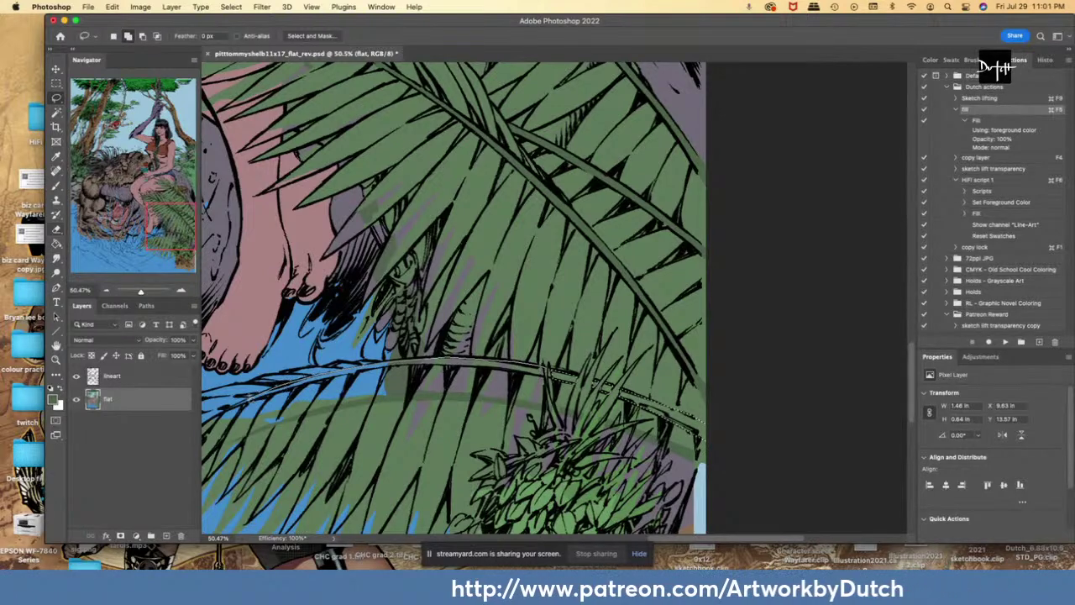
pyautogui.moveTo(225, 409); pyautogui.dragTo(356, 373)
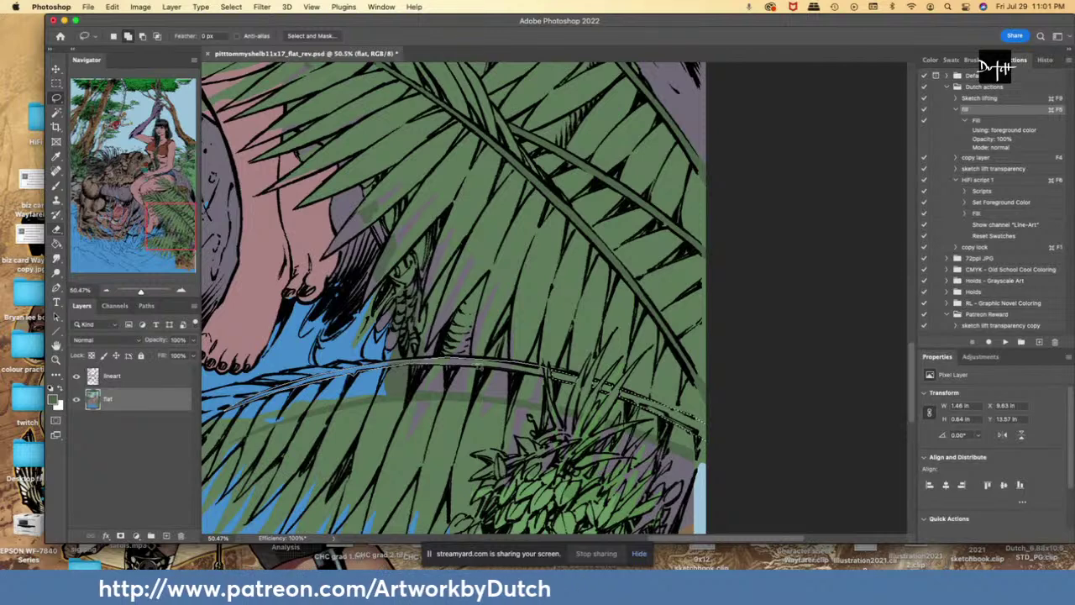
pyautogui.moveTo(431, 364); pyautogui.dragTo(551, 376)
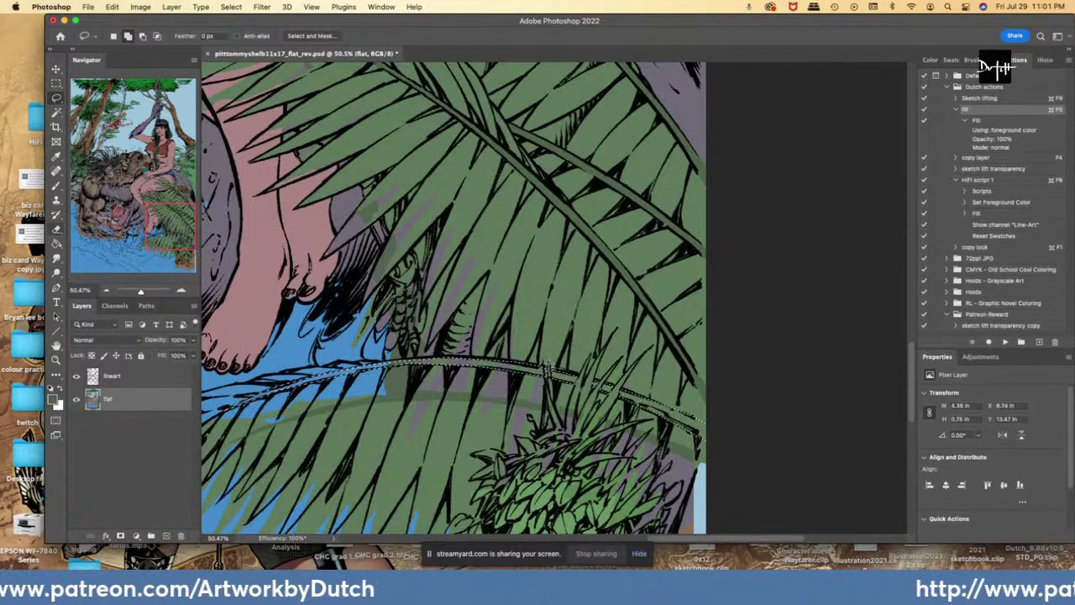
pyautogui.press('g')
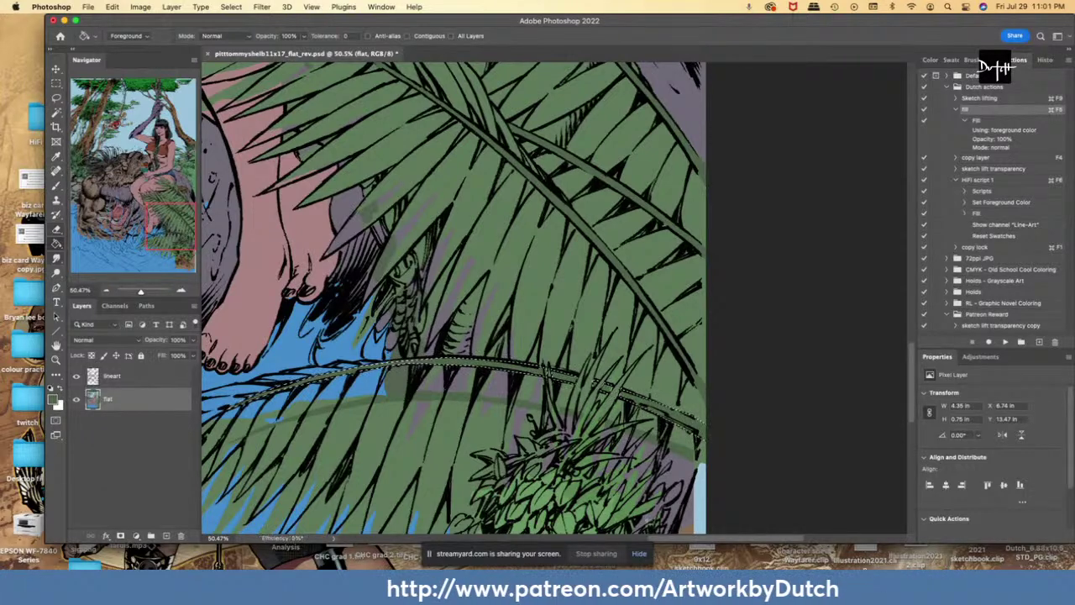
pyautogui.press('l')
pyautogui.press('super+d')
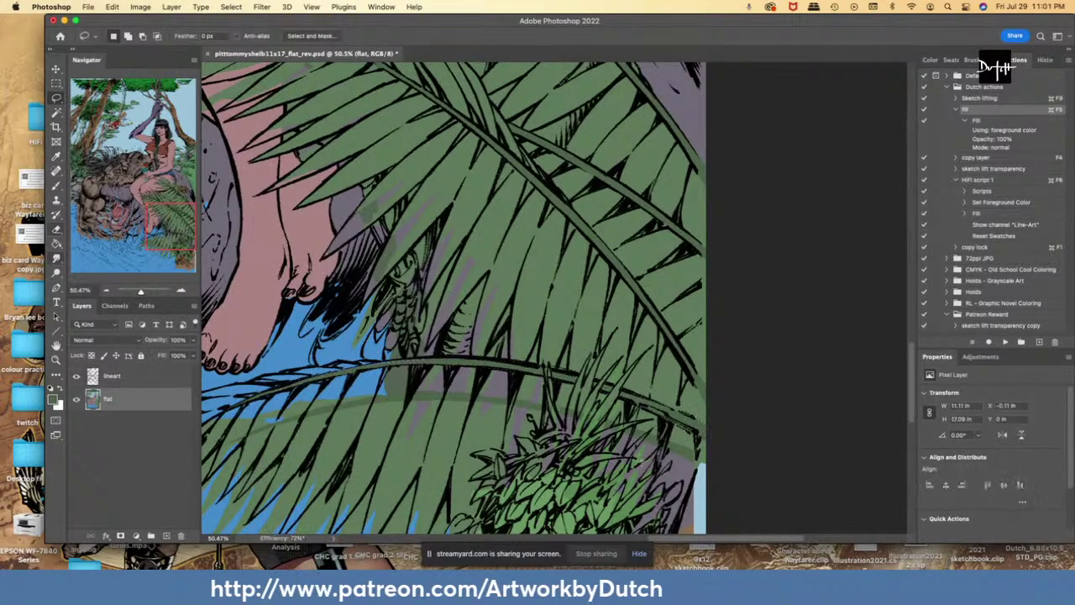
# - Check the stem's coverage by selecting the palm green, and outline the missed section of the lower frond's stem beside the water
pyautogui.press('w')
pyautogui.click(670, 436)
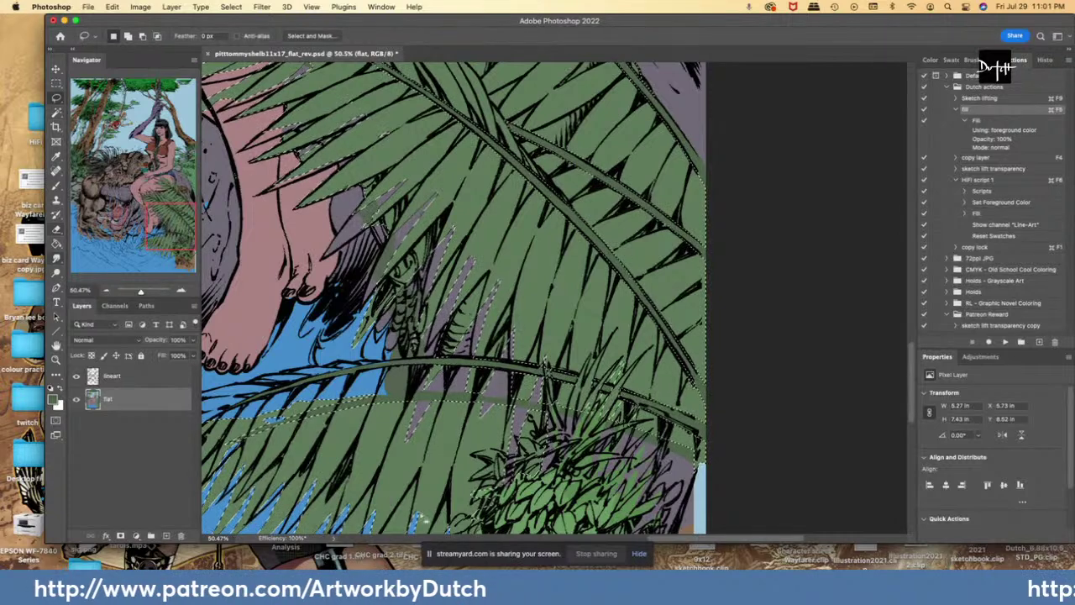
pyautogui.press('l')
pyautogui.press('super+d')
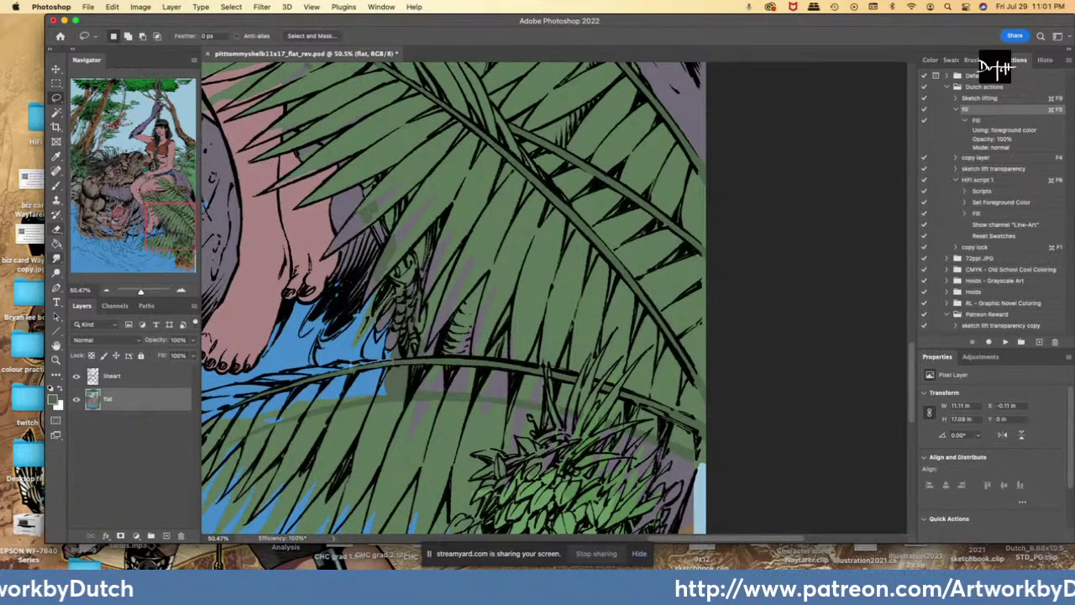
pyautogui.moveTo(353, 368); pyautogui.dragTo(388, 361)
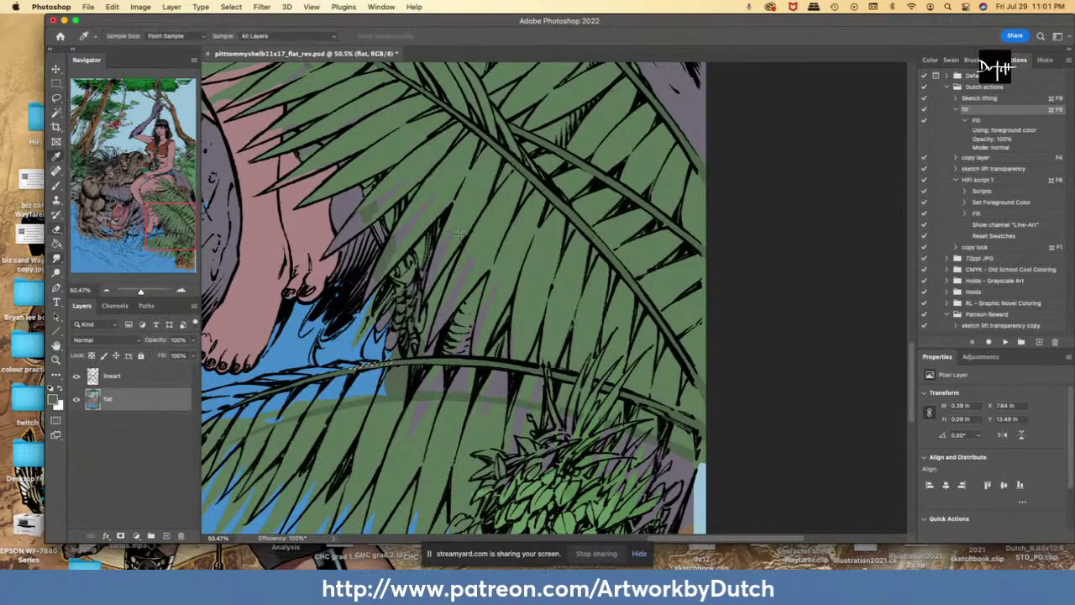
# - Outline the upper frond's leaf tips overlapping the woman's leg and fill them with the sampled palm green
pyautogui.moveTo(914, 360); pyautogui.dragTo(914, 319)
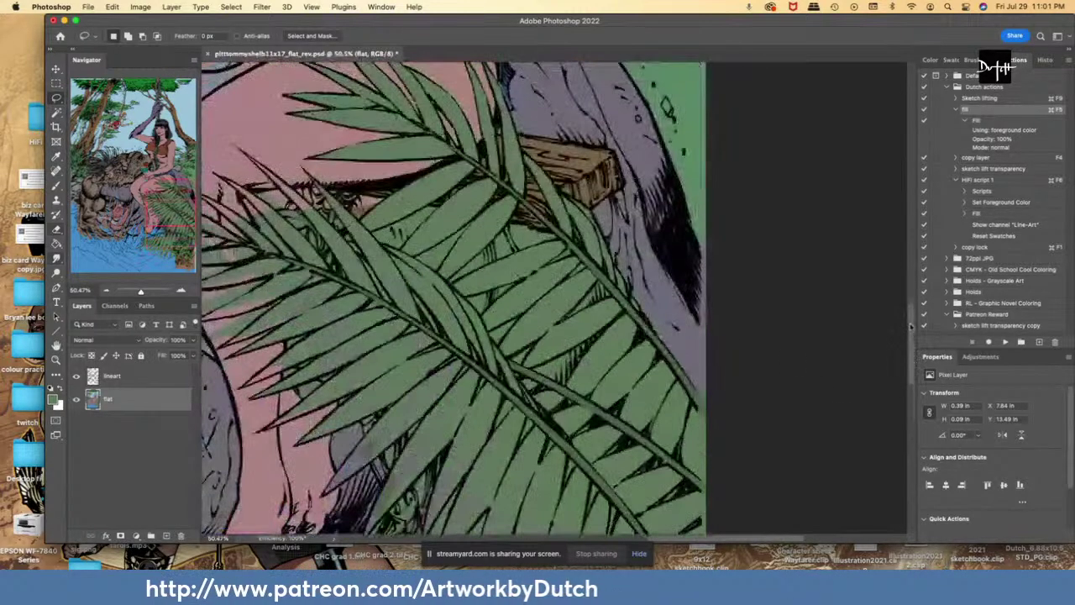
pyautogui.moveTo(676, 537); pyautogui.dragTo(636, 537)
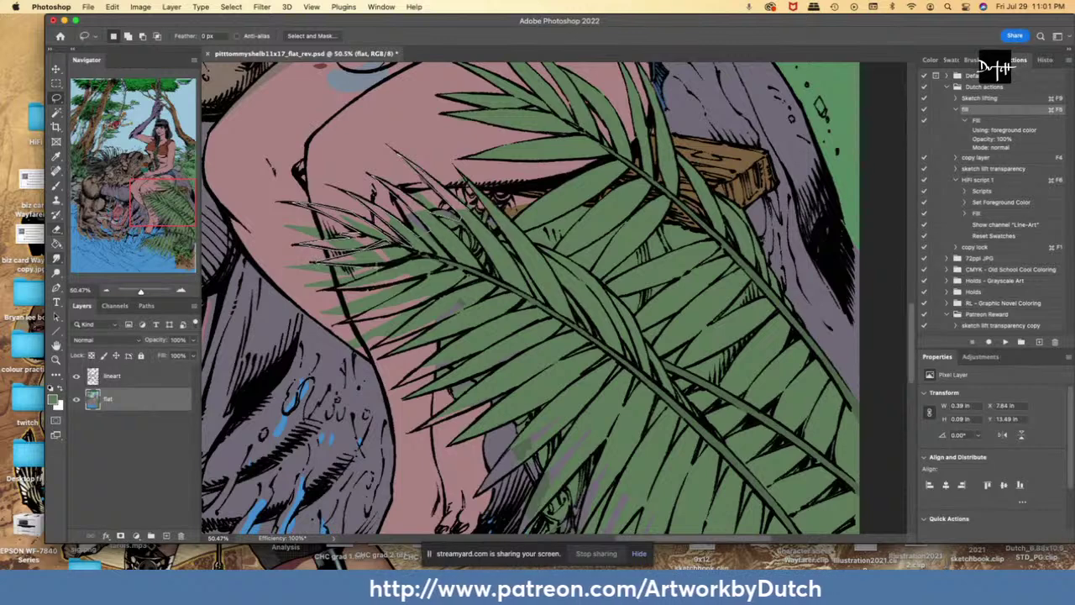
pyautogui.moveTo(346, 281)
pyautogui.mouseDown()
pyautogui.moveTo(429, 276)
pyautogui.moveTo(344, 322)
pyautogui.mouseUp()
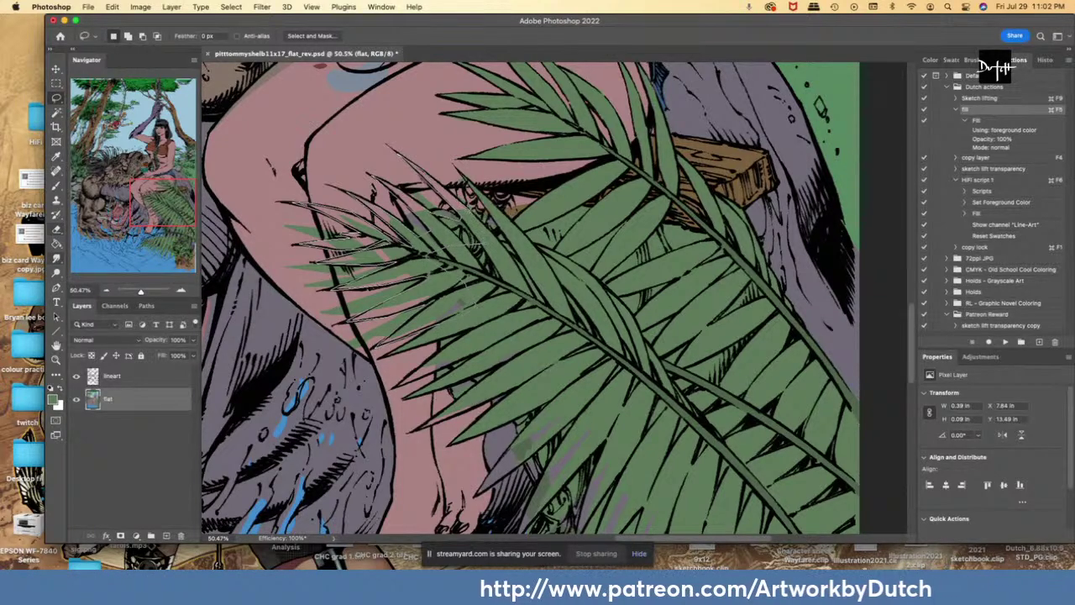
pyautogui.click(56, 244)
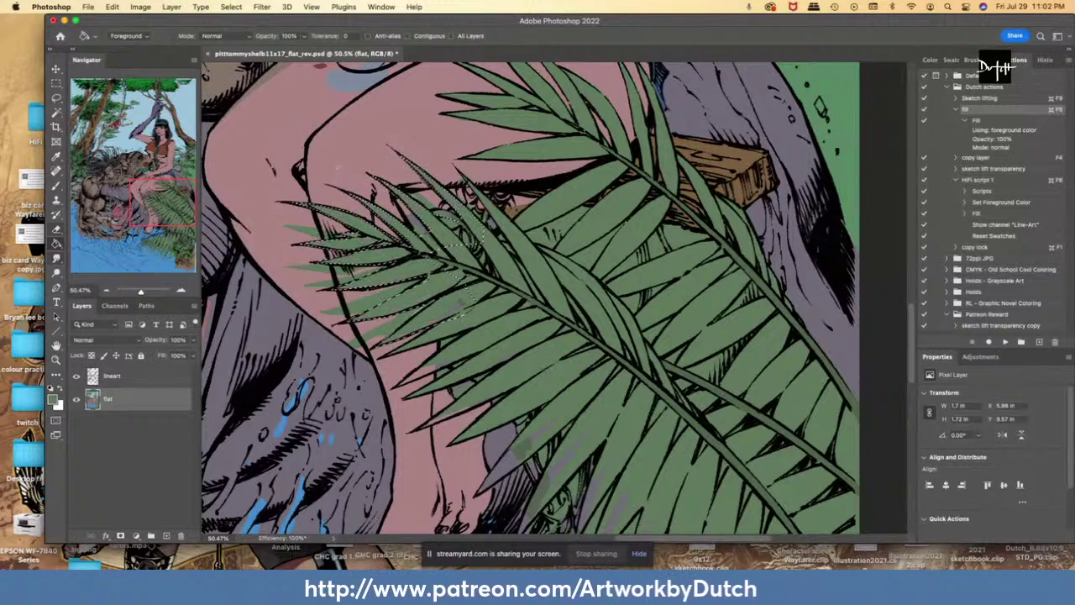
pyautogui.press('l')
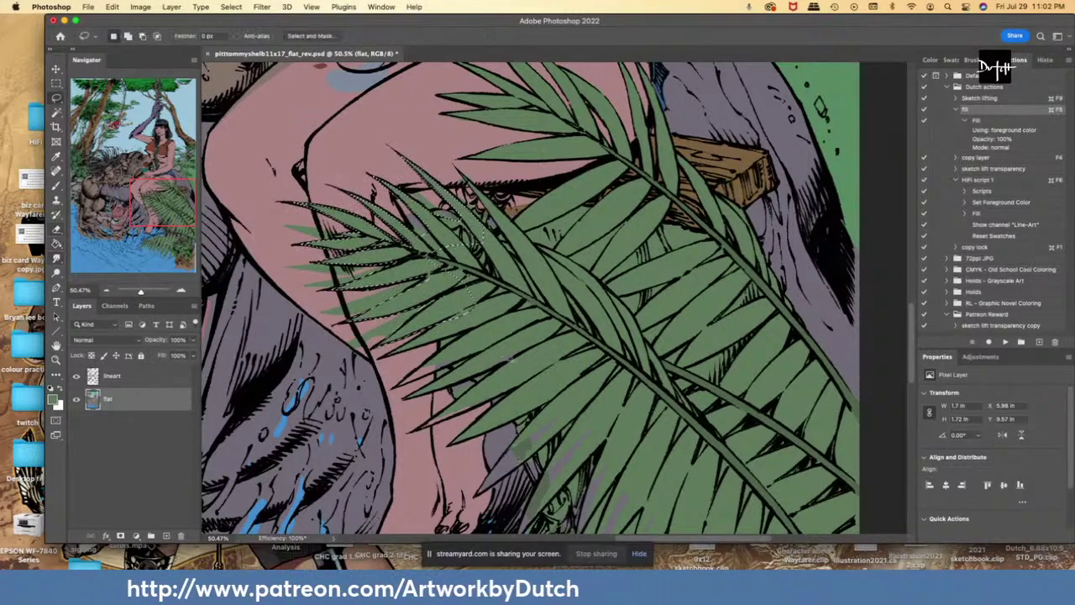
pyautogui.hotkey('ctrl', 'd')
# - Sample the skin tone, outline the green spill between the leaf tips on the woman's leg and fill it
pyautogui.press('i')
pyautogui.click(239, 80)
pyautogui.press('l')
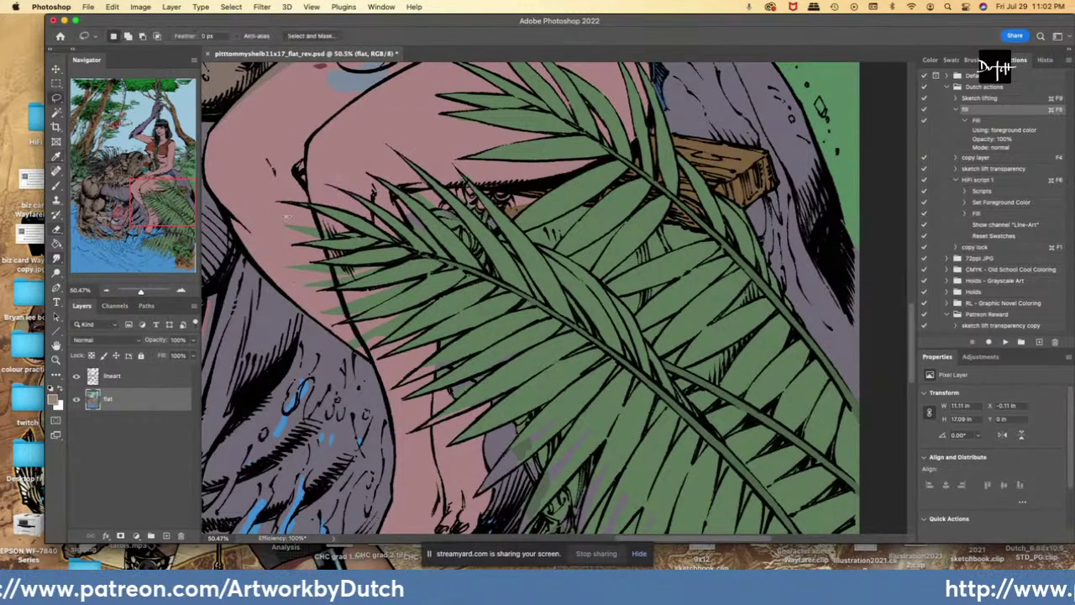
pyautogui.moveTo(346, 236)
pyautogui.mouseDown()
pyautogui.moveTo(306, 244)
pyautogui.moveTo(313, 263)
pyautogui.moveTo(383, 265)
pyautogui.moveTo(328, 290)
pyautogui.moveTo(424, 275)
pyautogui.moveTo(333, 325)
pyautogui.moveTo(410, 319)
pyautogui.moveTo(357, 352)
pyautogui.moveTo(285, 294)
pyautogui.moveTo(273, 225)
pyautogui.mouseUp()
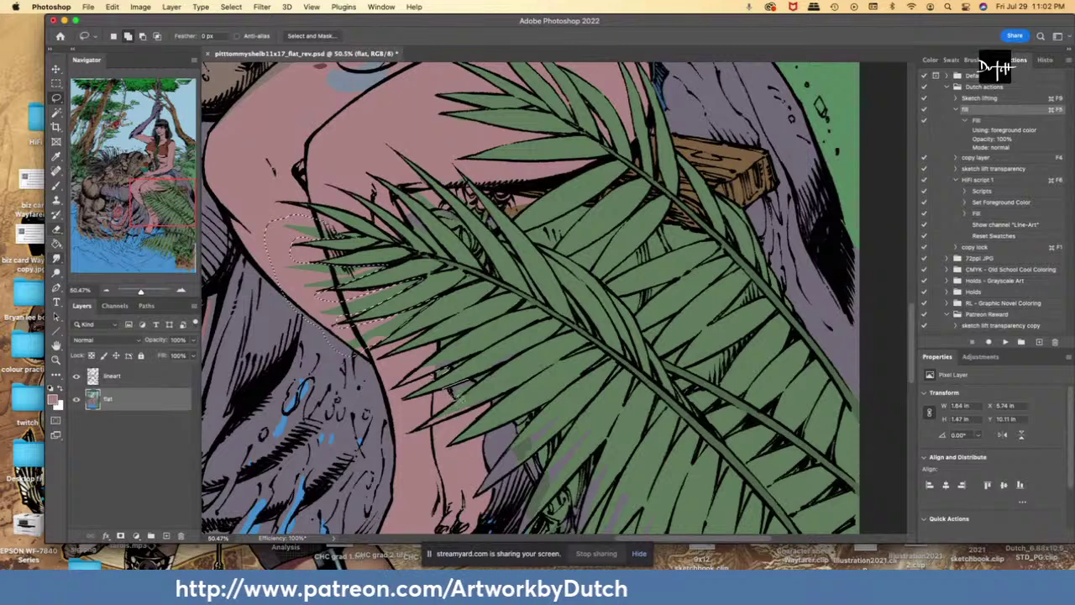
pyautogui.press('g')
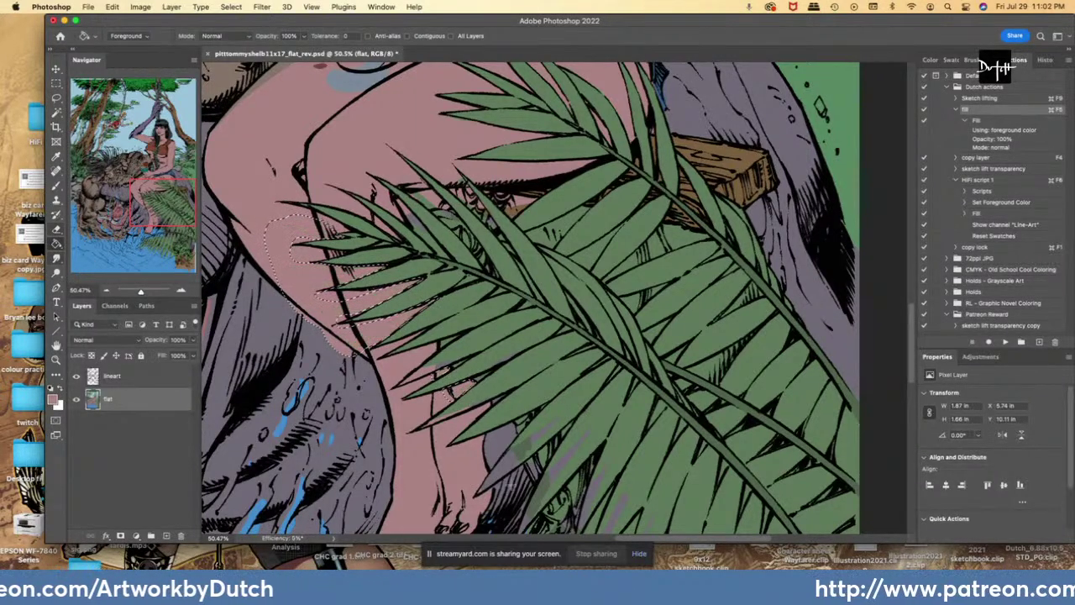
pyautogui.press('l')
pyautogui.press('super+d')
# - Sample the rock's purple-gray, outline the skin-colored spill below the leg's contour and fill it
pyautogui.press('i')
pyautogui.click(330, 359)
pyautogui.press('l')
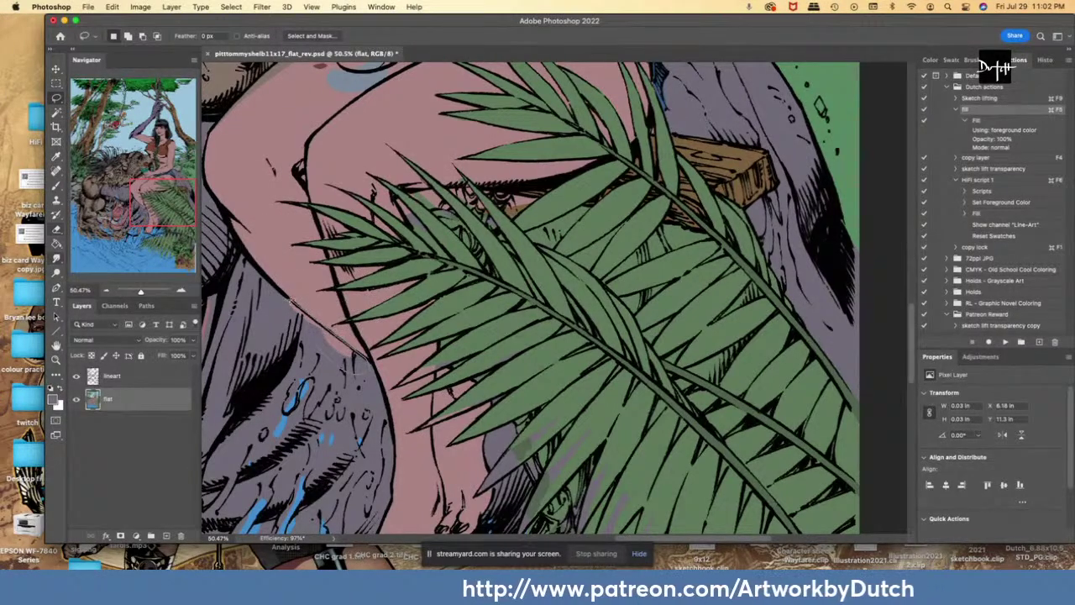
pyautogui.moveTo(357, 357); pyautogui.dragTo(312, 342)
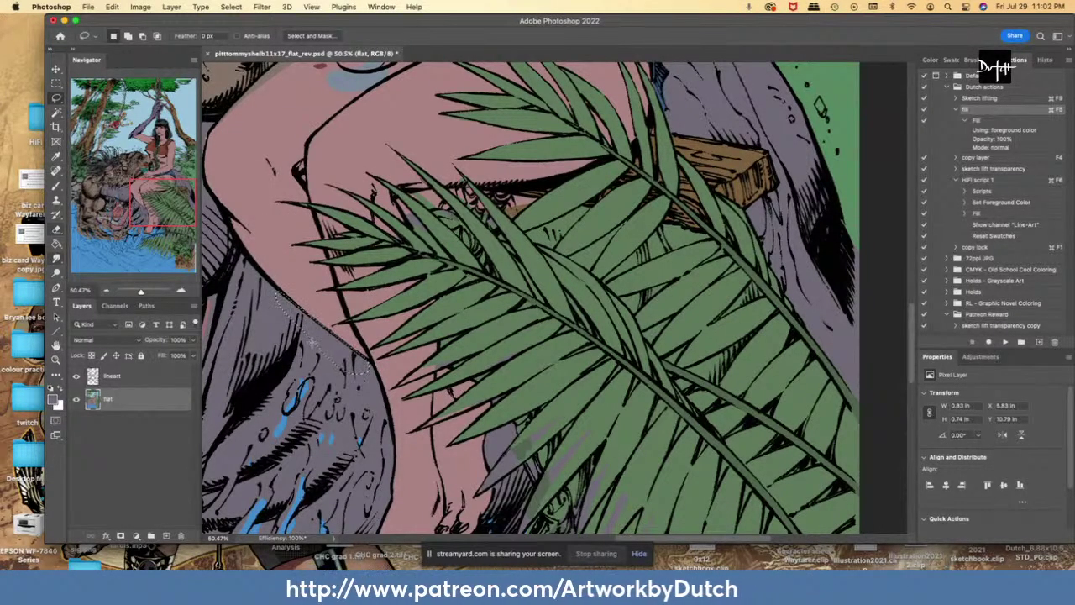
# - Sample the rock's purple-gray, outline the gaps between the frond leaves beneath the thigh and fill them
pyautogui.press('i')
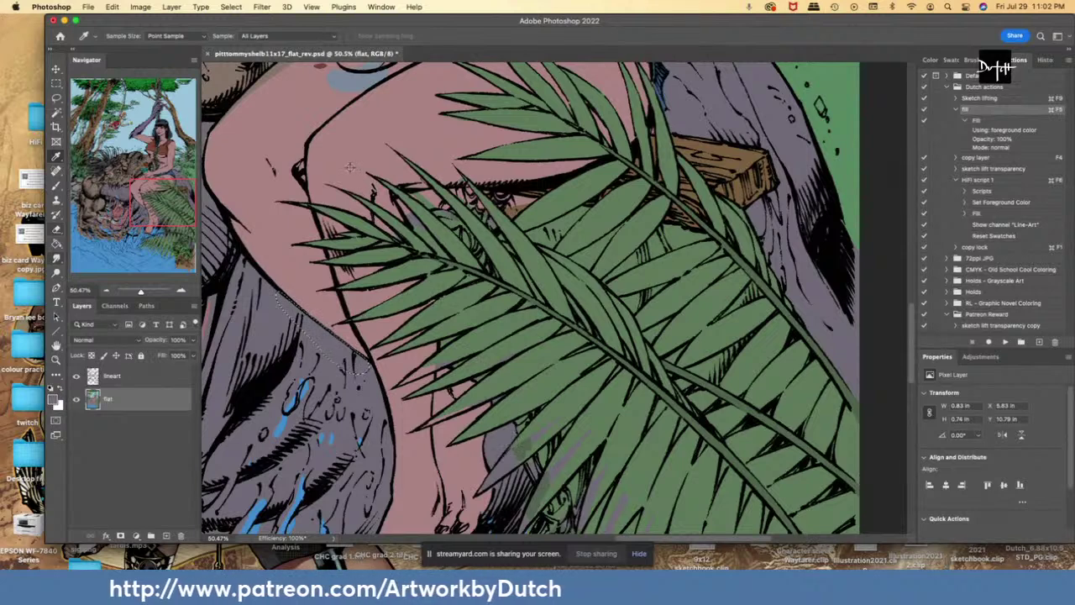
pyautogui.click(345, 164)
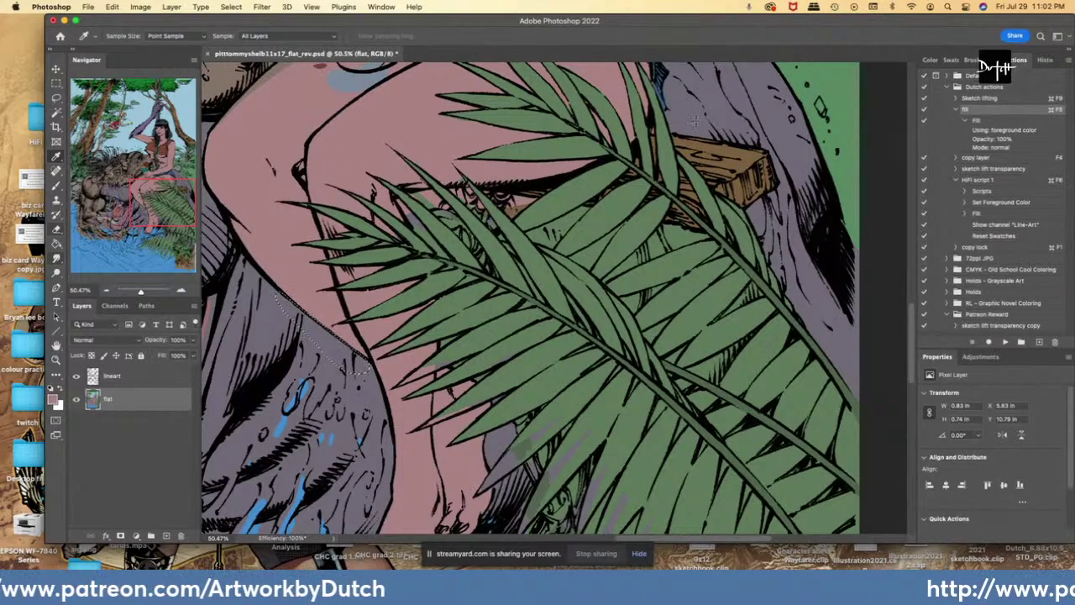
pyautogui.click(694, 122)
pyautogui.press('l')
pyautogui.moveTo(392, 199); pyautogui.dragTo(411, 226)
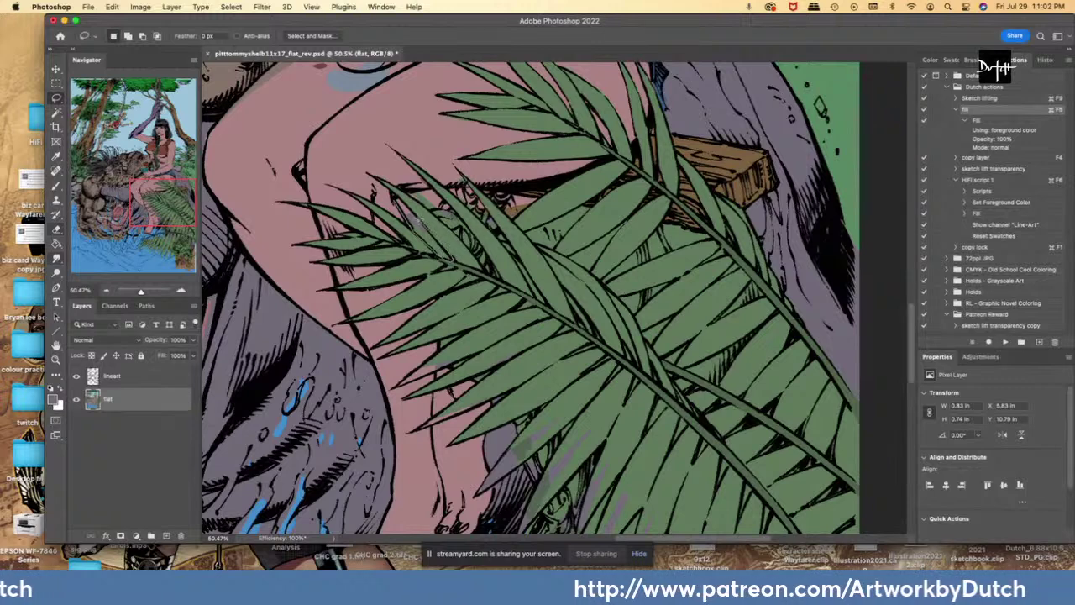
pyautogui.moveTo(394, 197); pyautogui.dragTo(393, 198)
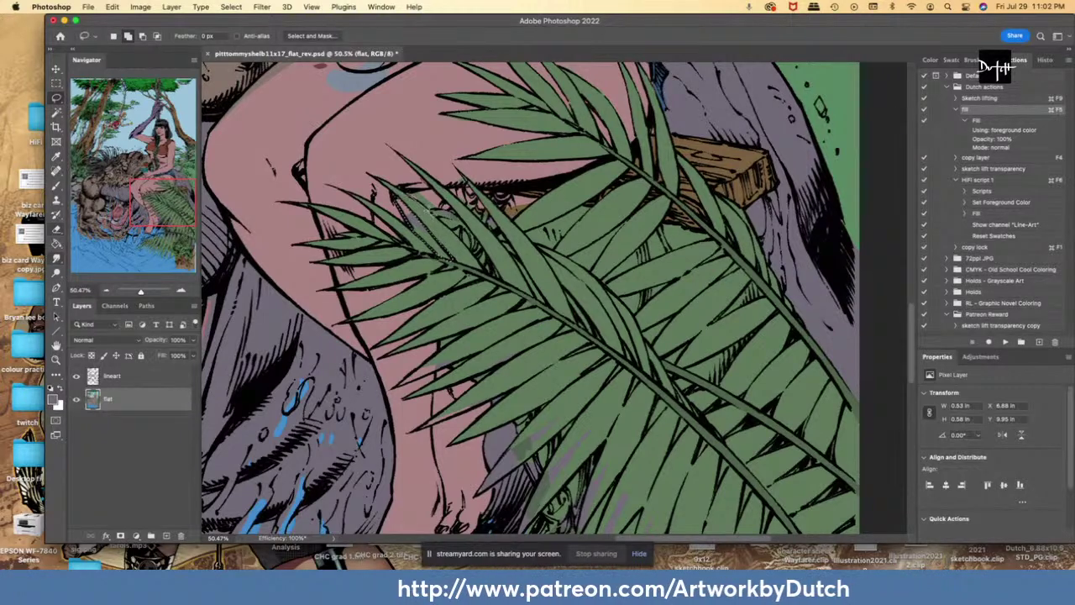
pyautogui.moveTo(399, 194)
pyautogui.mouseDown()
pyautogui.moveTo(438, 204)
pyautogui.moveTo(442, 193)
pyautogui.mouseUp()
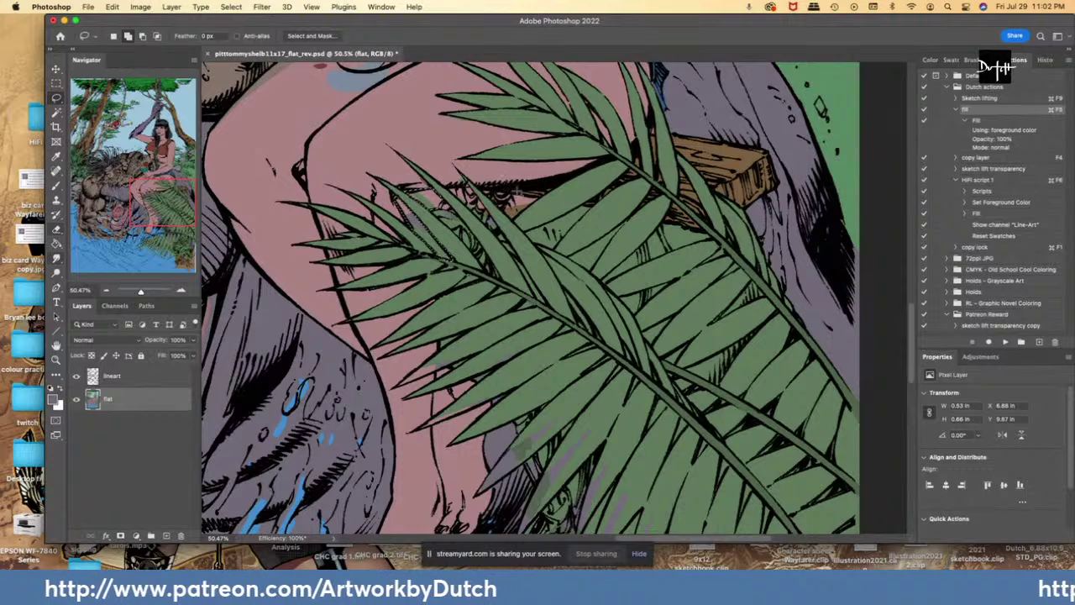
pyautogui.moveTo(519, 210)
pyautogui.mouseDown()
pyautogui.moveTo(536, 199)
pyautogui.moveTo(517, 202)
pyautogui.mouseUp()
pyautogui.moveTo(466, 234)
pyautogui.mouseDown()
pyautogui.moveTo(487, 215)
pyautogui.moveTo(497, 228)
pyautogui.moveTo(496, 218)
pyautogui.mouseUp()
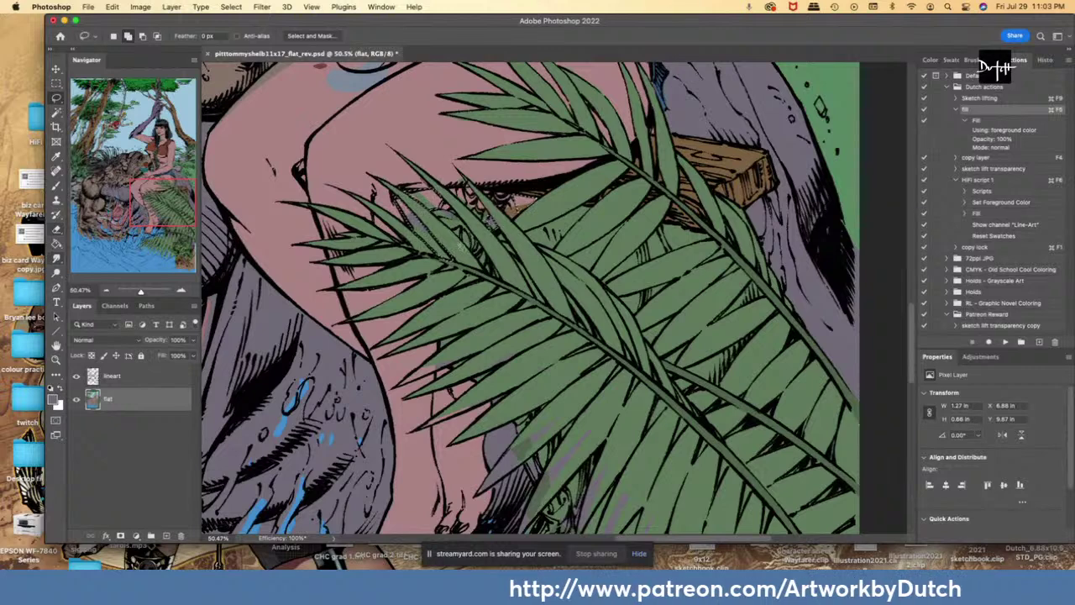
pyautogui.press('super+F5')
pyautogui.press('super+d')
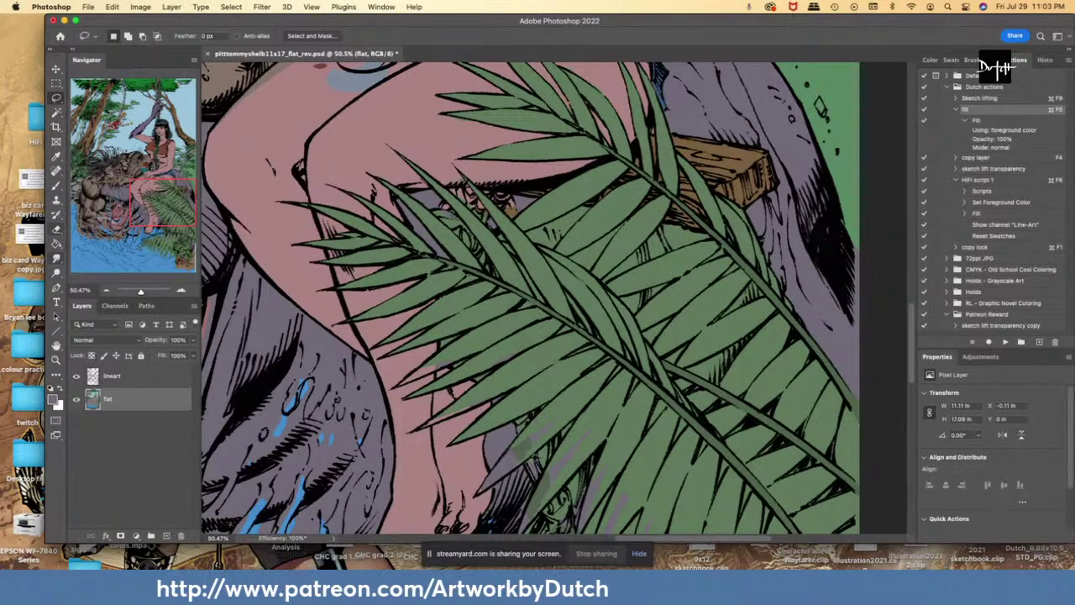
# - Sample a bright leaf green, outline the small leaf on the vine above the woman's head and fill it
pyautogui.press('i')
pyautogui.press('l')
pyautogui.click(160, 122)
pyautogui.press('i')
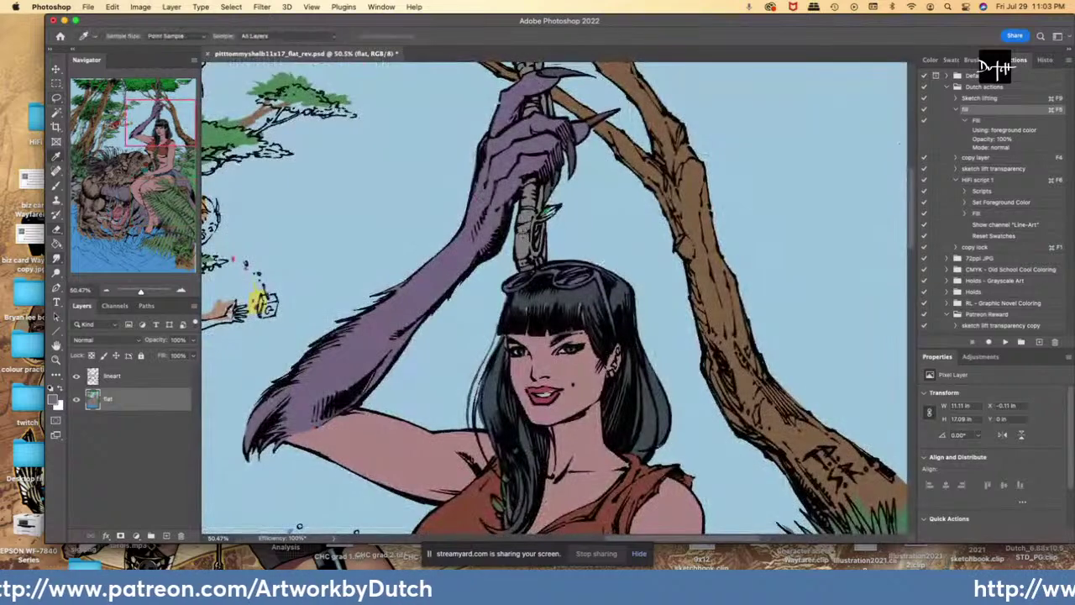
pyautogui.press('l')
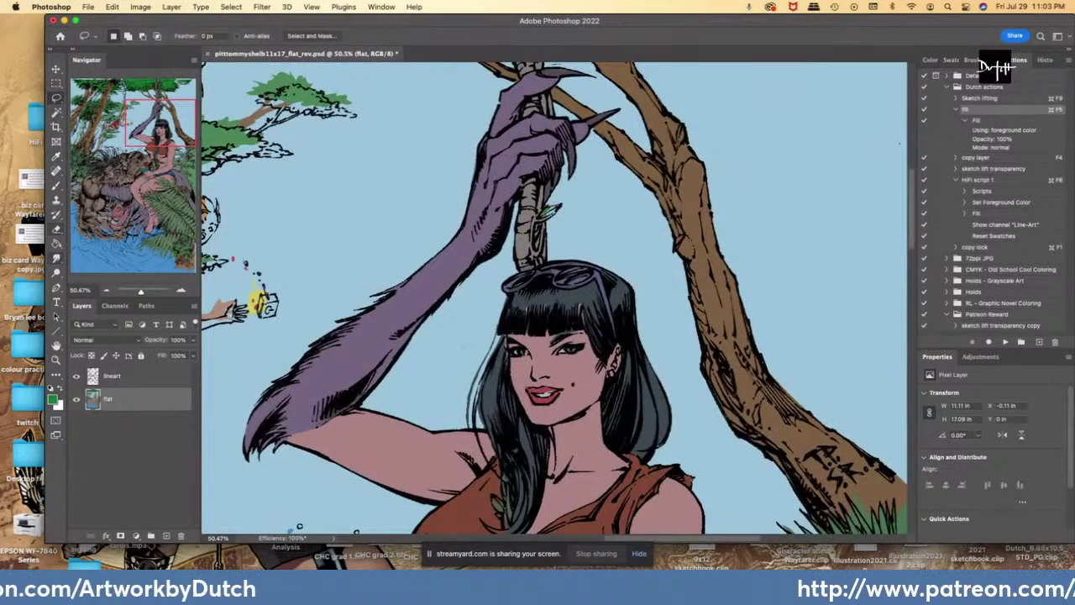
pyautogui.moveTo(536, 221); pyautogui.dragTo(544, 208)
pyautogui.press('F5')
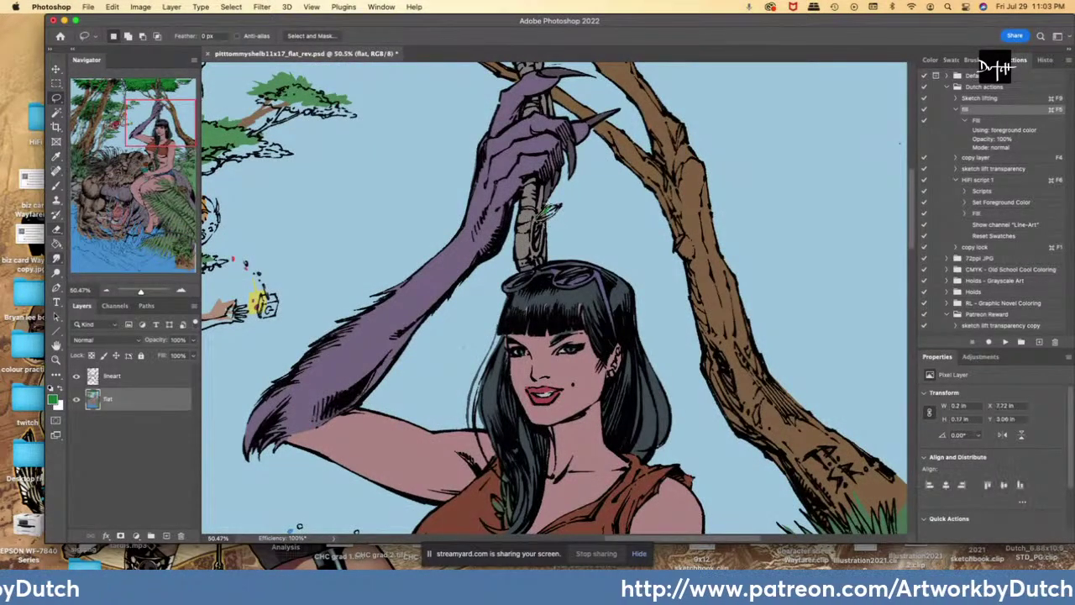
# - Sample the vine's gray, outline the vine's lower end just above the woman's hair and fill it
pyautogui.press('i')
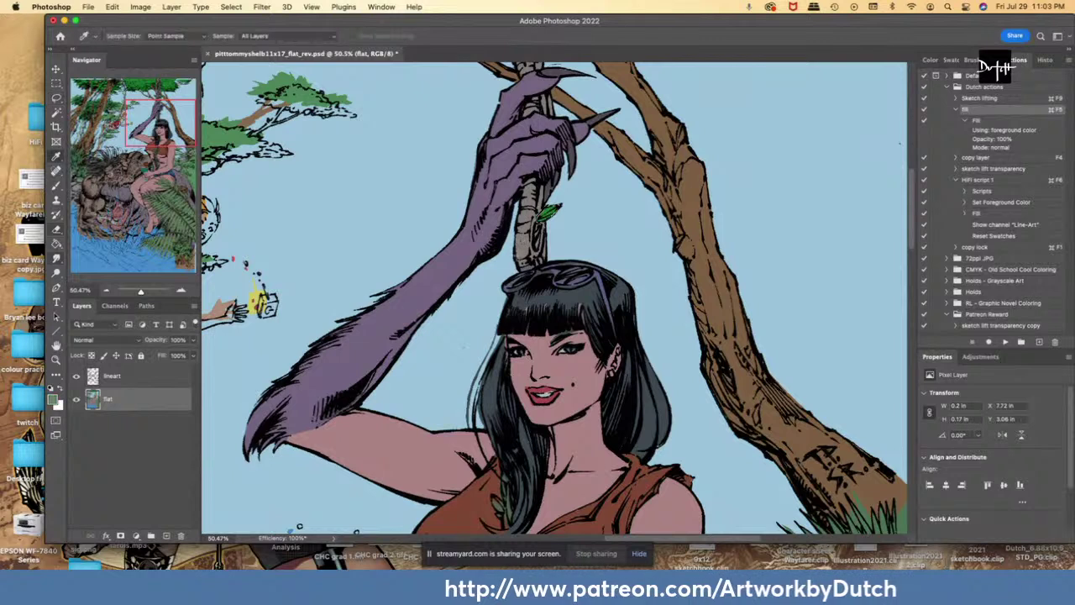
pyautogui.click(521, 254)
pyautogui.press('l')
pyautogui.moveTo(518, 259); pyautogui.dragTo(542, 257)
pyautogui.press('F5')
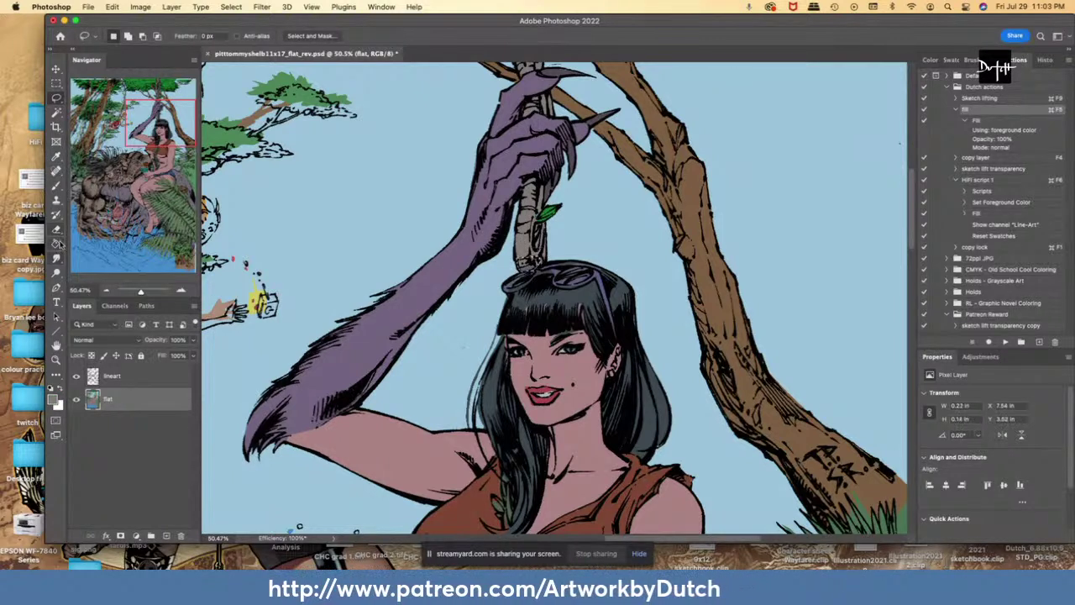
pyautogui.click(56, 244)
# - Sample the hair's dark gray, outline the uncolored strands on both sides of the woman's face and fill them
pyautogui.press('i')
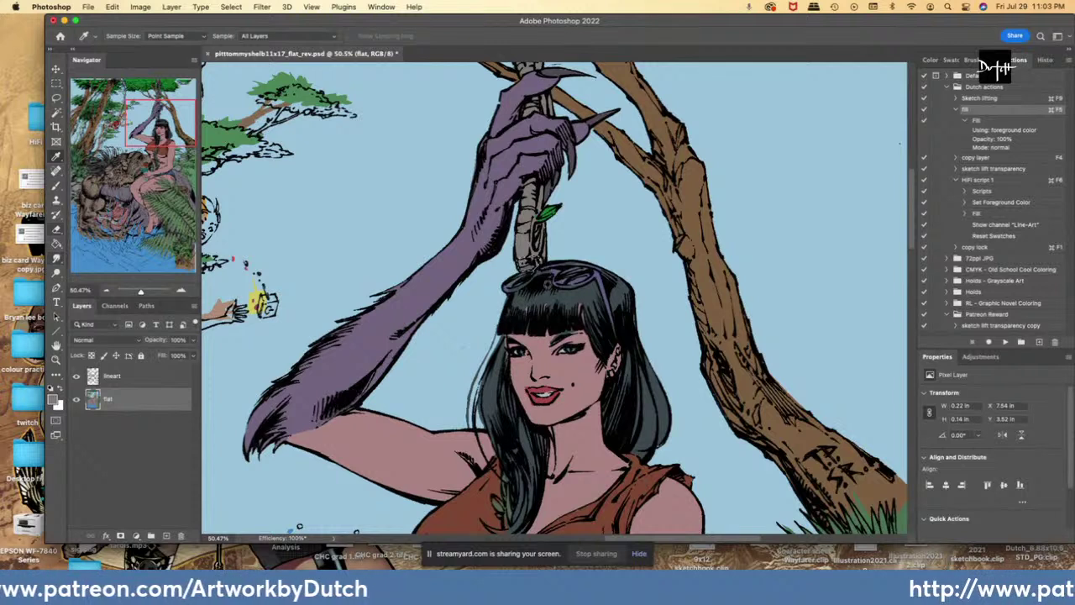
pyautogui.click(571, 298)
pyautogui.press('l')
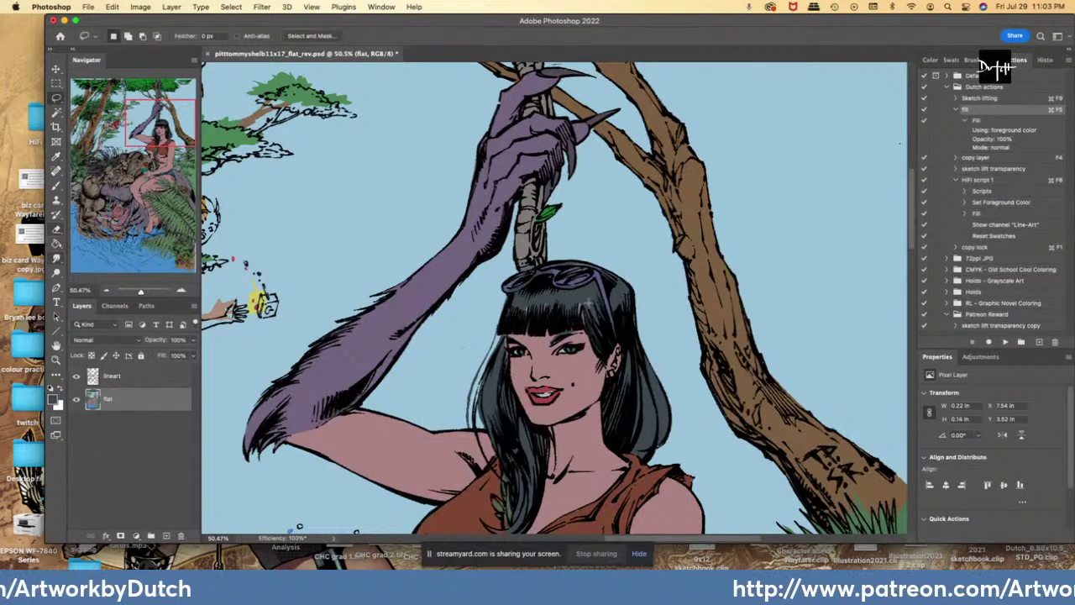
pyautogui.moveTo(564, 333)
pyautogui.mouseDown()
pyautogui.moveTo(515, 321)
pyautogui.moveTo(525, 295)
pyautogui.moveTo(661, 278)
pyautogui.moveTo(653, 262)
pyautogui.moveTo(624, 305)
pyautogui.moveTo(628, 338)
pyautogui.moveTo(623, 285)
pyautogui.mouseUp()
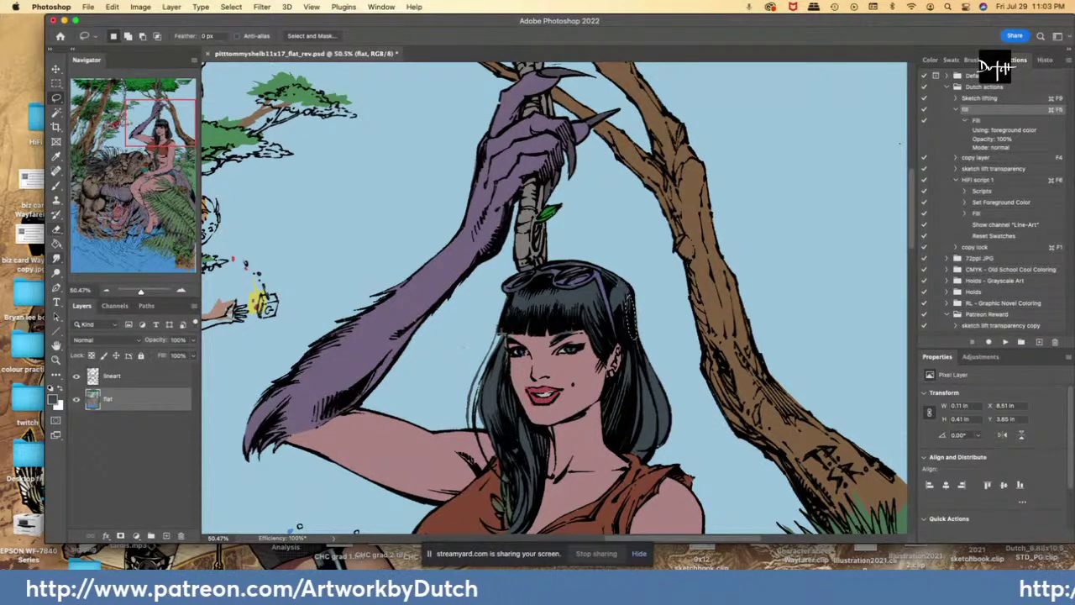
pyautogui.moveTo(501, 333)
pyautogui.mouseDown()
pyautogui.moveTo(504, 372)
pyautogui.moveTo(499, 331)
pyautogui.mouseUp()
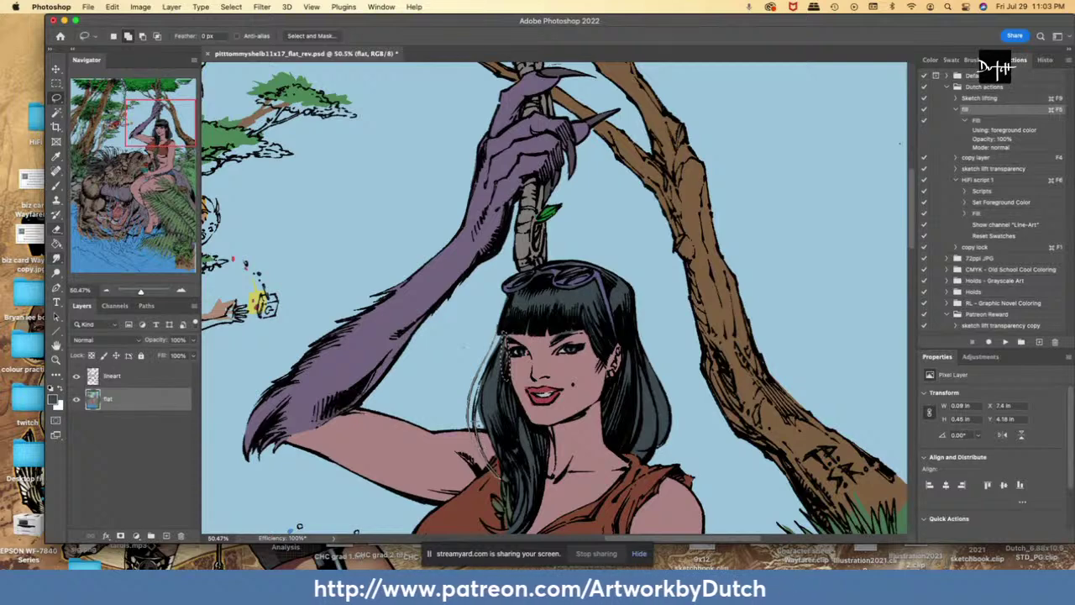
pyautogui.moveTo(484, 401); pyautogui.dragTo(500, 330)
pyautogui.press('super+F5')
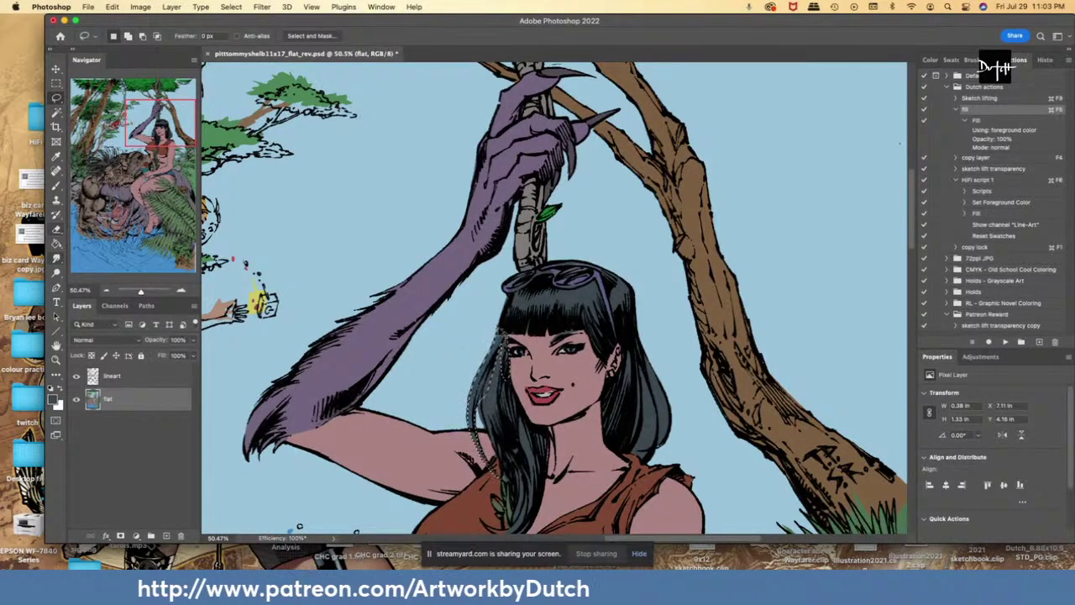
# - Sample the skin tone, then outline and fill the misfilled forehead areas beneath the bangs and around the eyebrows
pyautogui.press('super+plus')
pyautogui.press('i')
pyautogui.click(550, 369)
pyautogui.press('l')
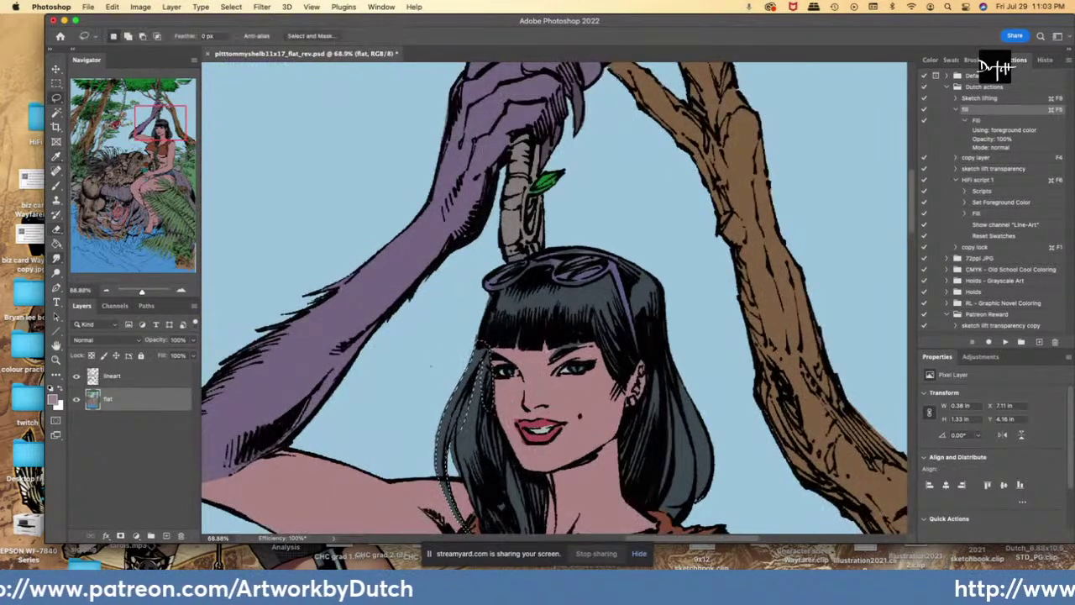
pyautogui.moveTo(549, 349); pyautogui.dragTo(569, 342)
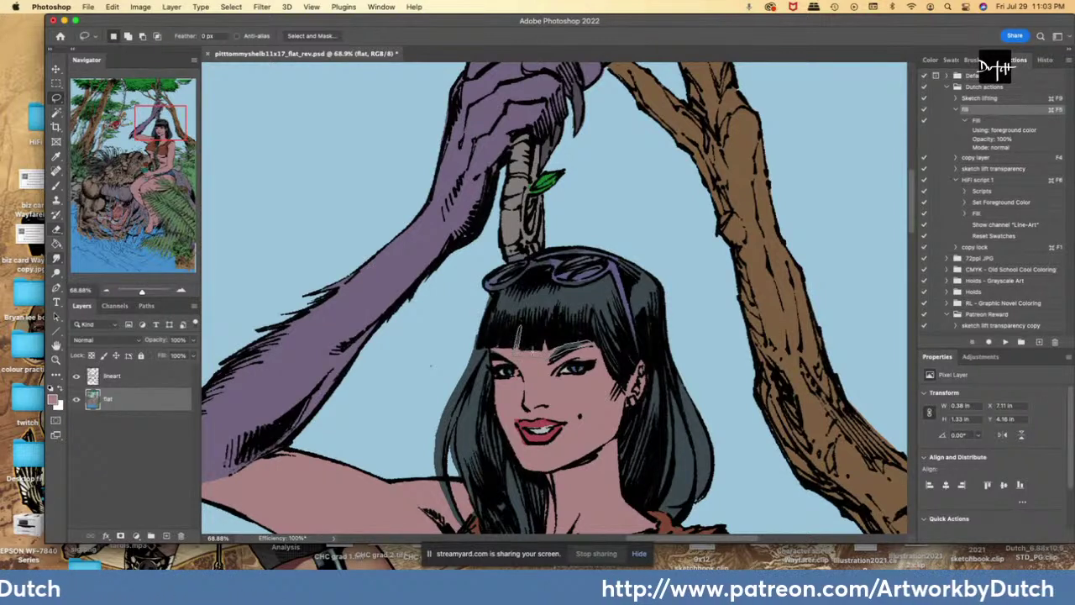
pyautogui.moveTo(515, 336)
pyautogui.mouseDown()
pyautogui.moveTo(588, 348)
pyautogui.moveTo(515, 346)
pyautogui.mouseUp()
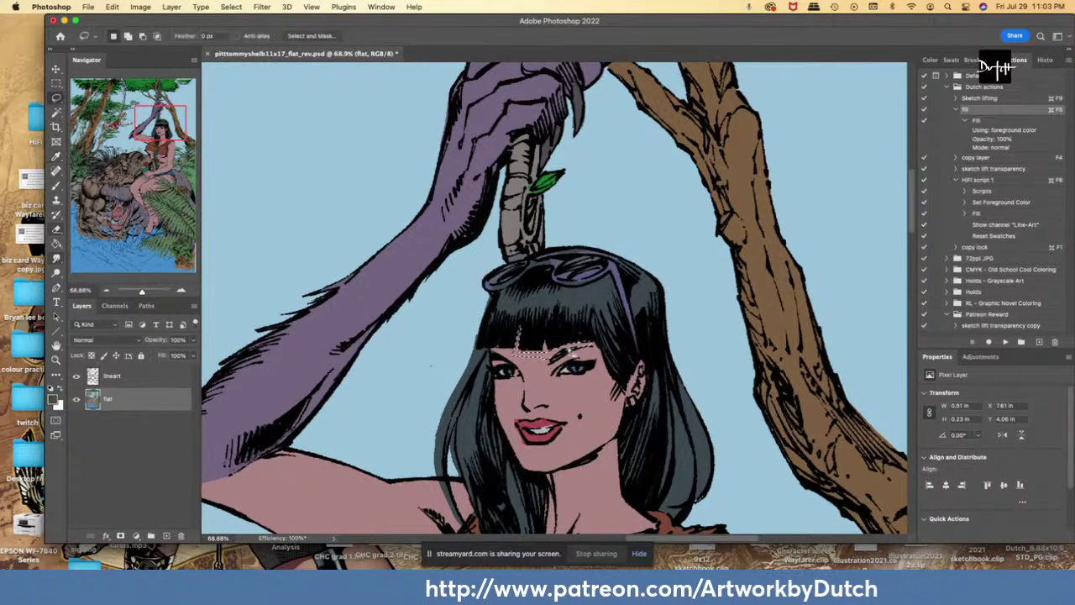
pyautogui.hotkey('alt', 'BackSpace')
pyautogui.press('super+d')
pyautogui.moveTo(555, 358); pyautogui.dragTo(561, 353)
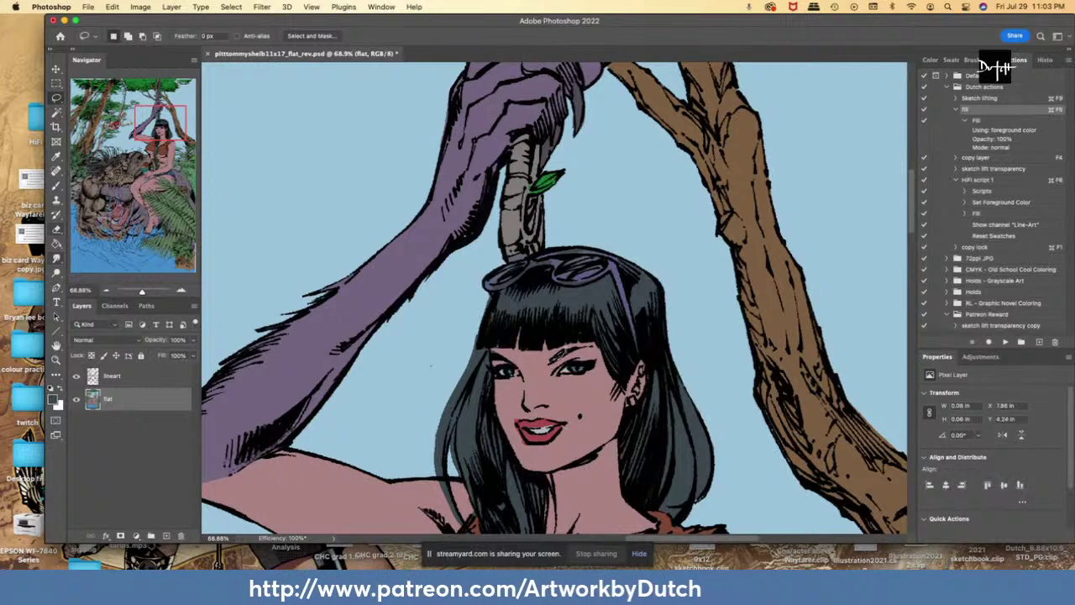
# - Fill the woman's iris with the sampled eye blue, and outline and fill the lip area with the sampled lip red
pyautogui.press('i')
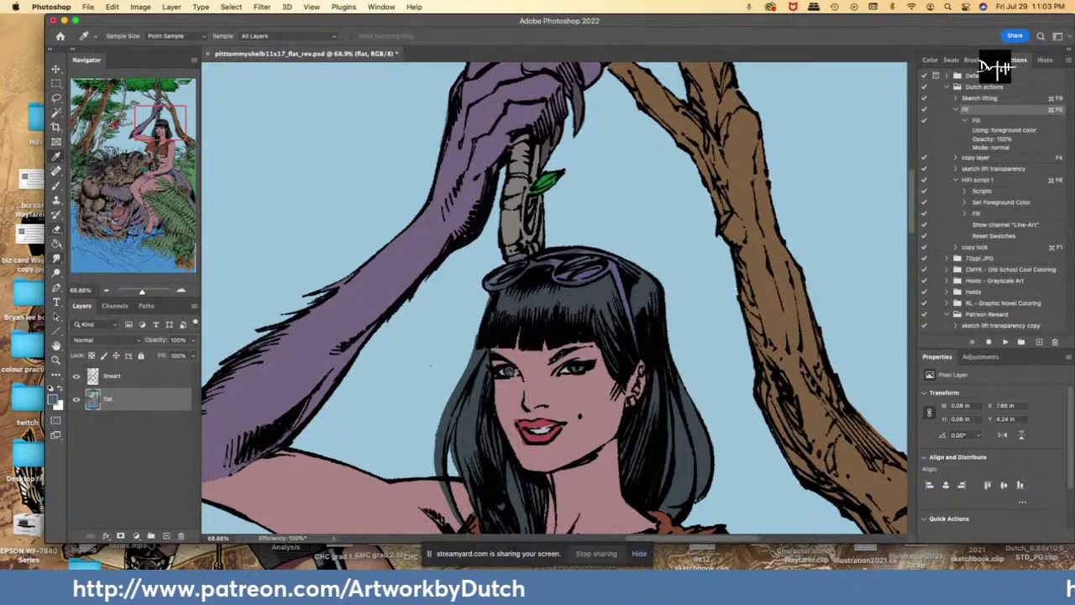
pyautogui.press('l')
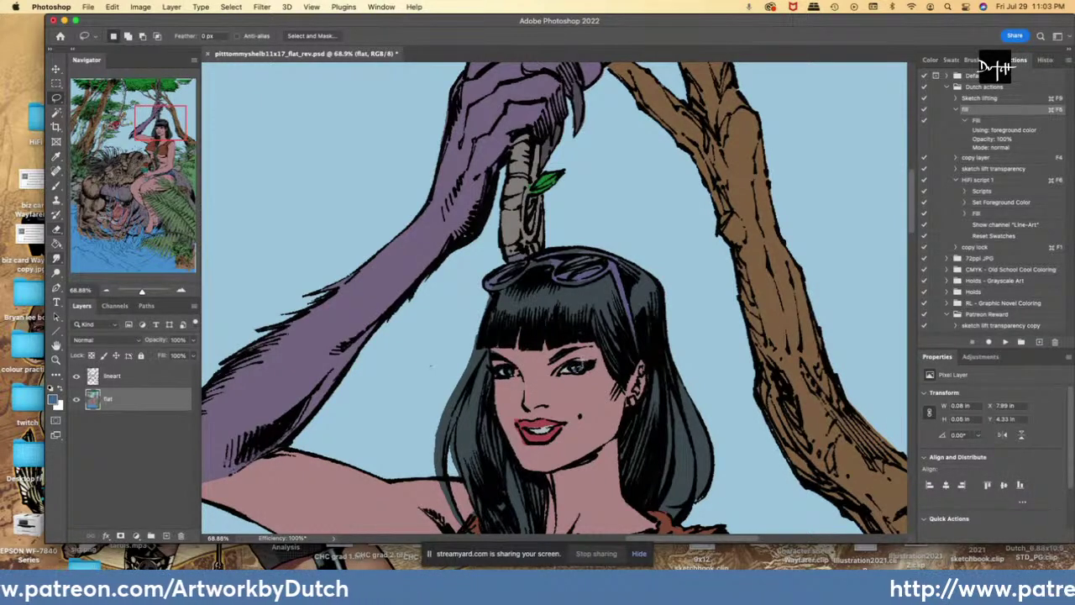
pyautogui.press('i')
pyautogui.press('l')
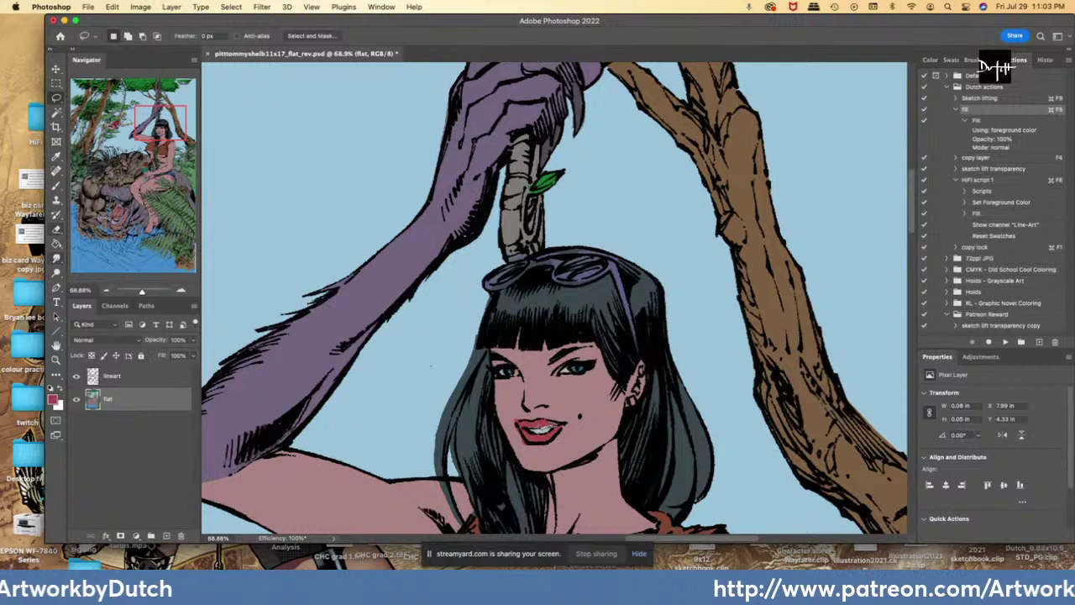
pyautogui.moveTo(522, 423); pyautogui.dragTo(516, 420)
pyautogui.press('F5')
# - Sample the skin tone, outline the cheek area beside the corner of the mouth and fill it
pyautogui.press('i')
pyautogui.click(523, 417)
pyautogui.press('l')
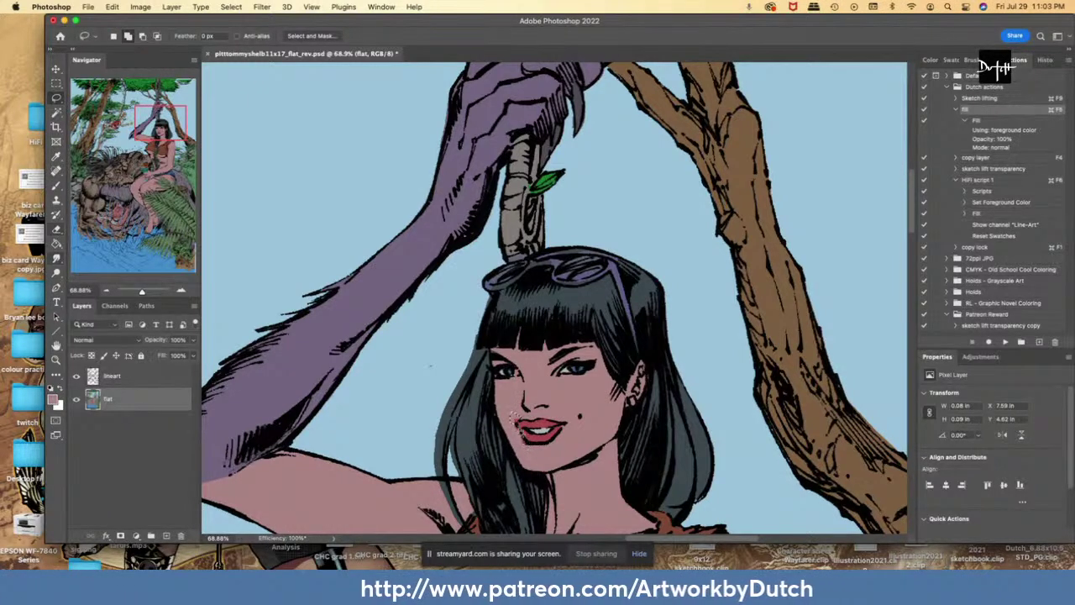
pyautogui.press('super+d')
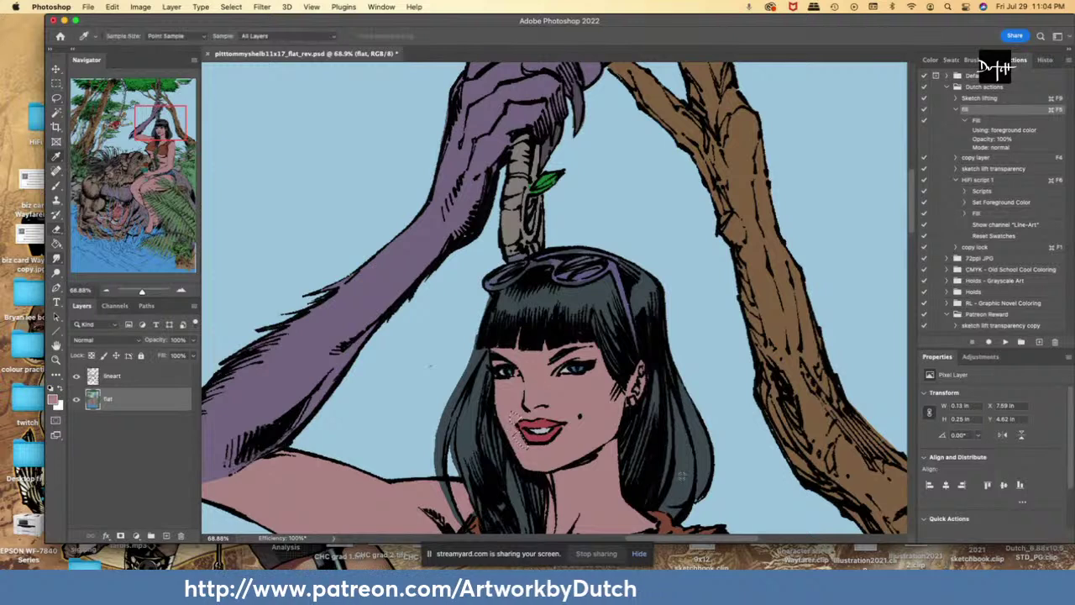
# - Outline the hair's lower end at the shoulder and the strands beside the neck, and fill them with the hair's dark gray
pyautogui.moveTo(701, 498); pyautogui.dragTo(706, 486)
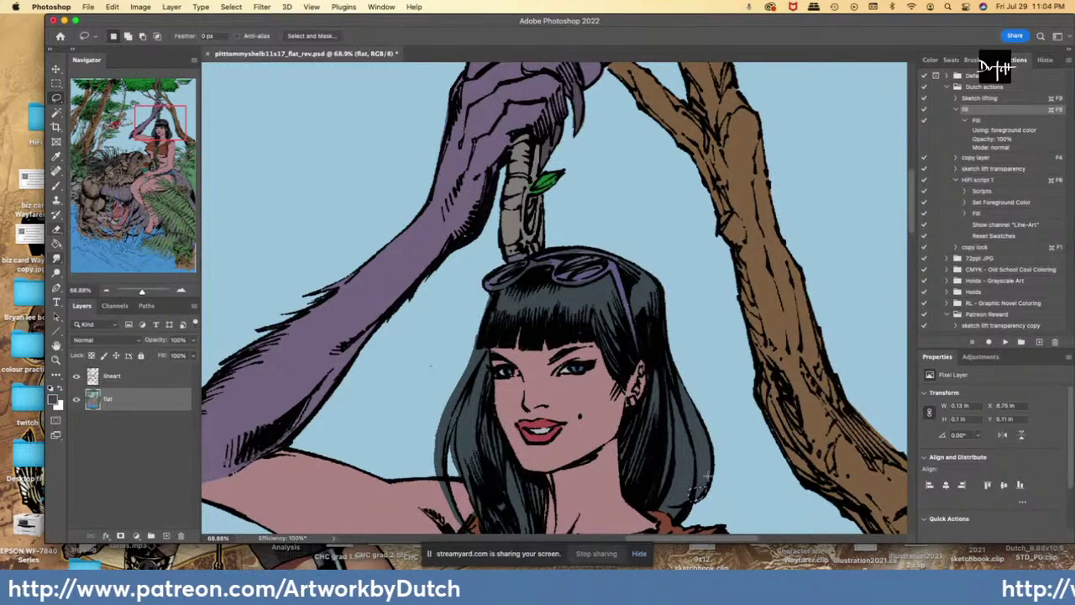
pyautogui.scroll(-4, 546, 491)
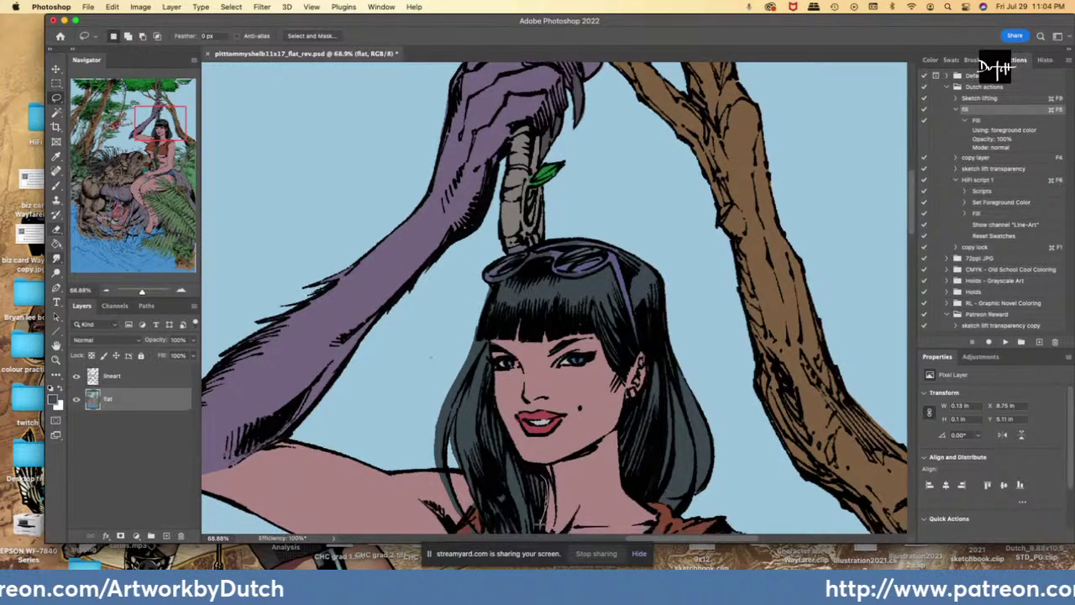
pyautogui.moveTo(546, 420)
pyautogui.mouseDown()
pyautogui.moveTo(525, 458)
pyautogui.moveTo(523, 419)
pyautogui.mouseUp()
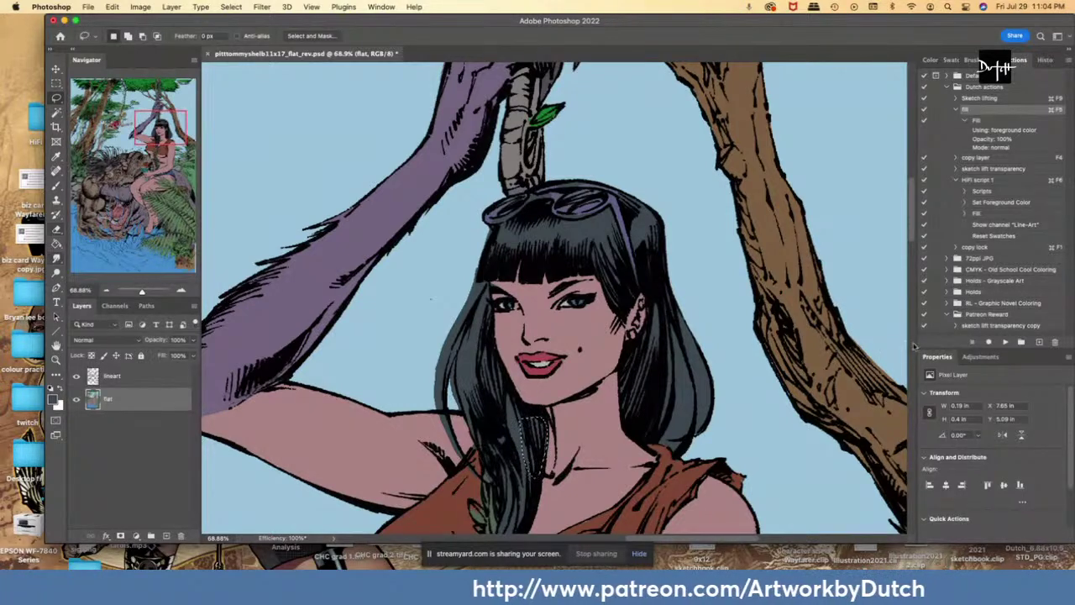
# - Sample the vine's color, outline the vine stem and leaves over the woman's top, fill them and deselect
pyautogui.scroll(-5, 618, 324)
pyautogui.press('i')
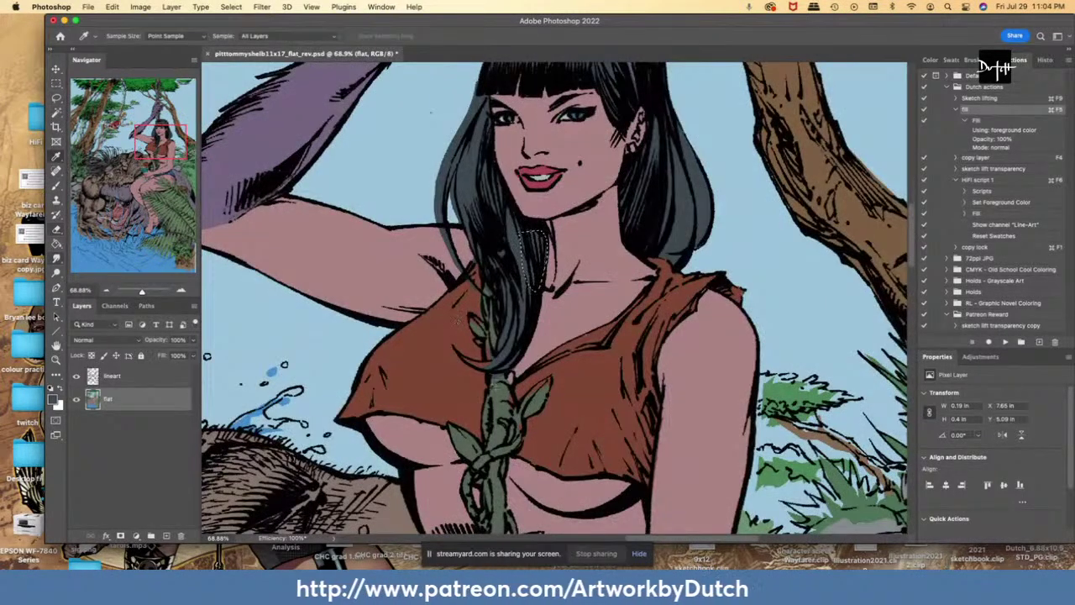
pyautogui.press('l')
pyautogui.moveTo(509, 384)
pyautogui.mouseDown()
pyautogui.moveTo(550, 377)
pyautogui.moveTo(524, 425)
pyautogui.moveTo(546, 382)
pyautogui.moveTo(513, 413)
pyautogui.moveTo(527, 442)
pyautogui.moveTo(502, 368)
pyautogui.mouseUp()
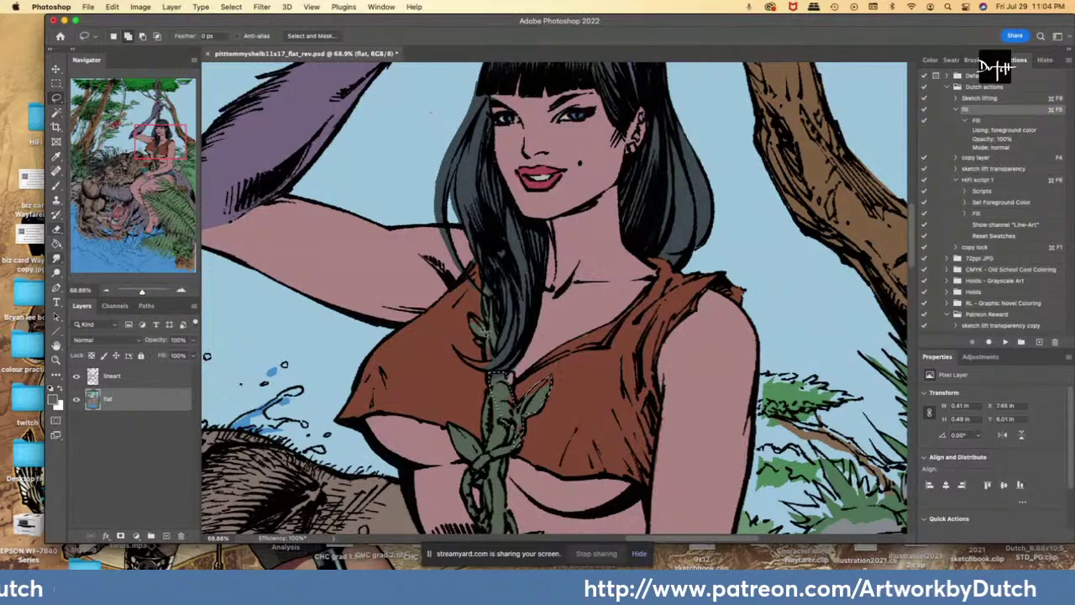
pyautogui.moveTo(469, 317)
pyautogui.mouseDown()
pyautogui.moveTo(486, 360)
pyautogui.moveTo(501, 306)
pyautogui.moveTo(487, 284)
pyautogui.moveTo(492, 323)
pyautogui.mouseUp()
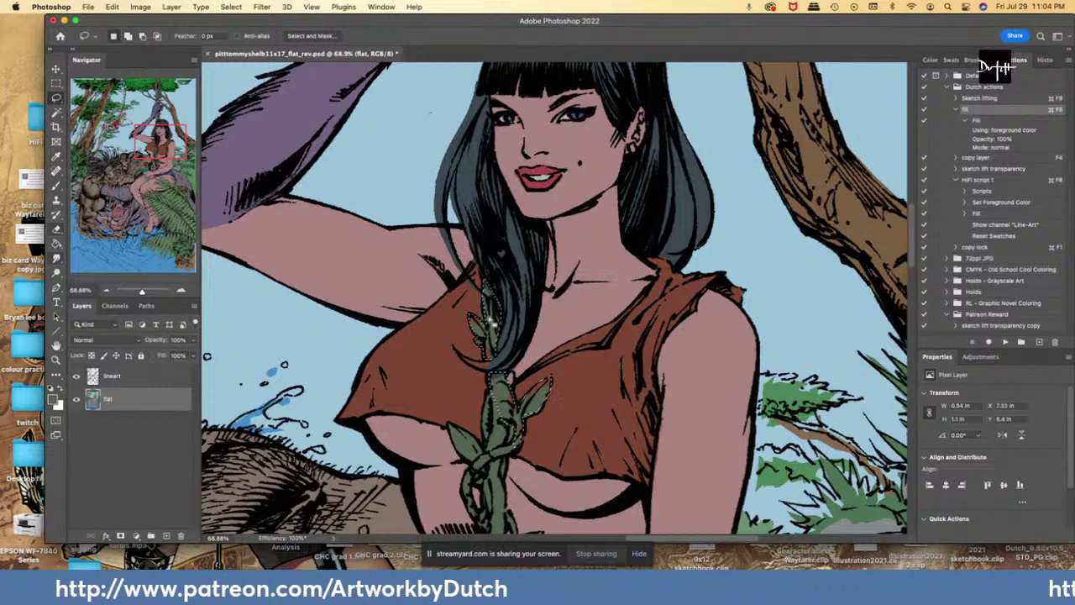
pyautogui.press('super+d')
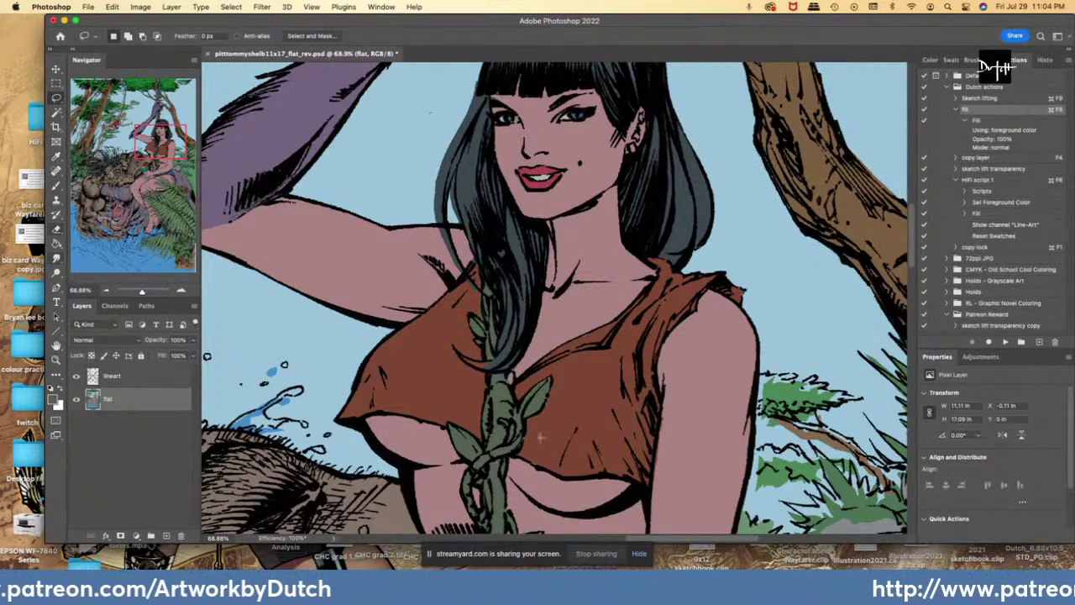
# - Sample the top's rust red, outline the small gap inside the vine's loop and fill it
pyautogui.press('i')
pyautogui.click(540, 436)
pyautogui.moveTo(509, 425)
pyautogui.mouseDown()
pyautogui.moveTo(508, 446)
pyautogui.moveTo(506, 426)
pyautogui.mouseUp()
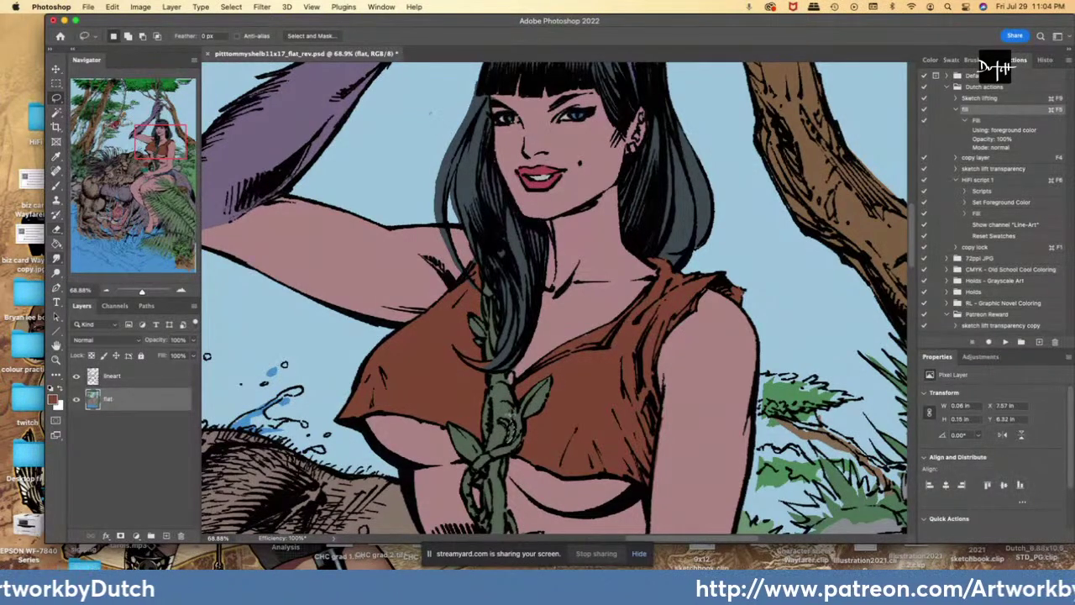
pyautogui.press('super+F5')
# - Outline the curled hair tip just above the vine, sample the hair's dark gray and fill it
pyautogui.press('i')
pyautogui.click(511, 416)
pyautogui.press('l')
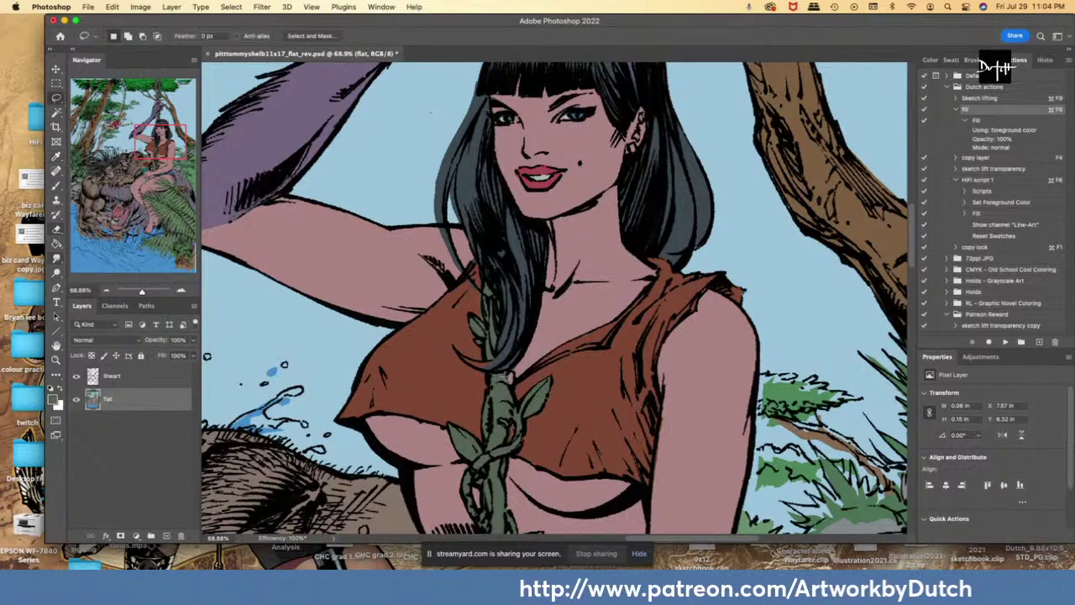
pyautogui.moveTo(509, 372)
pyautogui.mouseDown()
pyautogui.moveTo(511, 389)
pyautogui.moveTo(492, 361)
pyautogui.moveTo(460, 356)
pyautogui.mouseUp()
pyautogui.press('i')
pyautogui.click(498, 359)
pyautogui.press('l')
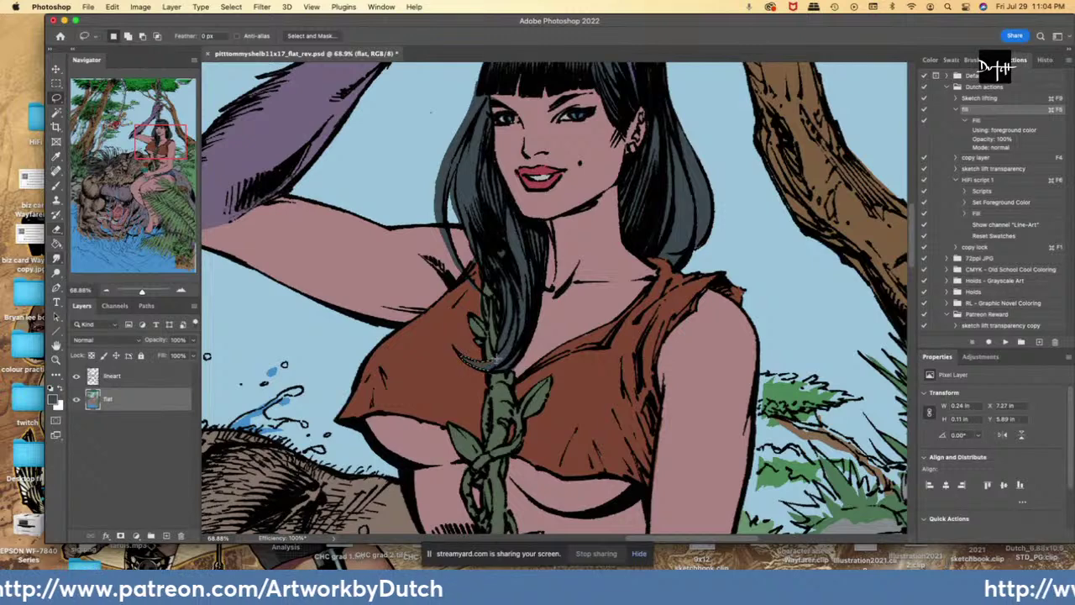
pyautogui.press('super+F5')
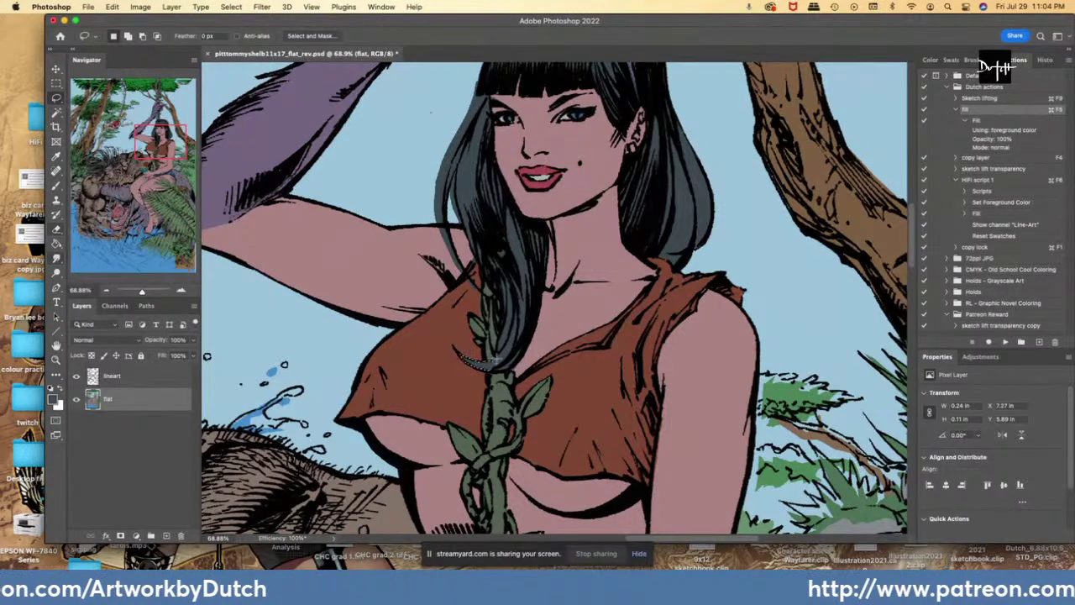
# - Sample the top's rust red, outline the gap between the fabric and the upper vine leaves and fill it
pyautogui.press('i')
pyautogui.click(440, 342)
pyautogui.press('l')
pyautogui.moveTo(473, 287); pyautogui.dragTo(486, 317)
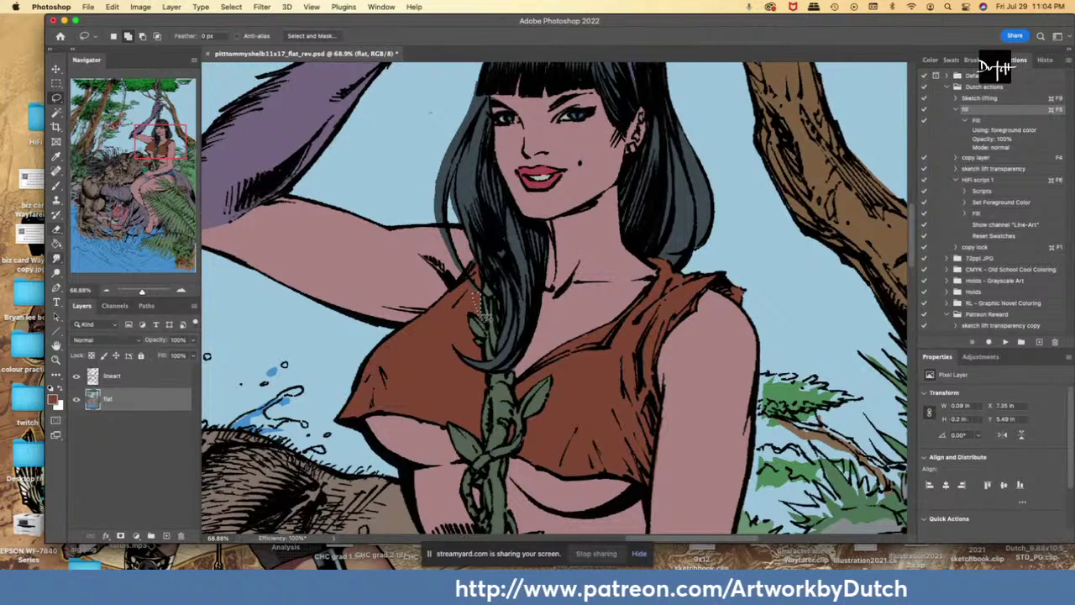
pyautogui.press('super+F5')
# - Outline the torn shoulder edge of the top and set the foreground to a darker shade of its sampled rust red
pyautogui.press('i')
pyautogui.click(581, 403)
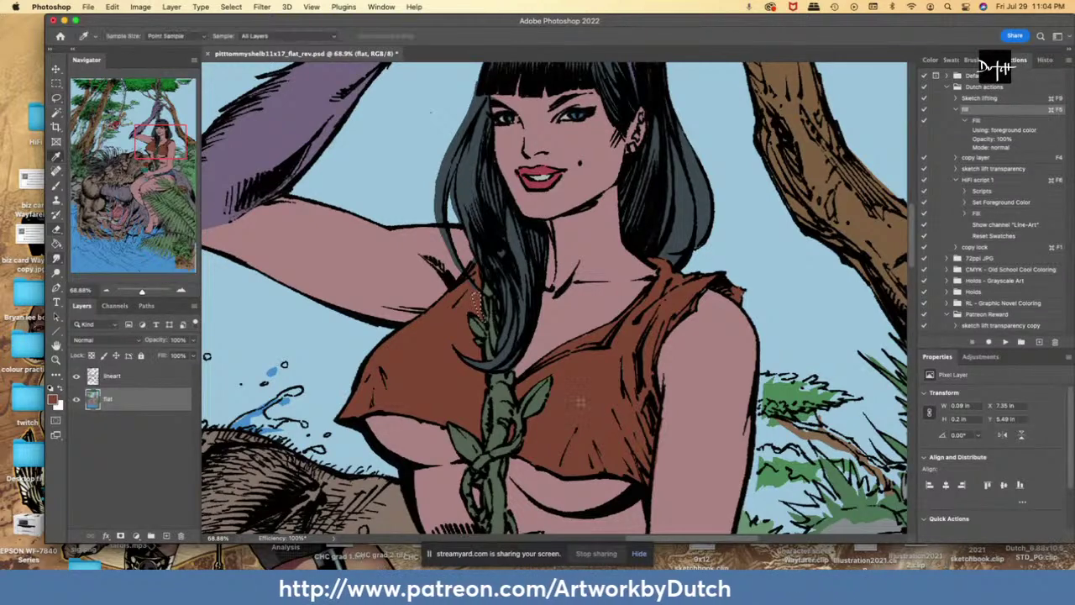
pyautogui.press('l')
pyautogui.moveTo(701, 283)
pyautogui.mouseDown()
pyautogui.moveTo(704, 294)
pyautogui.moveTo(707, 284)
pyautogui.moveTo(742, 296)
pyautogui.moveTo(697, 291)
pyautogui.mouseUp()
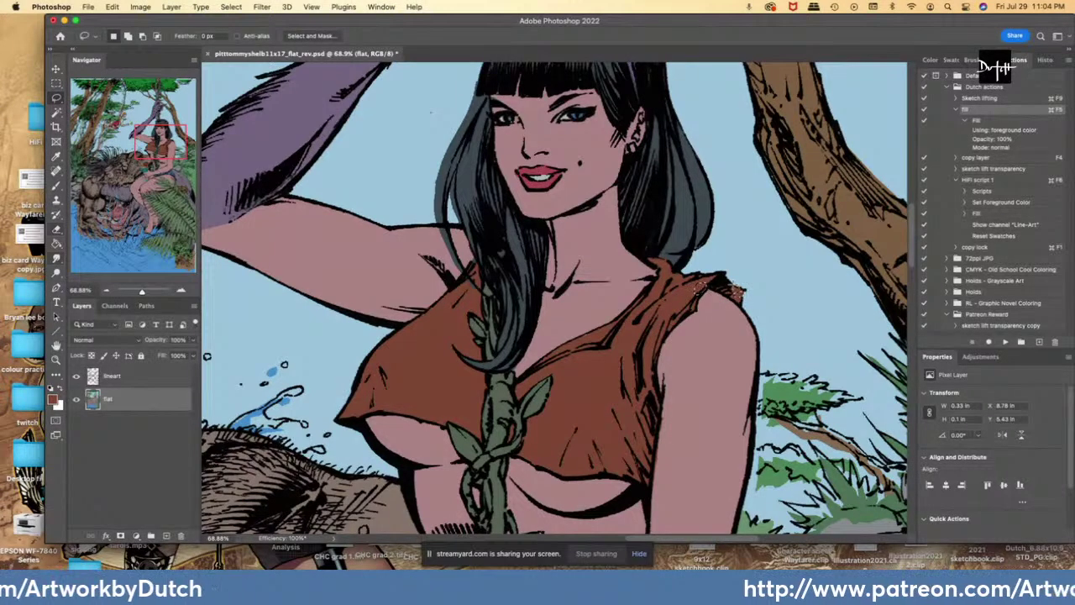
pyautogui.press('i')
pyautogui.click(596, 396)
pyautogui.press('l')
pyautogui.click(52, 401)
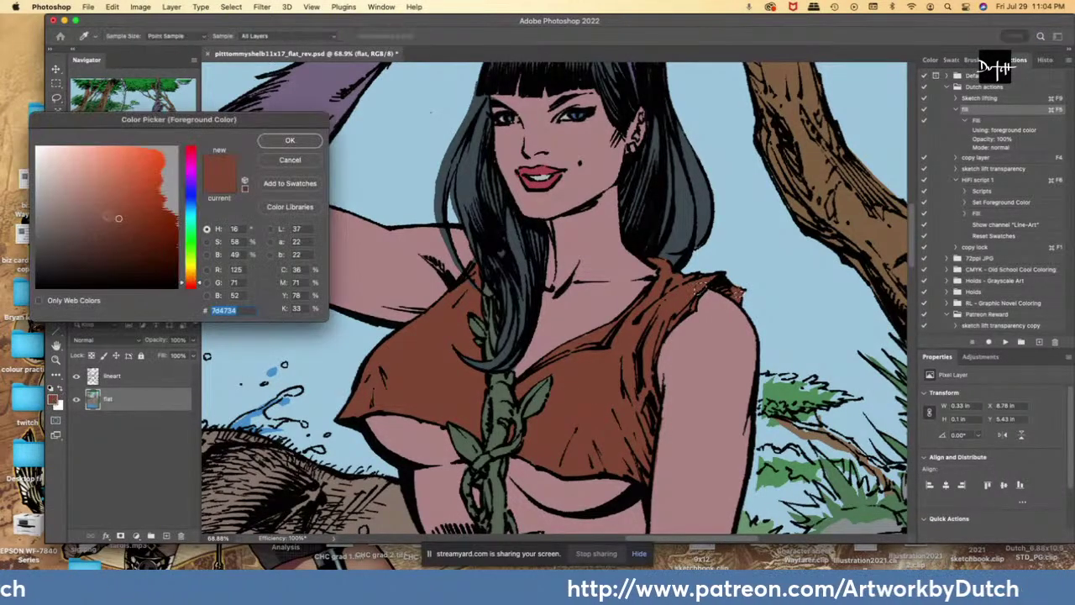
pyautogui.click(110, 232)
pyautogui.click(290, 140)
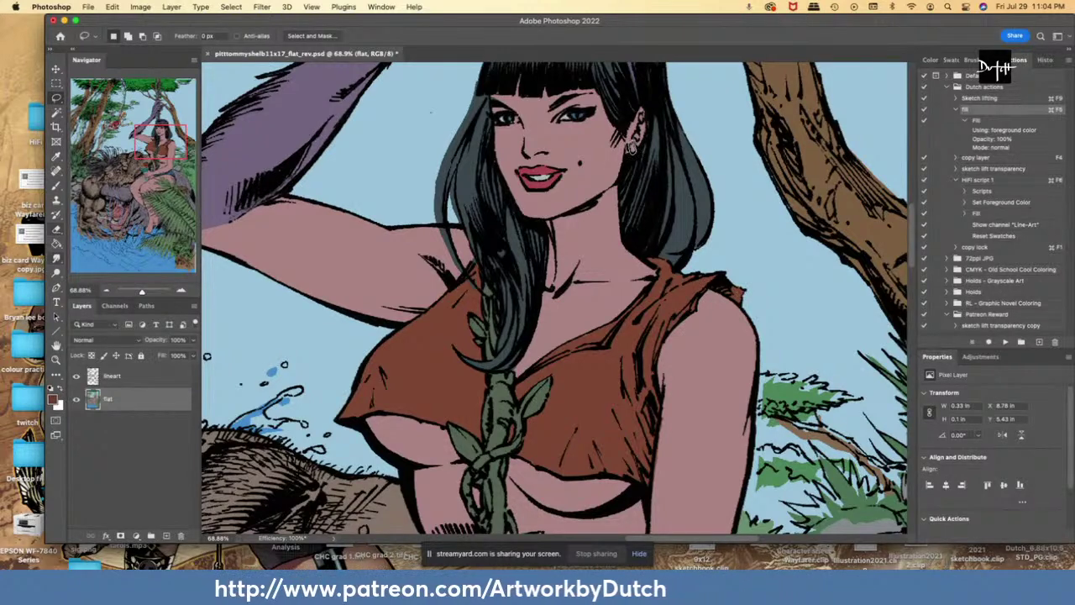
# - Fill the outlined earring, and outline the strip along the tree trunk's edge nearest the woman for the trunk's brown
pyautogui.press('g')
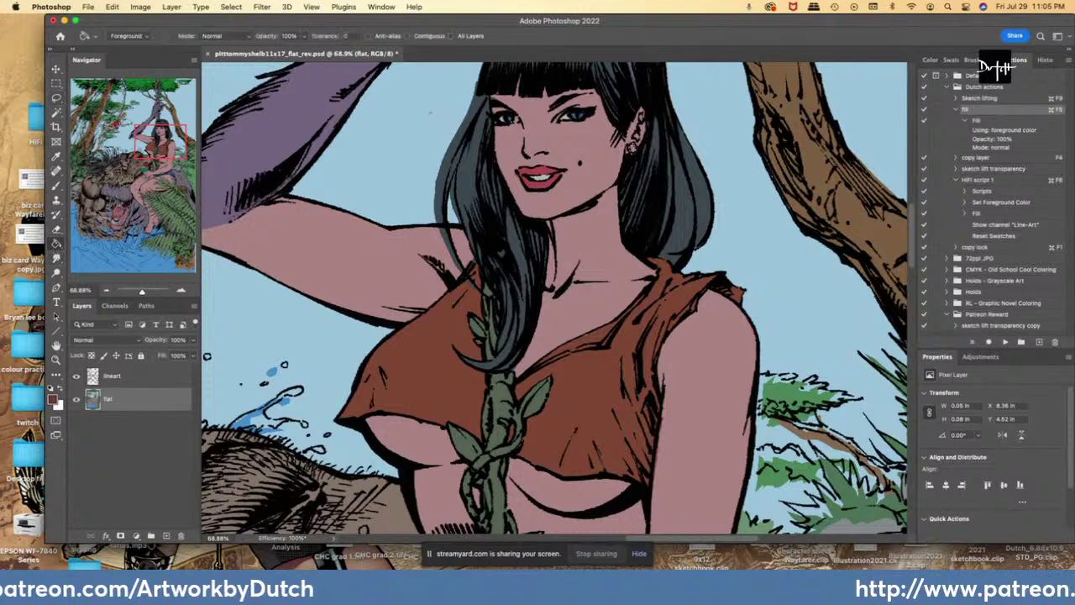
pyautogui.press('l')
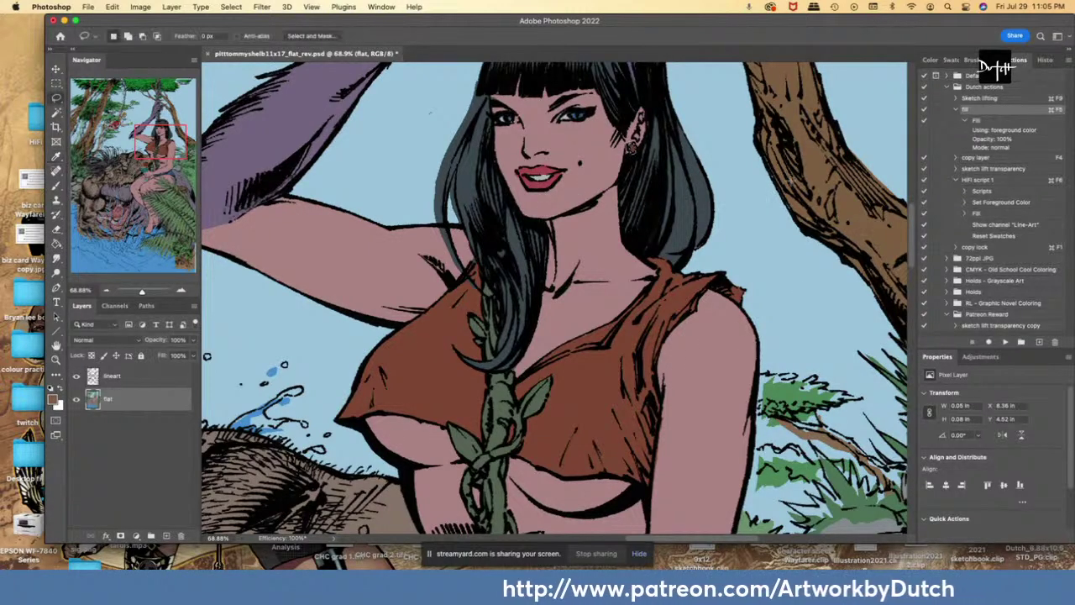
pyautogui.moveTo(767, 144)
pyautogui.mouseDown()
pyautogui.moveTo(792, 213)
pyautogui.moveTo(802, 208)
pyautogui.mouseUp()
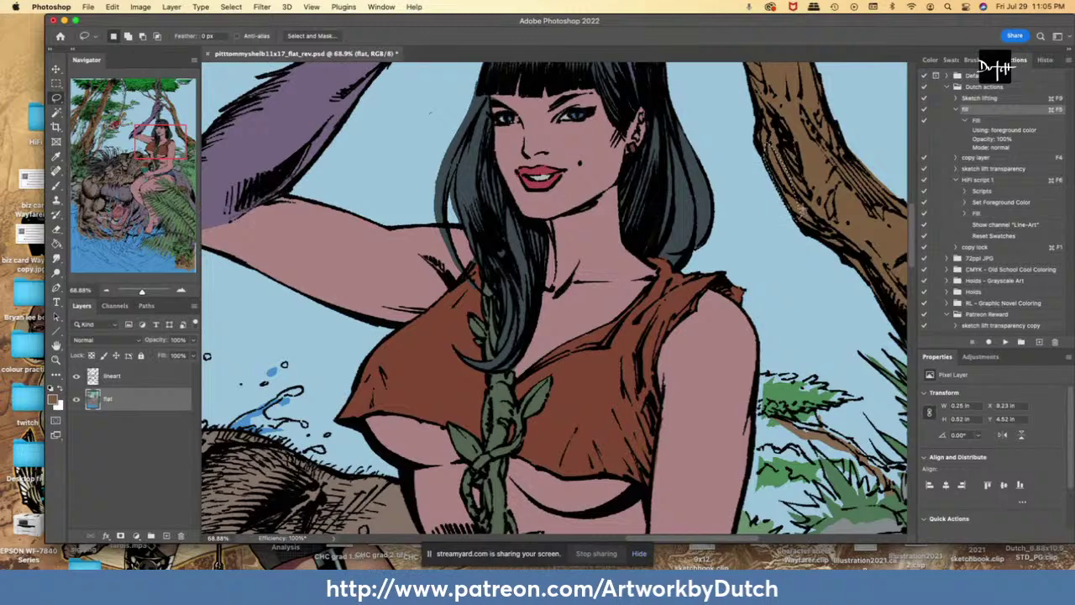
# - Sample the raised arm's purple, outline the small patch along its furry edge near the elbow and fill it
pyautogui.press('super+minus')
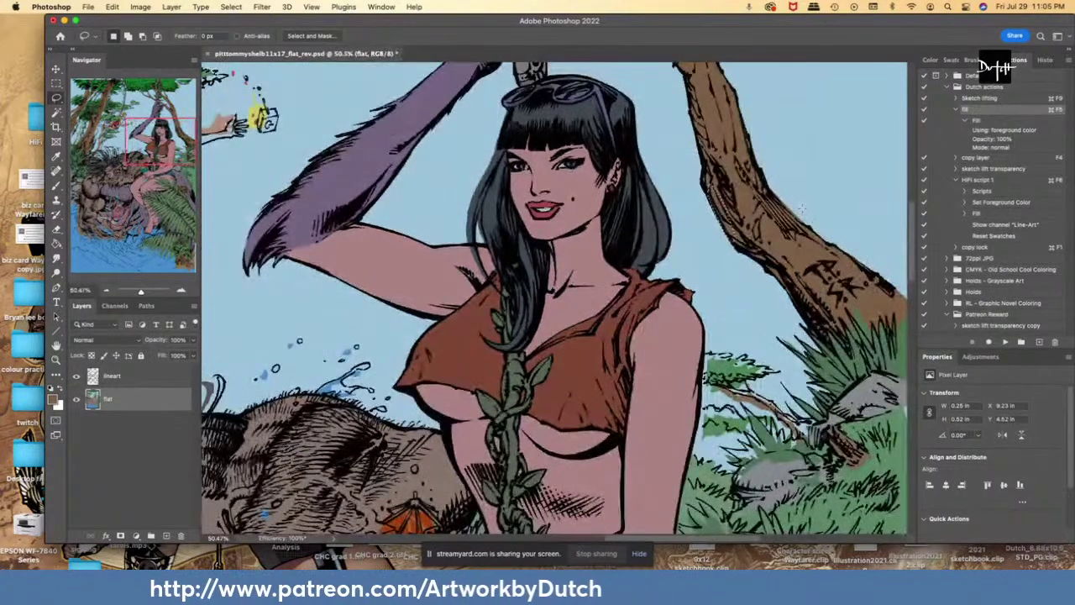
pyautogui.press('i')
pyautogui.click(362, 159)
pyautogui.press('l')
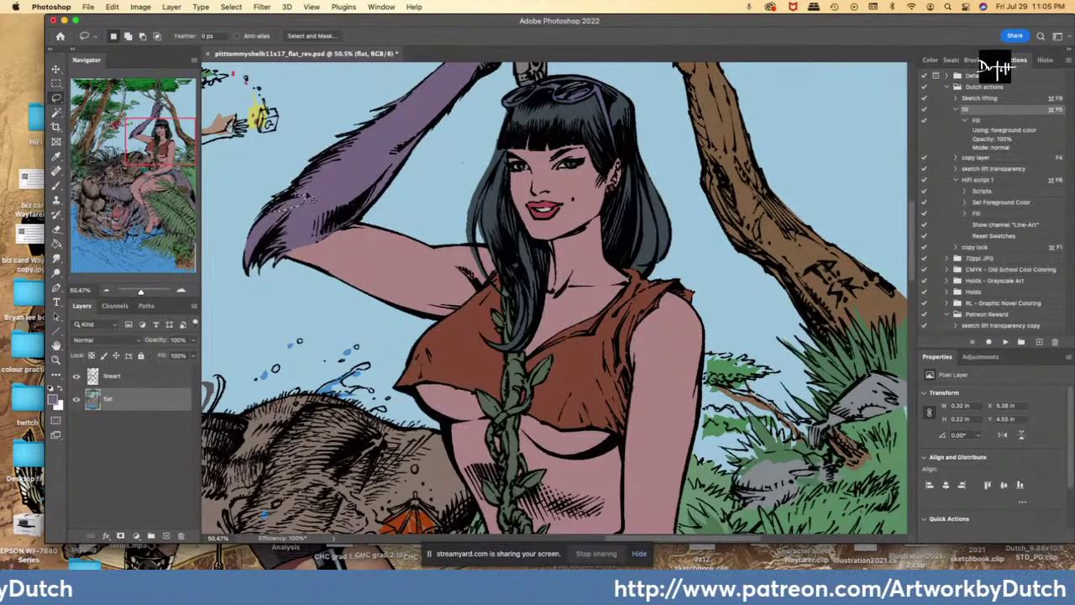
# - Outline the missed lower part of the cocktail glass just above the fingers and fill it with the drink's sampled teal green
pyautogui.moveTo(913, 279); pyautogui.dragTo(913, 285)
pyautogui.scroll(-5, 914, 285)
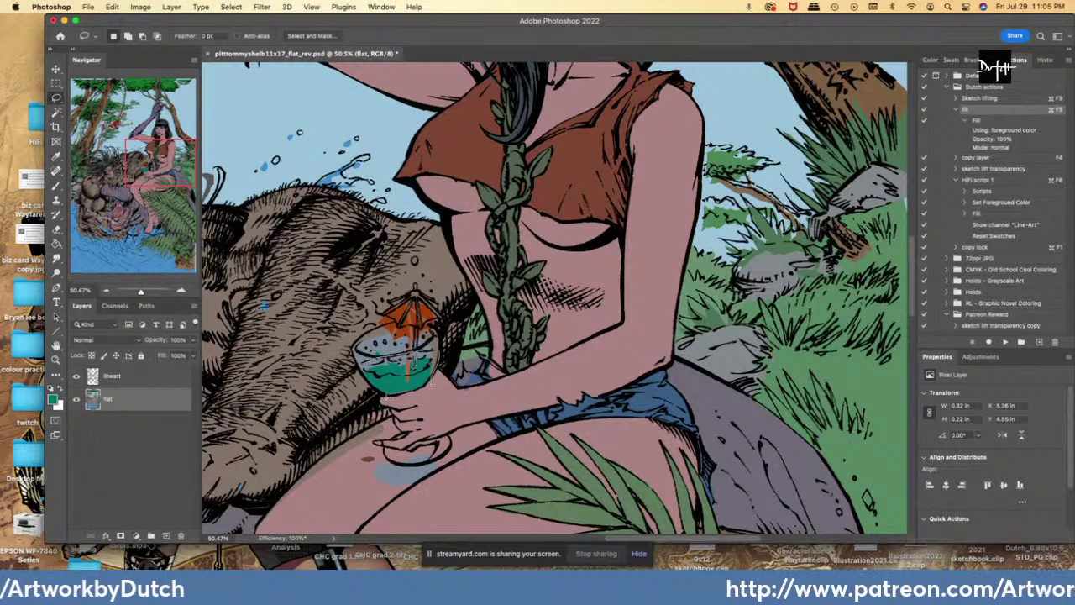
pyautogui.press('g')
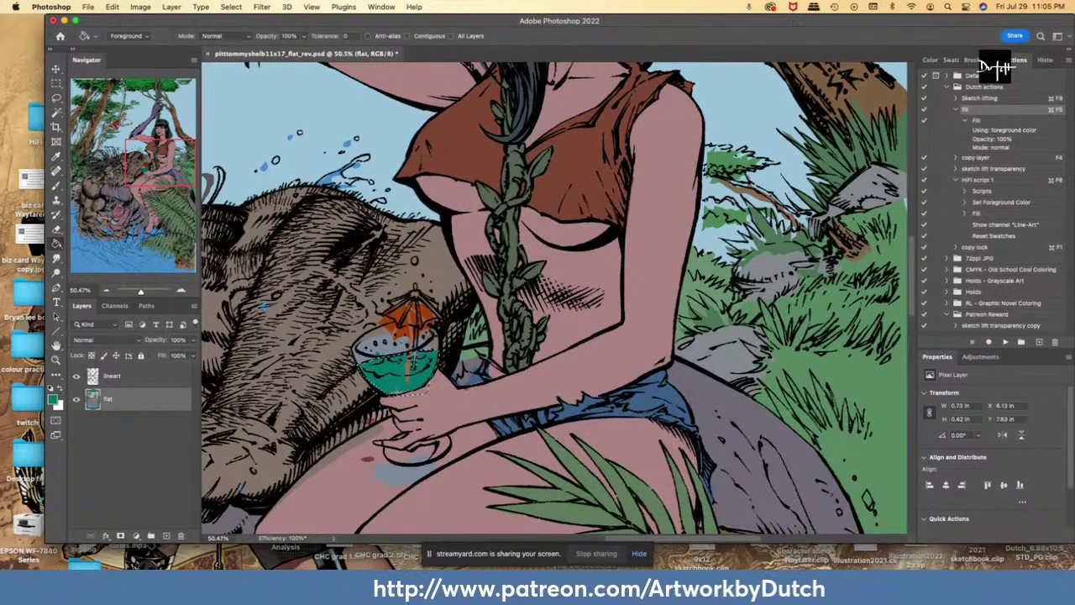
pyautogui.press('l')
pyautogui.hotkey('ctrl', 'd')
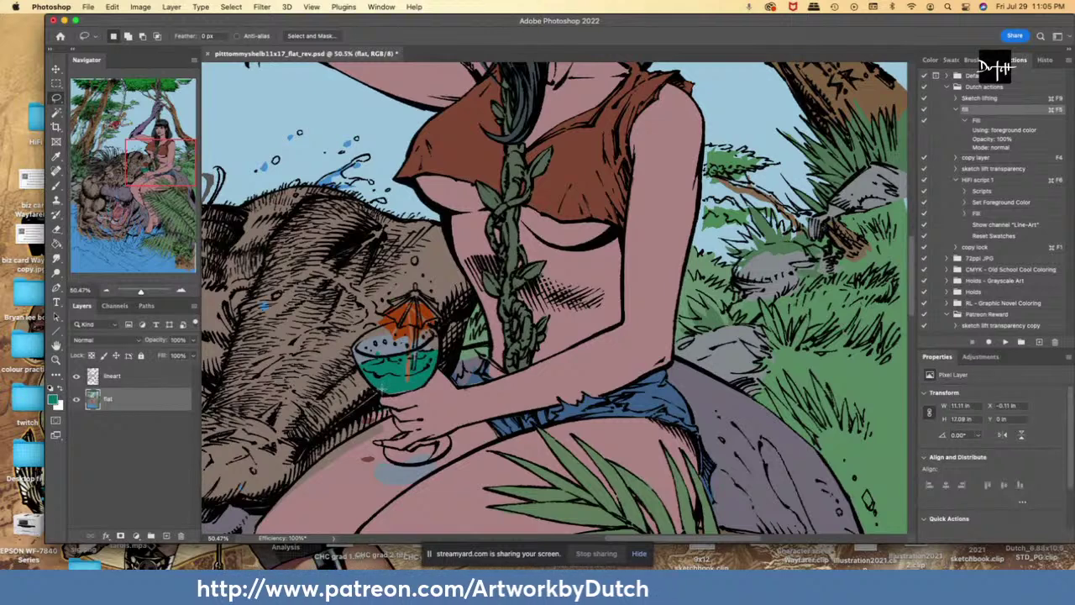
pyautogui.moveTo(395, 388); pyautogui.dragTo(401, 387)
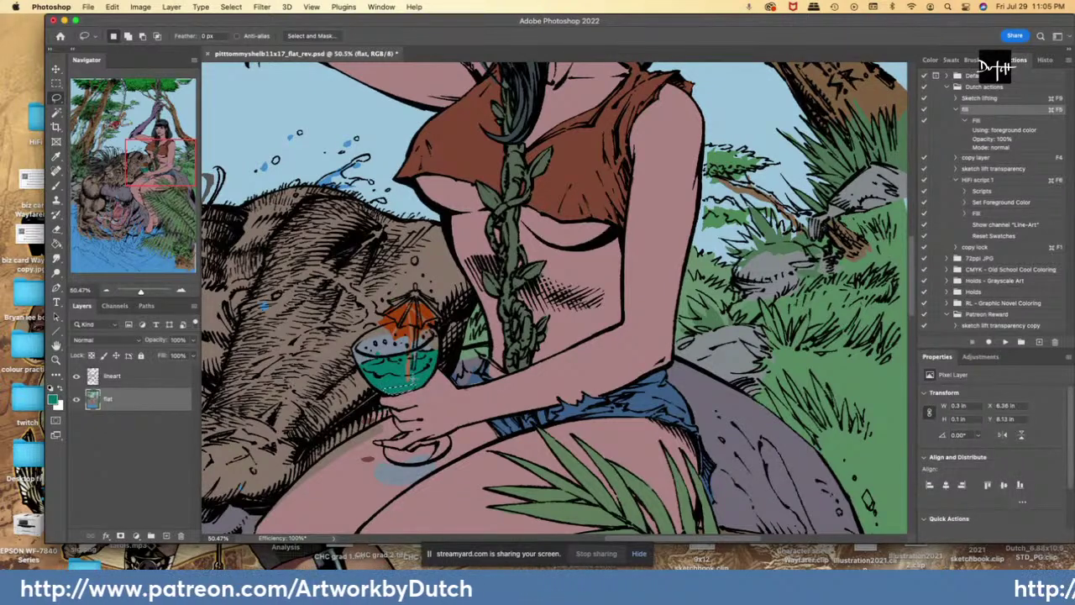
# - Sample the reddish straw color, outline the drawn straw inside the cocktail glass and fill it
pyautogui.press('i')
pyautogui.click(409, 372)
pyautogui.press('l')
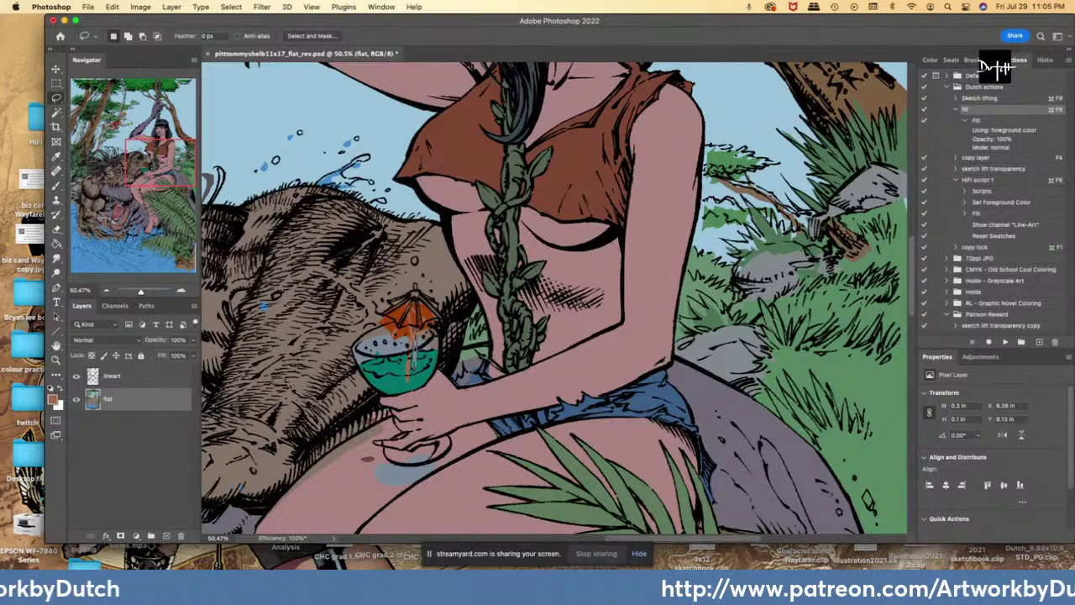
pyautogui.moveTo(415, 363); pyautogui.dragTo(416, 327)
pyautogui.press('super+plus')
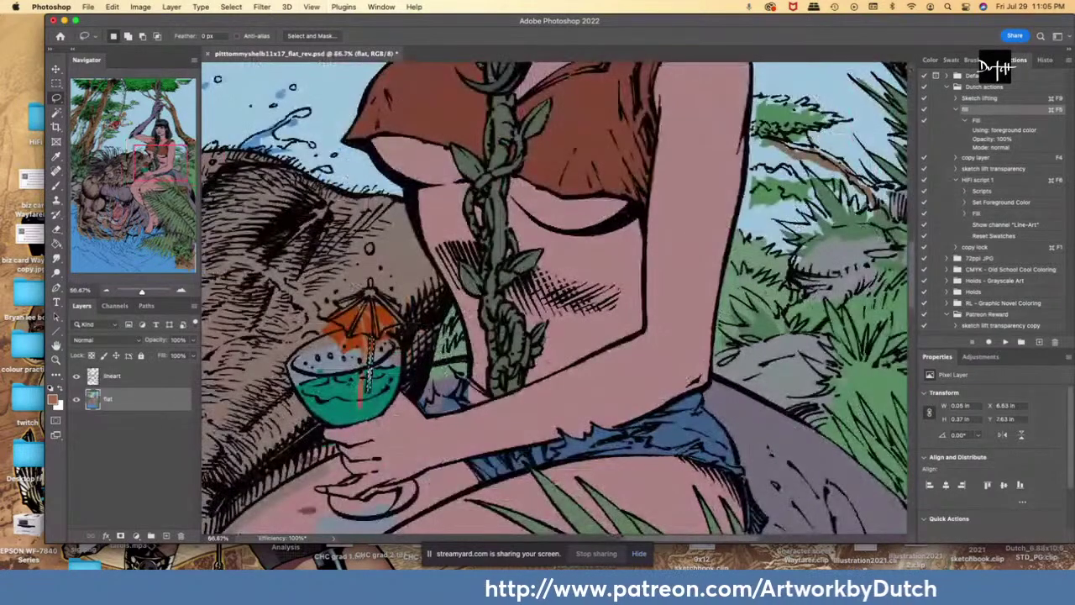
pyautogui.press('super+plus')
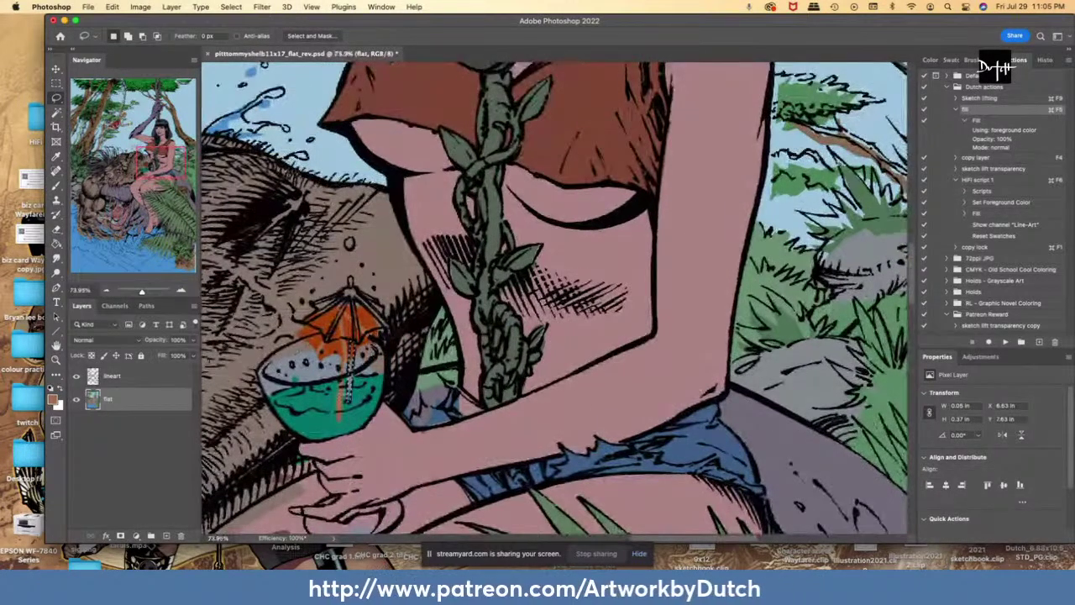
pyautogui.press('super+F5')
# - Sample the drink's teal green, outline the misplaced straw strip beside the drawn straw and fill it
pyautogui.press('i')
pyautogui.click(329, 407)
pyautogui.press('l')
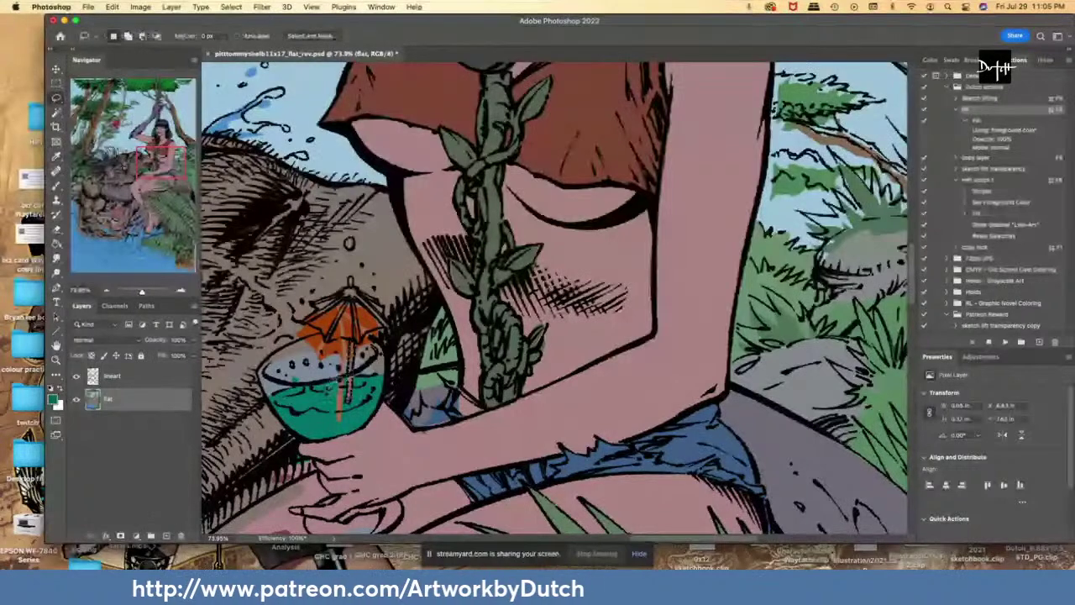
pyautogui.moveTo(343, 376); pyautogui.dragTo(330, 383)
pyautogui.press('super+F5')
# - Sample the shorts' blue, outline the part of the shorts between the glass and the vine and fill it
pyautogui.press('i')
pyautogui.click(438, 418)
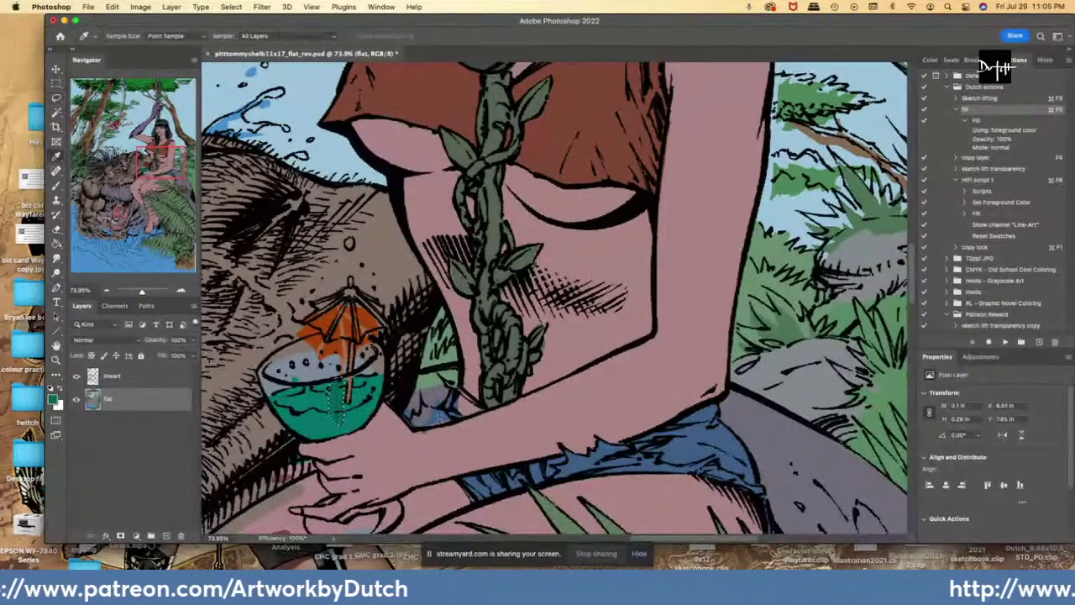
pyautogui.press('l')
pyautogui.hotkey('ctrl', 'z')
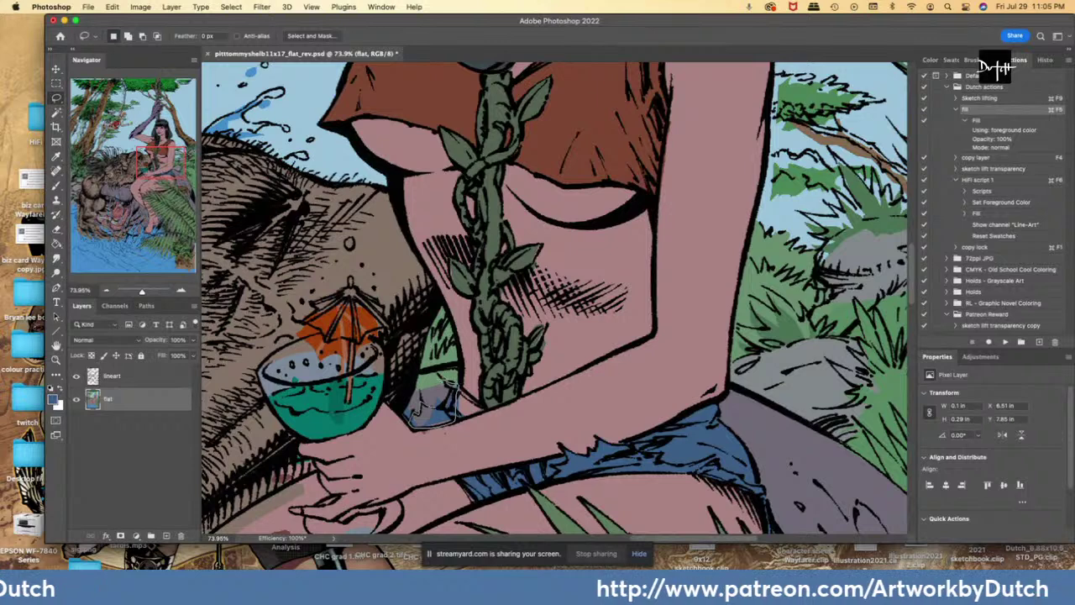
pyautogui.moveTo(445, 382); pyautogui.dragTo(438, 413)
pyautogui.press('super+F5')
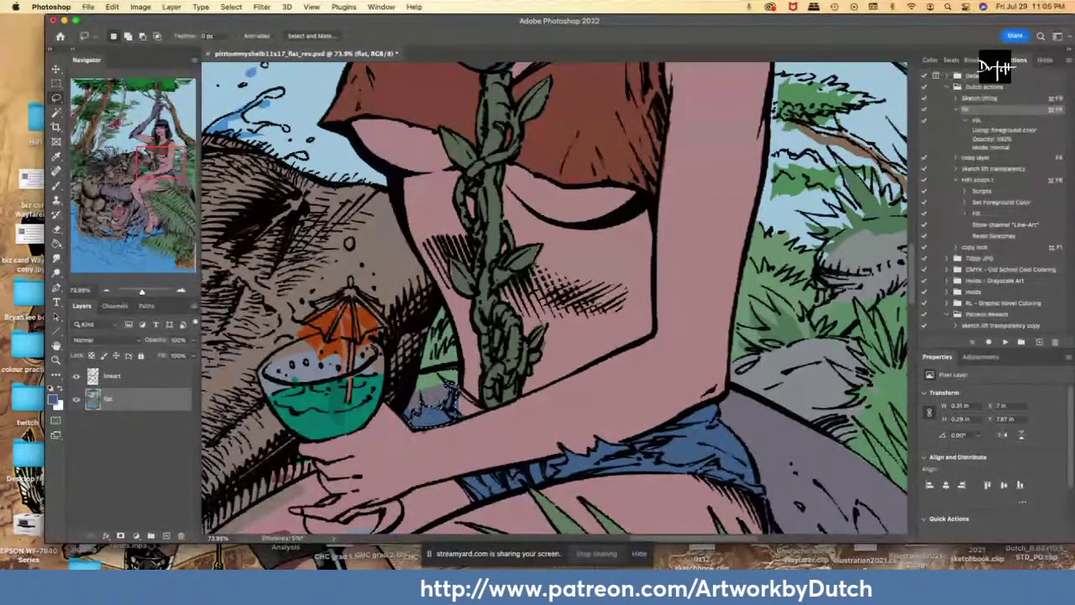
# - Sample the seat rock's purplish gray, outline the rock area between the glass and the waist and fill its misfilled green
pyautogui.press('i')
pyautogui.click(755, 427)
pyautogui.press('l')
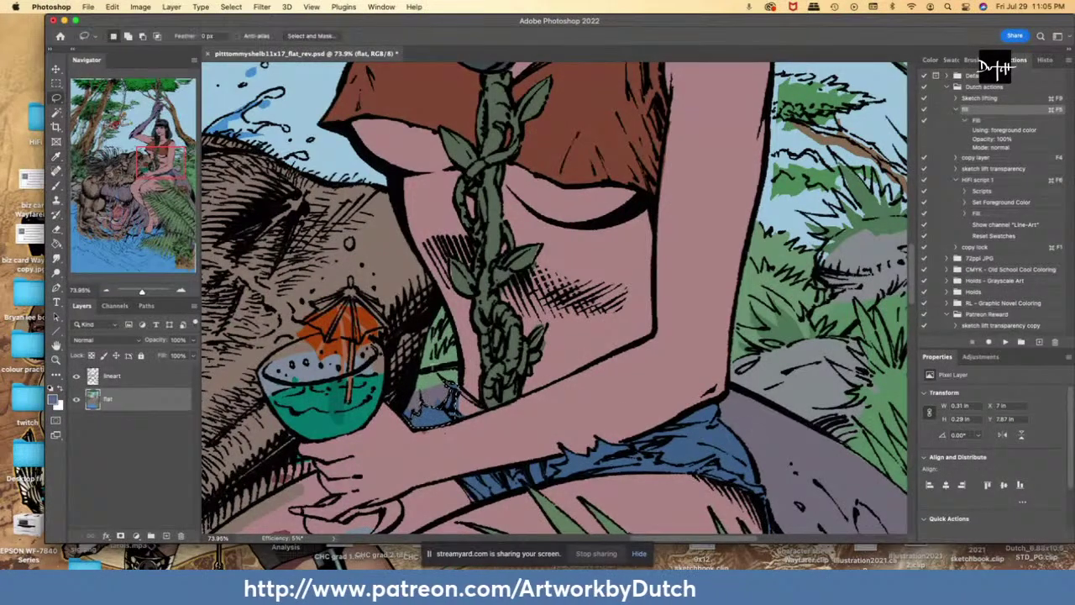
pyautogui.moveTo(461, 361)
pyautogui.mouseDown()
pyautogui.moveTo(392, 379)
pyautogui.moveTo(390, 423)
pyautogui.mouseUp()
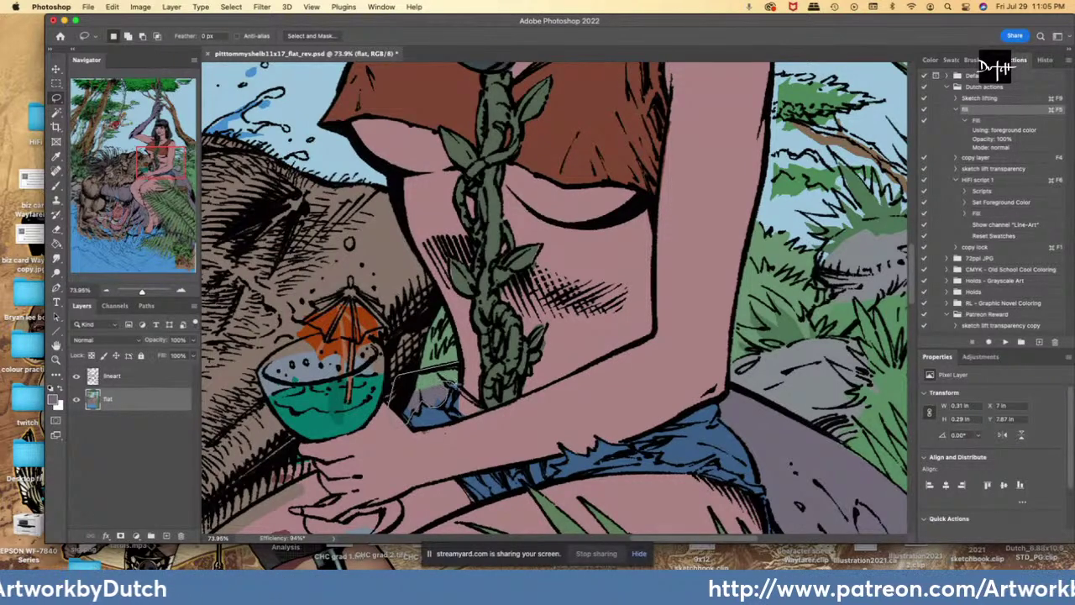
pyautogui.moveTo(455, 383); pyautogui.dragTo(460, 361)
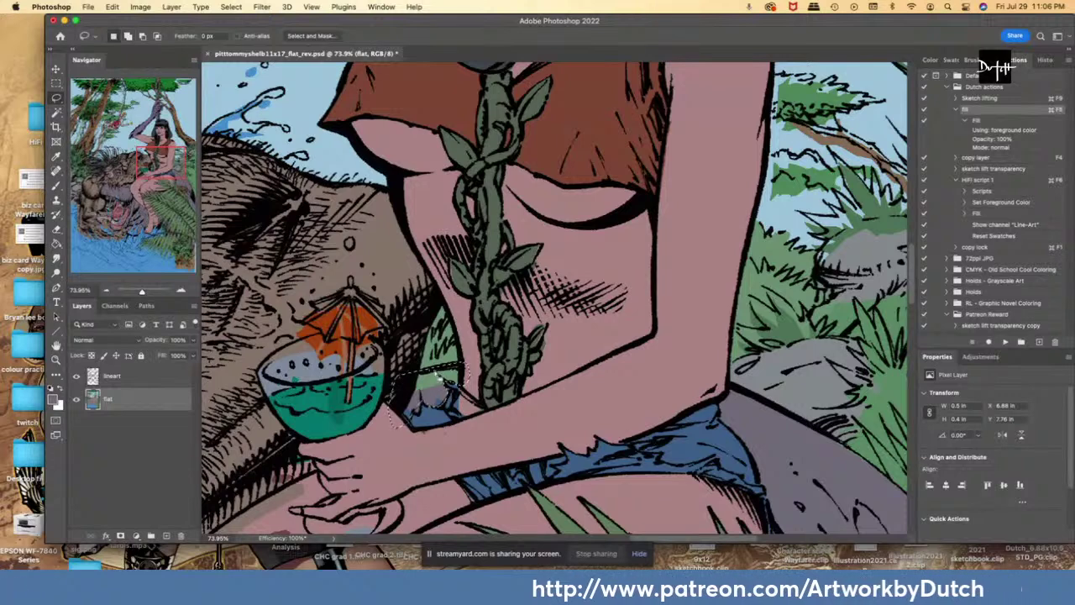
pyautogui.click(56, 245)
pyautogui.click(432, 388)
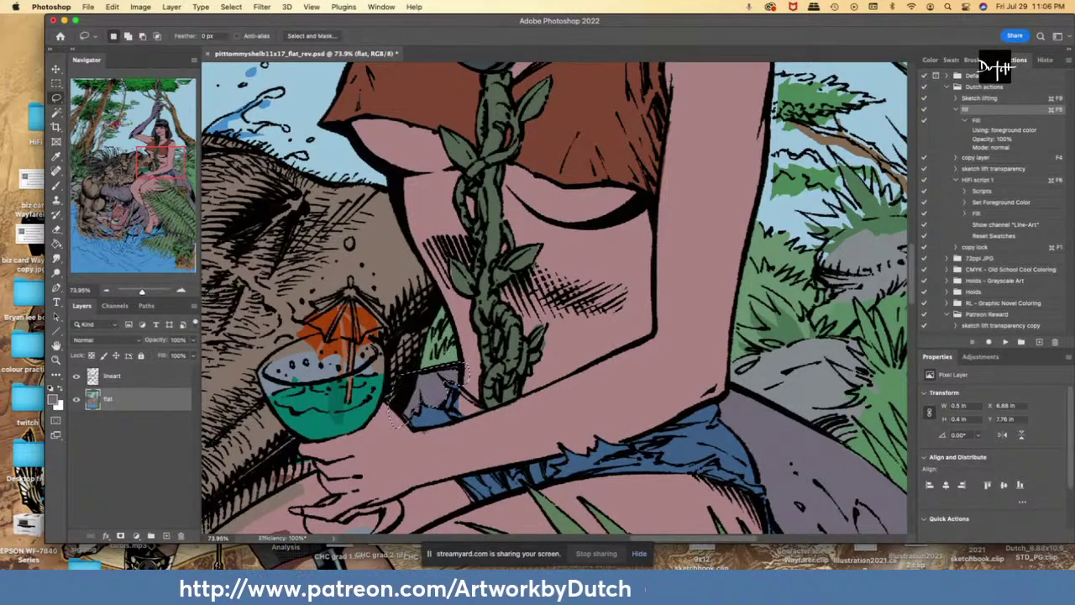
# - Sample the shorts' blue and fill the outlined gap beside the vine's lower end and the small patch on the hip
pyautogui.press('i')
pyautogui.press('l')
pyautogui.press('cmd+d')
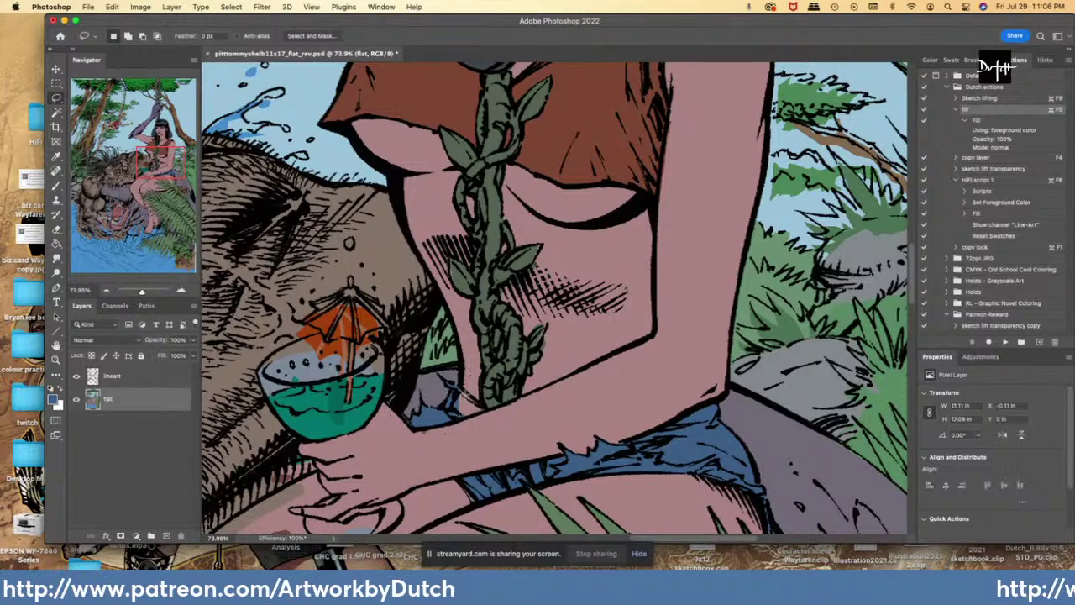
pyautogui.moveTo(459, 388)
pyautogui.mouseDown()
pyautogui.moveTo(486, 409)
pyautogui.moveTo(451, 421)
pyautogui.moveTo(454, 388)
pyautogui.moveTo(480, 396)
pyautogui.mouseUp()
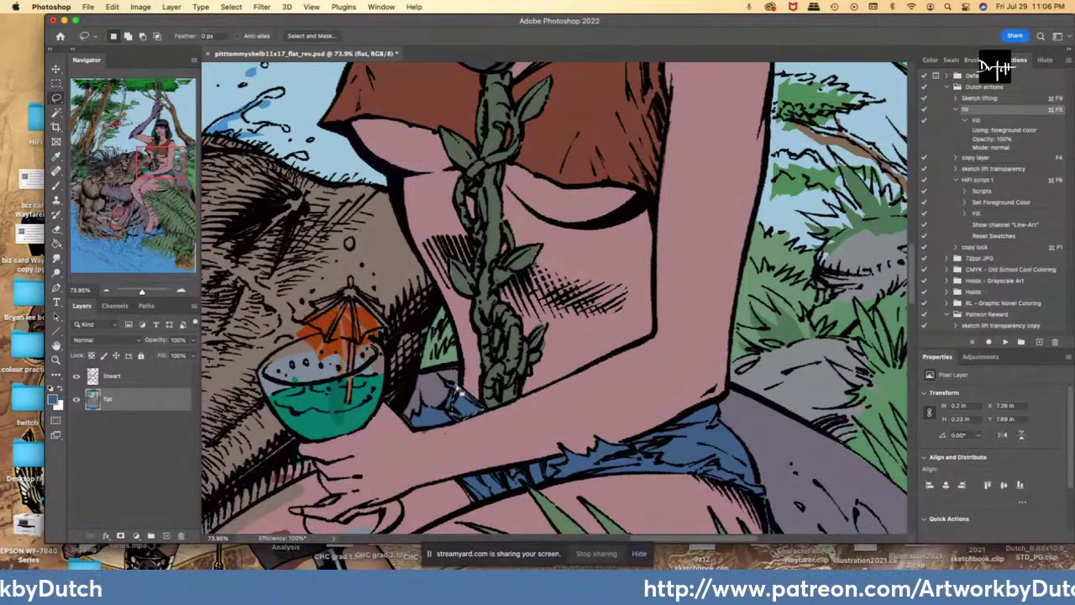
pyautogui.press('i')
pyautogui.click(728, 443)
pyautogui.press('l')
pyautogui.moveTo(735, 450); pyautogui.dragTo(714, 431)
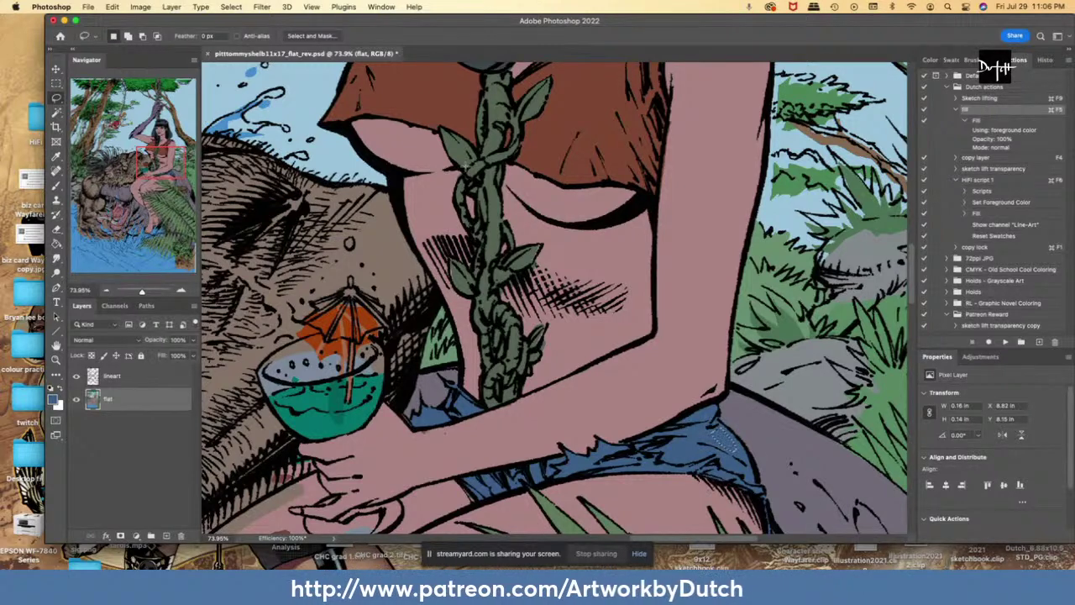
# - Sample the vine's green, outline the tip of the leaf over the midriff and fill it
pyautogui.press('i')
pyautogui.click(513, 264)
pyautogui.press('l')
pyautogui.moveTo(537, 247)
pyautogui.mouseDown()
pyautogui.moveTo(527, 259)
pyautogui.moveTo(540, 262)
pyautogui.moveTo(536, 250)
pyautogui.mouseUp()
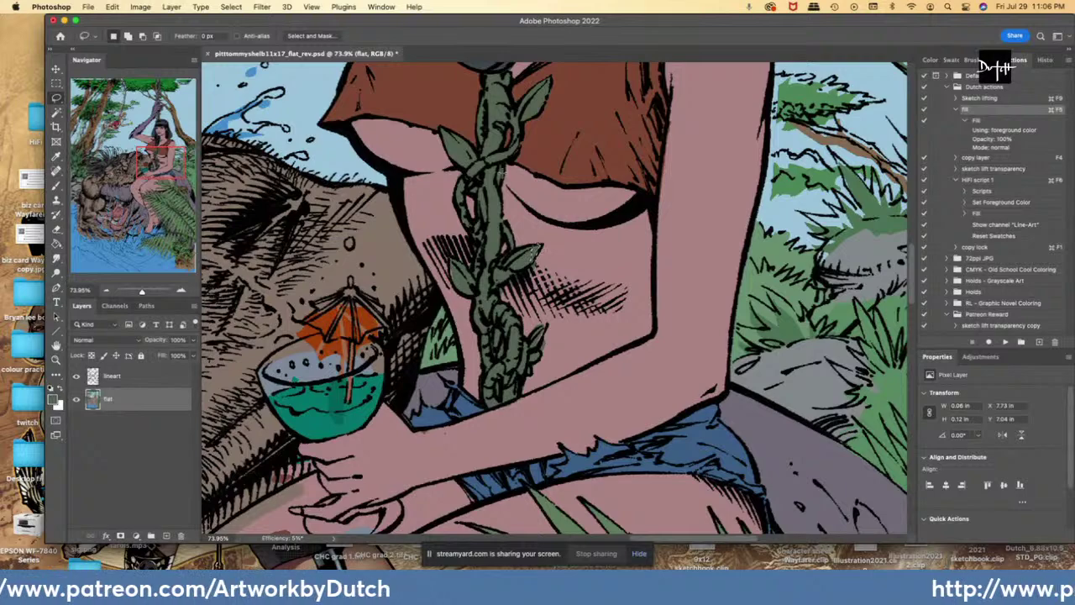
# - Fill the shorts' edge below the forearm with their blue, and the outlined base of the glass with pale blue-gray
pyautogui.scroll(-2, 537, 256)
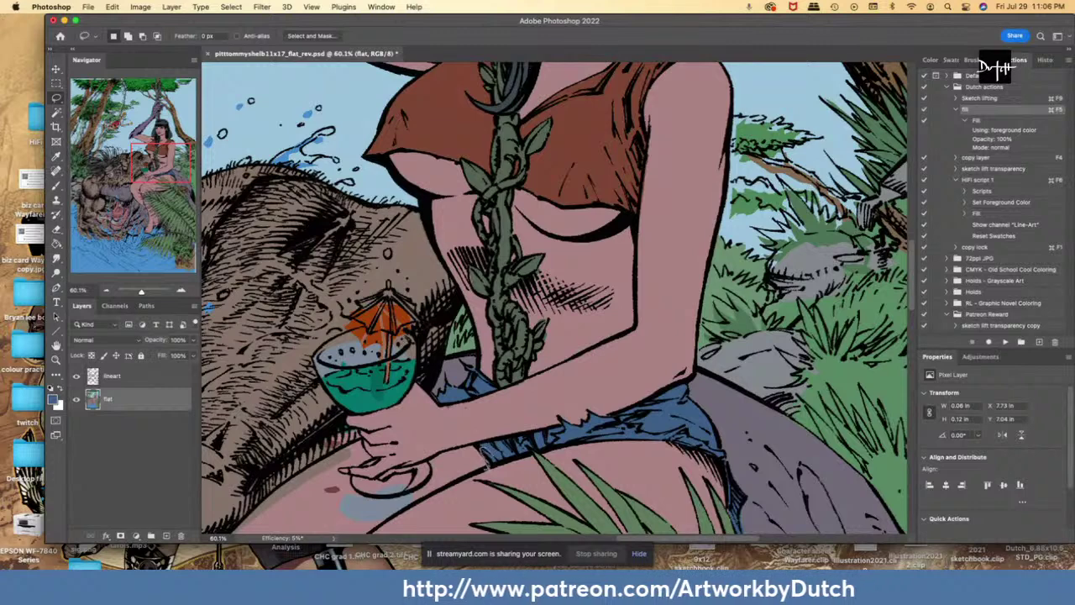
pyautogui.moveTo(487, 464); pyautogui.dragTo(484, 452)
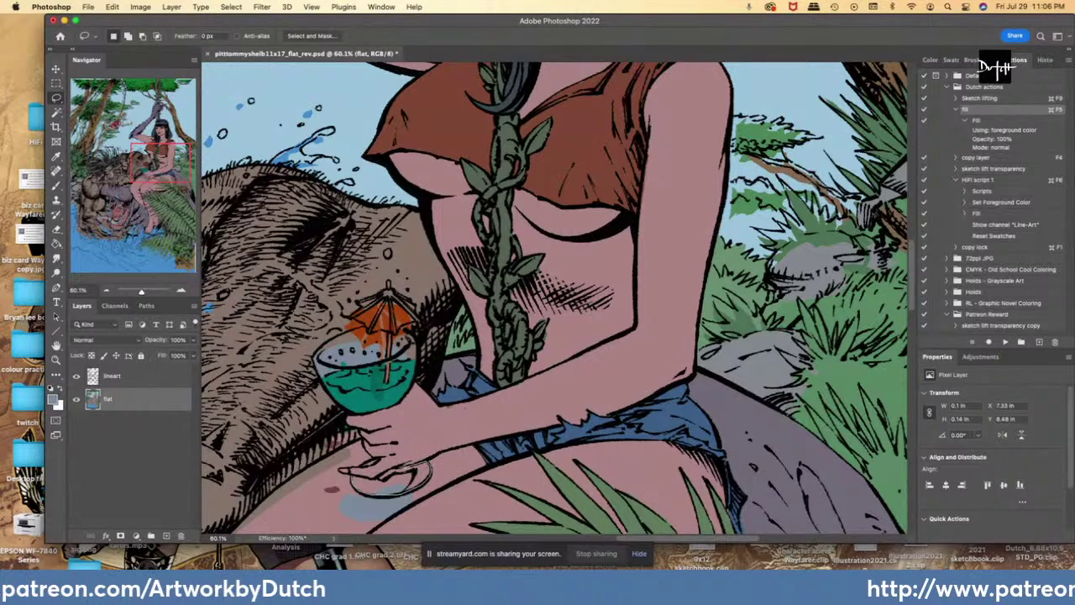
pyautogui.moveTo(348, 471)
pyautogui.mouseDown()
pyautogui.moveTo(354, 477)
pyautogui.moveTo(381, 452)
pyautogui.mouseUp()
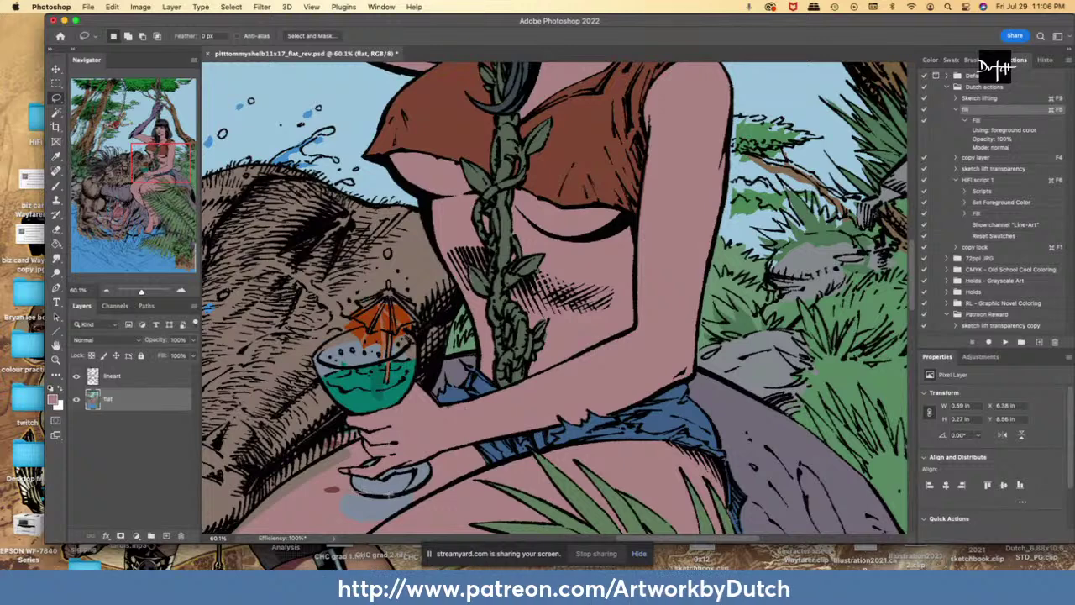
# - Outline the thigh area around the glass base and replace its stray brown and blue patches with the skin color
pyautogui.moveTo(416, 495); pyautogui.dragTo(516, 426)
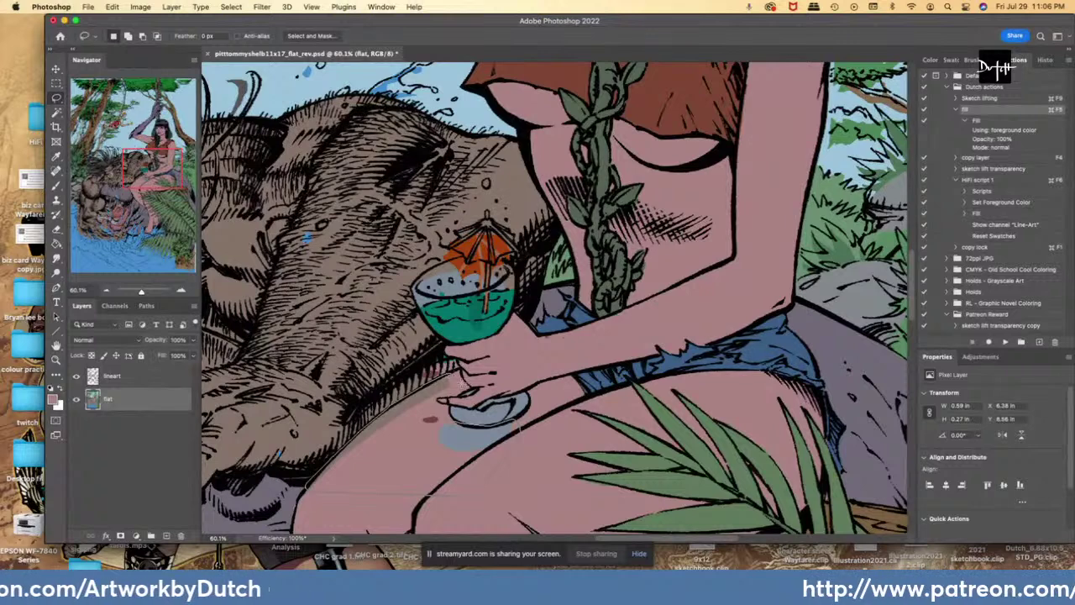
pyautogui.moveTo(458, 496); pyautogui.dragTo(478, 494)
pyautogui.press('g')
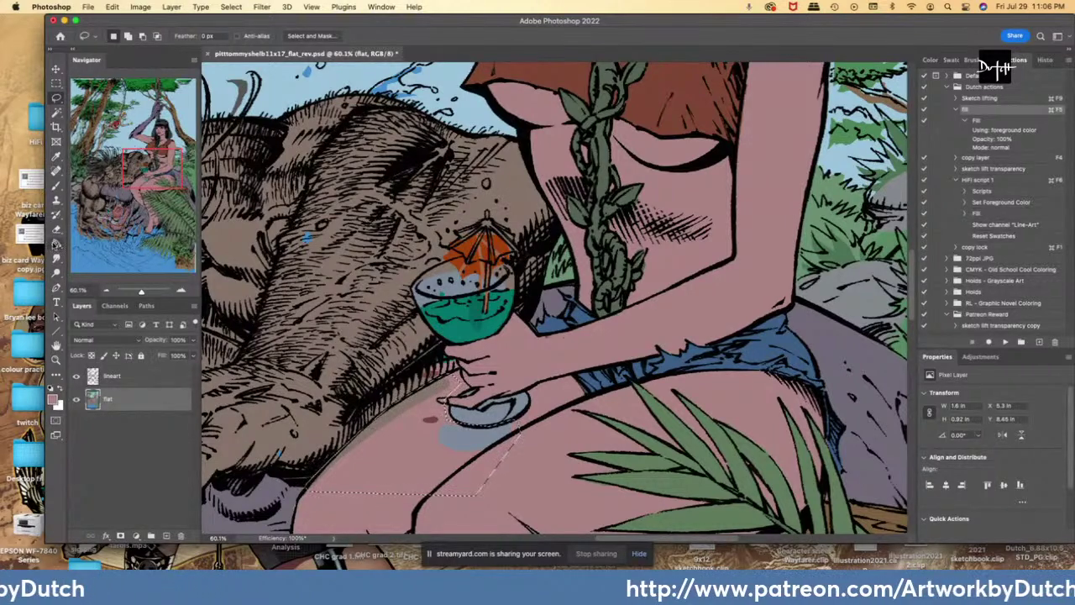
pyautogui.click(458, 449)
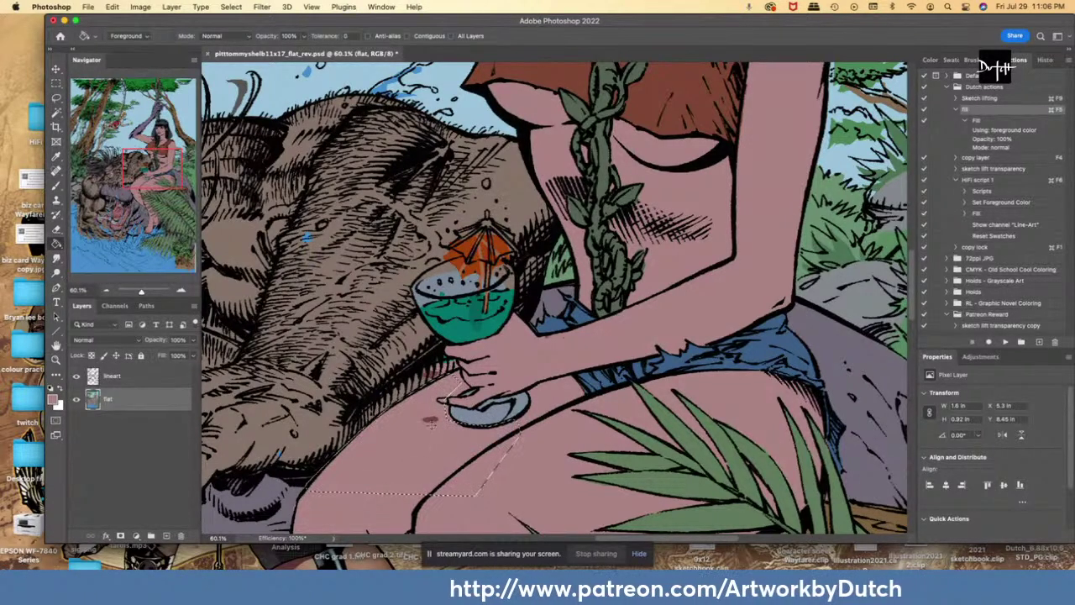
pyautogui.press('l')
pyautogui.press('super+d')
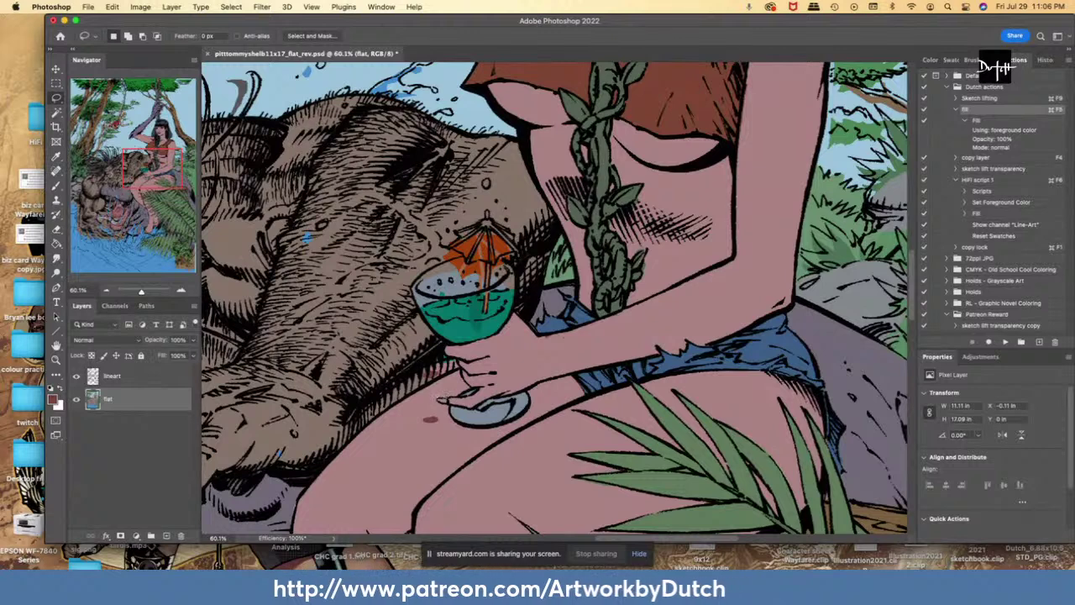
# - Outline the dark reddish spot on the thigh beside the fingertip and fill it with the sampled skin color
pyautogui.moveTo(442, 400); pyautogui.dragTo(427, 411)
pyautogui.press('i')
pyautogui.click(434, 409)
pyautogui.press('l')
pyautogui.press('super+F5')
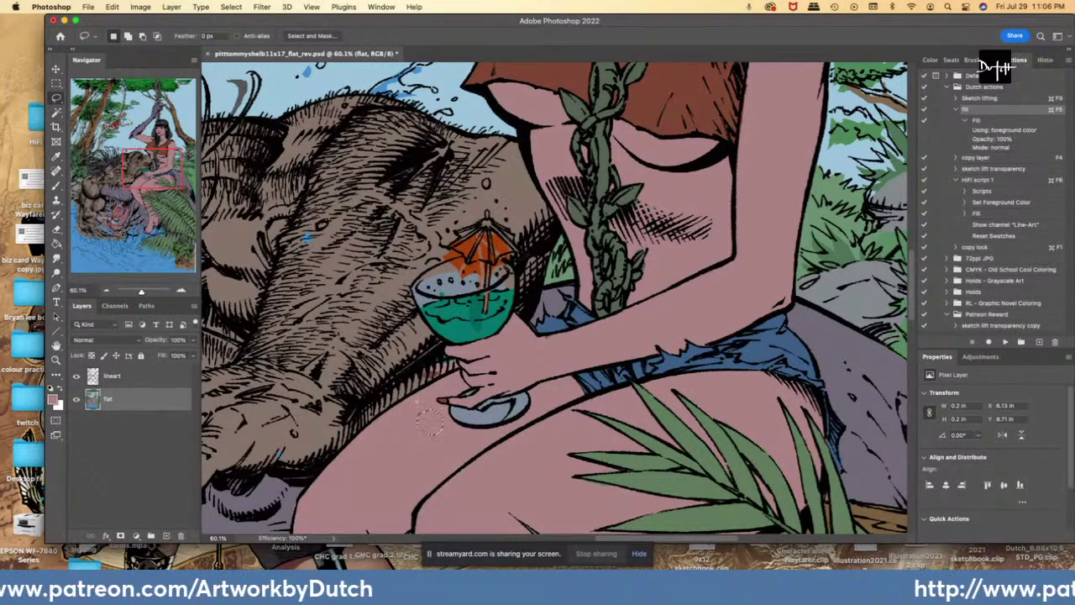
# - Sample the creature's brown, outline the strip between its body, the hand and the thigh and fill it
pyautogui.press('i')
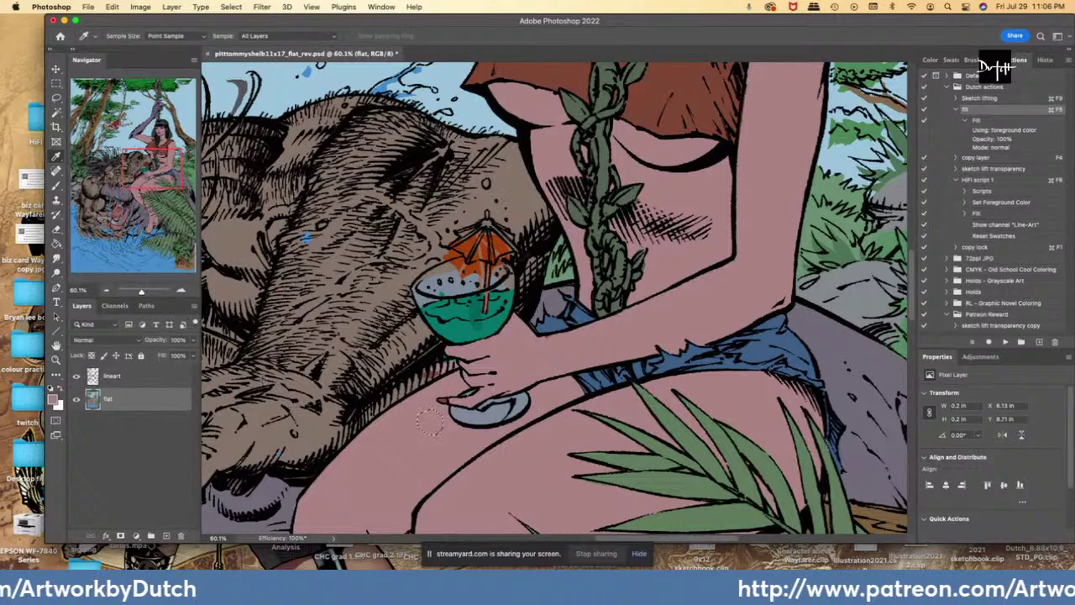
pyautogui.click(313, 425)
pyautogui.press('l')
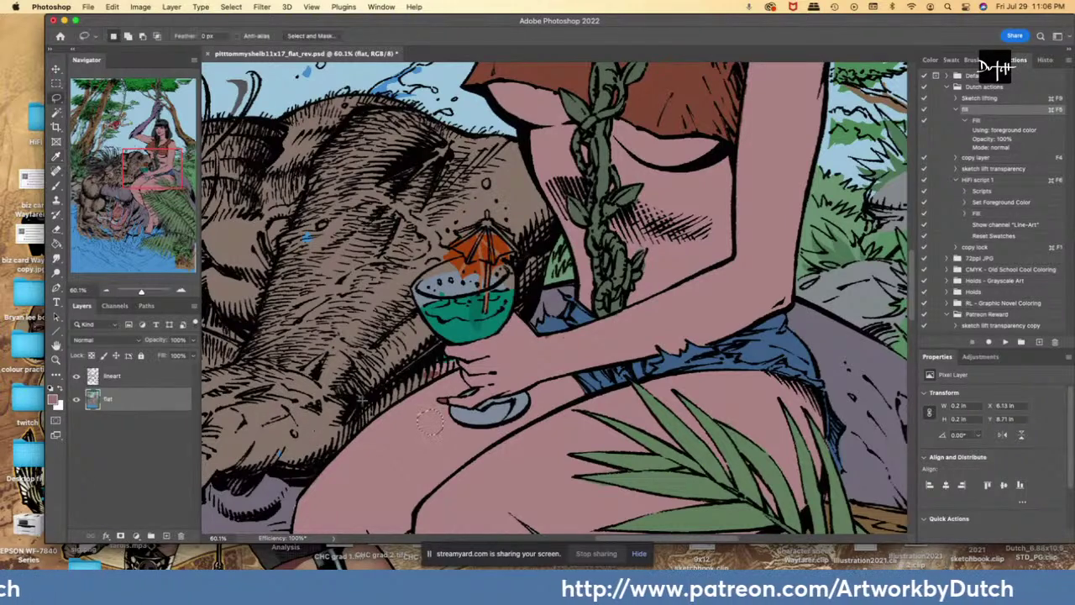
pyautogui.moveTo(384, 363)
pyautogui.mouseDown()
pyautogui.moveTo(383, 390)
pyautogui.moveTo(437, 381)
pyautogui.moveTo(458, 363)
pyautogui.mouseUp()
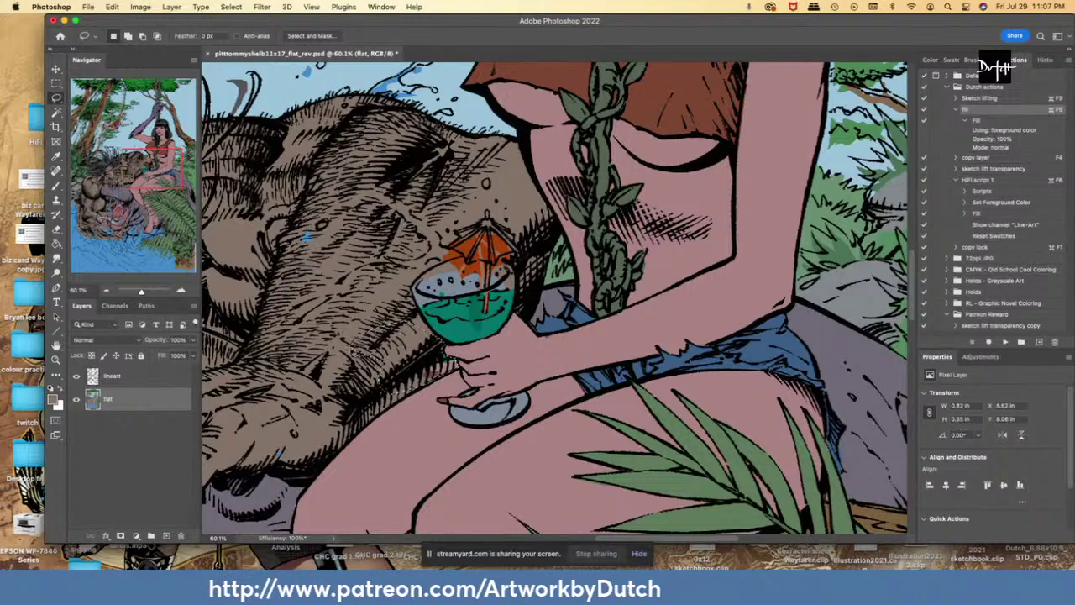
# - Sample the drink's teal green, outline the off-color patch beside the straw and fill it
pyautogui.press('i')
pyautogui.click(461, 313)
pyautogui.press('l')
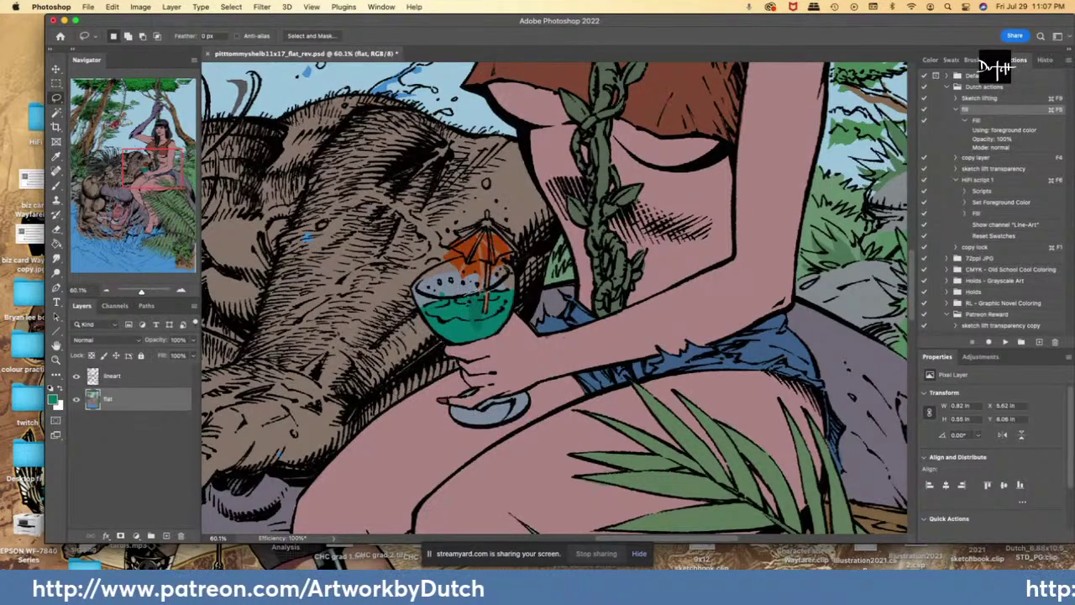
pyautogui.moveTo(479, 329)
pyautogui.mouseDown()
pyautogui.moveTo(462, 294)
pyautogui.moveTo(466, 304)
pyautogui.mouseUp()
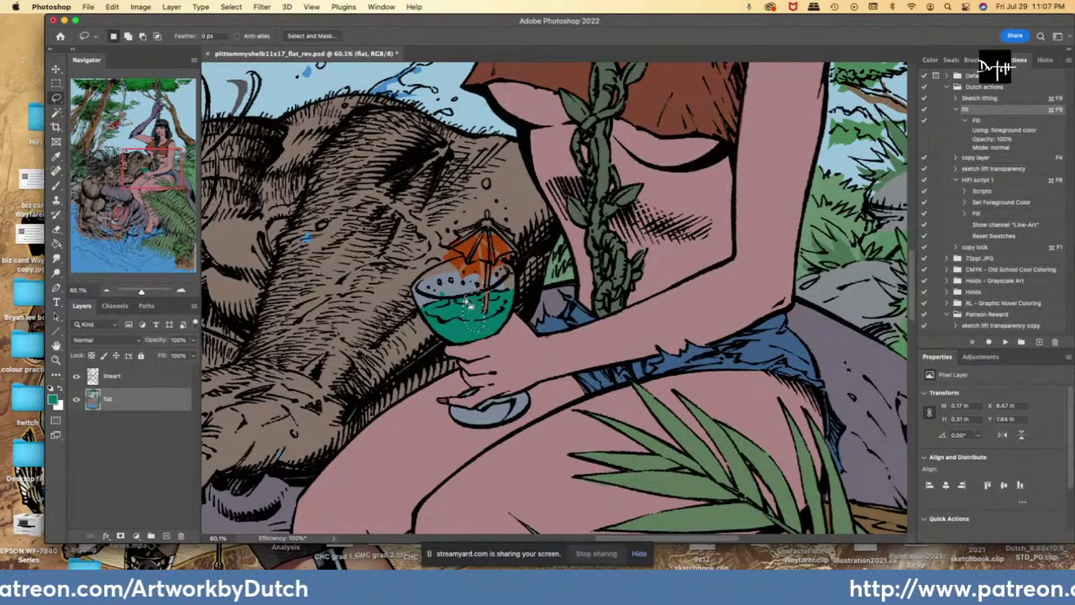
# - Sample the cocktail umbrella's orange, outline the unfilled part of the umbrella above the glass and fill it
pyautogui.press('i')
pyautogui.click(460, 256)
pyautogui.press('l')
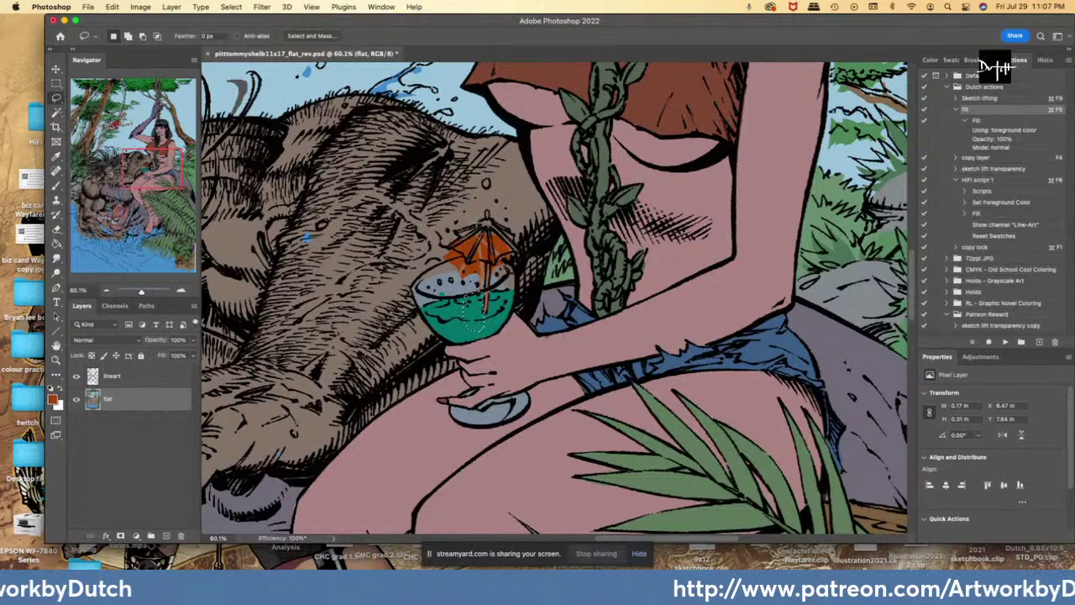
pyautogui.moveTo(460, 232)
pyautogui.mouseDown()
pyautogui.moveTo(445, 248)
pyautogui.moveTo(497, 259)
pyautogui.moveTo(465, 250)
pyautogui.mouseUp()
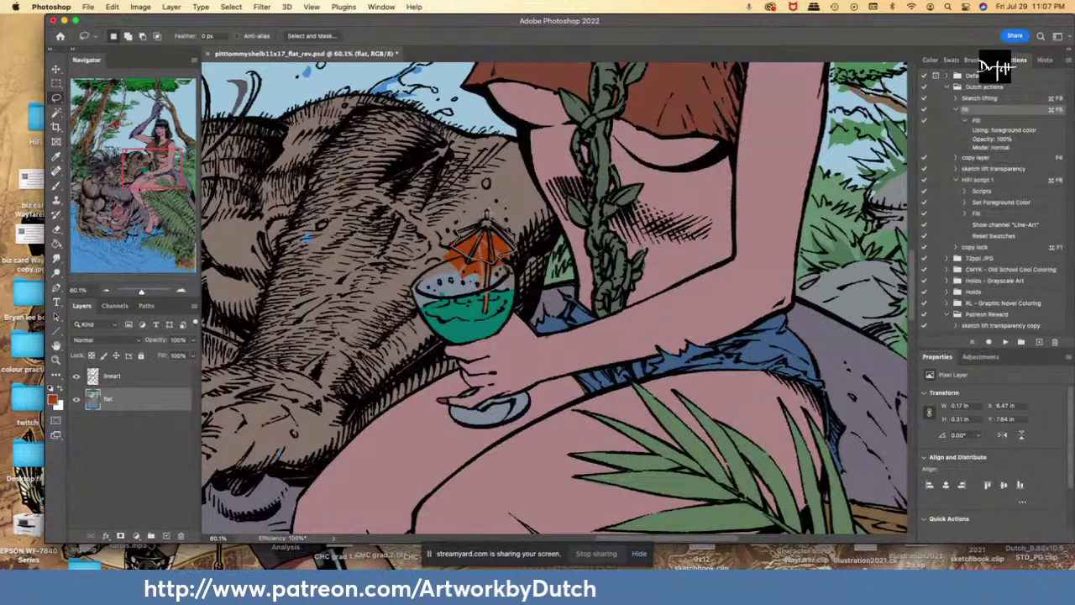
pyautogui.press('g')
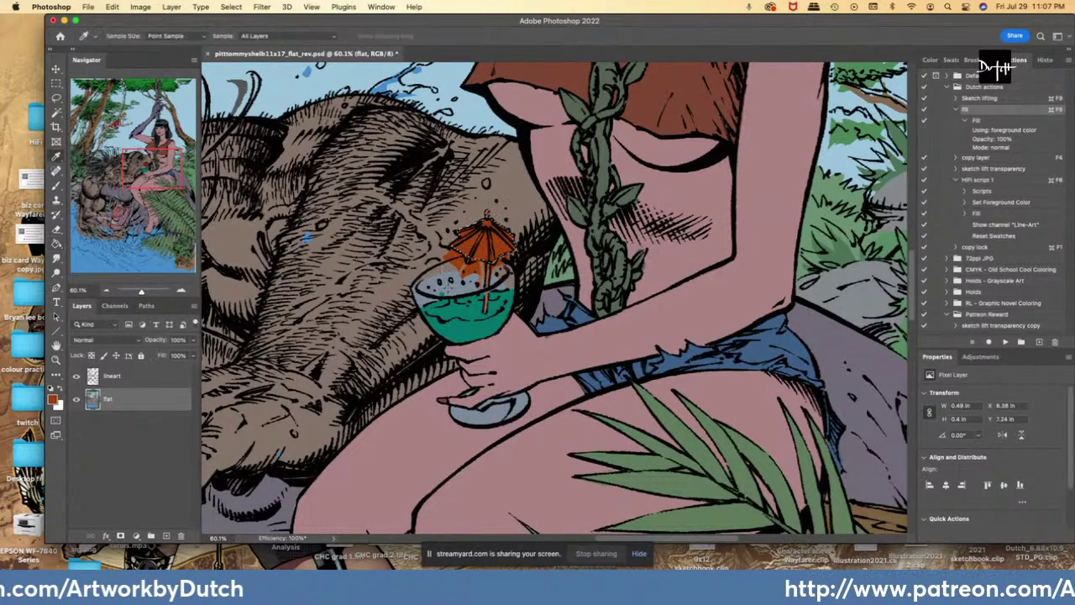
# - Sample the glass's gray-blue, outline the empty upper part of the glass and fill over the stray orange and brown patches inside
pyautogui.press('l')
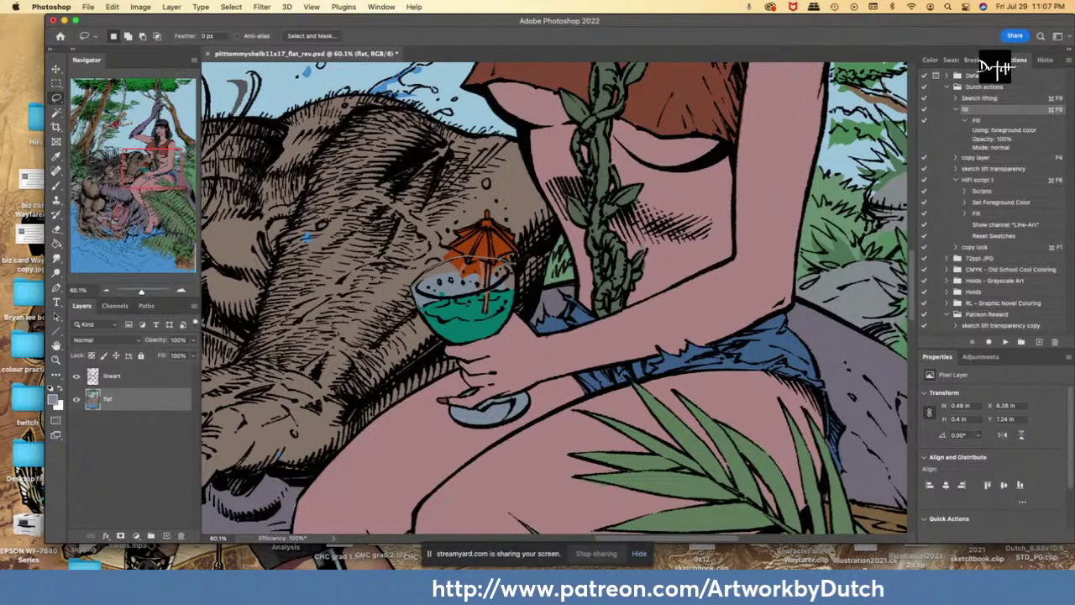
pyautogui.moveTo(514, 295)
pyautogui.mouseDown()
pyautogui.moveTo(430, 314)
pyautogui.moveTo(418, 304)
pyautogui.mouseUp()
pyautogui.press('g')
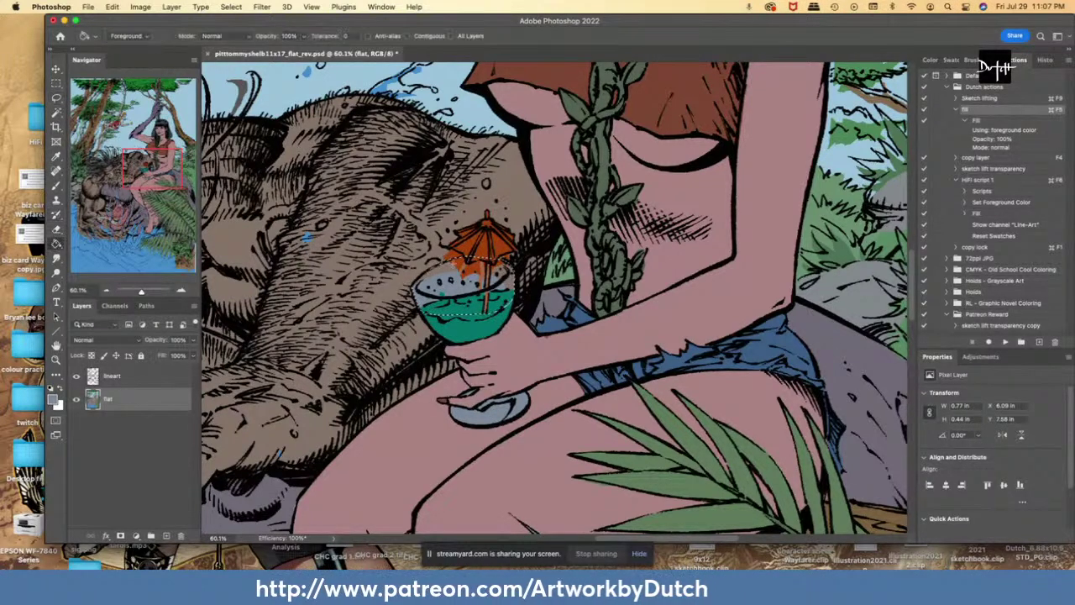
pyautogui.click(436, 273)
pyautogui.click(467, 275)
pyautogui.click(482, 280)
pyautogui.click(456, 297)
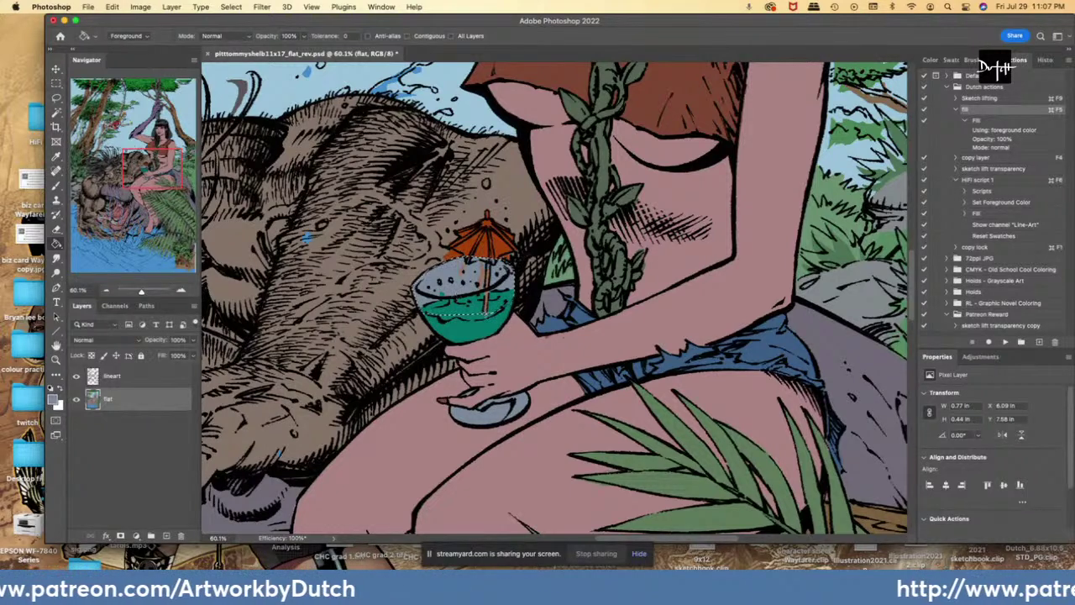
# - Subtract the straw side from the glass selection and fill the remaining off-color spots with the gray-blue
pyautogui.press('l')
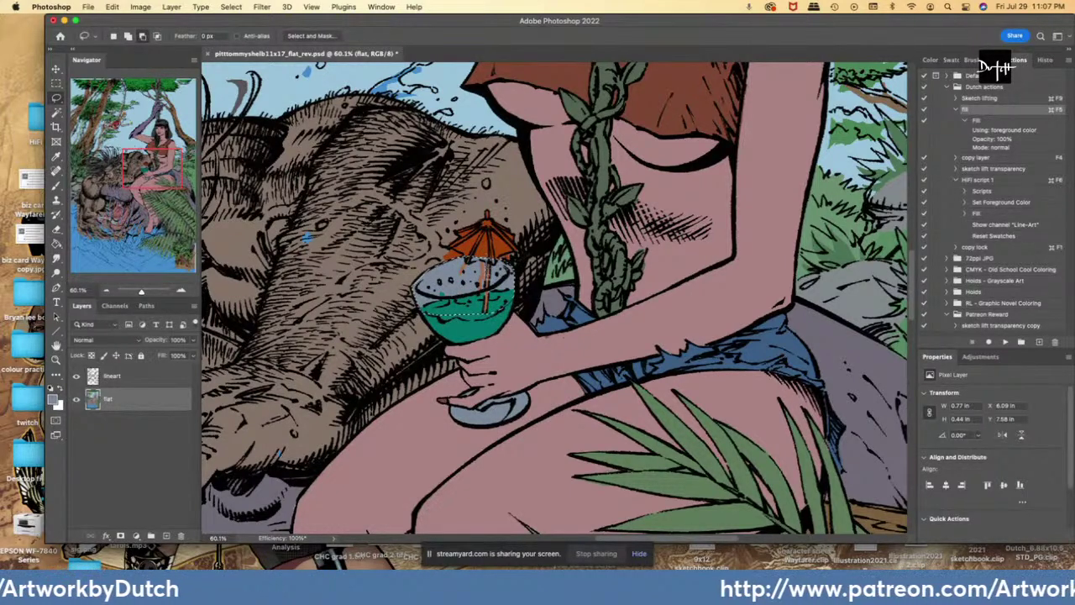
pyautogui.moveTo(486, 267)
pyautogui.mouseDown()
pyautogui.moveTo(481, 303)
pyautogui.moveTo(458, 316)
pyautogui.moveTo(518, 271)
pyautogui.moveTo(497, 256)
pyautogui.mouseUp()
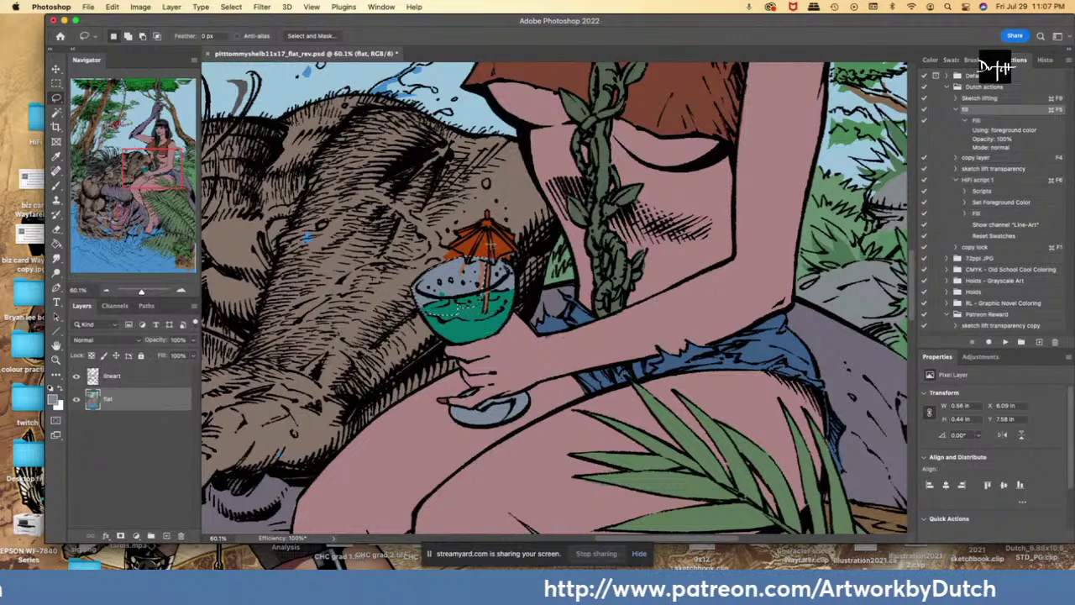
pyautogui.press('g')
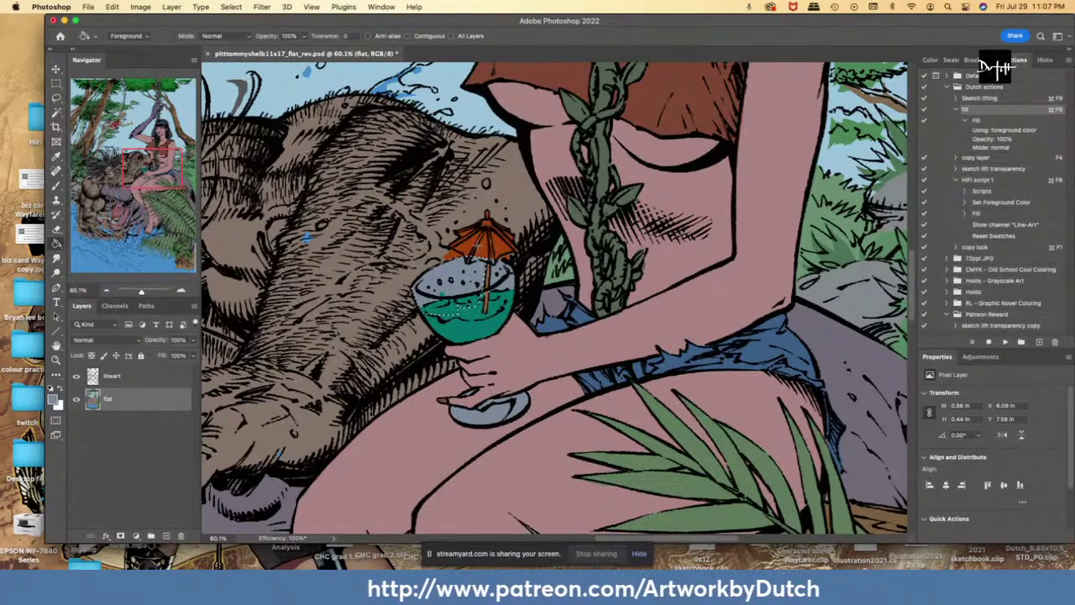
# - Sample the umbrella's orange again, clear the selection, and outline the umbrella's lower middle panels to fill them
pyautogui.keyDown('alt'); pyautogui.click(477, 246); pyautogui.keyUp('alt')
pyautogui.press('l')
pyautogui.press('super+d')
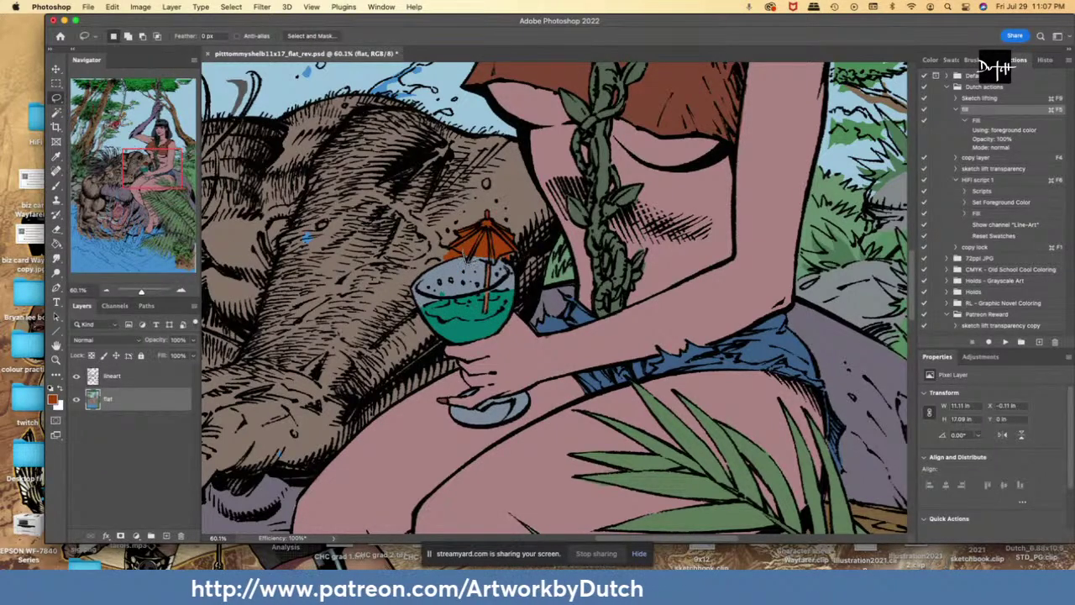
pyautogui.moveTo(485, 252); pyautogui.dragTo(475, 239)
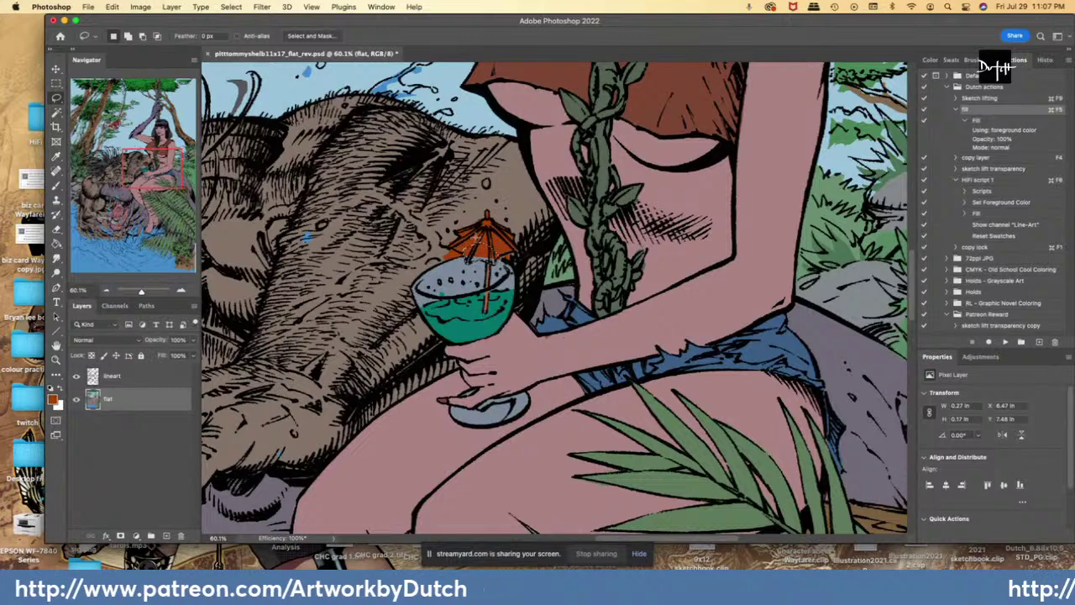
# - Sample the creature's brown and fill the stray patches on both sides of the umbrella, just above the glass rim
pyautogui.press('i')
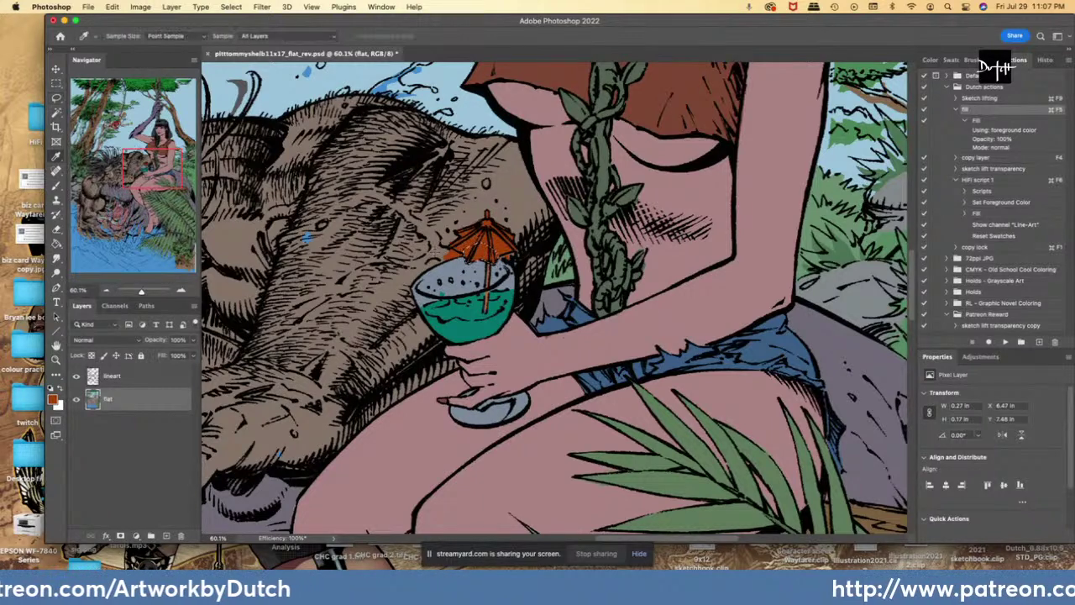
pyautogui.click(472, 212)
pyautogui.press('l')
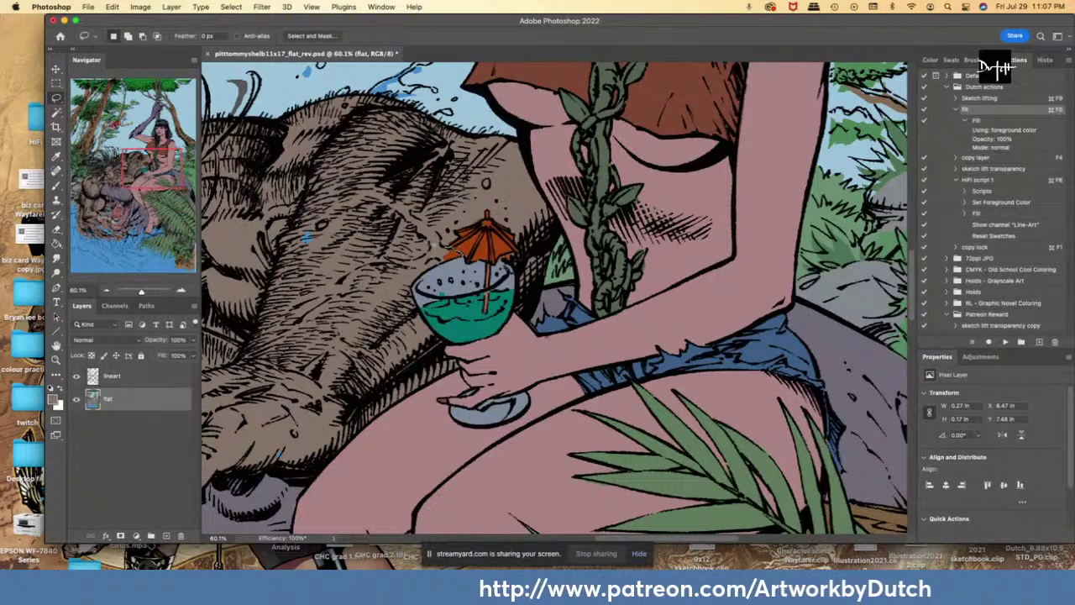
pyautogui.click(56, 244)
pyautogui.click(449, 252)
pyautogui.press('l')
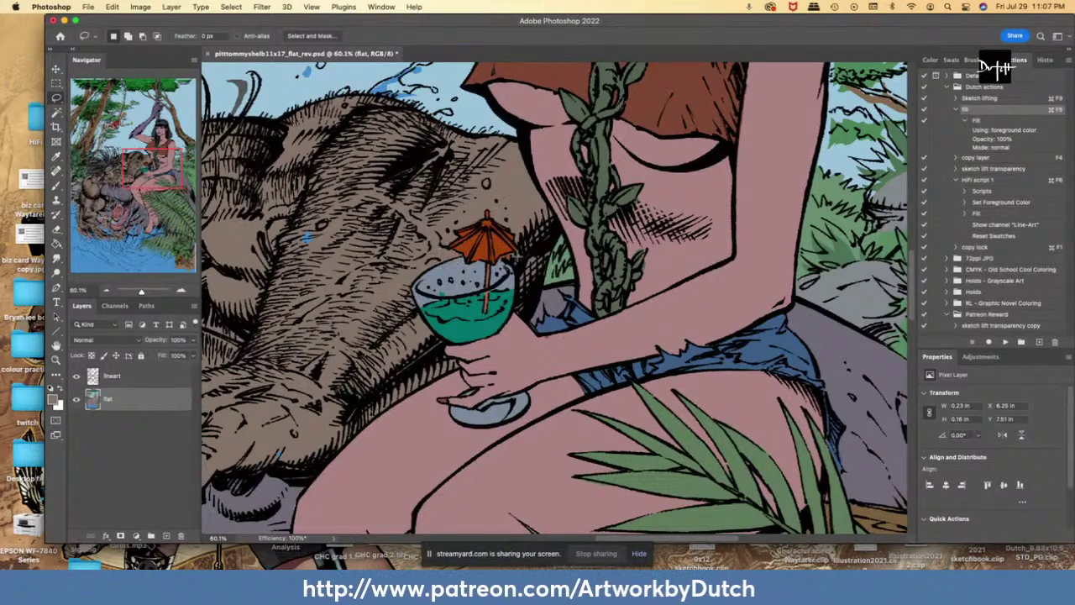
pyautogui.click(57, 243)
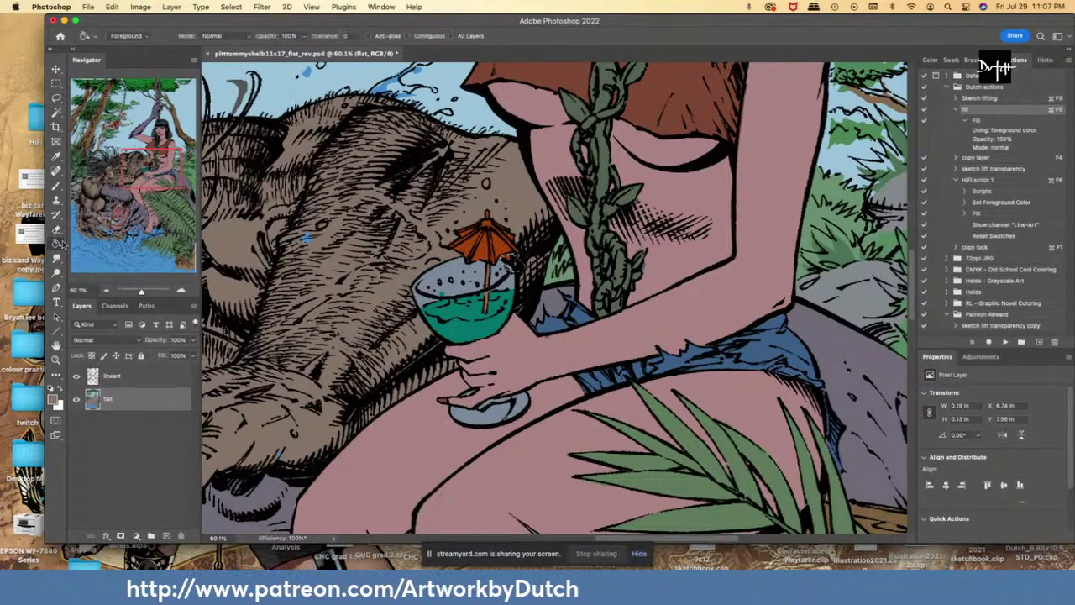
# - Set the foreground color to the brown 92664e, then outline the umbrella's ribs and tip and fill them
pyautogui.press('l')
pyautogui.press('i')
pyautogui.click(488, 277)
pyautogui.press('l')
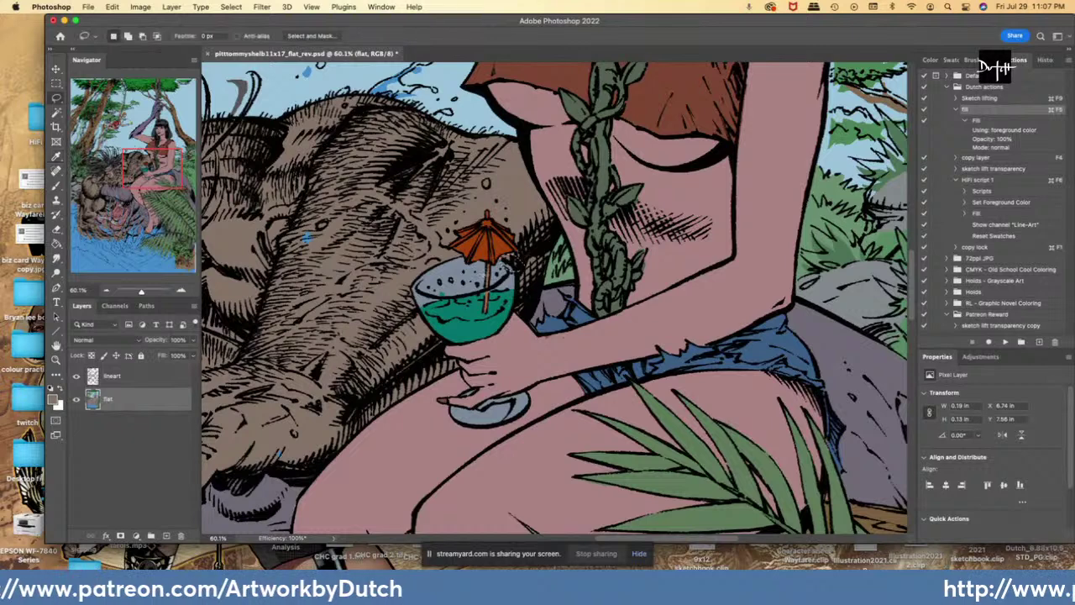
pyautogui.click(51, 400)
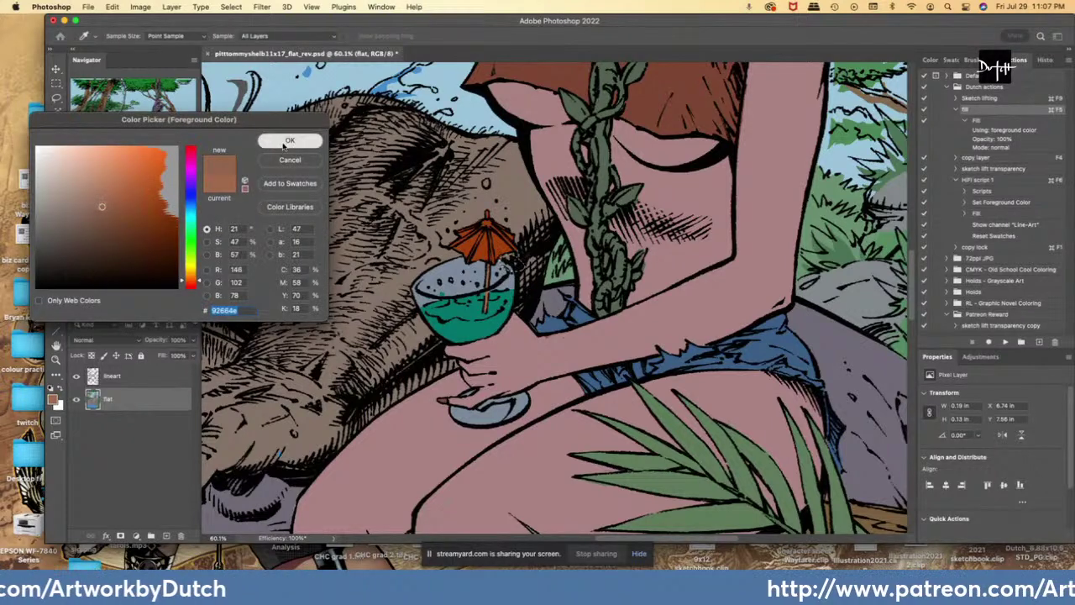
pyautogui.click(292, 140)
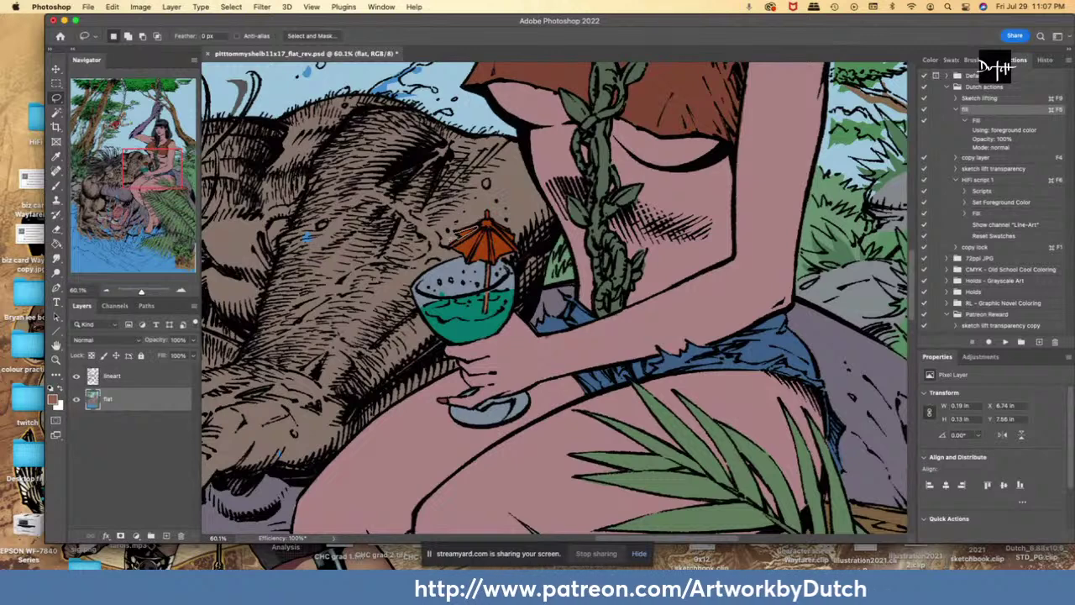
pyautogui.moveTo(455, 244); pyautogui.dragTo(476, 231)
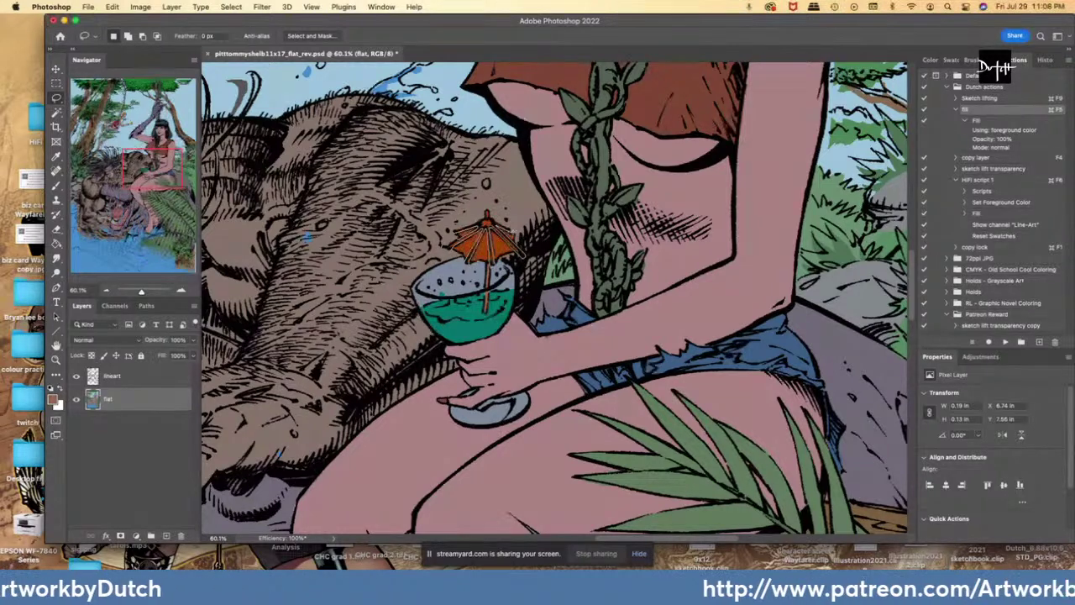
pyautogui.moveTo(466, 205); pyautogui.dragTo(456, 197)
pyautogui.click(56, 243)
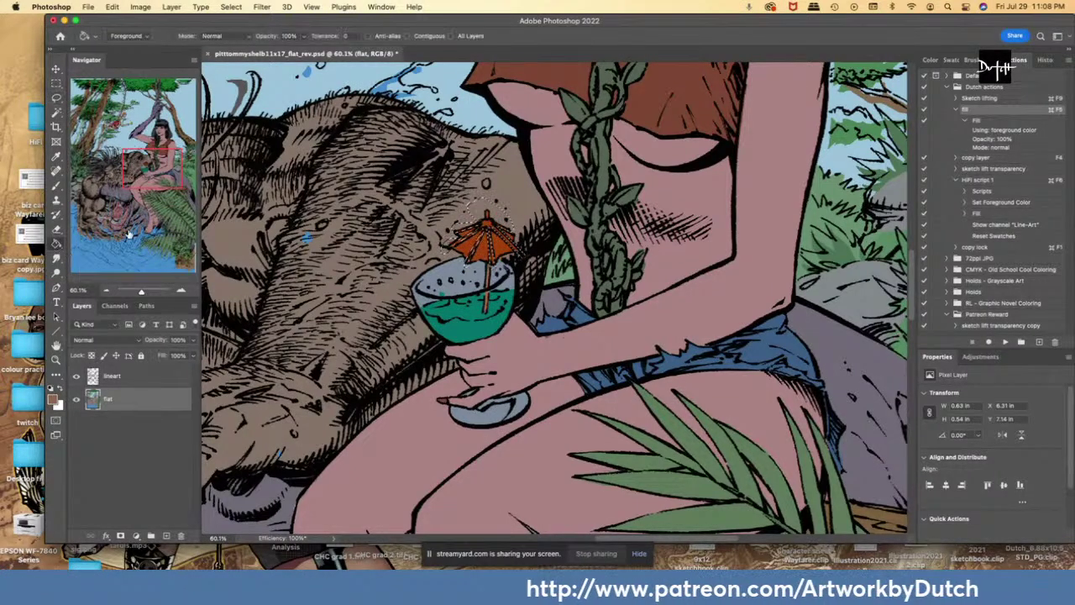
pyautogui.press('l')
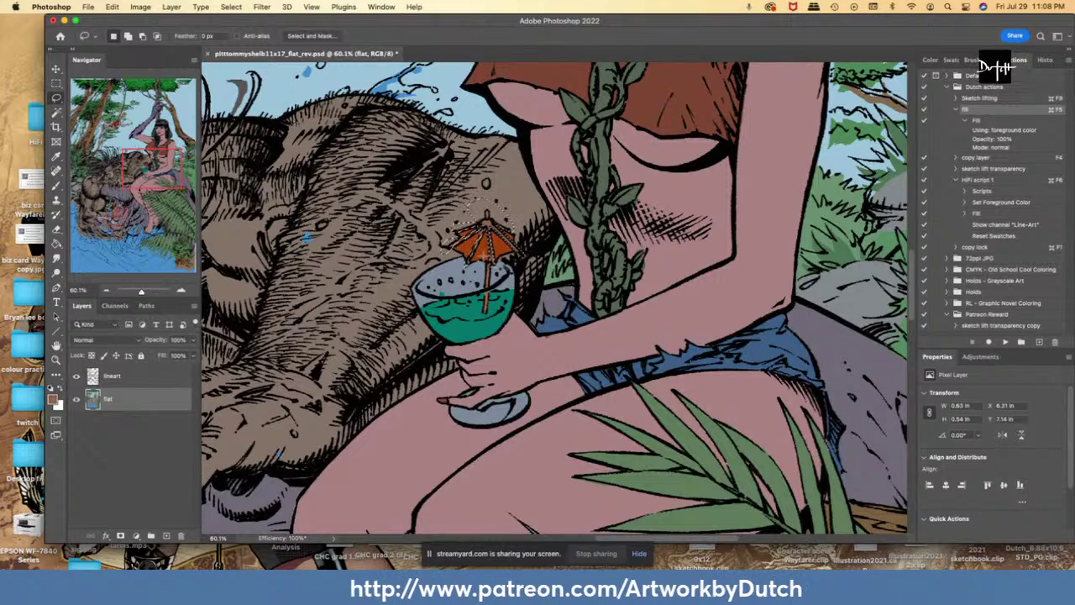
# - Sample the glass's gray-blue, outline the small patch below the bubbles inside the glass and fill it
pyautogui.press('i')
pyautogui.press('l')
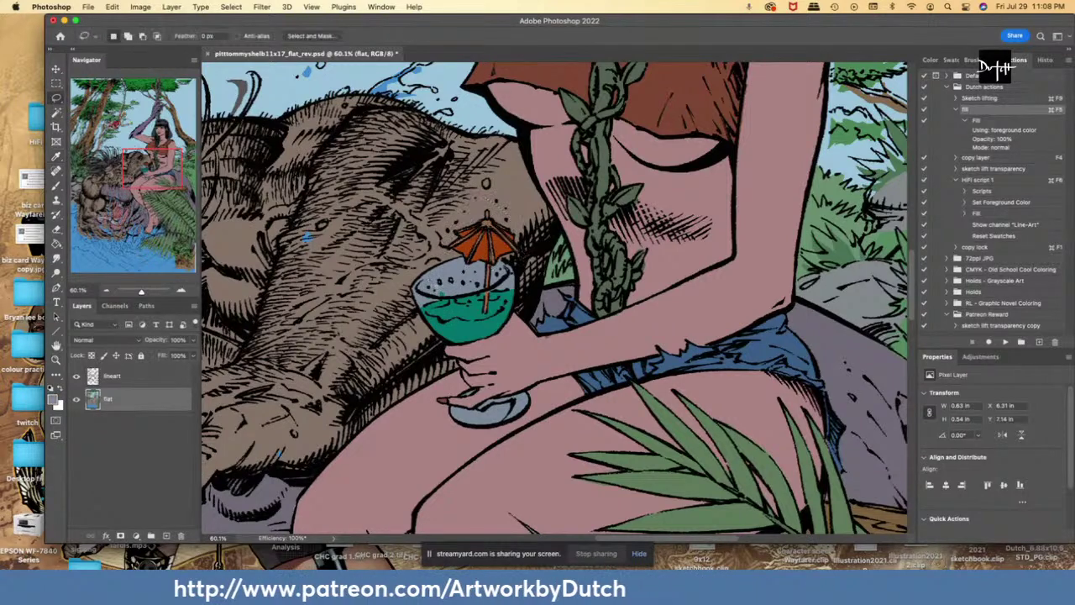
pyautogui.moveTo(433, 287); pyautogui.dragTo(443, 289)
pyautogui.press('super+F5')
# - Sample the drink's teal green and outline the small bubbles in the upper glass to fill them
pyautogui.press('i')
pyautogui.click(464, 328)
pyautogui.press('l')
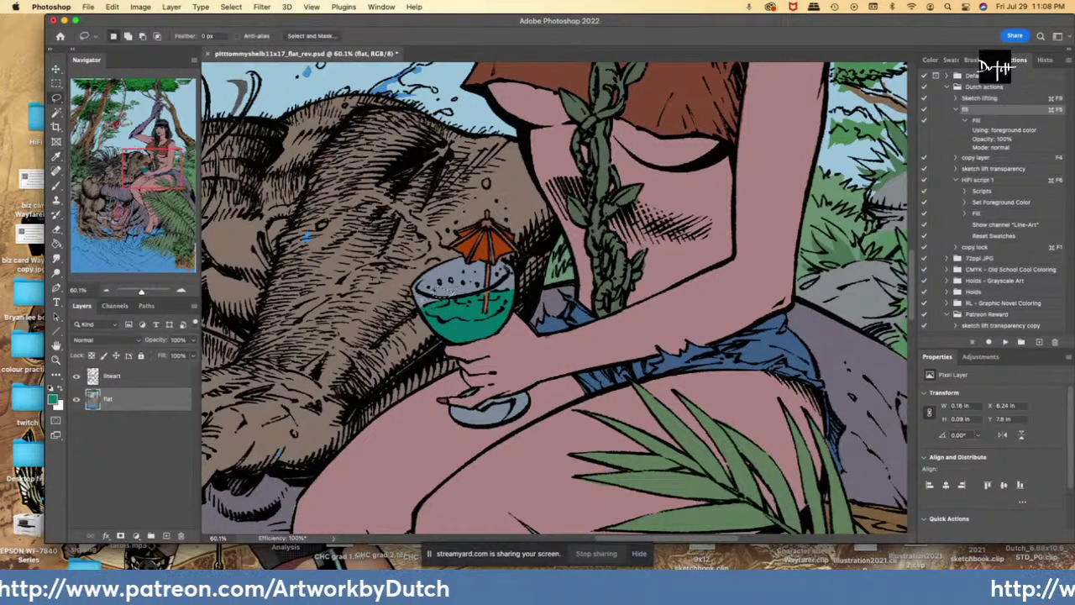
pyautogui.scroll(2, 555, 298)
pyautogui.moveTo(426, 272); pyautogui.dragTo(414, 281)
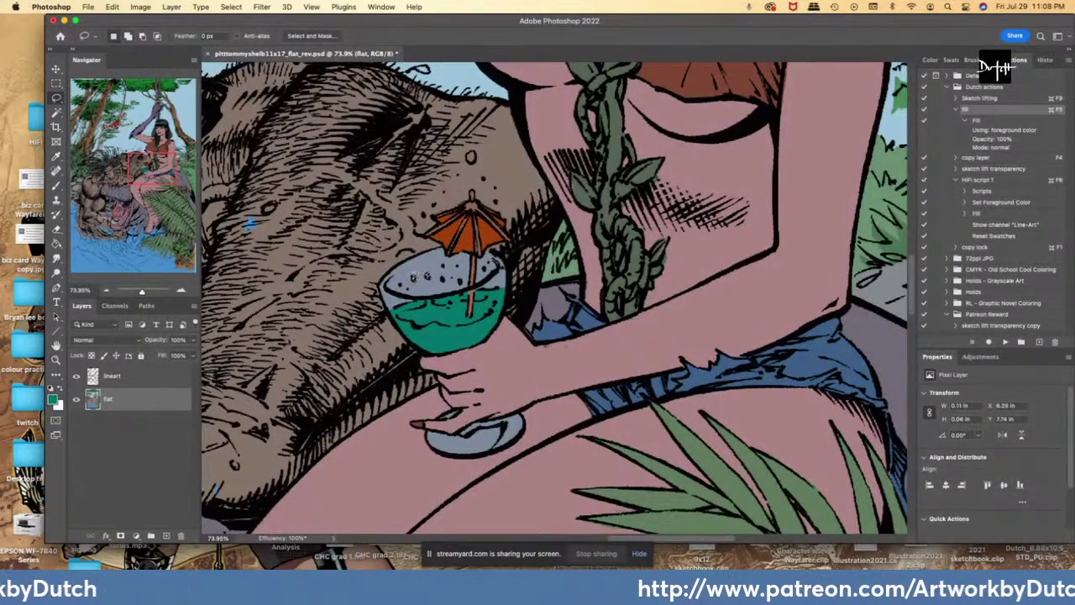
# - Sample the creature's brown, outline the stray patch outside the glass rim beneath the umbrella's edge and fill it
pyautogui.press('i')
pyautogui.click(405, 245)
pyautogui.press('l')
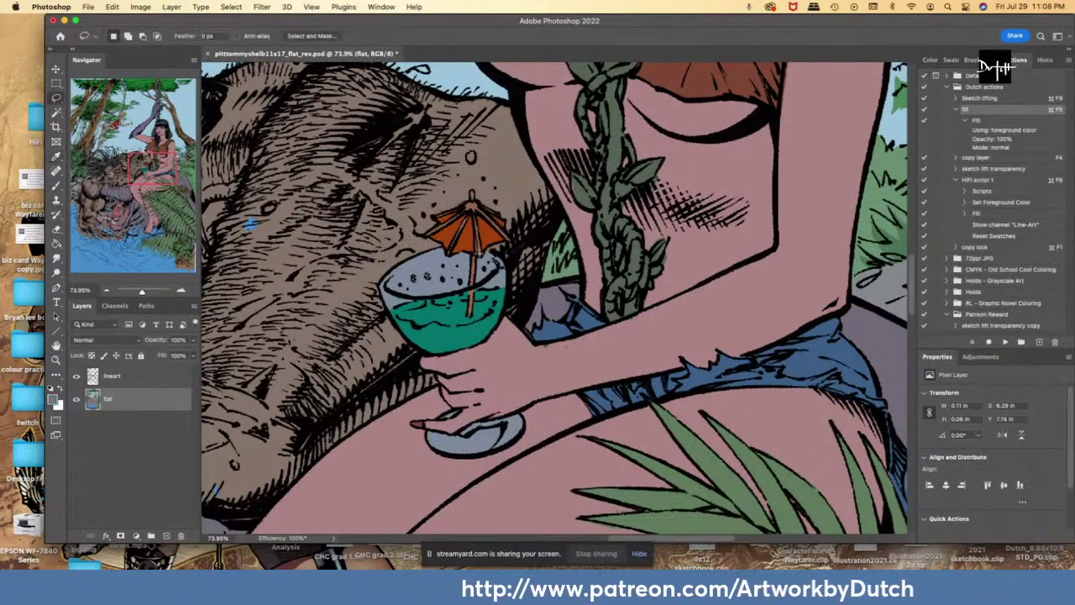
pyautogui.moveTo(495, 252); pyautogui.dragTo(511, 262)
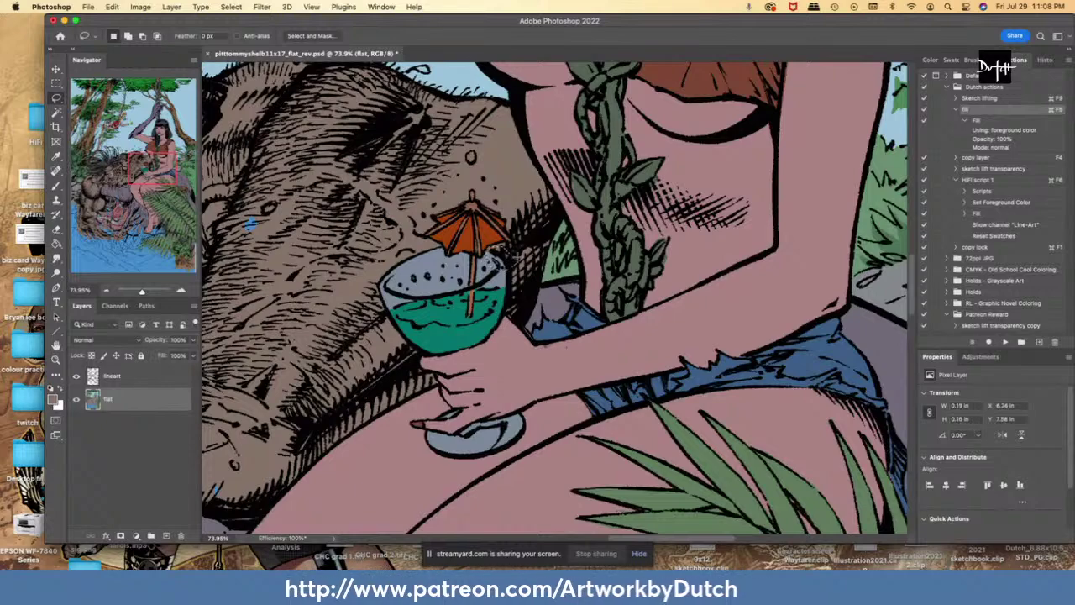
pyautogui.press('i')
pyautogui.press('l')
pyautogui.press('g')
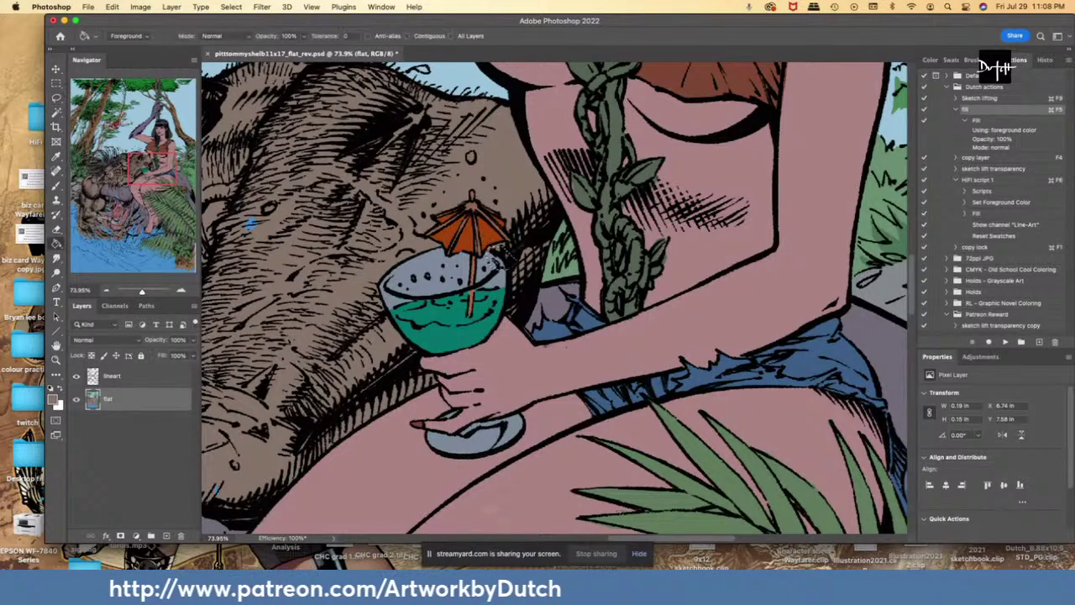
# - Outline the straw running from the umbrella into the drink, fill it with tan and clear the selection
pyautogui.scroll(2, 557, 298)
pyautogui.press('l')
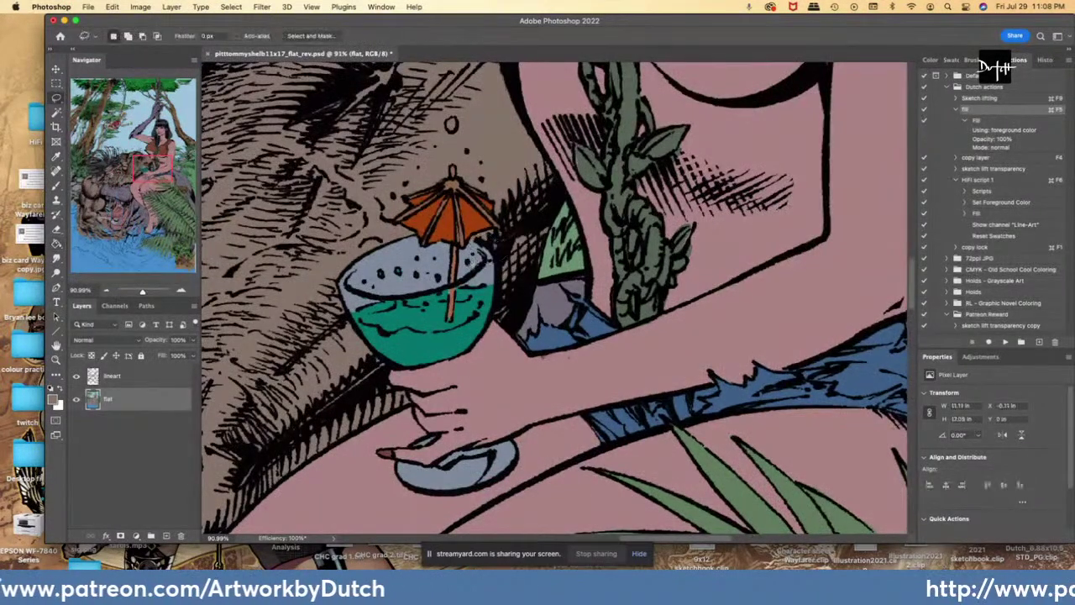
pyautogui.scroll(2, 555, 296)
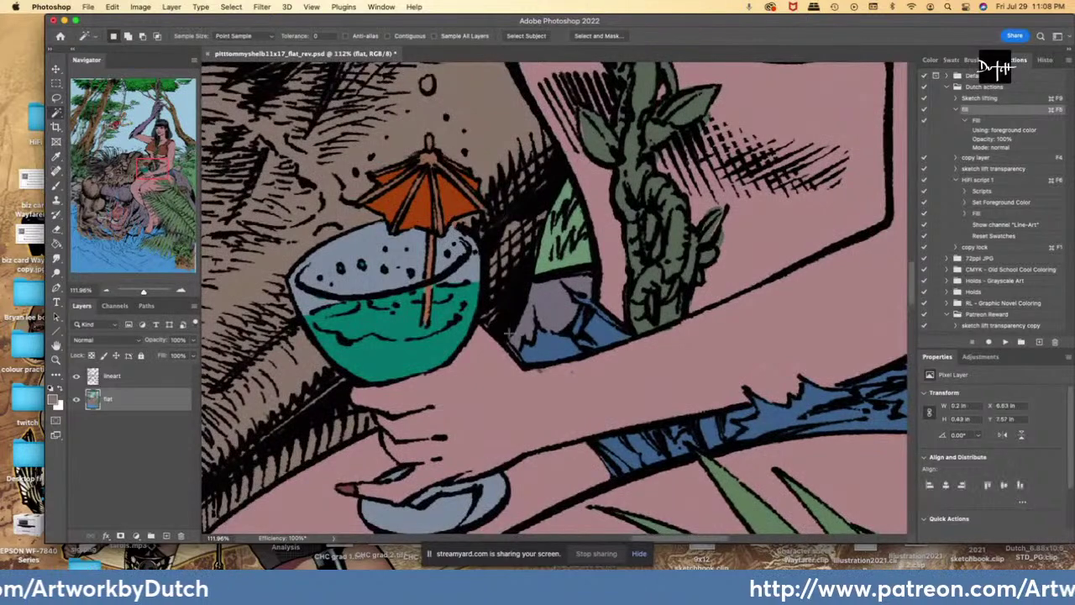
pyautogui.moveTo(434, 234); pyautogui.dragTo(425, 326)
pyautogui.press('i')
pyautogui.press('super+d')
# - Outline the gap between the umbrella's edge and the glass rim, fill it with the creature's brown and deselect
pyautogui.press('l')
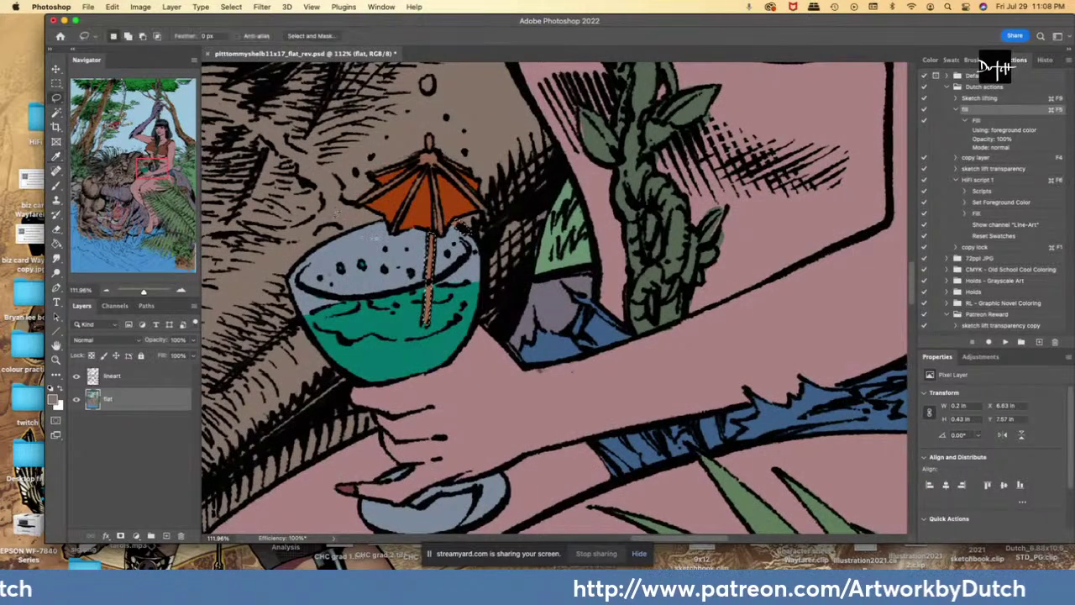
pyautogui.moveTo(469, 247)
pyautogui.mouseDown()
pyautogui.moveTo(453, 195)
pyautogui.moveTo(469, 256)
pyautogui.moveTo(443, 202)
pyautogui.mouseUp()
pyautogui.press('g')
pyautogui.click(484, 231)
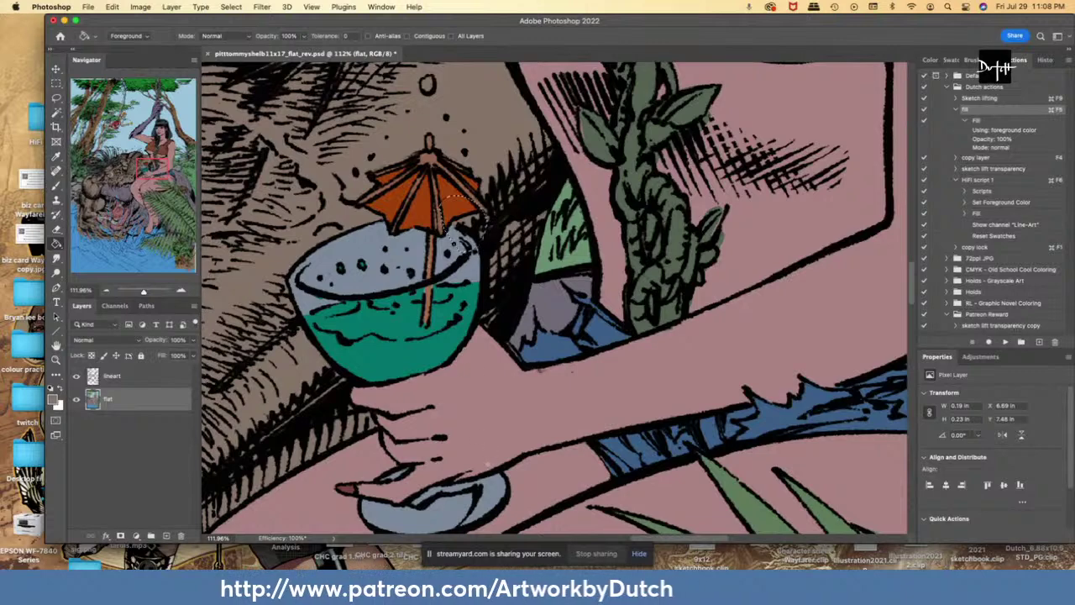
pyautogui.press('super+d')
# - Sample the rock's gray and outline the off-color corner of the rock between the creature and the vine to fill it
pyautogui.press('l')
pyautogui.press('i')
pyautogui.press('l')
pyautogui.moveTo(592, 267)
pyautogui.mouseDown()
pyautogui.moveTo(592, 290)
pyautogui.moveTo(585, 270)
pyautogui.mouseUp()
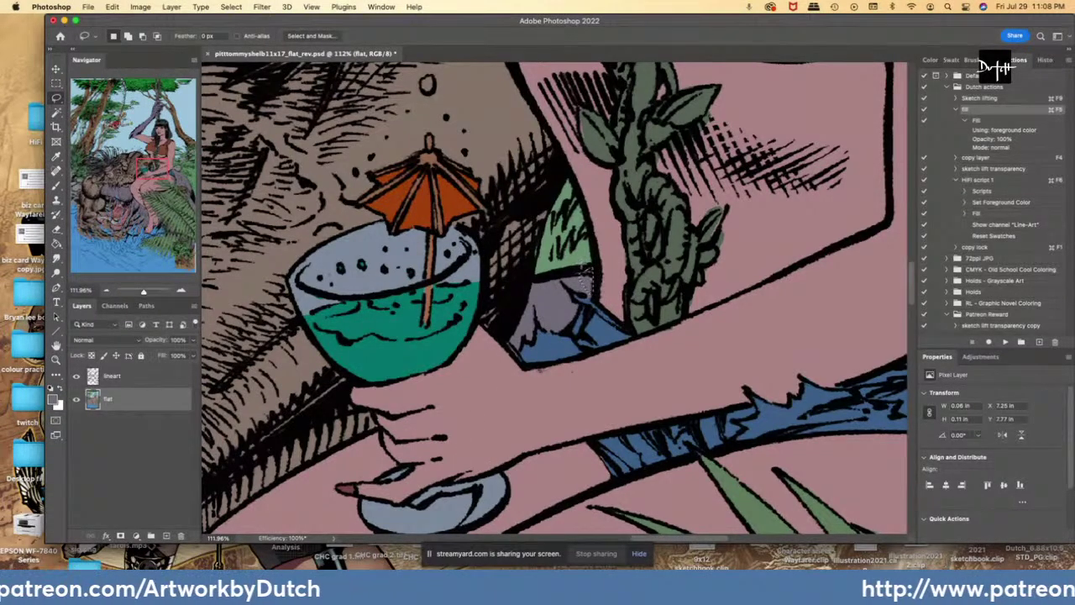
# - Sample the creature's brown and outline the area around the blue spot on its body to fill it
pyautogui.scroll(-5, 585, 272)
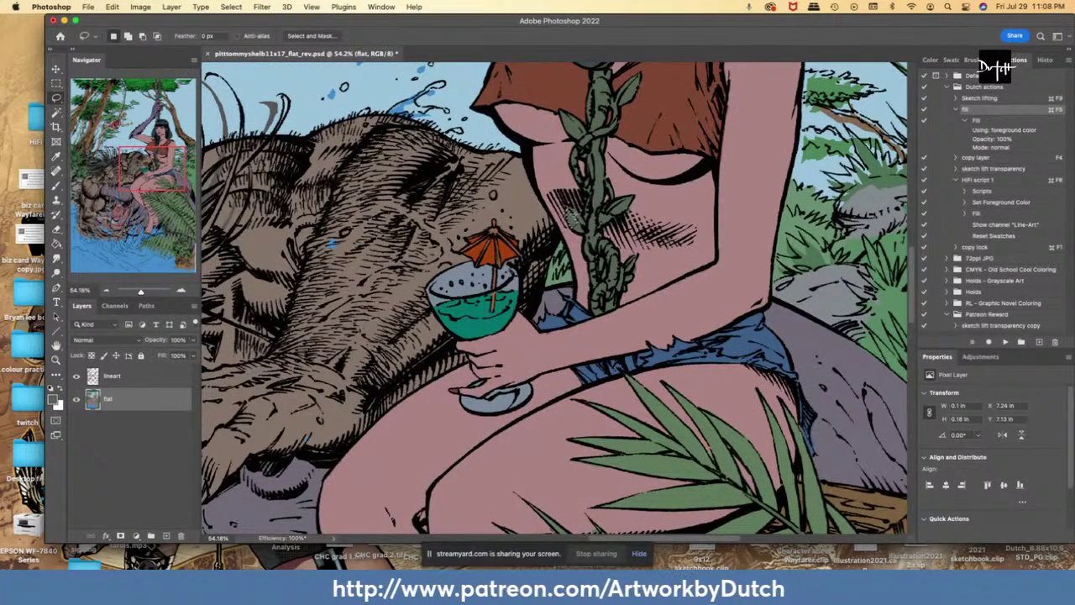
pyautogui.press('i')
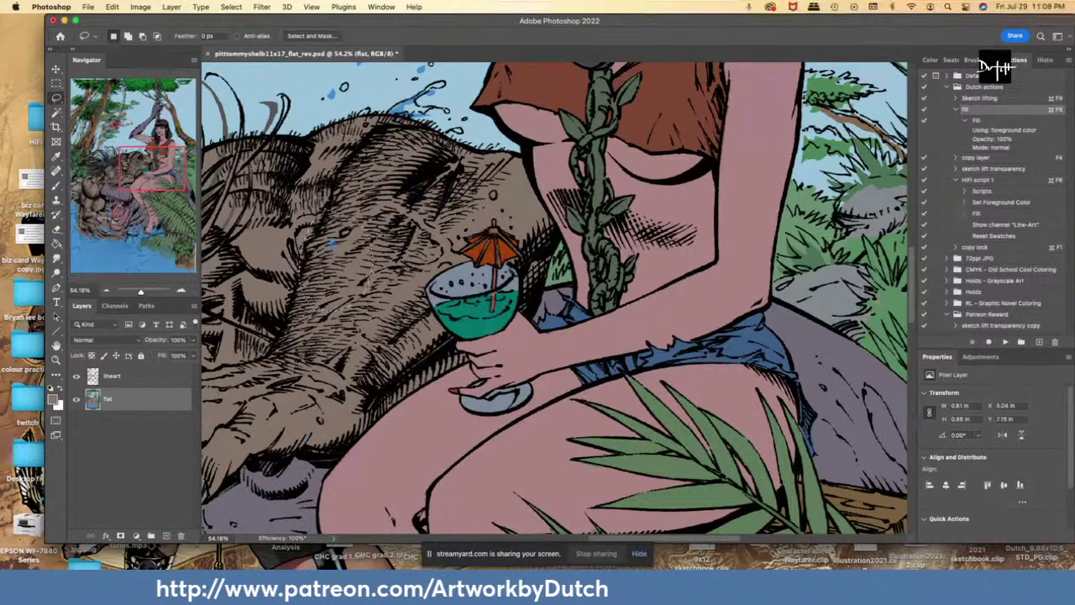
pyautogui.press('l')
pyautogui.scroll(-3, 553, 300)
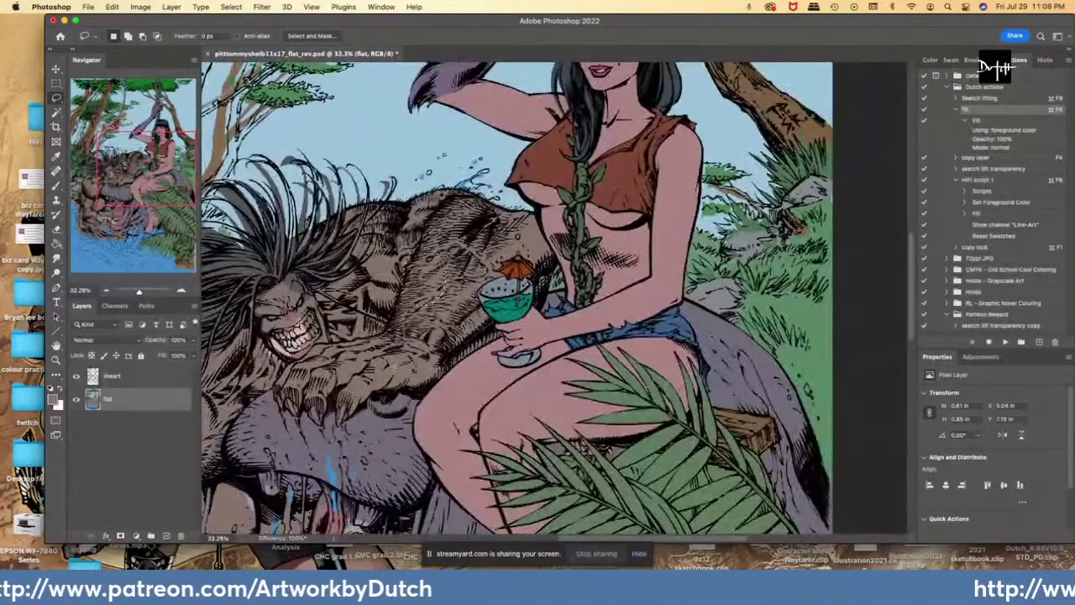
# - Outline the misfilled spots around the creature's claws and on its muscular arm and fill them with the creature's brown
pyautogui.moveTo(410, 387)
pyautogui.mouseDown()
pyautogui.moveTo(393, 372)
pyautogui.moveTo(415, 372)
pyautogui.mouseUp()
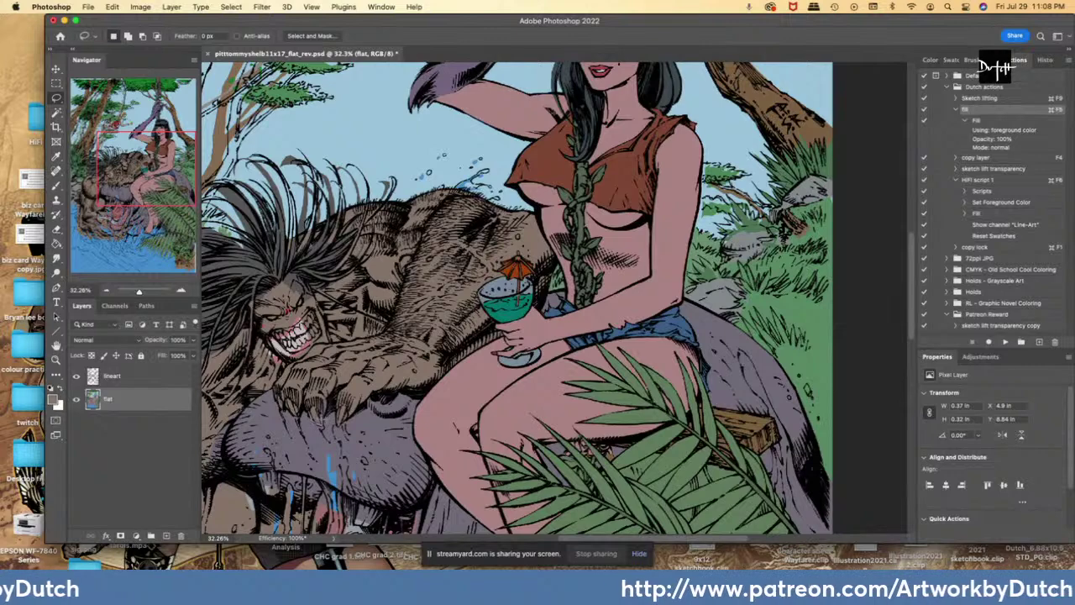
pyautogui.moveTo(319, 394)
pyautogui.mouseDown()
pyautogui.moveTo(324, 412)
pyautogui.moveTo(309, 418)
pyautogui.mouseUp()
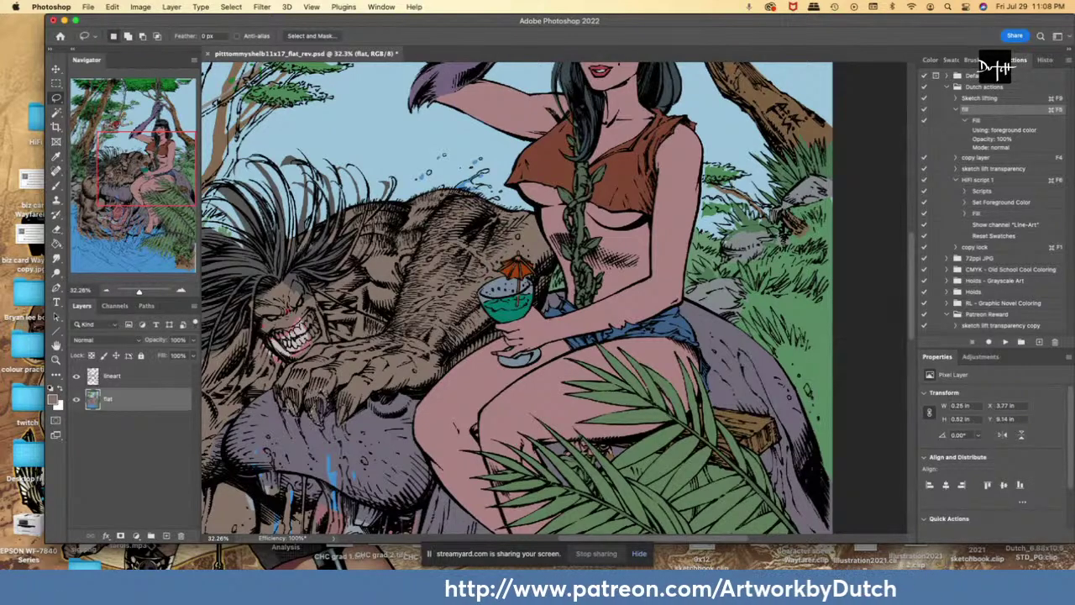
pyautogui.scroll(-4, 555, 298)
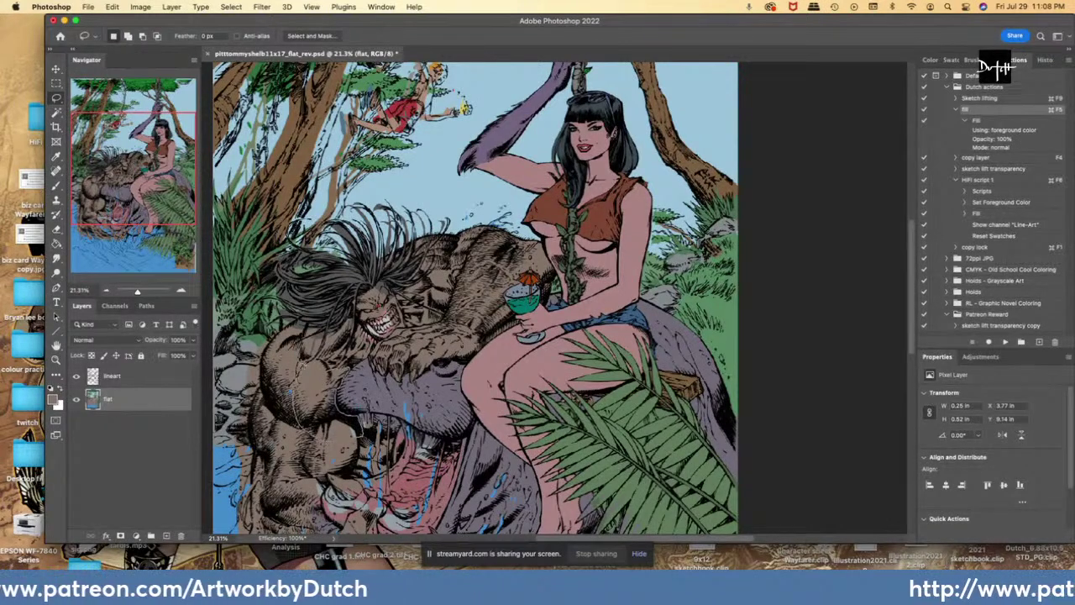
pyautogui.moveTo(301, 377); pyautogui.dragTo(305, 365)
pyautogui.moveTo(306, 363)
pyautogui.mouseDown()
pyautogui.moveTo(276, 418)
pyautogui.moveTo(277, 457)
pyautogui.moveTo(342, 459)
pyautogui.moveTo(326, 448)
pyautogui.moveTo(321, 497)
pyautogui.moveTo(314, 464)
pyautogui.mouseUp()
pyautogui.press('super+F5')
pyautogui.press('super+plus')
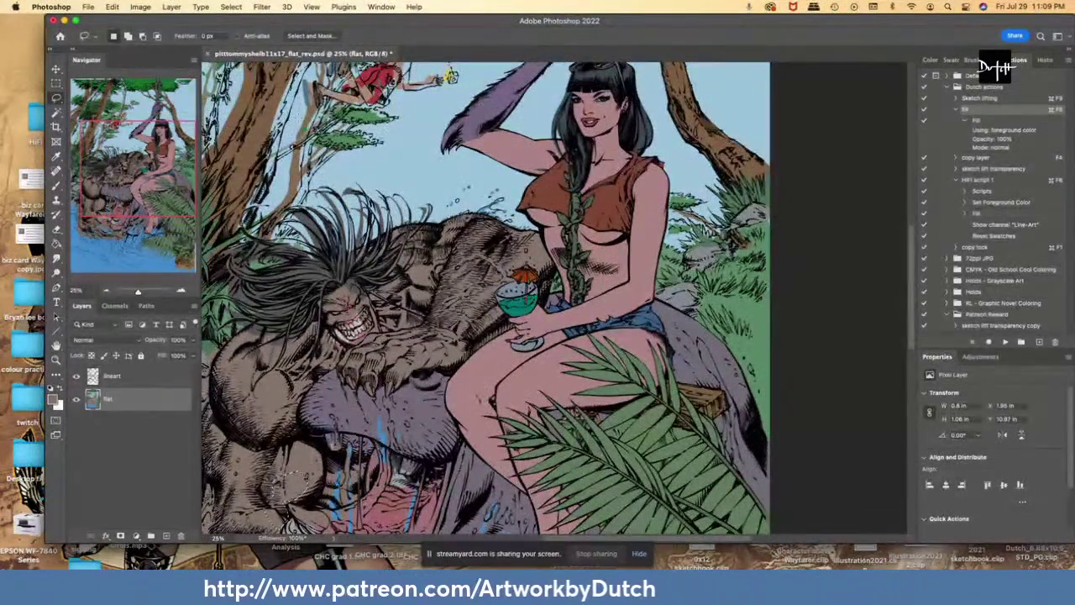
# - Sample the vine's gray-green and select the matching vine areas with the Magic Wand
pyautogui.moveTo(914, 302); pyautogui.dragTo(919, 355)
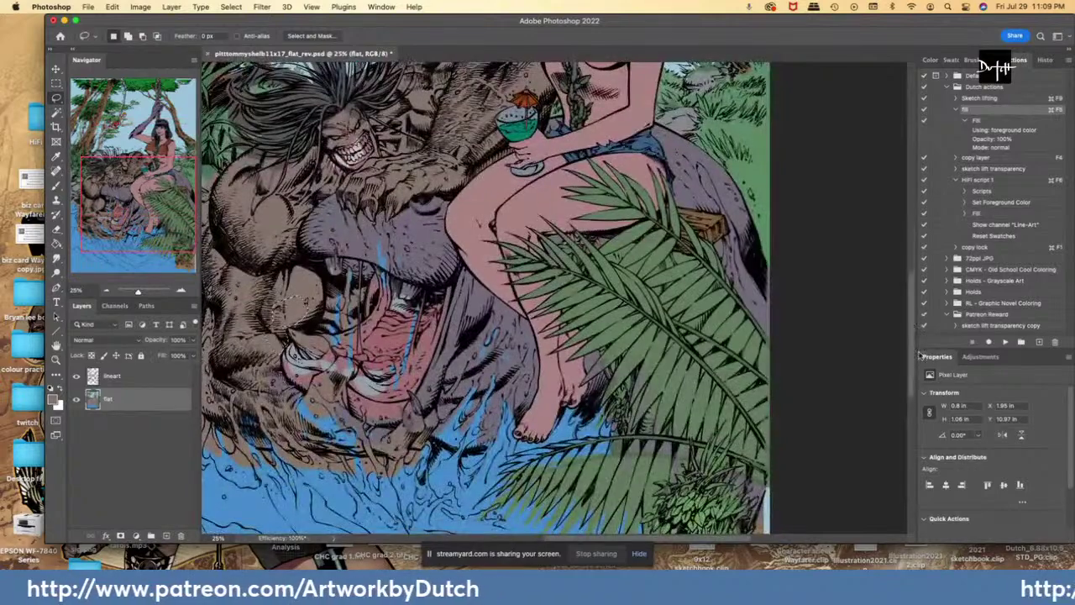
pyautogui.press('super+plus')
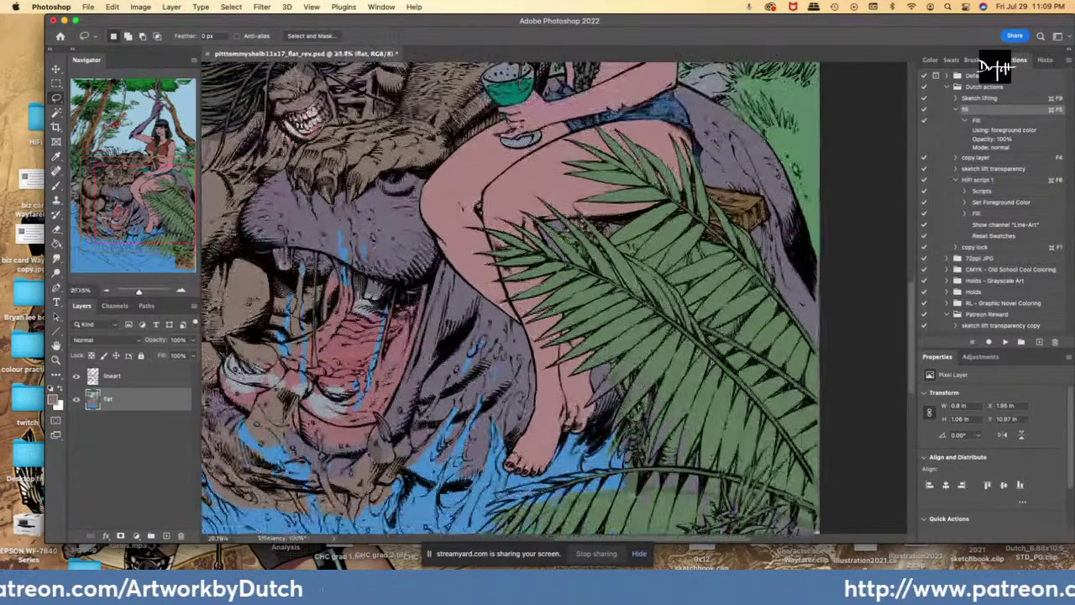
pyautogui.press('super+plus')
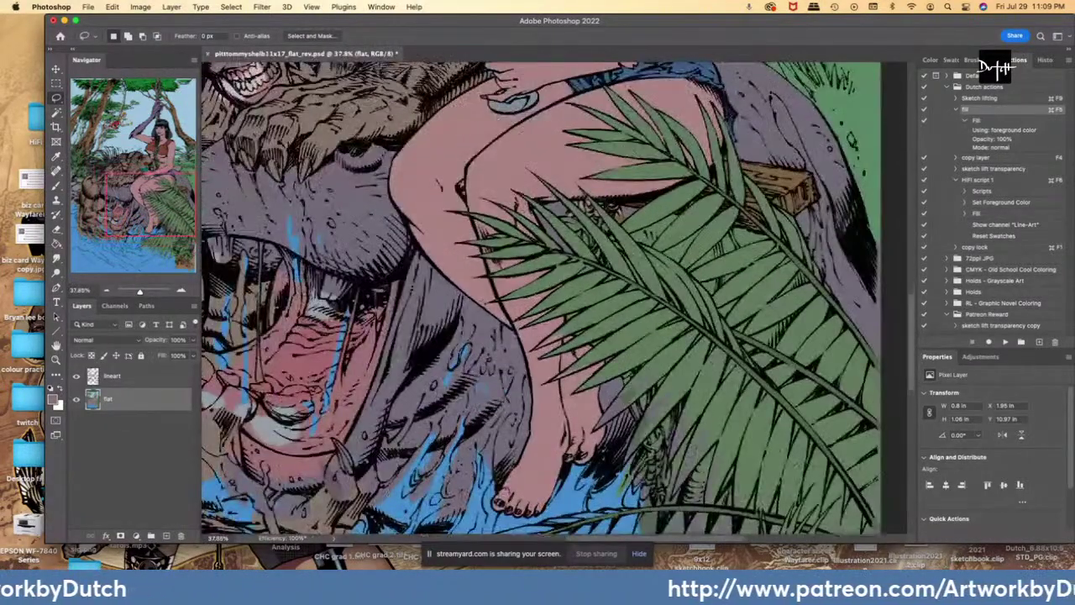
pyautogui.press('super+minus')
pyautogui.press('super+minus')
pyautogui.press('i')
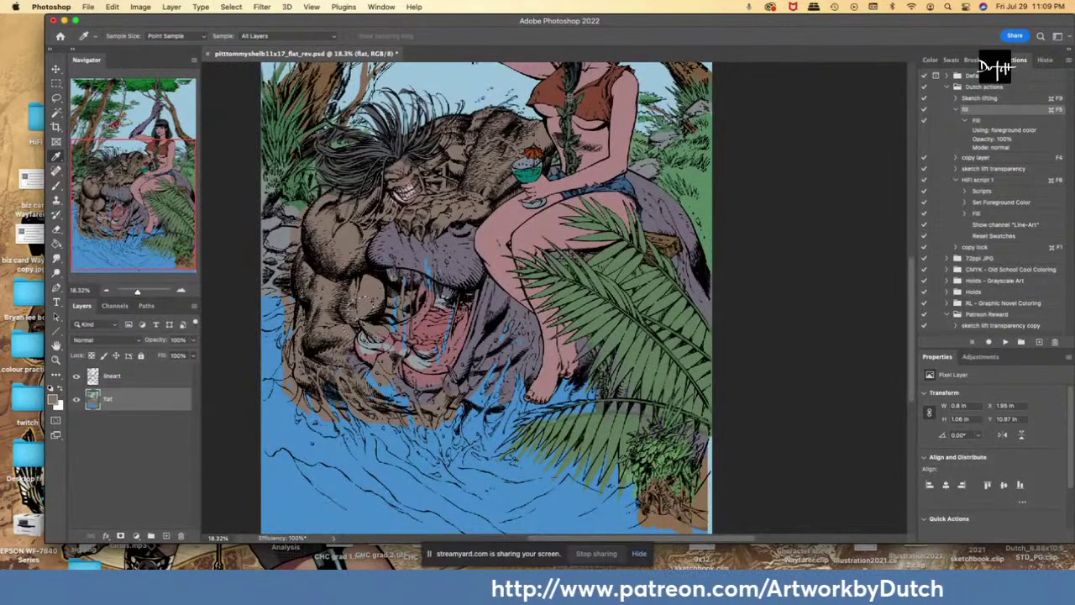
pyautogui.press('w')
pyautogui.click(618, 425)
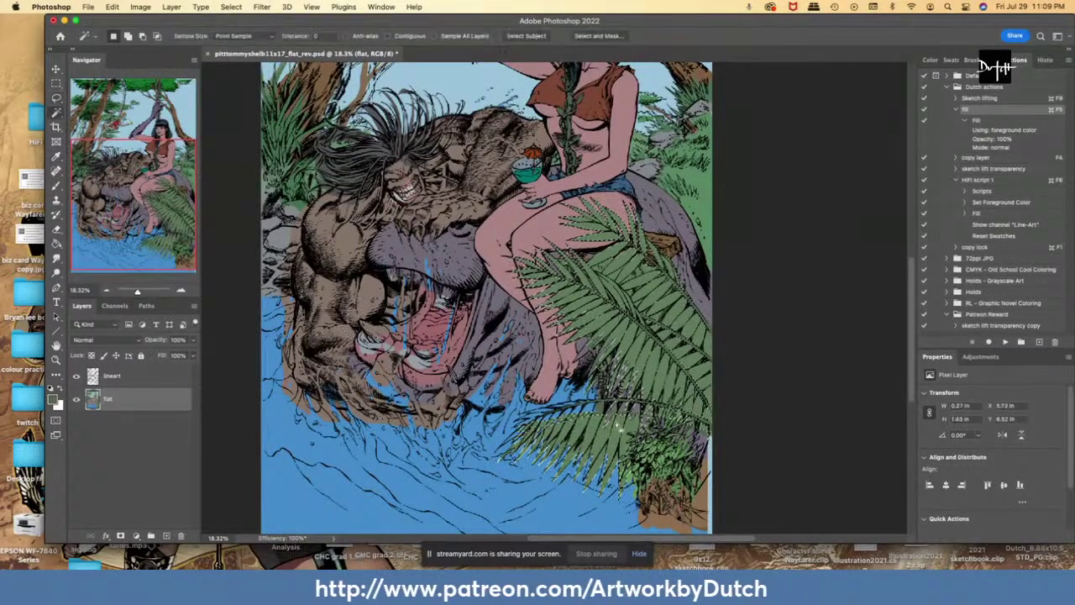
pyautogui.press('i')
pyautogui.press('w')
pyautogui.click(601, 409)
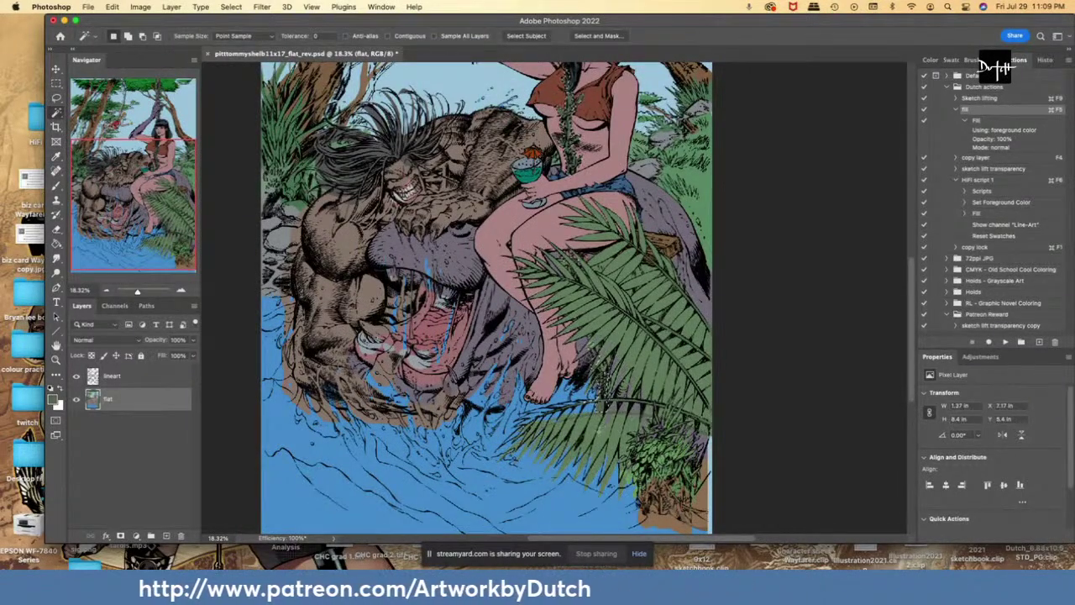
# - Clear the selection, then outline the vine sections behind the palm beside the woman's foot and fill them with the vine's gray-green
pyautogui.press('l')
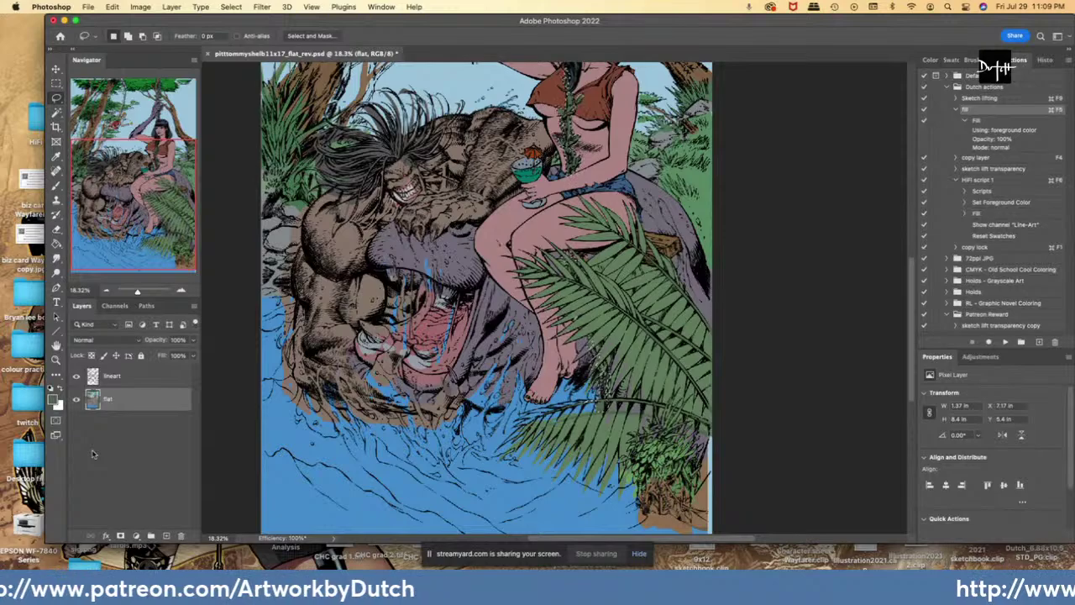
pyautogui.press('super+plus')
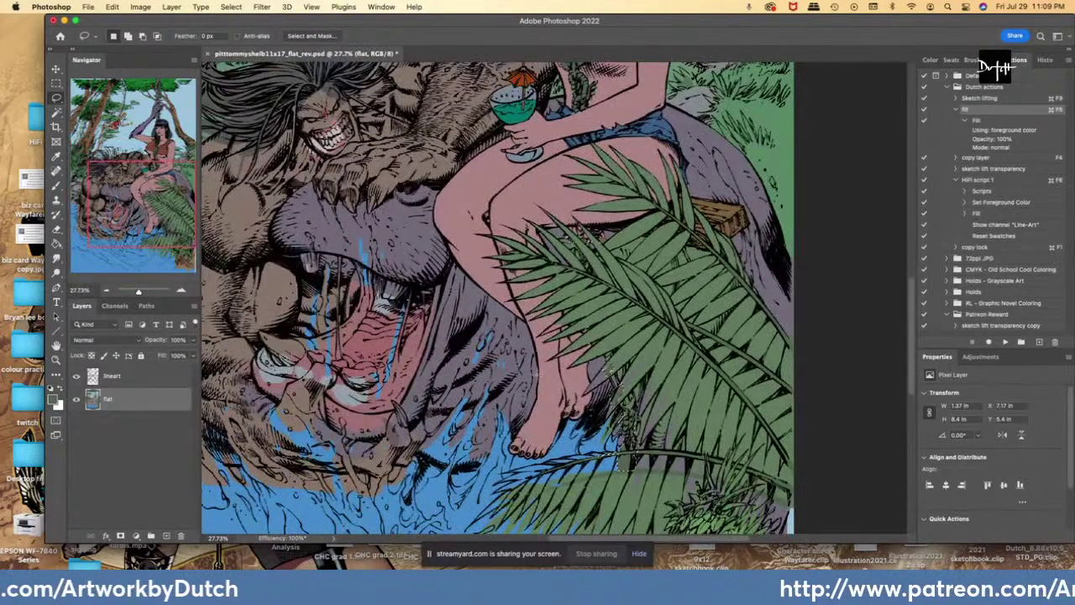
pyautogui.scroll(3, 547, 303)
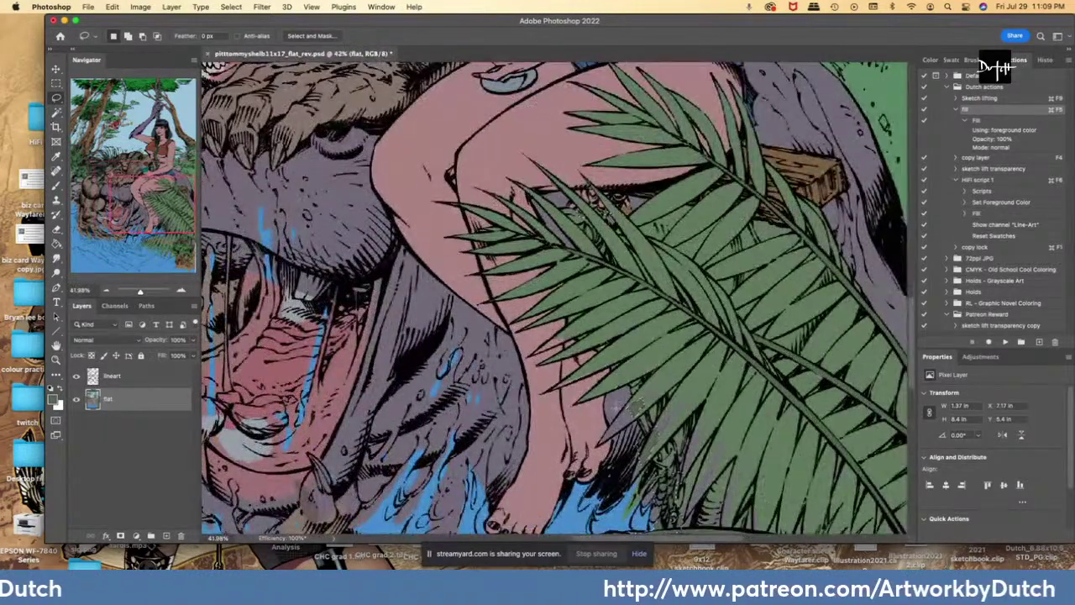
pyautogui.press('super+d')
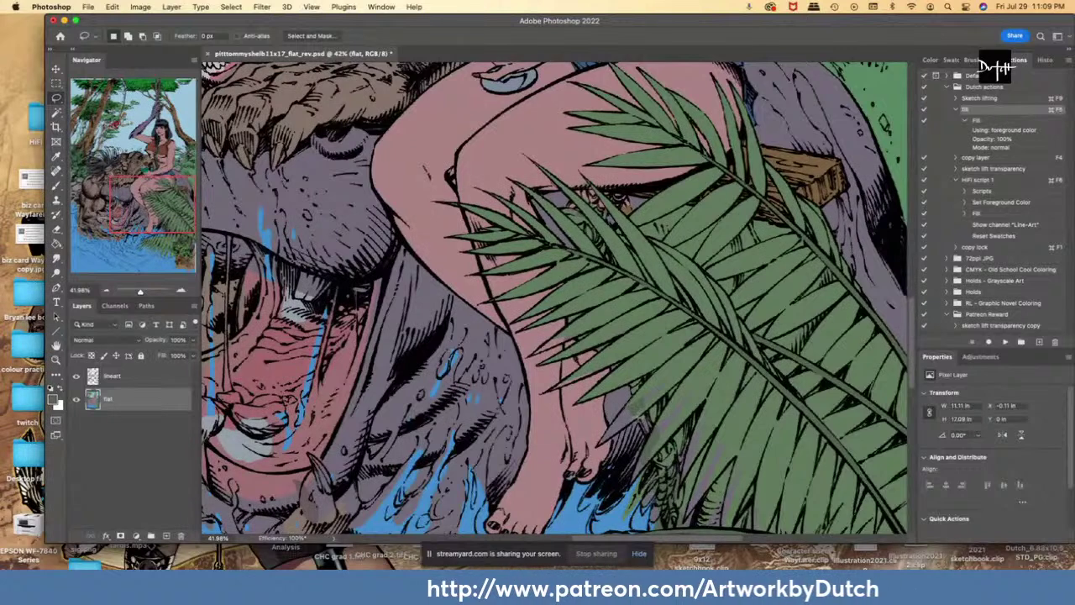
pyautogui.moveTo(645, 408)
pyautogui.mouseDown()
pyautogui.moveTo(655, 416)
pyautogui.moveTo(630, 391)
pyautogui.mouseUp()
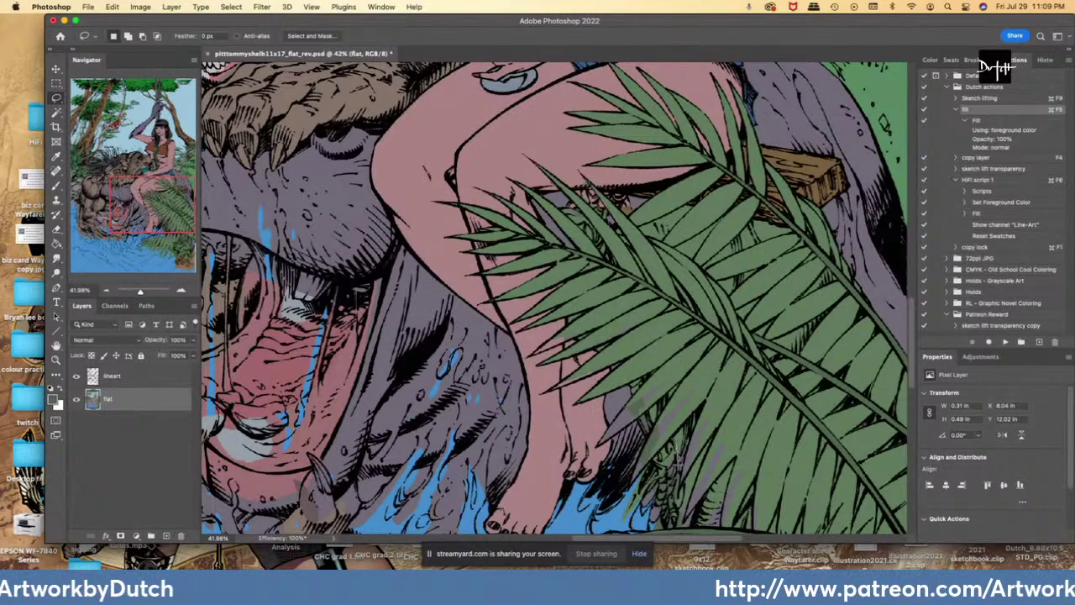
pyautogui.scroll(-3, 555, 299)
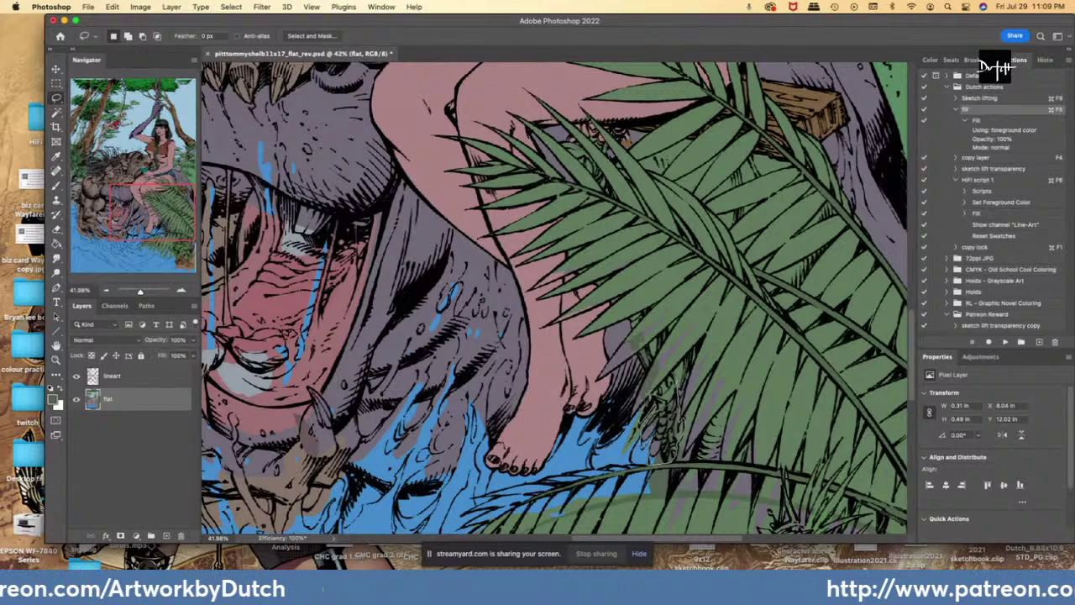
pyautogui.moveTo(651, 462)
pyautogui.mouseDown()
pyautogui.moveTo(642, 435)
pyautogui.moveTo(667, 374)
pyautogui.mouseUp()
pyautogui.press('super+F5')
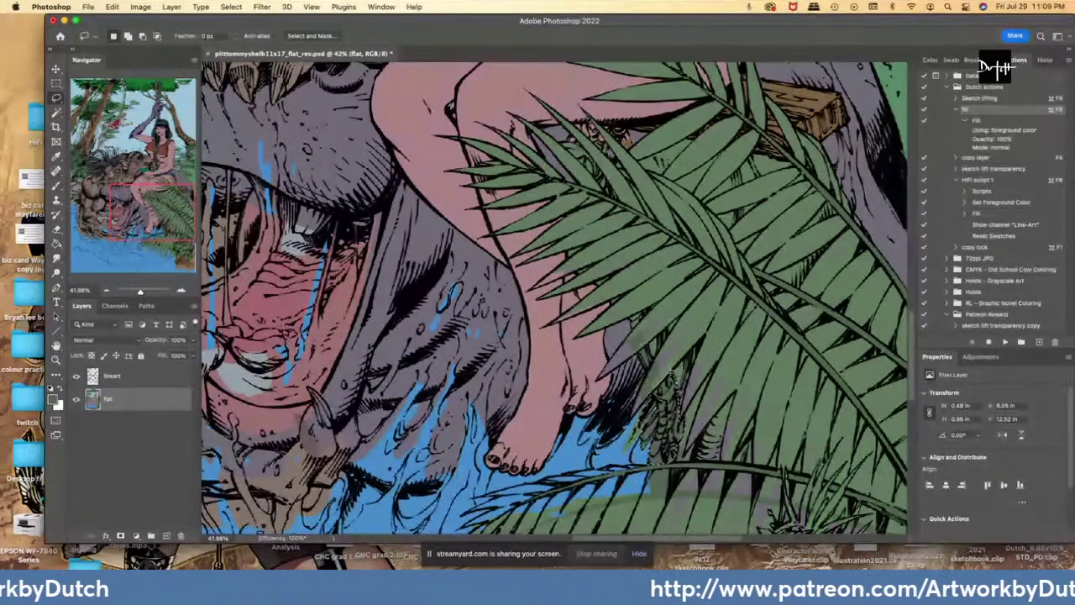
# - Sample the palm's green, outline the misfilled leaf areas over the leg and around the hanging vine, and fill them with that green
pyautogui.press('i')
pyautogui.click(659, 308)
pyautogui.press('l')
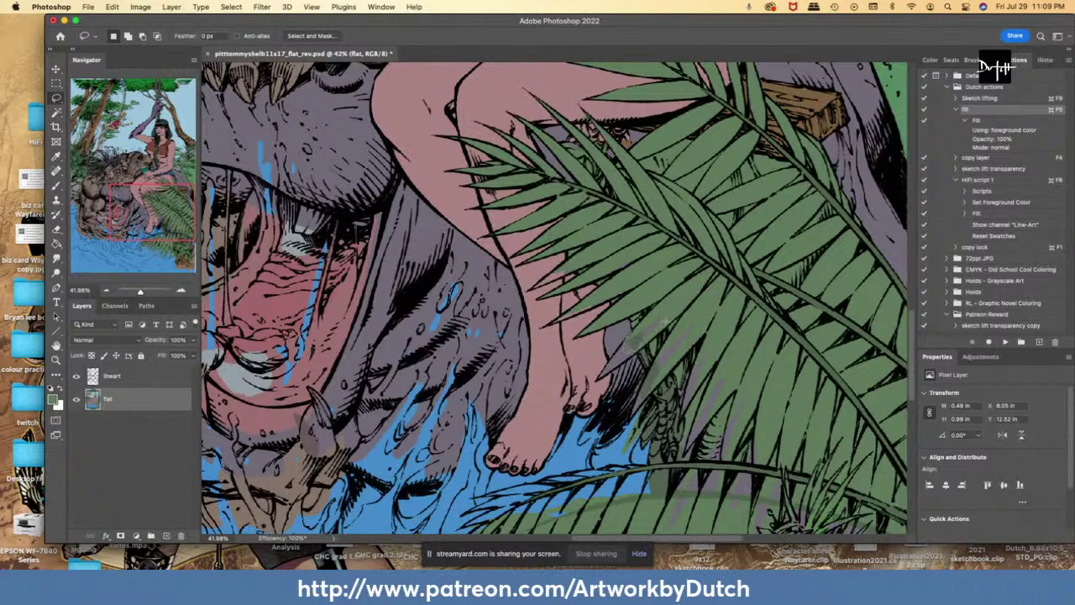
pyautogui.moveTo(666, 322); pyautogui.dragTo(650, 316)
pyautogui.moveTo(612, 270)
pyautogui.mouseDown()
pyautogui.moveTo(638, 286)
pyautogui.moveTo(611, 262)
pyautogui.mouseUp()
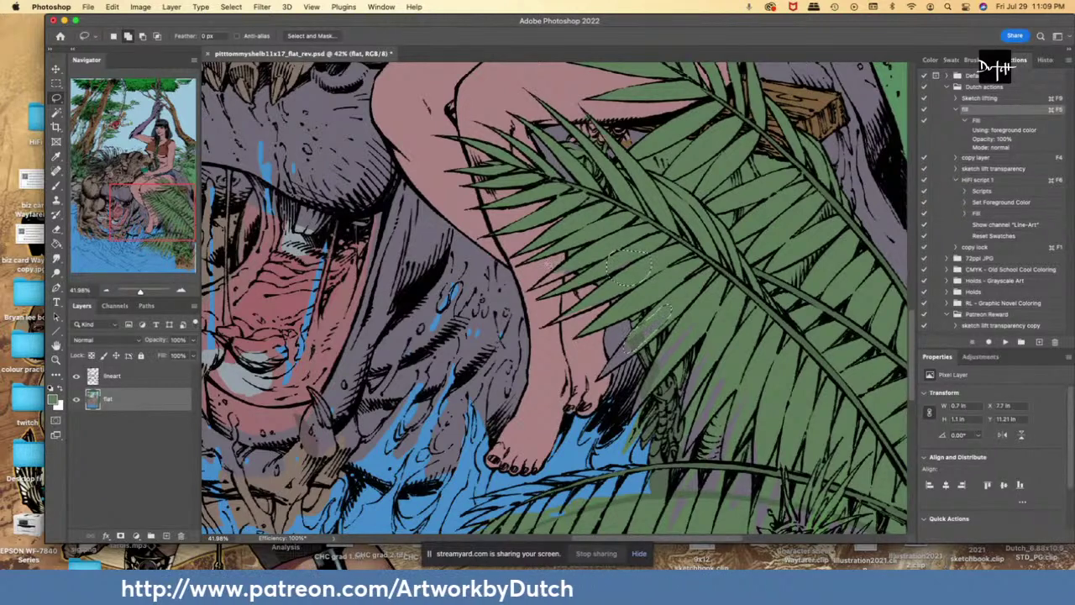
pyautogui.moveTo(544, 269)
pyautogui.mouseDown()
pyautogui.moveTo(522, 254)
pyautogui.moveTo(598, 247)
pyautogui.moveTo(549, 274)
pyautogui.mouseUp()
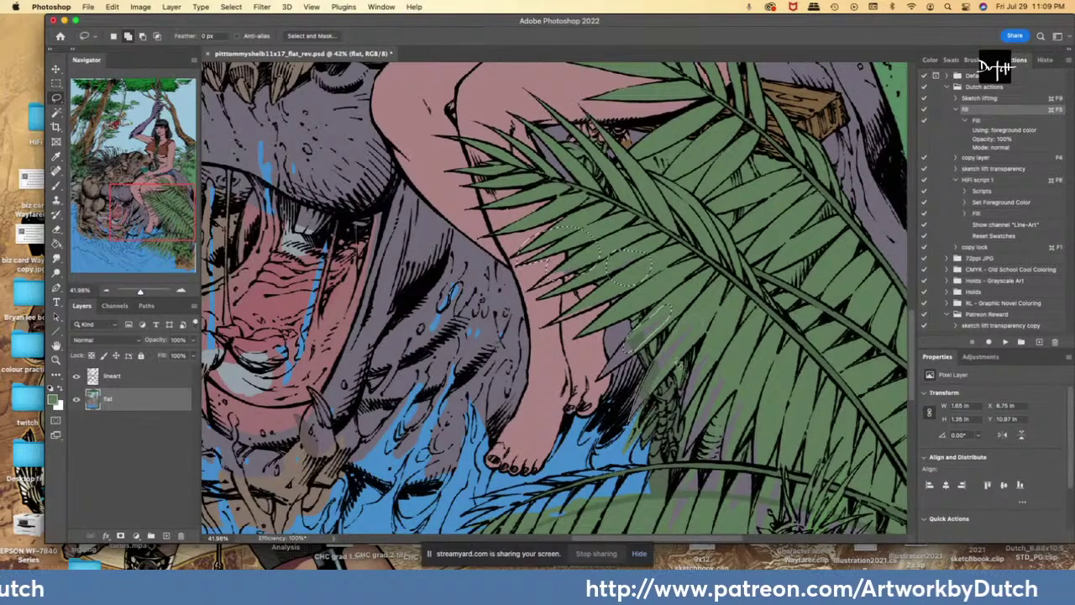
pyautogui.moveTo(707, 329); pyautogui.dragTo(711, 352)
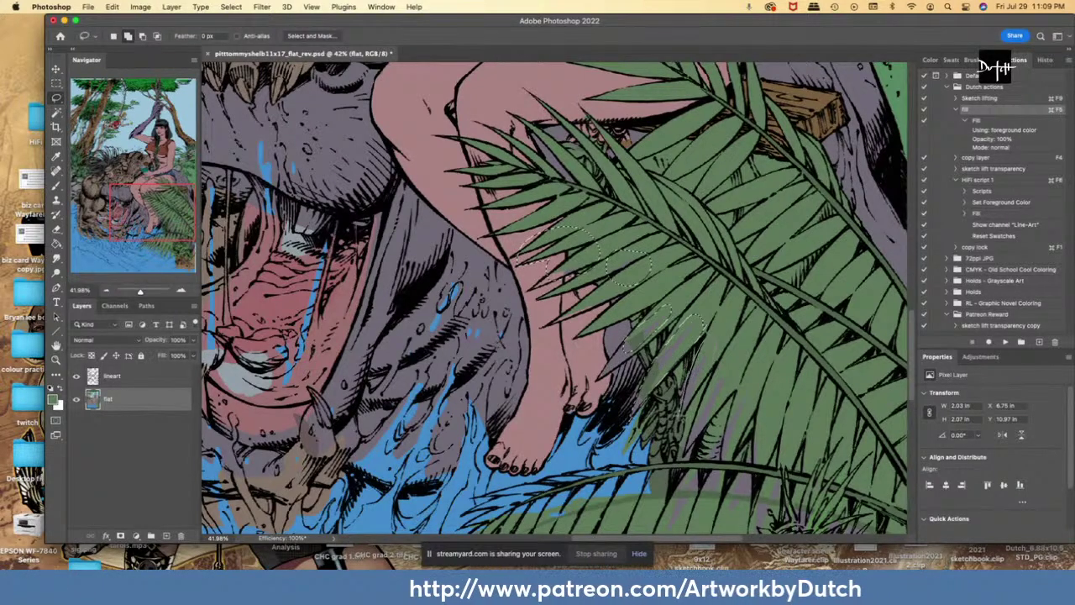
pyautogui.moveTo(680, 422)
pyautogui.mouseDown()
pyautogui.moveTo(712, 371)
pyautogui.moveTo(729, 389)
pyautogui.moveTo(730, 369)
pyautogui.moveTo(685, 452)
pyautogui.moveTo(727, 371)
pyautogui.mouseUp()
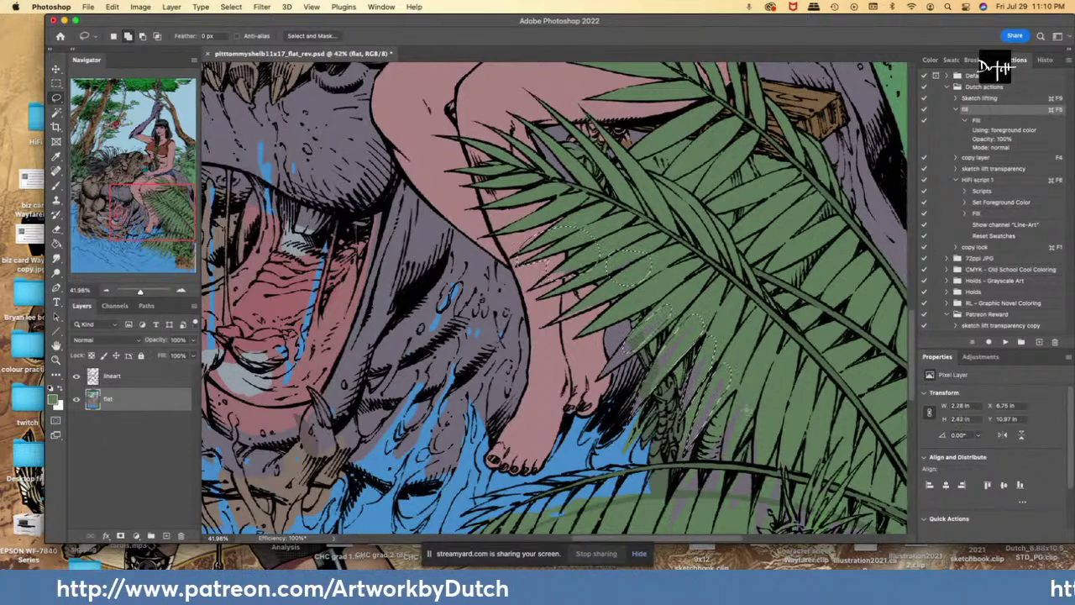
pyautogui.moveTo(723, 463)
pyautogui.mouseDown()
pyautogui.moveTo(766, 437)
pyautogui.moveTo(764, 418)
pyautogui.moveTo(767, 459)
pyautogui.mouseUp()
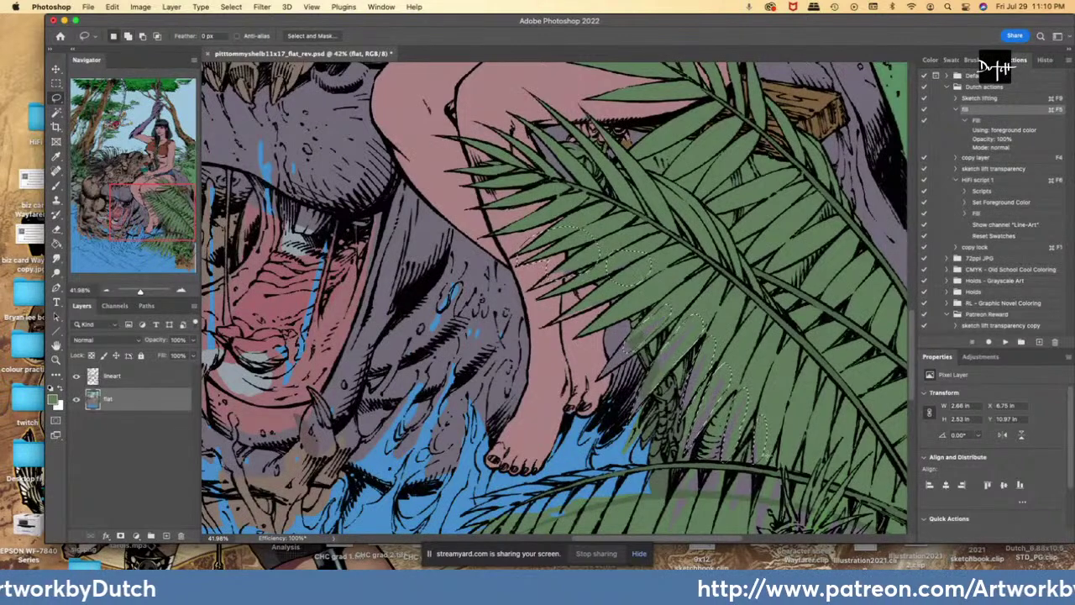
pyautogui.click(56, 245)
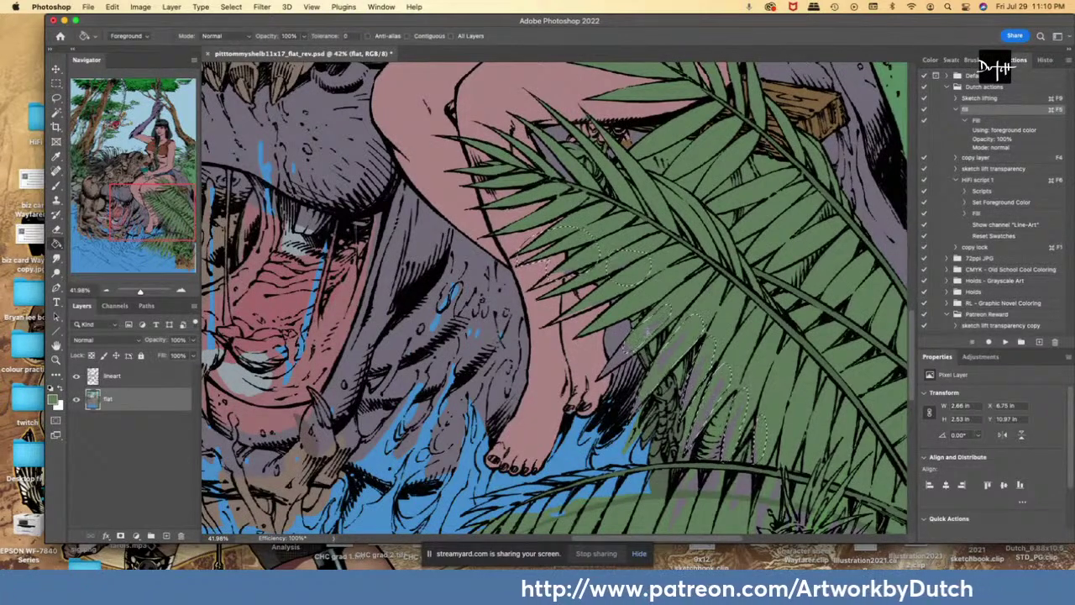
pyautogui.press('l')
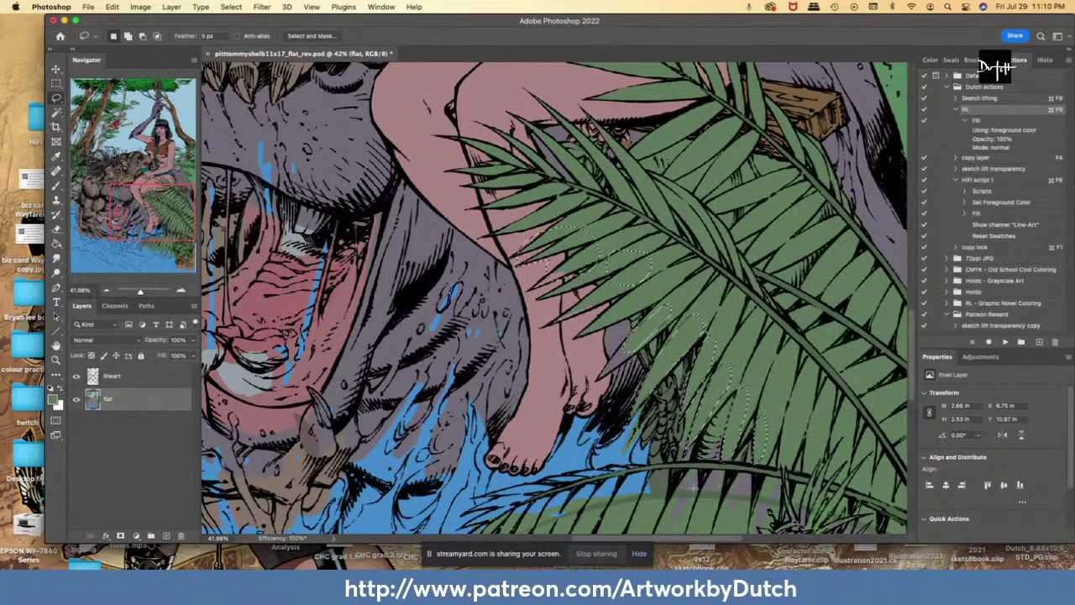
# - Sample the rock's purple-gray, deselect, and outline and fill the gaps between the palm leaves beside the hanging vine
pyautogui.press('i')
pyautogui.press('l')
pyautogui.hotkey('ctrl', 'd')
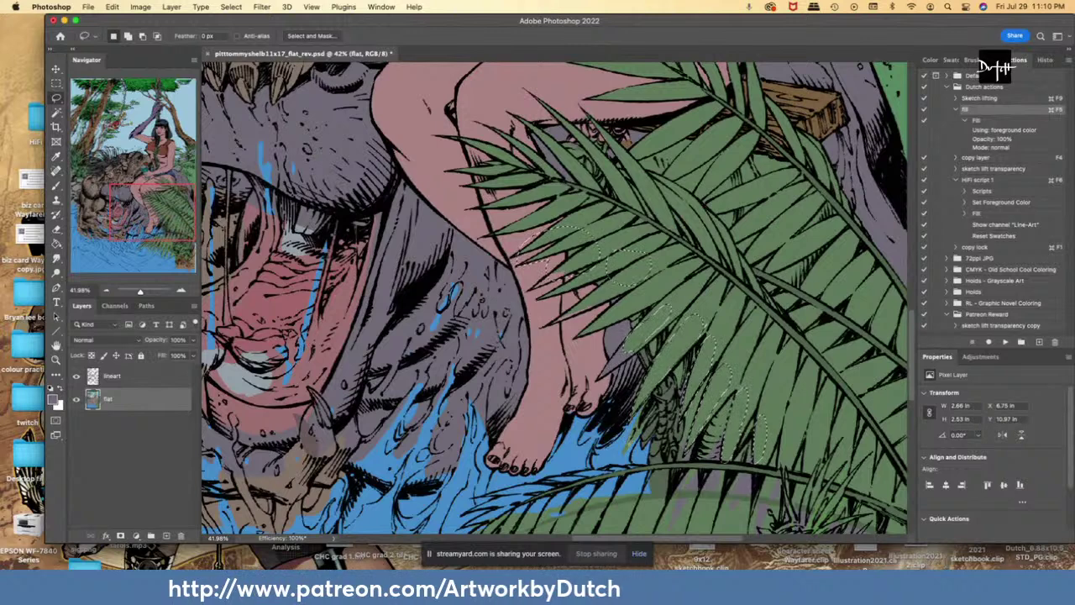
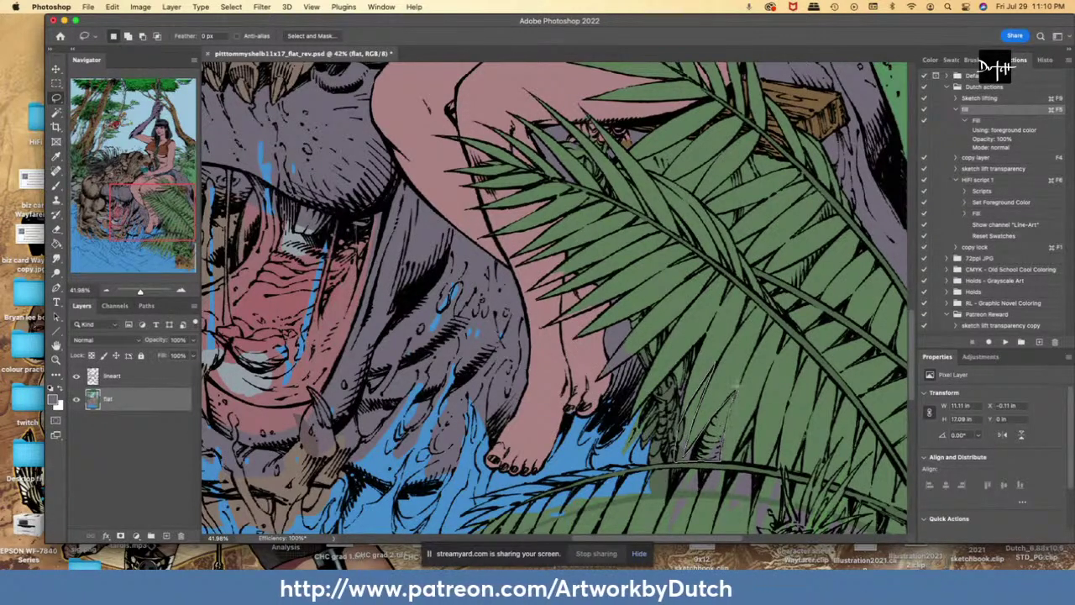
pyautogui.moveTo(736, 386); pyautogui.dragTo(739, 384)
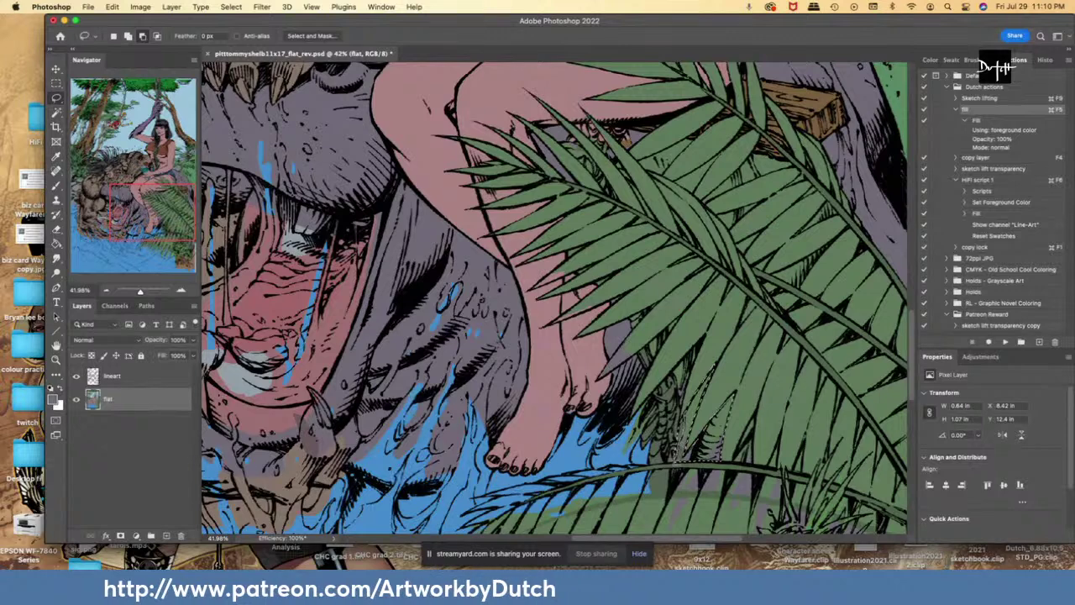
pyautogui.press('g')
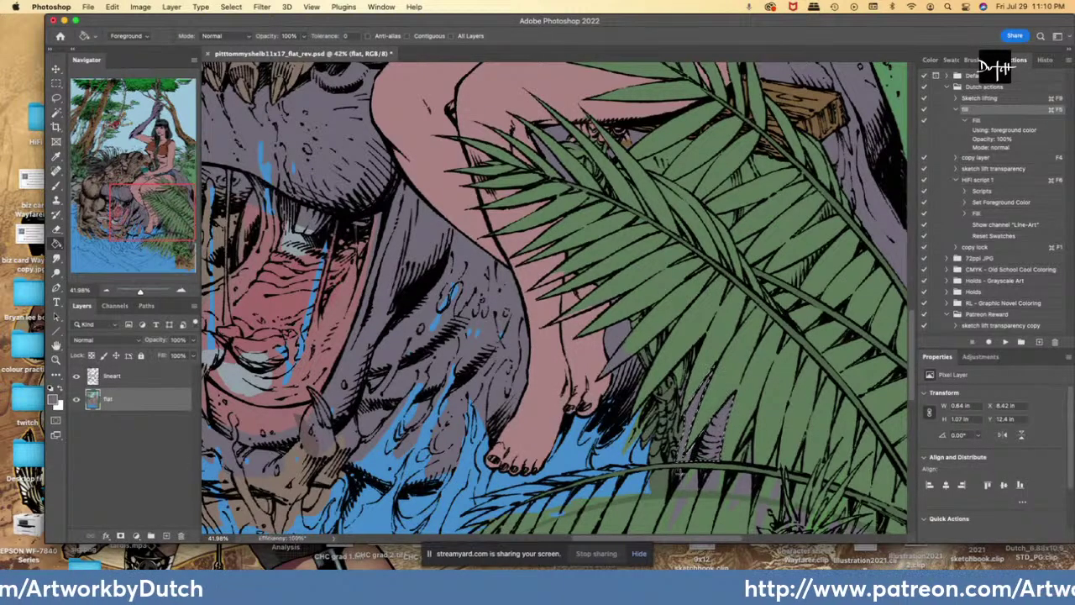
pyautogui.press('l')
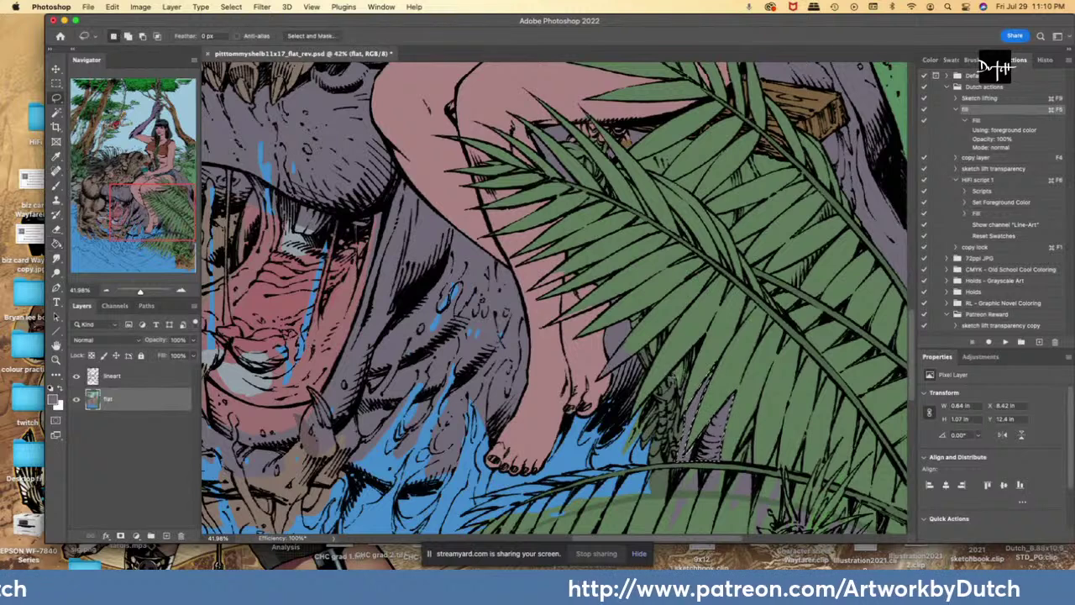
pyautogui.moveTo(704, 334)
pyautogui.mouseDown()
pyautogui.moveTo(675, 406)
pyautogui.moveTo(672, 381)
pyautogui.mouseUp()
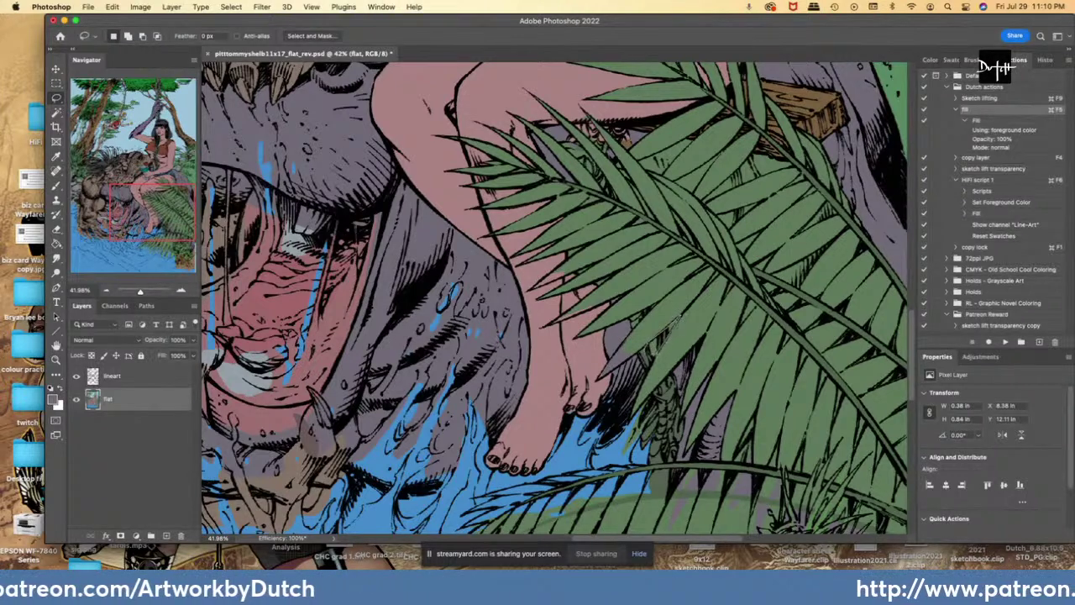
pyautogui.press('g')
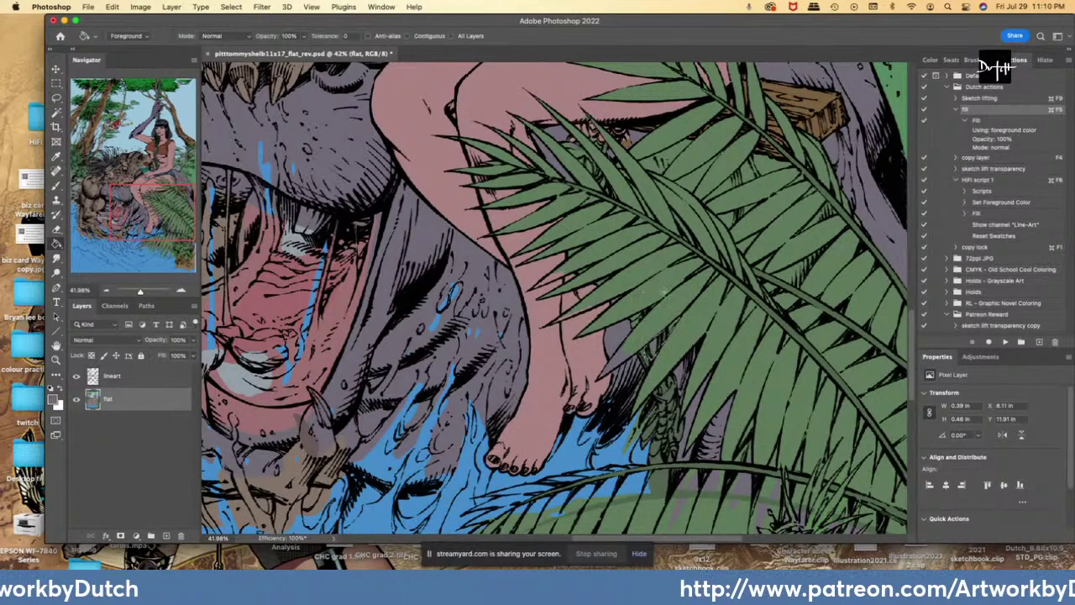
# - Outline the misfilled palm leaf tips crossing the woman's lower leg and fill them with the palm's green
pyautogui.press('l')
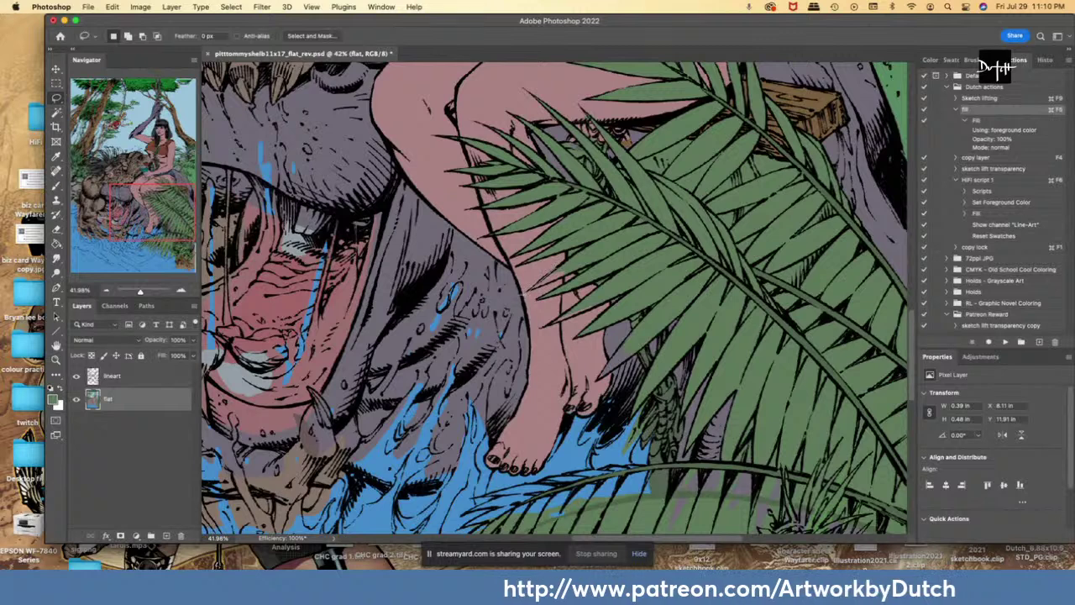
pyautogui.moveTo(571, 273); pyautogui.dragTo(558, 269)
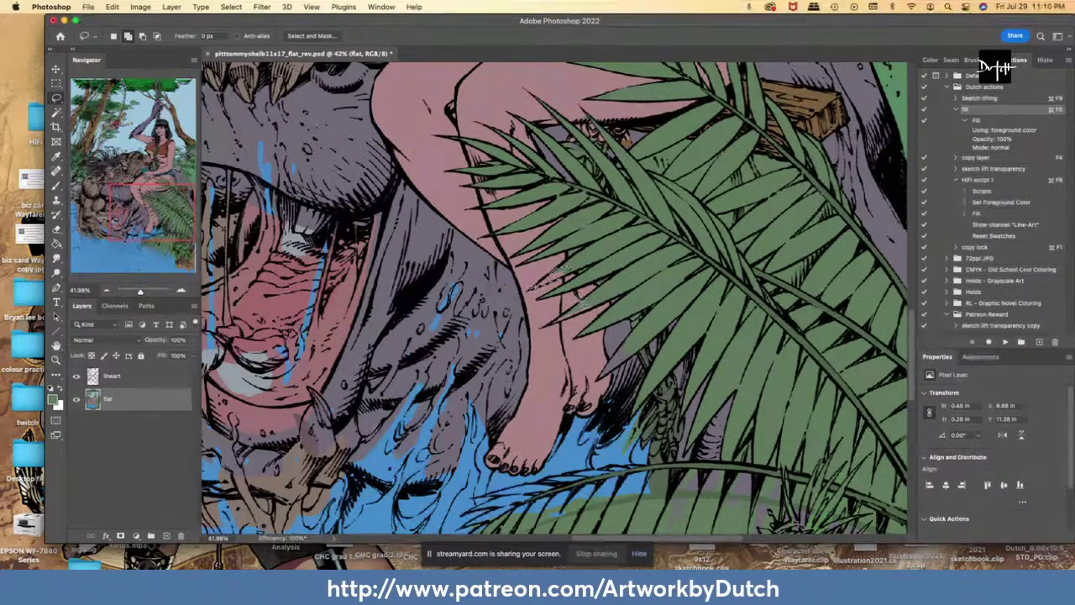
pyautogui.moveTo(574, 306)
pyautogui.mouseDown()
pyautogui.moveTo(540, 327)
pyautogui.moveTo(598, 311)
pyautogui.moveTo(615, 280)
pyautogui.mouseUp()
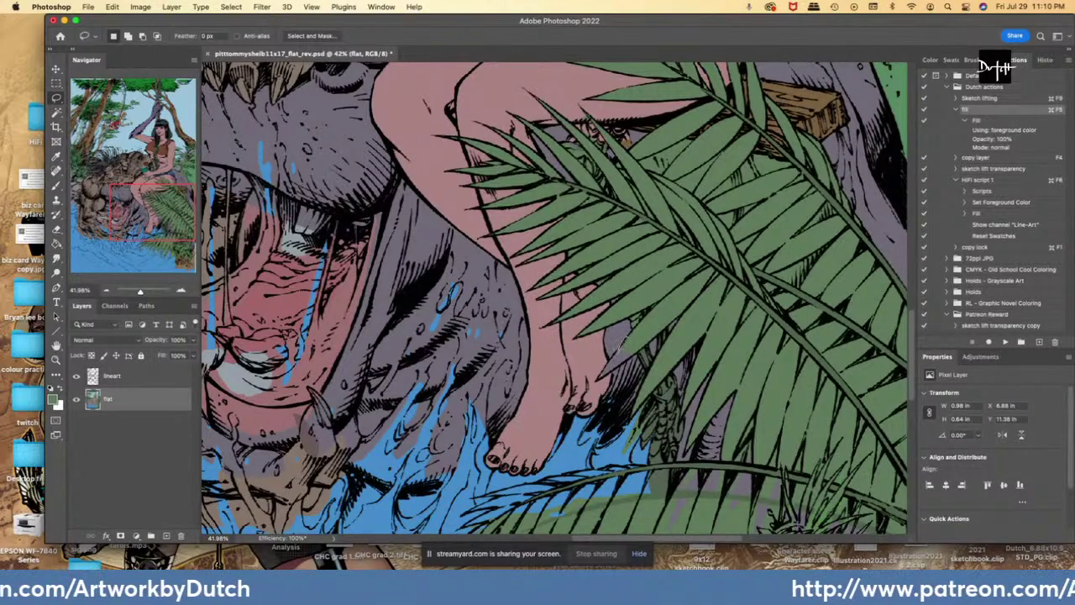
# - Outline the remaining misfilled palm leaf tips above the woman's toes and fill them with the palm's green
pyautogui.moveTo(620, 346); pyautogui.dragTo(628, 345)
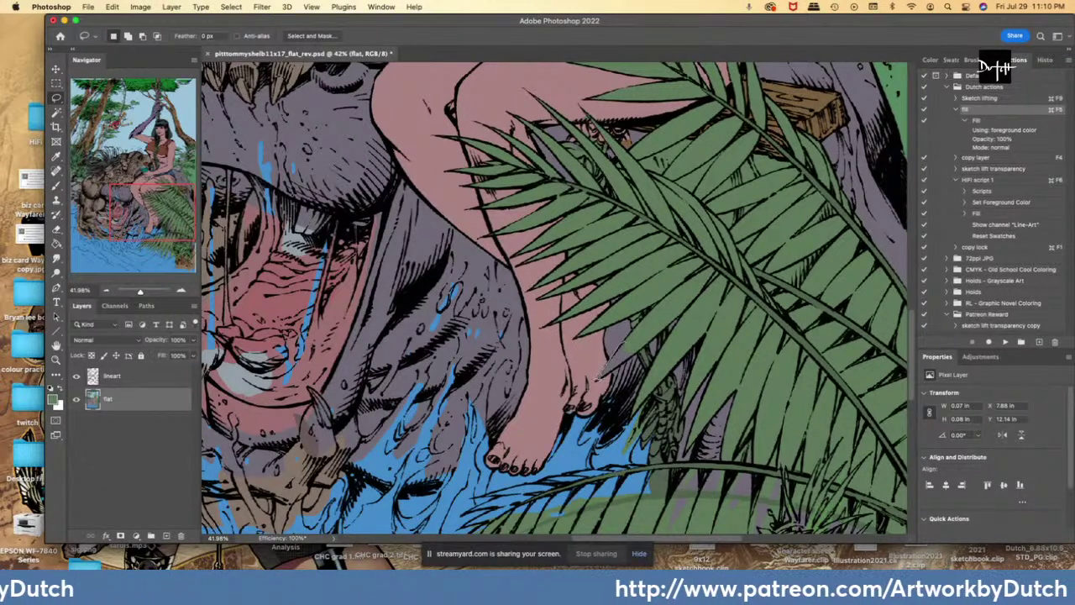
pyautogui.moveTo(598, 378)
pyautogui.mouseDown()
pyautogui.moveTo(635, 352)
pyautogui.moveTo(630, 342)
pyautogui.mouseUp()
pyautogui.press('super+F5')
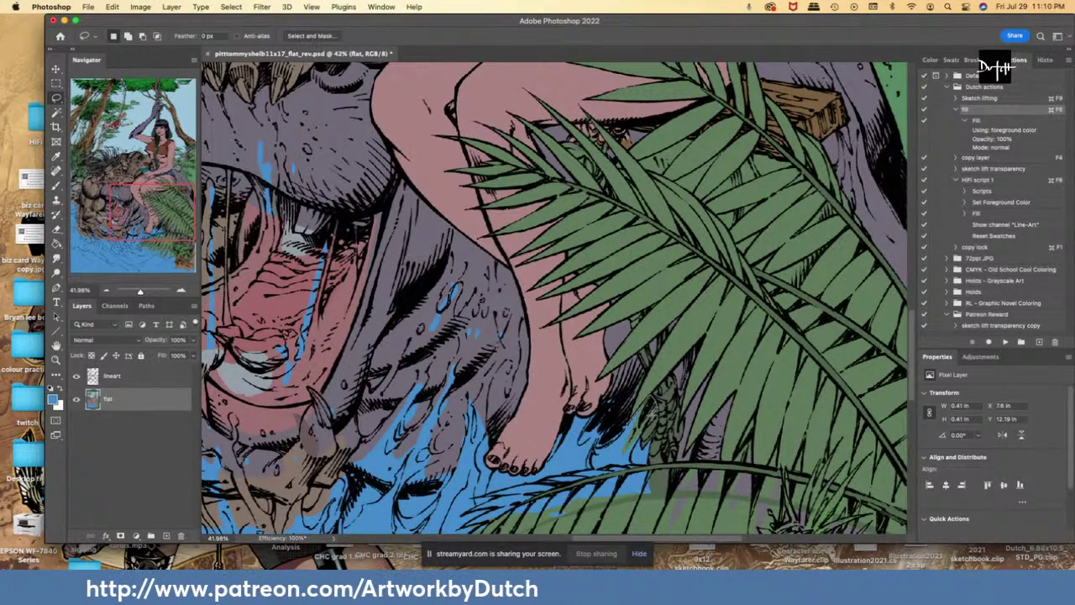
# - Outline the misfilled water area between the woman's foot and the hanging vine and fill it with the water's blue
pyautogui.moveTo(623, 457); pyautogui.dragTo(646, 398)
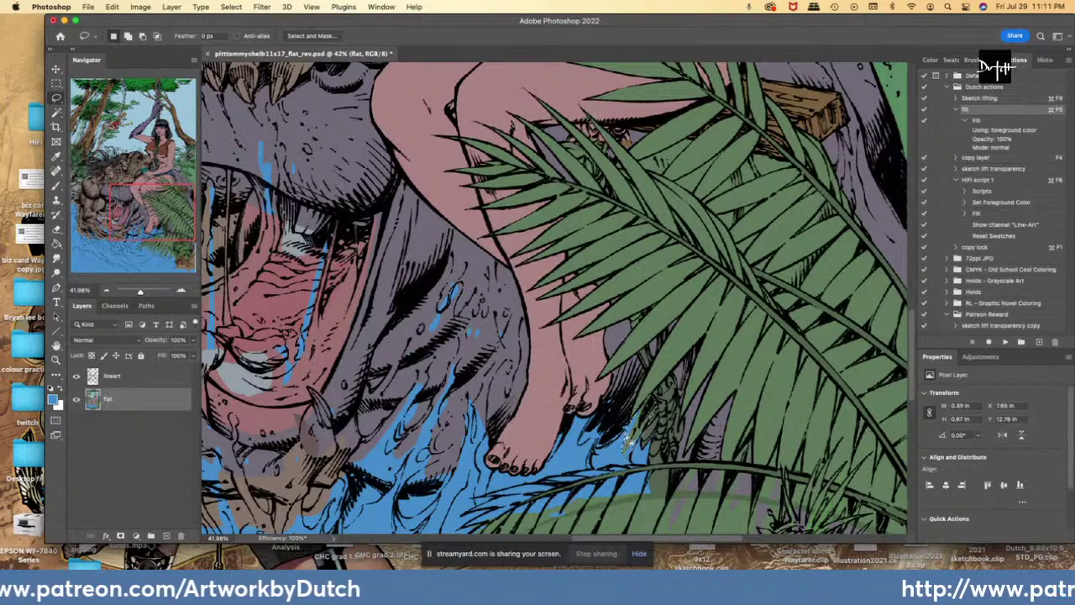
pyautogui.click(59, 242)
pyautogui.click(642, 409)
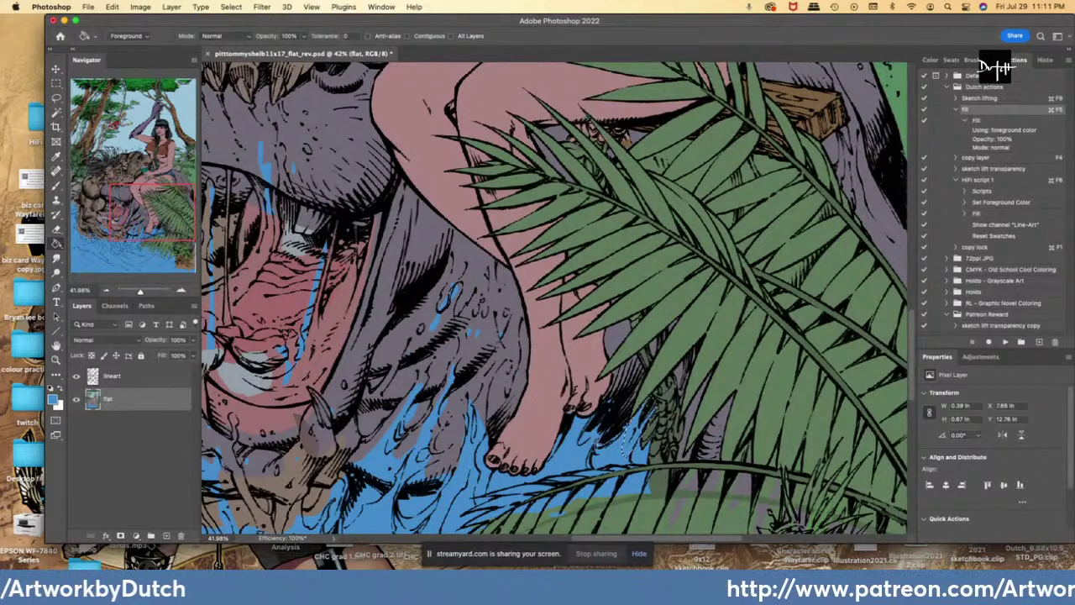
pyautogui.press('l')
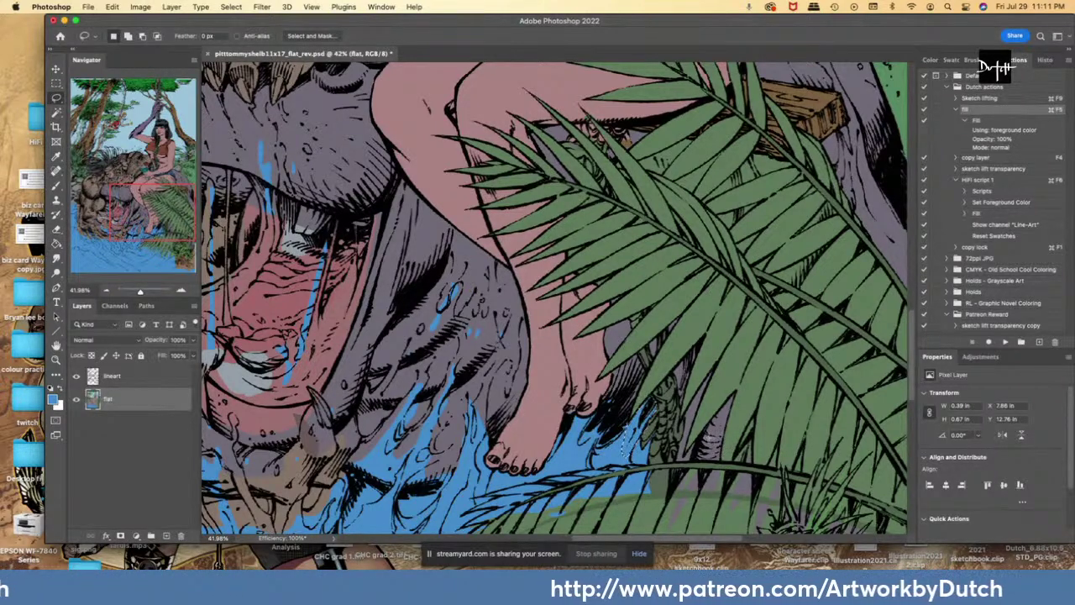
# - Sample the rock's purple-gray, then outline and fill the gaps between the palm leaf tips above the lower frond and grass tuft
pyautogui.press('i')
pyautogui.click(715, 432)
pyautogui.press('l')
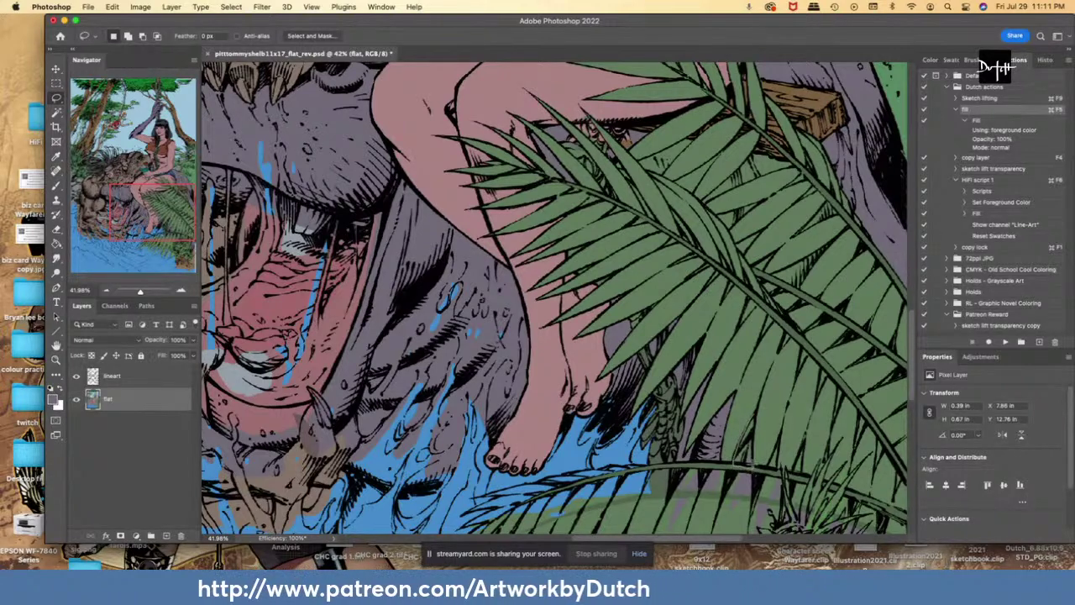
pyautogui.moveTo(759, 434)
pyautogui.mouseDown()
pyautogui.moveTo(741, 466)
pyautogui.moveTo(803, 441)
pyautogui.moveTo(792, 474)
pyautogui.mouseUp()
pyautogui.moveTo(805, 436); pyautogui.dragTo(804, 435)
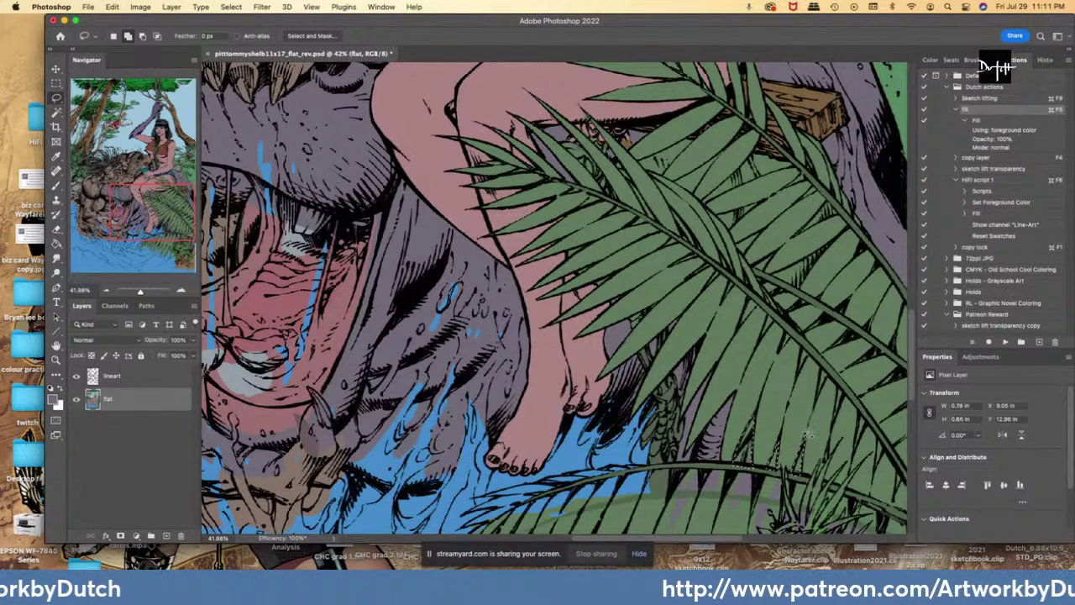
pyautogui.press('g')
pyautogui.press('l')
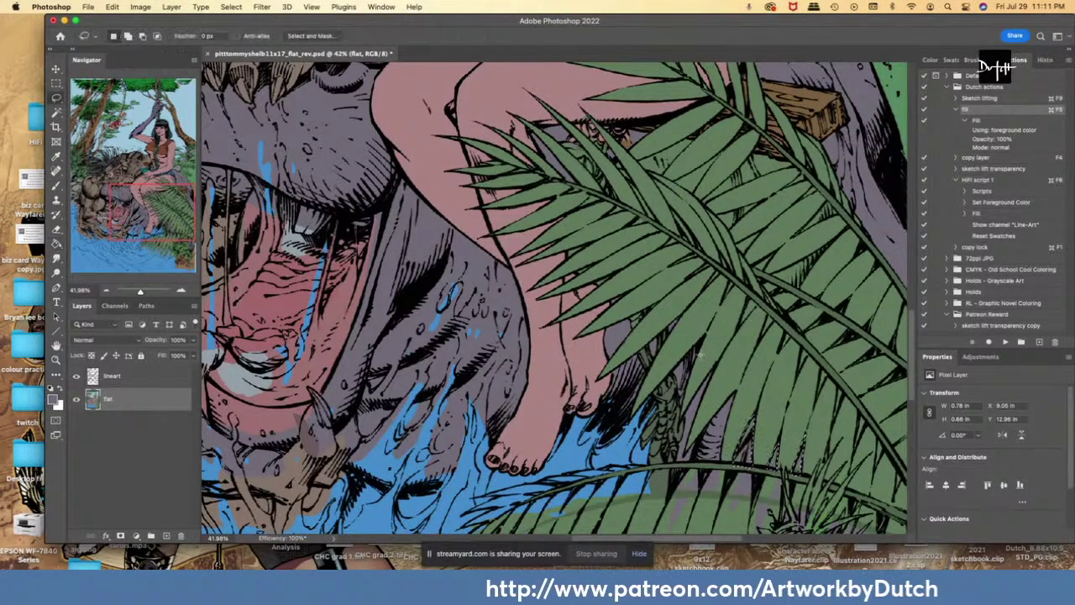
# - Sample the vine's gray-green, outline and fill the vine bits between the leaf tips beside the woman's lower leg, and deselect
pyautogui.press('i')
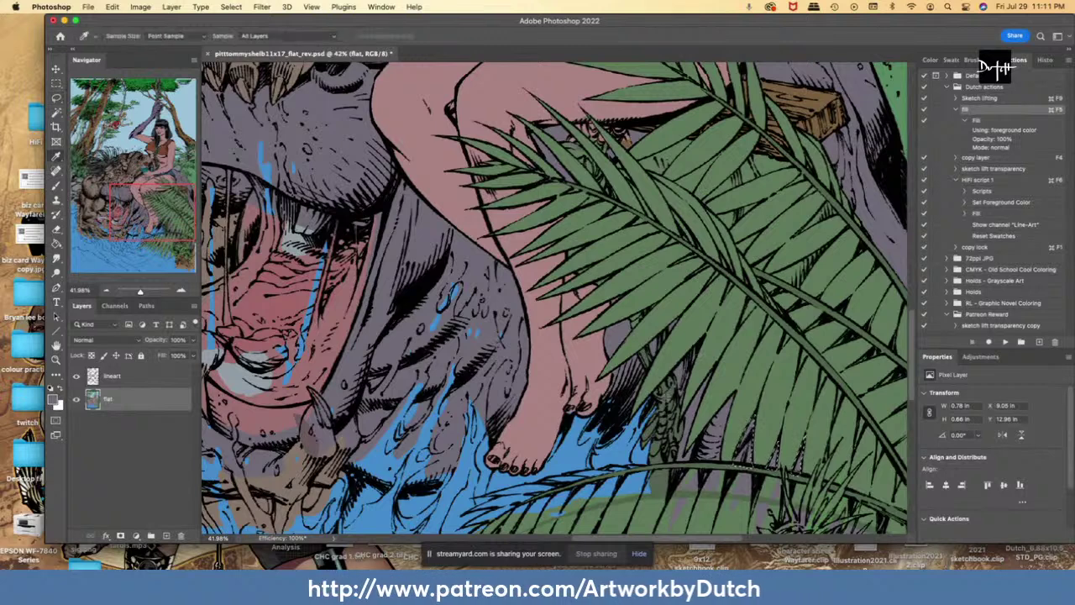
pyautogui.click(659, 404)
pyautogui.press('l')
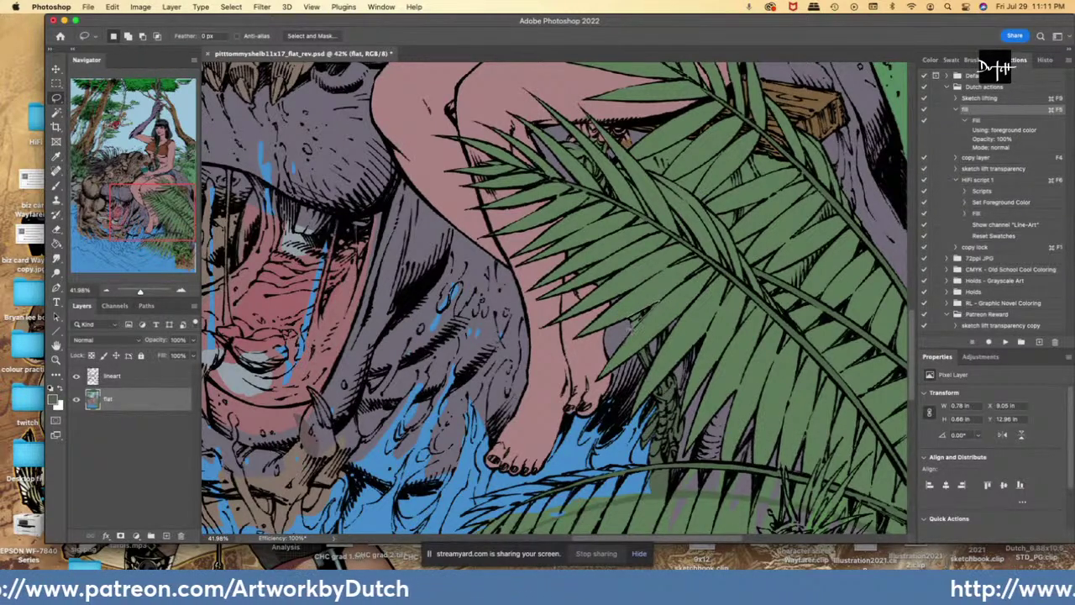
pyautogui.moveTo(630, 317); pyautogui.dragTo(634, 323)
pyautogui.press('g')
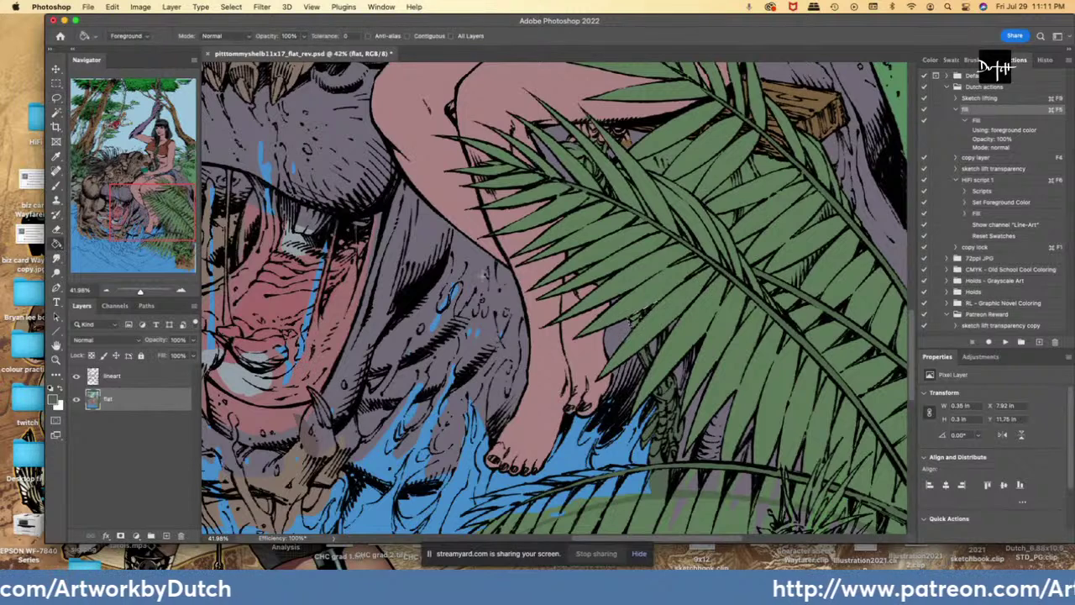
pyautogui.click(635, 317)
pyautogui.press('l')
pyautogui.hotkey('ctrl', 'd')
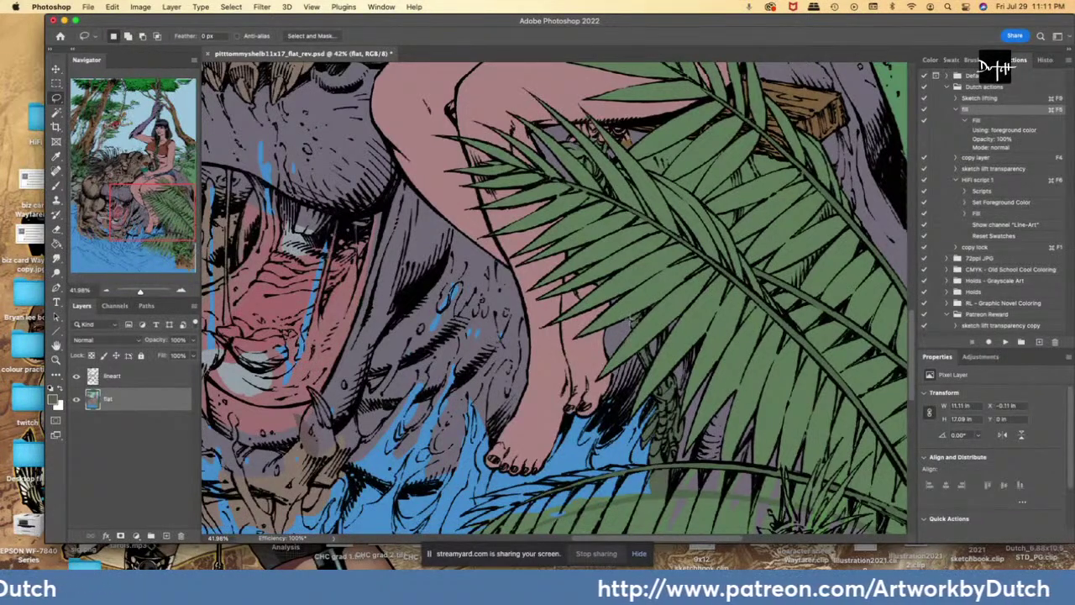
pyautogui.moveTo(630, 318); pyautogui.dragTo(635, 321)
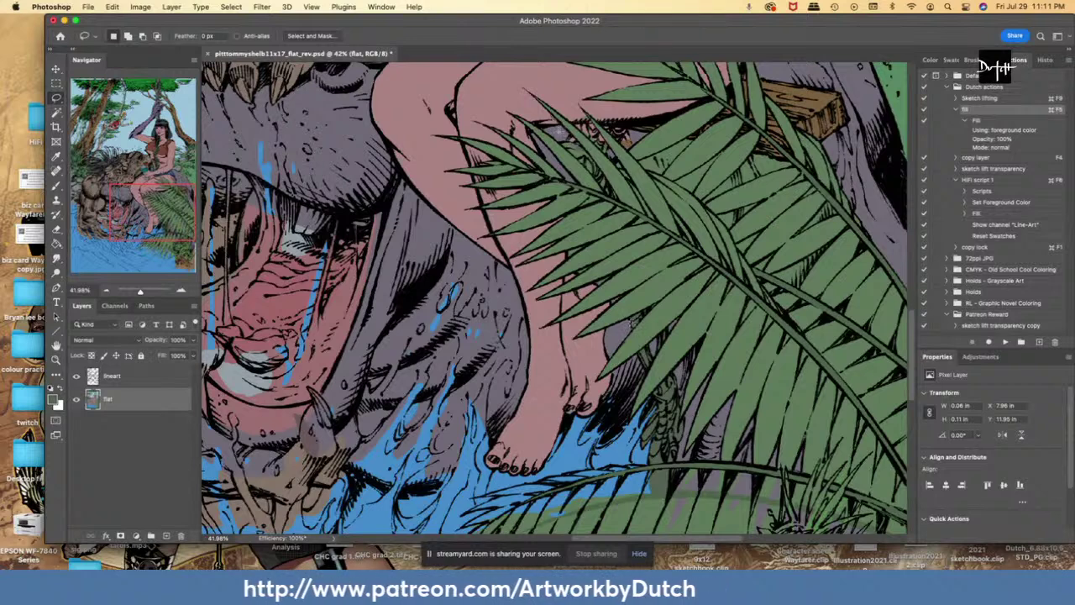
pyautogui.hotkey('ctrl', 'd')
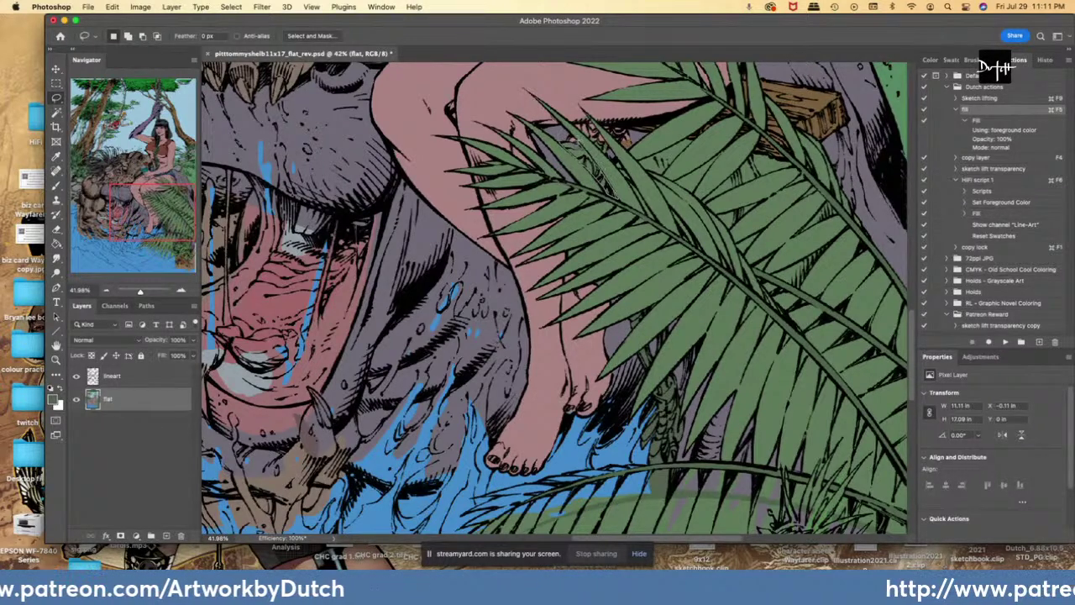
# - Outline the vine sections showing between the palm leaves under the woman's thigh, fill them with the vine's gray-green, and deselect
pyautogui.moveTo(616, 196); pyautogui.dragTo(564, 134)
pyautogui.click(57, 244)
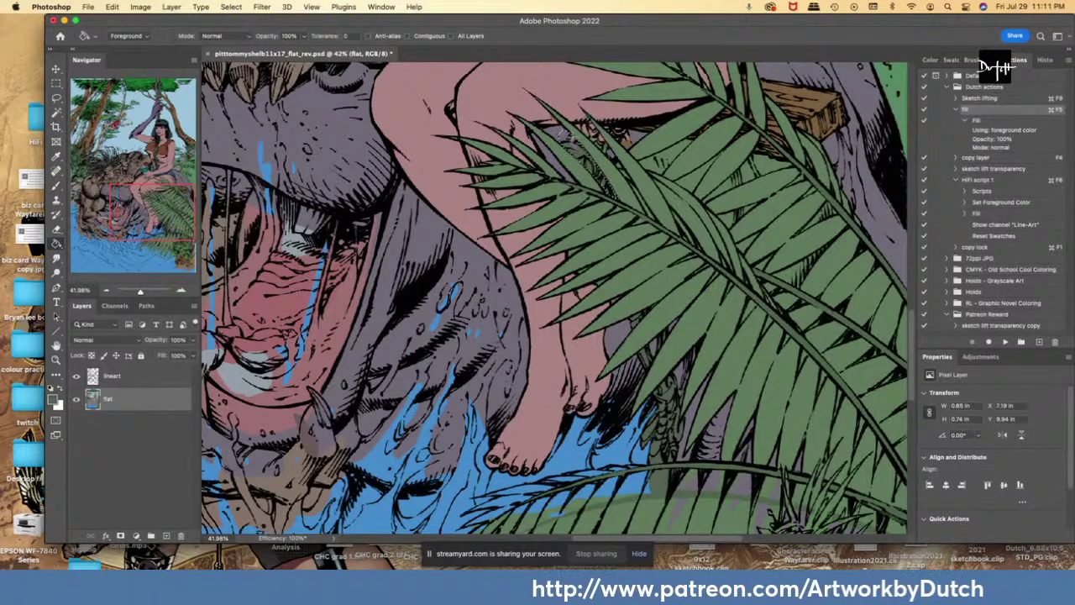
pyautogui.press('l')
pyautogui.moveTo(580, 143)
pyautogui.mouseDown()
pyautogui.moveTo(571, 151)
pyautogui.moveTo(564, 141)
pyautogui.mouseUp()
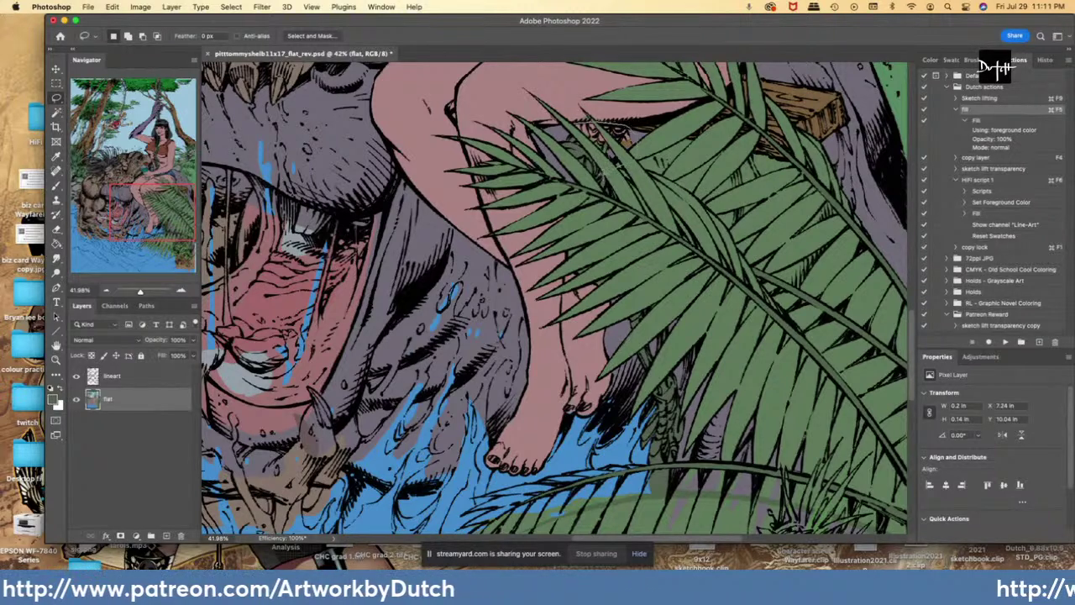
pyautogui.press('g')
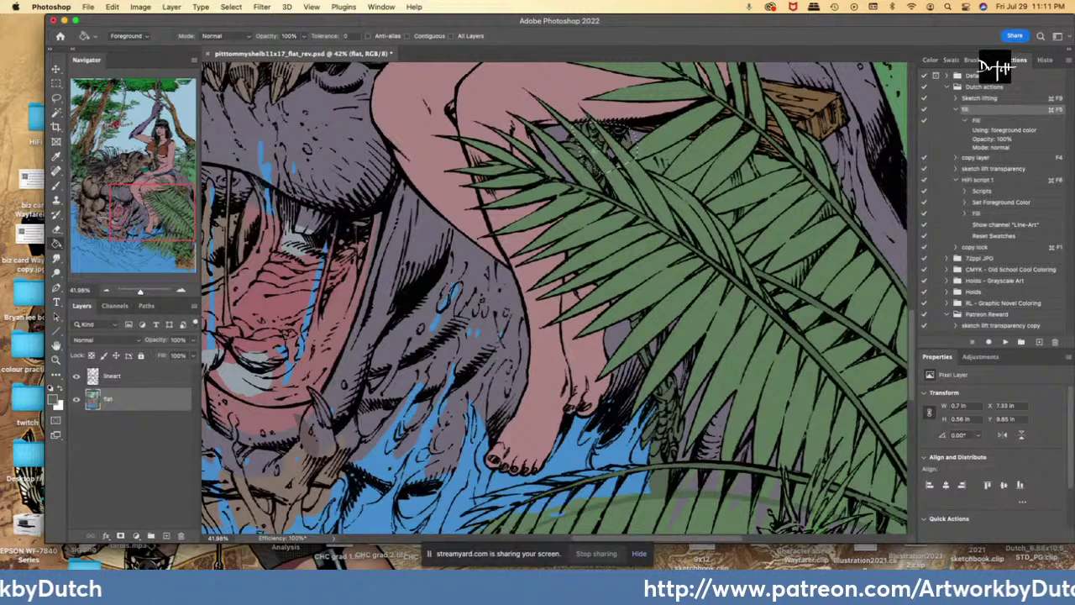
pyautogui.press('l')
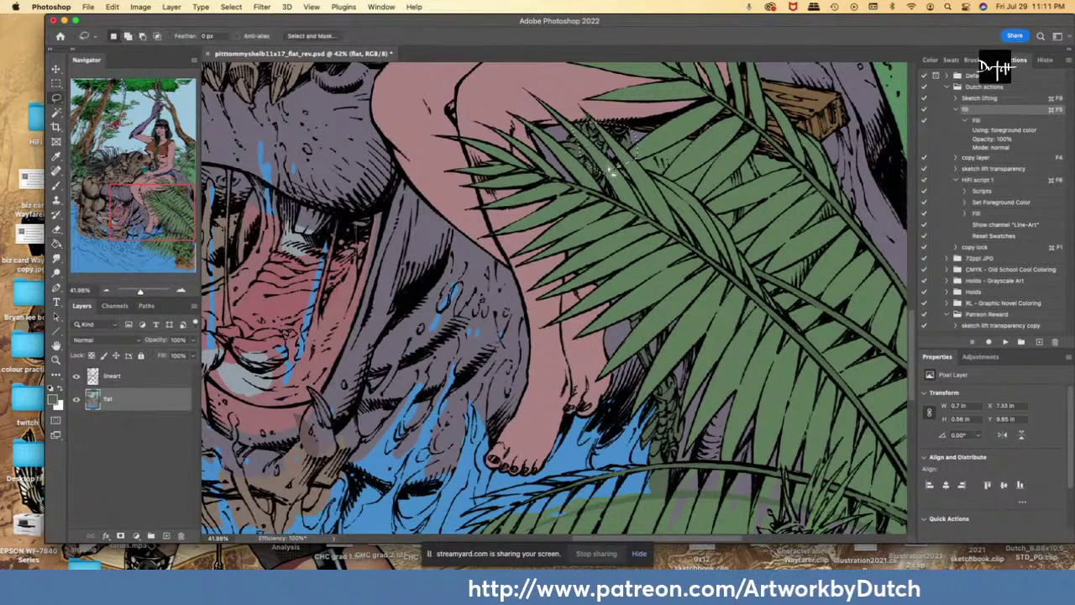
pyautogui.press('super+d')
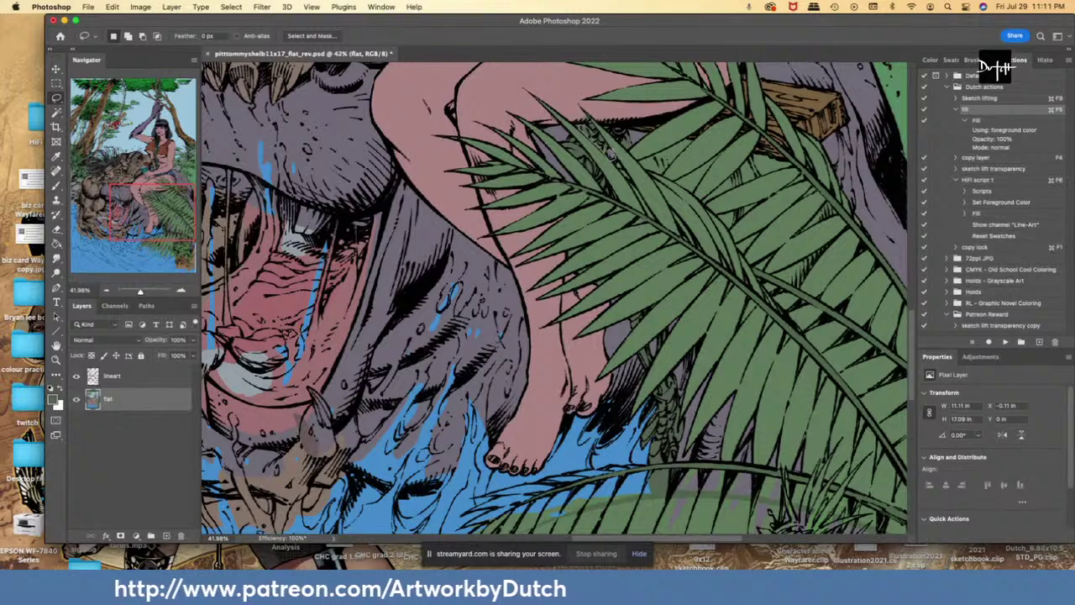
pyautogui.moveTo(588, 132)
pyautogui.mouseDown()
pyautogui.moveTo(608, 153)
pyautogui.moveTo(602, 139)
pyautogui.moveTo(628, 152)
pyautogui.moveTo(628, 142)
pyautogui.mouseUp()
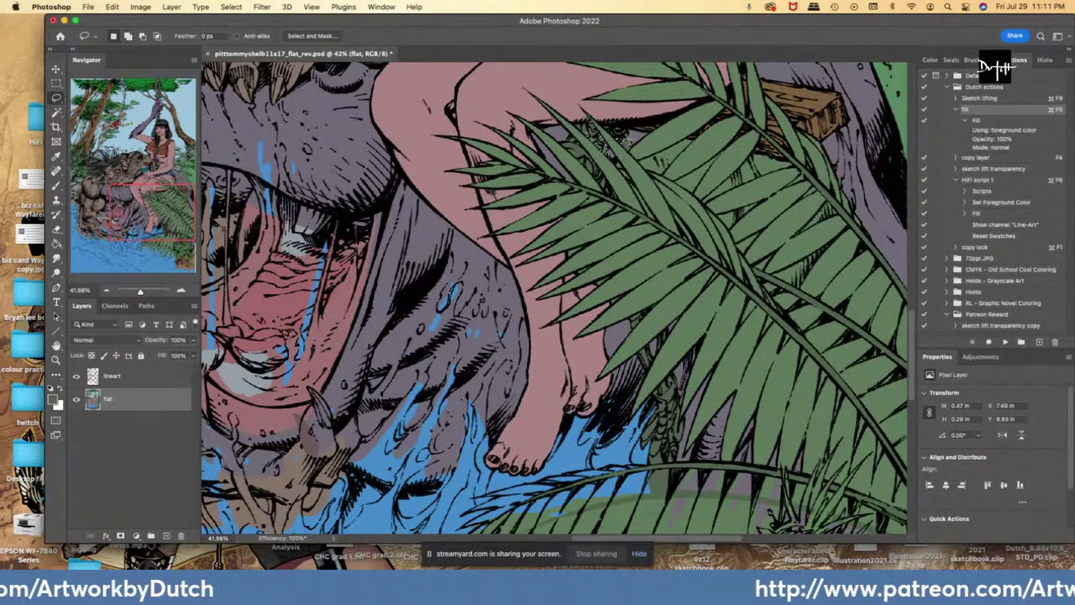
pyautogui.press('super+F5')
pyautogui.press('super+d')
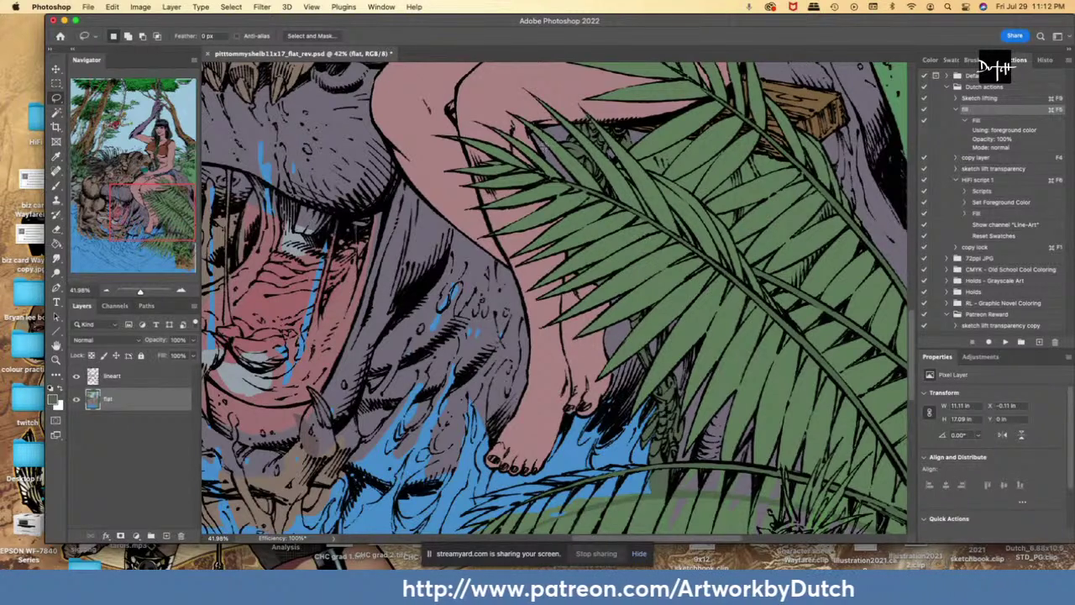
# - Outline the rock gaps between the leaves of the rear palm fronds, fill them all with the rock's purple-gray, and deselect
pyautogui.moveTo(692, 138)
pyautogui.mouseDown()
pyautogui.moveTo(633, 161)
pyautogui.moveTo(662, 178)
pyautogui.moveTo(692, 137)
pyautogui.mouseUp()
pyautogui.moveTo(689, 175)
pyautogui.mouseDown()
pyautogui.moveTo(668, 186)
pyautogui.moveTo(722, 157)
pyautogui.mouseUp()
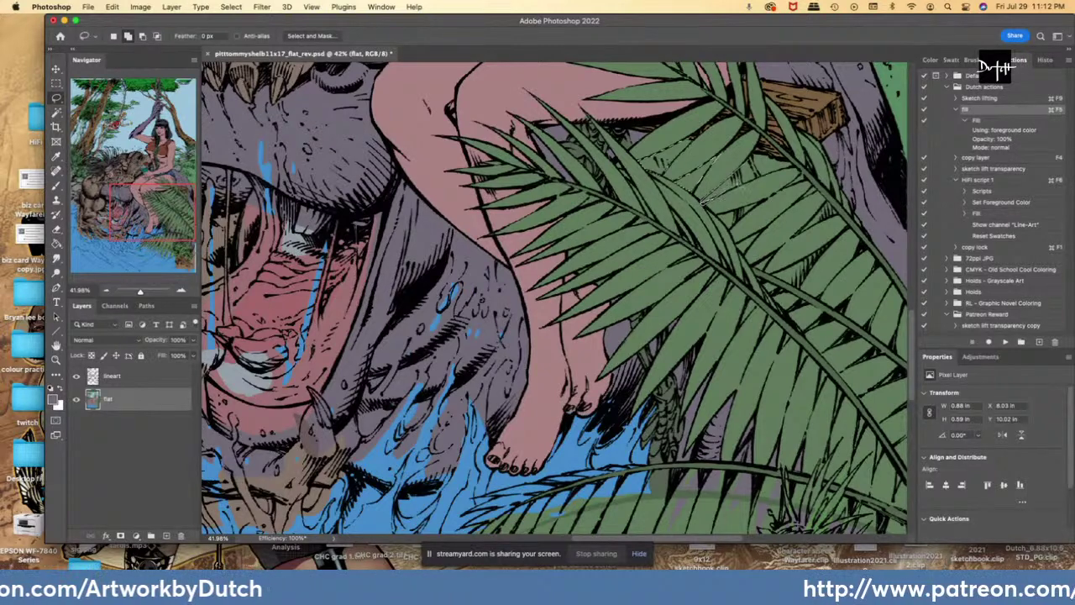
pyautogui.moveTo(747, 155); pyautogui.dragTo(640, 161)
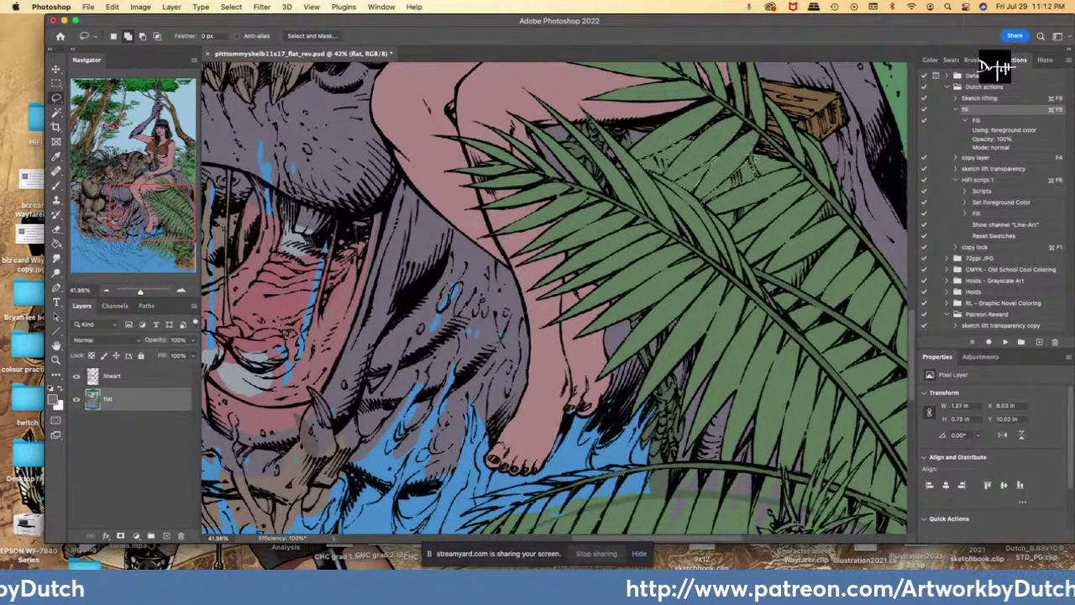
pyautogui.moveTo(796, 170)
pyautogui.mouseDown()
pyautogui.moveTo(762, 150)
pyautogui.moveTo(714, 220)
pyautogui.moveTo(730, 235)
pyautogui.moveTo(807, 160)
pyautogui.moveTo(803, 197)
pyautogui.moveTo(815, 192)
pyautogui.moveTo(825, 205)
pyautogui.moveTo(796, 237)
pyautogui.moveTo(830, 195)
pyautogui.moveTo(755, 270)
pyautogui.moveTo(813, 227)
pyautogui.mouseUp()
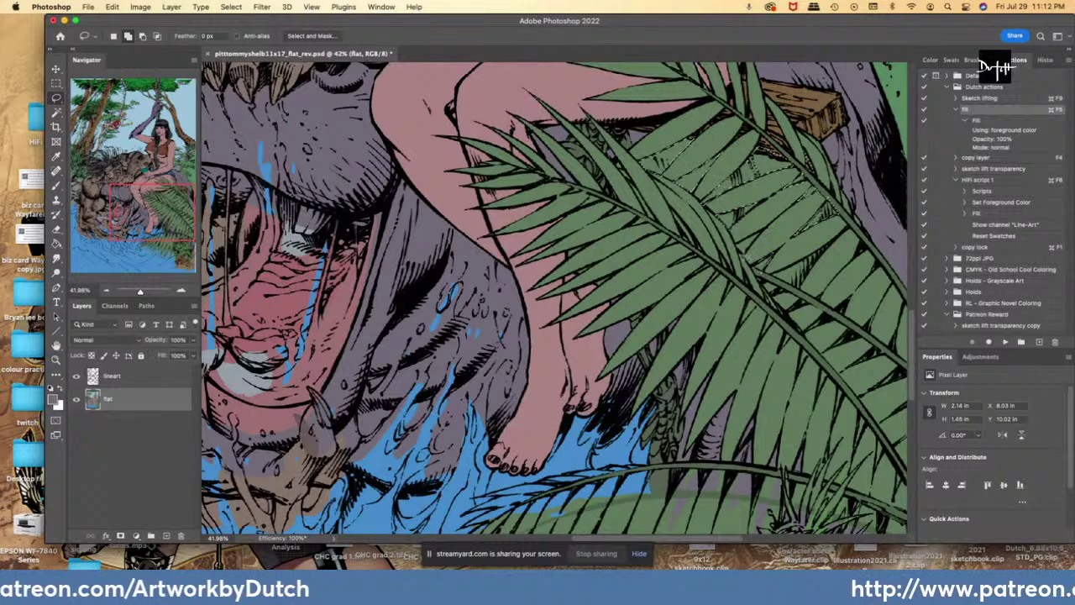
pyautogui.moveTo(735, 247)
pyautogui.mouseDown()
pyautogui.moveTo(831, 243)
pyautogui.moveTo(798, 291)
pyautogui.moveTo(758, 272)
pyautogui.moveTo(769, 301)
pyautogui.moveTo(779, 289)
pyautogui.moveTo(761, 278)
pyautogui.moveTo(805, 316)
pyautogui.moveTo(766, 290)
pyautogui.moveTo(784, 314)
pyautogui.moveTo(804, 303)
pyautogui.moveTo(822, 316)
pyautogui.moveTo(814, 296)
pyautogui.moveTo(863, 242)
pyautogui.moveTo(865, 283)
pyautogui.moveTo(879, 261)
pyautogui.moveTo(839, 317)
pyautogui.moveTo(851, 293)
pyautogui.moveTo(800, 331)
pyautogui.moveTo(834, 313)
pyautogui.moveTo(849, 331)
pyautogui.moveTo(836, 352)
pyautogui.moveTo(880, 344)
pyautogui.moveTo(897, 374)
pyautogui.moveTo(870, 395)
pyautogui.moveTo(714, 393)
pyautogui.moveTo(753, 334)
pyautogui.moveTo(722, 329)
pyautogui.mouseUp()
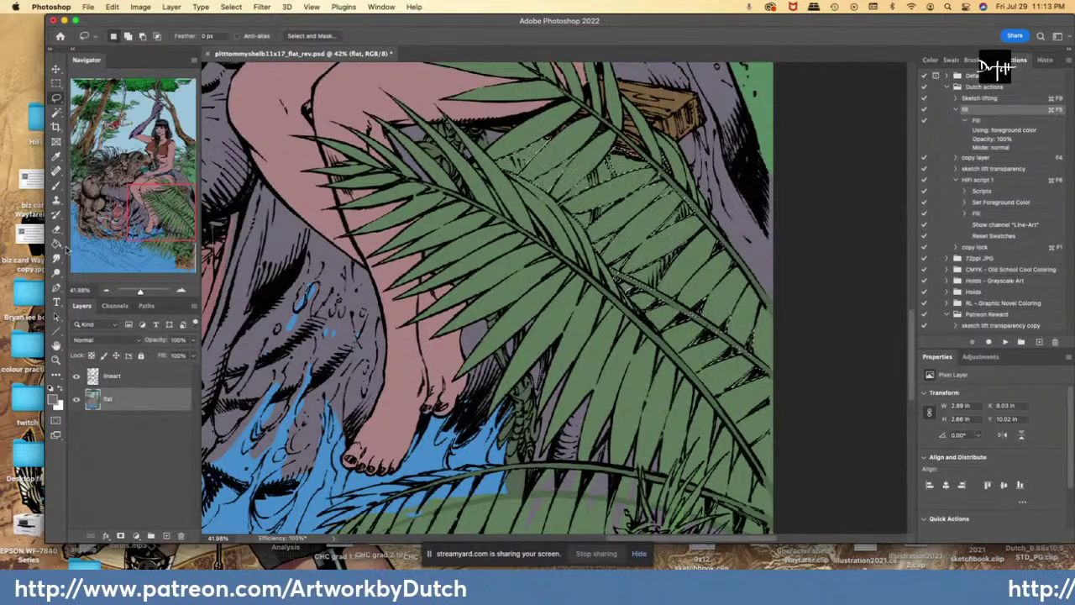
pyautogui.press('g')
pyautogui.click(547, 180)
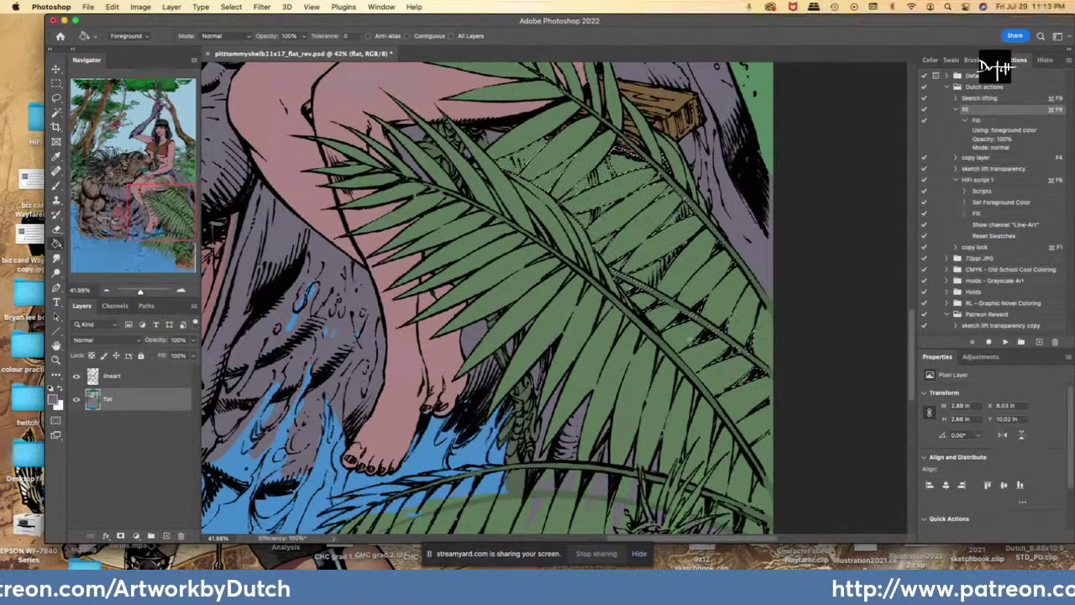
pyautogui.press('l')
pyautogui.hotkey('ctrl', 'd')
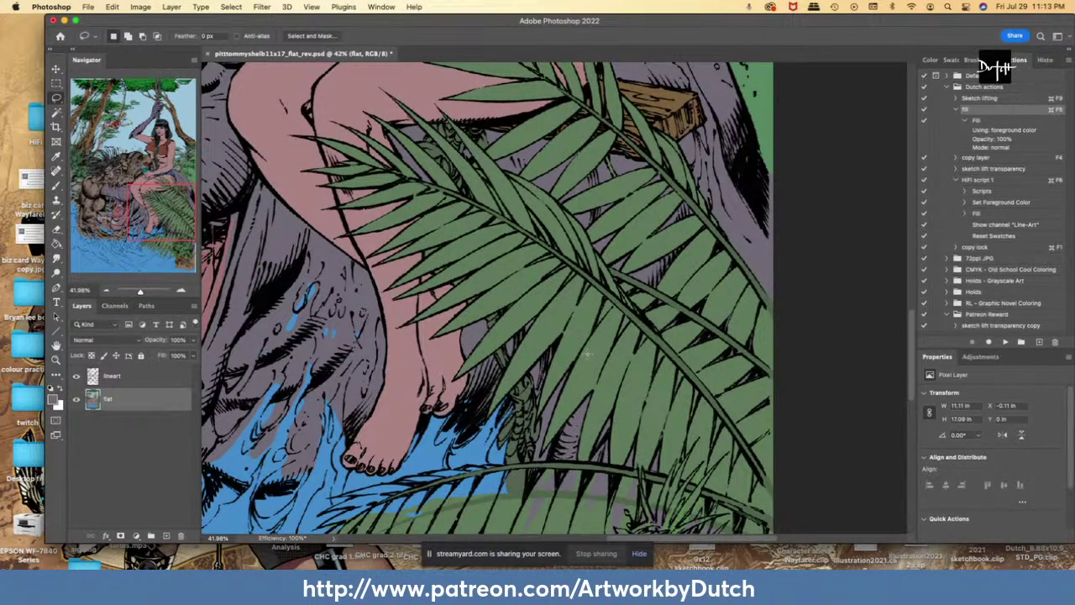
# - Outline the small misfilled patch where the two palm stems meet, fill it with the palm's green, and sample the rock's purple-gray
pyautogui.scroll(2, 601, 329)
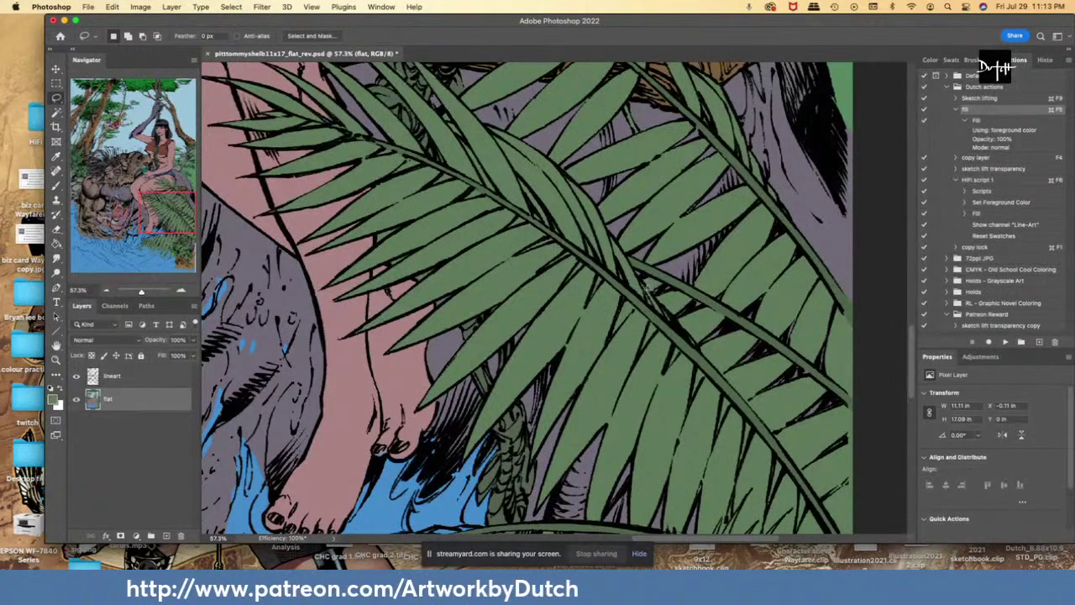
pyautogui.moveTo(656, 282); pyautogui.dragTo(651, 286)
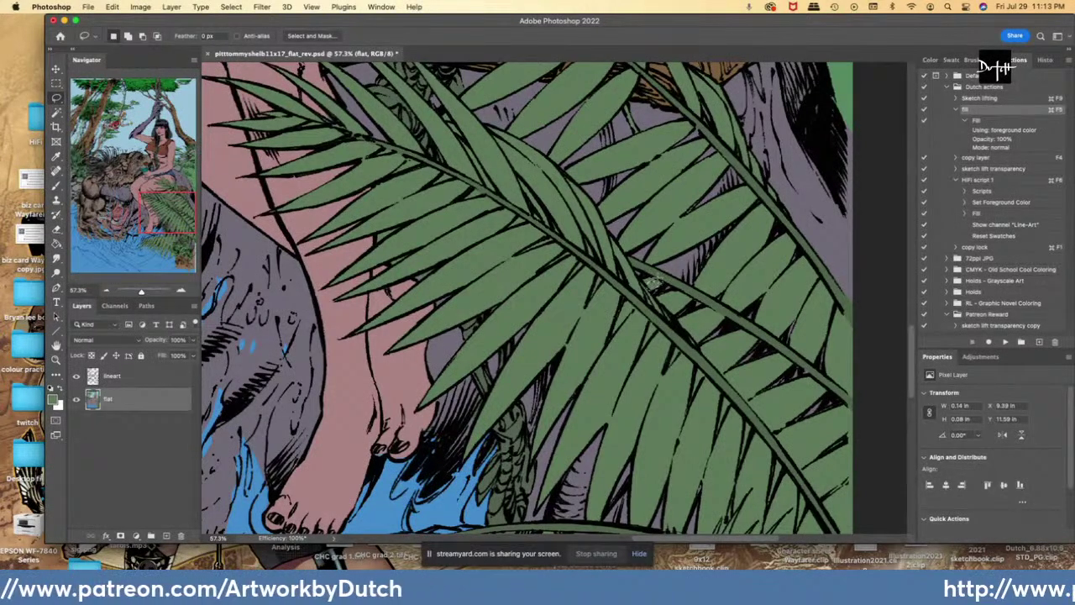
pyautogui.press('i')
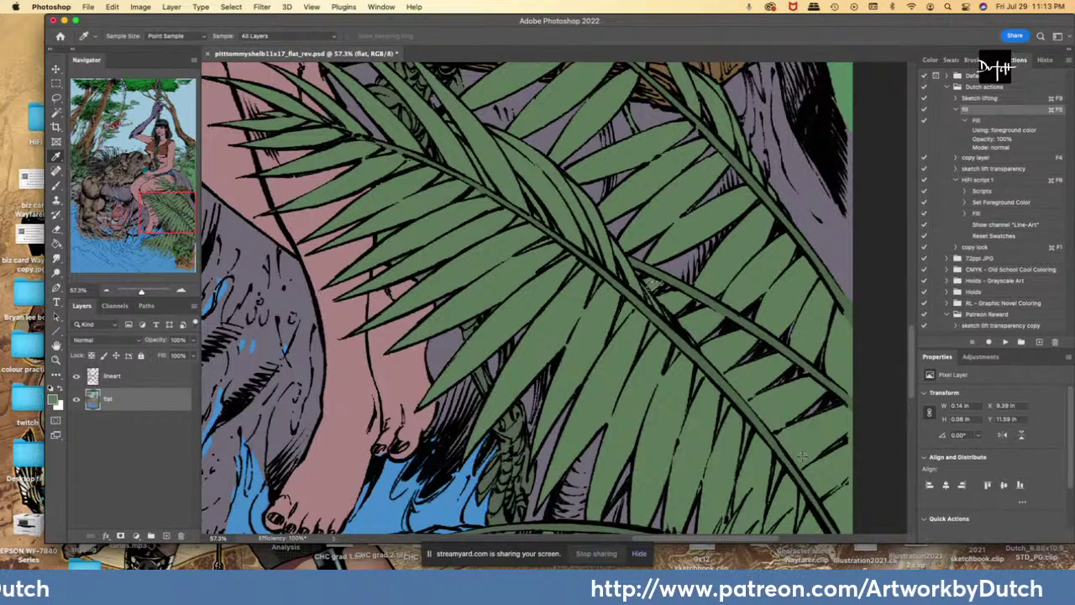
pyautogui.press('l')
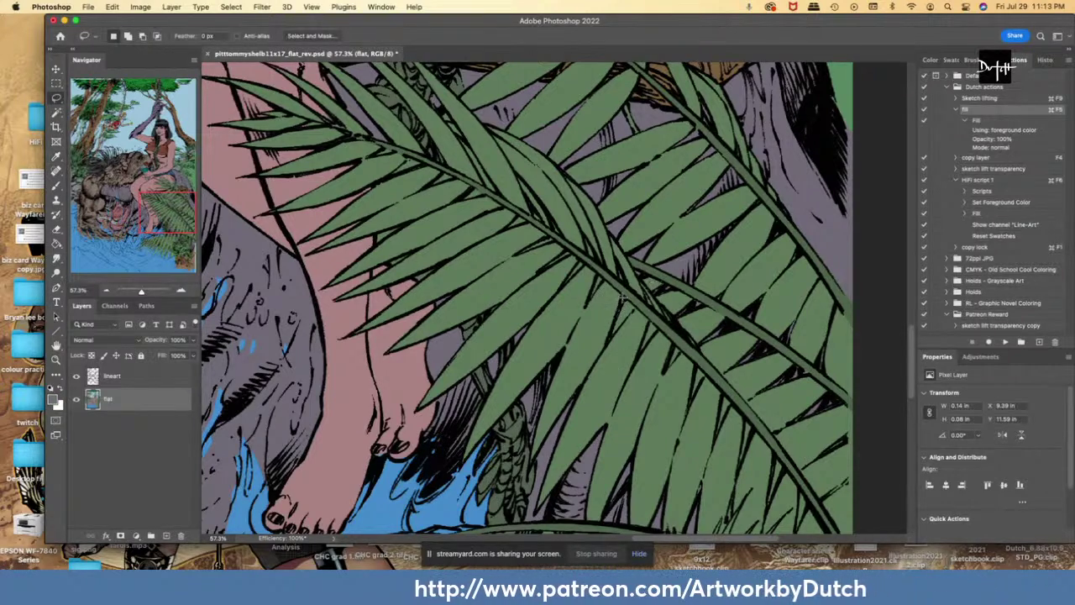
# - Outline the narrow rock gaps along the front palm's stem, between the crossing leaves, and fill them with the rock's purple-gray
pyautogui.click(612, 327)
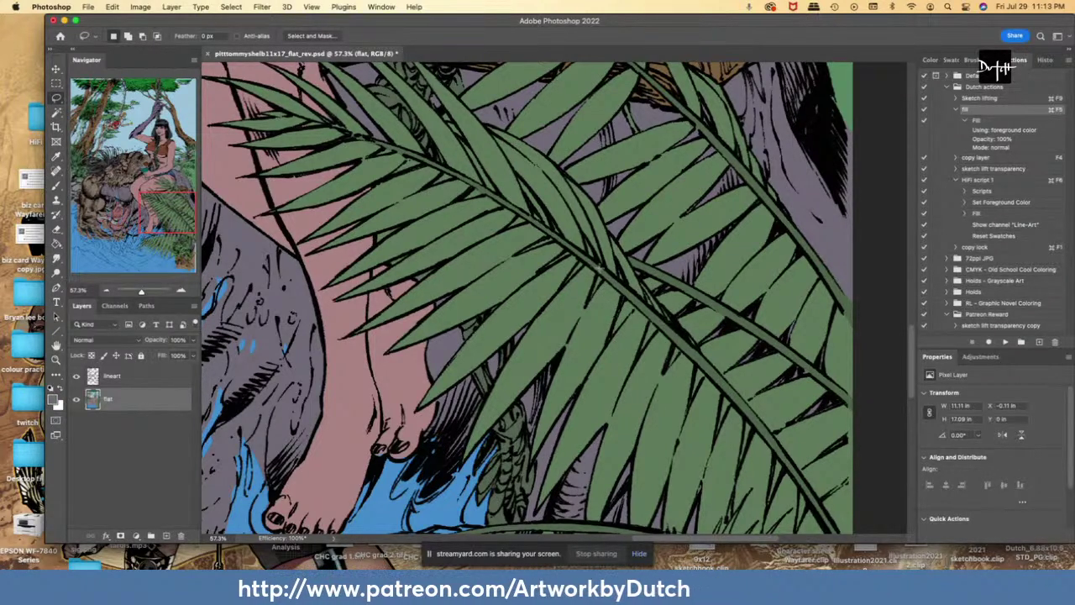
pyautogui.moveTo(557, 231)
pyautogui.mouseDown()
pyautogui.moveTo(531, 207)
pyautogui.moveTo(541, 220)
pyautogui.mouseUp()
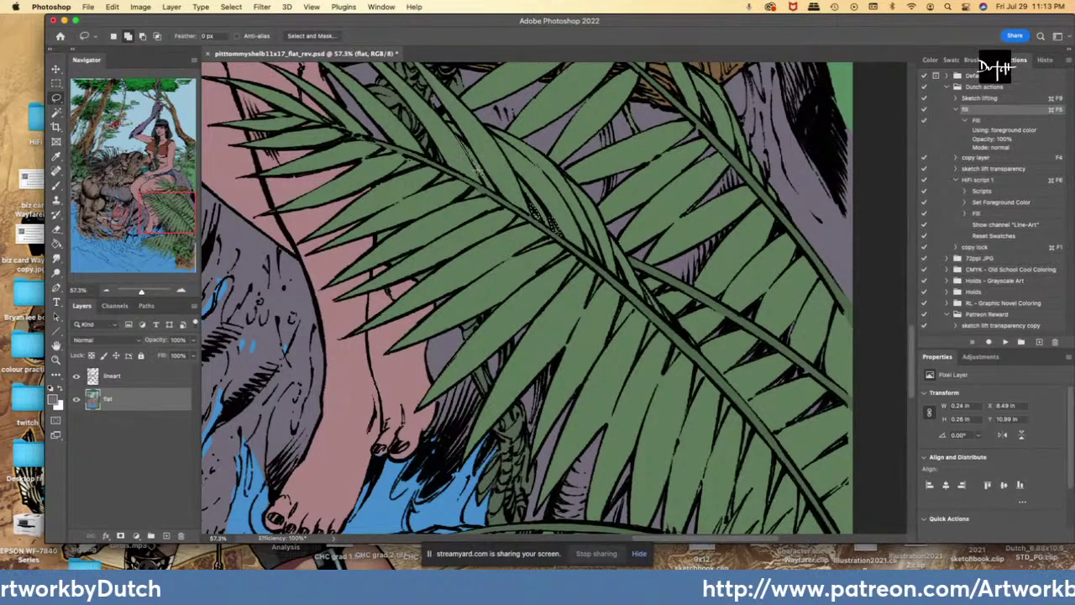
pyautogui.moveTo(502, 198)
pyautogui.mouseDown()
pyautogui.moveTo(460, 135)
pyautogui.moveTo(475, 176)
pyautogui.mouseUp()
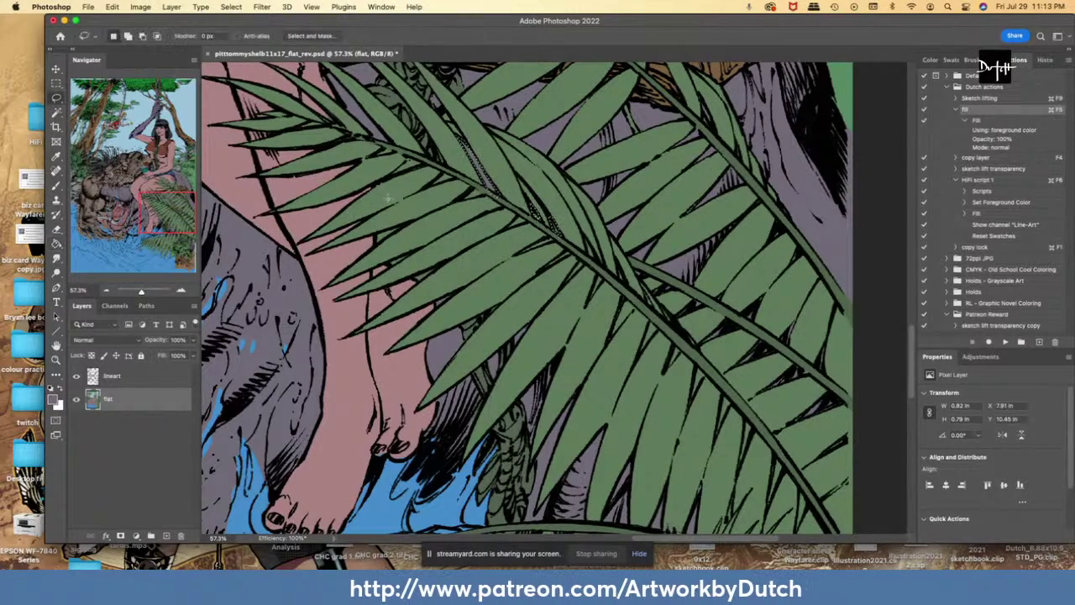
# - Sample the vine's gray-green, outline the vine bit between the palm leaves under the woman's thigh, and fill it
pyautogui.press('i')
pyautogui.click(389, 101)
pyautogui.press('l')
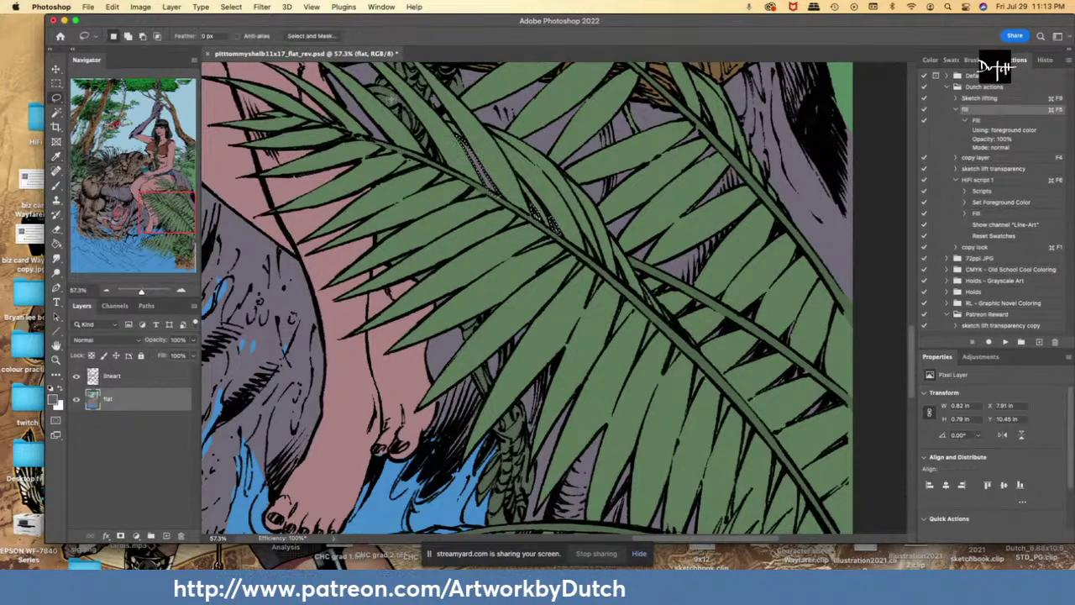
pyautogui.moveTo(398, 67)
pyautogui.mouseDown()
pyautogui.moveTo(378, 60)
pyautogui.moveTo(424, 110)
pyautogui.moveTo(429, 94)
pyautogui.mouseUp()
pyautogui.click(56, 243)
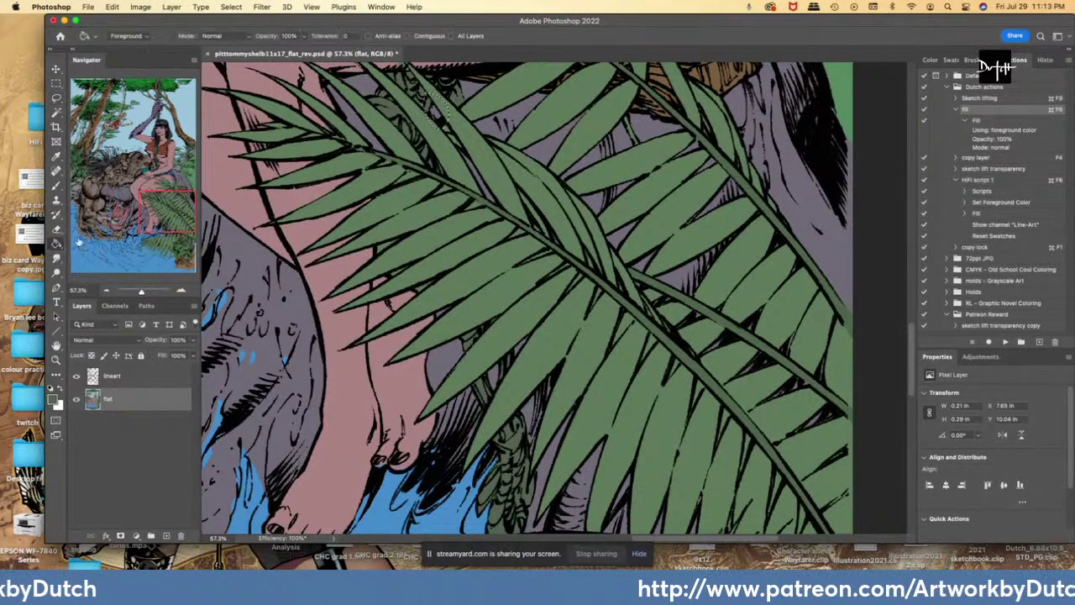
# - Outline the two small gaps between the leaf bases beneath the front palm's stem and fill each with the vine's gray-green
pyautogui.press('l')
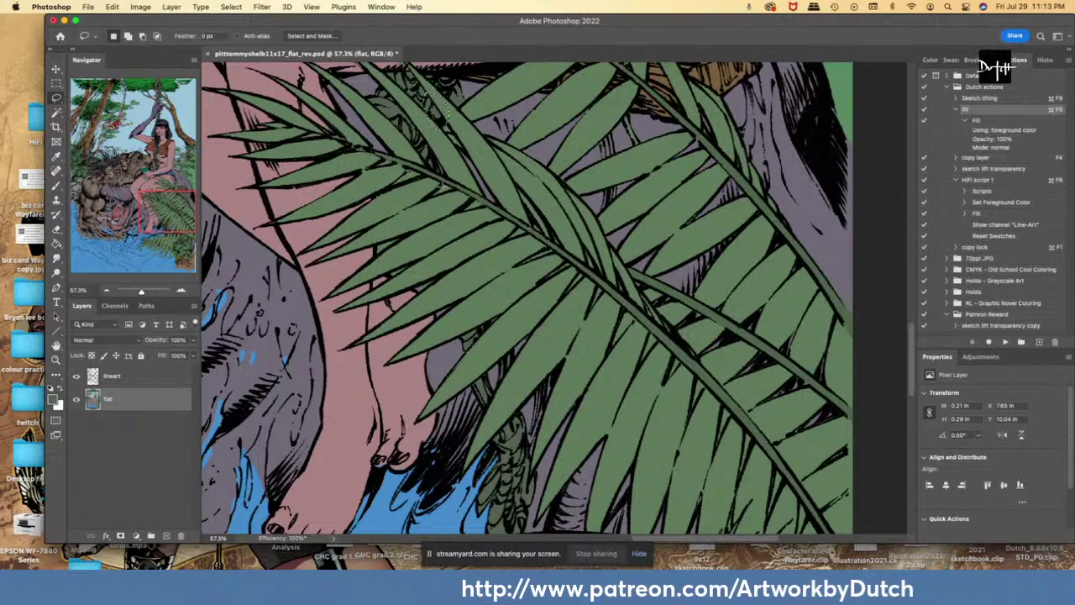
pyautogui.moveTo(419, 201); pyautogui.dragTo(454, 188)
pyautogui.press('g')
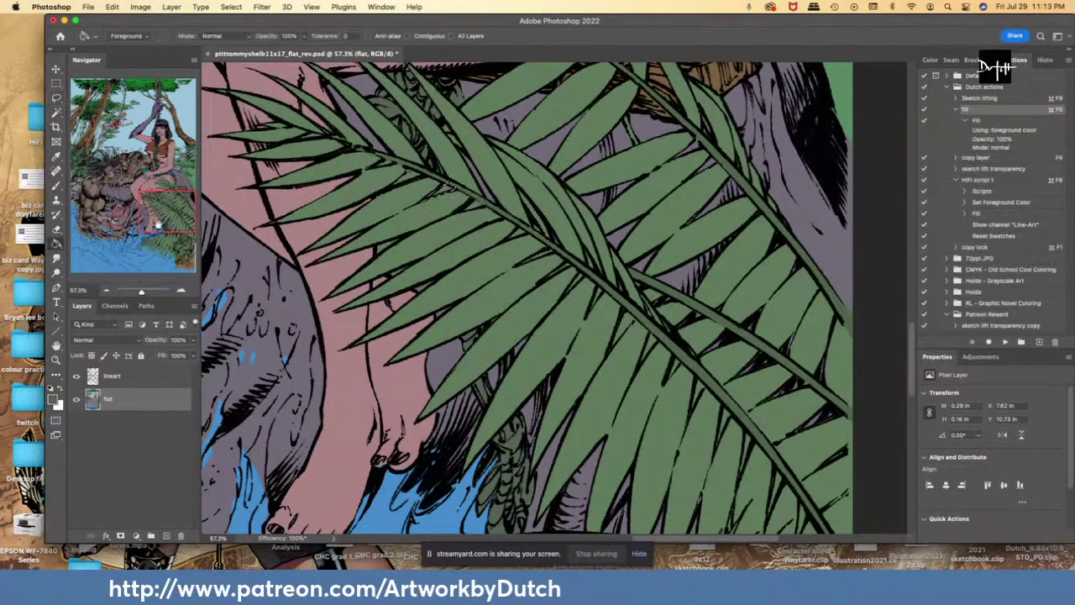
pyautogui.click(445, 189)
pyautogui.press('l')
pyautogui.press('g')
pyautogui.click(446, 192)
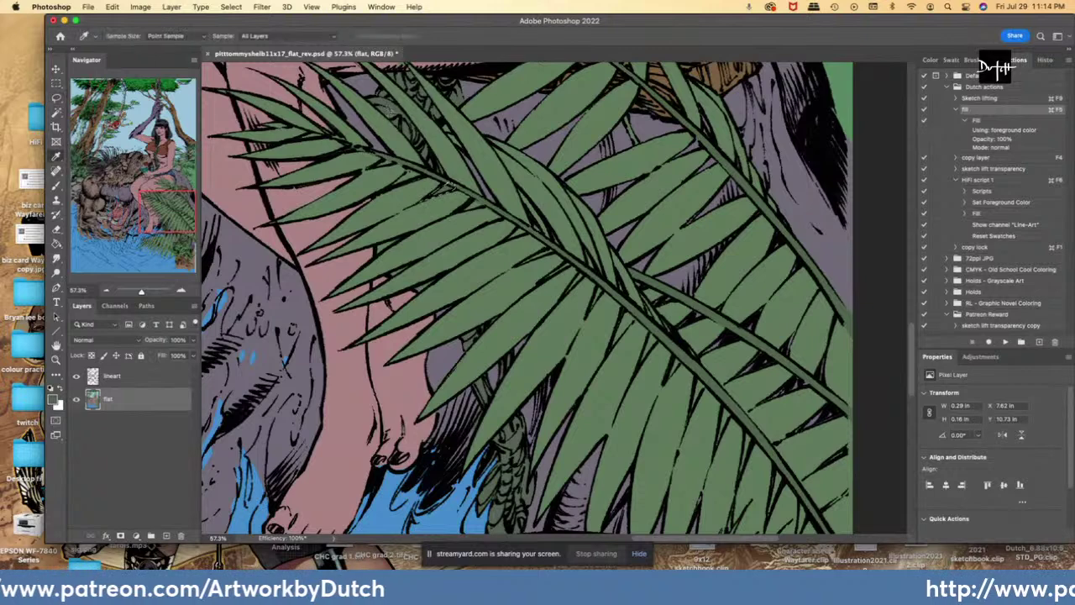
pyautogui.press('l')
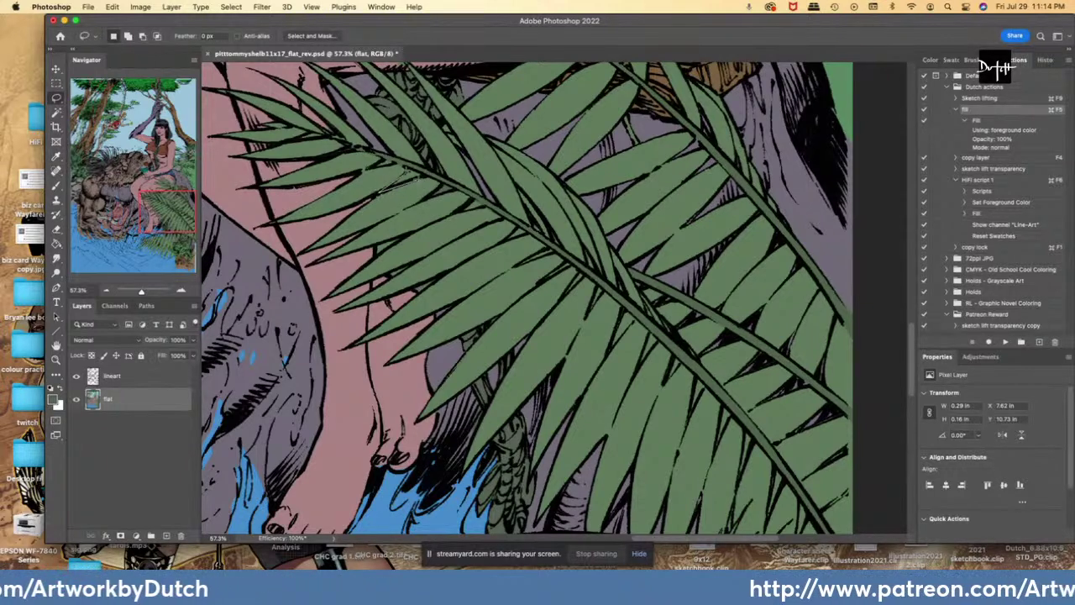
pyautogui.moveTo(409, 170); pyautogui.dragTo(405, 183)
pyautogui.press('g')
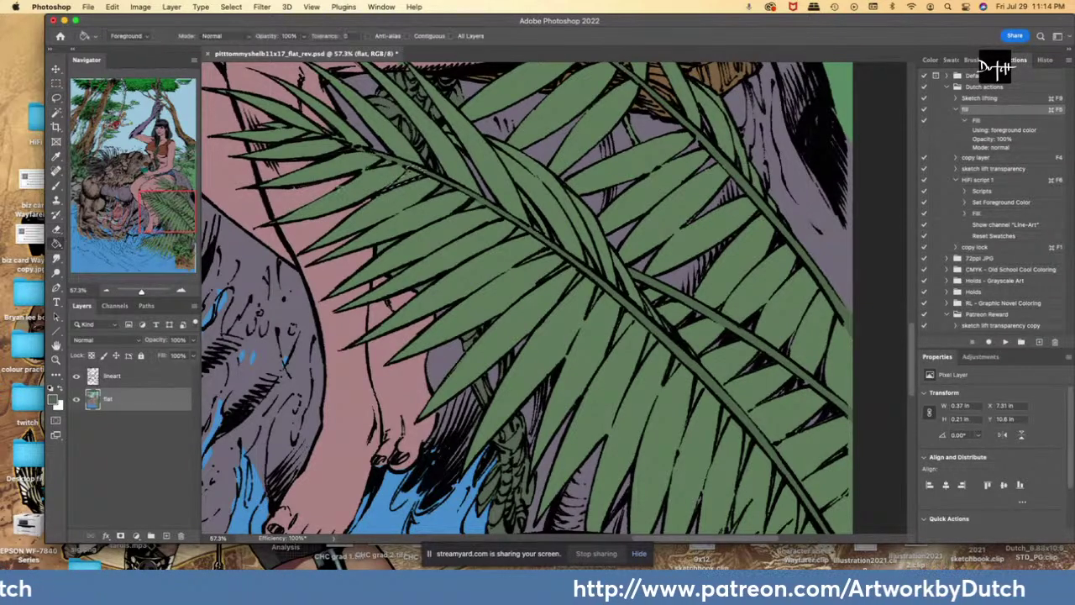
# - Outline the next small gap under the stem, closer to the frond's tip, and fill it with the rock's purple-gray
pyautogui.press('l')
pyautogui.press('g')
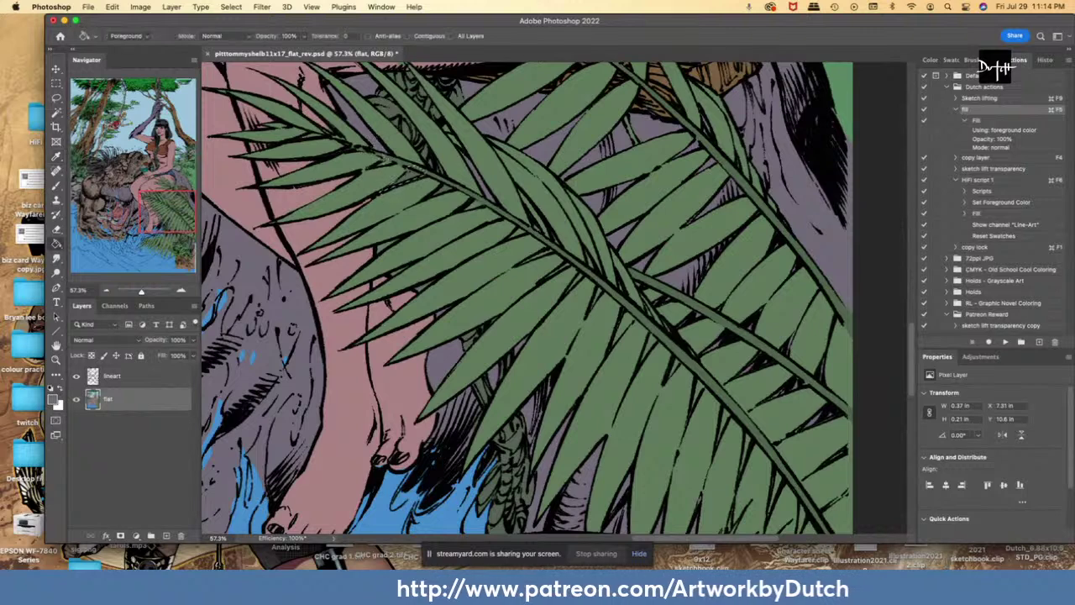
pyautogui.press('l')
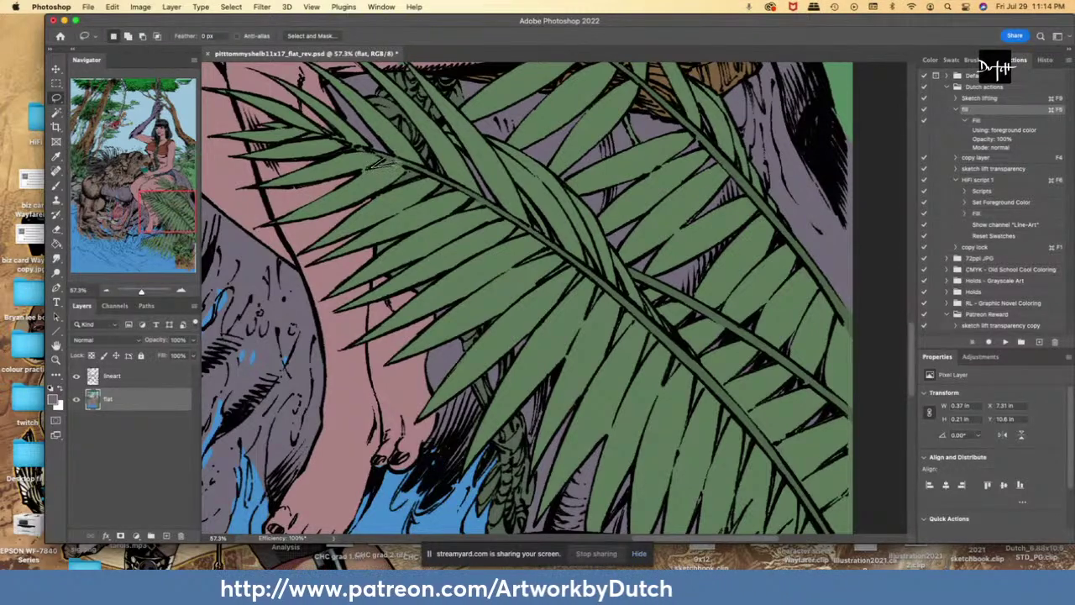
pyautogui.click(56, 244)
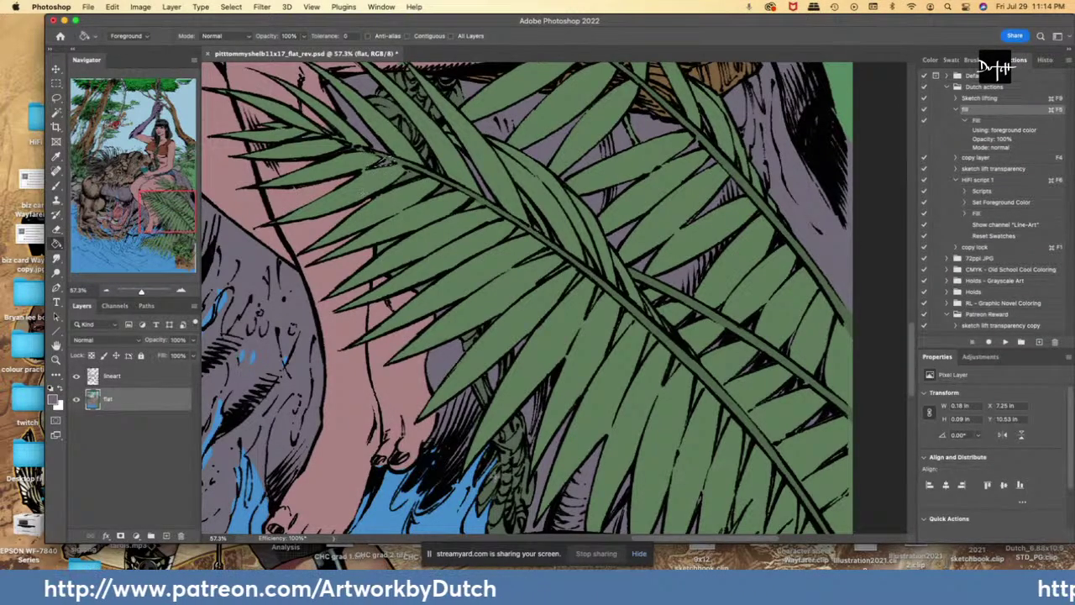
# - Sample the rock's purple-gray, outline the narrow rock patch between the woman's toes and the leaf tips, and fill it
pyautogui.press('l')
pyautogui.press('i')
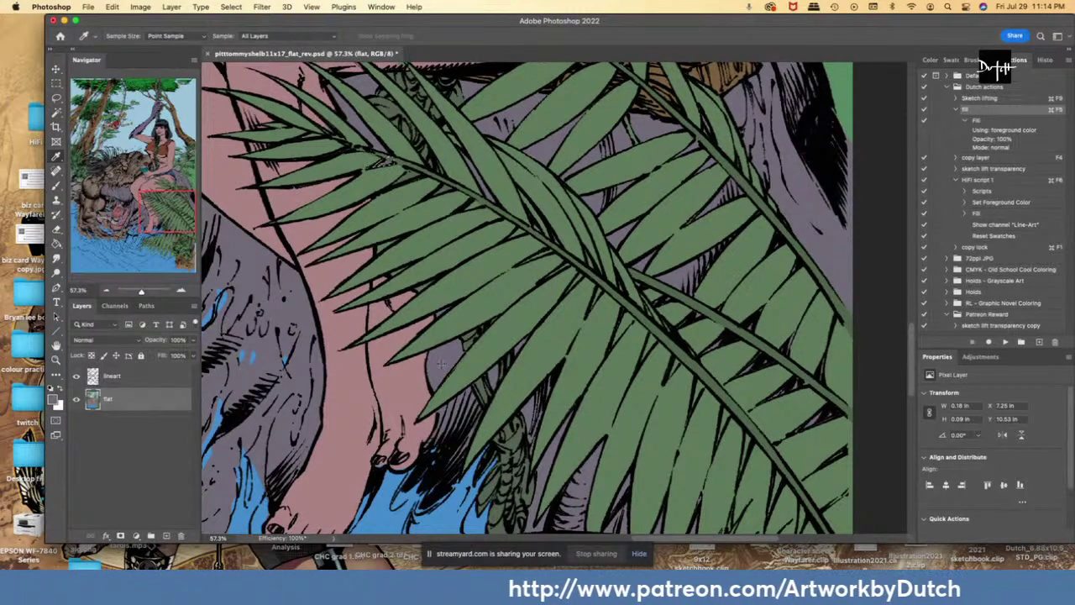
pyautogui.press('l')
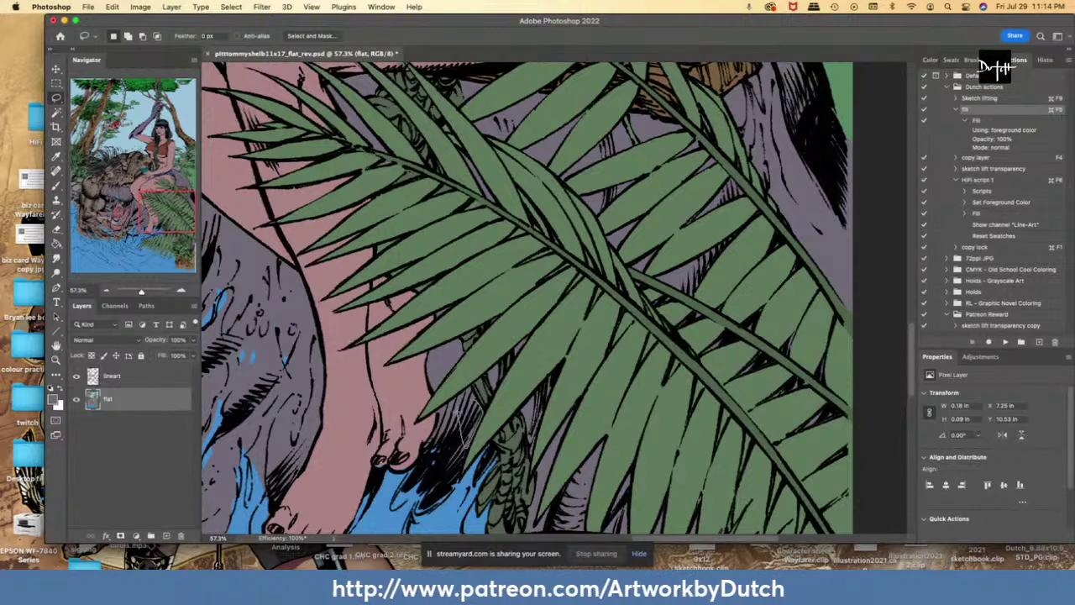
pyautogui.moveTo(466, 446); pyautogui.dragTo(460, 411)
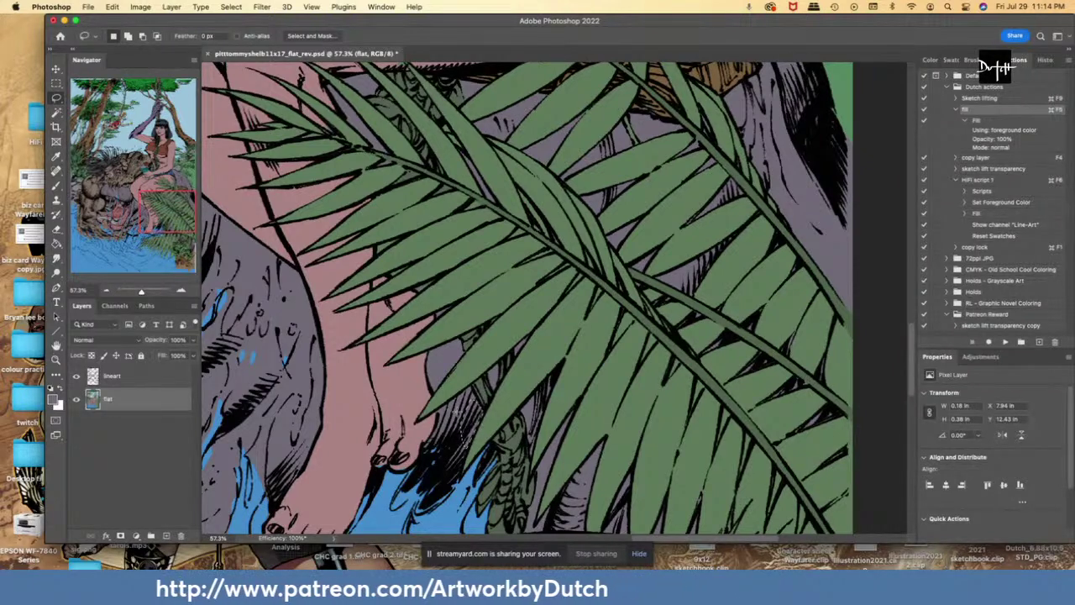
# - Sample the vine's gray-green, outline the vine bit showing between the leaf tips above the rear foot, and fill it
pyautogui.press('i')
pyautogui.click(482, 390)
pyautogui.press('l')
pyautogui.moveTo(472, 387)
pyautogui.mouseDown()
pyautogui.moveTo(484, 411)
pyautogui.moveTo(484, 400)
pyautogui.mouseUp()
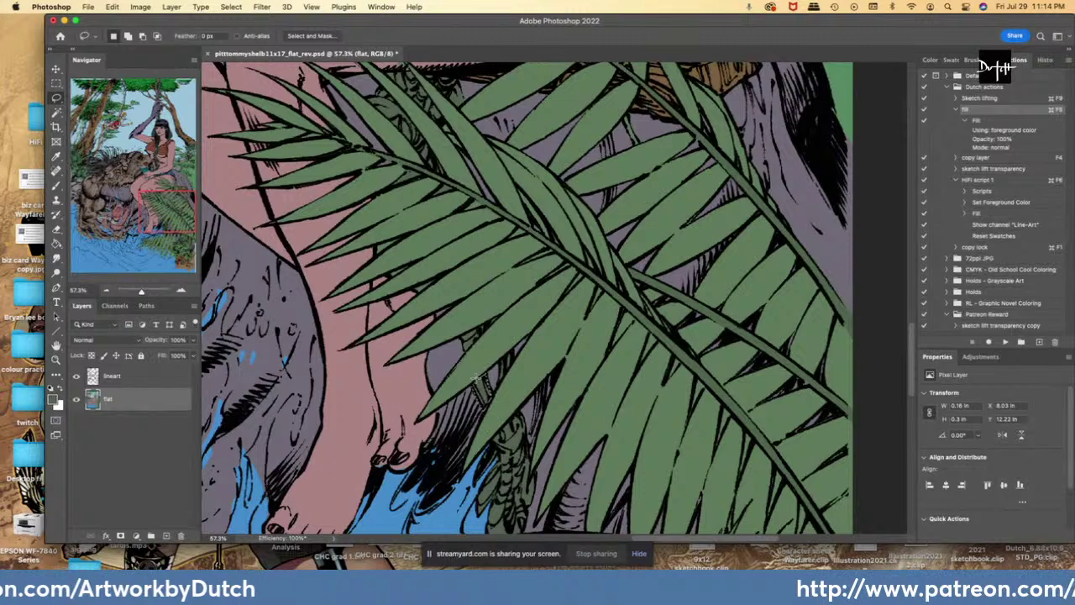
# - Sample the adjacent color and outline the tiny misfilled sliver where the rear palm frond meets the page's right edge
pyautogui.scroll(-1, 597, 470)
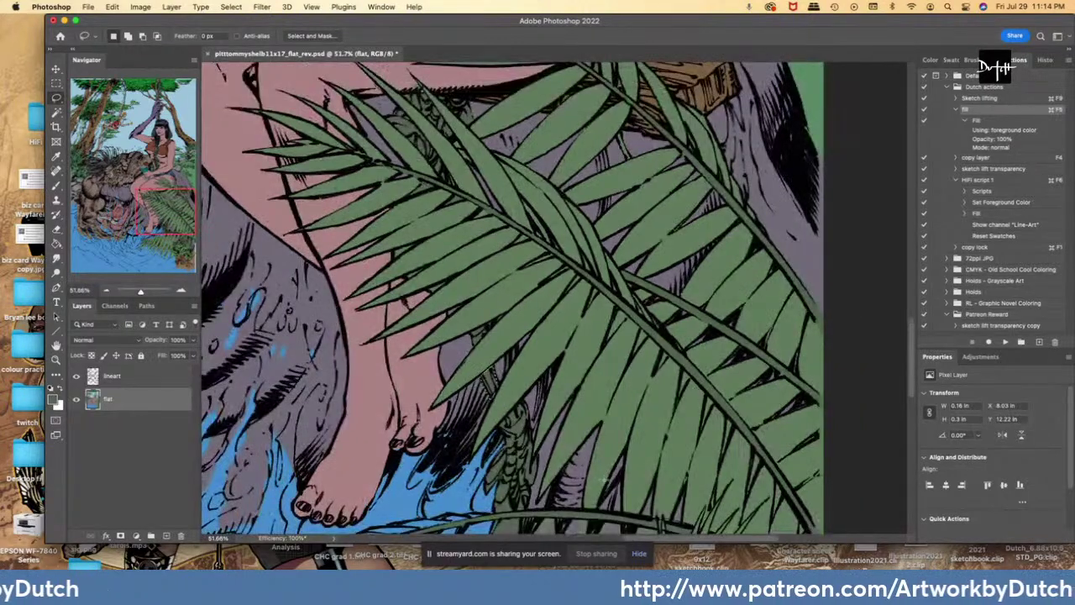
pyautogui.press('i')
pyautogui.click(817, 334)
pyautogui.press('l')
pyautogui.moveTo(820, 323)
pyautogui.mouseDown()
pyautogui.moveTo(827, 342)
pyautogui.moveTo(829, 319)
pyautogui.mouseUp()
# - Outline the toe area of the woman's rear foot beside the palm leaf tips and fill it with the skin's pink
pyautogui.scroll(-2, 829, 319)
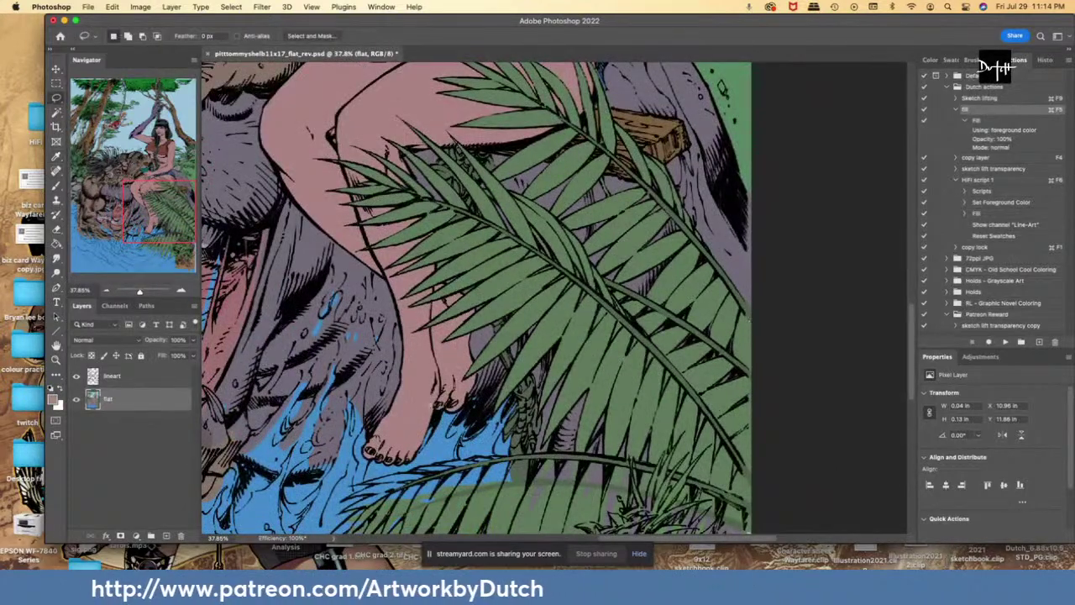
pyautogui.moveTo(434, 405)
pyautogui.mouseDown()
pyautogui.moveTo(458, 395)
pyautogui.moveTo(440, 398)
pyautogui.mouseUp()
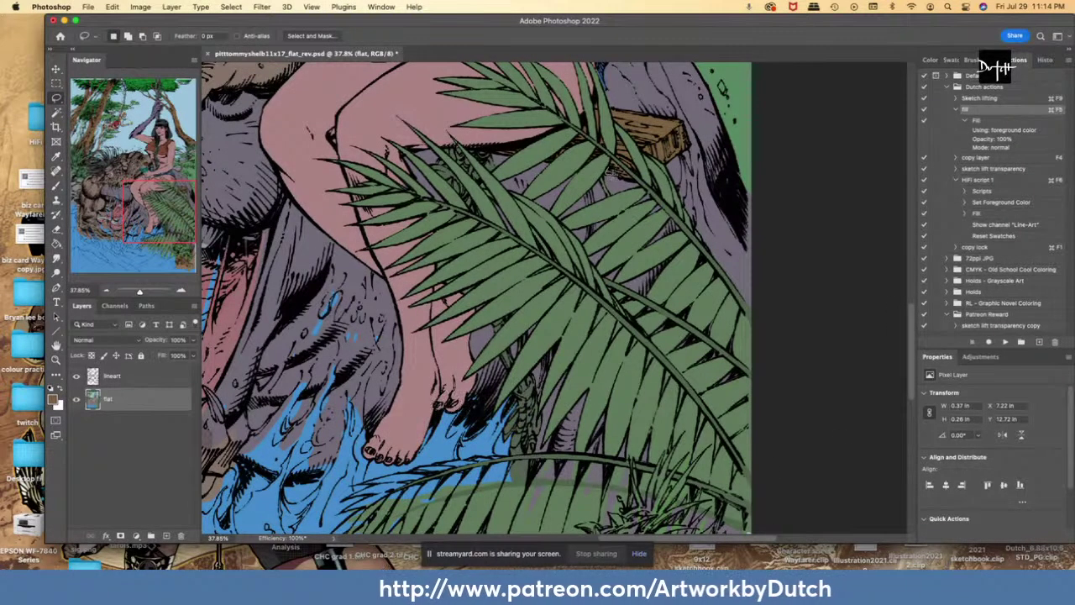
# - Lasso the small patch between the palm leaves beside the wooden plank on the flat layer
pyautogui.moveTo(632, 178); pyautogui.dragTo(612, 162)
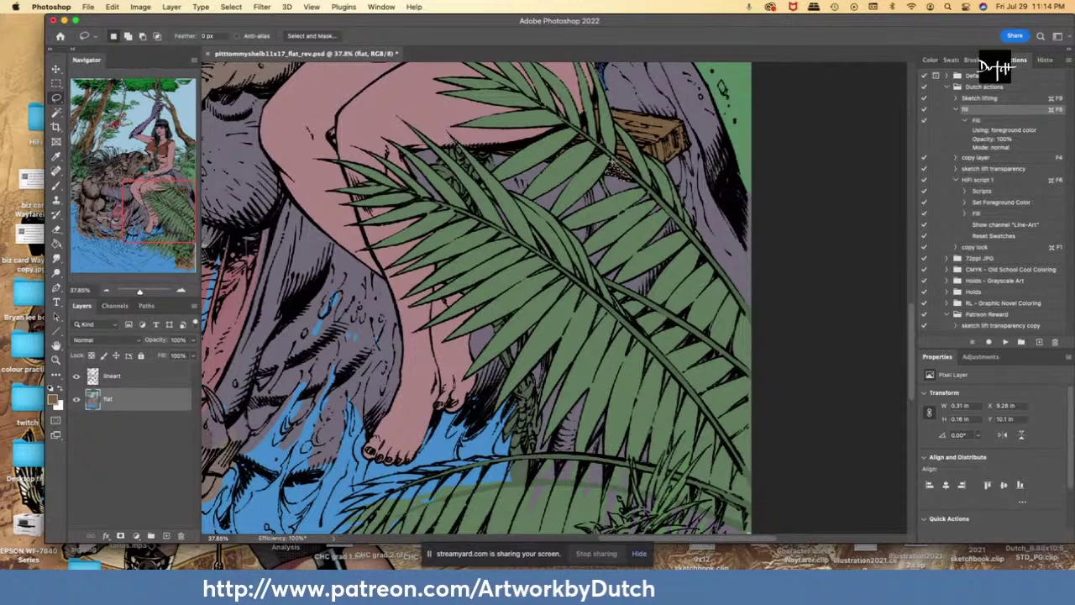
# - Lasso the middle leaves of the lower palm frond, fill the area with the frond's green, and deselect it
pyautogui.scroll(-4, 475, 299)
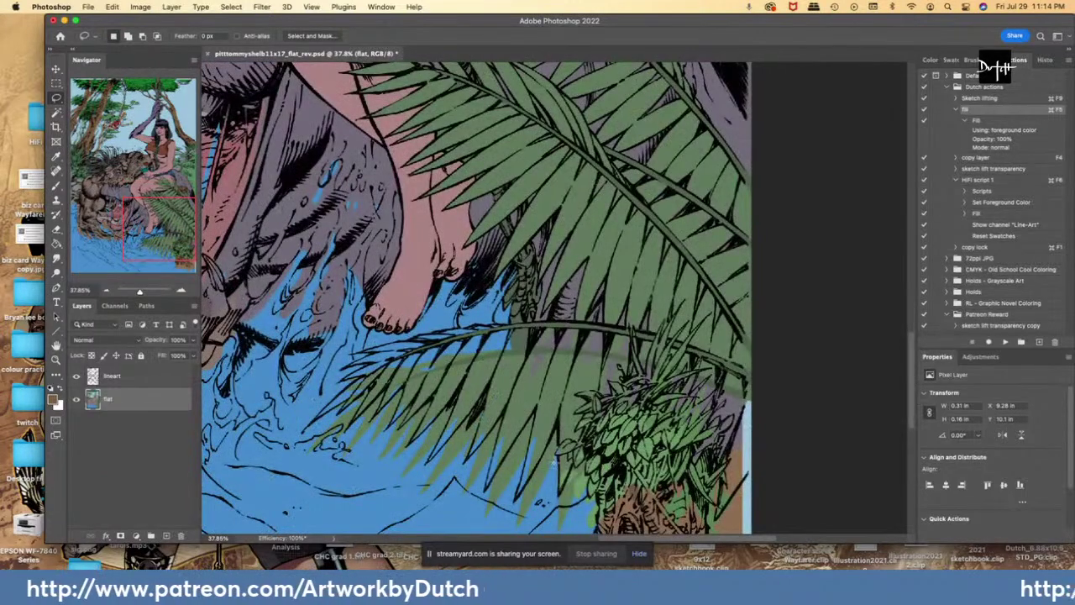
pyautogui.scroll(2, 568, 300)
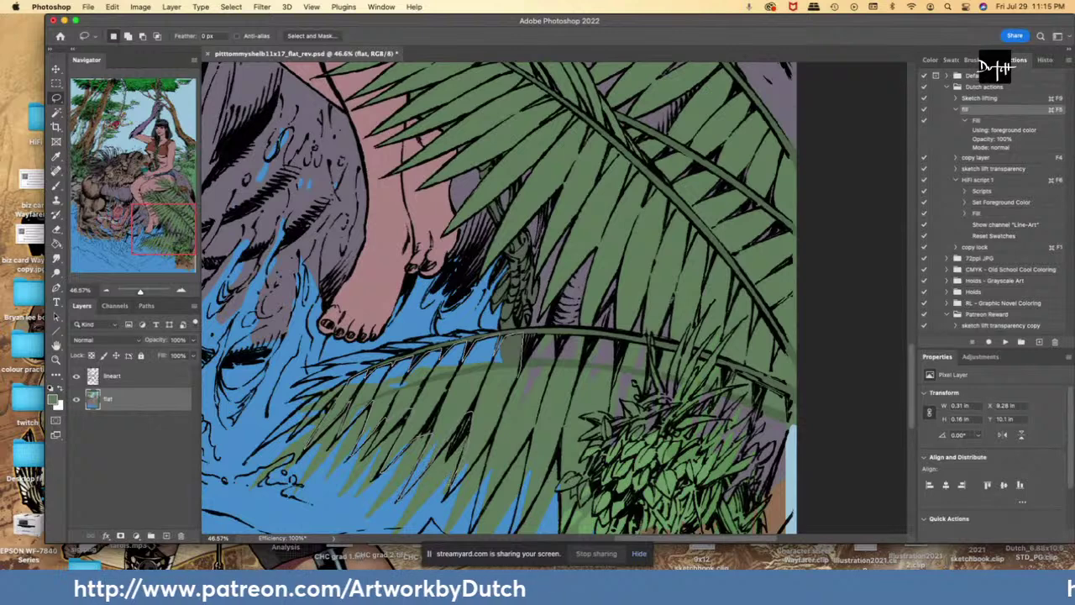
pyautogui.moveTo(451, 488); pyautogui.dragTo(516, 387)
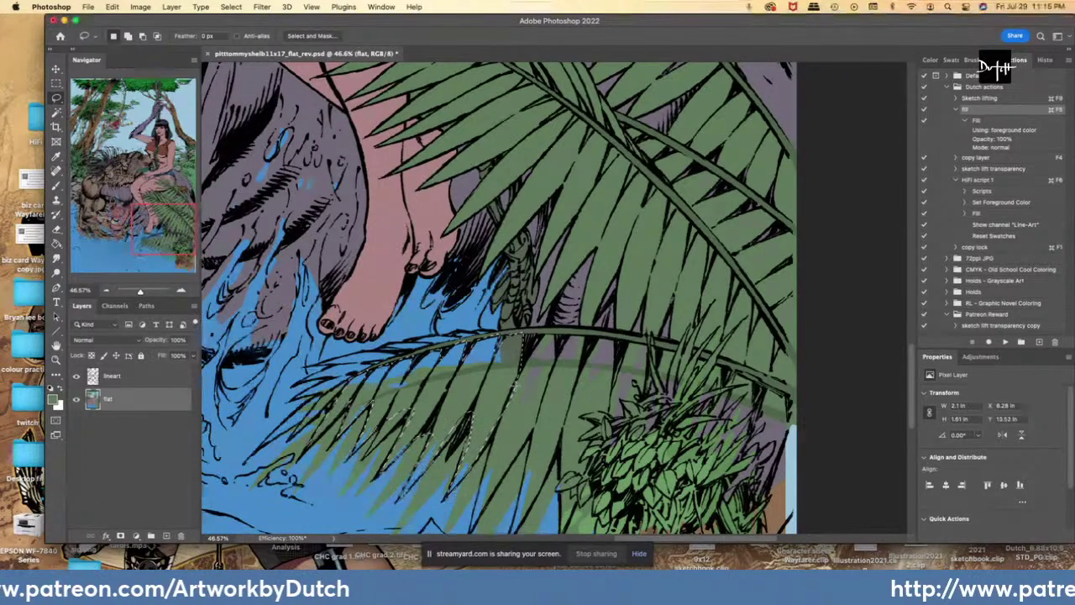
pyautogui.press('g')
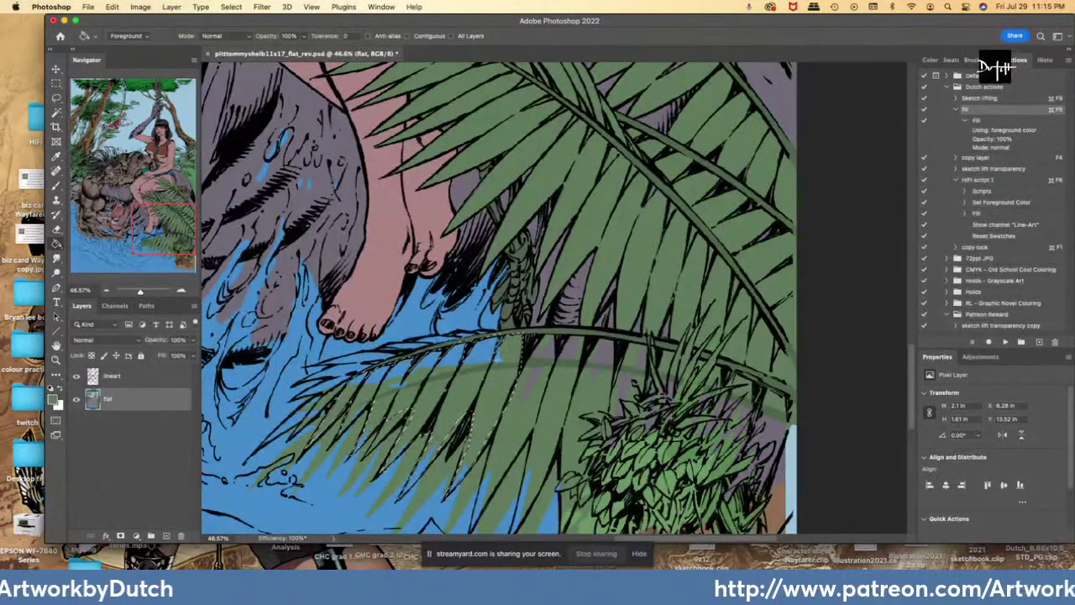
pyautogui.press('l')
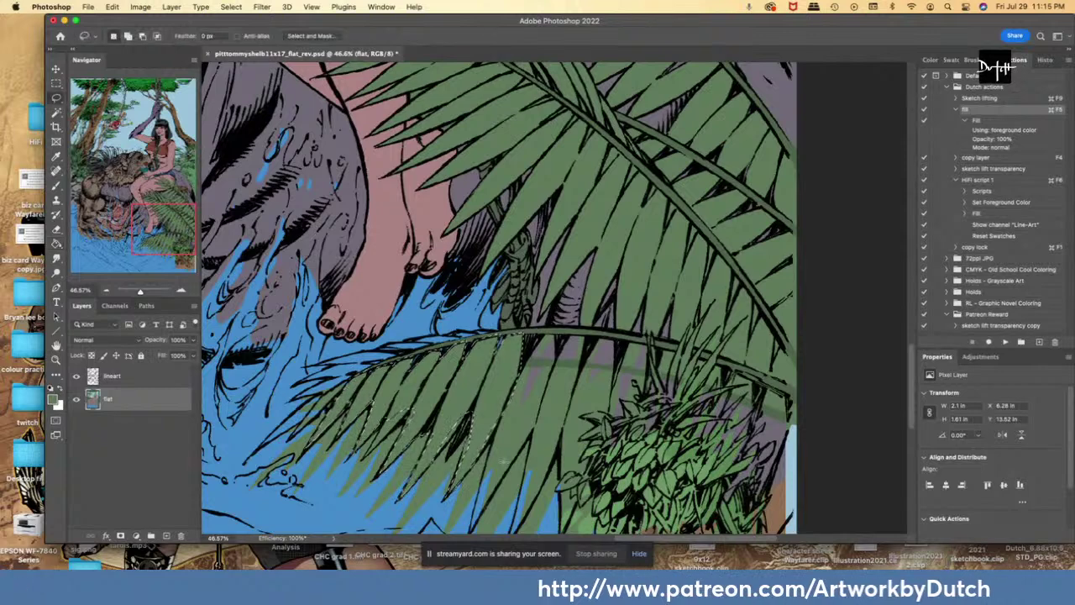
pyautogui.press('super+d')
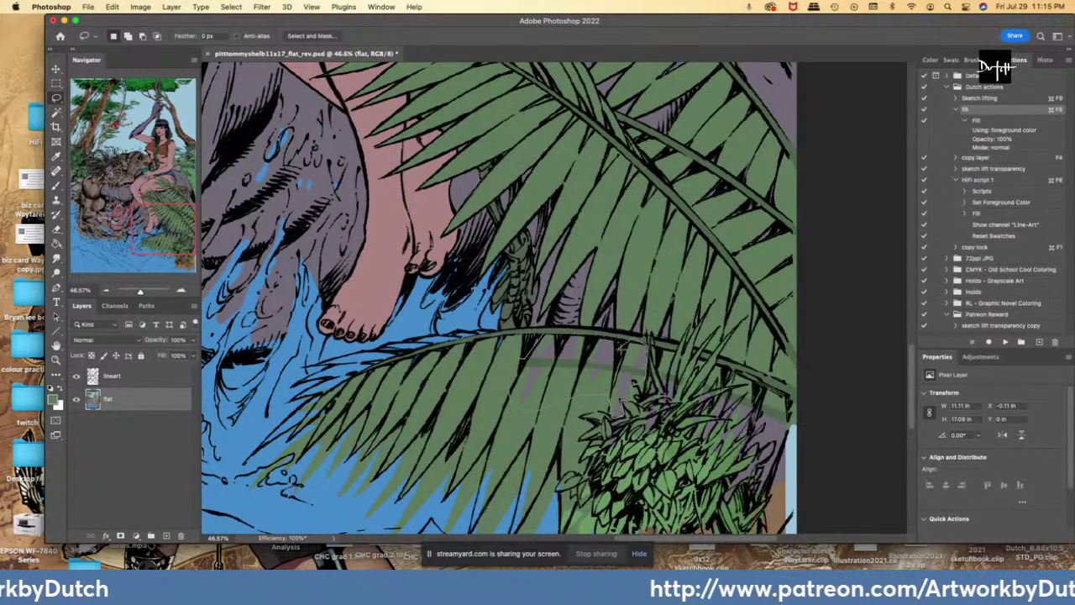
# - Lasso the purple patch on the lower frond next to the leafy bush and fill it with green using the Paint Bucket
pyautogui.moveTo(547, 335); pyautogui.dragTo(608, 333)
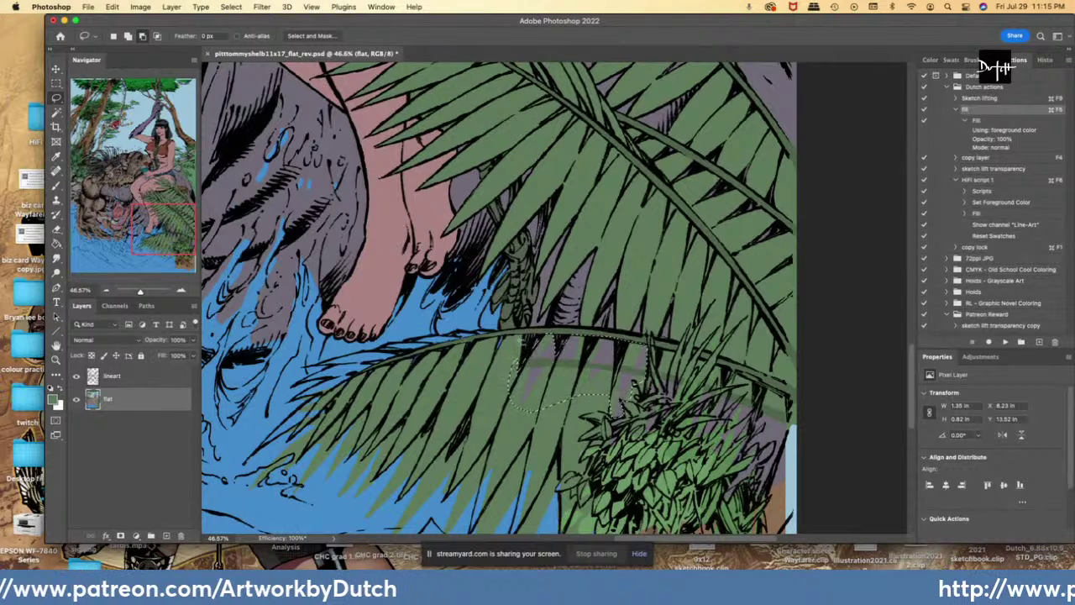
pyautogui.press('g')
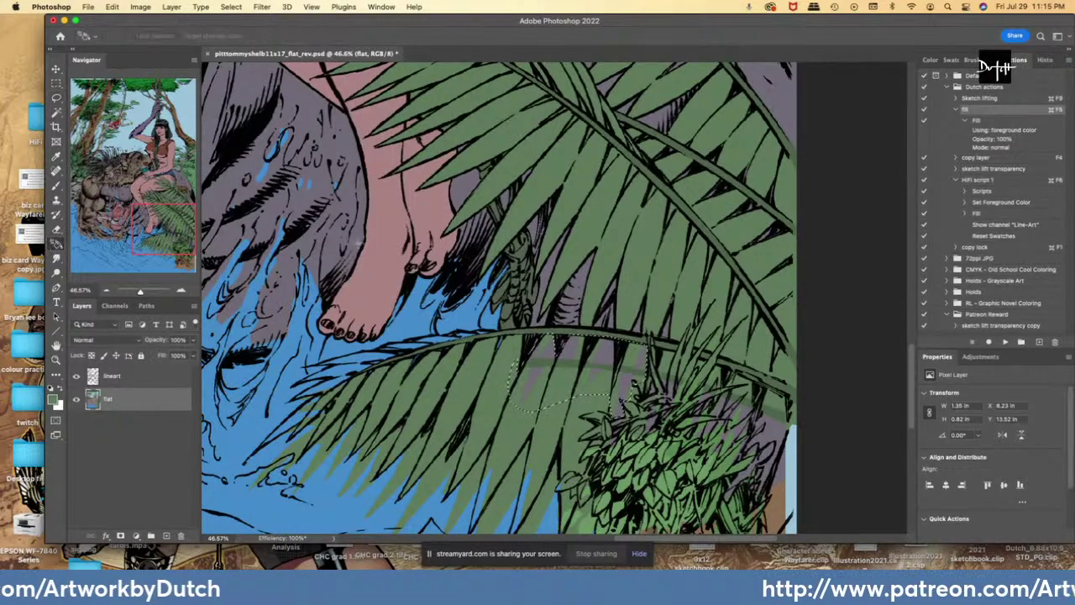
pyautogui.click(516, 366)
pyautogui.press('Return')
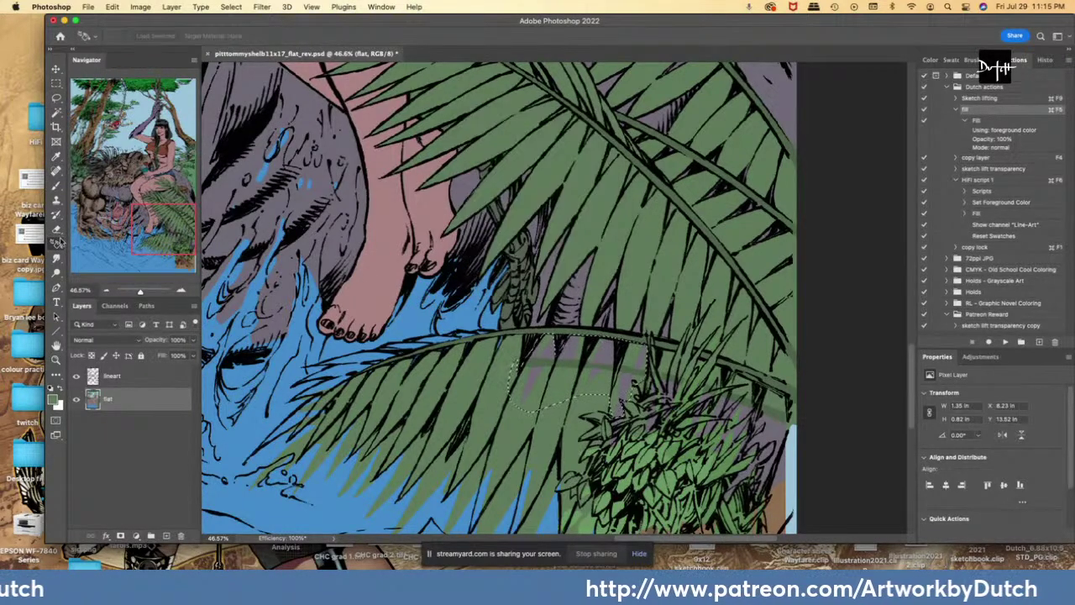
pyautogui.click(57, 244)
pyautogui.click(94, 253)
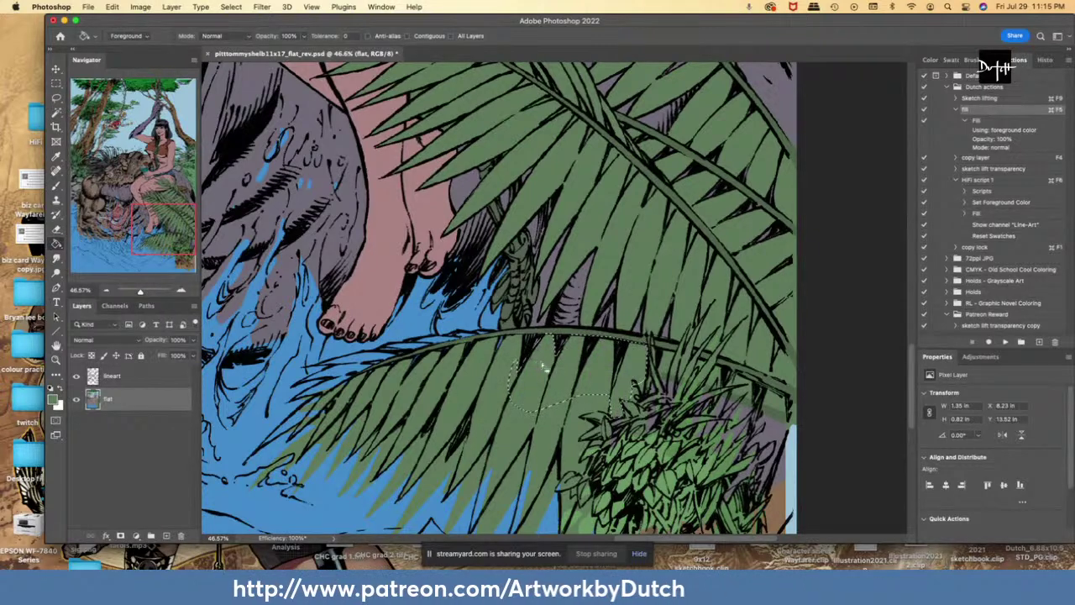
pyautogui.press('l')
pyautogui.press('super+d')
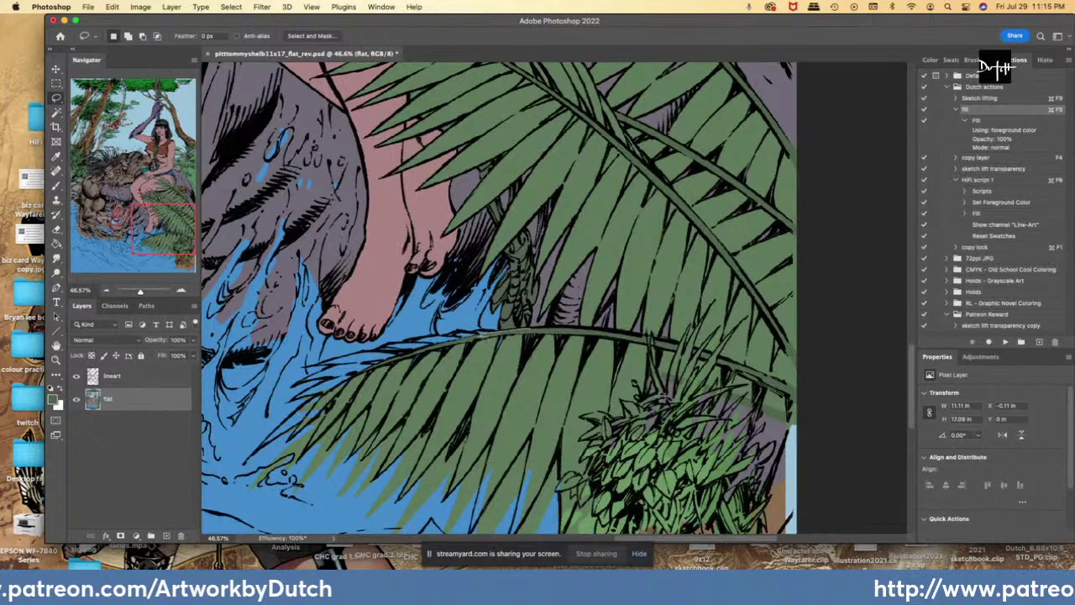
# - Lasso the thin strip along the lower frond's stem, about 0.75 in wide, and review the whole illustration
pyautogui.moveTo(467, 339); pyautogui.dragTo(462, 341)
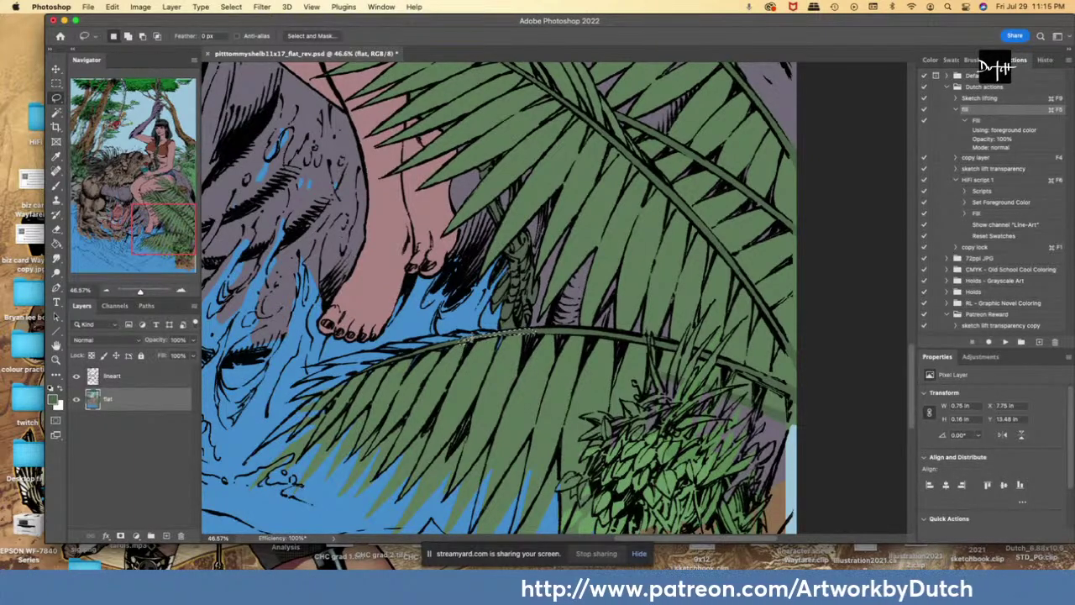
pyautogui.press('super+minus')
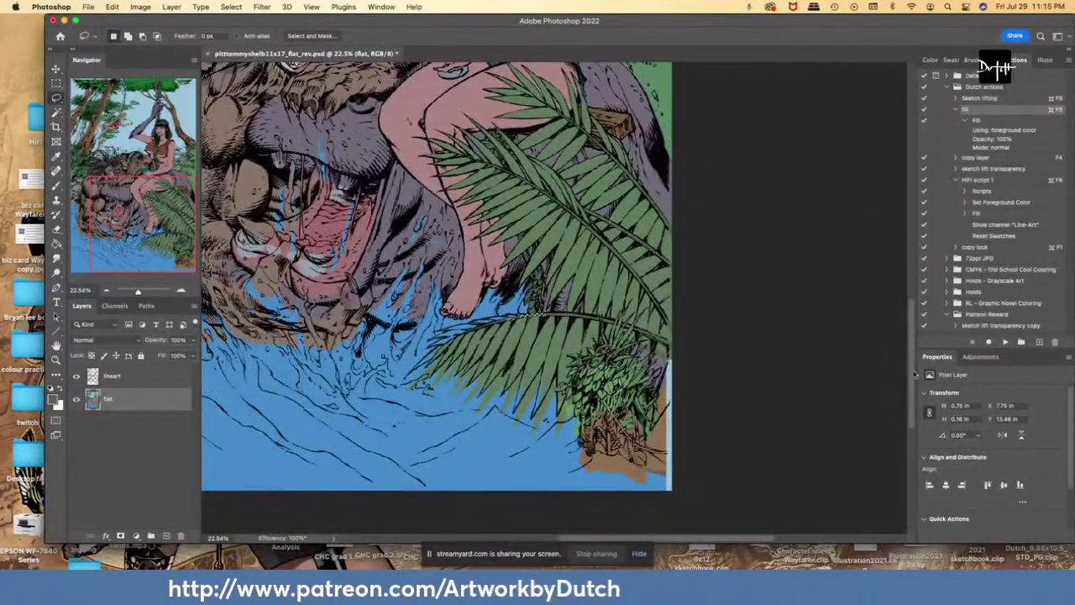
pyautogui.scroll(5, 537, 315)
pyautogui.scroll(-4, 571, 294)
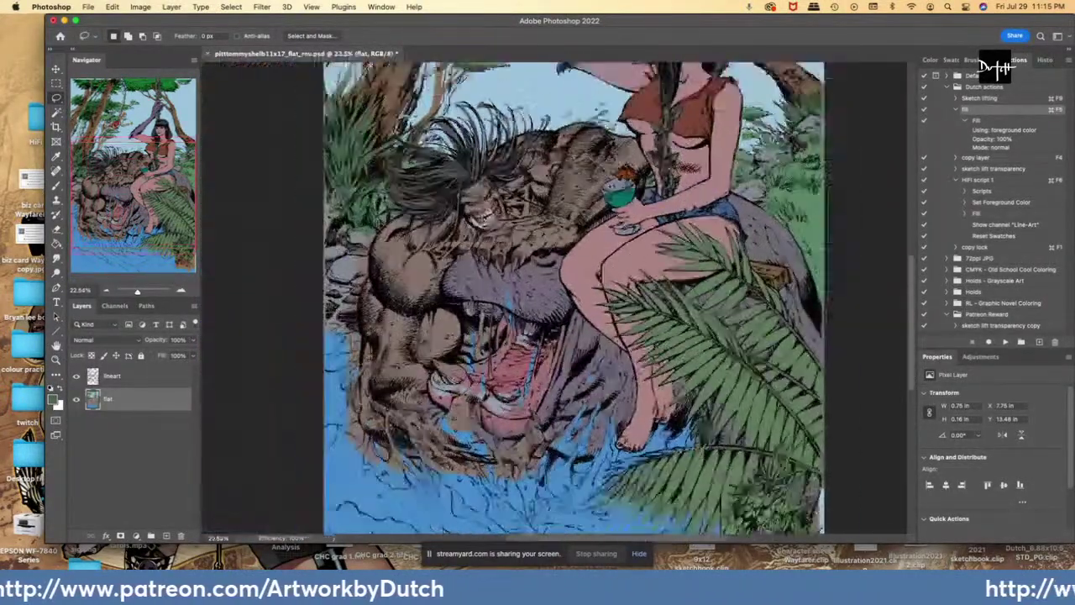
pyautogui.scroll(3, 569, 299)
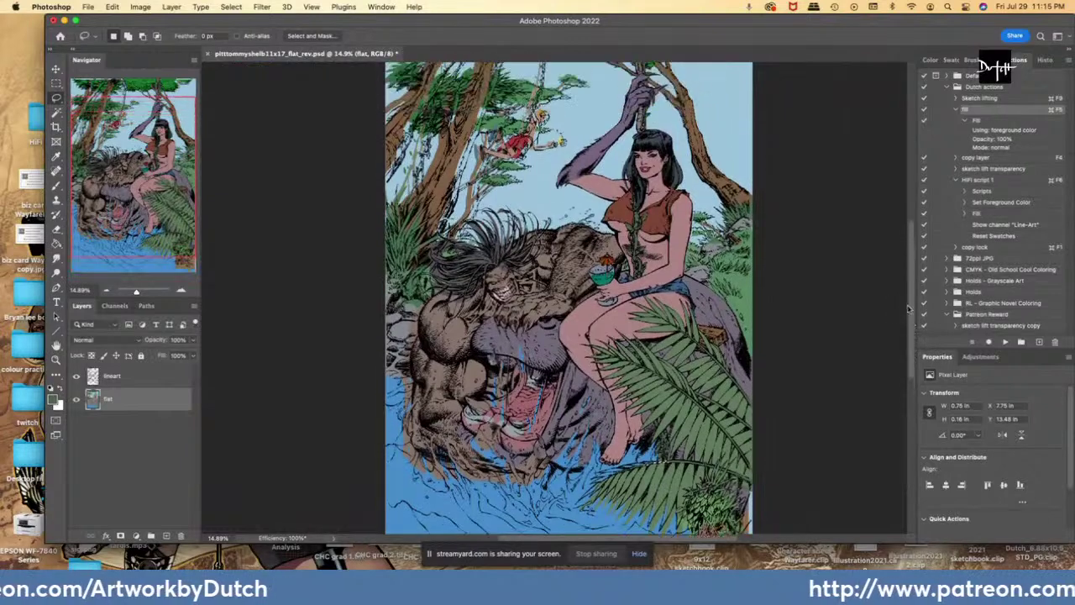
pyautogui.scroll(-3, 687, 494)
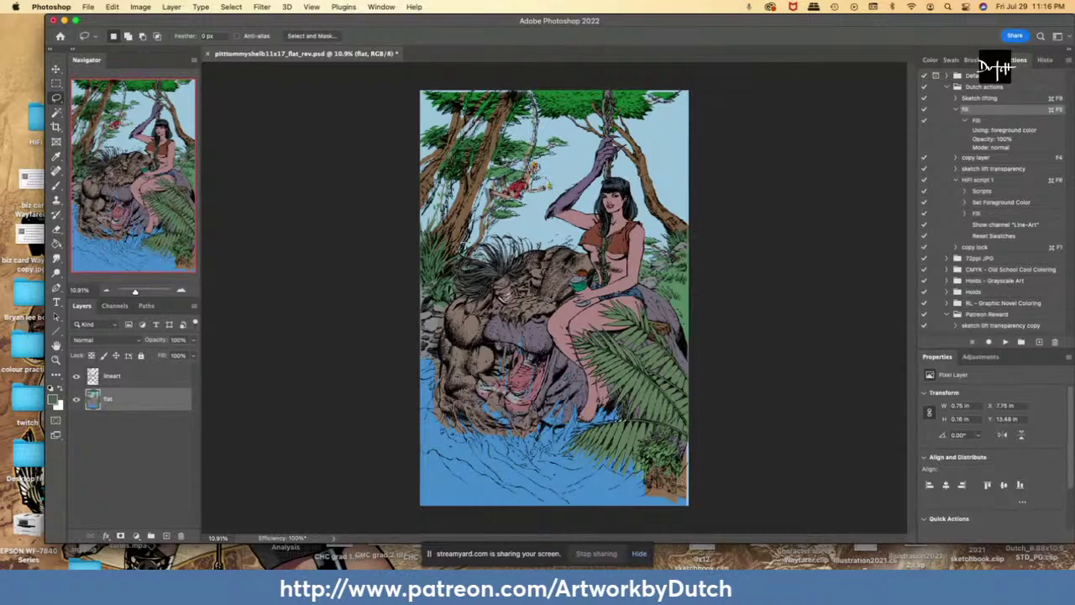
pyautogui.scroll(4, 554, 298)
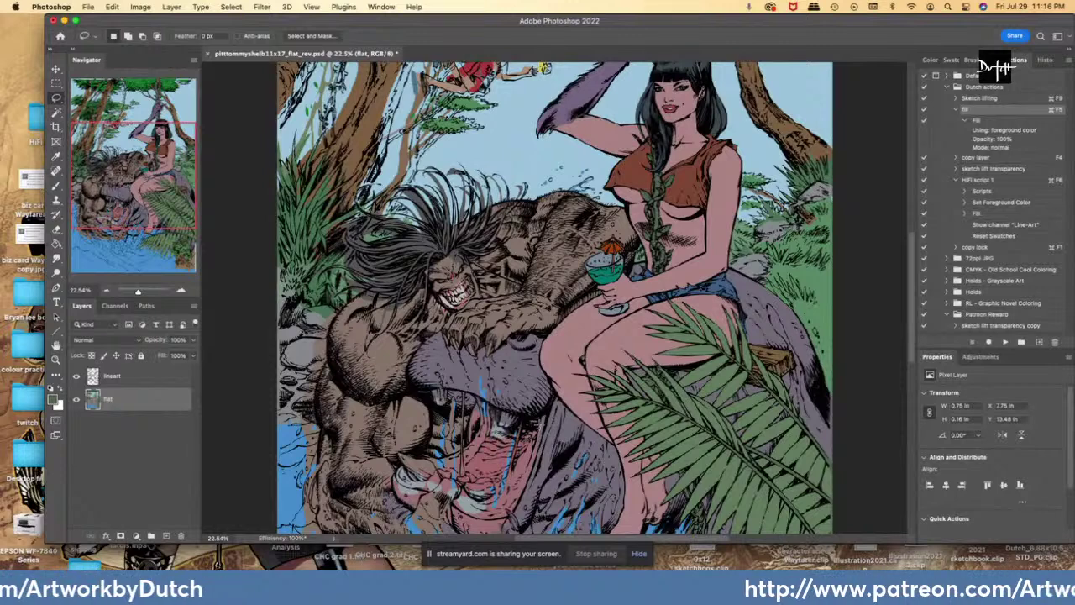
# - Open the recent file pitt_pinup_flat.tif as a reference
pyautogui.click(89, 7)
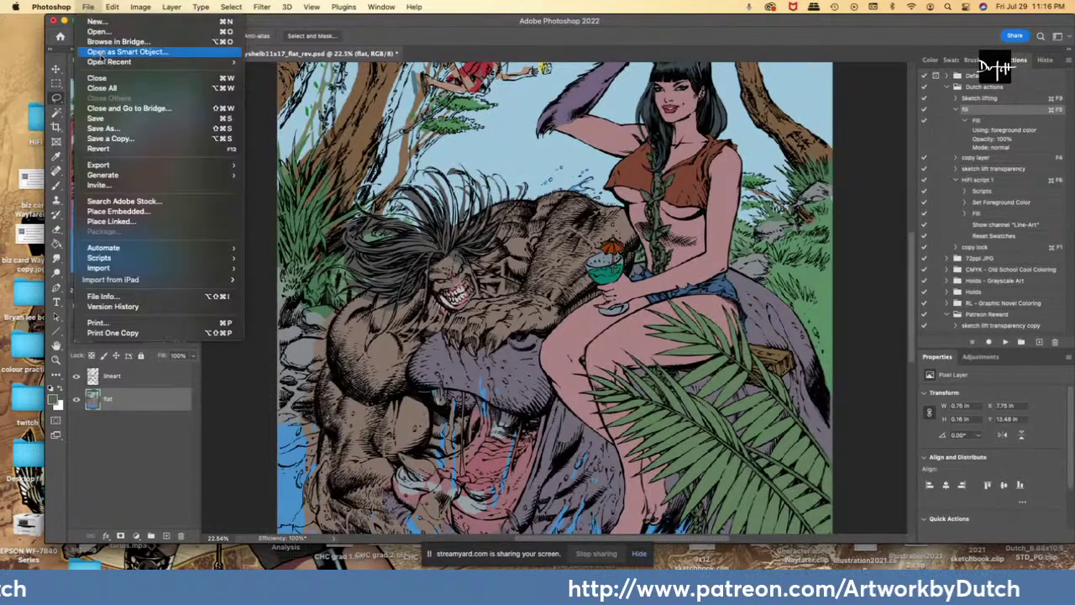
pyautogui.moveTo(103, 61)
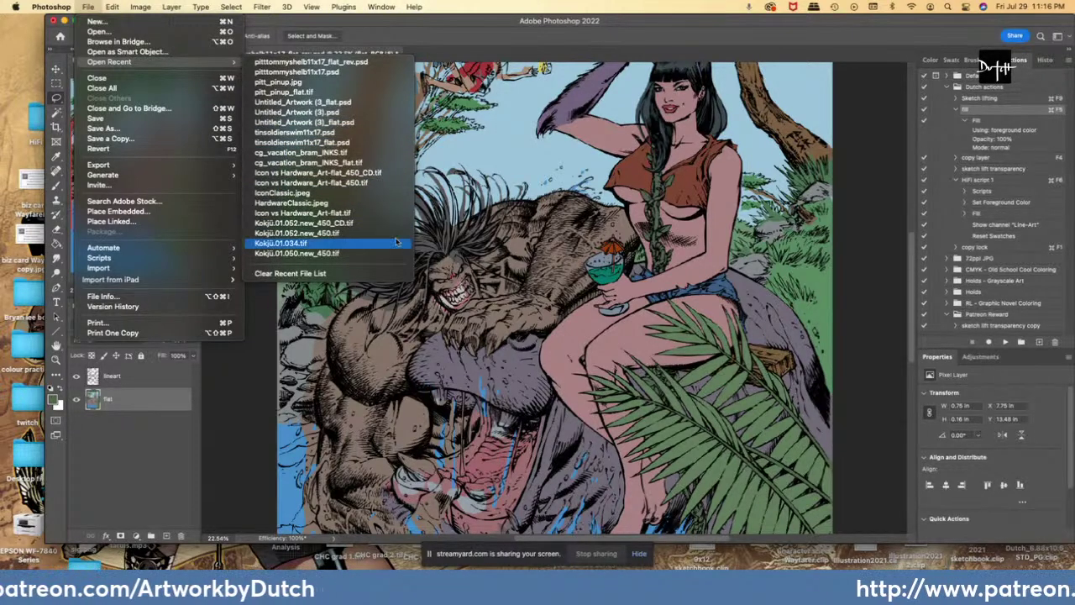
pyautogui.click(286, 92)
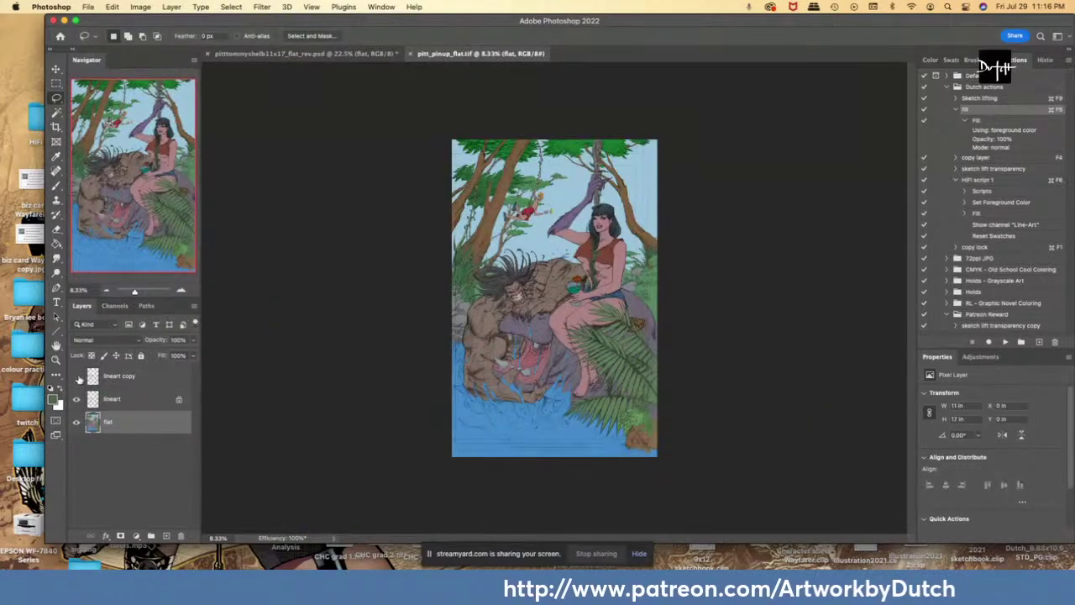
# - Toggle the flat layer's visibility, show the lineart copy layer, and examine the upper part of the reference artwork
pyautogui.click(77, 422)
pyautogui.click(76, 422)
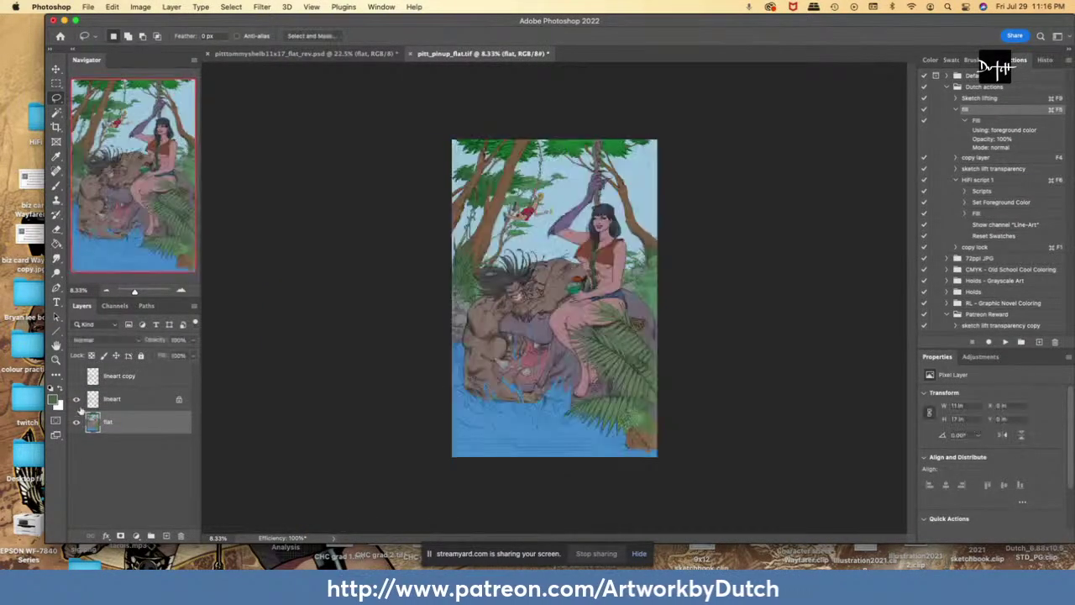
pyautogui.click(76, 377)
pyautogui.scroll(10, 502, 388)
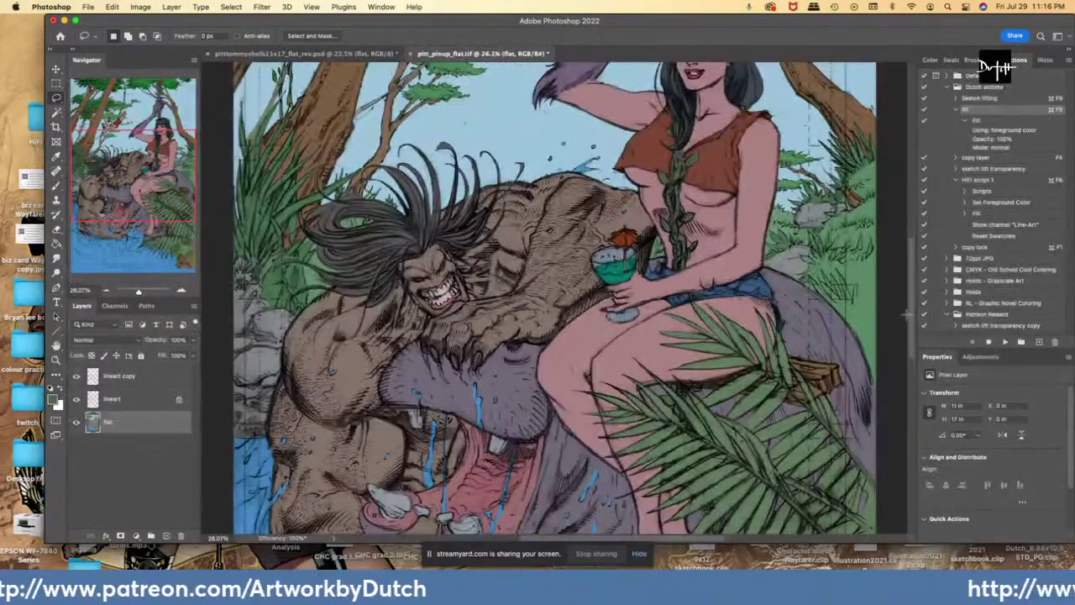
pyautogui.moveTo(911, 329); pyautogui.dragTo(905, 248)
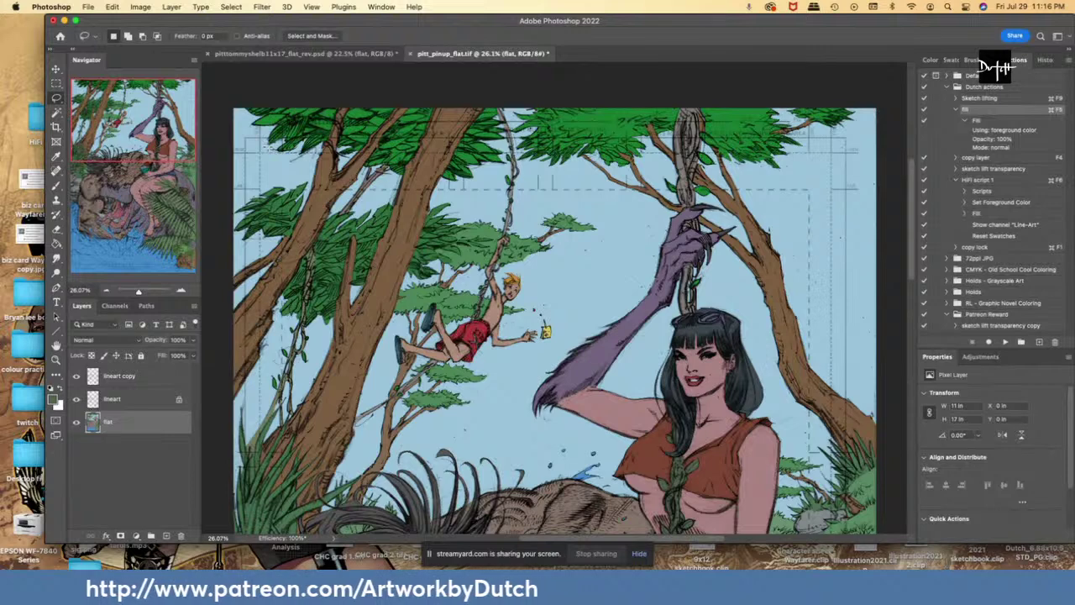
# - Select the lineart copy layer and close pitt_pinup_flat.tif to return to the revised flat document
pyautogui.click(126, 378)
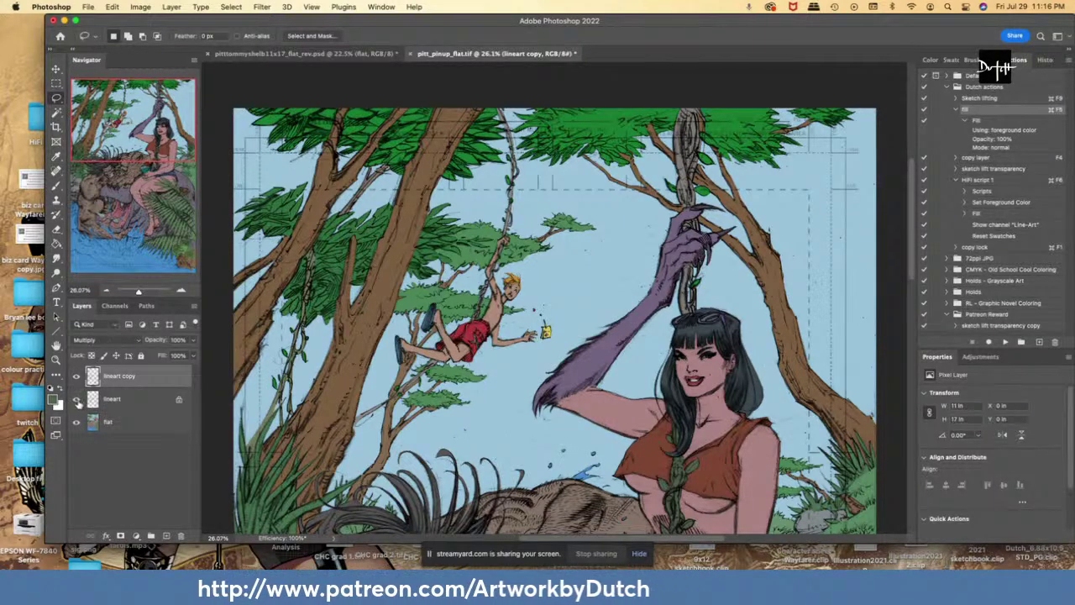
pyautogui.click(410, 53)
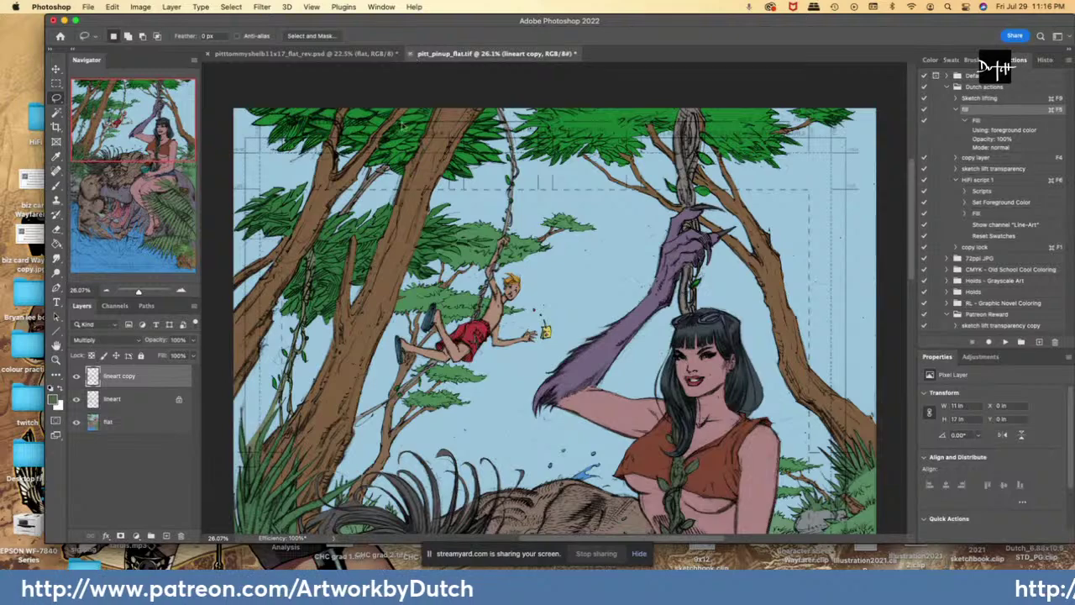
pyautogui.click(521, 242)
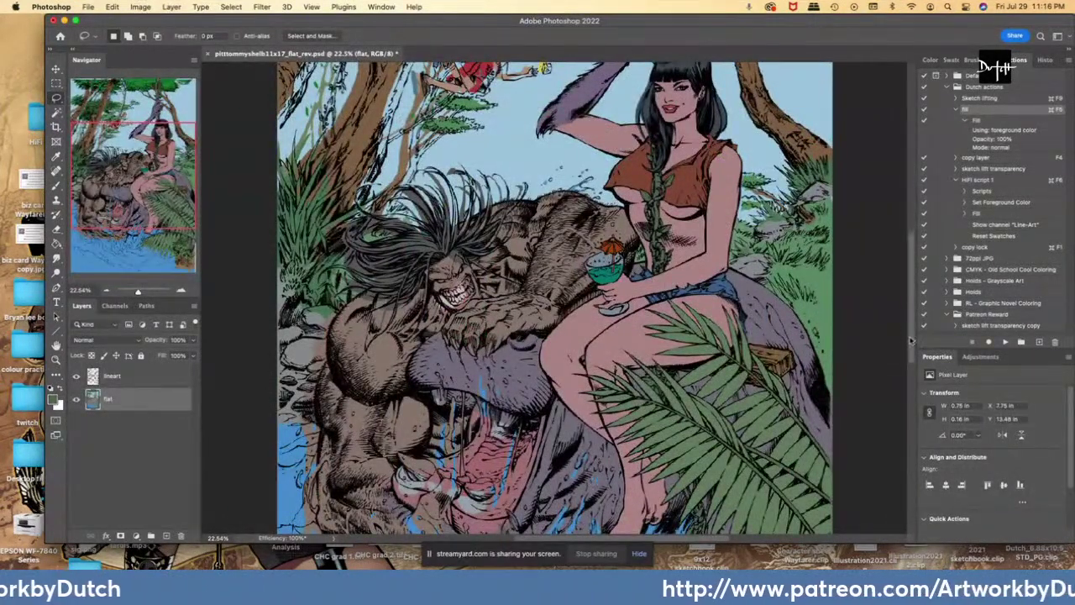
# - Sample the grass green, lasso a strip about 0.13 by 0.43 in at the artwork's right edge, and fill it
pyautogui.scroll(3, 912, 320)
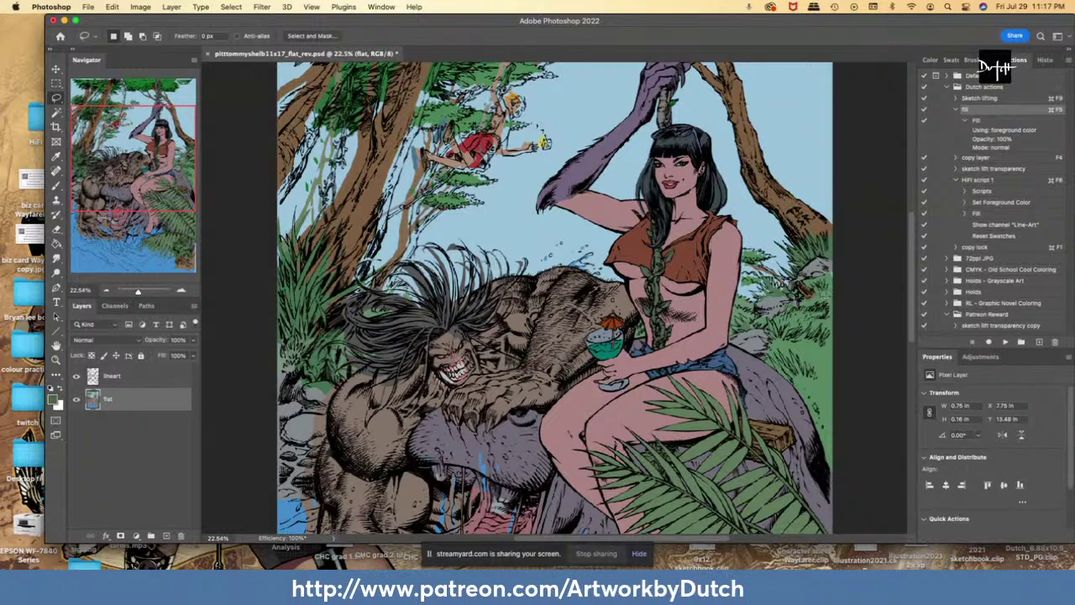
pyautogui.press('i')
pyautogui.press('l')
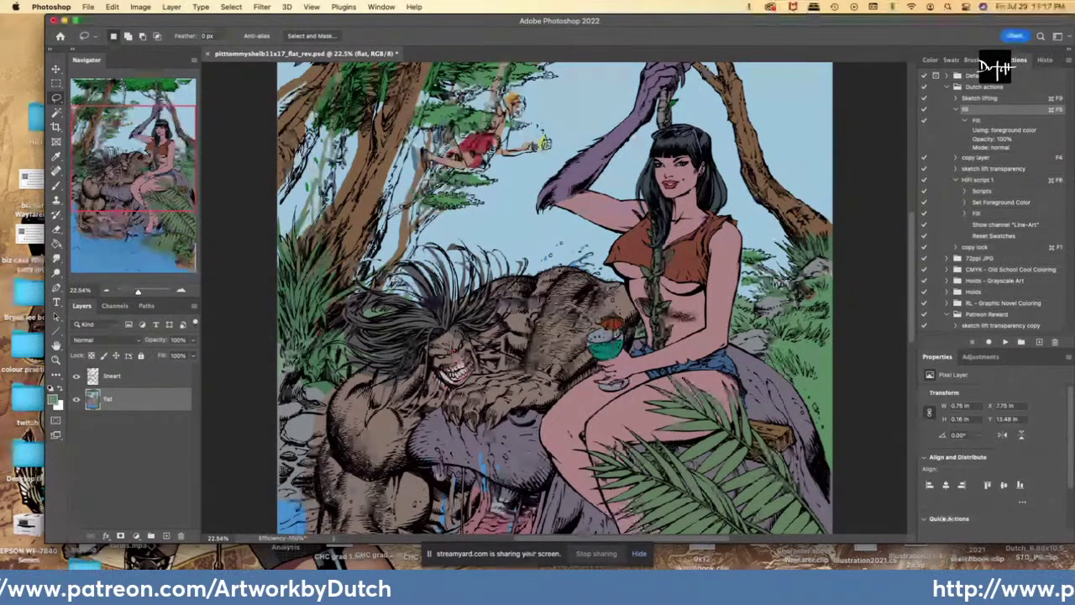
pyautogui.press('g')
# - Lasso the upper leaves on the water side of the lower palm frond, fill them with green, and deselect
pyautogui.scroll(-3, 554, 298)
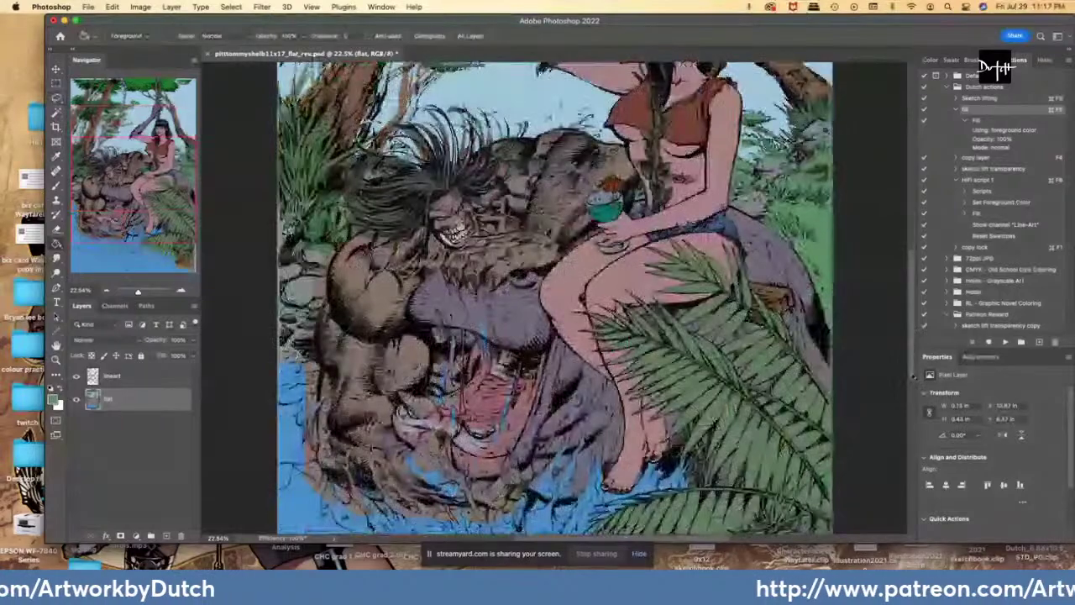
pyautogui.scroll(-2, 555, 298)
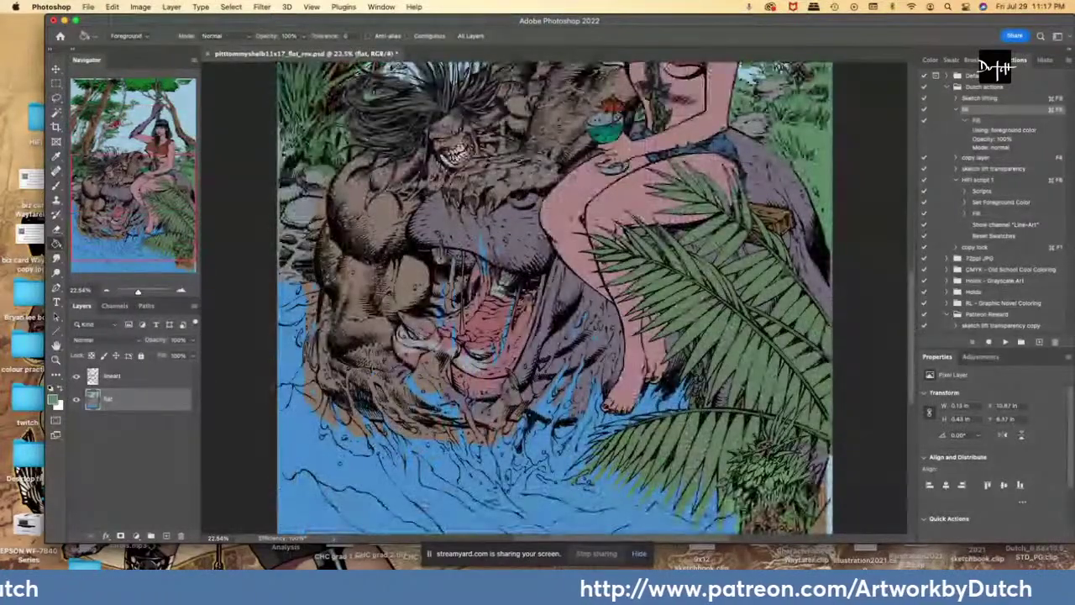
pyautogui.scroll(3, 538, 290)
pyautogui.scroll(-3, 538, 290)
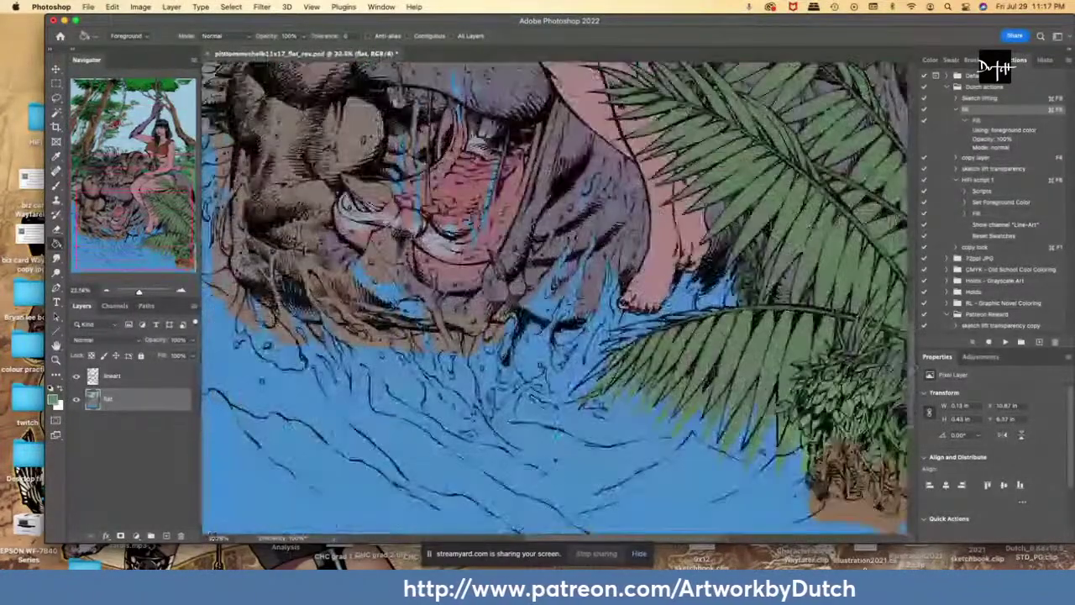
pyautogui.scroll(4, 555, 298)
pyautogui.press('l')
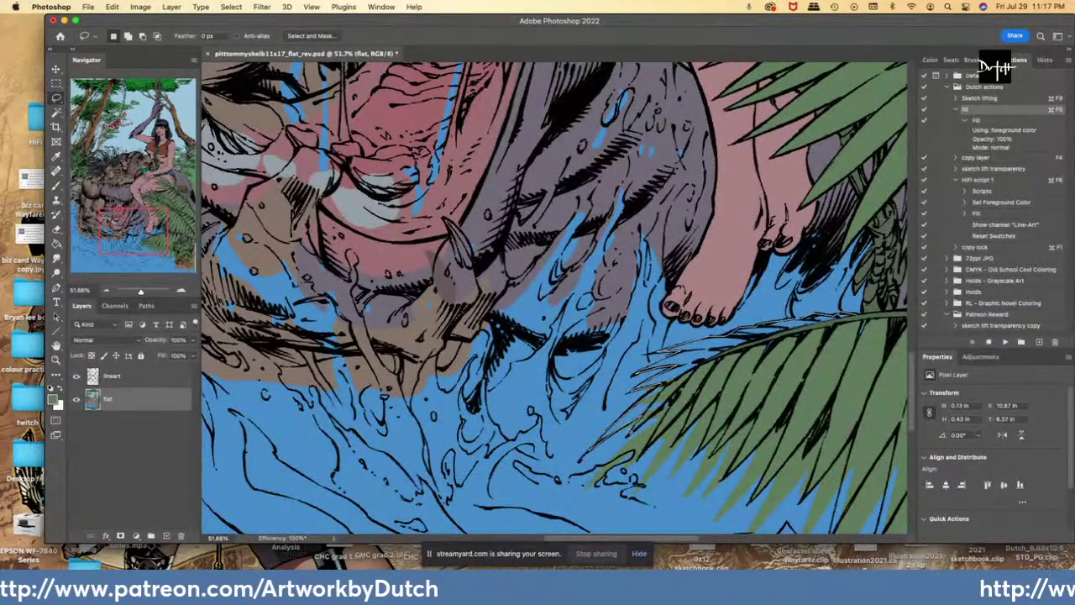
pyautogui.moveTo(677, 393)
pyautogui.mouseDown()
pyautogui.moveTo(839, 352)
pyautogui.moveTo(742, 362)
pyautogui.moveTo(842, 340)
pyautogui.moveTo(828, 351)
pyautogui.moveTo(855, 323)
pyautogui.mouseUp()
pyautogui.press('g')
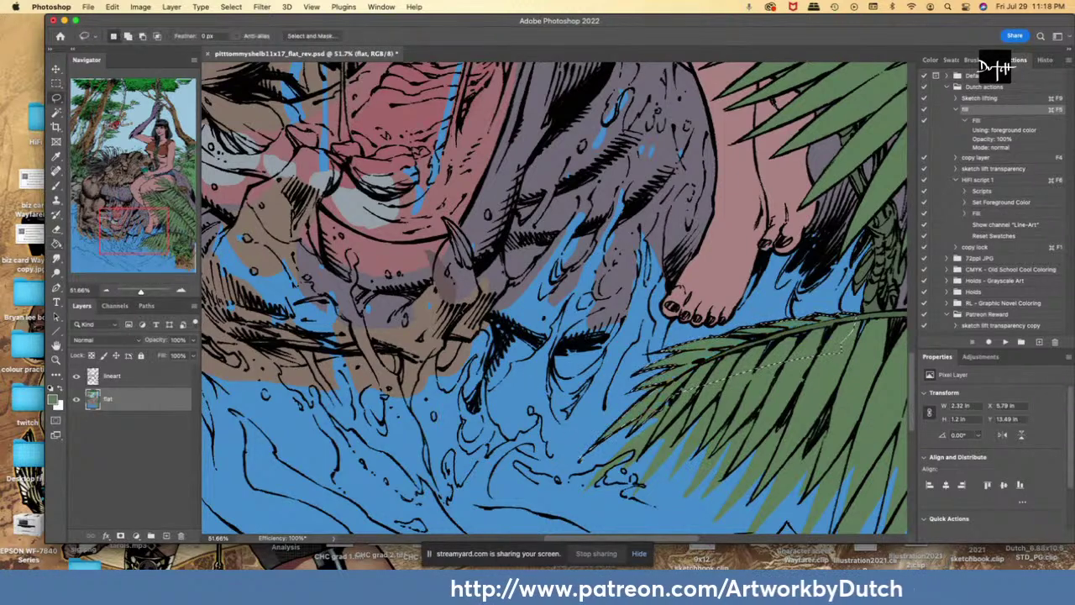
pyautogui.press('super+d')
# - Sample the water blue, lasso the area beyond the lower frond's leaf tips, about 3.58 by 1.8 in, fill it, and deselect
pyautogui.press('i')
pyautogui.click(560, 453)
pyautogui.press('l')
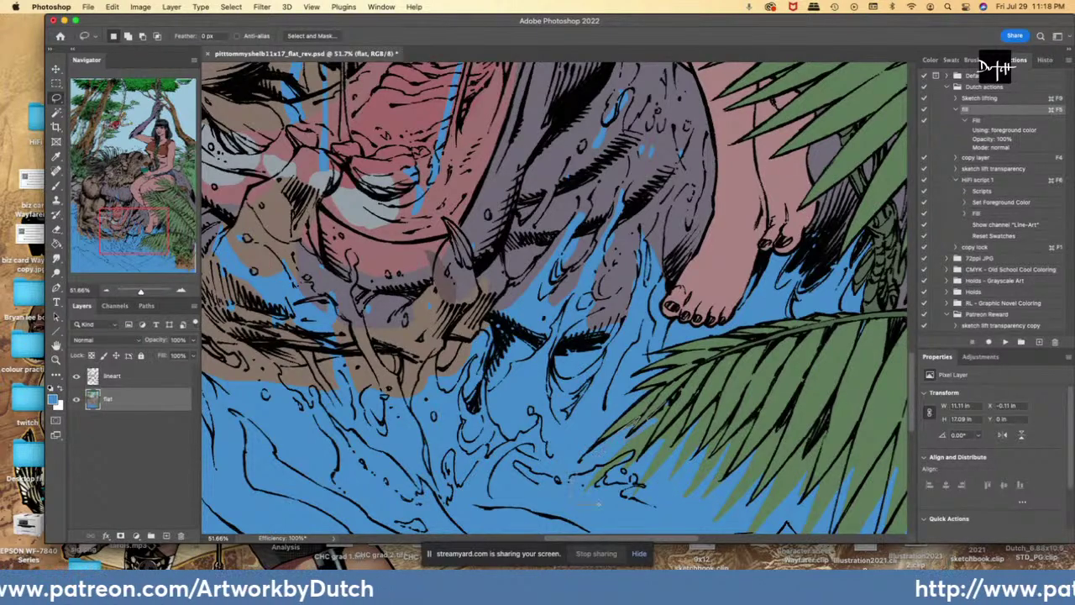
pyautogui.scroll(-5, 598, 503)
pyautogui.hscroll(5, 598, 503)
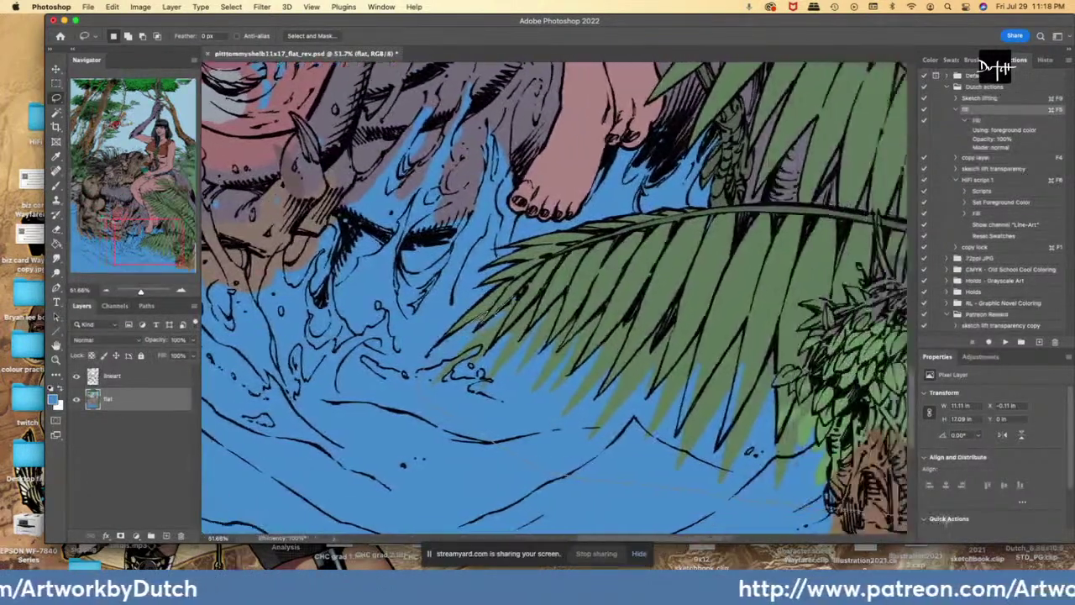
pyautogui.hscroll(3, 598, 503)
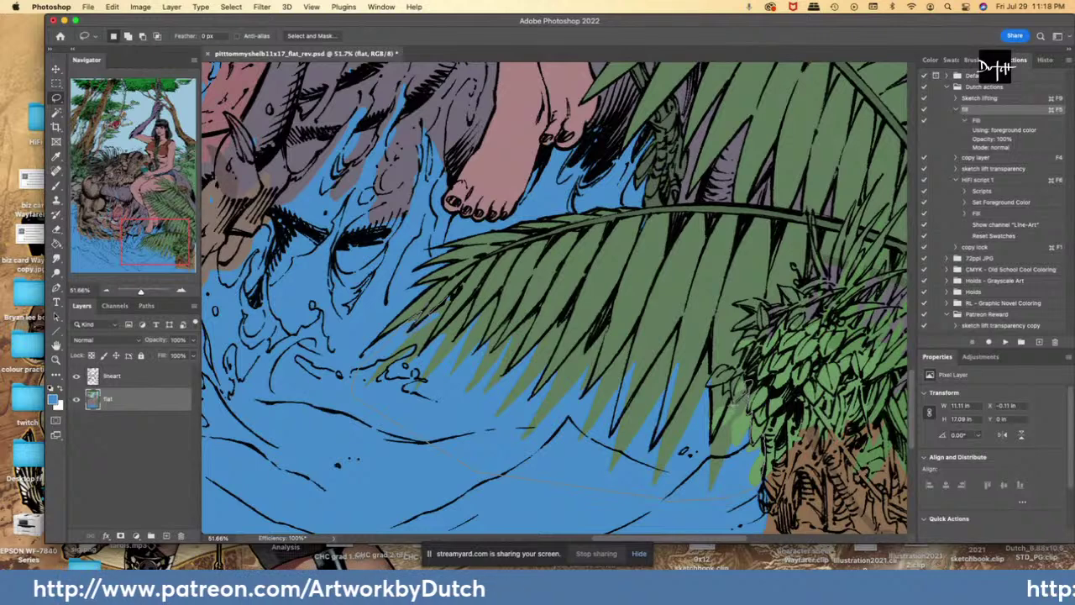
pyautogui.moveTo(739, 398)
pyautogui.mouseDown()
pyautogui.moveTo(714, 440)
pyautogui.moveTo(711, 334)
pyautogui.moveTo(654, 445)
pyautogui.moveTo(679, 321)
pyautogui.moveTo(612, 431)
pyautogui.mouseUp()
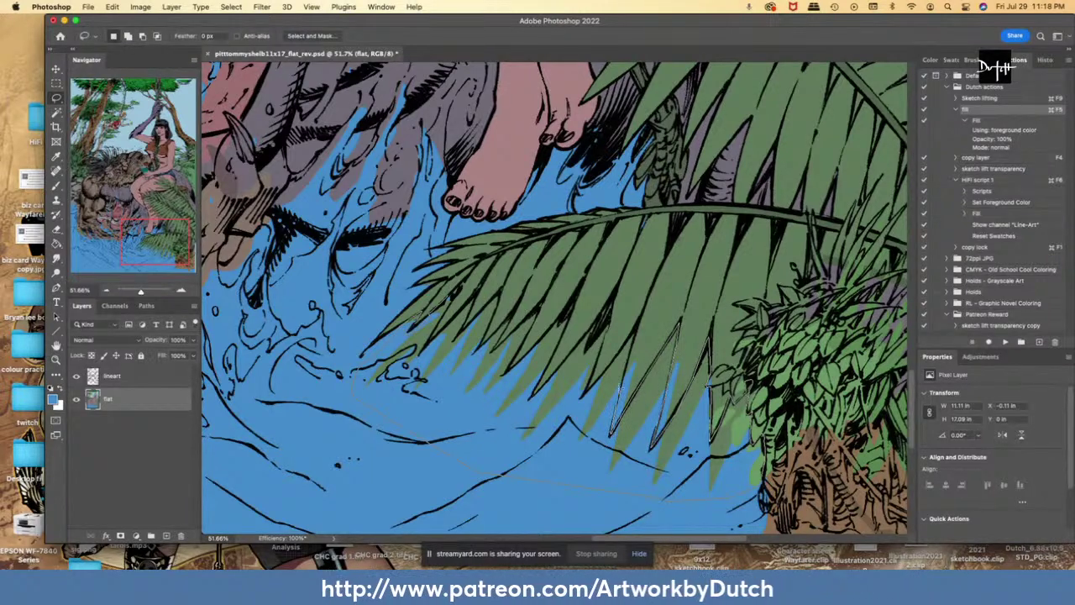
pyautogui.moveTo(620, 388)
pyautogui.mouseDown()
pyautogui.moveTo(636, 330)
pyautogui.moveTo(582, 395)
pyautogui.moveTo(612, 315)
pyautogui.moveTo(530, 391)
pyautogui.moveTo(571, 315)
pyautogui.moveTo(561, 324)
pyautogui.mouseUp()
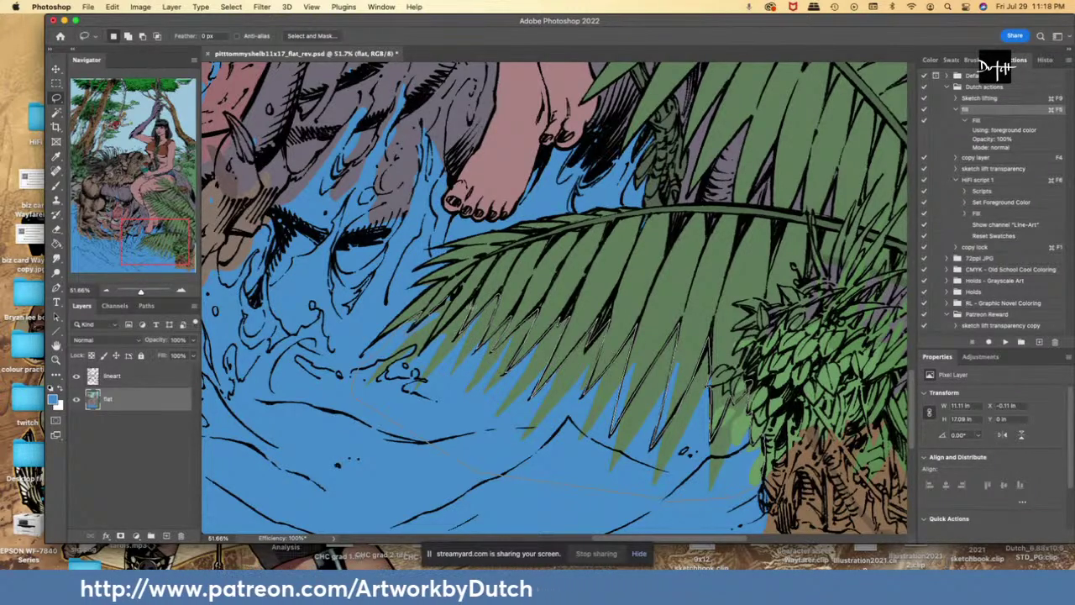
pyautogui.moveTo(453, 320)
pyautogui.mouseDown()
pyautogui.moveTo(424, 347)
pyautogui.moveTo(453, 291)
pyautogui.mouseUp()
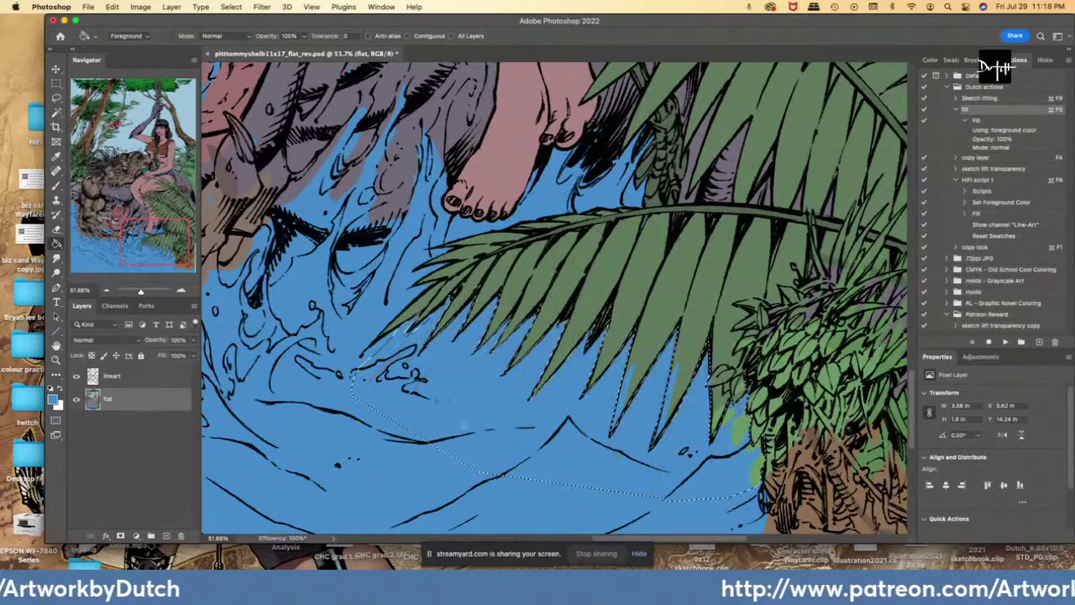
pyautogui.hotkey('alt', 'BackSpace')
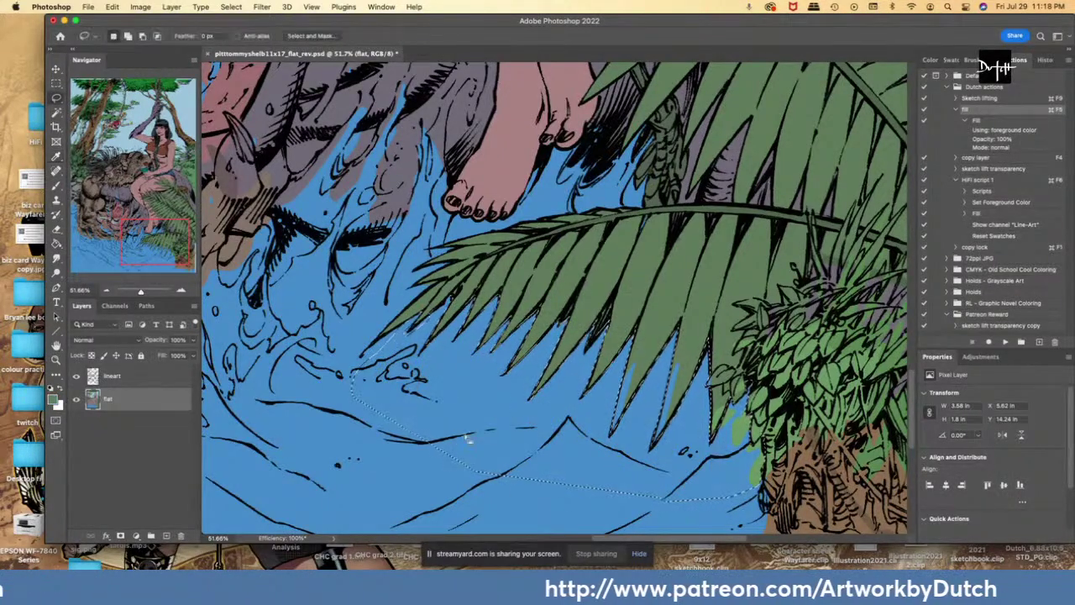
pyautogui.hotkey('ctrl', 'd')
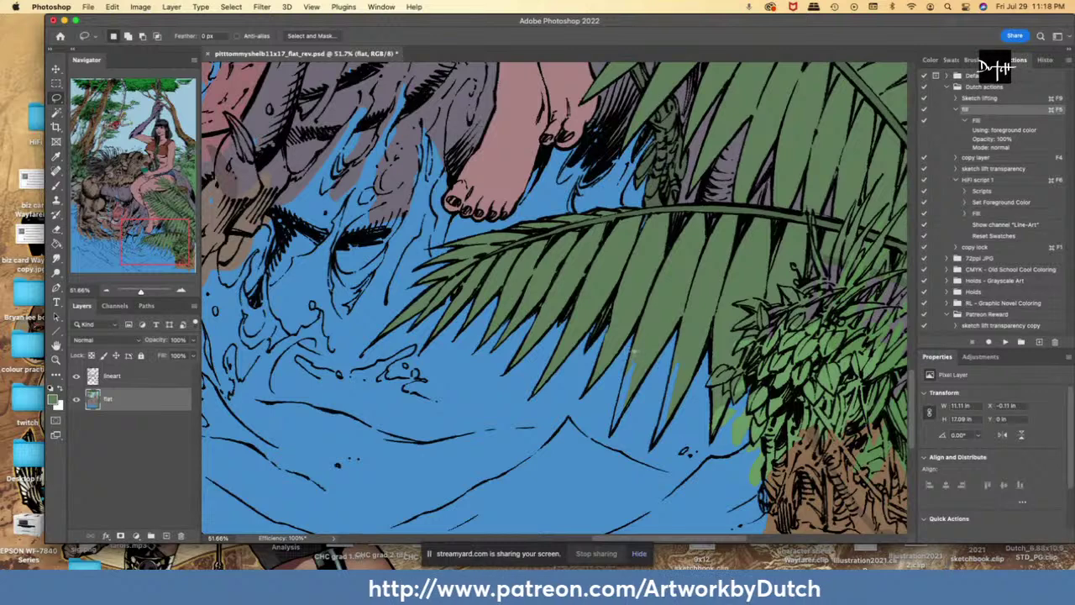
# - Fill the lower frond's last leaf tips with palm green and a gap of about 0.15 by 0.27 in beside the bush with water blue
pyautogui.moveTo(626, 369)
pyautogui.mouseDown()
pyautogui.moveTo(609, 433)
pyautogui.moveTo(639, 390)
pyautogui.moveTo(626, 359)
pyautogui.moveTo(661, 428)
pyautogui.moveTo(653, 450)
pyautogui.mouseUp()
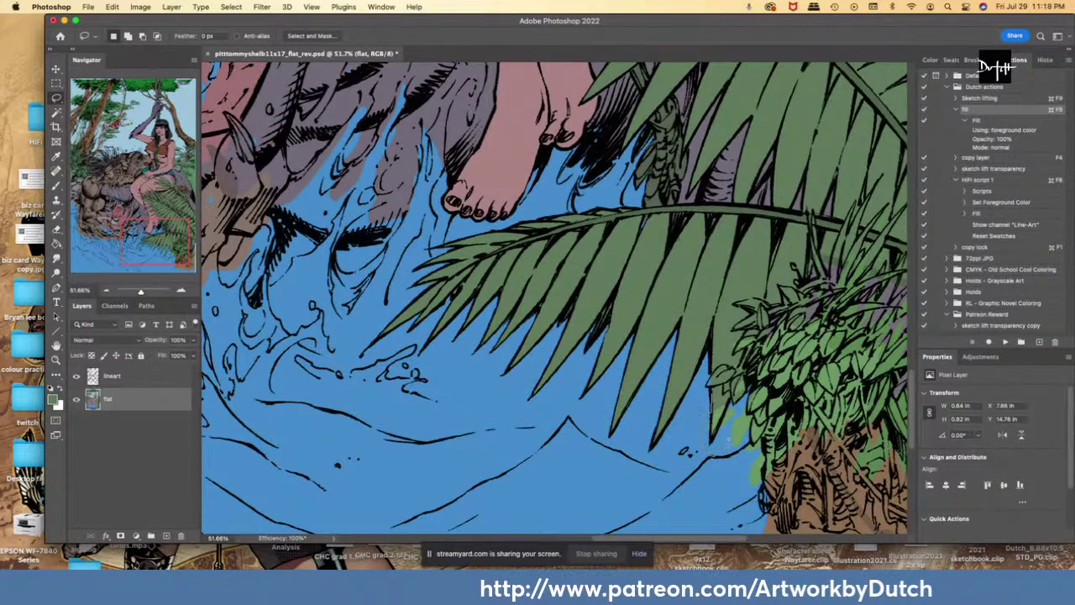
pyautogui.press('g')
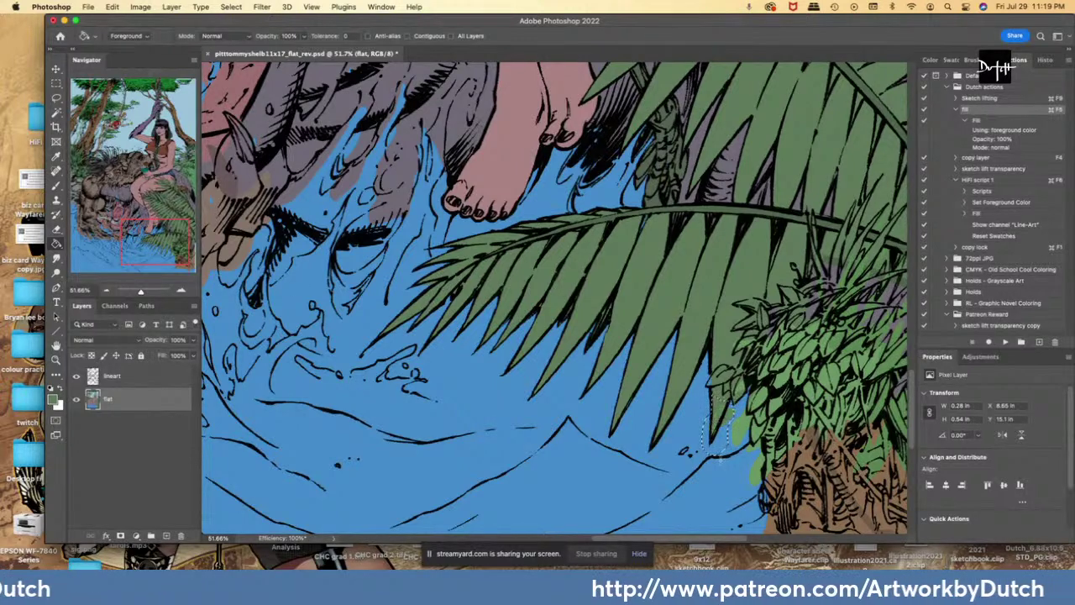
pyautogui.hotkey('ctrl', 'd')
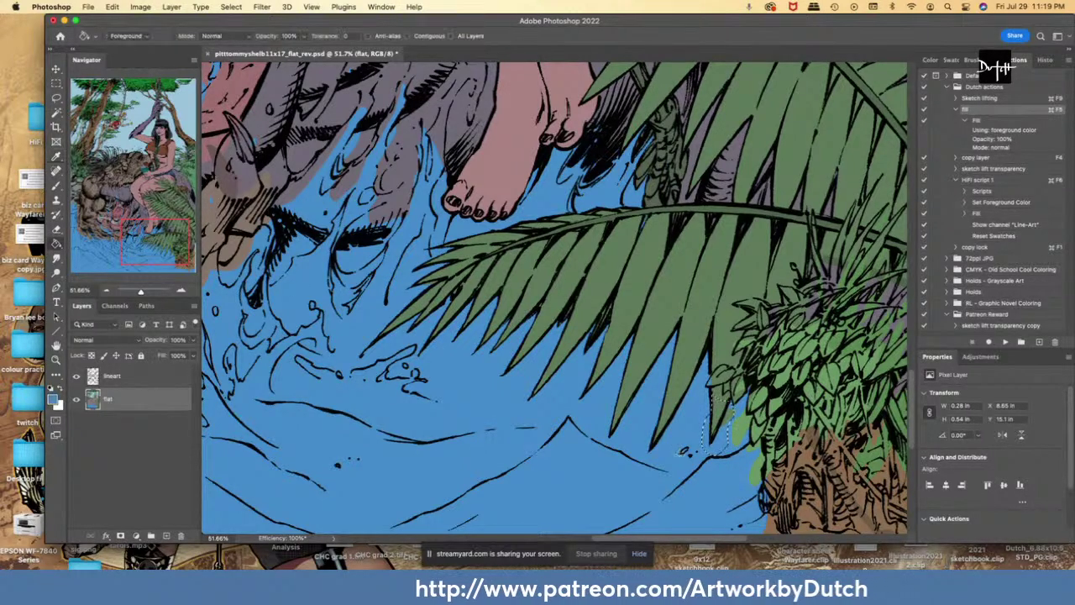
pyautogui.press('l')
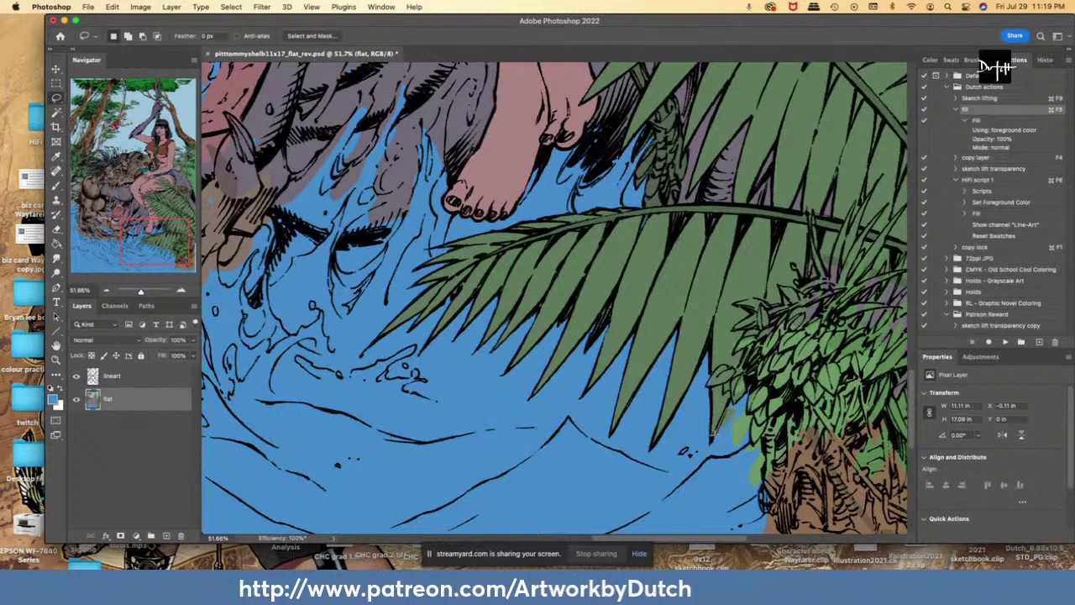
pyautogui.moveTo(713, 433); pyautogui.dragTo(729, 433)
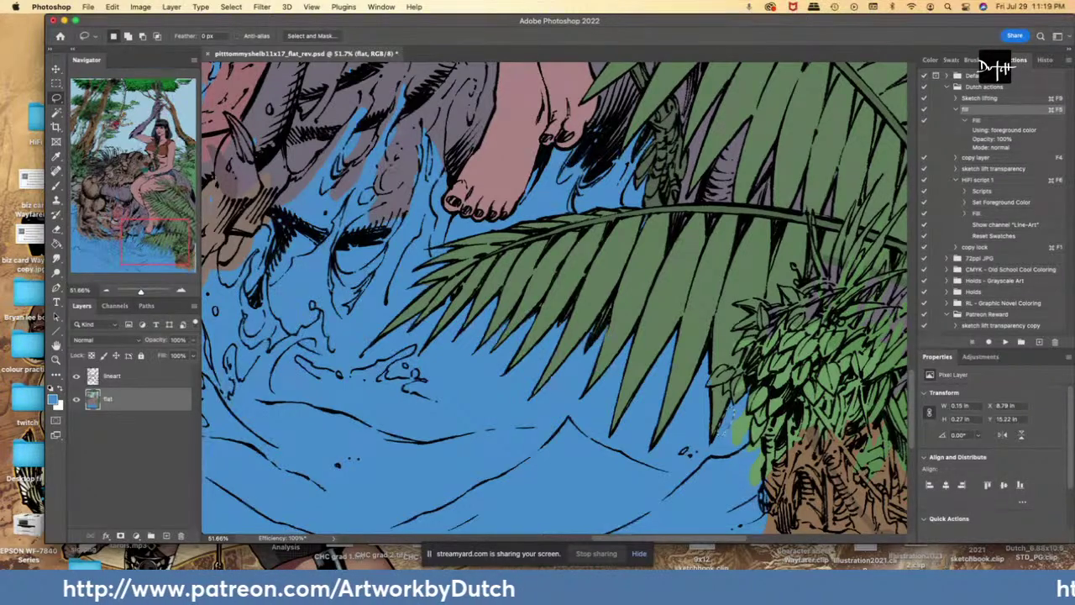
# - Sample the bush's bright green, lasso its leaves overlapping the palm frond, about 0.36 by 0.33 in, fill them, and deselect
pyautogui.press('i')
pyautogui.press('l')
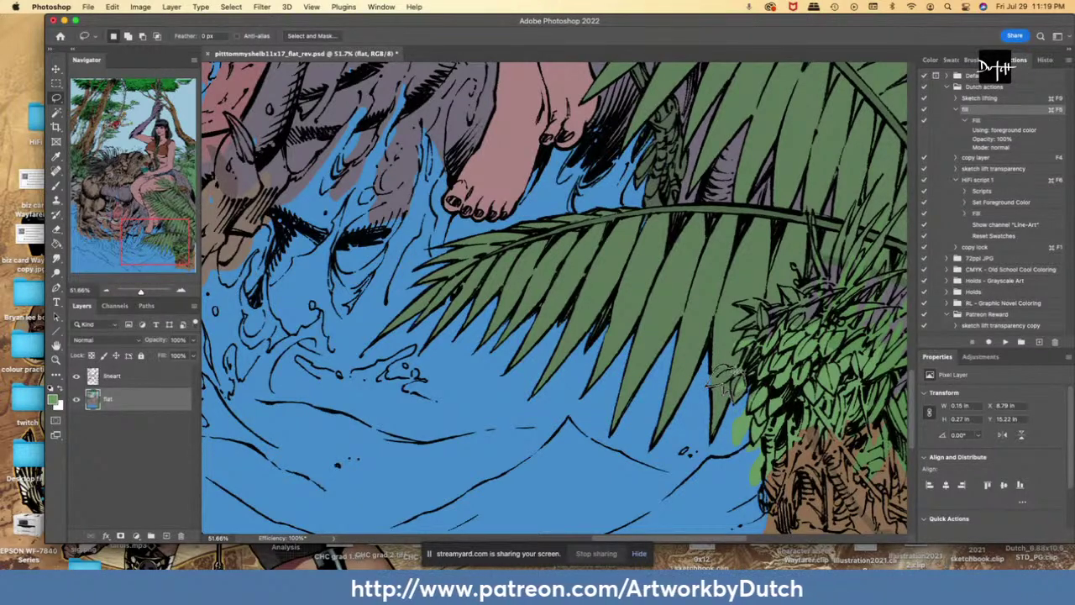
pyautogui.moveTo(729, 369); pyautogui.dragTo(742, 393)
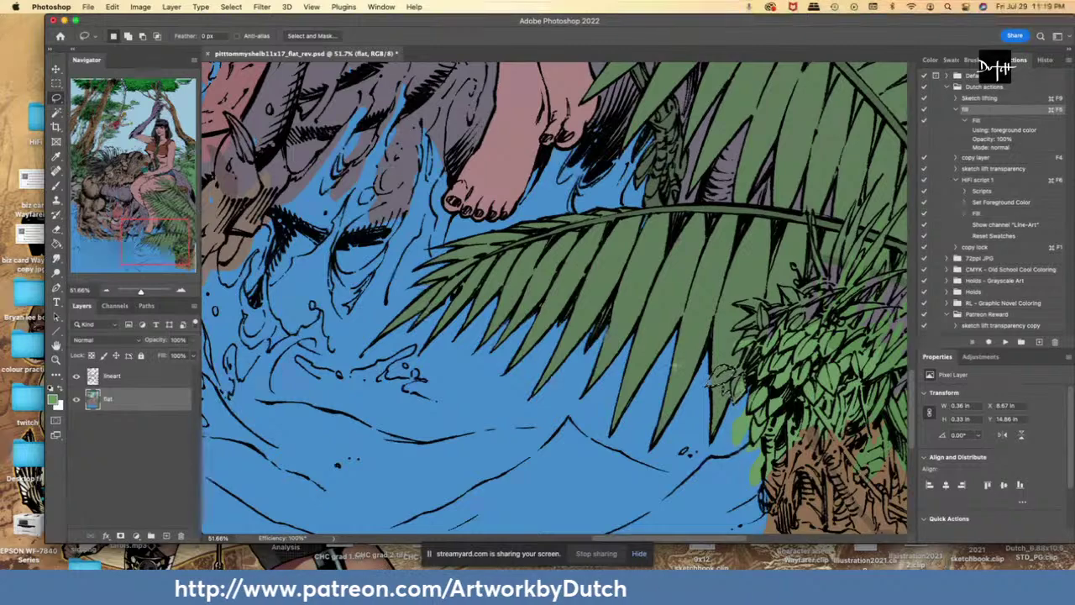
pyautogui.press('g')
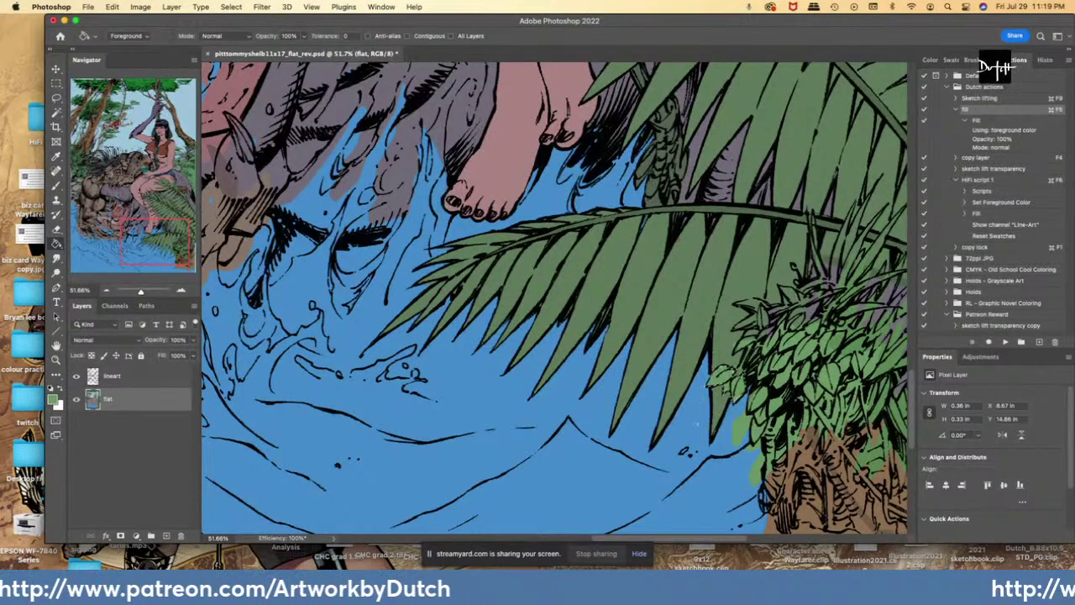
pyautogui.press('l')
pyautogui.press('super+d')
# - Lasso small stray patches beside the bush, in the frond's outer leaves and under its stem, and fill them with palm green
pyautogui.scroll(1, 731, 453)
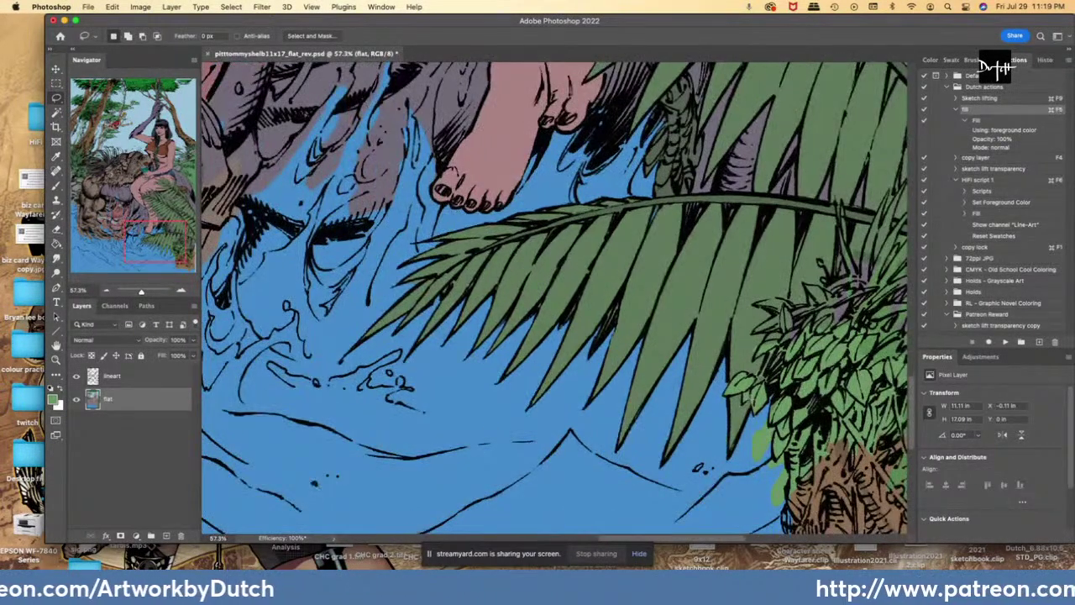
pyautogui.scroll(3, 560, 308)
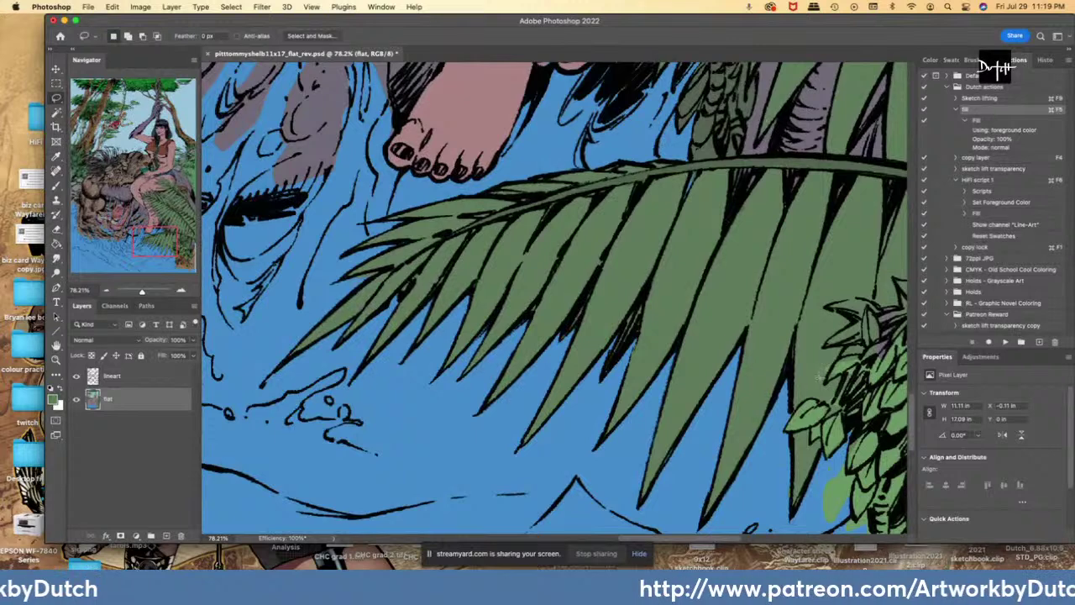
pyautogui.moveTo(843, 378)
pyautogui.mouseDown()
pyautogui.moveTo(861, 364)
pyautogui.moveTo(818, 348)
pyautogui.moveTo(840, 380)
pyautogui.mouseUp()
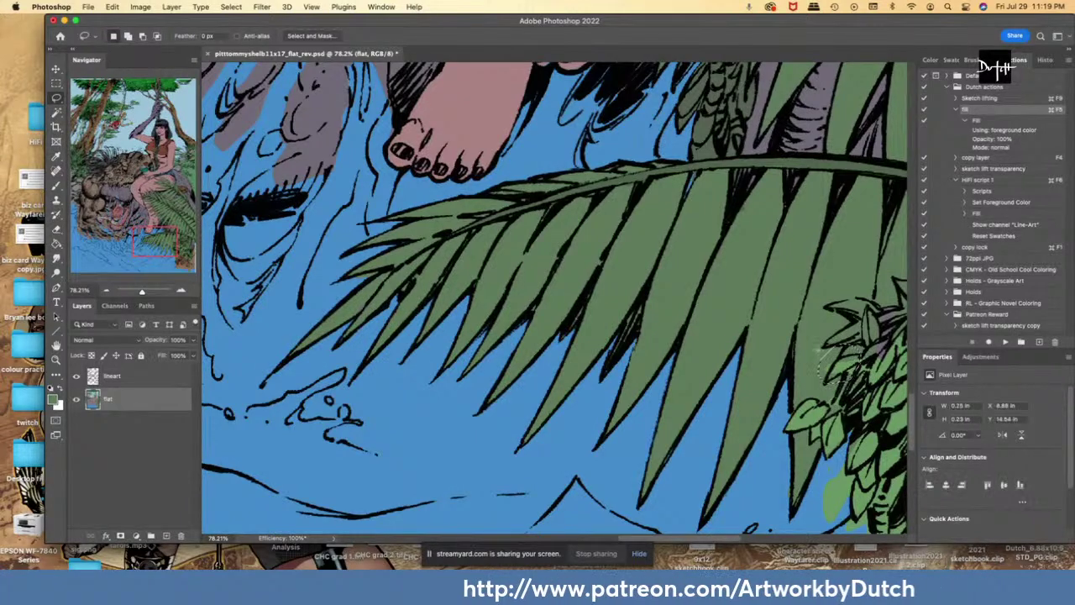
pyautogui.moveTo(363, 294)
pyautogui.mouseDown()
pyautogui.moveTo(344, 332)
pyautogui.moveTo(361, 296)
pyautogui.mouseUp()
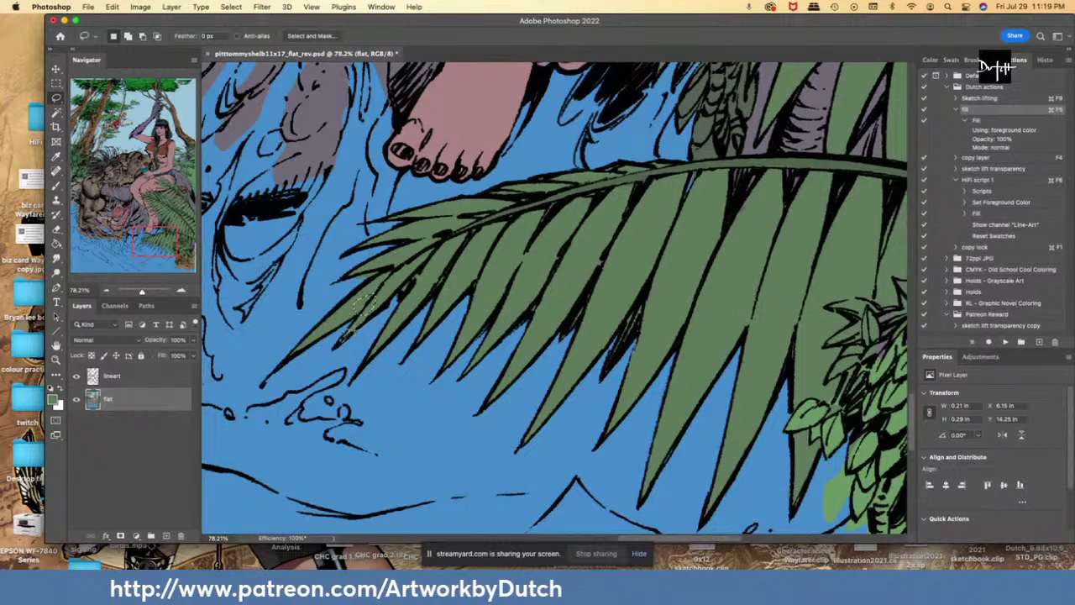
pyautogui.moveTo(645, 190)
pyautogui.mouseDown()
pyautogui.moveTo(599, 187)
pyautogui.moveTo(619, 201)
pyautogui.mouseUp()
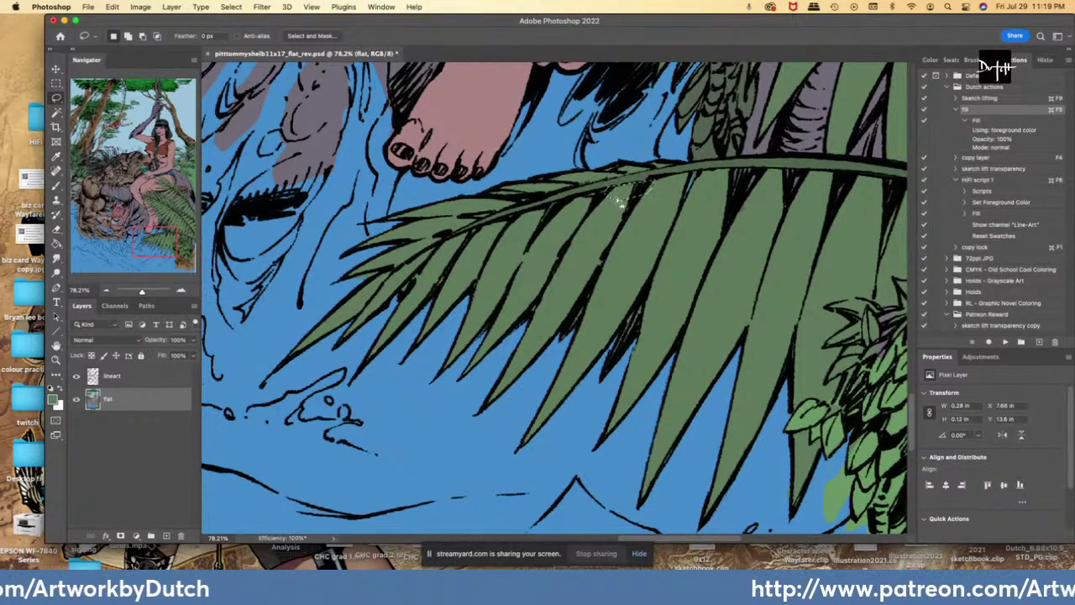
# - Fill the tiny gap below the frond's stem with water blue and a stem strip about 0.18 by 0.06 in with palm green
pyautogui.moveTo(688, 171)
pyautogui.mouseDown()
pyautogui.moveTo(687, 183)
pyautogui.moveTo(694, 173)
pyautogui.mouseUp()
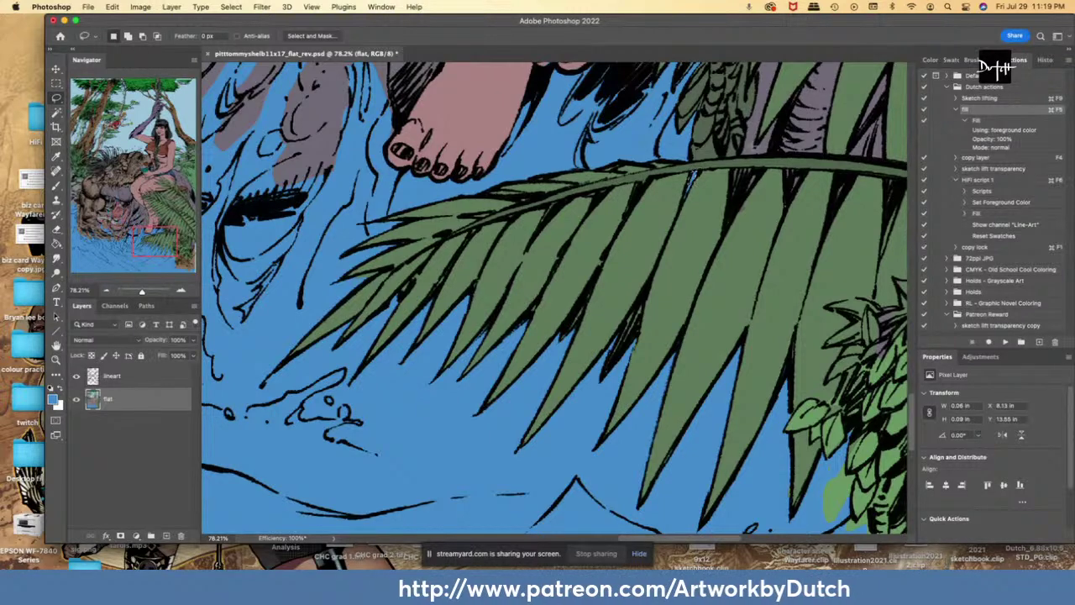
pyautogui.moveTo(731, 168)
pyautogui.mouseDown()
pyautogui.moveTo(724, 228)
pyautogui.moveTo(756, 172)
pyautogui.moveTo(792, 162)
pyautogui.mouseUp()
pyautogui.press('F5')
pyautogui.press('i')
pyautogui.click(797, 169)
pyautogui.press('l')
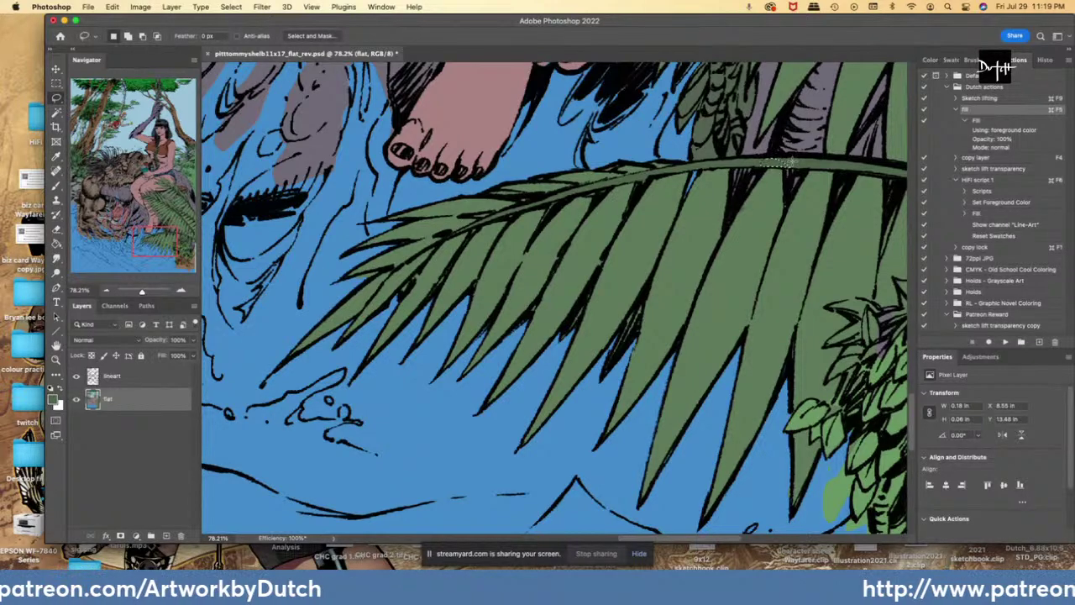
# - Sample the water blue, lasso the area below and beside the riverbank, about 2.75 by 2.1 in, and fill the brown overspill
pyautogui.scroll(-5, 520, 459)
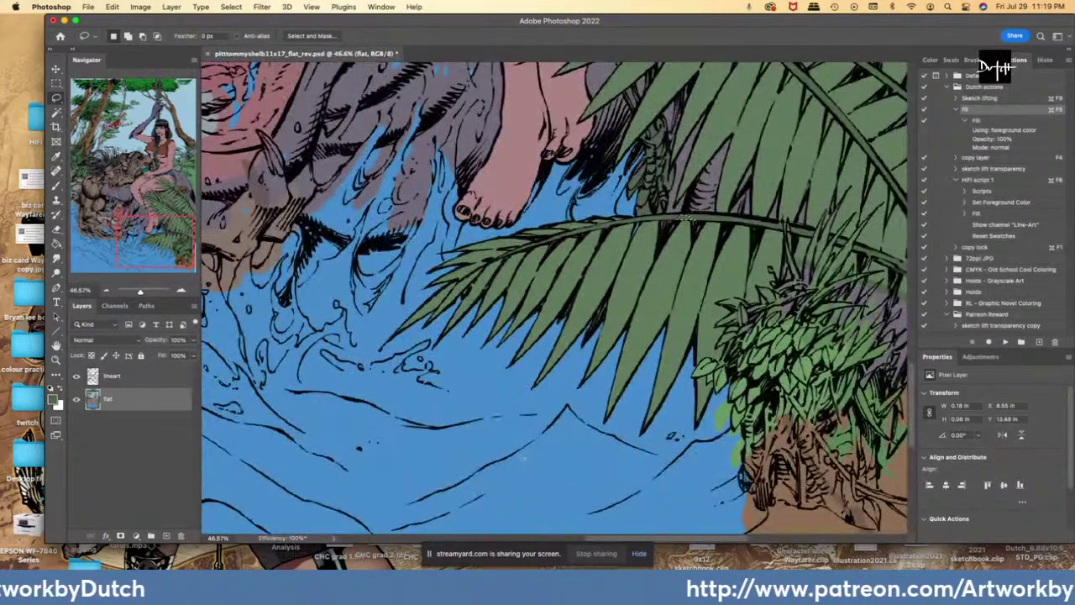
pyautogui.hscroll(5, 554, 294)
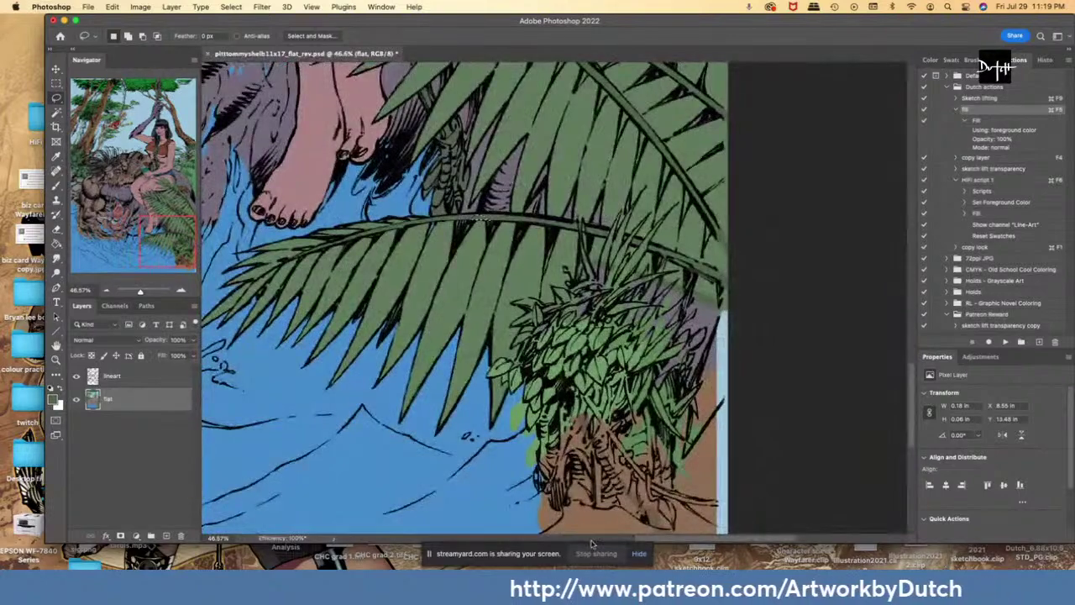
pyautogui.scroll(-3, 553, 292)
pyautogui.press('i')
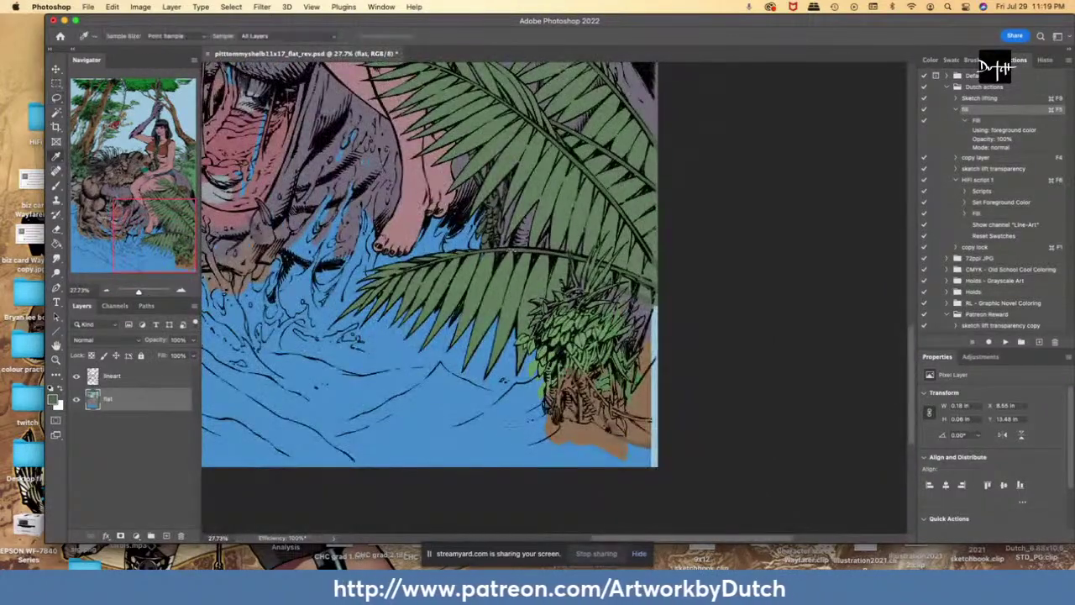
pyautogui.press('l')
pyautogui.scroll(2, 556, 294)
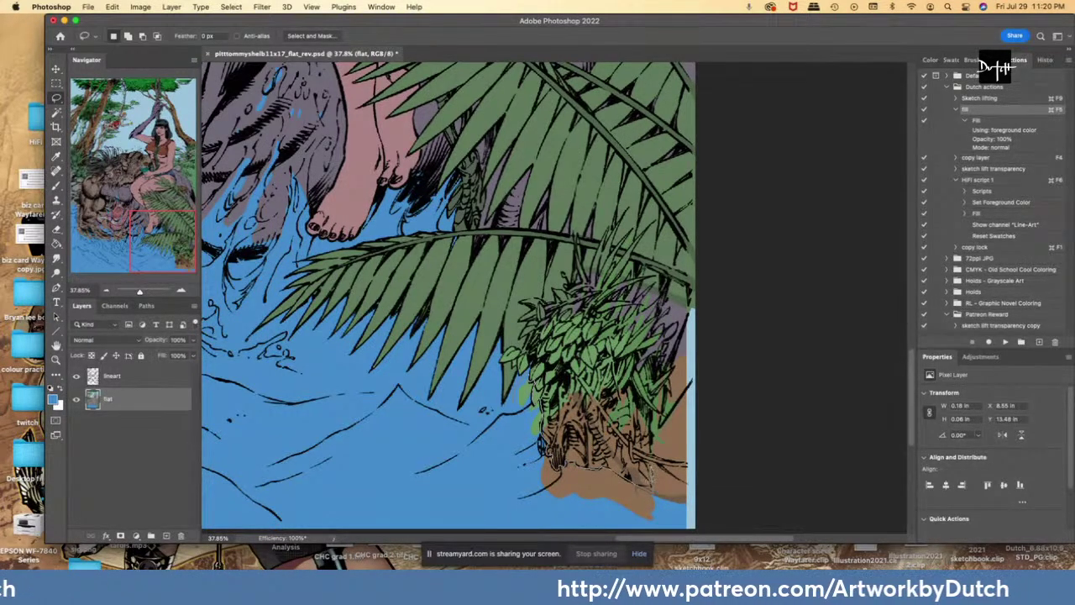
pyautogui.moveTo(697, 502)
pyautogui.mouseDown()
pyautogui.moveTo(703, 494)
pyautogui.moveTo(530, 488)
pyautogui.moveTo(497, 368)
pyautogui.mouseUp()
pyautogui.click(58, 244)
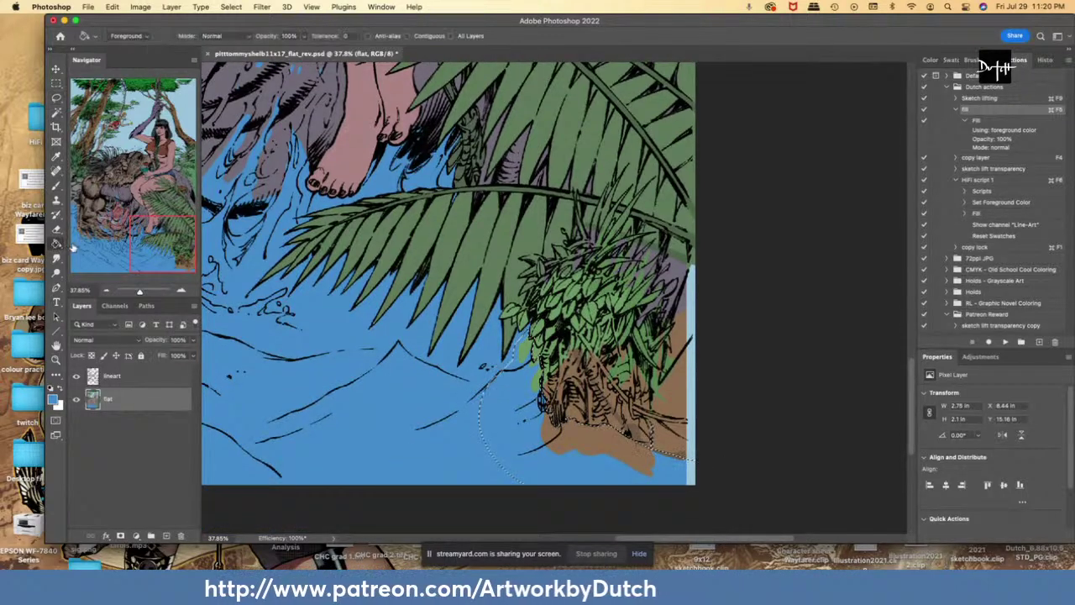
pyautogui.press('l')
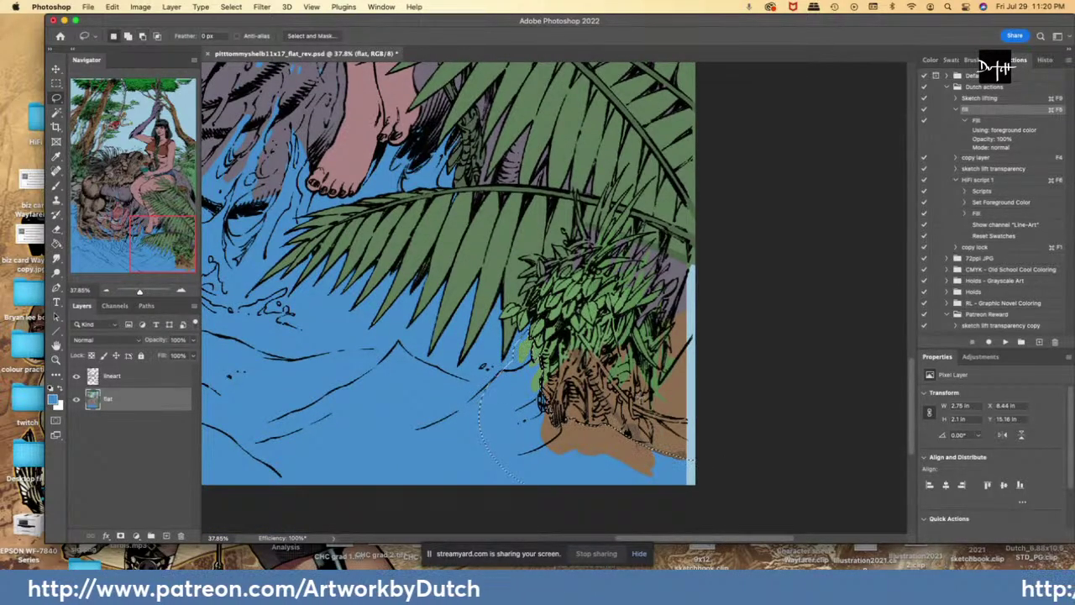
pyautogui.press('g')
pyautogui.click(562, 428)
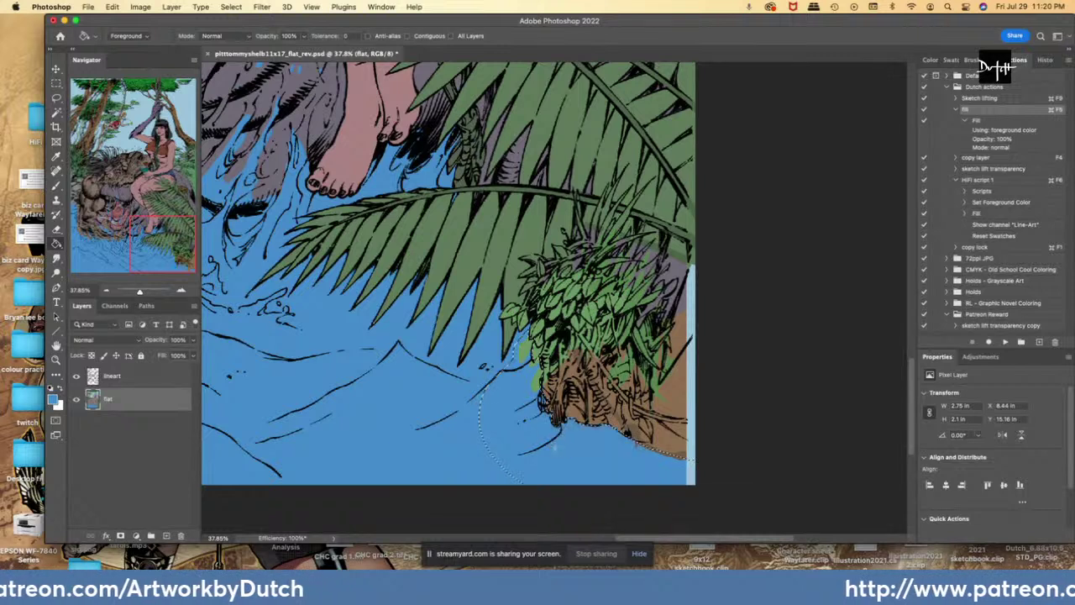
pyautogui.press('l')
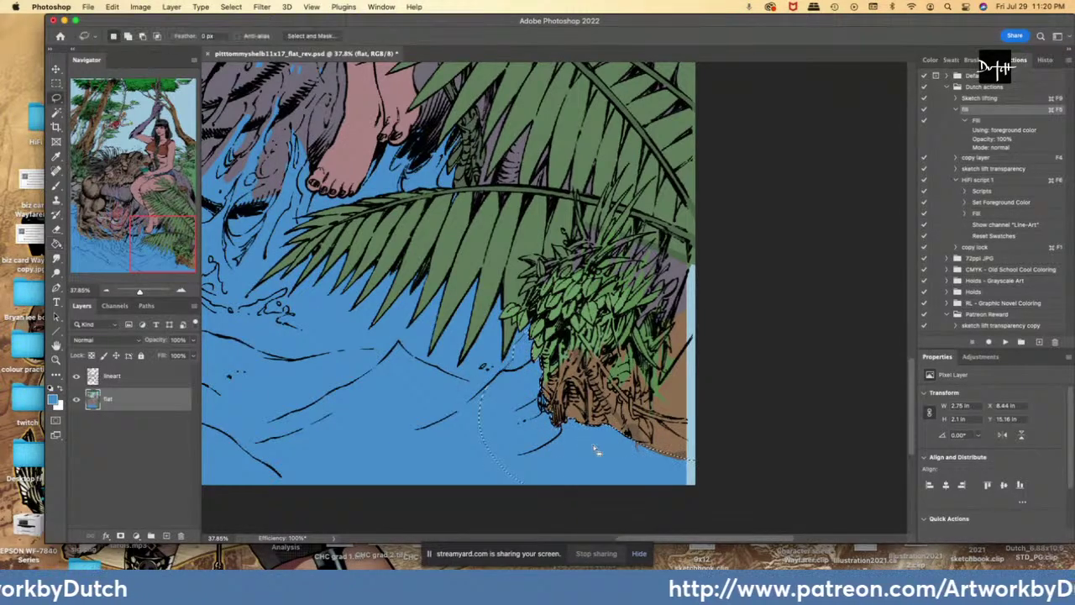
# - Sample the riverbank brown, lasso the bank below the bush, about 2.37 by 2.47 in, fill its root area with brown, and deselect
pyautogui.press('g')
pyautogui.press('i')
pyautogui.press('l')
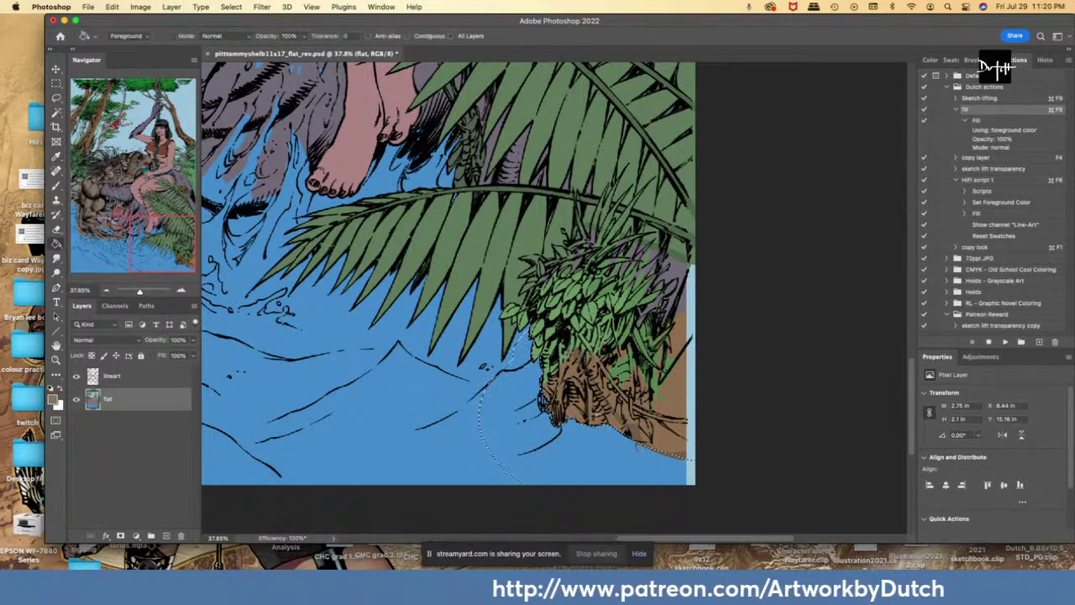
pyautogui.hotkey('ctrl', 'd')
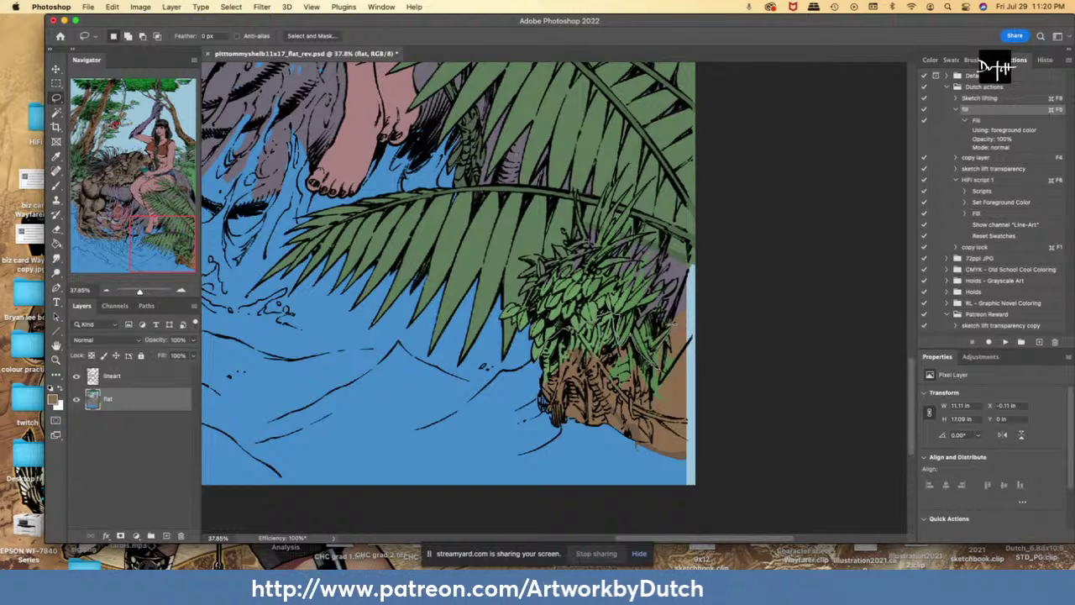
pyautogui.moveTo(682, 275)
pyautogui.mouseDown()
pyautogui.moveTo(704, 301)
pyautogui.moveTo(546, 445)
pyautogui.mouseUp()
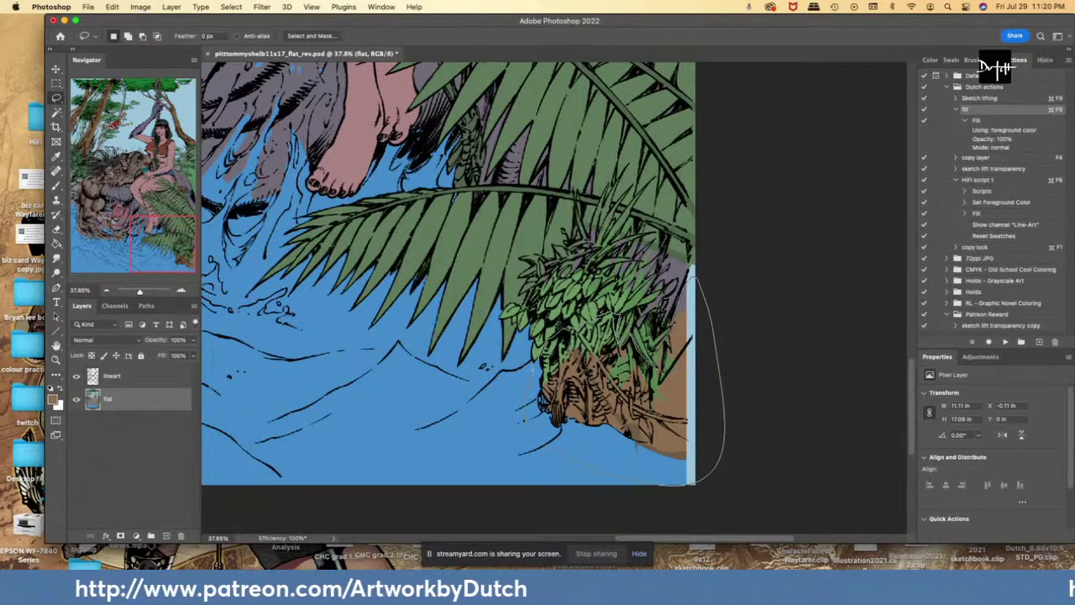
pyautogui.moveTo(533, 369); pyautogui.dragTo(531, 371)
pyautogui.press('g')
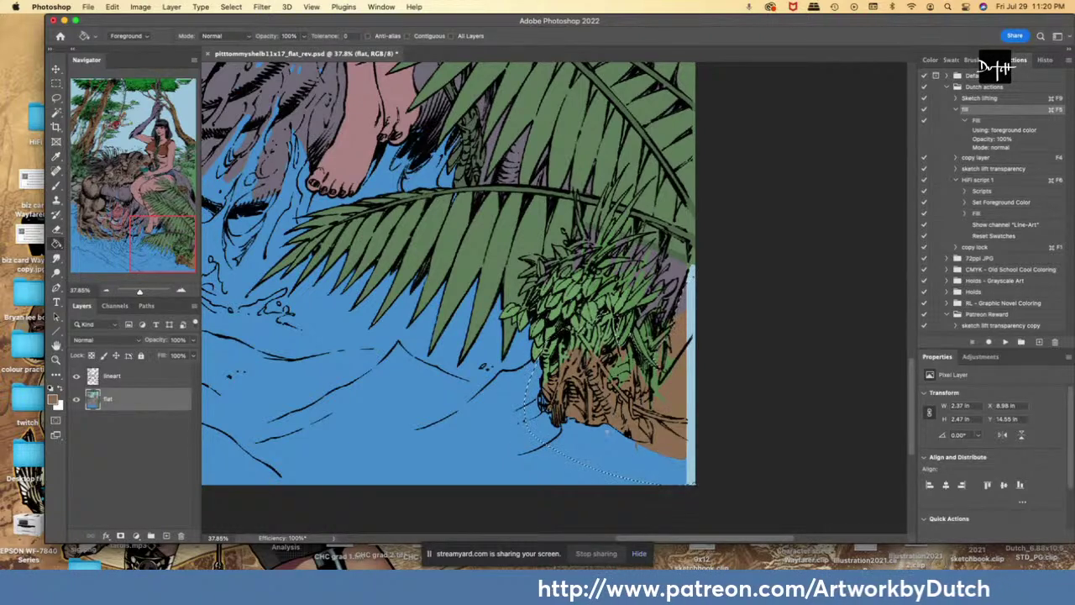
pyautogui.click(593, 341)
pyautogui.press('l')
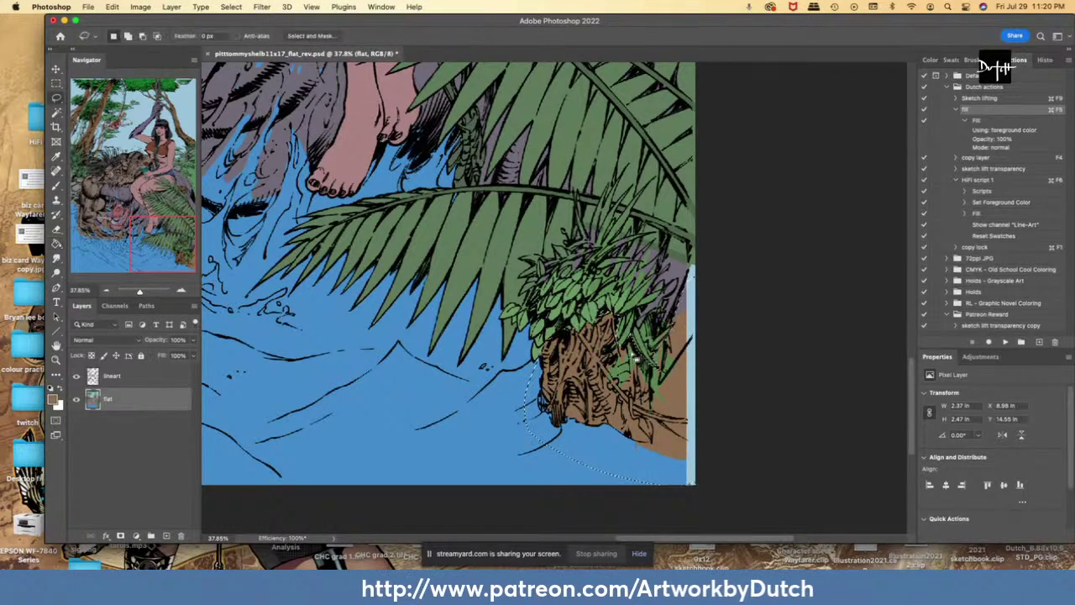
pyautogui.hotkey('ctrl', 'd')
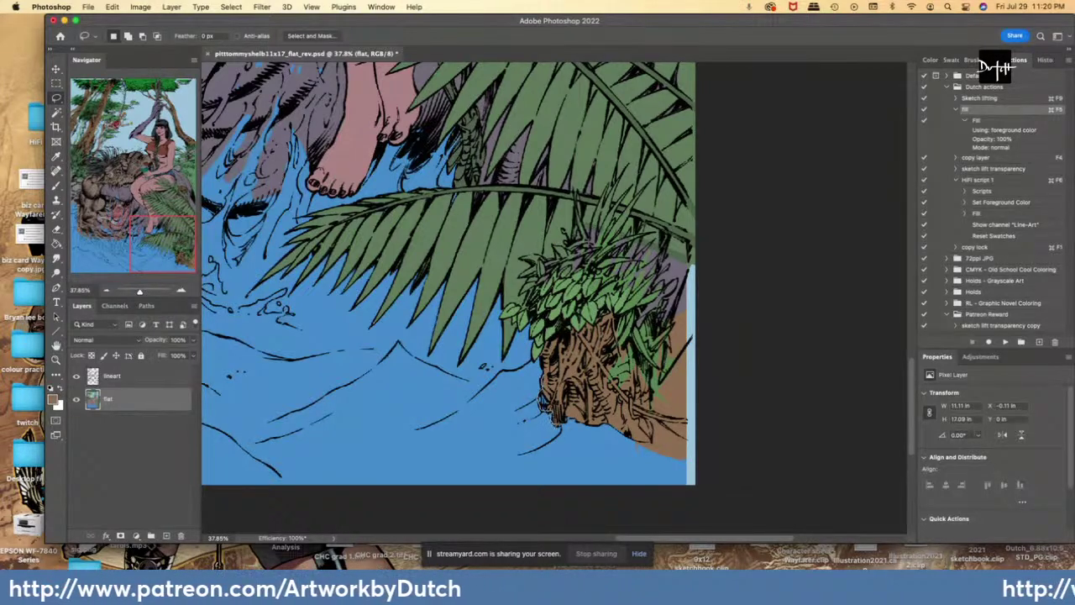
# - Lasso the stray patches along the riverbank's lower edge, about 0.5 by 0.59 in and 0.4 by 0.34 in, and fill them with brown
pyautogui.moveTo(565, 422)
pyautogui.mouseDown()
pyautogui.moveTo(577, 412)
pyautogui.moveTo(546, 377)
pyautogui.mouseUp()
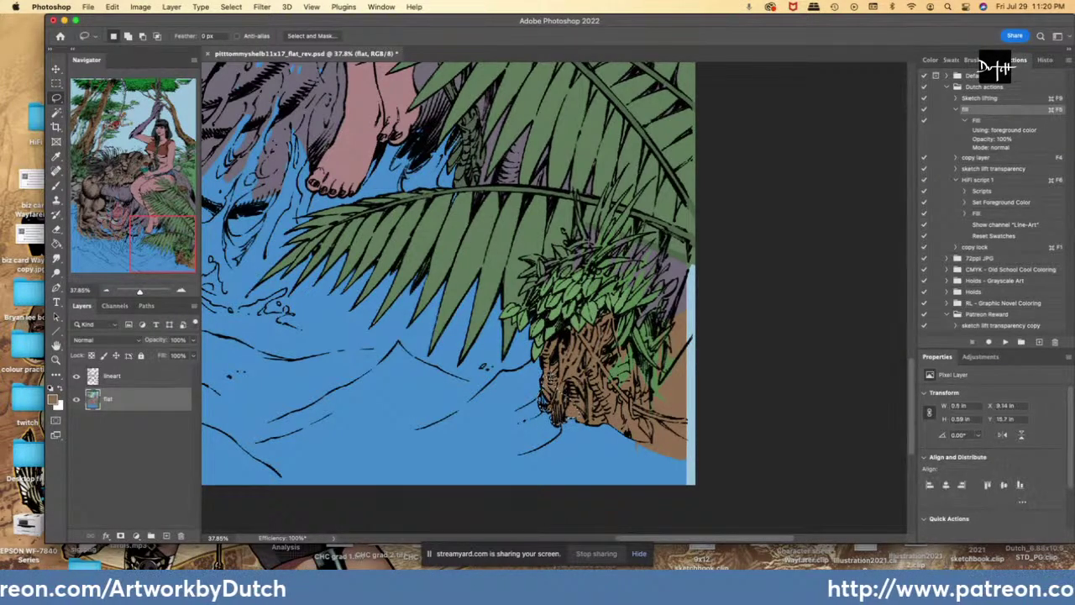
pyautogui.hotkey('ctrl', 'd')
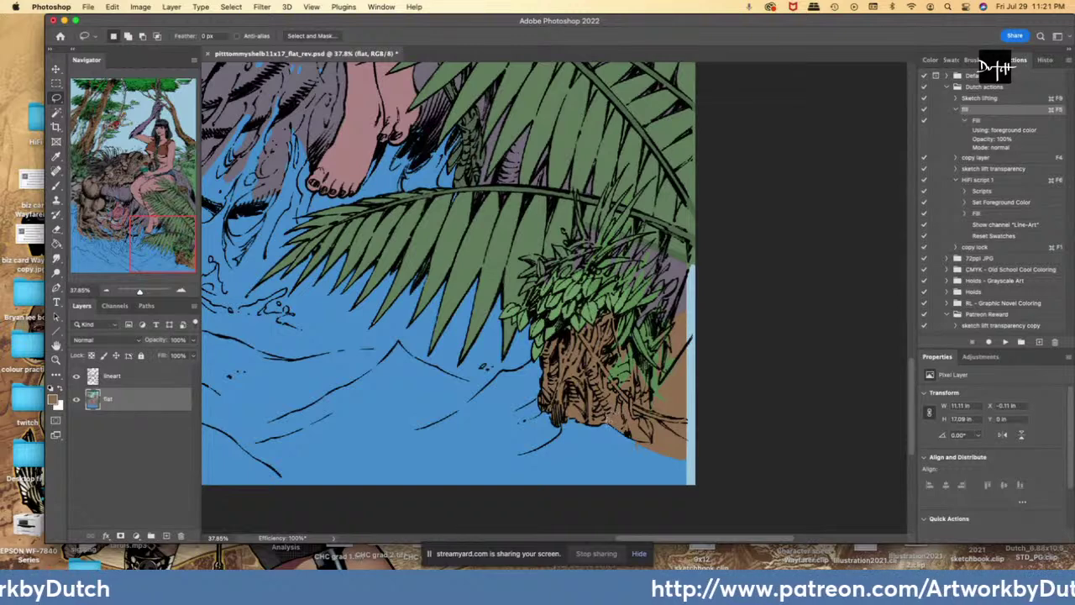
pyautogui.moveTo(621, 431)
pyautogui.mouseDown()
pyautogui.moveTo(629, 437)
pyautogui.moveTo(631, 423)
pyautogui.mouseUp()
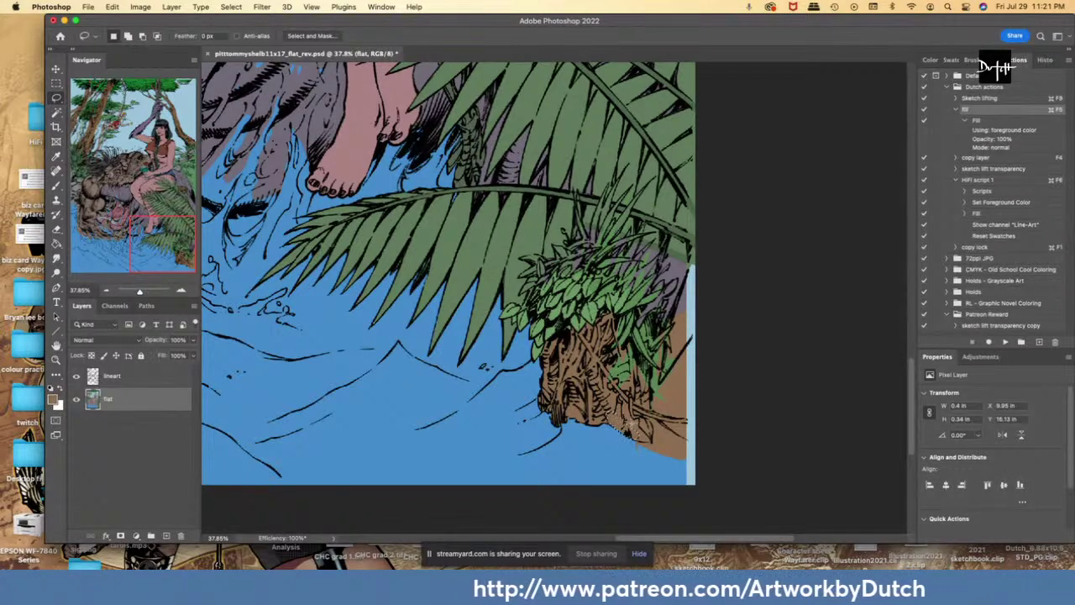
pyautogui.hotkey('ctrl', 'd')
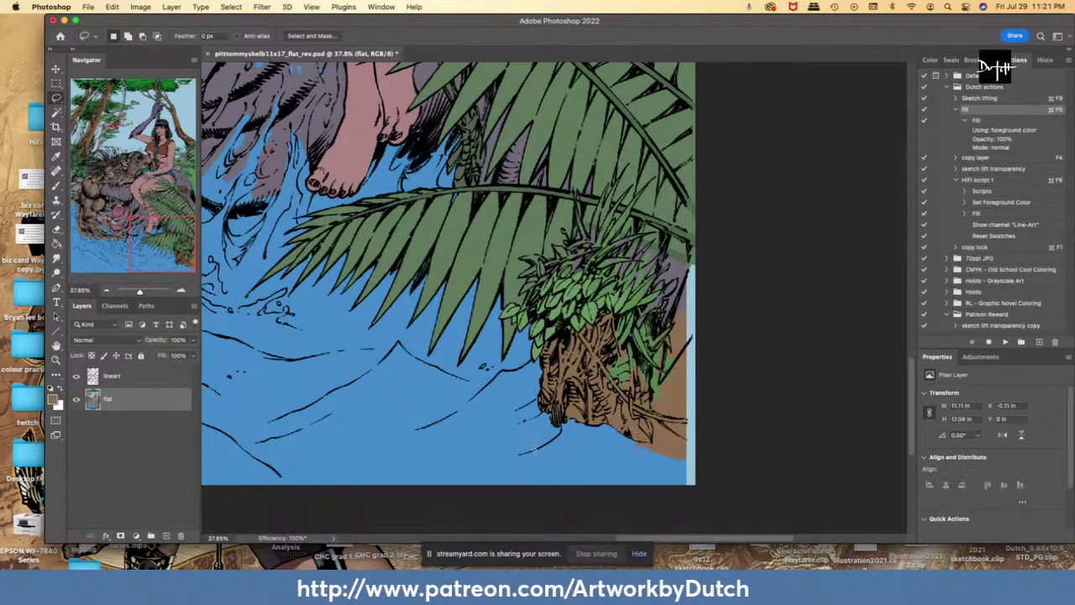
# - Sample the bush's bright green, lasso its outer leaves beside the palm frond, up to about 0.38 by 0.61 in, fill them, and deselect
pyautogui.scroll(2, 567, 319)
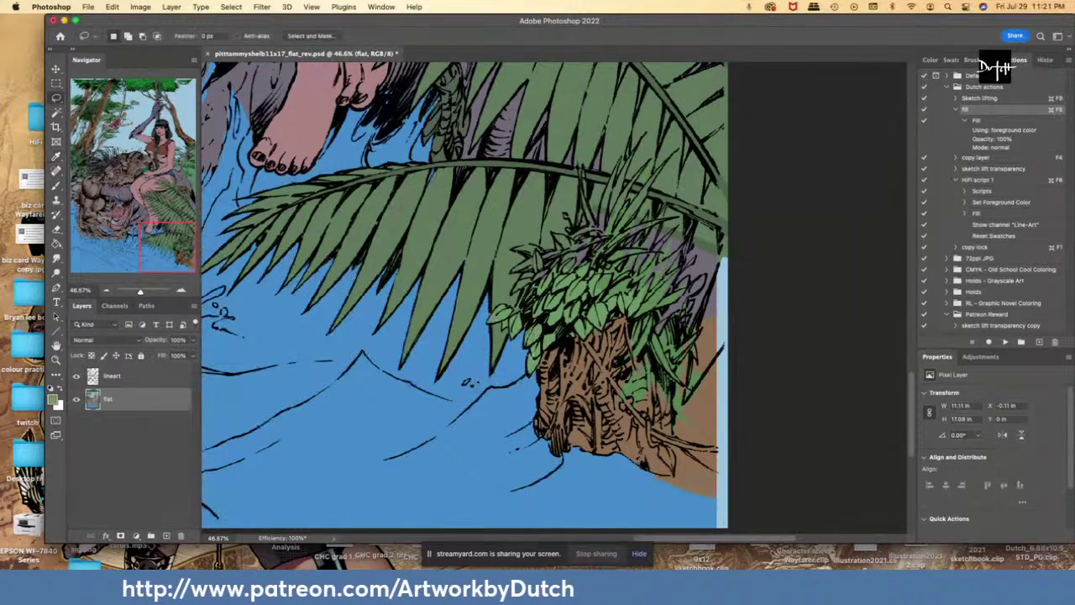
pyautogui.moveTo(536, 317)
pyautogui.mouseDown()
pyautogui.moveTo(520, 329)
pyautogui.moveTo(531, 334)
pyautogui.mouseUp()
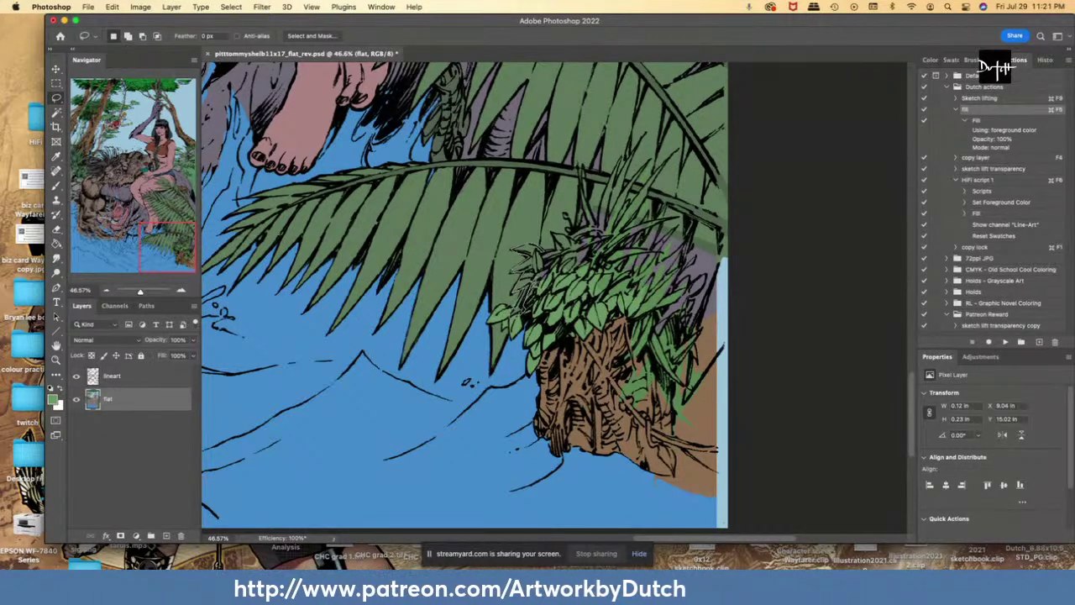
pyautogui.moveTo(541, 250); pyautogui.dragTo(519, 308)
pyautogui.press('super+F5')
pyautogui.press('super+d')
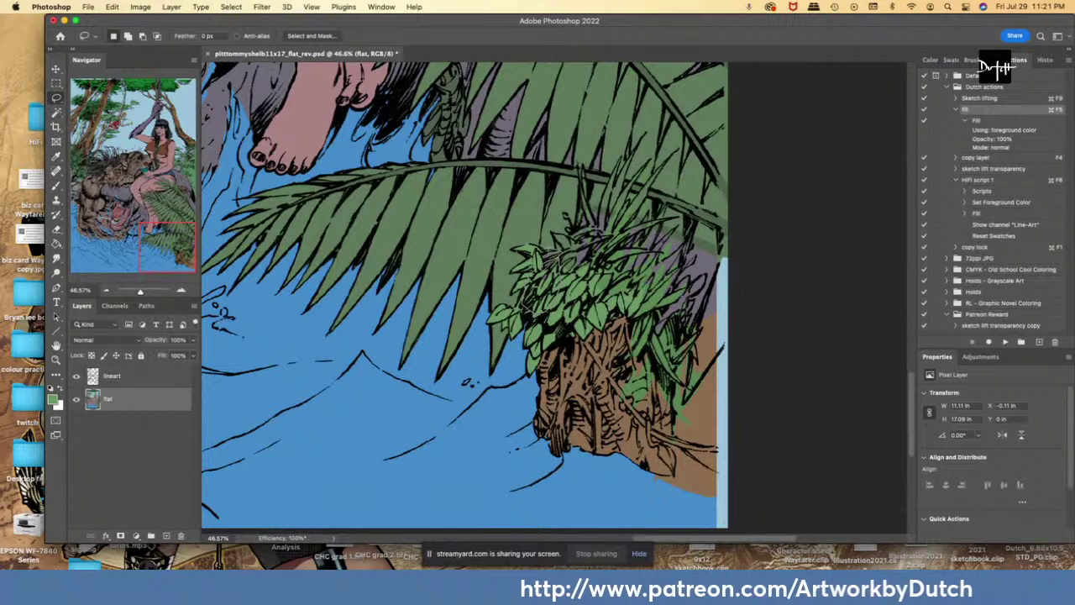
pyautogui.moveTo(556, 254); pyautogui.dragTo(535, 259)
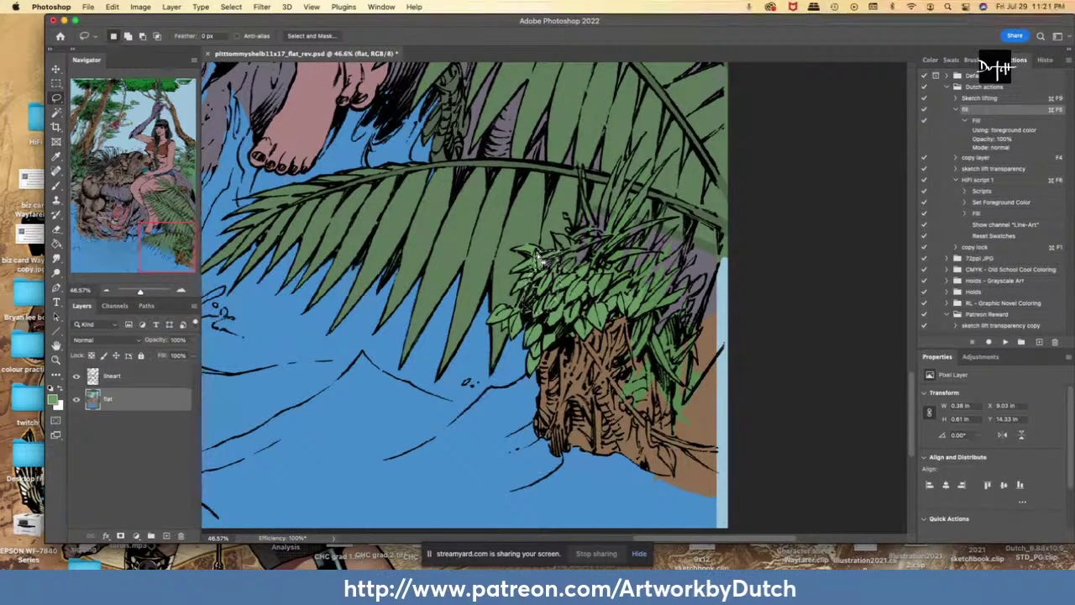
pyautogui.press('super+d')
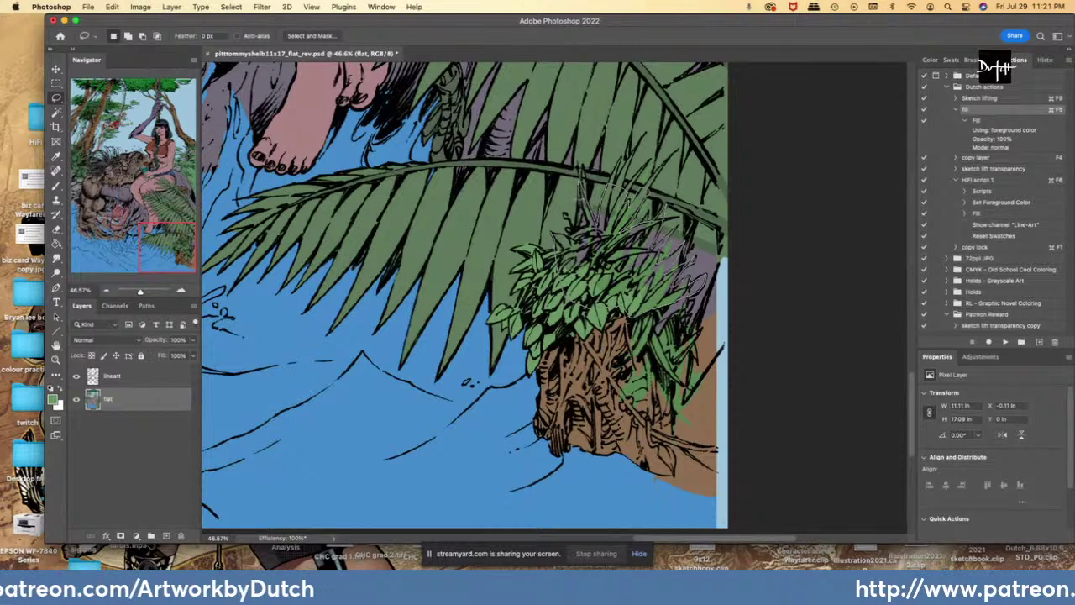
# - Lasso the bush's upper leaves and grass blades, about 1.49 by 1.34 in, fill the purple and palm green areas with bright green, and deselect
pyautogui.moveTo(573, 239)
pyautogui.mouseDown()
pyautogui.moveTo(561, 247)
pyautogui.moveTo(554, 237)
pyautogui.mouseUp()
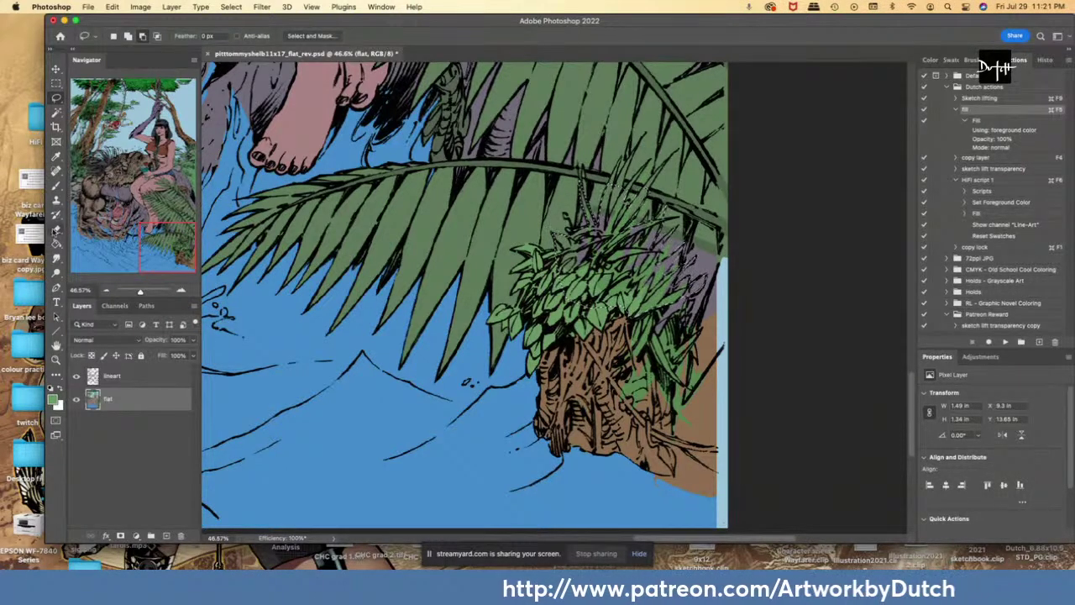
pyautogui.press('g')
pyautogui.click(603, 220)
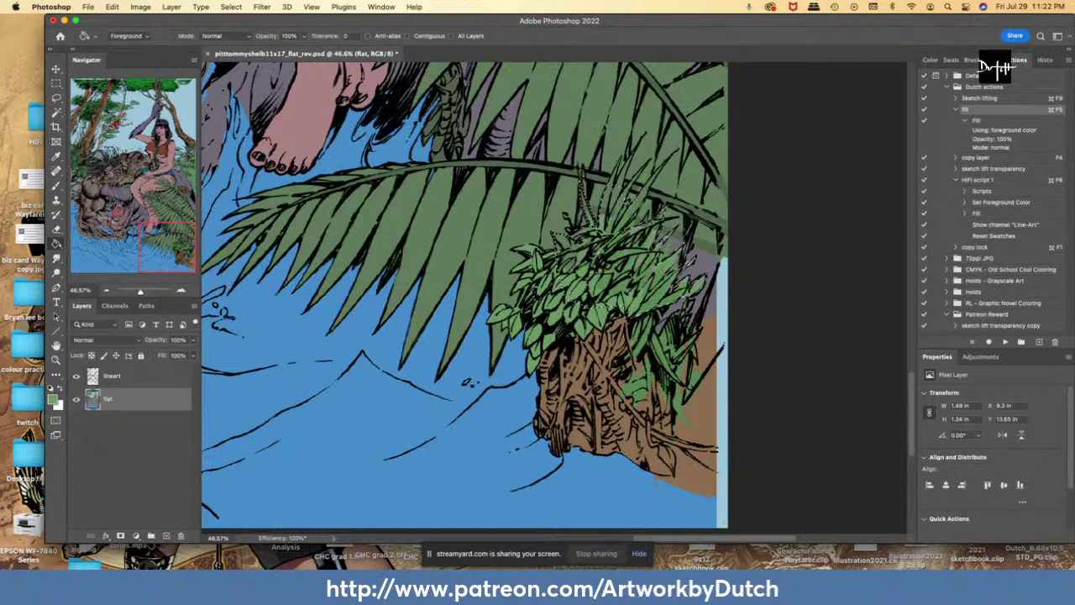
pyautogui.click(626, 208)
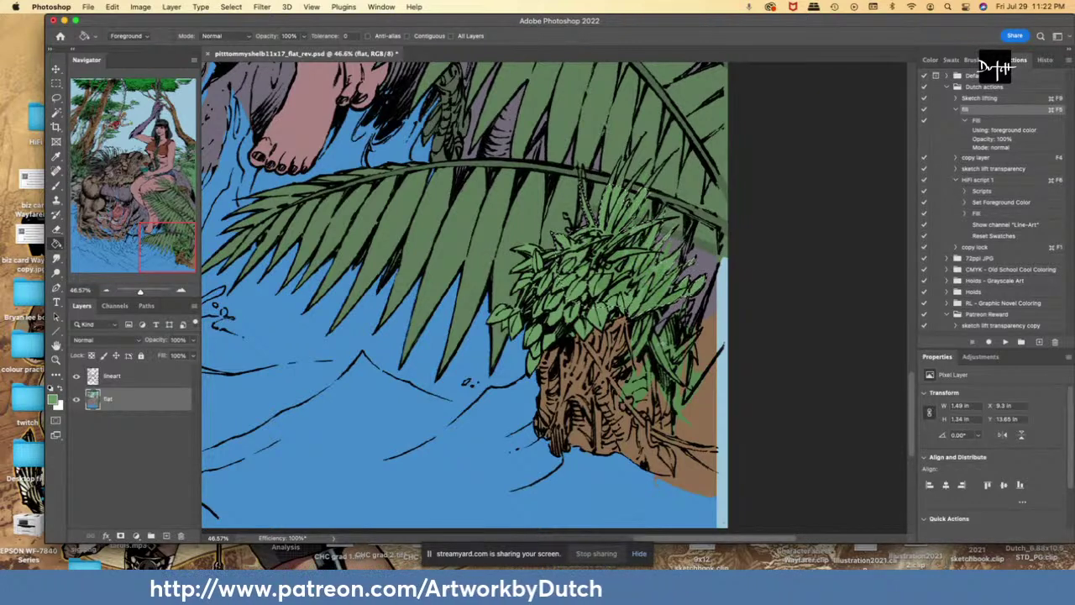
pyautogui.press('l')
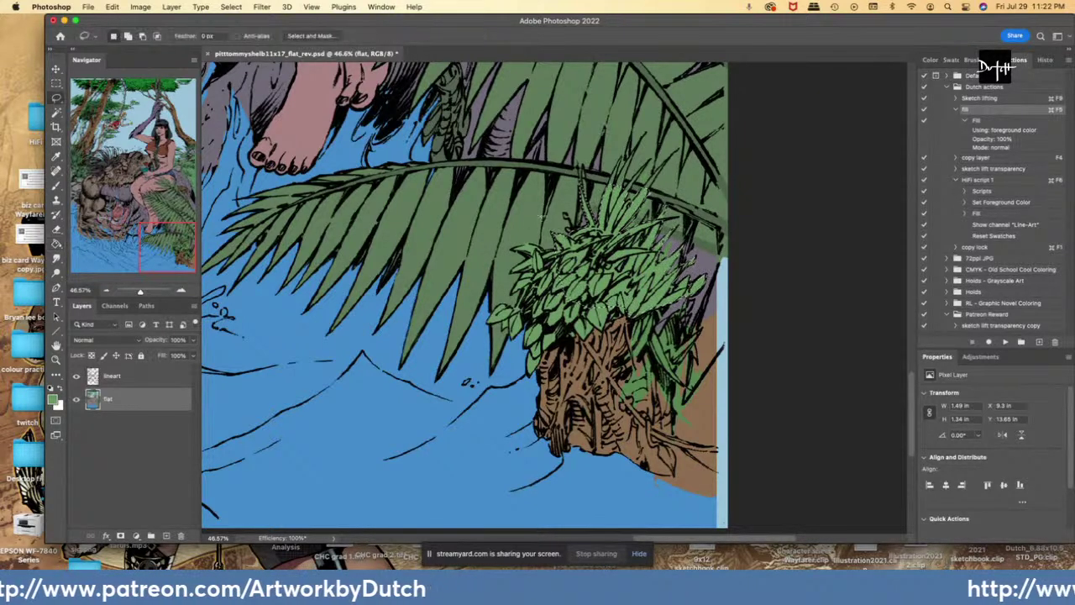
pyautogui.press('g')
pyautogui.press('super+d')
pyautogui.press('l')
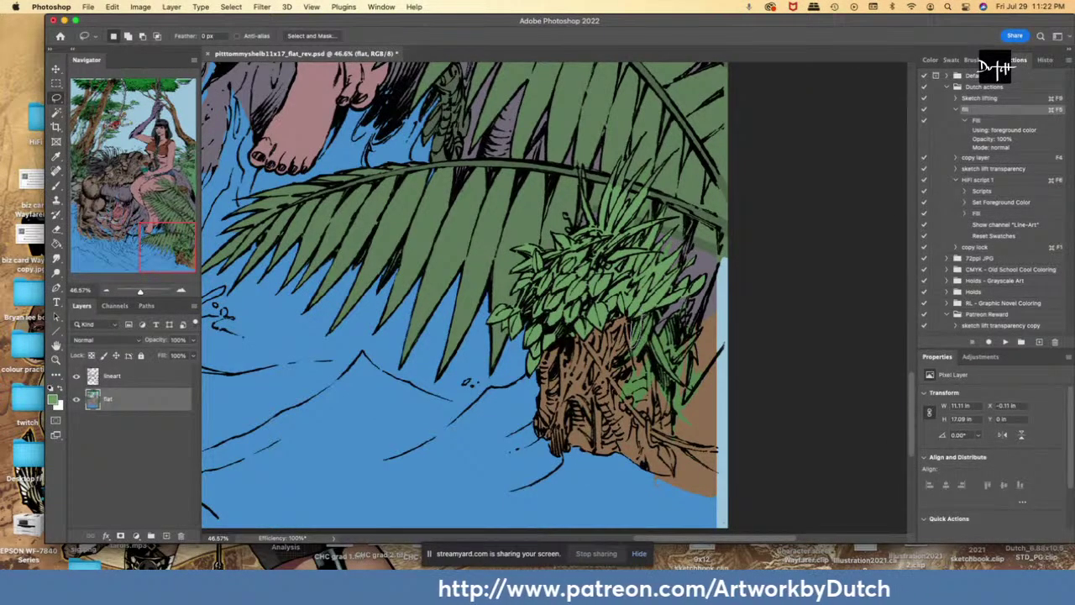
# - Lasso the small gaps in the bush's lower leaves, about 0.11 by 0.29 in and 0.15 by 0.23 in, and fill them with bright green
pyautogui.moveTo(631, 322); pyautogui.dragTo(640, 324)
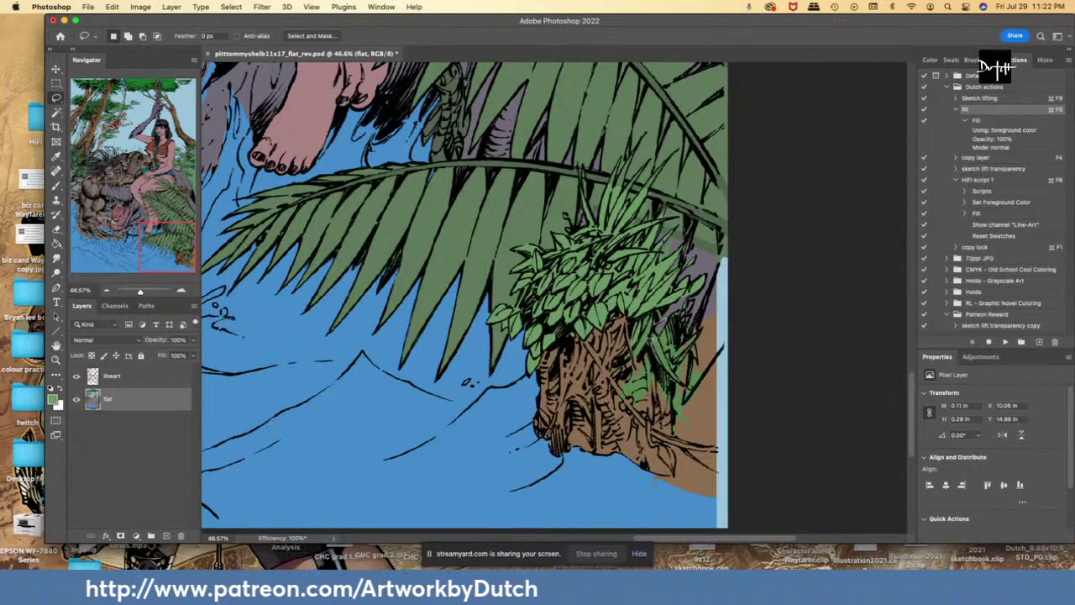
pyautogui.moveTo(653, 339); pyautogui.dragTo(656, 324)
pyautogui.press('super+F5')
pyautogui.press('super+d')
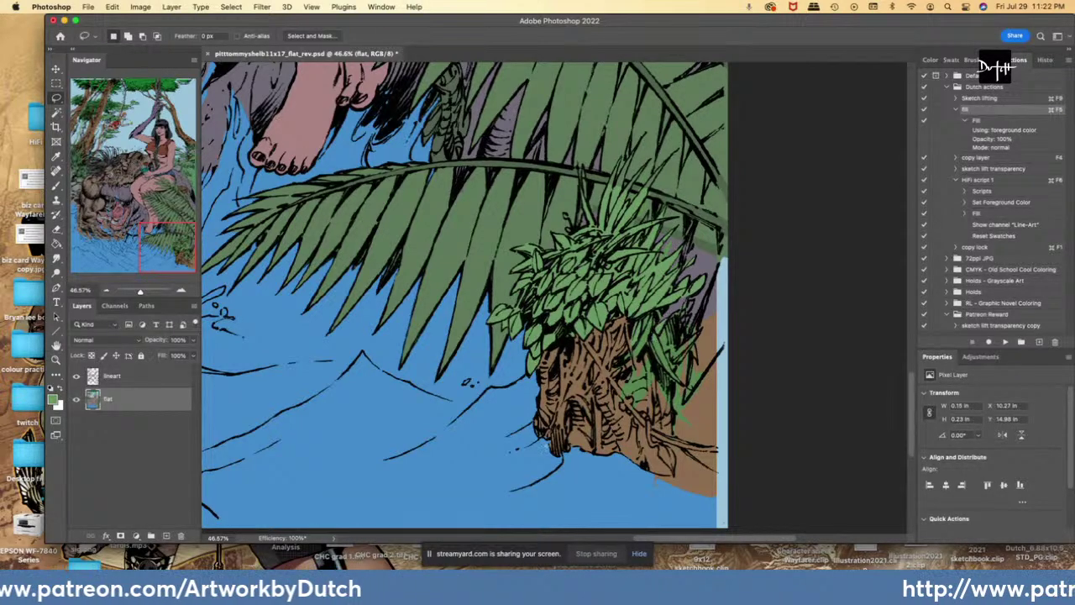
# - Sample the palm green, lasso the area behind the bush's top, about 2.09 by 1.06 in, and fill the stray patches beneath the frond
pyautogui.scroll(-3, 549, 438)
pyautogui.scroll(-2, 604, 369)
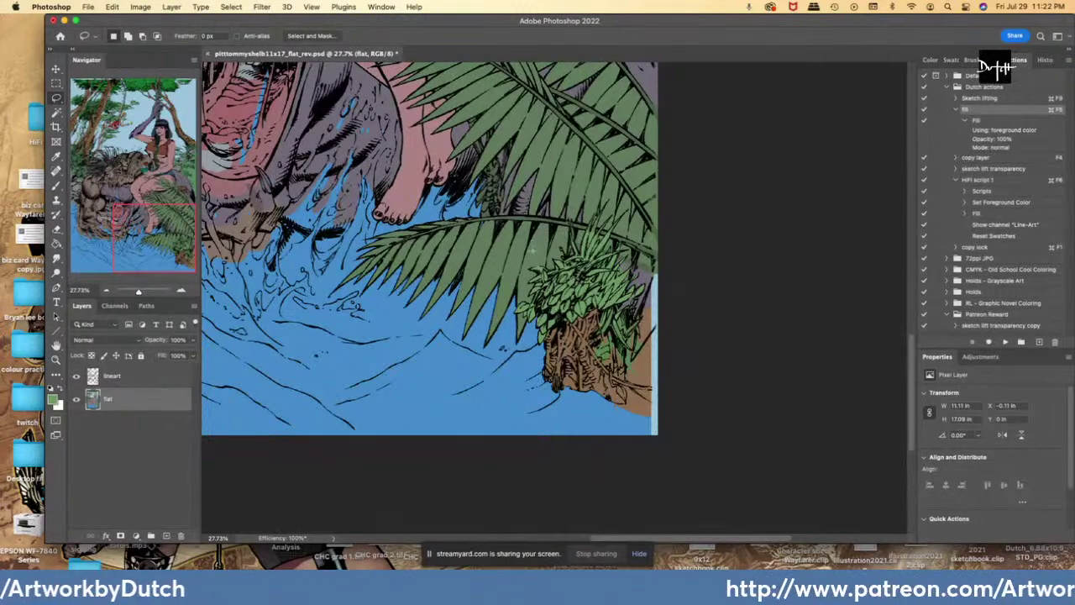
pyautogui.scroll(2, 617, 260)
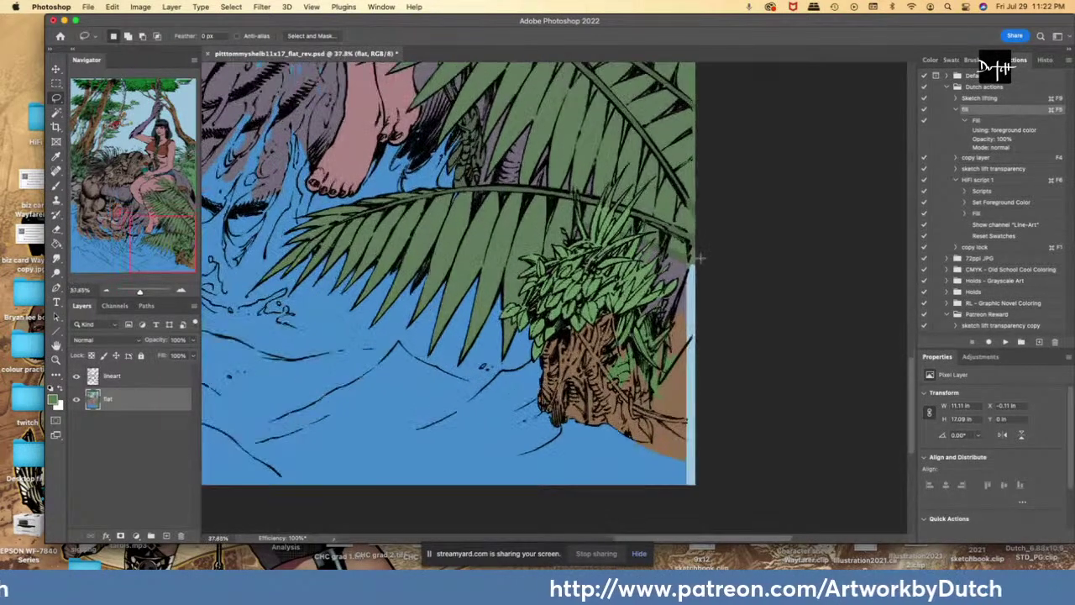
pyautogui.moveTo(697, 247)
pyautogui.mouseDown()
pyautogui.moveTo(551, 249)
pyautogui.moveTo(705, 270)
pyautogui.mouseUp()
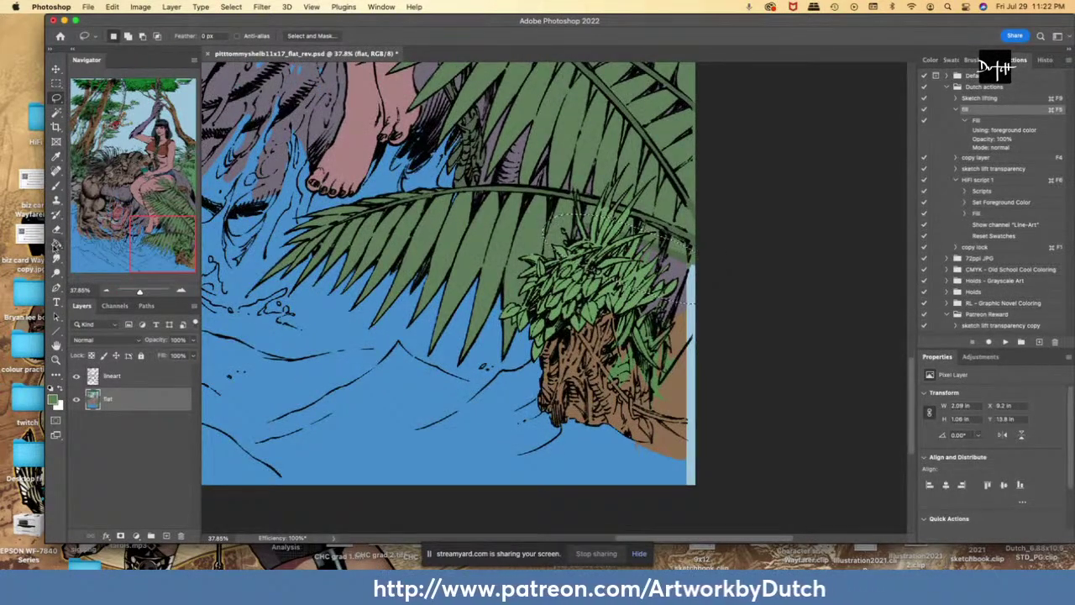
pyautogui.click(56, 246)
pyautogui.keyDown('alt'); pyautogui.click(542, 192); pyautogui.keyUp('alt')
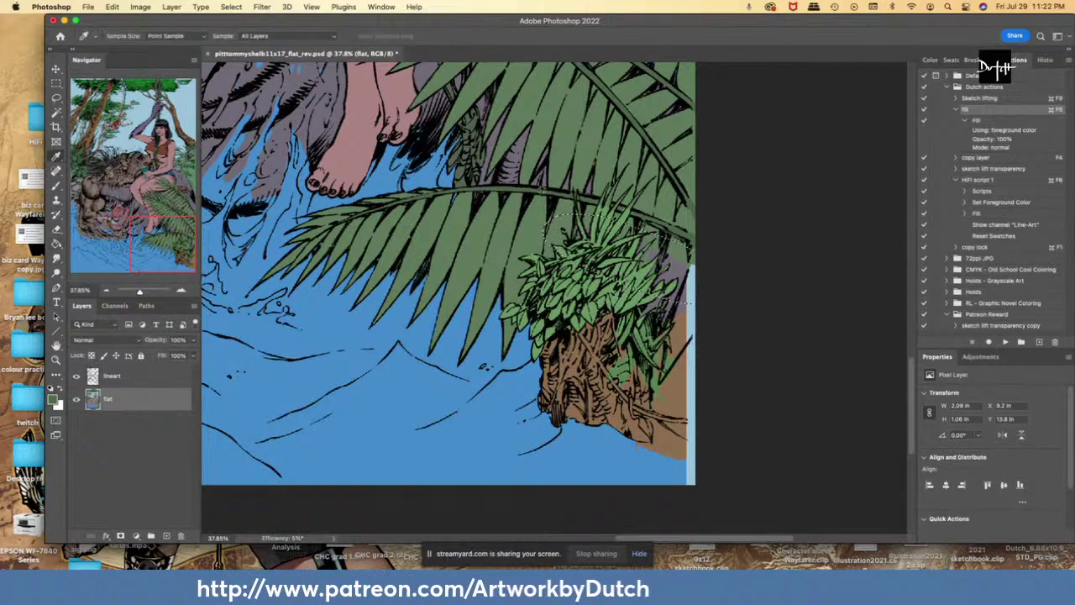
pyautogui.click(619, 221)
pyautogui.press('l')
pyautogui.moveTo(629, 212); pyautogui.dragTo(624, 209)
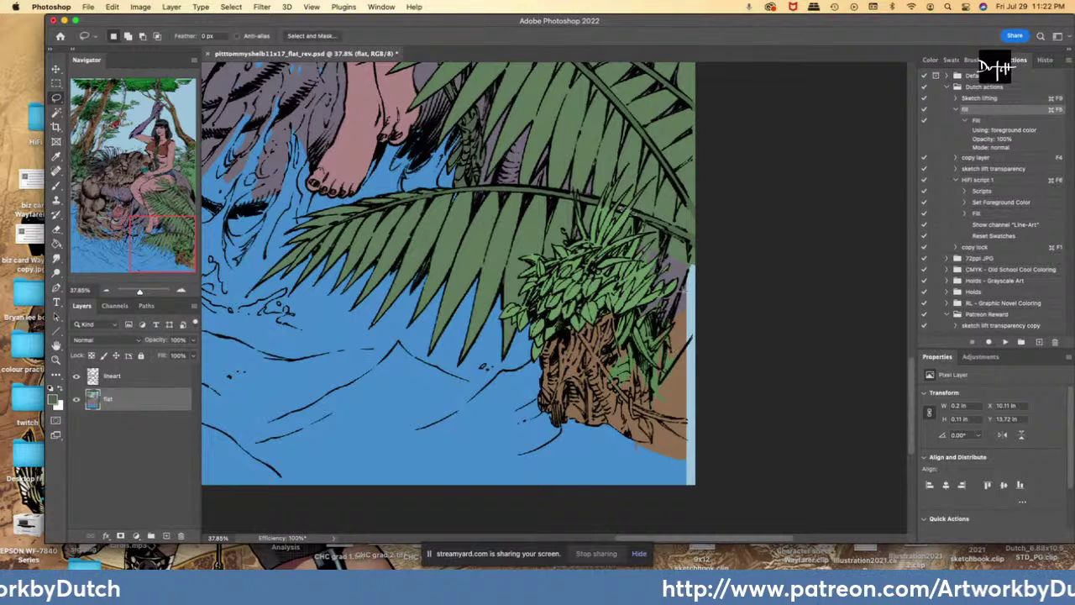
# - Resample the palm green, lasso the area behind the bush, about 1.98 by 1.97 in, fill its remaining purple, and deselect
pyautogui.press('i')
pyautogui.click(527, 238)
pyautogui.press('l')
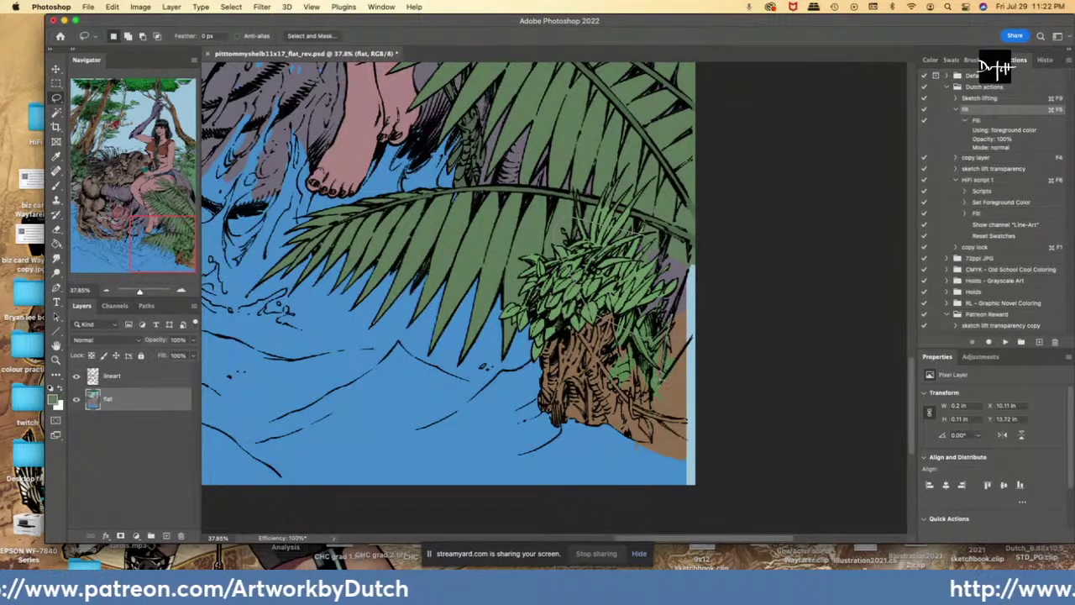
pyautogui.moveTo(662, 382)
pyautogui.mouseDown()
pyautogui.moveTo(710, 309)
pyautogui.moveTo(638, 228)
pyautogui.mouseUp()
pyautogui.press('g')
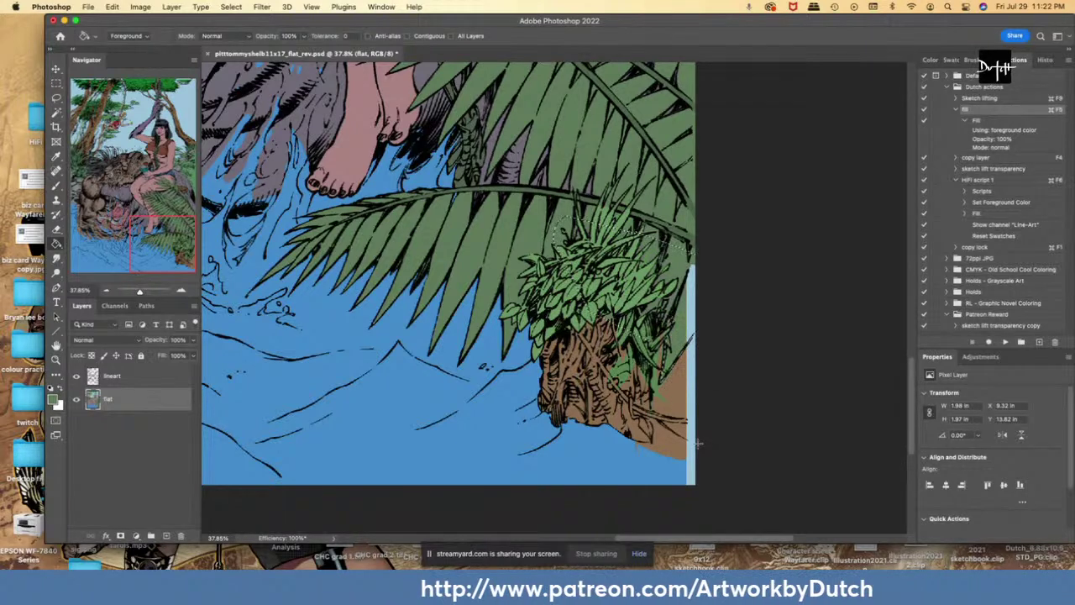
pyautogui.press('super+d')
# - Lasso the bush's tallest blades where they cross the frond's stem, about 0.62 by 0.5 in, fill them with bright green, and deselect
pyautogui.moveTo(912, 372); pyautogui.dragTo(915, 356)
pyautogui.press('l')
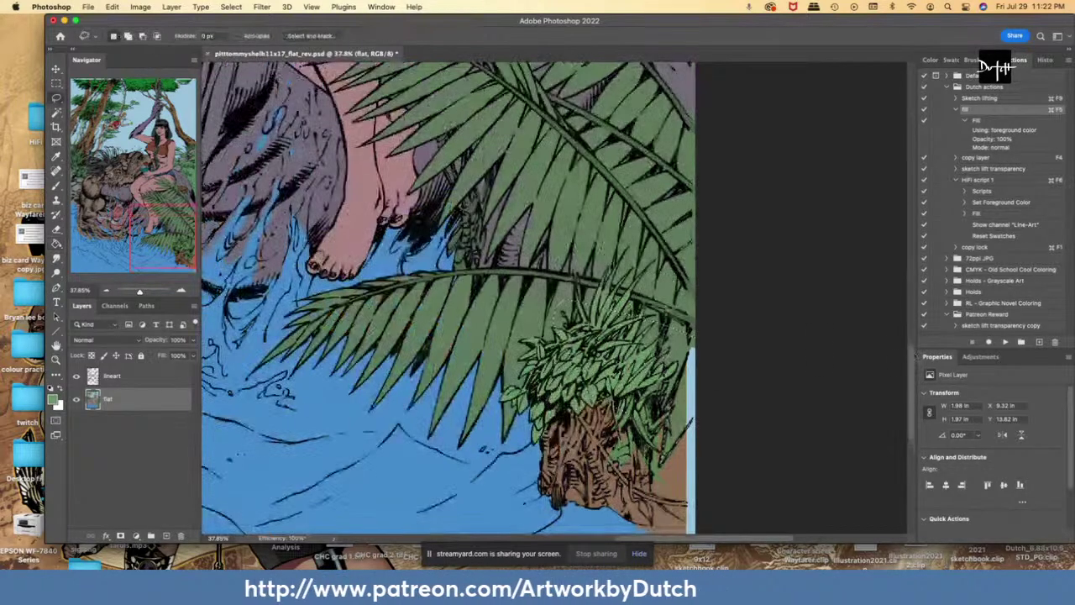
pyautogui.press('super+plus')
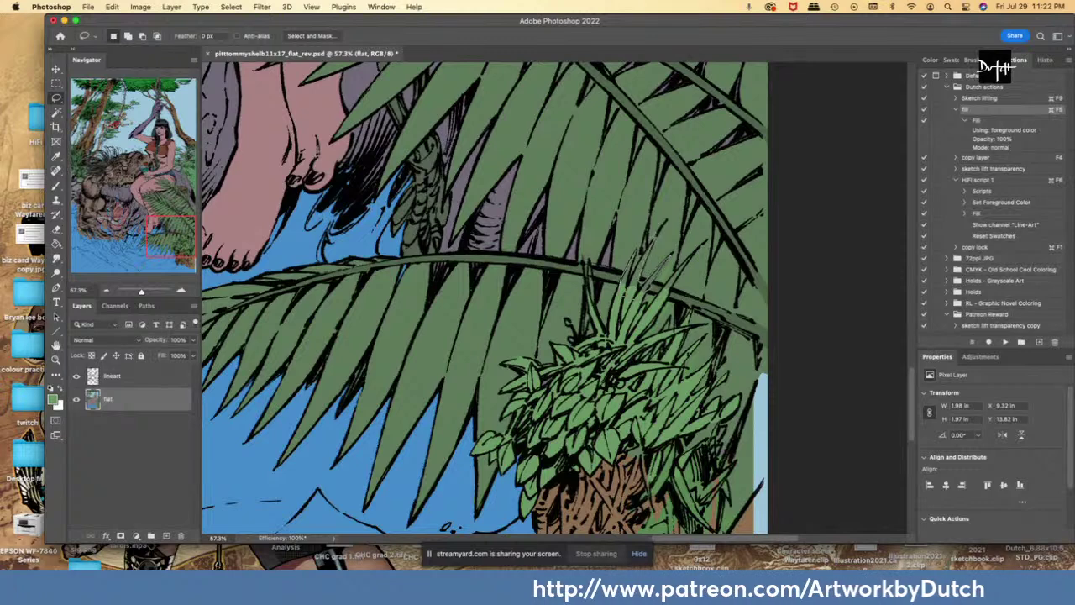
pyautogui.moveTo(637, 251)
pyautogui.mouseDown()
pyautogui.moveTo(626, 282)
pyautogui.moveTo(638, 252)
pyautogui.mouseUp()
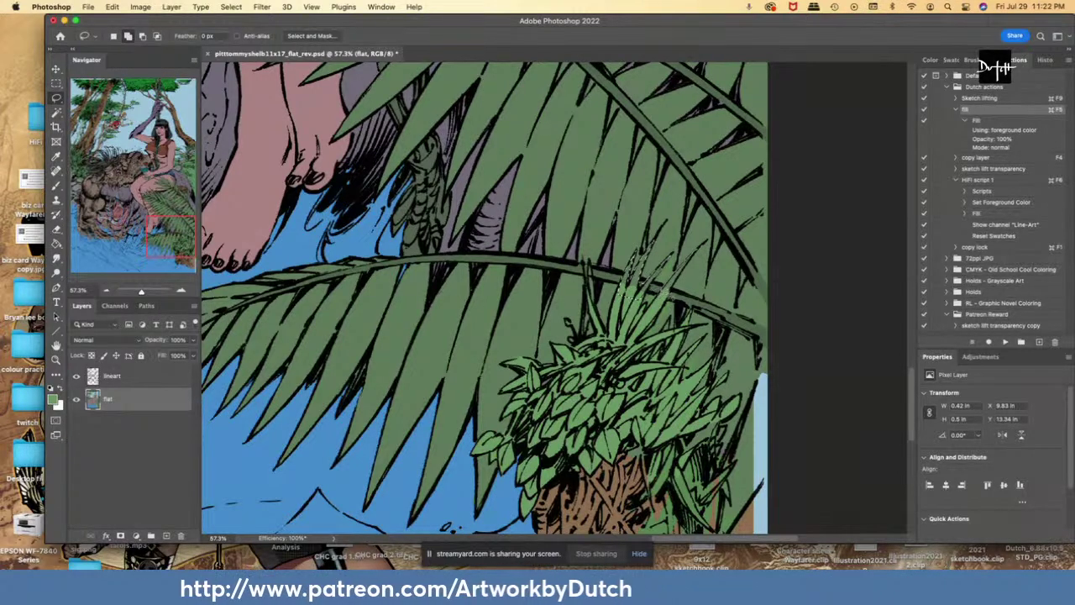
pyautogui.press('g')
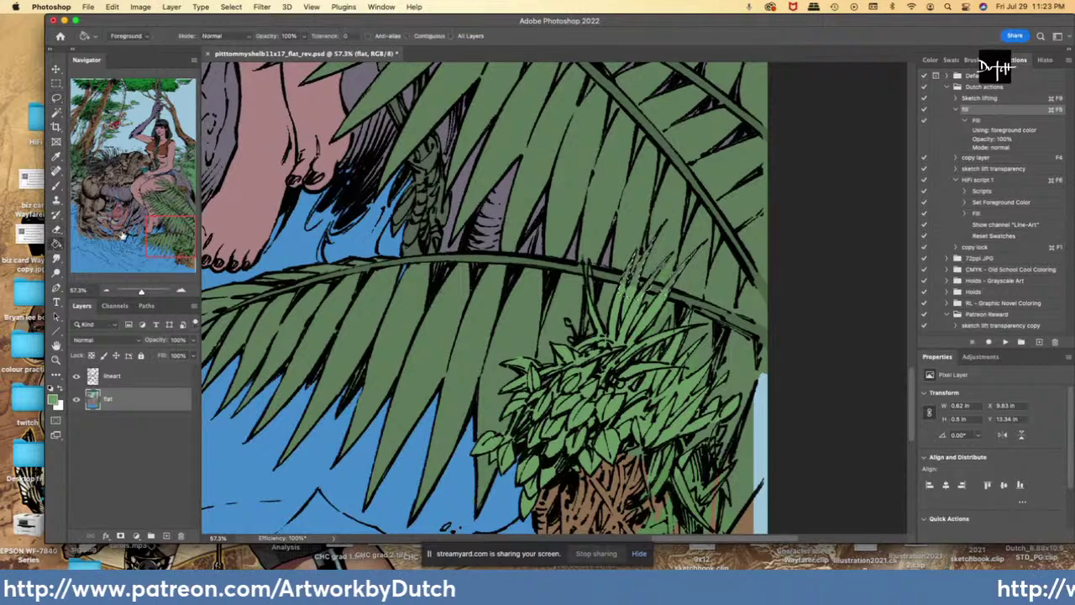
pyautogui.press('l')
pyautogui.press('super+d')
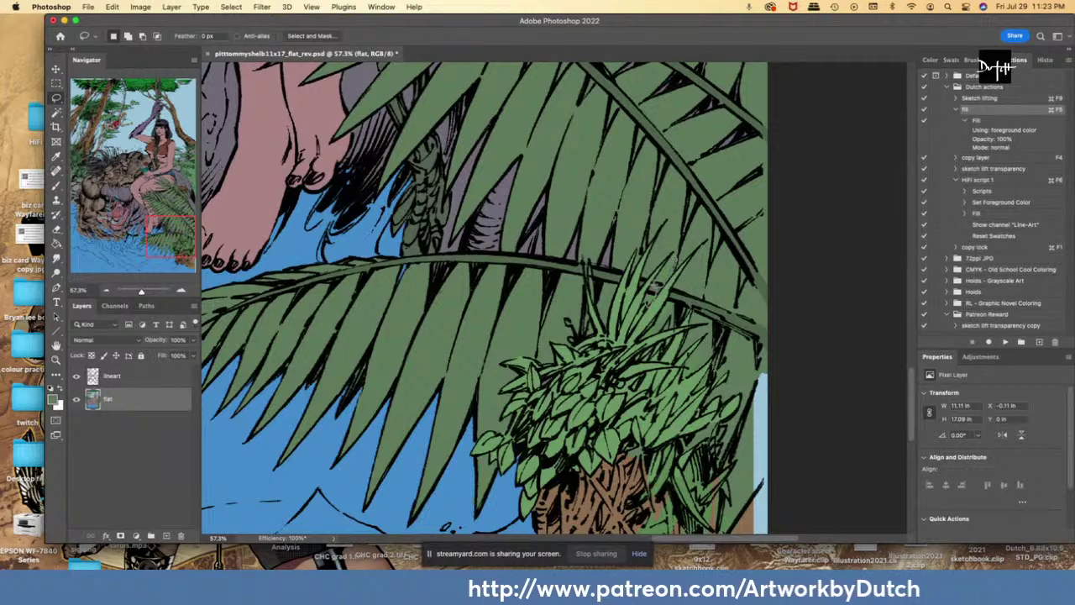
# - Lasso the gaps among the bush's upper blades, about 0.33 by 0.68, 0.23 by 0.29 and 0.1 by 0.08 in, and fill them with palm green
pyautogui.moveTo(655, 287)
pyautogui.mouseDown()
pyautogui.moveTo(671, 300)
pyautogui.moveTo(636, 341)
pyautogui.moveTo(662, 329)
pyautogui.moveTo(668, 287)
pyautogui.mouseUp()
pyautogui.press('g')
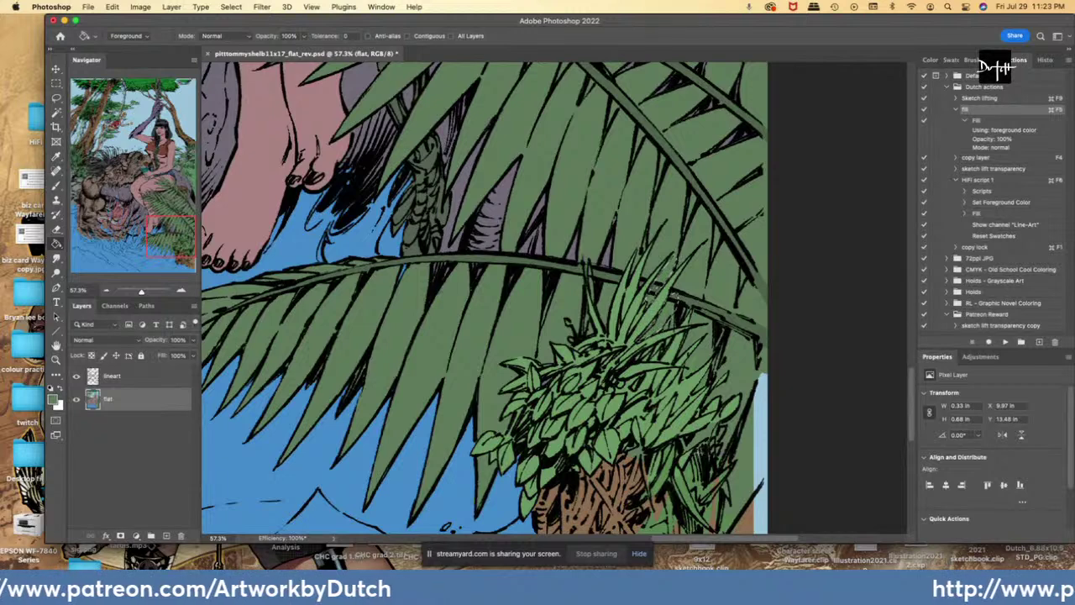
pyautogui.press('l')
pyautogui.press('super+d')
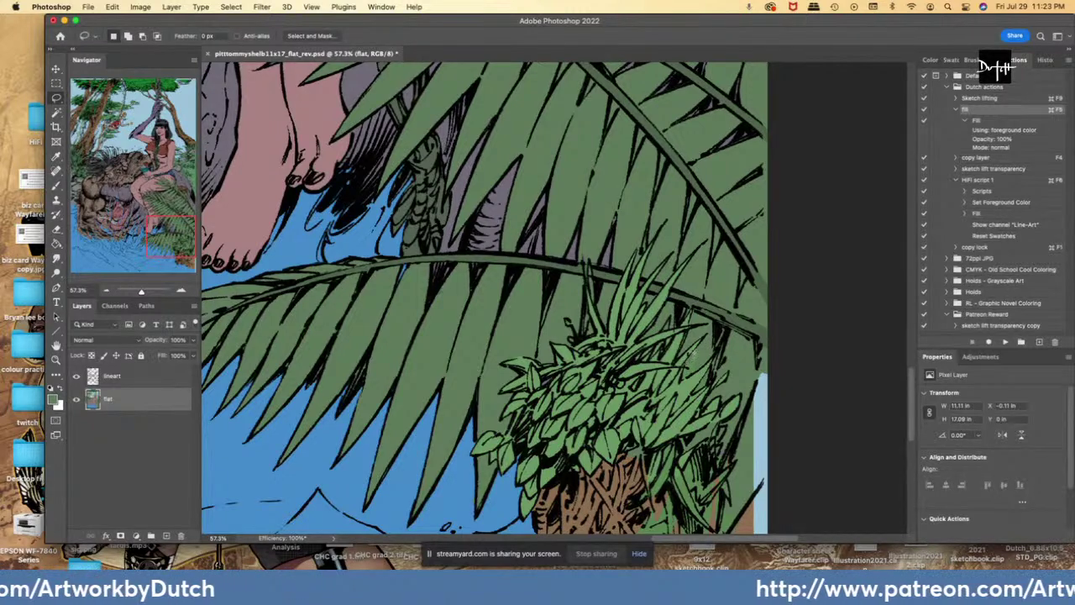
pyautogui.moveTo(707, 340); pyautogui.dragTo(687, 376)
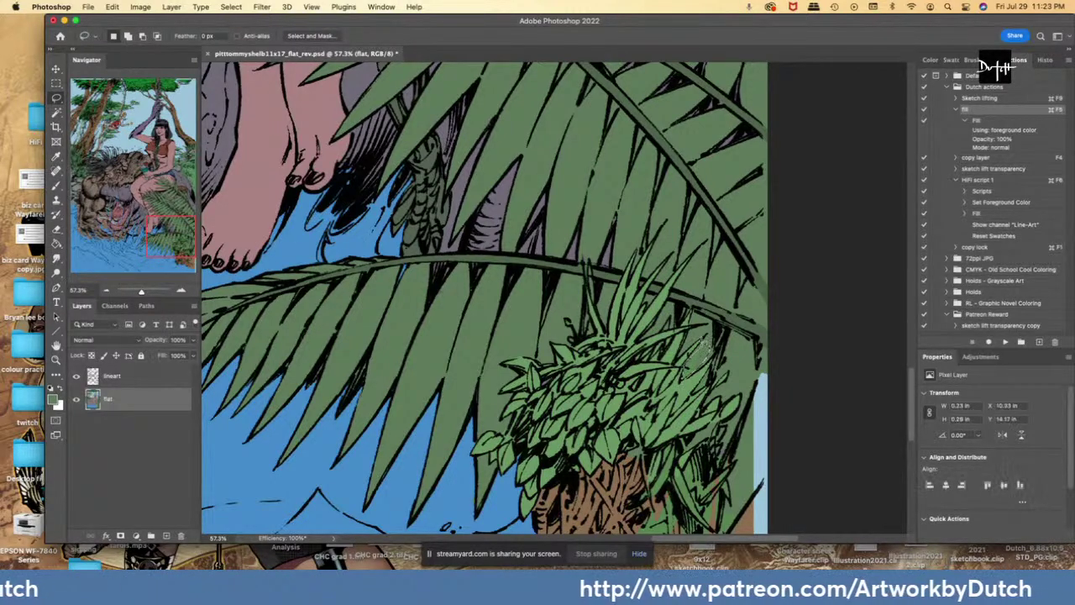
pyautogui.moveTo(694, 340); pyautogui.dragTo(700, 327)
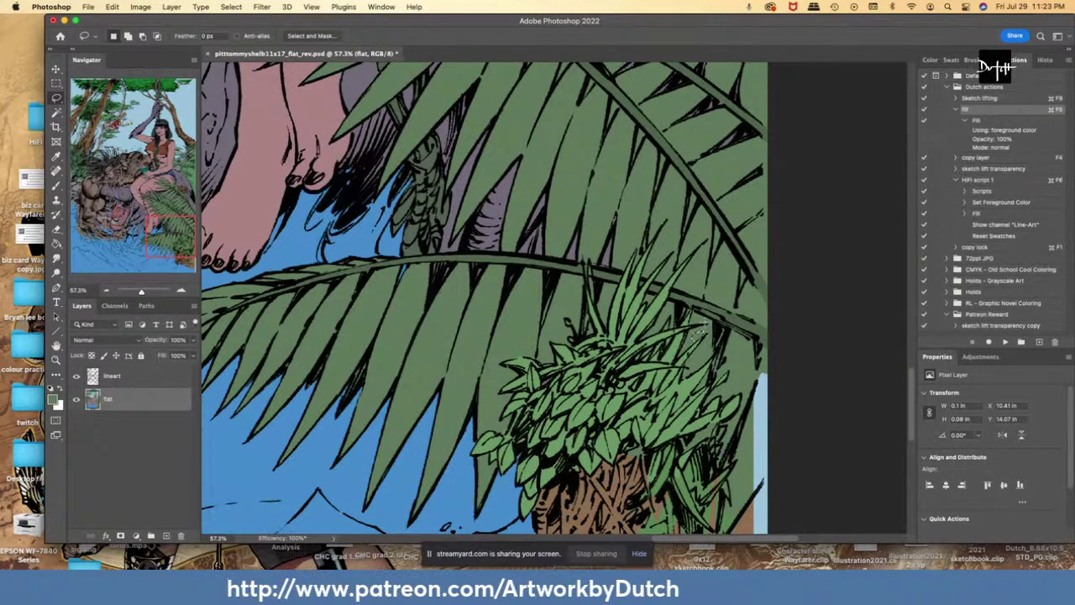
# - Sample the rock grey, lasso the riverbank rocks beside the brute's arm, about 1.53 by 2.41 in, fill their stray brown edge, and deselect
pyautogui.scroll(-5, 700, 336)
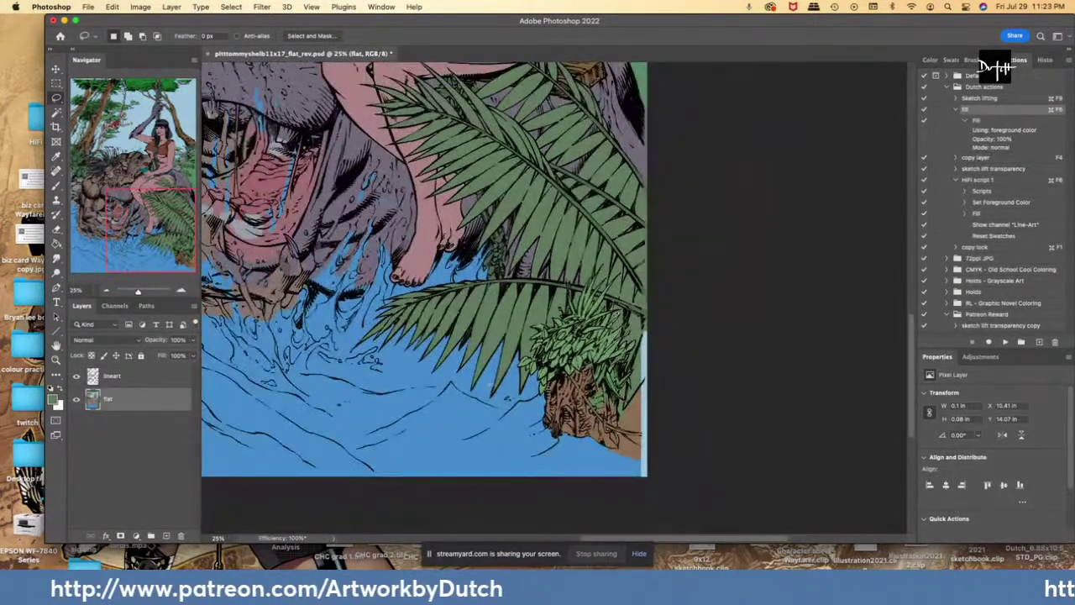
pyautogui.scroll(-1, 700, 335)
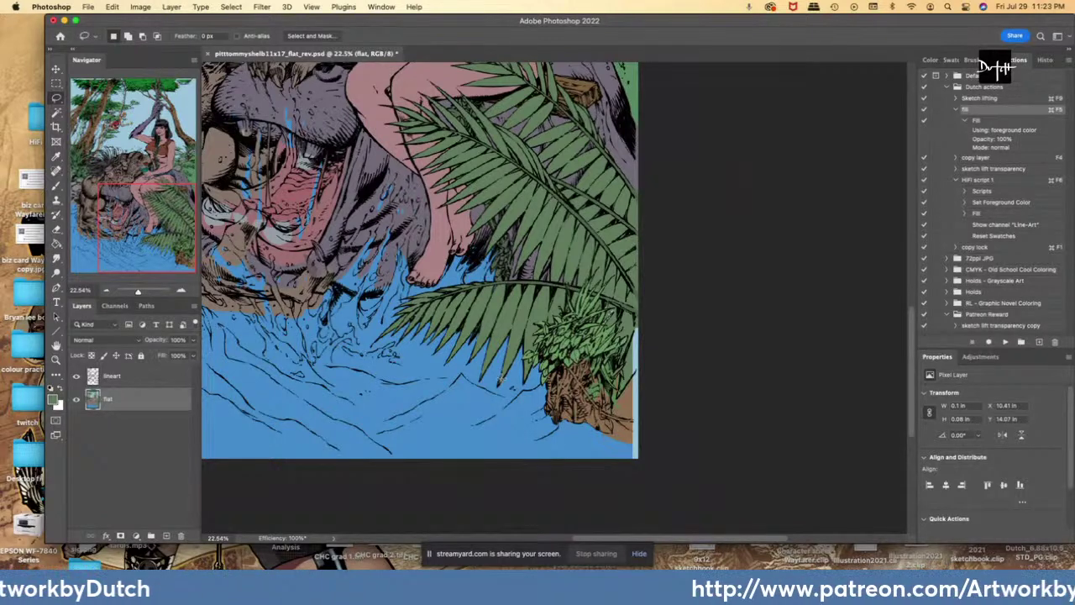
pyautogui.hscroll(-5, 569, 517)
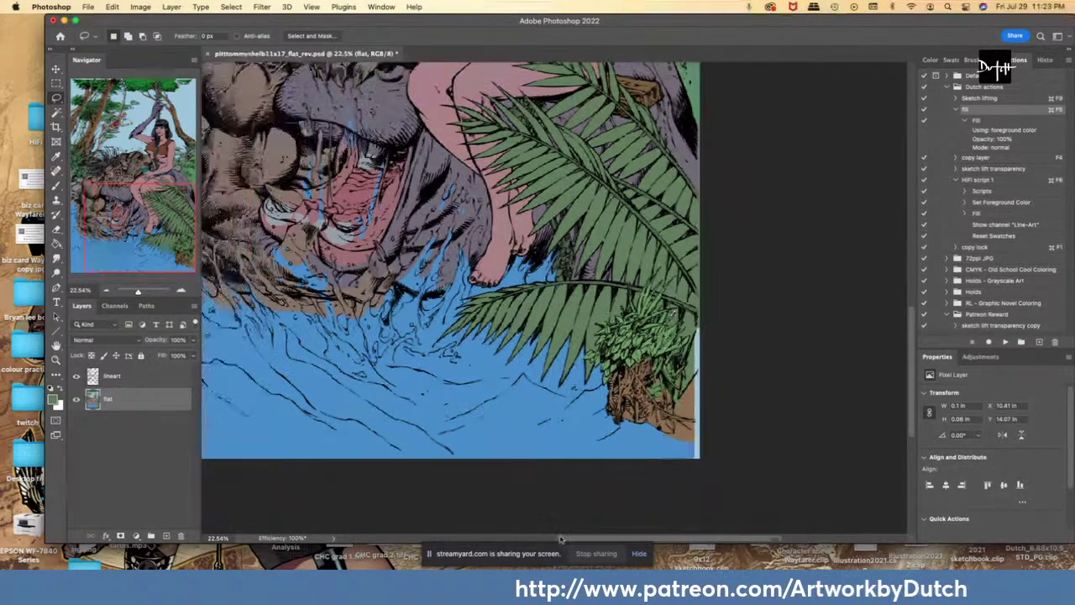
pyautogui.scroll(-1, 550, 533)
pyautogui.moveTo(550, 537); pyautogui.dragTo(541, 537)
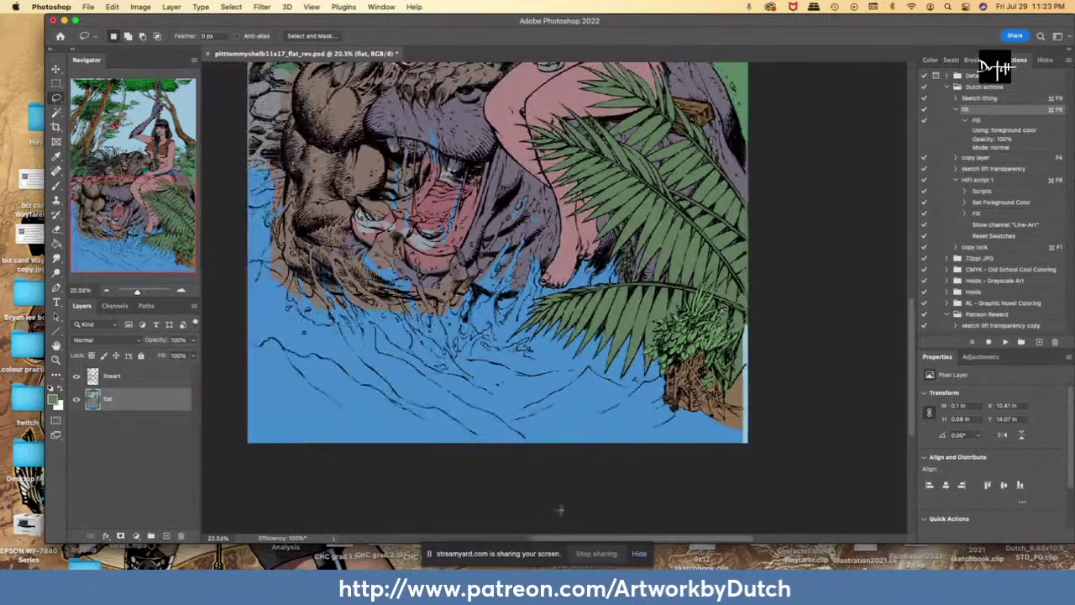
pyautogui.moveTo(912, 358); pyautogui.dragTo(912, 316)
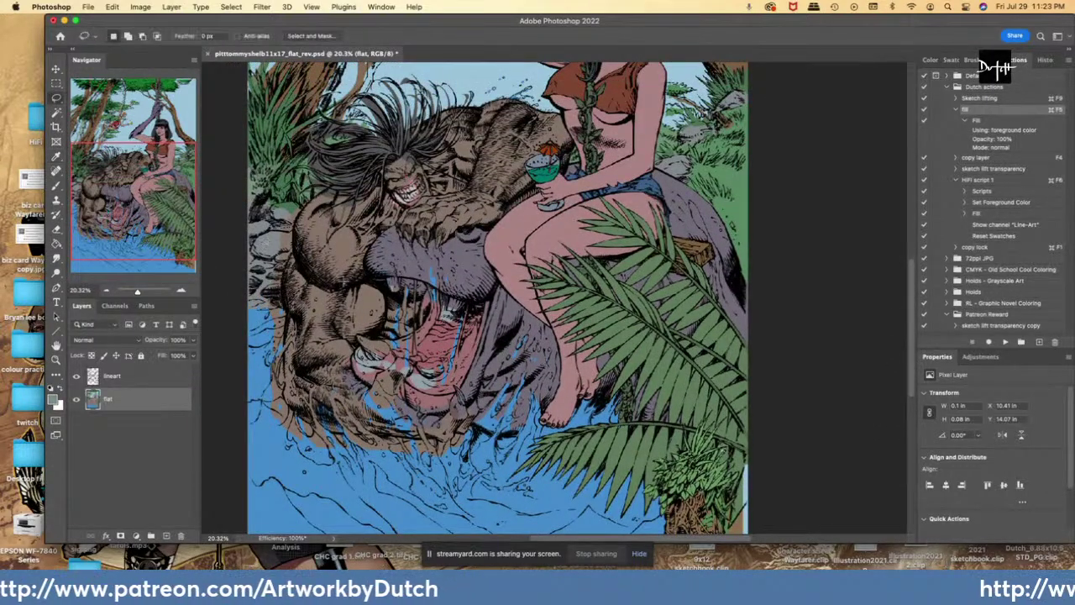
pyautogui.moveTo(613, 539); pyautogui.dragTo(561, 539)
pyautogui.scroll(4, 555, 302)
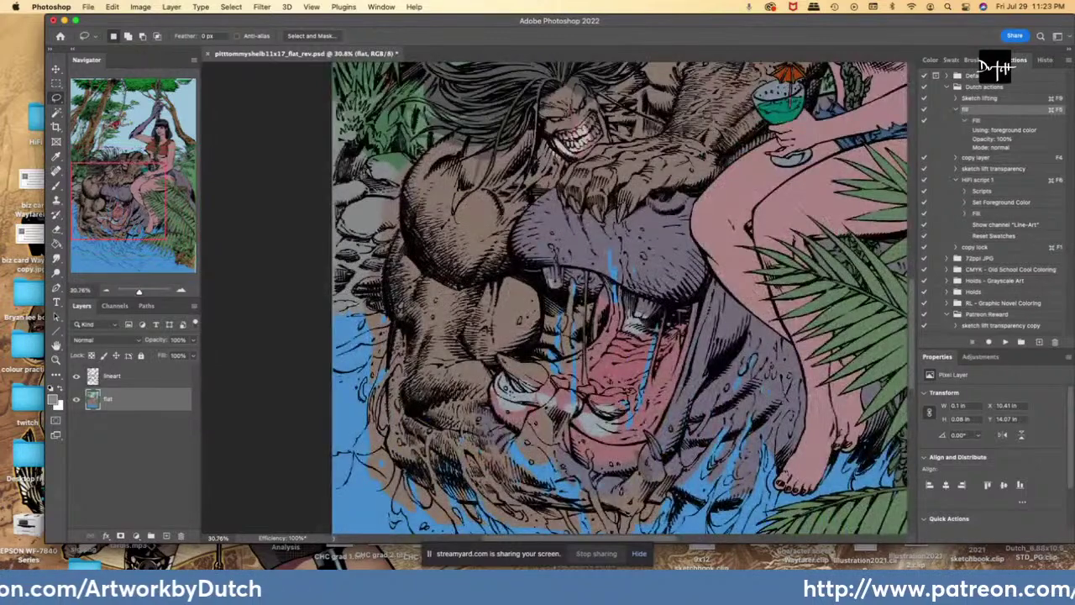
pyautogui.scroll(1, 542, 291)
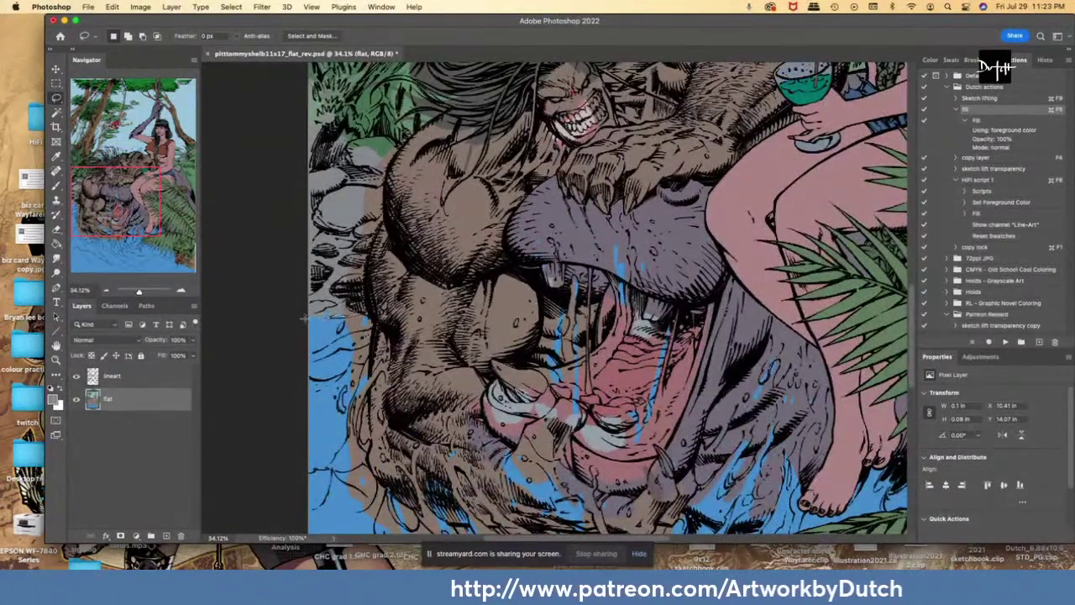
pyautogui.moveTo(304, 318)
pyautogui.mouseDown()
pyautogui.moveTo(286, 256)
pyautogui.moveTo(316, 194)
pyautogui.mouseUp()
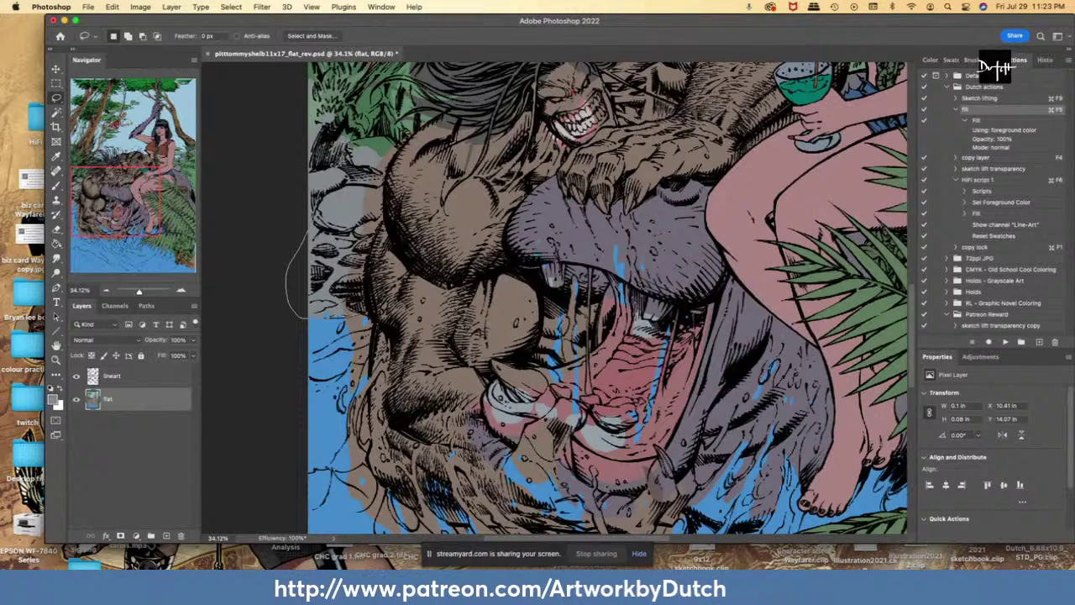
pyautogui.moveTo(396, 134)
pyautogui.mouseDown()
pyautogui.moveTo(383, 254)
pyautogui.moveTo(361, 319)
pyautogui.mouseUp()
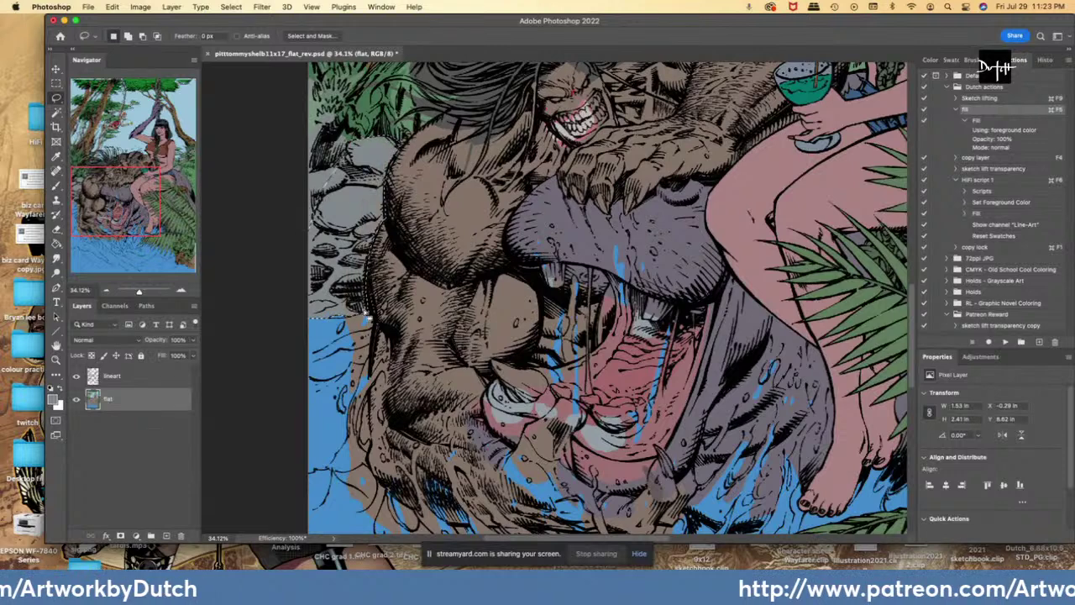
pyautogui.press('super+d')
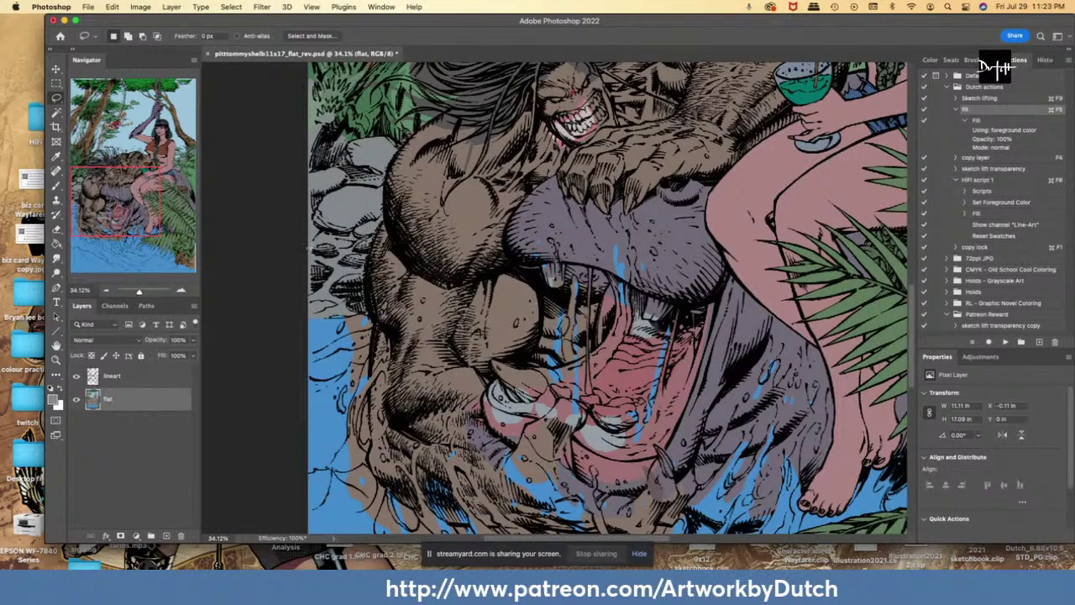
# - Lasso a patch of the lower riverbank rocks, about 0.44 by 0.62 in, sample the water blue, and deselect the patch
pyautogui.moveTo(331, 264); pyautogui.dragTo(333, 260)
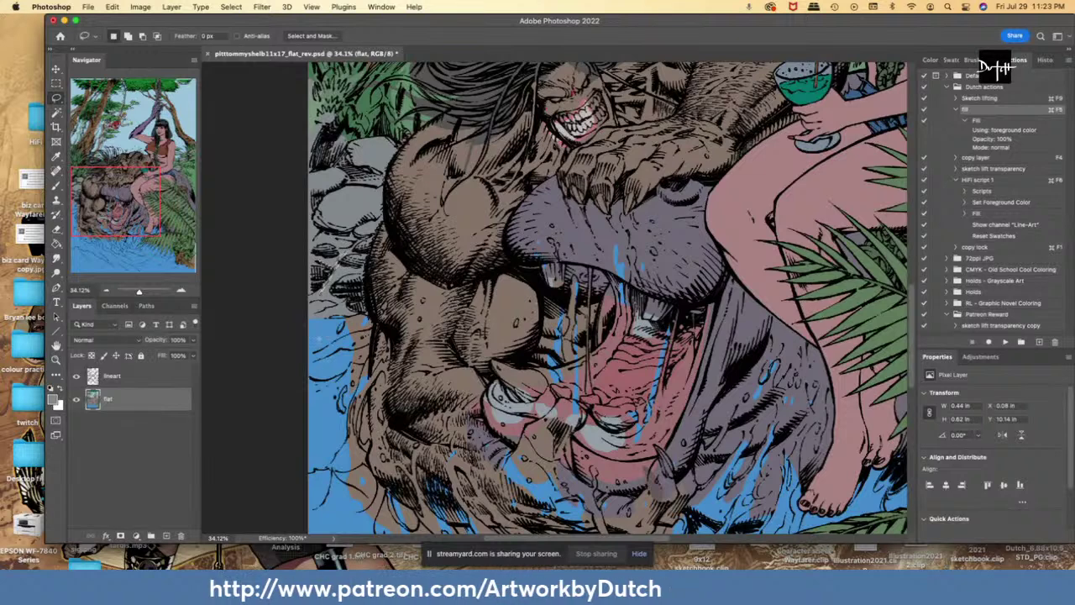
pyautogui.press('i')
pyautogui.click(332, 329)
pyautogui.press('l')
pyautogui.press('super+d')
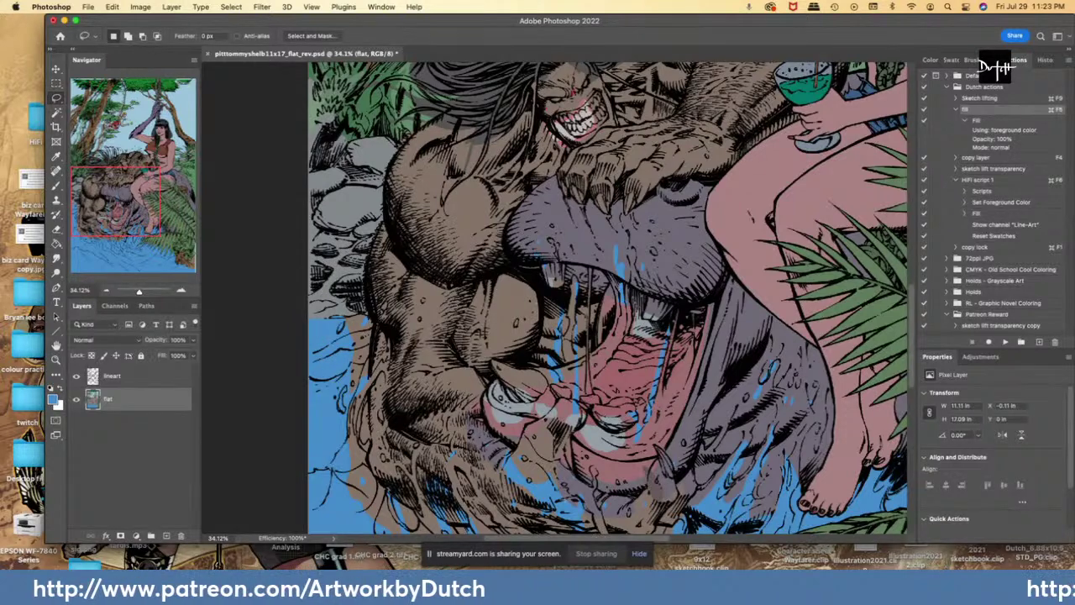
# - Lasso the water around the brute's submerged body, about 5.25 by 4.2 in, fill its brown fringe with water blue, and deselect
pyautogui.moveTo(371, 310)
pyautogui.mouseDown()
pyautogui.moveTo(370, 395)
pyautogui.moveTo(371, 374)
pyautogui.mouseUp()
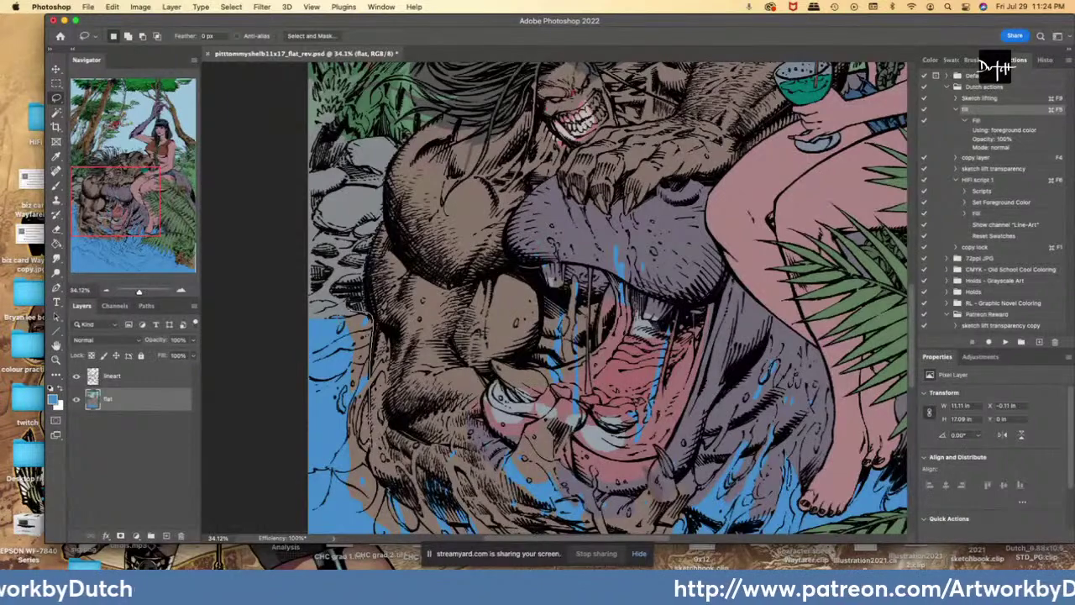
pyautogui.moveTo(370, 453)
pyautogui.mouseDown()
pyautogui.moveTo(385, 487)
pyautogui.moveTo(449, 526)
pyautogui.moveTo(392, 330)
pyautogui.moveTo(403, 346)
pyautogui.moveTo(555, 363)
pyautogui.mouseUp()
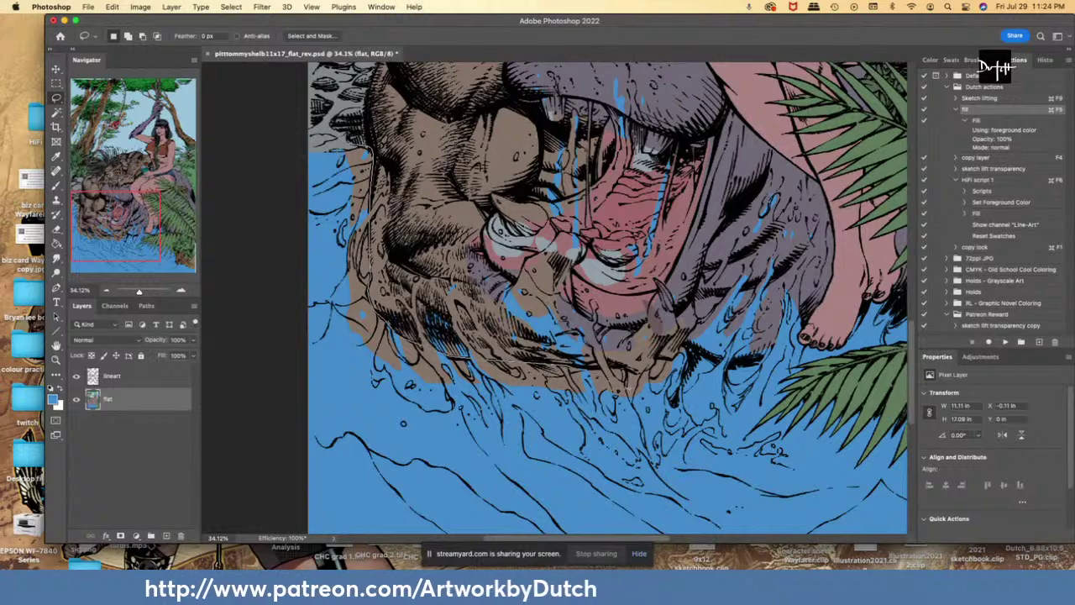
pyautogui.moveTo(627, 390)
pyautogui.mouseDown()
pyautogui.moveTo(436, 345)
pyautogui.moveTo(480, 375)
pyautogui.moveTo(622, 368)
pyautogui.mouseUp()
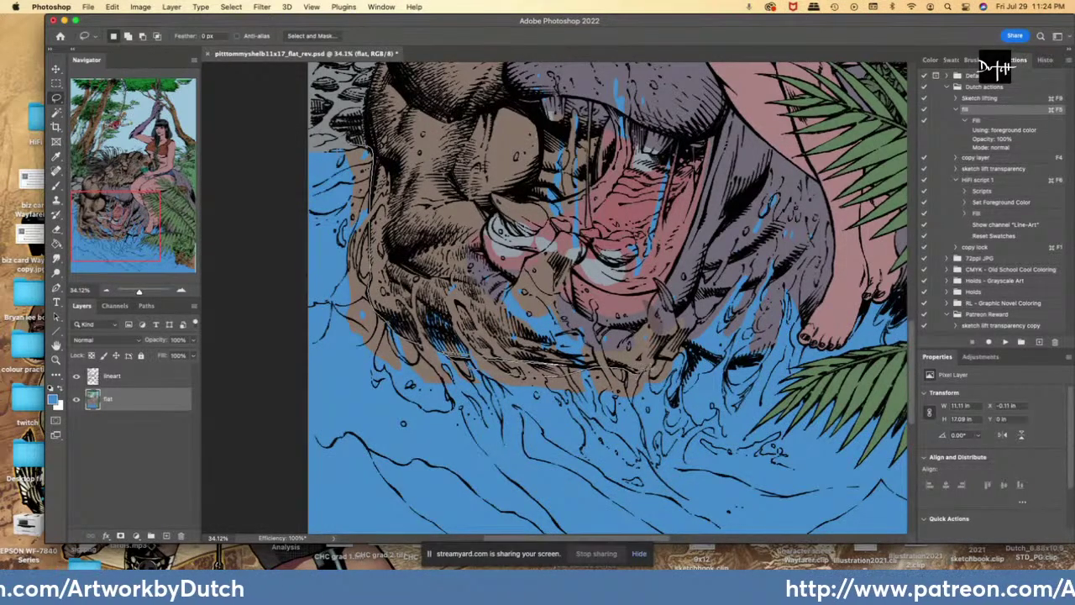
pyautogui.moveTo(679, 346)
pyautogui.mouseDown()
pyautogui.moveTo(703, 346)
pyautogui.moveTo(715, 363)
pyautogui.mouseUp()
pyautogui.moveTo(704, 442); pyautogui.dragTo(724, 395)
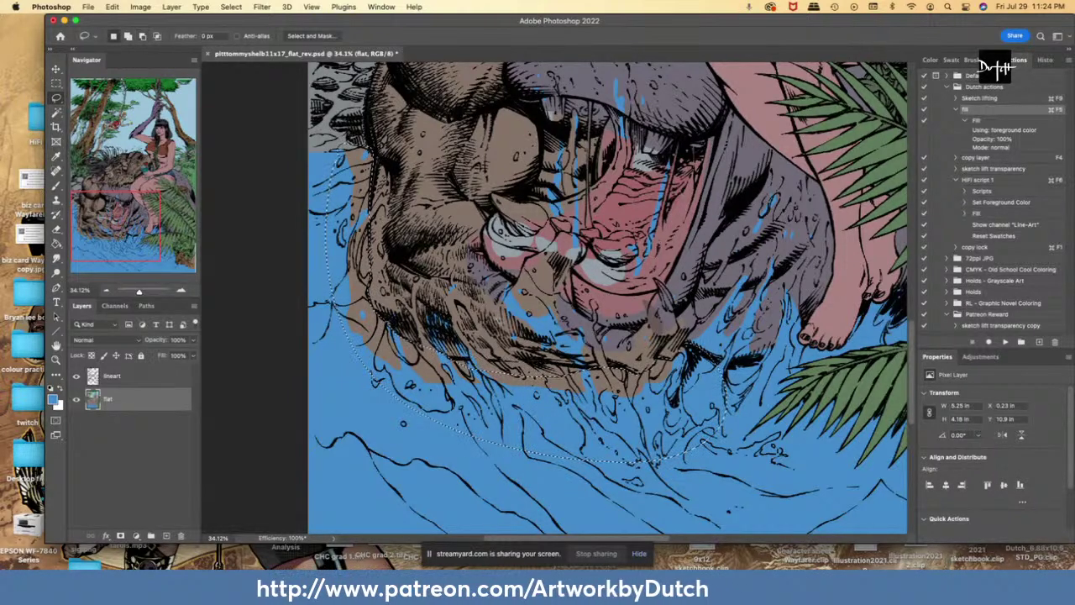
pyautogui.press('g')
pyautogui.click(625, 386)
pyautogui.press('super+d')
pyautogui.press('l')
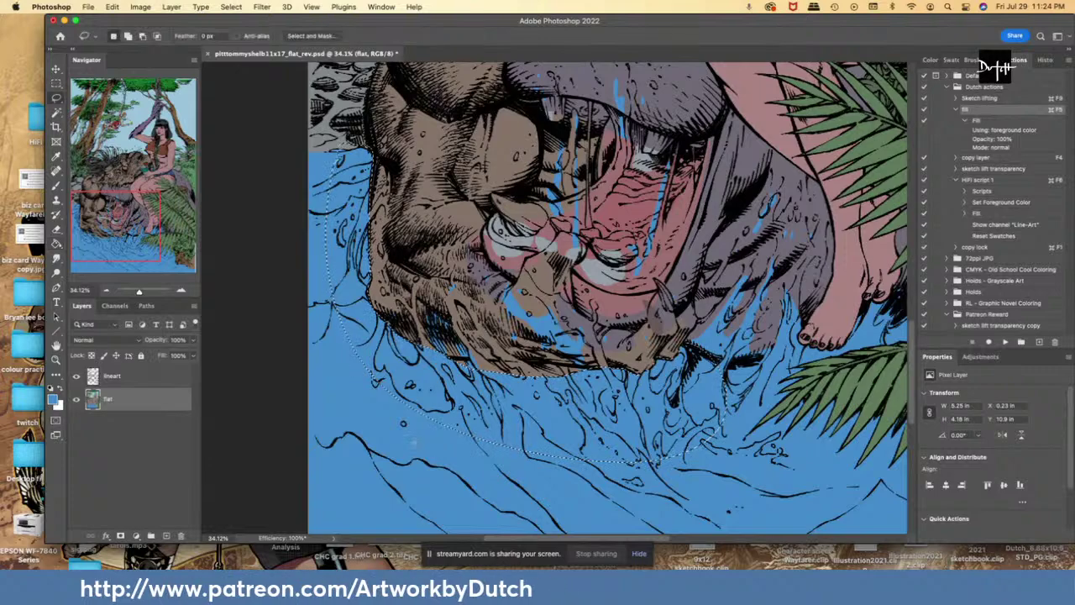
pyautogui.press('g')
pyautogui.press('l')
# - Lasso the waterline around the small riverbank stones, about 0.96 by 1.3 in, fill the grey between them with water blue, and deselect
pyautogui.scroll(5, 568, 277)
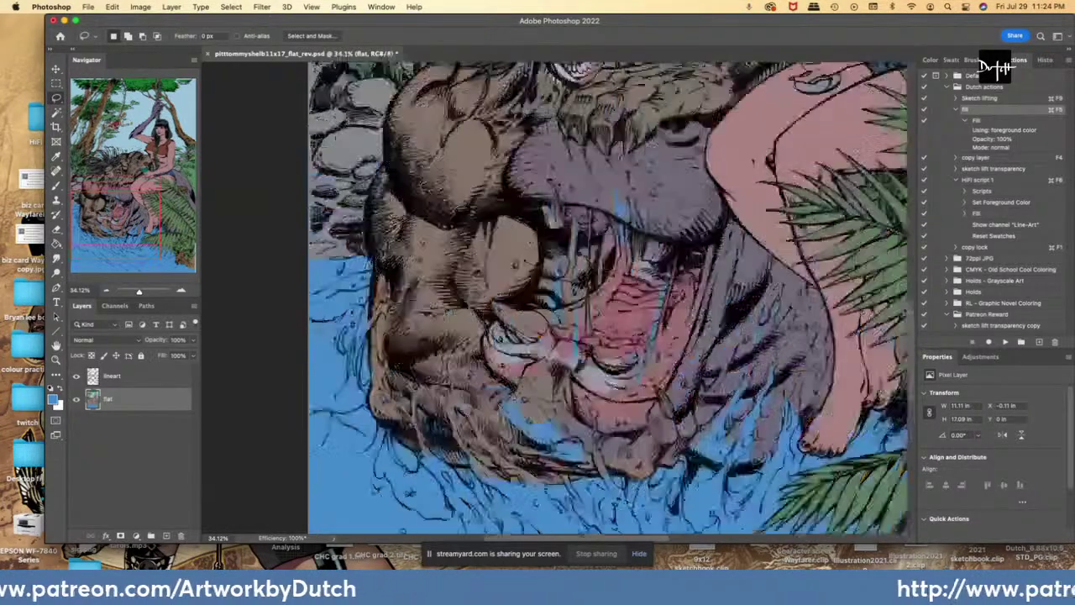
pyautogui.scroll(1, 568, 277)
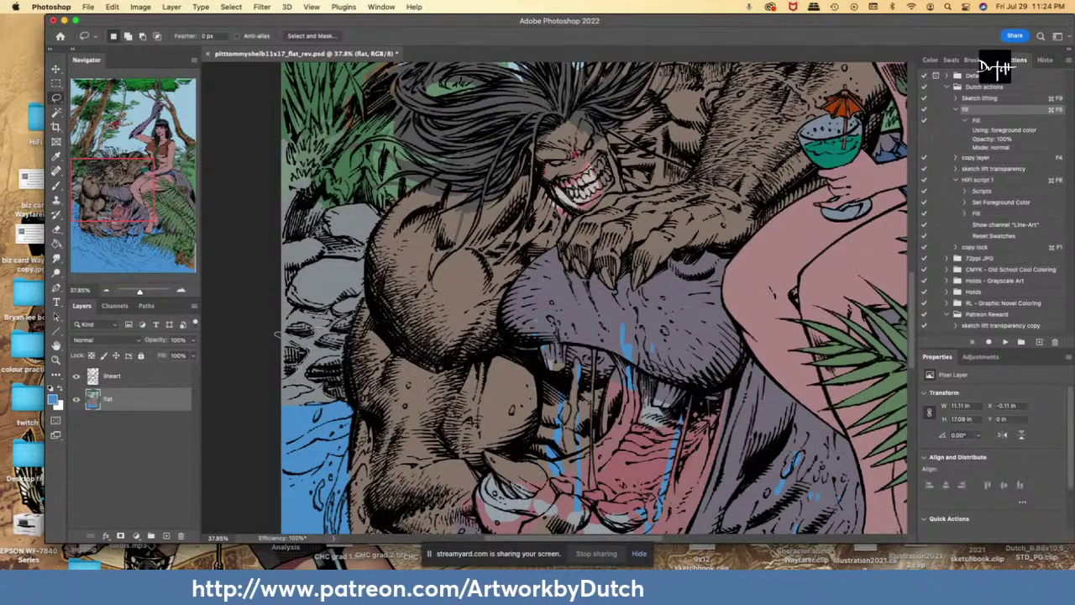
pyautogui.moveTo(296, 374)
pyautogui.mouseDown()
pyautogui.moveTo(274, 381)
pyautogui.moveTo(281, 418)
pyautogui.mouseUp()
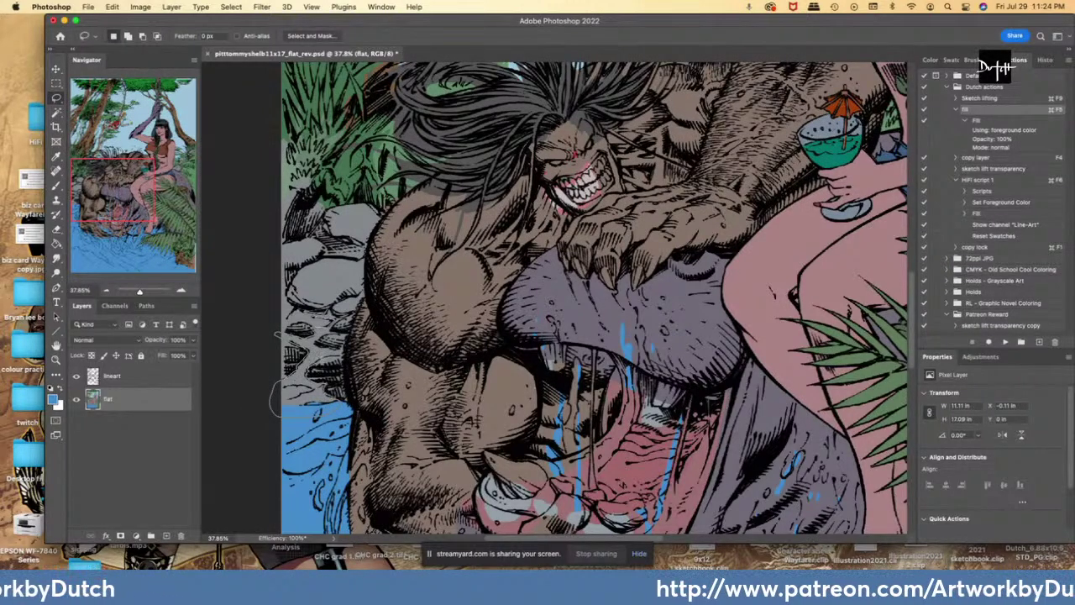
pyautogui.moveTo(346, 359); pyautogui.dragTo(328, 347)
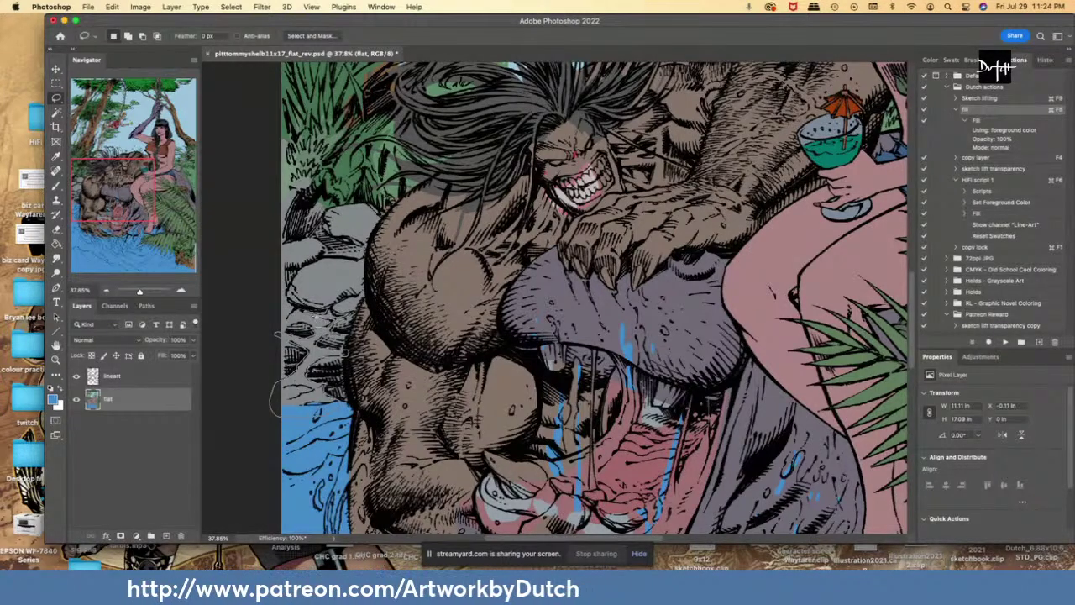
pyautogui.moveTo(324, 313); pyautogui.dragTo(330, 308)
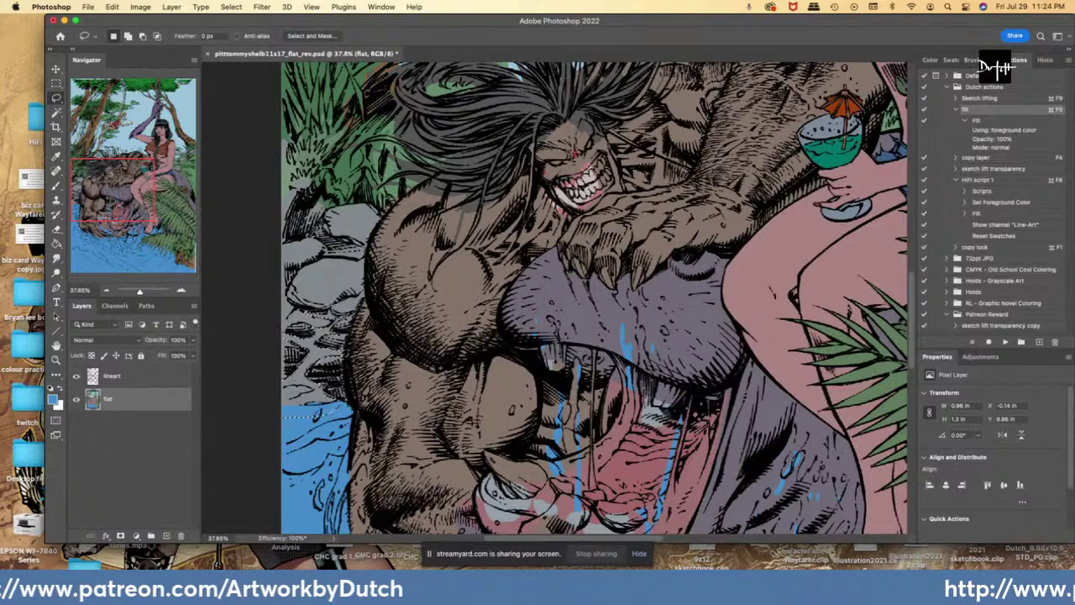
pyautogui.click(56, 245)
pyautogui.click(331, 396)
pyautogui.press('super+d')
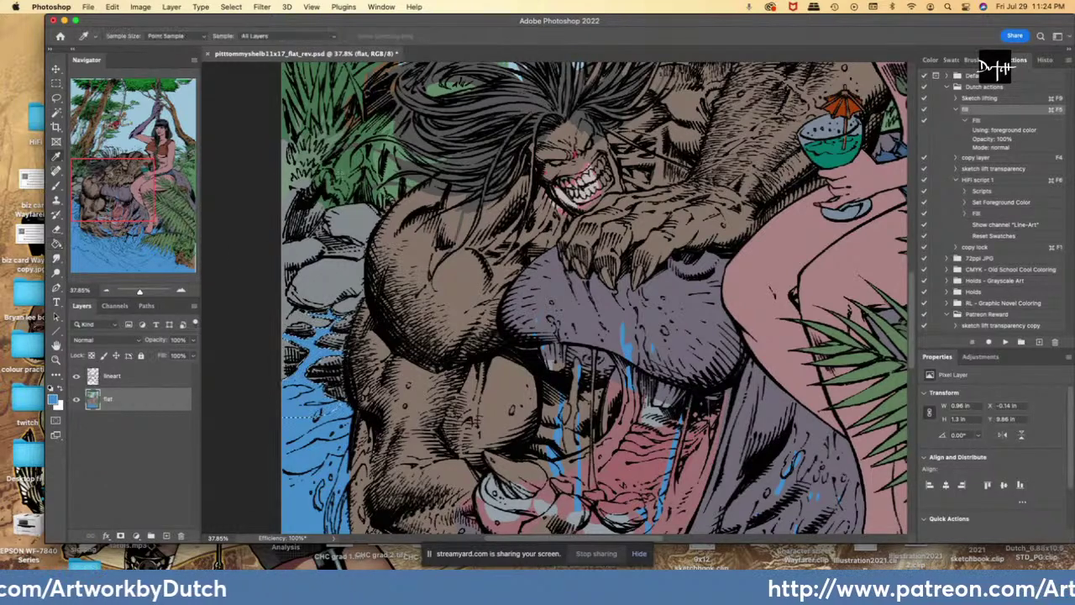
# - Sample the dark foliage green, lasso the undergrowth above the rocks, about 0.88 by 1.45 in, fill its grey patch, and deselect
pyautogui.keyDown('alt'); pyautogui.click(338, 176); pyautogui.keyUp('alt')
pyautogui.press('l')
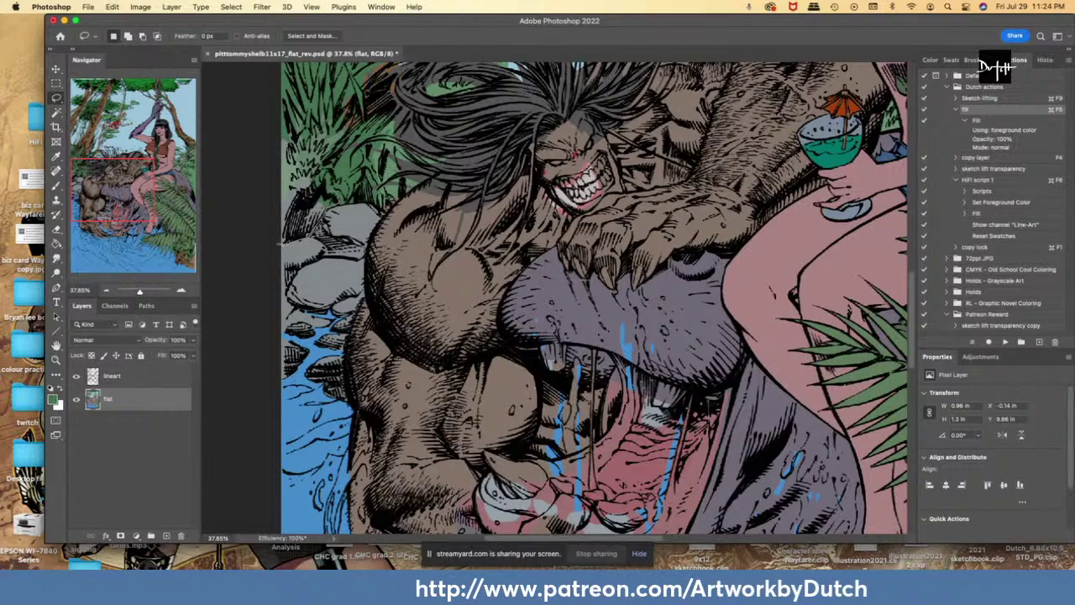
pyautogui.moveTo(296, 241)
pyautogui.mouseDown()
pyautogui.moveTo(262, 193)
pyautogui.moveTo(304, 124)
pyautogui.moveTo(341, 172)
pyautogui.mouseUp()
pyautogui.press('g')
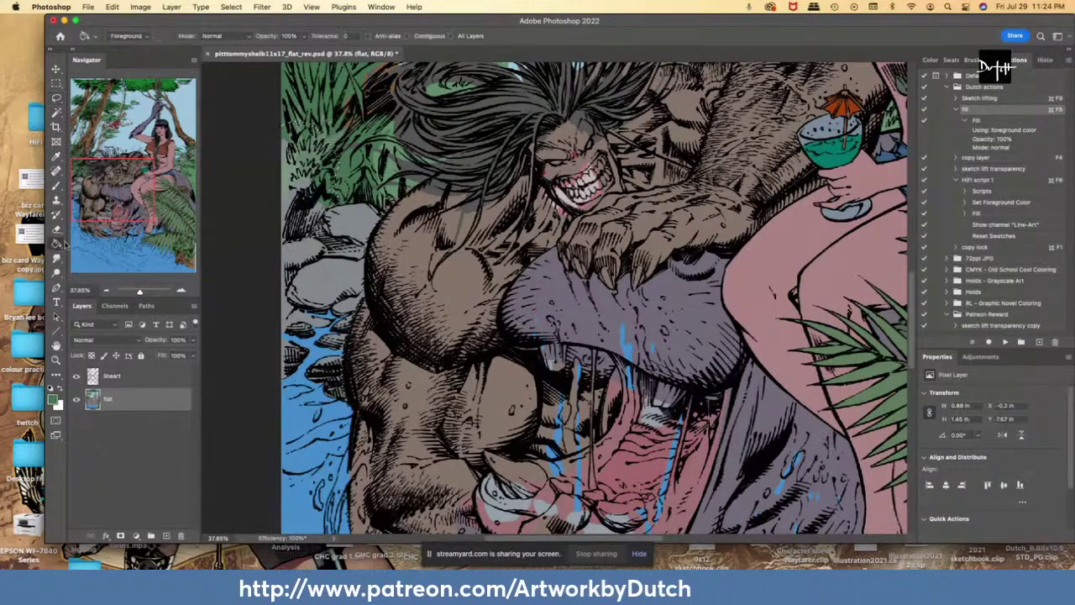
pyautogui.click(308, 202)
pyautogui.press('super+d')
pyautogui.press('l')
# - Sample the muted plant green, lasso the spiky riverbank plant, about 0.69 by 0.8 in, and fill it with that green
pyautogui.press('i')
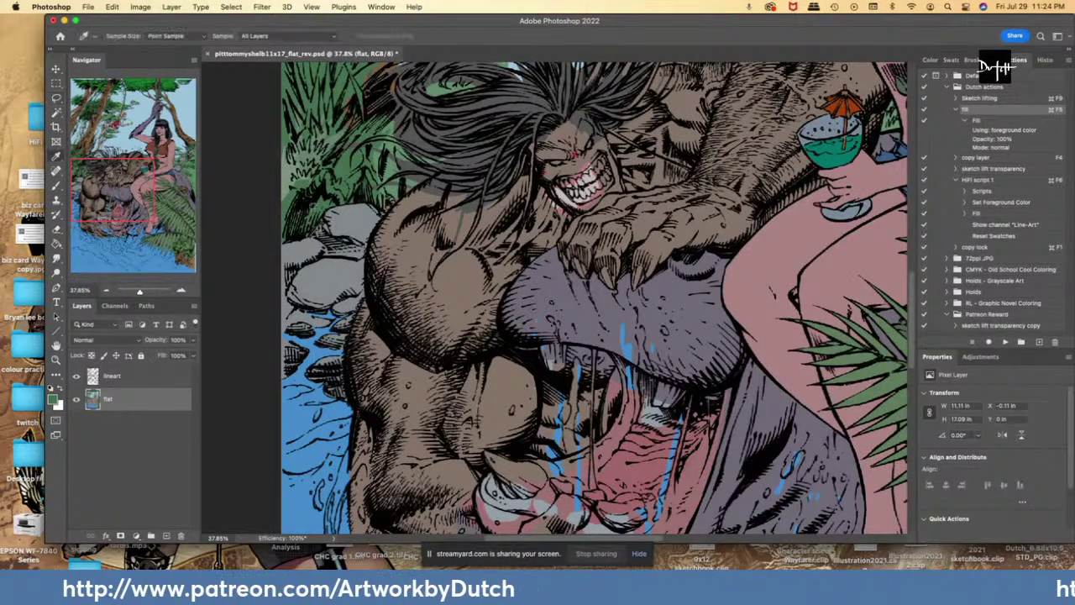
pyautogui.press('l')
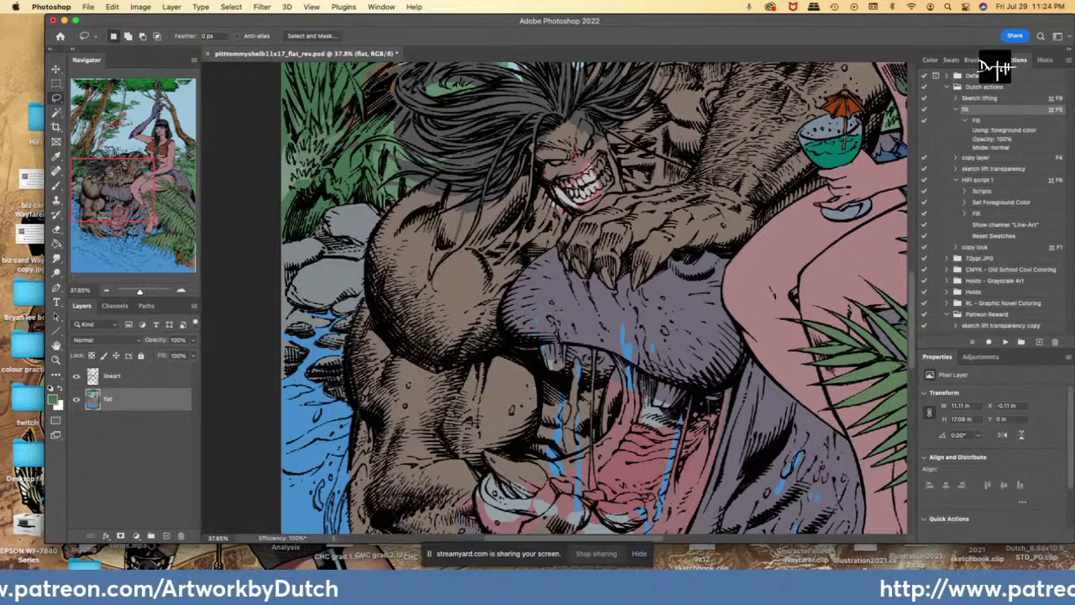
pyautogui.press('i')
pyautogui.click(304, 157)
pyautogui.press('l')
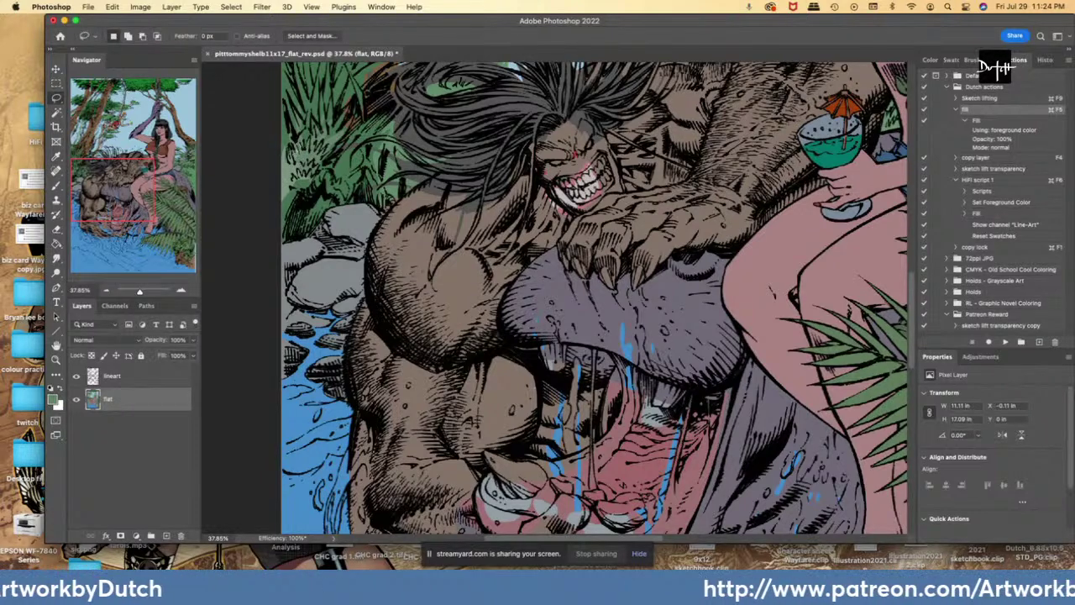
pyautogui.moveTo(287, 147)
pyautogui.mouseDown()
pyautogui.moveTo(276, 168)
pyautogui.moveTo(281, 202)
pyautogui.moveTo(307, 190)
pyautogui.moveTo(333, 150)
pyautogui.moveTo(311, 145)
pyautogui.mouseUp()
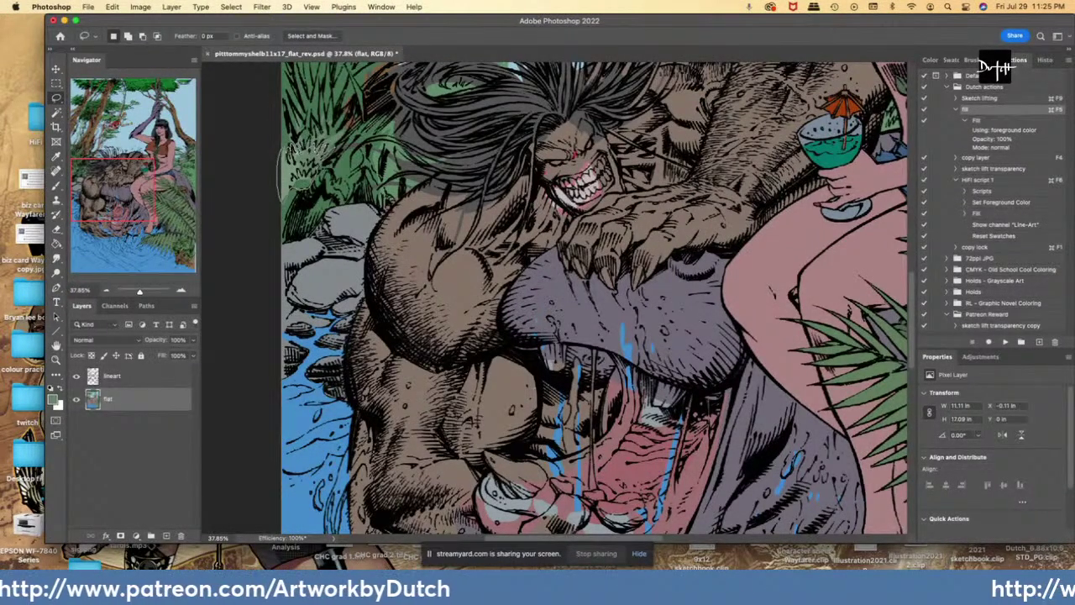
pyautogui.moveTo(283, 202); pyautogui.dragTo(294, 202)
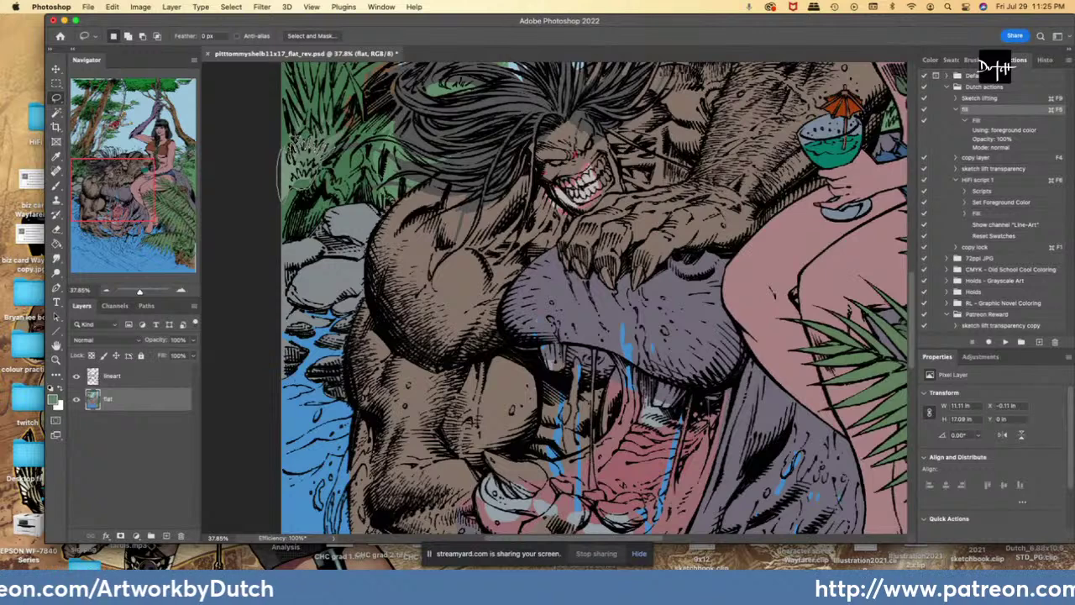
pyautogui.press('g')
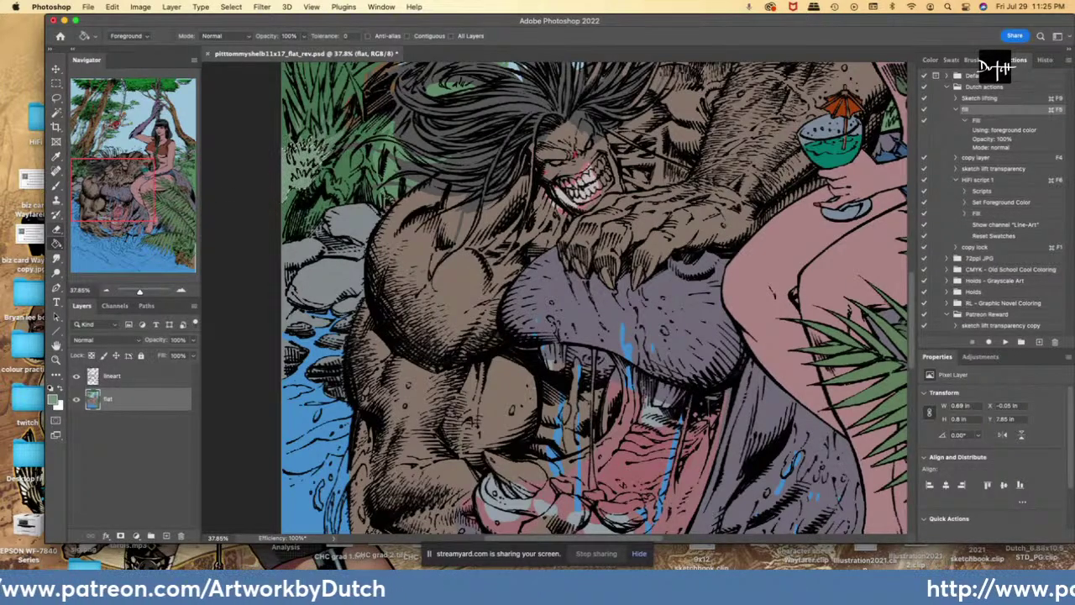
# - Lasso the canvas-edge strip just below the spiky plant, about 0.41 by 0.81 in, and fill it with the muted green
pyautogui.press('l')
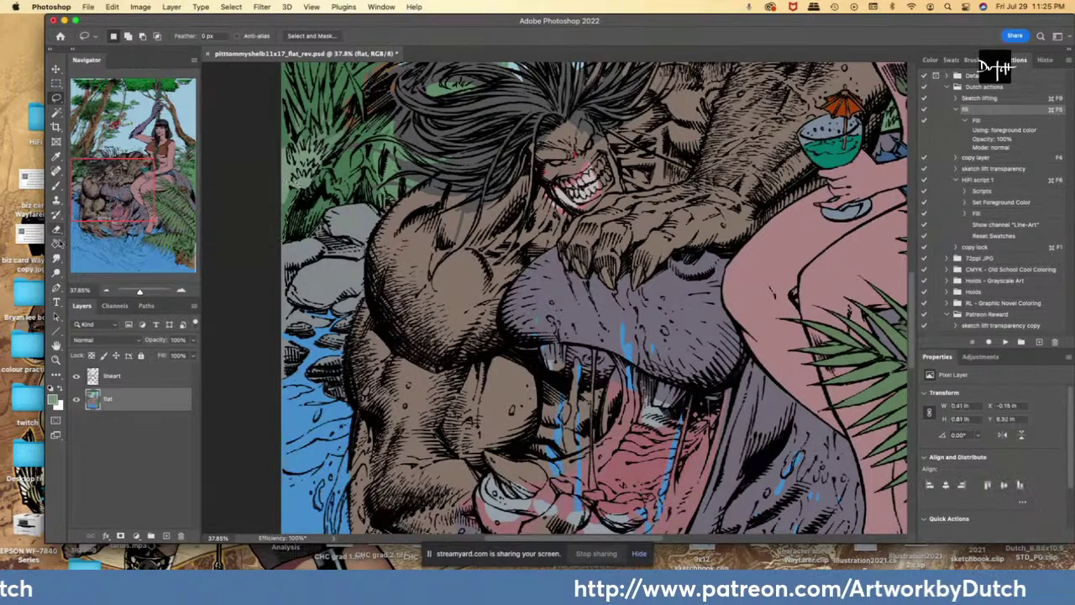
pyautogui.press('g')
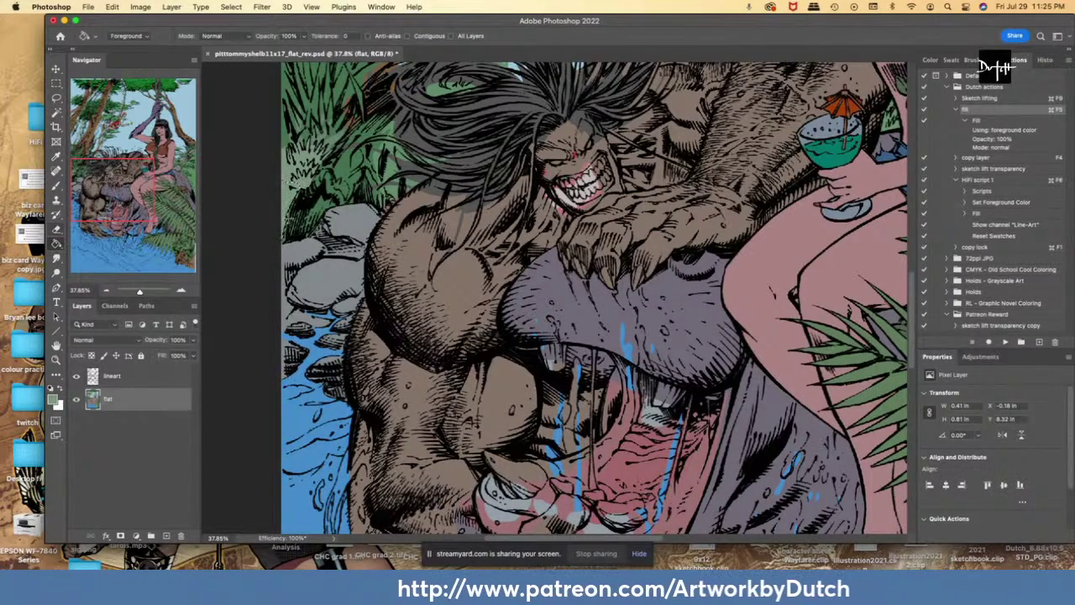
pyautogui.press('l')
# - Sample the grass green, lasso the tall grass above the spiky plant, about 2.16 by 2.96 in, fill it, and deselect
pyautogui.scroll(5, 911, 322)
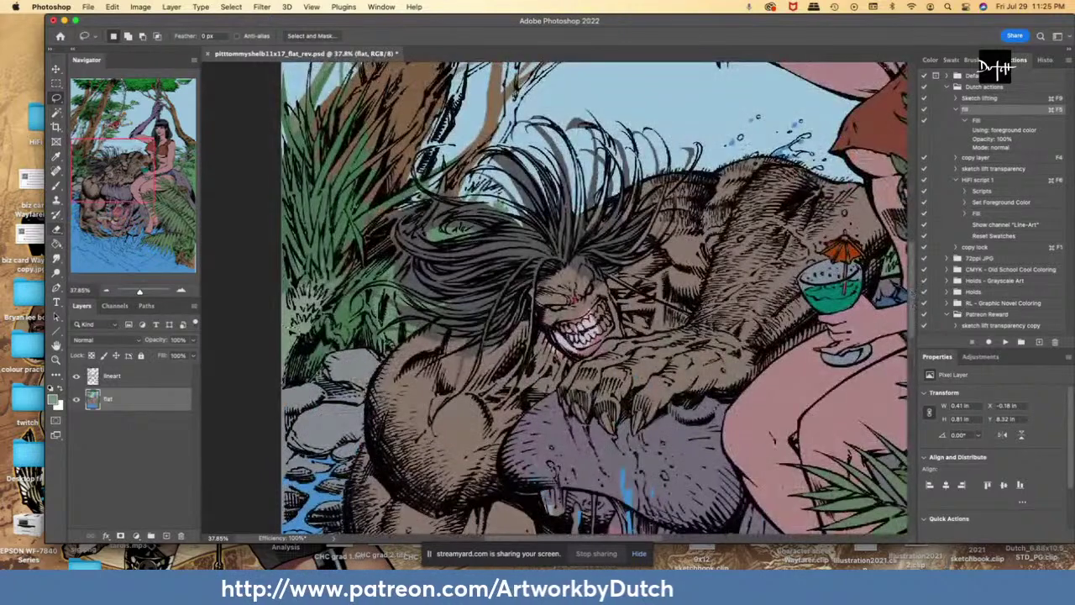
pyautogui.press('i')
pyautogui.press('l')
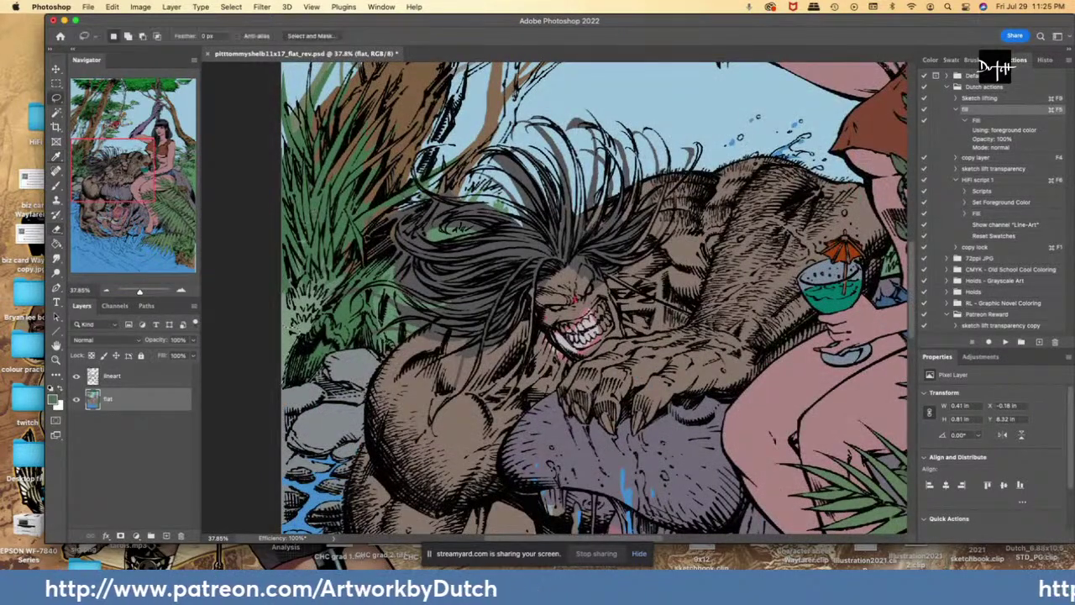
pyautogui.moveTo(276, 283)
pyautogui.mouseDown()
pyautogui.moveTo(278, 316)
pyautogui.moveTo(312, 243)
pyautogui.moveTo(276, 242)
pyautogui.moveTo(316, 281)
pyautogui.mouseUp()
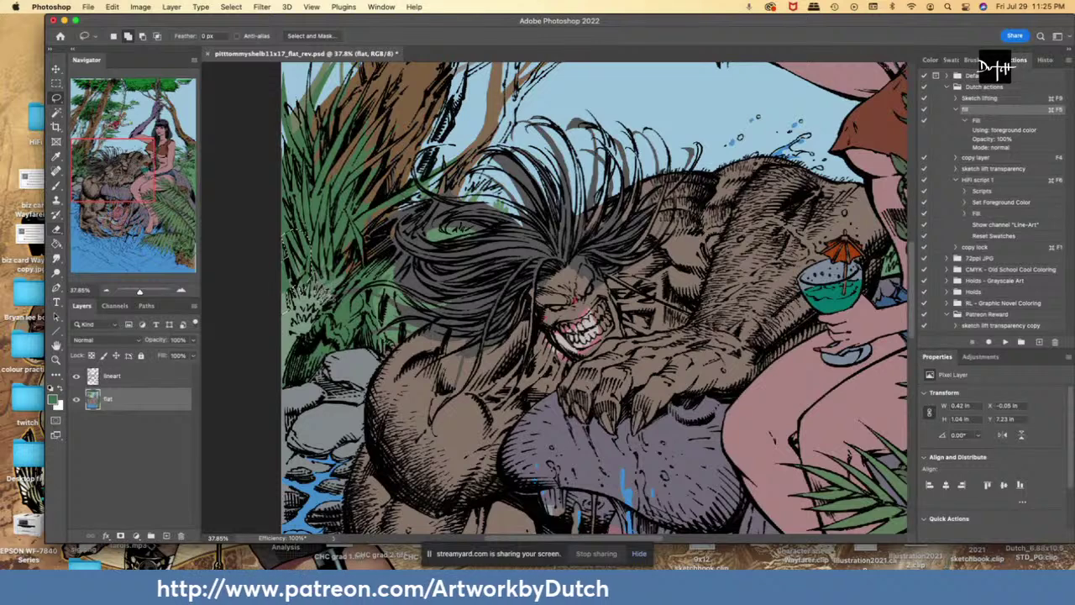
pyautogui.moveTo(329, 295); pyautogui.dragTo(344, 287)
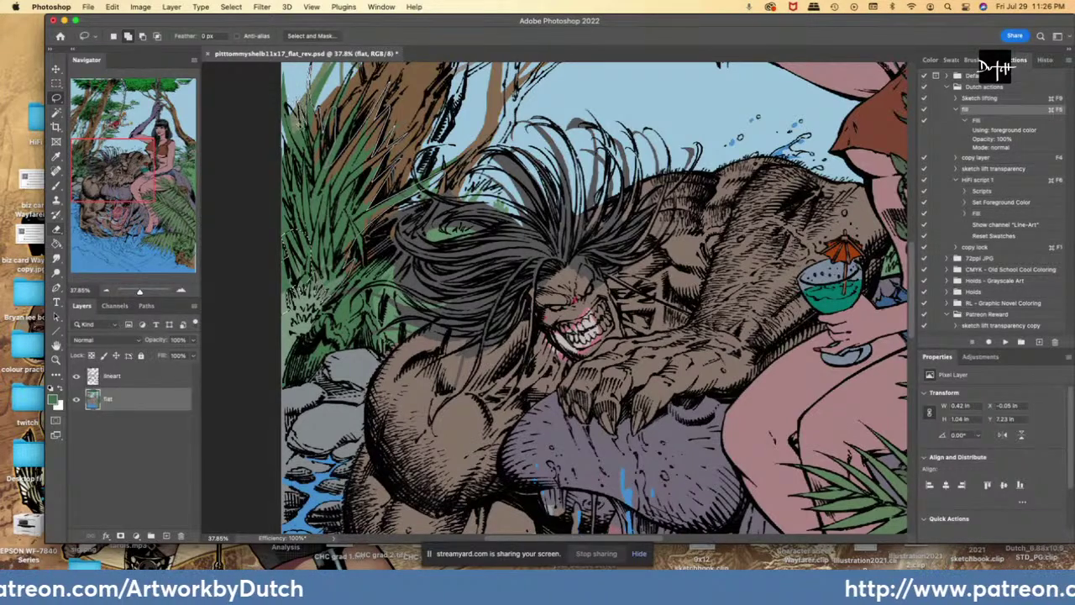
pyautogui.moveTo(289, 105)
pyautogui.mouseDown()
pyautogui.moveTo(267, 117)
pyautogui.moveTo(262, 228)
pyautogui.moveTo(273, 285)
pyautogui.moveTo(278, 272)
pyautogui.mouseUp()
pyautogui.hotkey('alt', 'BackSpace')
pyautogui.press('g')
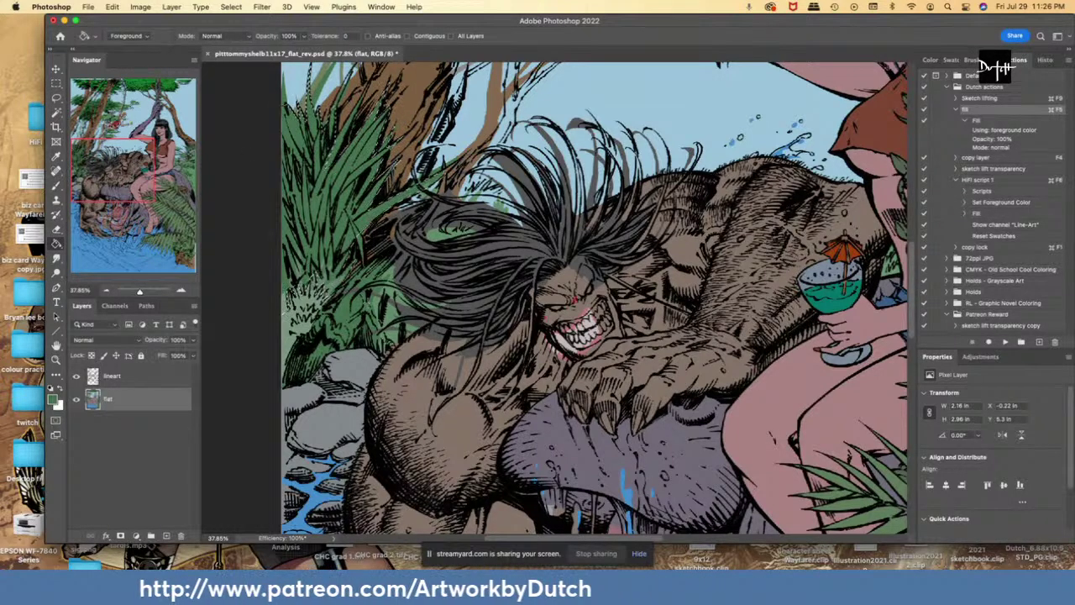
pyautogui.hotkey('ctrl', 'd')
# - Lasso the tree base between the grass and the brute's hair, about 1.48 by 1.01 in, fill it with trunk brown, and deselect
pyautogui.press('l')
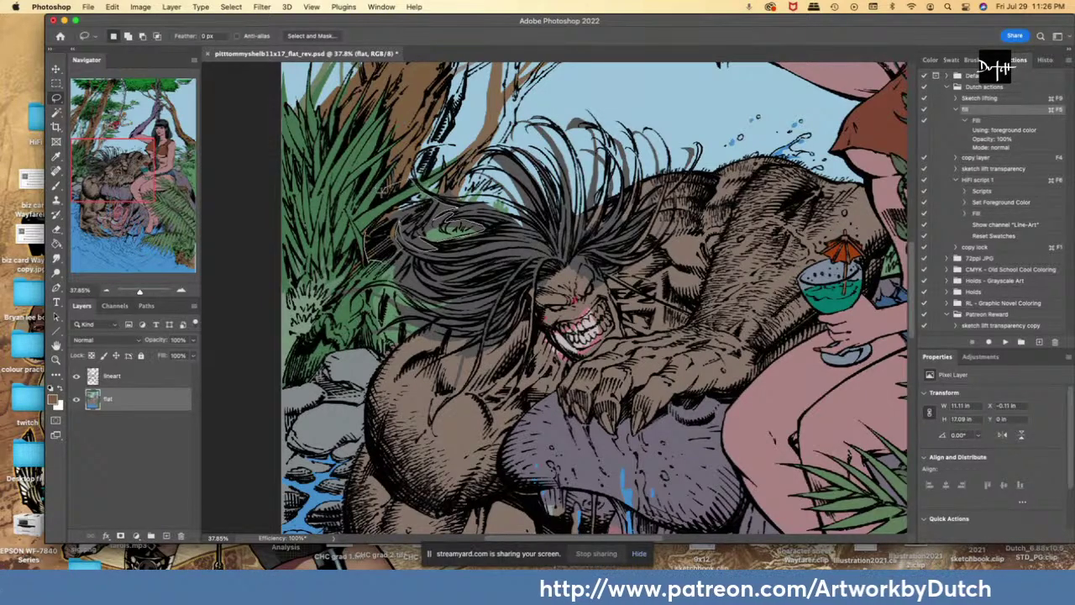
pyautogui.moveTo(372, 207); pyautogui.dragTo(364, 237)
pyautogui.click(56, 243)
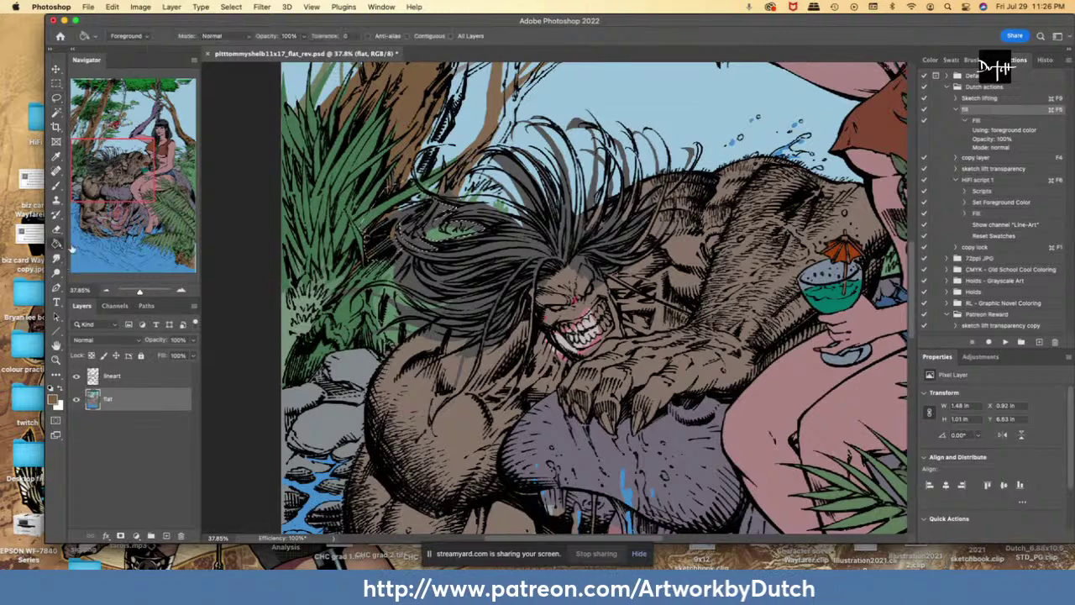
pyautogui.click(452, 229)
pyautogui.press('l')
pyautogui.press('super+d')
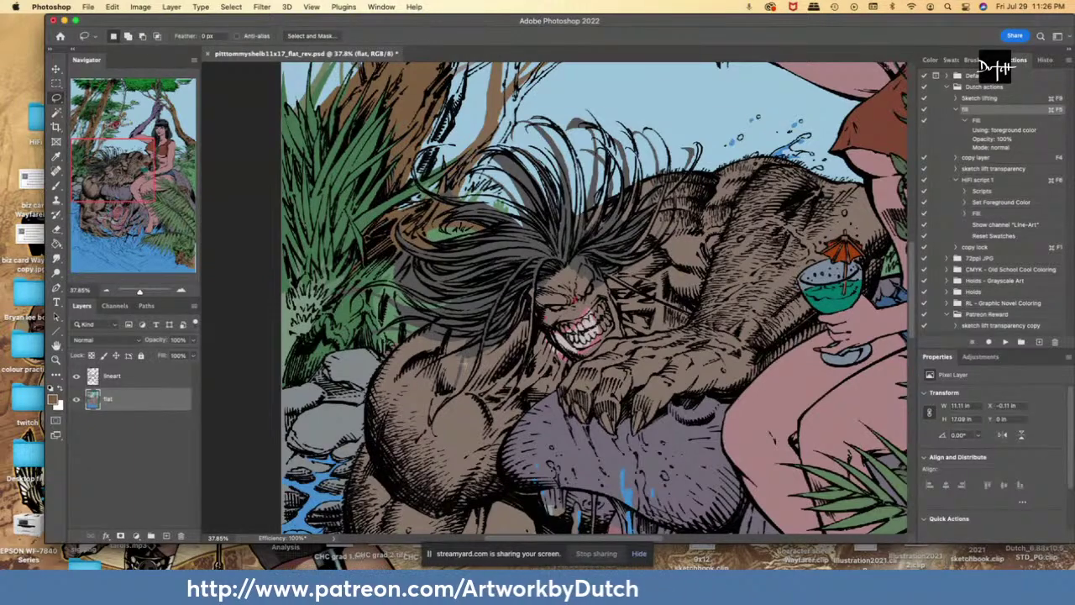
# - Sample the dark hair grey, lasso the stray locks over the tree base and undergrowth, and fill them with that grey
pyautogui.scroll(2, 558, 298)
pyautogui.press('i')
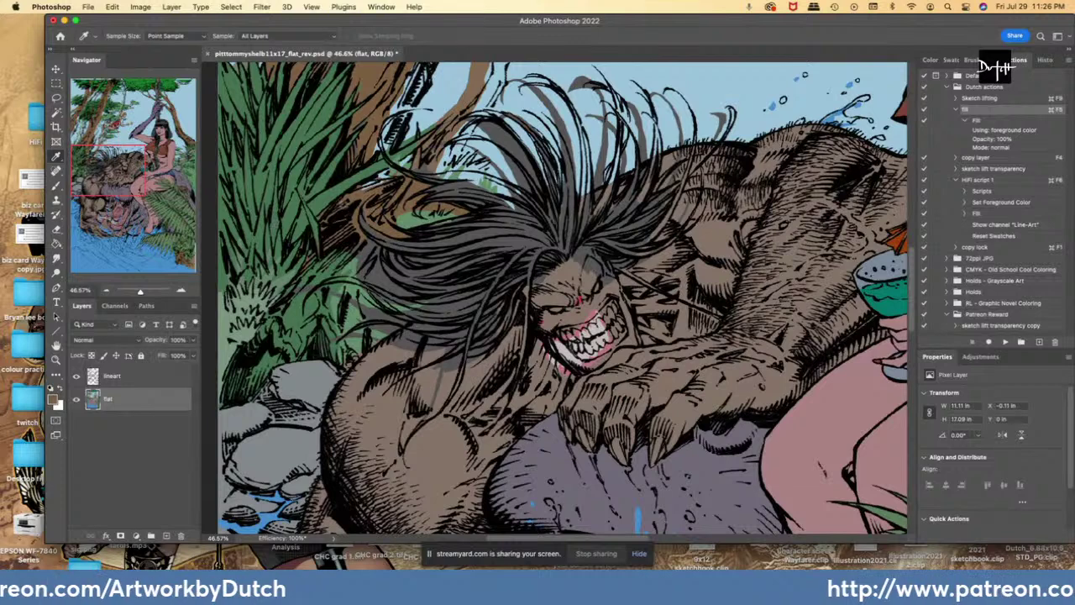
pyautogui.press('l')
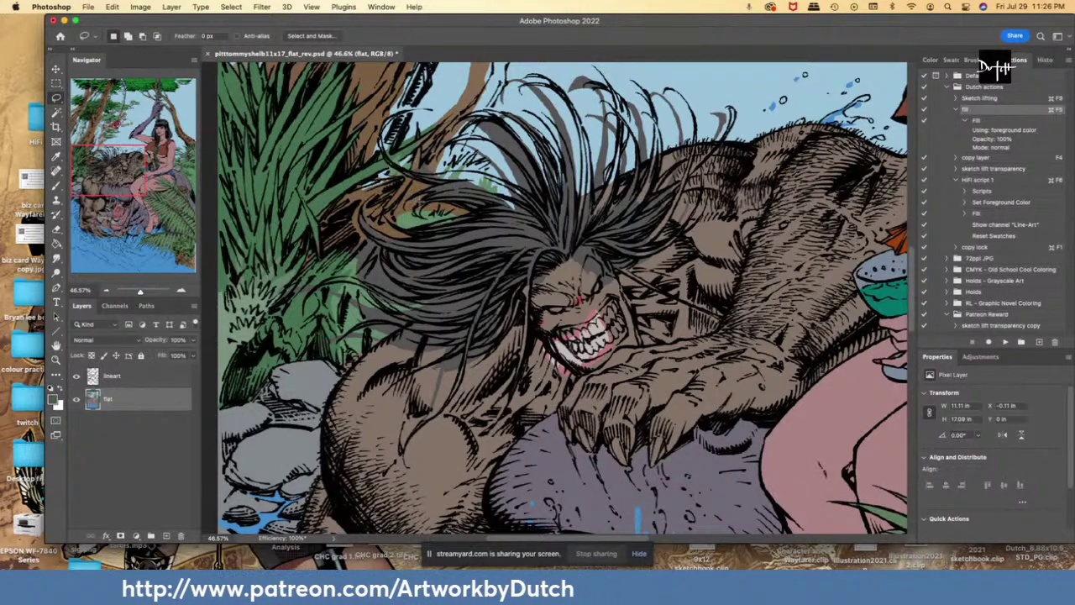
pyautogui.moveTo(416, 217)
pyautogui.mouseDown()
pyautogui.moveTo(429, 198)
pyautogui.moveTo(424, 207)
pyautogui.mouseUp()
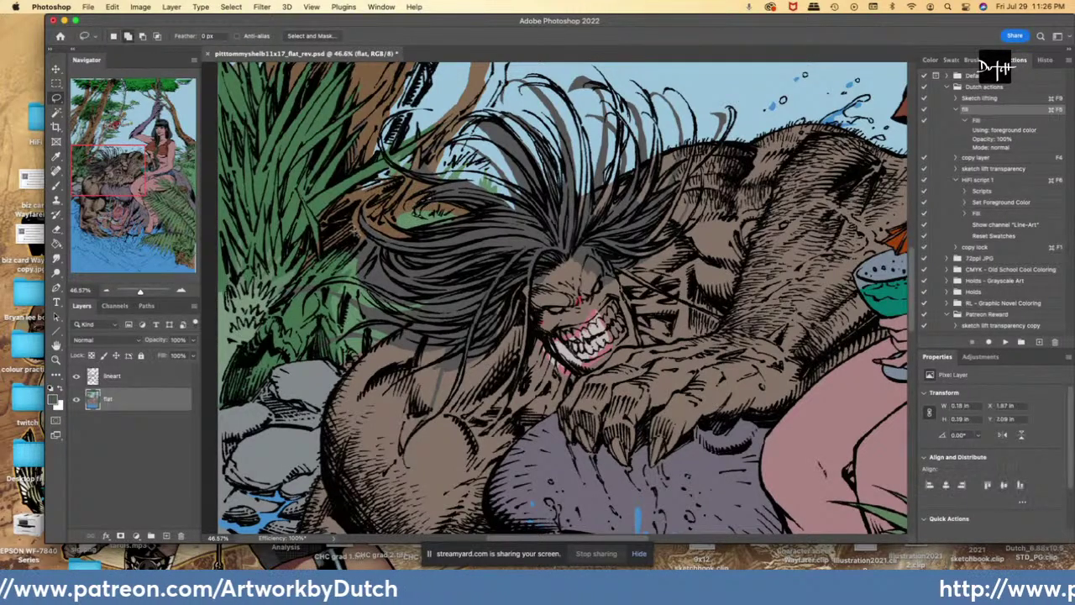
pyautogui.moveTo(378, 234)
pyautogui.mouseDown()
pyautogui.moveTo(363, 221)
pyautogui.moveTo(398, 243)
pyautogui.mouseUp()
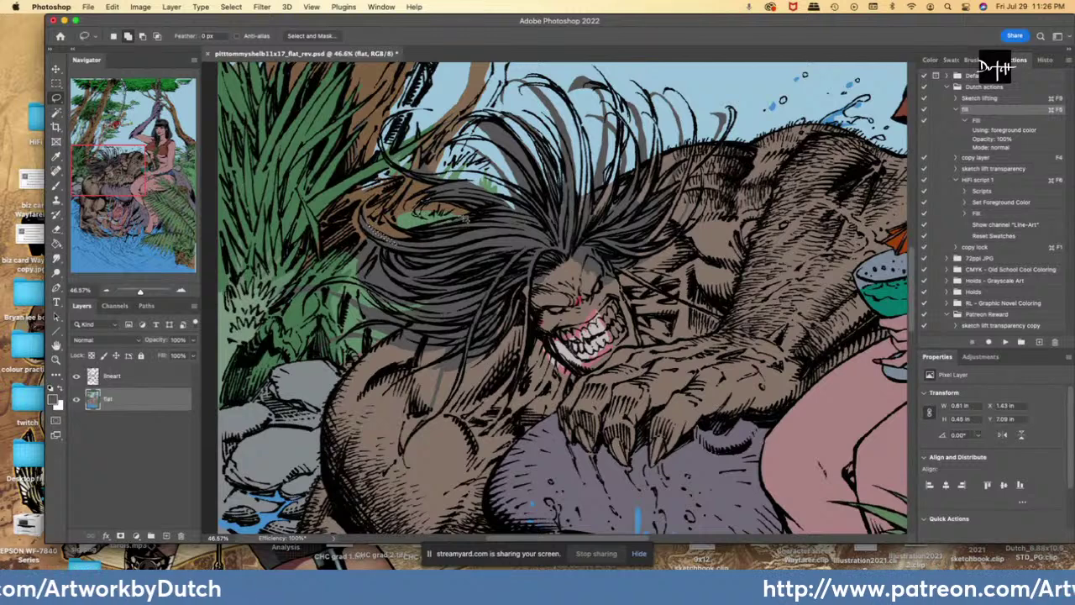
pyautogui.moveTo(465, 220)
pyautogui.mouseDown()
pyautogui.moveTo(426, 227)
pyautogui.moveTo(431, 237)
pyautogui.moveTo(463, 222)
pyautogui.mouseUp()
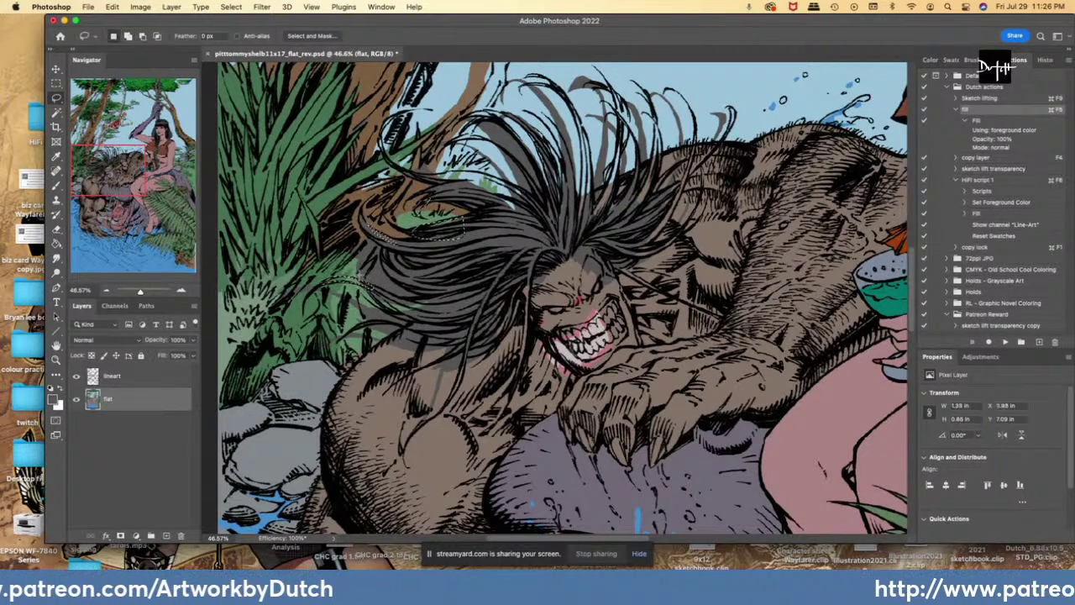
# - Sample the dark foliage green, lasso the patch at the tip of the longest stray lock, about 0.38 by 0.27 in, fill it, and deselect
pyautogui.press('i')
pyautogui.press('l')
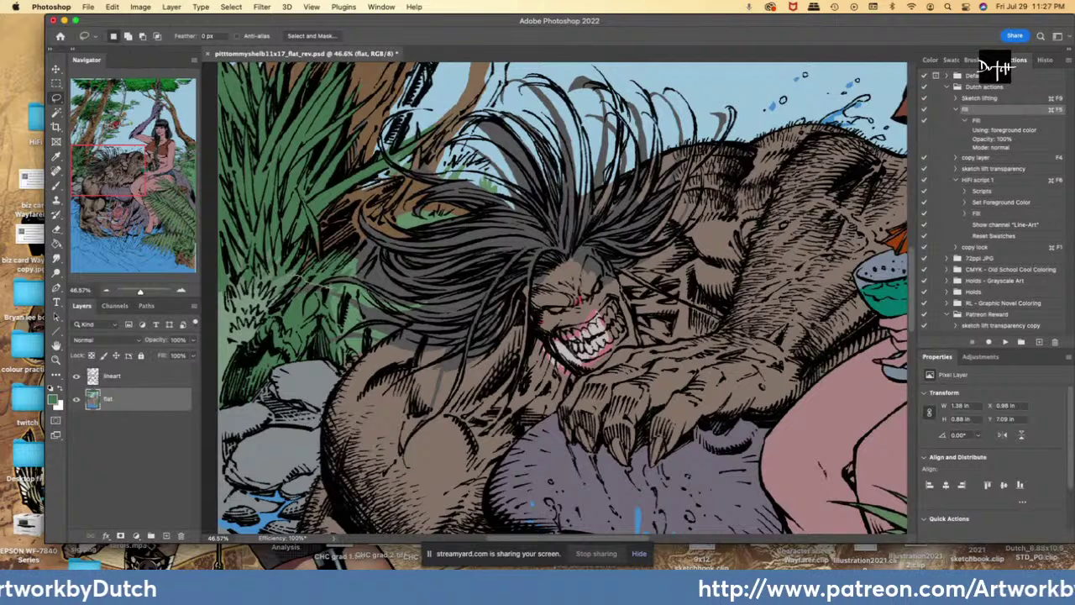
pyautogui.moveTo(324, 301); pyautogui.dragTo(301, 286)
pyautogui.press('w')
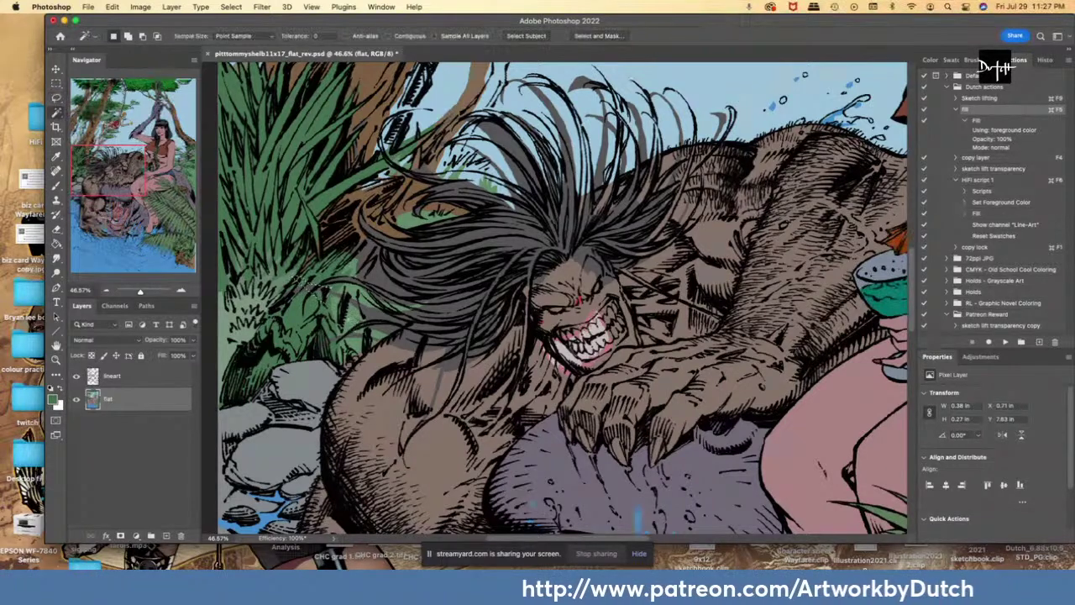
pyautogui.press('l')
pyautogui.press('super+d')
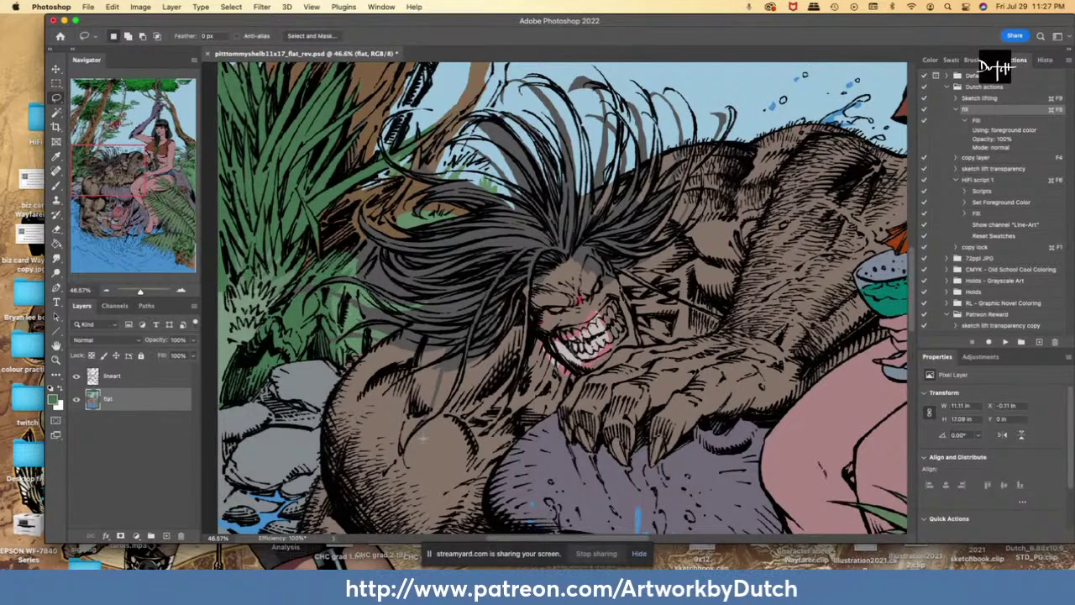
# - Sample the lighter leaf green and fill lassoed areas below the long lock, about 0.83 by 0.69 in, and above it, about 1.01 by 0.62 in
pyautogui.press('i')
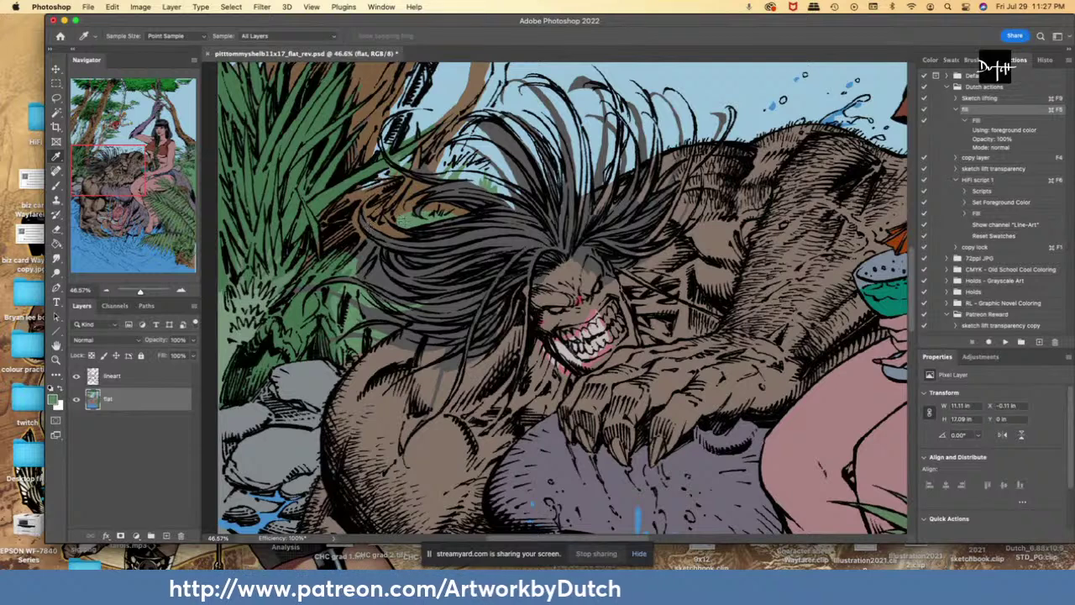
pyautogui.press('l')
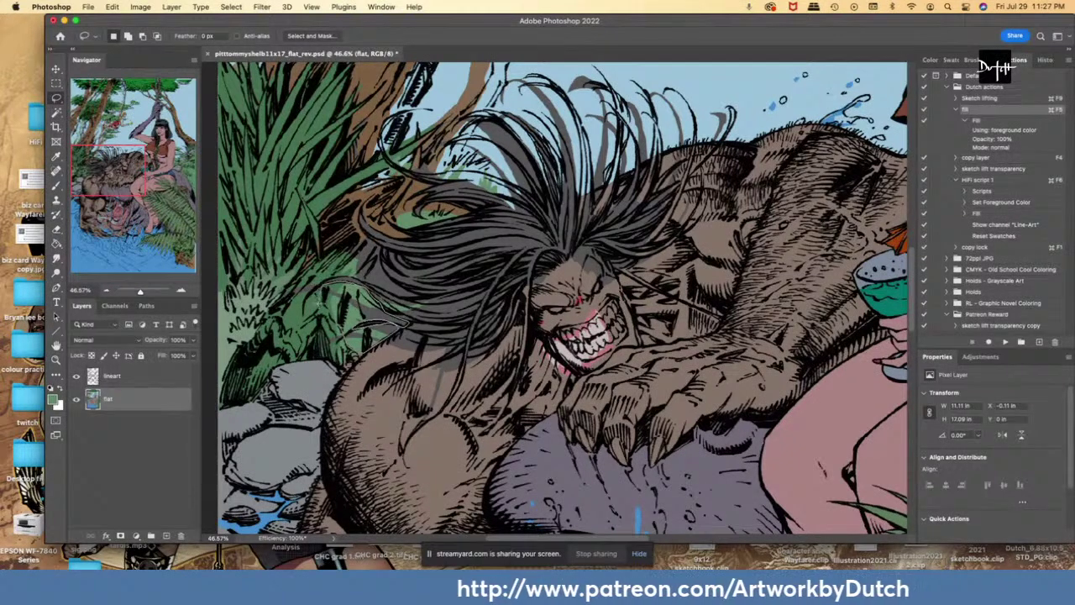
pyautogui.moveTo(326, 285); pyautogui.dragTo(341, 321)
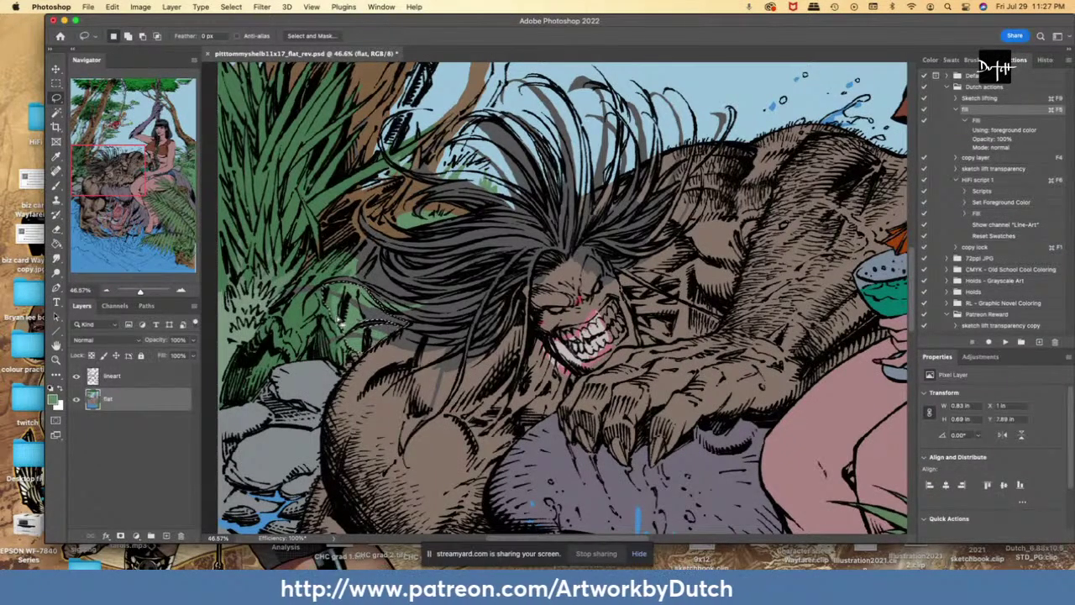
pyautogui.press('super+F5')
pyautogui.press('super+d')
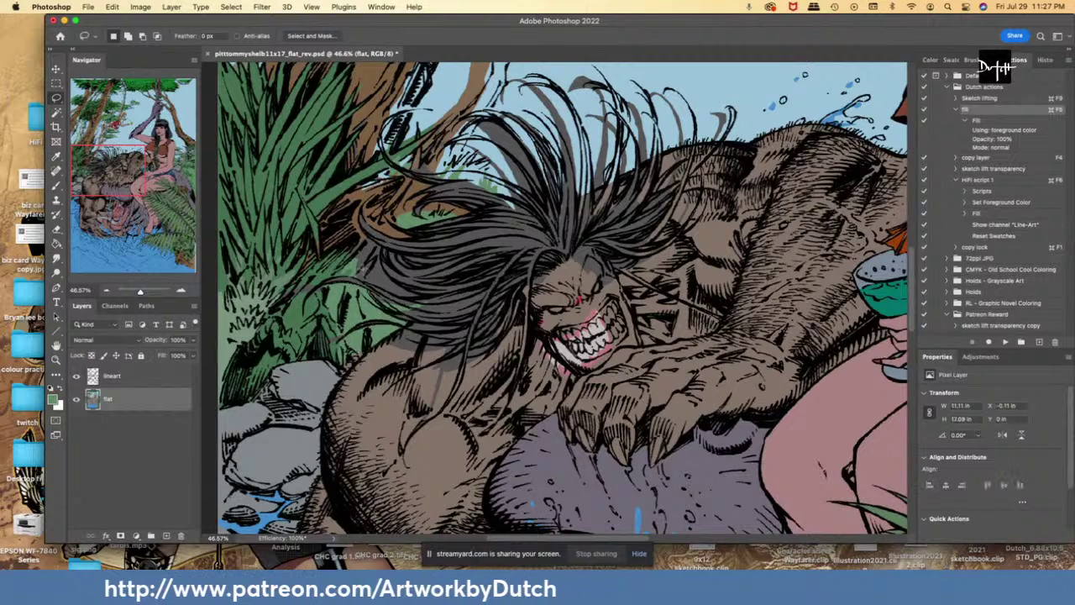
pyautogui.moveTo(424, 296)
pyautogui.mouseDown()
pyautogui.moveTo(395, 280)
pyautogui.moveTo(378, 242)
pyautogui.moveTo(332, 232)
pyautogui.moveTo(310, 251)
pyautogui.moveTo(326, 265)
pyautogui.mouseUp()
pyautogui.press('g')
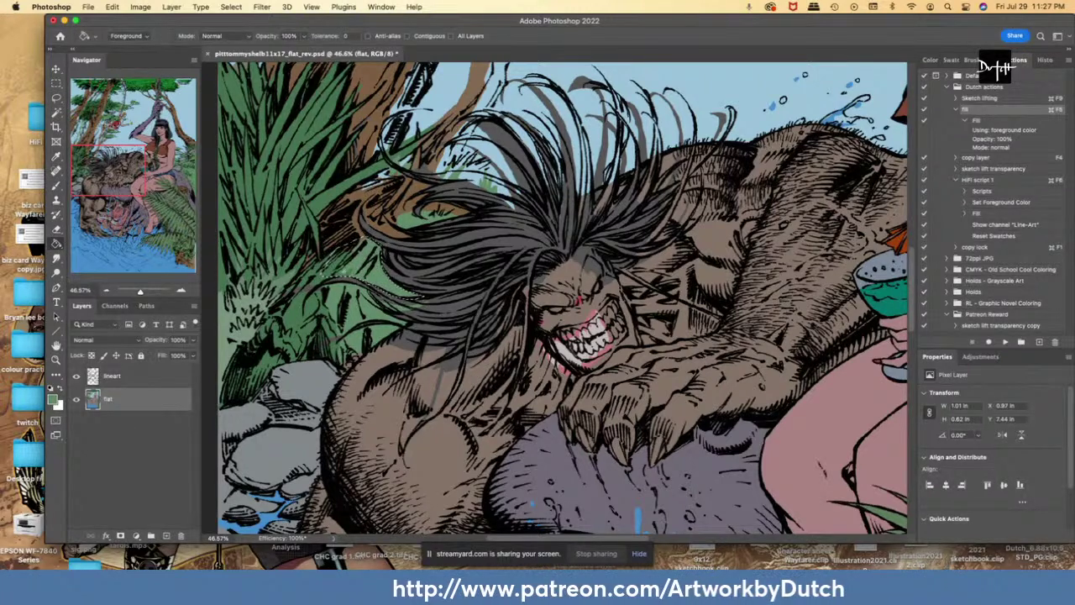
# - Sample the trunk brown, lasso the undergrowth above the shoulder, about 1.34 by 1.68 in, fill its gap beside the hair, and undo the fill over the leaves
pyautogui.keyDown('alt'); pyautogui.click(358, 195); pyautogui.keyUp('alt')
pyautogui.press('l')
pyautogui.click(307, 311)
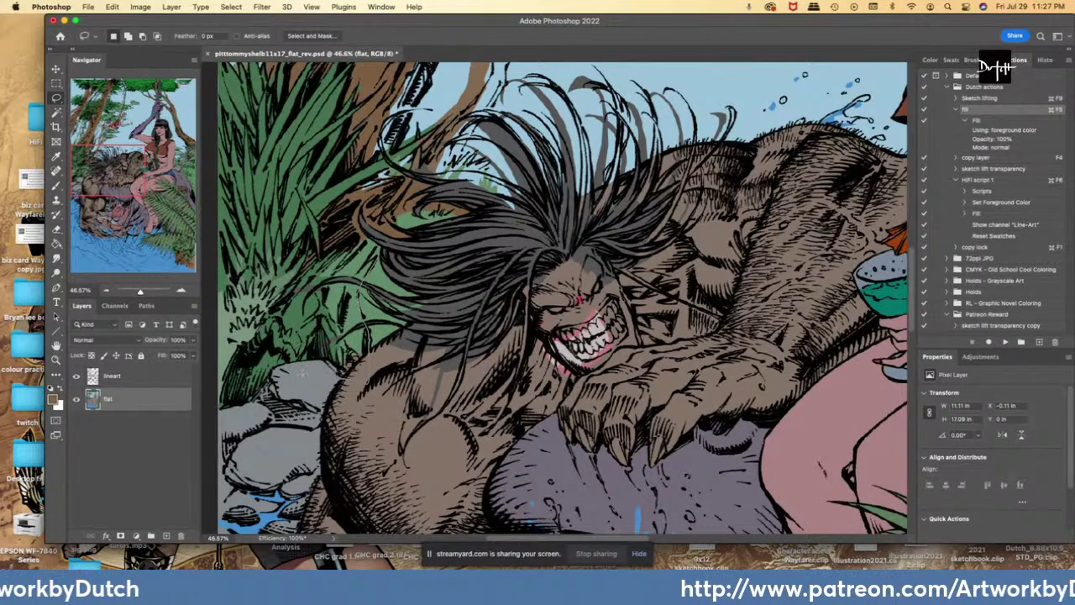
pyautogui.moveTo(282, 210)
pyautogui.mouseDown()
pyautogui.moveTo(365, 353)
pyautogui.moveTo(278, 214)
pyautogui.mouseUp()
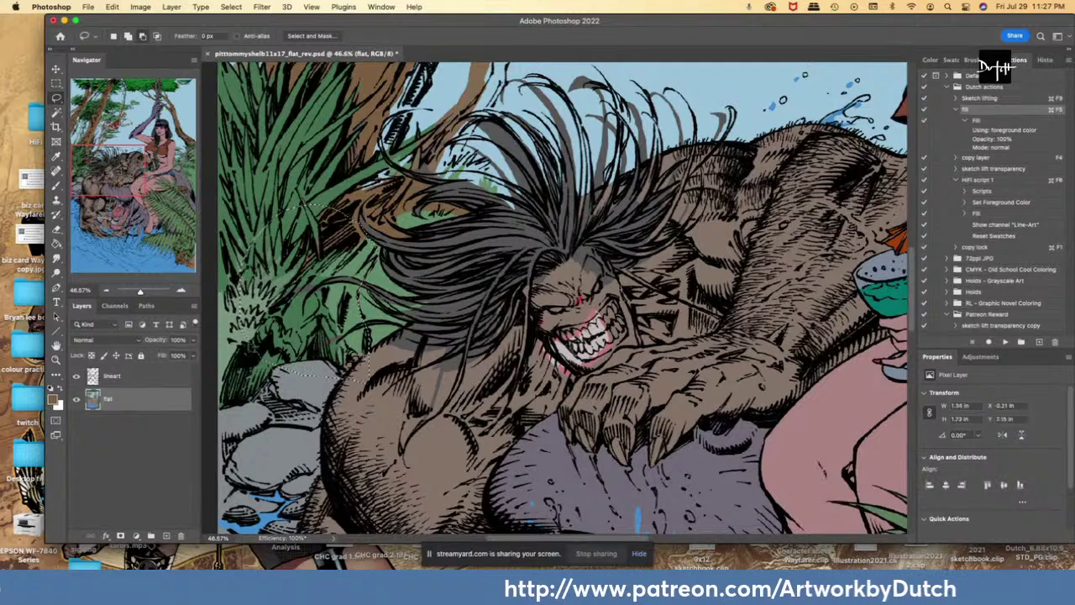
pyautogui.moveTo(363, 337)
pyautogui.mouseDown()
pyautogui.moveTo(345, 383)
pyautogui.moveTo(368, 374)
pyautogui.mouseUp()
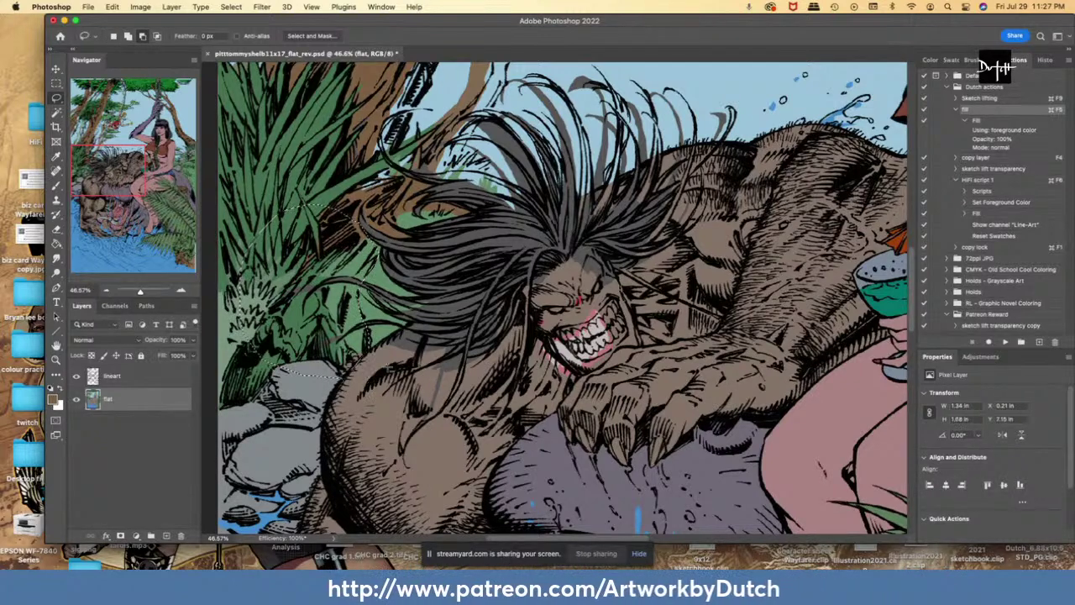
pyautogui.press('g')
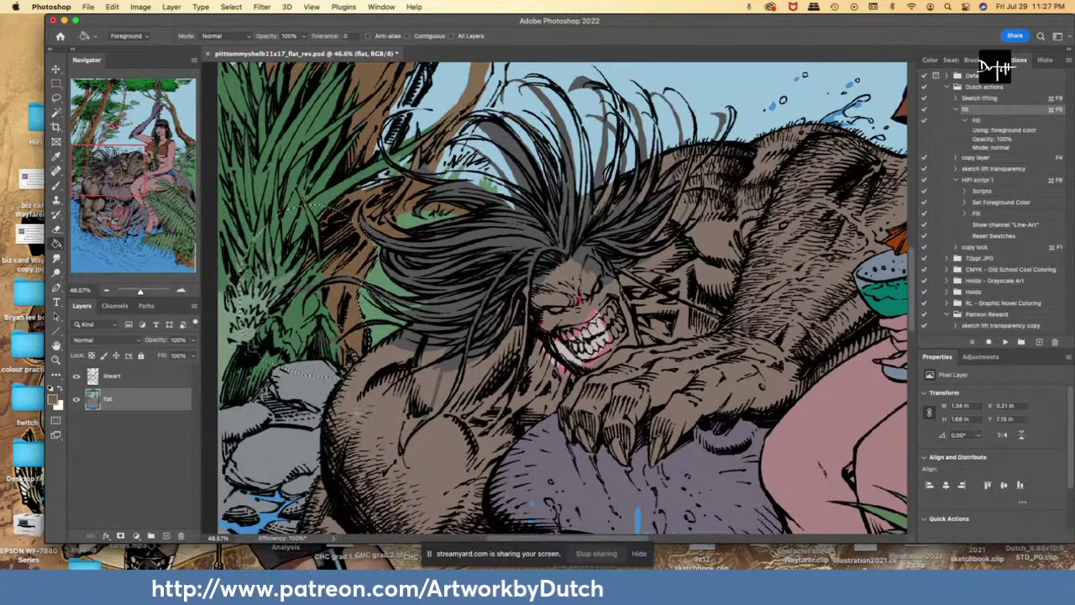
pyautogui.press('super+z')
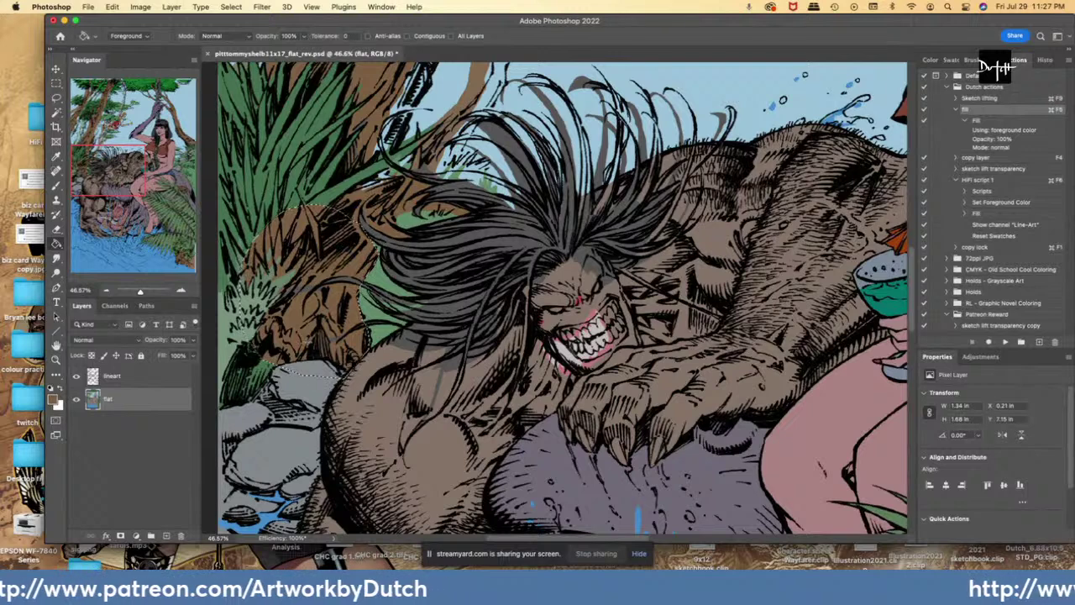
pyautogui.press('l')
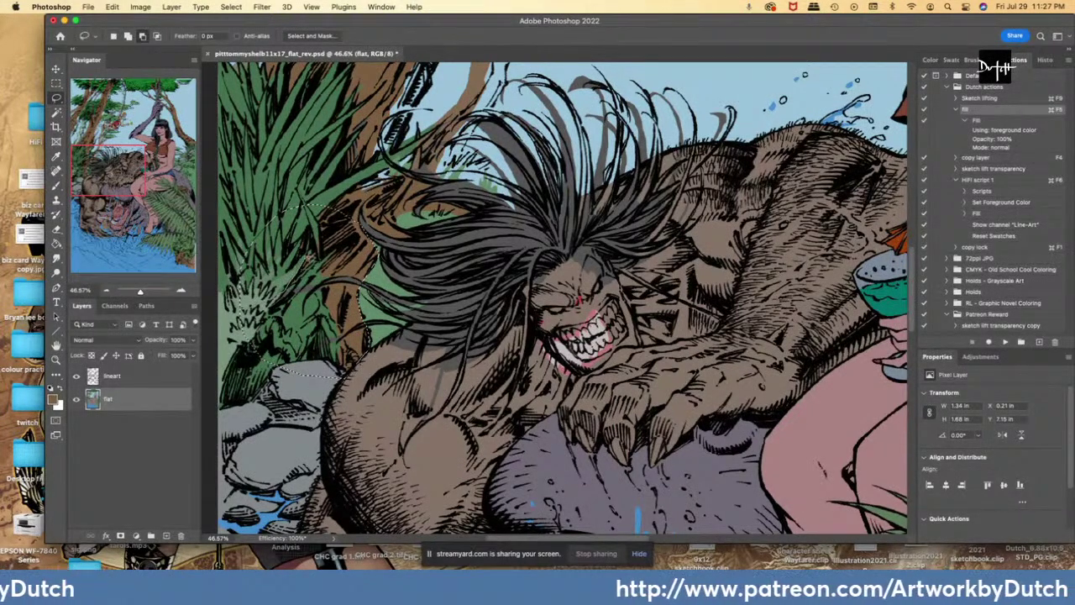
# - Subtract the leaves from the undergrowth selection, leaving about 1.34 by 1.65 in, and fill the remaining tree base with trunk brown
pyautogui.moveTo(309, 258)
pyautogui.mouseDown()
pyautogui.moveTo(332, 207)
pyautogui.moveTo(258, 189)
pyautogui.mouseUp()
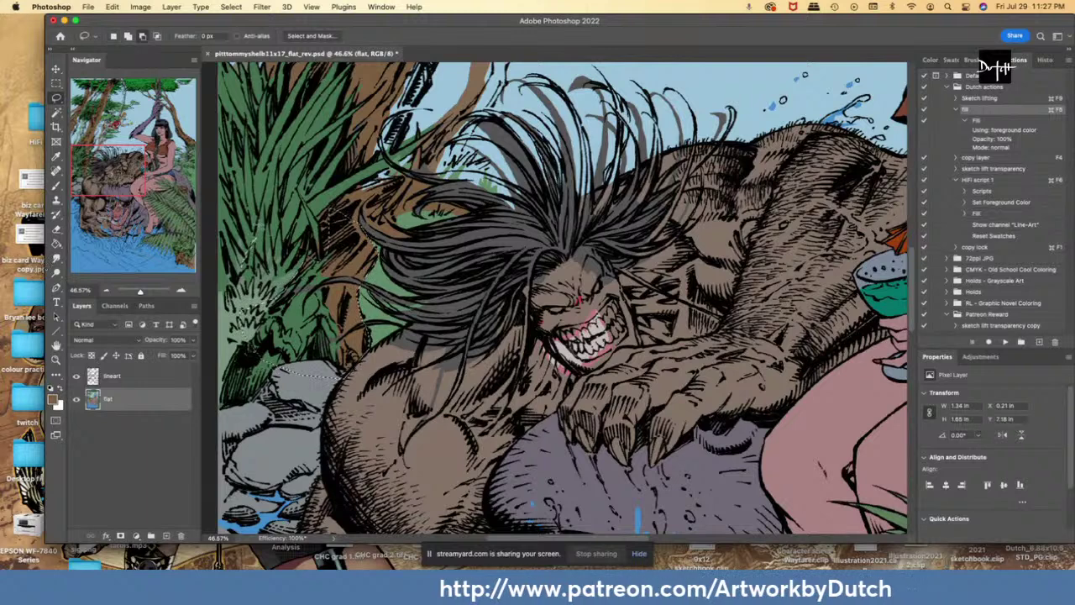
pyautogui.press('g')
pyautogui.click(267, 217)
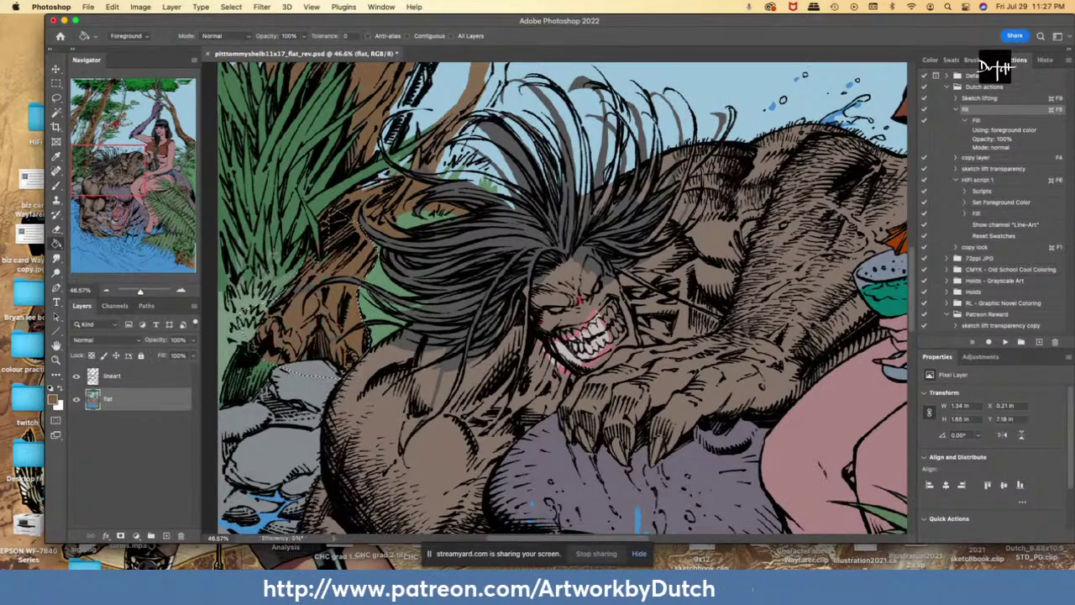
# - Sample the dark hair grey, fill the stray lock inside the selection beside the shoulder, and deselect
pyautogui.press('i')
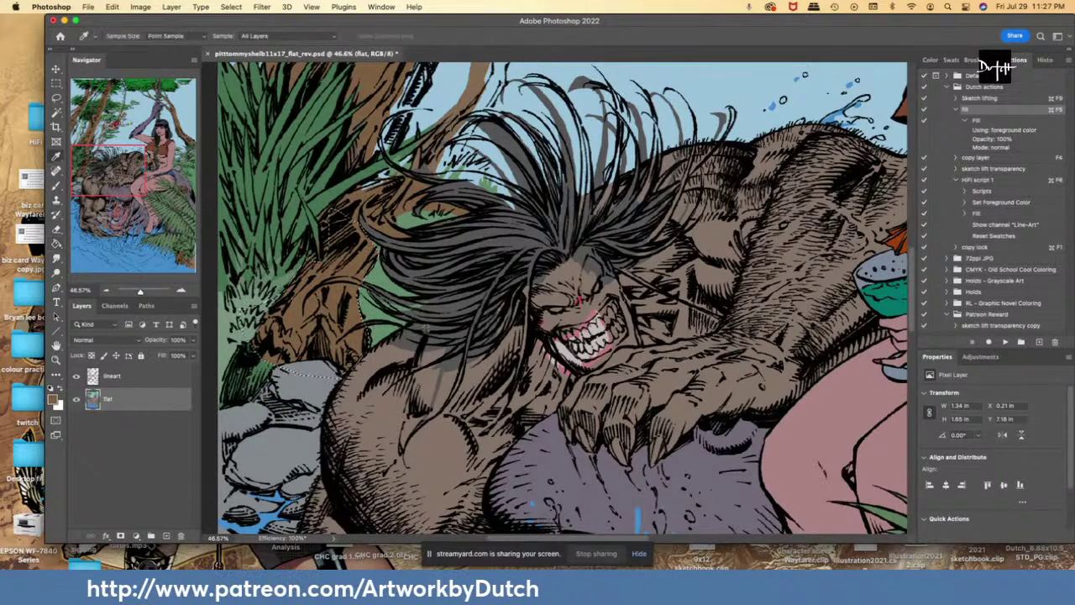
pyautogui.click(426, 326)
pyautogui.press('g')
pyautogui.click(382, 320)
pyautogui.press('l')
pyautogui.press('super+d')
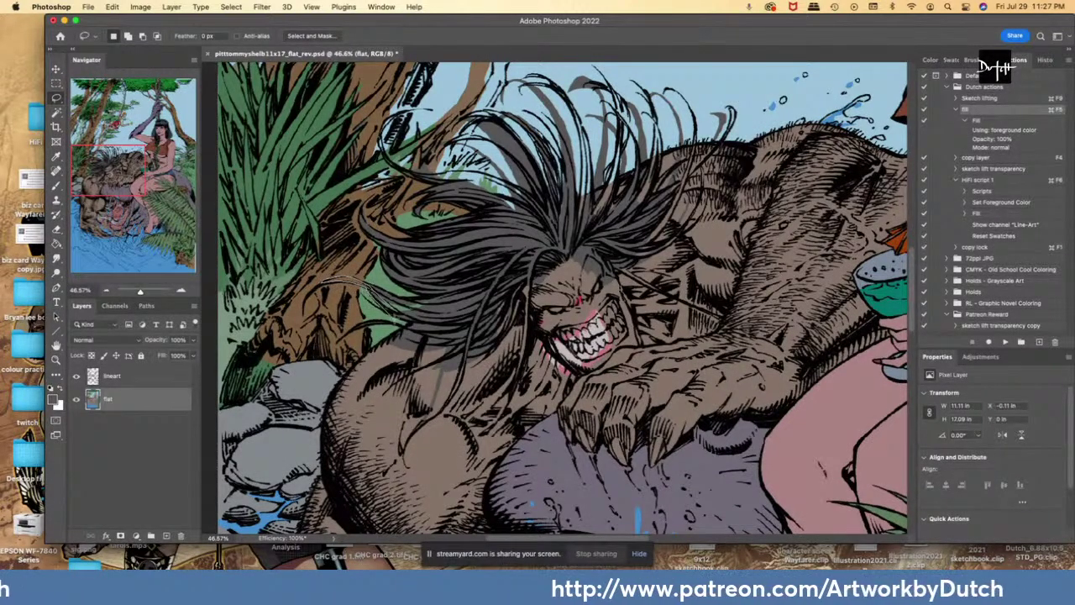
# - Lasso and fill the long stray lock, about 1.1 by 0.39 in, and the small strand below it, about 0.23 by 0.07 in, with hair grey
pyautogui.moveTo(391, 299); pyautogui.dragTo(386, 302)
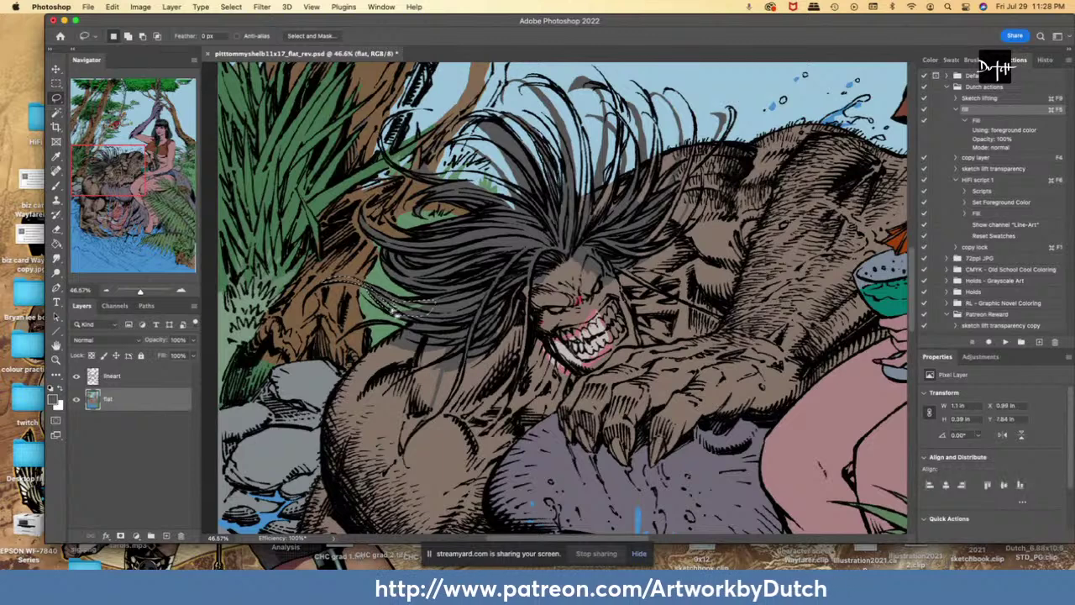
pyautogui.press('super+F5')
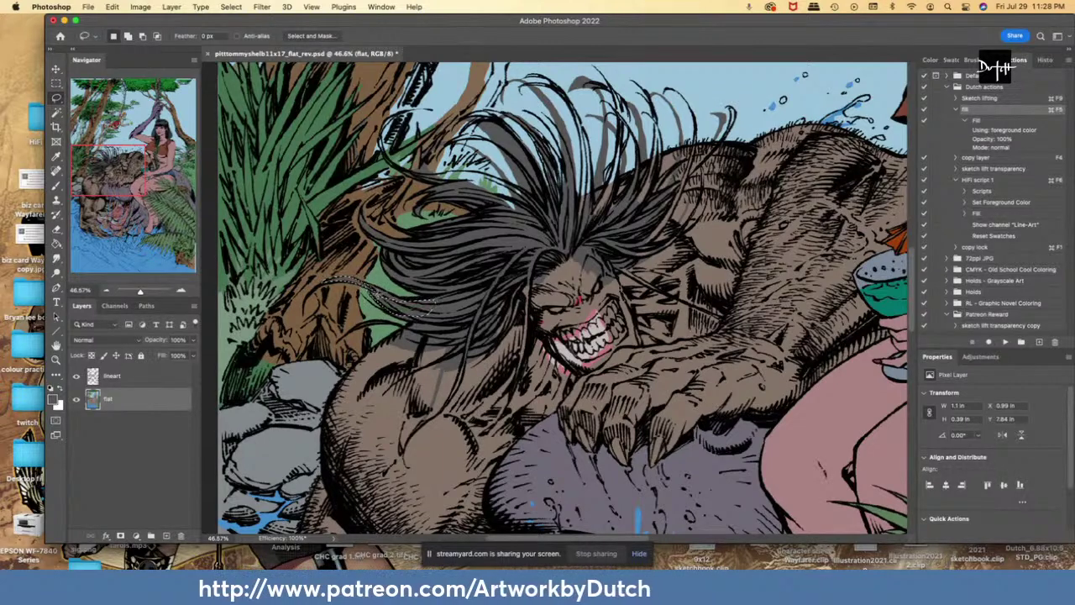
pyautogui.press('super+d')
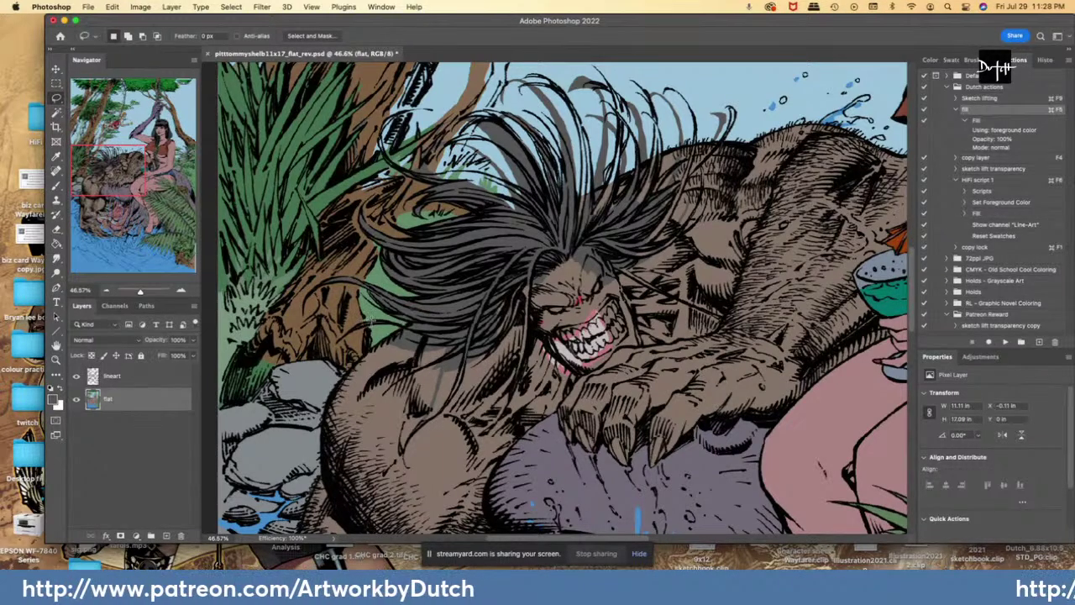
pyautogui.moveTo(359, 326); pyautogui.dragTo(377, 318)
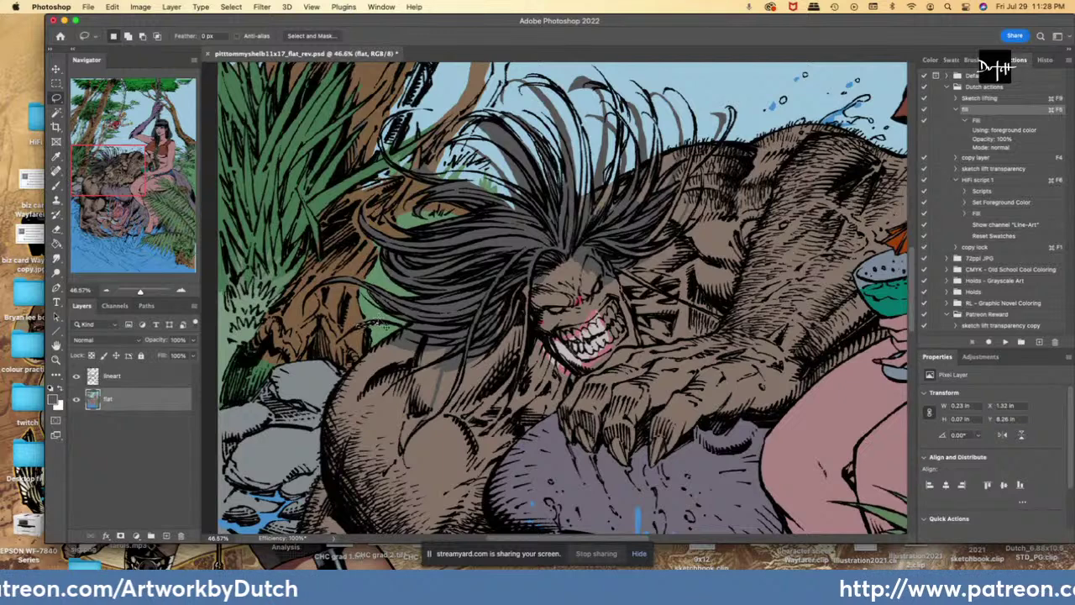
pyautogui.hotkey('alt', 'Delete')
pyautogui.hotkey('ctrl', 'd')
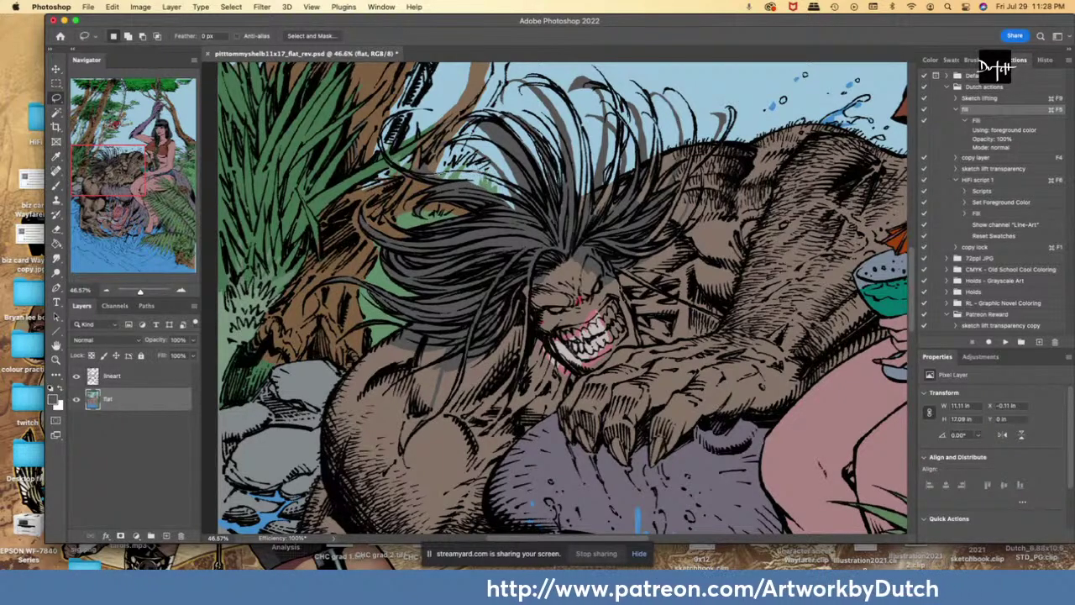
# - Lasso and fill the upper curling lock with hair grey, about 1.54 by 1.05 in, and lasso the arched lock above it, about 1.19 by 1.13 in
pyautogui.moveTo(517, 186)
pyautogui.mouseDown()
pyautogui.moveTo(536, 222)
pyautogui.moveTo(380, 161)
pyautogui.mouseUp()
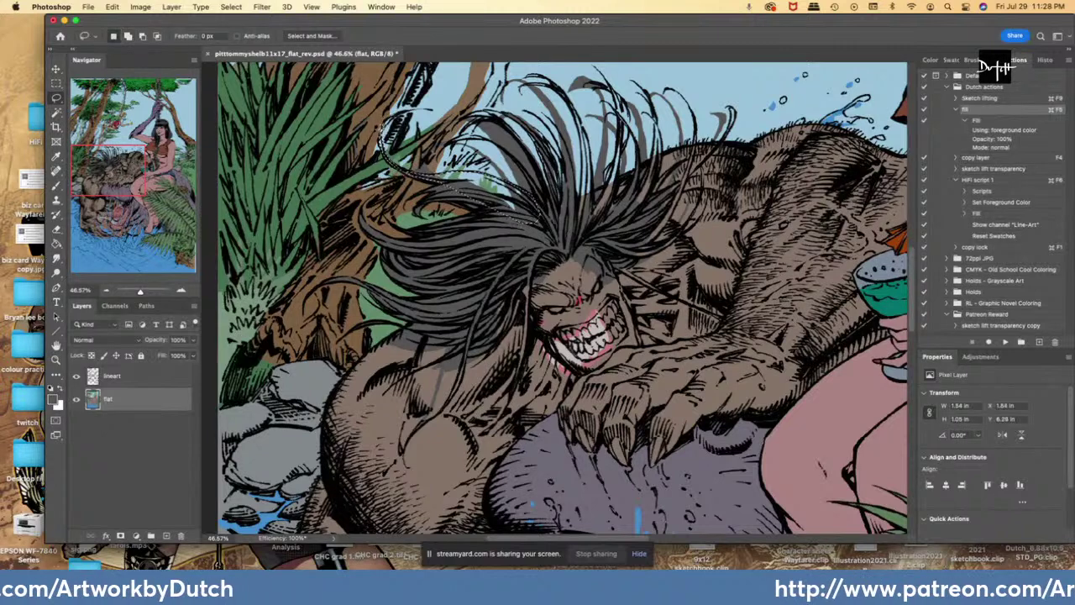
pyautogui.press('super+F5')
pyautogui.press('super+d')
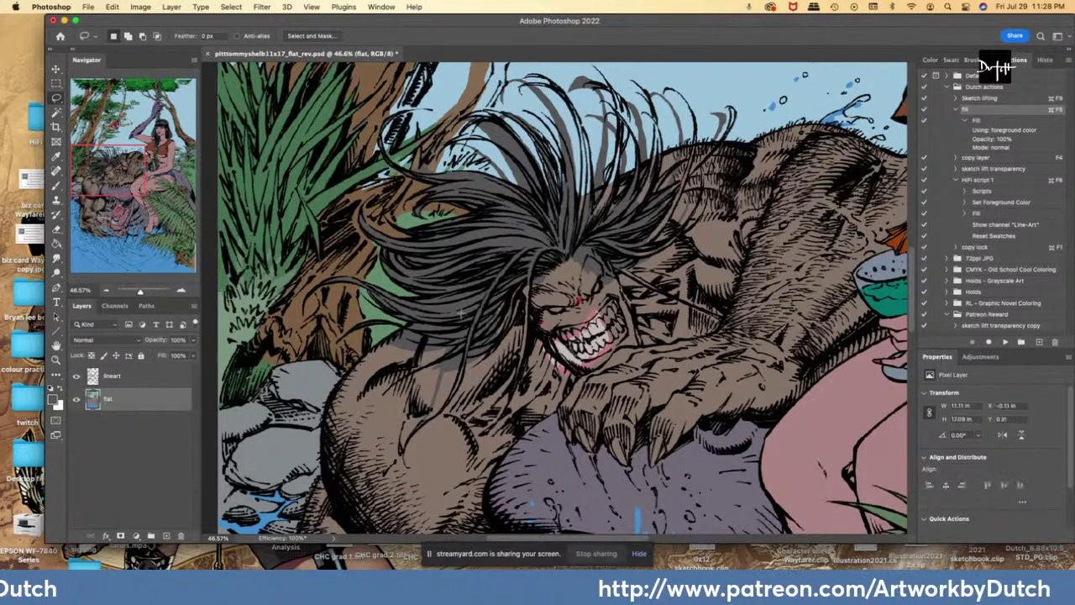
pyautogui.click(435, 321)
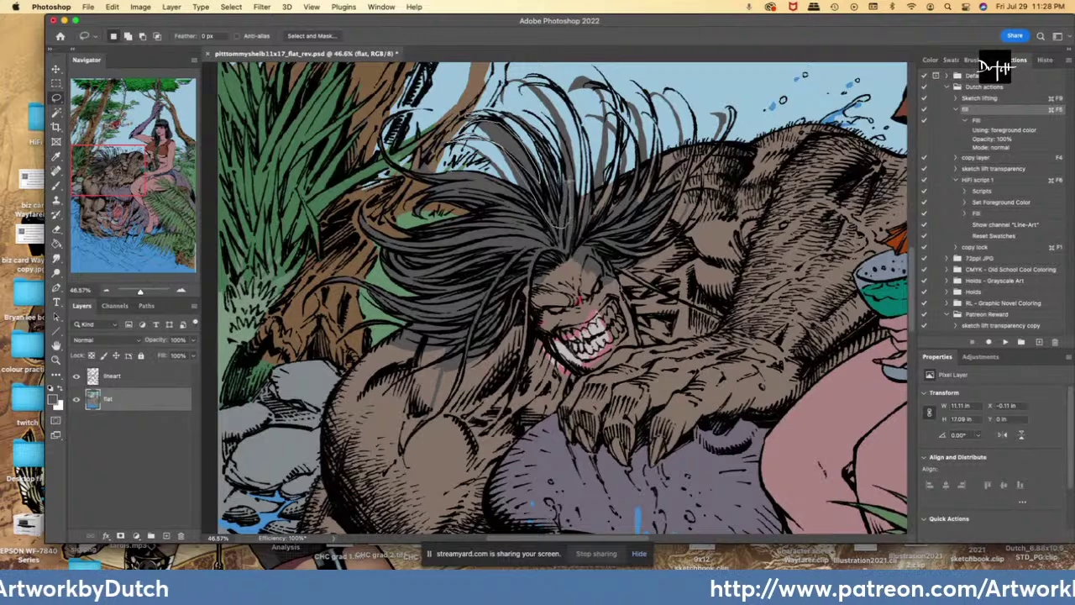
pyautogui.moveTo(561, 159)
pyautogui.mouseDown()
pyautogui.moveTo(526, 124)
pyautogui.moveTo(490, 113)
pyautogui.moveTo(464, 125)
pyautogui.mouseUp()
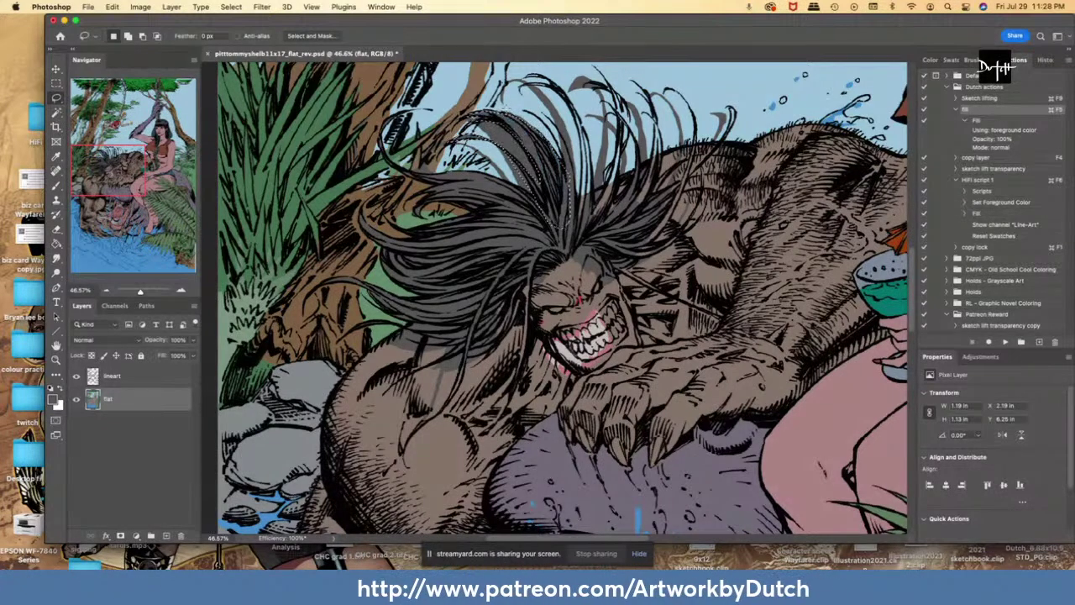
# - Sample the leaf green, clear the lock selection, and fill a lassoed patch of foliage above the upper lock, about 0.43 by 0.25 in
pyautogui.press('i')
pyautogui.press('l')
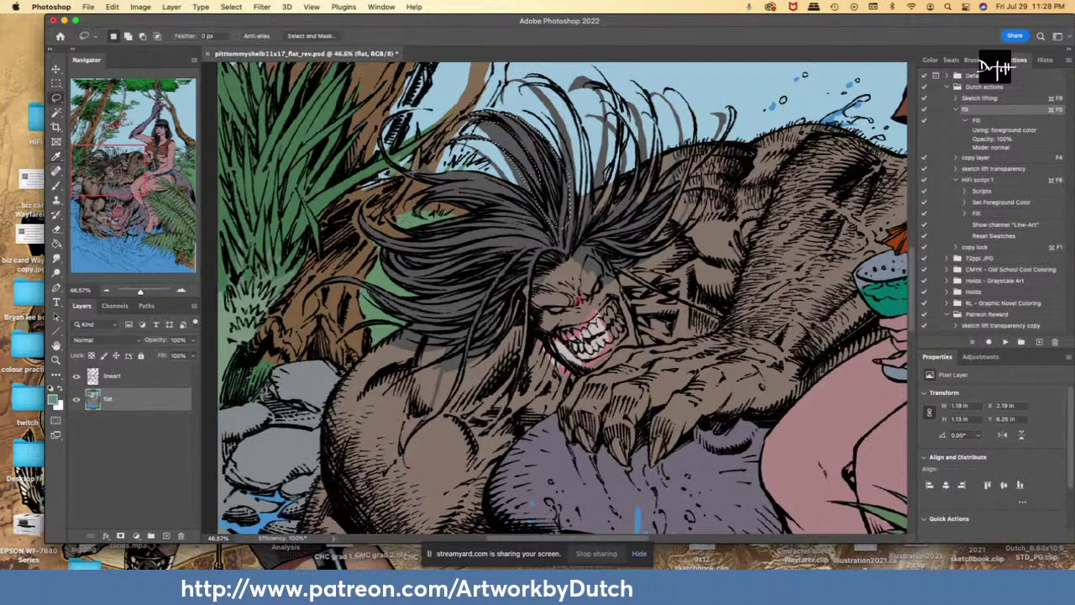
pyautogui.hotkey('ctrl', 'd')
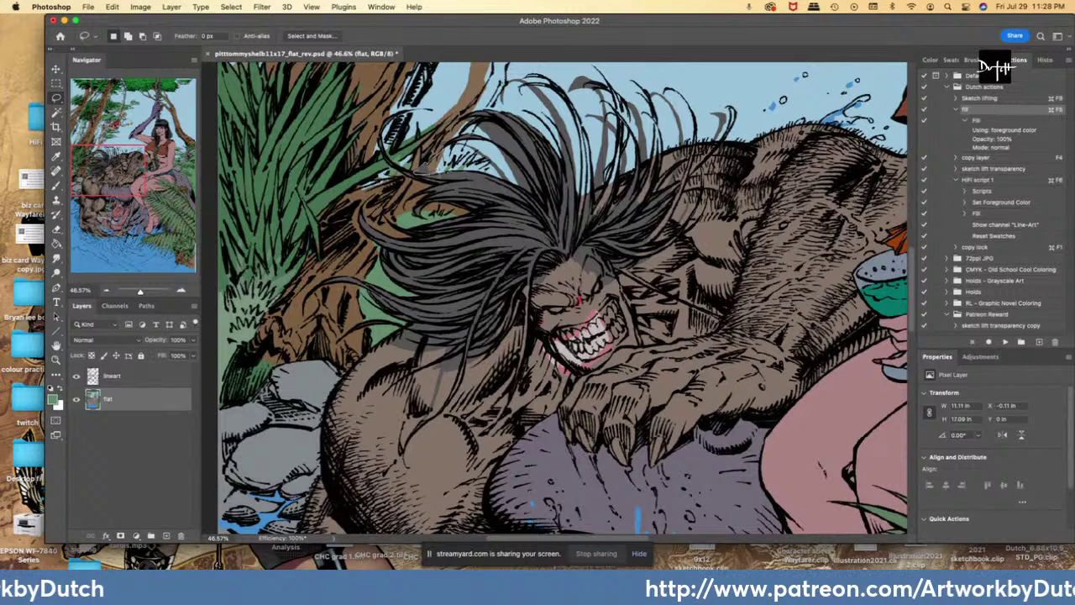
pyautogui.moveTo(454, 163)
pyautogui.mouseDown()
pyautogui.moveTo(429, 173)
pyautogui.moveTo(452, 156)
pyautogui.mouseUp()
pyautogui.press('super+F5')
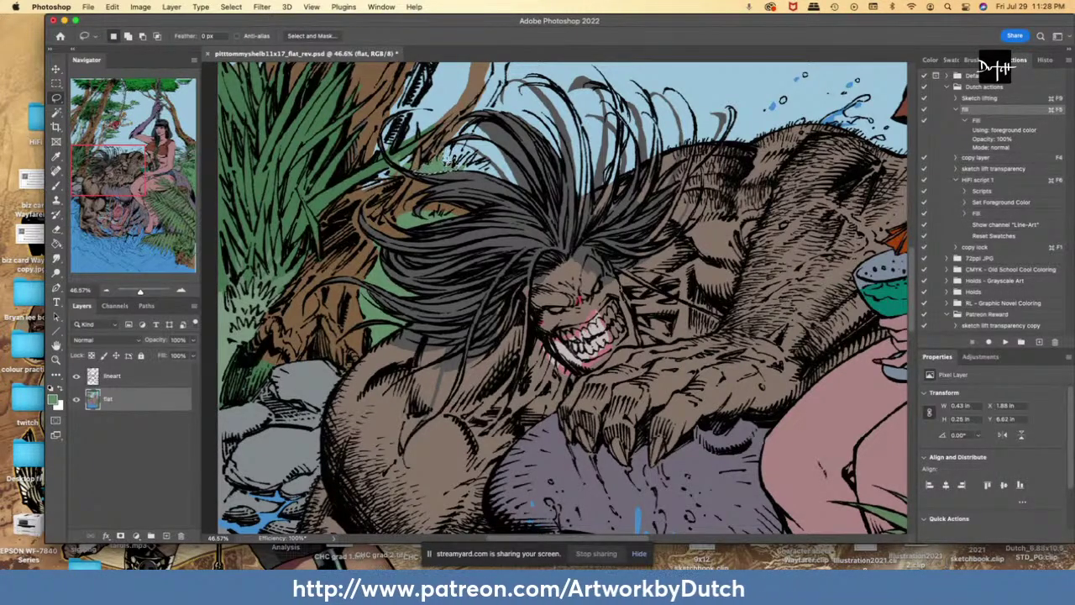
pyautogui.press('super+d')
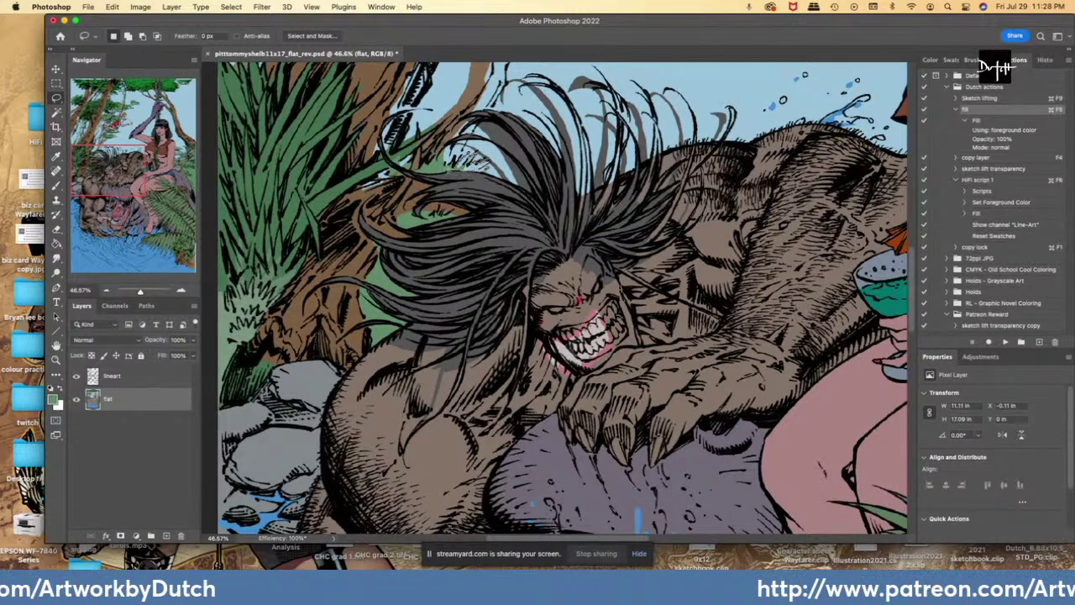
# - Fill lassoed foliage beside the arched lock, about 0.39 by 0.32 in, and between the curling locks, about 0.89 by 0.68 in, with leaf green
pyautogui.moveTo(475, 151); pyautogui.dragTo(462, 168)
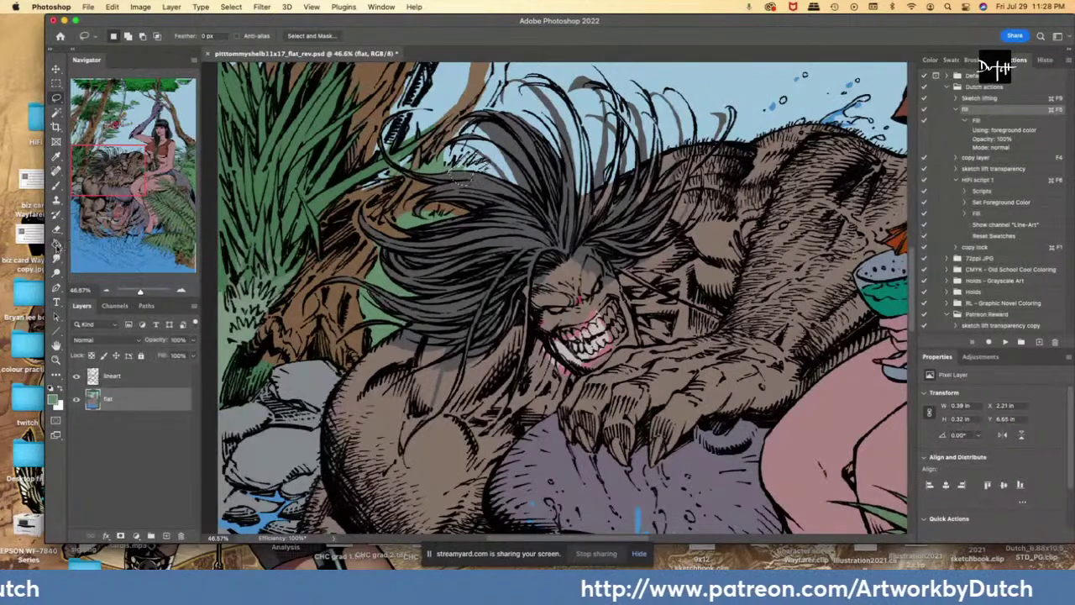
pyautogui.press('super+d')
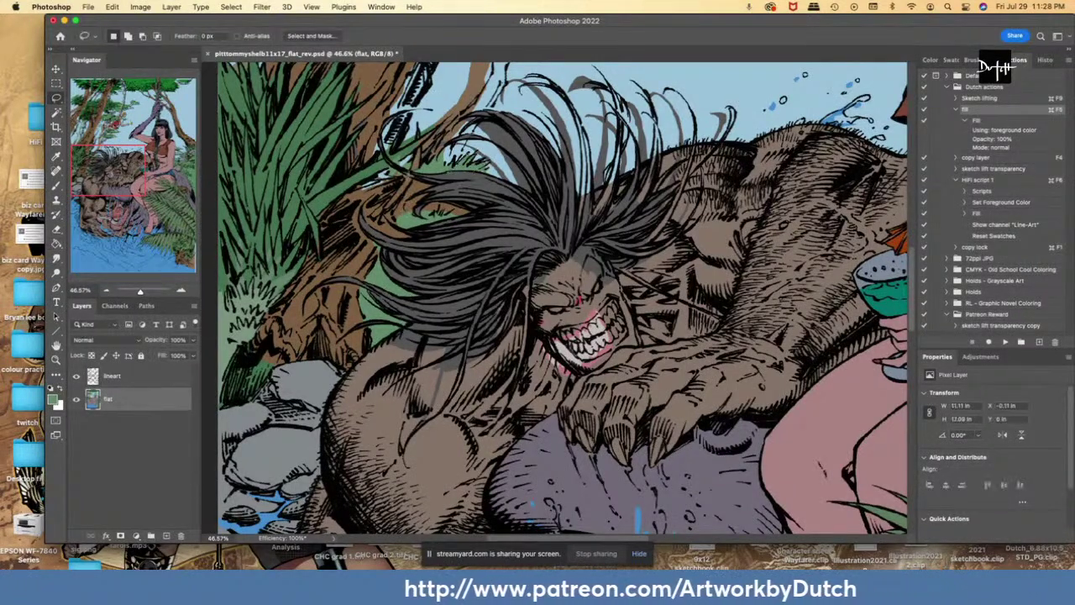
pyautogui.moveTo(393, 235)
pyautogui.mouseDown()
pyautogui.moveTo(443, 245)
pyautogui.moveTo(472, 190)
pyautogui.moveTo(394, 210)
pyautogui.mouseUp()
pyautogui.click(57, 245)
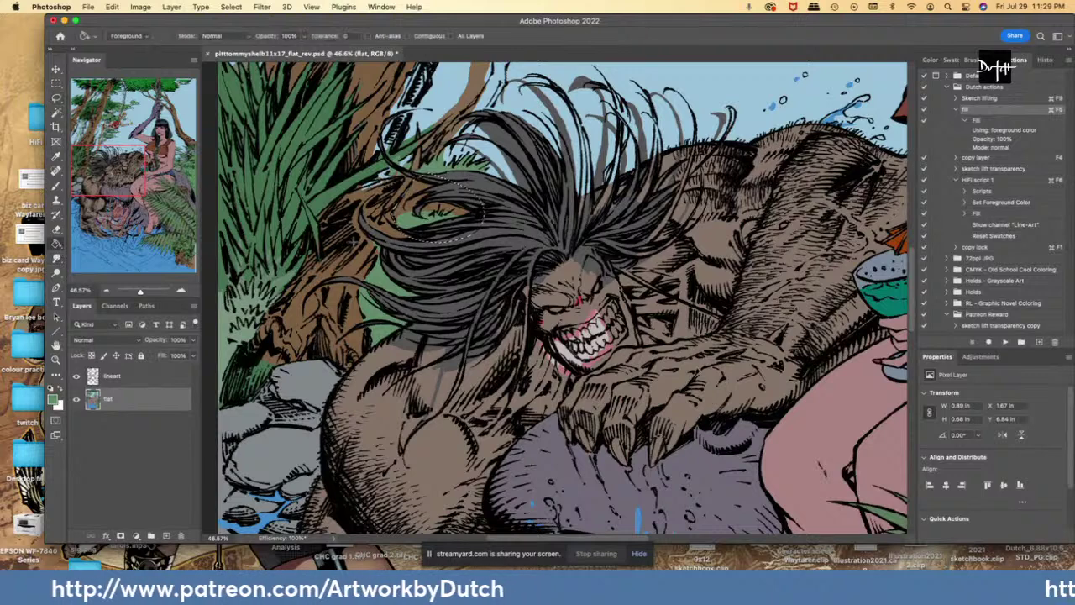
pyautogui.click(353, 244)
pyautogui.press('l')
pyautogui.press('super+d')
# - Sample the trunk brown, fill the lassoed gap at the curled lock's tip, about 0.21 by 0.27 in, and lasso the upper hair sliver, about 0.28 by 0.07 in
pyautogui.press('i')
pyautogui.press('l')
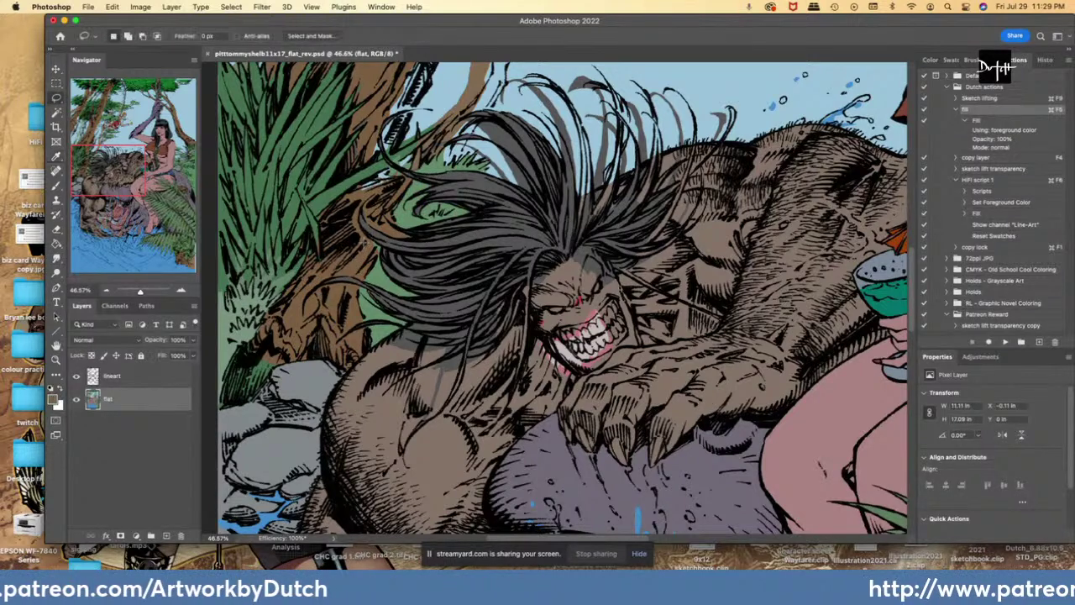
pyautogui.moveTo(380, 251); pyautogui.dragTo(361, 225)
pyautogui.press('g')
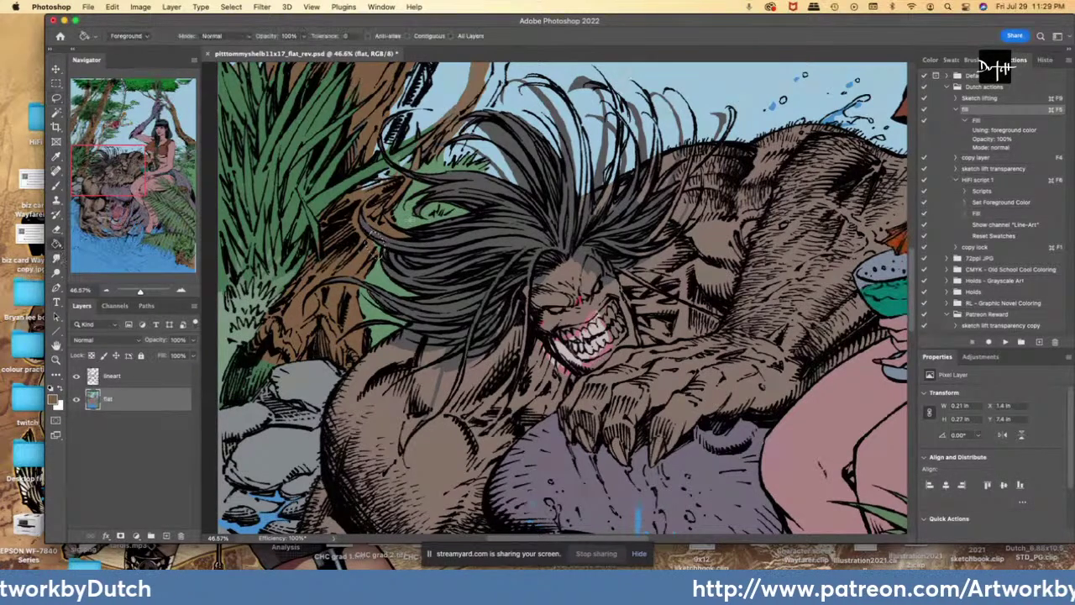
pyautogui.press('l')
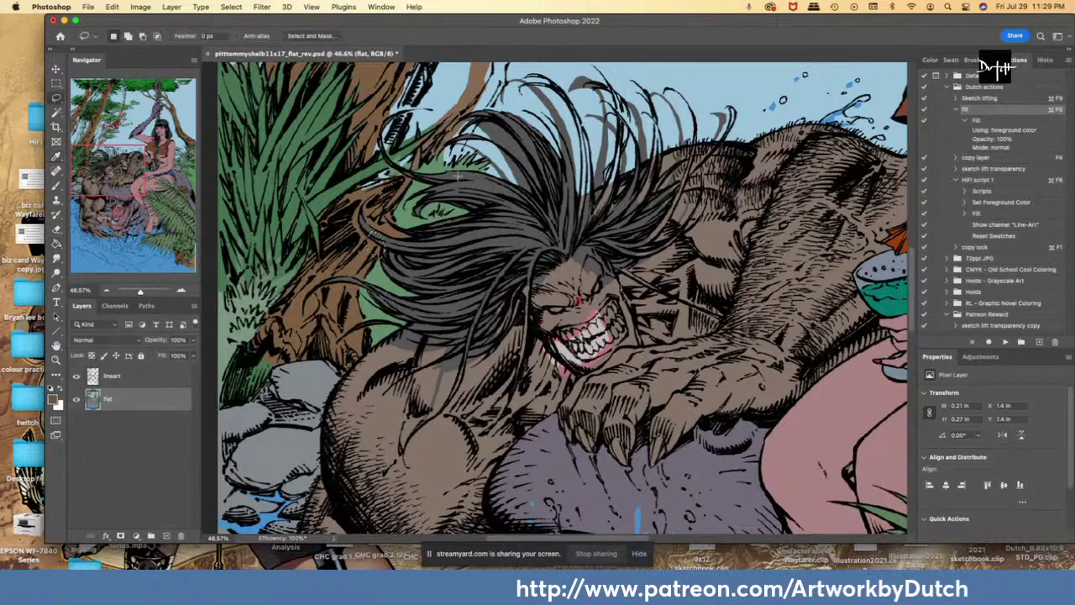
pyautogui.moveTo(458, 172); pyautogui.dragTo(436, 172)
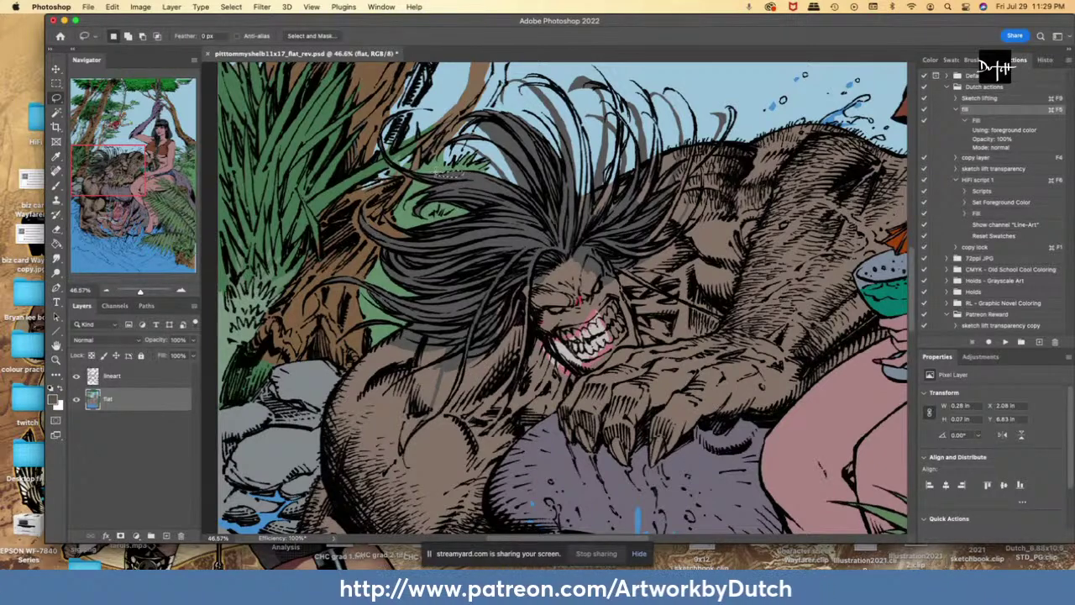
# - Sample the light grey of the teeth, lasso the brute's teeth, about 0.65 by 0.52 in, and fill them with it
pyautogui.press('i')
pyautogui.click(597, 329)
pyautogui.press('l')
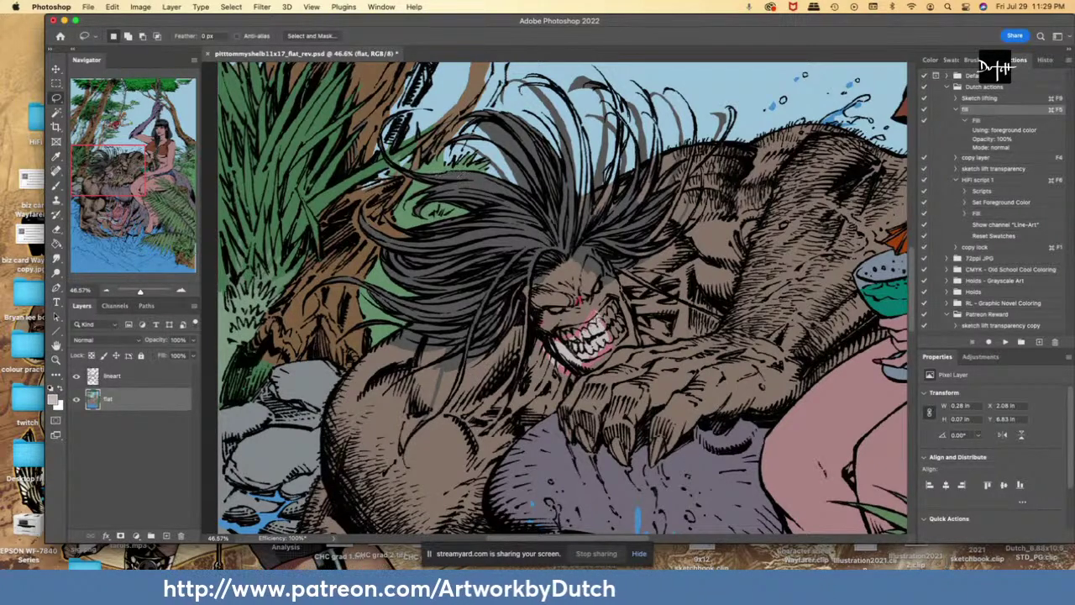
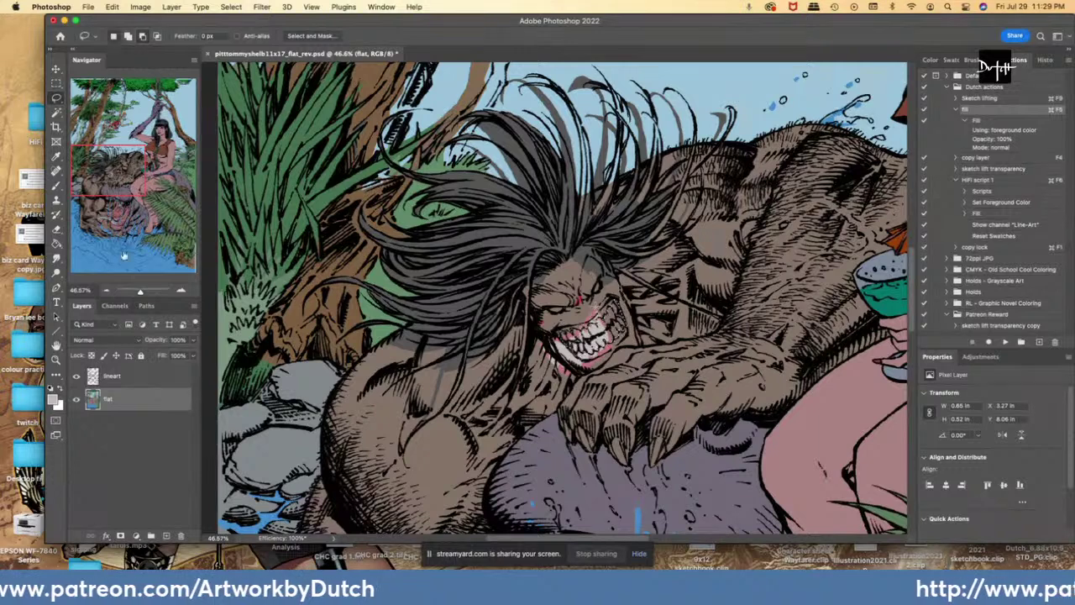
pyautogui.click(57, 244)
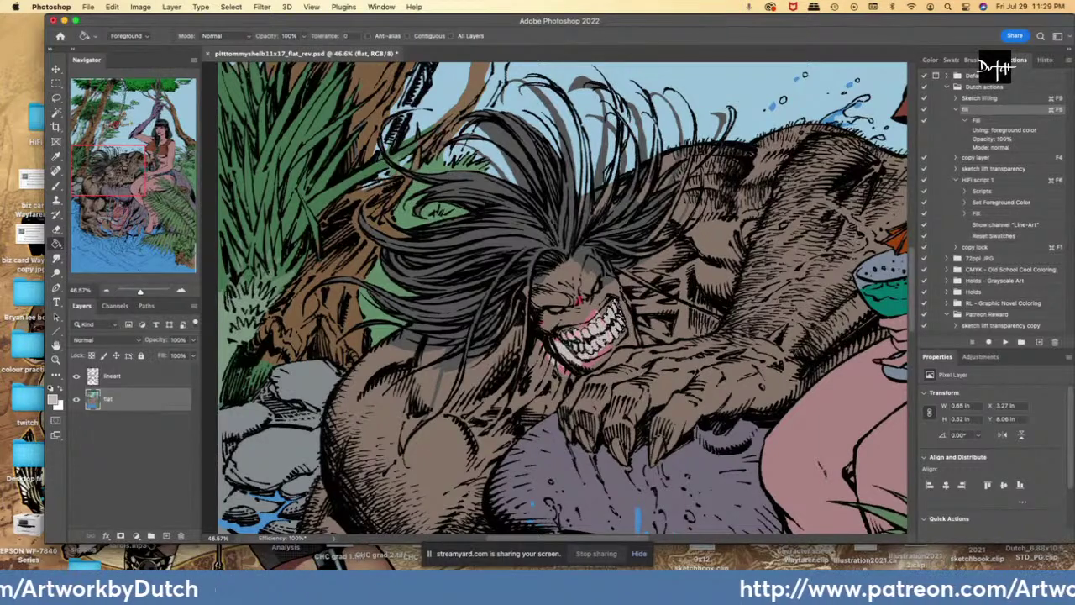
# - Sample the gum pink, lasso the gums around the brute's teeth, about 0.68 by 0.6 in, fill them, and deselect
pyautogui.keyDown('alt'); pyautogui.click(591, 320); pyautogui.keyUp('alt')
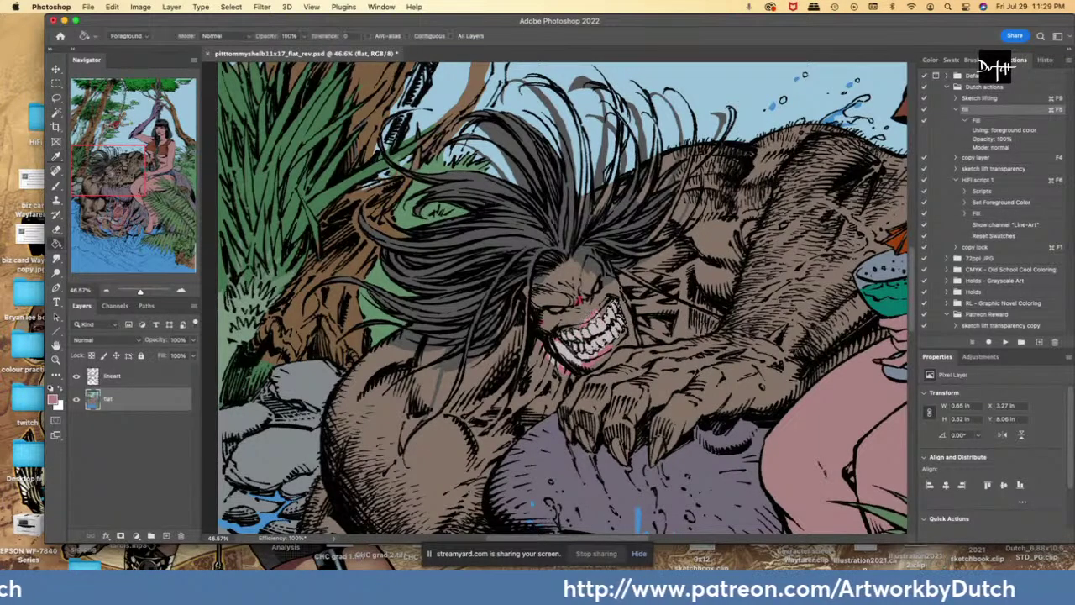
pyautogui.press('l')
pyautogui.press('super+d')
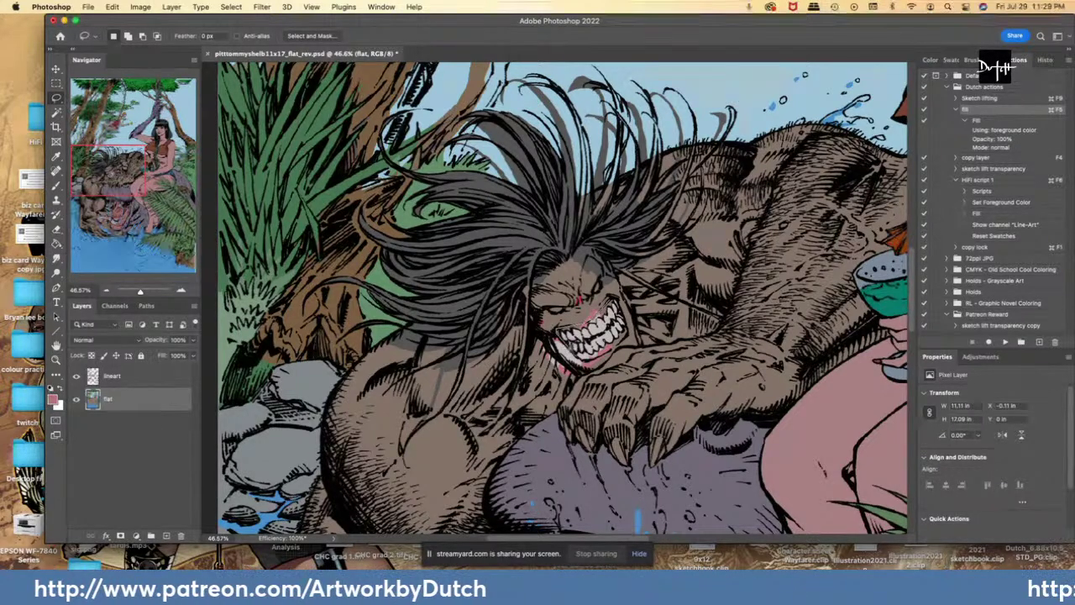
pyautogui.moveTo(627, 332)
pyautogui.mouseDown()
pyautogui.moveTo(571, 323)
pyautogui.moveTo(618, 341)
pyautogui.mouseUp()
pyautogui.click(57, 243)
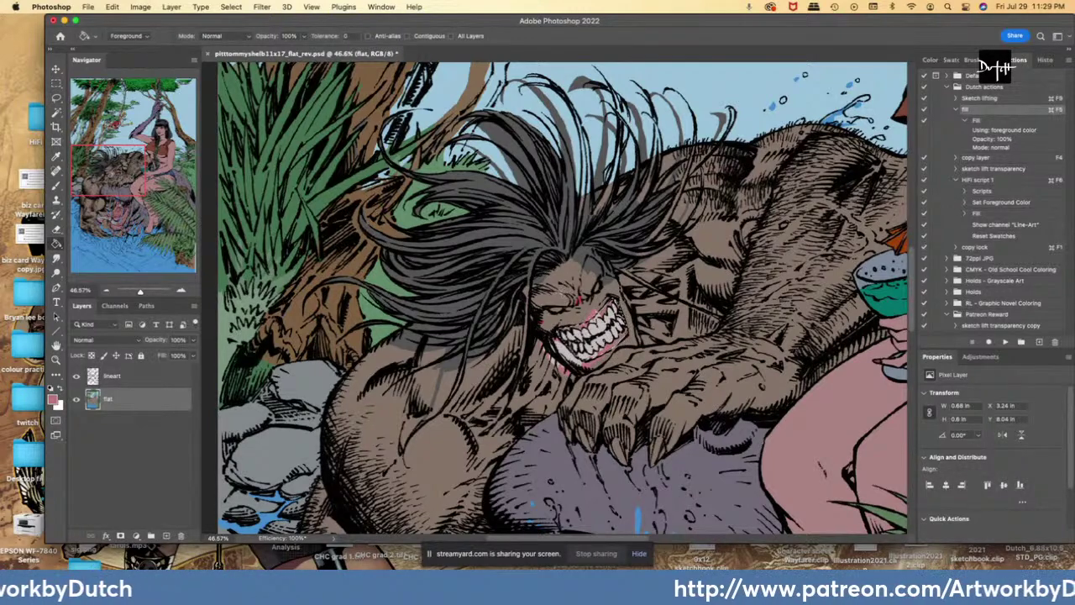
pyautogui.press('l')
pyautogui.press('super+d')
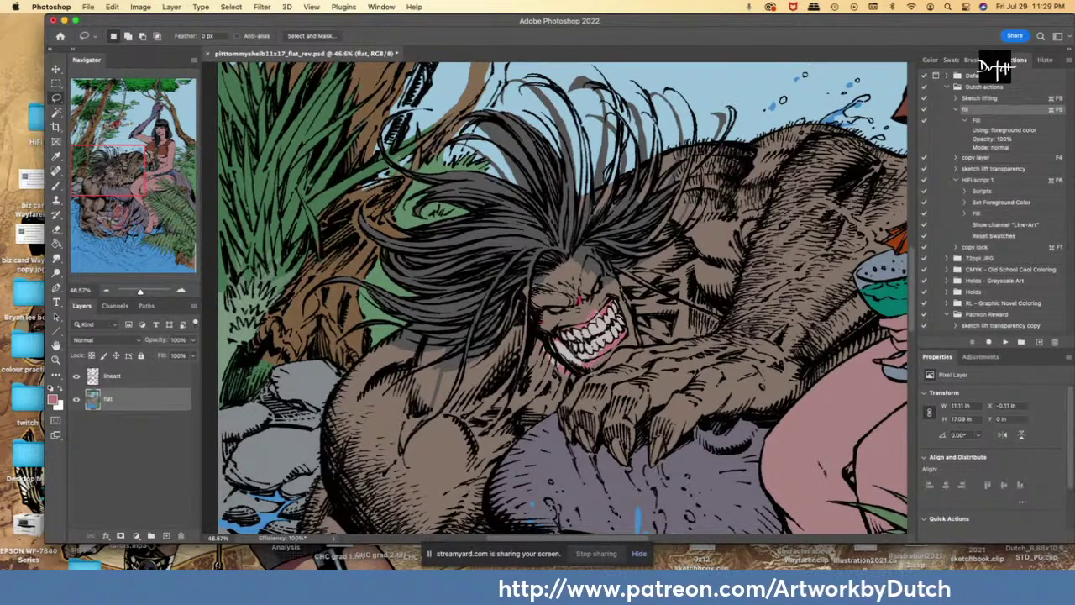
# - Lasso the stray white and pink patch along the brute's jaw, about 0.78 by 0.61 in, and fill it with skin brown
pyautogui.scroll(3, 551, 299)
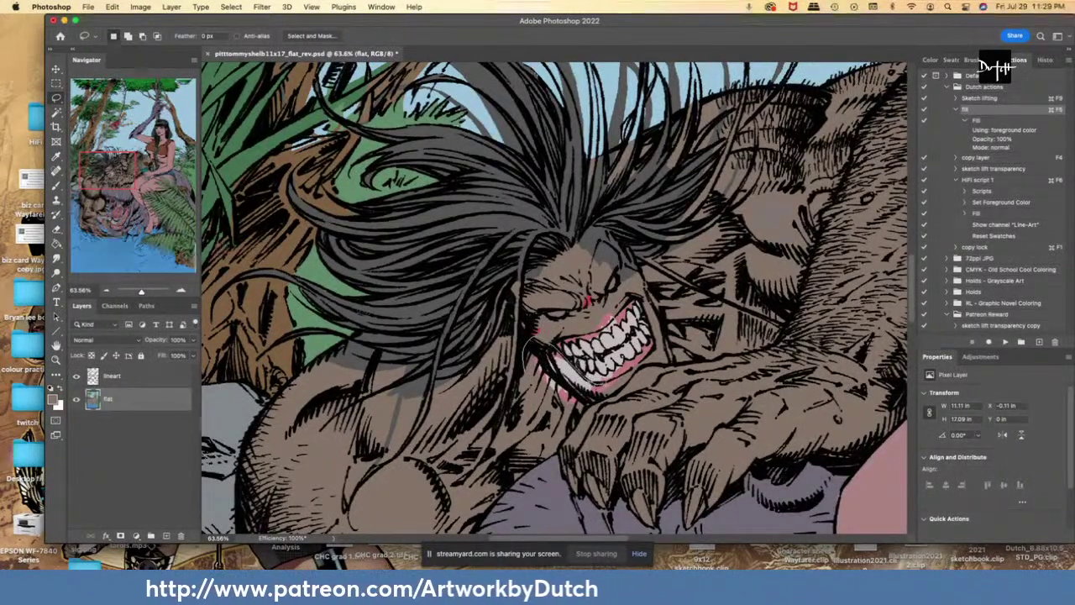
pyautogui.moveTo(628, 389)
pyautogui.mouseDown()
pyautogui.moveTo(575, 424)
pyautogui.moveTo(538, 382)
pyautogui.mouseUp()
# - Pick a dark red, lasso both of the brute's eyes, about 0.5 by 0.31 in overall, and fill them
pyautogui.press('i')
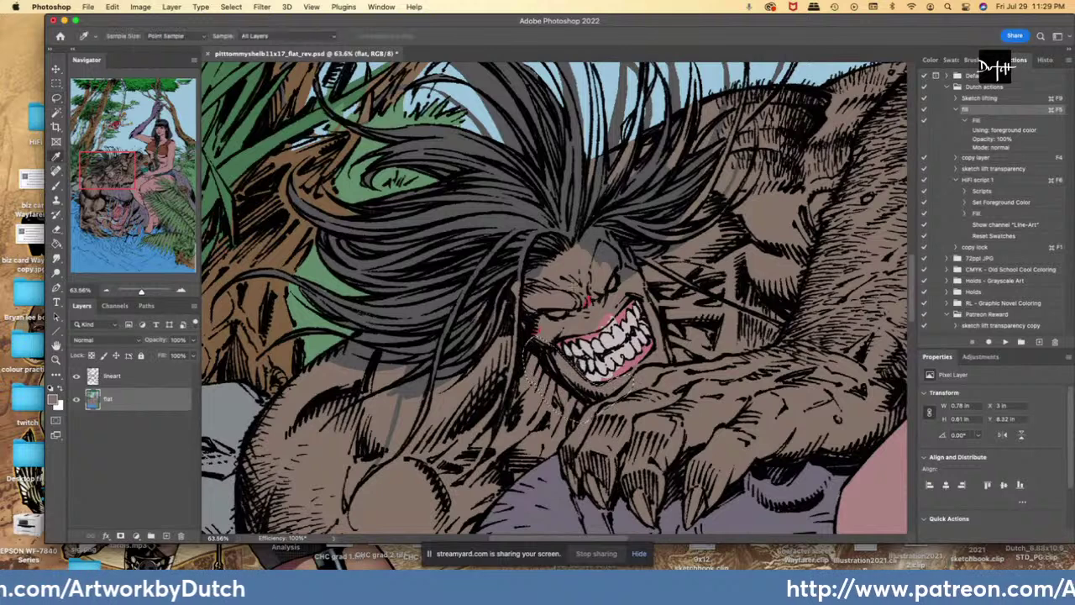
pyautogui.click(588, 302)
pyautogui.press('l')
pyautogui.moveTo(617, 271)
pyautogui.mouseDown()
pyautogui.moveTo(609, 290)
pyautogui.moveTo(619, 273)
pyautogui.mouseUp()
pyautogui.moveTo(563, 304)
pyautogui.mouseDown()
pyautogui.moveTo(548, 315)
pyautogui.moveTo(566, 313)
pyautogui.mouseUp()
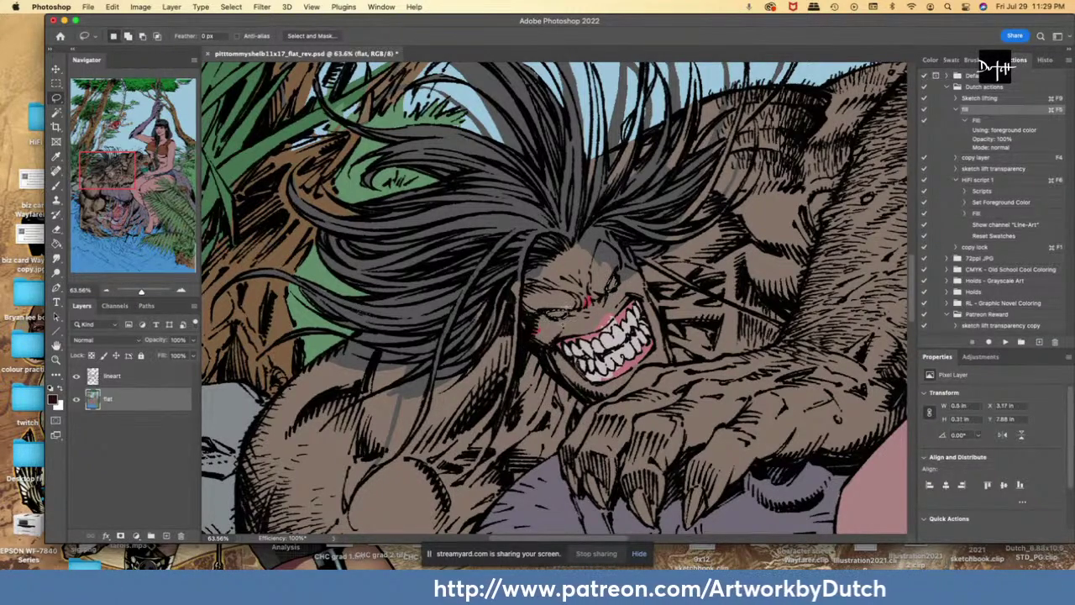
pyautogui.press('super+F5')
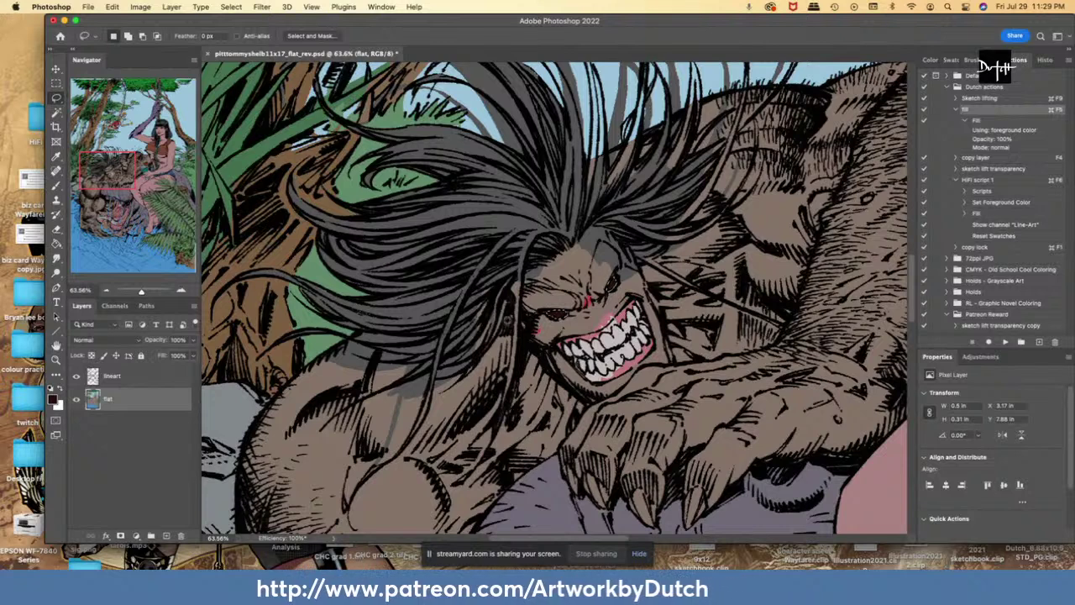
# - Sample the skin brown, lasso the brute's forehead, eyes and nose, about 0.85 by 0.83 in, fill the area, and deselect
pyautogui.press('i')
pyautogui.click(570, 263)
pyautogui.press('l')
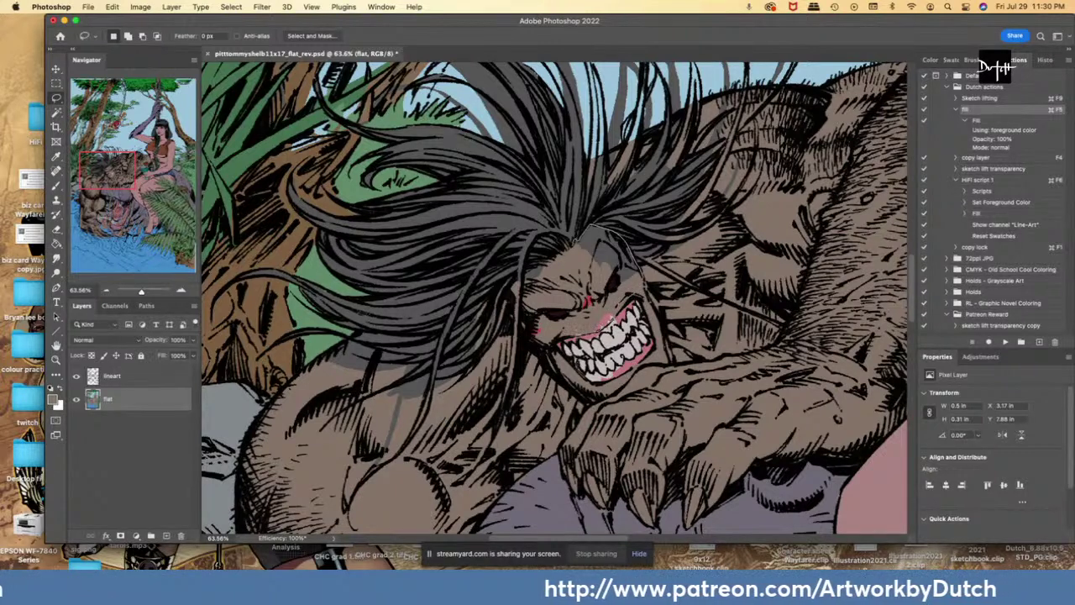
pyautogui.moveTo(521, 329)
pyautogui.mouseDown()
pyautogui.moveTo(525, 270)
pyautogui.moveTo(577, 241)
pyautogui.mouseUp()
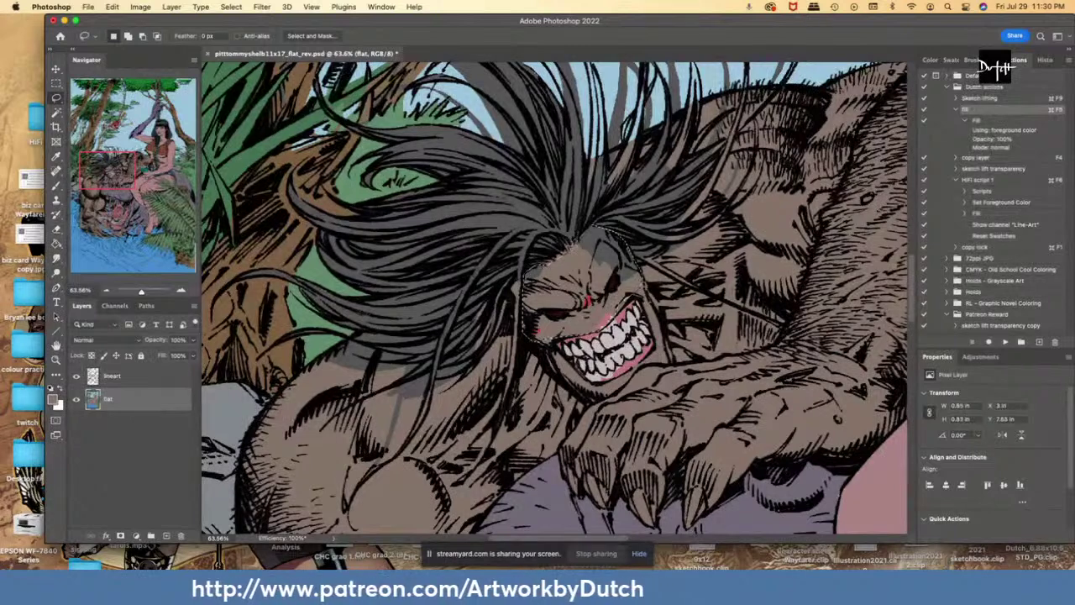
pyautogui.press('super+F5')
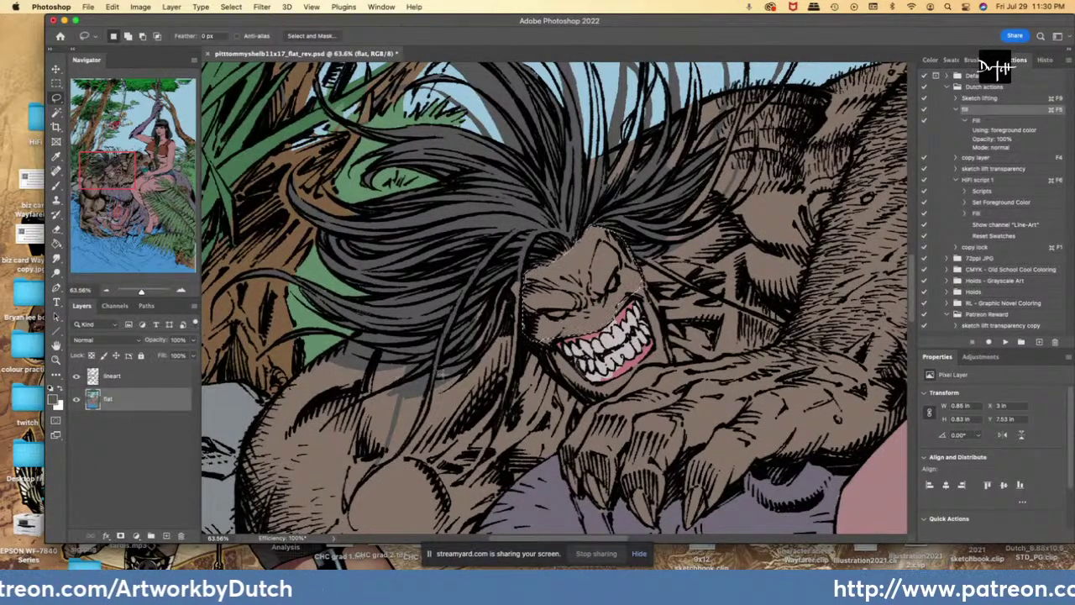
pyautogui.press('super+d')
# - Lasso the hair strands beside the brute's face, about 0.89 by 1.39 in overall, fill them with dark hair grey, and deselect
pyautogui.moveTo(474, 363)
pyautogui.mouseDown()
pyautogui.moveTo(502, 329)
pyautogui.moveTo(505, 271)
pyautogui.moveTo(445, 314)
pyautogui.mouseUp()
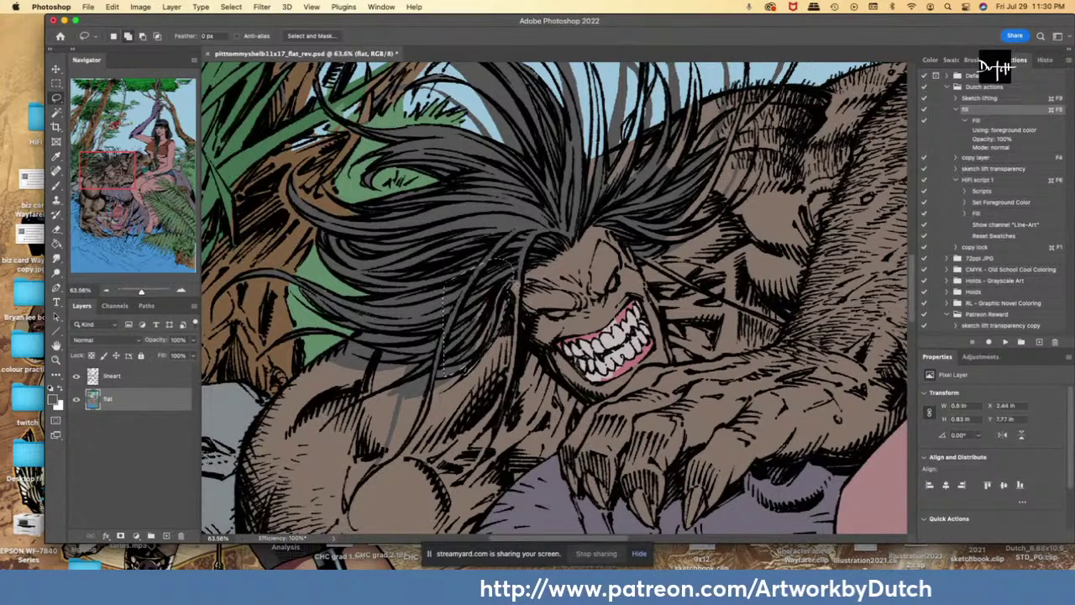
pyautogui.moveTo(514, 283)
pyautogui.mouseDown()
pyautogui.moveTo(517, 274)
pyautogui.moveTo(493, 431)
pyautogui.moveTo(514, 373)
pyautogui.moveTo(514, 254)
pyautogui.moveTo(563, 248)
pyautogui.moveTo(556, 232)
pyautogui.mouseUp()
pyautogui.press('super+F5')
pyautogui.press('super+d')
# - Sample the skin brown, lasso the brute's shoulder below the hair, about 1.29 by 1.33 in, and fill its grey patches with the Paint Bucket
pyautogui.press('i')
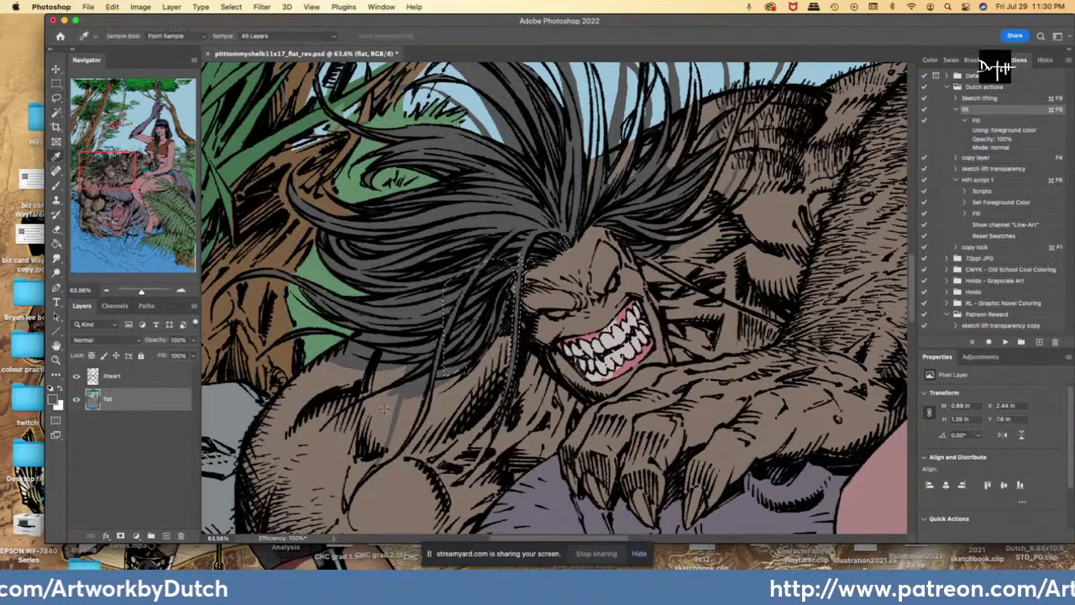
pyautogui.click(337, 378)
pyautogui.press('l')
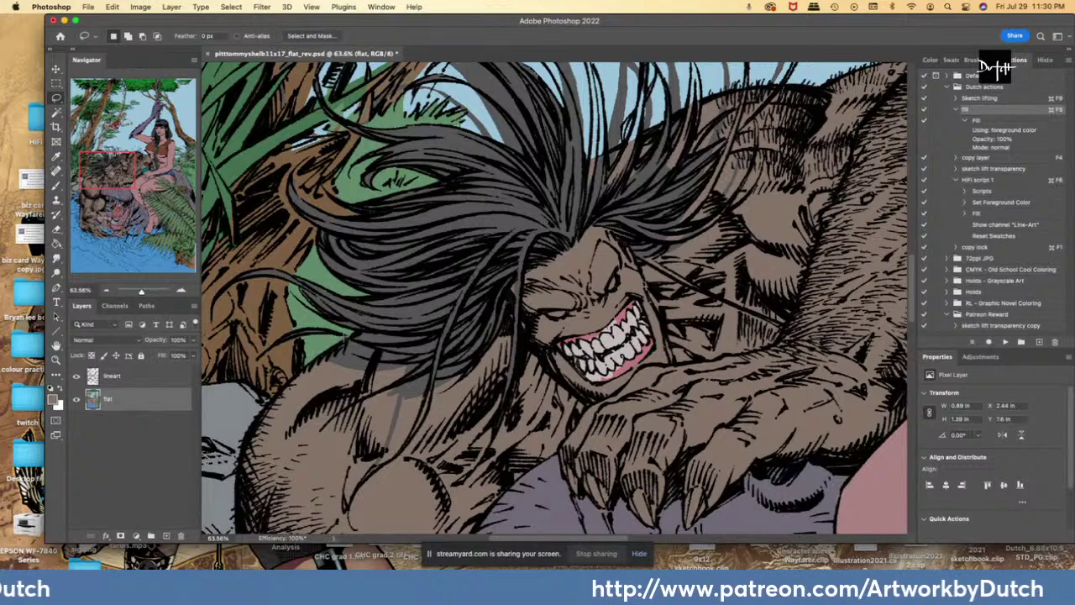
pyautogui.moveTo(428, 334)
pyautogui.mouseDown()
pyautogui.moveTo(363, 346)
pyautogui.moveTo(420, 359)
pyautogui.moveTo(395, 378)
pyautogui.moveTo(433, 380)
pyautogui.moveTo(383, 488)
pyautogui.mouseUp()
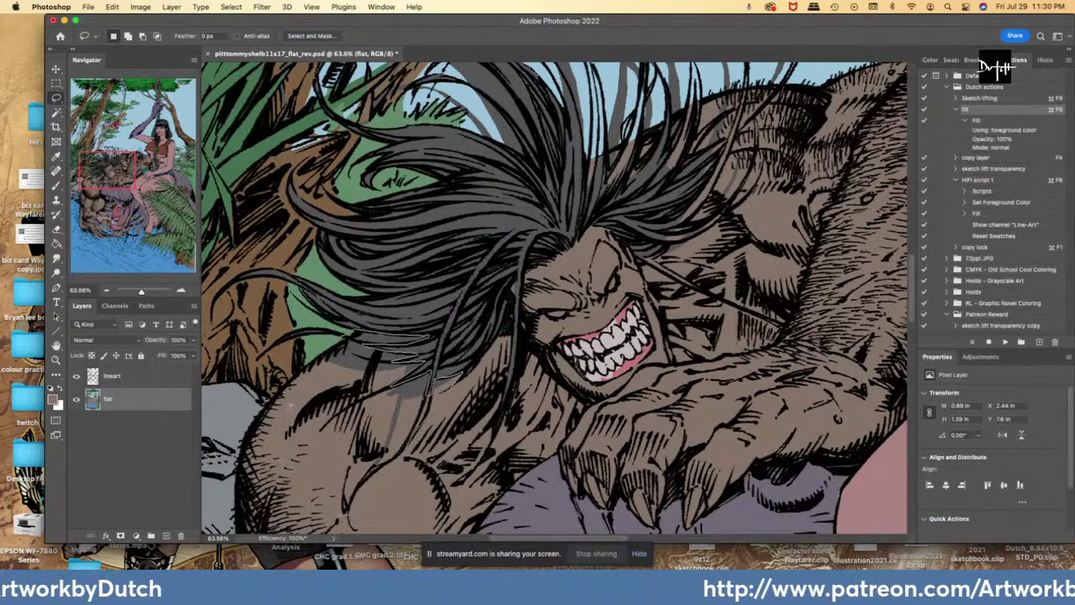
pyautogui.moveTo(311, 347); pyautogui.dragTo(331, 333)
pyautogui.press('g')
pyautogui.click(371, 356)
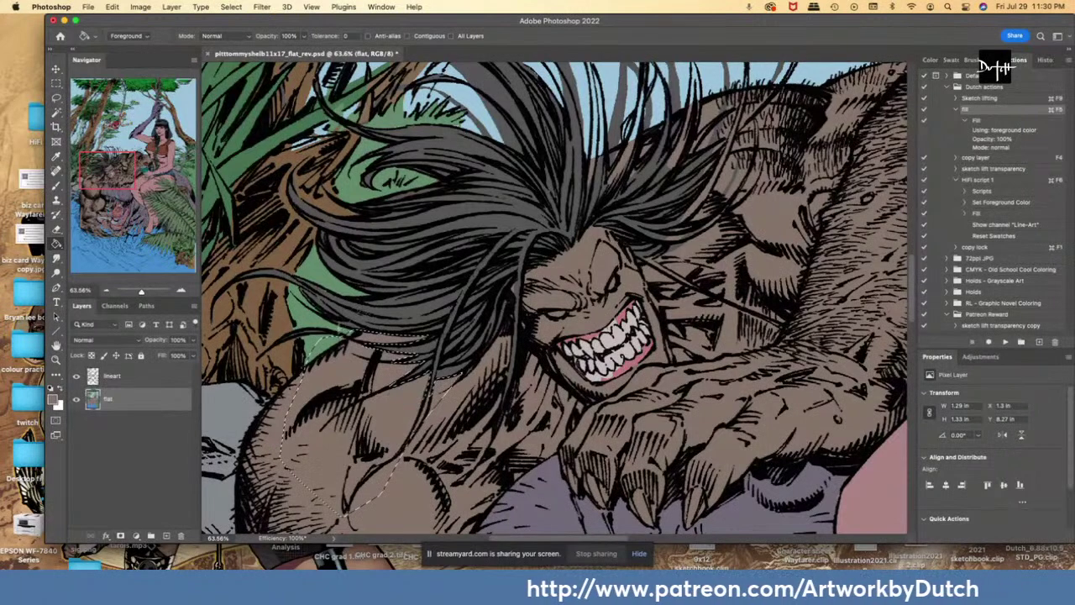
# - Sample the hair grey, deselect the shoulder, and lasso two outer hair locks over the foliage, about 0.38 by 0.71 in overall, for that grey
pyautogui.press('i')
pyautogui.keyDown('alt'); pyautogui.click(389, 311); pyautogui.keyUp('alt')
pyautogui.press('l')
pyautogui.press('super+d')
pyautogui.moveTo(299, 286); pyautogui.dragTo(334, 302)
pyautogui.moveTo(314, 208)
pyautogui.mouseDown()
pyautogui.moveTo(349, 227)
pyautogui.moveTo(338, 213)
pyautogui.mouseUp()
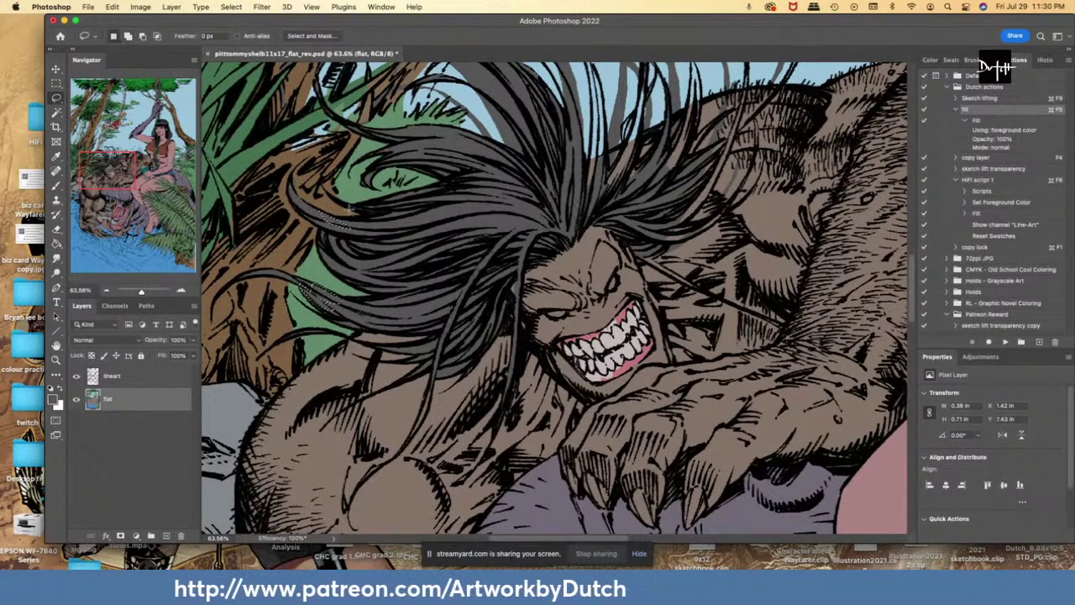
# - Sample the light grass green, clear the hair selection, and lasso the thin grass strips above the brute's hair, about 0.54 by 0.09 in overall
pyautogui.press('i')
pyautogui.click(361, 183)
pyautogui.press('l')
pyautogui.press('super+d')
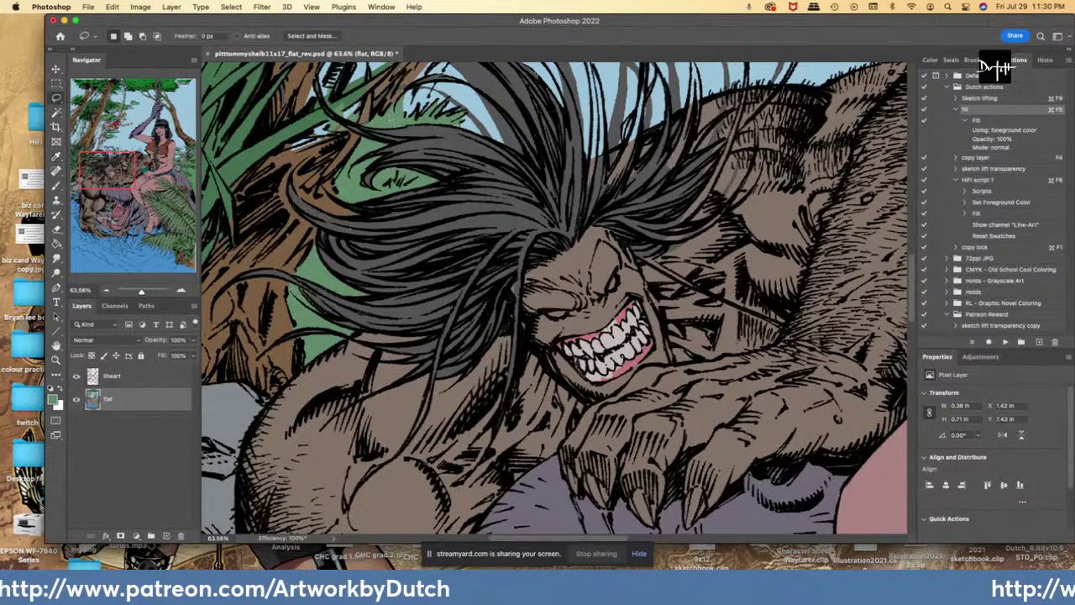
pyautogui.moveTo(406, 126)
pyautogui.mouseDown()
pyautogui.moveTo(359, 125)
pyautogui.moveTo(368, 127)
pyautogui.mouseUp()
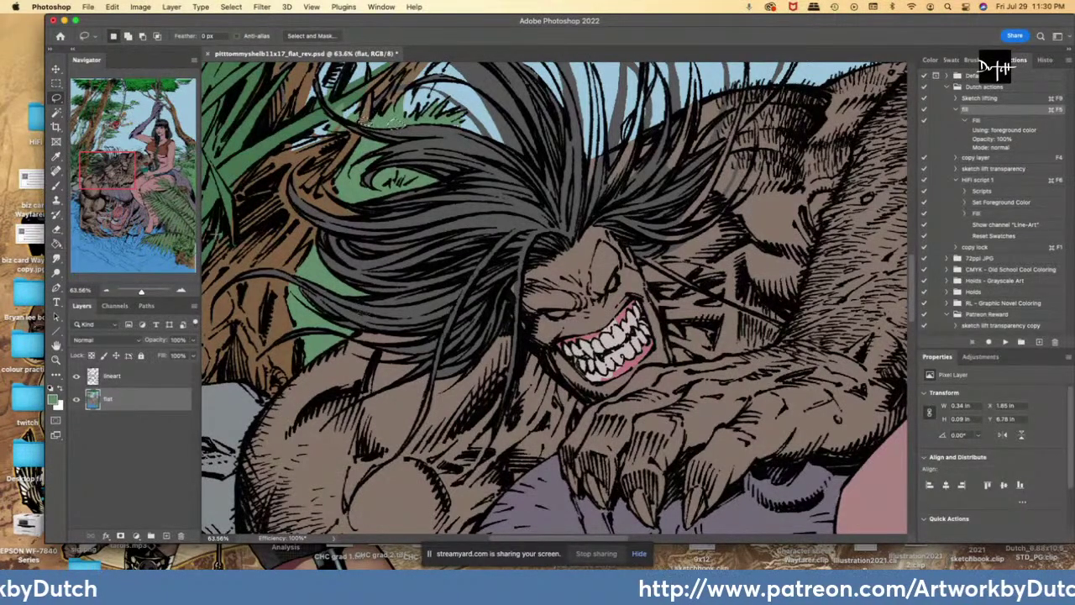
pyautogui.press('super+z')
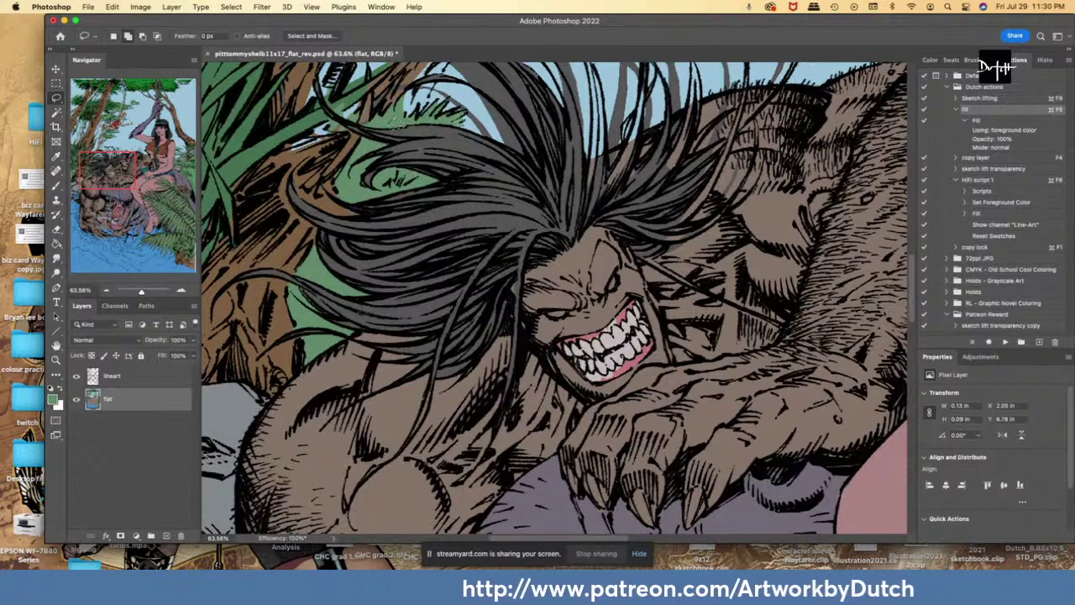
pyautogui.moveTo(453, 127); pyautogui.dragTo(459, 123)
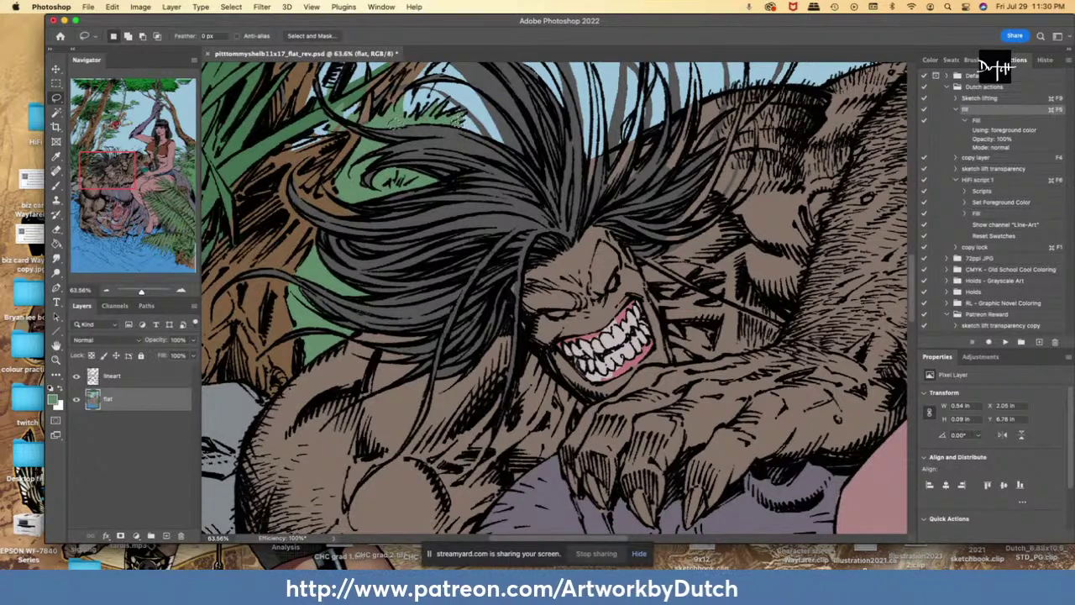
# - Sample the dark leaf green, lasso the leaf blades by the tree base, about 0.37 by 0.78 in, fill with the Paint Bucket, and deselect
pyautogui.press('i')
pyautogui.click(338, 137)
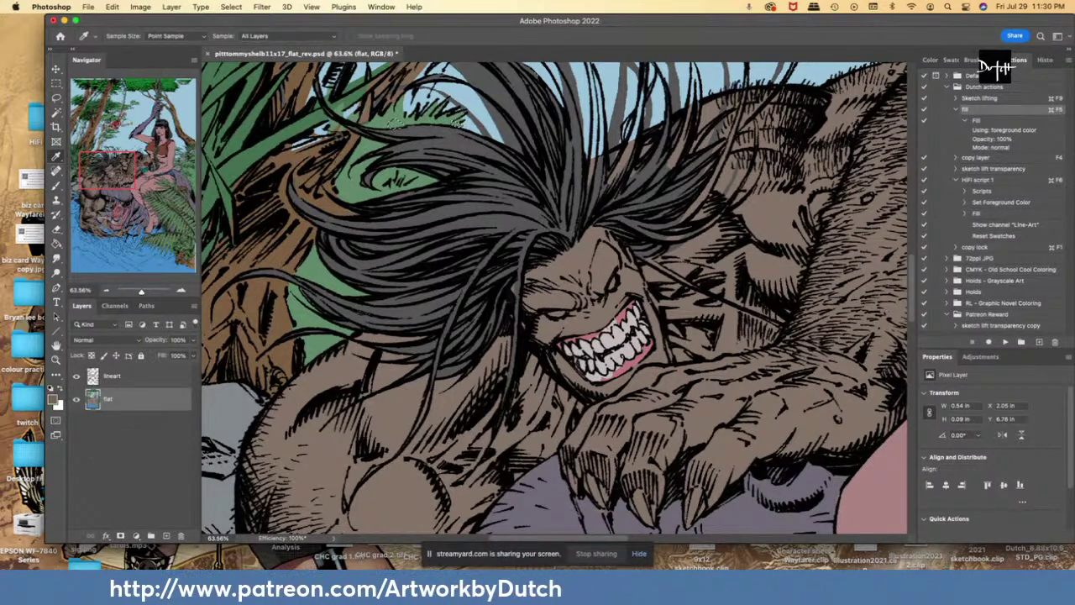
pyautogui.press('l')
pyautogui.press('i')
pyautogui.click(285, 136)
pyautogui.press('l')
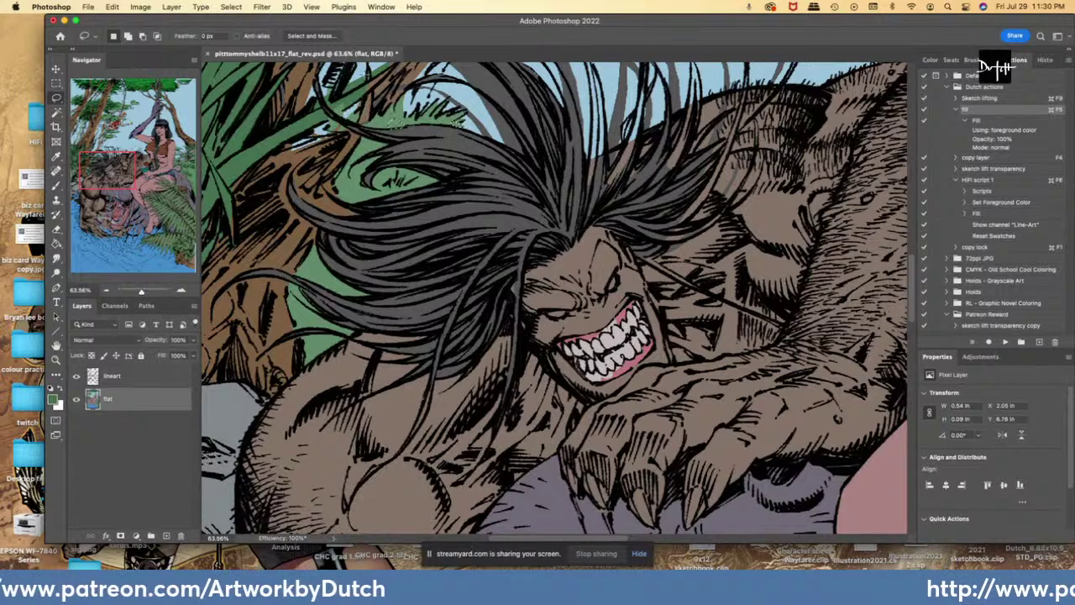
pyautogui.moveTo(365, 87)
pyautogui.mouseDown()
pyautogui.moveTo(316, 179)
pyautogui.moveTo(345, 163)
pyautogui.mouseUp()
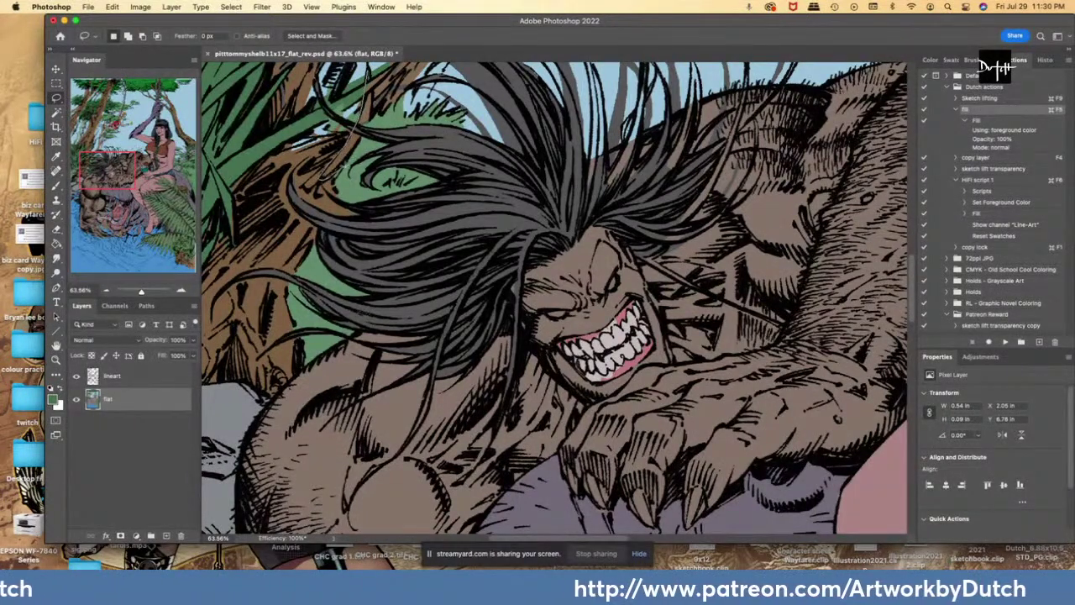
pyautogui.moveTo(371, 93); pyautogui.dragTo(368, 67)
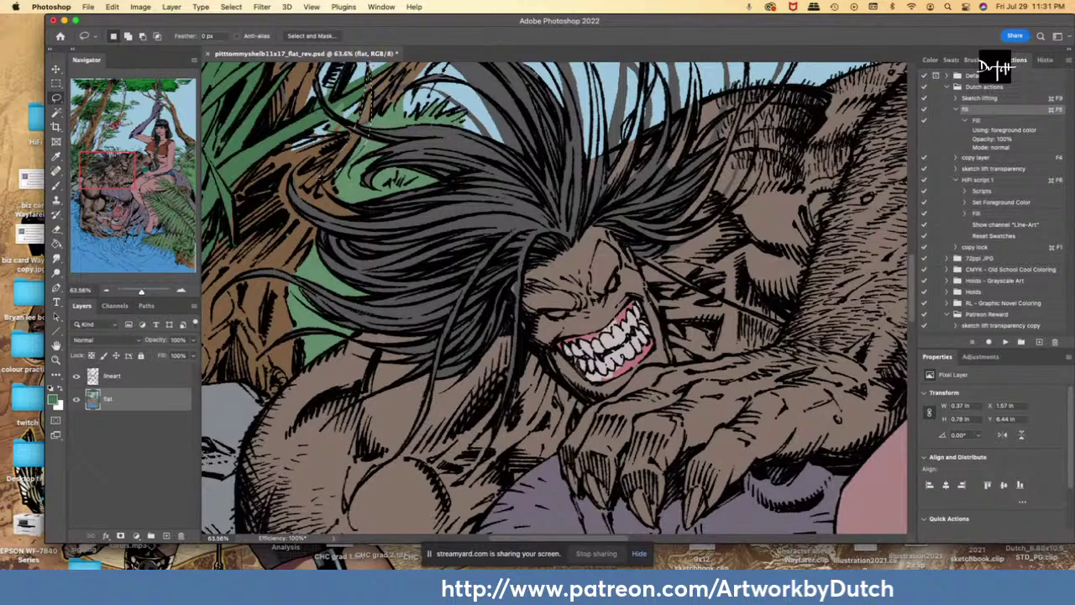
pyautogui.click(57, 244)
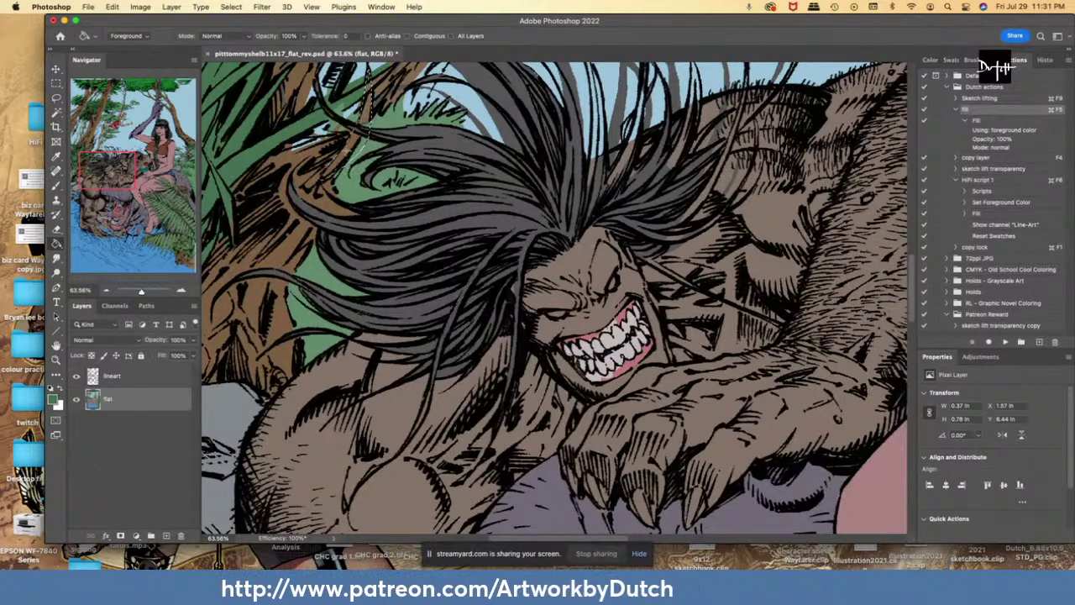
pyautogui.scroll(5, 554, 294)
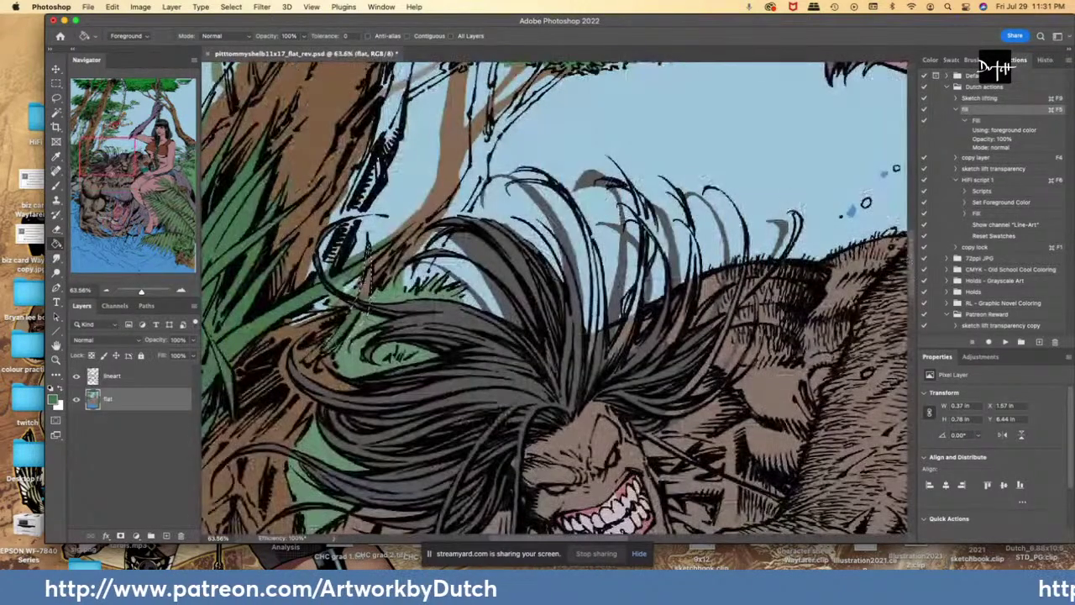
pyautogui.click(366, 283)
pyautogui.press('l')
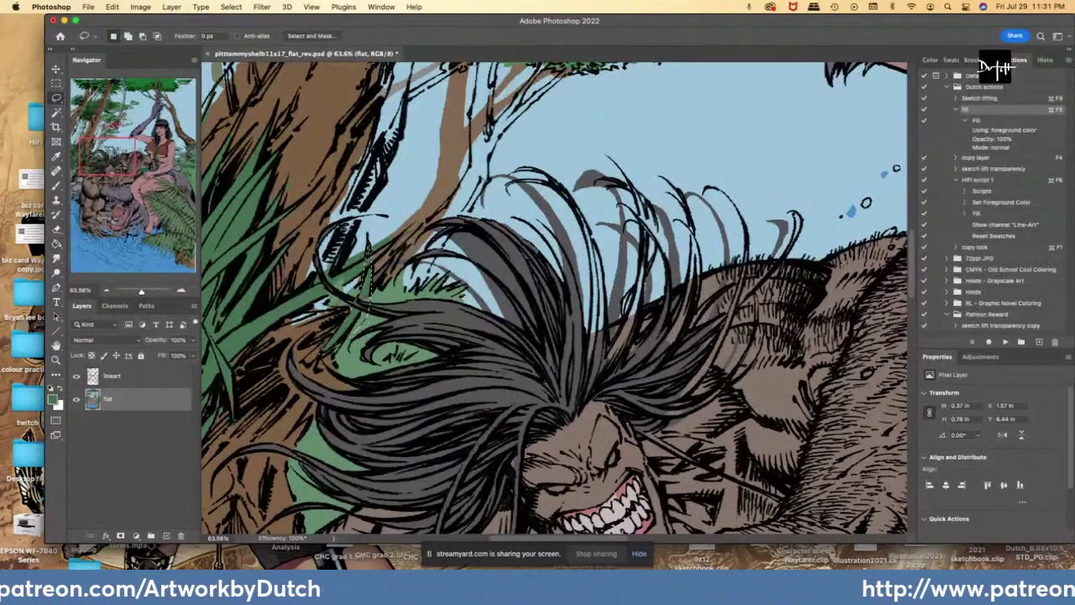
pyautogui.hotkey('ctrl', 'd')
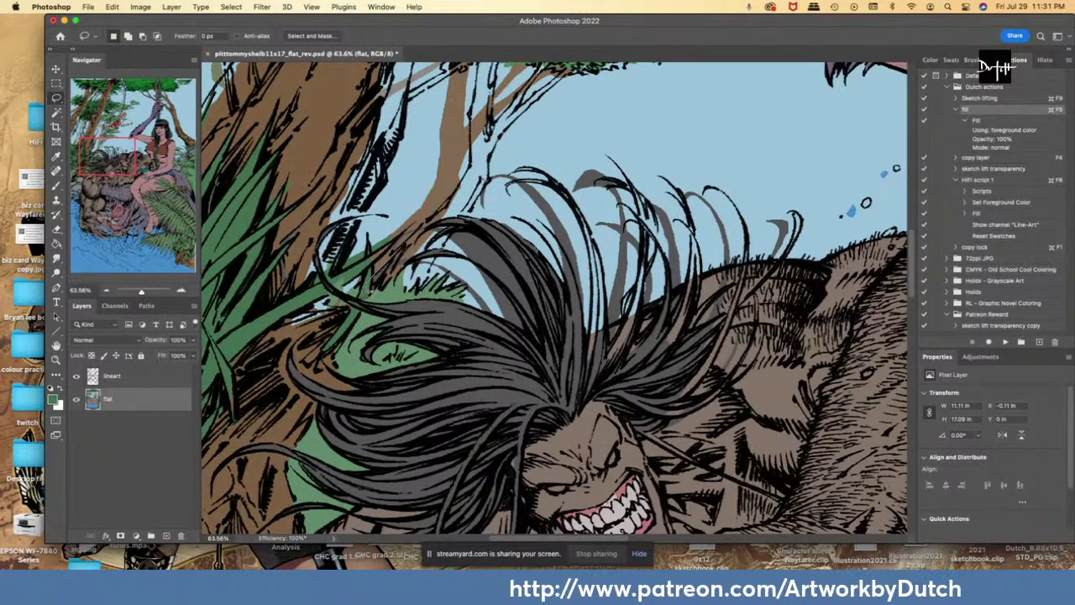
# - Lasso the area beside the upright leaf blade, about 0.28 by 0.34 in, and sample the tree brown for the Paint Bucket
pyautogui.moveTo(372, 291); pyautogui.dragTo(370, 286)
pyautogui.press('g')
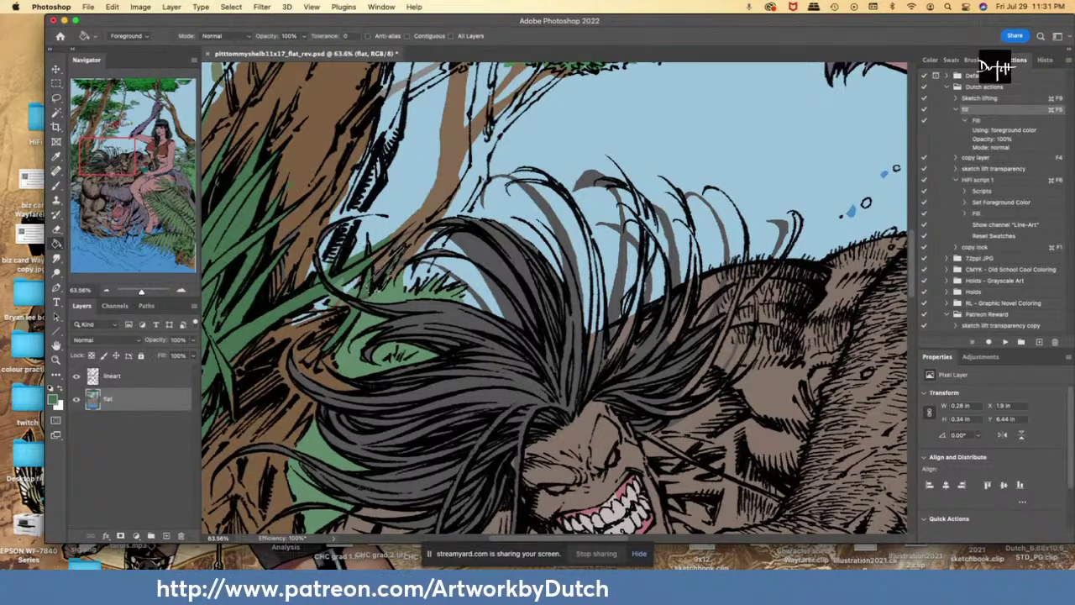
pyautogui.press('i')
pyautogui.press('g')
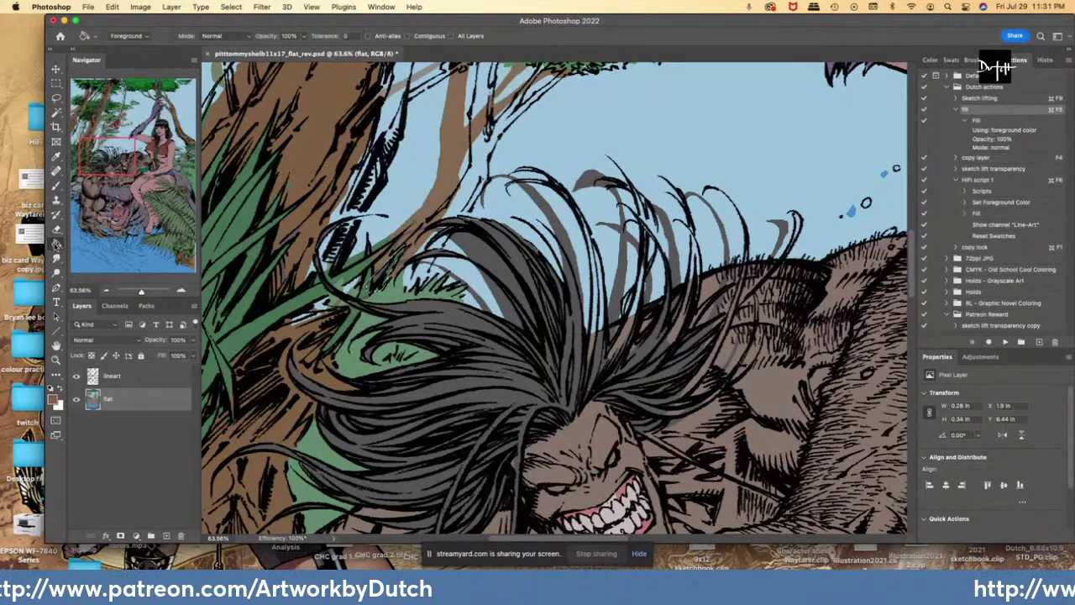
# - Sample the leaf and grass greens and lasso two small patches at the blade's base, about 0.09 by 0.18 in and 0.13 by 0.08 in
pyautogui.keyDown('alt'); pyautogui.click(297, 304); pyautogui.keyUp('alt')
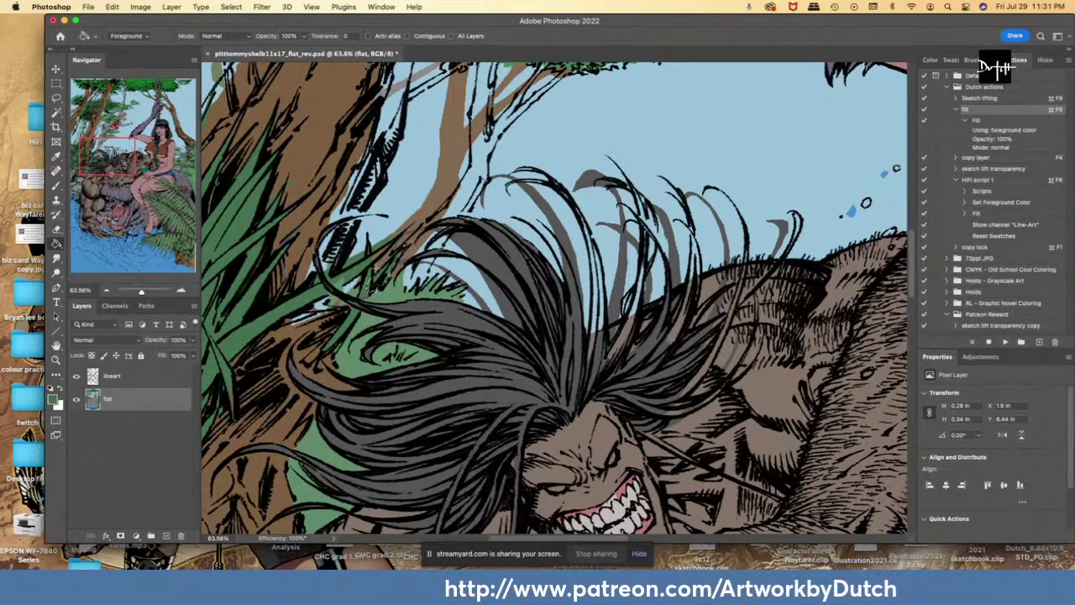
pyautogui.press('l')
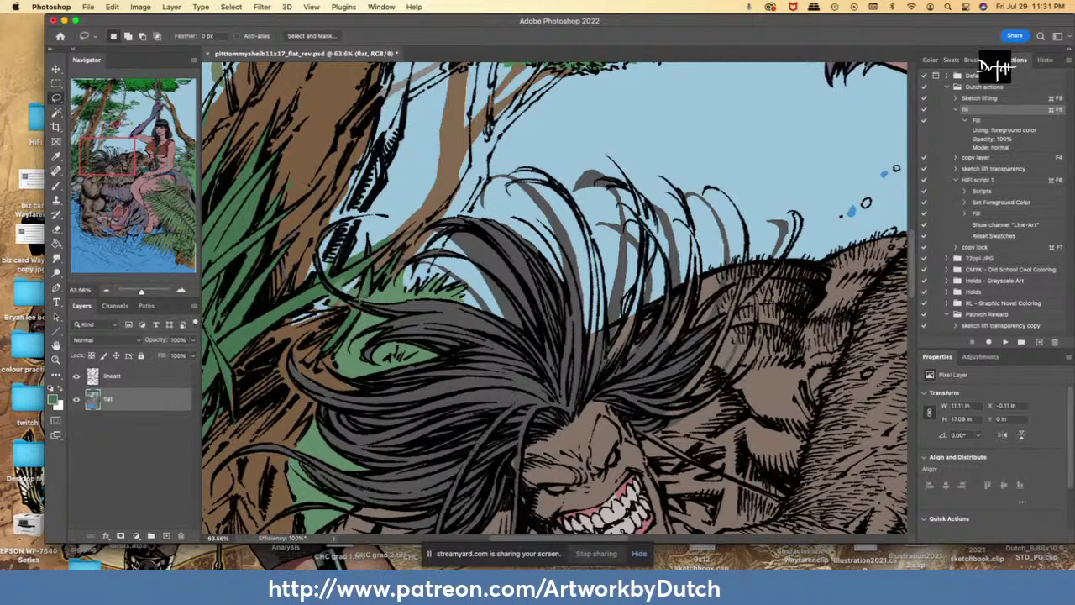
pyautogui.moveTo(361, 299); pyautogui.dragTo(370, 273)
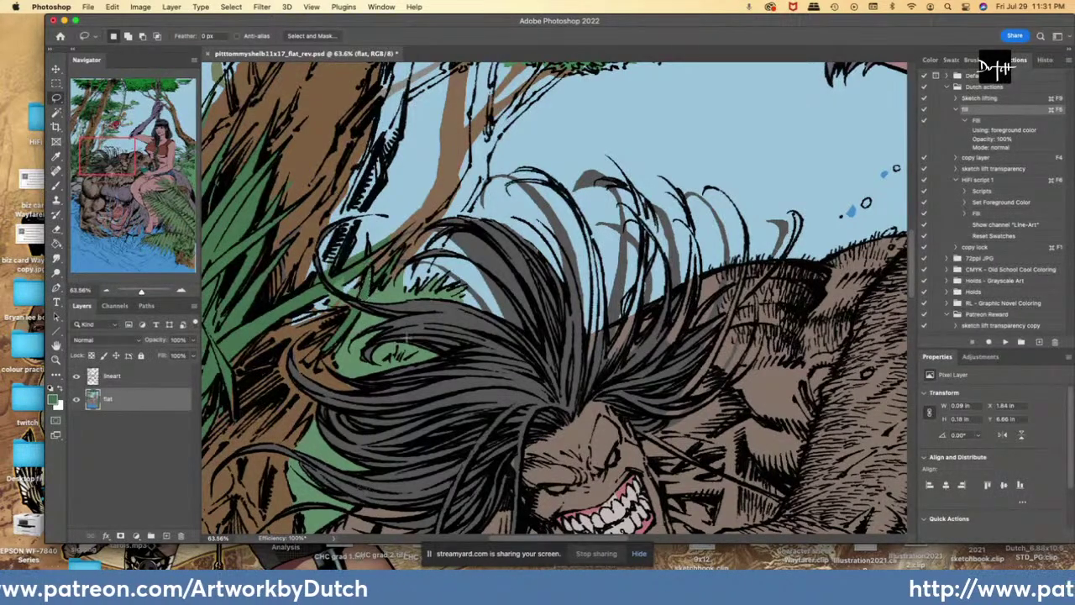
pyautogui.press('super+d')
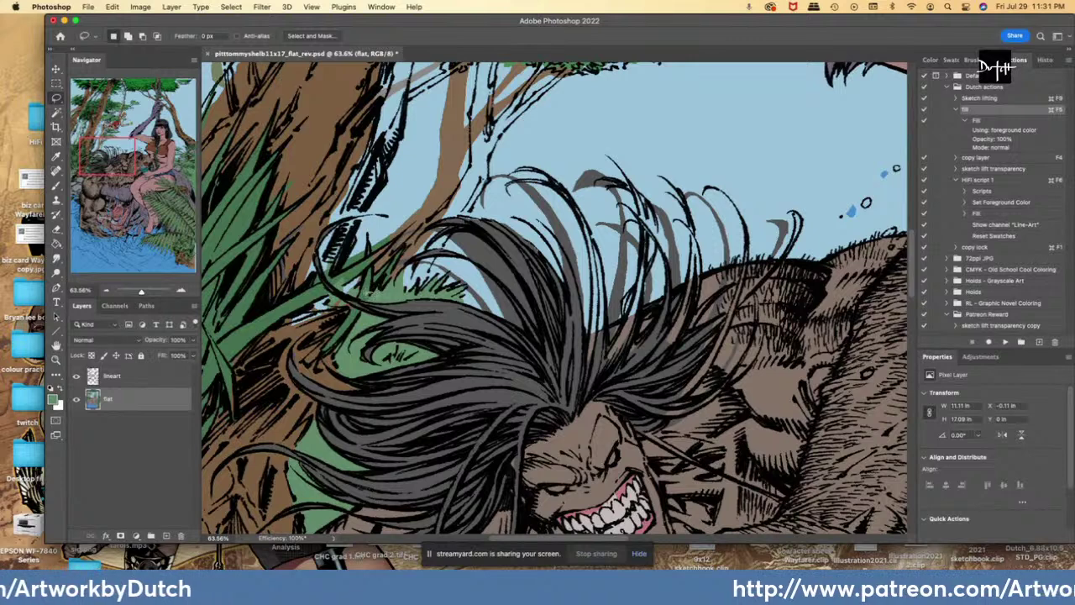
pyautogui.moveTo(366, 300); pyautogui.dragTo(377, 294)
pyautogui.press('g')
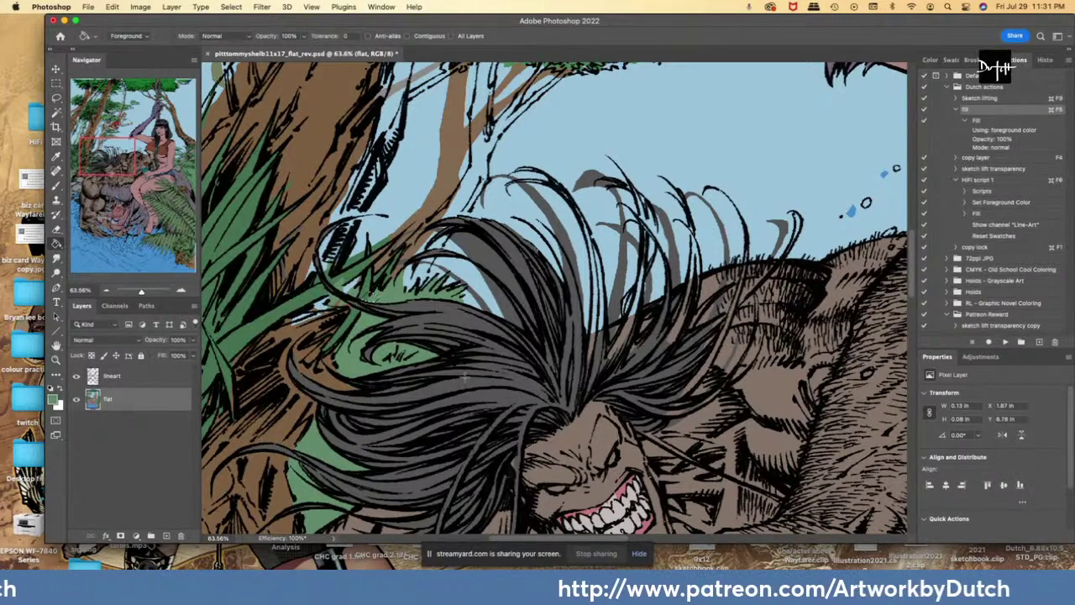
# - Sample the sky blue, lasso the sky around the brute's upper hair strands, about 3.16 by 1.6 in, and fill the stray grey with the Paint Bucket
pyautogui.press('i')
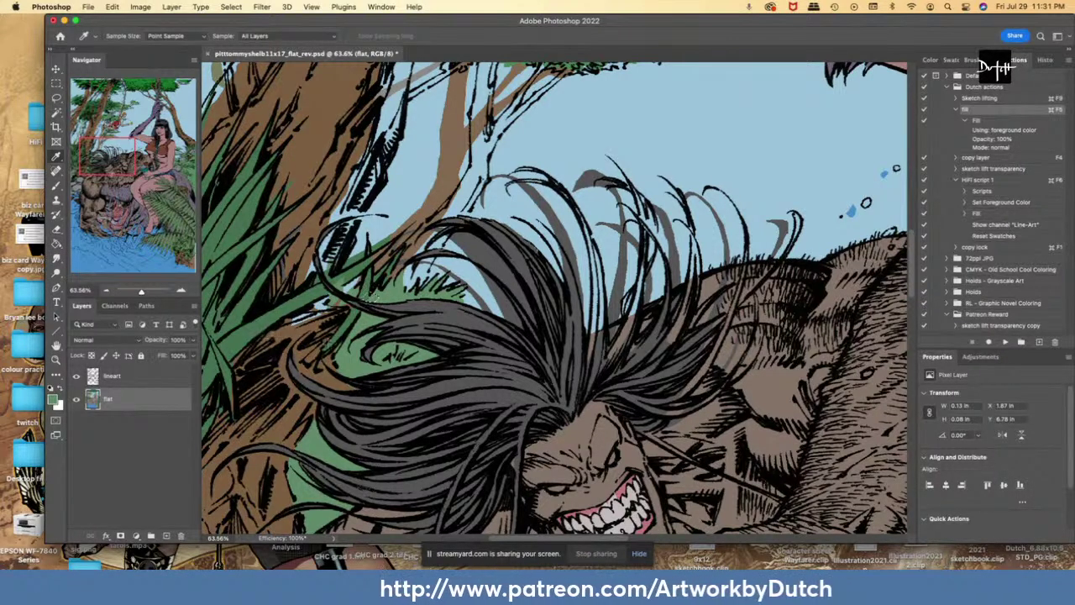
pyautogui.click(498, 203)
pyautogui.press('l')
pyautogui.moveTo(514, 271)
pyautogui.mouseDown()
pyautogui.moveTo(543, 341)
pyautogui.moveTo(497, 276)
pyautogui.moveTo(530, 335)
pyautogui.moveTo(493, 312)
pyautogui.moveTo(367, 296)
pyautogui.moveTo(412, 178)
pyautogui.moveTo(528, 122)
pyautogui.moveTo(633, 116)
pyautogui.moveTo(730, 137)
pyautogui.moveTo(806, 184)
pyautogui.moveTo(808, 228)
pyautogui.moveTo(778, 262)
pyautogui.moveTo(639, 252)
pyautogui.moveTo(732, 271)
pyautogui.moveTo(719, 274)
pyautogui.moveTo(749, 269)
pyautogui.moveTo(682, 281)
pyautogui.moveTo(569, 336)
pyautogui.moveTo(584, 335)
pyautogui.moveTo(569, 254)
pyautogui.moveTo(557, 237)
pyautogui.moveTo(560, 278)
pyautogui.moveTo(535, 244)
pyautogui.moveTo(487, 213)
pyautogui.mouseUp()
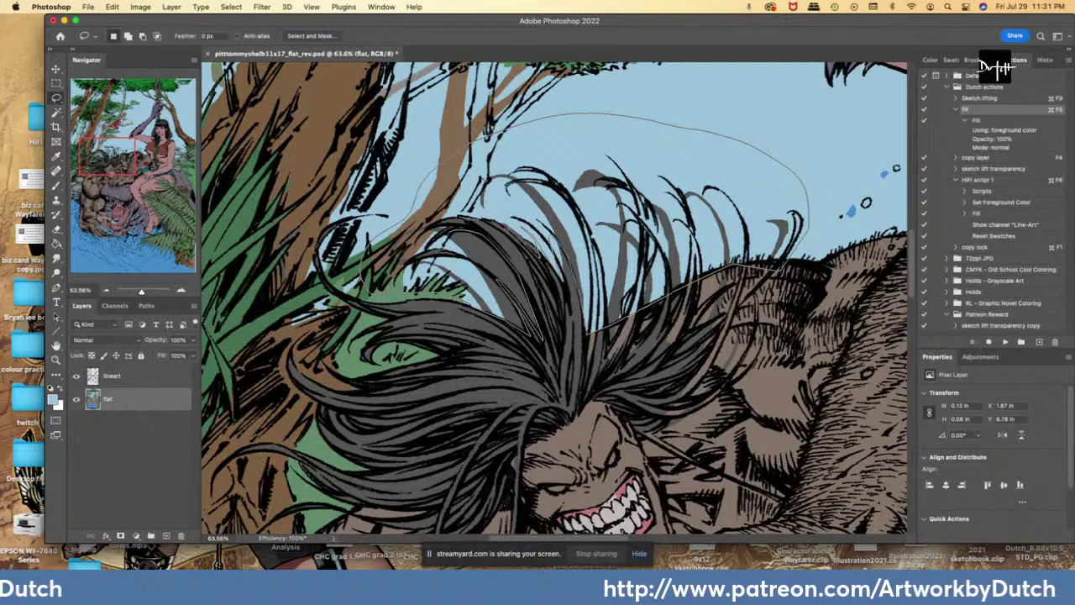
pyautogui.moveTo(422, 216)
pyautogui.mouseDown()
pyautogui.moveTo(413, 237)
pyautogui.moveTo(430, 250)
pyautogui.moveTo(440, 238)
pyautogui.mouseUp()
pyautogui.press('shift')
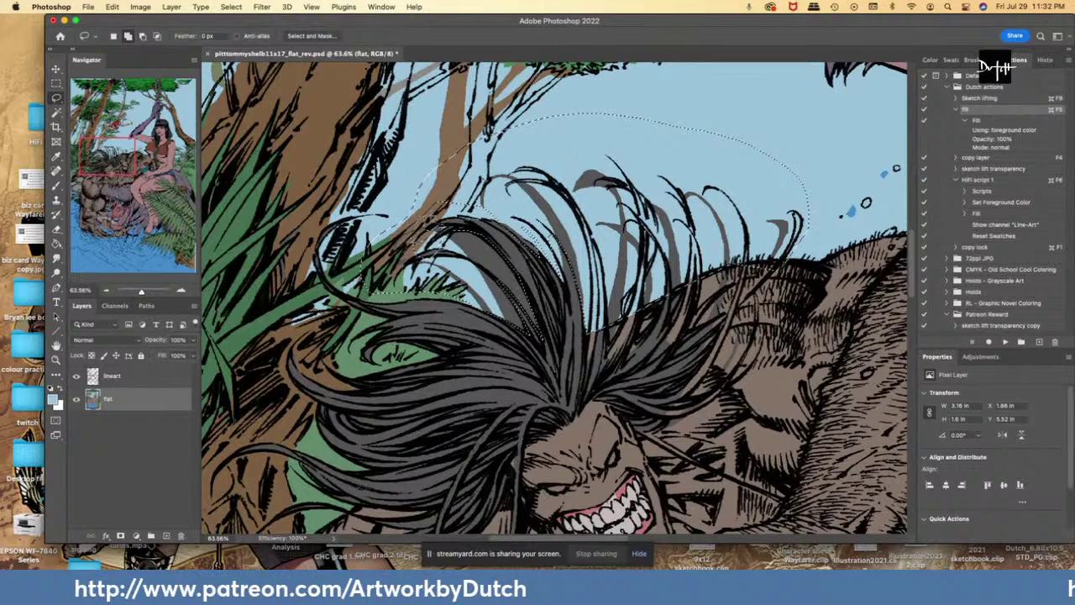
pyautogui.press('g')
pyautogui.click(475, 243)
pyautogui.press('l')
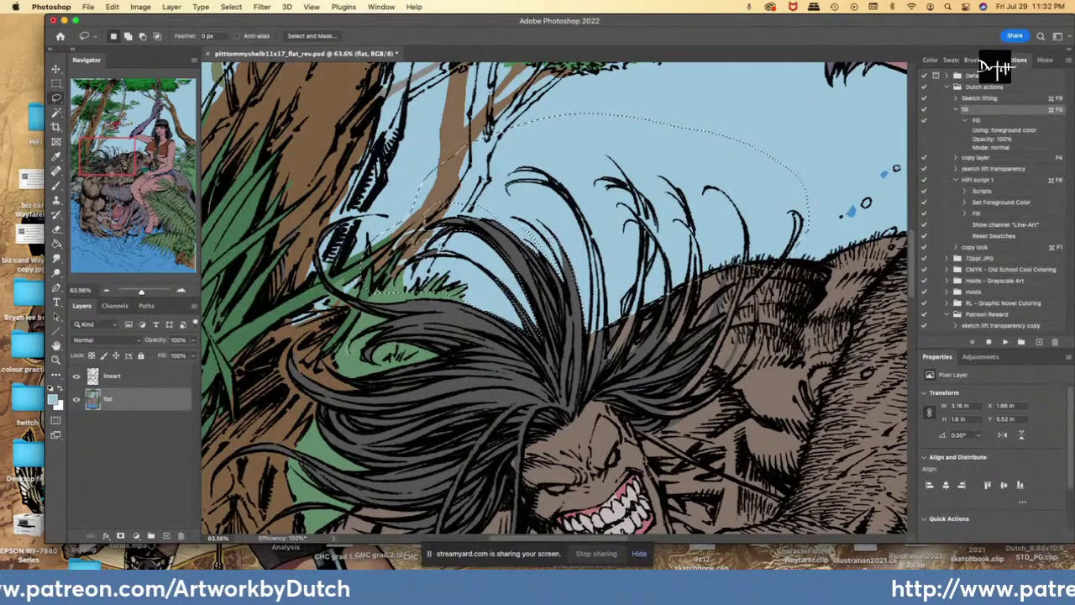
# - Sample the light grass green, deselect the sky, and lasso the small grass gap within the brute's hair, about 0.11 by 0.05 in
pyautogui.press('i')
pyautogui.click(350, 366)
pyautogui.press('l')
pyautogui.press('super+d')
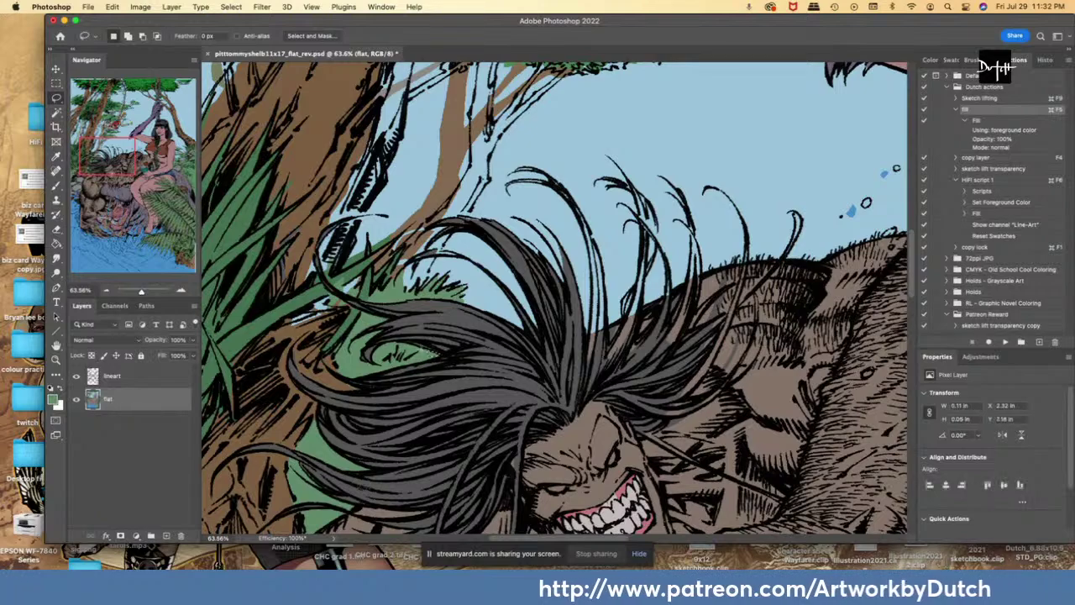
pyautogui.moveTo(421, 353); pyautogui.dragTo(436, 353)
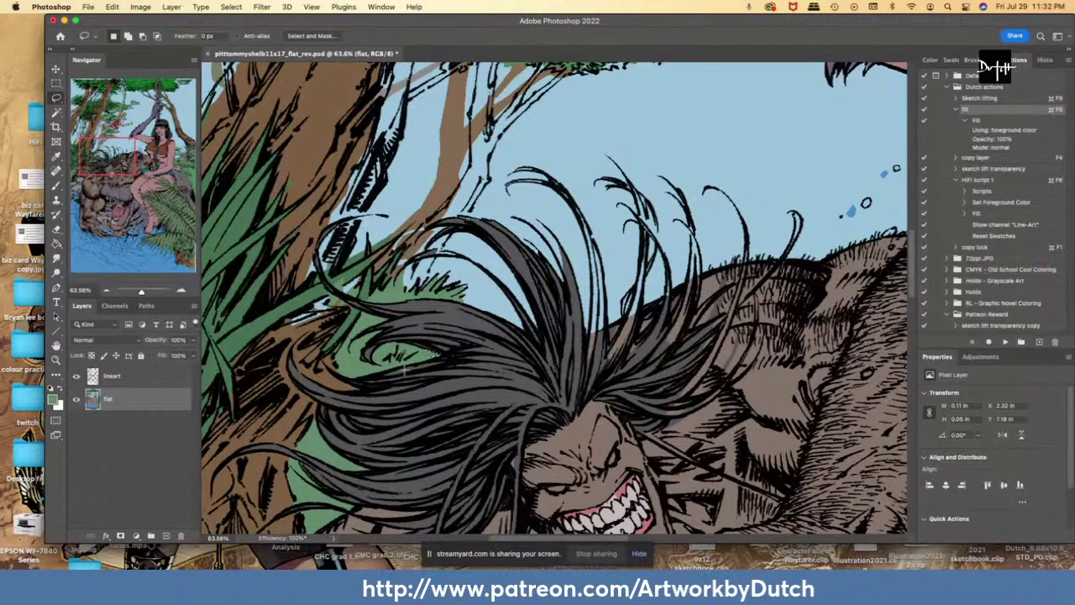
pyautogui.press('super+minus')
pyautogui.press('super+minus')
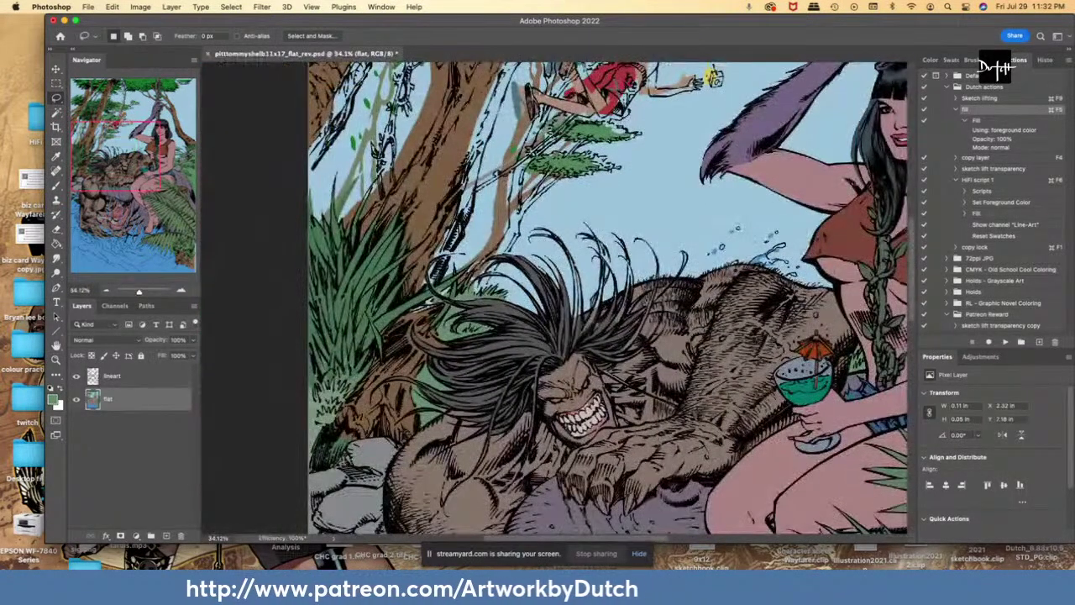
# - Deselect the grass gap, show the colour swatches, and lasso the brute's eyes, about 0.5 by 0.3 in overall
pyautogui.scroll(2, 548, 295)
pyautogui.hotkey('ctrl', 'd')
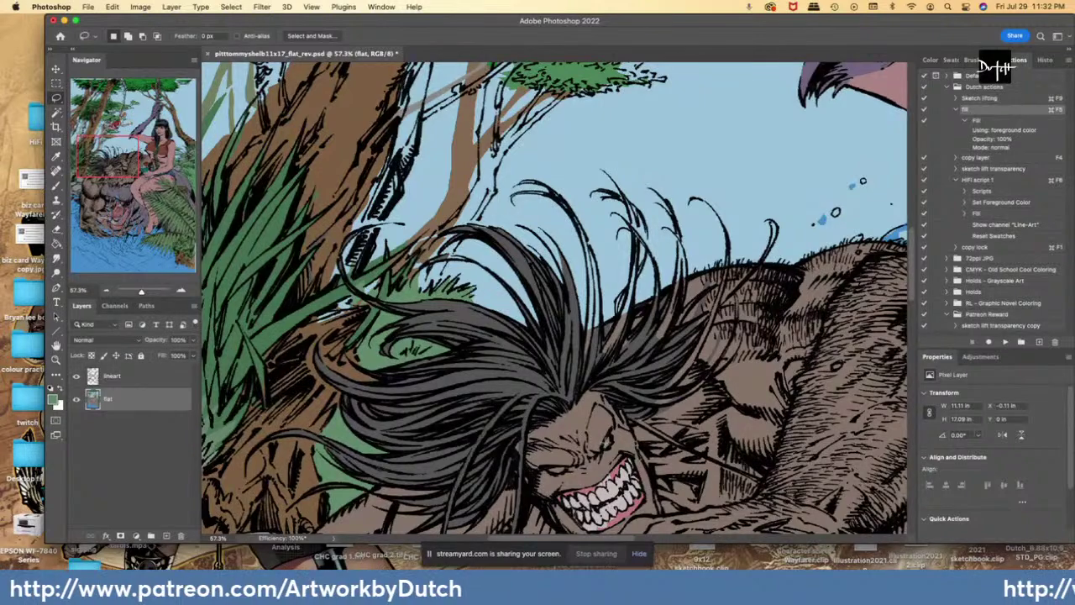
pyautogui.scroll(-5, 823, 168)
pyautogui.click(949, 61)
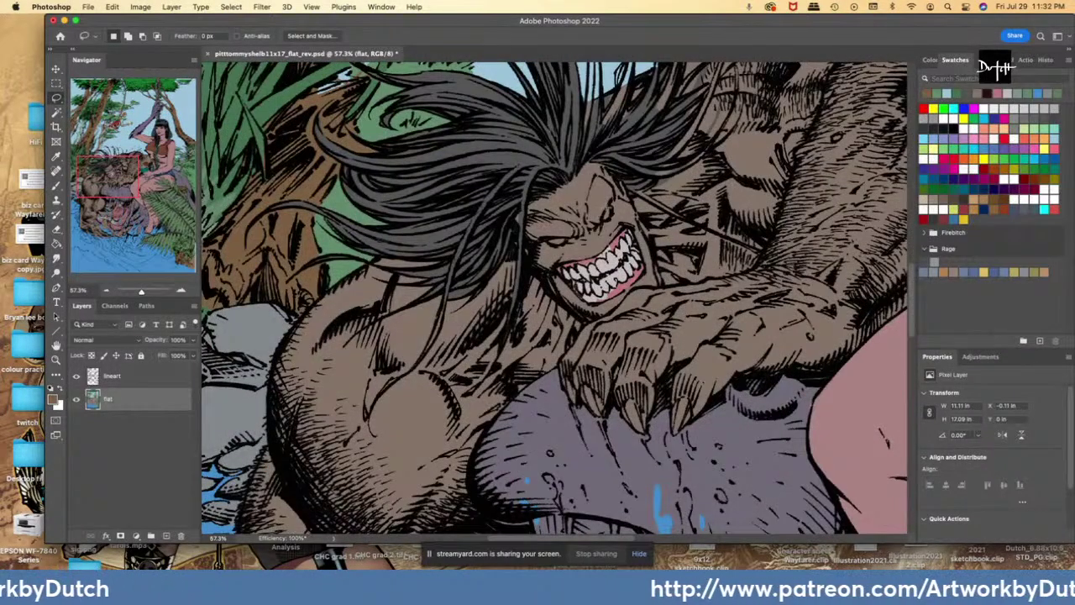
pyautogui.moveTo(608, 208)
pyautogui.mouseDown()
pyautogui.moveTo(602, 221)
pyautogui.moveTo(609, 209)
pyautogui.mouseUp()
pyautogui.moveTo(551, 242)
pyautogui.mouseDown()
pyautogui.moveTo(566, 242)
pyautogui.moveTo(549, 241)
pyautogui.mouseUp()
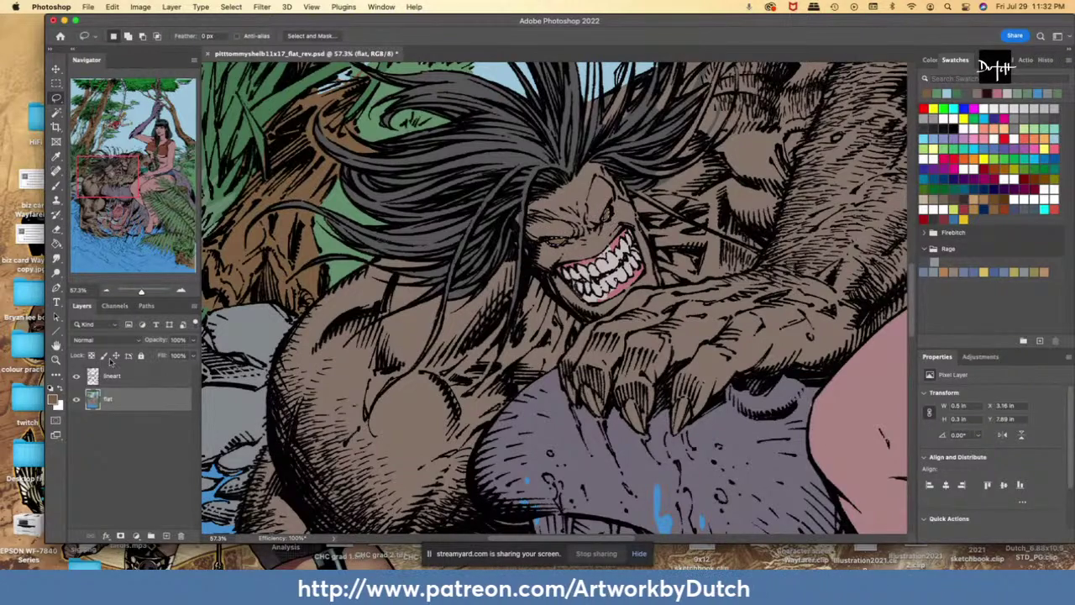
# - Sample the gum pink, lasso the gums around the brute's teeth, about 0.54 by 0.59 in, and fill them with the Paint Bucket
pyautogui.scroll(4, 588, 254)
pyautogui.press('i')
pyautogui.click(636, 225)
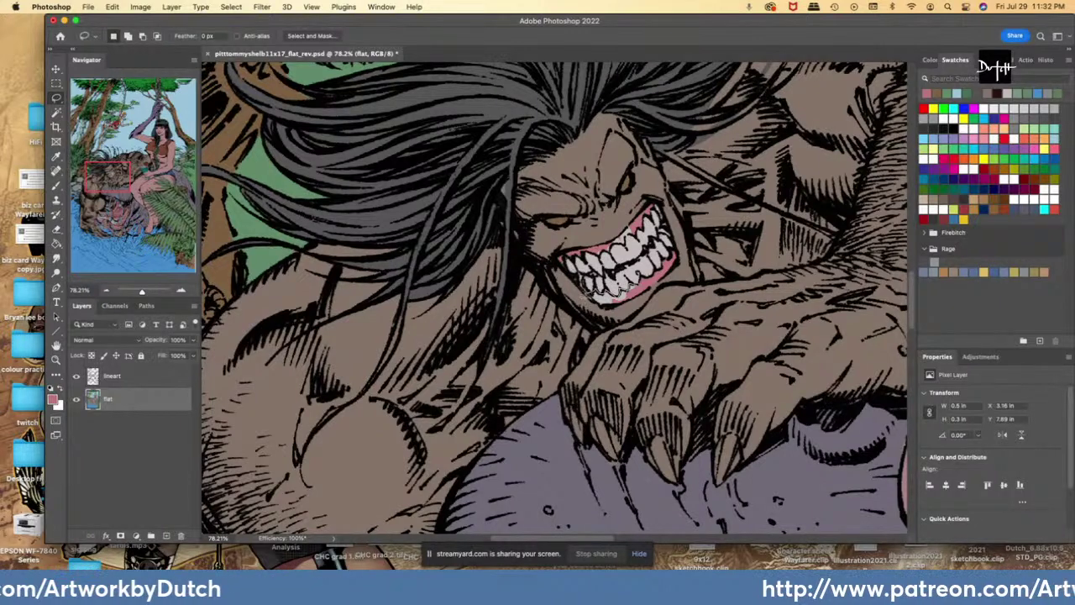
pyautogui.moveTo(628, 304); pyautogui.dragTo(635, 288)
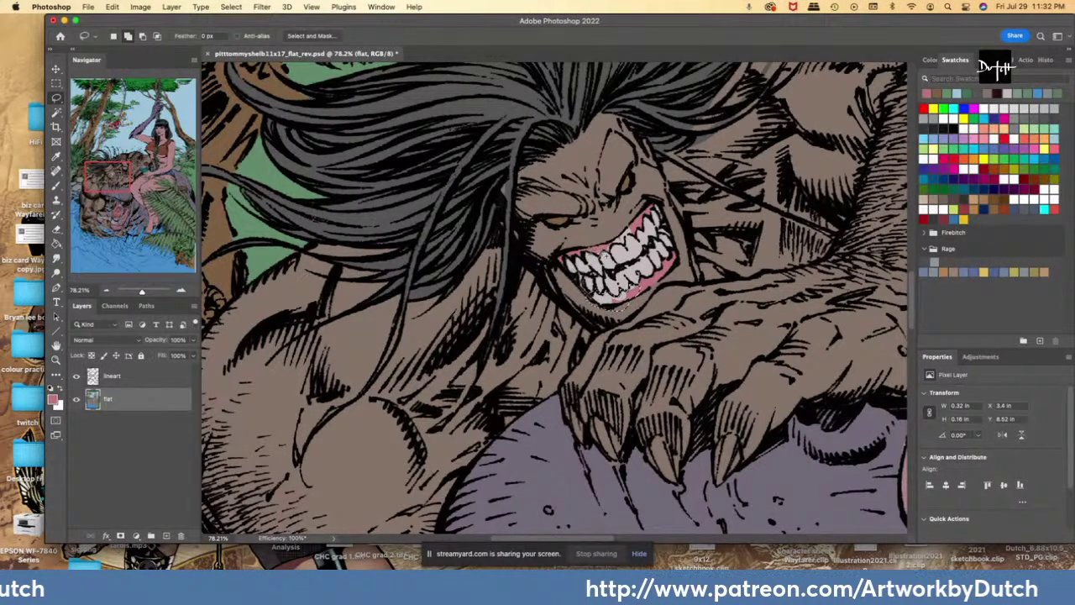
pyautogui.moveTo(633, 233)
pyautogui.mouseDown()
pyautogui.moveTo(605, 212)
pyautogui.moveTo(593, 242)
pyautogui.moveTo(544, 246)
pyautogui.mouseUp()
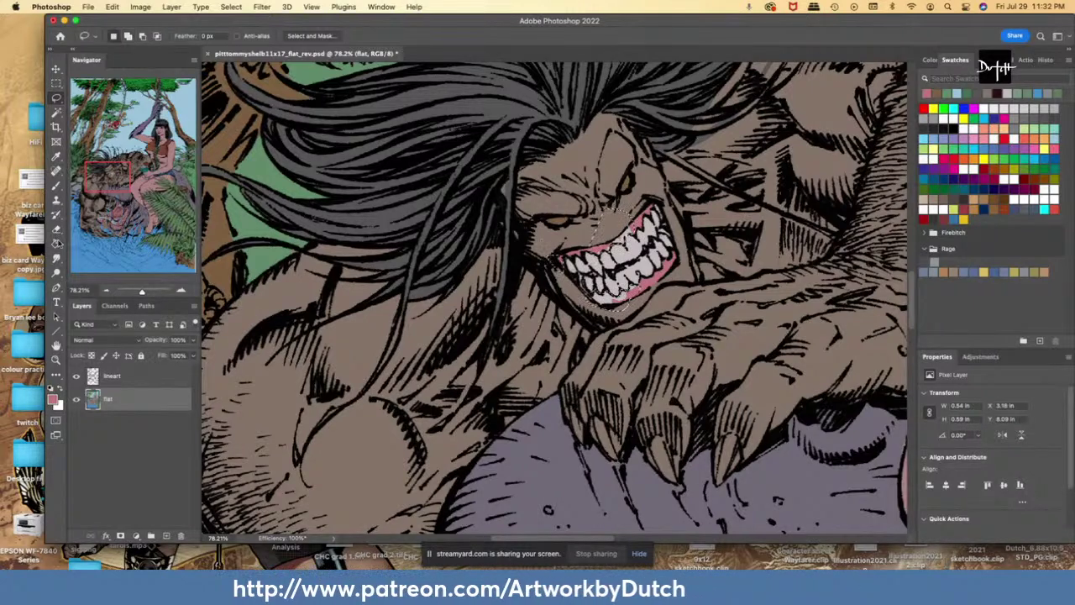
pyautogui.press('g')
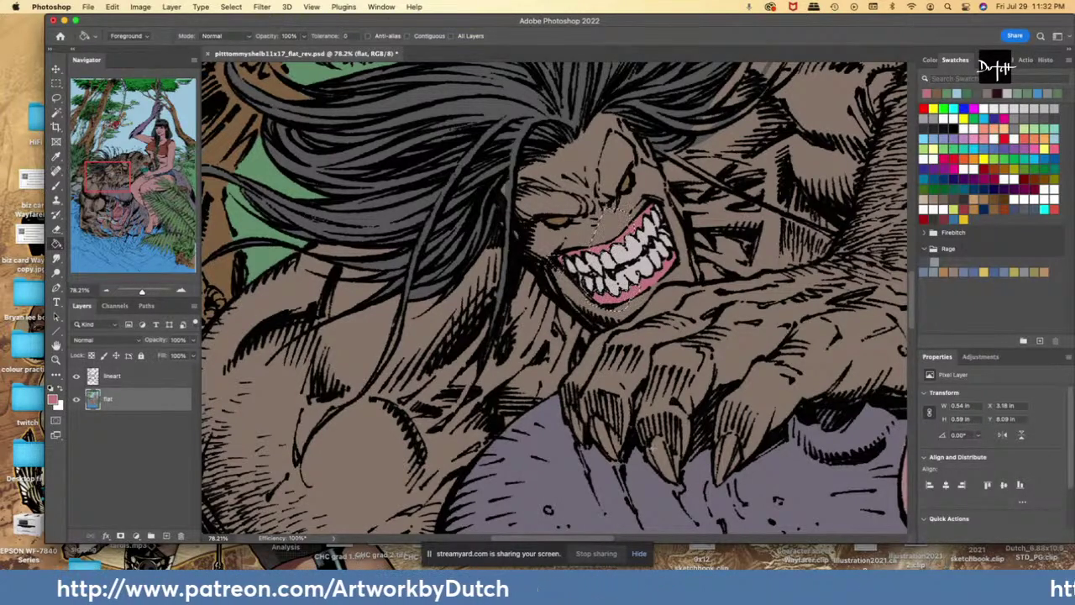
# - Sample the brown of one of the brute's eyes, lasso the other eye, about 0.07 by 0.12 in, and fill it
pyautogui.keyDown('alt'); pyautogui.click(552, 221); pyautogui.keyUp('alt')
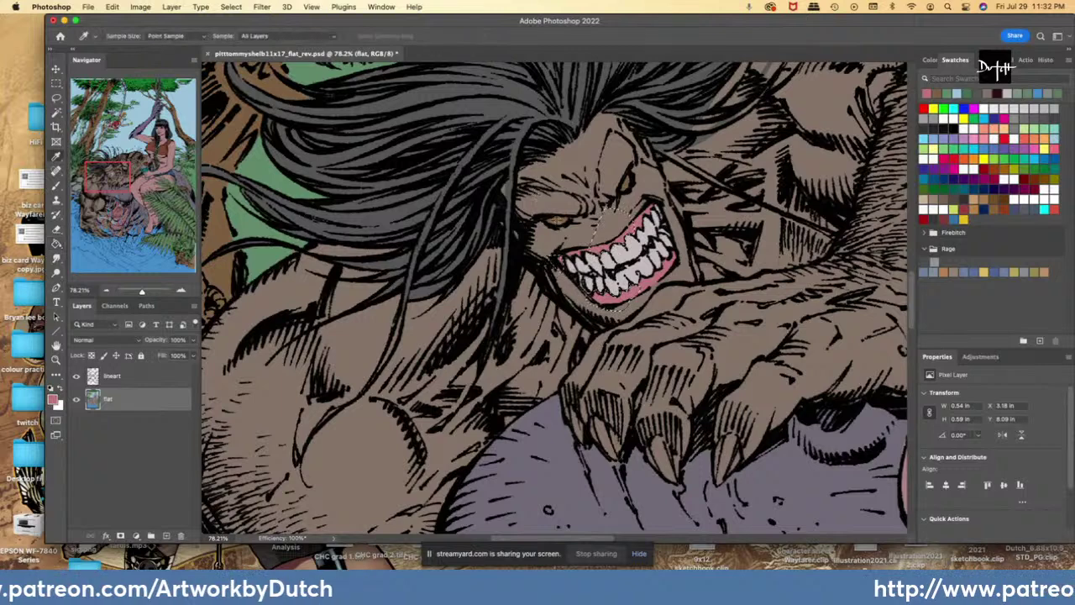
pyautogui.press('l')
pyautogui.moveTo(630, 172)
pyautogui.mouseDown()
pyautogui.moveTo(623, 193)
pyautogui.moveTo(630, 174)
pyautogui.mouseUp()
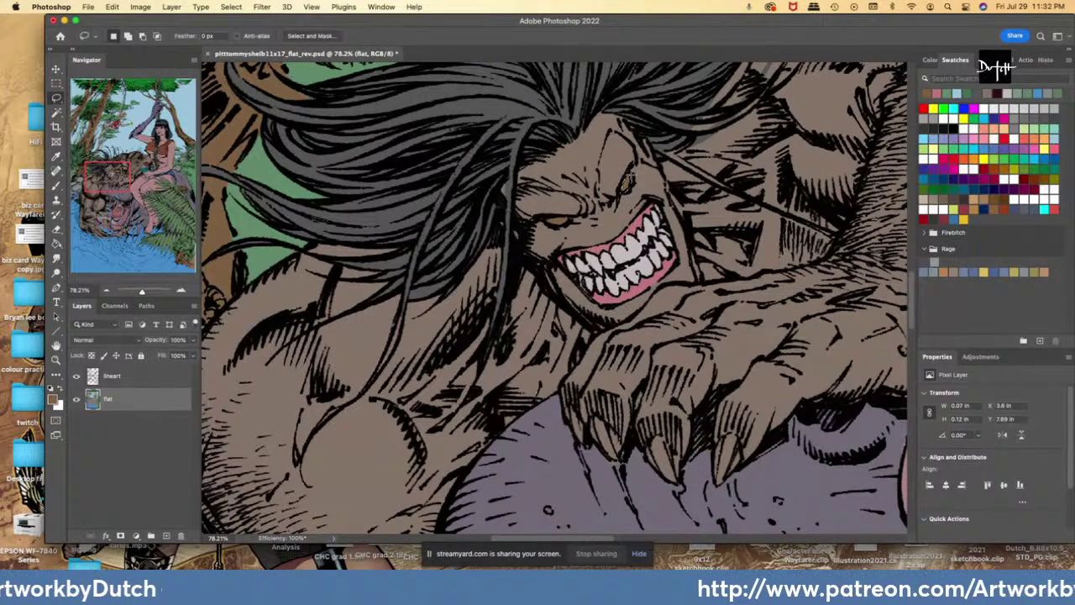
pyautogui.hotkey('alt', 'BackSpace')
# - Sample the purple-grey beneath the brute's claws and lasso the small patch below the first claw, about 0.17 by 0.12 in
pyautogui.press('i')
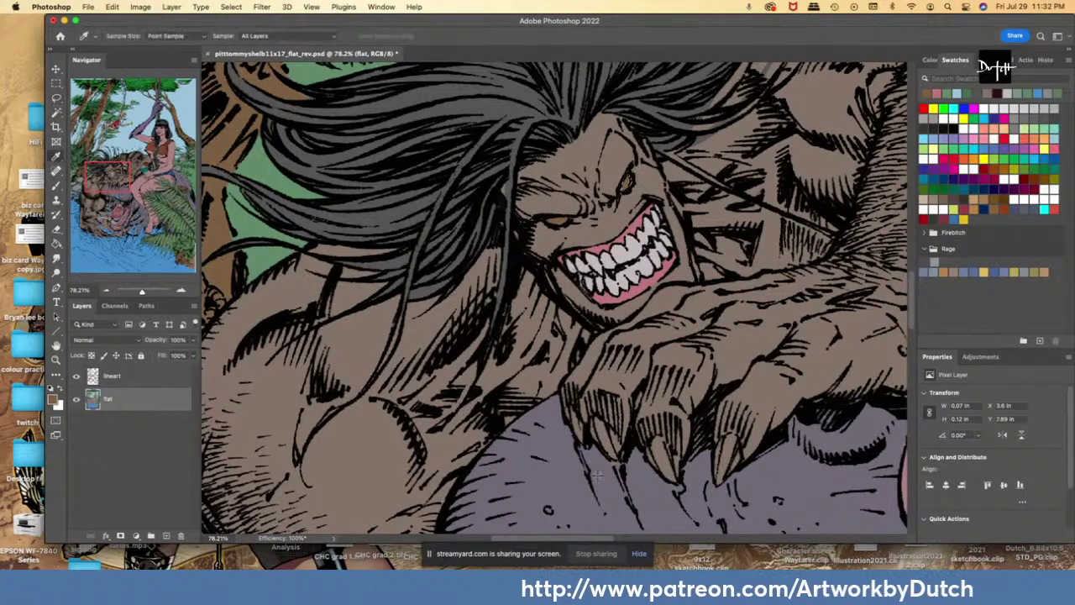
pyautogui.click(602, 447)
pyautogui.press('l')
pyautogui.moveTo(598, 446); pyautogui.dragTo(622, 468)
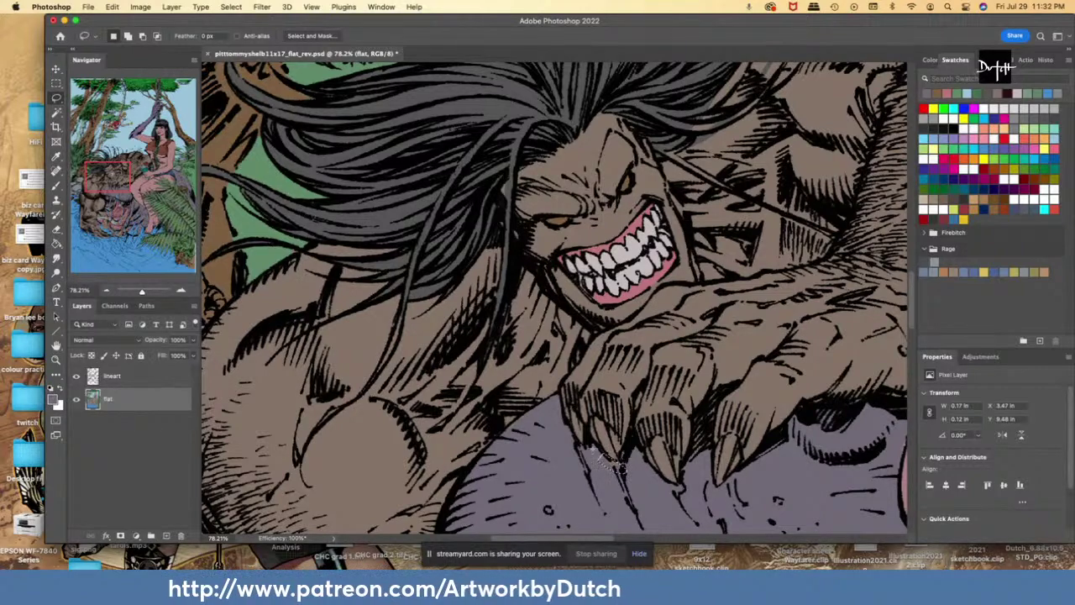
pyautogui.scroll(-3, 555, 298)
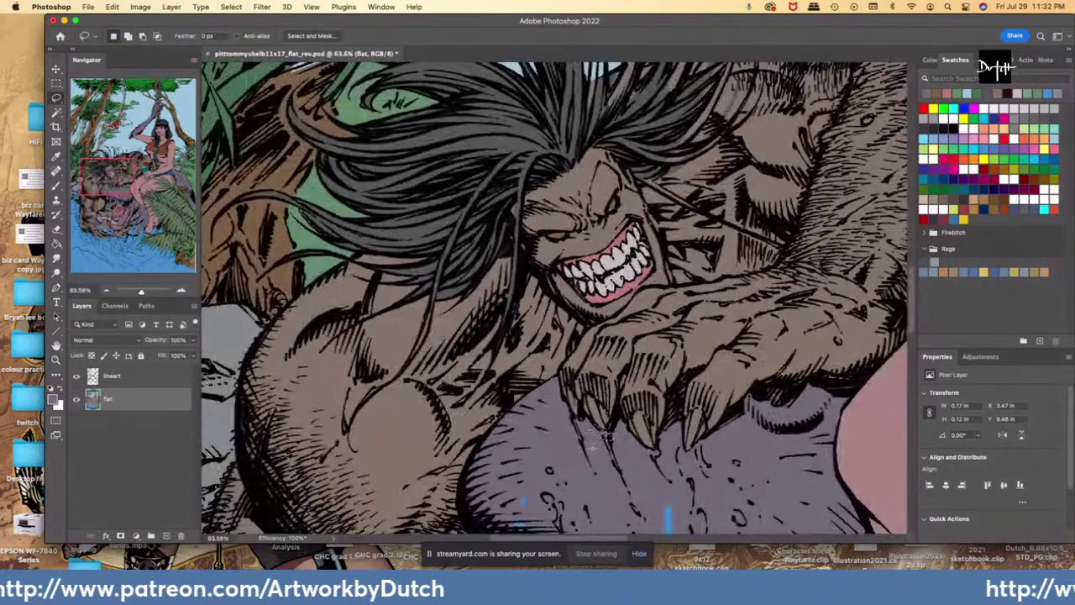
# - Lasso the hair strands hanging over the brute's chest and shoulder, about 0.38 by 0.58 in and 0.49 by 0.73 in, and fill them with hair grey
pyautogui.press('i')
pyautogui.press('l')
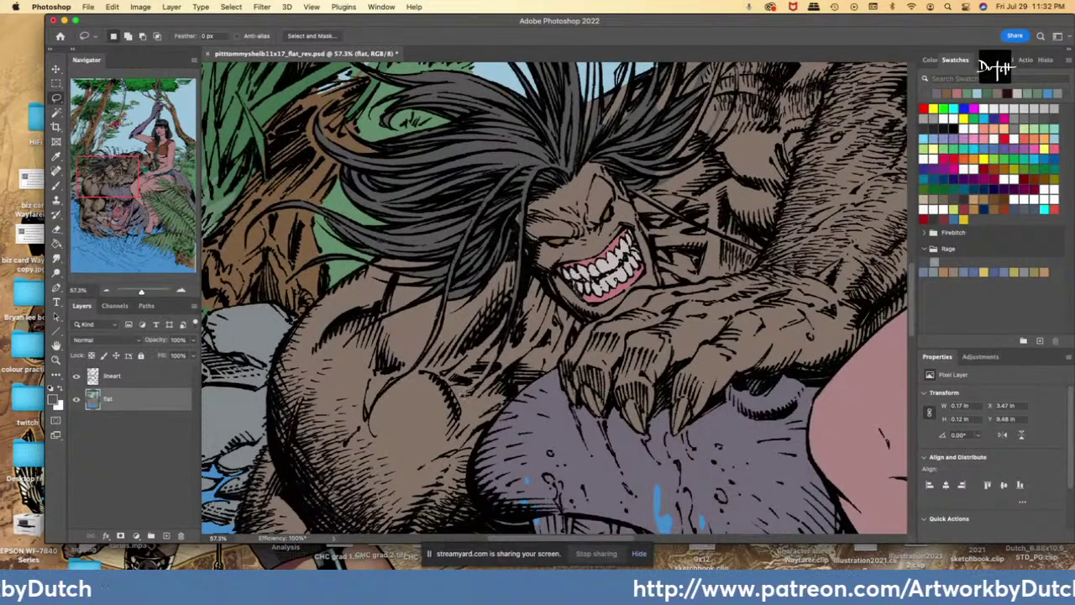
pyautogui.moveTo(467, 395)
pyautogui.mouseDown()
pyautogui.moveTo(512, 320)
pyautogui.moveTo(476, 385)
pyautogui.moveTo(511, 332)
pyautogui.mouseUp()
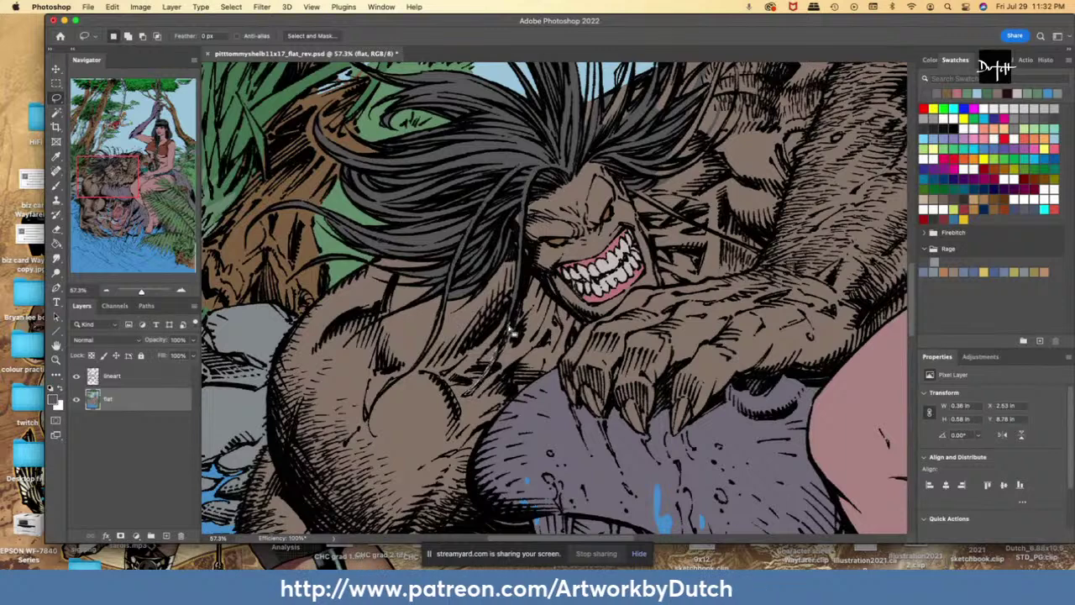
pyautogui.hotkey('alt', 'BackSpace')
pyautogui.moveTo(442, 301)
pyautogui.mouseDown()
pyautogui.moveTo(423, 356)
pyautogui.moveTo(449, 289)
pyautogui.mouseUp()
pyautogui.moveTo(406, 377)
pyautogui.mouseDown()
pyautogui.moveTo(383, 393)
pyautogui.moveTo(408, 377)
pyautogui.mouseUp()
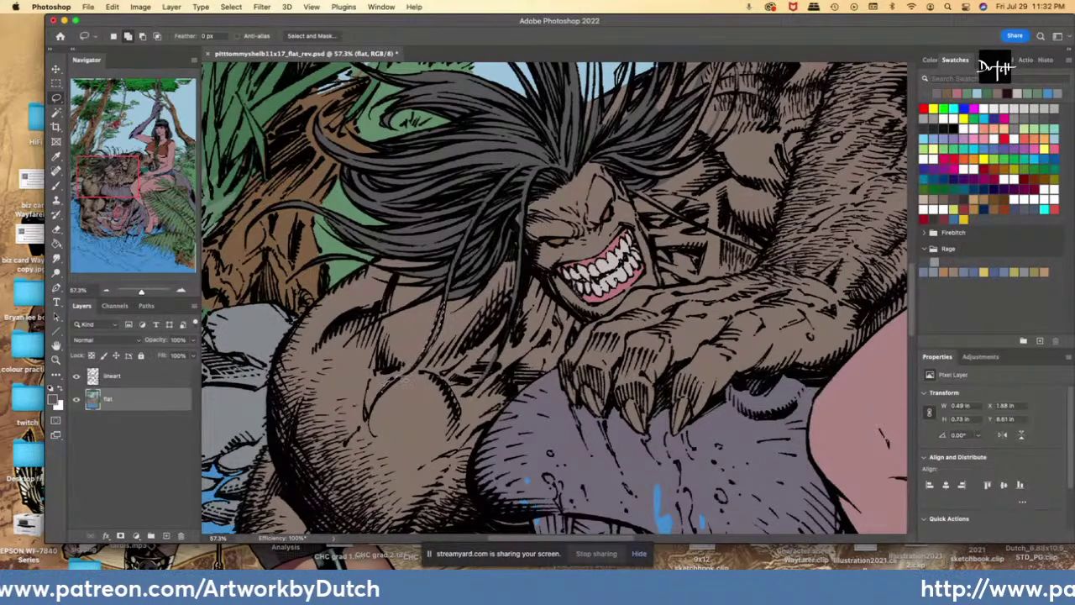
pyautogui.hotkey('alt', 'BackSpace')
pyautogui.press('super+d')
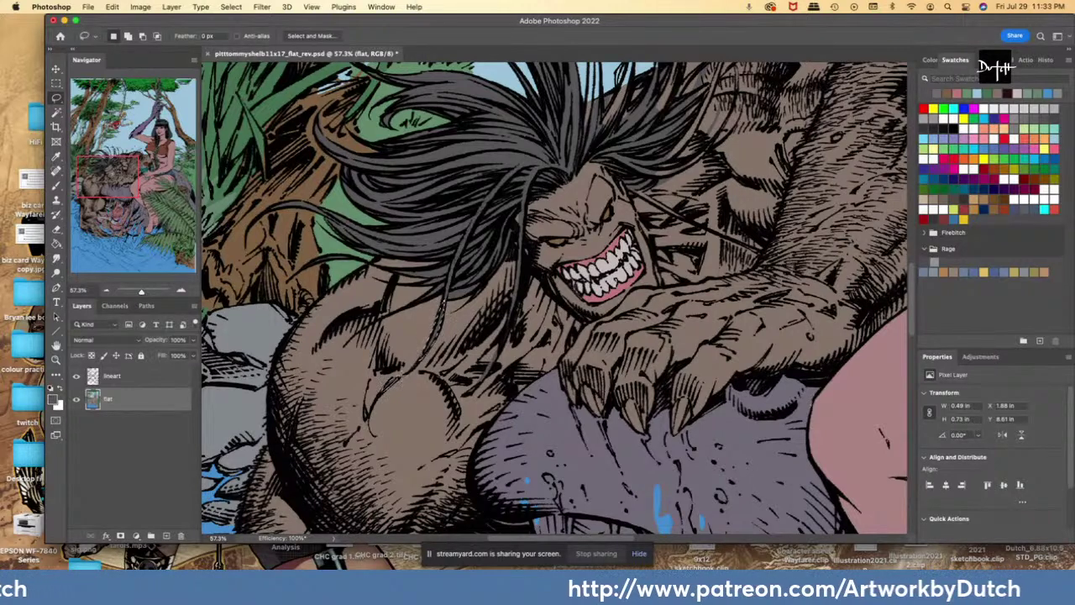
# - Lasso the thin strand area beside the brute's face, about 0.64 by 0.41 in, fill it with the foreground colour and deselect
pyautogui.moveTo(630, 192)
pyautogui.mouseDown()
pyautogui.moveTo(754, 252)
pyautogui.moveTo(639, 193)
pyautogui.moveTo(694, 202)
pyautogui.moveTo(627, 180)
pyautogui.moveTo(636, 192)
pyautogui.mouseUp()
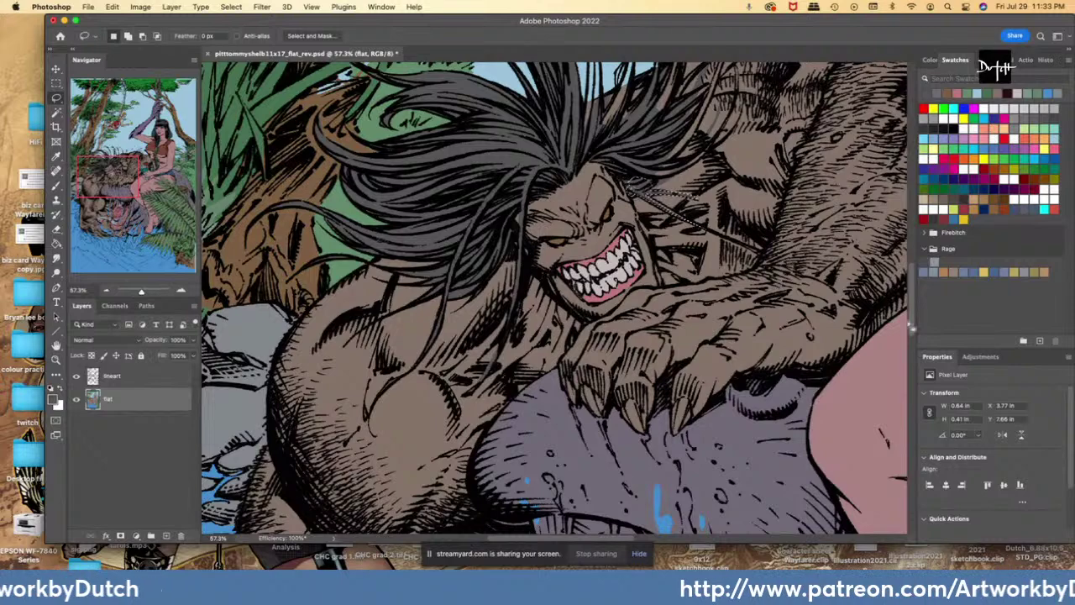
pyautogui.moveTo(912, 326); pyautogui.dragTo(912, 313)
pyautogui.hotkey('alt', 'BackSpace')
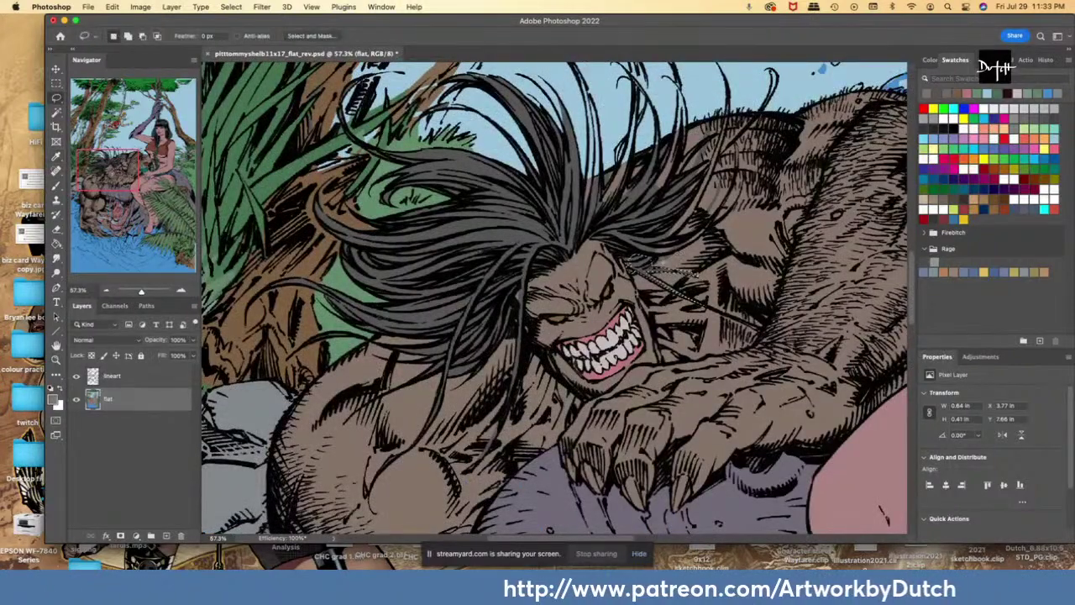
pyautogui.press('super+d')
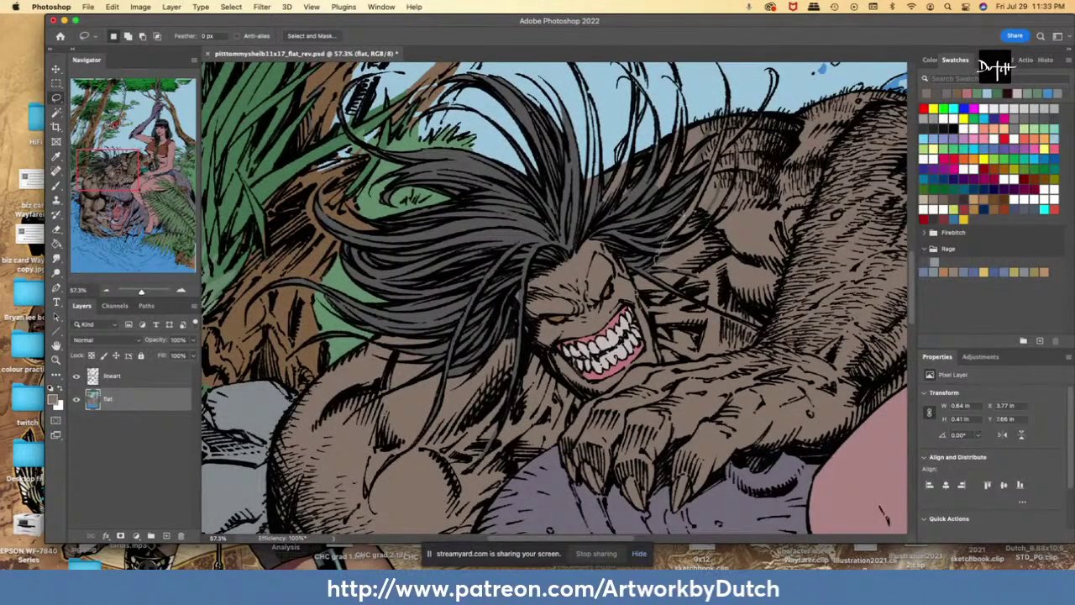
# - Lasso the area around the strands crossing the brute's upper back, about 1.39 by 1.3 in, and sample the hair grey
pyautogui.moveTo(692, 171)
pyautogui.mouseDown()
pyautogui.moveTo(754, 122)
pyautogui.moveTo(761, 242)
pyautogui.moveTo(649, 294)
pyautogui.moveTo(694, 277)
pyautogui.moveTo(660, 266)
pyautogui.mouseUp()
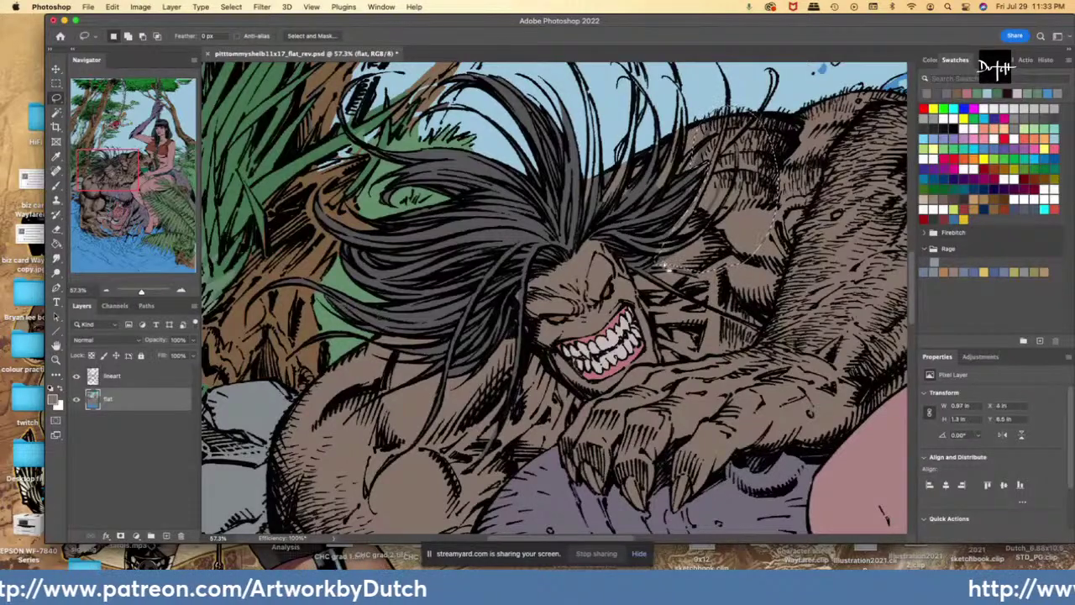
pyautogui.moveTo(605, 158)
pyautogui.mouseDown()
pyautogui.moveTo(602, 181)
pyautogui.moveTo(615, 153)
pyautogui.mouseUp()
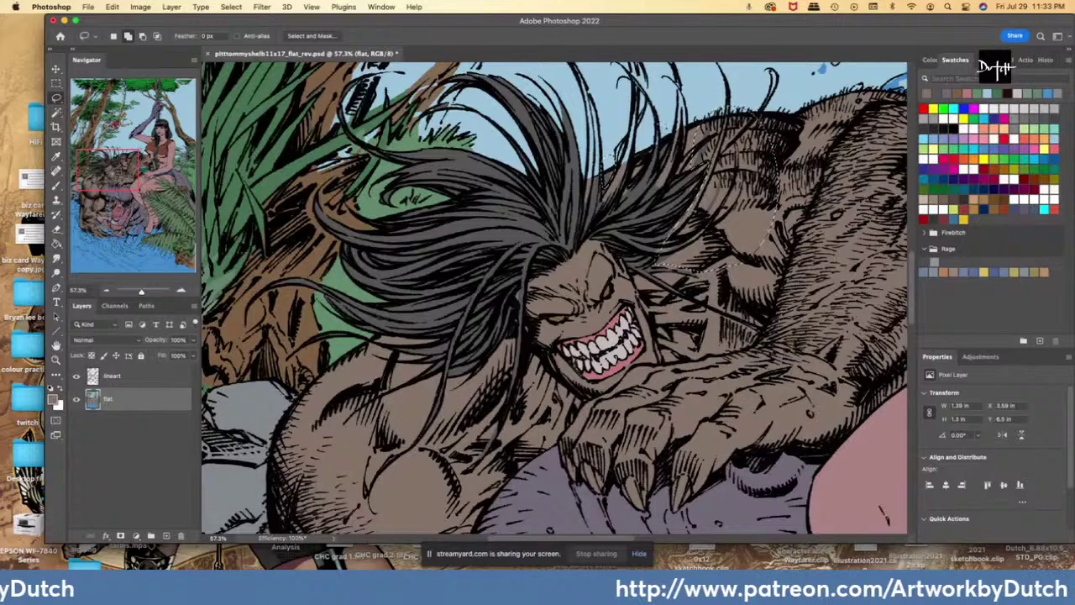
pyautogui.press('g')
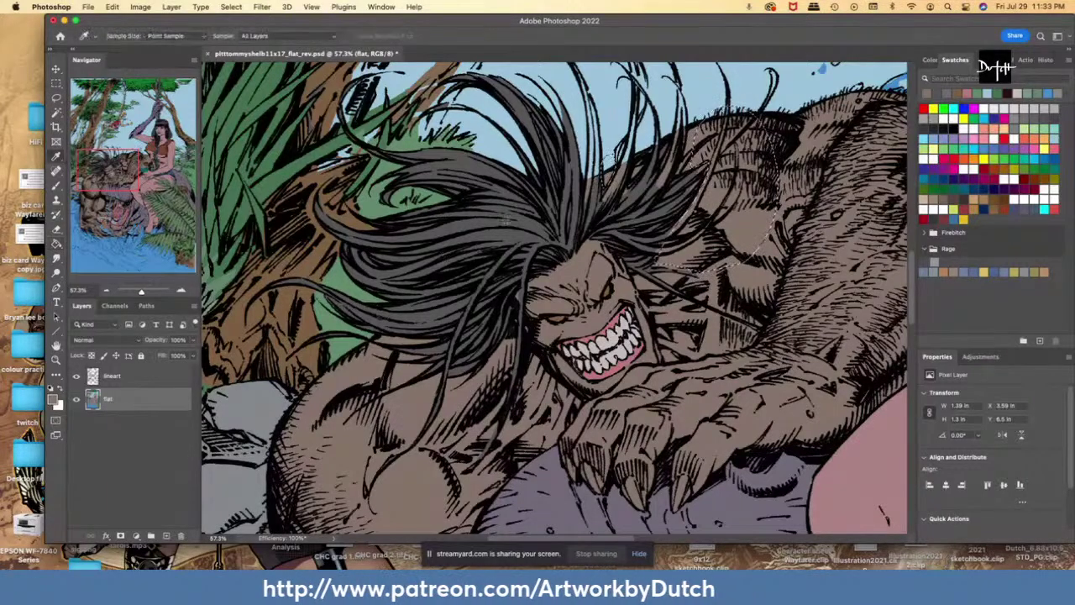
pyautogui.keyDown('alt'); pyautogui.click(509, 236); pyautogui.keyUp('alt')
pyautogui.hscroll(5, 509, 236)
pyautogui.press('l')
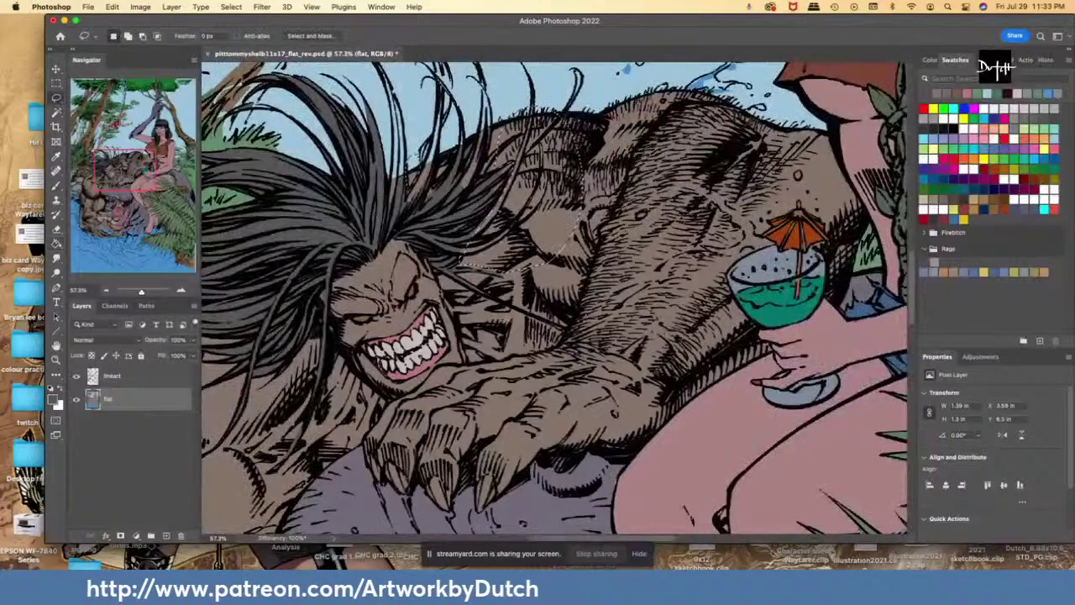
# - Try filling the lassoed upper back area with the hair grey using the Paint Bucket, undo the fill and deselect
pyautogui.press('g')
pyautogui.click(545, 225)
pyautogui.press('super+z')
pyautogui.press('l')
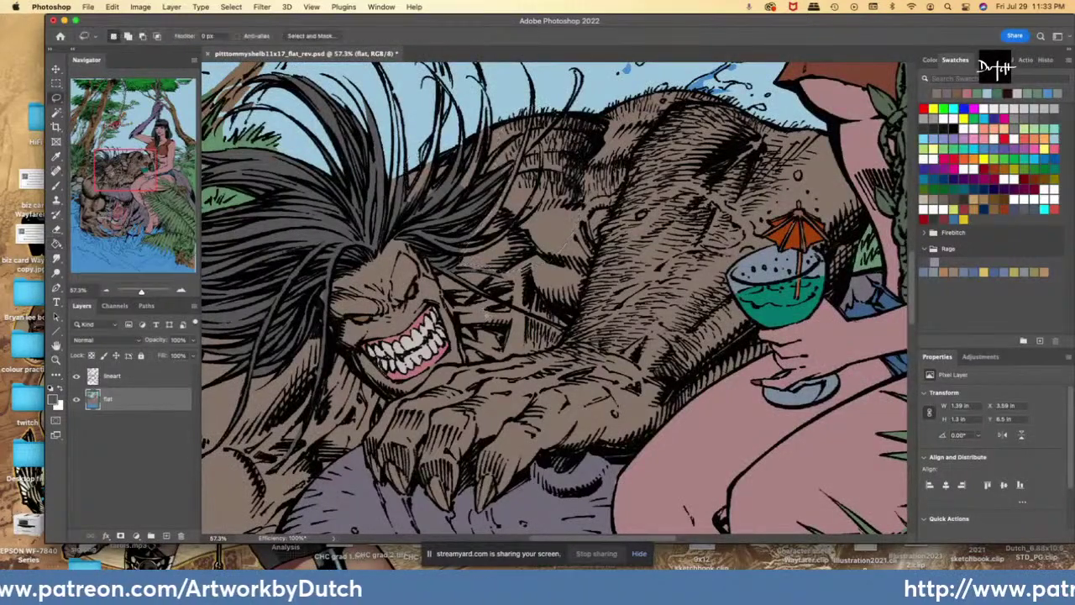
pyautogui.hotkey('ctrl', 'd')
# - Lasso the loose hair strands rising above the brute's head, about 1.66 by 1.76 in, fill them with the hair grey and deselect
pyautogui.scroll(2, 550, 252)
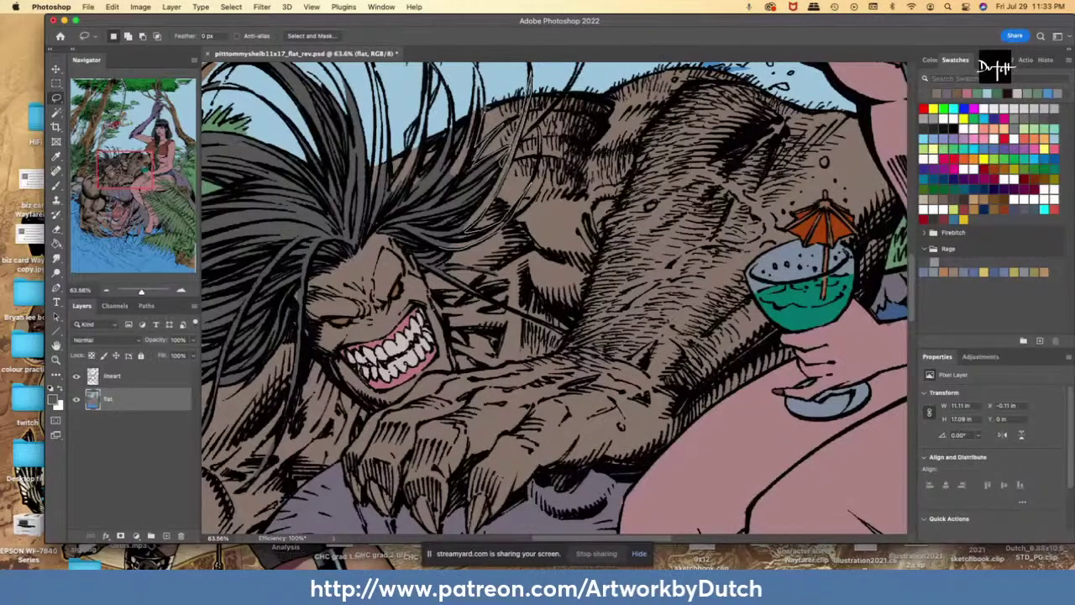
pyautogui.scroll(3, 484, 96)
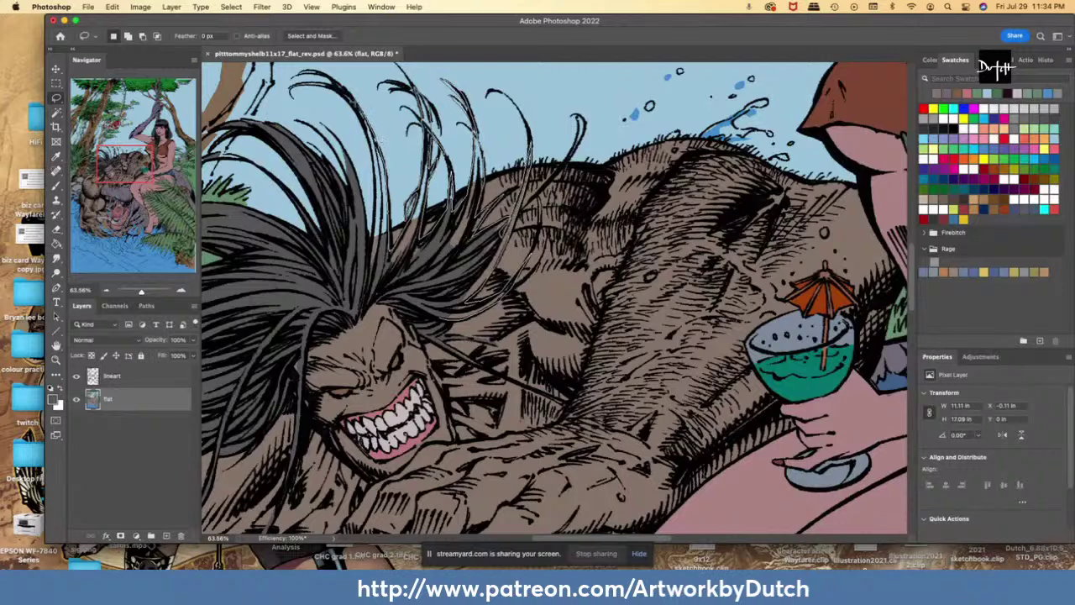
pyautogui.scroll(2, 336, 83)
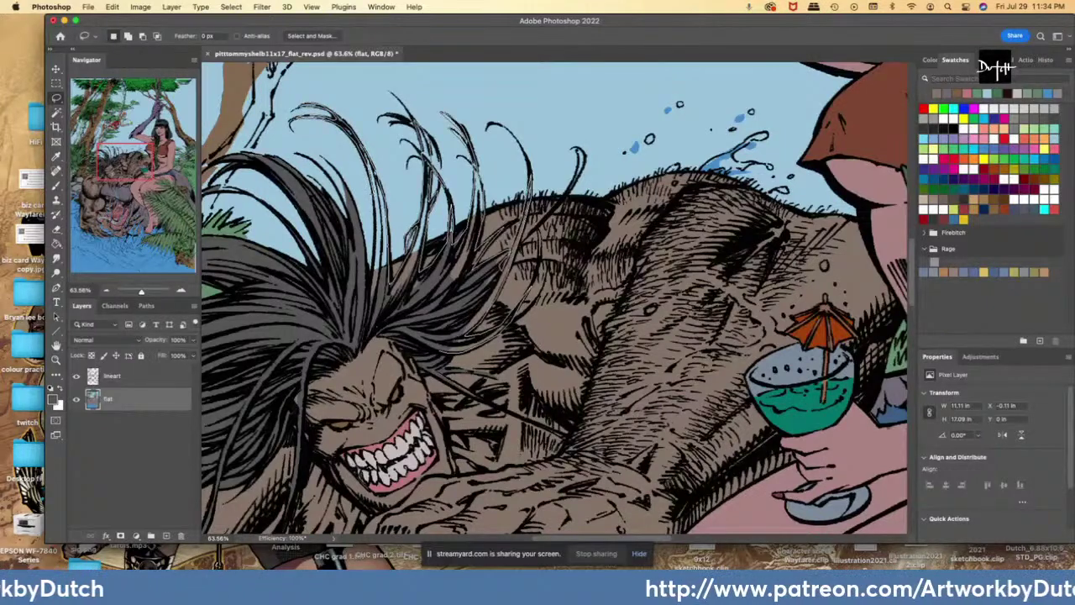
pyautogui.moveTo(362, 289)
pyautogui.mouseDown()
pyautogui.moveTo(359, 332)
pyautogui.moveTo(367, 322)
pyautogui.moveTo(420, 330)
pyautogui.mouseUp()
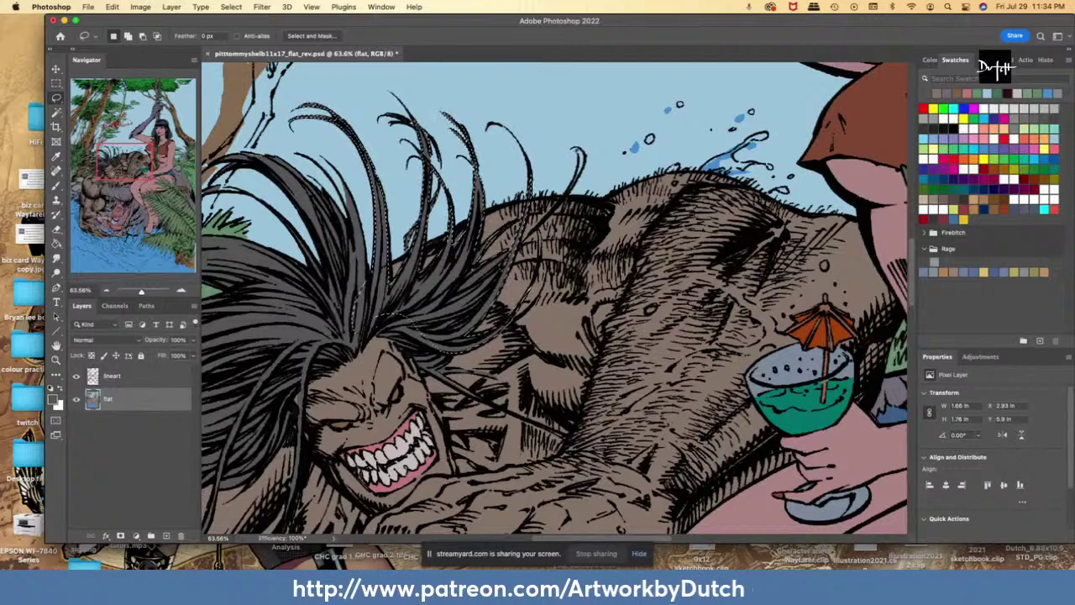
pyautogui.hotkey('ctrl', 'd')
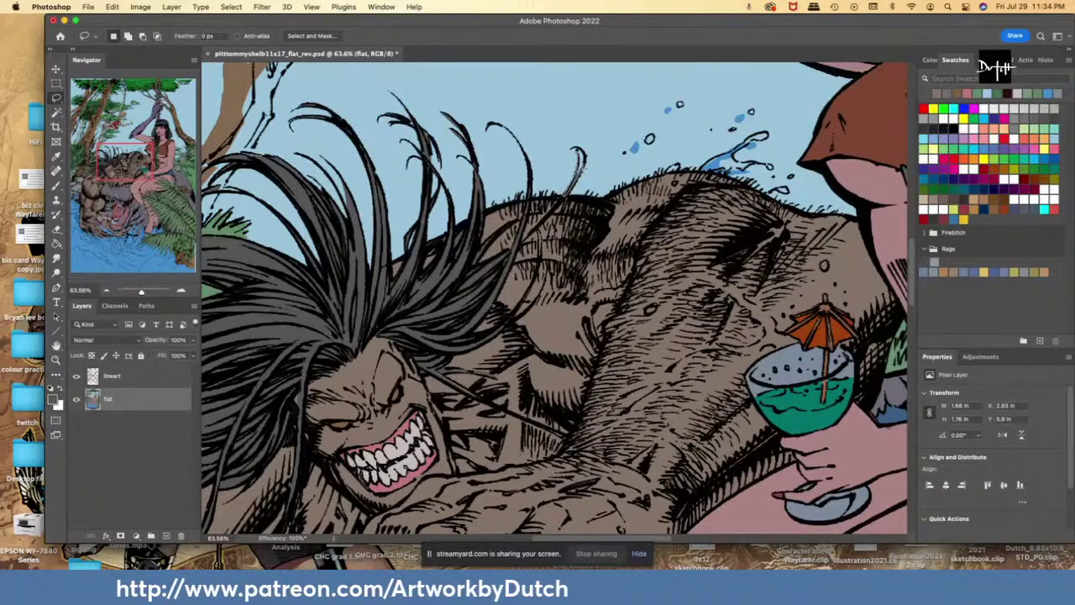
# - Fill the curled strand tip above the brute's back, about 0.15 by 0.34 in, and a strand piece over the back, about 0.04 by 0.24 in
pyautogui.hotkey('alt', 'BackSpace')
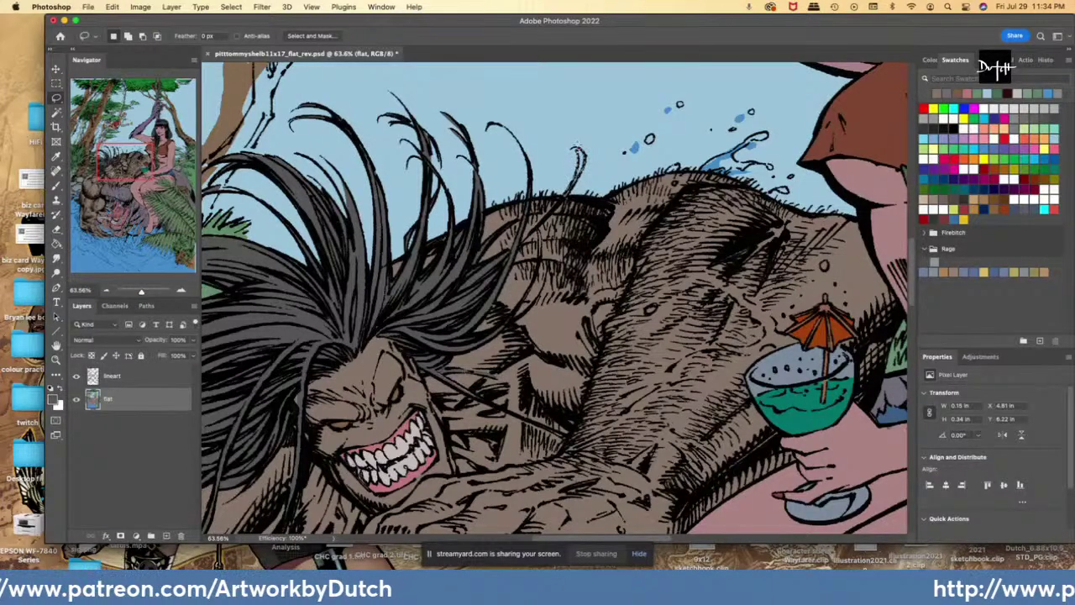
pyautogui.hotkey('ctrl', 'd')
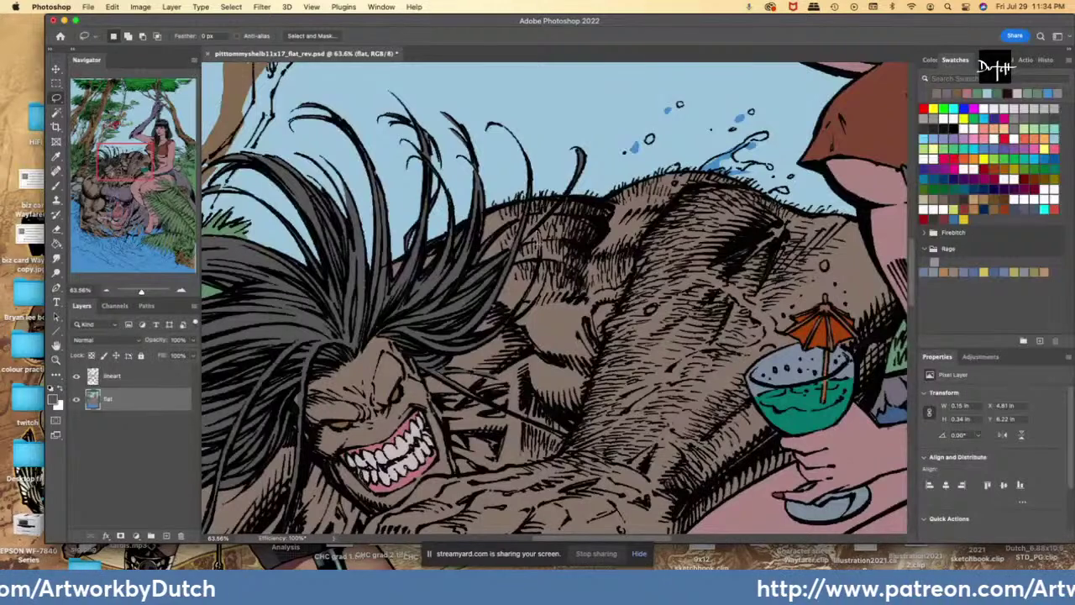
pyautogui.moveTo(539, 257); pyautogui.dragTo(540, 228)
pyautogui.hotkey('alt', 'BackSpace')
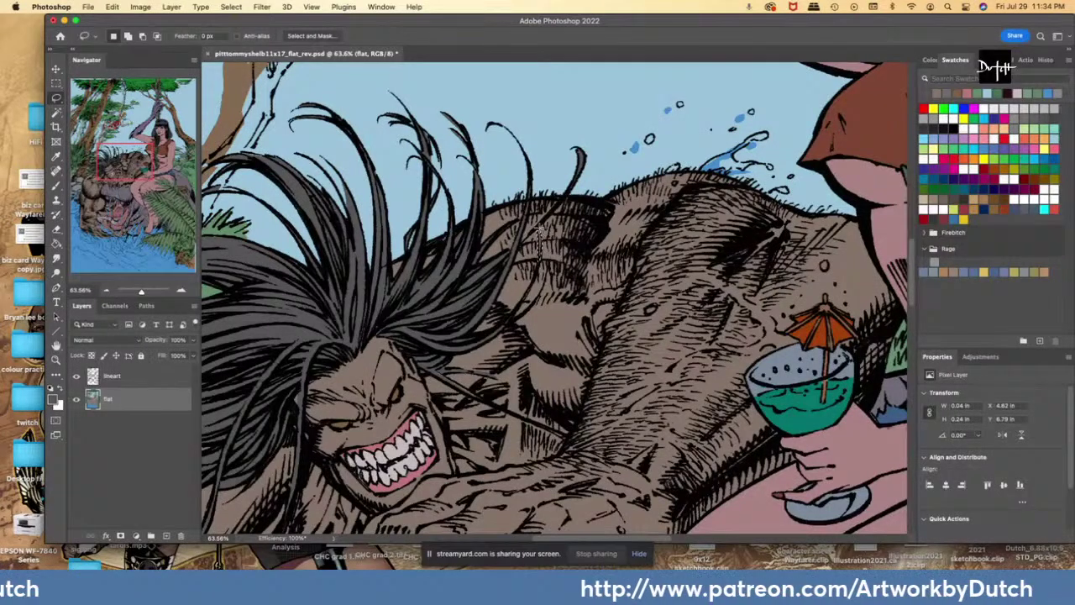
pyautogui.press('super+d')
# - Lasso the strands beside the brute's forehead, about 0.48 by 0.32 in, and an upper strand, about 0.19 by 0.17 in, filling with hair grey
pyautogui.moveTo(425, 369)
pyautogui.mouseDown()
pyautogui.moveTo(494, 410)
pyautogui.moveTo(452, 374)
pyautogui.moveTo(460, 385)
pyautogui.mouseUp()
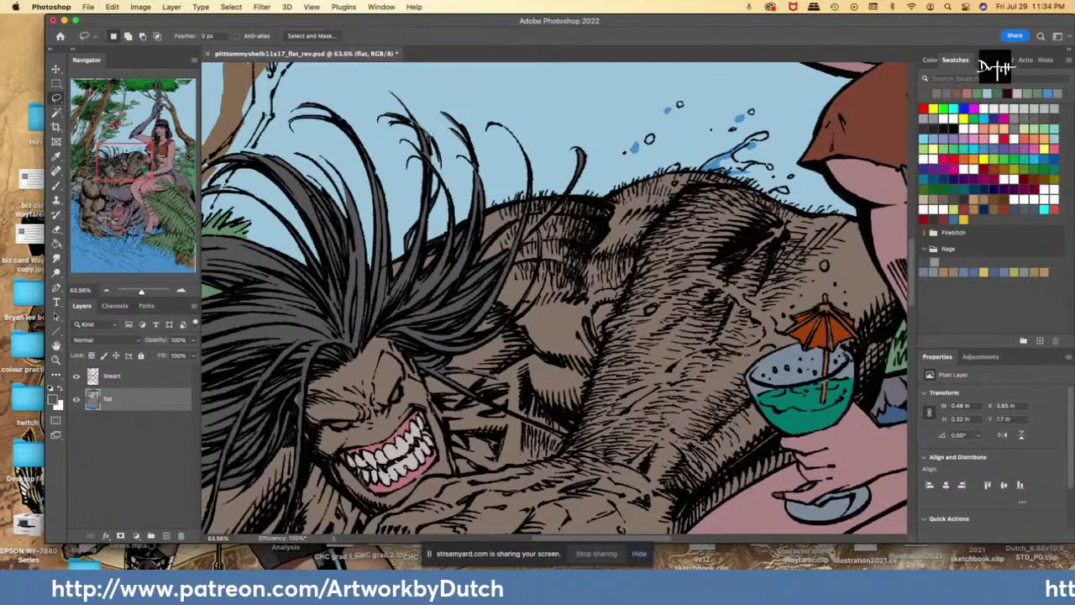
pyautogui.moveTo(433, 130); pyautogui.dragTo(412, 124)
pyautogui.hotkey('alt', 'BackSpace')
pyautogui.press('super+d')
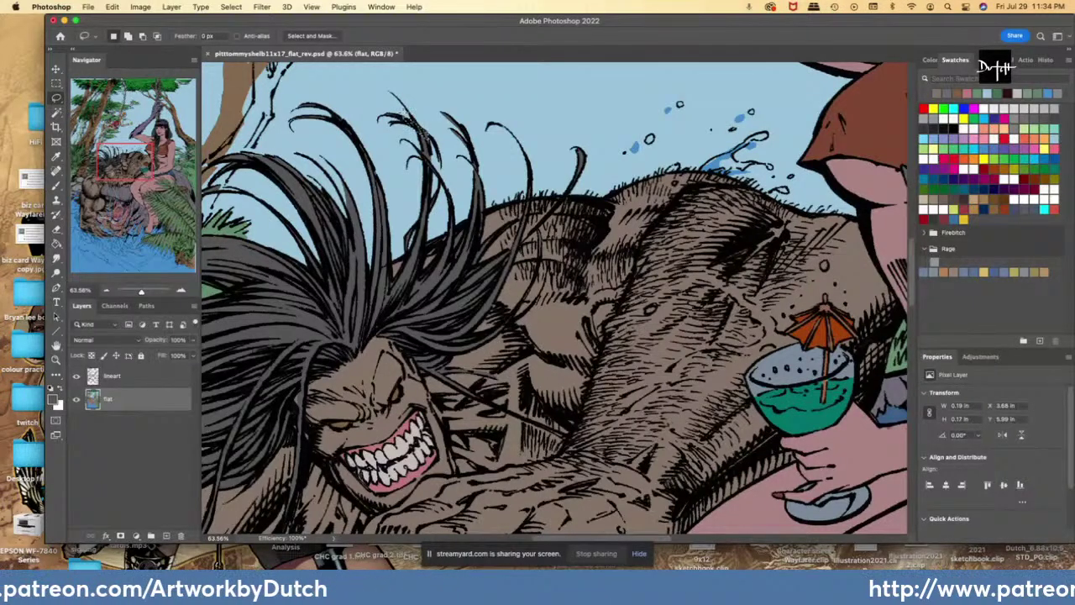
# - Lasso the loose strands over the left side of the brute's hair, about 0.44 by 0.21 and 0.76 by 0.32 in, filling with hair grey
pyautogui.moveTo(260, 162)
pyautogui.mouseDown()
pyautogui.moveTo(311, 185)
pyautogui.moveTo(254, 160)
pyautogui.mouseUp()
pyautogui.hscroll(-5, 554, 298)
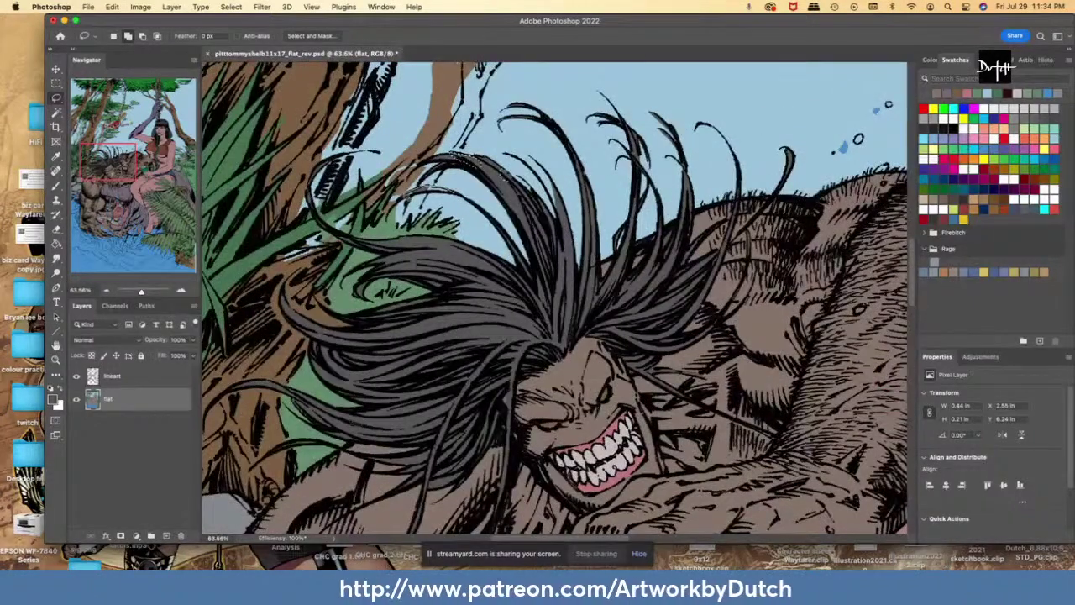
pyautogui.moveTo(455, 194); pyautogui.dragTo(453, 188)
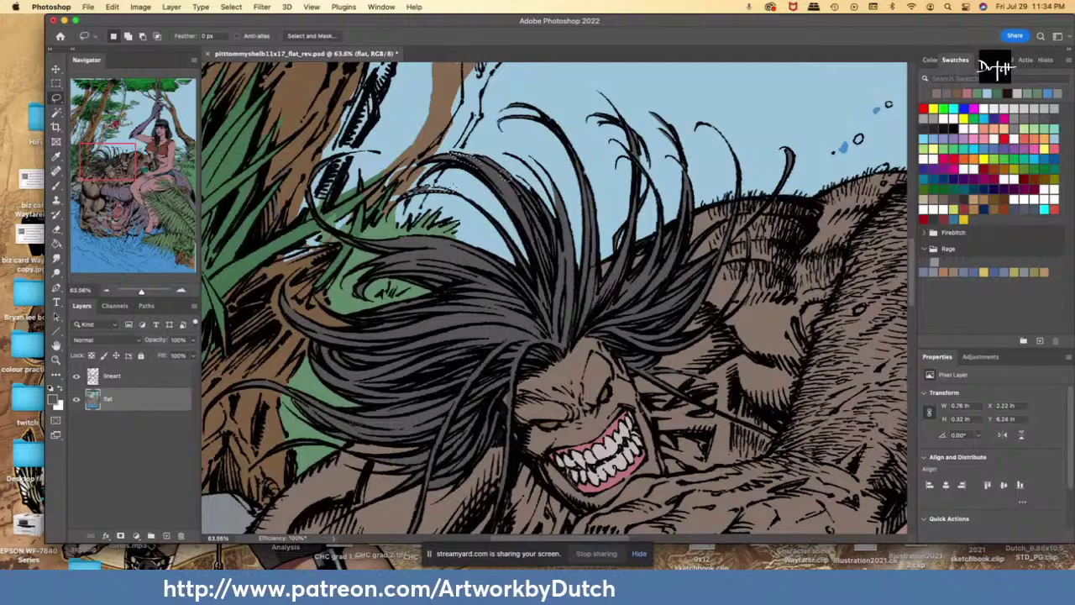
pyautogui.scroll(-3, 504, 174)
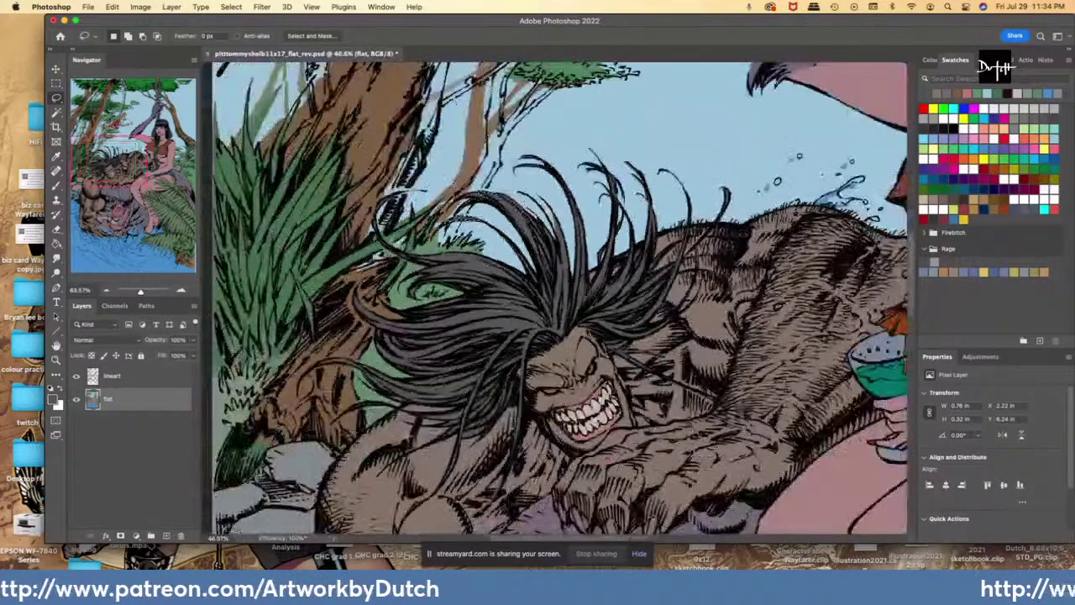
# - Sample the trunk brown, lasso the small patch beside the brute's leftmost curled hair strand, fill it with brown and deselect
pyautogui.press('i')
pyautogui.click(340, 304)
pyautogui.press('l')
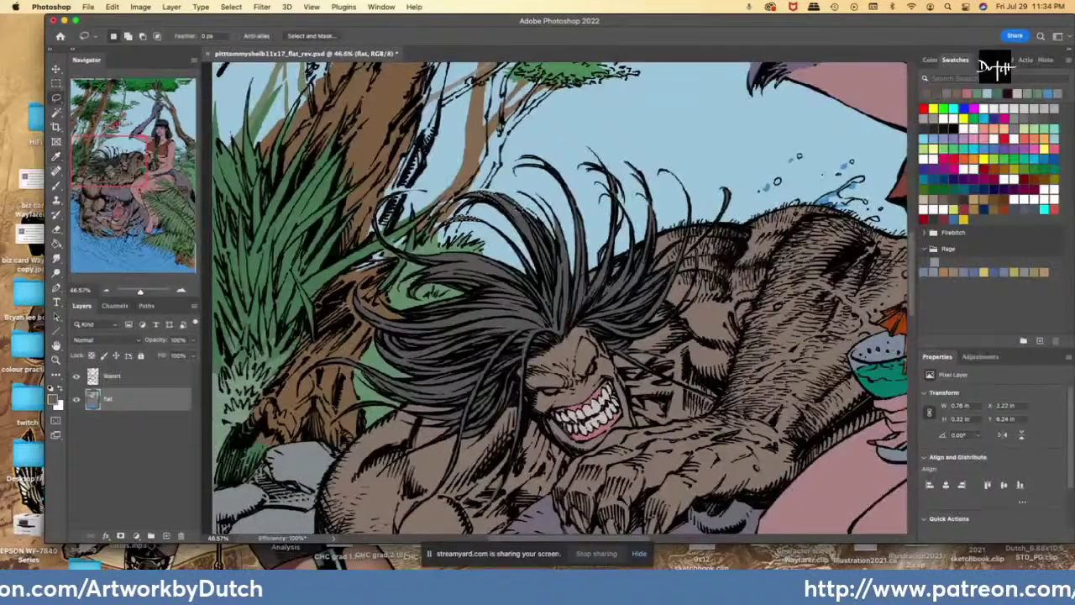
pyautogui.moveTo(375, 271); pyautogui.dragTo(388, 268)
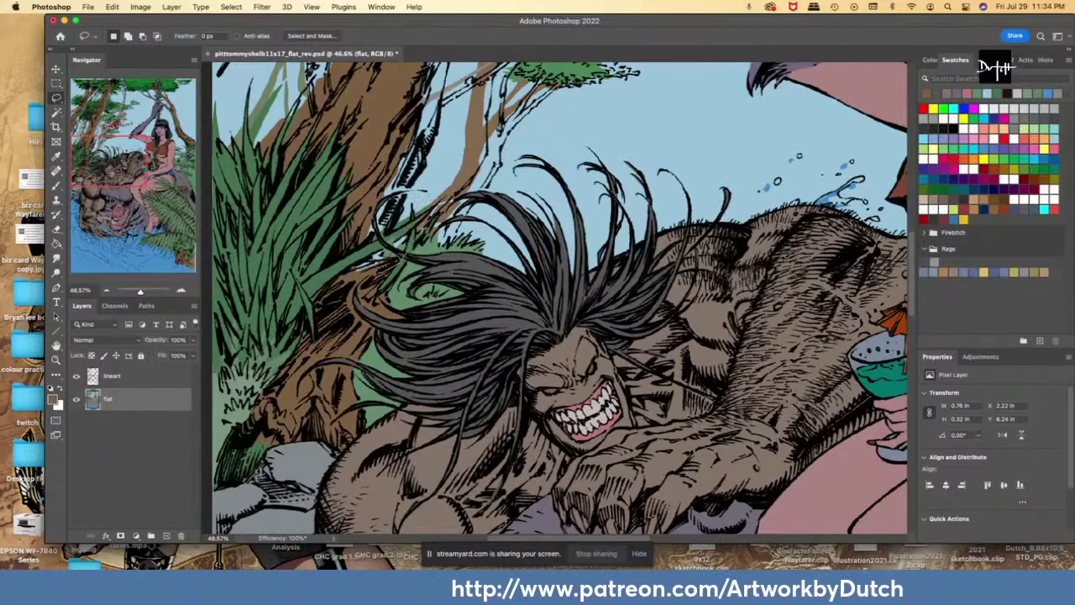
pyautogui.moveTo(377, 258); pyautogui.dragTo(376, 272)
pyautogui.hotkey('alt', 'BackSpace')
pyautogui.press('super+d')
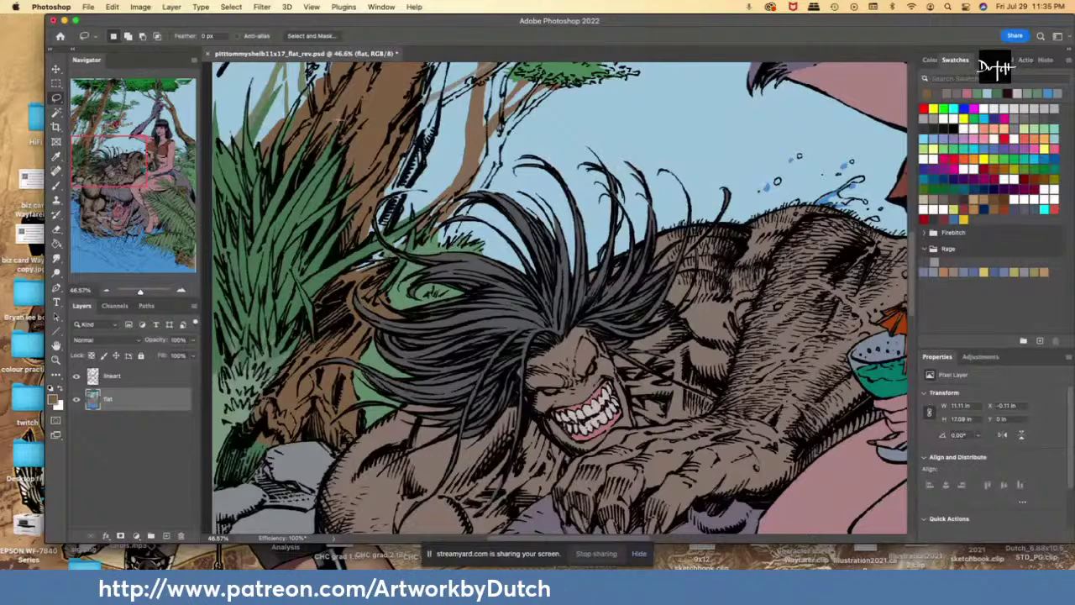
# - Lasso the right part of the large tree trunk along its full height, about 3.12 by 7.44 in, and fill its uncoloured areas with trunk brown
pyautogui.press('i')
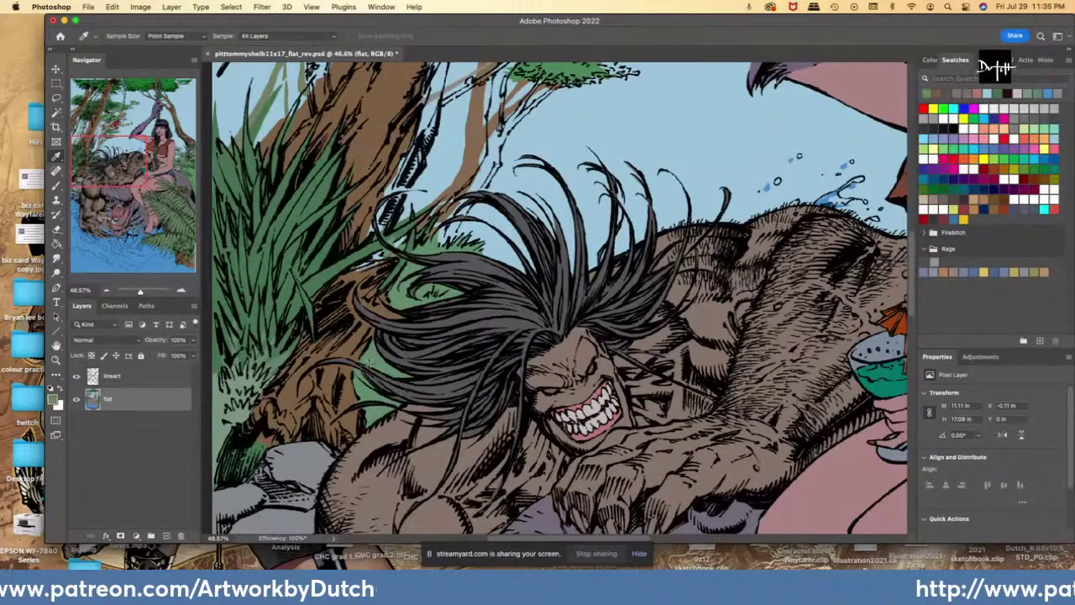
pyautogui.click(367, 195)
pyautogui.press('l')
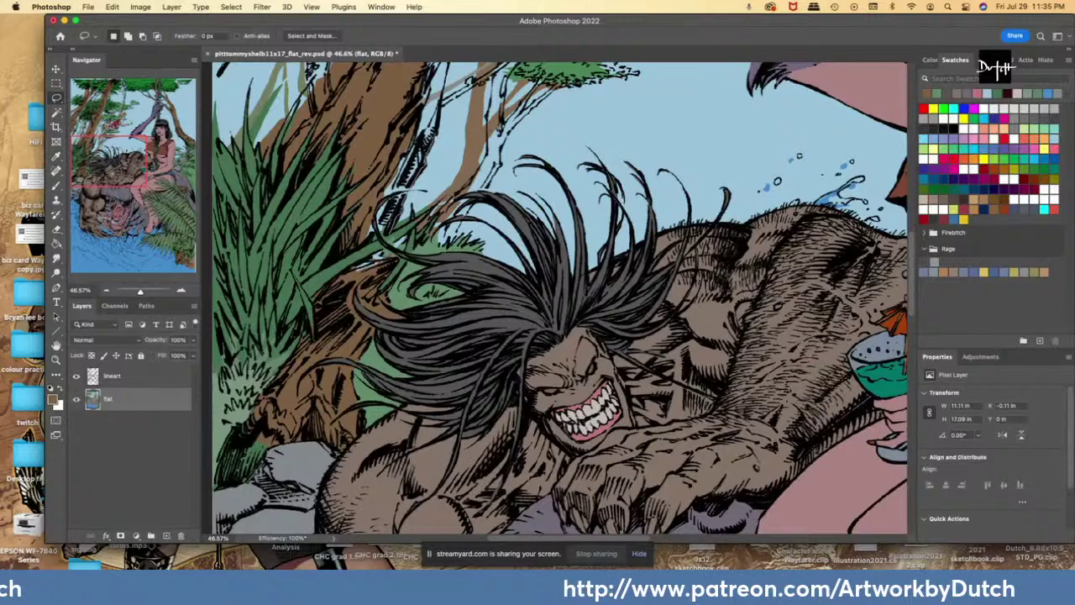
pyautogui.moveTo(433, 137); pyautogui.dragTo(455, 25)
pyautogui.scroll(5, 451, 151)
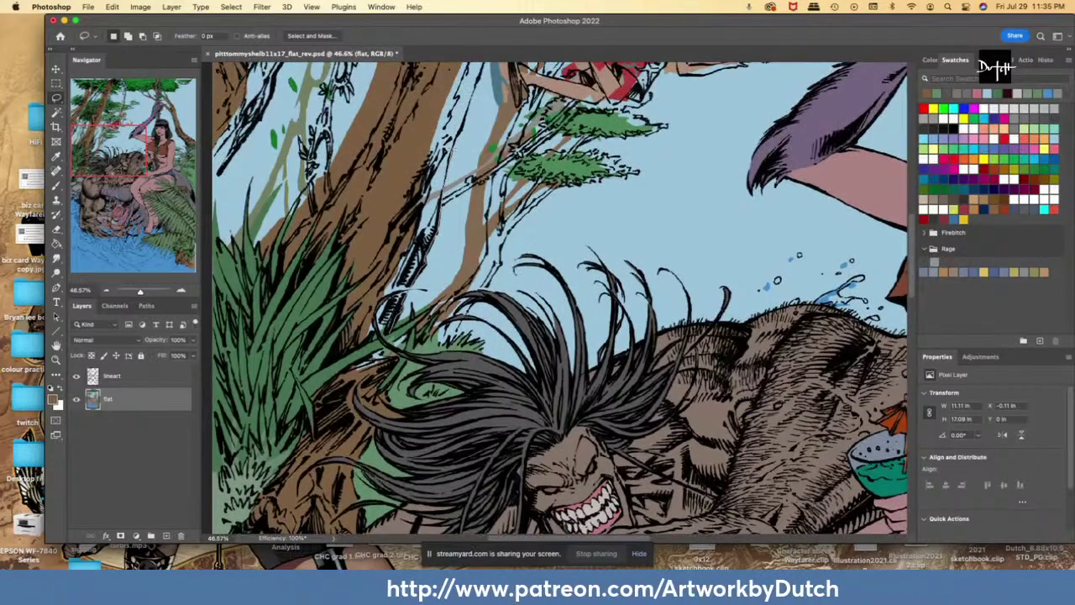
pyautogui.scroll(4, 483, 126)
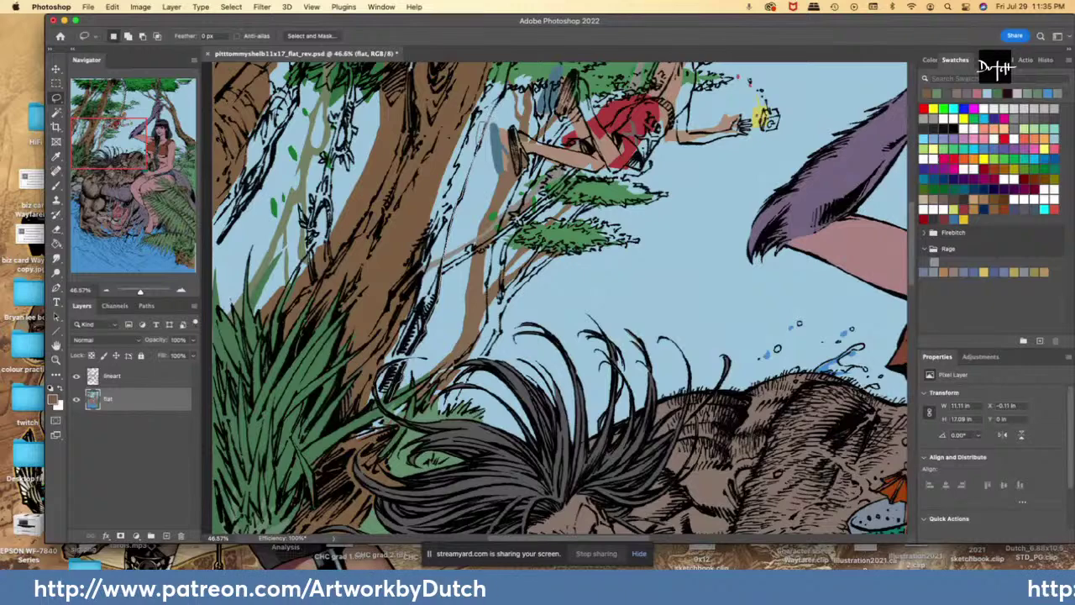
pyautogui.scroll(6, 484, 132)
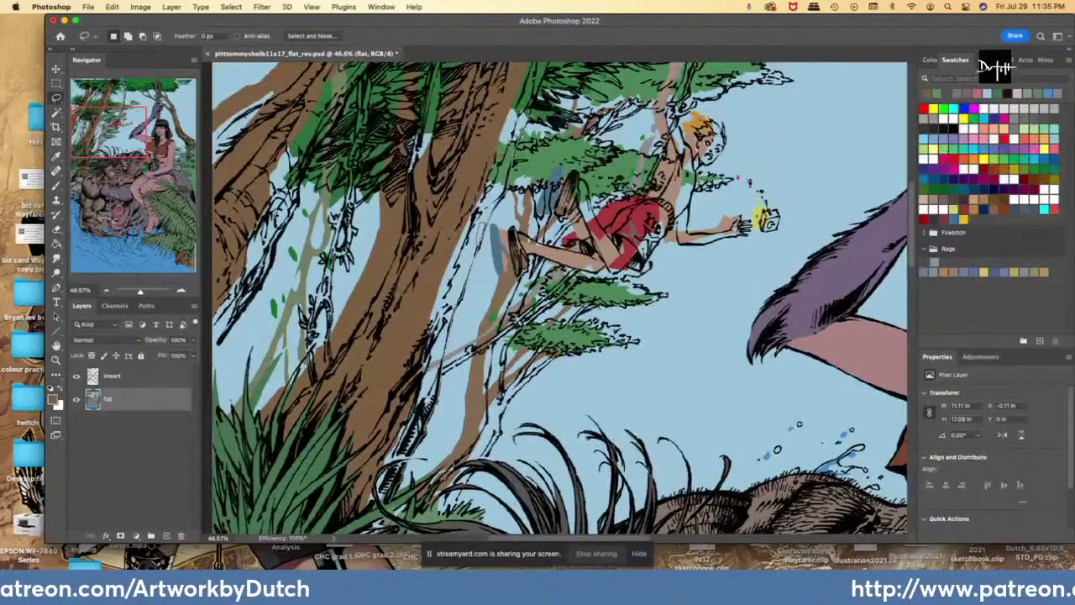
pyautogui.scroll(3, 516, 144)
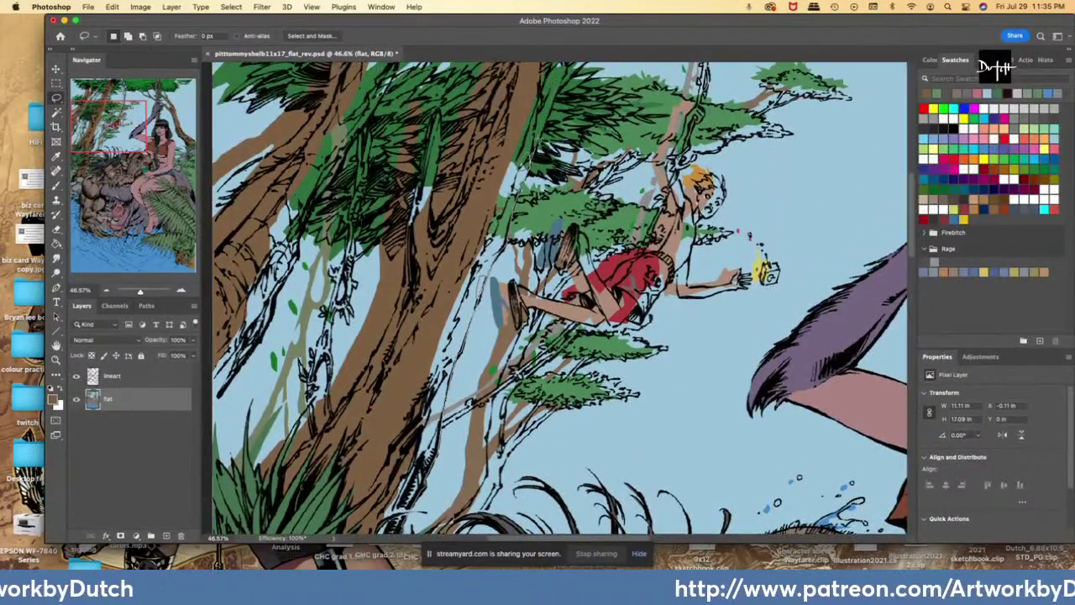
pyautogui.scroll(6, 529, 148)
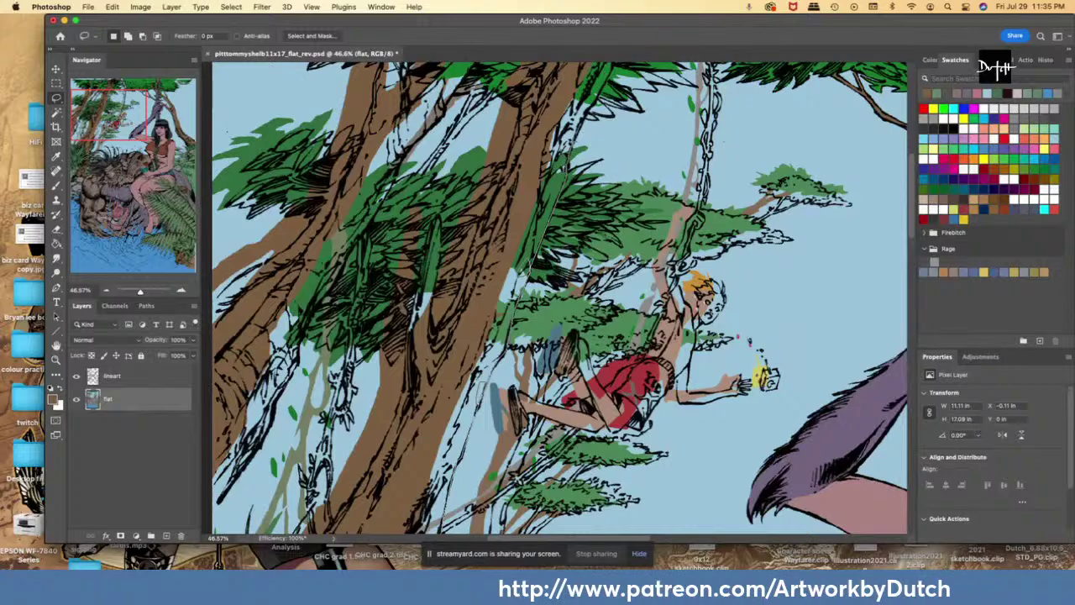
pyautogui.scroll(4, 598, 92)
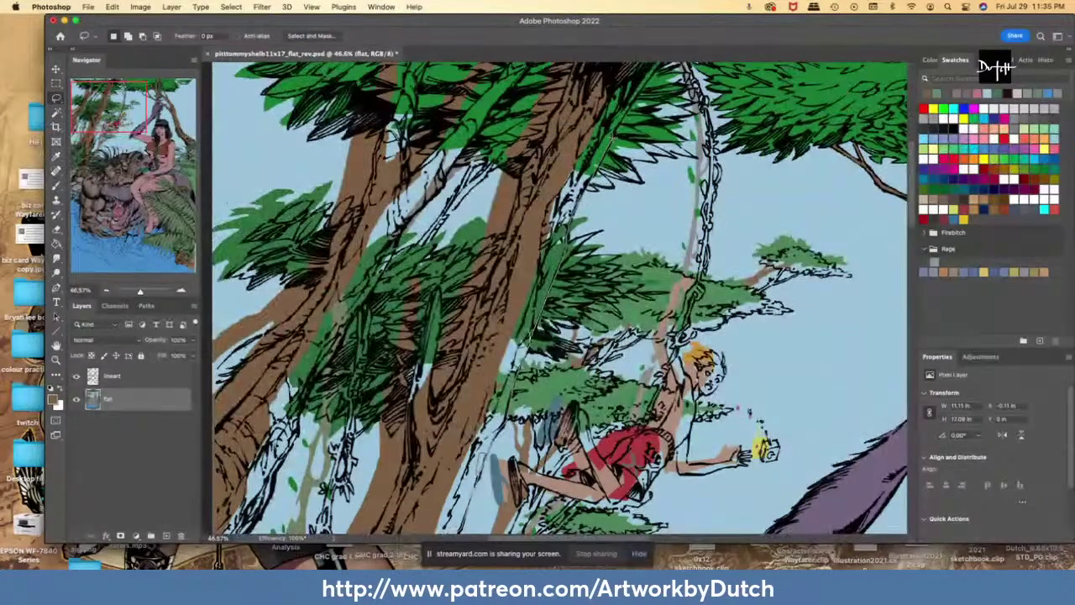
pyautogui.scroll(5, 559, 299)
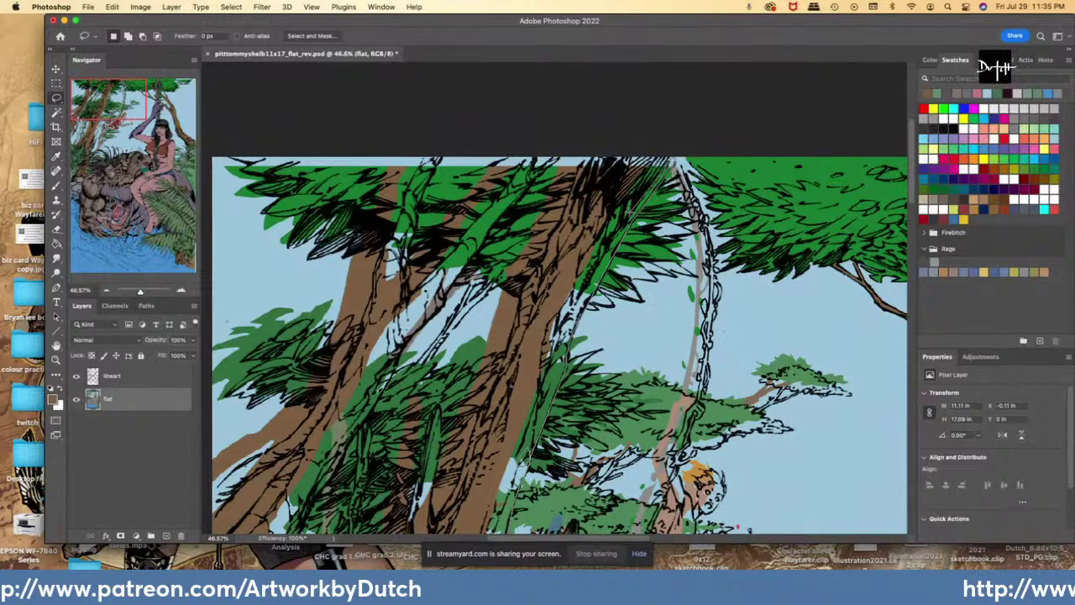
pyautogui.moveTo(618, 220)
pyautogui.mouseDown()
pyautogui.moveTo(606, 239)
pyautogui.moveTo(625, 163)
pyautogui.moveTo(528, 118)
pyautogui.moveTo(581, 149)
pyautogui.moveTo(583, 172)
pyautogui.moveTo(517, 299)
pyautogui.moveTo(472, 442)
pyautogui.moveTo(460, 534)
pyautogui.moveTo(454, 378)
pyautogui.moveTo(433, 353)
pyautogui.moveTo(435, 245)
pyautogui.moveTo(409, 376)
pyautogui.moveTo(412, 534)
pyautogui.moveTo(374, 298)
pyautogui.moveTo(369, 393)
pyautogui.moveTo(352, 449)
pyautogui.mouseUp()
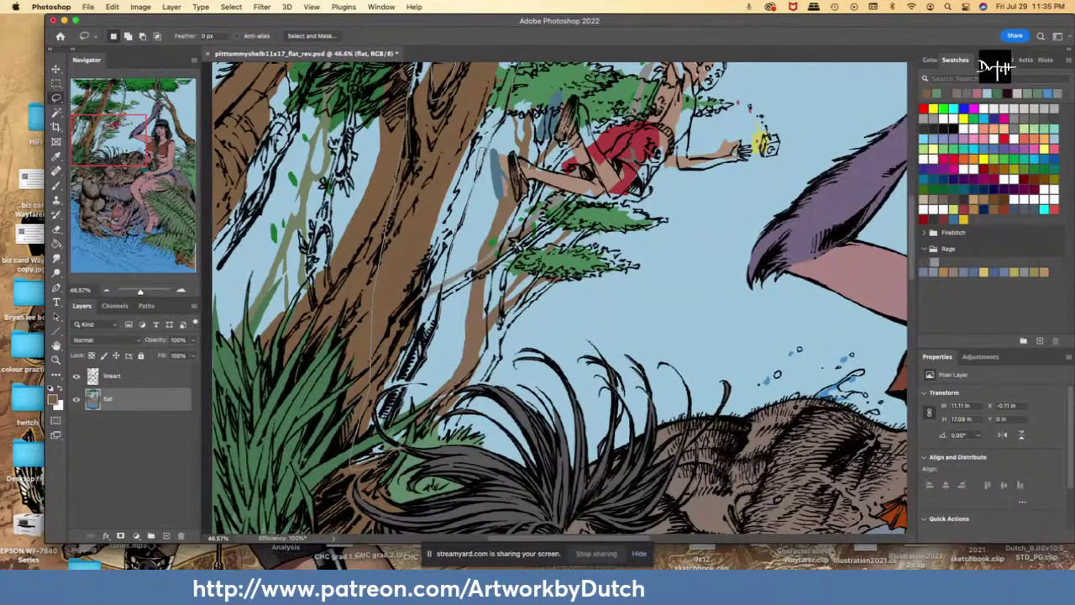
pyautogui.moveTo(481, 152); pyautogui.dragTo(488, 139)
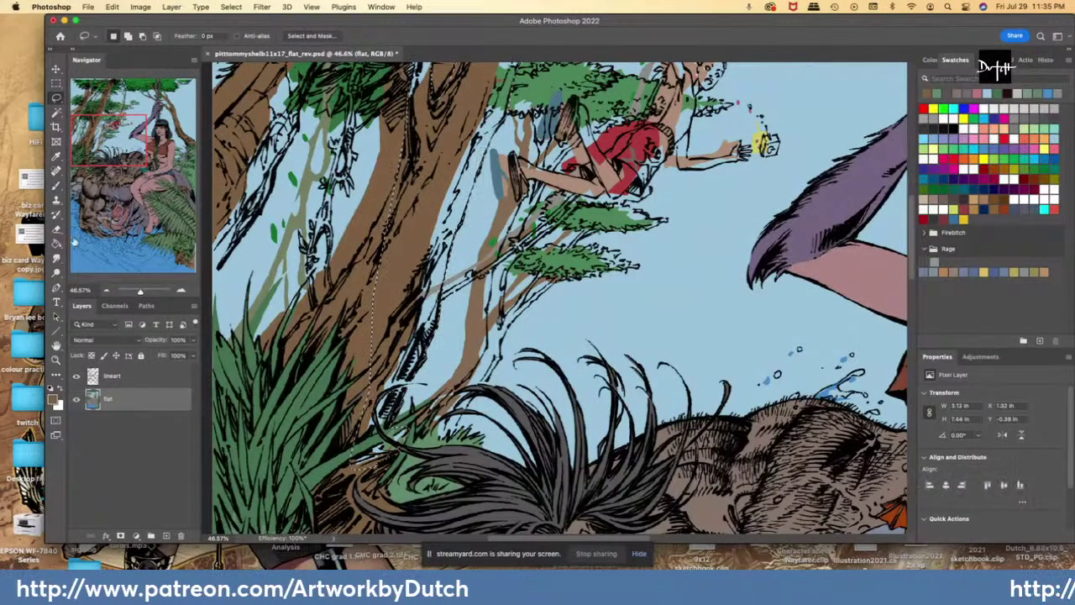
pyautogui.press('g')
pyautogui.click(470, 158)
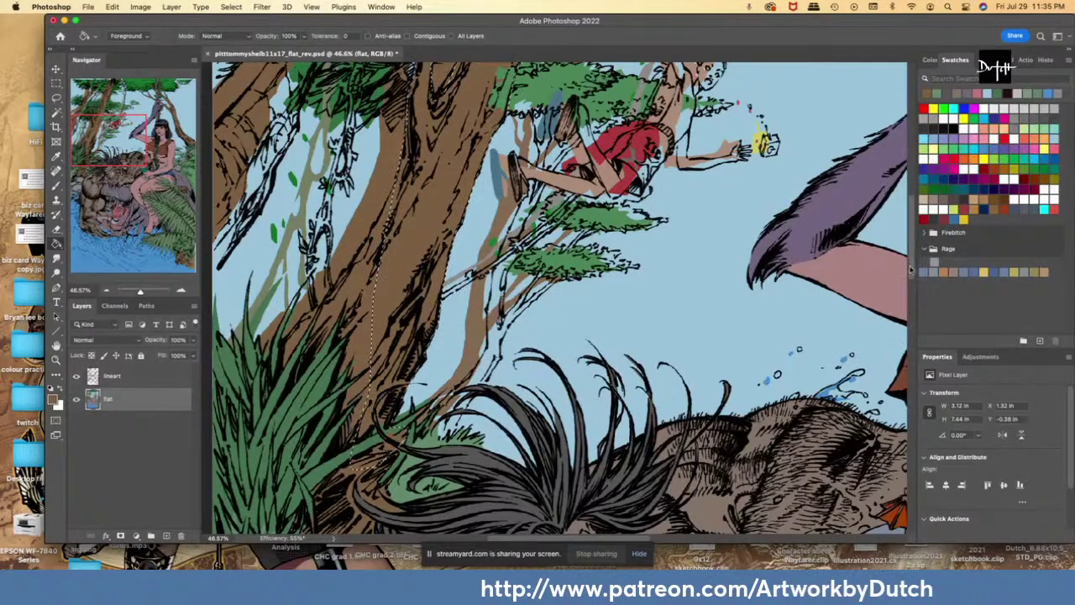
# - Lasso the brown spill outside the large trunk's left edge, about 0.74 by 1.76 in, and fill it with sampled sky blue
pyautogui.scroll(8, 876, 367)
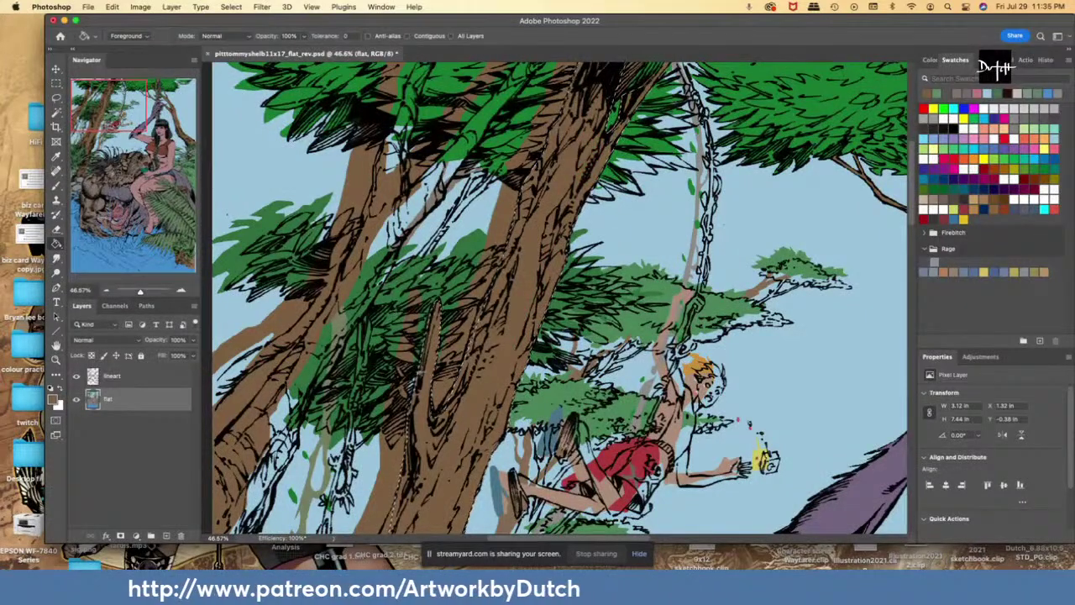
pyautogui.keyDown('alt'); pyautogui.click(377, 440); pyautogui.keyUp('alt')
pyautogui.press('l')
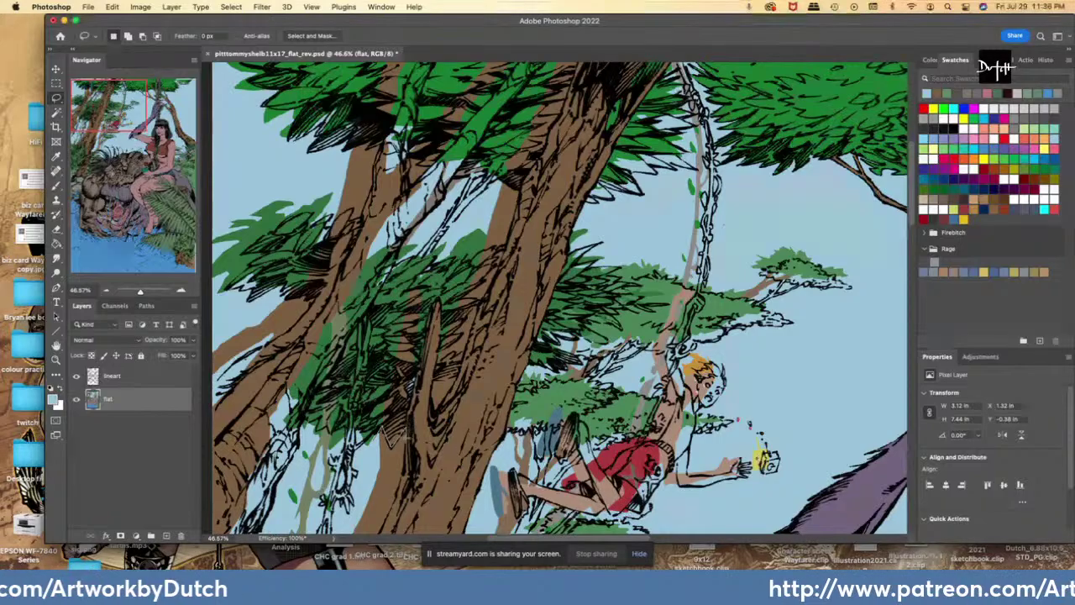
pyautogui.scroll(-5, 559, 299)
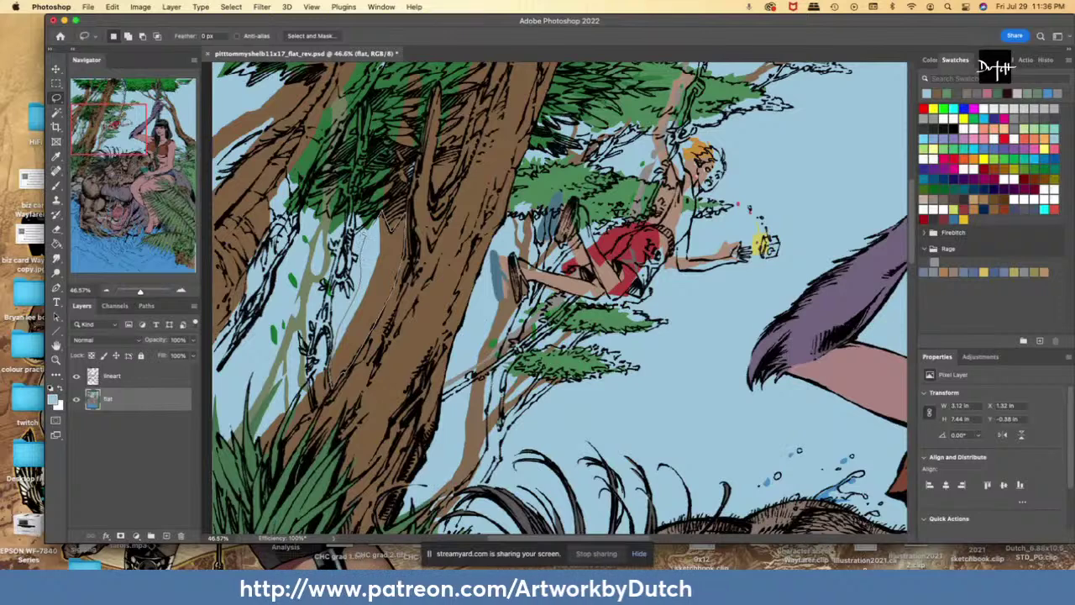
pyautogui.moveTo(380, 211); pyautogui.dragTo(364, 225)
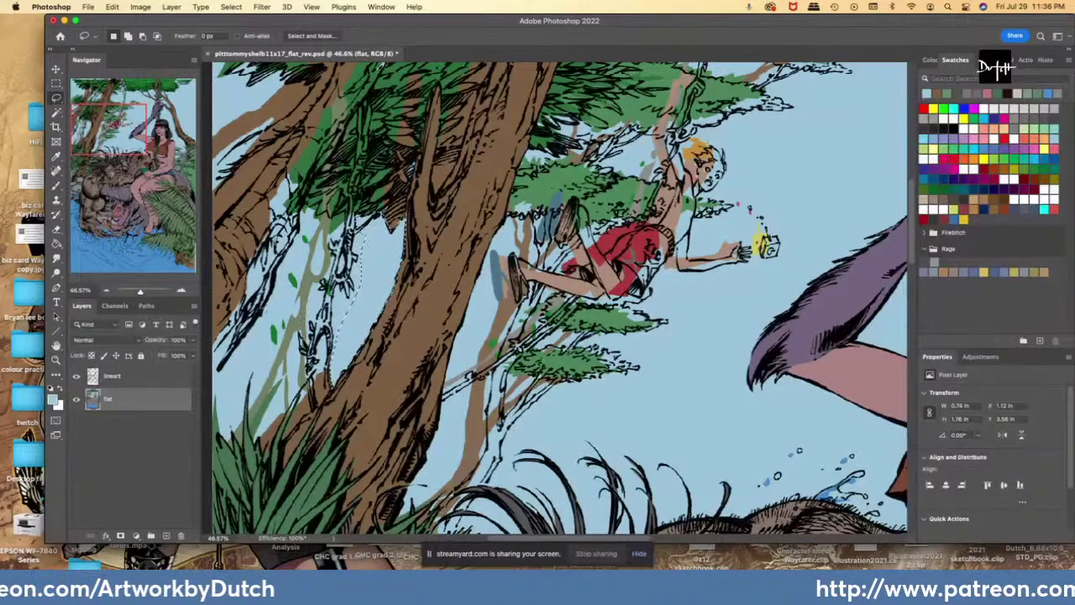
# - Lasso the hanging vine left of the large trunk, about 0.71 by 2.95 in, fill it with a sampled grey-brown and deselect
pyautogui.press('i')
pyautogui.click(294, 474)
pyautogui.press('l')
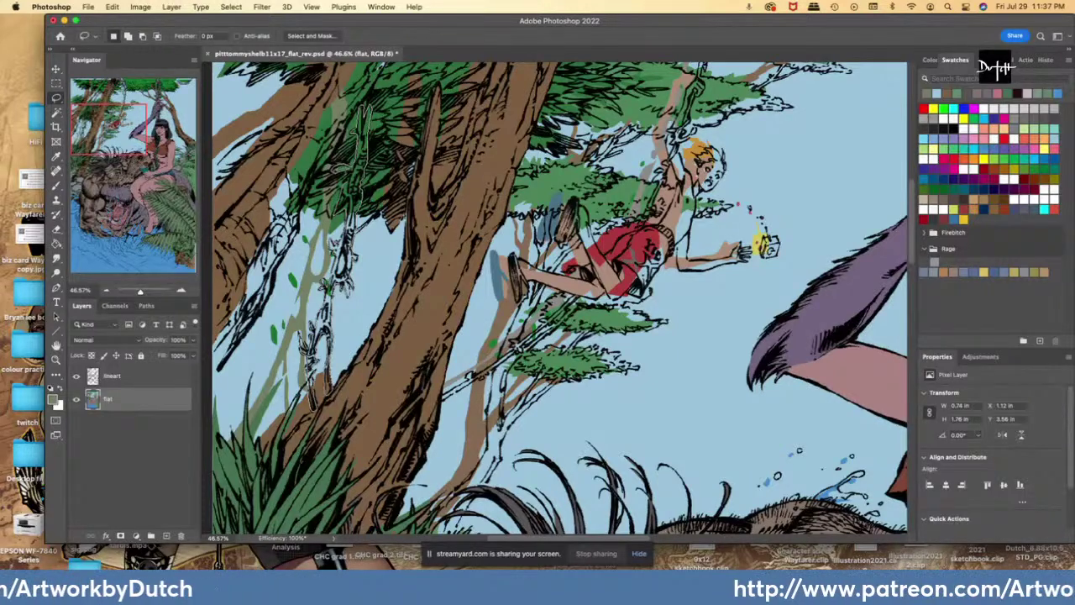
pyautogui.moveTo(347, 184); pyautogui.dragTo(350, 172)
pyautogui.hotkey('alt', 'BackSpace')
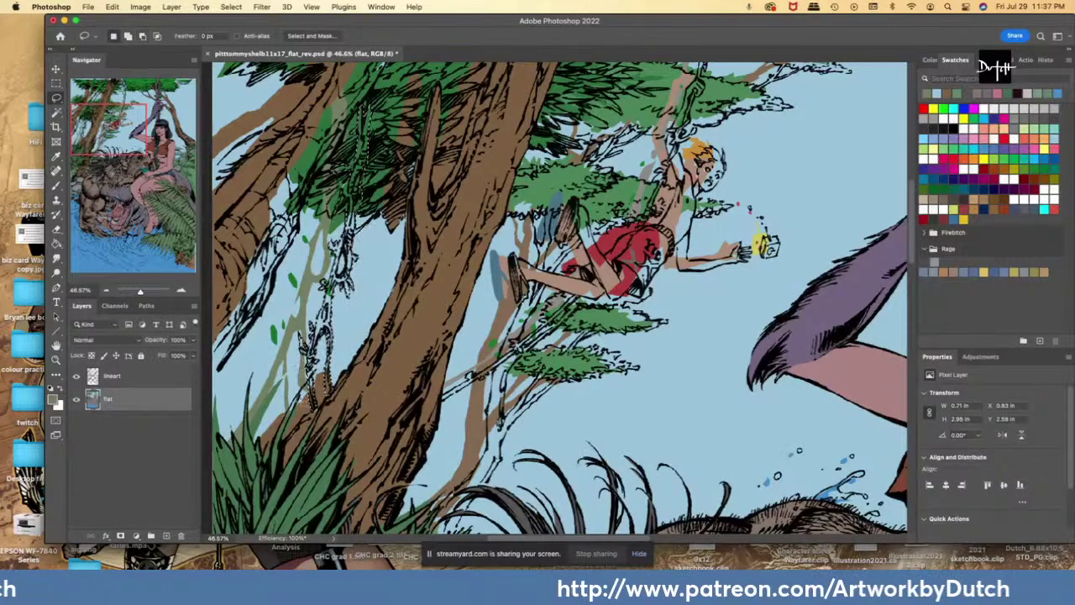
pyautogui.hotkey('alt', 'BackSpace')
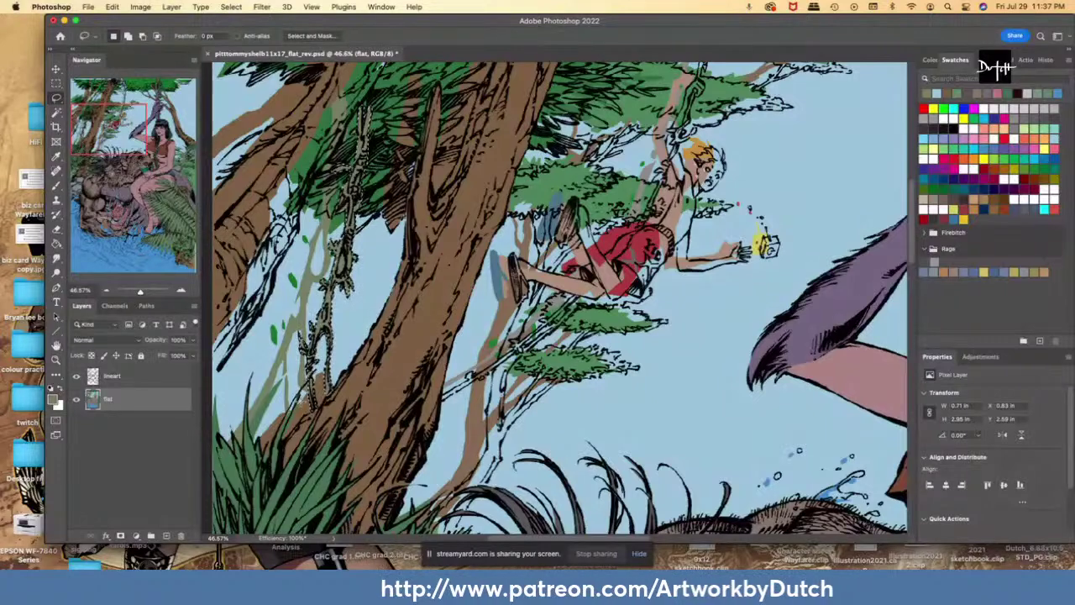
pyautogui.hotkey('ctrl', 'd')
# - Lasso the area around the misplaced green vine between the two trunks, about 1.4 by 3.9 in, replace the vine colour with sky blue and deselect
pyautogui.moveTo(222, 406)
pyautogui.mouseDown()
pyautogui.moveTo(215, 447)
pyautogui.moveTo(296, 416)
pyautogui.moveTo(311, 393)
pyautogui.moveTo(305, 353)
pyautogui.mouseUp()
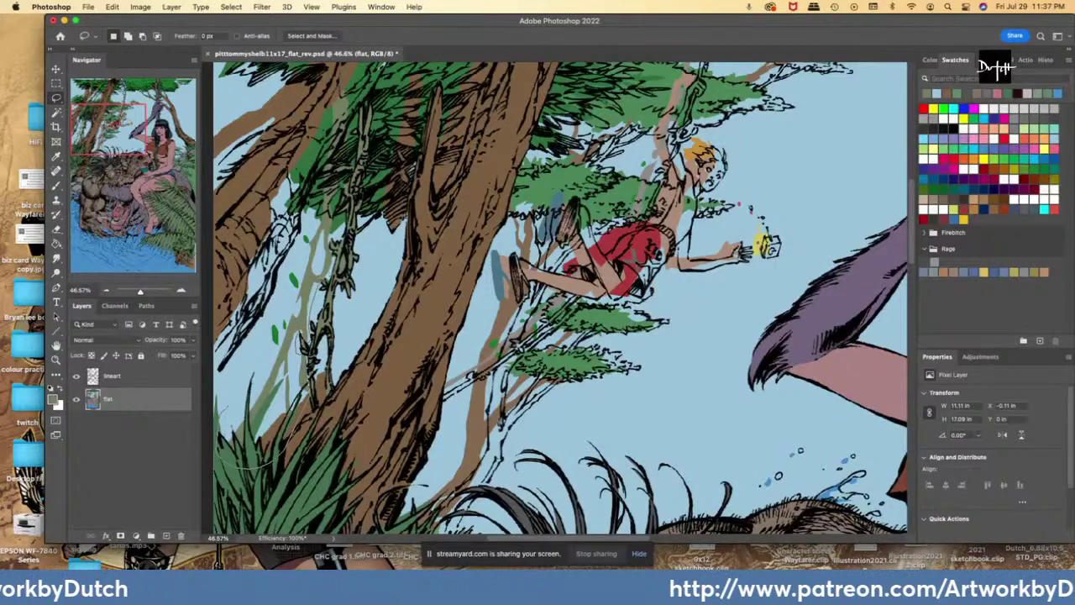
pyautogui.moveTo(330, 242)
pyautogui.mouseDown()
pyautogui.moveTo(361, 66)
pyautogui.moveTo(257, 285)
pyautogui.moveTo(220, 492)
pyautogui.mouseUp()
pyautogui.press('g')
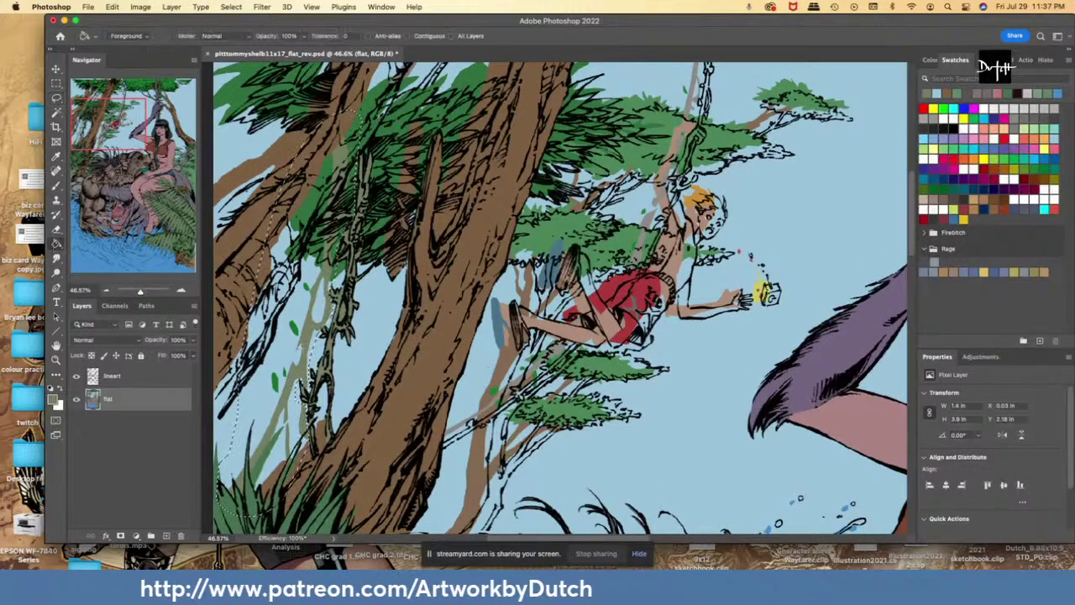
pyautogui.click(296, 342)
pyautogui.press('super+z')
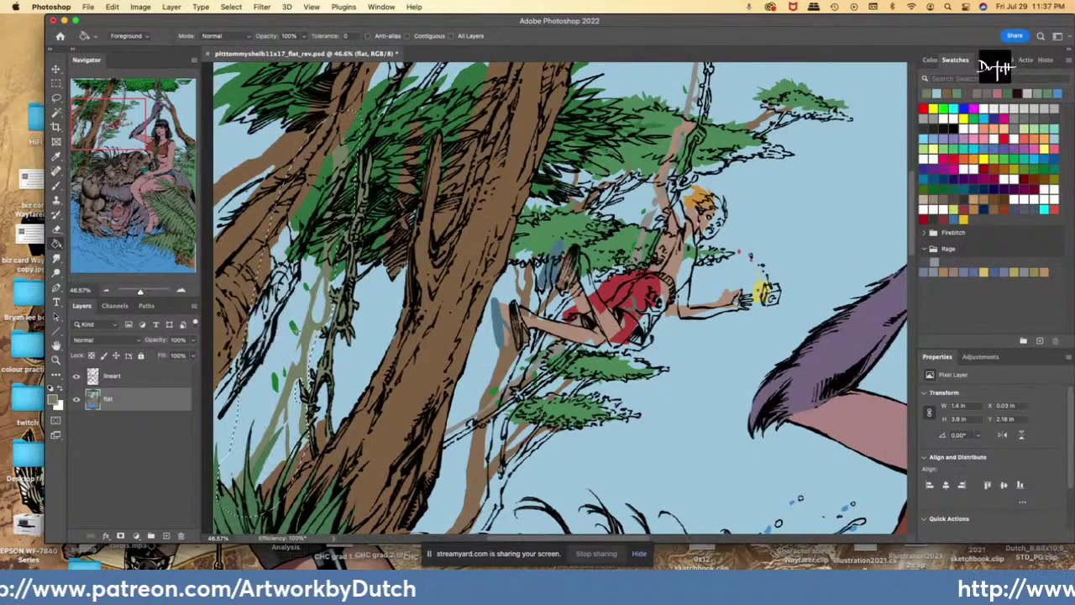
pyautogui.click(111, 7)
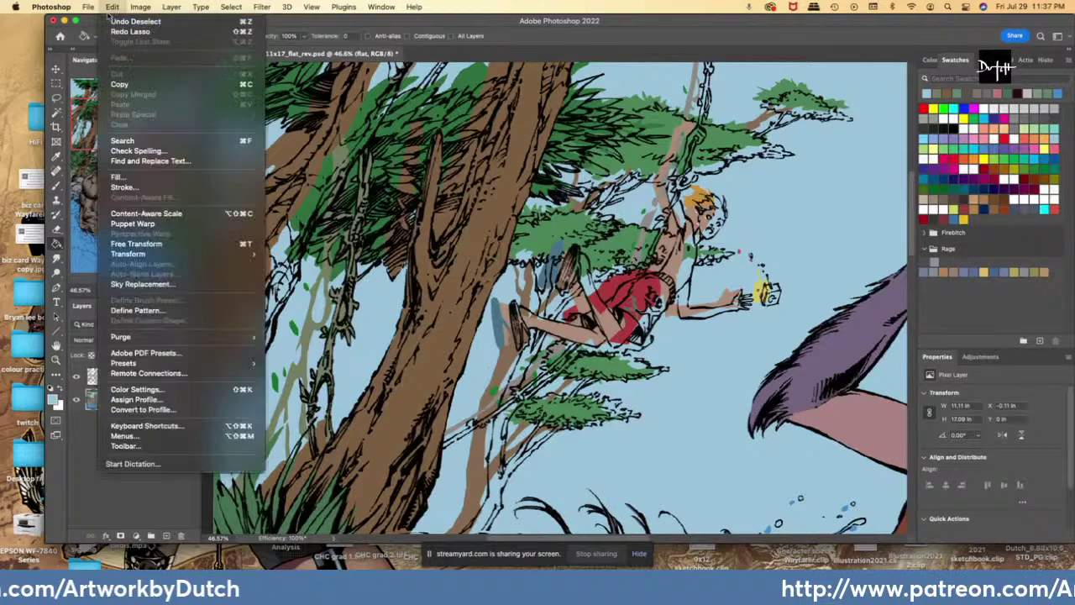
pyautogui.click(115, 34)
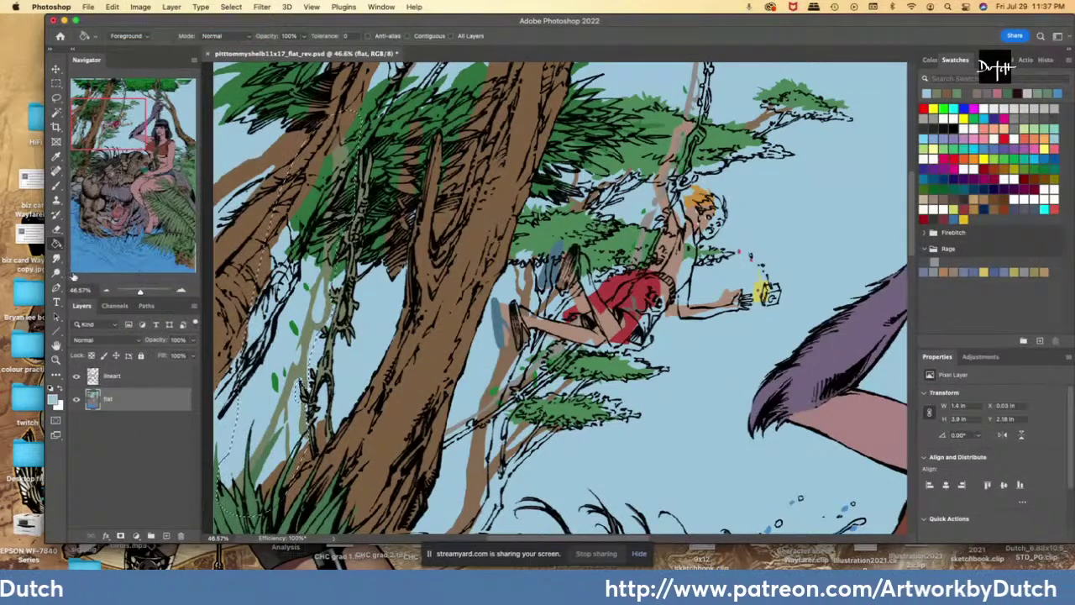
pyautogui.click(291, 410)
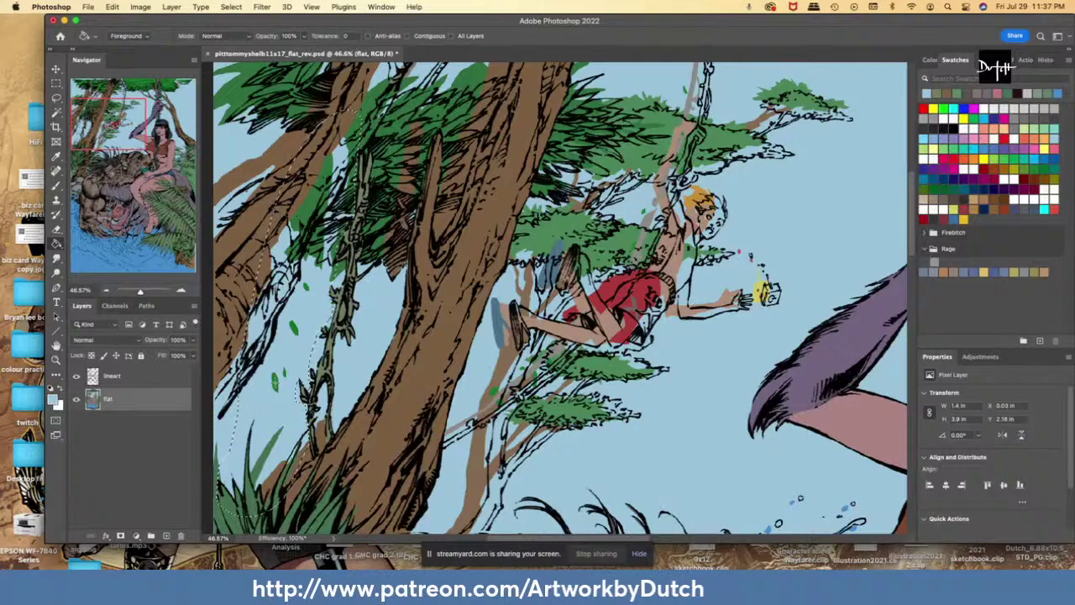
pyautogui.press('l')
pyautogui.hotkey('ctrl', 'd')
# - Lasso the stray green leaf spots between the two trunks, about 0.51 by 1.18 in, fill the area with sky blue and deselect
pyautogui.moveTo(273, 338)
pyautogui.mouseDown()
pyautogui.moveTo(268, 395)
pyautogui.moveTo(318, 282)
pyautogui.moveTo(277, 342)
pyautogui.mouseUp()
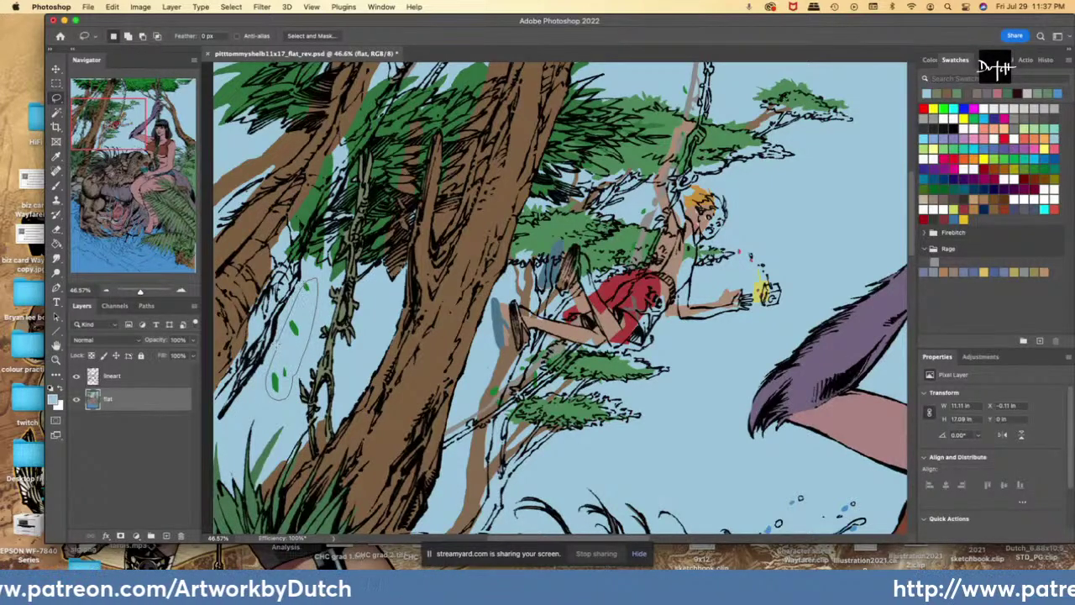
pyautogui.moveTo(309, 282); pyautogui.dragTo(277, 345)
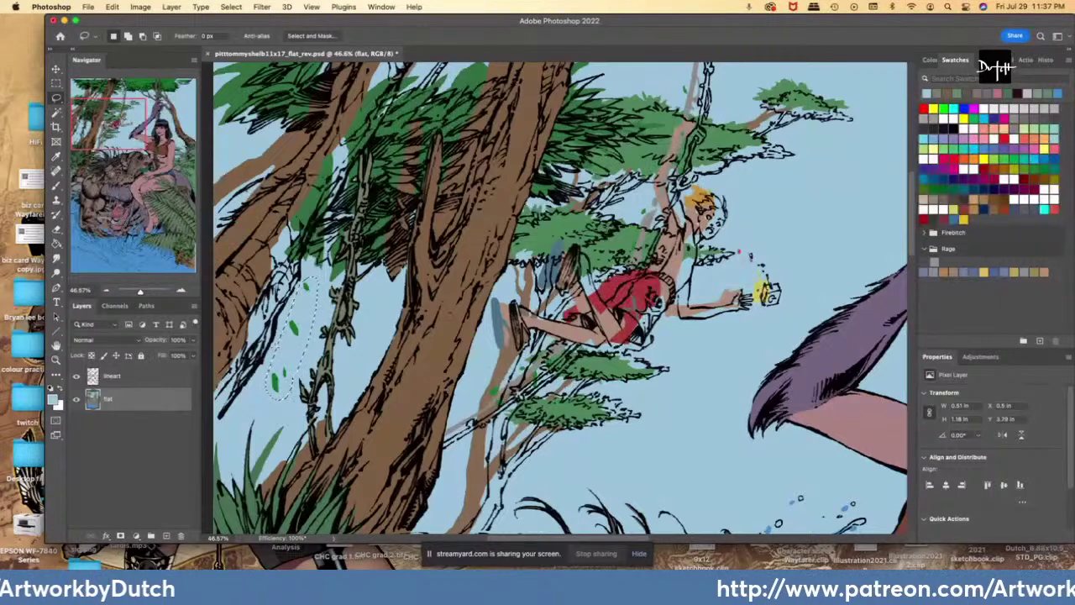
pyautogui.press('Delete')
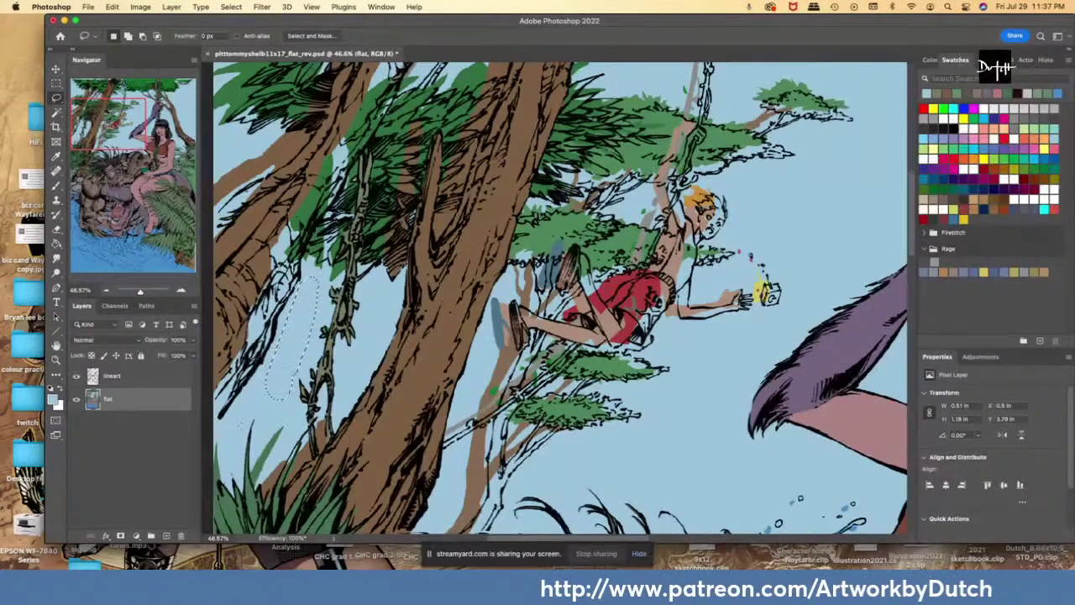
pyautogui.press('super+d')
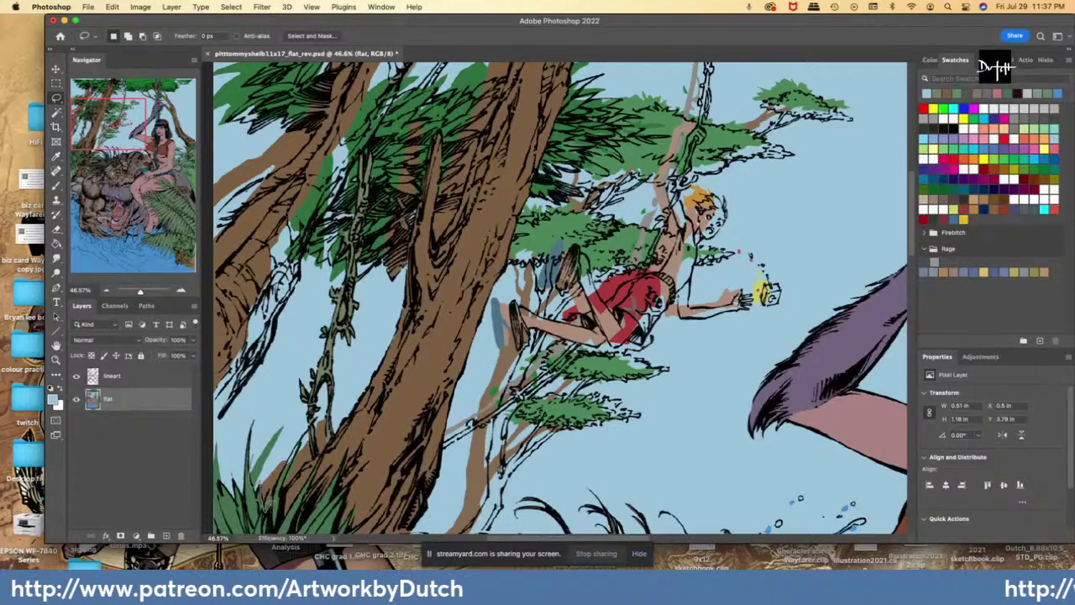
# - Lasso the stray green blade above the grass and the brown spill at the large trunk's left base, filling each with sky blue
pyautogui.moveTo(284, 464)
pyautogui.mouseDown()
pyautogui.moveTo(272, 409)
pyautogui.moveTo(284, 467)
pyautogui.mouseUp()
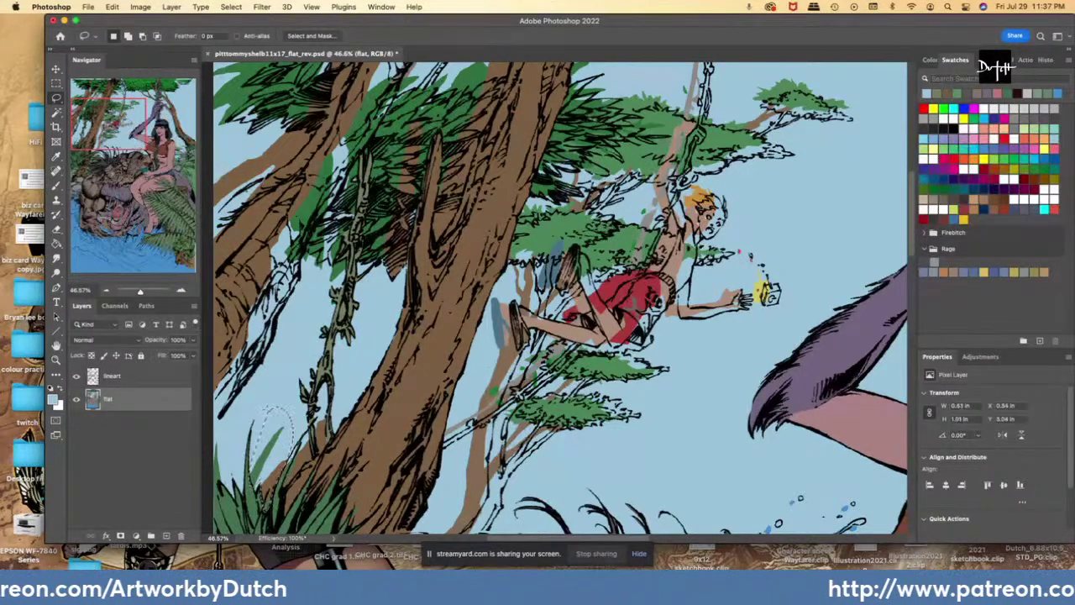
pyautogui.hotkey('alt', 'BackSpace')
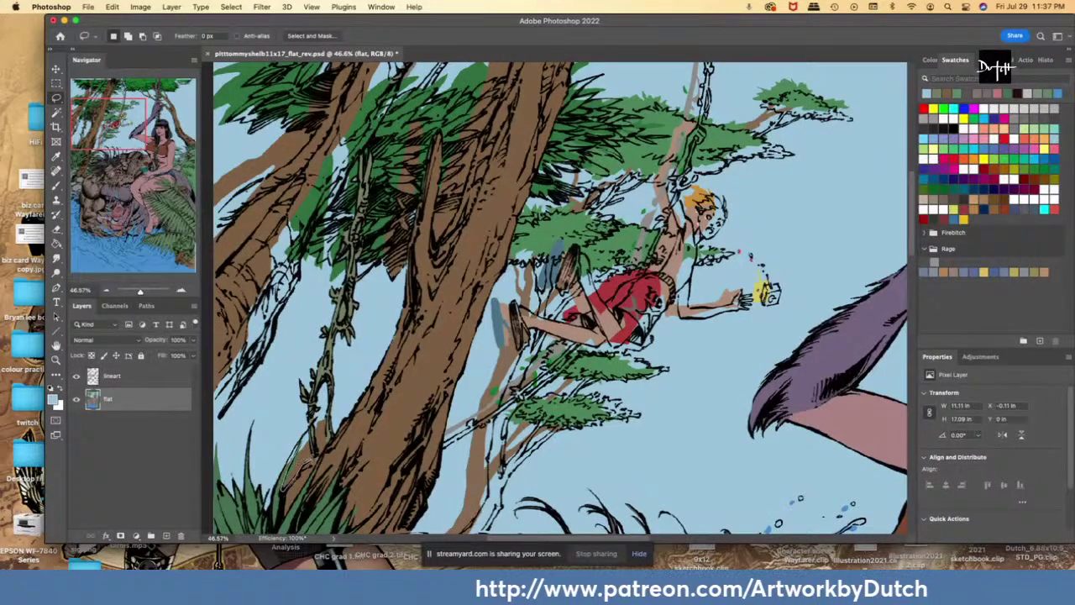
pyautogui.moveTo(322, 415); pyautogui.dragTo(283, 485)
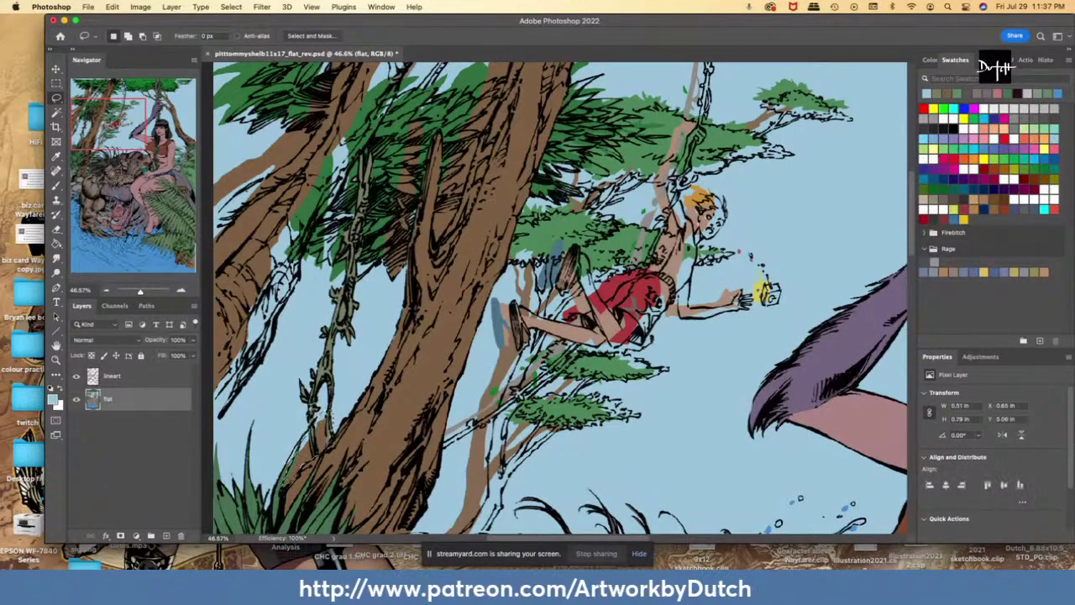
pyautogui.press('g')
pyautogui.click(319, 435)
pyautogui.press('l')
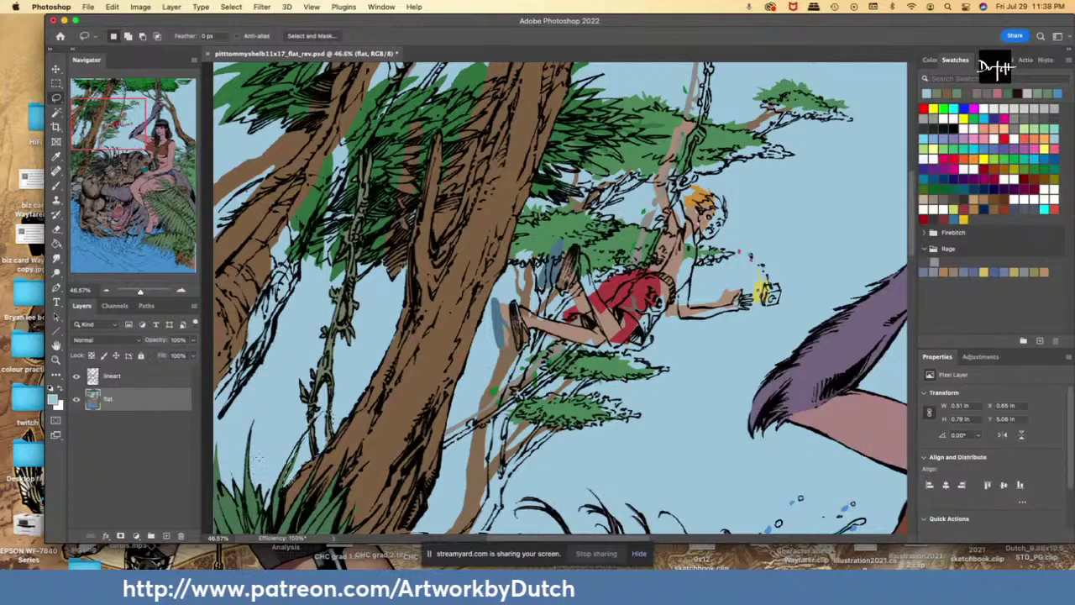
pyautogui.press('super+d')
# - Lasso the area around the tall grass blades left of the trunk base, about 0.66 by 0.8 in, fill it with sampled sky blue and deselect
pyautogui.moveTo(280, 444)
pyautogui.mouseDown()
pyautogui.moveTo(272, 437)
pyautogui.moveTo(237, 496)
pyautogui.moveTo(269, 511)
pyautogui.moveTo(284, 488)
pyautogui.moveTo(279, 439)
pyautogui.mouseUp()
pyautogui.press('g')
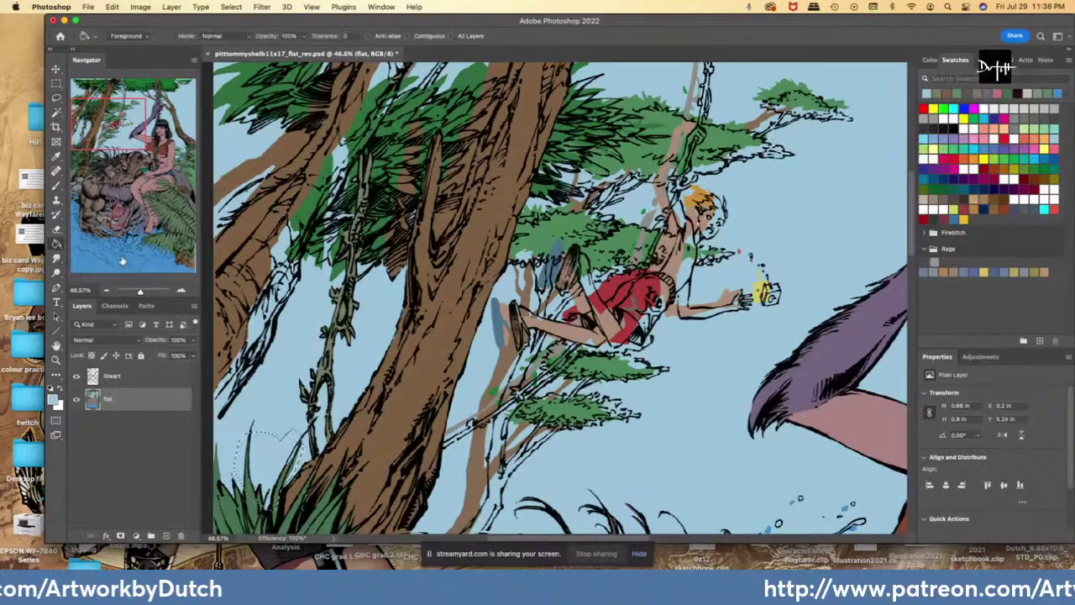
pyautogui.keyDown('alt'); pyautogui.click(230, 429); pyautogui.keyUp('alt')
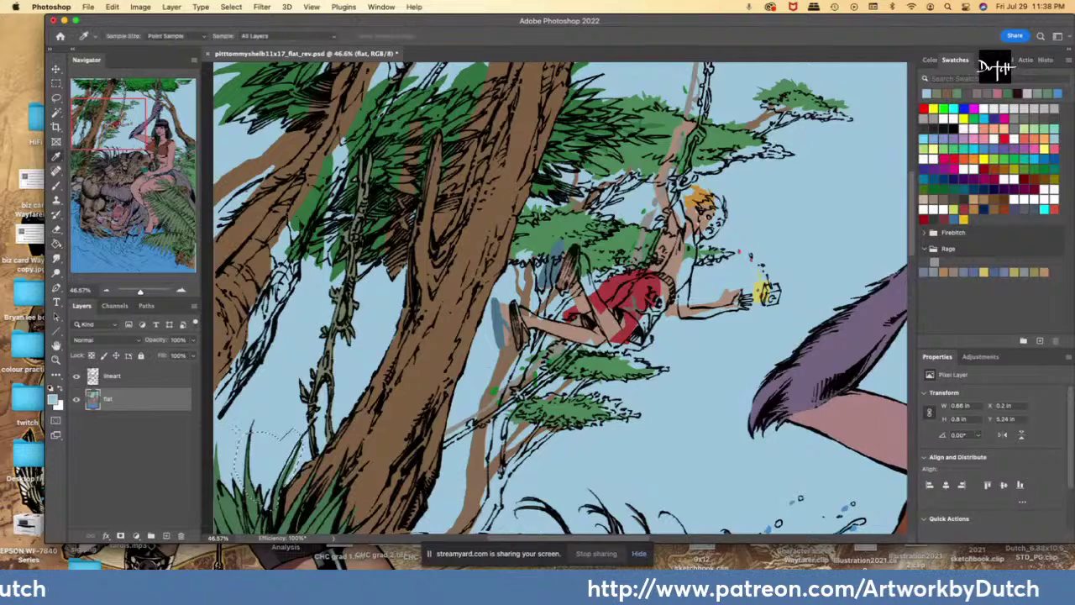
pyautogui.click(290, 449)
pyautogui.press('l')
pyautogui.press('super+d')
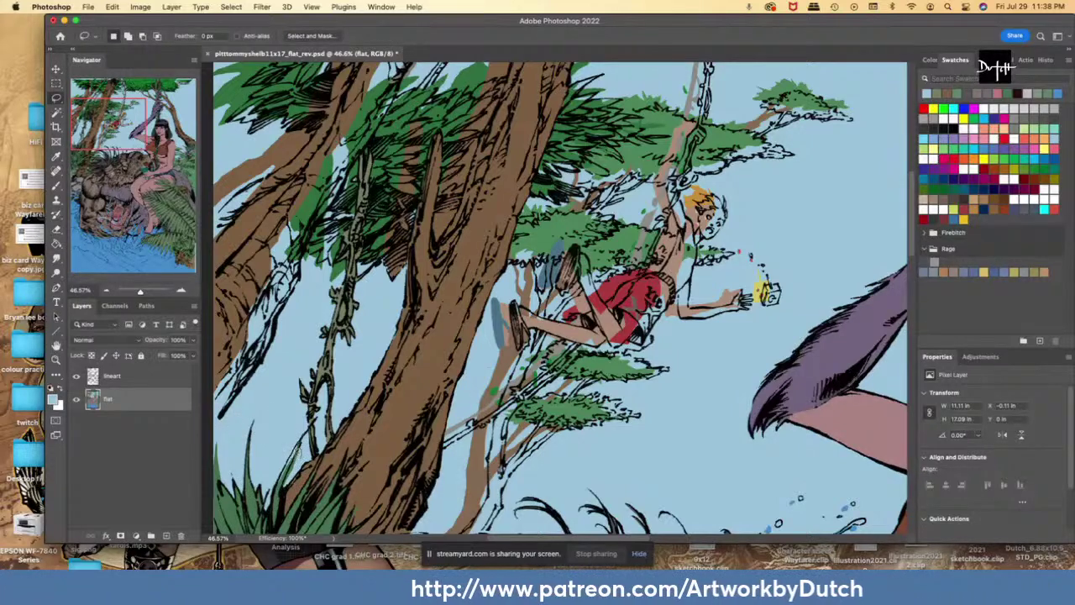
# - Lasso the small leftover spill beside the large trunk's left base, about 0.19 by 0.38 in, fill it with sky blue and deselect
pyautogui.moveTo(283, 485); pyautogui.dragTo(300, 453)
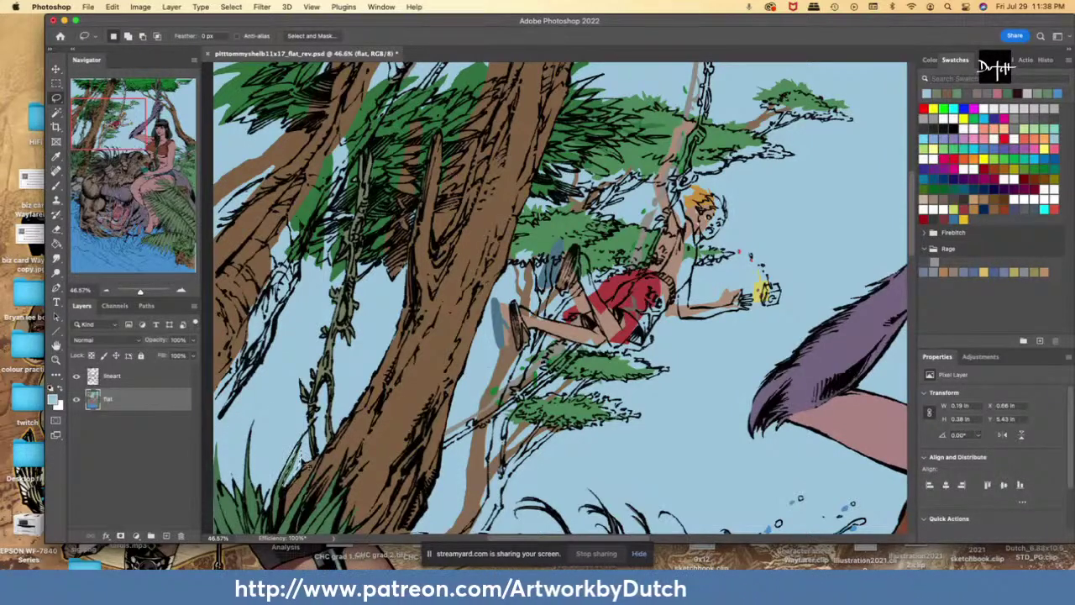
pyautogui.press('g')
pyautogui.press('l')
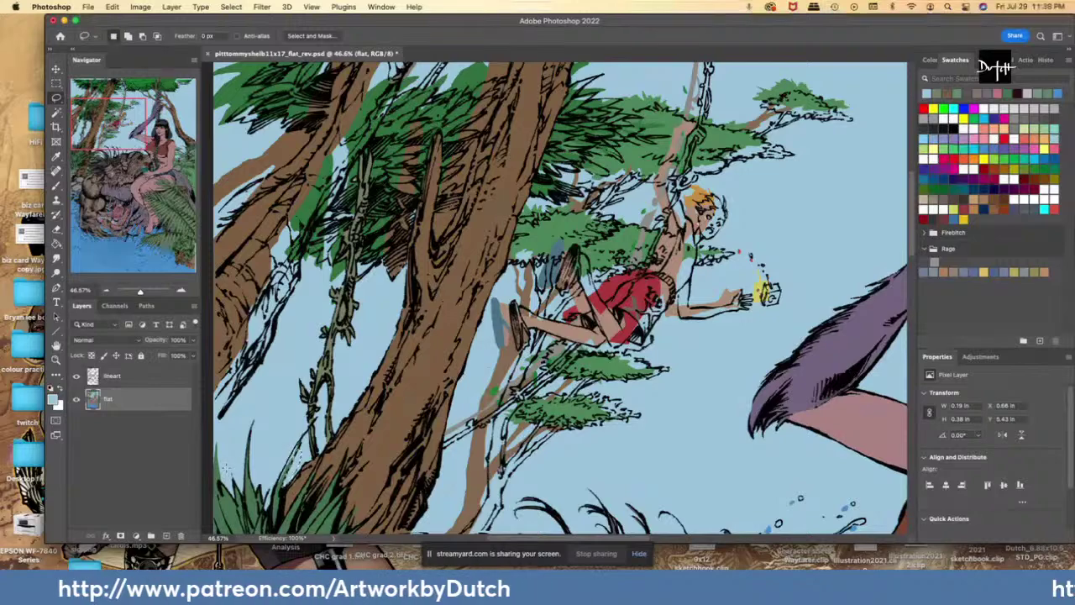
pyautogui.hotkey('ctrl', 'd')
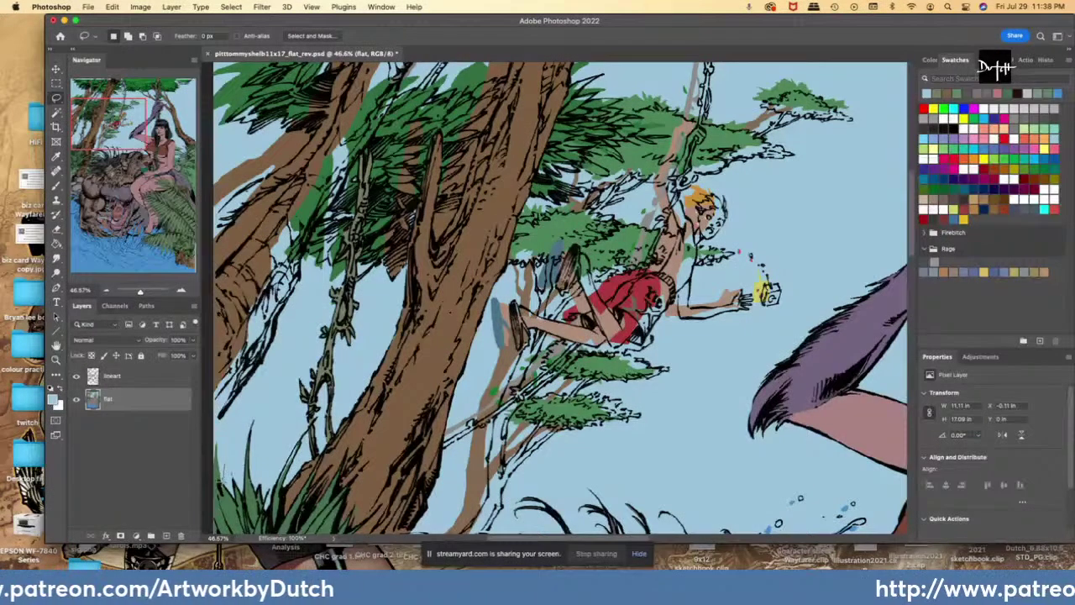
# - Lasso the stray green above the grass at the artwork's left edge and fill it with sky blue
pyautogui.scroll(-5, 218, 382)
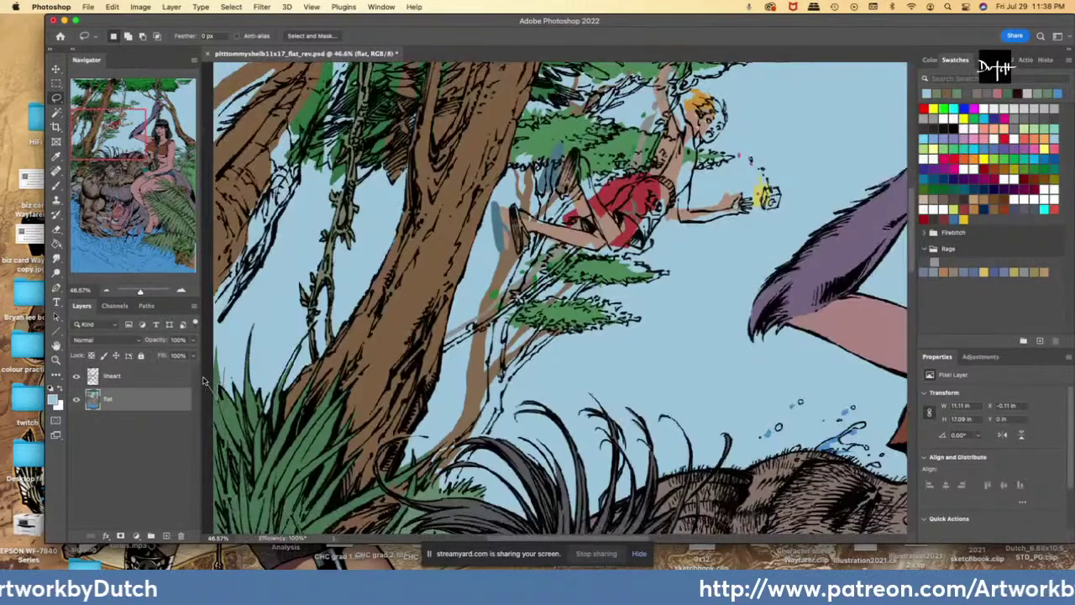
pyautogui.moveTo(237, 366)
pyautogui.mouseDown()
pyautogui.moveTo(250, 428)
pyautogui.moveTo(245, 367)
pyautogui.moveTo(229, 381)
pyautogui.moveTo(251, 395)
pyautogui.mouseUp()
pyautogui.press('g')
pyautogui.click(220, 375)
pyautogui.press('l')
# - Lasso the tall grass blades left of the large trunk, about 0.51 by 0.72 in overall, and fill them with sampled grass green
pyautogui.press('i')
pyautogui.click(250, 427)
pyautogui.press('l')
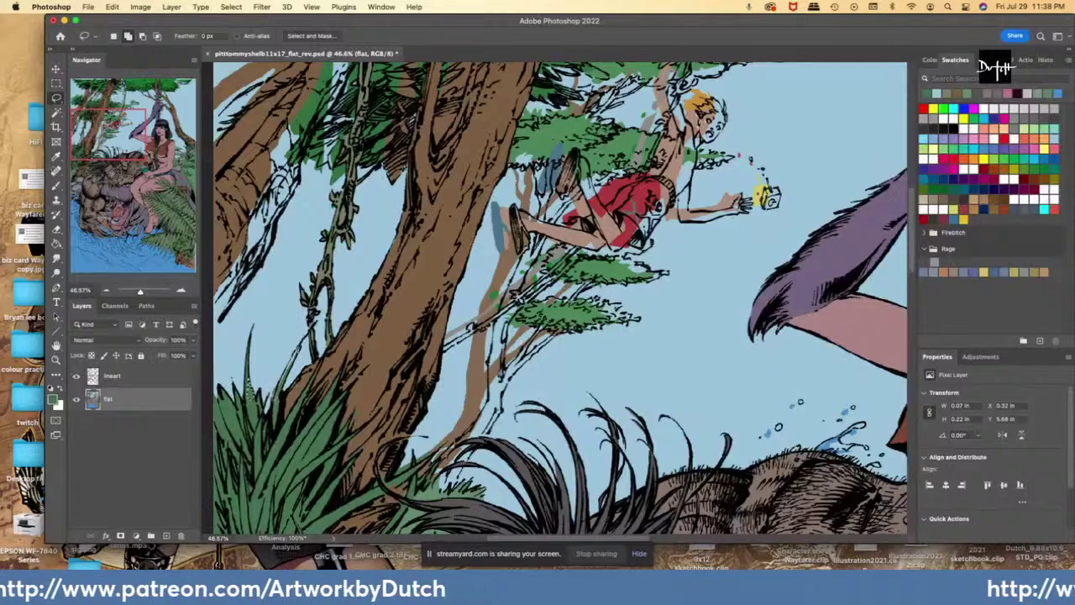
pyautogui.press('g')
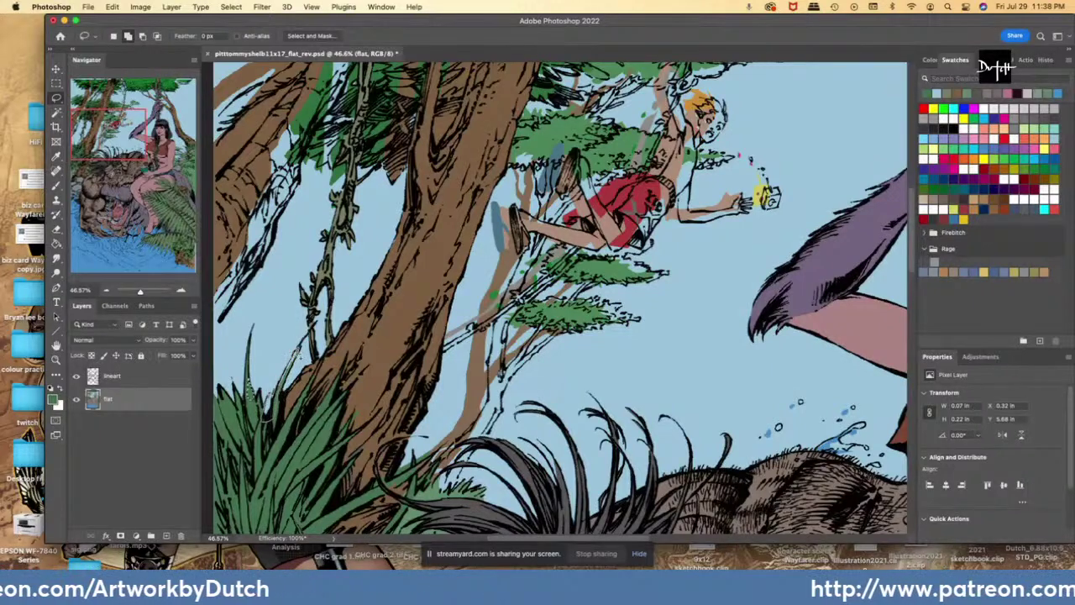
pyautogui.click(278, 391)
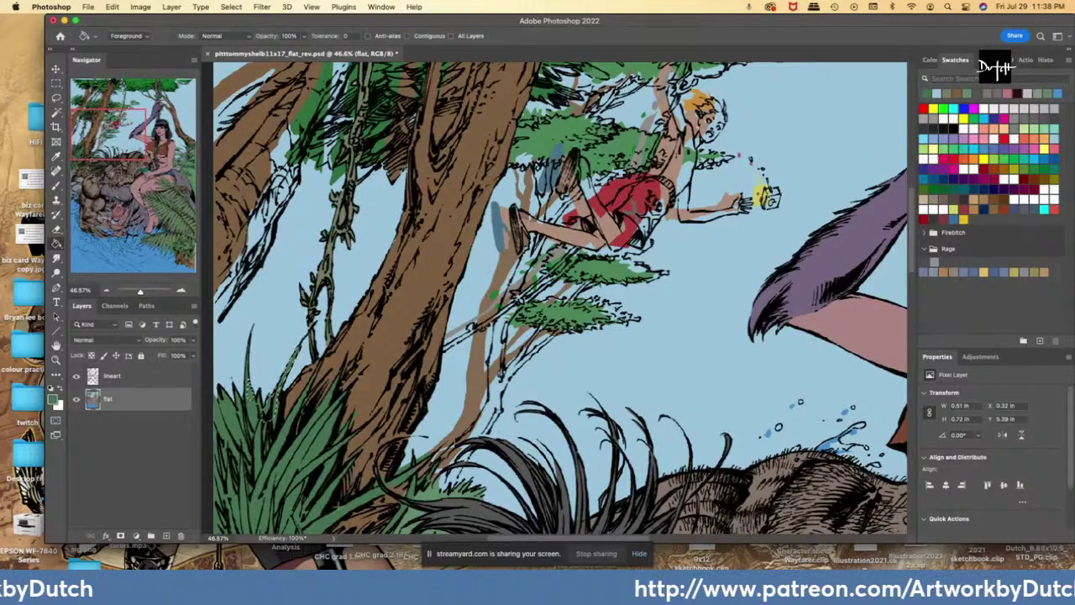
# - Lasso the thin background tree right of the large trunk, about 1.52 by 2 in, subtracting the large trunk's edge from the selection
pyautogui.press('l')
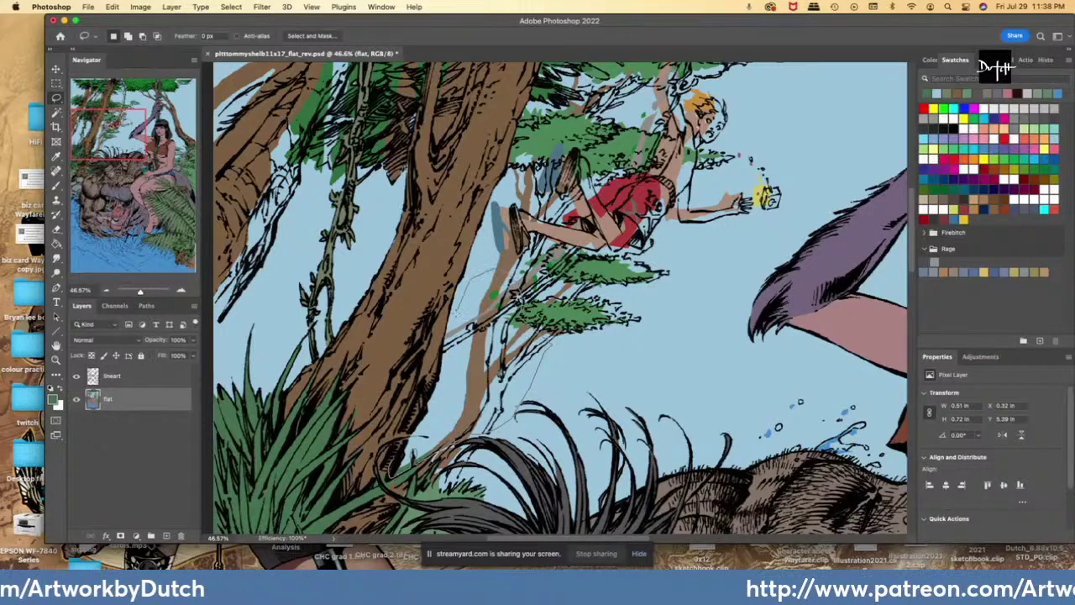
pyautogui.moveTo(396, 409); pyautogui.dragTo(405, 422)
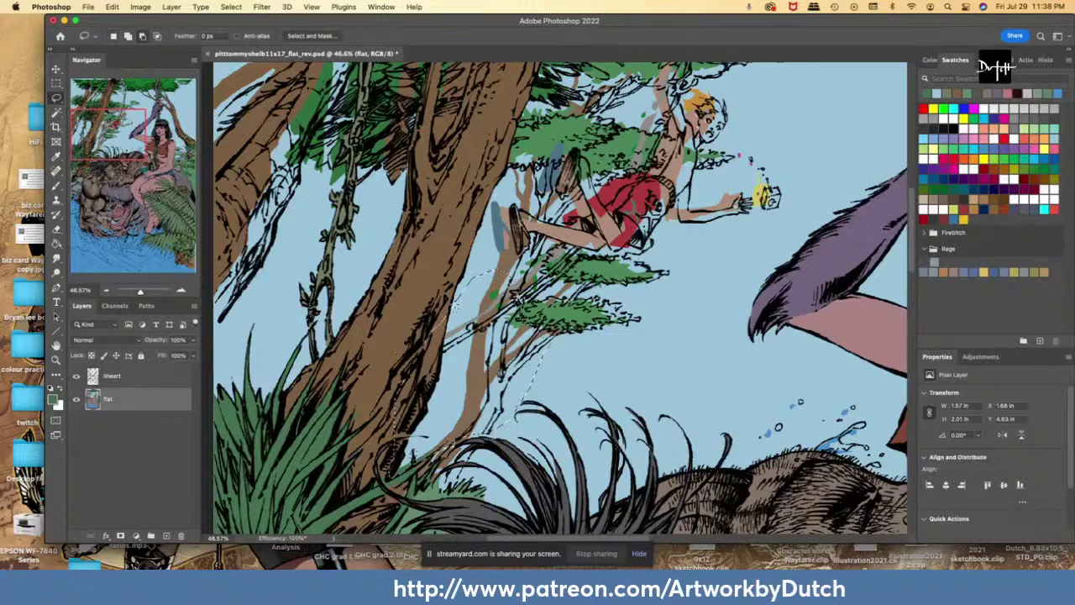
pyautogui.moveTo(454, 303)
pyautogui.mouseDown()
pyautogui.moveTo(444, 378)
pyautogui.moveTo(393, 437)
pyautogui.moveTo(403, 294)
pyautogui.moveTo(454, 292)
pyautogui.mouseUp()
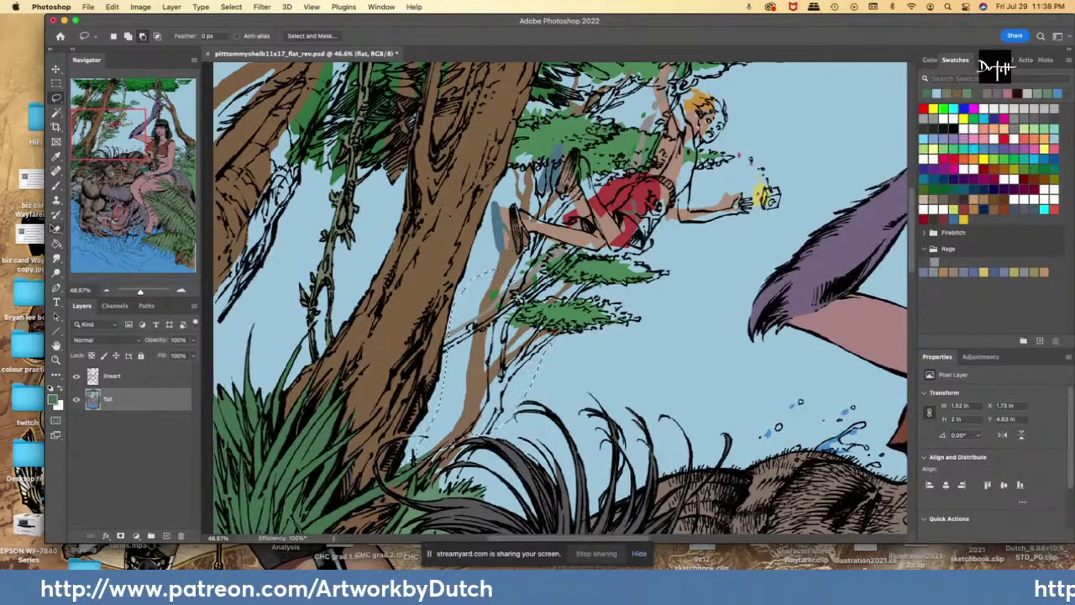
# - Fill the lassoed area around the thin tree with sampled sky blue to cover the rough brown colour, and deselect
pyautogui.click(56, 242)
pyautogui.click(441, 393)
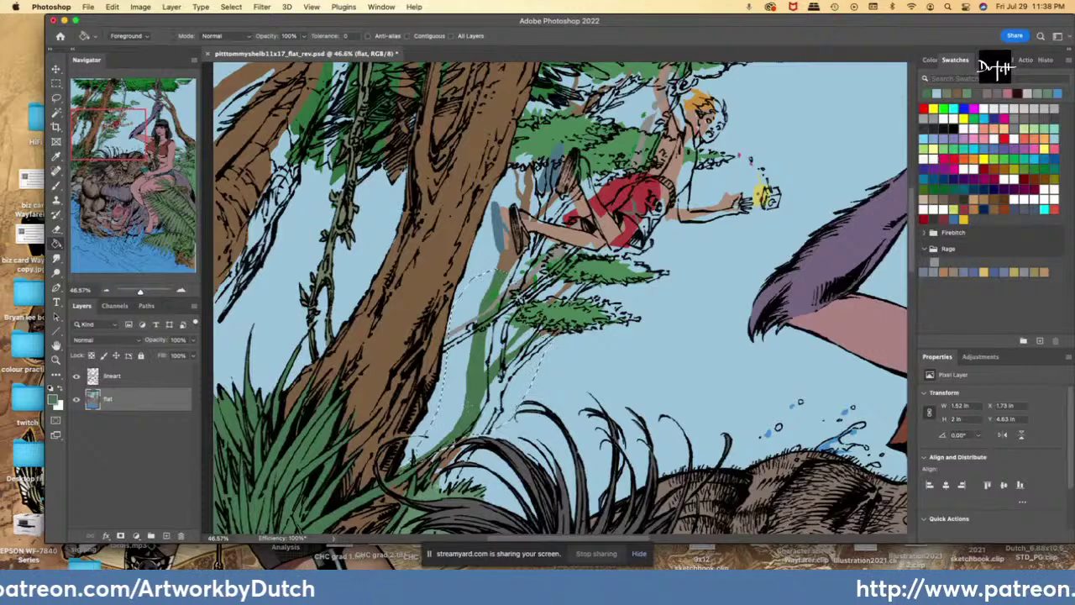
pyautogui.press('super+z')
pyautogui.keyDown('alt'); pyautogui.click(451, 388); pyautogui.keyUp('alt')
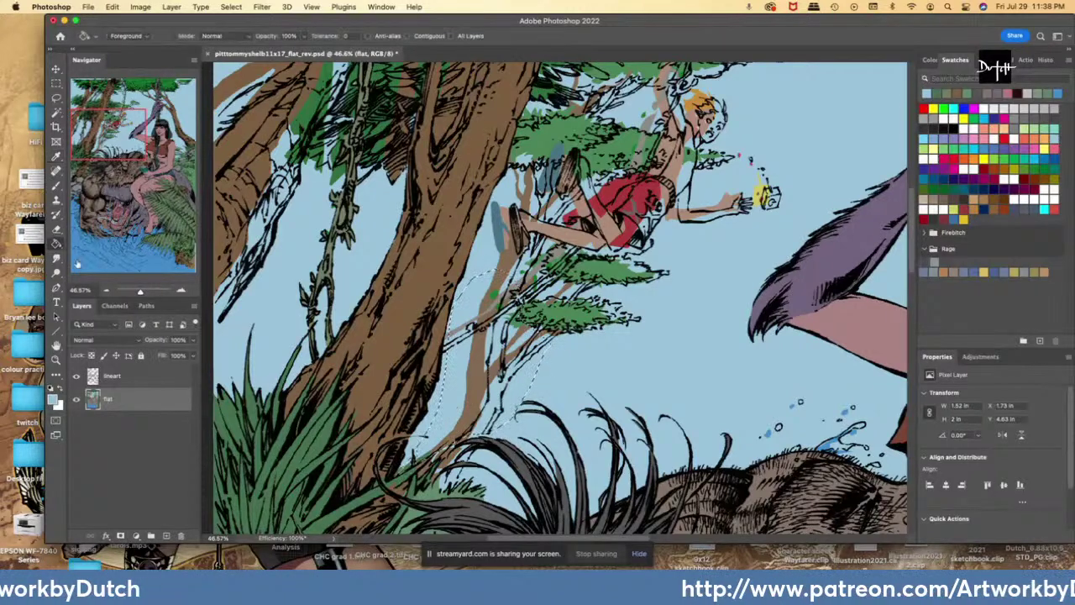
pyautogui.click(475, 393)
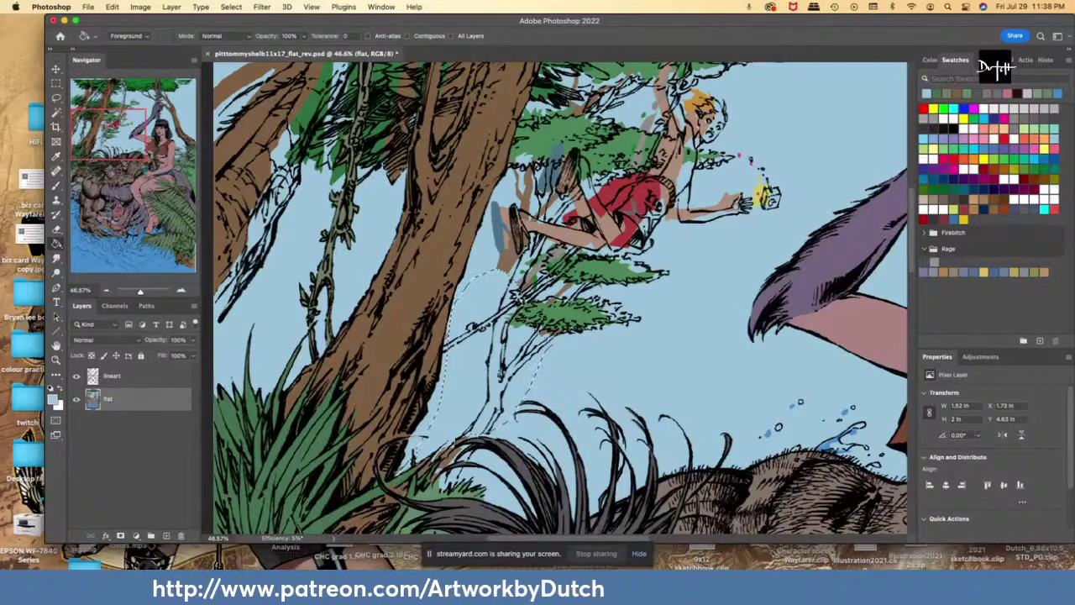
pyautogui.press('l')
pyautogui.press('super+d')
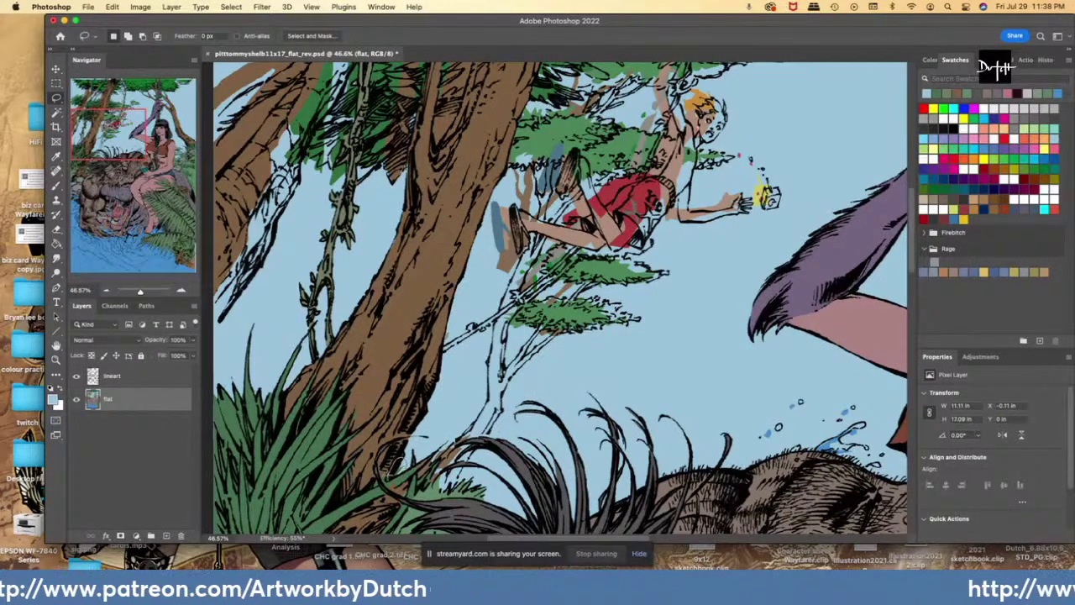
# - Lasso the small gap in the grass at the large trunk's base, fill it with sampled sky blue and deselect
pyautogui.press('g')
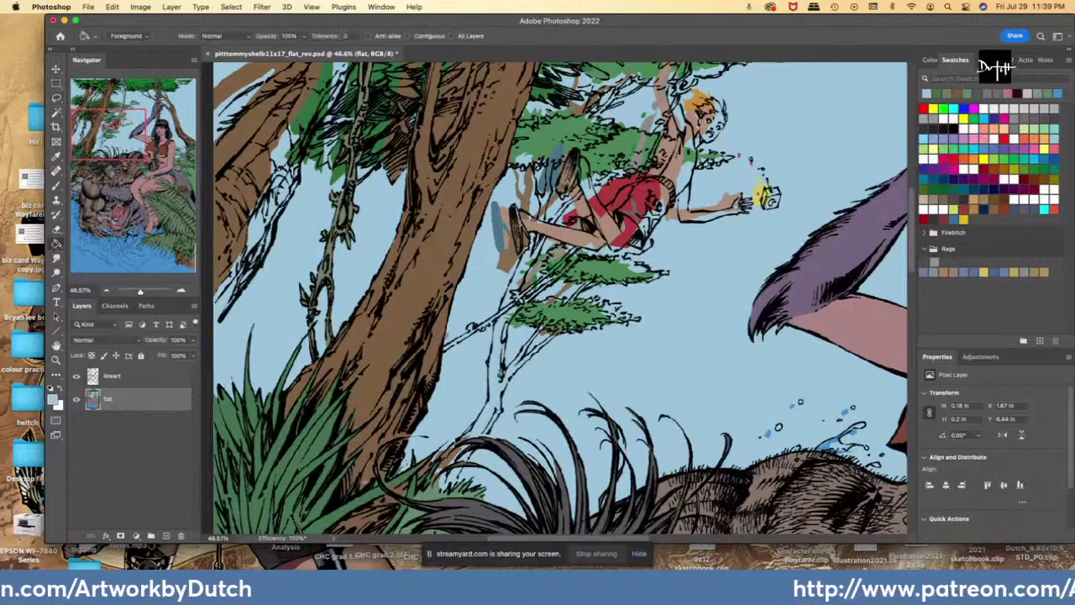
pyautogui.press('l')
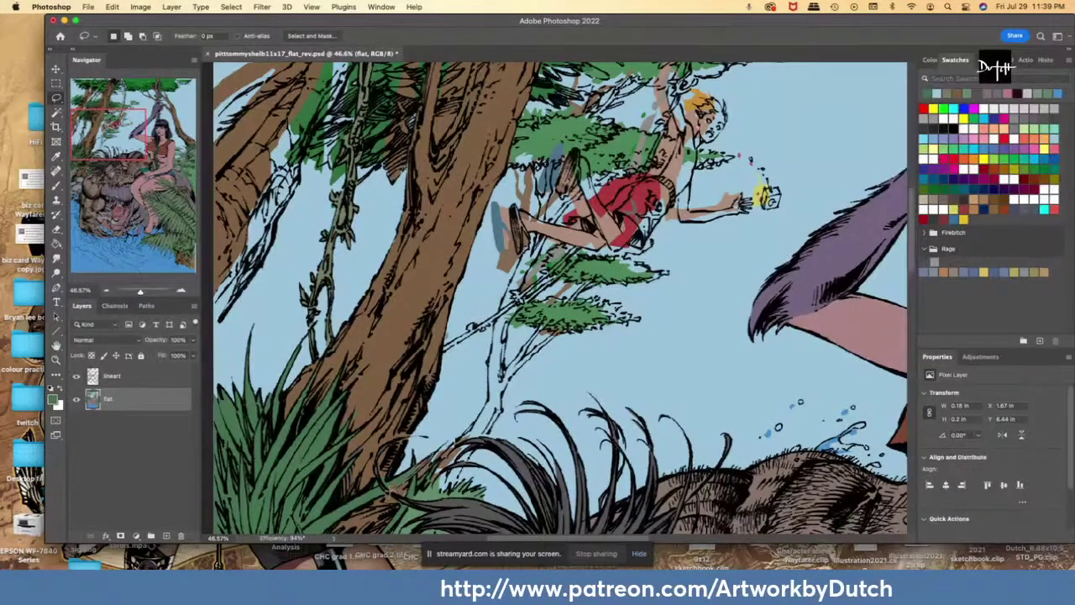
pyautogui.moveTo(426, 471); pyautogui.dragTo(392, 477)
pyautogui.press('i')
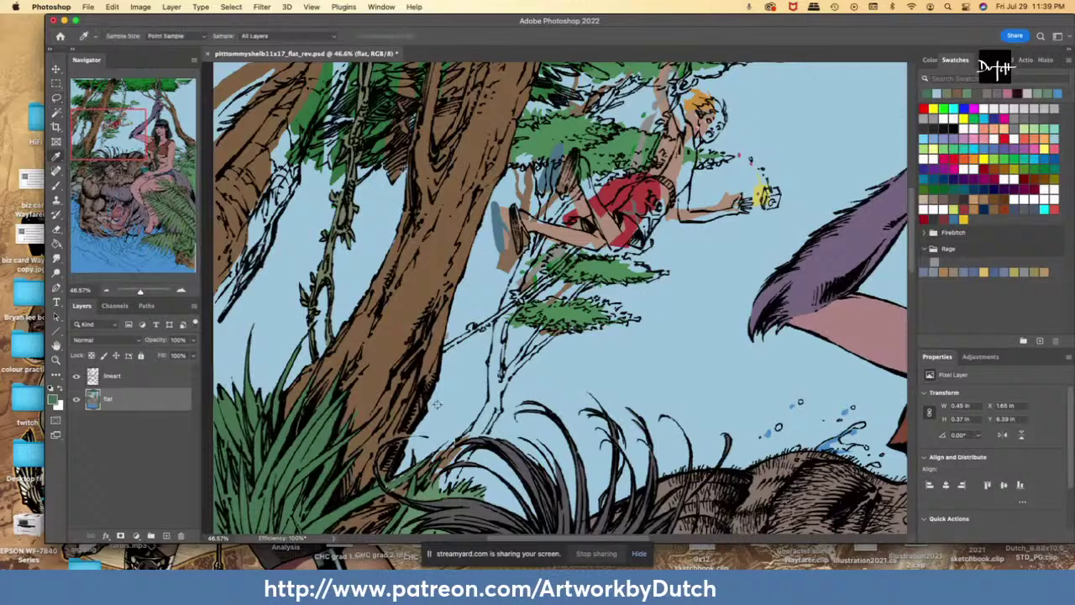
pyautogui.click(430, 445)
pyautogui.press('l')
pyautogui.hotkey('alt', 'BackSpace')
pyautogui.press('super+d')
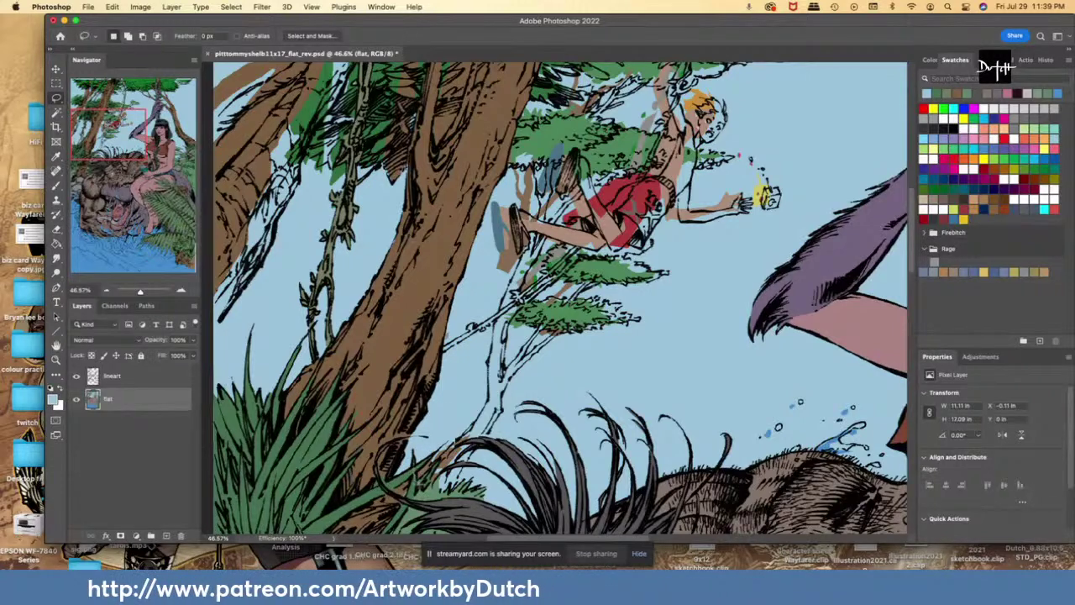
# - Lasso the leftover rough colour at the thin tree's base, cover it with sky blue and deselect
pyautogui.moveTo(473, 453)
pyautogui.mouseDown()
pyautogui.moveTo(414, 454)
pyautogui.moveTo(458, 477)
pyautogui.mouseUp()
pyautogui.moveTo(454, 479)
pyautogui.mouseDown()
pyautogui.moveTo(419, 488)
pyautogui.moveTo(437, 485)
pyautogui.mouseUp()
pyautogui.press('g')
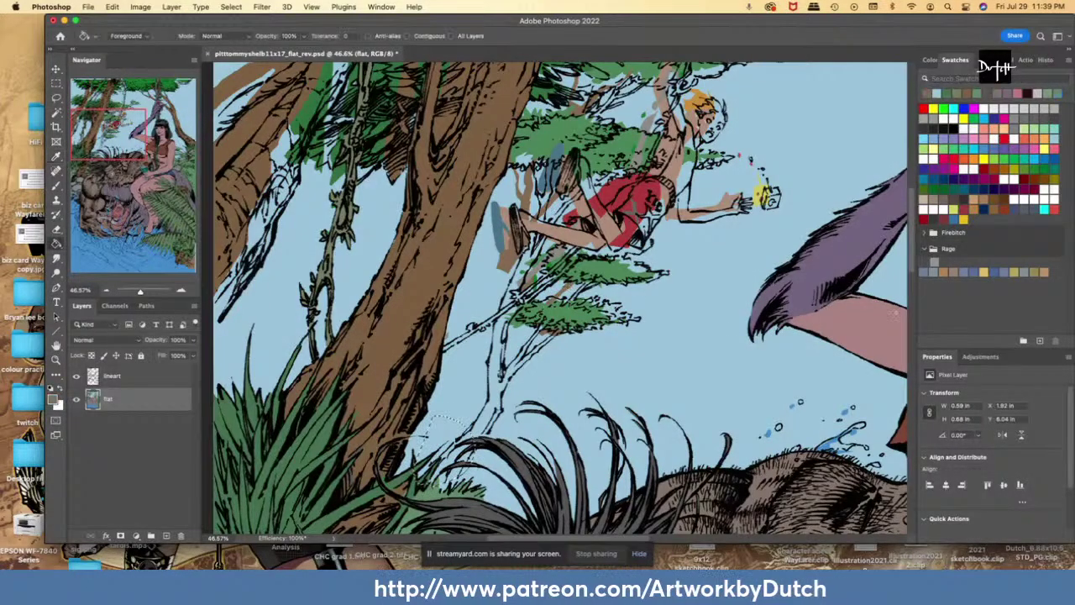
pyautogui.scroll(-5, 559, 294)
pyautogui.press('l')
pyautogui.press('super+d')
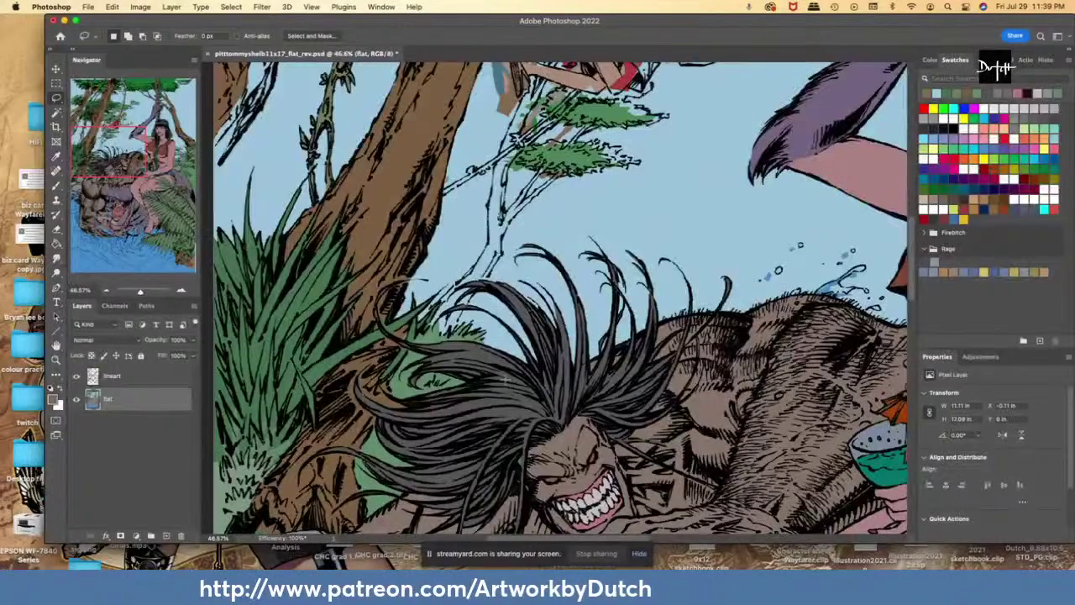
# - Lasso the thin tree's lower trunk and forked branch along the line art and fill them with the trunk brown
pyautogui.press('super+plus')
pyautogui.scroll(1, 554, 293)
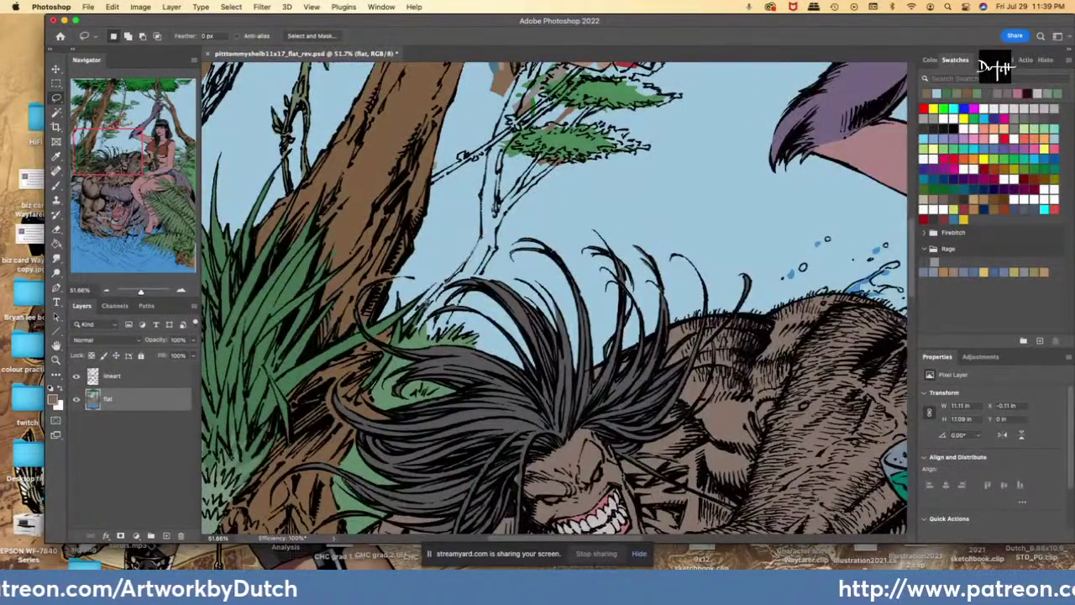
pyautogui.moveTo(438, 338); pyautogui.dragTo(496, 247)
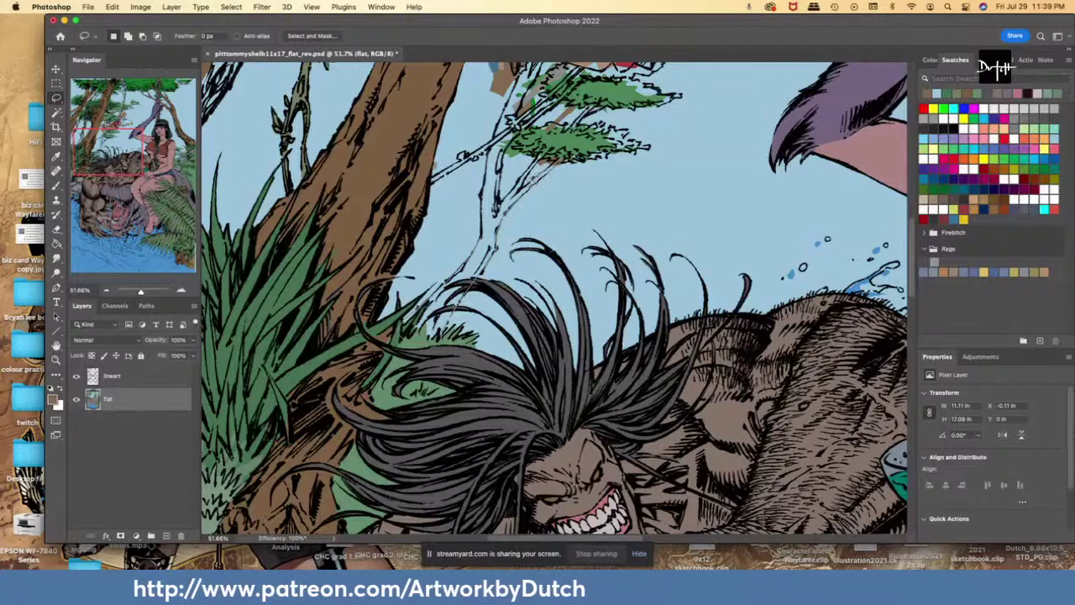
pyautogui.moveTo(516, 193)
pyautogui.mouseDown()
pyautogui.moveTo(548, 151)
pyautogui.moveTo(499, 203)
pyautogui.moveTo(516, 130)
pyautogui.moveTo(485, 150)
pyautogui.moveTo(482, 178)
pyautogui.mouseUp()
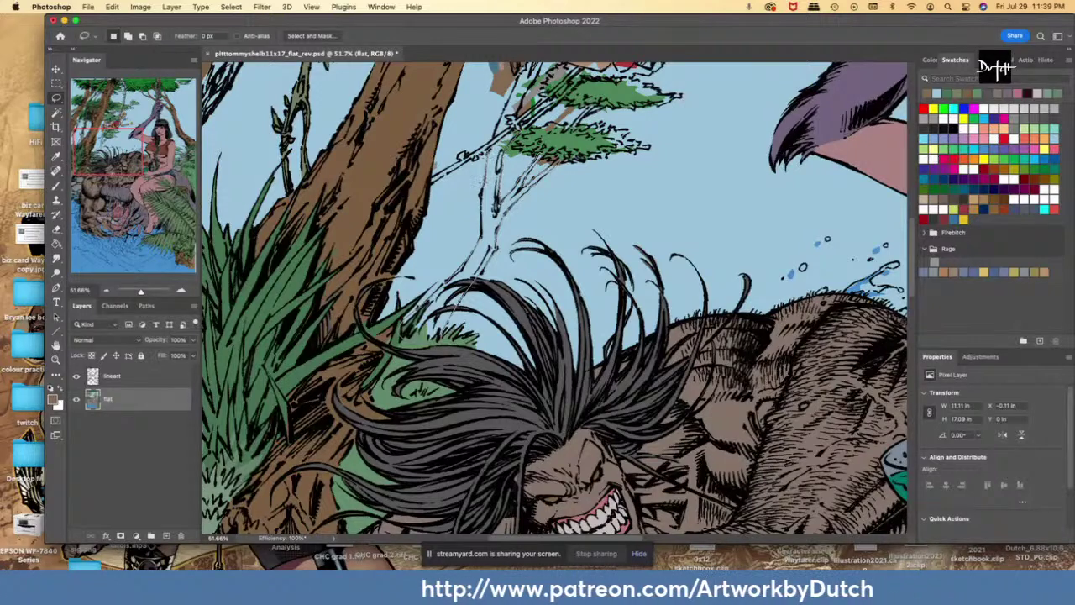
pyautogui.moveTo(485, 235); pyautogui.dragTo(449, 290)
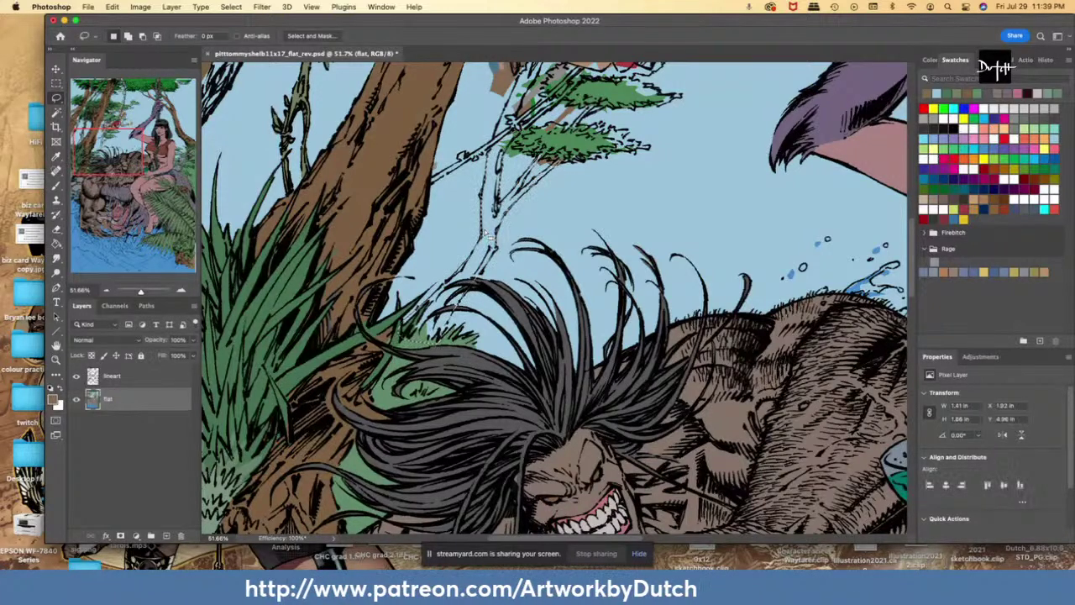
pyautogui.press('g')
pyautogui.click(437, 225)
pyautogui.press('l')
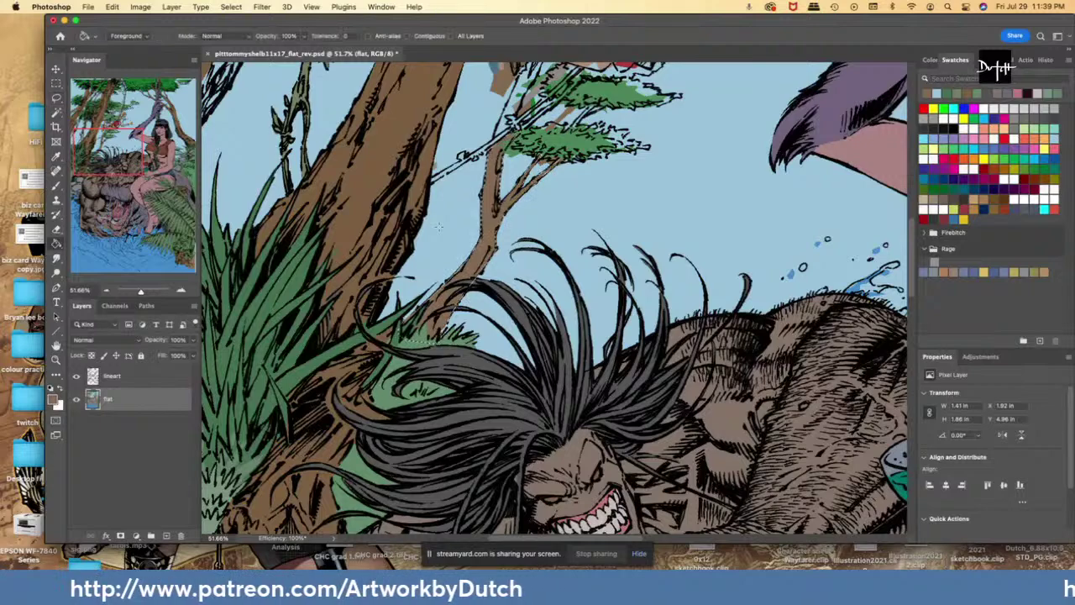
# - Lasso the thin tree's upper trunk up to the boy's foot, fill it with brown and deselect
pyautogui.scroll(5, 769, 385)
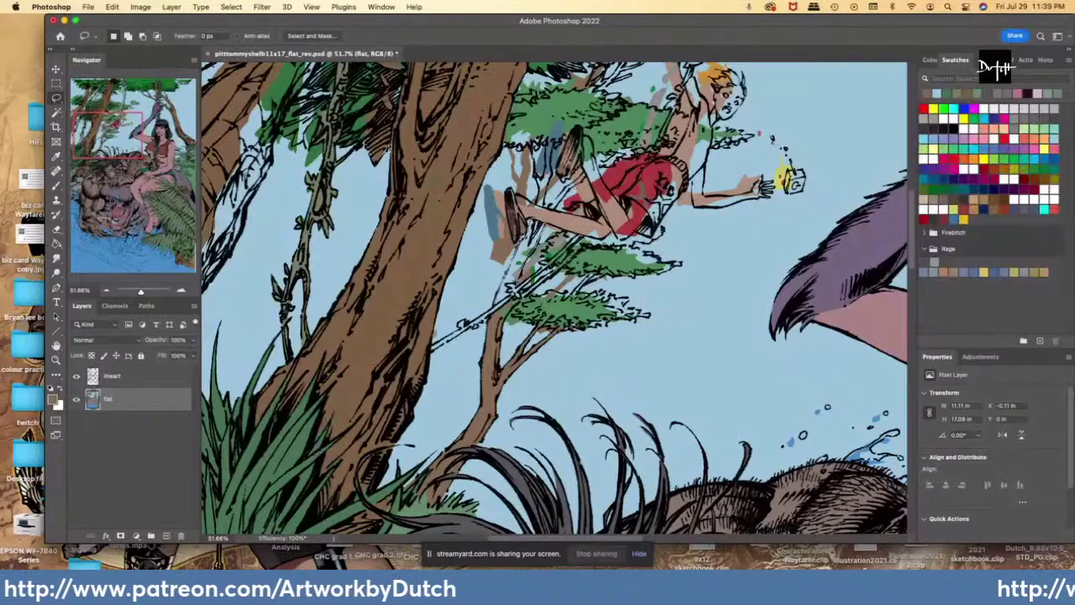
pyautogui.moveTo(510, 291); pyautogui.dragTo(499, 304)
pyautogui.hotkey('alt', 'Delete')
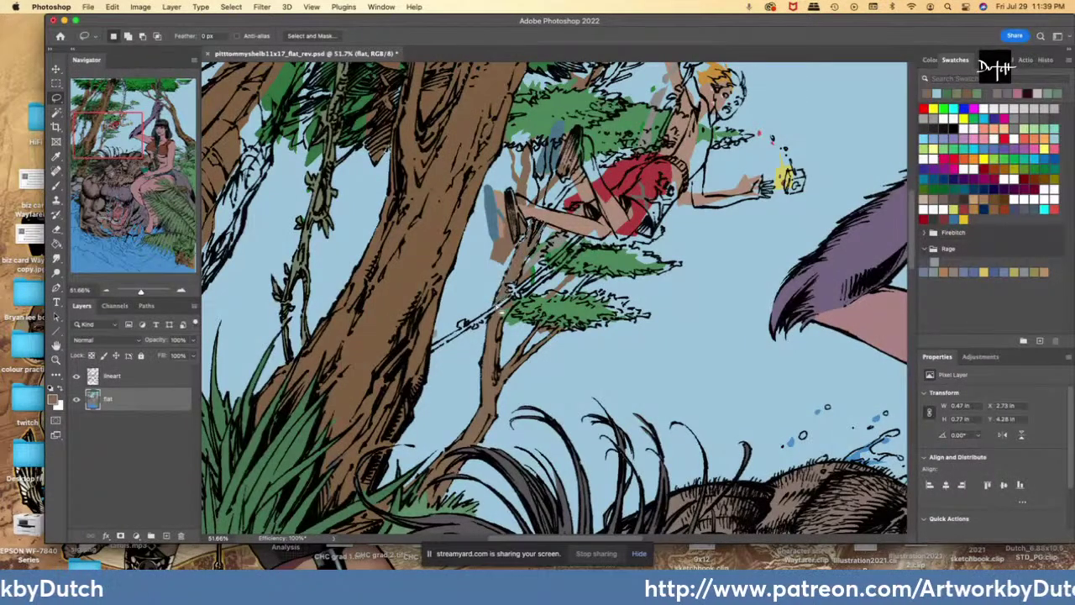
pyautogui.press('super+d')
# - Cover the stray brown around the boy's rear foot and the upper thin trunk with sampled sky blue
pyautogui.press('i')
pyautogui.click(476, 261)
pyautogui.press('l')
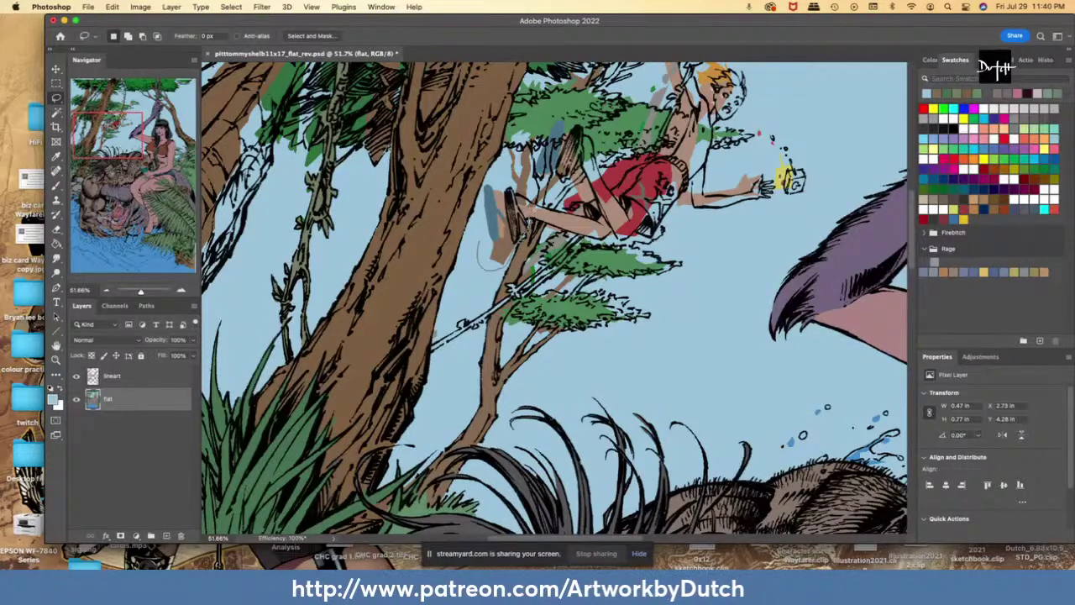
pyautogui.moveTo(523, 237)
pyautogui.mouseDown()
pyautogui.moveTo(487, 156)
pyautogui.moveTo(479, 220)
pyautogui.mouseUp()
pyautogui.press('g')
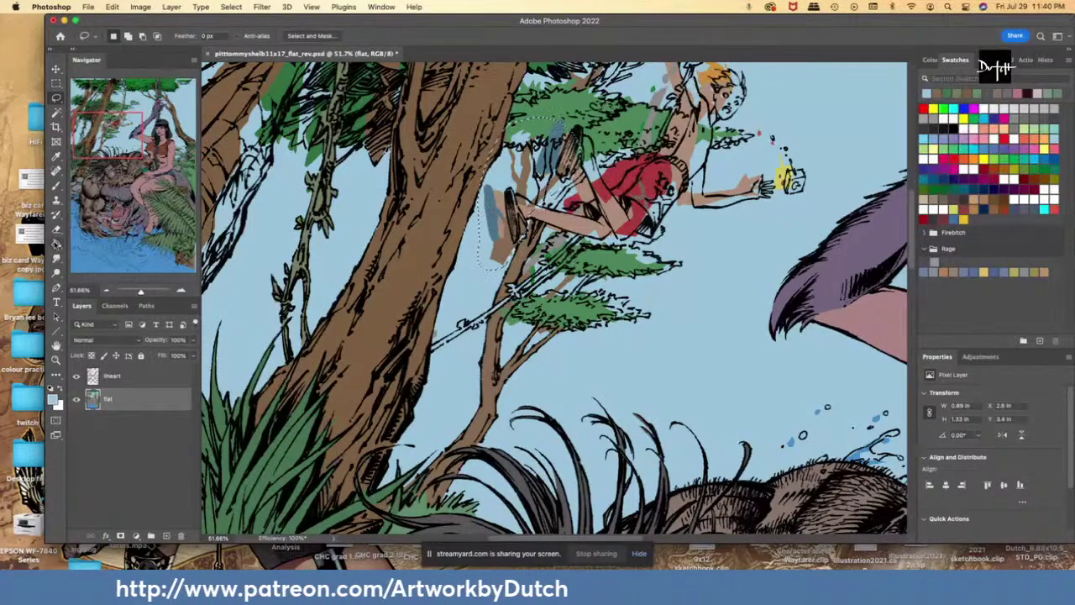
pyautogui.click(492, 330)
pyautogui.press('l')
pyautogui.press('super+d')
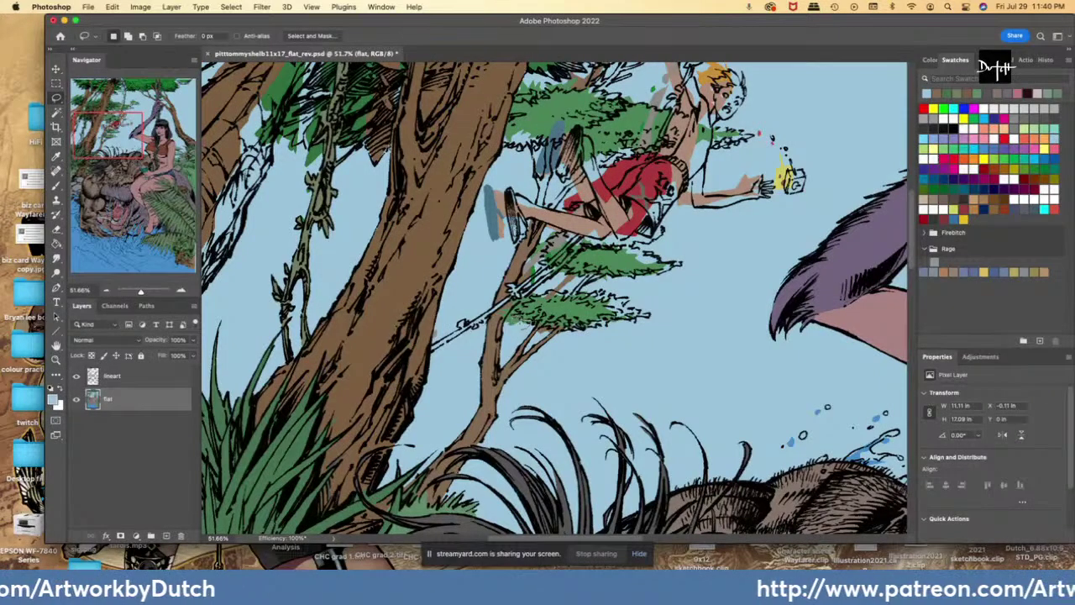
# - Select the stray colour just below the lowest foliage clump beside the thin trunk and clean it up with sky blue
pyautogui.moveTo(509, 330); pyautogui.dragTo(529, 335)
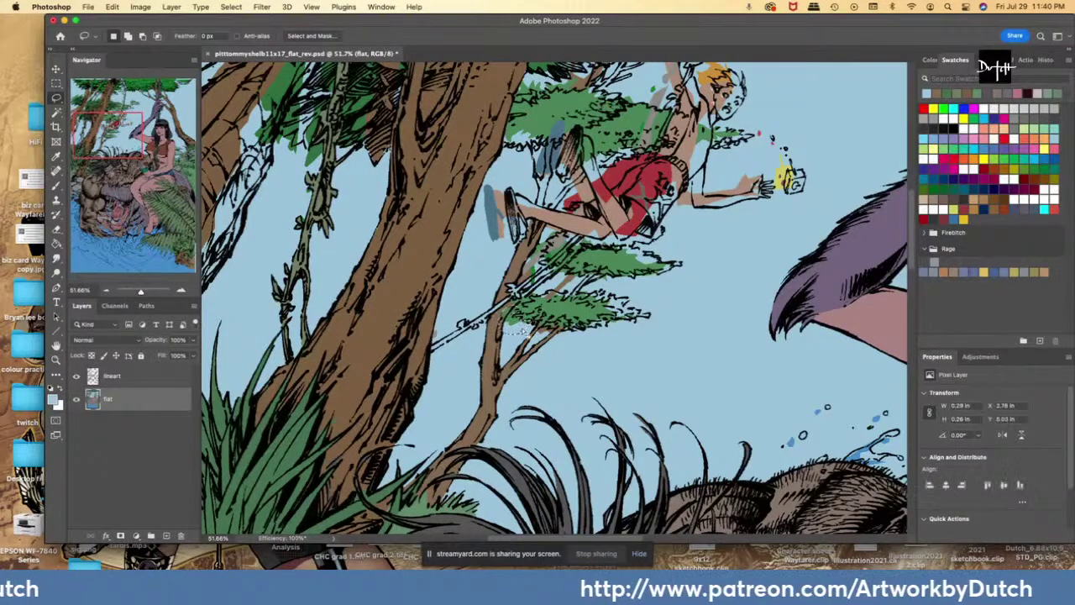
pyautogui.click(57, 243)
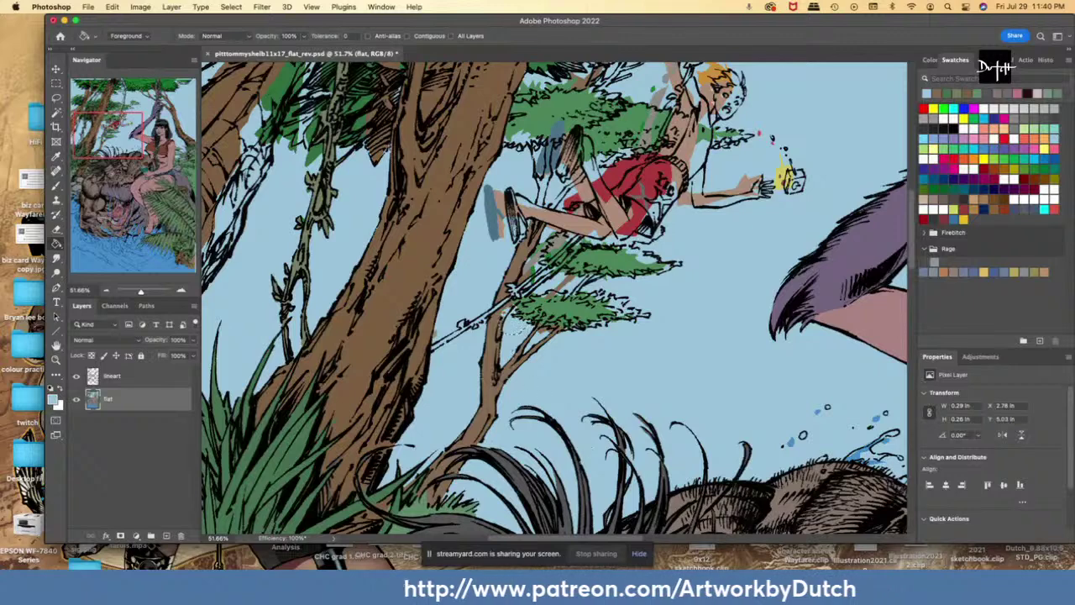
pyautogui.press('l')
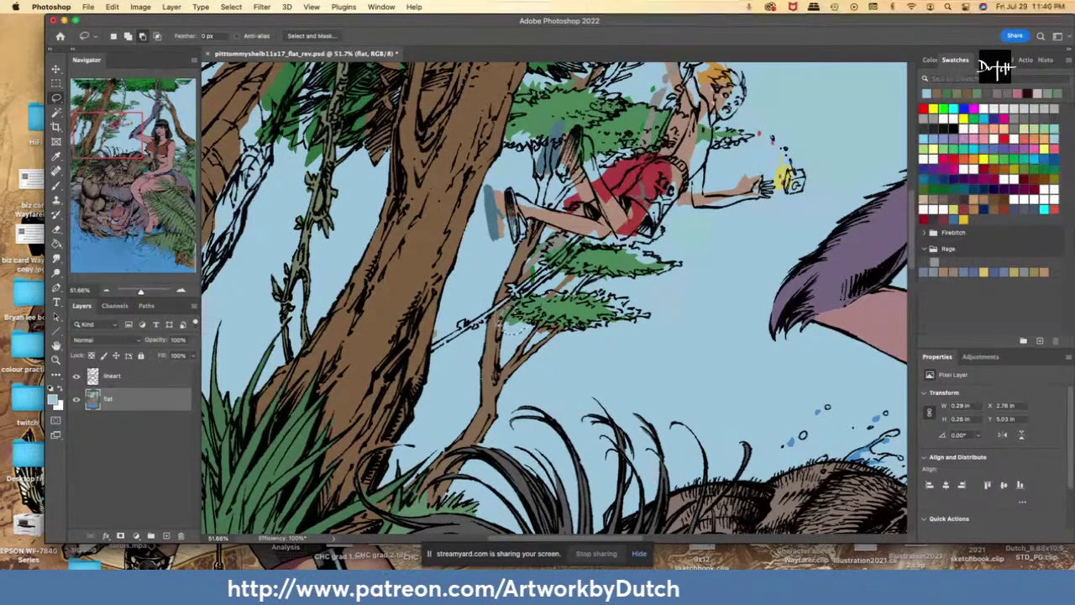
pyautogui.press('g')
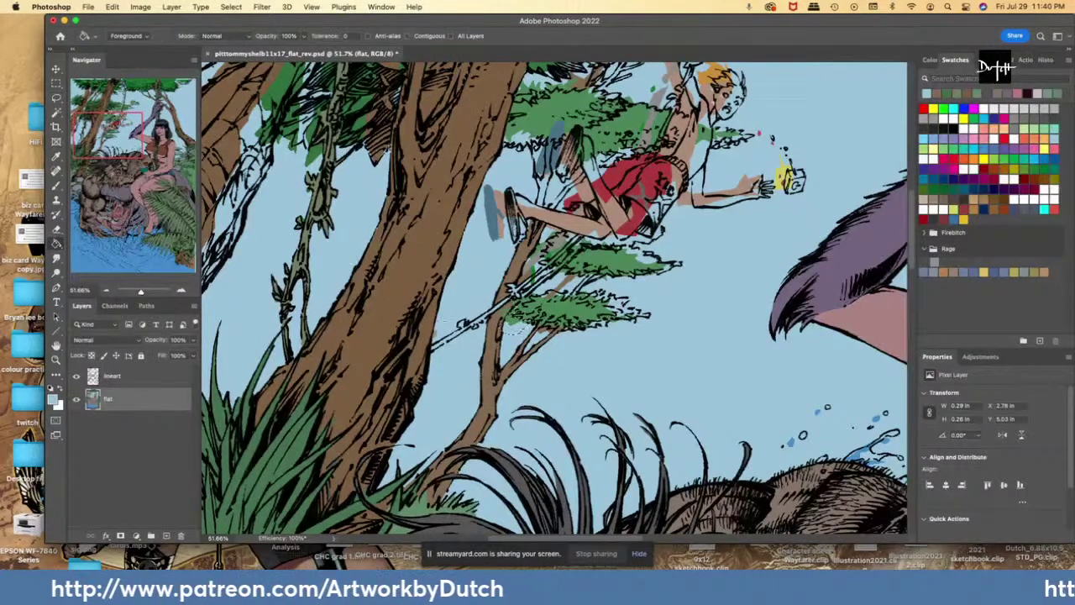
pyautogui.press('w')
pyautogui.click(520, 330)
pyautogui.press('g')
pyautogui.press('i')
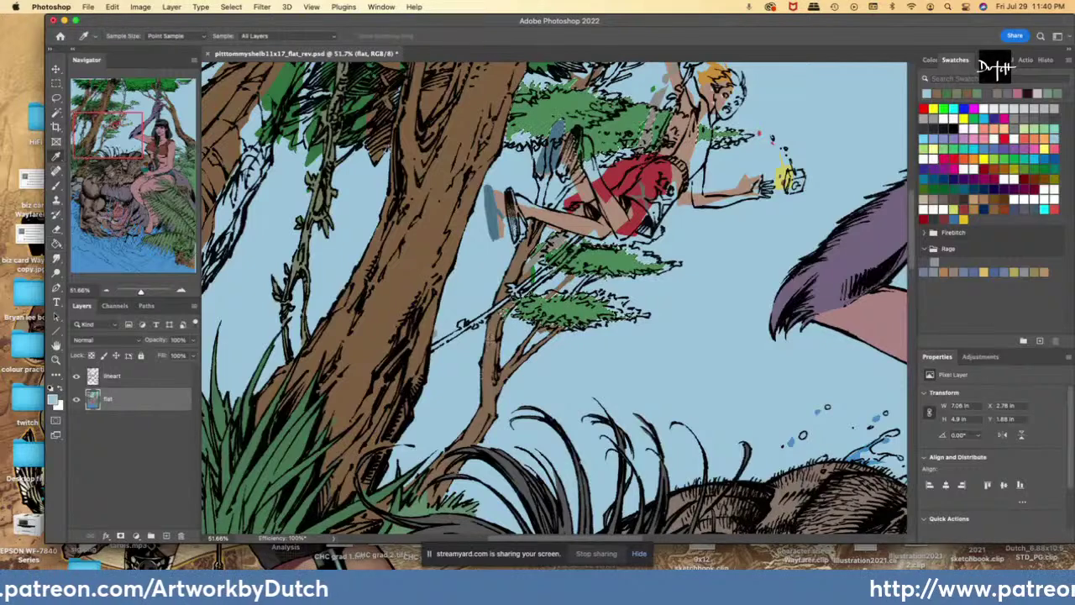
# - Lasso the missed edge of the thin trunk beside the lowest foliage and fill it with brown
pyautogui.press('l')
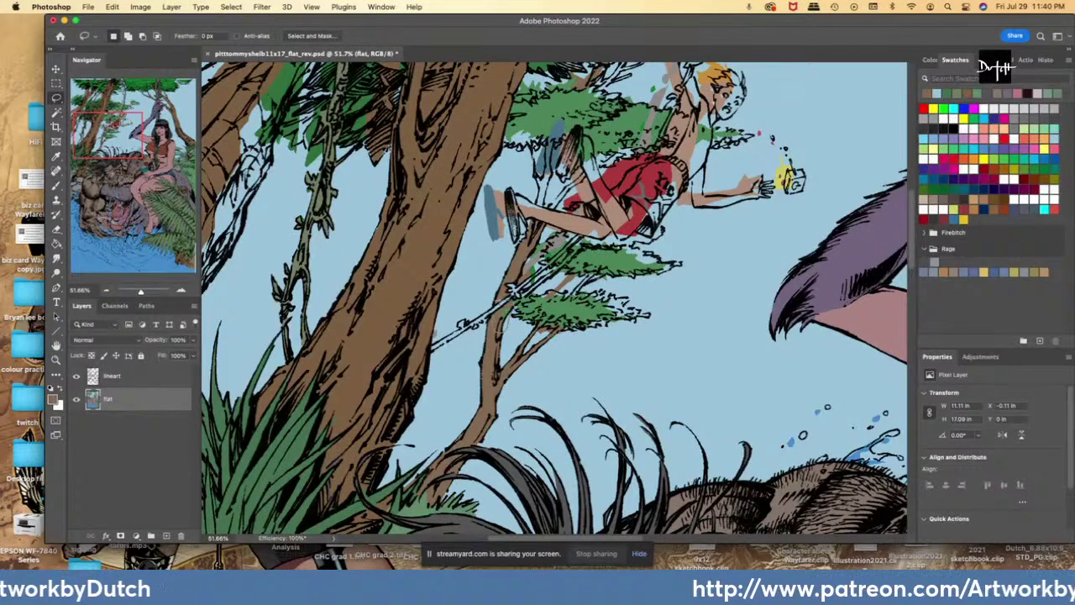
pyautogui.moveTo(508, 325); pyautogui.dragTo(499, 331)
pyautogui.click(58, 245)
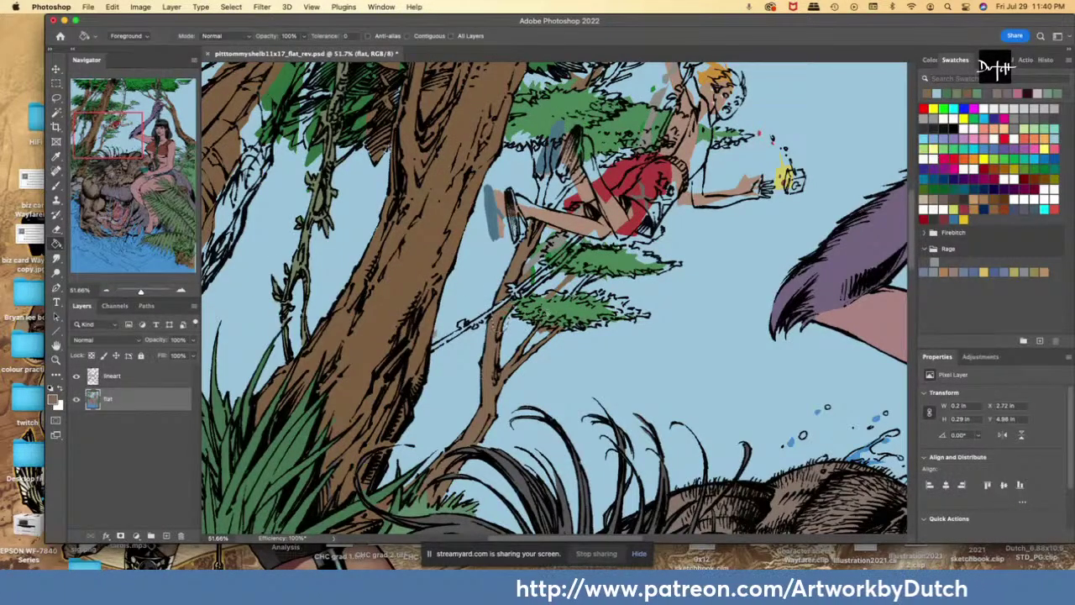
pyautogui.press('l')
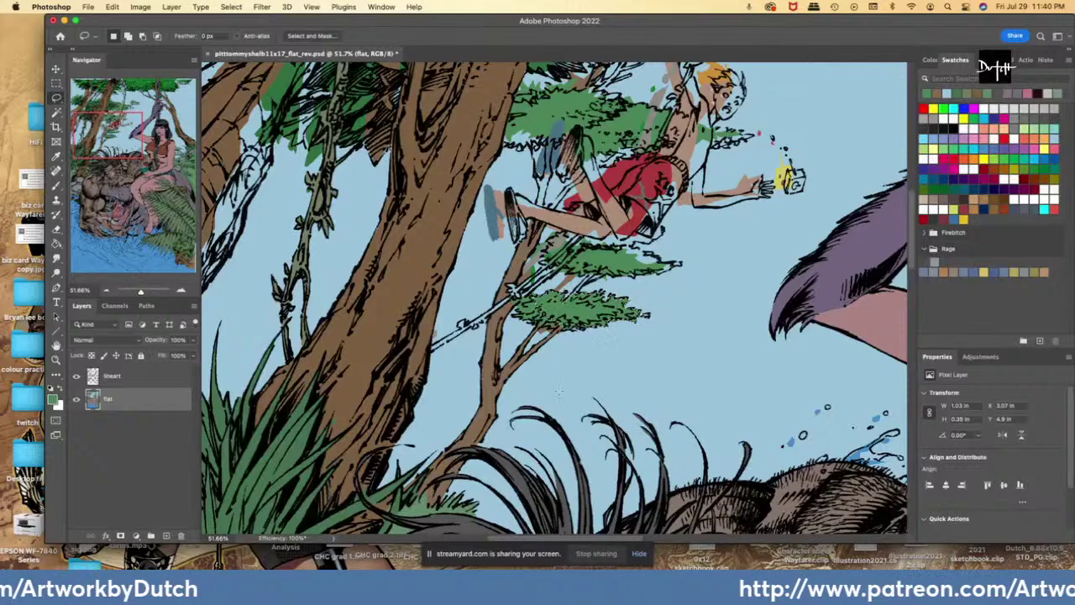
# - Fill the selected stray colour under the lowest foliage clump around the branch tips with sky blue and deselect
pyautogui.scroll(2, 558, 295)
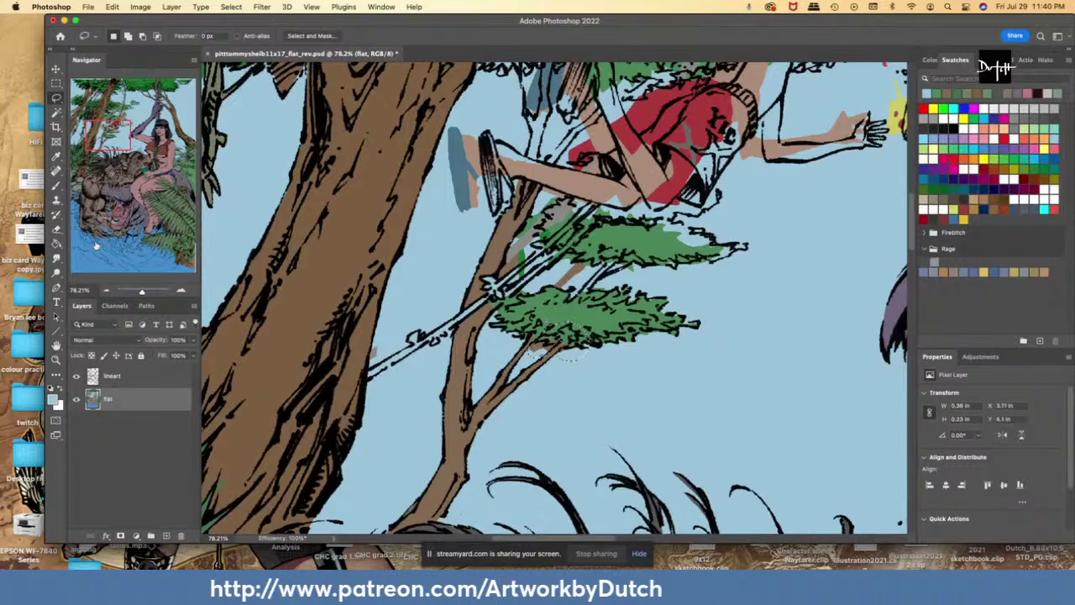
pyautogui.click(58, 244)
pyautogui.click(551, 340)
pyautogui.press('super+d')
pyautogui.press('l')
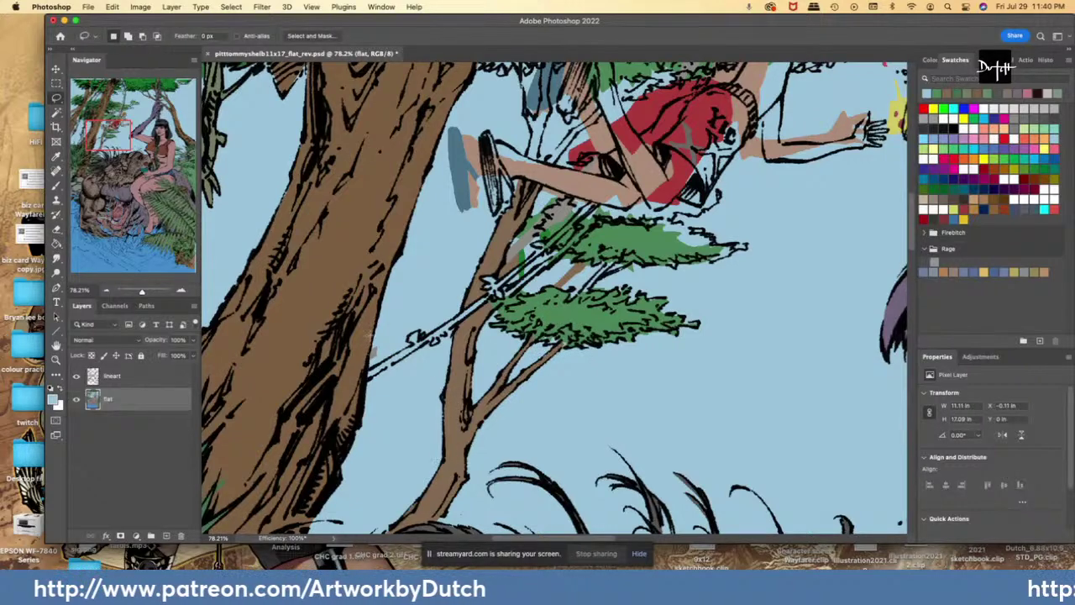
# - Lasso the stray grey patch at the large trunk's edge above the diagonal branch and fill it with sky blue
pyautogui.moveTo(370, 334); pyautogui.dragTo(371, 336)
pyautogui.press('g')
pyautogui.click(375, 353)
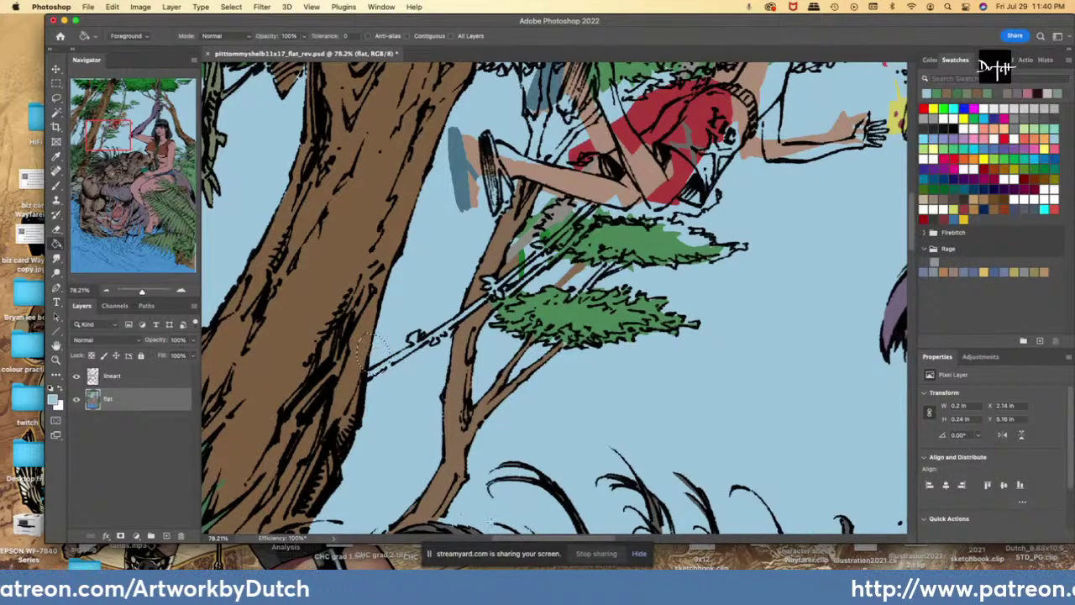
# - Lasso the thin diagonal branch running from the large trunk toward the boy and fill it with grey, including missed spots
pyautogui.press('l')
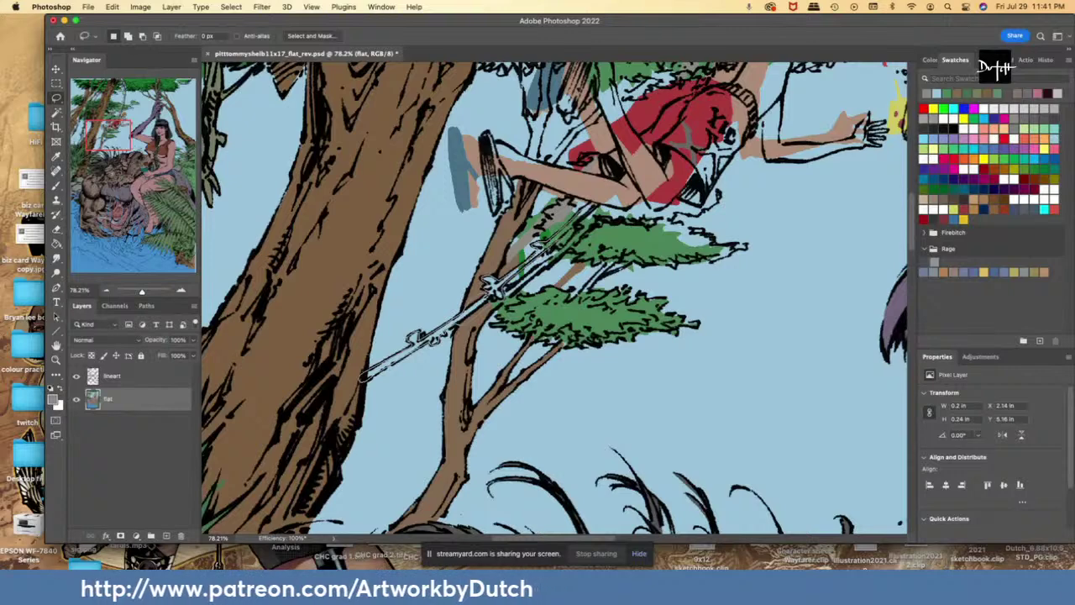
pyautogui.moveTo(552, 245)
pyautogui.mouseDown()
pyautogui.moveTo(603, 205)
pyautogui.moveTo(591, 204)
pyautogui.mouseUp()
pyautogui.click(57, 245)
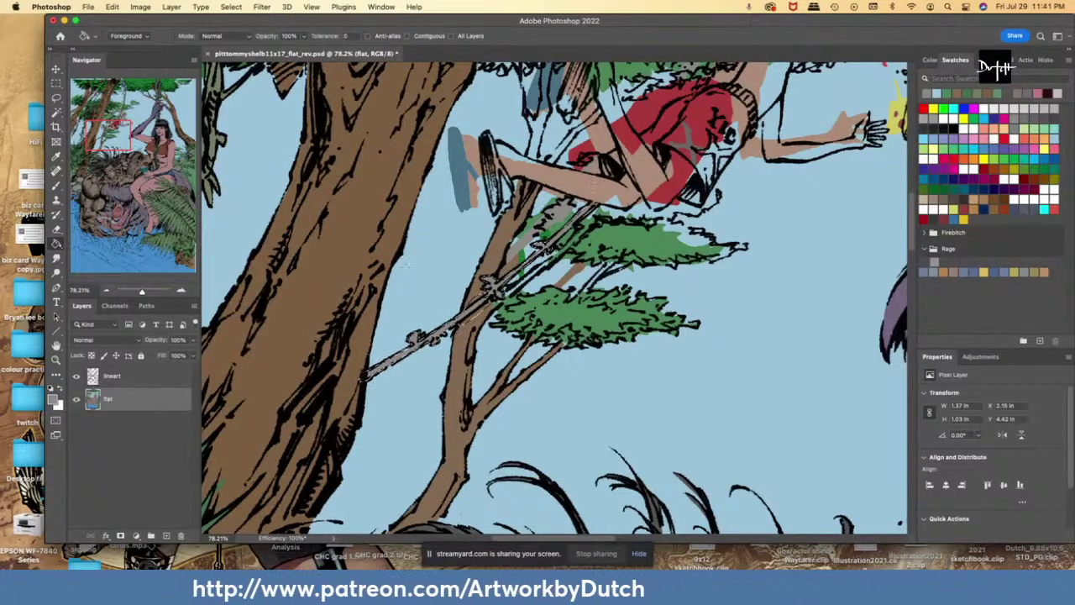
pyautogui.press('l')
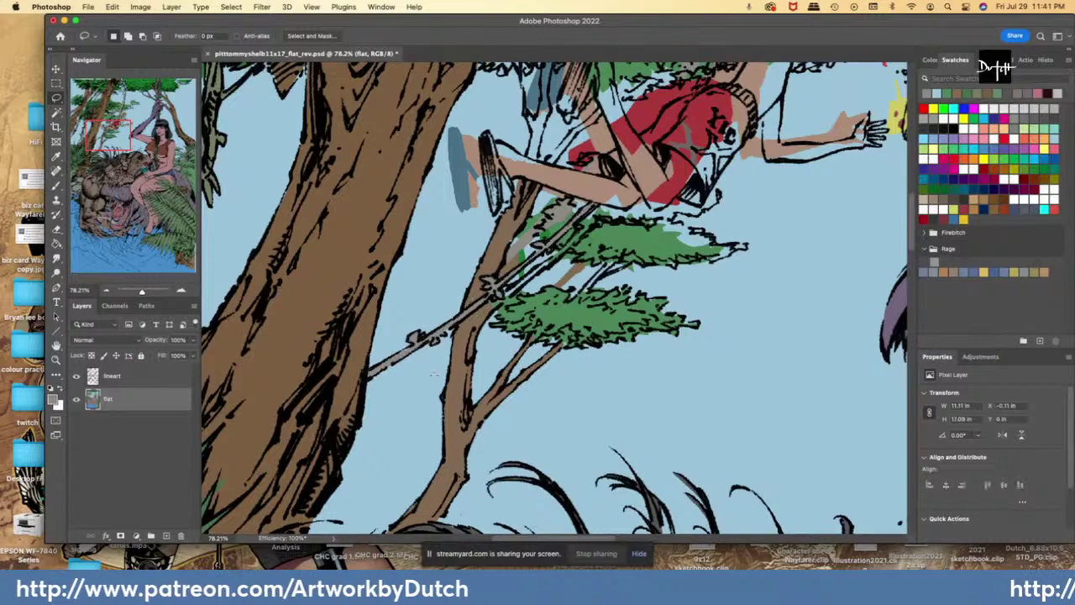
pyautogui.moveTo(404, 357)
pyautogui.mouseDown()
pyautogui.moveTo(413, 344)
pyautogui.moveTo(395, 357)
pyautogui.mouseUp()
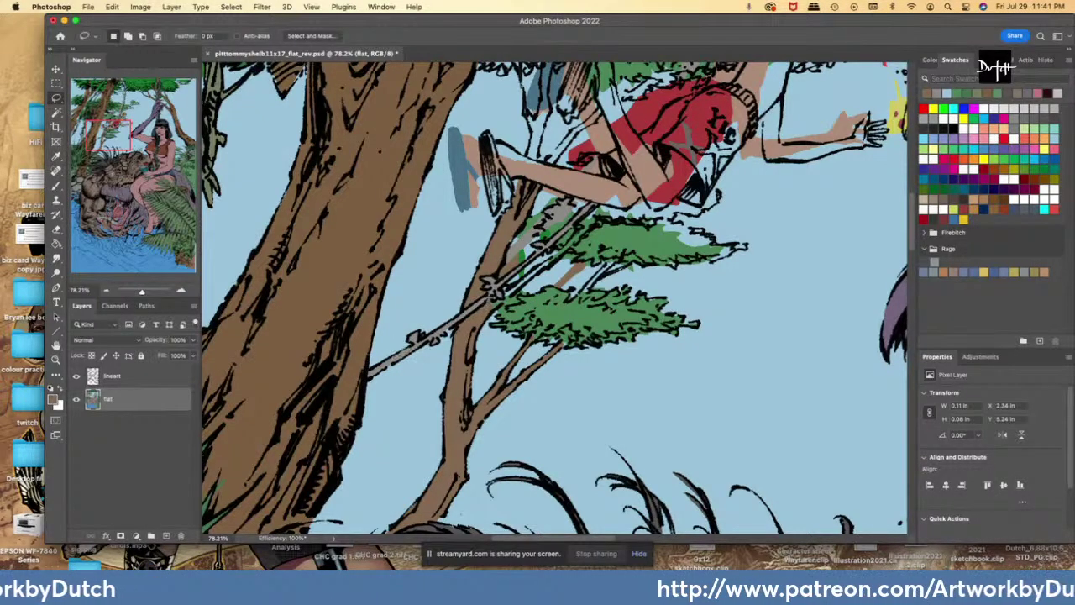
# - Lasso the missed branch sections where the thin trunk crosses the diagonal branch, fill them with brown and deselect
pyautogui.moveTo(496, 309); pyautogui.dragTo(491, 303)
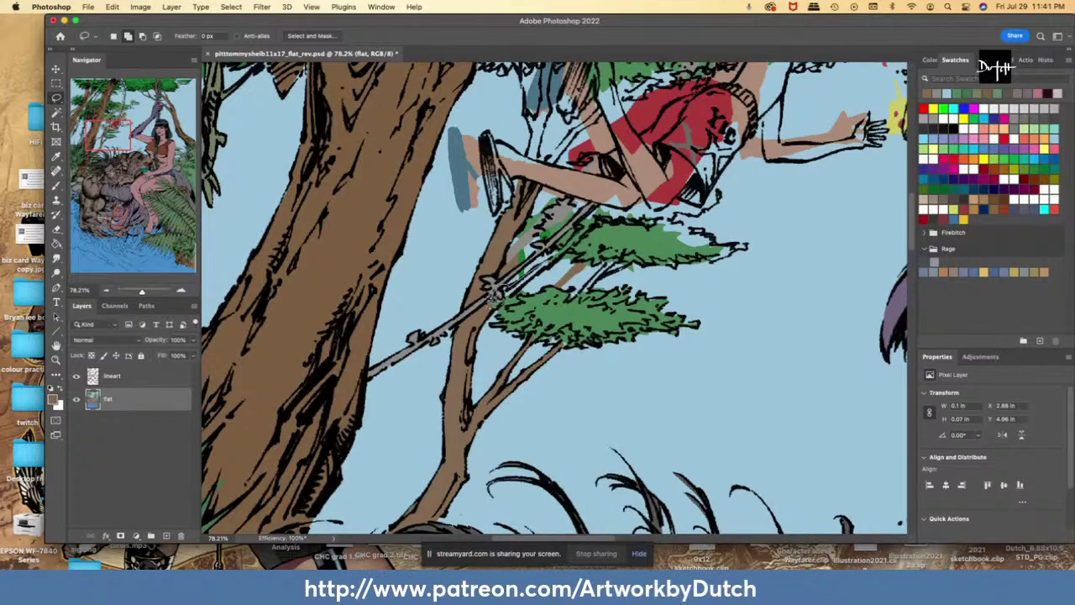
pyautogui.moveTo(525, 288); pyautogui.dragTo(541, 271)
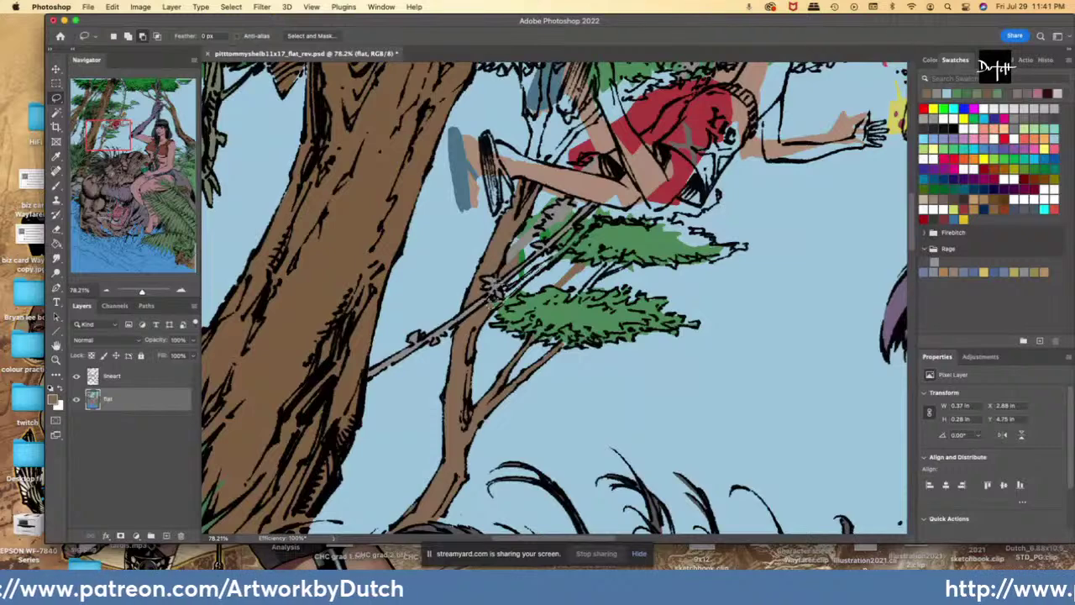
pyautogui.click(56, 243)
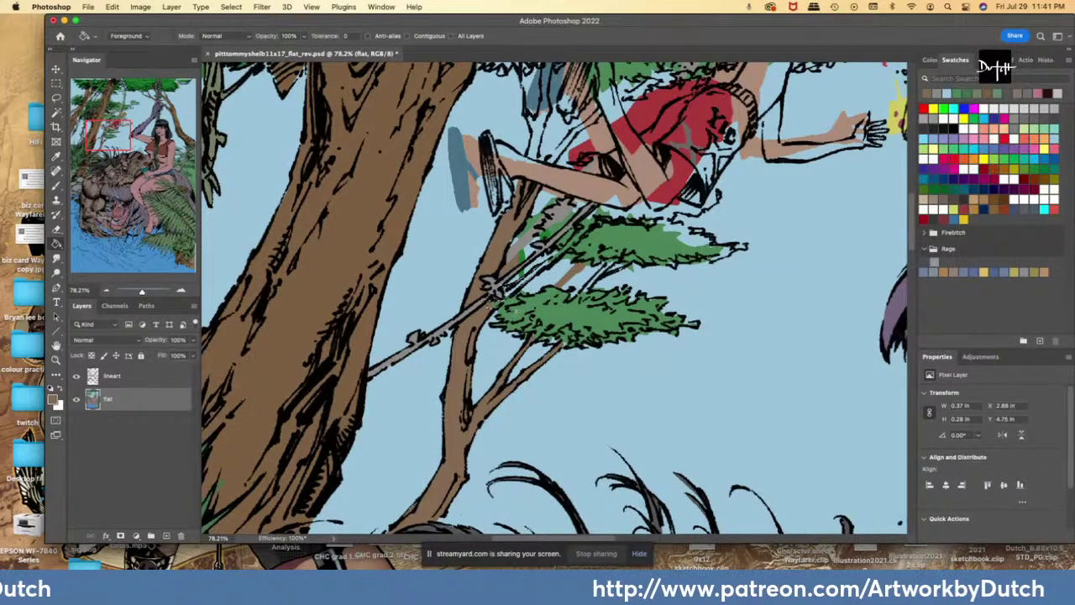
pyautogui.press('l')
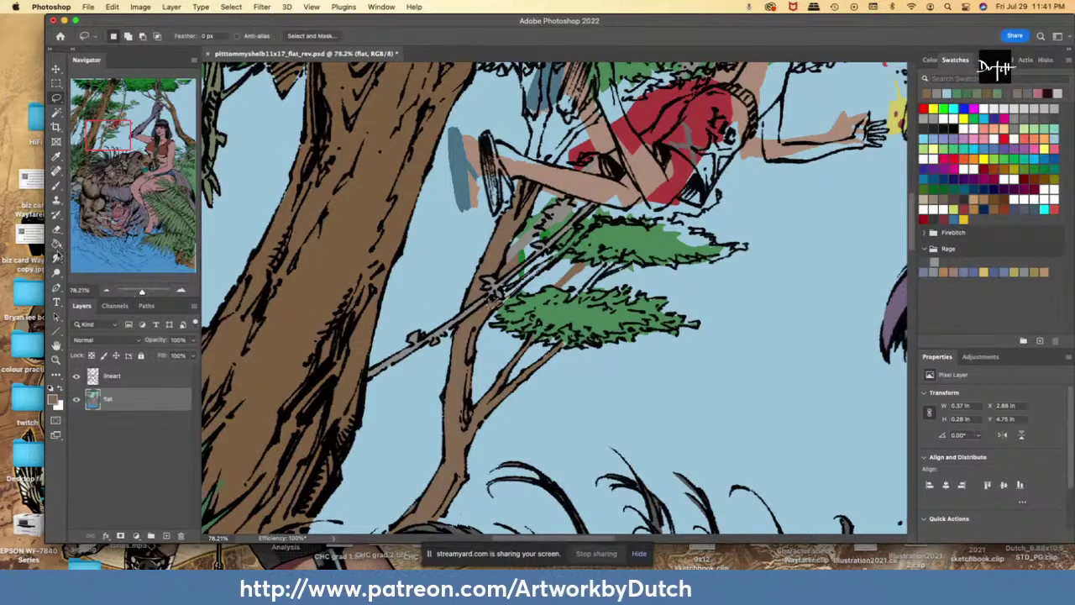
pyautogui.press('g')
pyautogui.press('i')
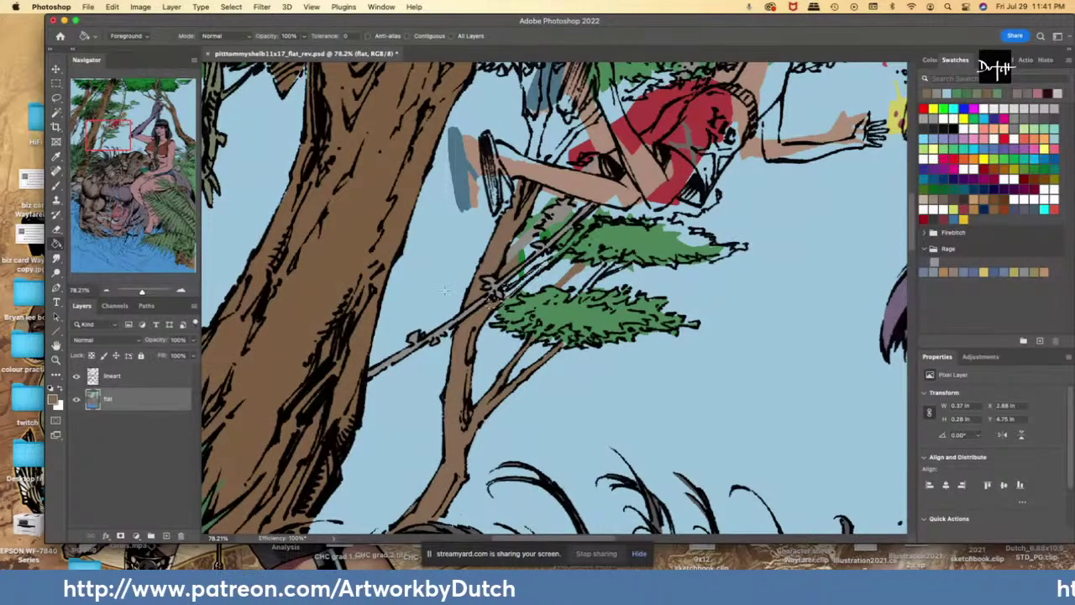
pyautogui.press('g')
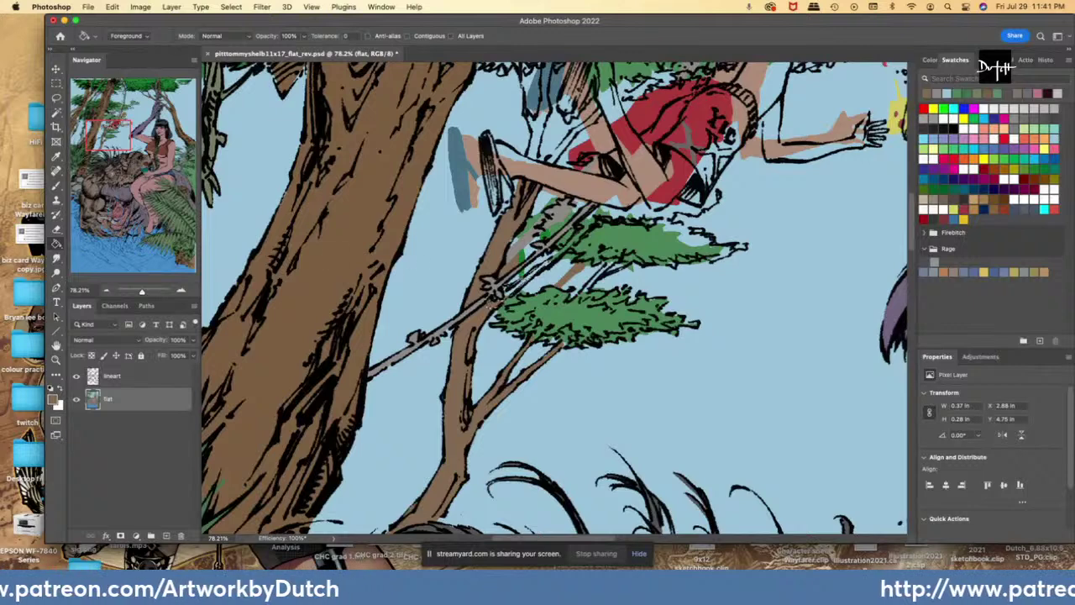
pyautogui.press('l')
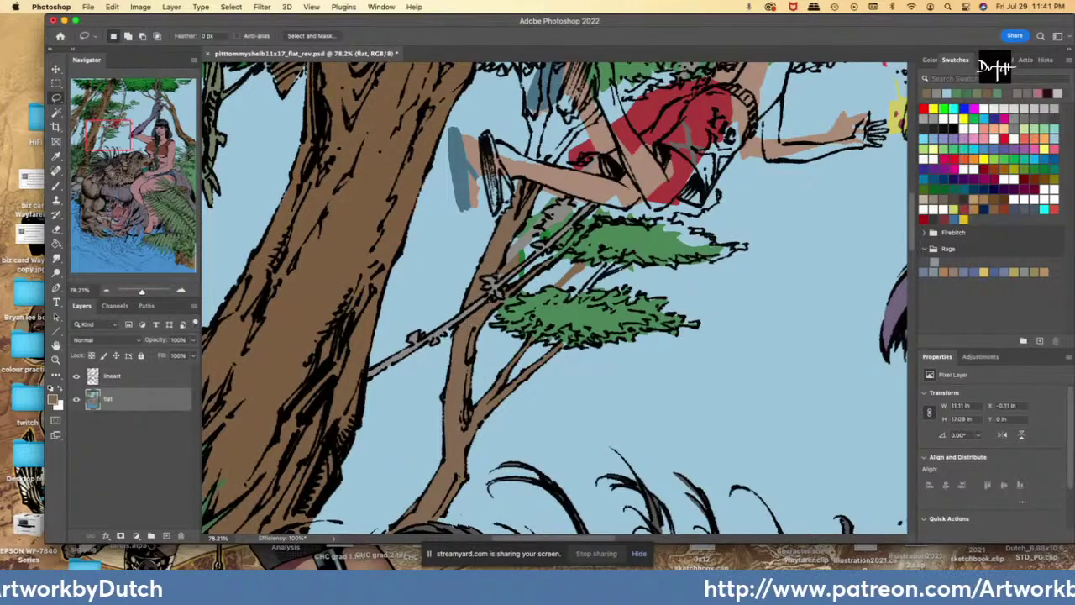
# - Lasso the stray grey and green patches between the thin trunk and the diagonal branch, fill them with sky blue and deselect
pyautogui.moveTo(498, 228)
pyautogui.mouseDown()
pyautogui.moveTo(532, 257)
pyautogui.moveTo(514, 235)
pyautogui.mouseUp()
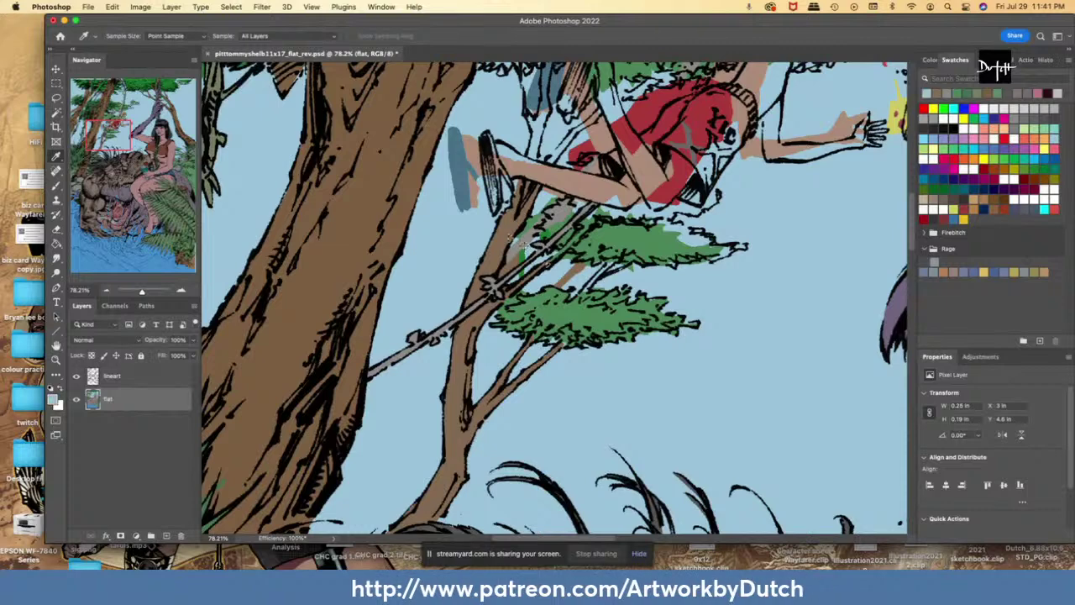
pyautogui.press('l')
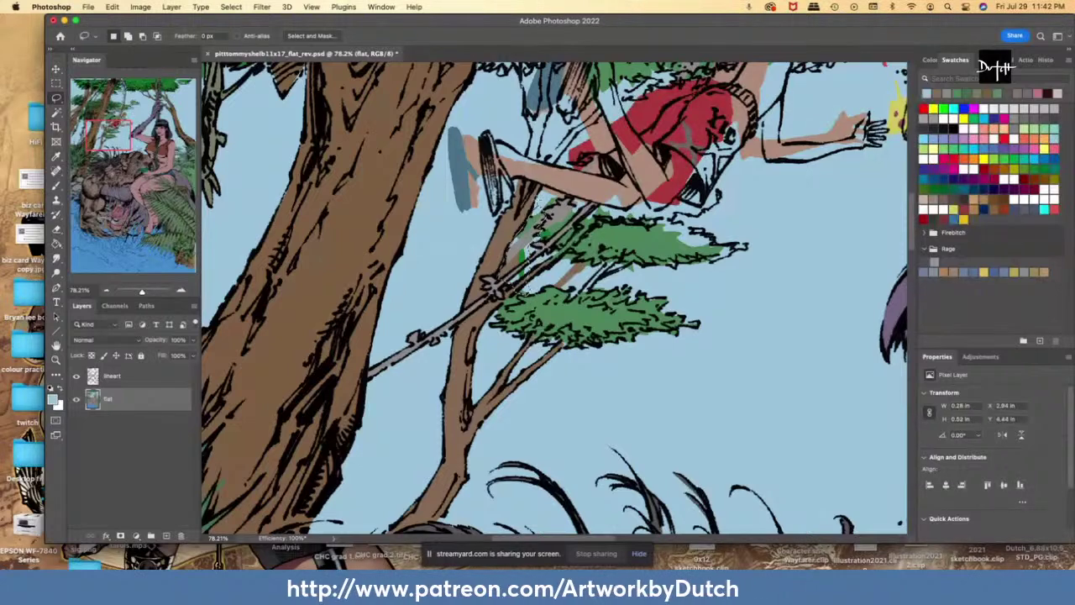
pyautogui.click(56, 244)
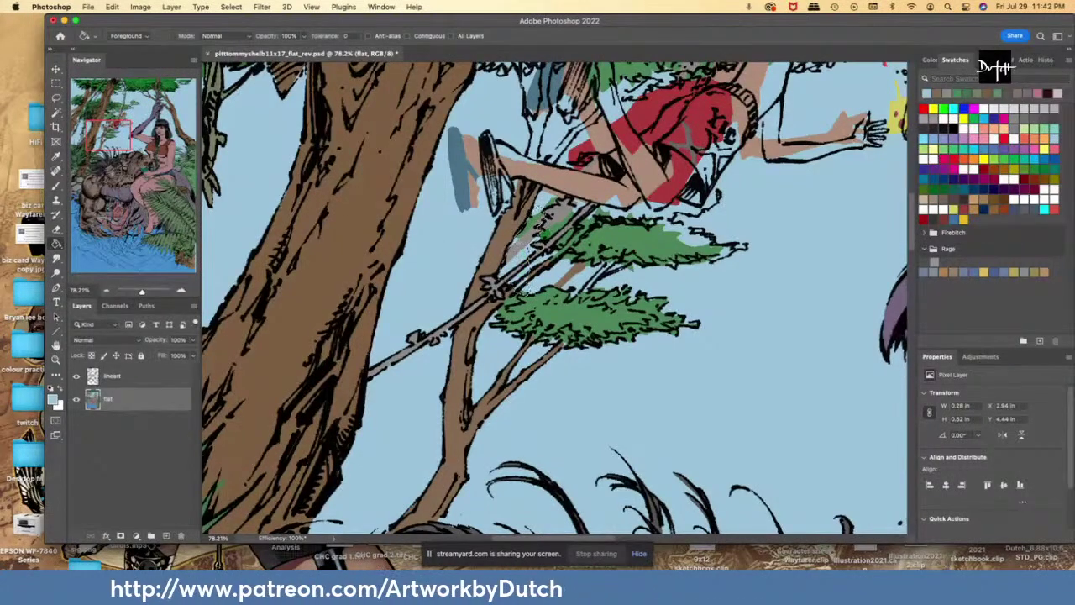
pyautogui.press('l')
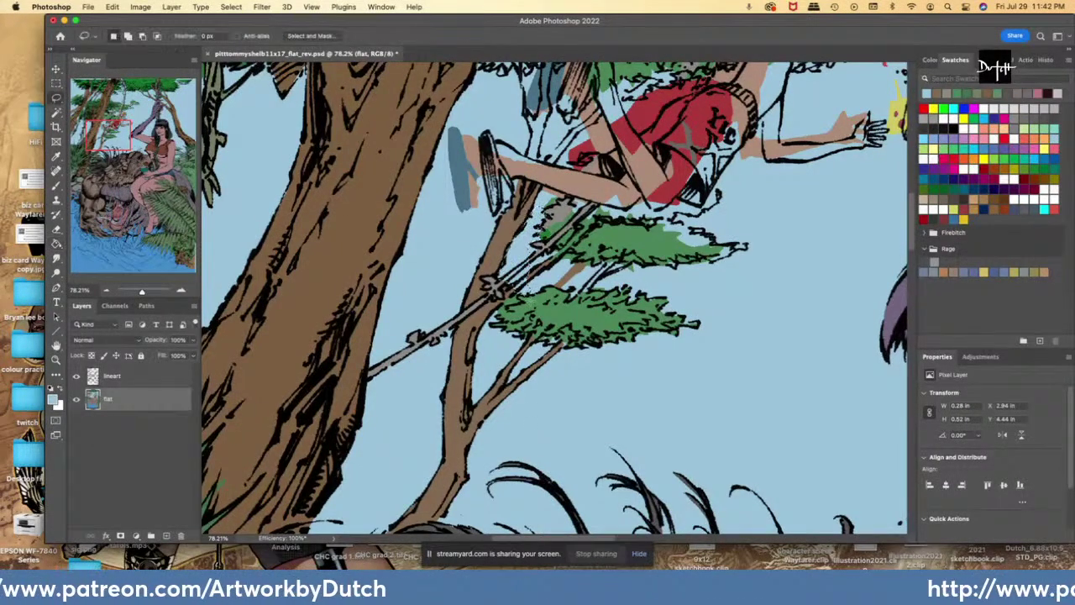
pyautogui.press('g')
pyautogui.click(537, 223)
pyautogui.press('l')
pyautogui.press('i')
pyautogui.click(507, 246)
pyautogui.press('l')
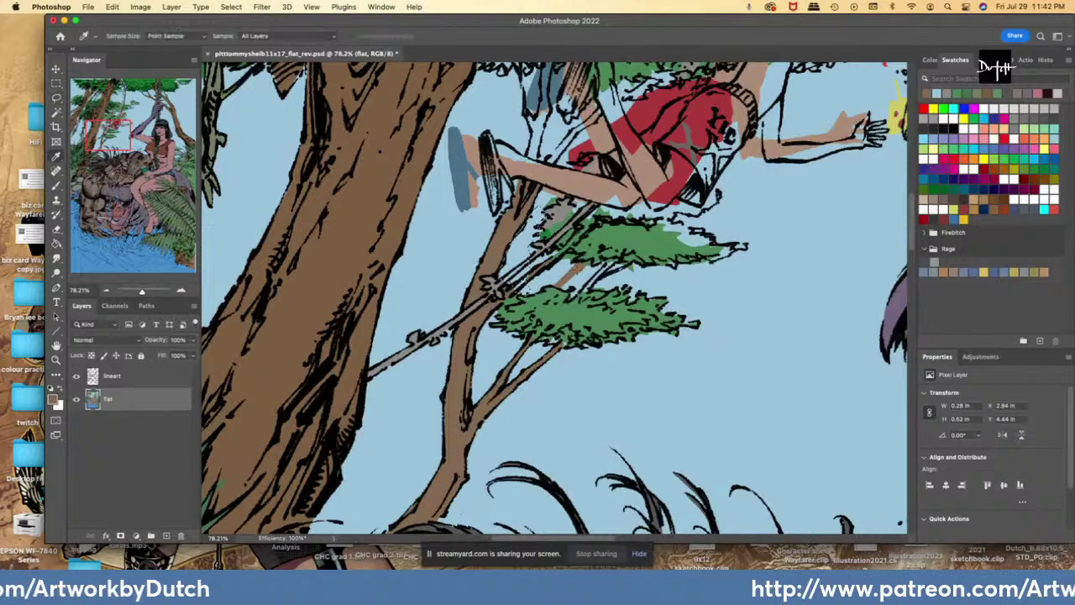
pyautogui.hotkey('ctrl', 'd')
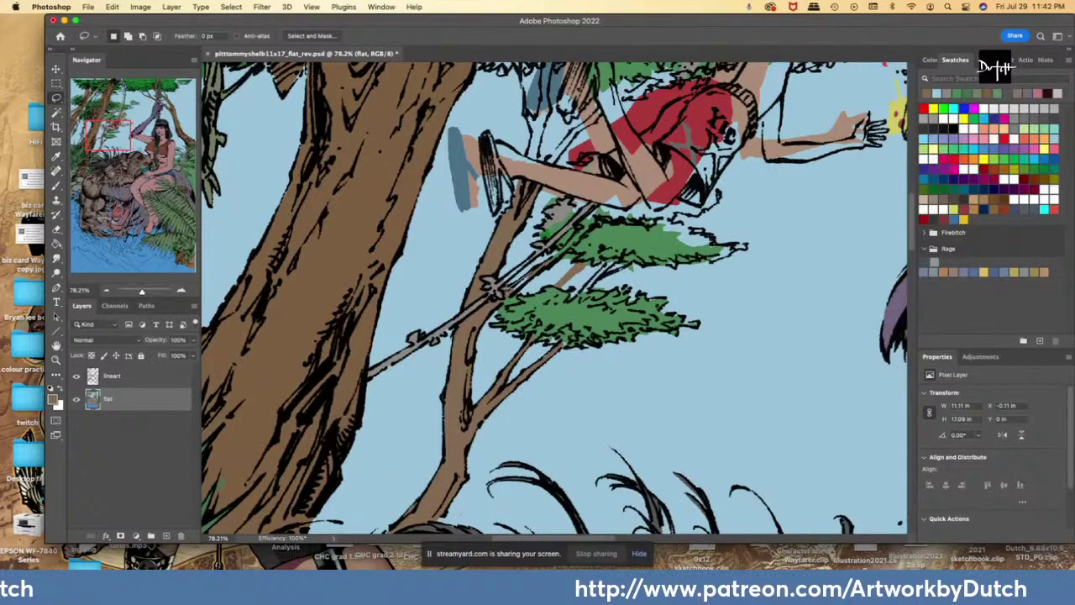
# - Fill the lassoed gaps along the diagonal branch with grey and the stray brown strip between the foliage clumps with sky blue
pyautogui.moveTo(528, 281); pyautogui.dragTo(518, 288)
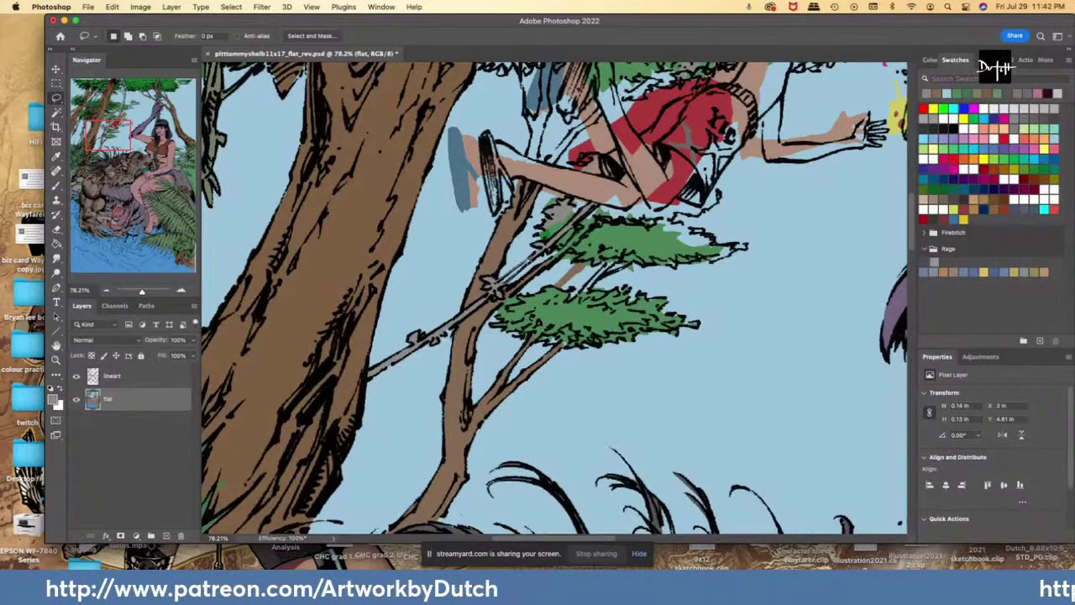
pyautogui.moveTo(542, 249); pyautogui.dragTo(538, 252)
pyautogui.press('i')
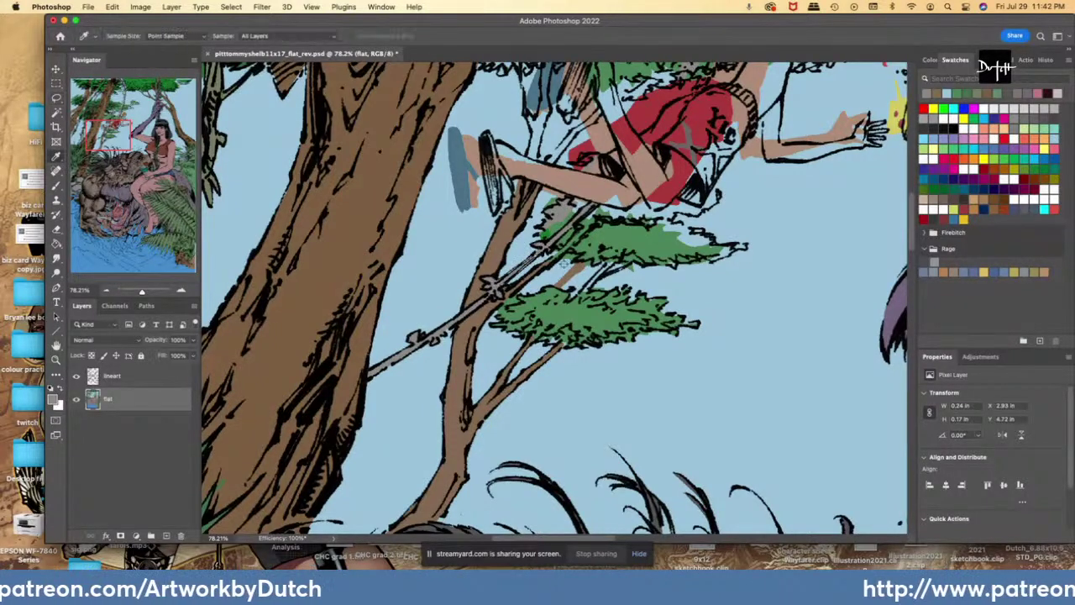
pyautogui.click(556, 273)
pyautogui.press('l')
pyautogui.hotkey('alt', 'Delete')
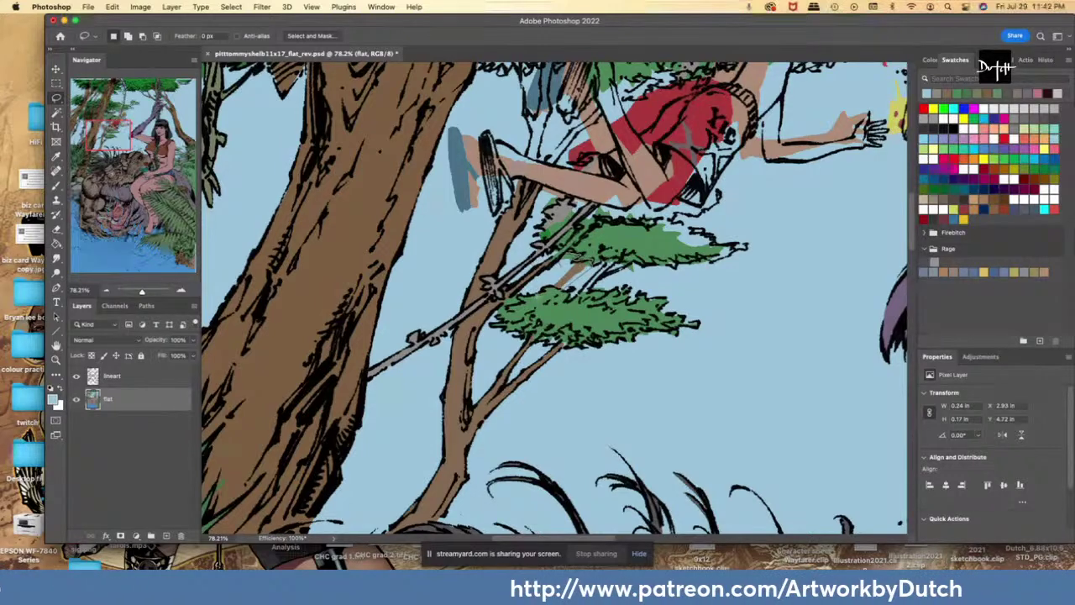
pyautogui.press('g')
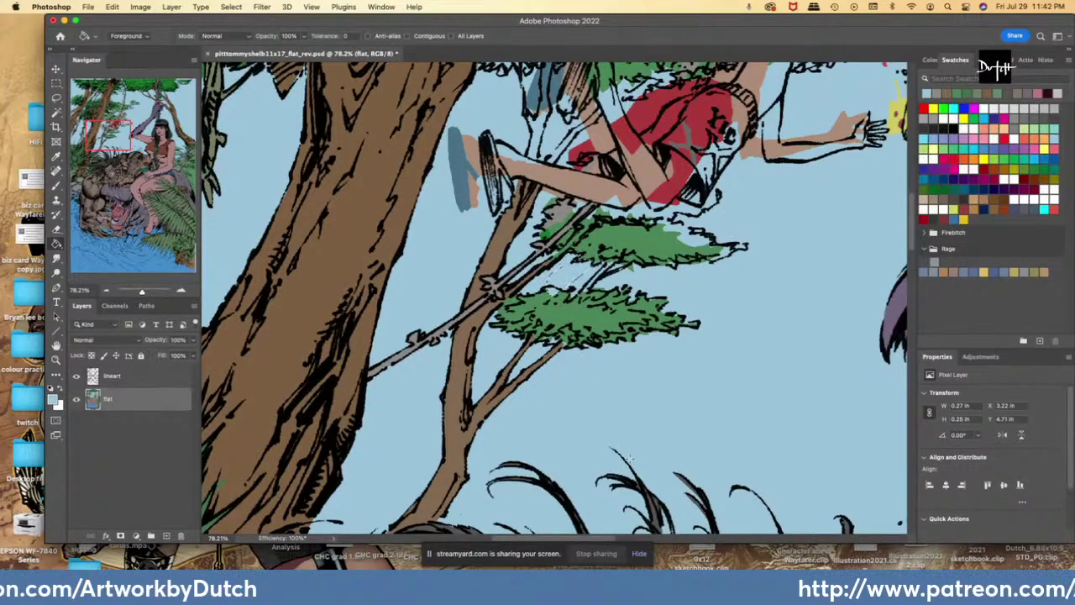
# - Lasso the missed spots inside the lowest foliage clump and fill them with green
pyautogui.press('l')
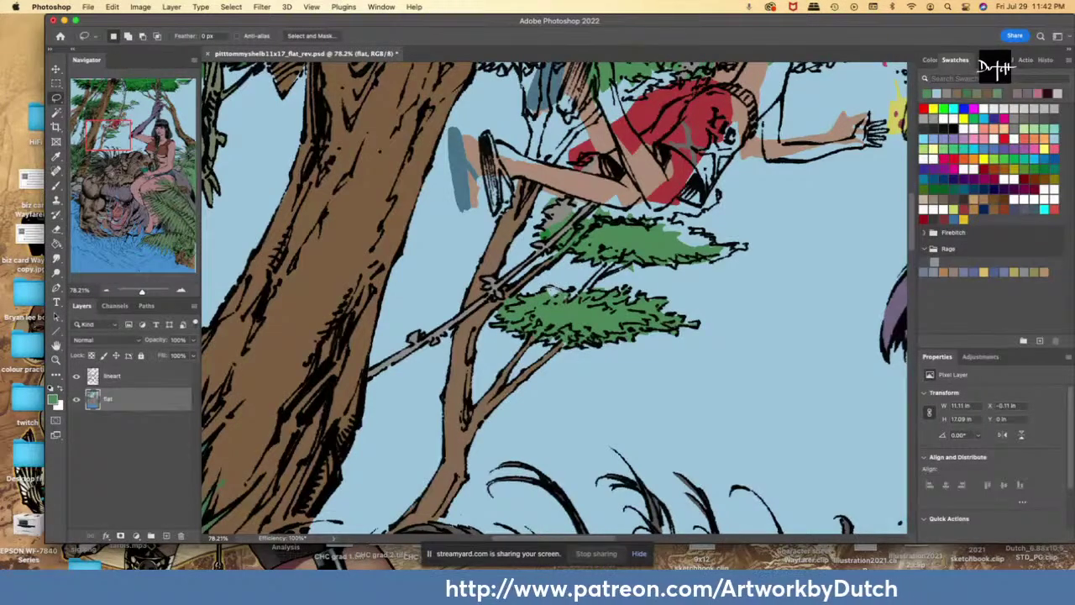
pyautogui.moveTo(562, 293); pyautogui.dragTo(566, 301)
pyautogui.moveTo(645, 301); pyautogui.dragTo(697, 322)
pyautogui.moveTo(551, 339)
pyautogui.mouseDown()
pyautogui.moveTo(537, 340)
pyautogui.moveTo(578, 341)
pyautogui.moveTo(551, 324)
pyautogui.mouseUp()
pyautogui.hotkey('alt', 'BackSpace')
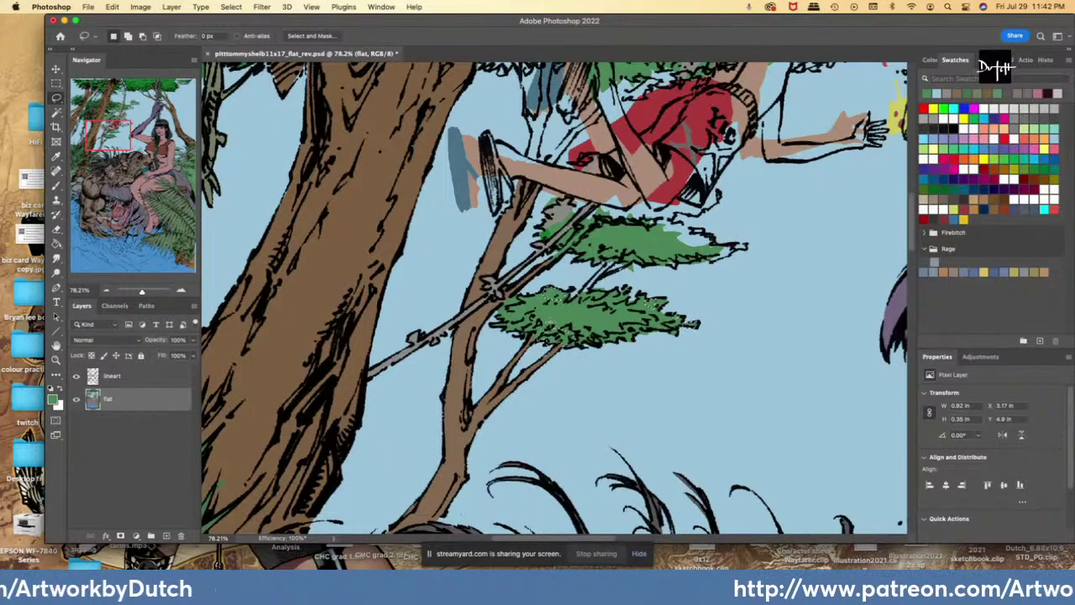
# - Lasso the stray colour along the upper edge of the small foliage clump under the boy's leg and fill it with sky blue
pyautogui.press('i')
pyautogui.click(542, 202)
pyautogui.press('l')
pyautogui.moveTo(547, 201); pyautogui.dragTo(539, 211)
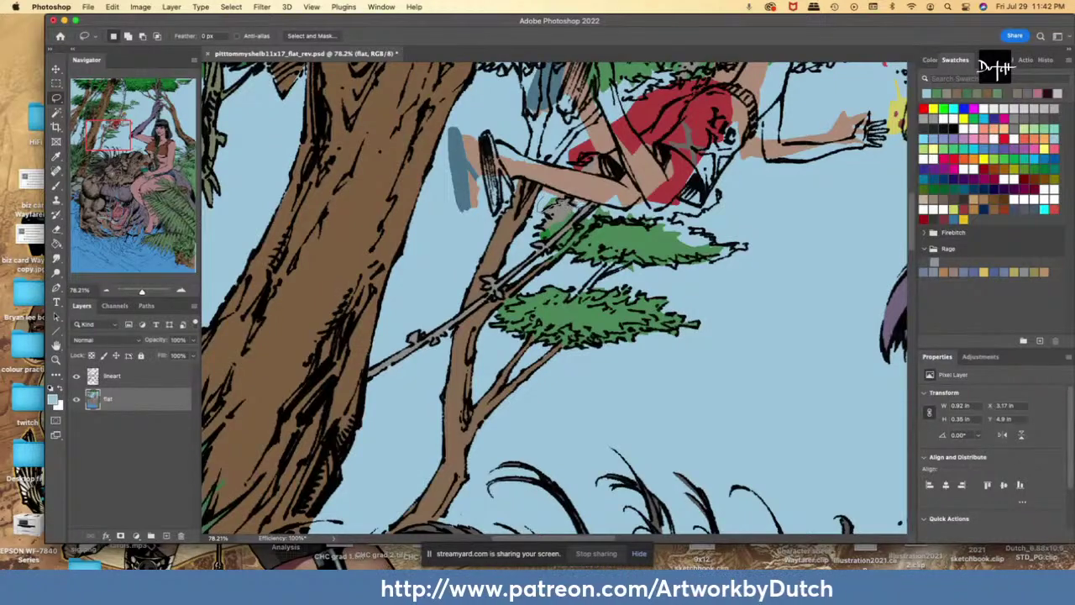
pyautogui.press('g')
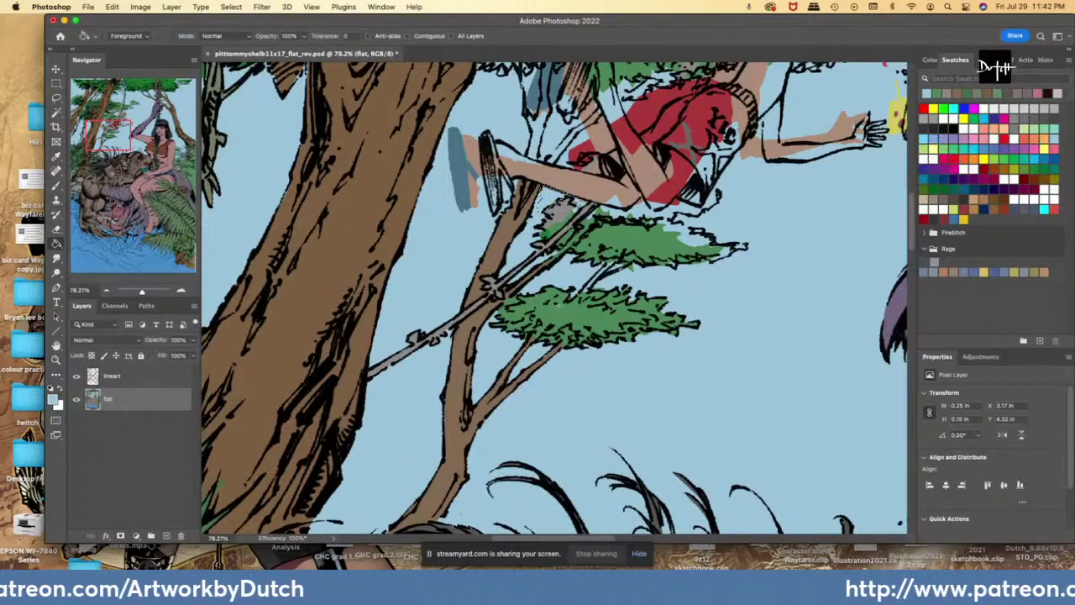
# - Lasso the grey areas of the small foliage clump beside the diagonal branch and fill them with green
pyautogui.press('l')
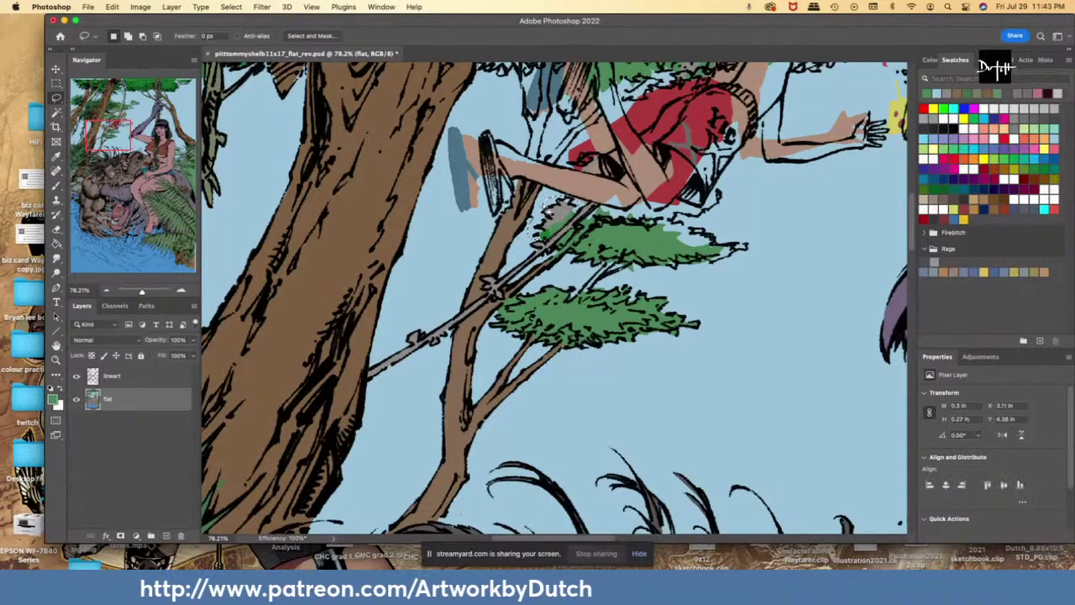
pyautogui.press('g')
pyautogui.click(539, 237)
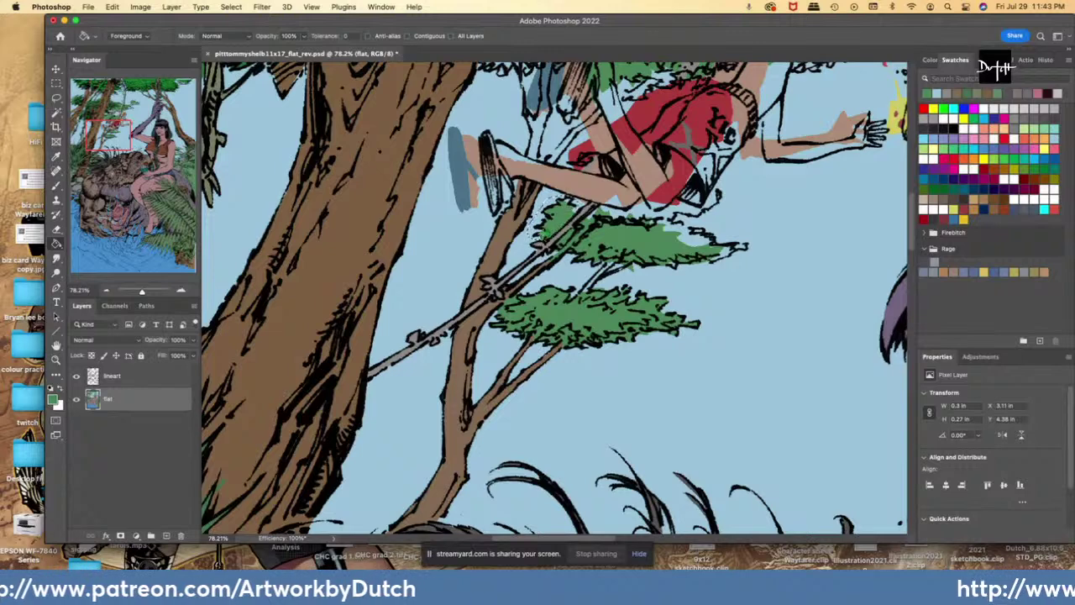
pyautogui.press('l')
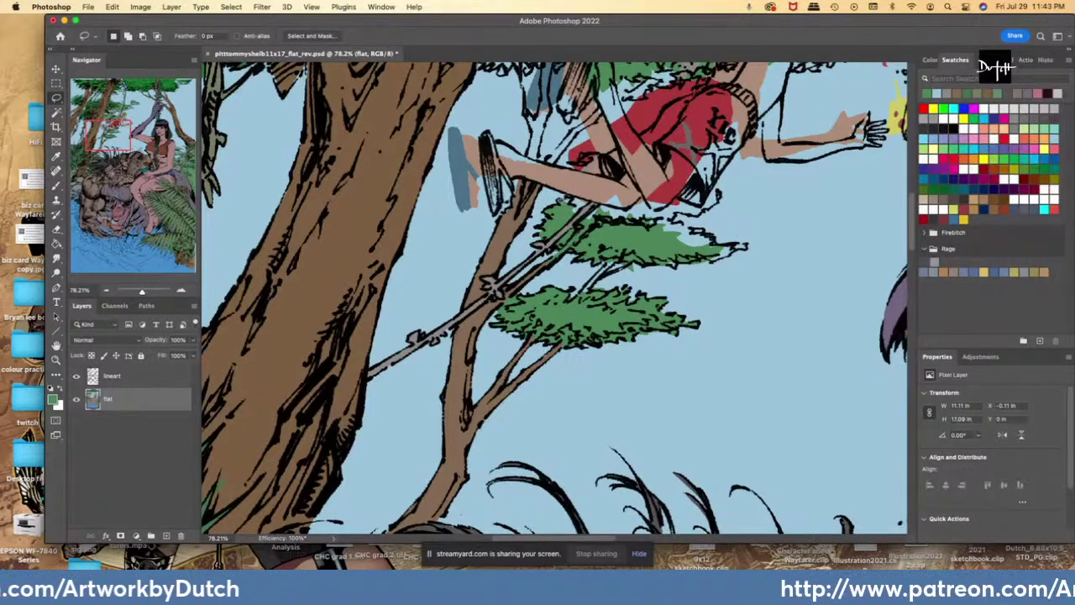
pyautogui.moveTo(561, 203); pyautogui.dragTo(579, 221)
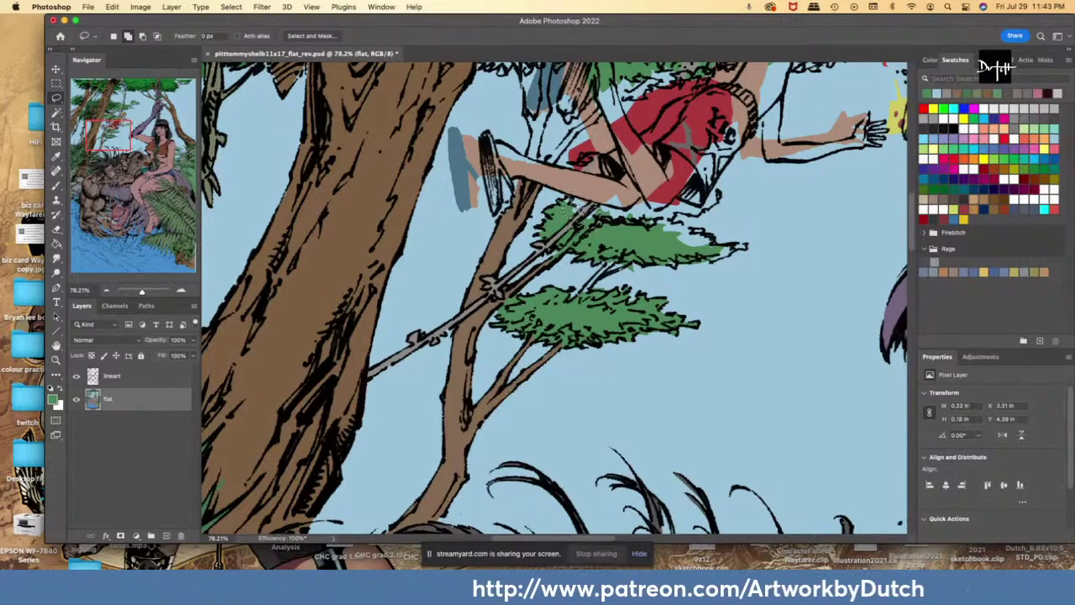
pyautogui.click(56, 243)
# - Fill the boy's lassoed shoe sole with slate blue and the stray patch between the shoe and large trunk with sky blue
pyautogui.press('l')
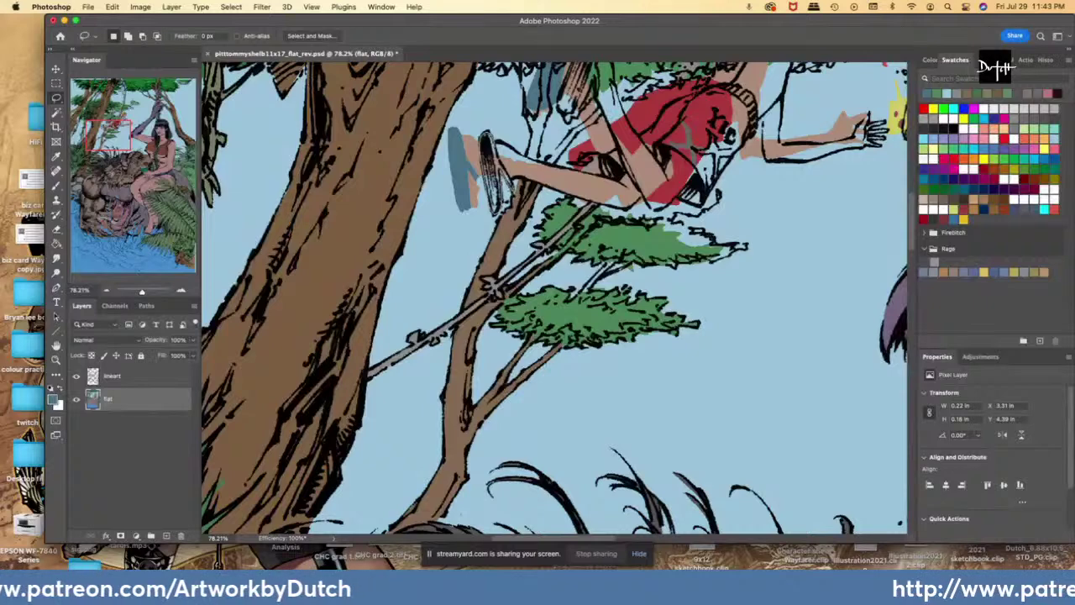
pyautogui.moveTo(509, 197)
pyautogui.mouseDown()
pyautogui.moveTo(494, 154)
pyautogui.moveTo(480, 168)
pyautogui.moveTo(507, 201)
pyautogui.moveTo(446, 206)
pyautogui.moveTo(482, 193)
pyautogui.moveTo(481, 158)
pyautogui.moveTo(448, 122)
pyautogui.moveTo(444, 199)
pyautogui.mouseUp()
pyautogui.hotkey('alt', 'BackSpace')
pyautogui.press('i')
pyautogui.click(446, 258)
pyautogui.press('l')
pyautogui.hotkey('alt', 'BackSpace')
# - Lasso the missed edge of the thin trunk just below the boy's shoe and fill it with the trunk's brown
pyautogui.press('i')
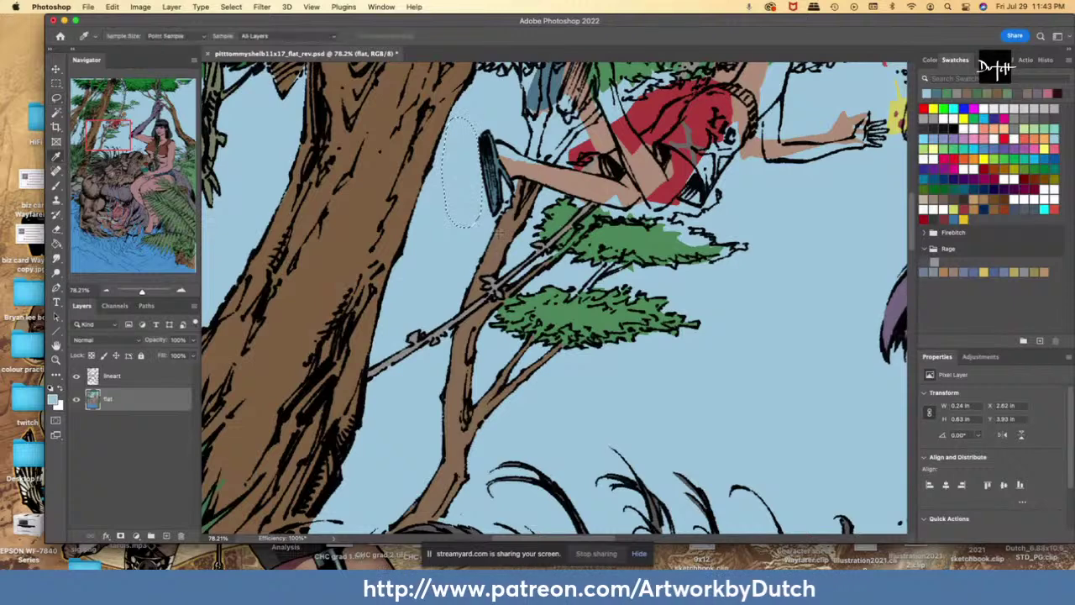
pyautogui.click(508, 221)
pyautogui.press('l')
pyautogui.moveTo(507, 208); pyautogui.dragTo(515, 201)
pyautogui.hotkey('alt', 'BackSpace')
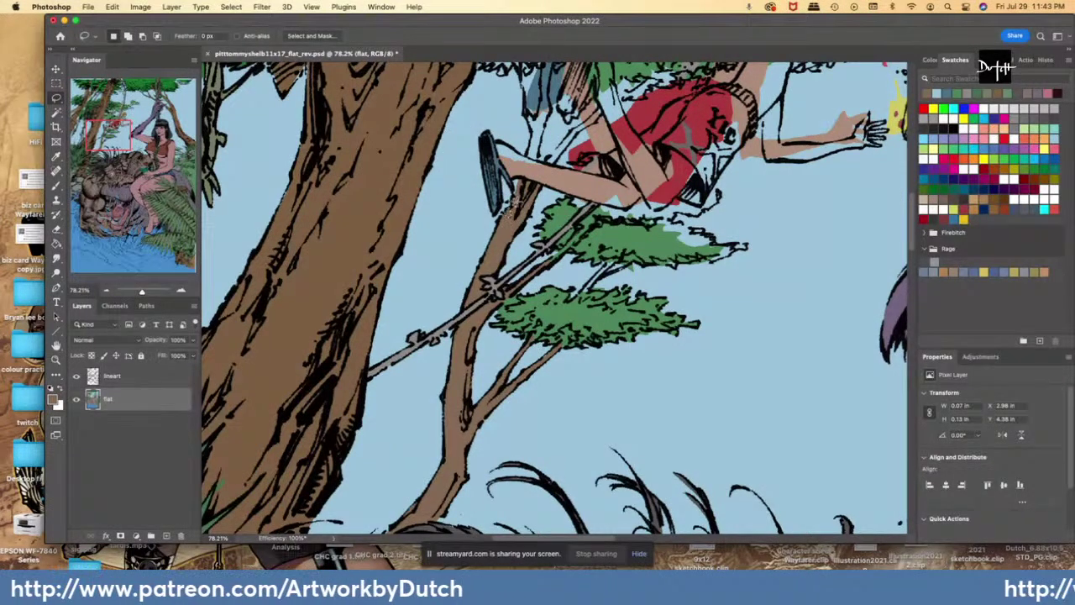
# - Lasso the unfilled thin branches below and between the two foliage clumps and fill them with brown
pyautogui.press('i')
pyautogui.click(485, 408)
pyautogui.press('l')
pyautogui.moveTo(548, 350)
pyautogui.mouseDown()
pyautogui.moveTo(535, 363)
pyautogui.moveTo(546, 356)
pyautogui.mouseUp()
pyautogui.moveTo(607, 265)
pyautogui.mouseDown()
pyautogui.moveTo(576, 296)
pyautogui.moveTo(620, 265)
pyautogui.moveTo(584, 261)
pyautogui.moveTo(598, 264)
pyautogui.mouseUp()
pyautogui.hotkey('alt', 'BackSpace')
# - Lasso the missed underside of the upper foliage clump at the branch tip and fill it with green
pyautogui.press('i')
pyautogui.click(637, 245)
pyautogui.press('l')
pyautogui.moveTo(610, 265); pyautogui.dragTo(620, 264)
pyautogui.hotkey('alt', 'BackSpace')
# - Fill the selected stray green spot beneath the upper foliage clump beside the branch tip with sky blue
pyautogui.press('i')
pyautogui.click(663, 280)
pyautogui.press('l')
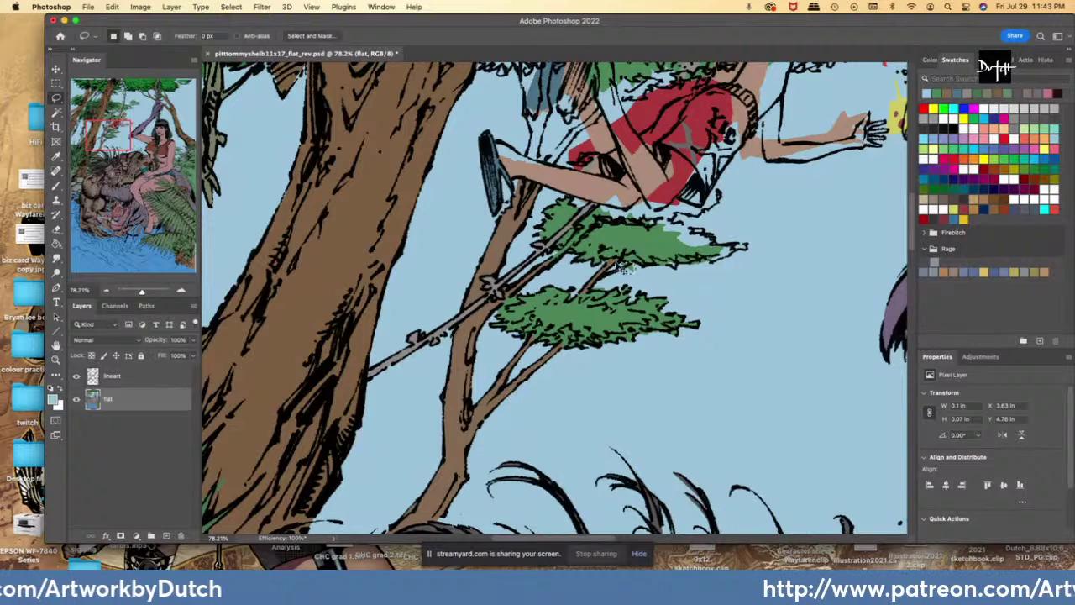
pyautogui.hotkey('alt', 'BackSpace')
# - Lasso the unfilled outer tips and top of the upper foliage clump below the boy, fill them with green and deselect
pyautogui.press('i')
pyautogui.click(622, 236)
pyautogui.press('l')
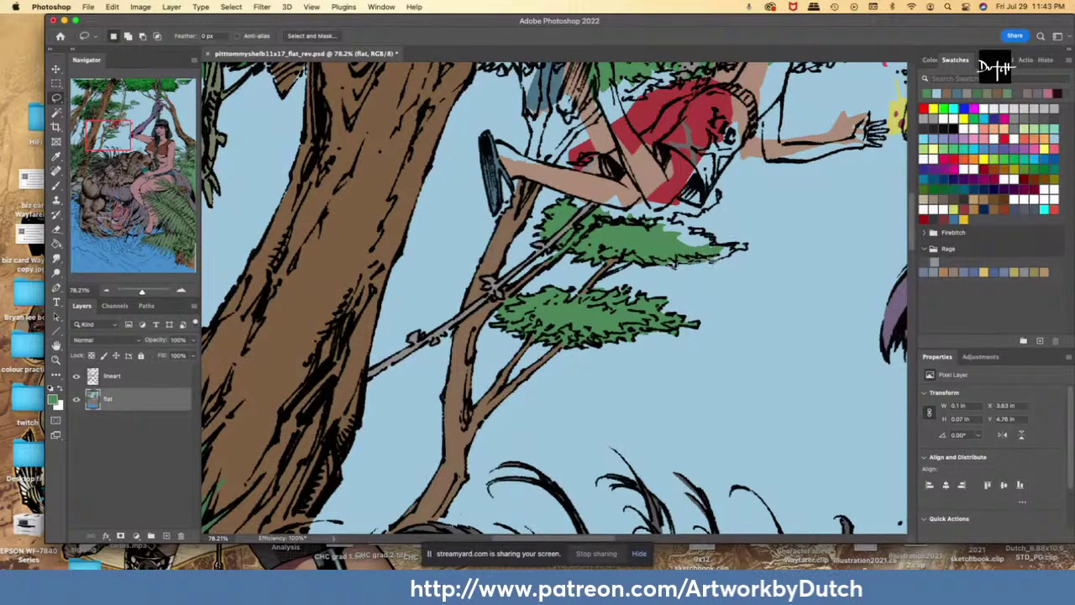
pyautogui.moveTo(744, 249); pyautogui.dragTo(716, 245)
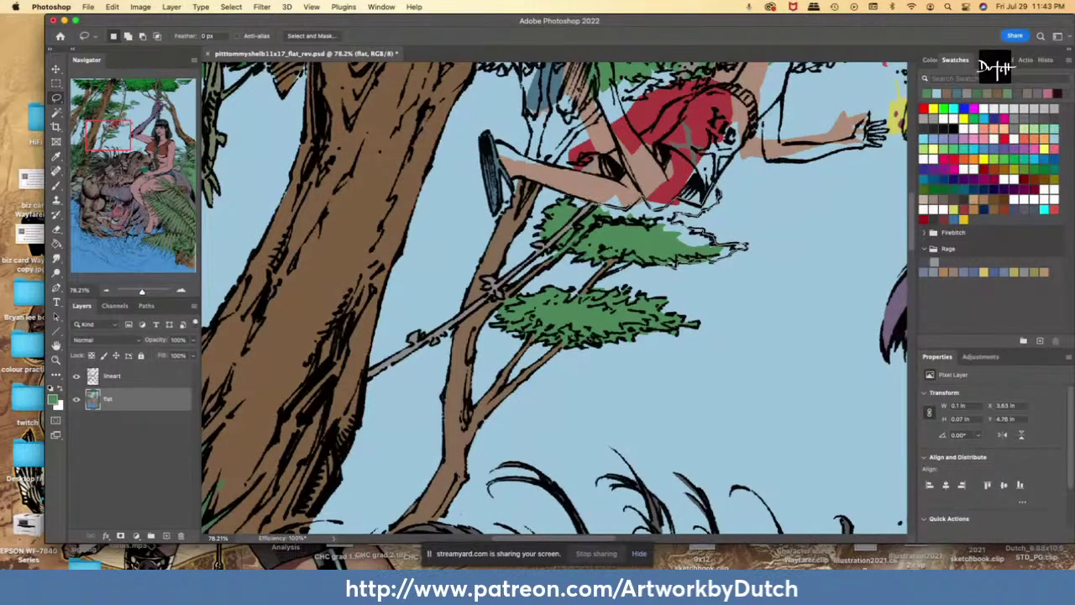
pyautogui.moveTo(643, 201); pyautogui.dragTo(596, 220)
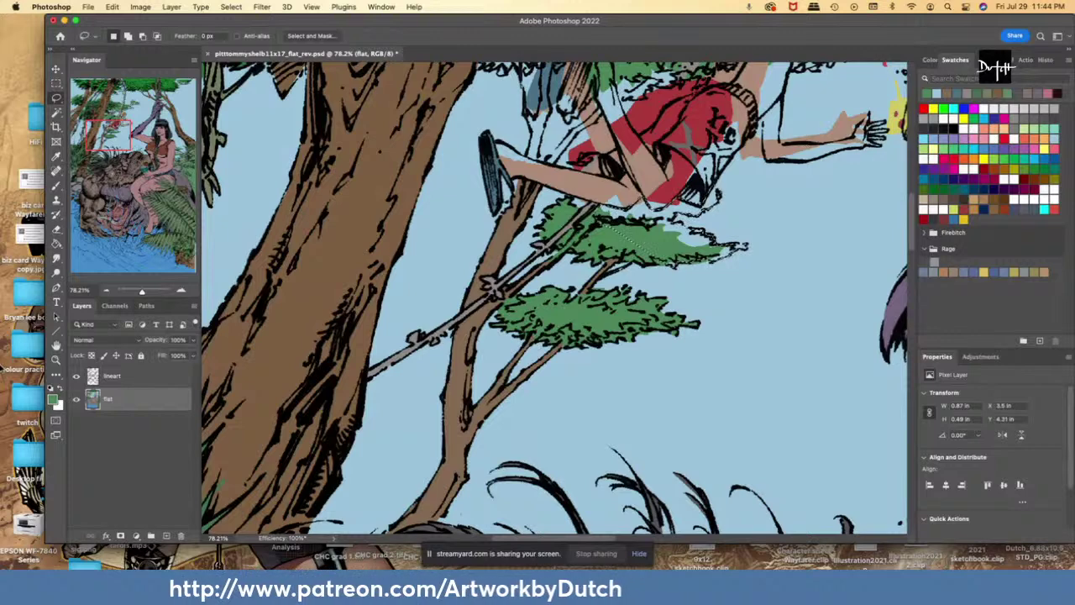
pyautogui.hotkey('alt', 'BackSpace')
pyautogui.press('super+d')
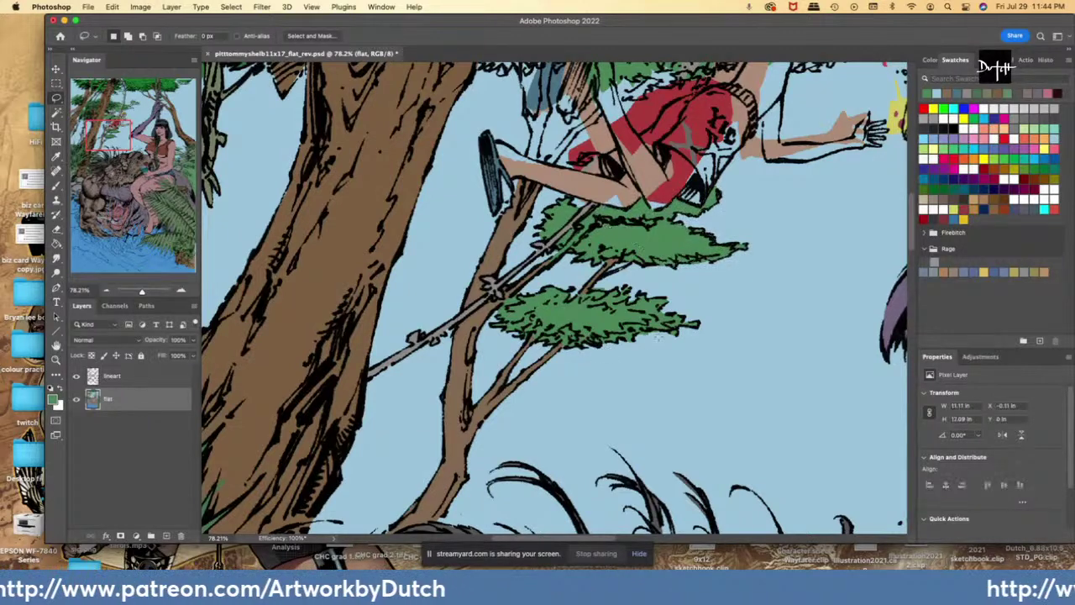
# - Lasso the stray spots along the edges of the two foliage clumps below the boy and fill them with the sampled sky blue
pyautogui.press('i')
pyautogui.click(663, 290)
pyautogui.press('l')
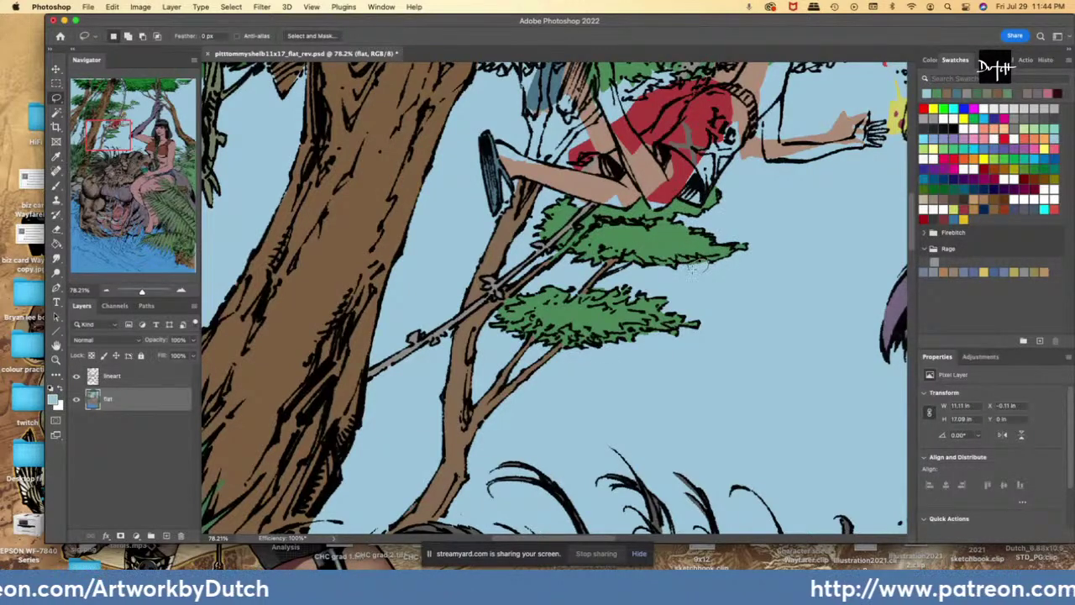
pyautogui.moveTo(694, 267); pyautogui.dragTo(691, 266)
pyautogui.hotkey('alt', 'BackSpace')
pyautogui.moveTo(601, 290)
pyautogui.mouseDown()
pyautogui.moveTo(591, 287)
pyautogui.moveTo(601, 289)
pyautogui.mouseUp()
pyautogui.hotkey('alt', 'BackSpace')
pyautogui.moveTo(654, 336); pyautogui.dragTo(664, 345)
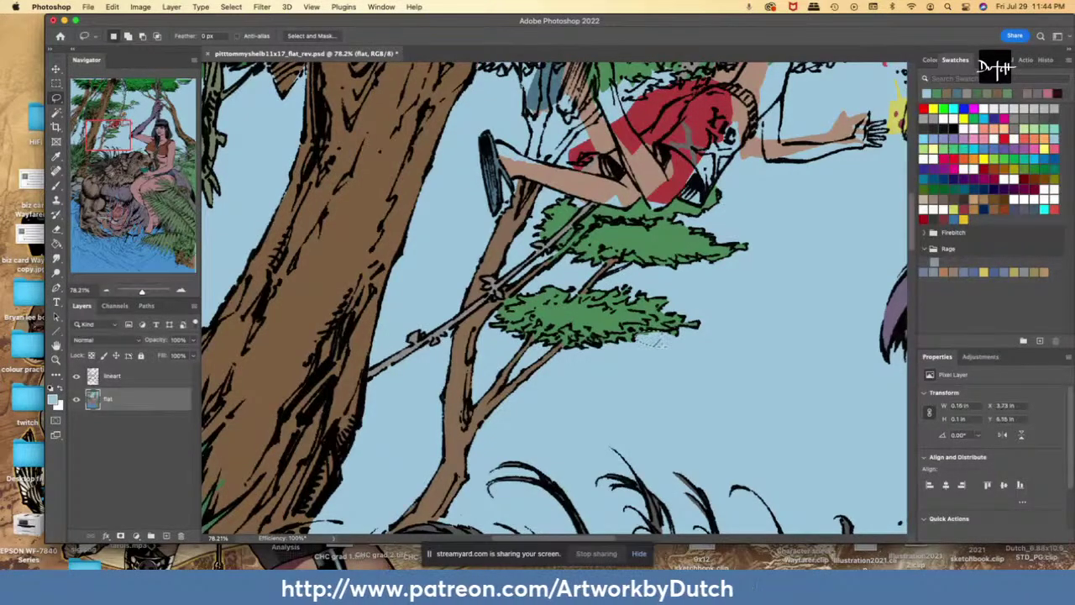
pyautogui.moveTo(628, 298); pyautogui.dragTo(636, 297)
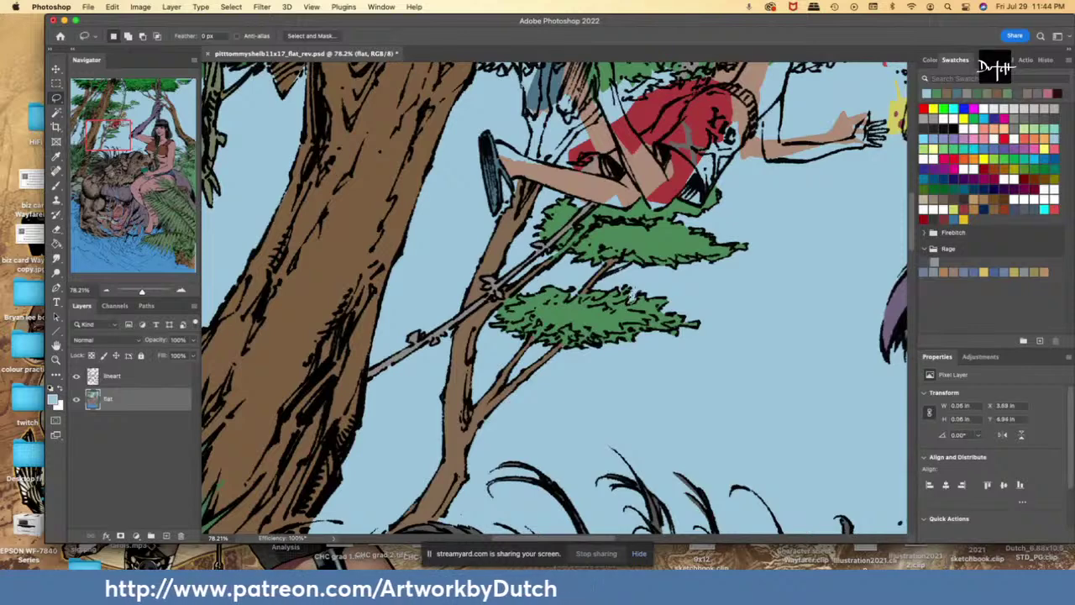
# - Sample the foliage green and lasso the small missed gap at the top of the lower foliage clump to fill it
pyautogui.press('i')
pyautogui.click(557, 298)
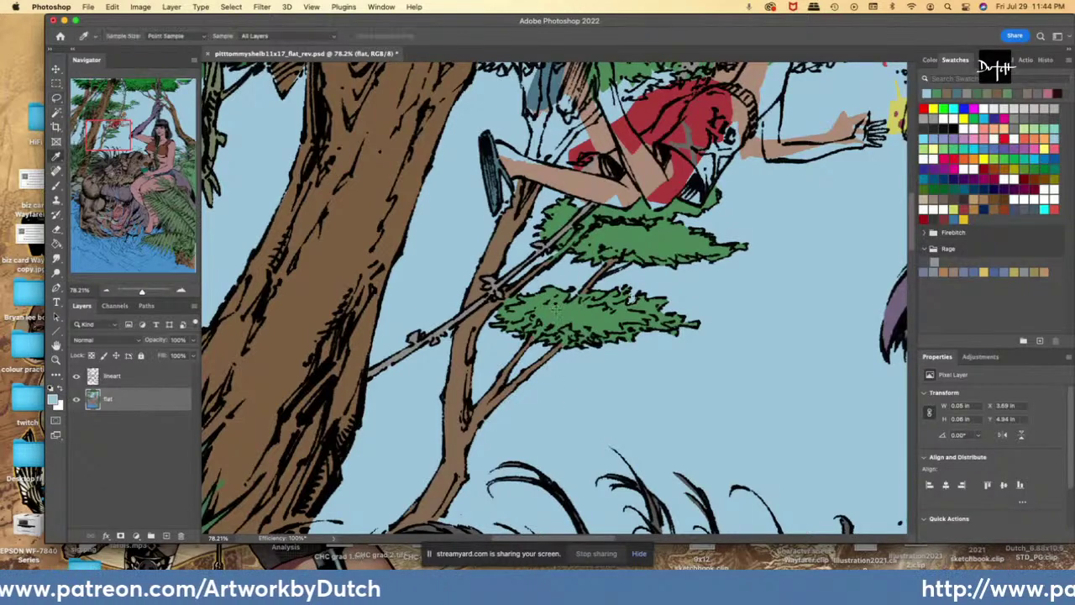
pyautogui.press('l')
pyautogui.press('i')
pyautogui.click(559, 300)
pyautogui.press('l')
pyautogui.moveTo(572, 292); pyautogui.dragTo(567, 299)
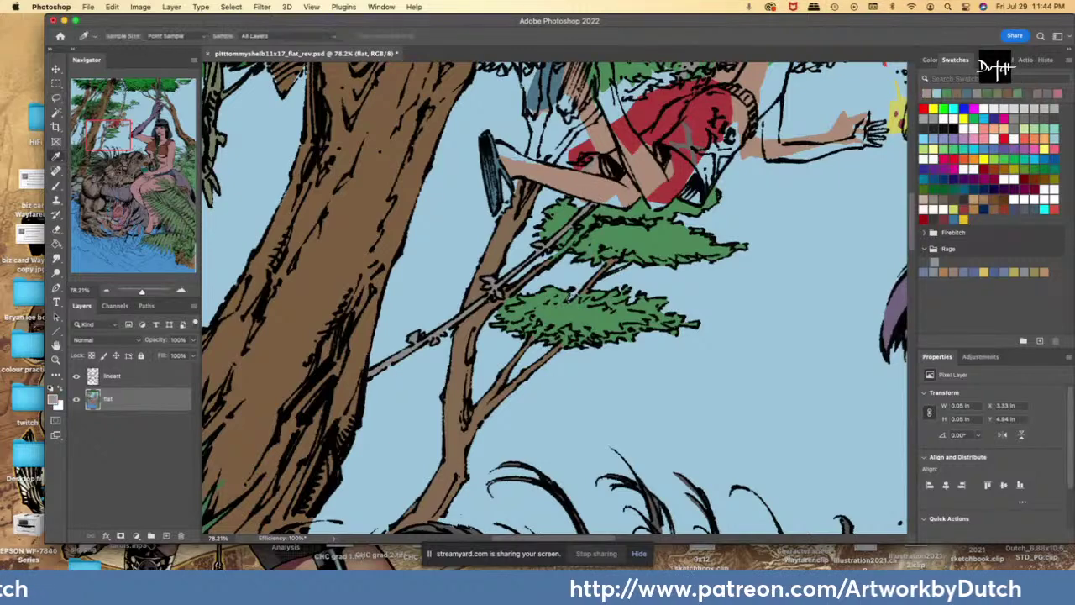
# - Lasso the boy's lower leg from ankle to knee, fill it with his skin tone and deselect
pyautogui.moveTo(487, 150); pyautogui.dragTo(499, 159)
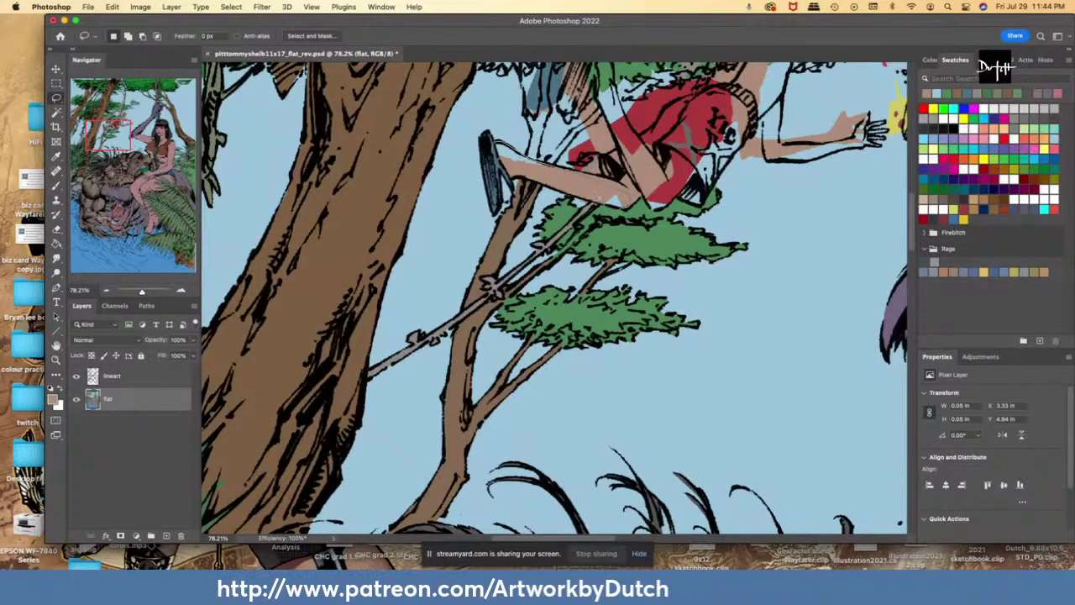
pyautogui.moveTo(504, 181)
pyautogui.mouseDown()
pyautogui.moveTo(510, 202)
pyautogui.moveTo(496, 225)
pyautogui.moveTo(486, 178)
pyautogui.moveTo(495, 181)
pyautogui.mouseUp()
pyautogui.click(57, 245)
pyautogui.click(614, 195)
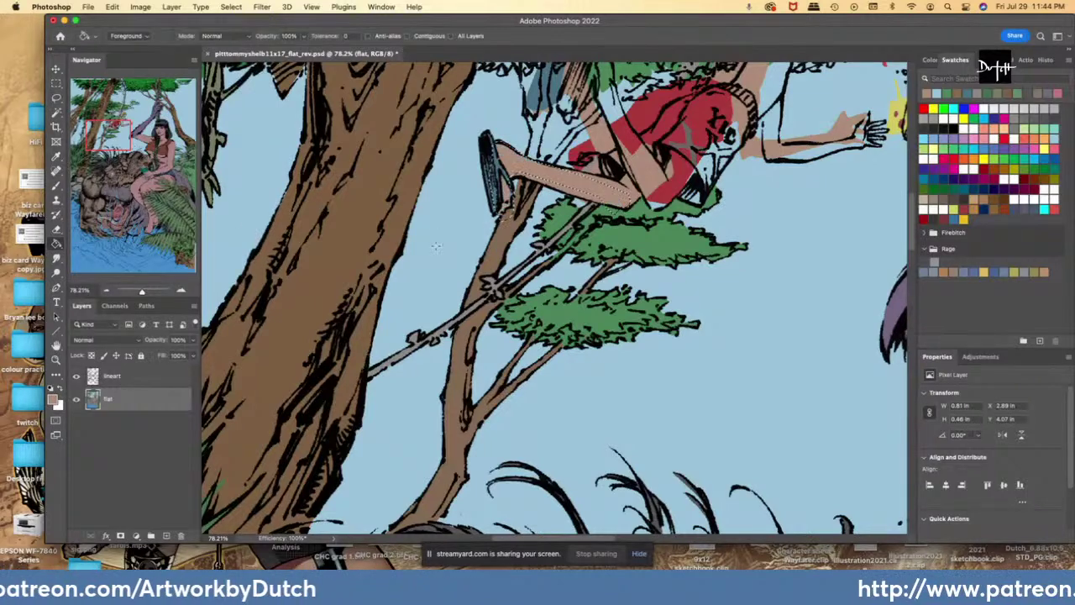
pyautogui.press('l')
pyautogui.press('super+d')
# - Lasso the boy's raised leg from knee to heel and fill it with the skin tone
pyautogui.scroll(5, 618, 139)
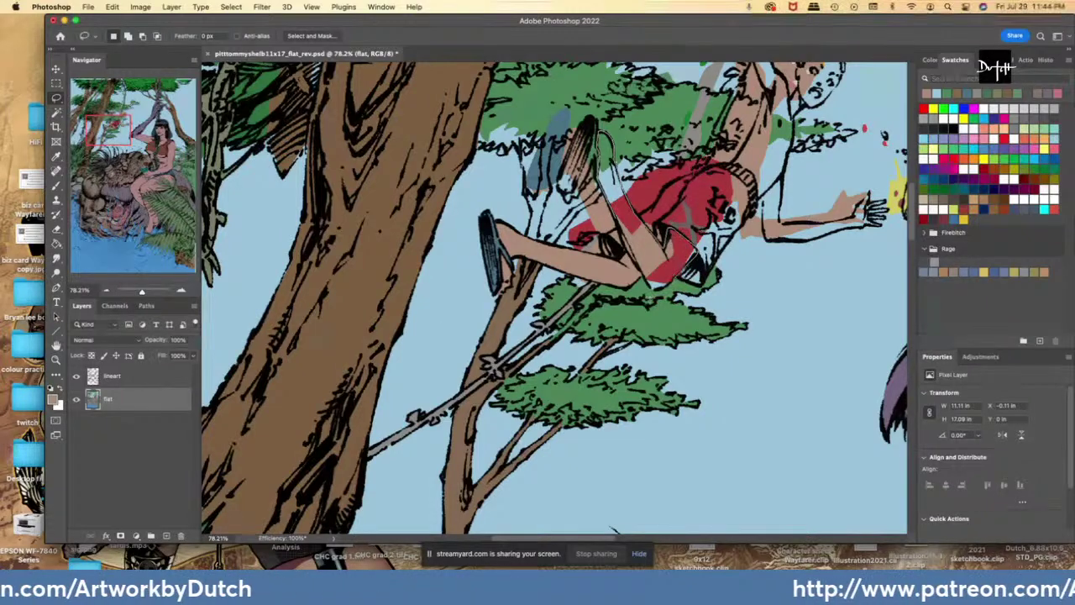
pyautogui.moveTo(641, 279); pyautogui.dragTo(601, 142)
pyautogui.press('g')
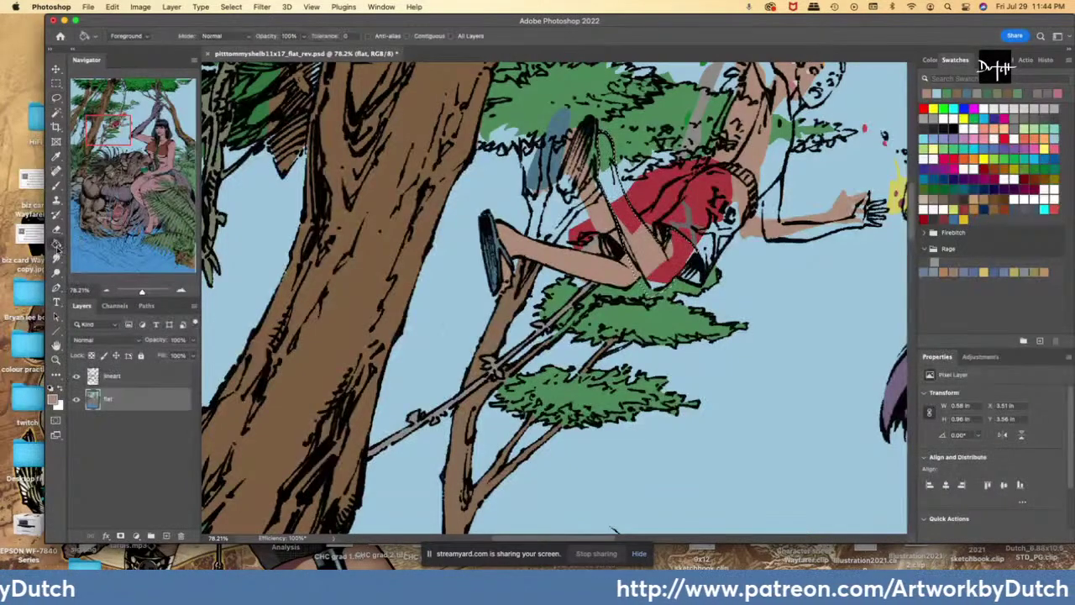
pyautogui.click(623, 242)
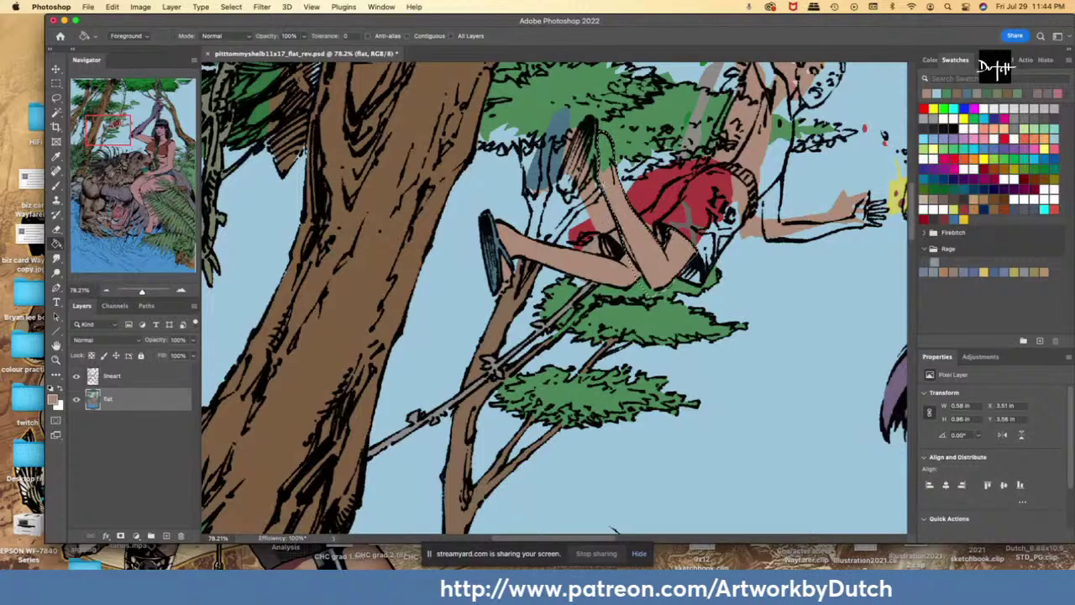
pyautogui.press('l')
pyautogui.press('g')
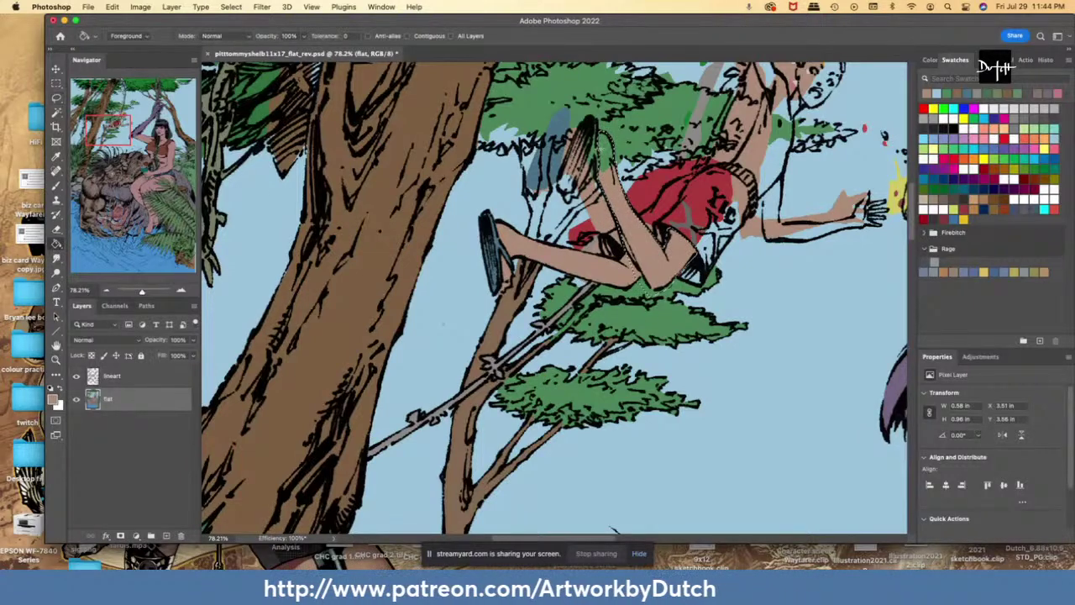
# - Lasso the sole of the boy's raised shoe, trim the selection around its tip and fill it with the dark shoe blue
pyautogui.press('i')
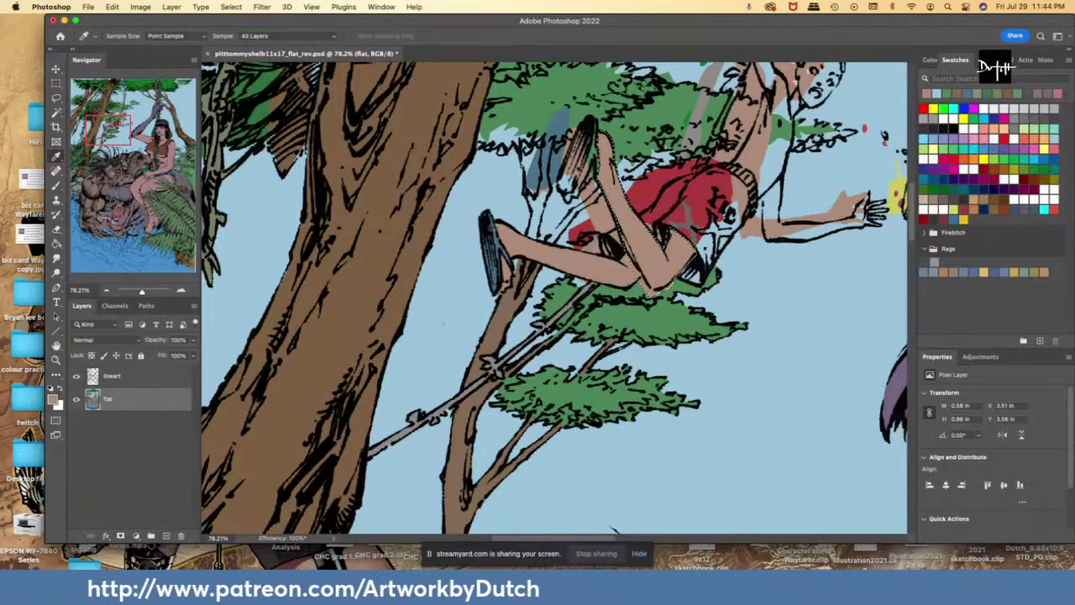
pyautogui.press('l')
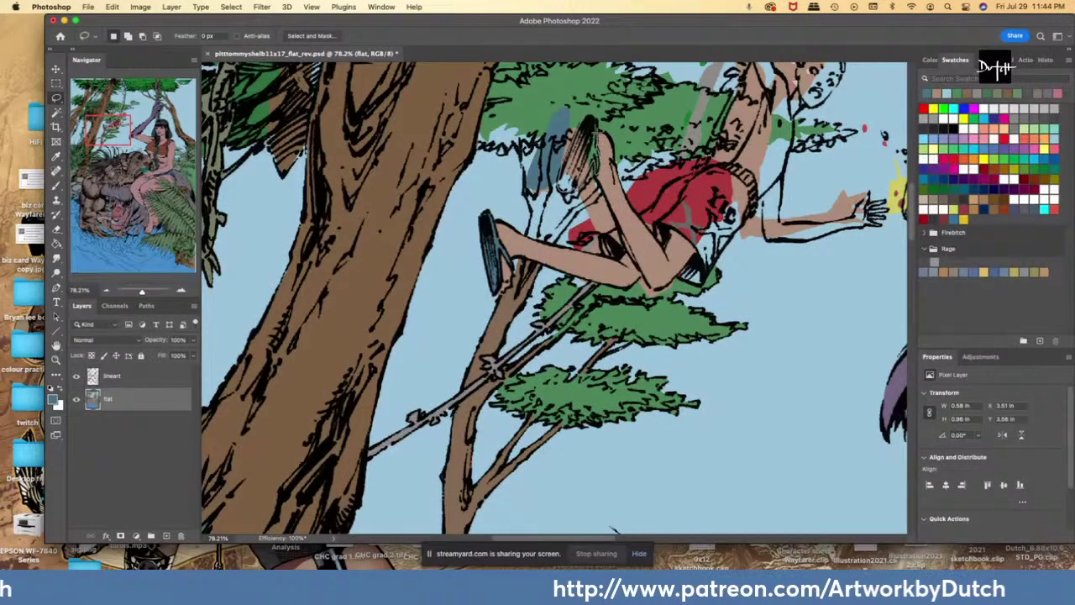
pyautogui.moveTo(565, 184); pyautogui.dragTo(573, 195)
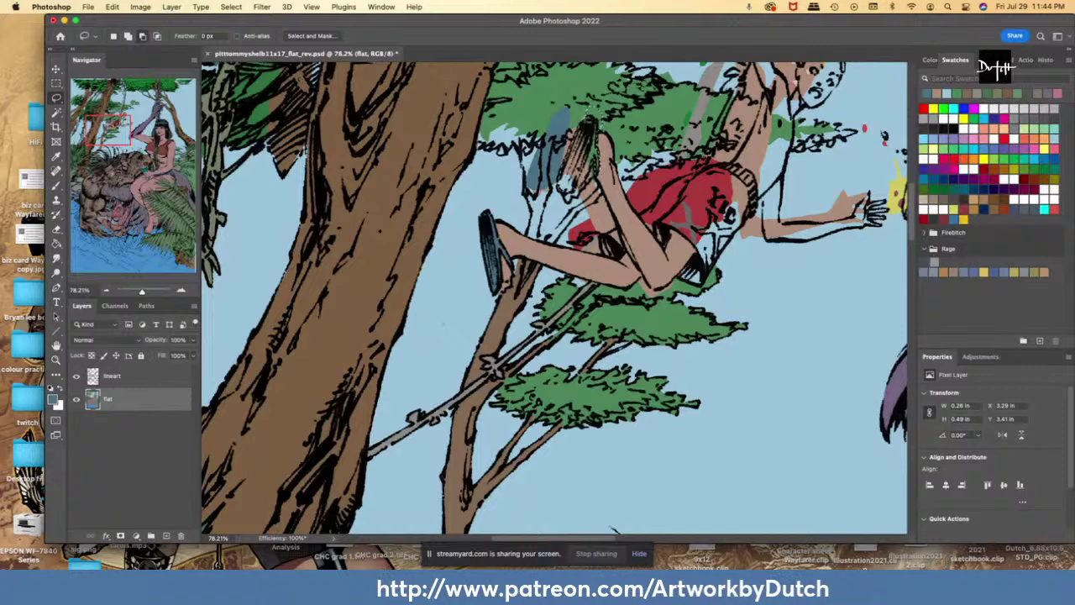
pyautogui.moveTo(592, 112); pyautogui.dragTo(572, 103)
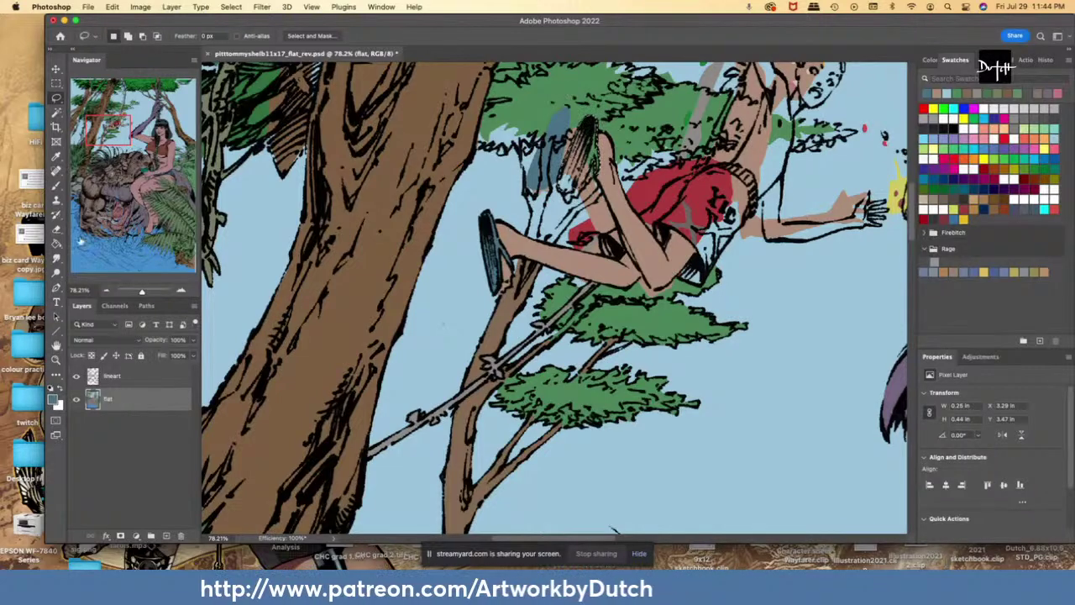
pyautogui.click(56, 242)
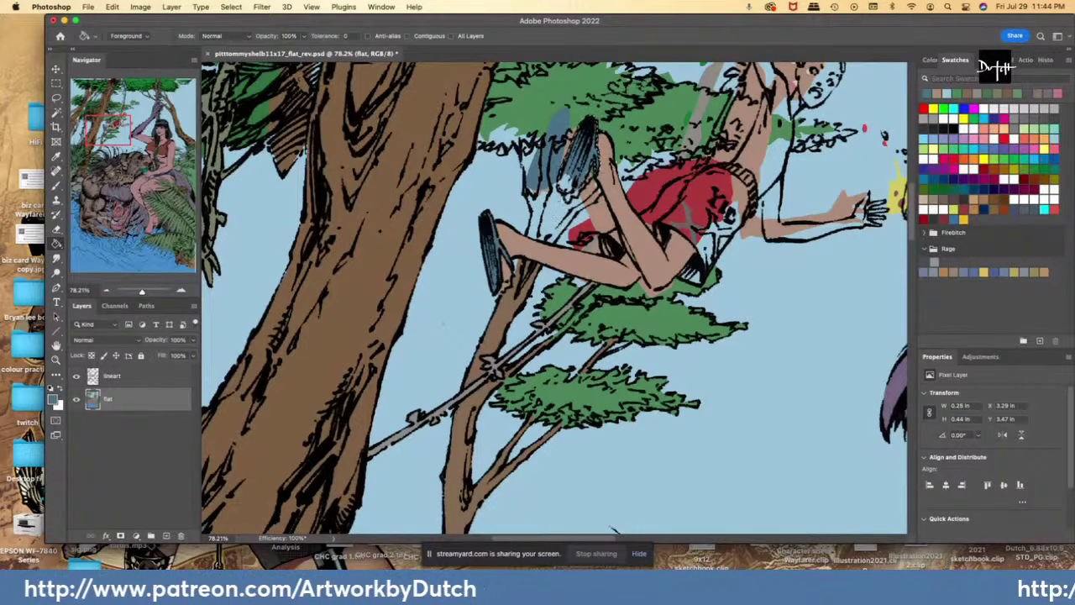
pyautogui.click(580, 172)
# - Lasso the stray dark blue shape beside the raised shoe and fill it with sky blue
pyautogui.press('l')
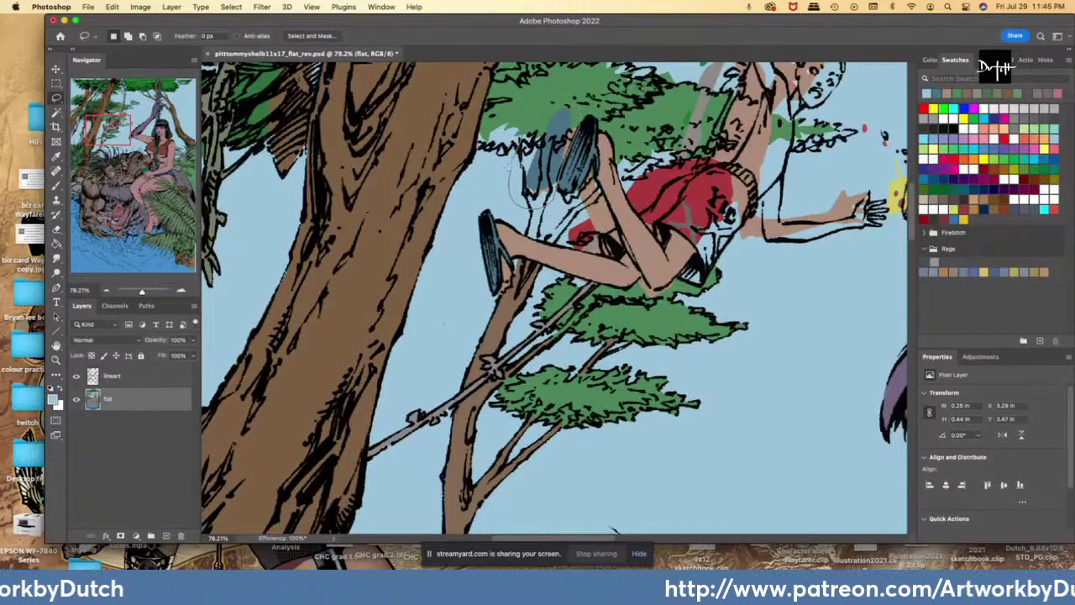
pyautogui.moveTo(507, 166)
pyautogui.mouseDown()
pyautogui.moveTo(561, 97)
pyautogui.moveTo(577, 118)
pyautogui.mouseUp()
pyautogui.press('g')
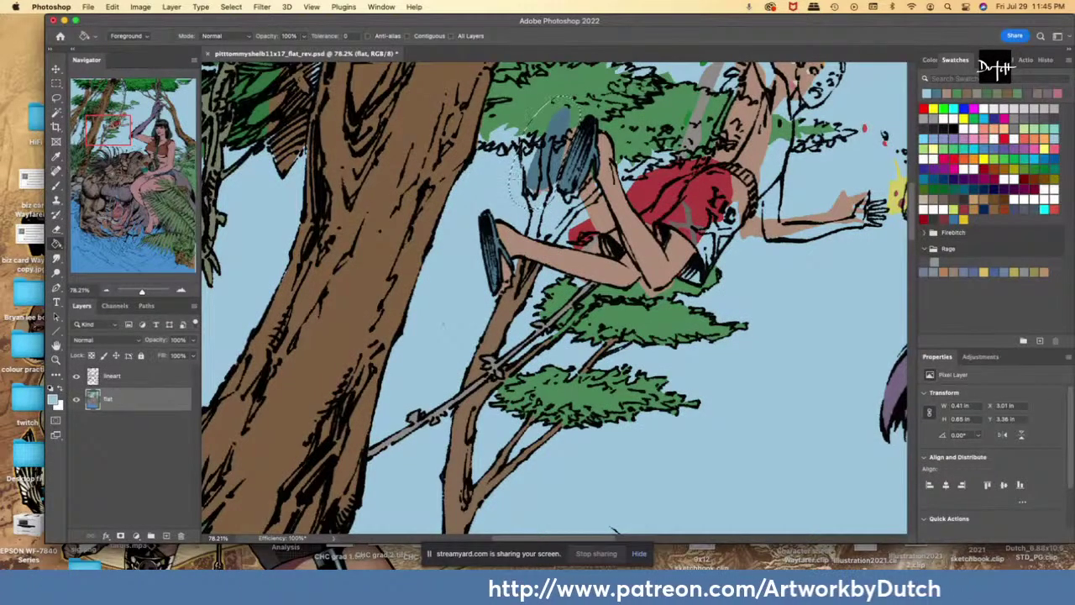
pyautogui.click(546, 163)
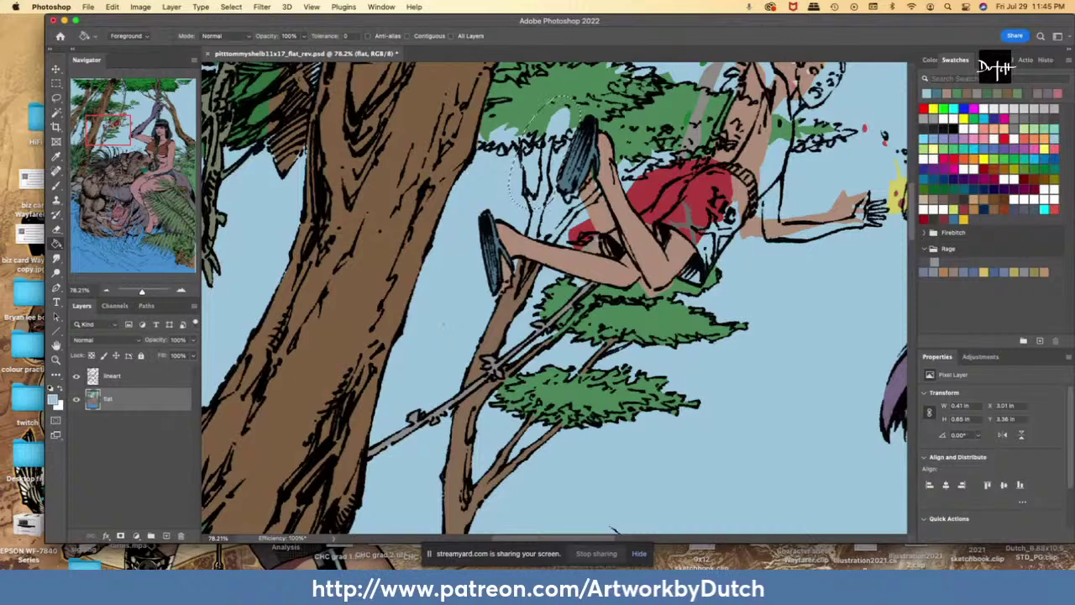
pyautogui.press('l')
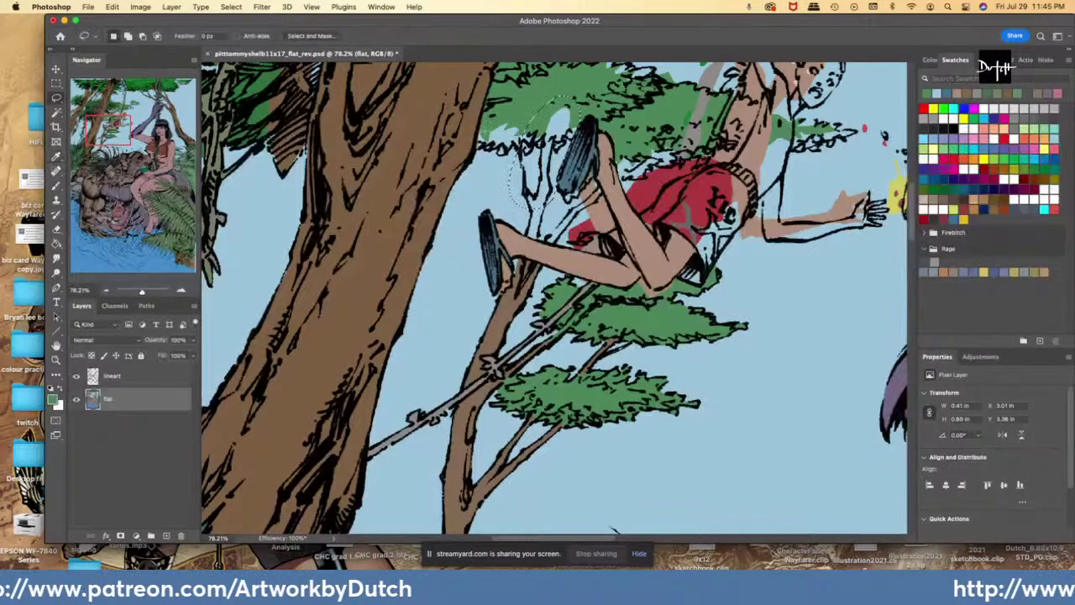
# - Lasso the unfilled underside of the foliage beside the raised shoe, fill it with green and deselect
pyautogui.press('super+d')
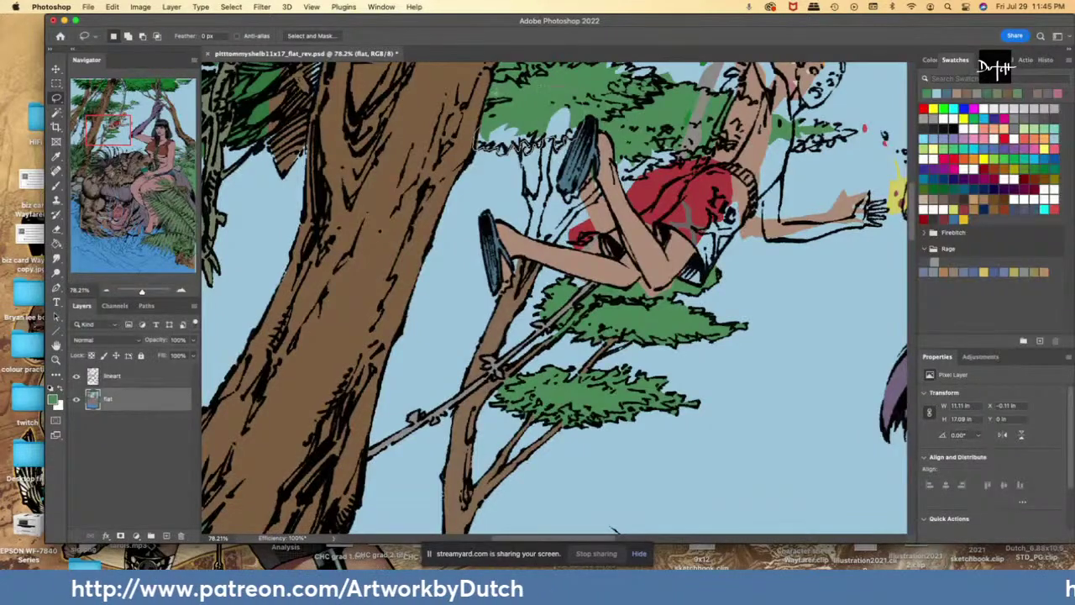
pyautogui.moveTo(542, 86); pyautogui.dragTo(498, 102)
pyautogui.press('g')
pyautogui.click(535, 145)
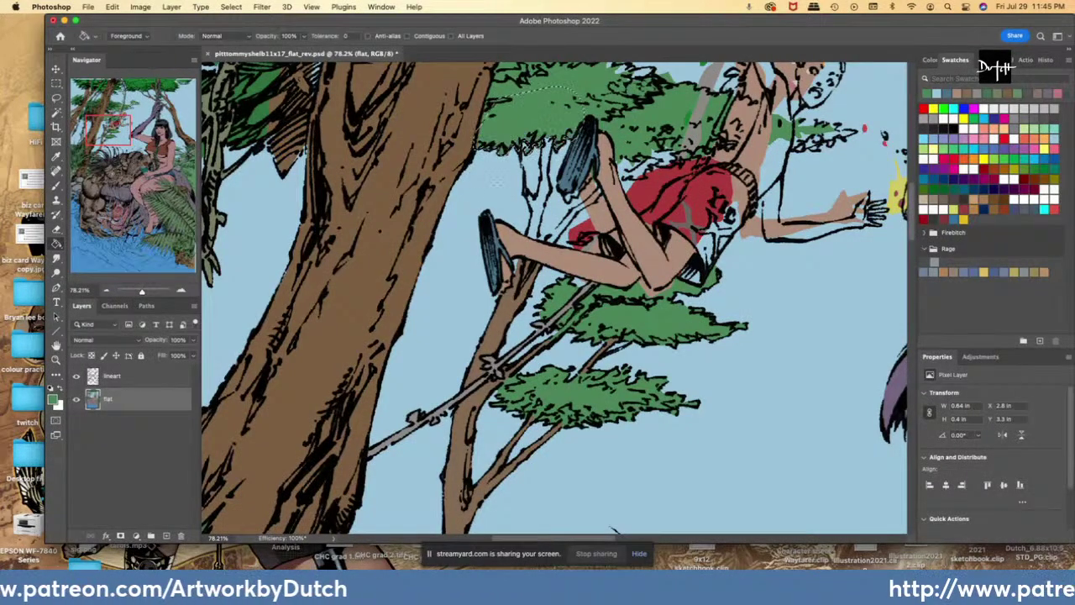
pyautogui.press('super+d')
# - Fill the mismatched strip in the foliage above the boy's red shorts and the small spot beside his raised leg with green
pyautogui.press('l')
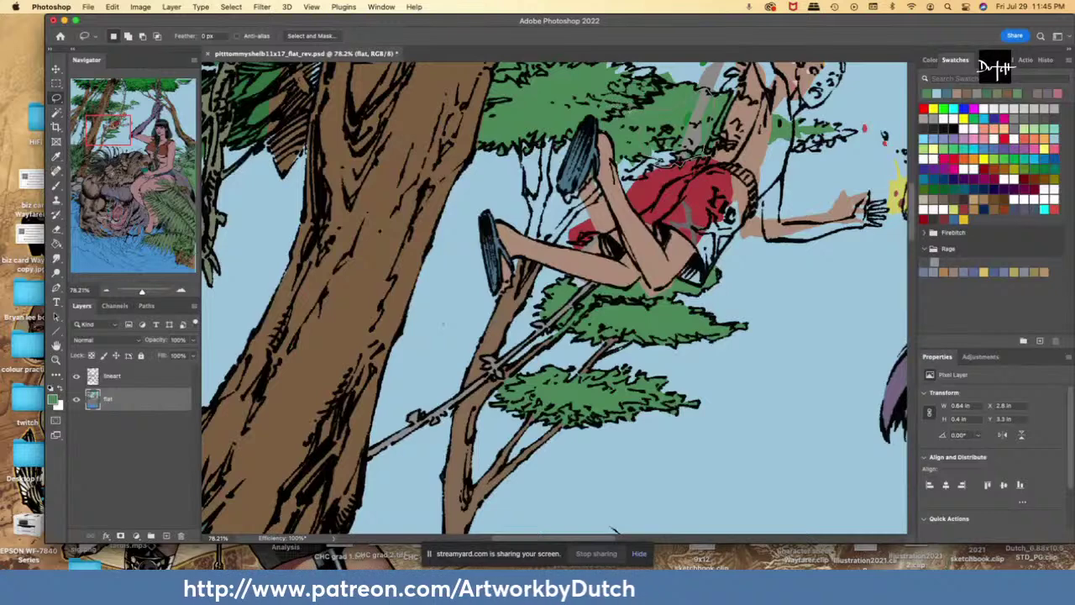
pyautogui.hotkey('alt', 'BackSpace')
pyautogui.press('super+d')
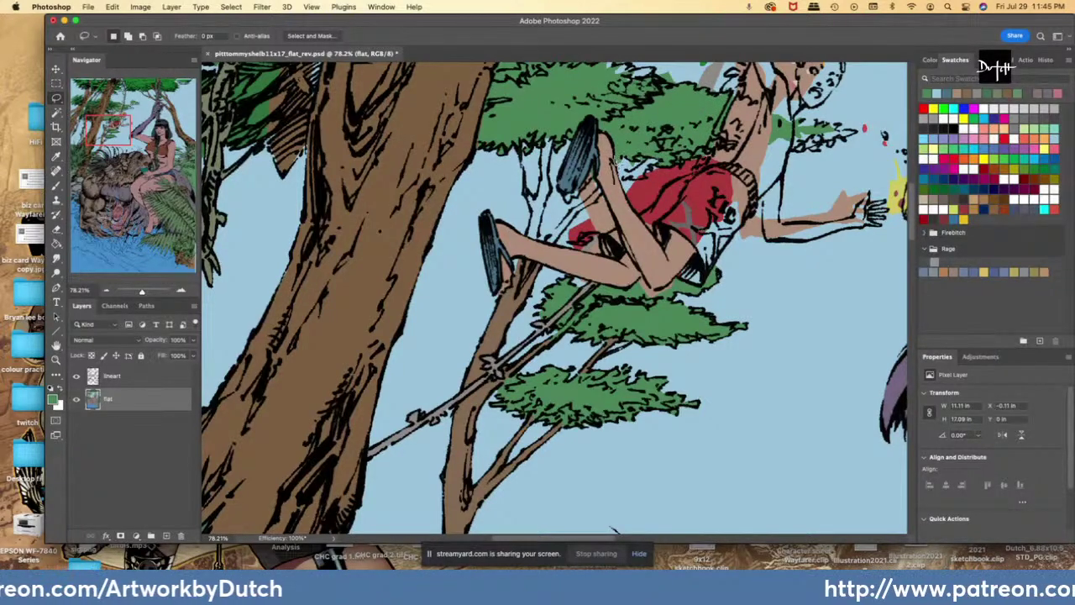
pyautogui.moveTo(624, 161)
pyautogui.mouseDown()
pyautogui.moveTo(634, 153)
pyautogui.moveTo(619, 162)
pyautogui.mouseUp()
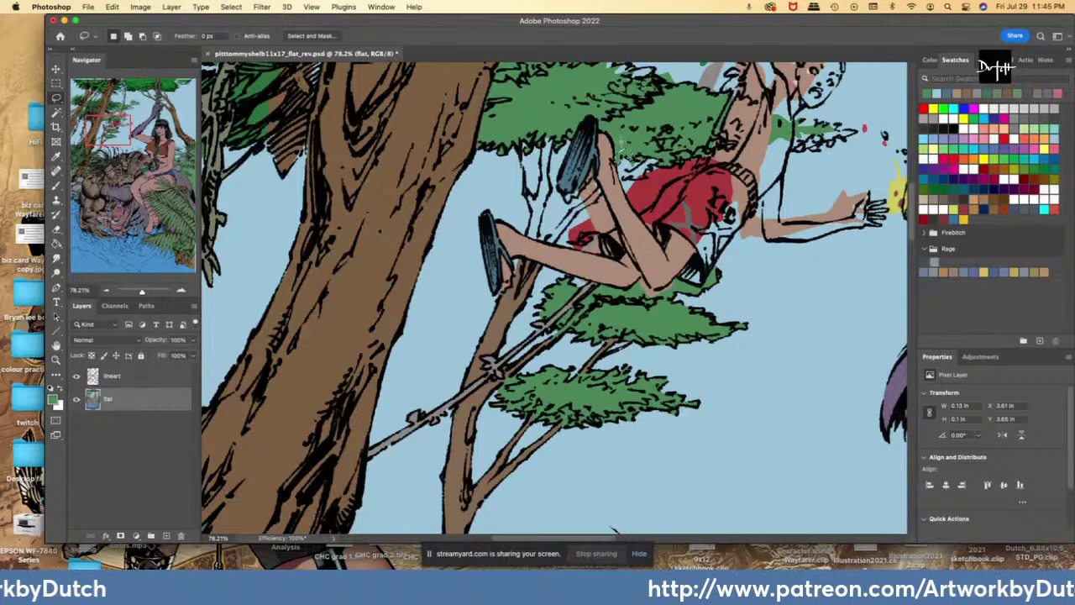
# - Lasso the thin branches between the boy's two shoes, fill them with the sampled trunk brown and deselect
pyautogui.press('i')
pyautogui.click(507, 267)
pyautogui.press('l')
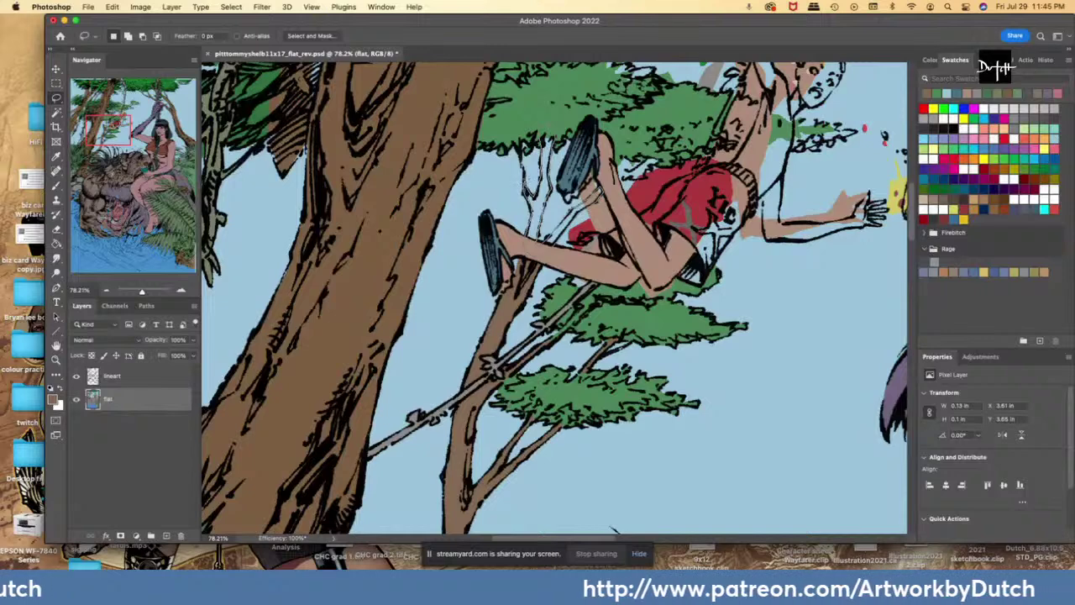
pyautogui.press('g')
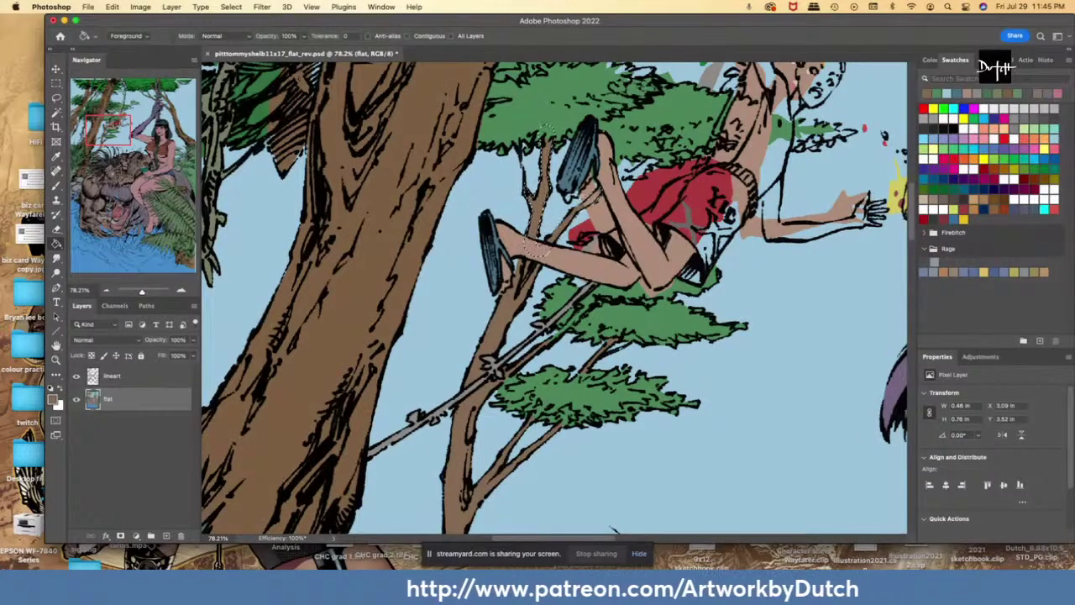
pyautogui.hotkey('ctrl', 'd')
# - Lasso the stray skin-tone and red patches between the boy's legs and fill them with sky blue
pyautogui.press('l')
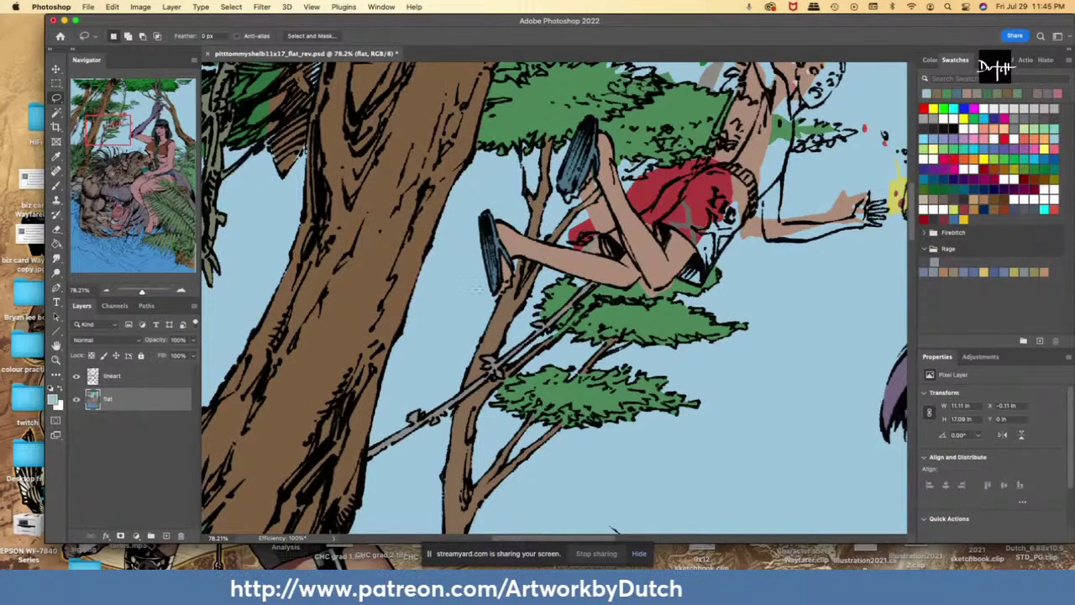
pyautogui.press('i')
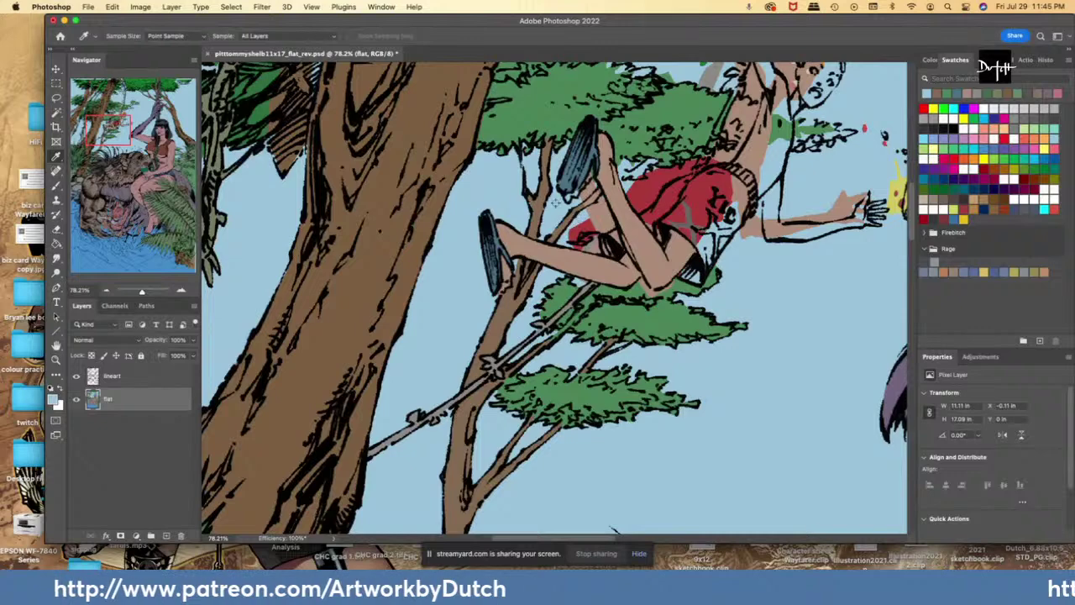
pyautogui.press('l')
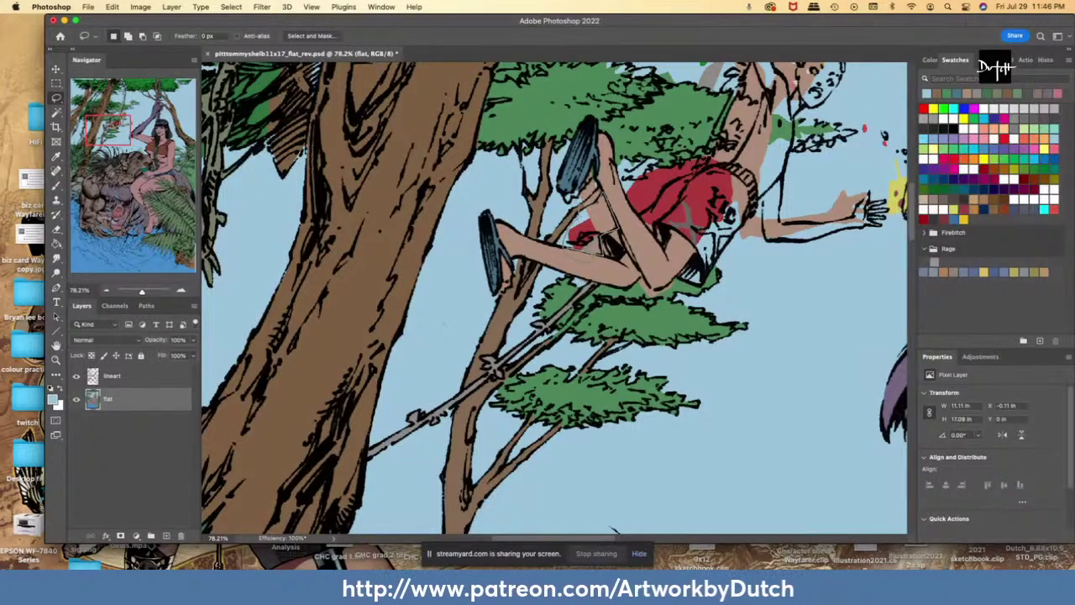
pyautogui.moveTo(593, 182); pyautogui.dragTo(590, 178)
pyautogui.moveTo(563, 245); pyautogui.dragTo(593, 256)
pyautogui.click(56, 244)
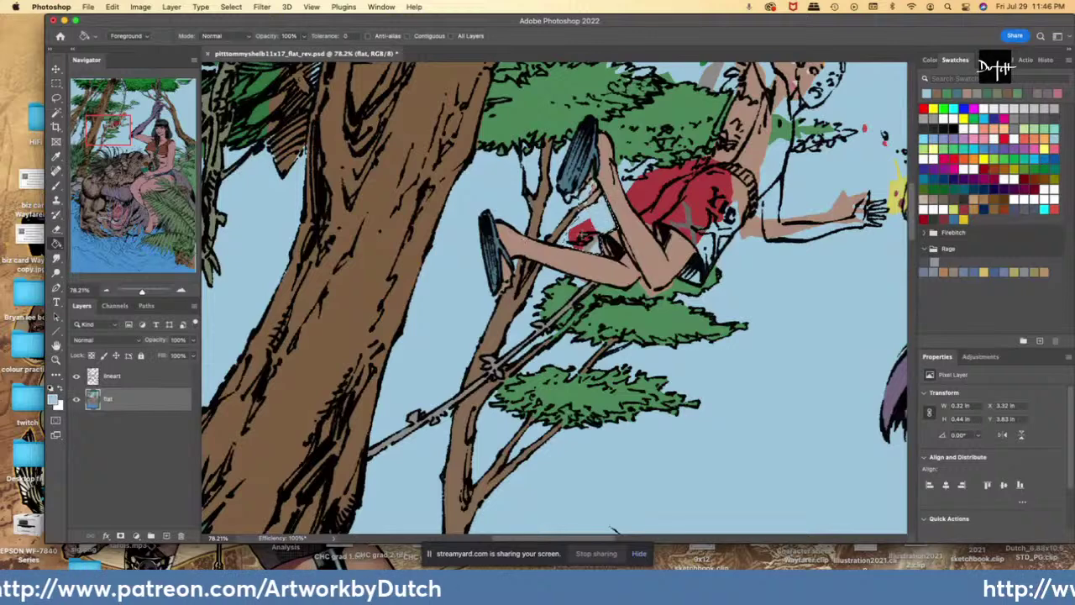
pyautogui.click(591, 245)
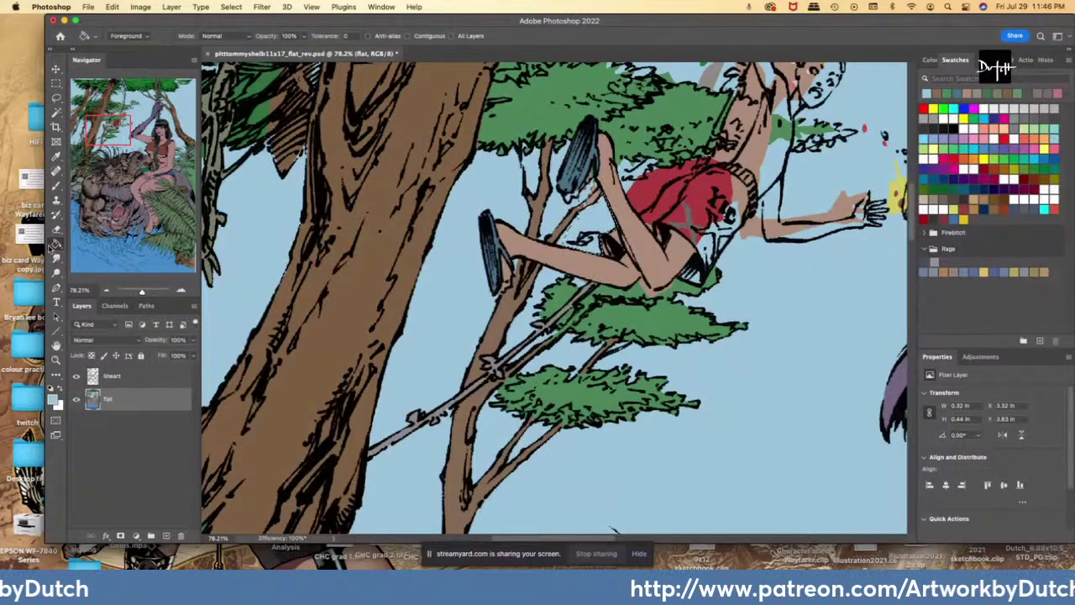
pyautogui.press('i')
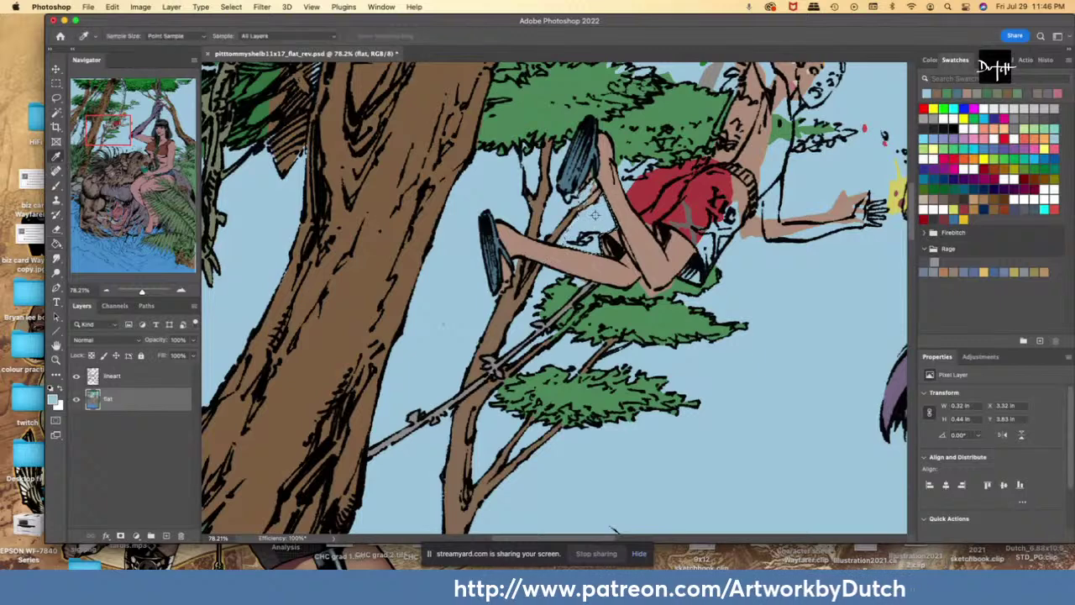
pyautogui.press('g')
pyautogui.click(607, 227)
# - Fill the selected part of the thin branch beneath the raised shoe with the sampled branch brown and deselect
pyautogui.press('i')
pyautogui.click(538, 213)
pyautogui.press('g')
pyautogui.click(576, 216)
pyautogui.press('l')
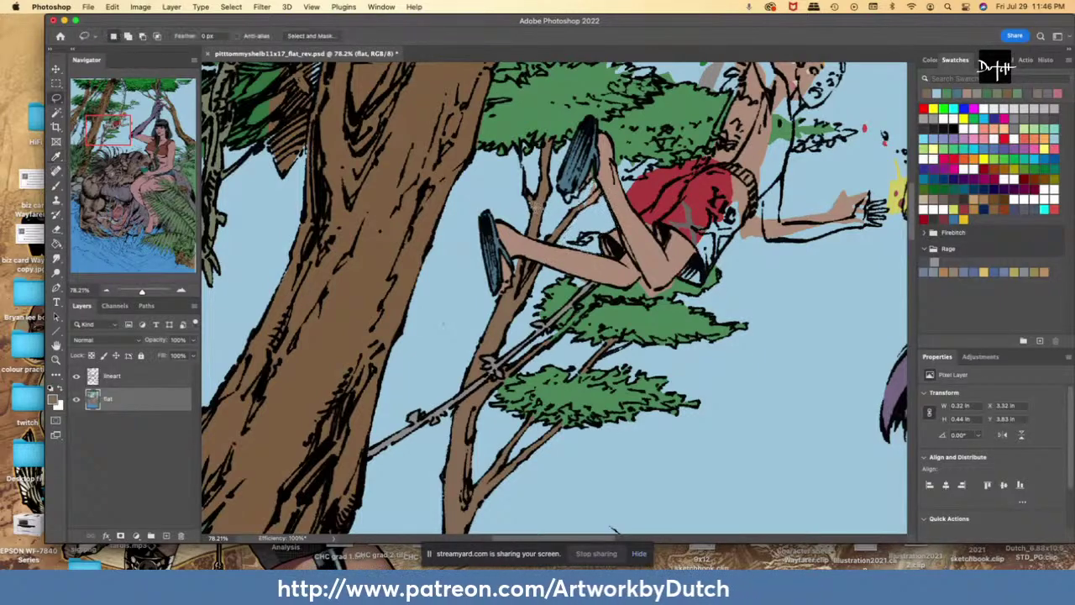
pyautogui.press('super+d')
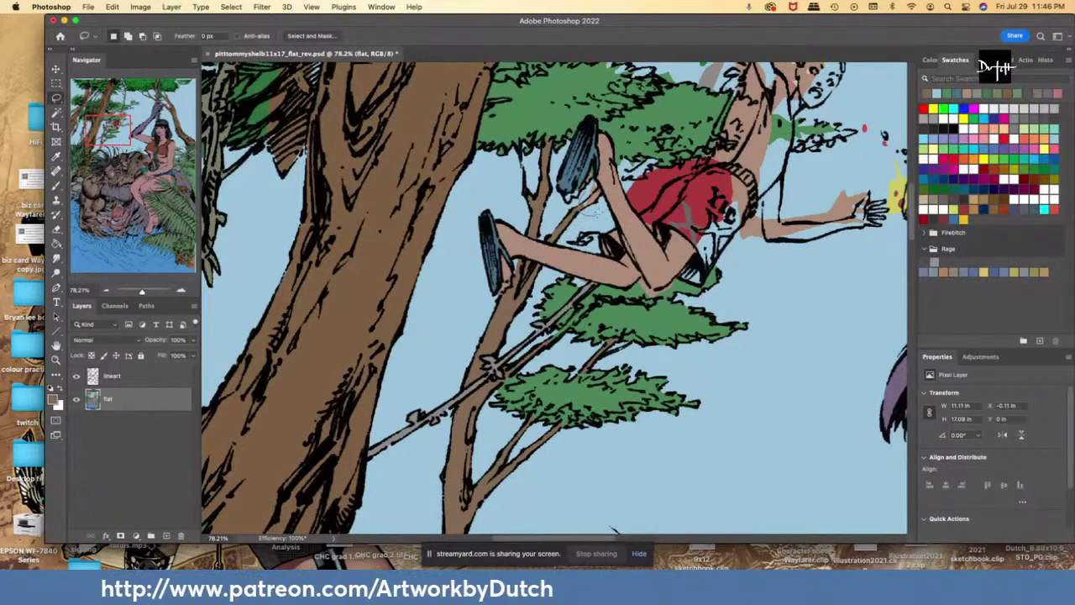
# - Lasso the end of the thin branch beneath the raised shoe, fill it with the branch brown and deselect
pyautogui.moveTo(585, 210); pyautogui.dragTo(595, 186)
pyautogui.press('g')
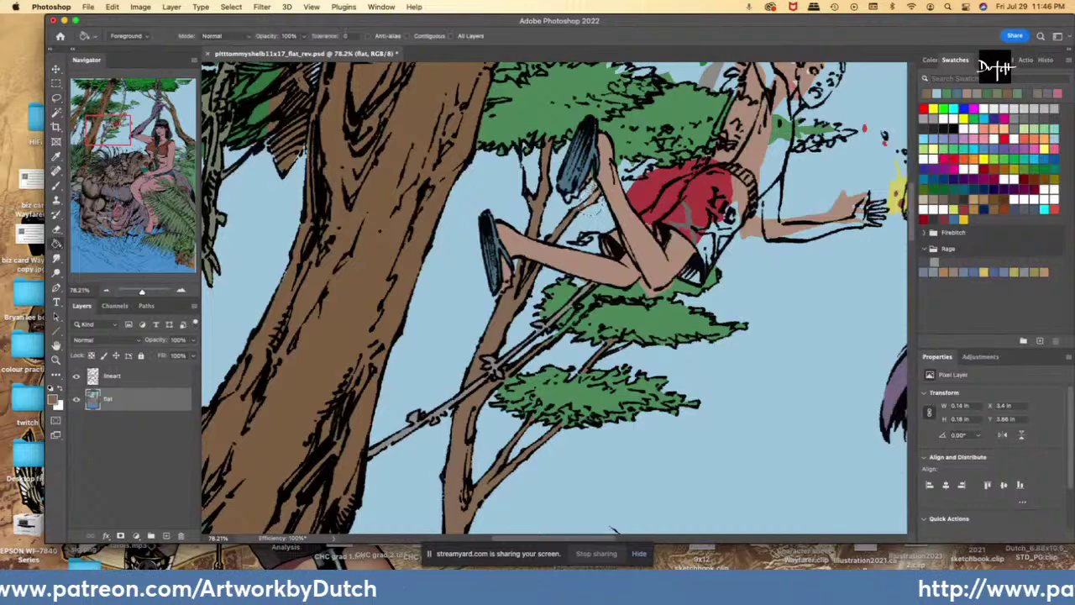
pyautogui.press('i')
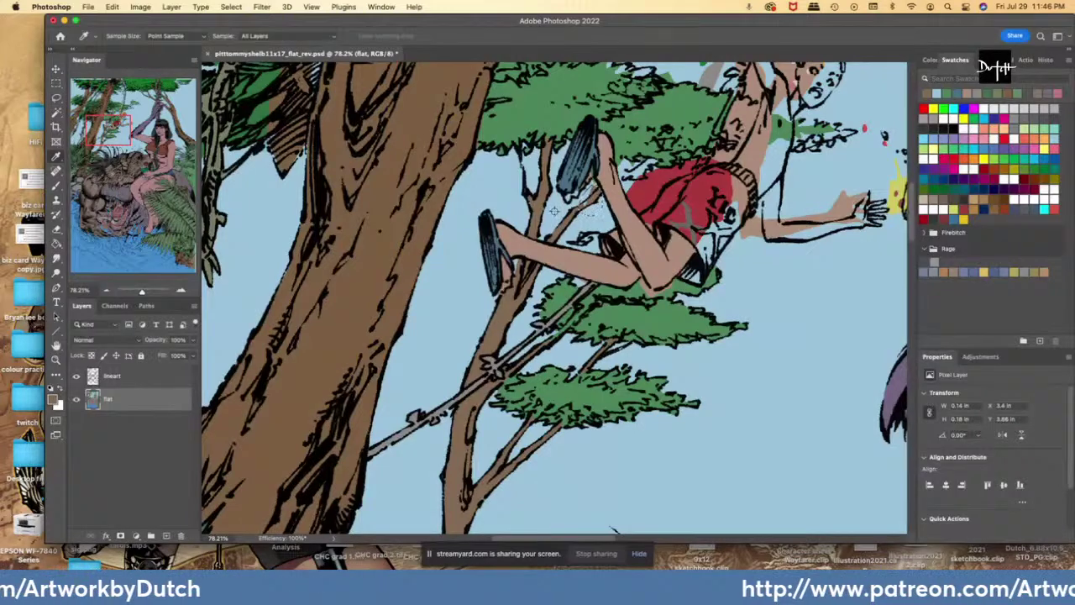
pyautogui.press('l')
pyautogui.hotkey('ctrl', 'd')
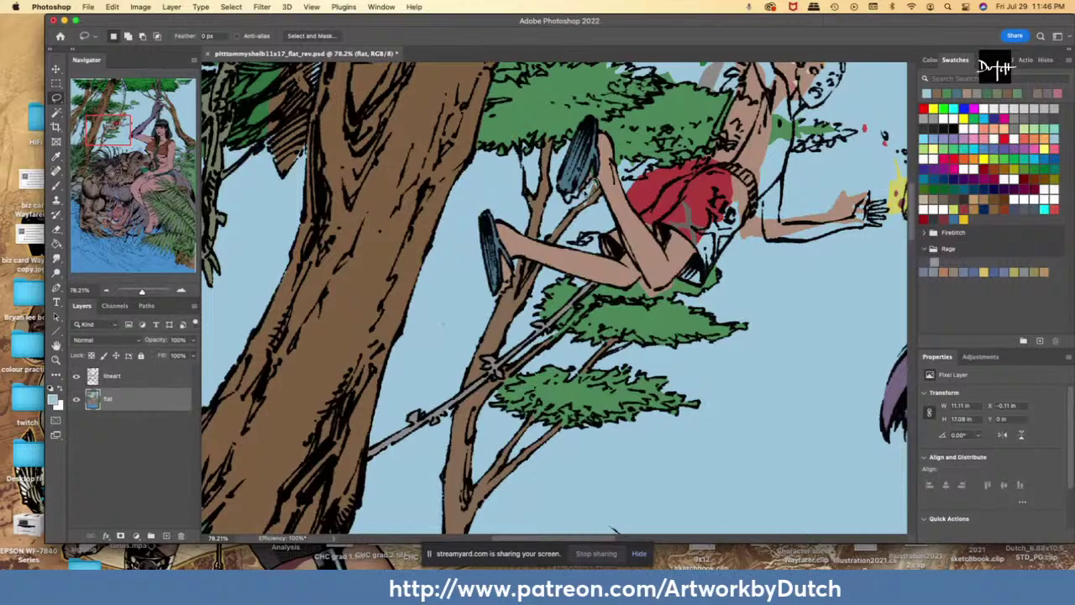
# - Touch up the small patches around the raised shoe, the neighbouring thin branch and the raised leg with sampled sky blue, brown and skin tone
pyautogui.moveTo(586, 192); pyautogui.dragTo(597, 182)
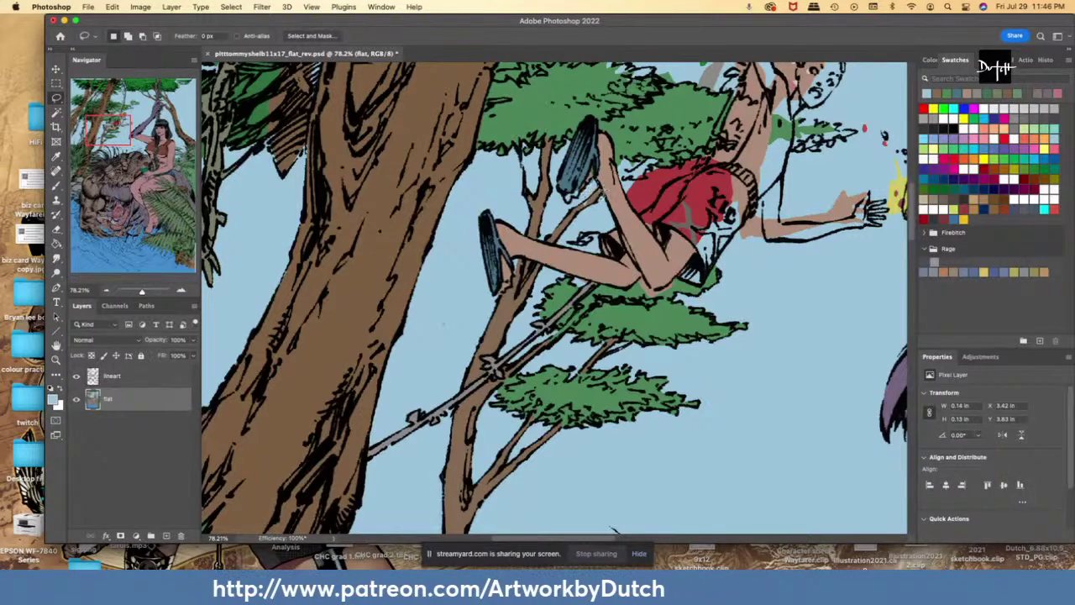
pyautogui.moveTo(531, 203); pyautogui.dragTo(532, 210)
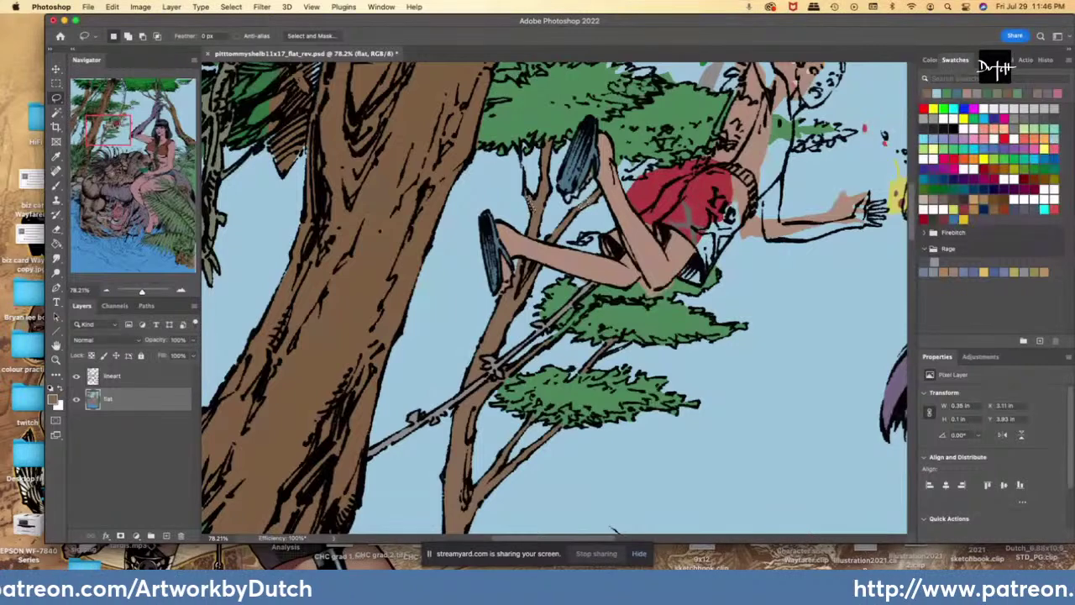
pyautogui.press('i')
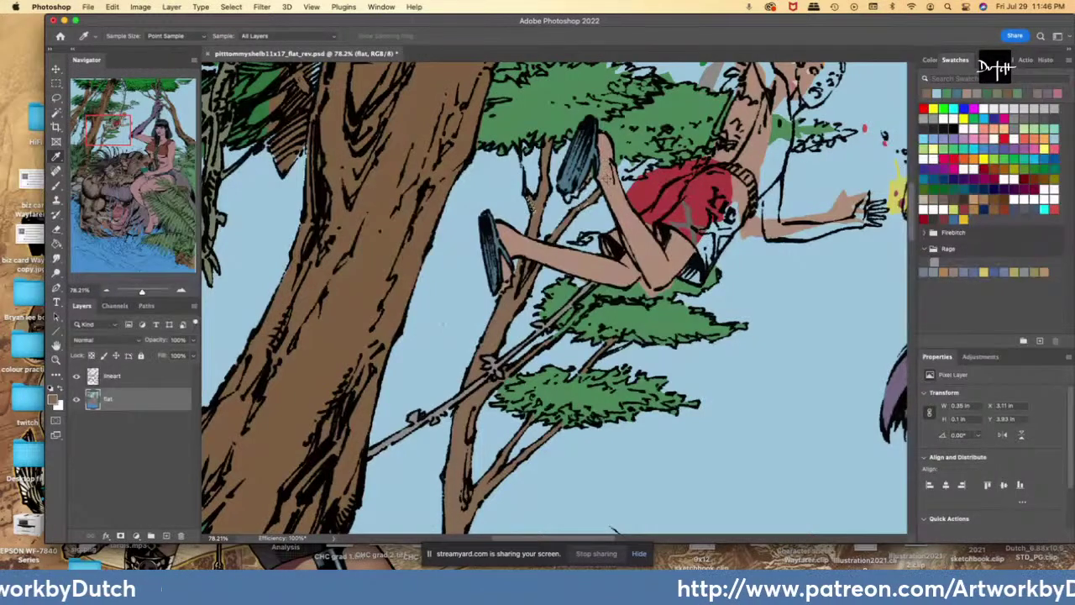
pyautogui.press('l')
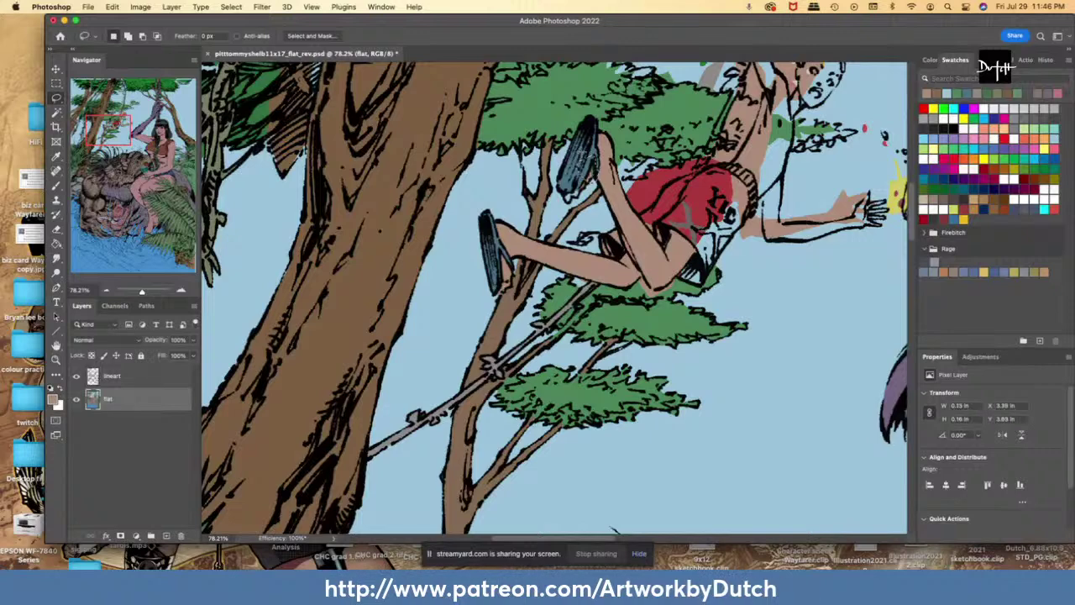
pyautogui.click(56, 244)
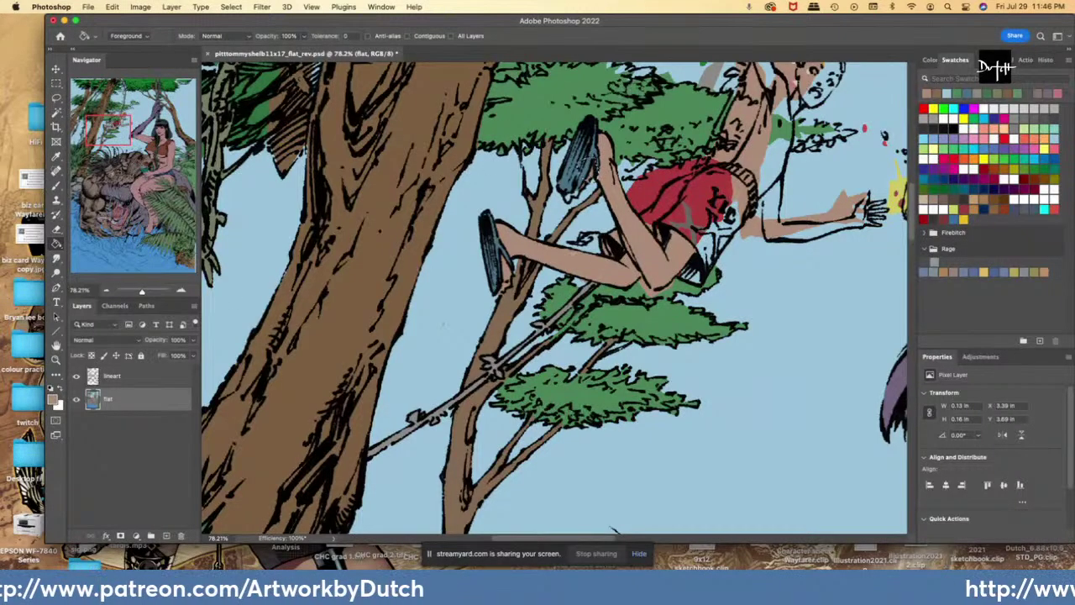
# - Touch up the foliage edge beneath the lower leg with sampled green and the strip along the lower shoe with the shoe blue
pyautogui.scroll(4, 556, 301)
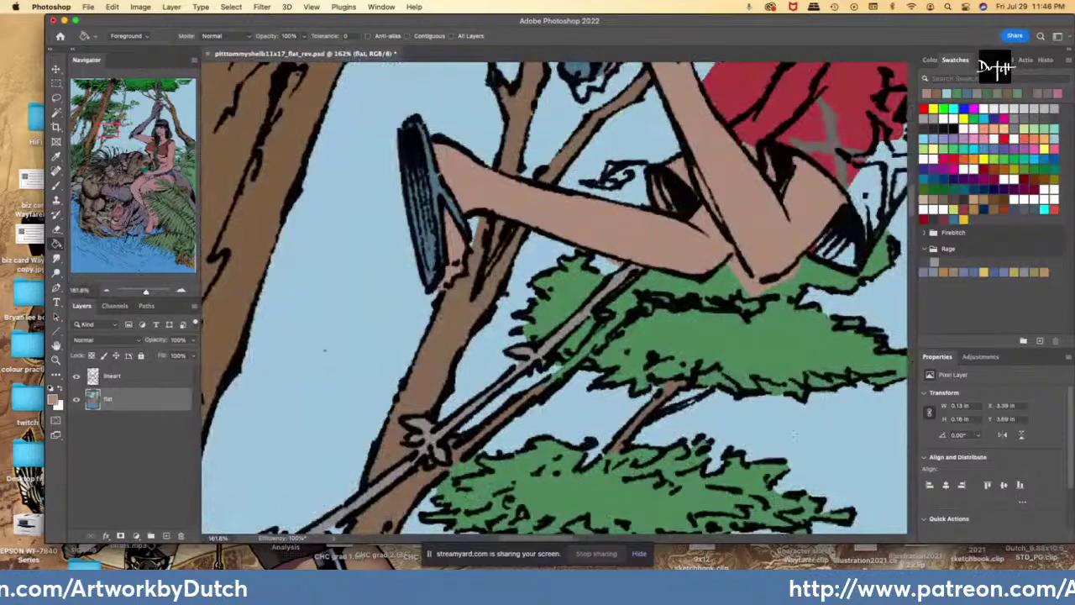
pyautogui.keyDown('alt'); pyautogui.click(566, 289); pyautogui.keyUp('alt')
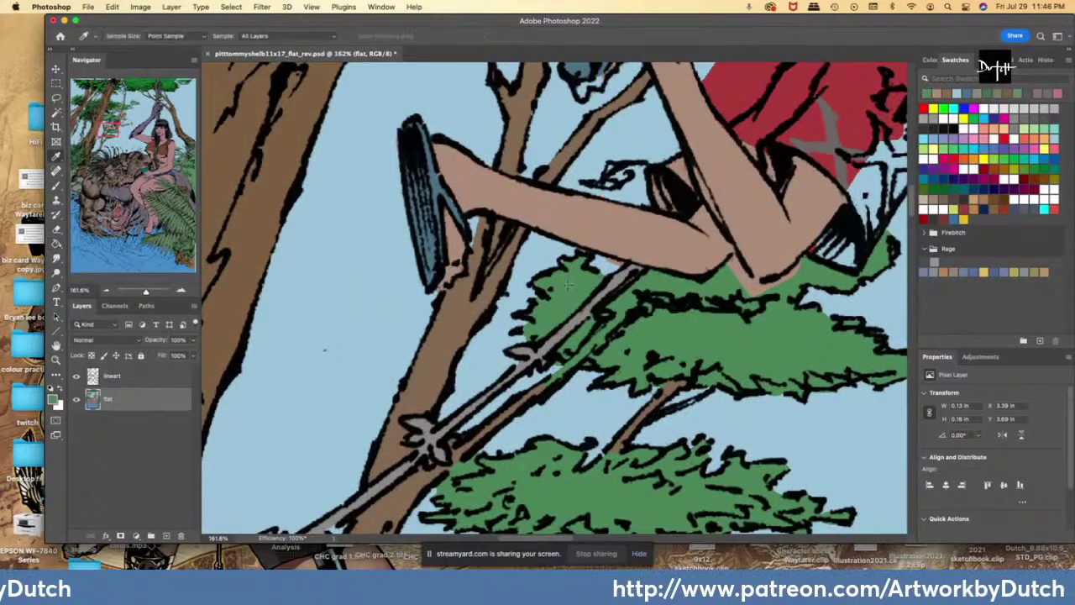
pyautogui.press('l')
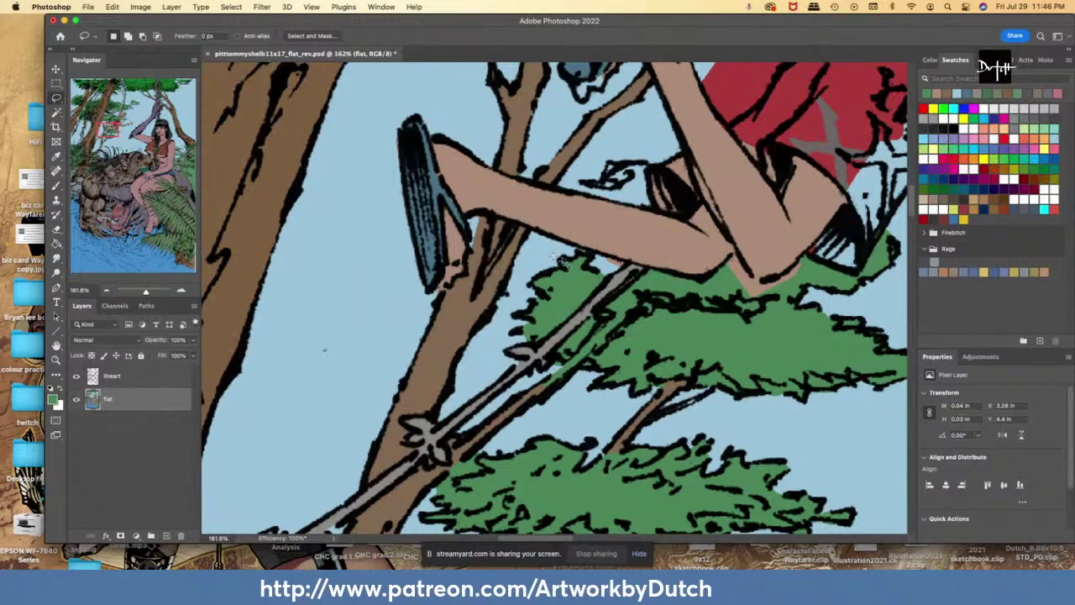
pyautogui.moveTo(463, 220)
pyautogui.mouseDown()
pyautogui.moveTo(428, 155)
pyautogui.moveTo(461, 214)
pyautogui.mouseUp()
pyautogui.press('super+minus')
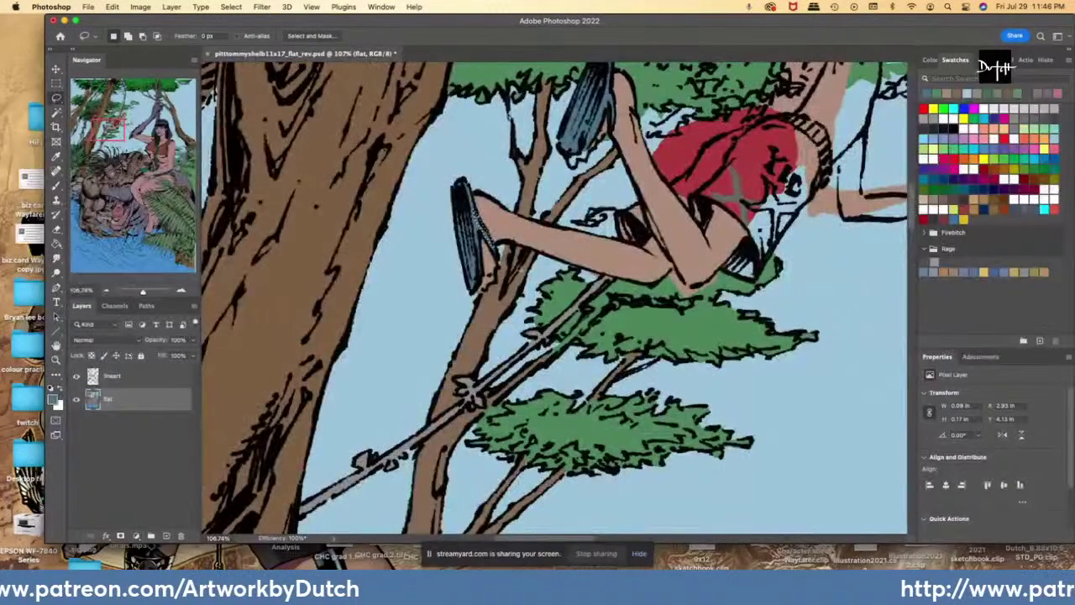
pyautogui.press('i')
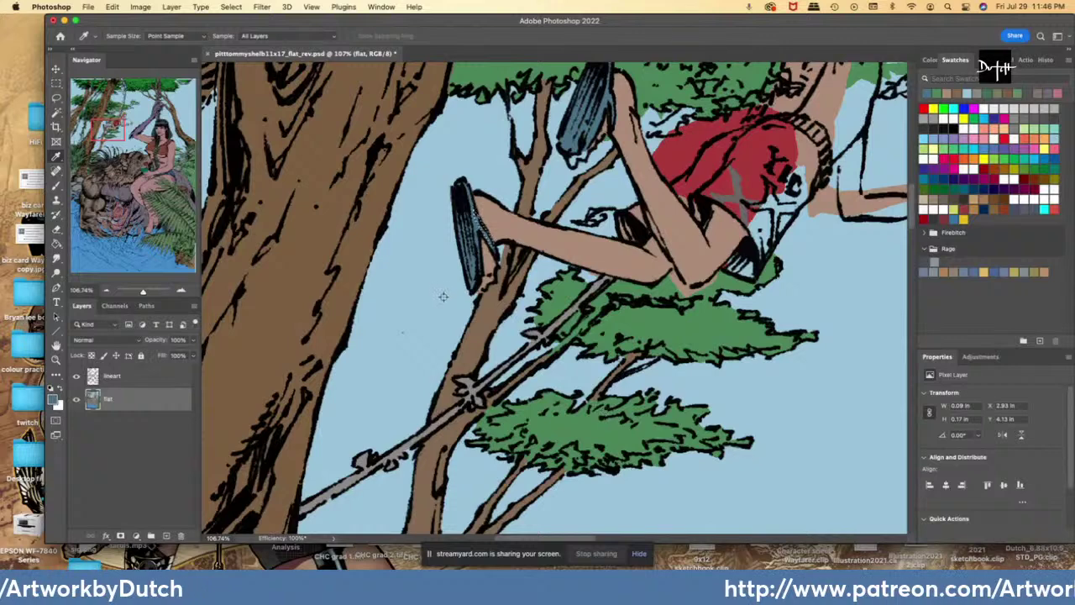
# - Replace the stray skin tone beneath the lower leg and bent knee with sampled sky blue and foliage green, and save the file
pyautogui.press('l')
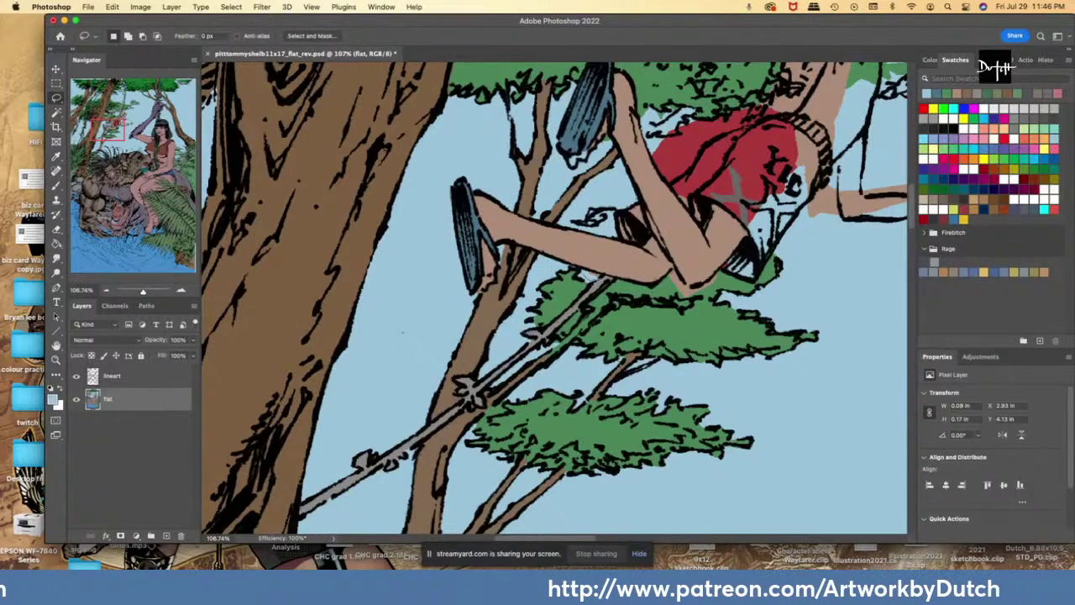
pyautogui.press('g')
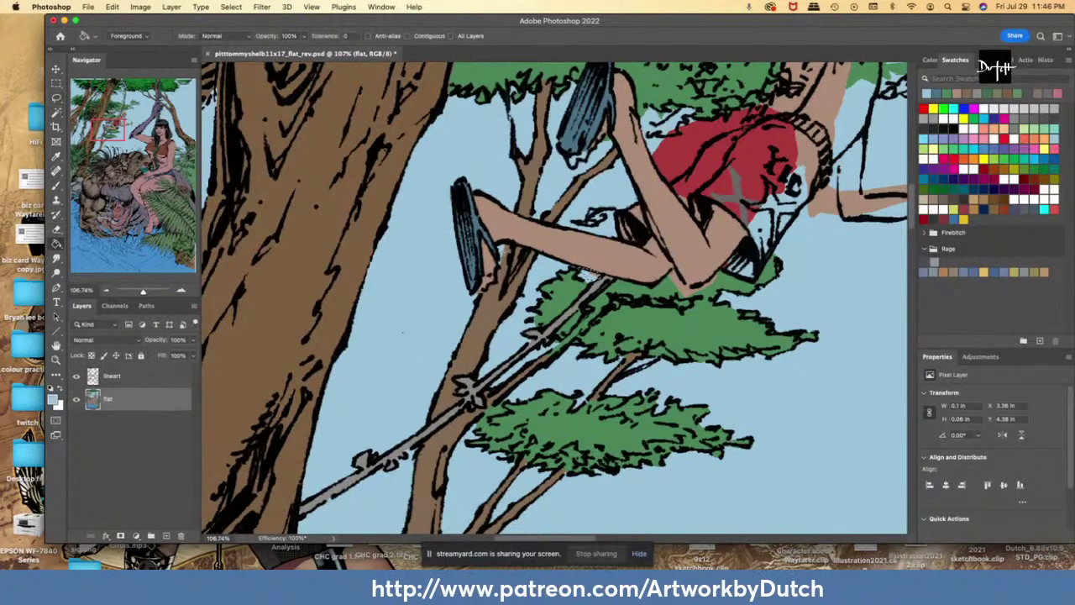
pyautogui.press('l')
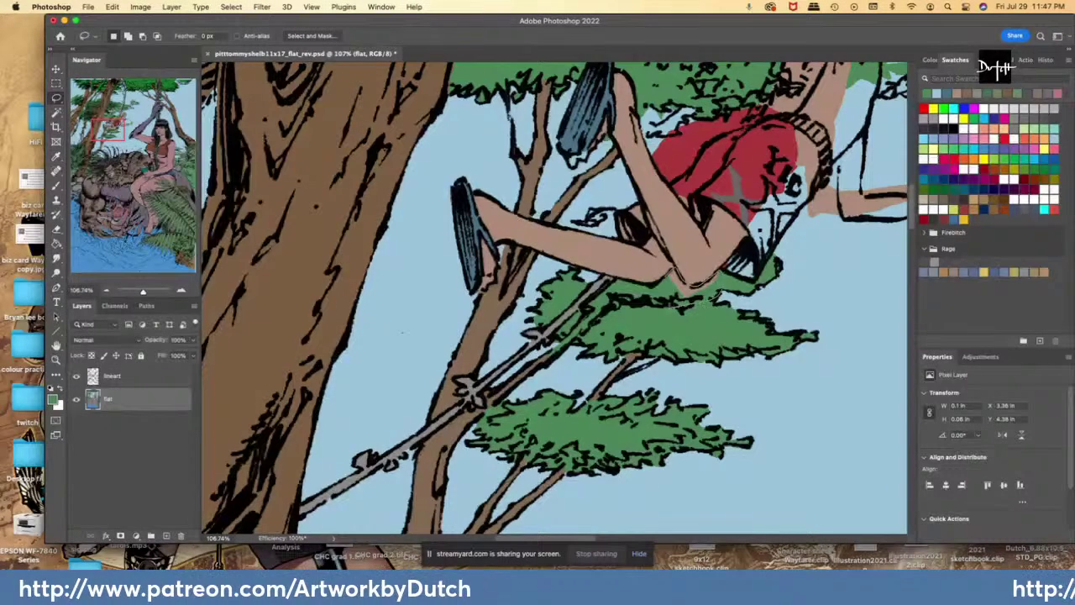
pyautogui.moveTo(664, 295); pyautogui.dragTo(662, 294)
pyautogui.press('cmd+s')
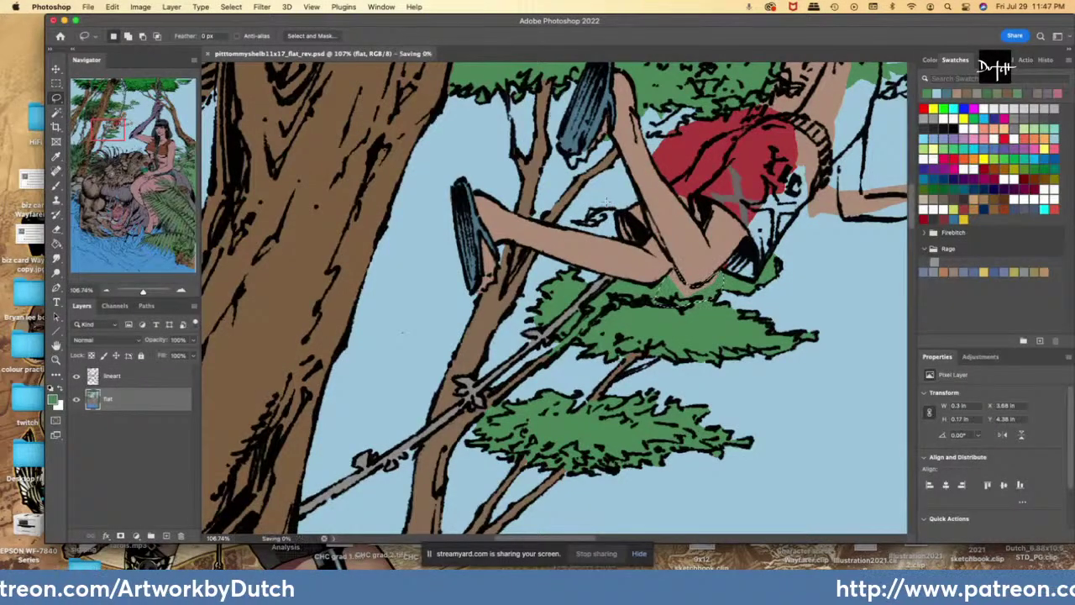
pyautogui.hotkey('alt', 'BackSpace')
# - Lasso and fill the leaf clump above the lower leg with green, and touch up the thin branch near the lower foliage with sampled brown
pyautogui.moveTo(614, 210); pyautogui.dragTo(595, 208)
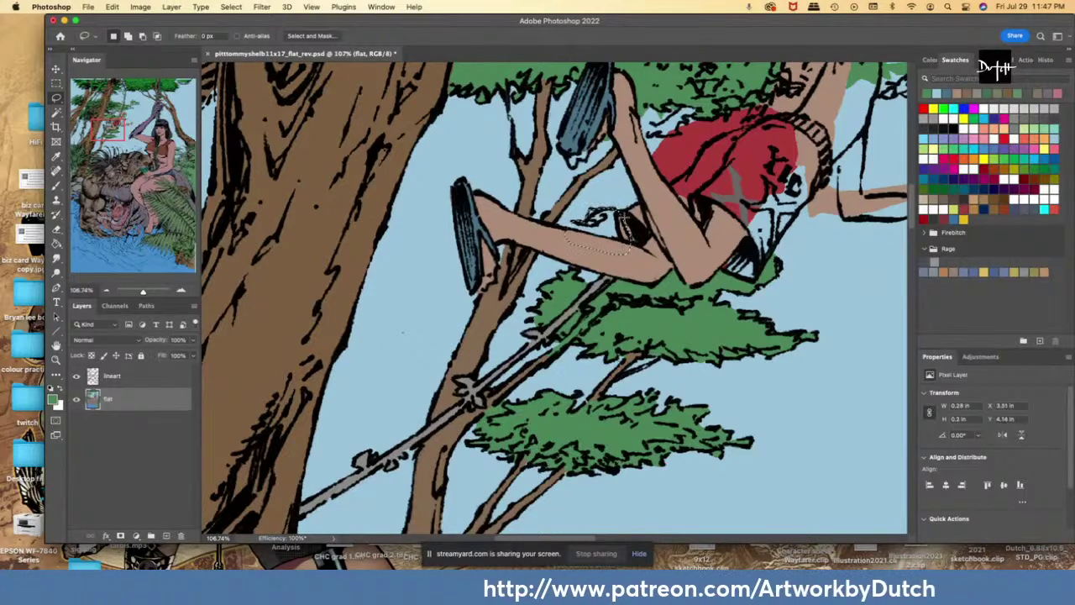
pyautogui.press('g')
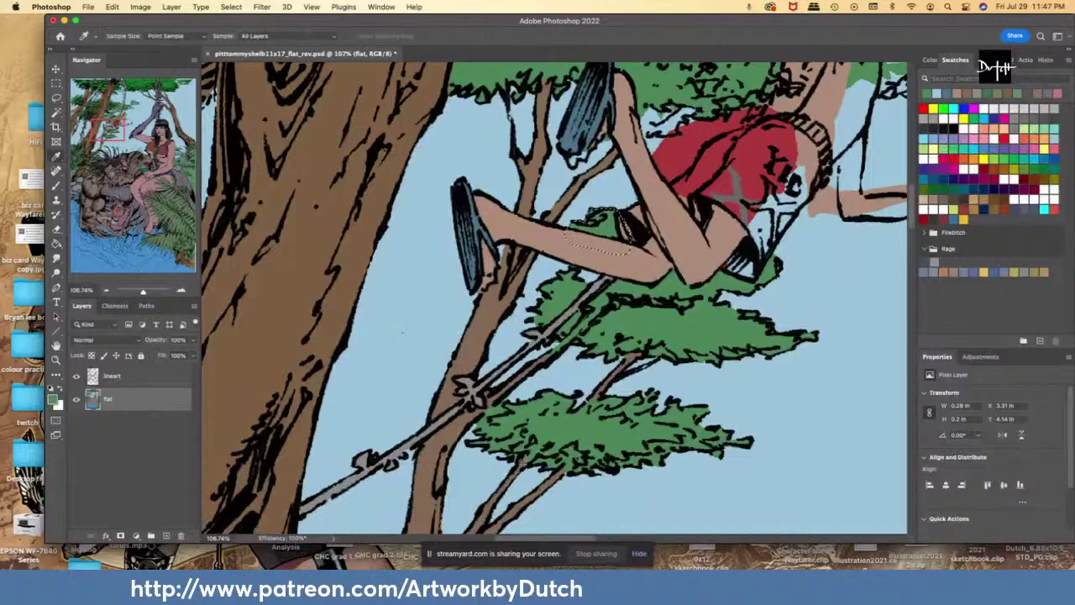
pyautogui.keyDown('alt'); pyautogui.click(514, 473); pyautogui.keyUp('alt')
pyautogui.press('l')
pyautogui.moveTo(534, 452)
pyautogui.mouseDown()
pyautogui.moveTo(522, 466)
pyautogui.moveTo(531, 462)
pyautogui.mouseUp()
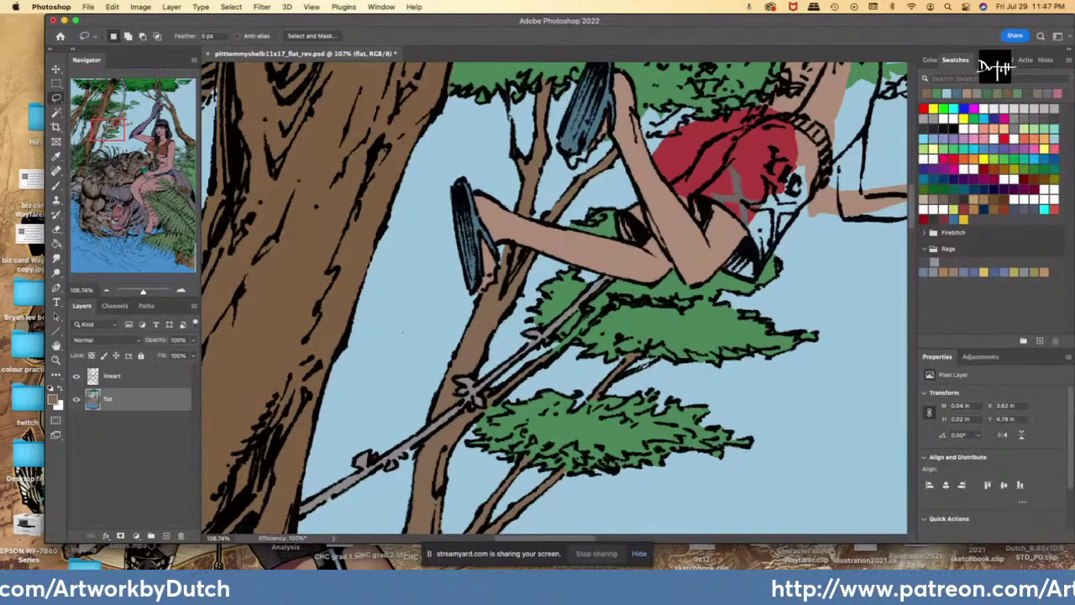
# - Lasso the boy's shorts around the lettering, waistband and hem, fill the mismatched areas with the sampled red and deselect
pyautogui.press('i')
pyautogui.click(677, 179)
pyautogui.press('l')
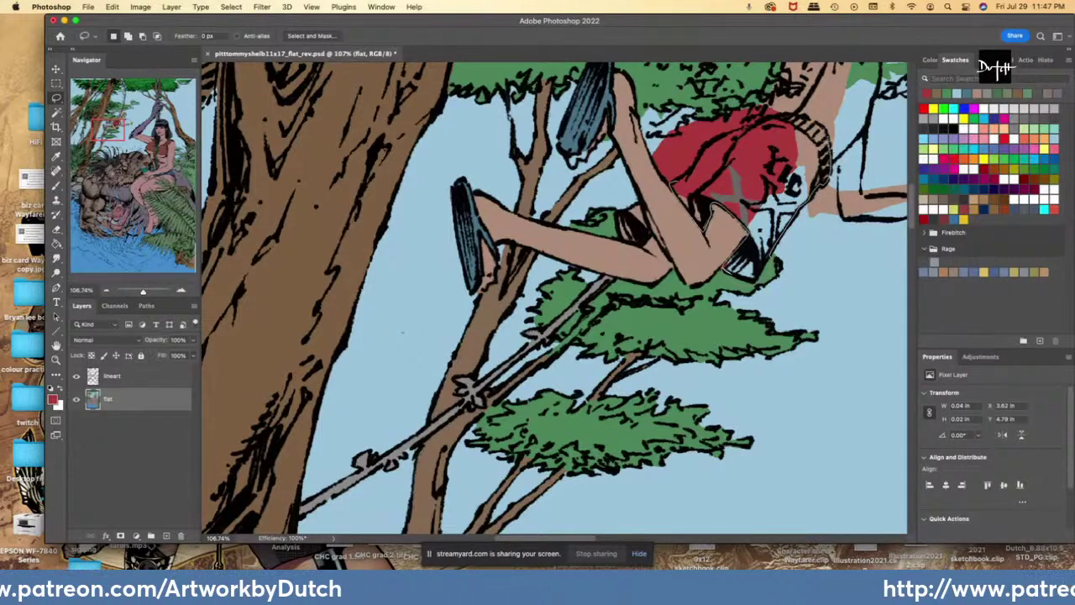
pyautogui.moveTo(827, 139)
pyautogui.mouseDown()
pyautogui.moveTo(789, 115)
pyautogui.moveTo(722, 115)
pyautogui.moveTo(744, 126)
pyautogui.moveTo(705, 144)
pyautogui.moveTo(701, 159)
pyautogui.mouseUp()
pyautogui.press('g')
pyautogui.click(716, 209)
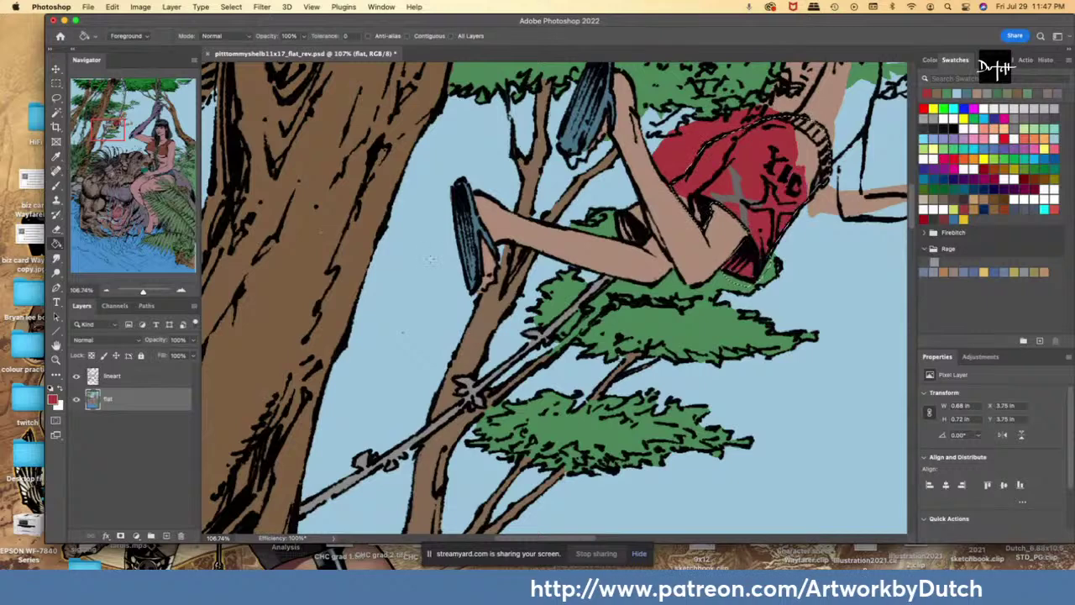
pyautogui.click(818, 188)
pyautogui.press('l')
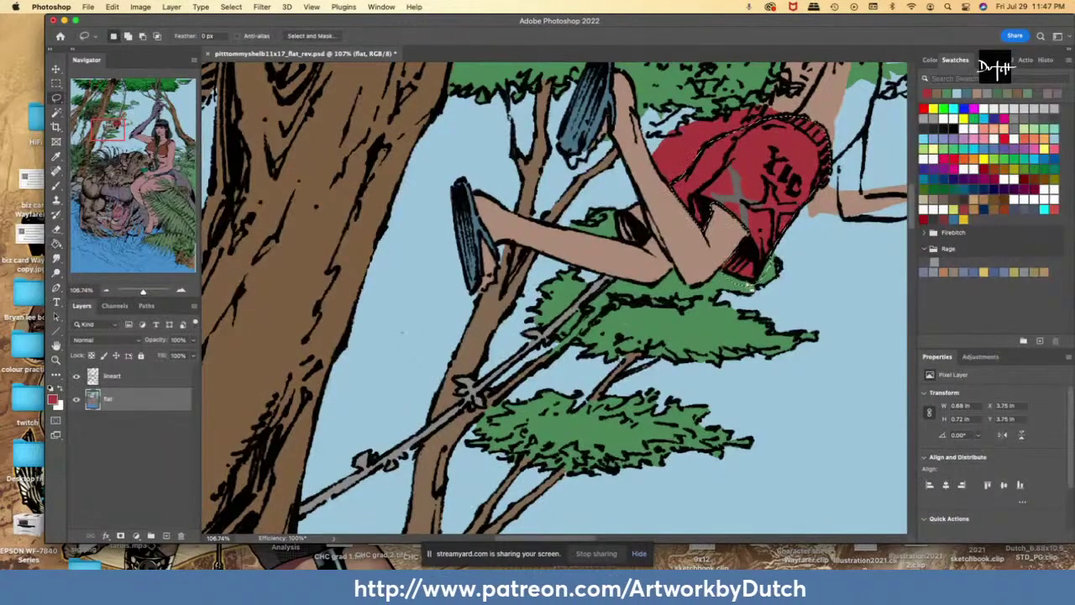
pyautogui.hotkey('ctrl', 'd')
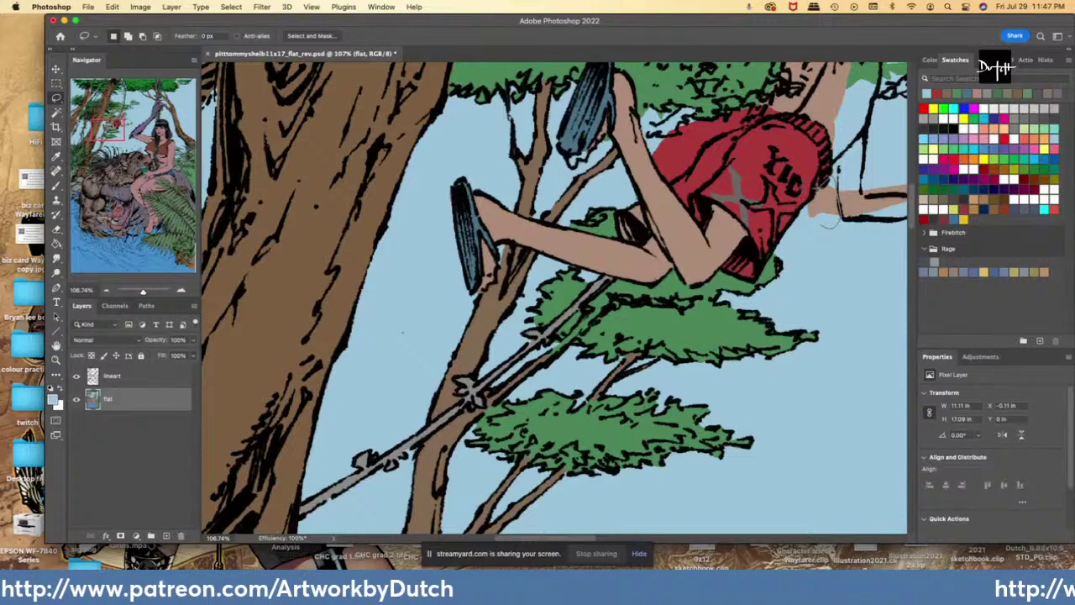
# - Lasso the stray skin tone between the shorts' waistband and the outstretched arm and fill it with sky blue
pyautogui.moveTo(816, 183); pyautogui.dragTo(836, 175)
pyautogui.click(56, 243)
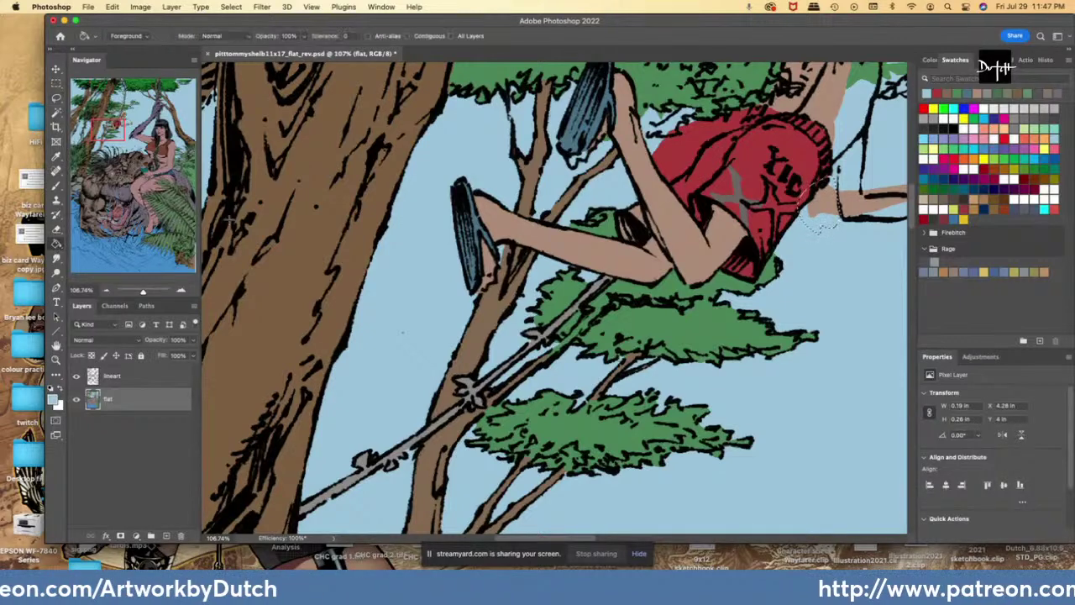
pyautogui.click(614, 251)
# - Lasso the star emblem on the red shorts, fill it with the grey sampled from the shorts and deselect
pyautogui.keyDown('alt'); pyautogui.click(735, 192); pyautogui.keyUp('alt')
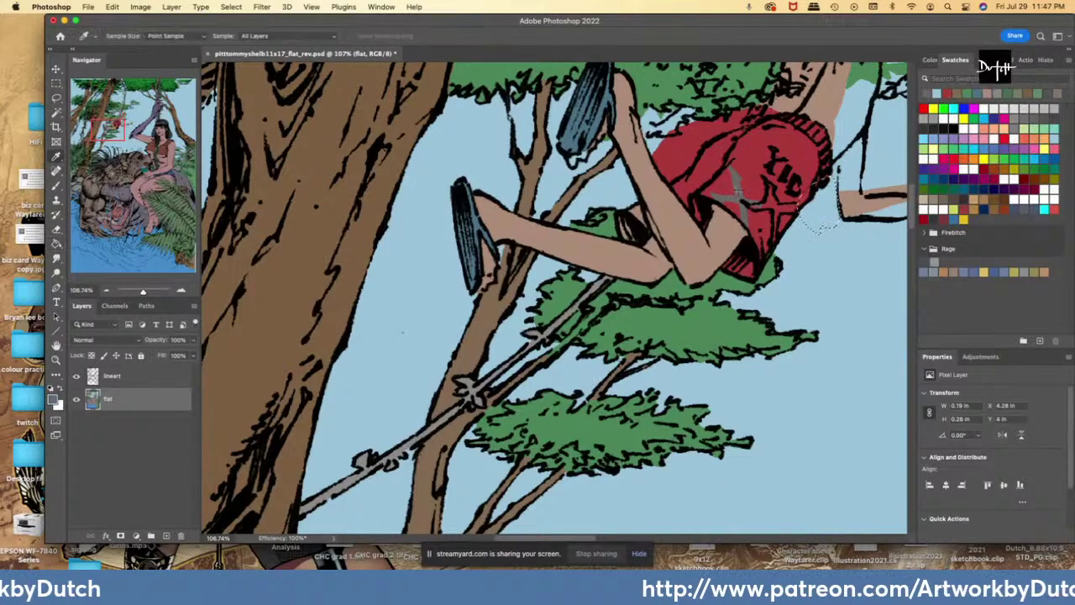
pyautogui.press('l')
pyautogui.moveTo(765, 180)
pyautogui.mouseDown()
pyautogui.moveTo(745, 204)
pyautogui.moveTo(774, 244)
pyautogui.moveTo(780, 210)
pyautogui.moveTo(800, 212)
pyautogui.moveTo(768, 184)
pyautogui.mouseUp()
pyautogui.click(57, 243)
pyautogui.click(775, 207)
pyautogui.press('super+d')
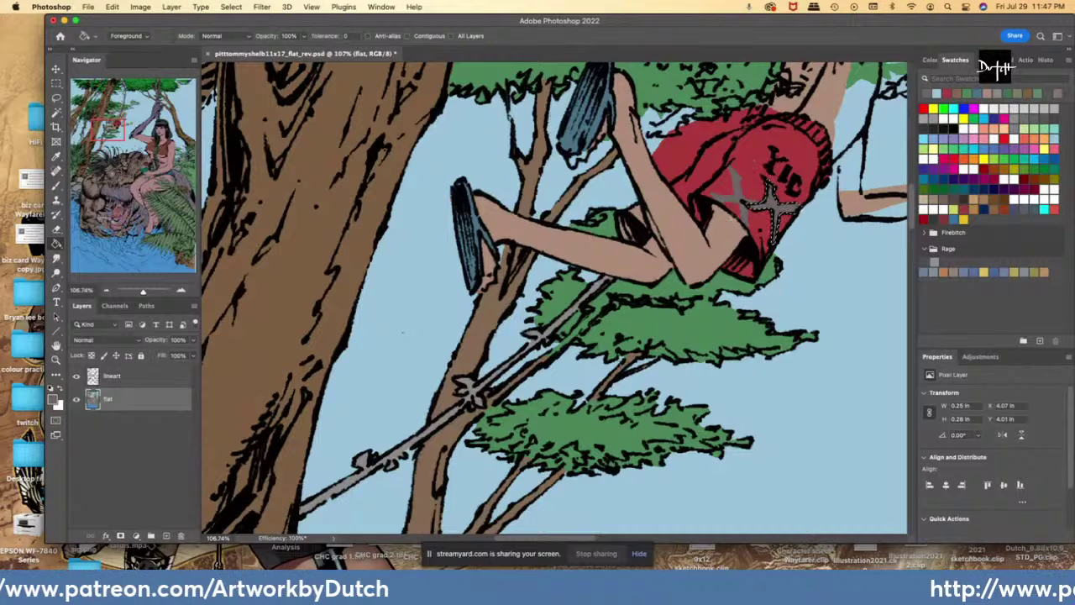
# - Lasso the stray grey marks beside the star emblem, fill them with the sampled red and deselect
pyautogui.keyDown('alt'); pyautogui.click(749, 174); pyautogui.keyUp('alt')
pyautogui.press('l')
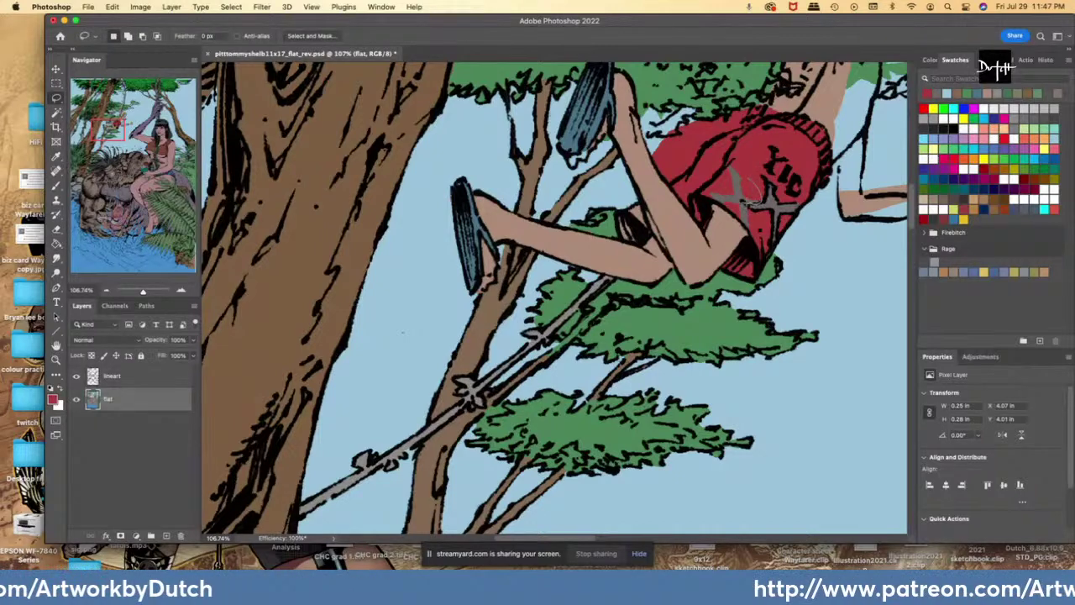
pyautogui.moveTo(746, 201)
pyautogui.mouseDown()
pyautogui.moveTo(749, 243)
pyautogui.moveTo(712, 225)
pyautogui.moveTo(733, 154)
pyautogui.moveTo(745, 159)
pyautogui.mouseUp()
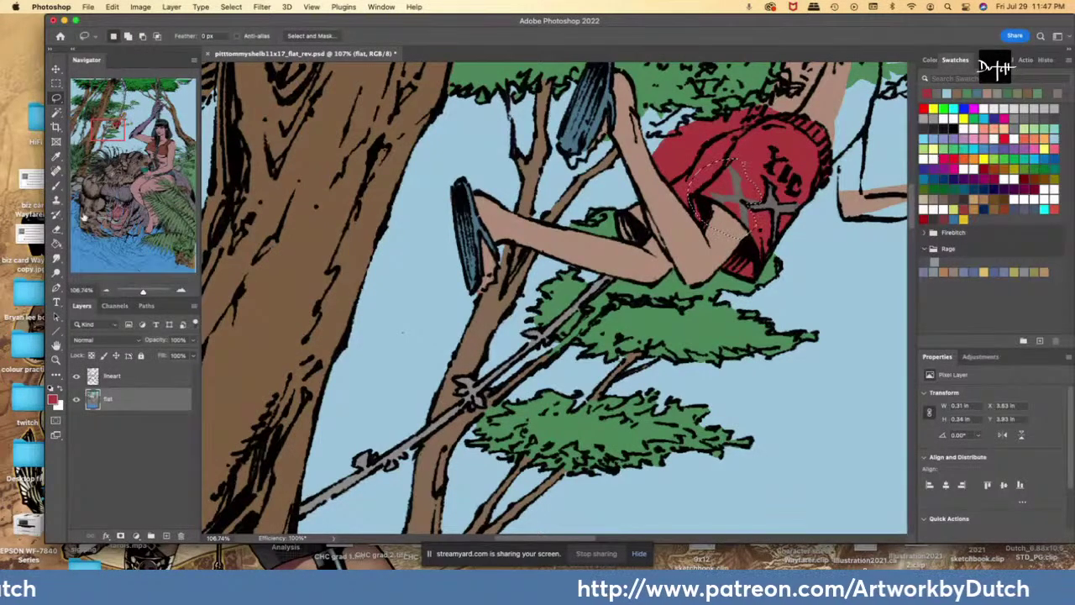
pyautogui.click(56, 243)
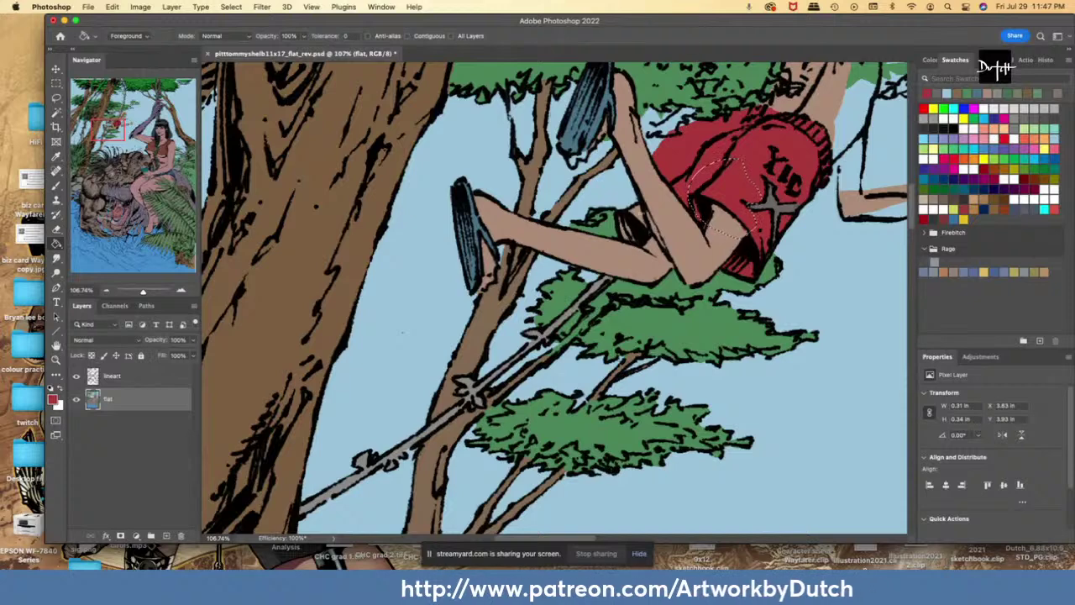
pyautogui.press('super+d')
# - Lasso the area from the raised leg up past the shorts, fill its stray grey, skin-tone and red patches with sky blue, and sample the leg's skin tone
pyautogui.keyDown('alt'); pyautogui.click(619, 178); pyautogui.keyUp('alt')
pyautogui.press('l')
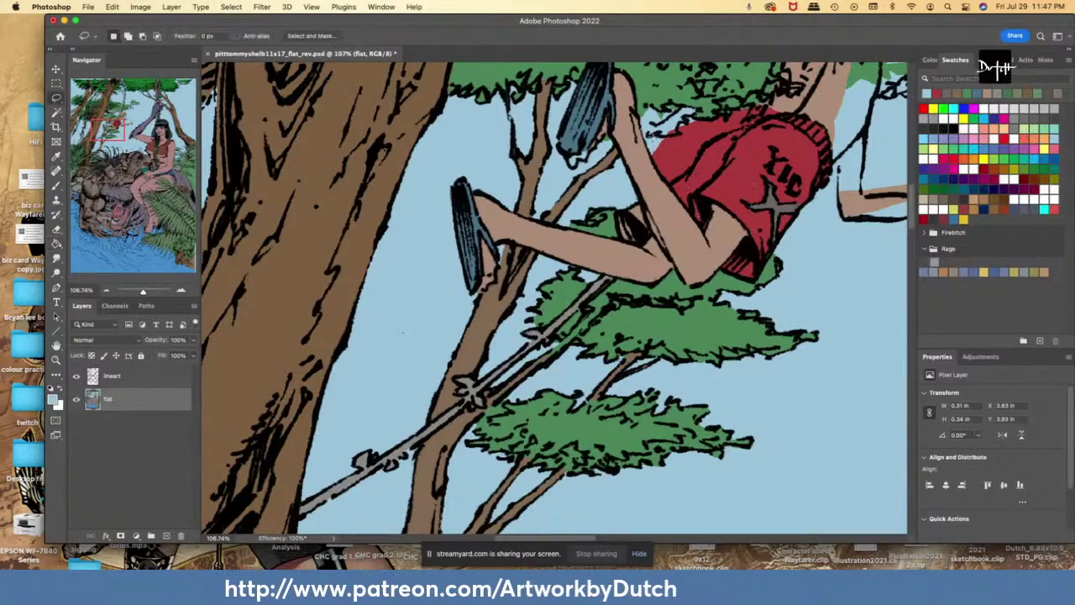
pyautogui.moveTo(665, 184)
pyautogui.mouseDown()
pyautogui.moveTo(702, 165)
pyautogui.moveTo(706, 146)
pyautogui.moveTo(818, 86)
pyautogui.moveTo(831, 61)
pyautogui.moveTo(841, 65)
pyautogui.mouseUp()
pyautogui.moveTo(789, 215)
pyautogui.mouseDown()
pyautogui.moveTo(841, 139)
pyautogui.moveTo(833, 86)
pyautogui.moveTo(788, 41)
pyautogui.moveTo(828, 262)
pyautogui.moveTo(871, 25)
pyautogui.moveTo(864, 139)
pyautogui.moveTo(876, 74)
pyautogui.moveTo(769, 130)
pyautogui.moveTo(720, 296)
pyautogui.mouseUp()
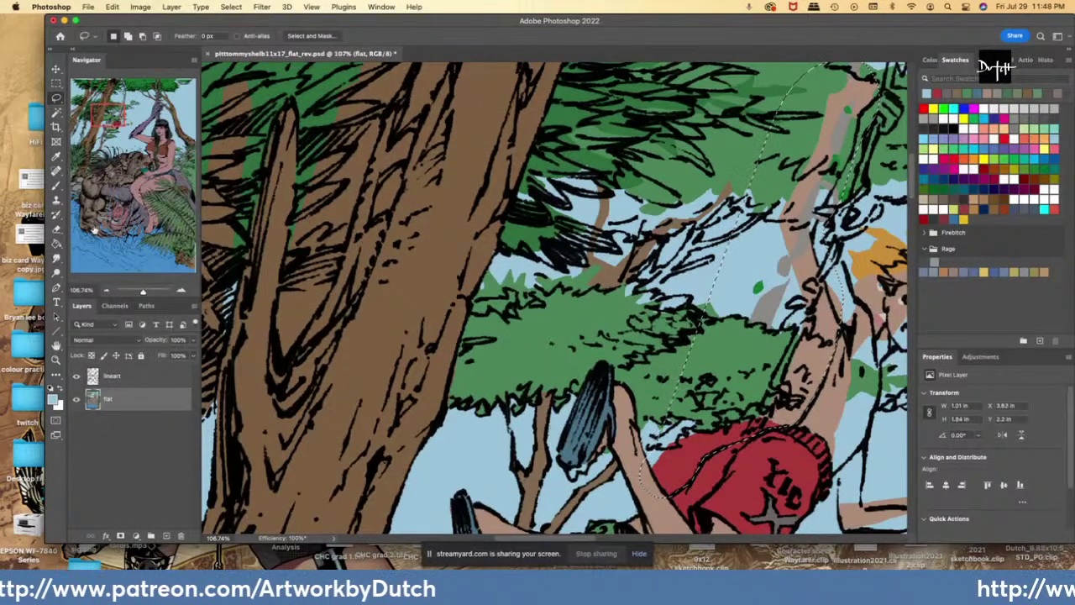
pyautogui.click(57, 243)
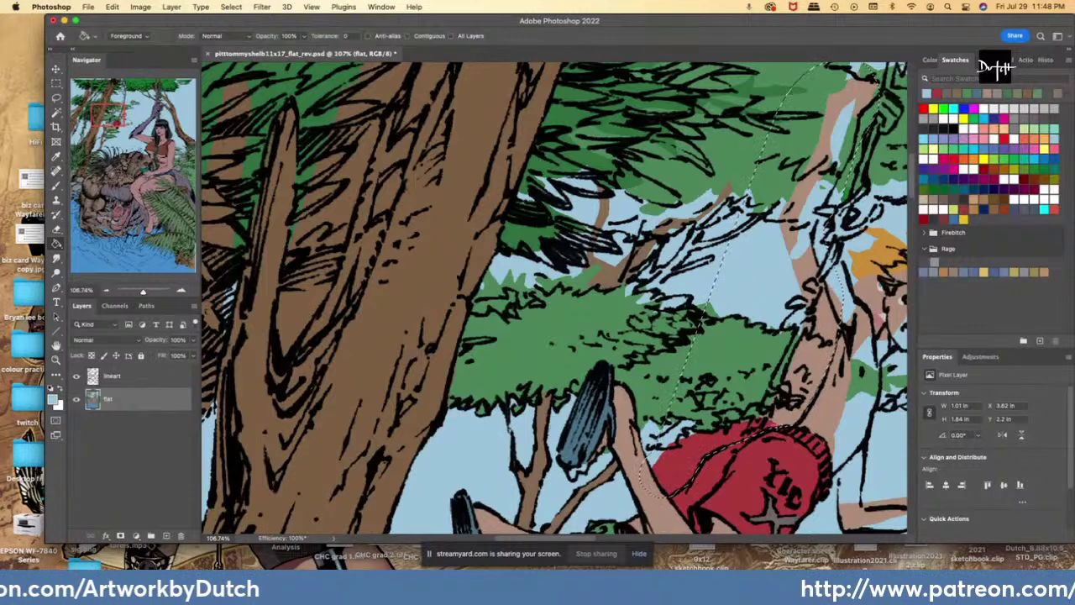
pyautogui.click(797, 276)
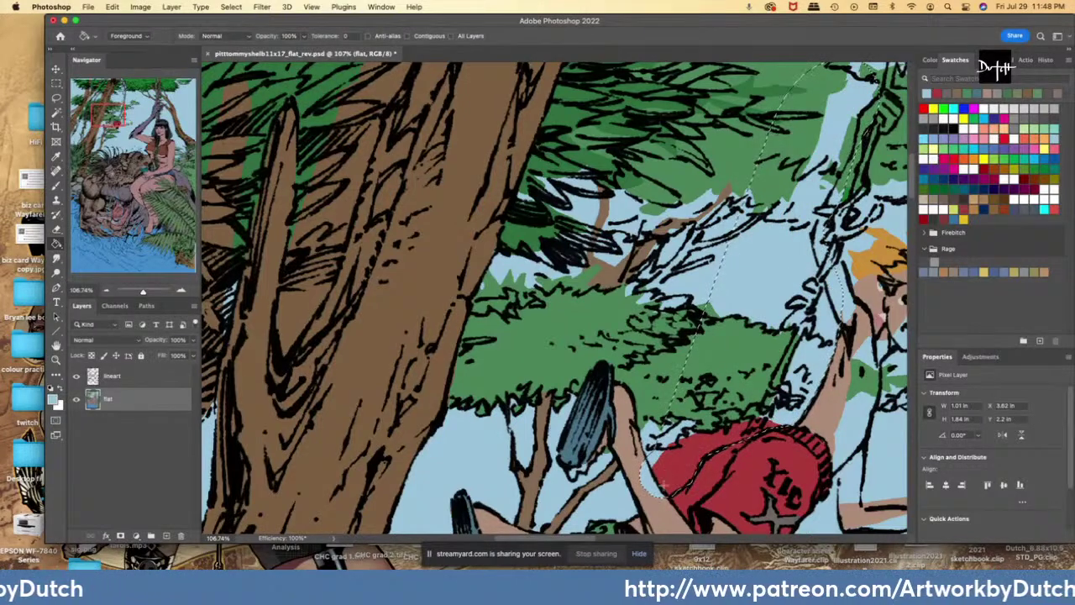
pyautogui.click(670, 475)
pyautogui.keyDown('alt'); pyautogui.click(663, 517); pyautogui.keyUp('alt')
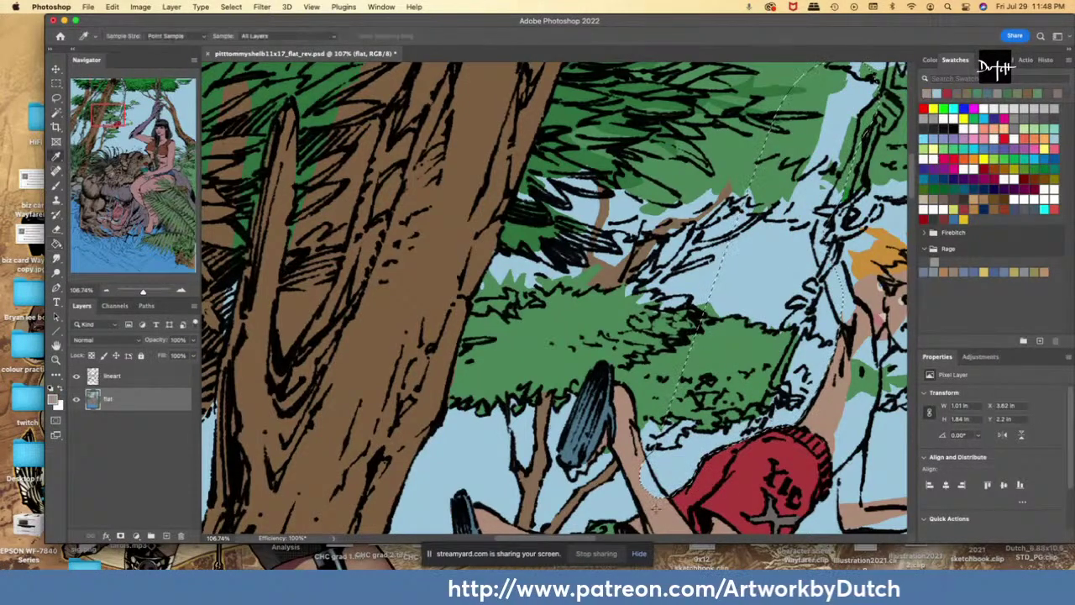
# - Lasso the blue gap and leftover spot along the boy's raised calf and fill them with the sampled skin tone
pyautogui.press('l')
pyautogui.press('super+d')
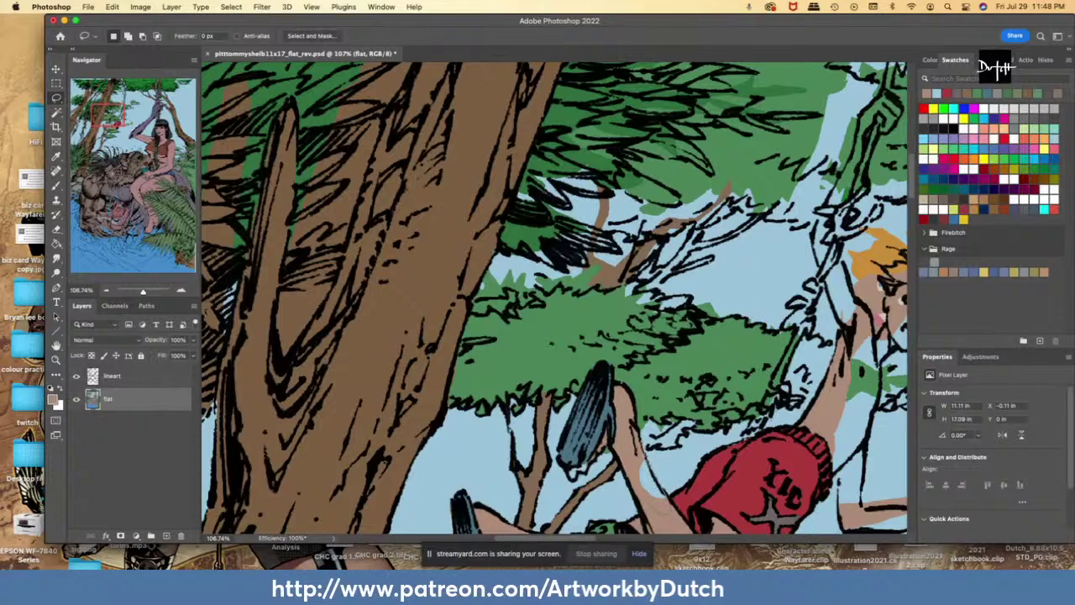
pyautogui.moveTo(651, 451); pyautogui.dragTo(645, 455)
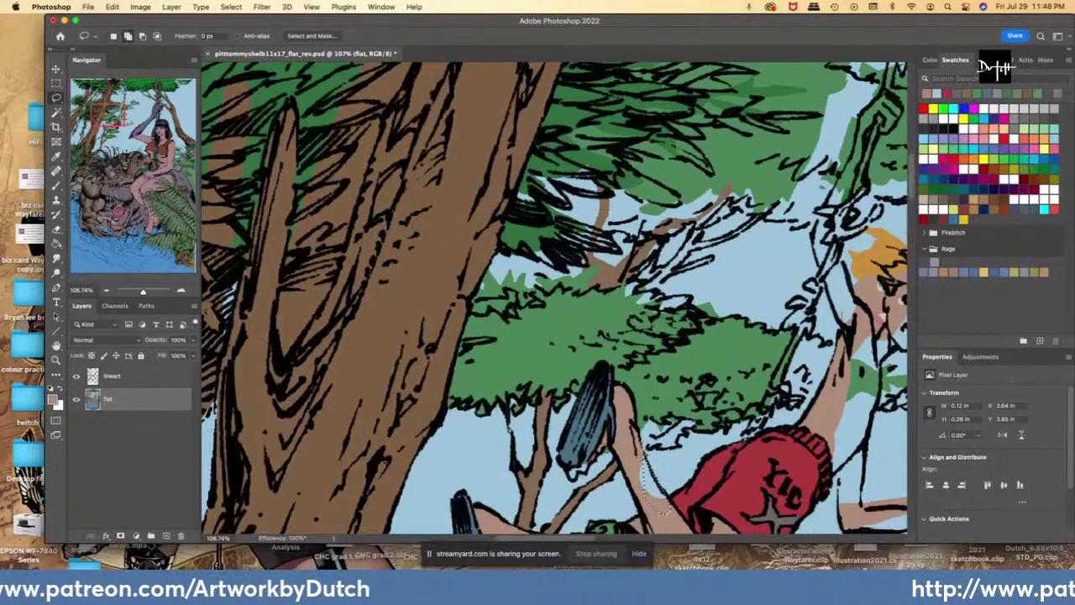
pyautogui.click(56, 243)
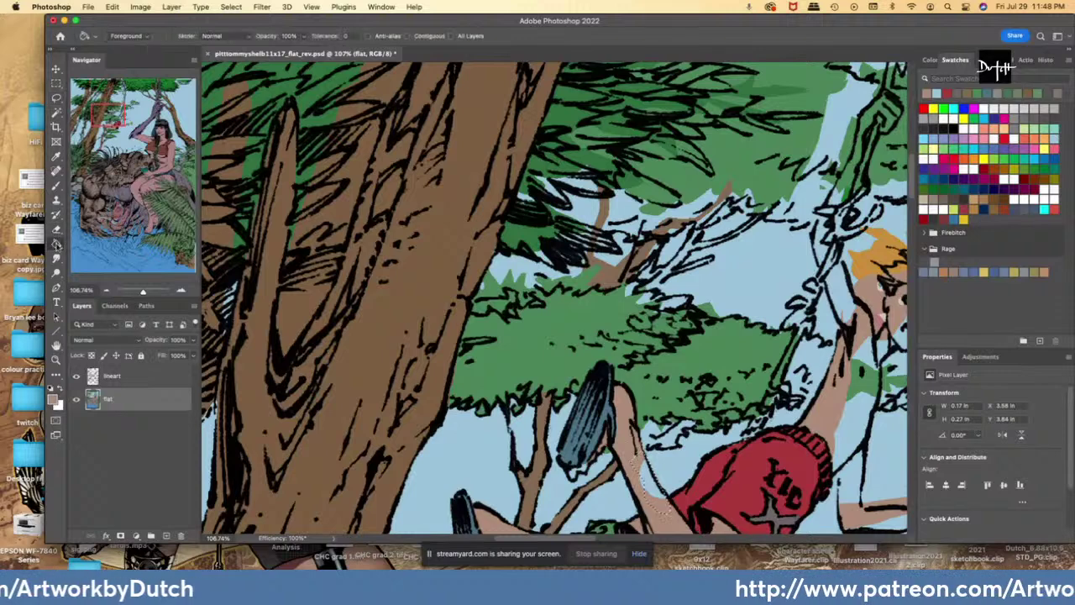
pyautogui.click(645, 483)
pyautogui.press('super+d')
pyautogui.press('l')
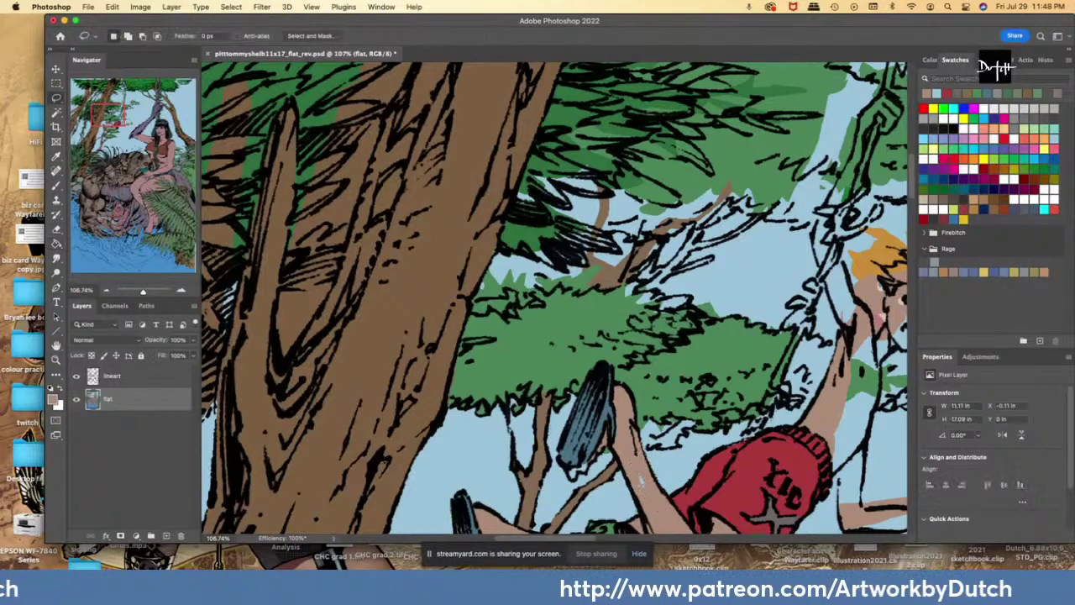
pyautogui.moveTo(641, 482); pyautogui.dragTo(643, 486)
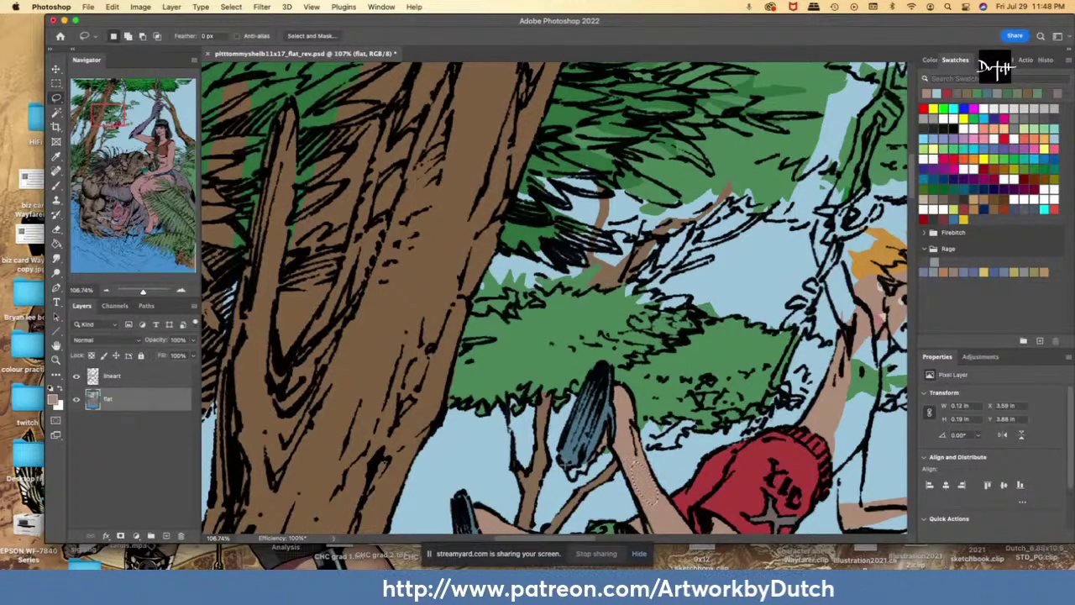
# - Lasso the toes at the end of the raised shoe and fill them with the skin tone
pyautogui.moveTo(579, 473)
pyautogui.mouseDown()
pyautogui.moveTo(570, 440)
pyautogui.moveTo(567, 448)
pyautogui.mouseUp()
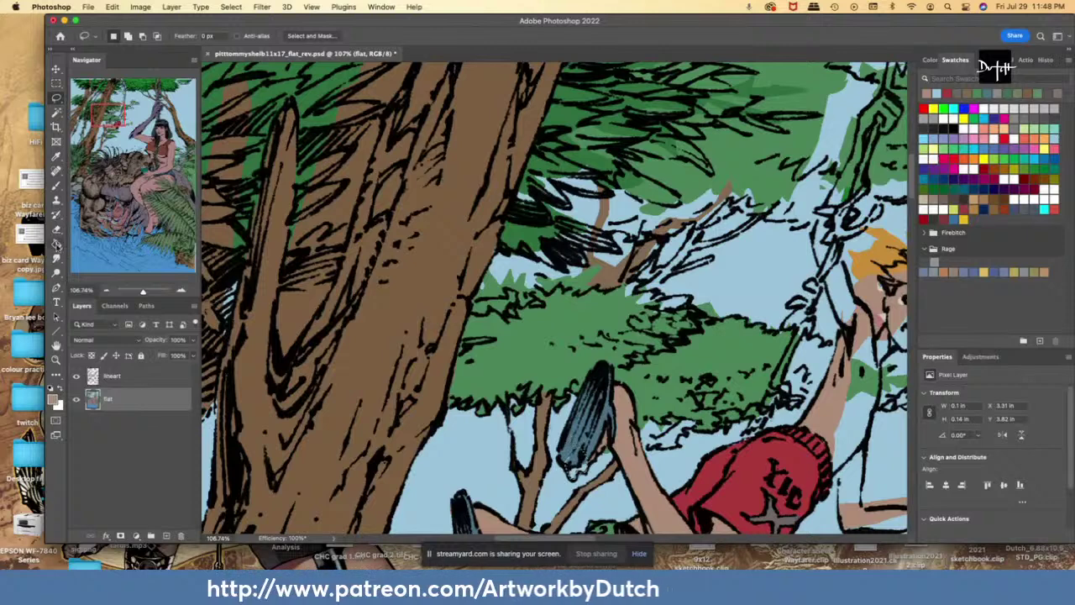
pyautogui.click(56, 244)
pyautogui.click(582, 464)
pyautogui.press('l')
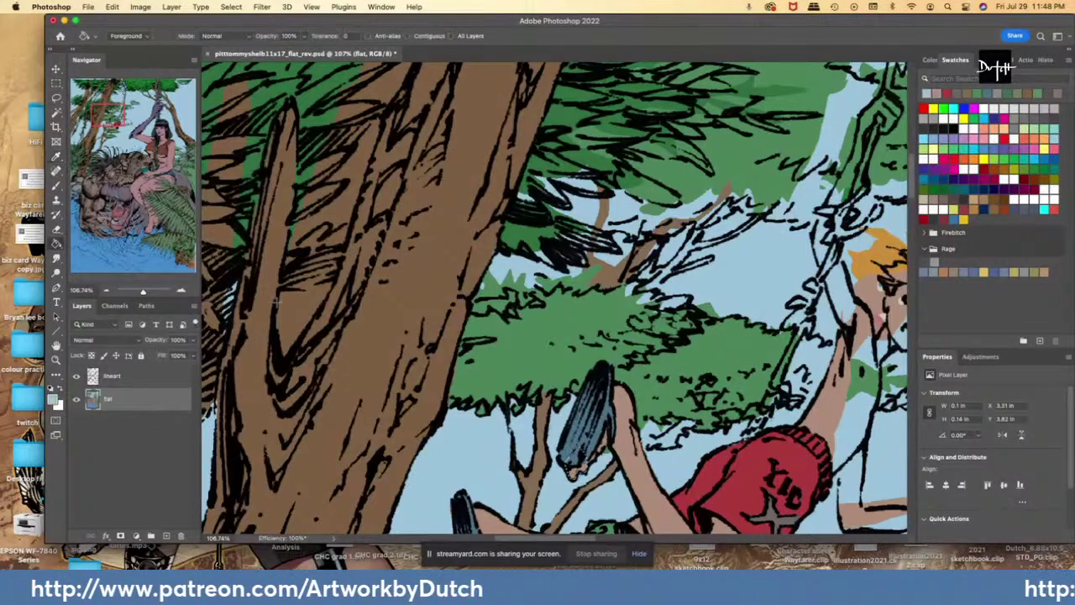
# - Lasso the opening in the fork of the large tree trunk, fill it with sky blue and deselect
pyautogui.moveTo(311, 323)
pyautogui.mouseDown()
pyautogui.moveTo(331, 285)
pyautogui.moveTo(321, 280)
pyautogui.moveTo(277, 288)
pyautogui.mouseUp()
pyautogui.hotkey('alt', 'BackSpace')
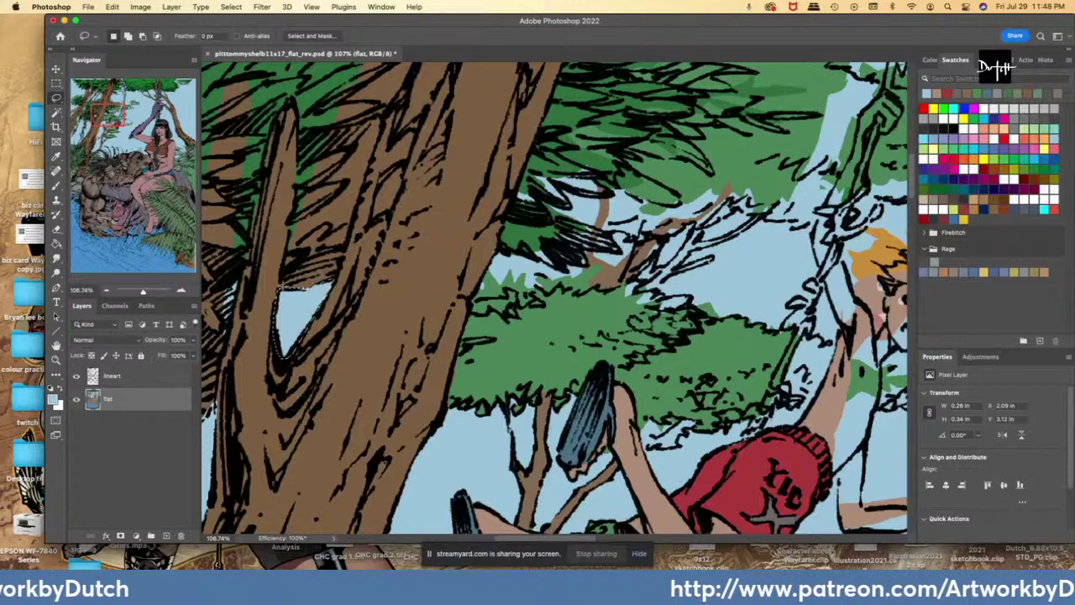
pyautogui.press('super+d')
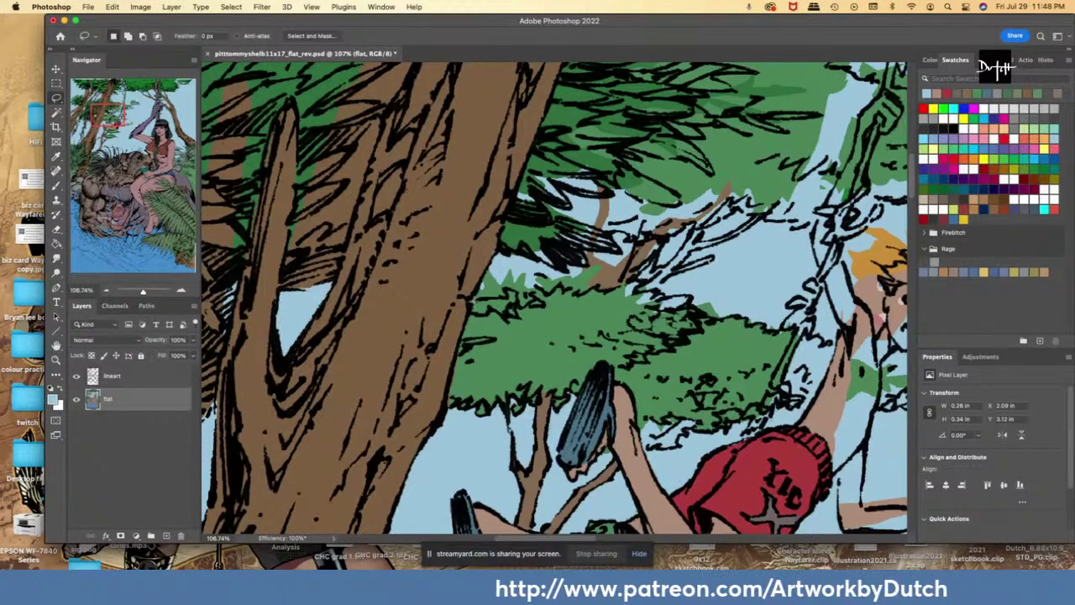
# - Lasso the gap between the large trunk and the tree canopy behind the boy, fill its stray green and brown with sky blue, and deselect
pyautogui.moveTo(513, 294)
pyautogui.mouseDown()
pyautogui.moveTo(532, 278)
pyautogui.moveTo(543, 288)
pyautogui.moveTo(582, 282)
pyautogui.moveTo(571, 304)
pyautogui.moveTo(571, 291)
pyautogui.moveTo(622, 288)
pyautogui.moveTo(629, 256)
pyautogui.moveTo(582, 214)
pyautogui.moveTo(603, 226)
pyautogui.moveTo(540, 201)
pyautogui.moveTo(591, 215)
pyautogui.mouseUp()
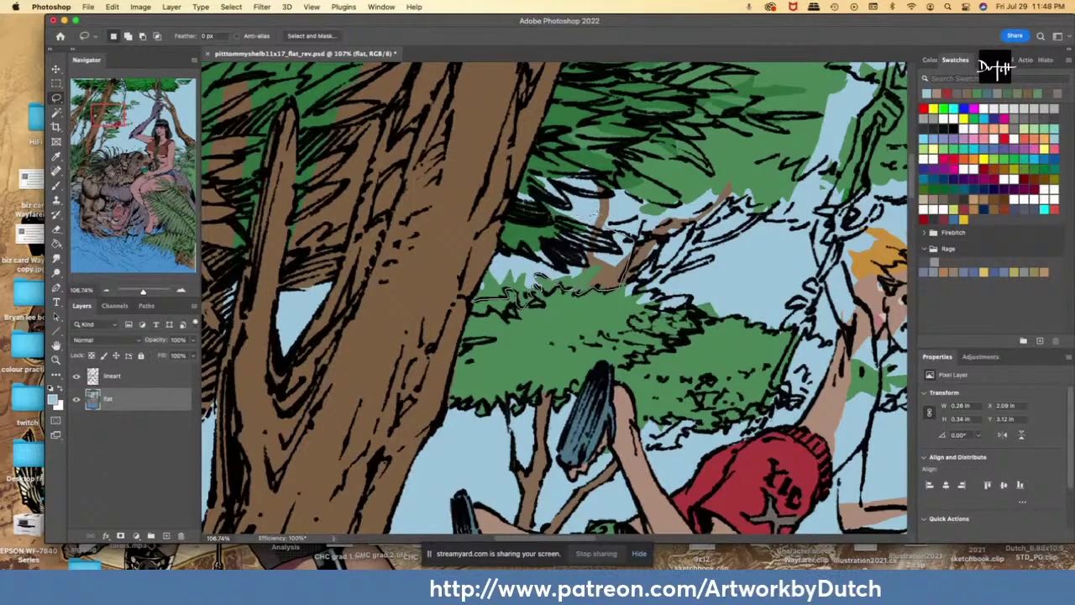
pyautogui.moveTo(561, 252)
pyautogui.mouseDown()
pyautogui.moveTo(504, 256)
pyautogui.moveTo(514, 259)
pyautogui.moveTo(467, 273)
pyautogui.mouseUp()
pyautogui.press('g')
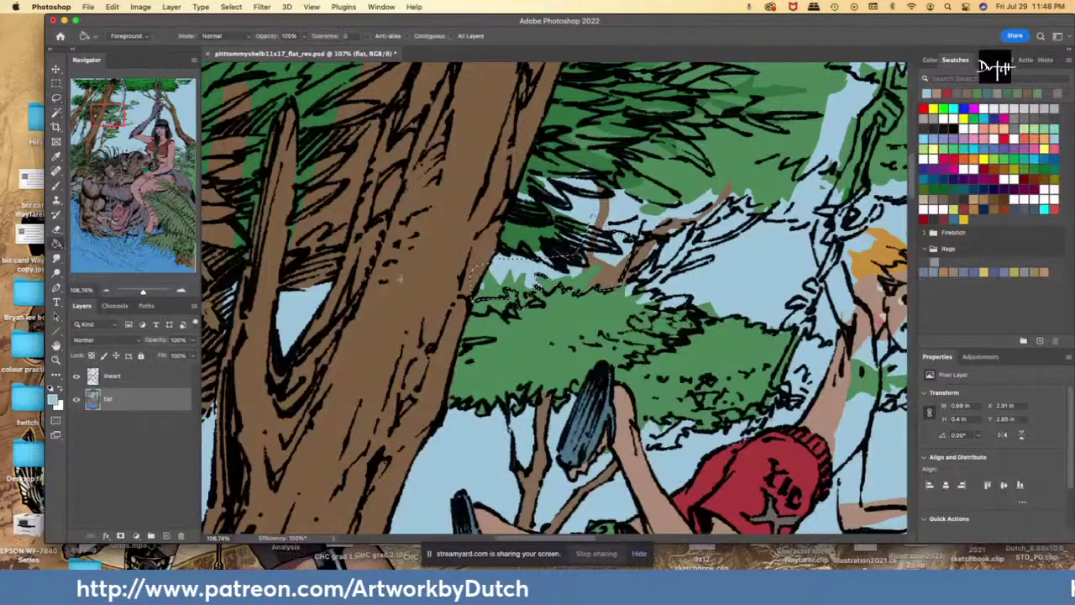
pyautogui.click(607, 274)
pyautogui.press('l')
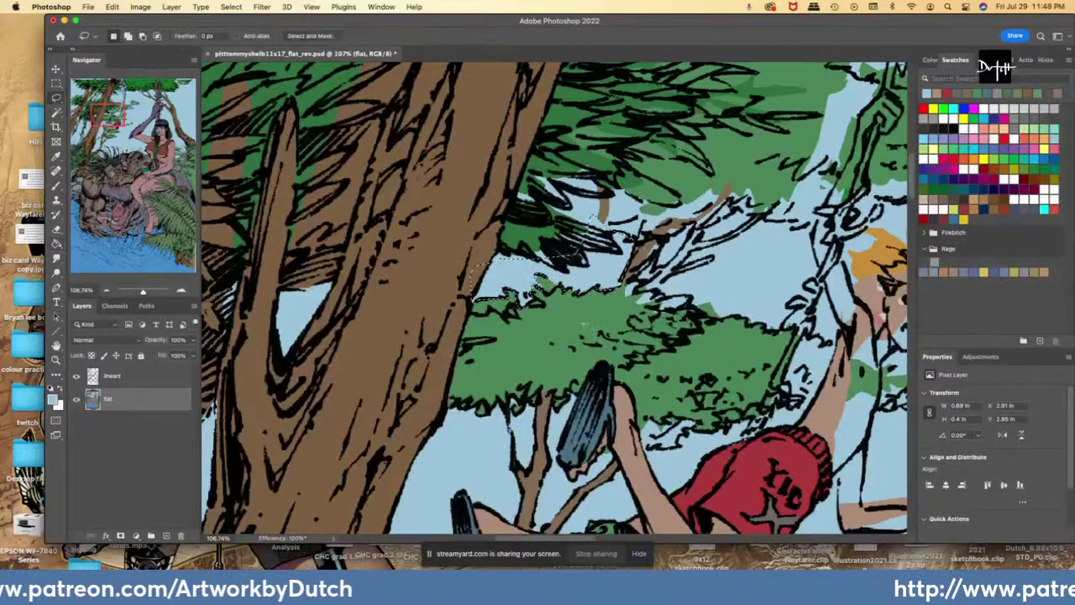
pyautogui.press('g')
pyautogui.press('l')
pyautogui.press('cmd+d')
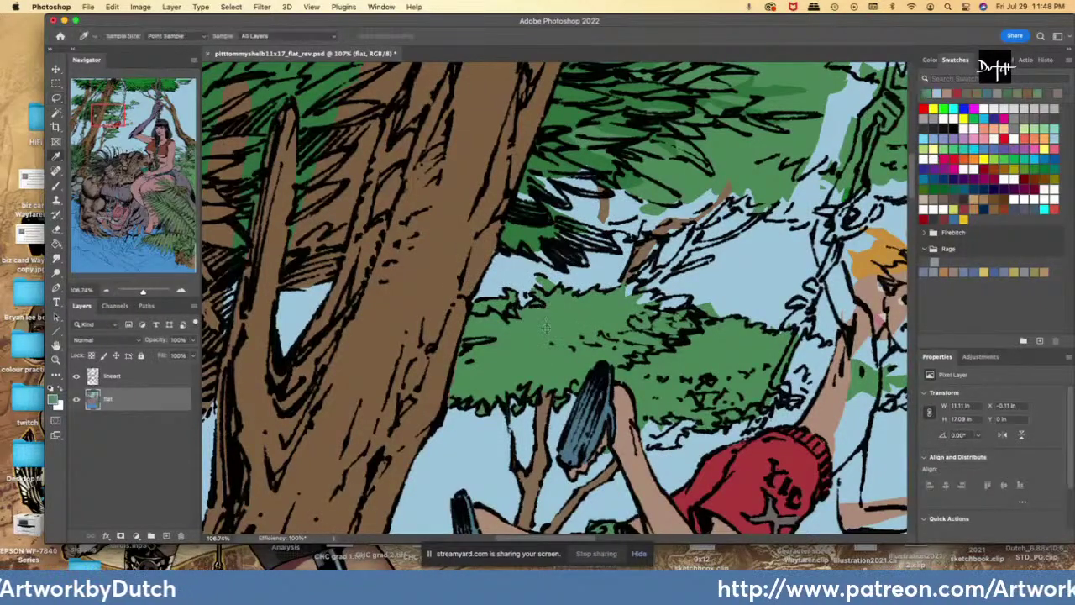
# - Lasso the leaf tip and the outer edges of the canopy behind the boy, fill them with the sampled foliage green and deselect
pyautogui.moveTo(540, 274); pyautogui.dragTo(537, 279)
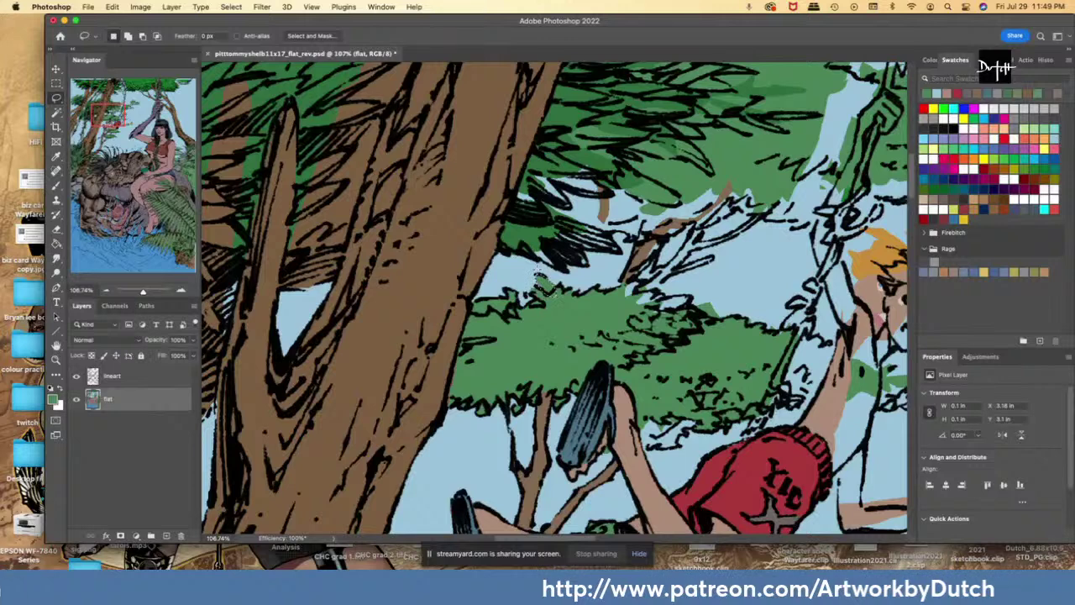
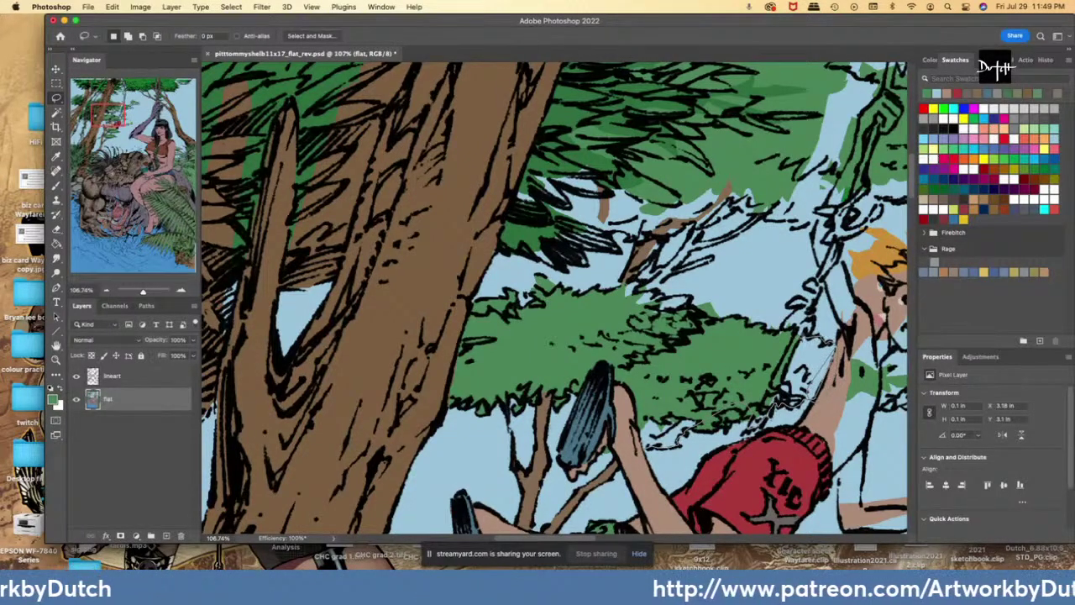
pyautogui.moveTo(692, 315); pyautogui.dragTo(655, 307)
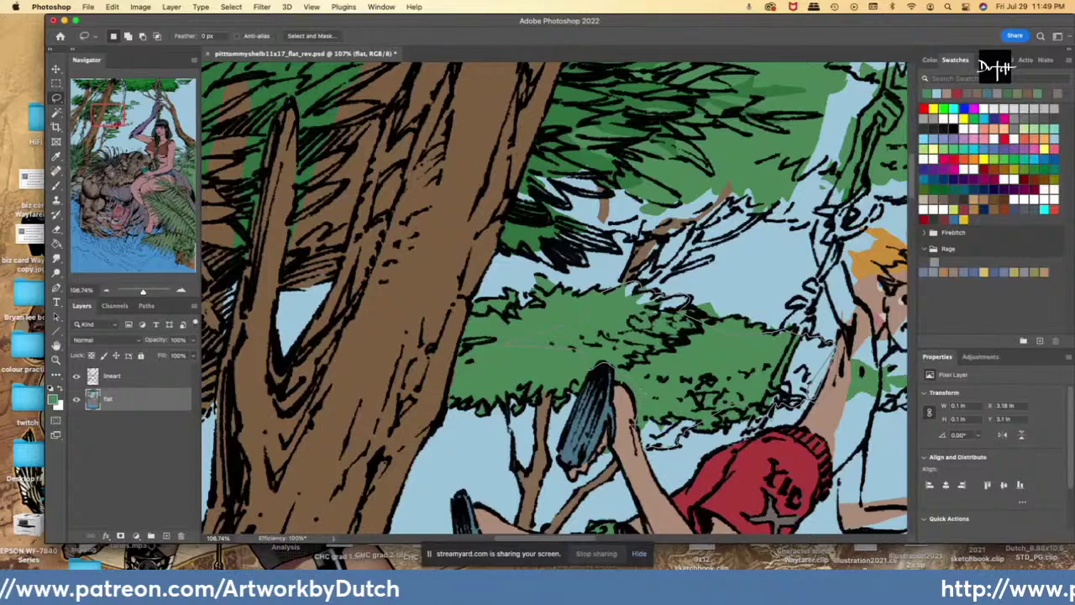
pyautogui.moveTo(636, 427); pyautogui.dragTo(640, 450)
pyautogui.click(56, 244)
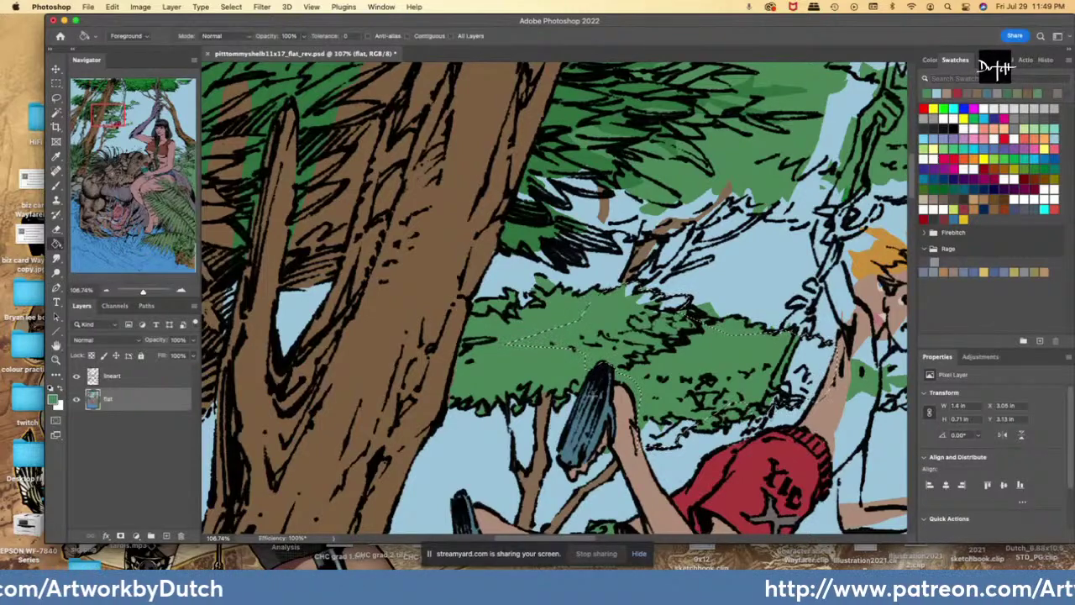
pyautogui.click(685, 447)
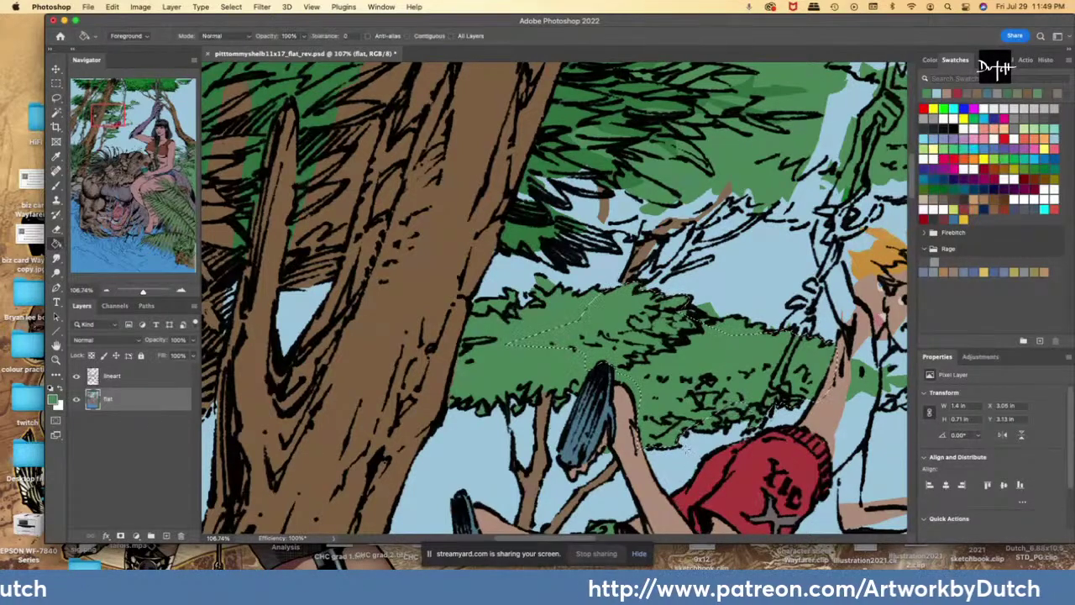
pyautogui.scroll(-3, 685, 449)
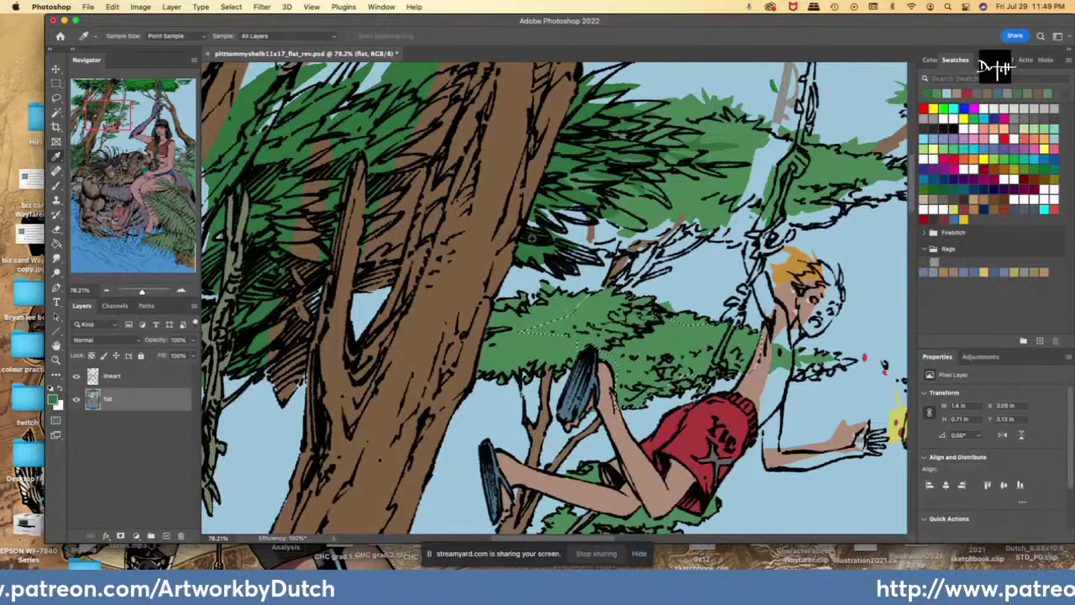
pyautogui.press('l')
pyautogui.hotkey('ctrl', 'd')
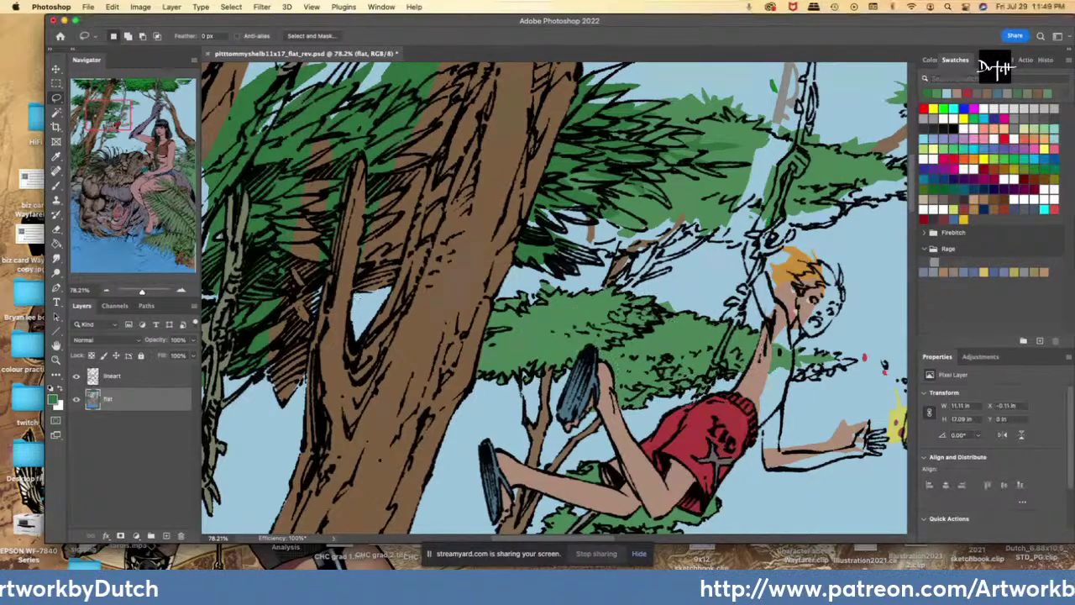
# - Lasso the leaves between the forked branch and the large trunk, fill them with the sampled dark green, and deselect
pyautogui.moveTo(356, 257); pyautogui.dragTo(365, 219)
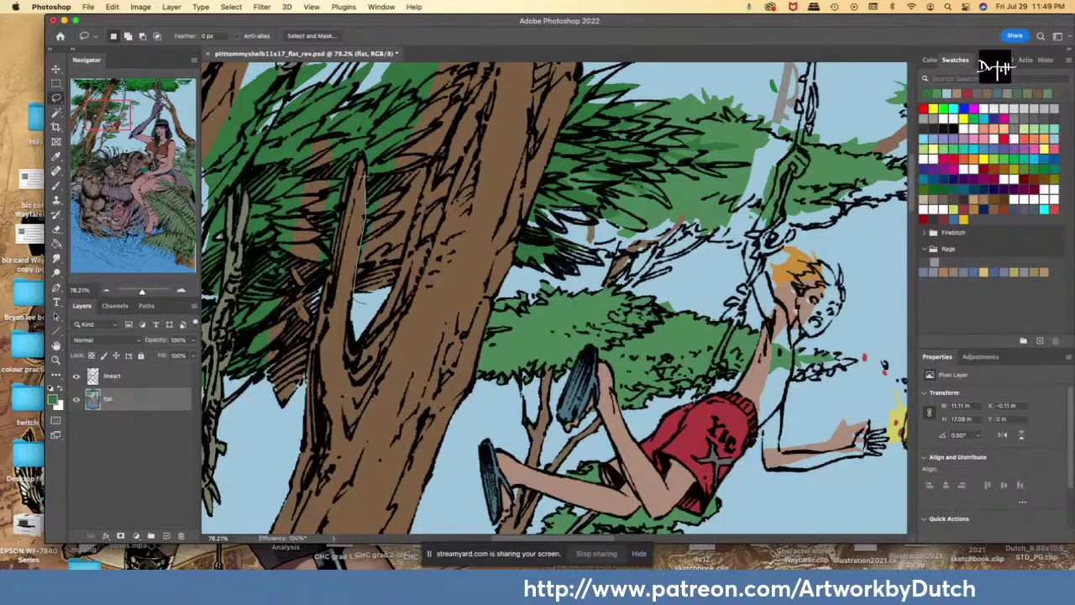
pyautogui.moveTo(366, 126)
pyautogui.mouseDown()
pyautogui.moveTo(381, 15)
pyautogui.moveTo(384, 206)
pyautogui.mouseUp()
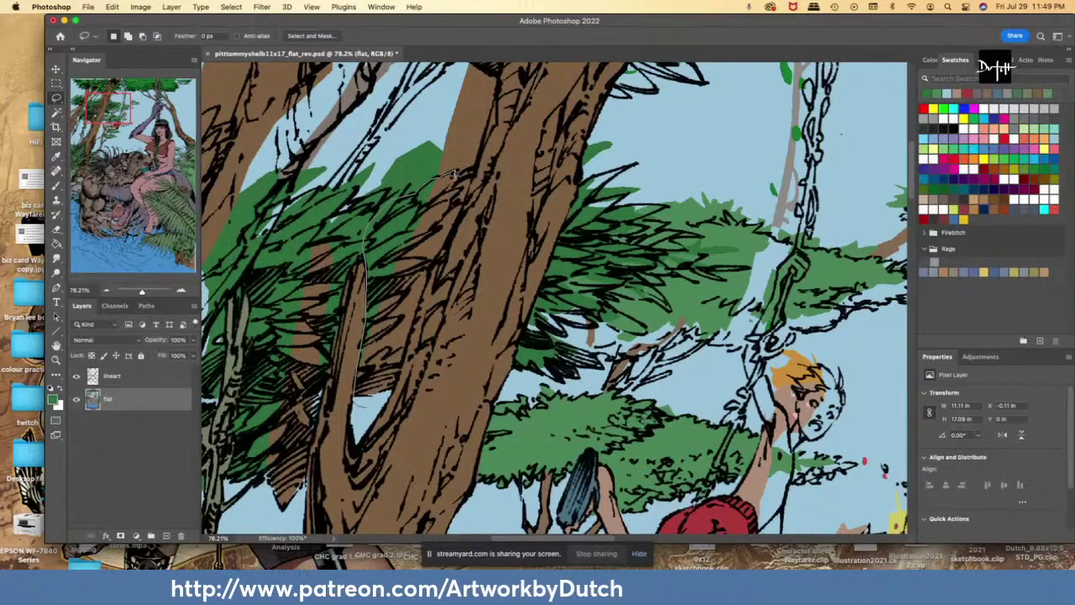
pyautogui.moveTo(460, 172)
pyautogui.mouseDown()
pyautogui.moveTo(399, 388)
pyautogui.moveTo(370, 395)
pyautogui.mouseUp()
pyautogui.press('g')
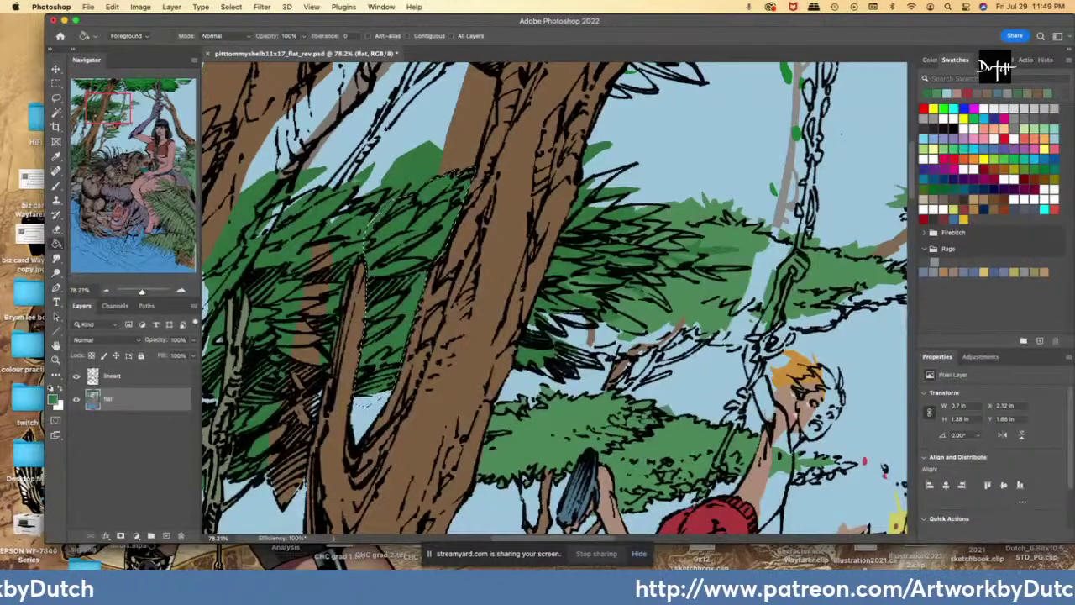
pyautogui.press('i')
pyautogui.press('l')
pyautogui.hotkey('ctrl', 'd')
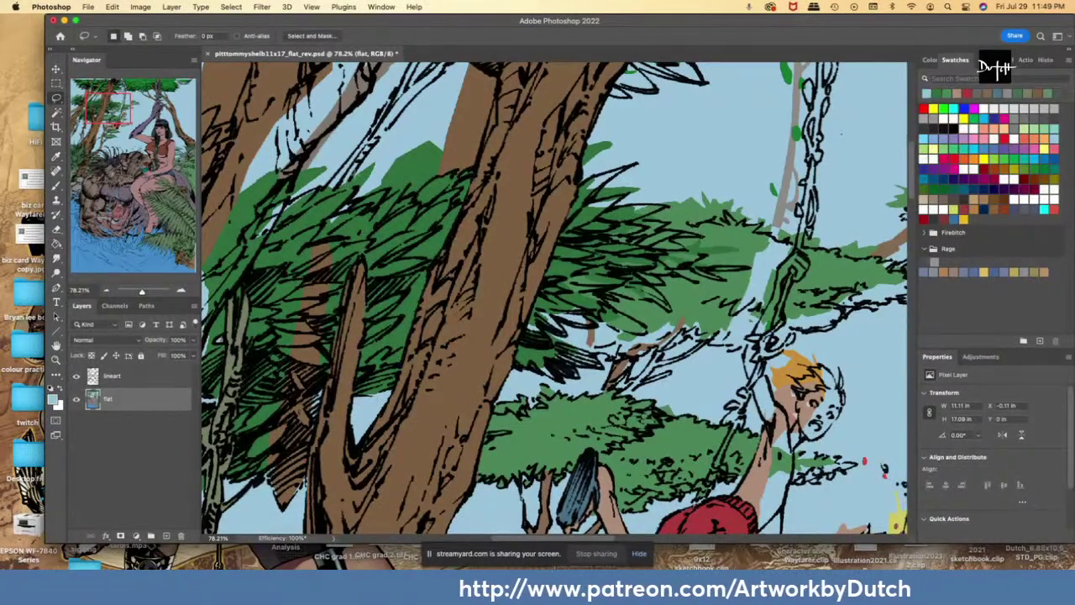
# - Lasso the open area above the dark green foliage between the two trunks and fill its stray green, brown and grey patches with sky blue
pyautogui.moveTo(341, 164); pyautogui.dragTo(322, 154)
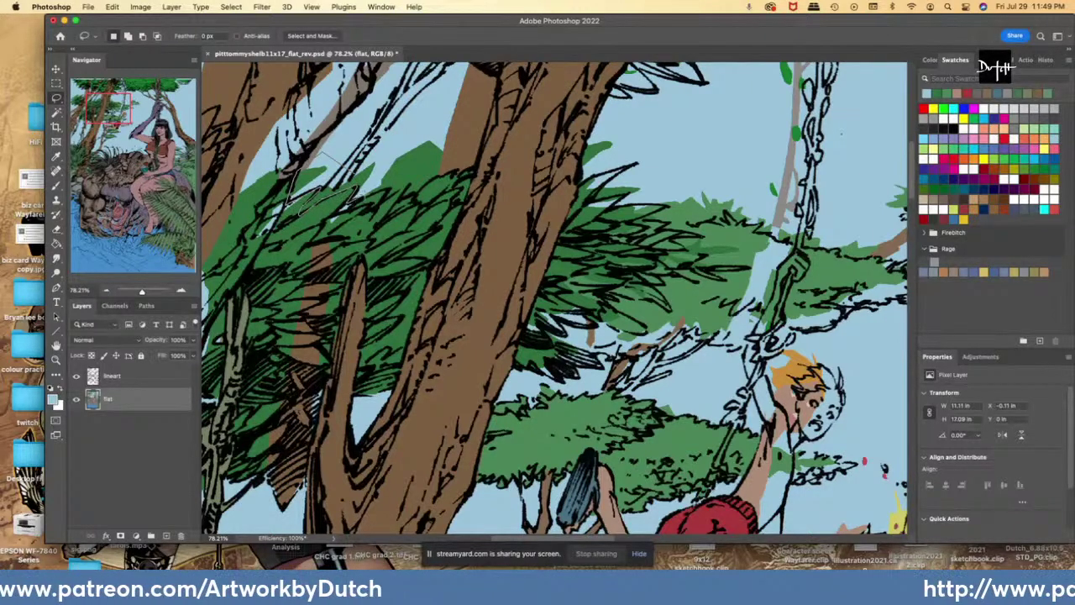
pyautogui.moveTo(356, 199)
pyautogui.mouseDown()
pyautogui.moveTo(408, 182)
pyautogui.moveTo(416, 193)
pyautogui.moveTo(455, 168)
pyautogui.moveTo(471, 172)
pyautogui.moveTo(499, 72)
pyautogui.moveTo(398, 18)
pyautogui.moveTo(468, 163)
pyautogui.moveTo(361, 155)
pyautogui.mouseUp()
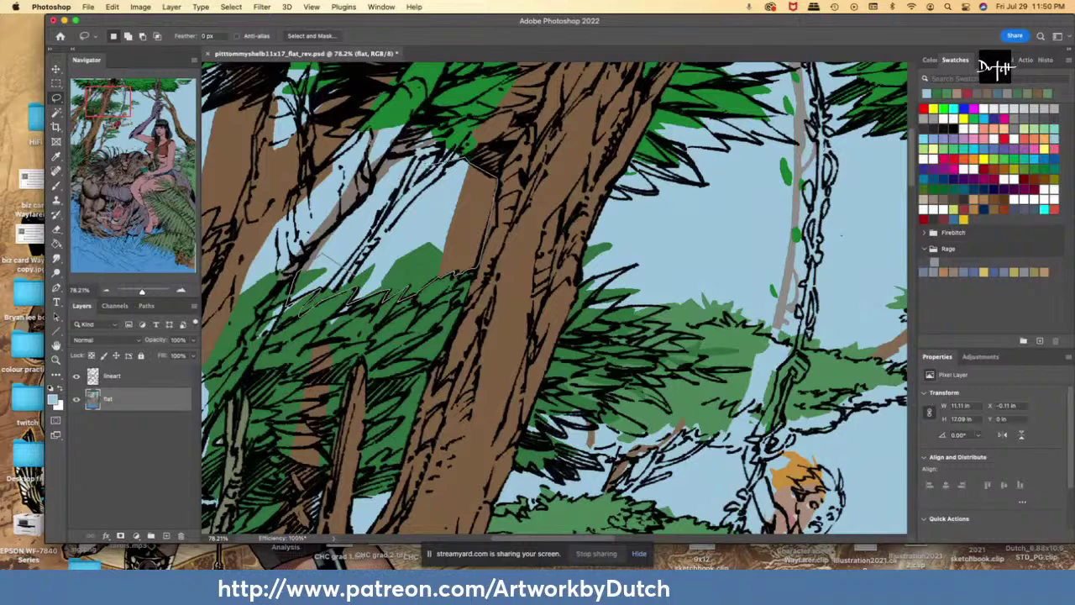
pyautogui.moveTo(424, 170)
pyautogui.mouseDown()
pyautogui.moveTo(386, 110)
pyautogui.moveTo(307, 202)
pyautogui.mouseUp()
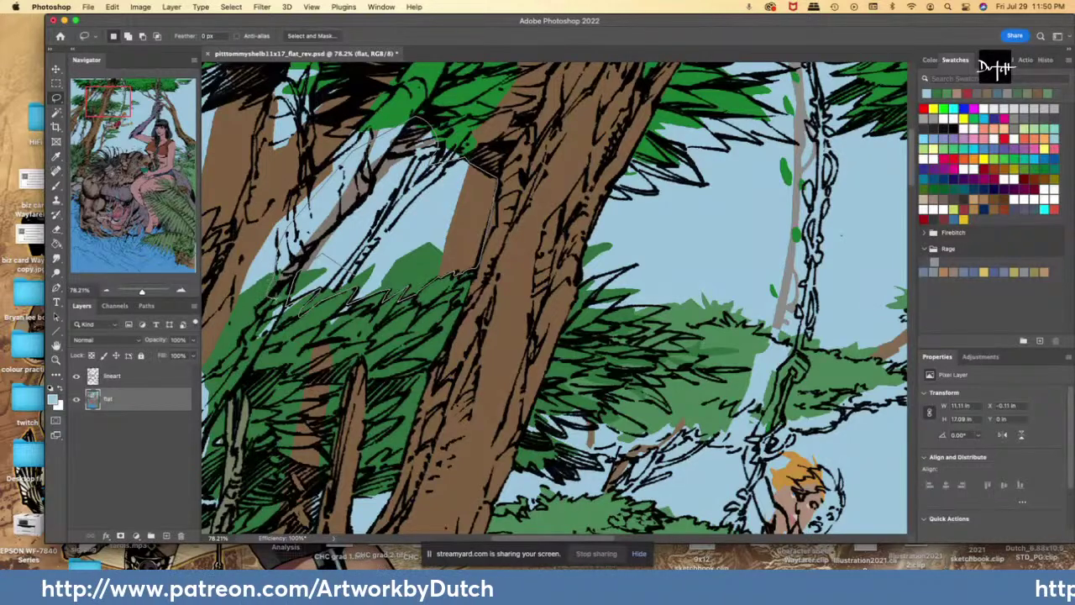
pyautogui.moveTo(269, 294); pyautogui.dragTo(297, 311)
pyautogui.press('g')
pyautogui.click(304, 281)
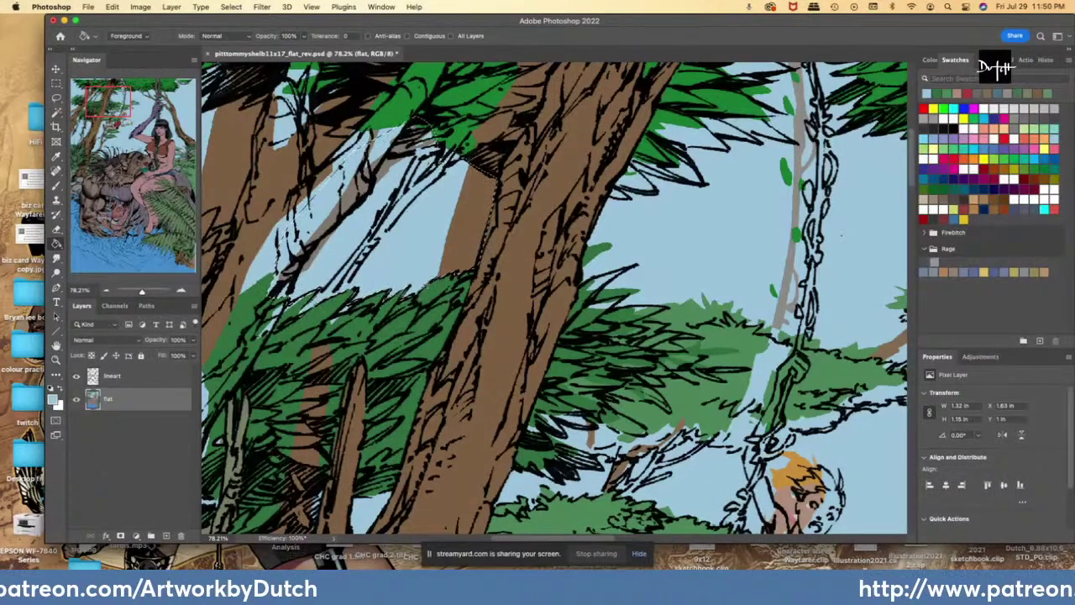
pyautogui.click(471, 218)
pyautogui.click(361, 168)
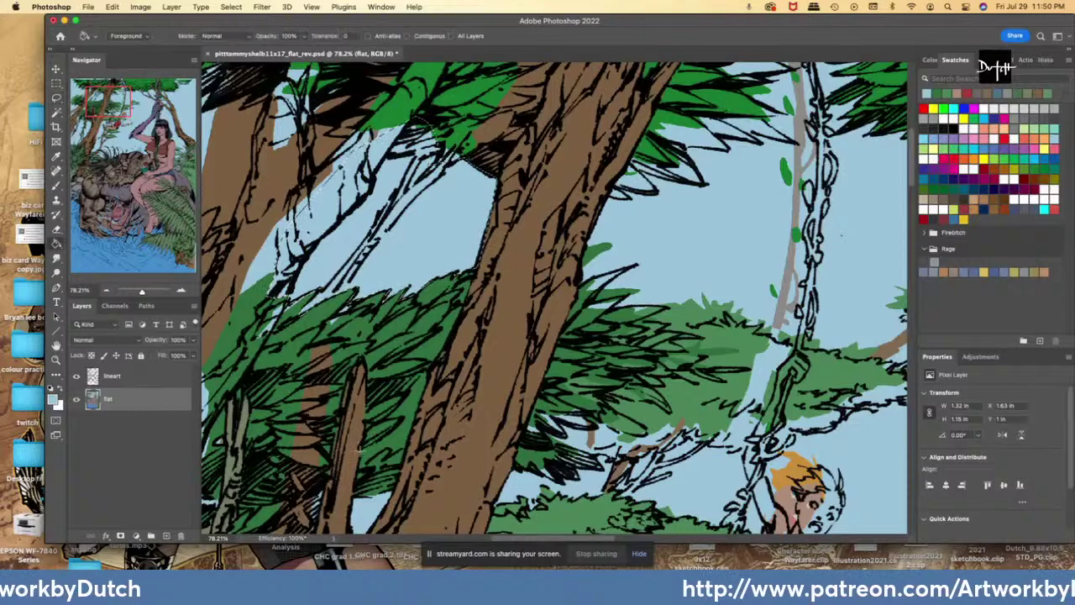
# - Lasso the area between the upper foliage and the broken stub of the rear trunk, fill its stray brown with sky blue and deselect
pyautogui.press('super+minus')
pyautogui.press('l')
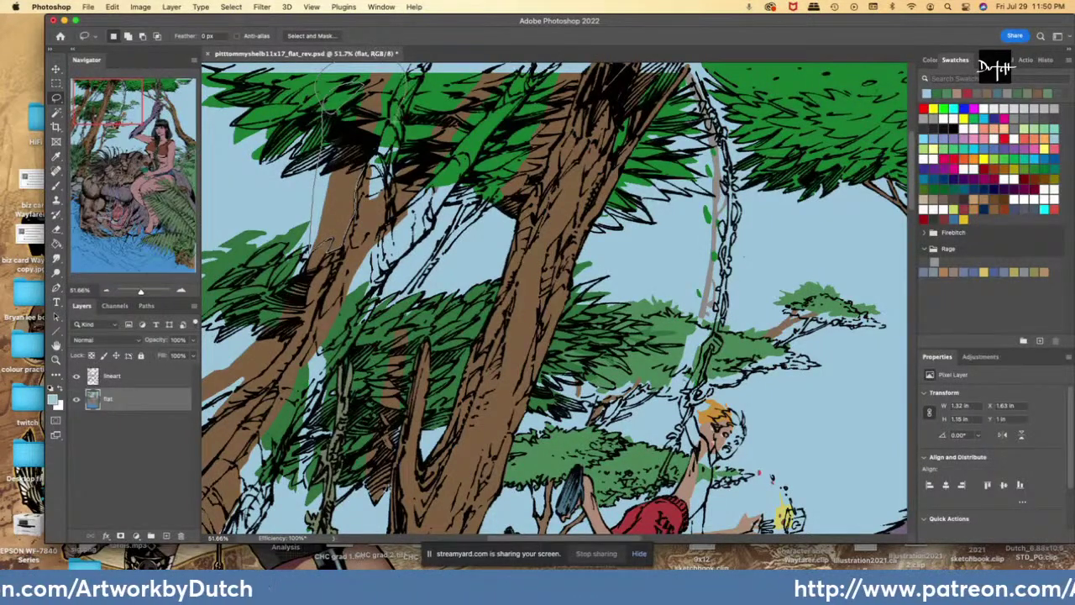
pyautogui.moveTo(383, 157); pyautogui.dragTo(386, 153)
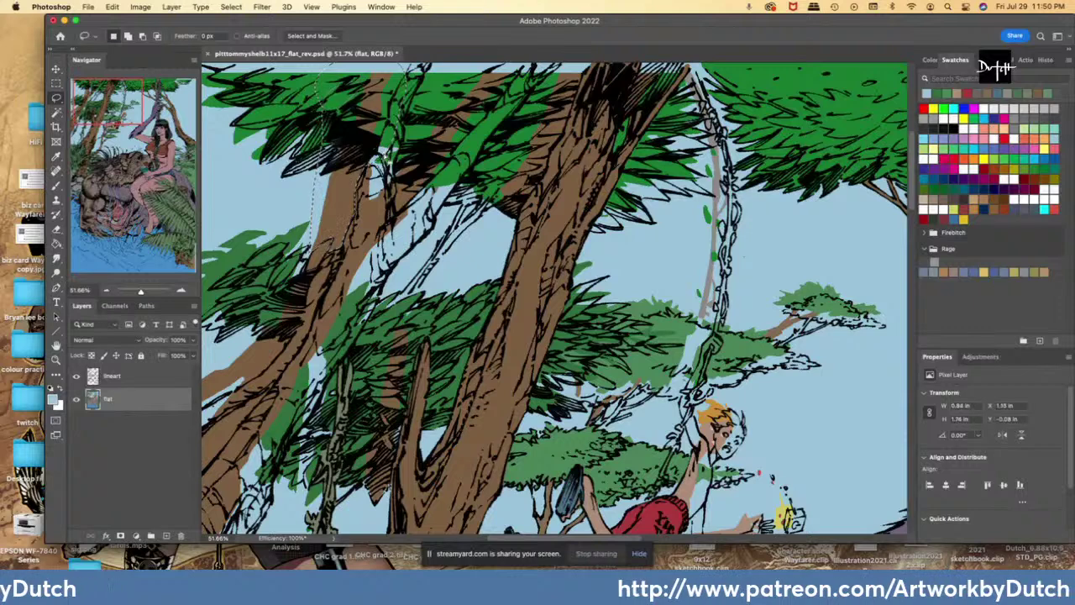
pyautogui.click(57, 244)
pyautogui.click(336, 224)
pyautogui.press('l')
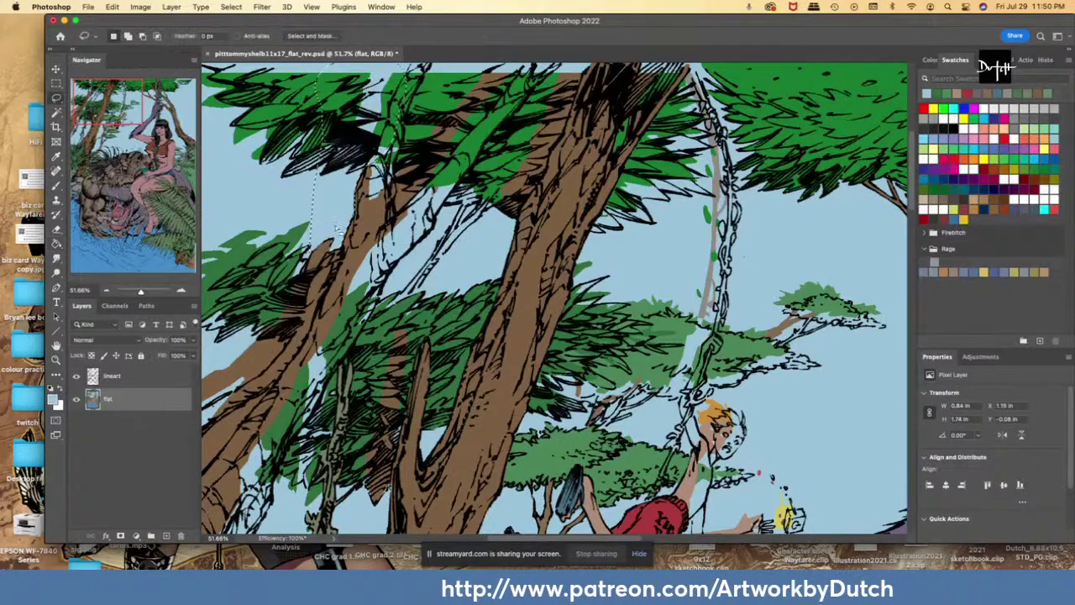
pyautogui.press('super+d')
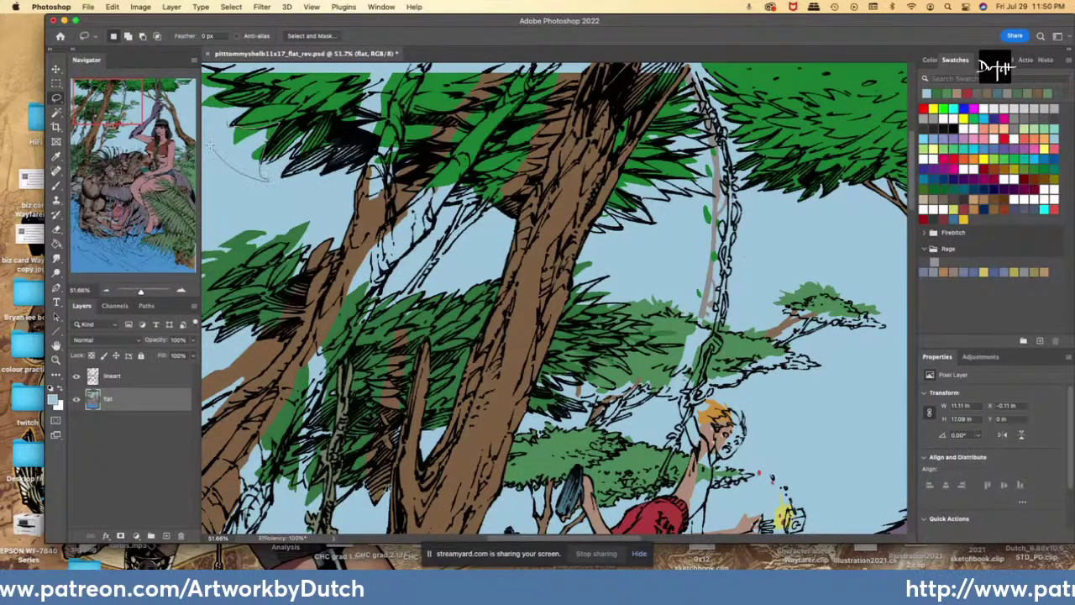
# - Lasso the open sky beside the outer leaves of the upper-left canopy, fill the stray green with sky blue and deselect
pyautogui.moveTo(211, 147)
pyautogui.mouseDown()
pyautogui.moveTo(291, 145)
pyautogui.moveTo(271, 62)
pyautogui.moveTo(273, 90)
pyautogui.moveTo(297, 95)
pyautogui.mouseUp()
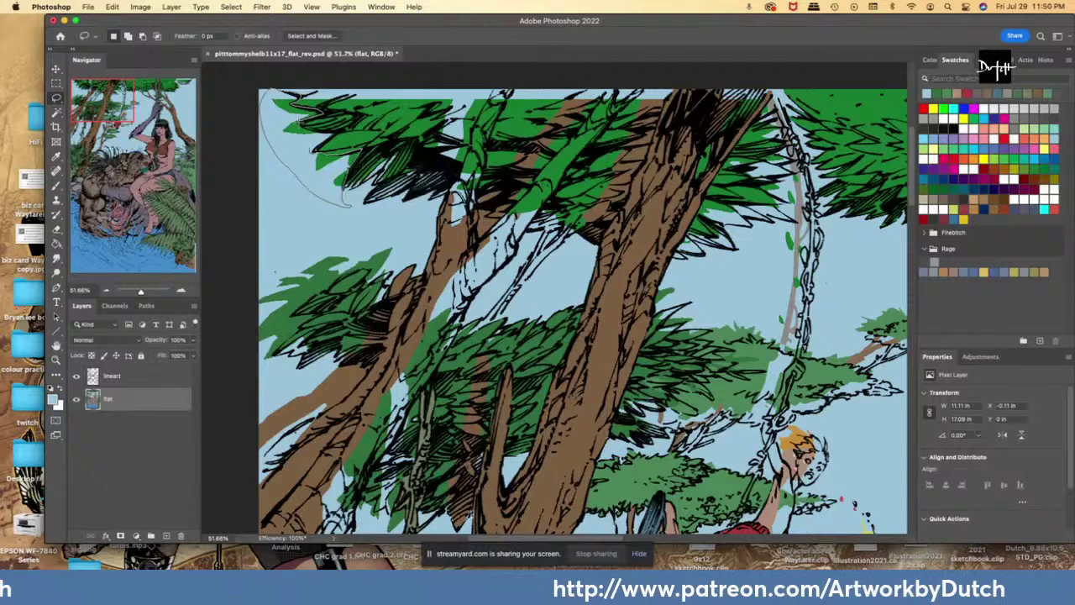
pyautogui.moveTo(346, 203); pyautogui.dragTo(346, 203)
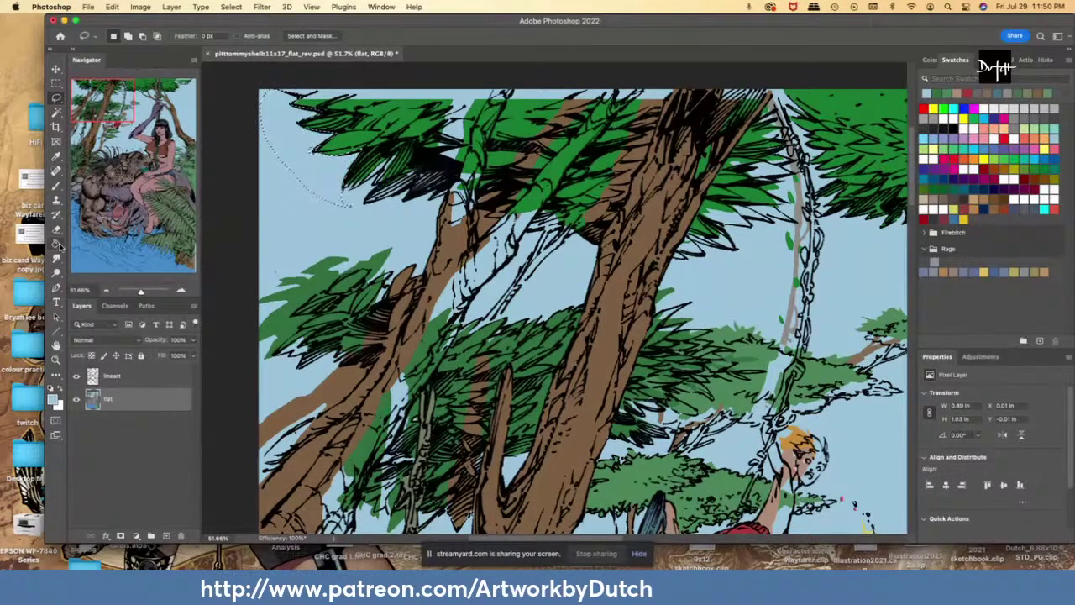
pyautogui.click(390, 216)
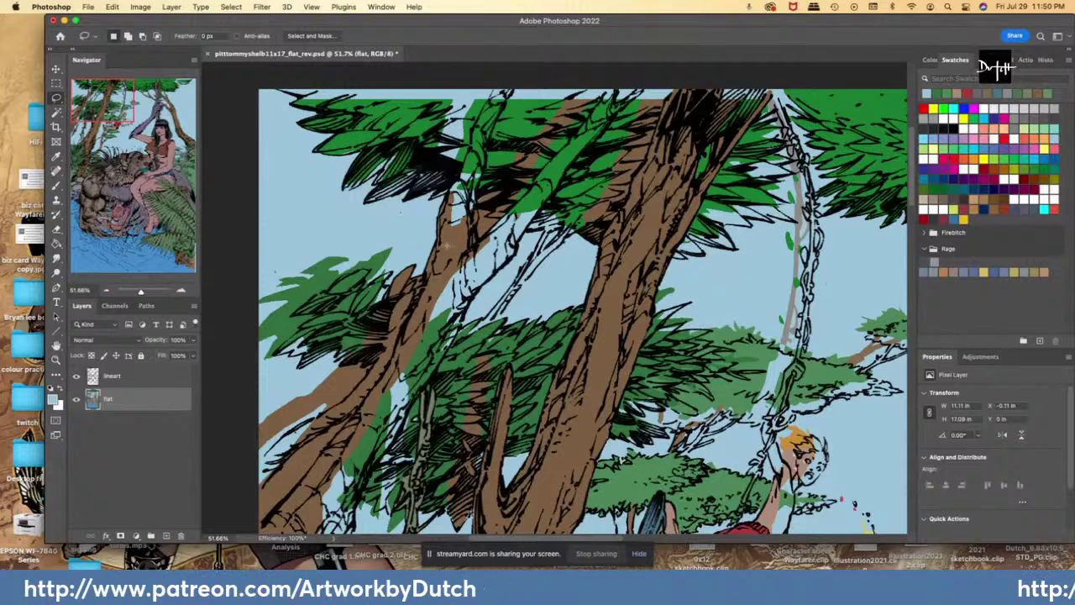
# - Sample the trunk brown and lasso the thin upper section of the rear trunk up to the canvas edge
pyautogui.press('i')
pyautogui.click(447, 245)
pyautogui.press('l')
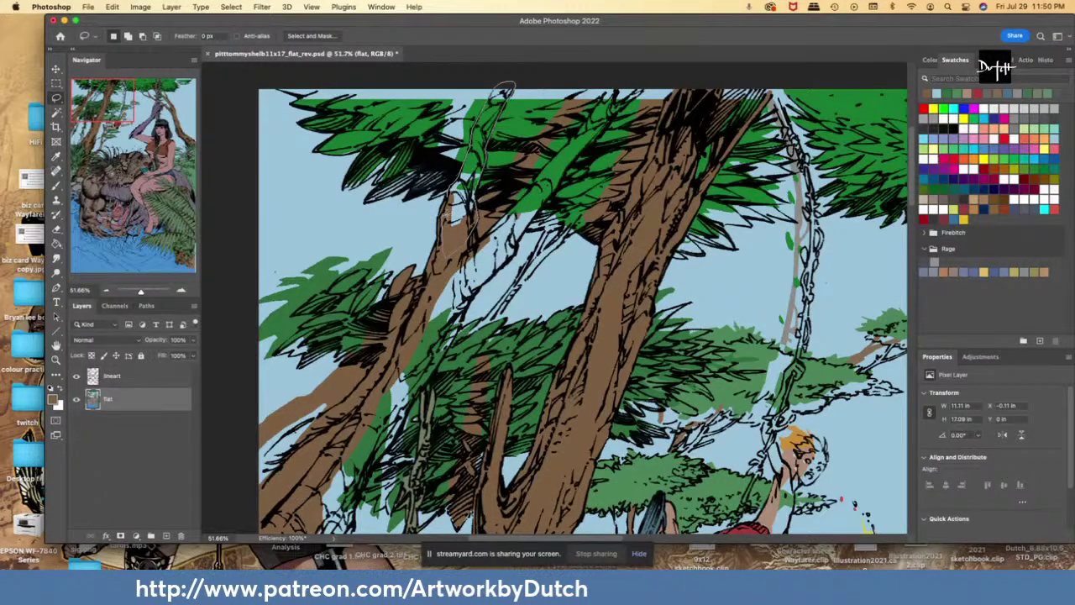
pyautogui.press('super+d')
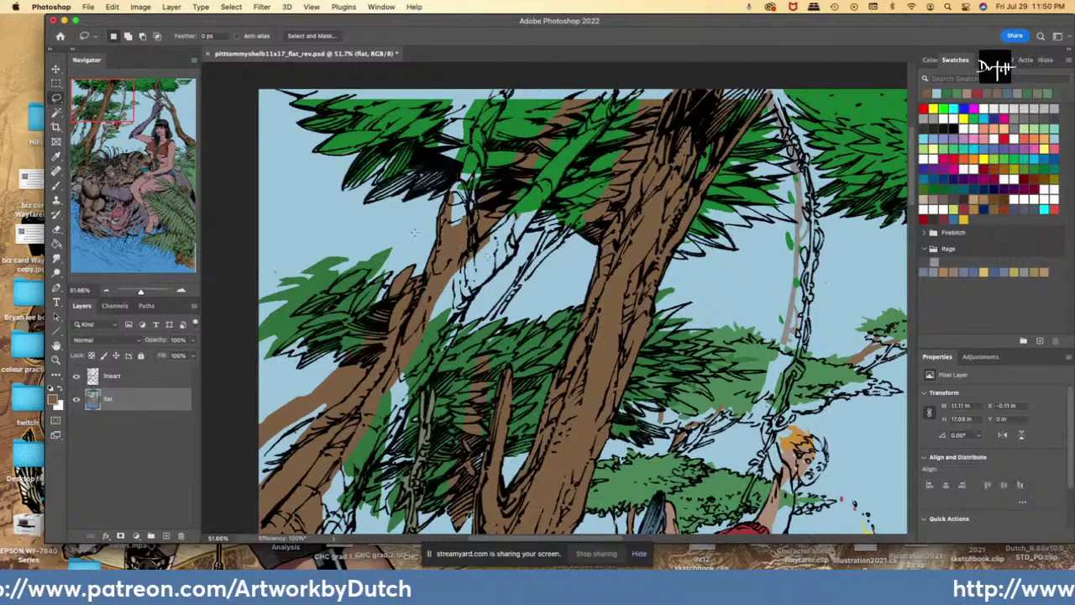
pyautogui.press('i')
pyautogui.click(424, 236)
pyautogui.press('l')
pyautogui.press('super+z')
pyautogui.press('super+z')
pyautogui.press('super+z')
pyautogui.press('super+z')
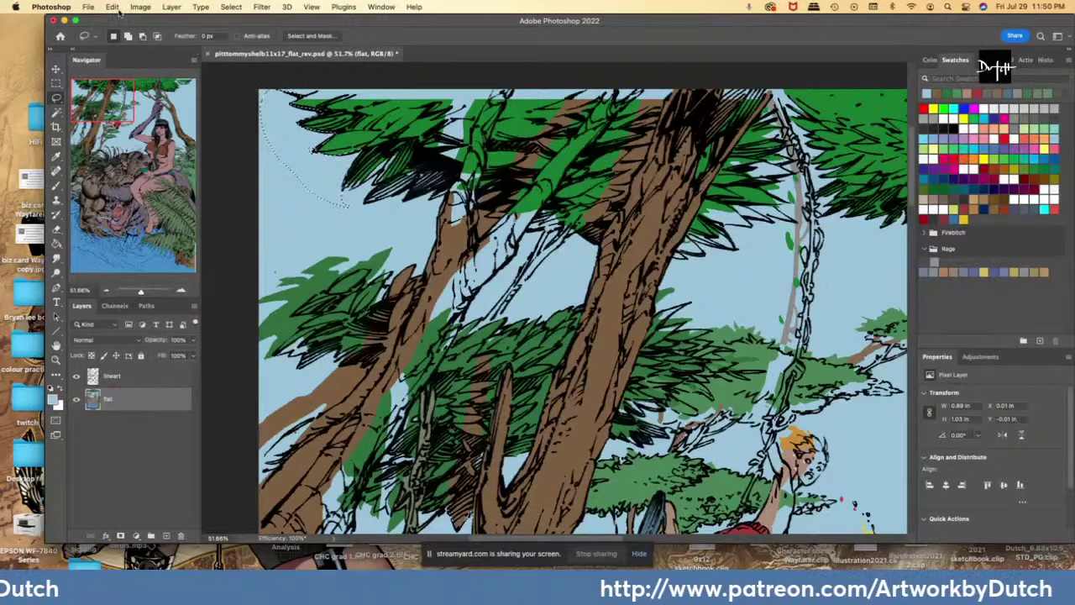
# - Restore the lasso selection around the thin upper trunk from the history and fill its green and blue areas with brown
pyautogui.click(1043, 61)
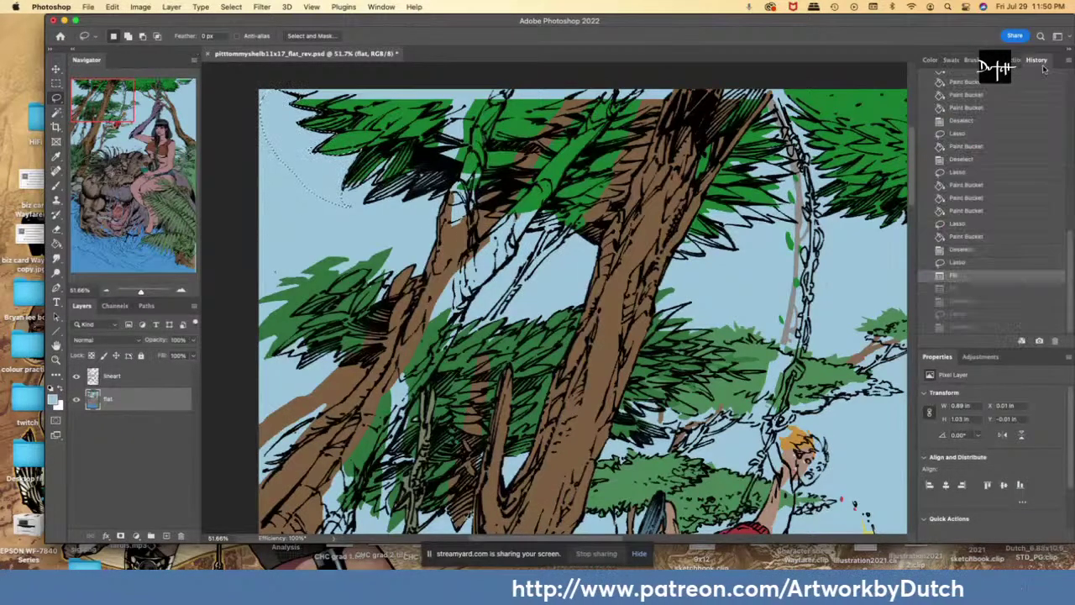
pyautogui.click(958, 314)
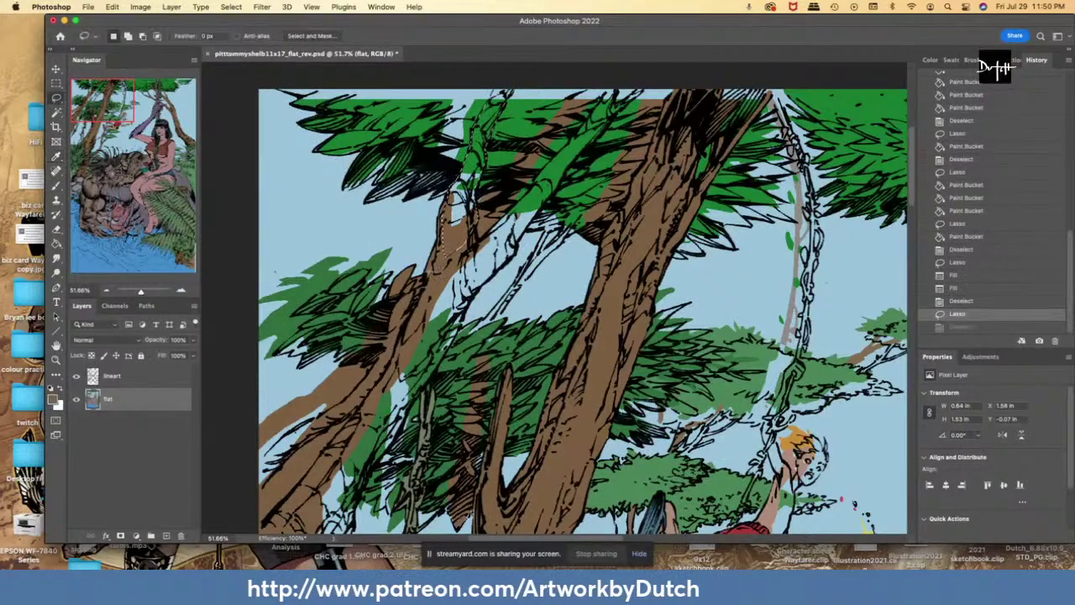
pyautogui.click(57, 244)
pyautogui.click(472, 168)
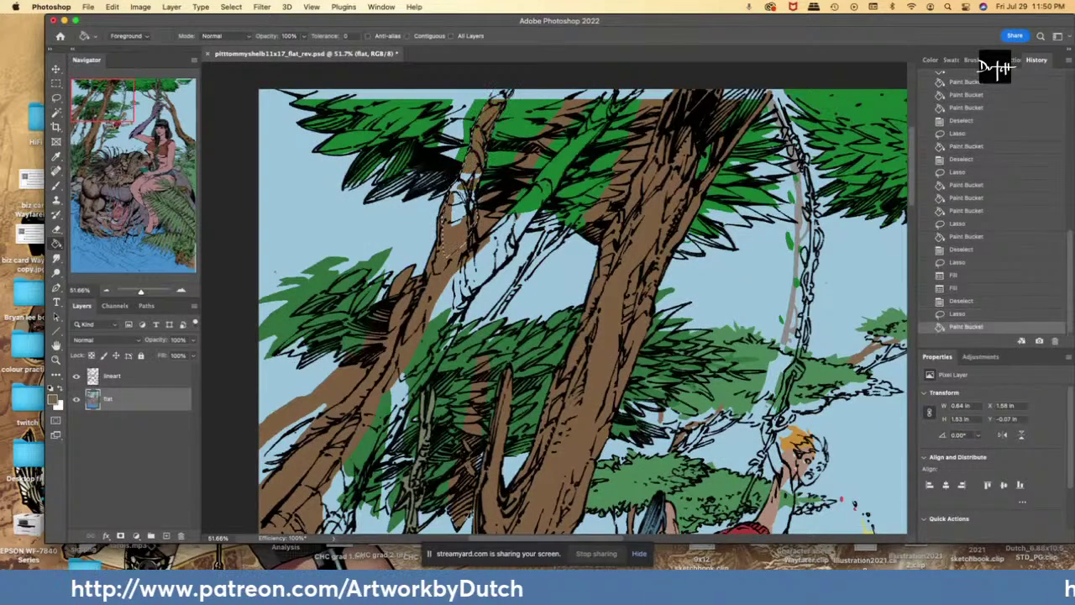
pyautogui.click(462, 202)
# - Lasso the canopy left of the thin trunk out to its leaf tips, fill the gaps with the sampled foliage green and deselect
pyautogui.keyDown('alt'); pyautogui.click(510, 131); pyautogui.keyUp('alt')
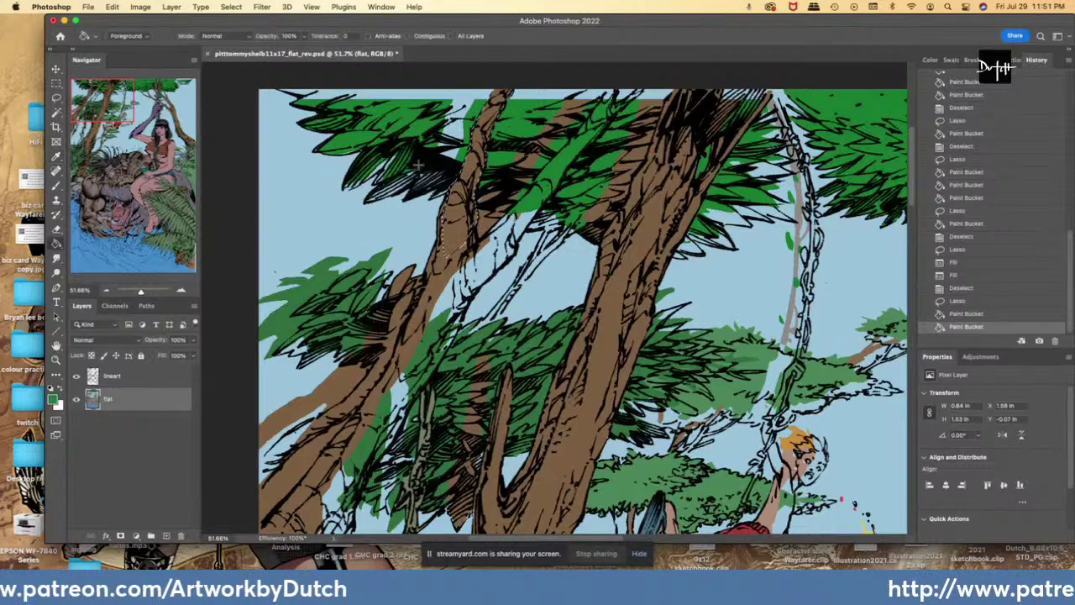
pyautogui.press('l')
pyautogui.moveTo(347, 180); pyautogui.dragTo(343, 183)
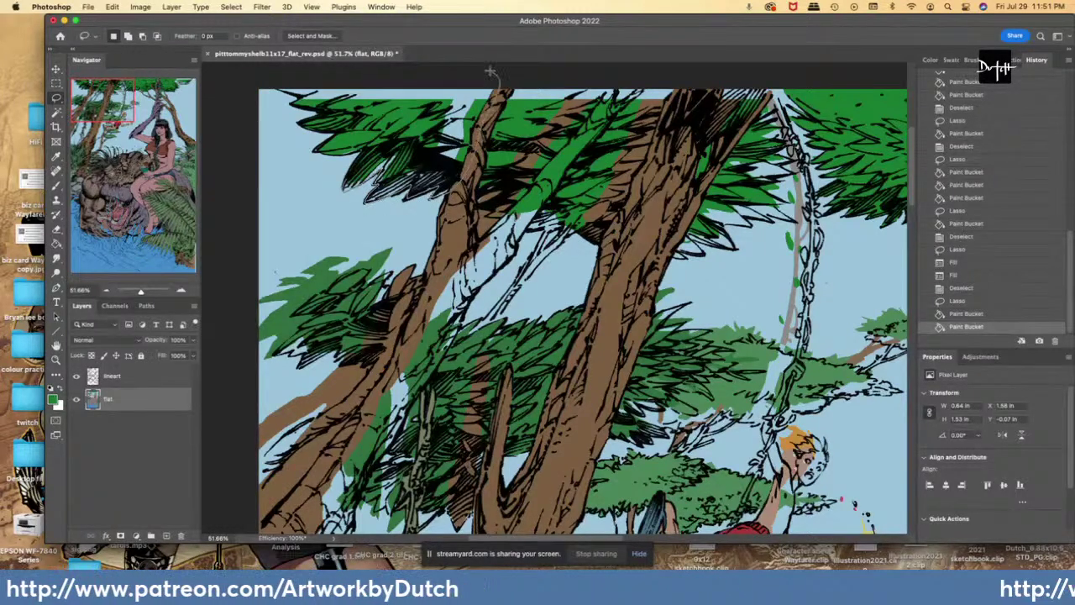
pyautogui.moveTo(497, 81)
pyautogui.mouseDown()
pyautogui.moveTo(307, 66)
pyautogui.moveTo(274, 91)
pyautogui.mouseUp()
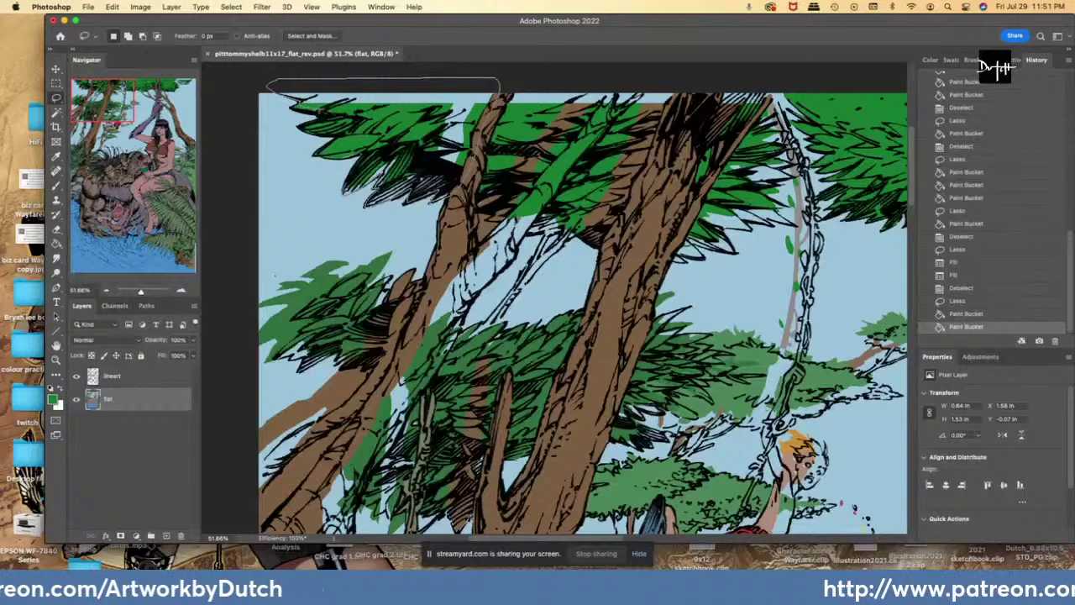
pyautogui.moveTo(339, 134)
pyautogui.mouseDown()
pyautogui.moveTo(314, 154)
pyautogui.moveTo(363, 154)
pyautogui.moveTo(353, 176)
pyautogui.mouseUp()
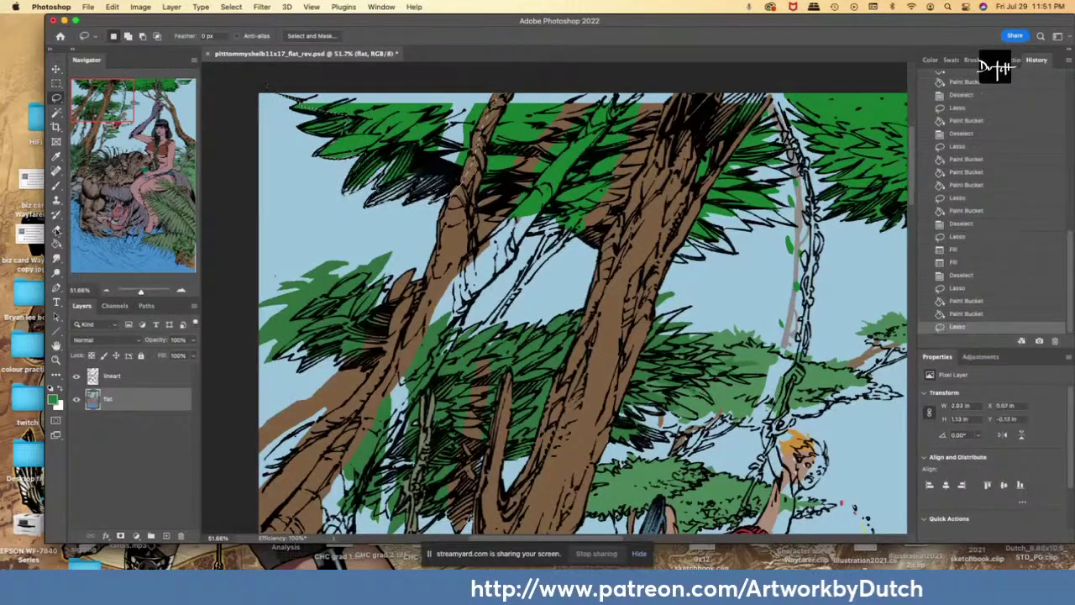
pyautogui.press('g')
pyautogui.click(375, 188)
pyautogui.press('l')
pyautogui.press('cmd+d')
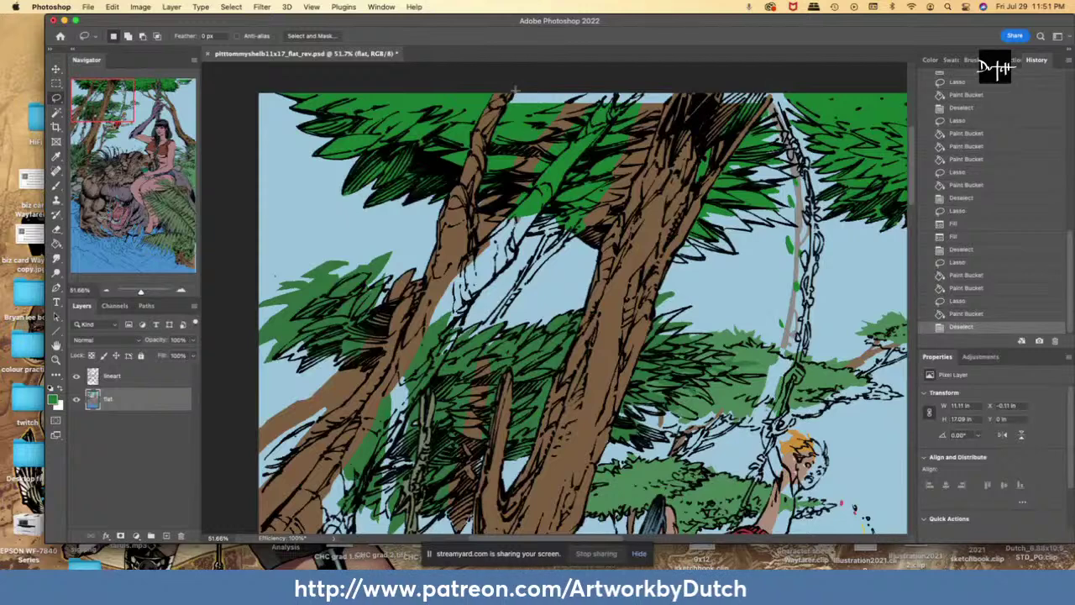
# - Lasso the blue strip along the canvas edge between the thin and large trunks, fill it with foliage green and deselect
pyautogui.moveTo(500, 114)
pyautogui.mouseDown()
pyautogui.moveTo(606, 78)
pyautogui.moveTo(682, 88)
pyautogui.moveTo(627, 118)
pyautogui.moveTo(463, 115)
pyautogui.moveTo(496, 115)
pyautogui.mouseUp()
pyautogui.press('g')
pyautogui.click(588, 99)
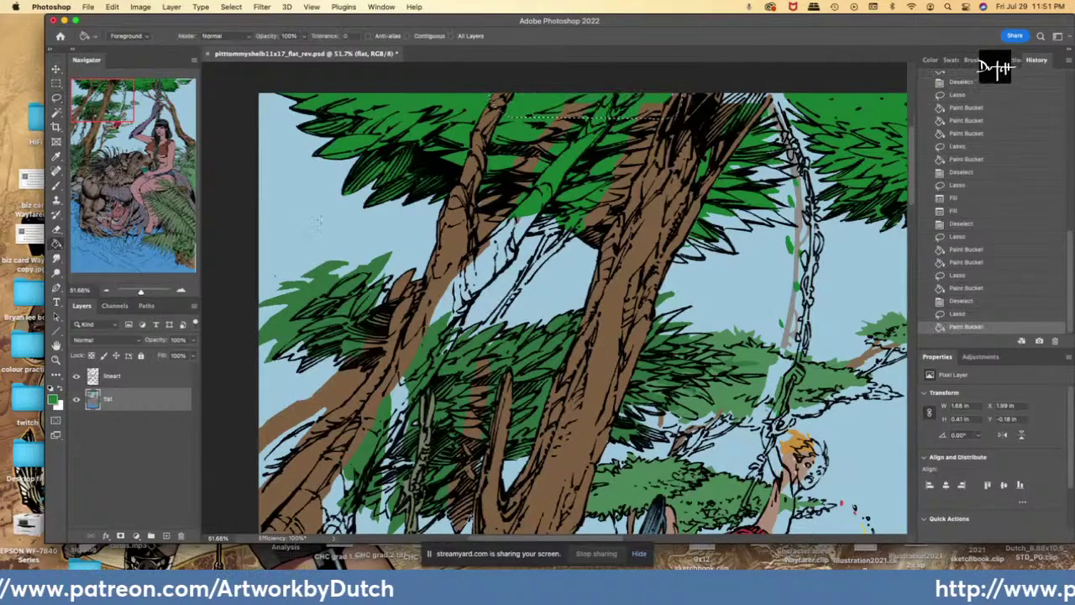
pyautogui.press('l')
pyautogui.press('cmd+d')
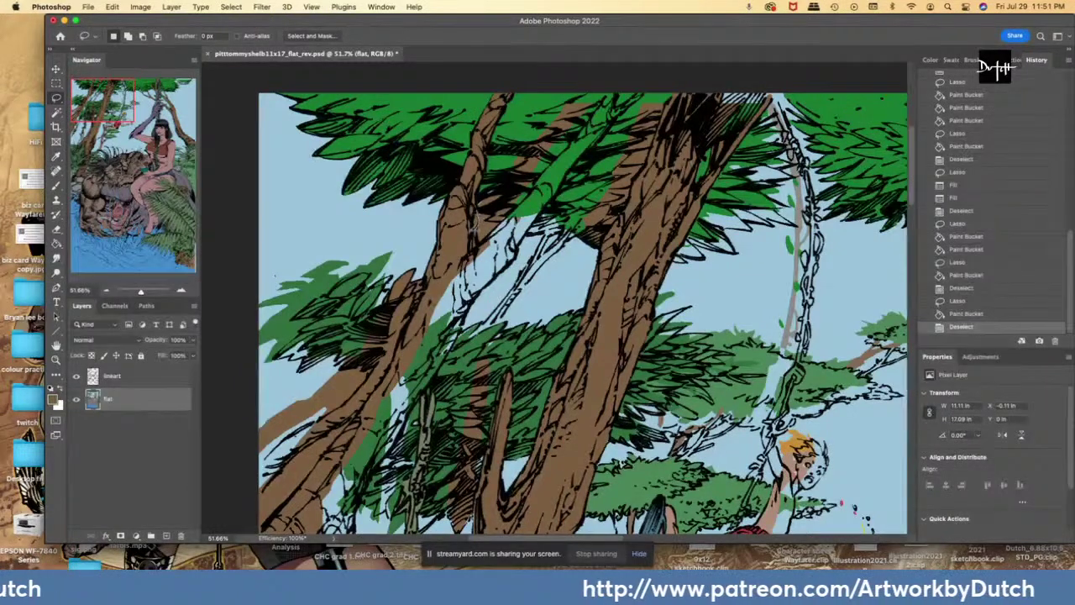
# - Lasso the small gap beside the thin trunk just under the canopy and fill it with the sampled sky blue
pyautogui.moveTo(476, 220); pyautogui.dragTo(493, 228)
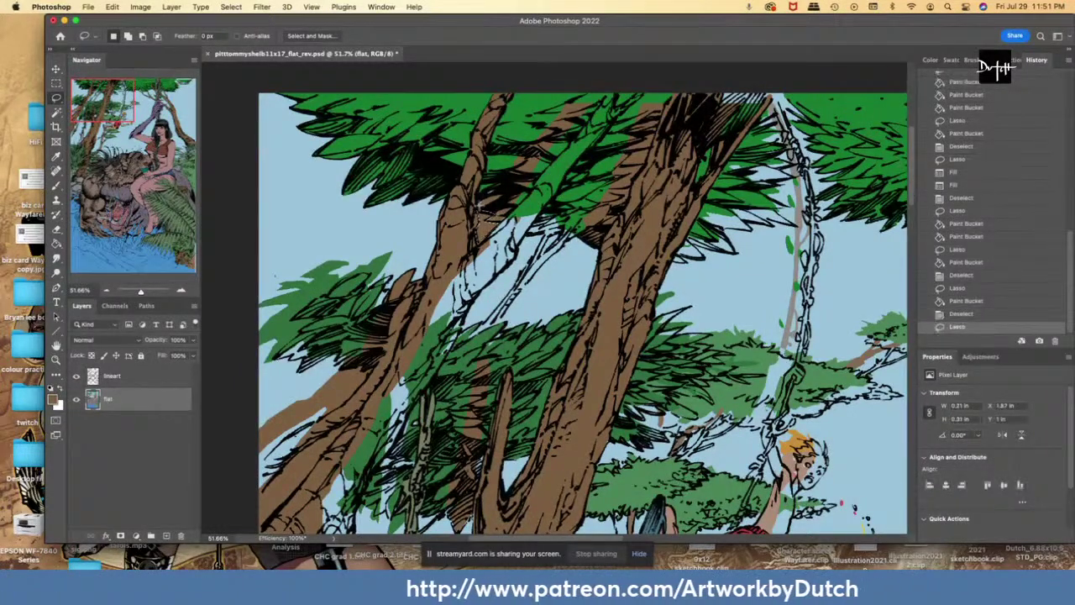
pyautogui.hotkey('alt', 'BackSpace')
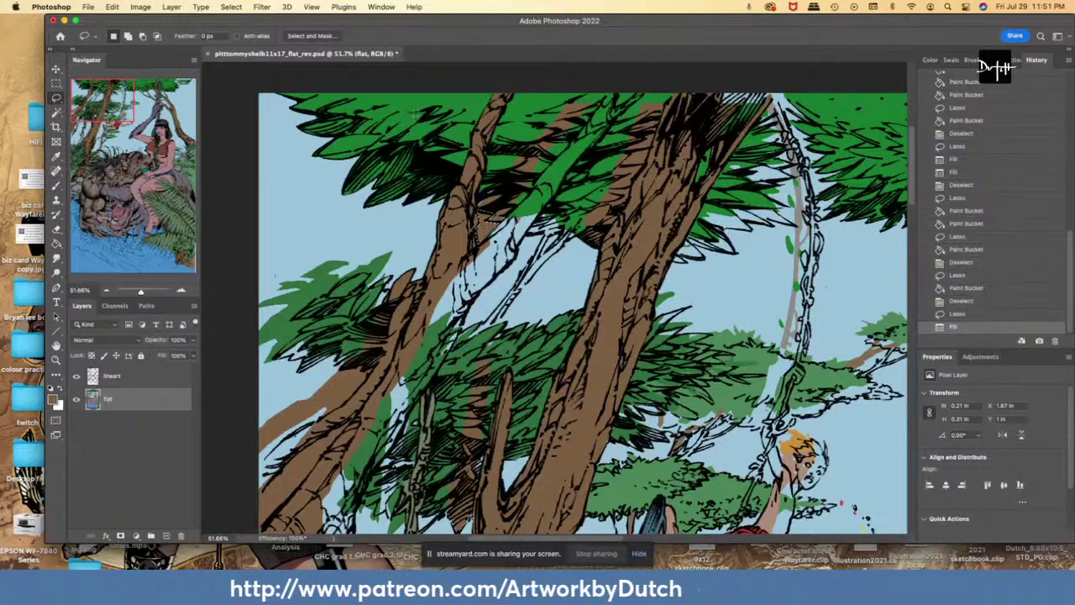
pyautogui.hotkey('alt', 'BackSpace')
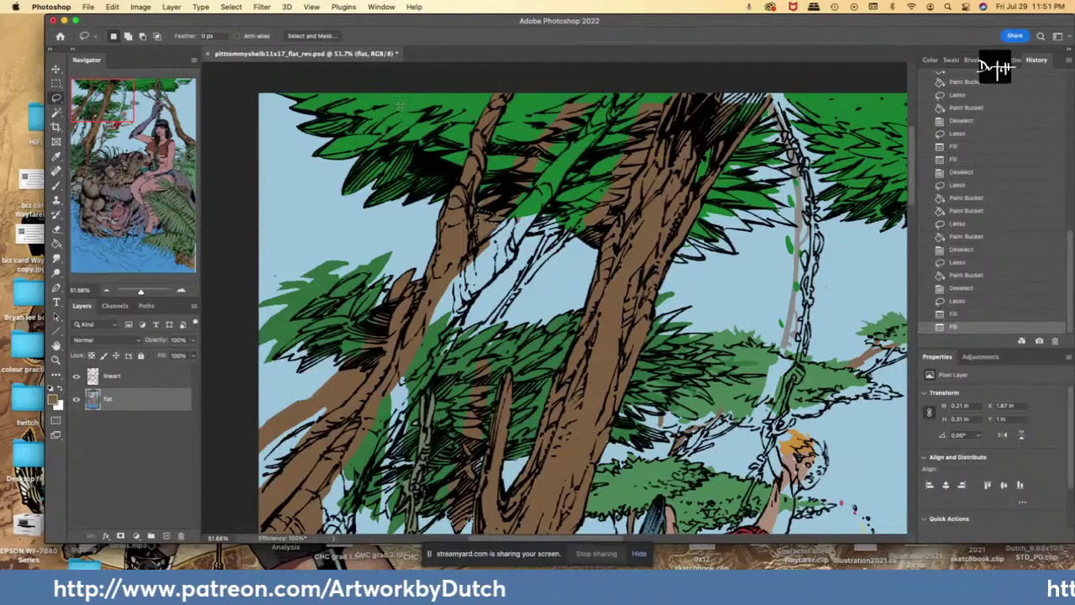
pyautogui.press('i')
pyautogui.click(298, 180)
pyautogui.hotkey('alt', 'BackSpace')
# - Lasso the foliage between the thin trunk and the diagonal vine and fill its stray brown with the sampled canopy green
pyautogui.press('i')
pyautogui.click(524, 119)
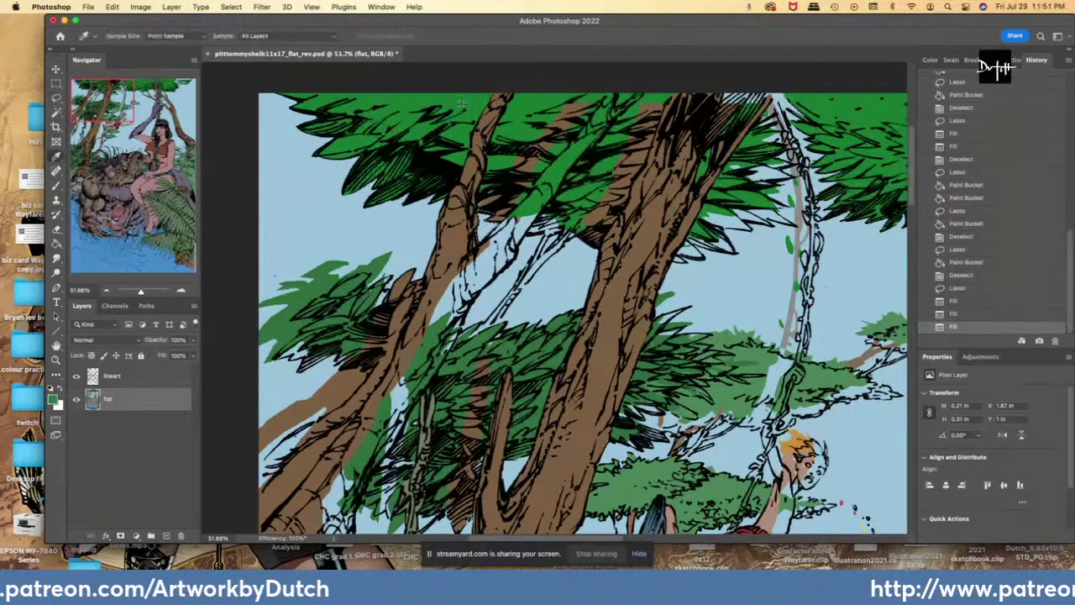
pyautogui.press('l')
pyautogui.moveTo(520, 120)
pyautogui.mouseDown()
pyautogui.moveTo(472, 206)
pyautogui.moveTo(489, 226)
pyautogui.moveTo(612, 107)
pyautogui.moveTo(592, 81)
pyautogui.mouseUp()
pyautogui.press('g')
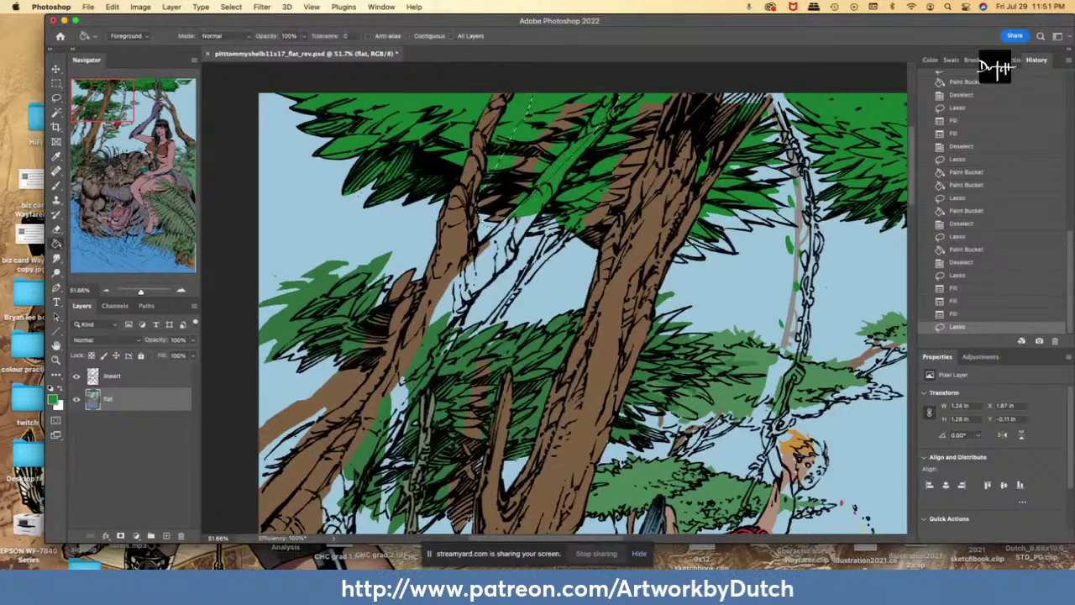
pyautogui.click(534, 162)
pyautogui.press('l')
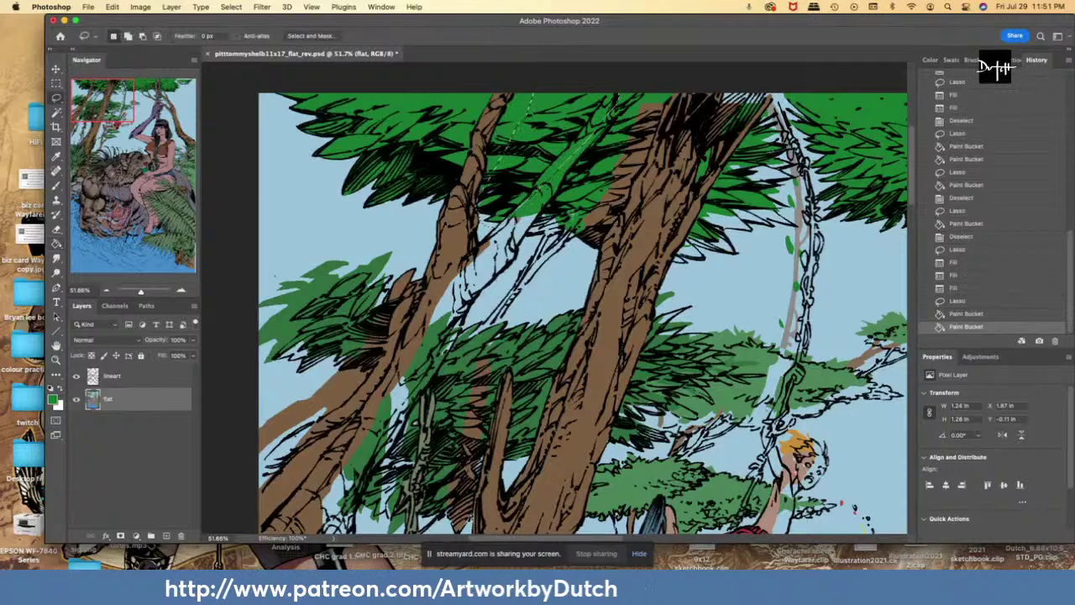
# - Lasso the leaves between the diagonal vine and the large trunk and fill their brown patches with canopy green
pyautogui.moveTo(566, 243)
pyautogui.mouseDown()
pyautogui.moveTo(581, 253)
pyautogui.moveTo(608, 239)
pyautogui.moveTo(668, 103)
pyautogui.moveTo(626, 74)
pyautogui.moveTo(555, 149)
pyautogui.moveTo(563, 235)
pyautogui.mouseUp()
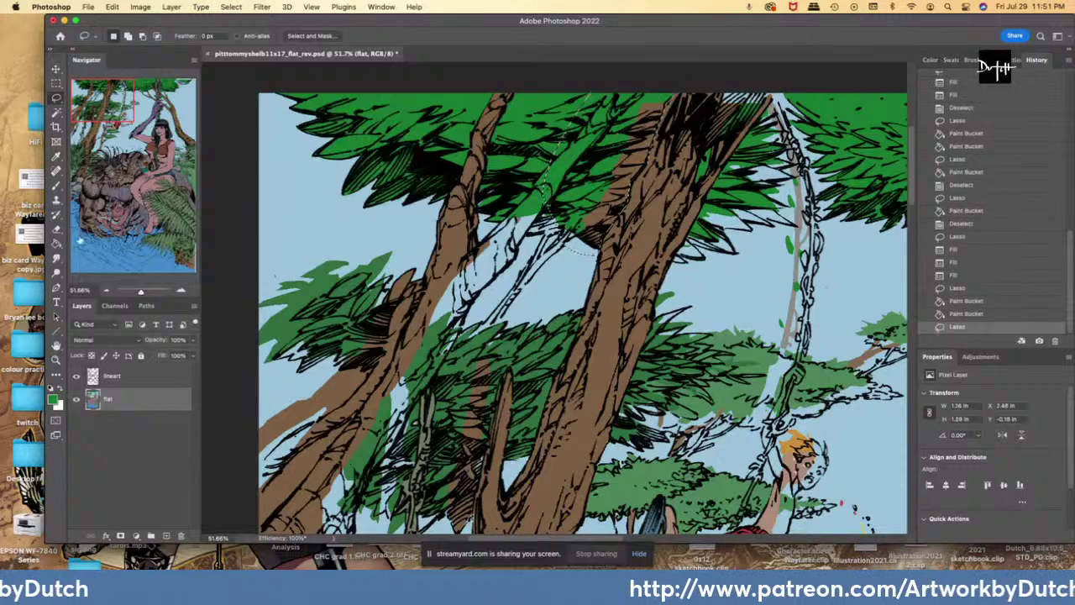
pyautogui.press('g')
pyautogui.click(592, 220)
pyautogui.press('l')
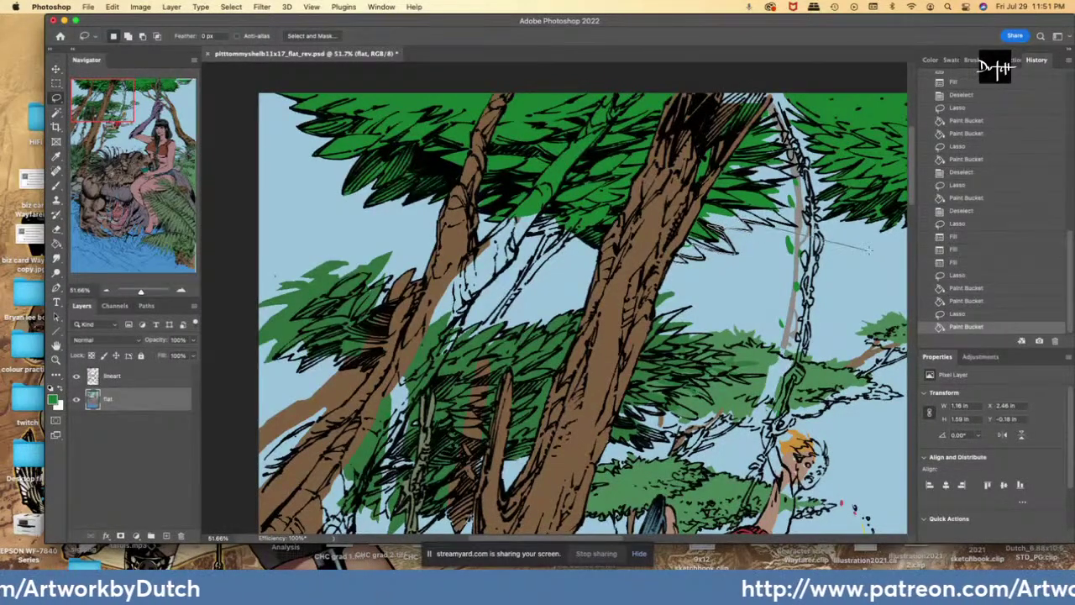
# - Lasso the leaf tips between the large trunk and the hanging vine, fill them with canopy green and deselect
pyautogui.hscroll(5, 890, 247)
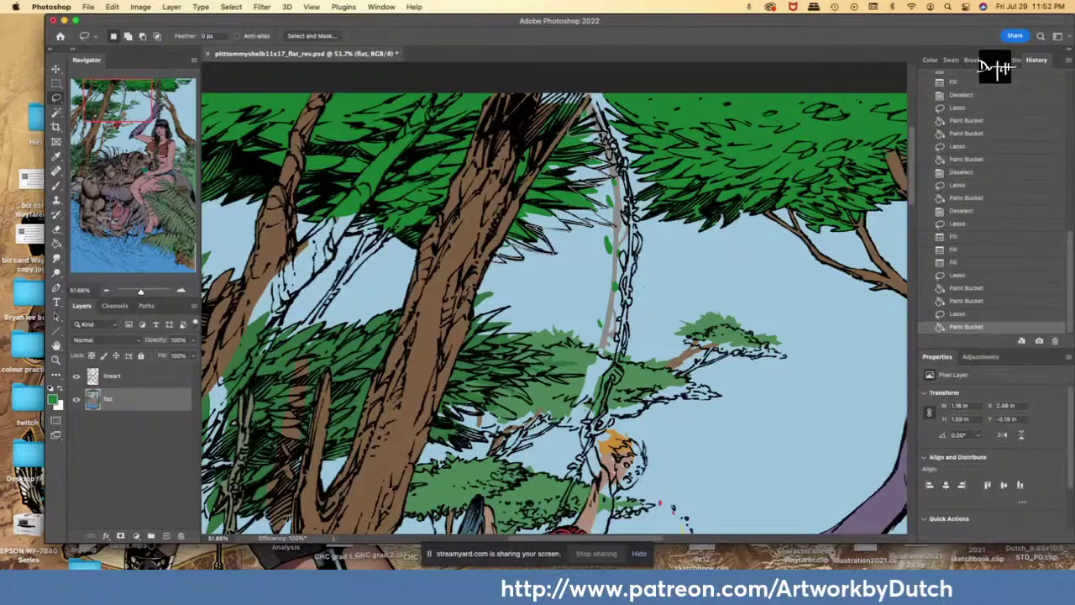
pyautogui.moveTo(591, 96)
pyautogui.mouseDown()
pyautogui.moveTo(465, 73)
pyautogui.moveTo(446, 80)
pyautogui.moveTo(454, 200)
pyautogui.mouseUp()
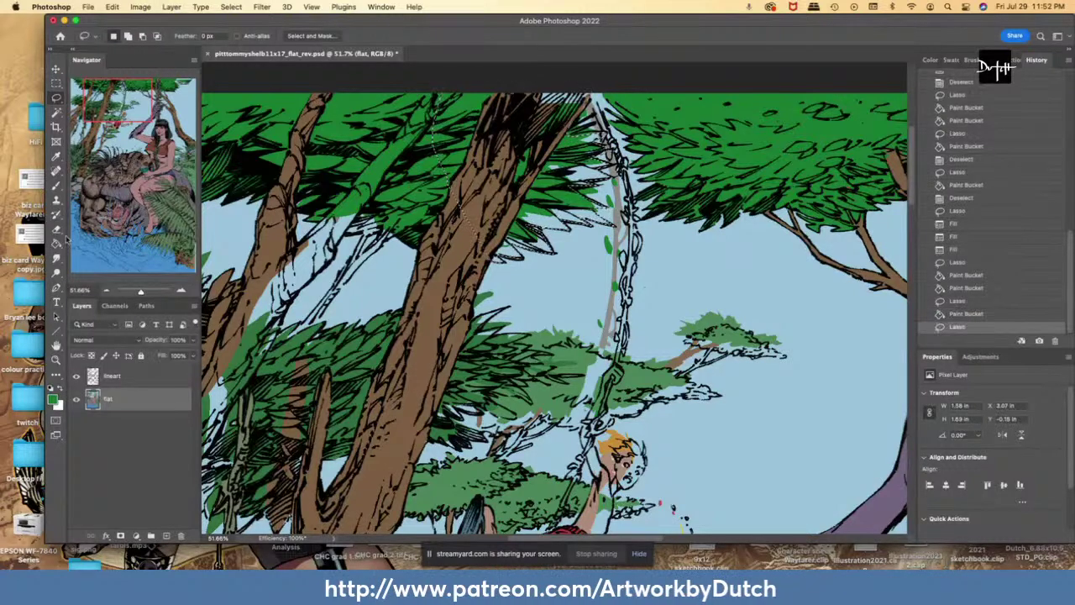
pyautogui.click(239, 248)
# - Lock the transparent pixels of the lineart layer, make the flat layer active again and save the file
pyautogui.press('super+0')
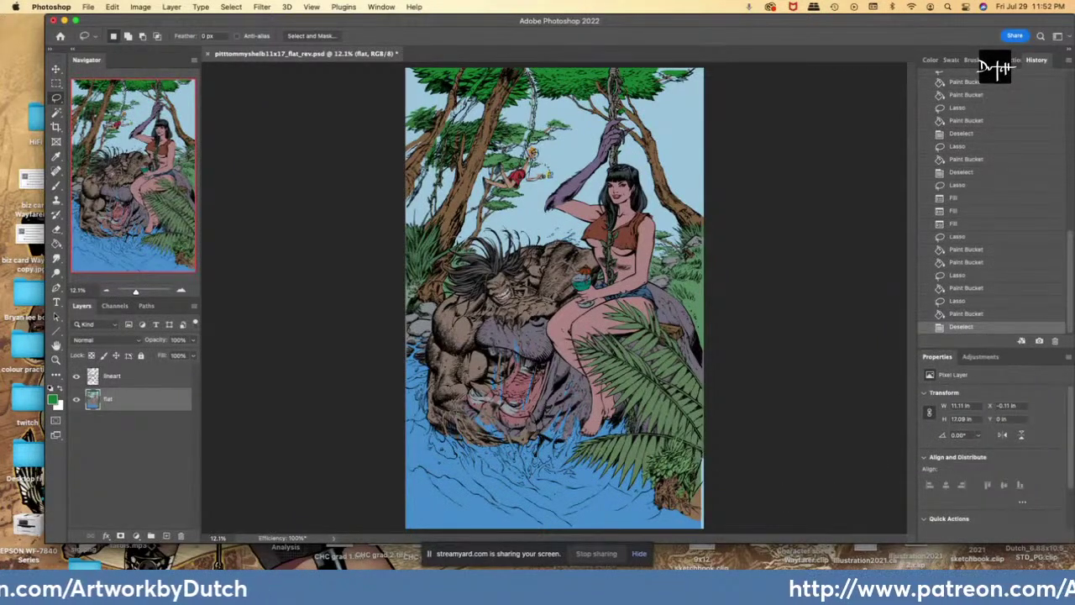
pyautogui.click(126, 376)
pyautogui.click(92, 355)
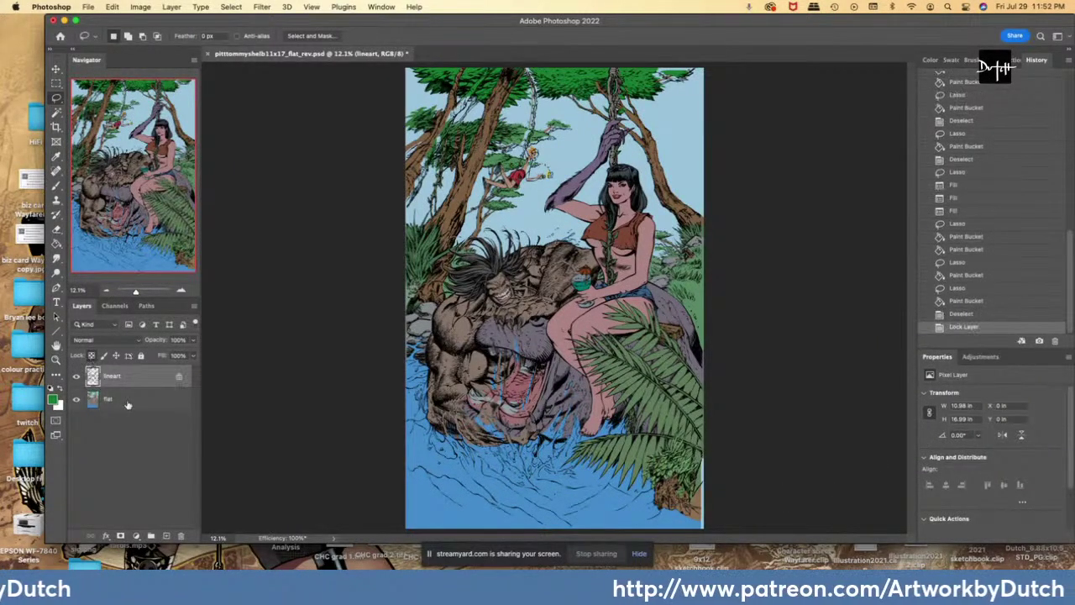
pyautogui.click(110, 402)
pyautogui.press('super+s')
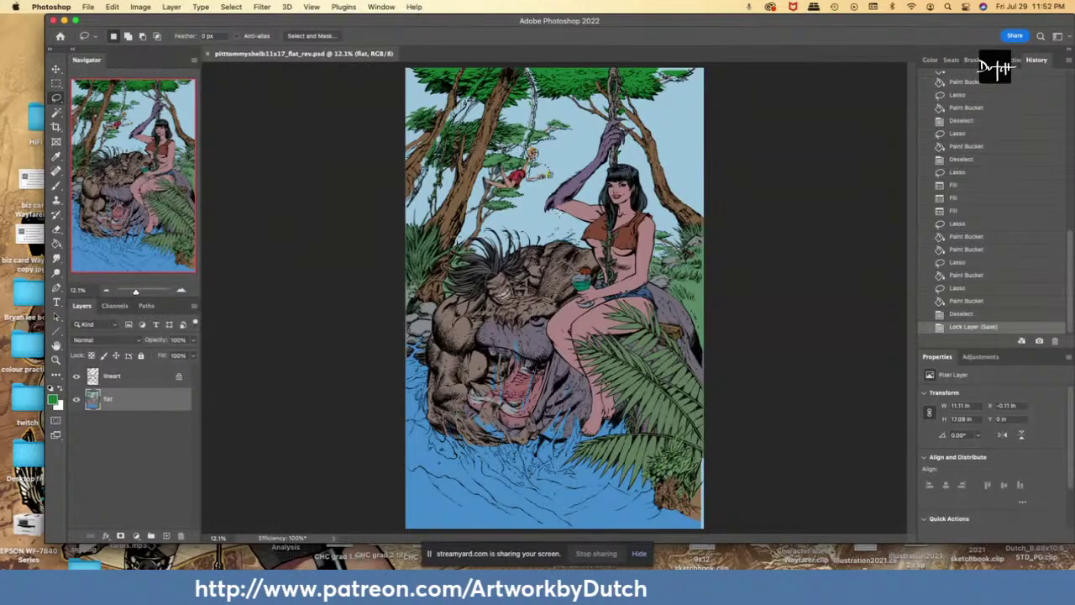
# - Examine the lower water scene and the upper jungle canopy for remaining stray patches in the flat colours
pyautogui.press('super+plus')
pyautogui.press('super+plus')
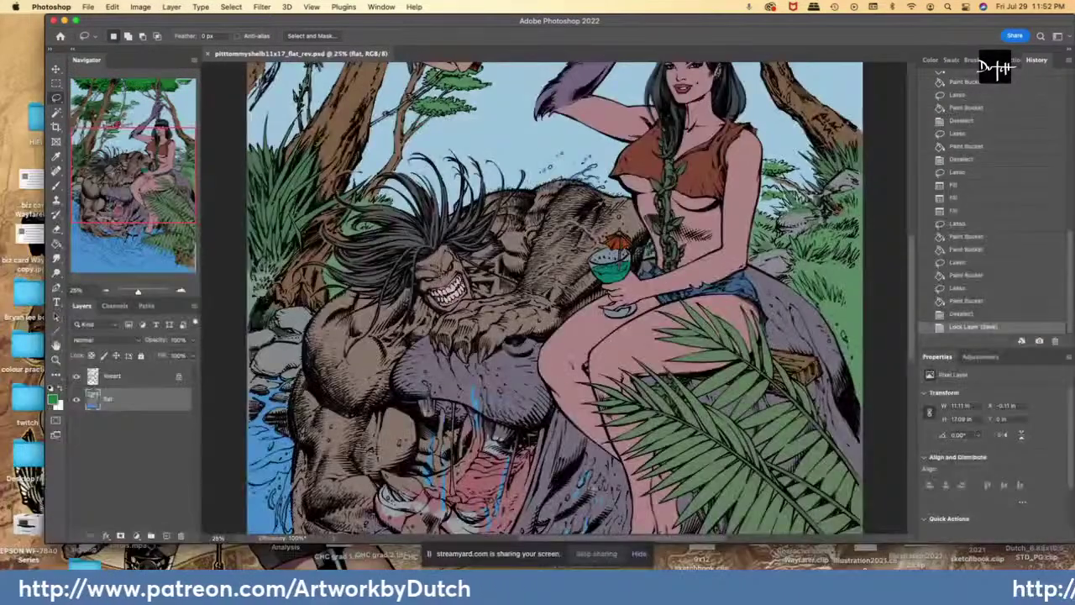
pyautogui.scroll(-5, 555, 298)
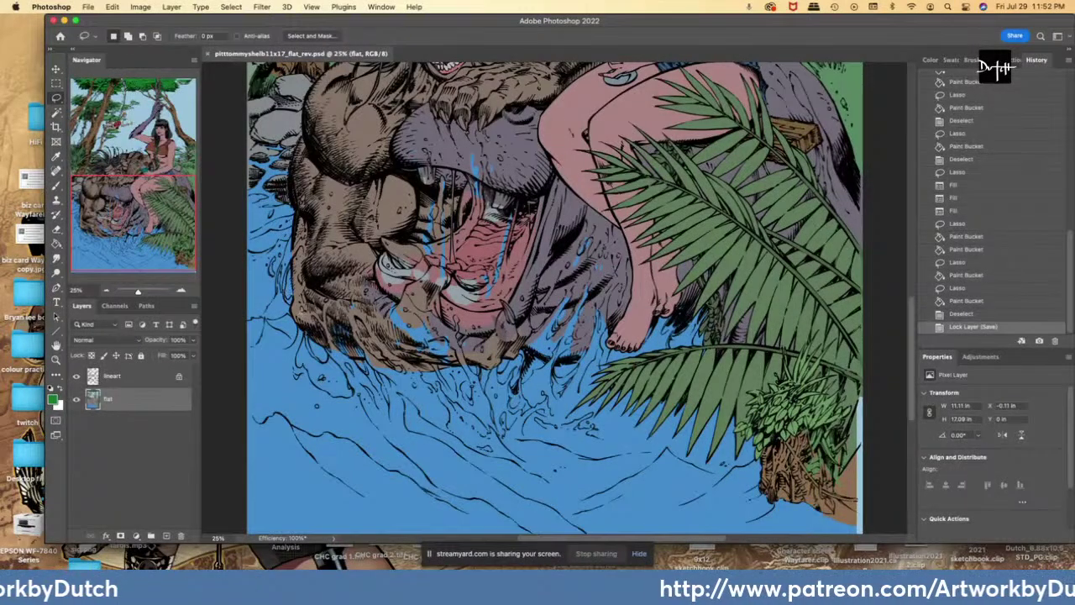
pyautogui.scroll(2, 911, 313)
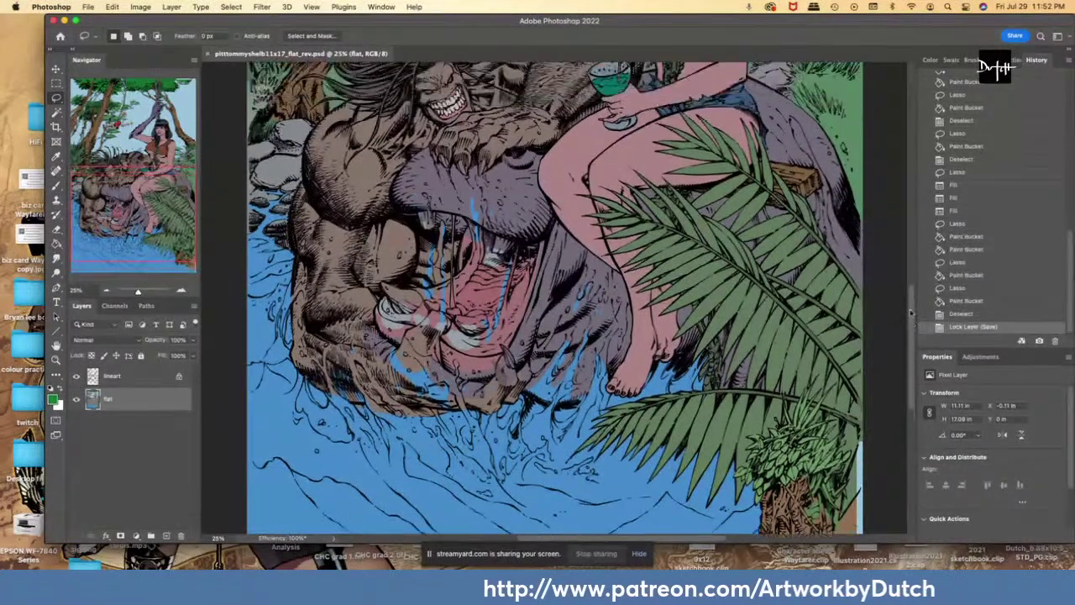
pyautogui.scroll(8, 911, 313)
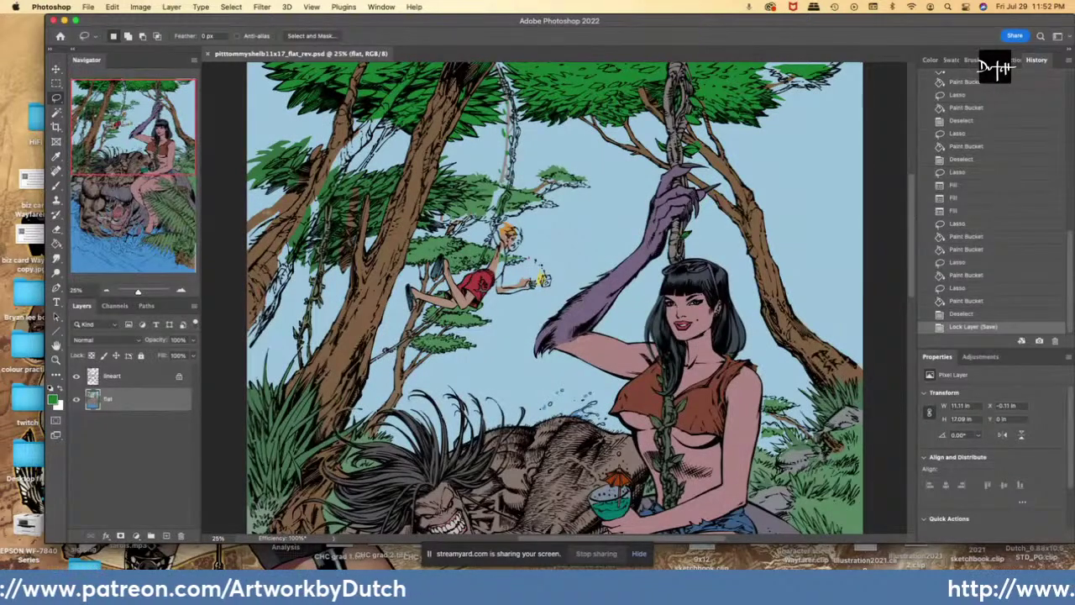
pyautogui.press('i')
pyautogui.click(262, 197)
pyautogui.press('l')
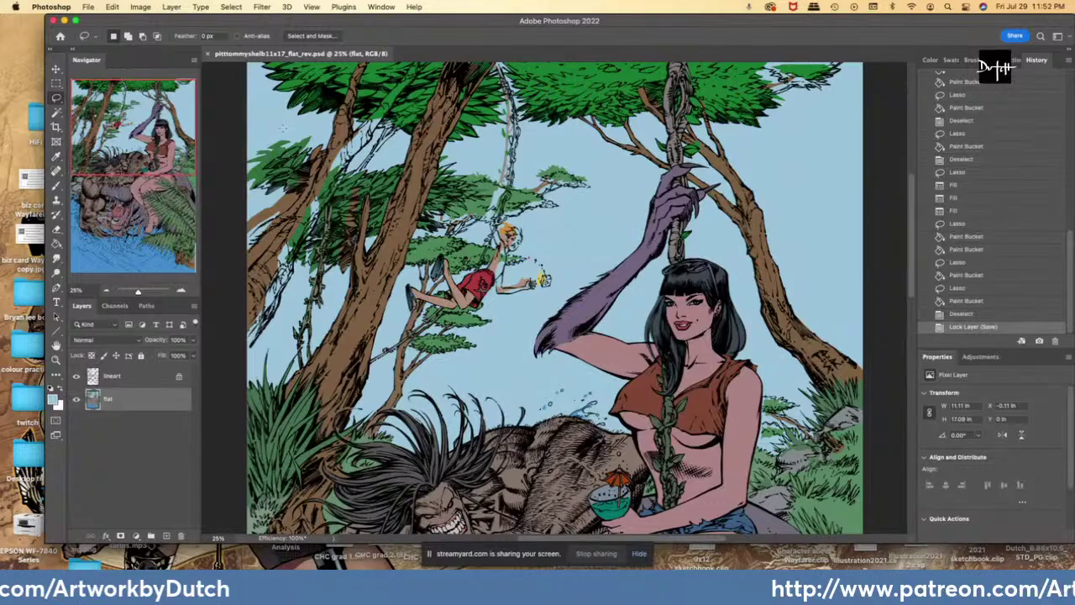
pyautogui.hscroll(-4, 555, 298)
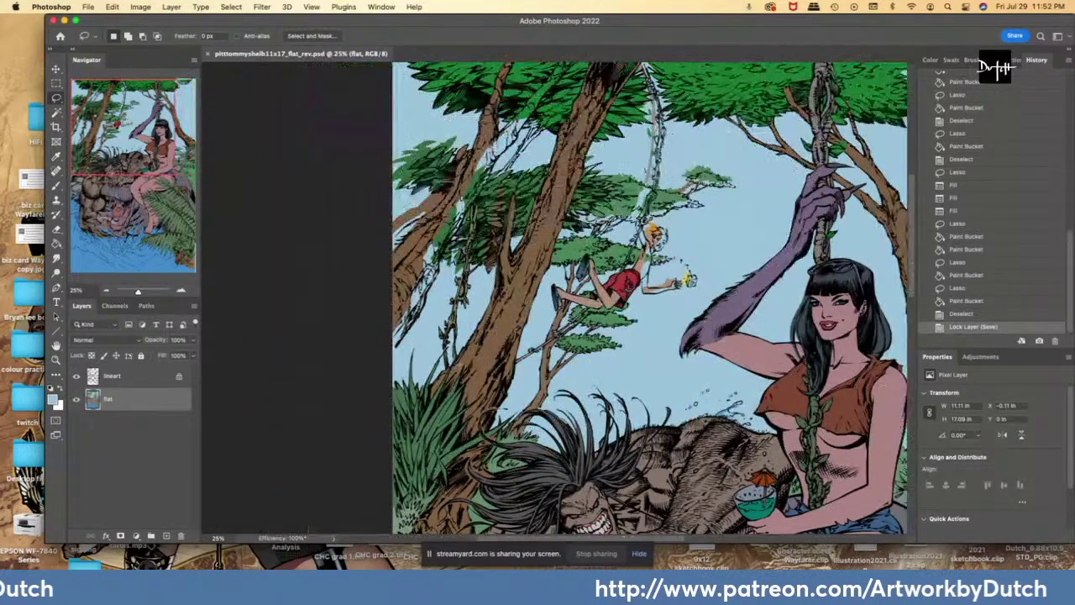
pyautogui.press('super+plus')
pyautogui.press('super+plus')
pyautogui.moveTo(911, 242); pyautogui.dragTo(912, 209)
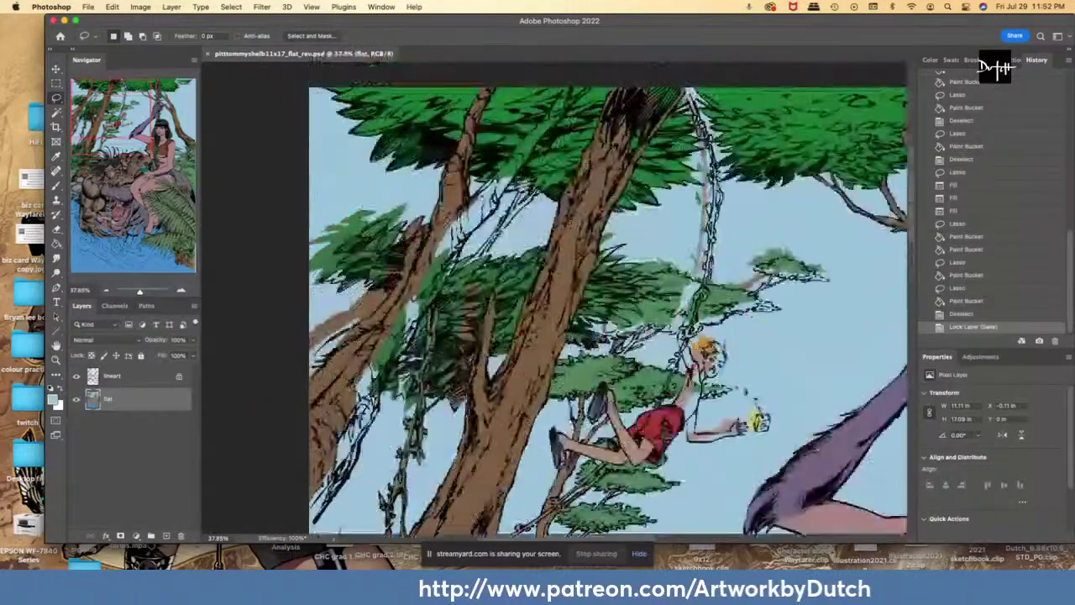
# - Sample the leaf cluster's green, lasso the brown patch where the cluster meets the thin trunk, fill it and deselect
pyautogui.press('super+plus')
pyautogui.press('i')
pyautogui.click(307, 205)
pyautogui.press('l')
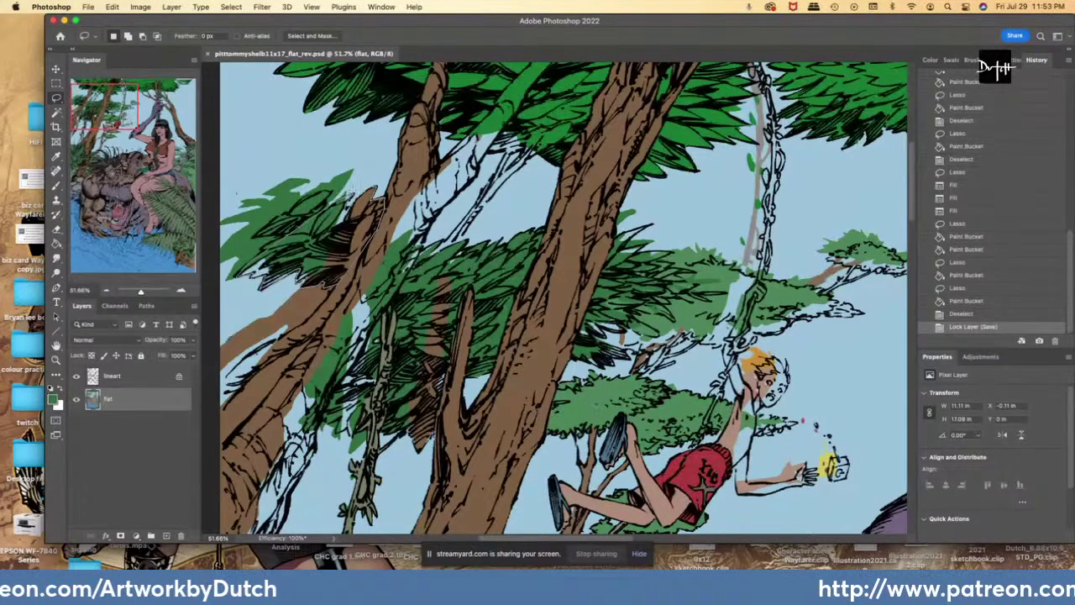
pyautogui.moveTo(351, 191)
pyautogui.mouseDown()
pyautogui.moveTo(339, 199)
pyautogui.moveTo(384, 198)
pyautogui.moveTo(218, 215)
pyautogui.moveTo(290, 294)
pyautogui.moveTo(326, 258)
pyautogui.mouseUp()
pyautogui.hotkey('alt', 'BackSpace')
pyautogui.press('super+d')
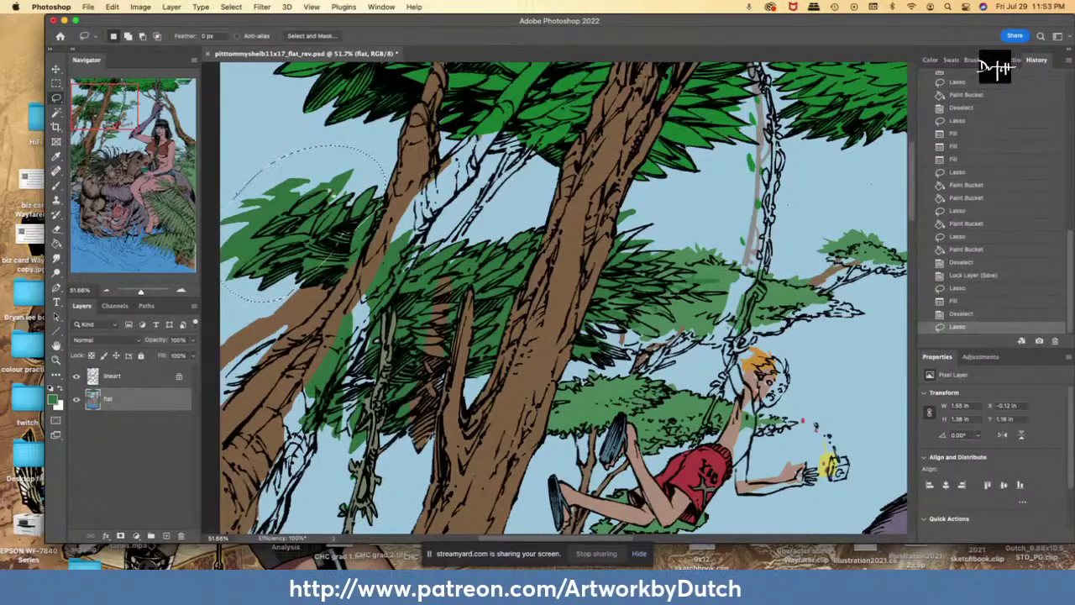
# - Hide the lineart layer and fill the lassoed leaf cluster beside the thin trunk with the sampled green
pyautogui.click(77, 377)
pyautogui.scroll(5, 555, 298)
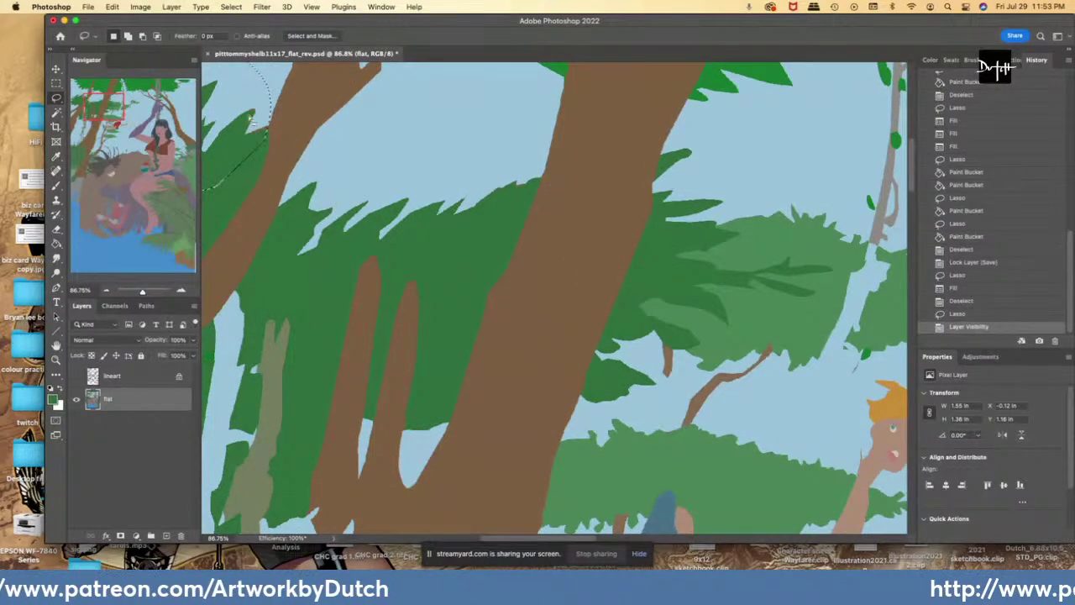
pyautogui.click(56, 243)
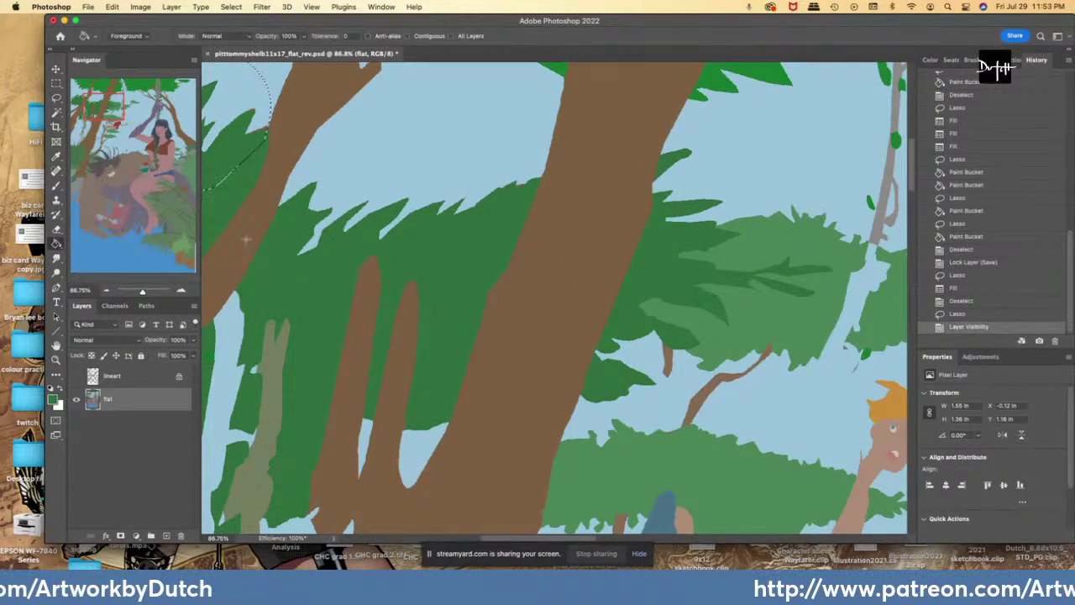
pyautogui.click(226, 170)
pyautogui.hscroll(-8, 353, 385)
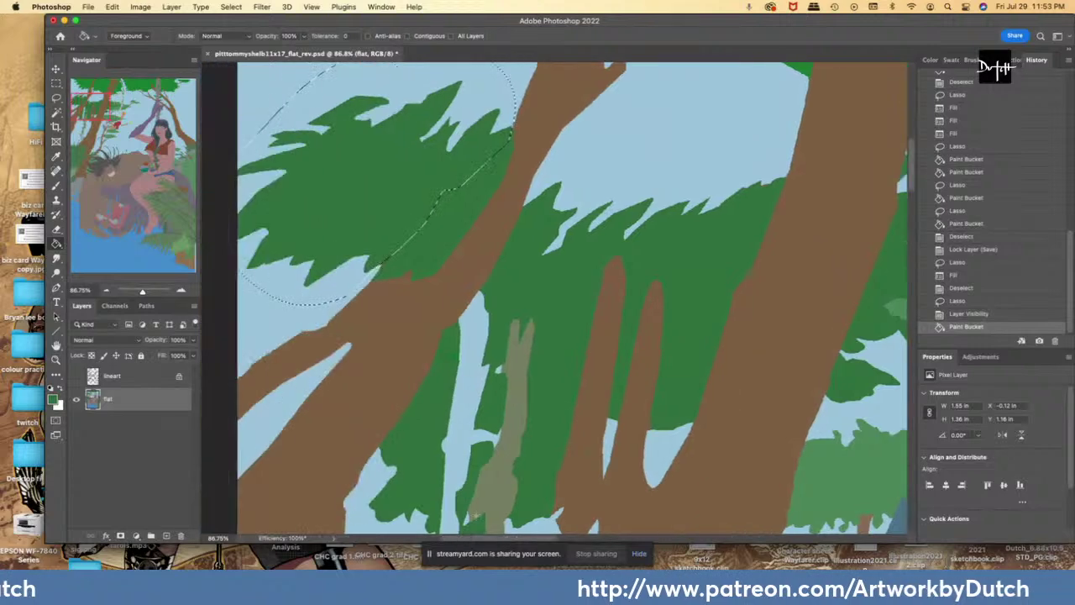
pyautogui.scroll(-3, 383, 389)
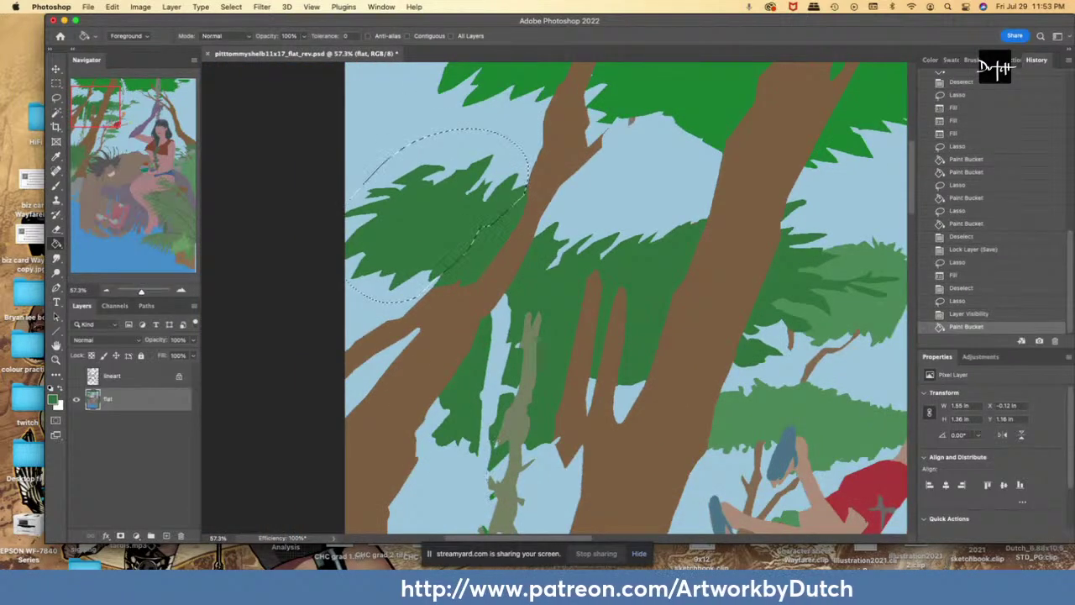
pyautogui.click(428, 351)
# - Check the extent of the brown trunk colour on the flat layer with the Magic Wand and drop the selection
pyautogui.press('w')
pyautogui.click(454, 316)
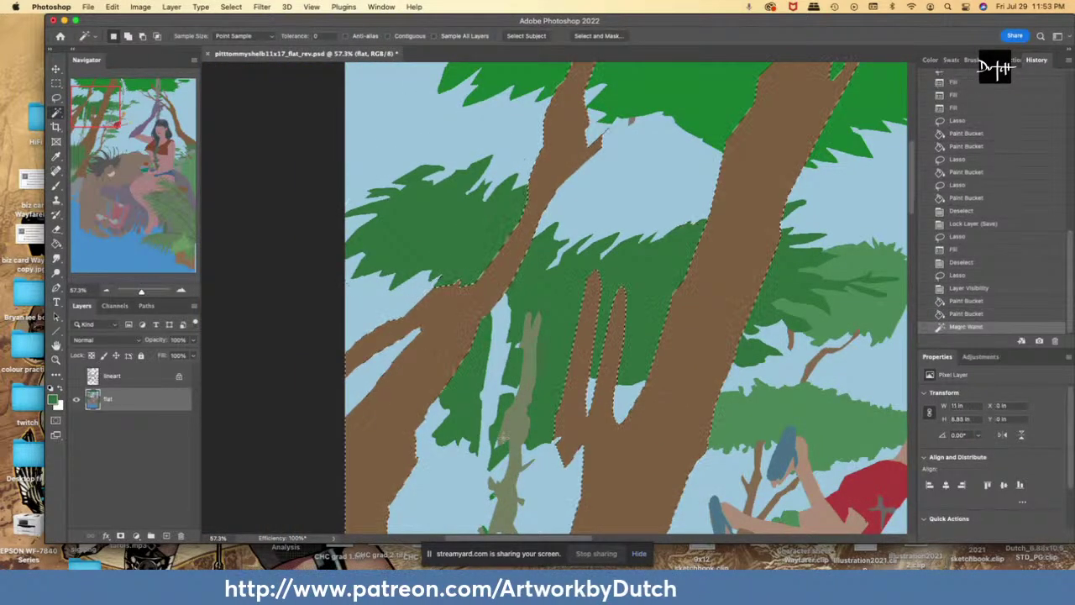
pyautogui.click(461, 271)
pyautogui.click(578, 445)
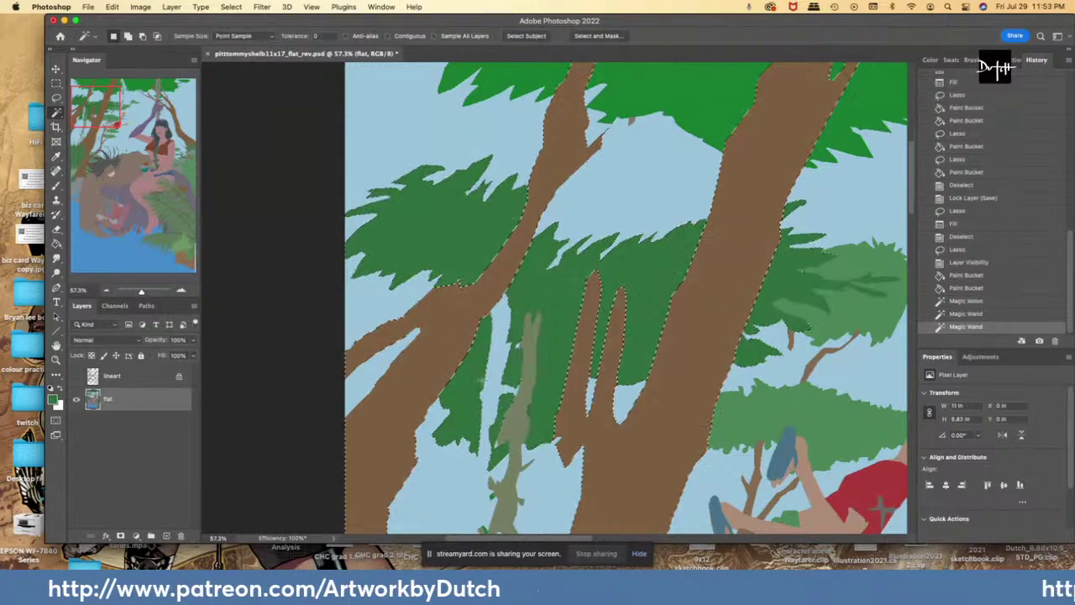
pyautogui.press('l')
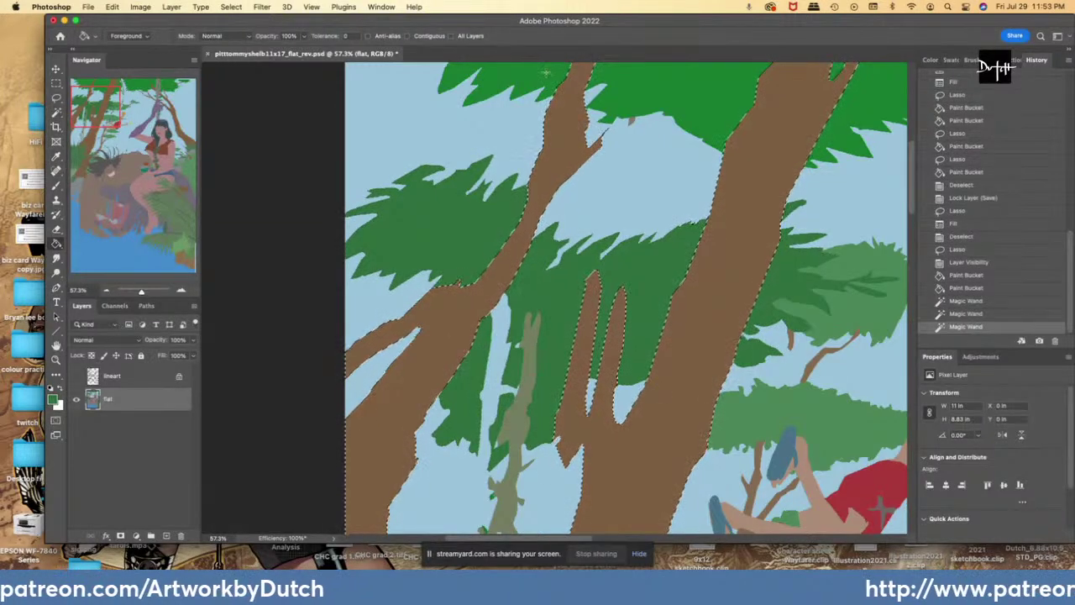
pyautogui.press('super+d')
# - Lasso the small spot beside the thin trunk's upper end, fill it with canopy green and show the lineart layer again
pyautogui.moveTo(586, 71); pyautogui.dragTo(596, 74)
pyautogui.press('g')
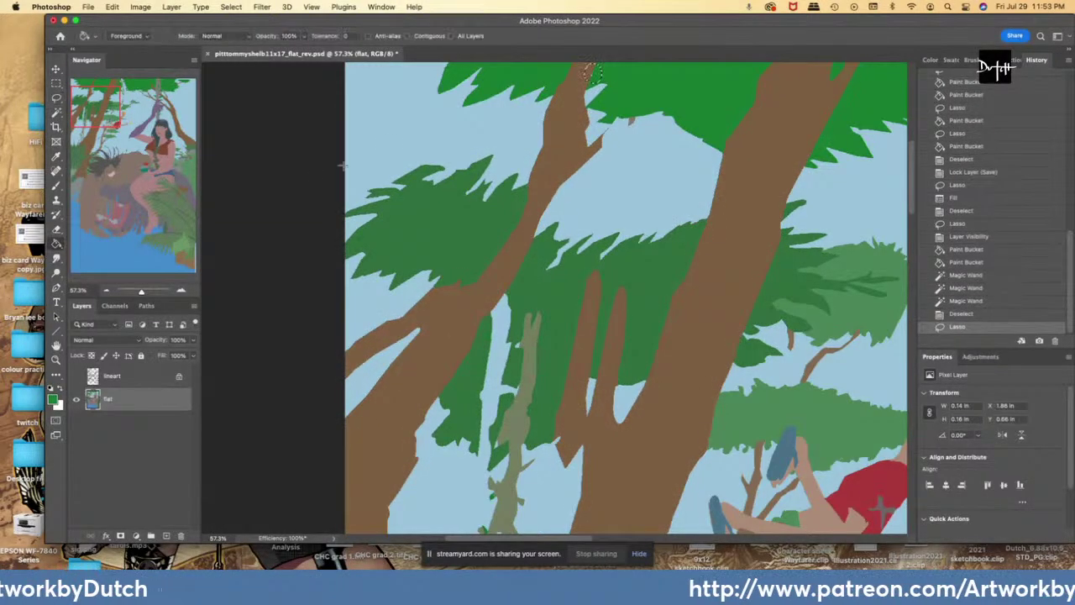
pyautogui.click(591, 73)
pyautogui.click(76, 377)
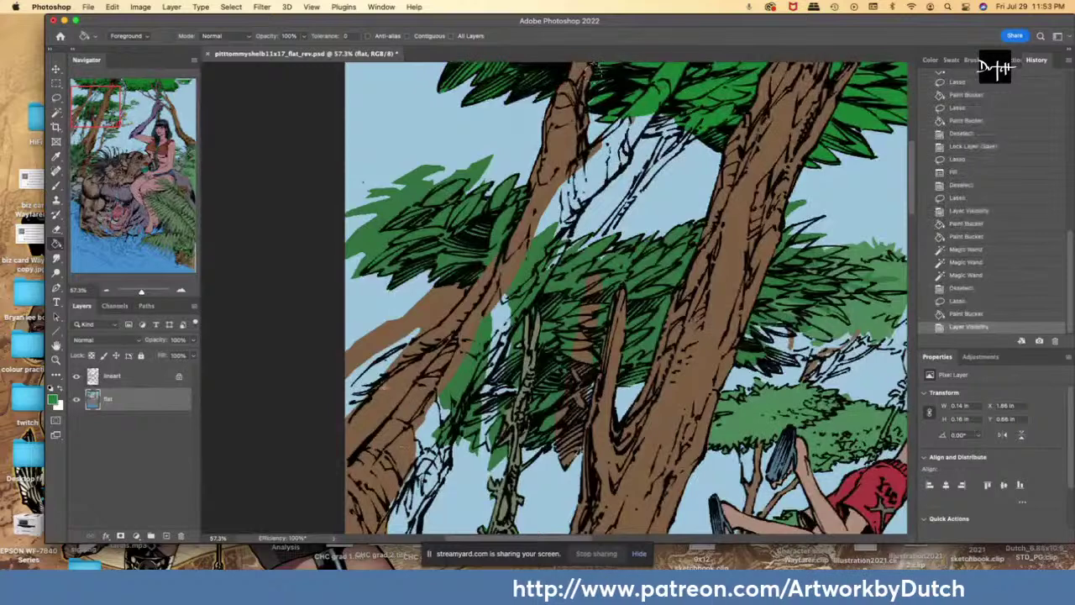
# - Lasso the sky around the leaf cluster's outer edge, fill the stray green and brown there with sky blue and deselect
pyautogui.press('l')
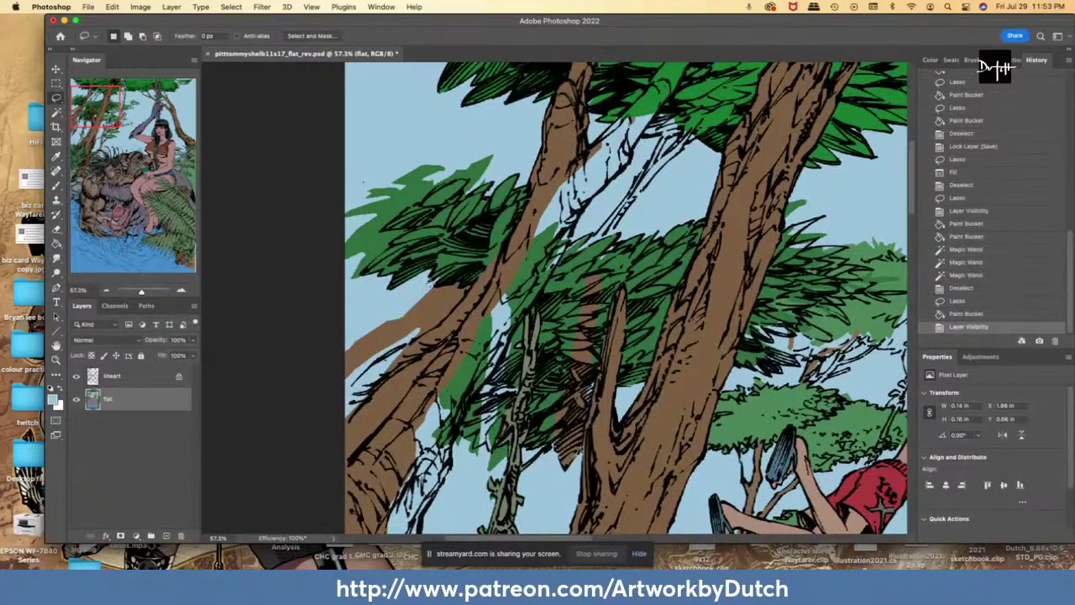
pyautogui.moveTo(458, 283)
pyautogui.mouseDown()
pyautogui.moveTo(472, 280)
pyautogui.moveTo(437, 291)
pyautogui.moveTo(468, 272)
pyautogui.mouseUp()
pyautogui.press('super+d')
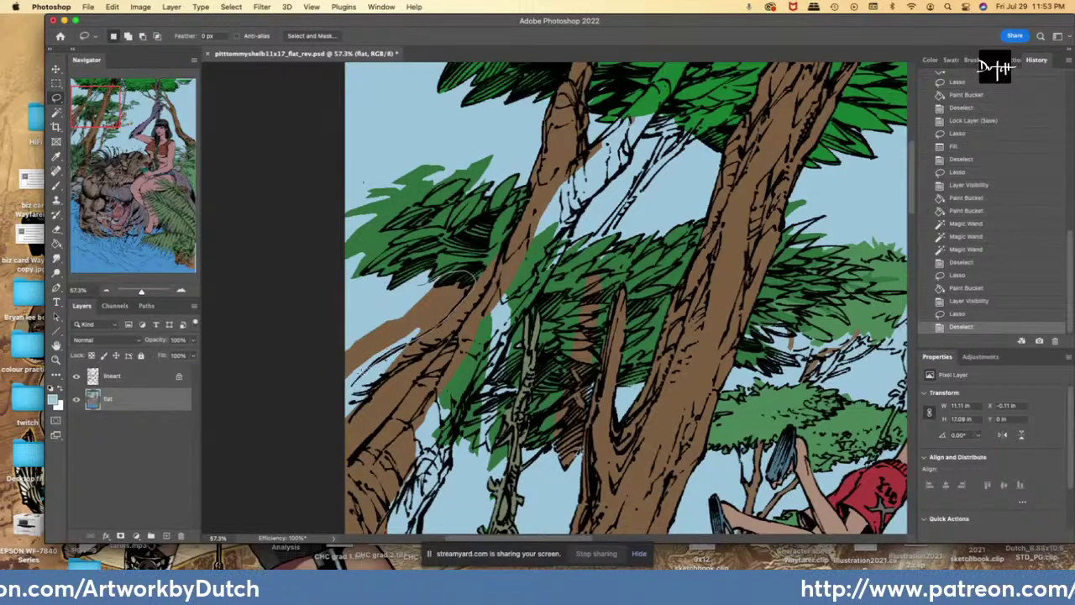
pyautogui.moveTo(339, 400)
pyautogui.mouseDown()
pyautogui.moveTo(287, 335)
pyautogui.moveTo(295, 195)
pyautogui.moveTo(389, 126)
pyautogui.mouseUp()
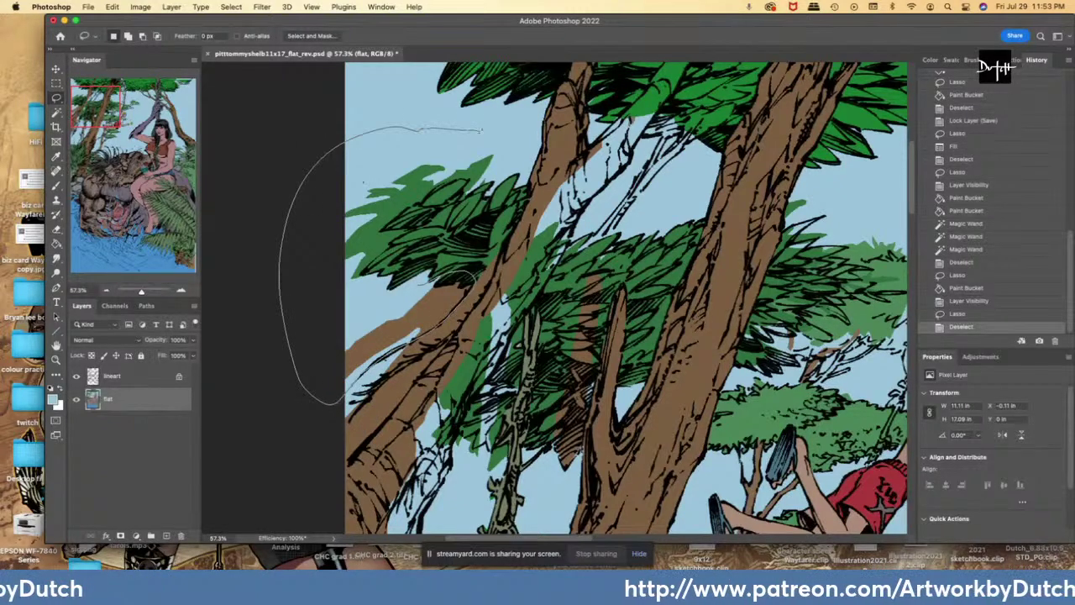
pyautogui.moveTo(489, 172); pyautogui.dragTo(462, 193)
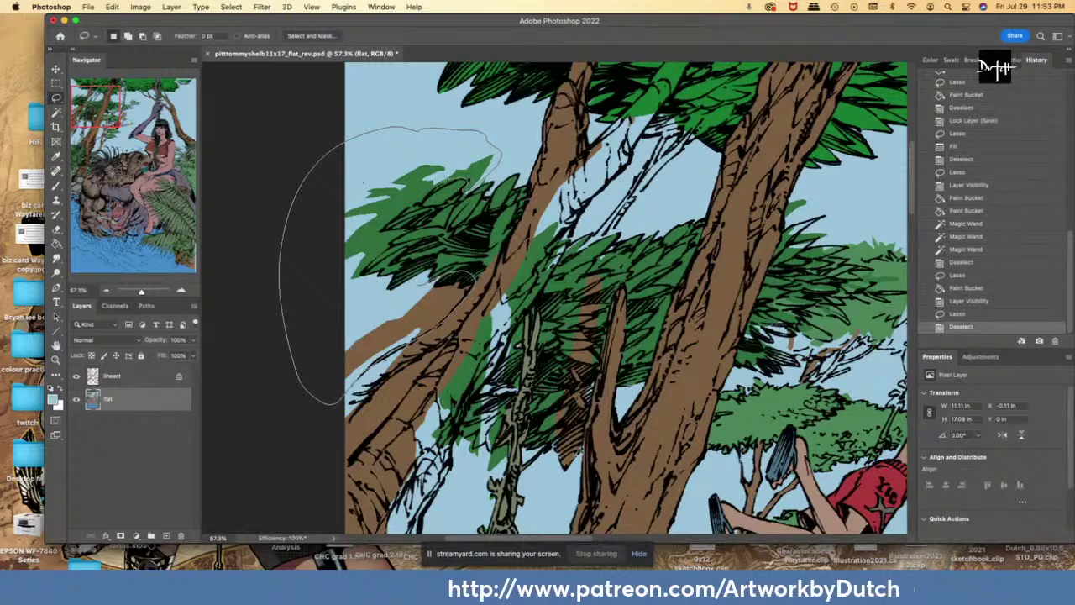
pyautogui.moveTo(419, 206)
pyautogui.mouseDown()
pyautogui.moveTo(383, 213)
pyautogui.moveTo(400, 208)
pyautogui.moveTo(378, 237)
pyautogui.moveTo(405, 226)
pyautogui.moveTo(366, 267)
pyautogui.mouseUp()
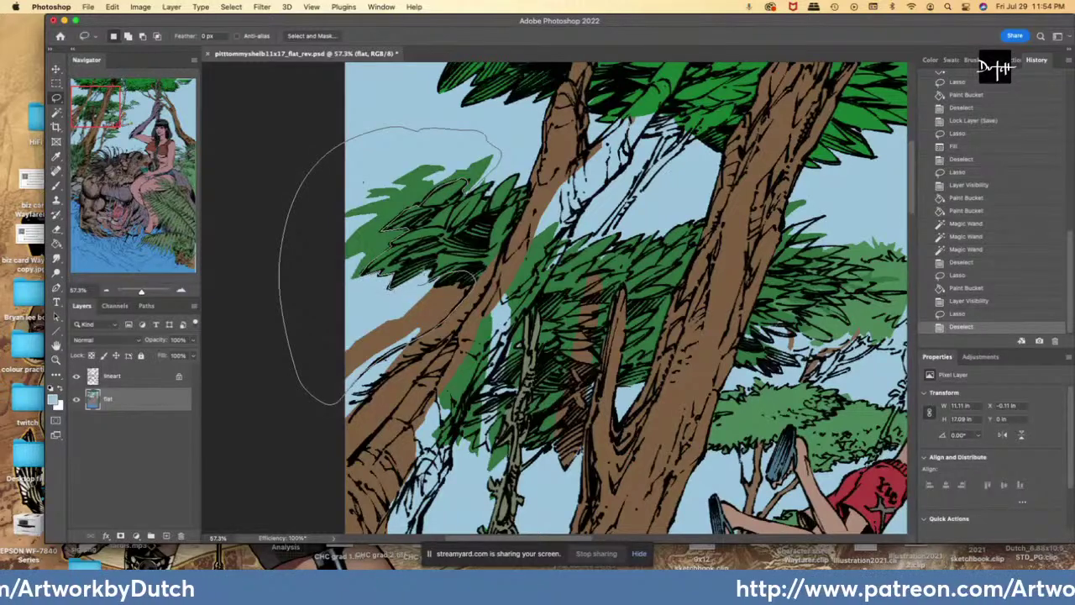
pyautogui.moveTo(420, 277); pyautogui.dragTo(433, 273)
pyautogui.press('g')
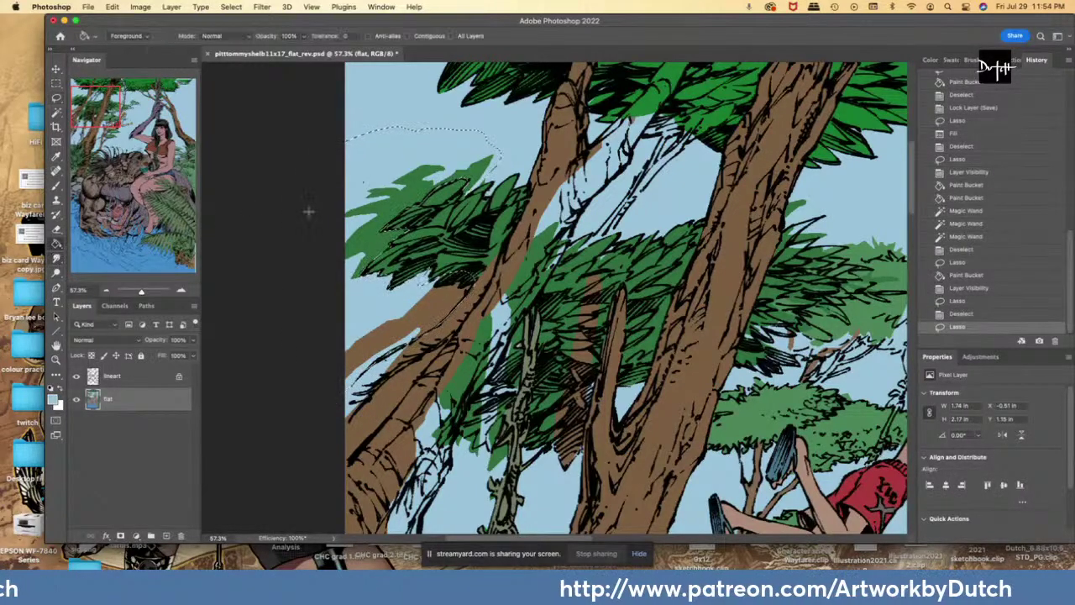
pyautogui.click(395, 230)
pyautogui.click(412, 325)
pyautogui.press('l')
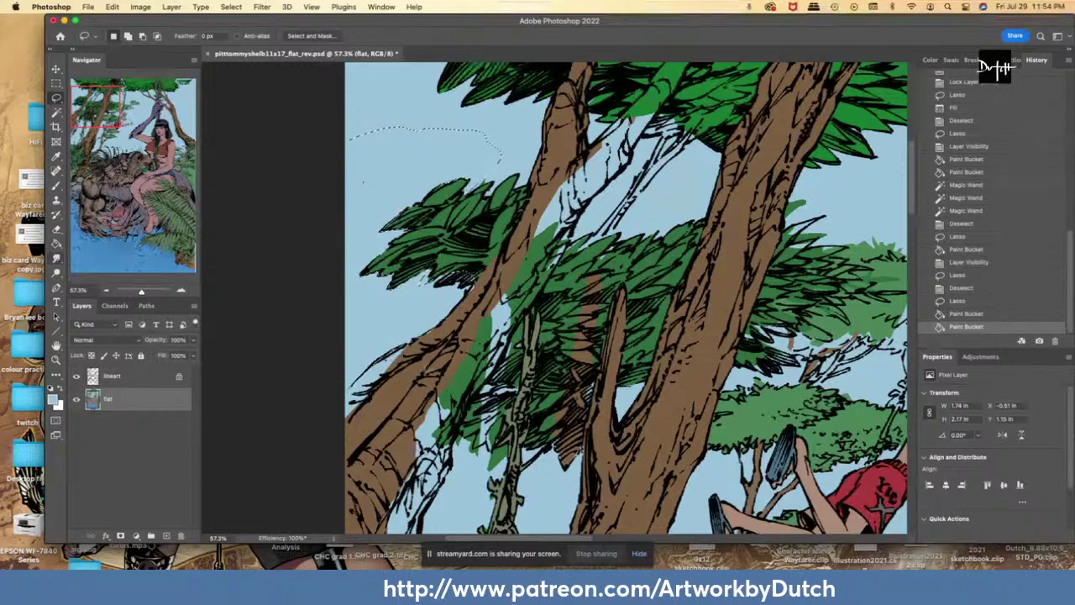
pyautogui.press('super+d')
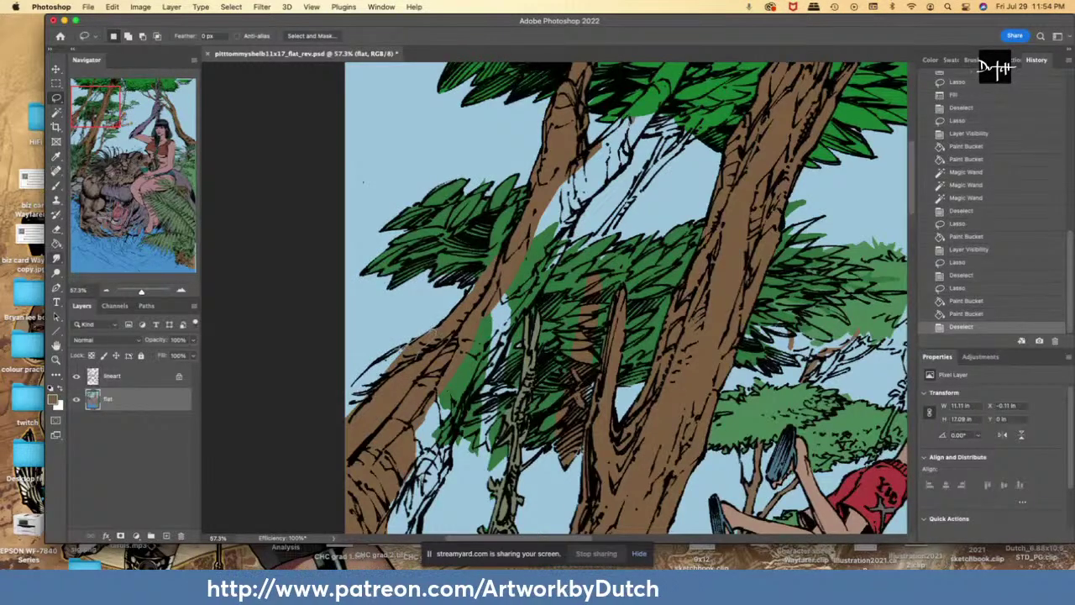
# - Lasso the leaning tree from its base up along the diagonal branch into the canopy and fill it with trunk brown
pyautogui.moveTo(380, 356)
pyautogui.mouseDown()
pyautogui.moveTo(335, 400)
pyautogui.moveTo(312, 475)
pyautogui.moveTo(323, 531)
pyautogui.moveTo(326, 418)
pyautogui.moveTo(313, 453)
pyautogui.moveTo(318, 432)
pyautogui.moveTo(386, 371)
pyautogui.moveTo(420, 317)
pyautogui.moveTo(421, 281)
pyautogui.moveTo(563, 23)
pyautogui.moveTo(512, 224)
pyautogui.moveTo(614, 52)
pyautogui.moveTo(598, 220)
pyautogui.moveTo(606, 216)
pyautogui.mouseUp()
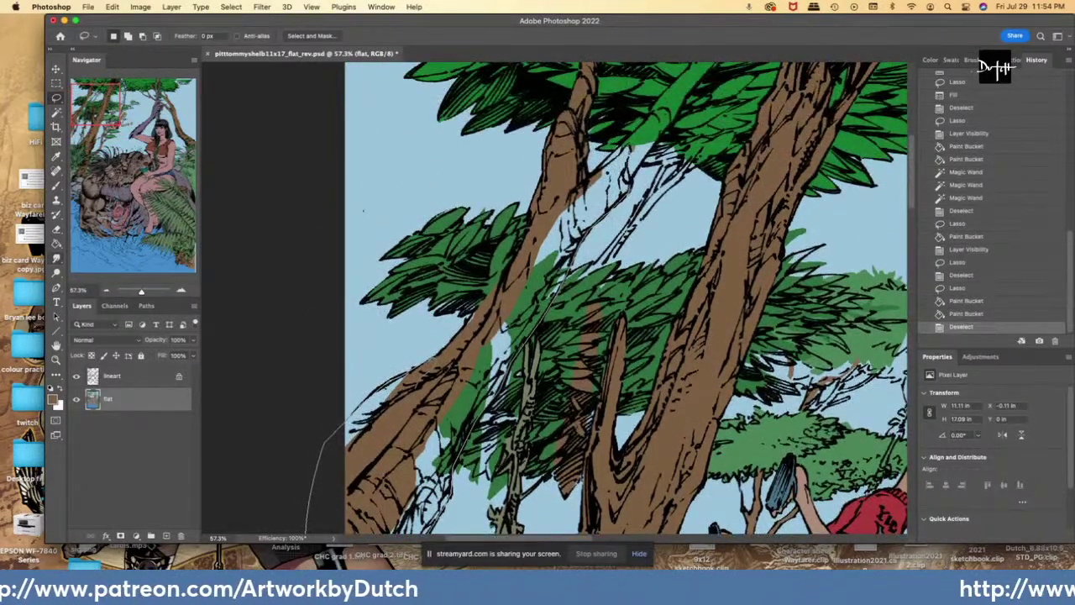
pyautogui.moveTo(631, 180)
pyautogui.mouseDown()
pyautogui.moveTo(741, 42)
pyautogui.moveTo(705, 143)
pyautogui.moveTo(767, 75)
pyautogui.mouseUp()
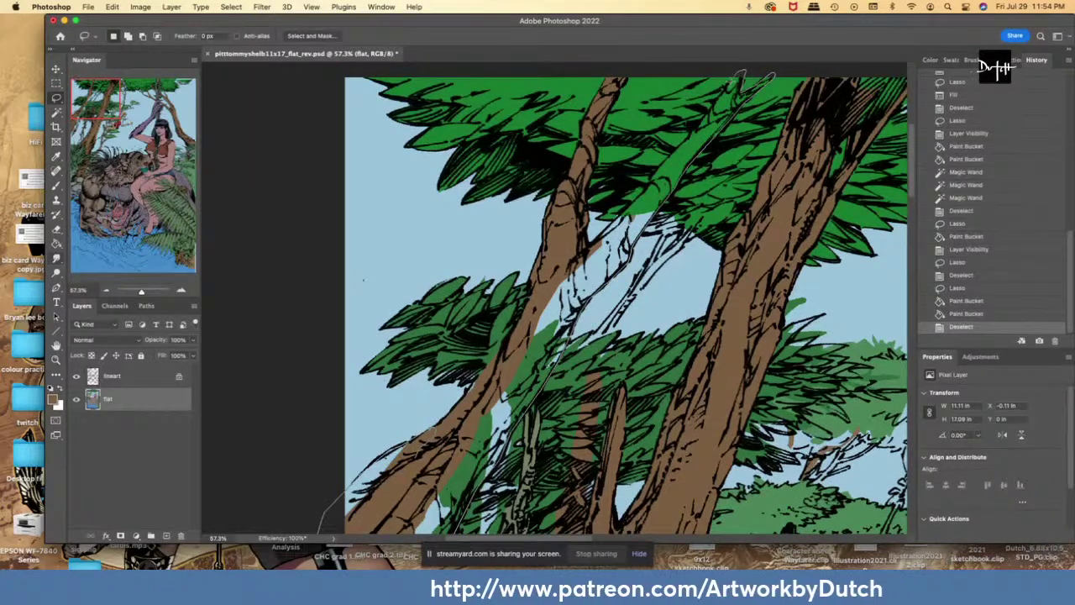
pyautogui.moveTo(691, 148); pyautogui.dragTo(706, 131)
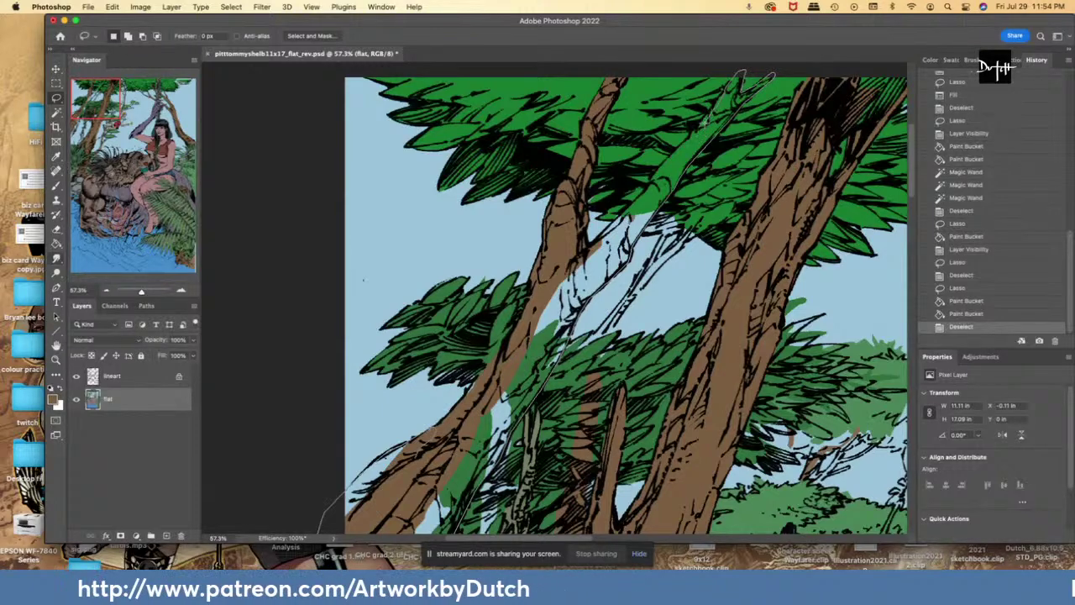
pyautogui.moveTo(698, 132); pyautogui.dragTo(706, 115)
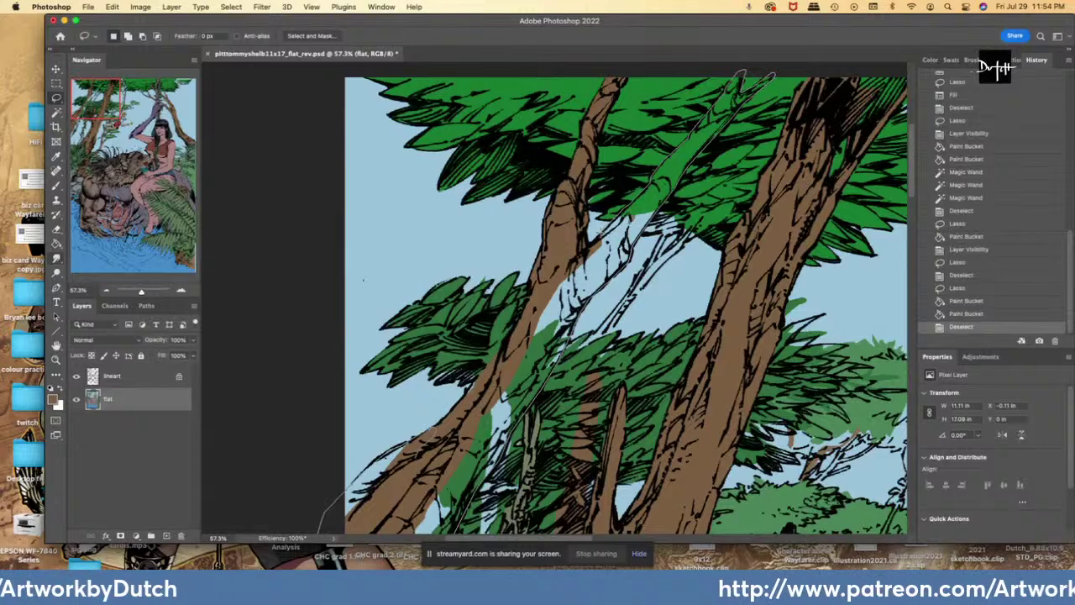
pyautogui.moveTo(602, 232)
pyautogui.mouseDown()
pyautogui.moveTo(512, 328)
pyautogui.moveTo(458, 412)
pyautogui.mouseUp()
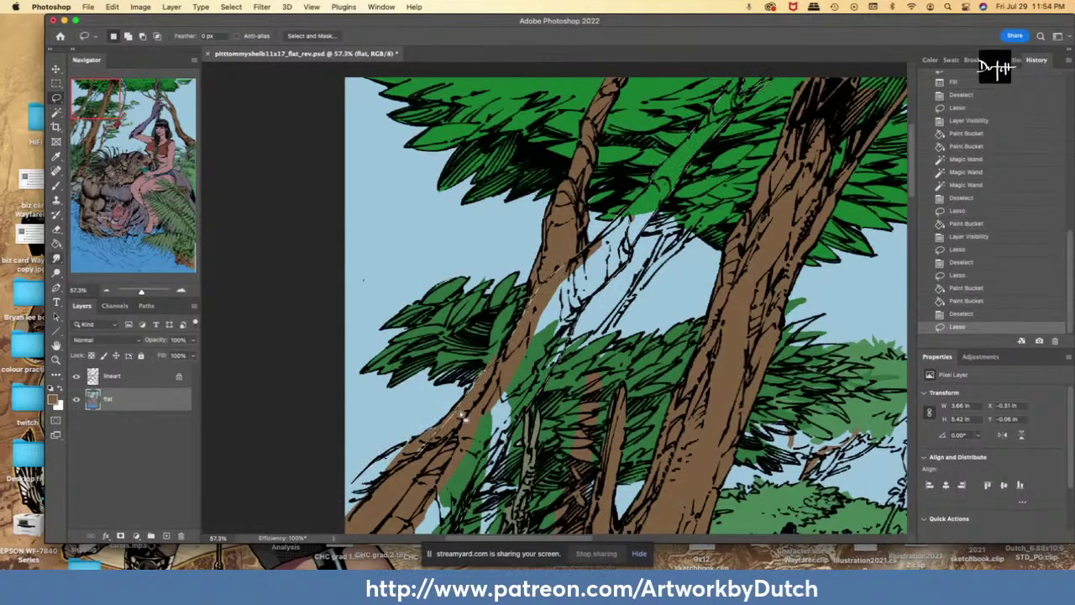
pyautogui.hotkey('alt', 'BackSpace')
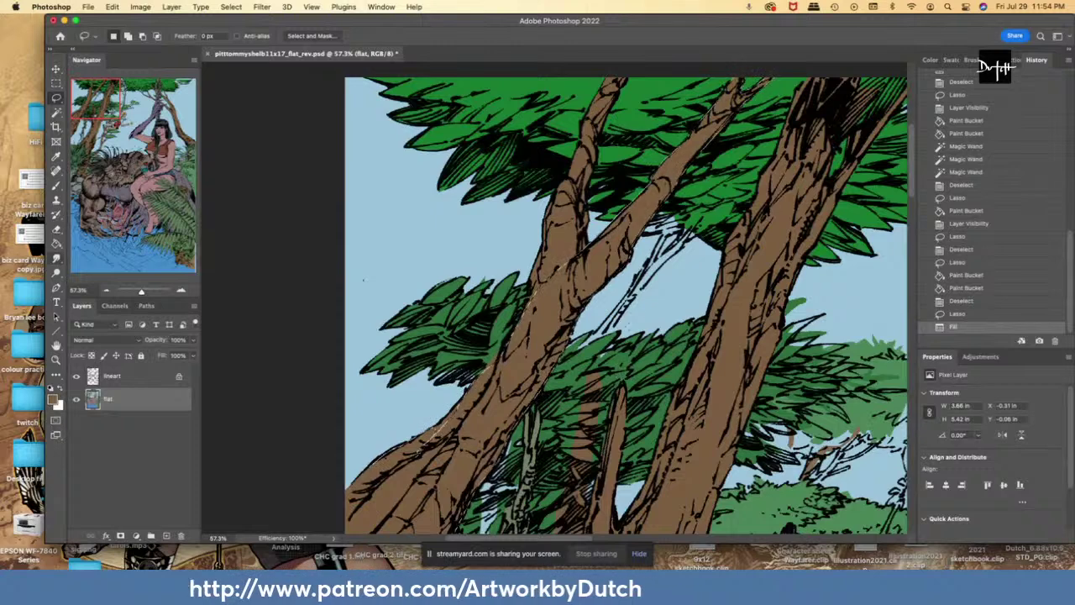
# - Sample the canopy green, lasso the canopy's lower edge around the two upper branches and fill those spots with it, then deselect
pyautogui.press('i')
pyautogui.click(633, 153)
pyautogui.press('l')
pyautogui.hotkey('ctrl', 'd')
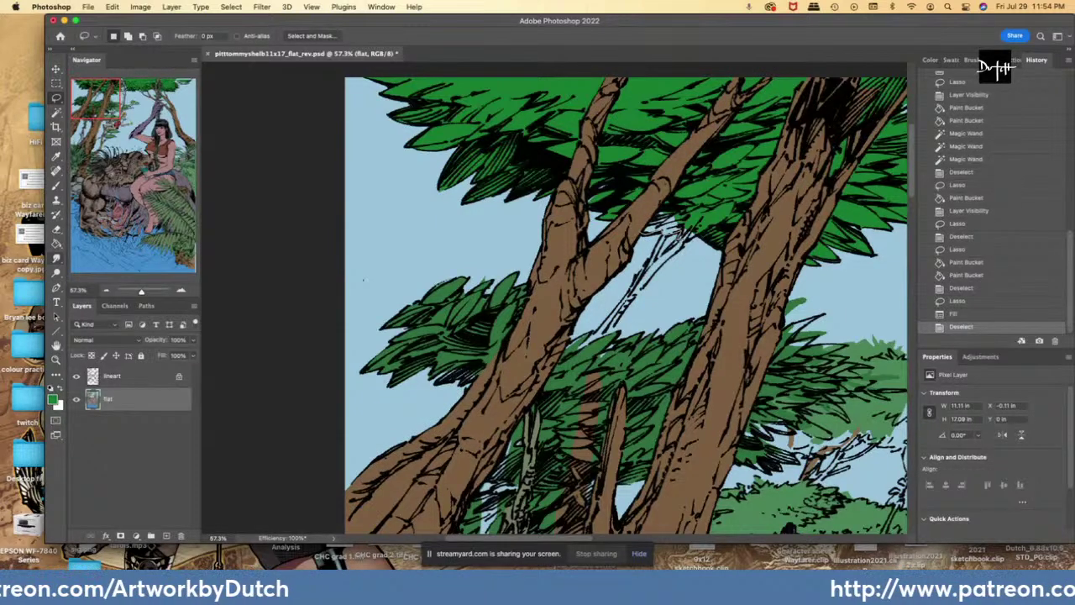
pyautogui.moveTo(684, 235)
pyautogui.mouseDown()
pyautogui.moveTo(691, 225)
pyautogui.moveTo(694, 243)
pyautogui.moveTo(649, 192)
pyautogui.moveTo(638, 216)
pyautogui.mouseUp()
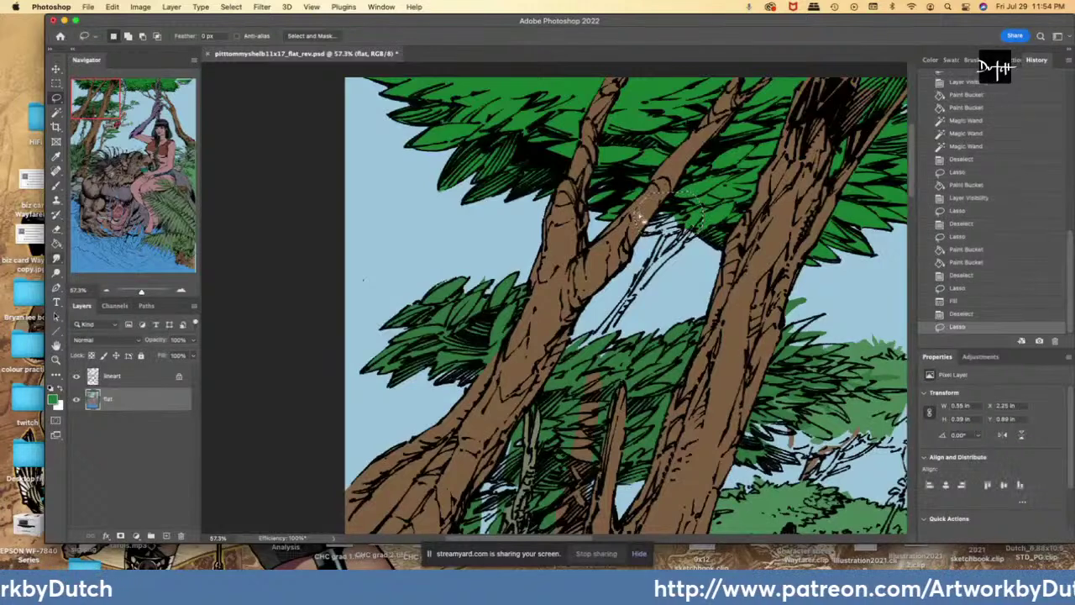
pyautogui.moveTo(588, 168)
pyautogui.mouseDown()
pyautogui.moveTo(581, 215)
pyautogui.moveTo(589, 165)
pyautogui.mouseUp()
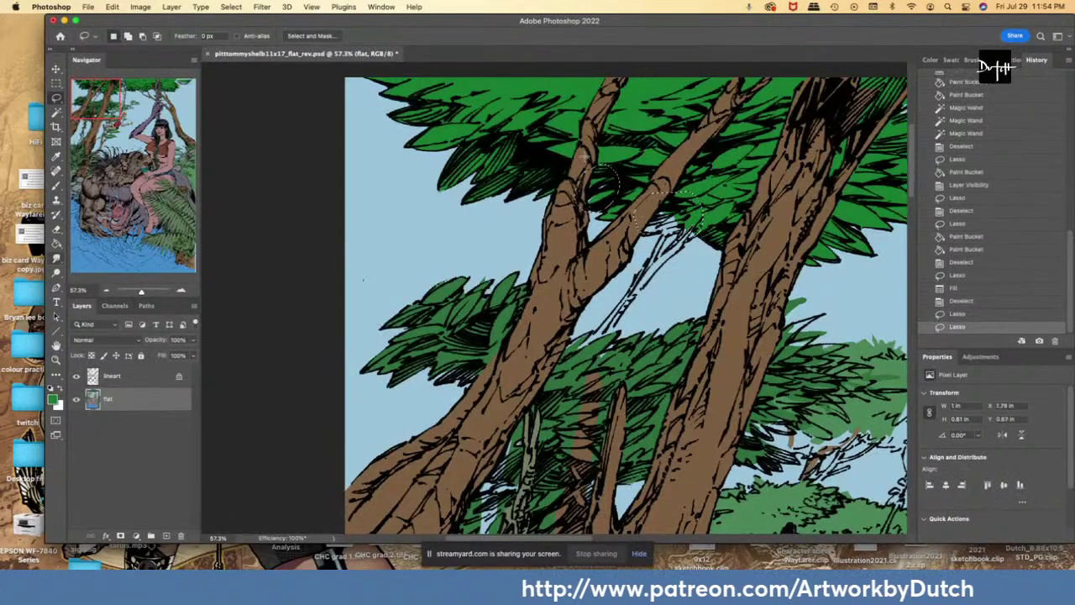
pyautogui.click(55, 243)
pyautogui.click(676, 233)
pyautogui.press('l')
pyautogui.press('super+d')
# - Lasso the small spot under the canopy just above the branch fork and fill it with canopy green
pyautogui.moveTo(615, 209); pyautogui.dragTo(613, 198)
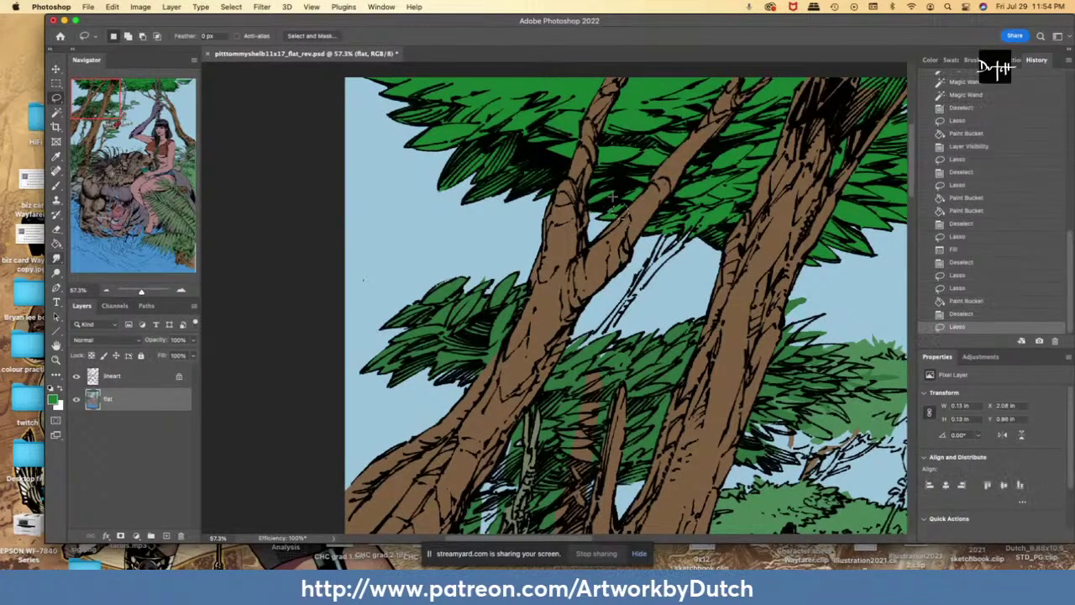
pyautogui.click(58, 243)
pyautogui.click(620, 211)
# - Lasso the leaf cluster beside the leaning trunk, fill it with the darker foliage green and deselect
pyautogui.press('l')
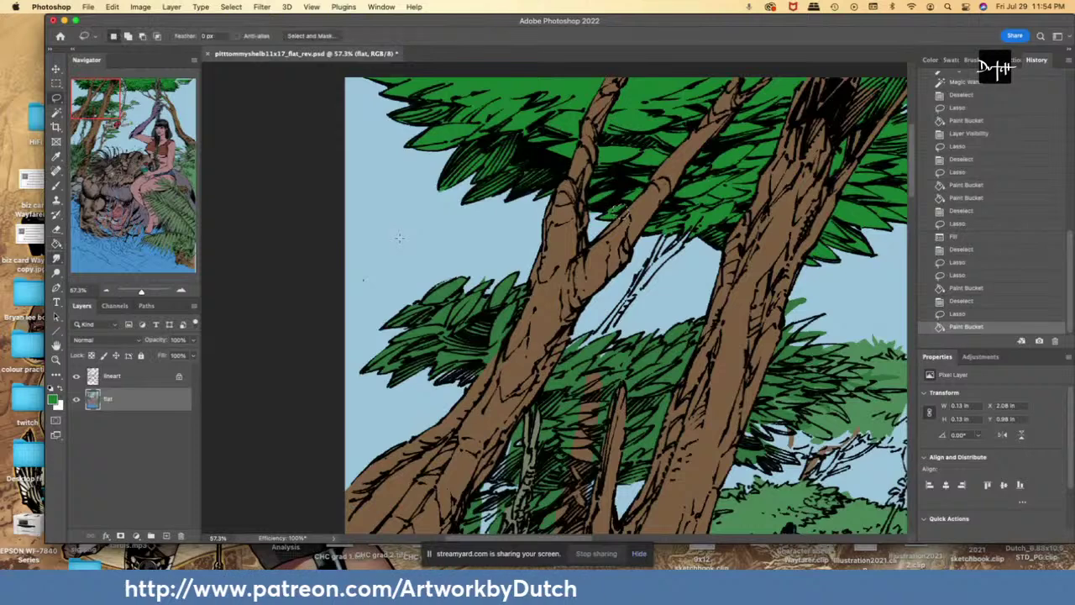
pyautogui.moveTo(488, 296)
pyautogui.mouseDown()
pyautogui.moveTo(465, 308)
pyautogui.moveTo(409, 287)
pyautogui.moveTo(452, 285)
pyautogui.moveTo(481, 299)
pyautogui.moveTo(437, 278)
pyautogui.moveTo(445, 286)
pyautogui.moveTo(423, 302)
pyautogui.mouseUp()
pyautogui.press('g')
pyautogui.press('l')
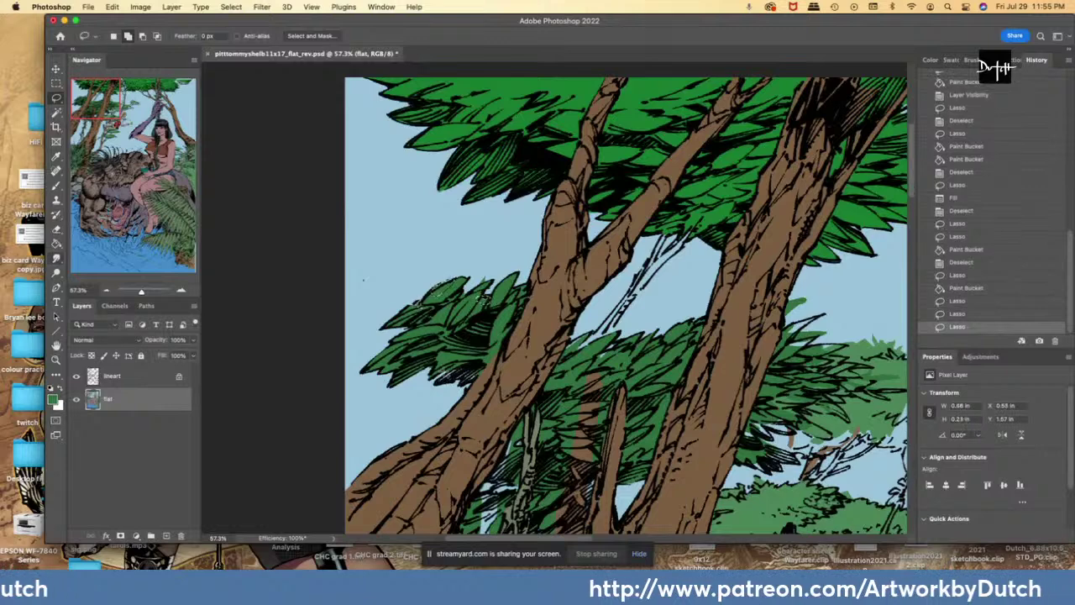
pyautogui.moveTo(445, 368)
pyautogui.mouseDown()
pyautogui.moveTo(454, 373)
pyautogui.moveTo(437, 382)
pyautogui.moveTo(478, 384)
pyautogui.moveTo(491, 357)
pyautogui.moveTo(454, 332)
pyautogui.mouseUp()
pyautogui.hotkey('alt', 'BackSpace')
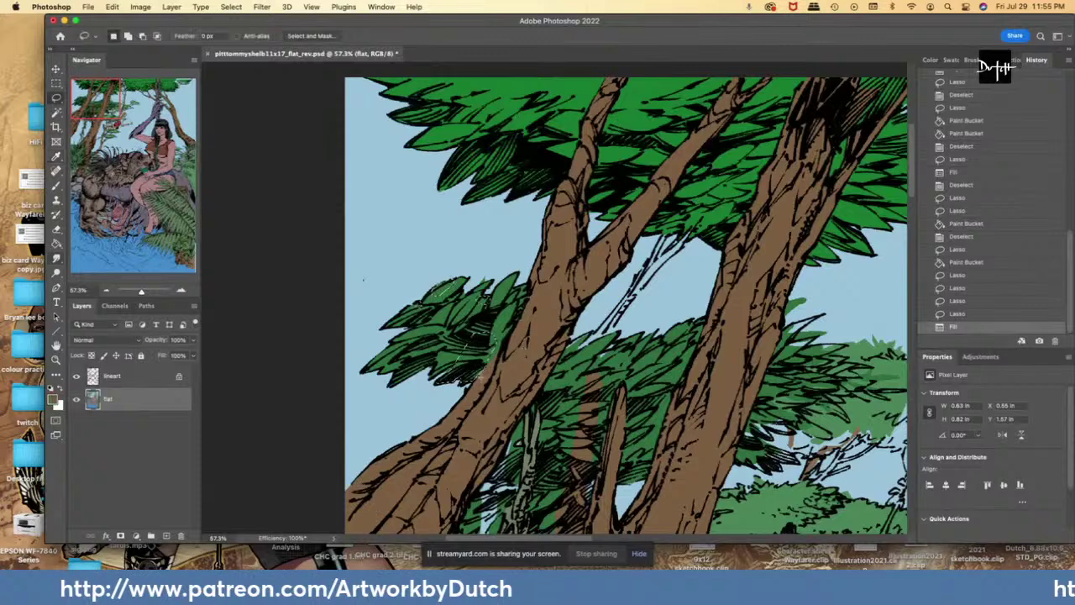
pyautogui.press('super+d')
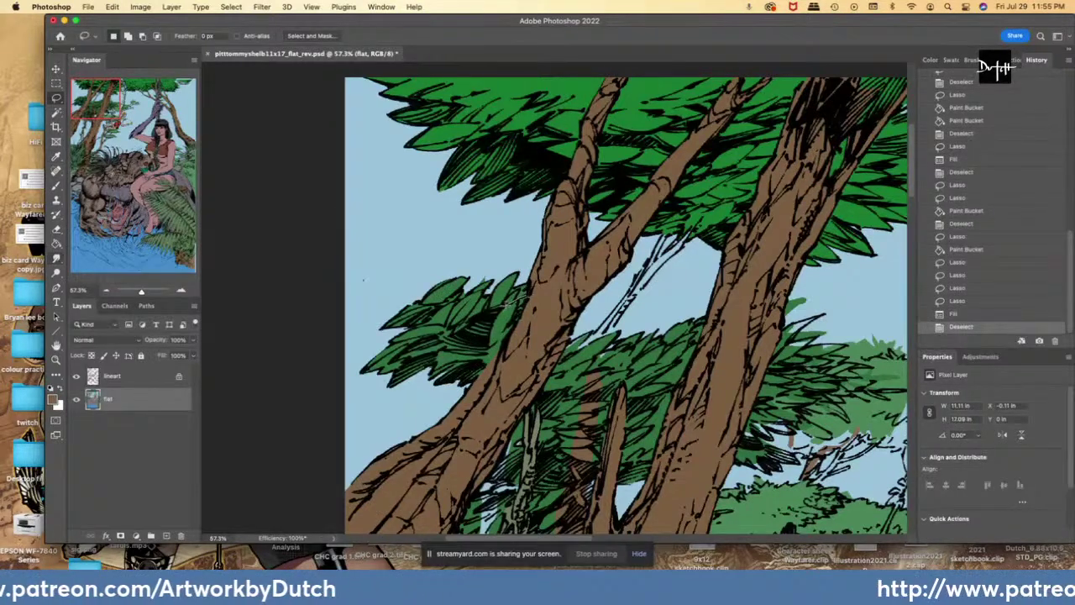
# - Lasso the leaning trunk's edge where it meets the leaf cluster and fill it with trunk brown
pyautogui.moveTo(494, 331)
pyautogui.mouseDown()
pyautogui.moveTo(477, 382)
pyautogui.moveTo(523, 344)
pyautogui.moveTo(531, 292)
pyautogui.mouseUp()
pyautogui.press('super+equal')
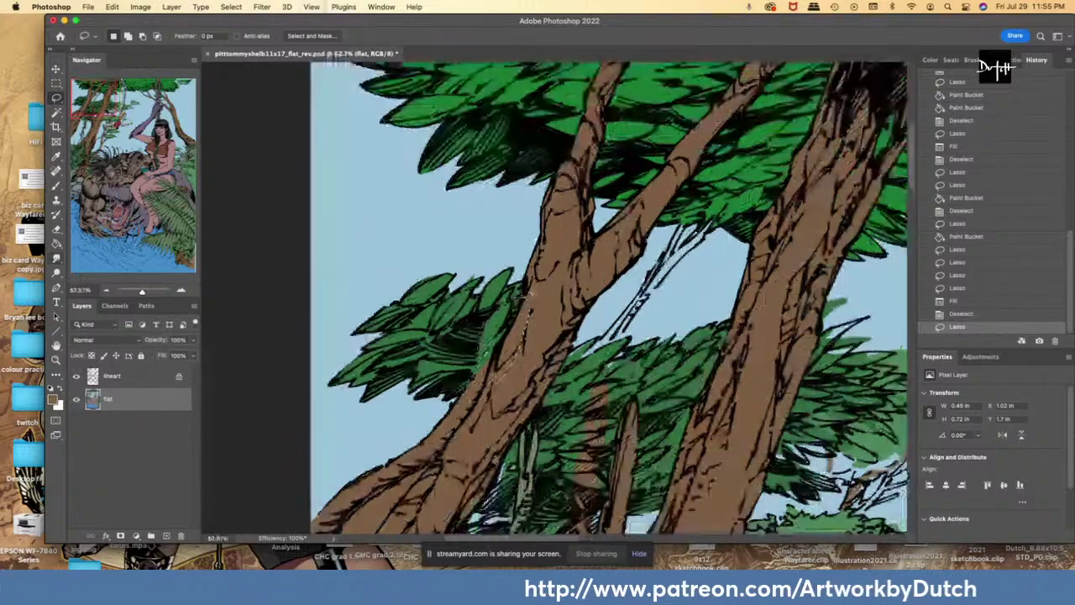
pyautogui.hotkey('alt', 'BackSpace')
# - Lasso the foliage between the leaning trunk and the broken stump, fill its stray brown patches with foliage green and deselect
pyautogui.press('l')
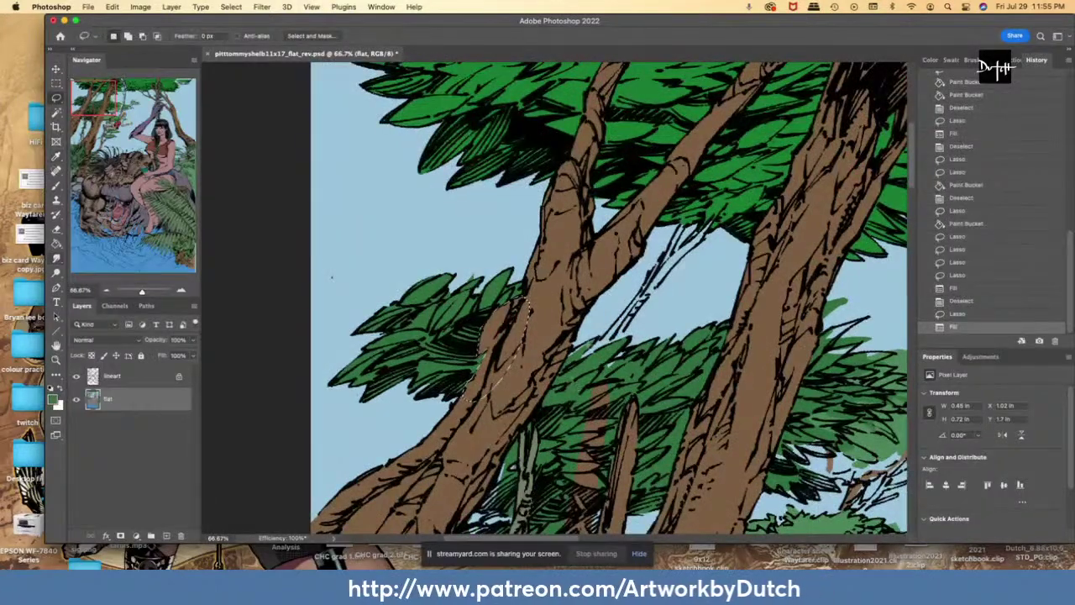
pyautogui.moveTo(552, 365)
pyautogui.mouseDown()
pyautogui.moveTo(587, 555)
pyautogui.moveTo(578, 460)
pyautogui.mouseUp()
pyautogui.scroll(-5, 576, 467)
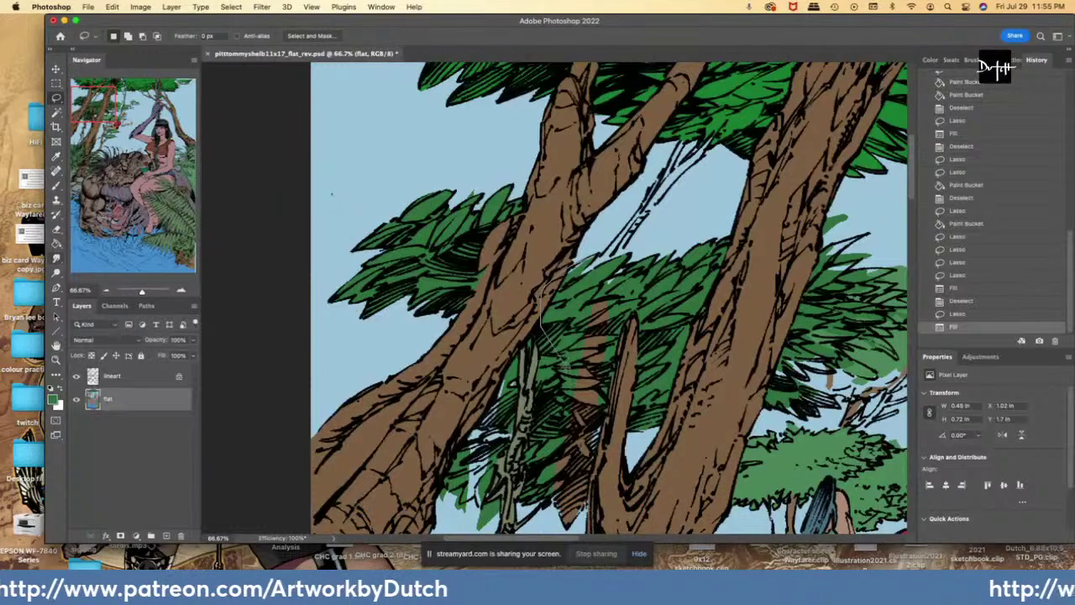
pyautogui.press('super+d')
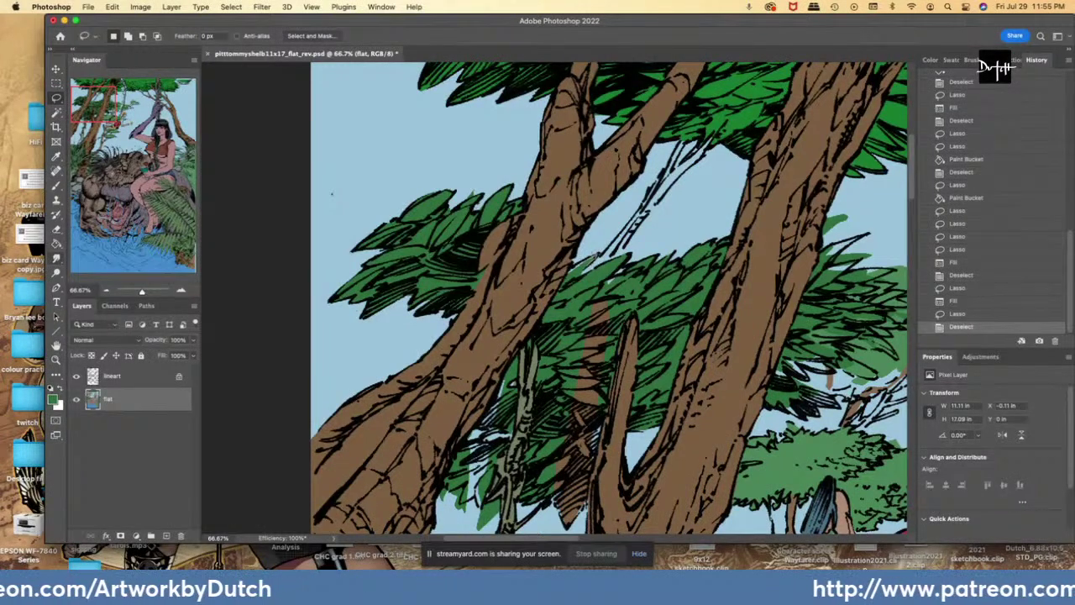
pyautogui.moveTo(555, 296)
pyautogui.mouseDown()
pyautogui.moveTo(546, 489)
pyautogui.moveTo(550, 518)
pyautogui.moveTo(568, 526)
pyautogui.moveTo(585, 504)
pyautogui.moveTo(614, 354)
pyautogui.moveTo(598, 246)
pyautogui.mouseUp()
pyautogui.press('g')
pyautogui.click(497, 343)
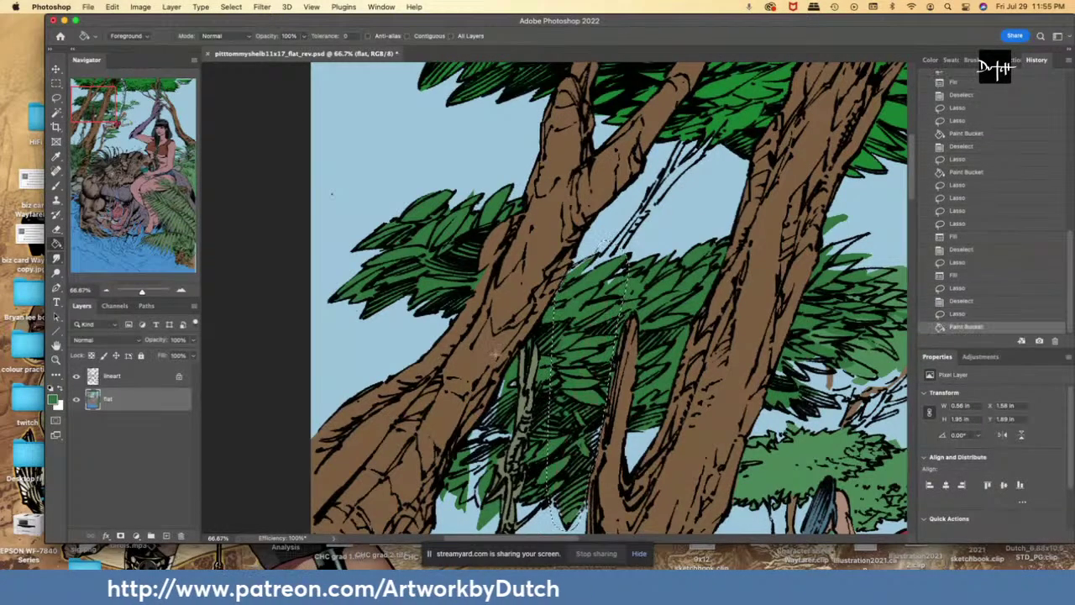
pyautogui.press('l')
pyautogui.press('g')
pyautogui.click(509, 415)
pyautogui.press('l')
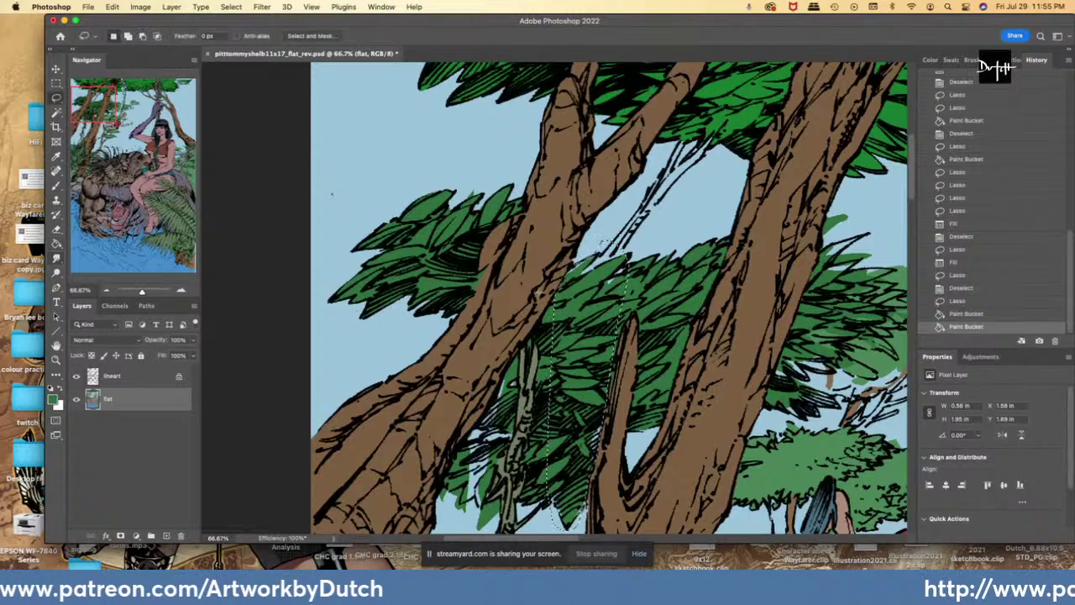
pyautogui.press('super+d')
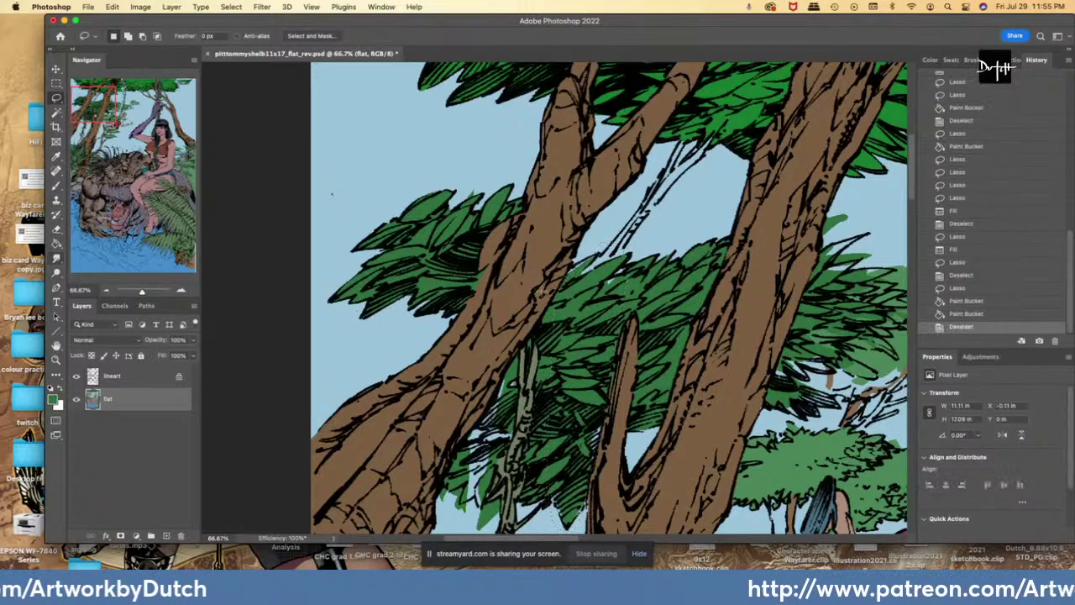
# - Lasso the upper edge of the middle foliage beside the leaning trunk and fill it with foliage green
pyautogui.moveTo(573, 262)
pyautogui.mouseDown()
pyautogui.moveTo(556, 302)
pyautogui.moveTo(612, 294)
pyautogui.moveTo(631, 264)
pyautogui.moveTo(577, 281)
pyautogui.moveTo(592, 264)
pyautogui.mouseUp()
pyautogui.click(56, 243)
pyautogui.click(580, 274)
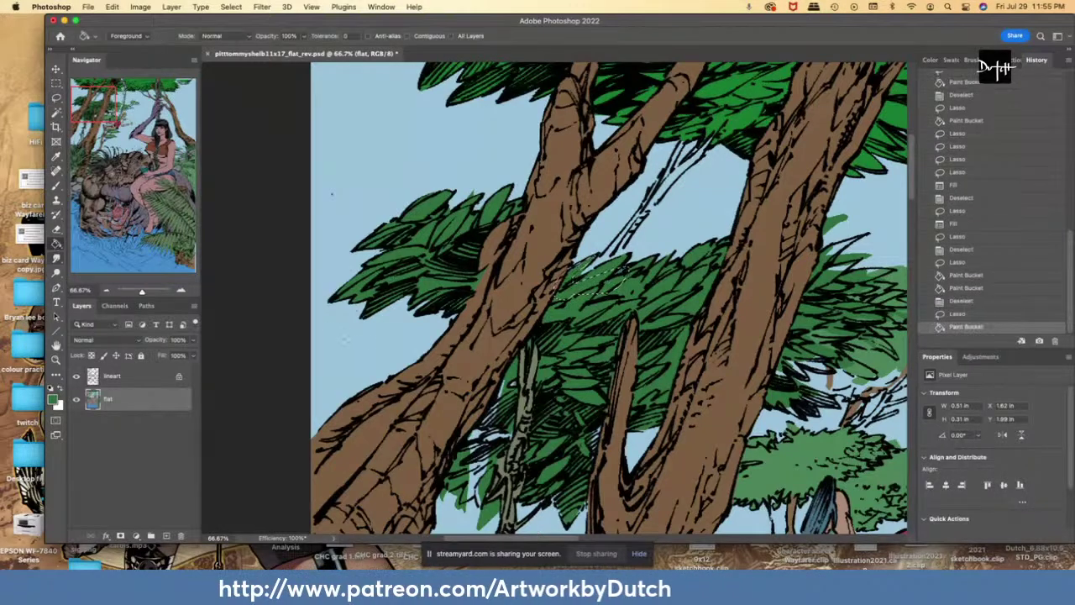
# - Lasso the foliage between the leaning trunk and the thin hanging trunk, fill it with foliage green and deselect
pyautogui.click(56, 98)
pyautogui.moveTo(487, 379)
pyautogui.mouseDown()
pyautogui.moveTo(463, 398)
pyautogui.moveTo(453, 437)
pyautogui.moveTo(473, 435)
pyautogui.moveTo(464, 423)
pyautogui.moveTo(462, 487)
pyautogui.mouseUp()
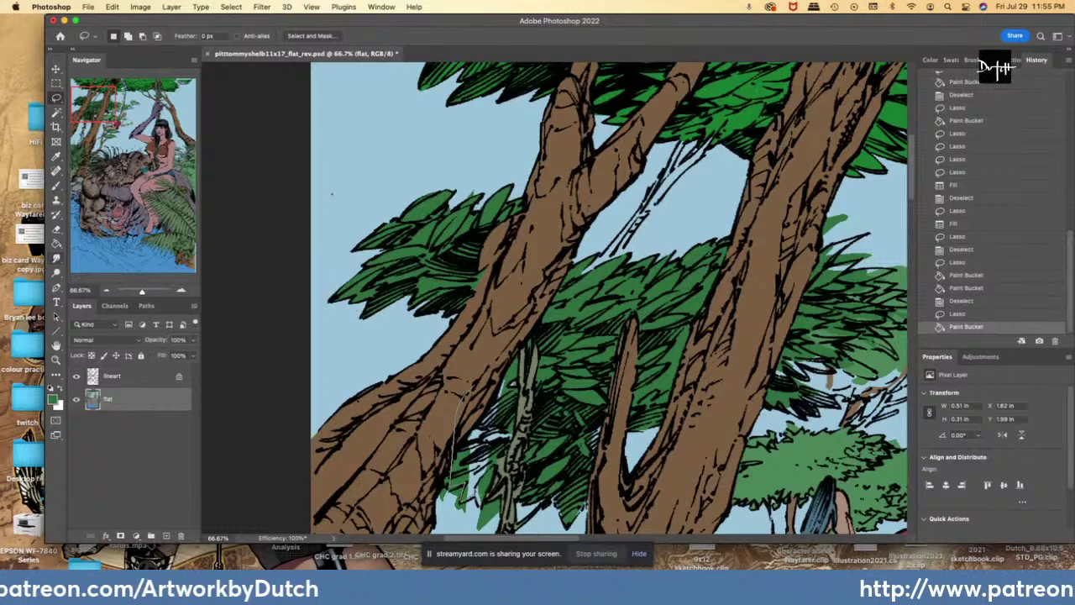
pyautogui.moveTo(512, 499)
pyautogui.mouseDown()
pyautogui.moveTo(497, 353)
pyautogui.moveTo(458, 376)
pyautogui.mouseUp()
pyautogui.click(56, 244)
pyautogui.click(502, 440)
pyautogui.press('l')
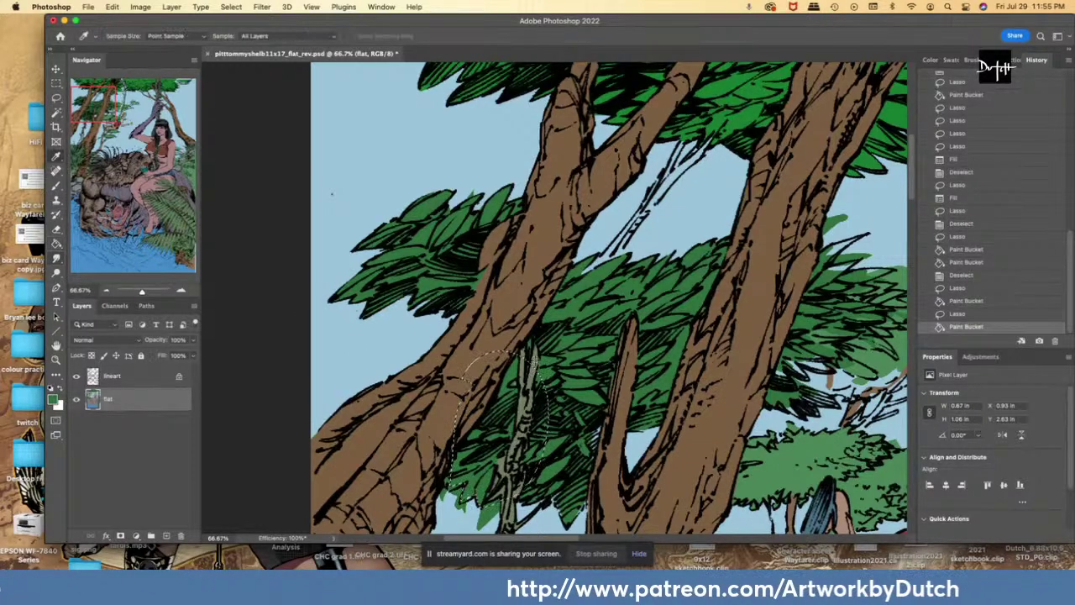
pyautogui.hotkey('ctrl', 'd')
# - Fill a lassoed spot on the thin trunk and its bare upper section against the sky with grey-brown, then deselect
pyautogui.moveTo(515, 379); pyautogui.dragTo(514, 383)
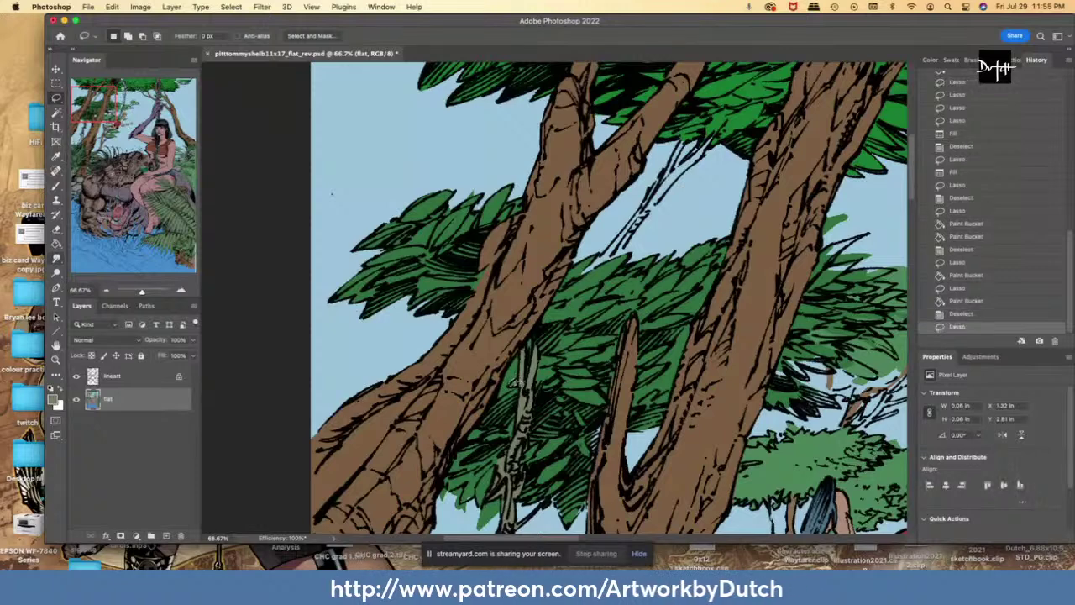
pyautogui.hotkey('alt', 'BackSpace')
pyautogui.moveTo(682, 140)
pyautogui.mouseDown()
pyautogui.moveTo(592, 265)
pyautogui.moveTo(605, 276)
pyautogui.moveTo(702, 155)
pyautogui.moveTo(704, 131)
pyautogui.moveTo(682, 160)
pyautogui.moveTo(689, 135)
pyautogui.moveTo(682, 147)
pyautogui.mouseUp()
pyautogui.press('g')
pyautogui.click(682, 147)
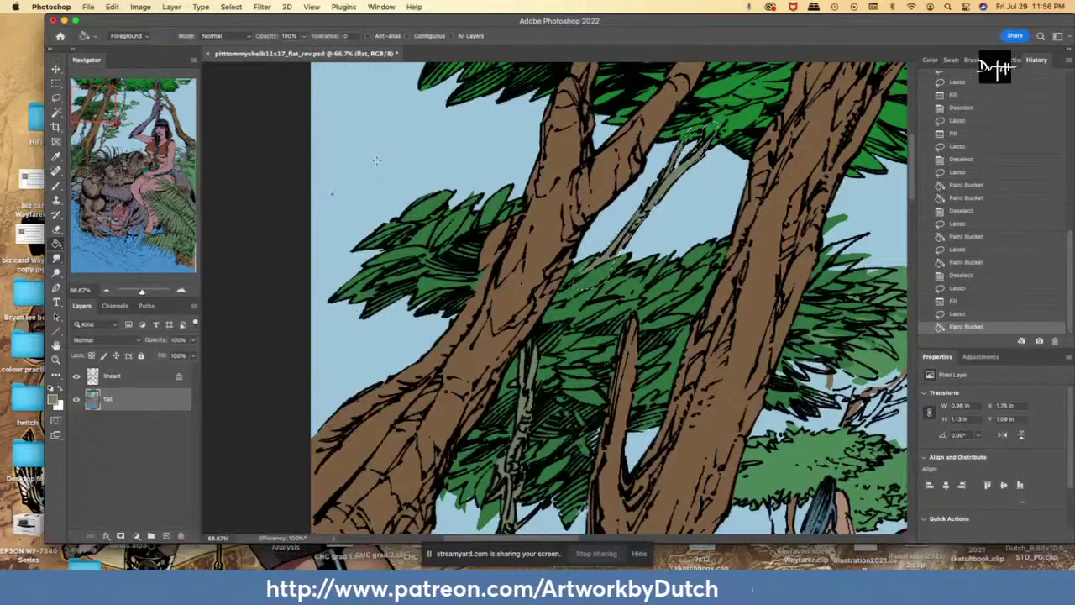
pyautogui.press('l')
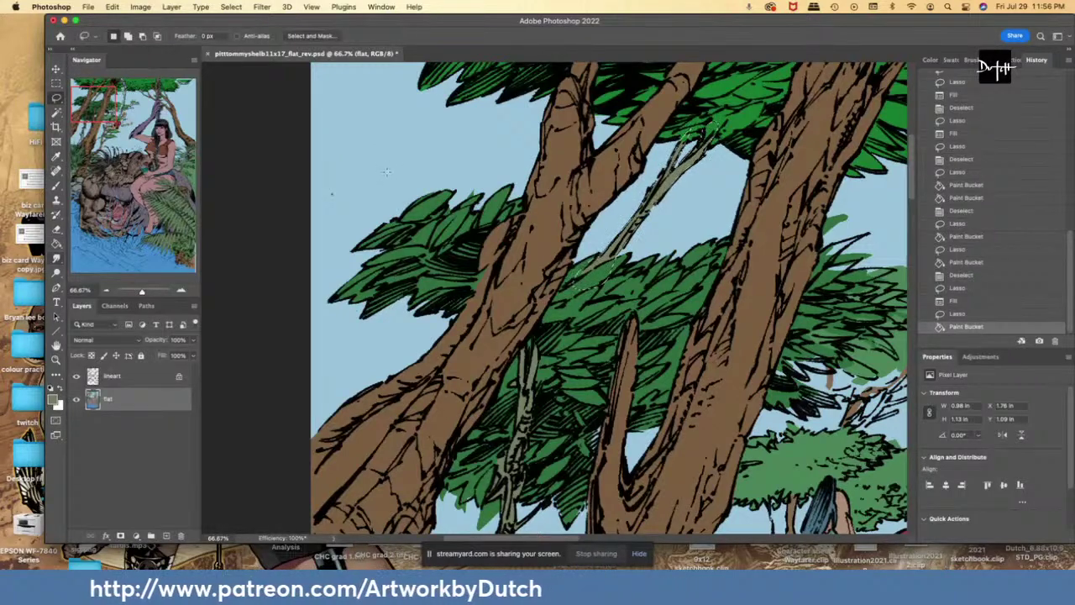
pyautogui.hotkey('ctrl', 'd')
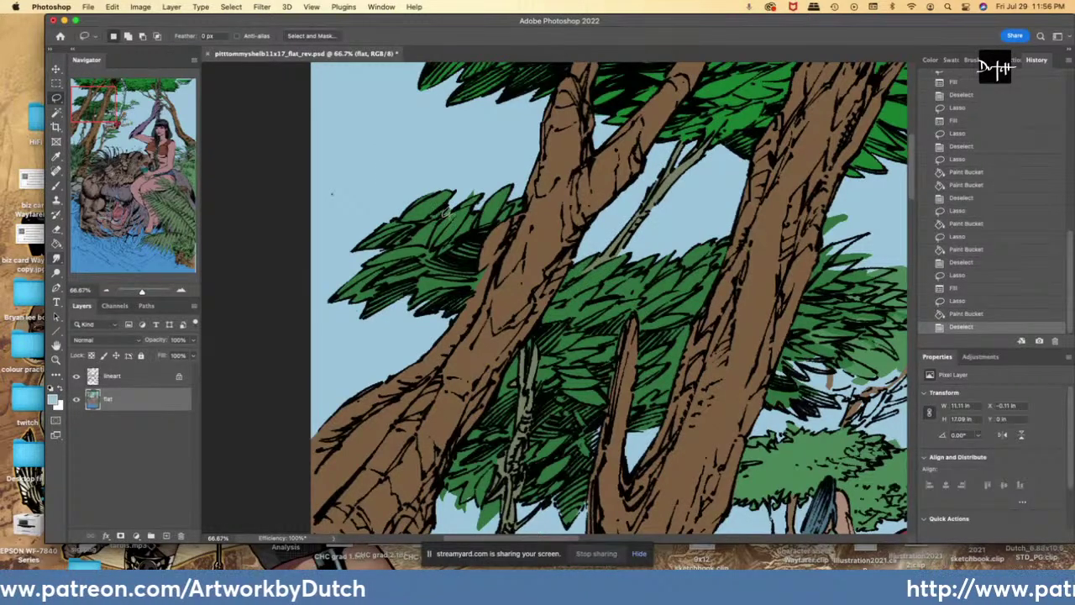
# - Lasso the small gaps at the upper and lower edges of the outer leaf cluster and fill them with sky blue
pyautogui.moveTo(446, 213); pyautogui.dragTo(475, 195)
pyautogui.hotkey('alt', 'BackSpace')
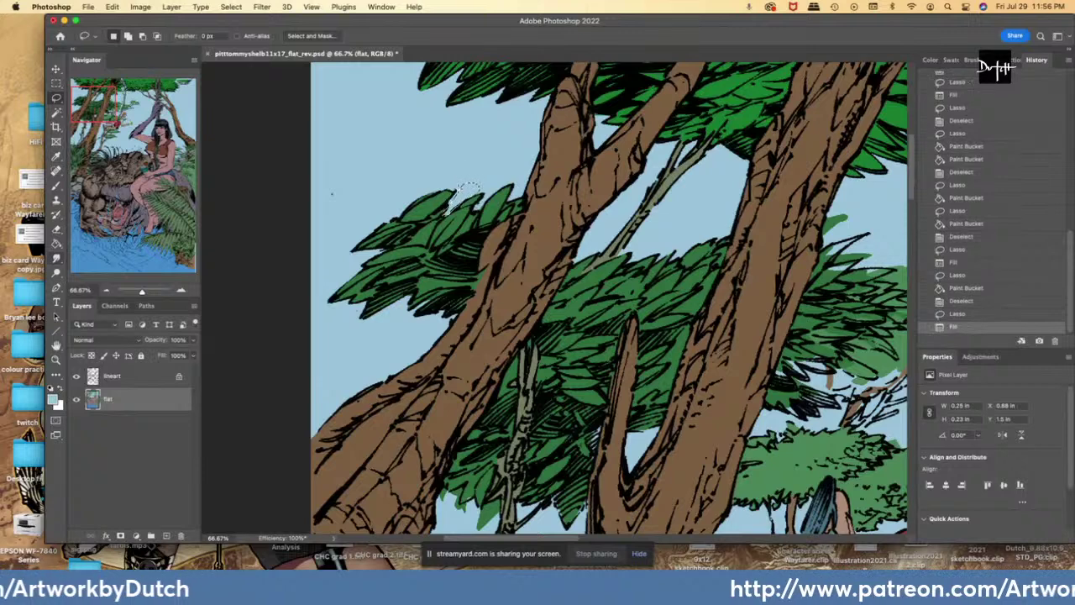
pyautogui.moveTo(412, 288)
pyautogui.mouseDown()
pyautogui.moveTo(415, 299)
pyautogui.moveTo(413, 289)
pyautogui.mouseUp()
pyautogui.hotkey('alt', 'BackSpace')
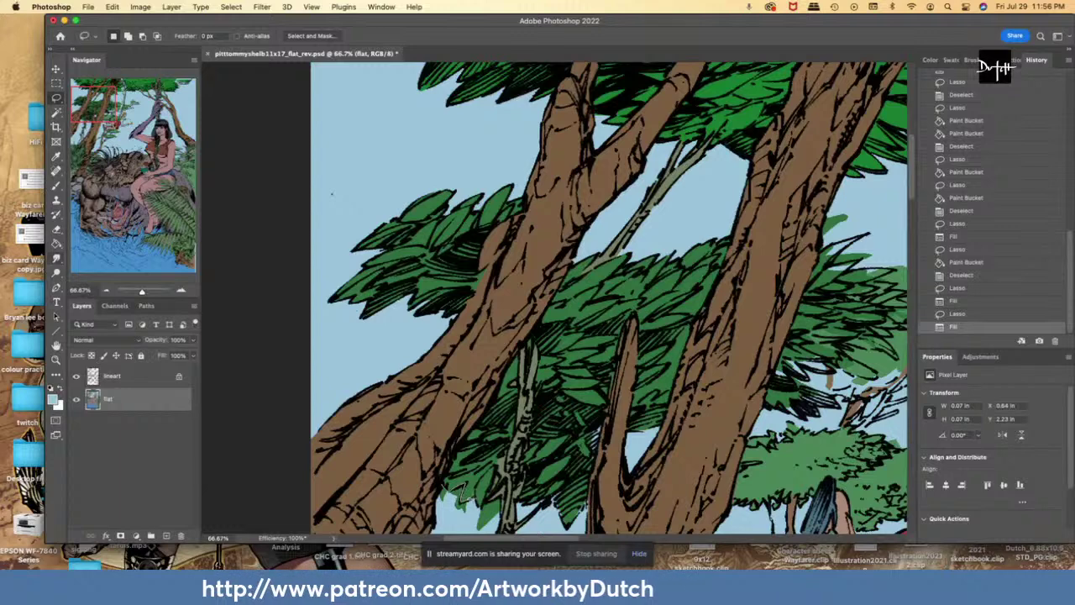
# - Lasso the sky below the foliage beside the thin trunk, fill the stray green there with sky blue and deselect
pyautogui.scroll(-5, 464, 497)
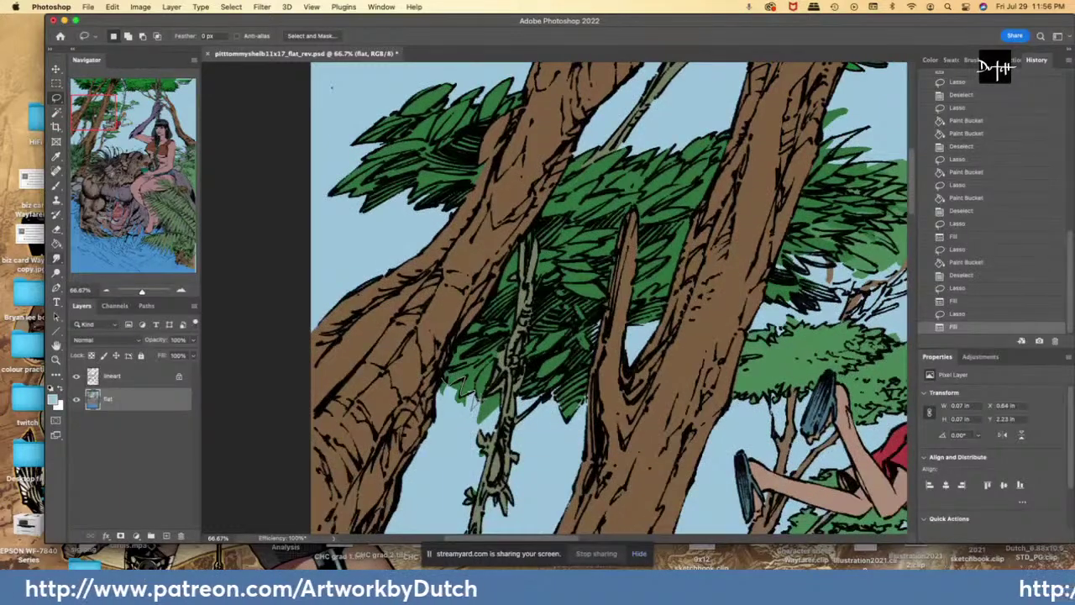
pyautogui.moveTo(478, 444); pyautogui.dragTo(500, 395)
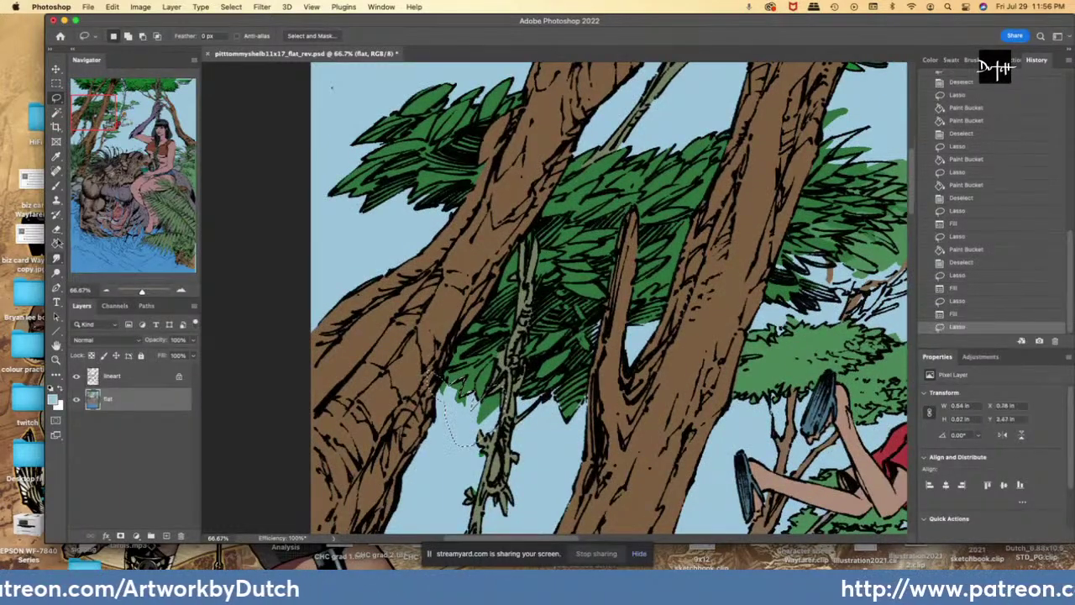
pyautogui.press('g')
pyautogui.click(485, 413)
pyautogui.press('l')
pyautogui.press('super+d')
# - Sample the foliage green, lasso the lower foliage tip next to the forked trunk and fill it with that green
pyautogui.press('i')
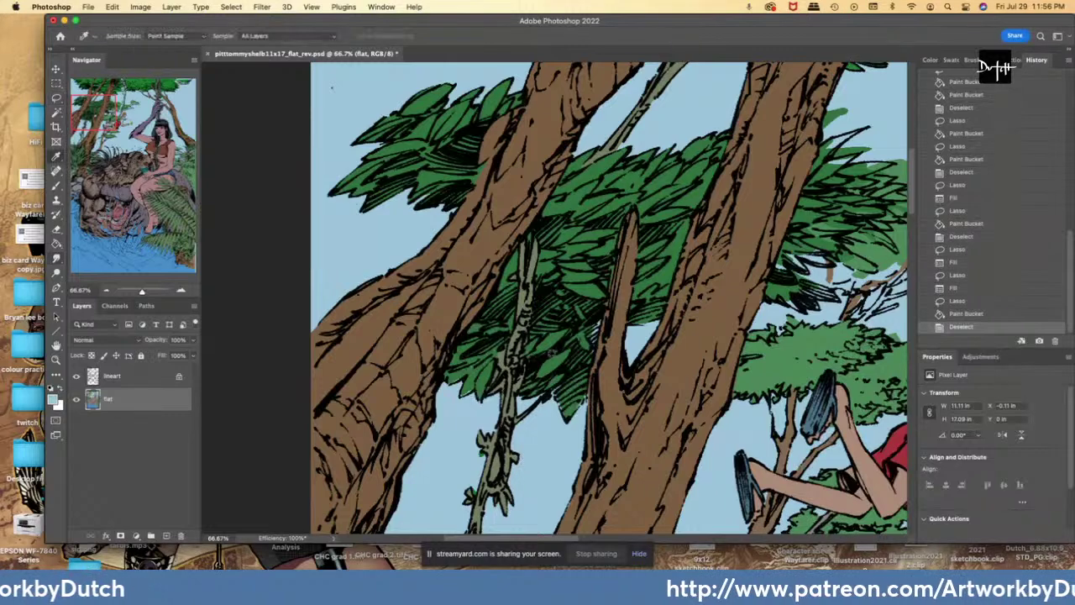
pyautogui.click(551, 361)
pyautogui.press('l')
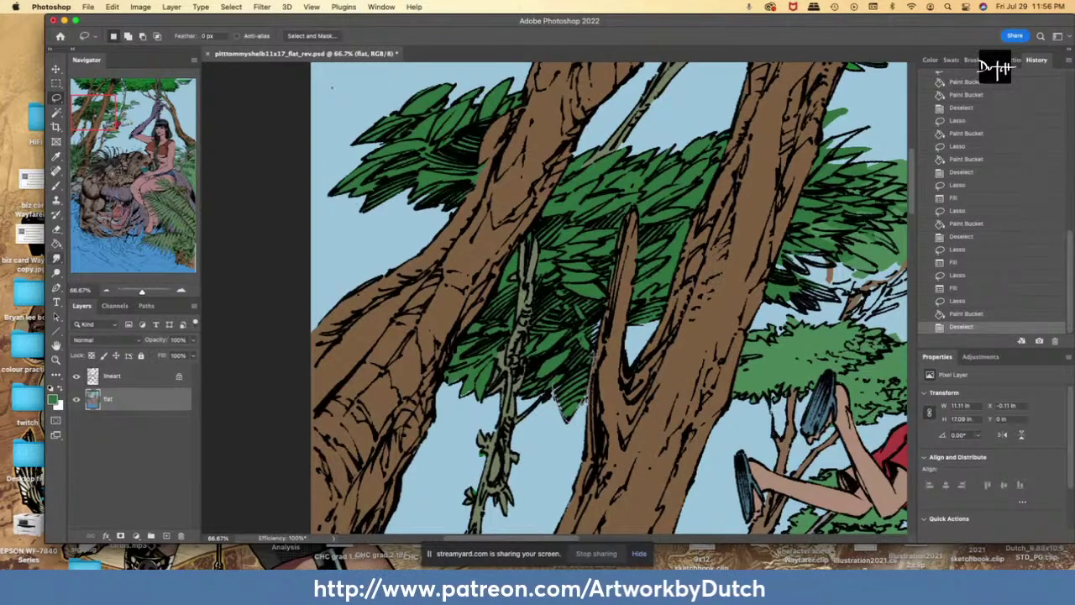
pyautogui.moveTo(601, 353); pyautogui.dragTo(554, 388)
pyautogui.click(57, 243)
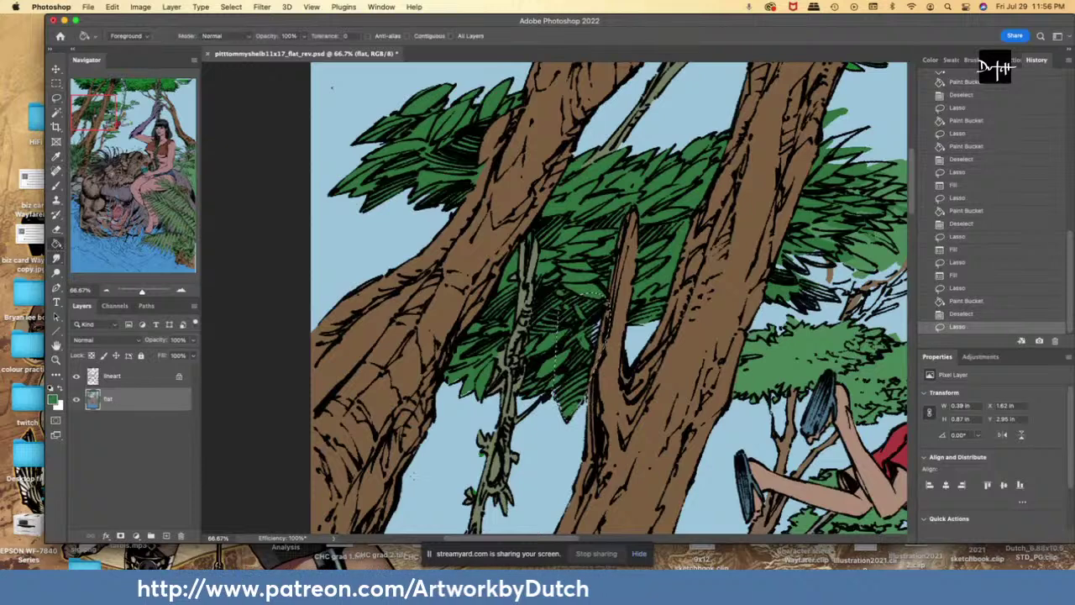
pyautogui.click(569, 400)
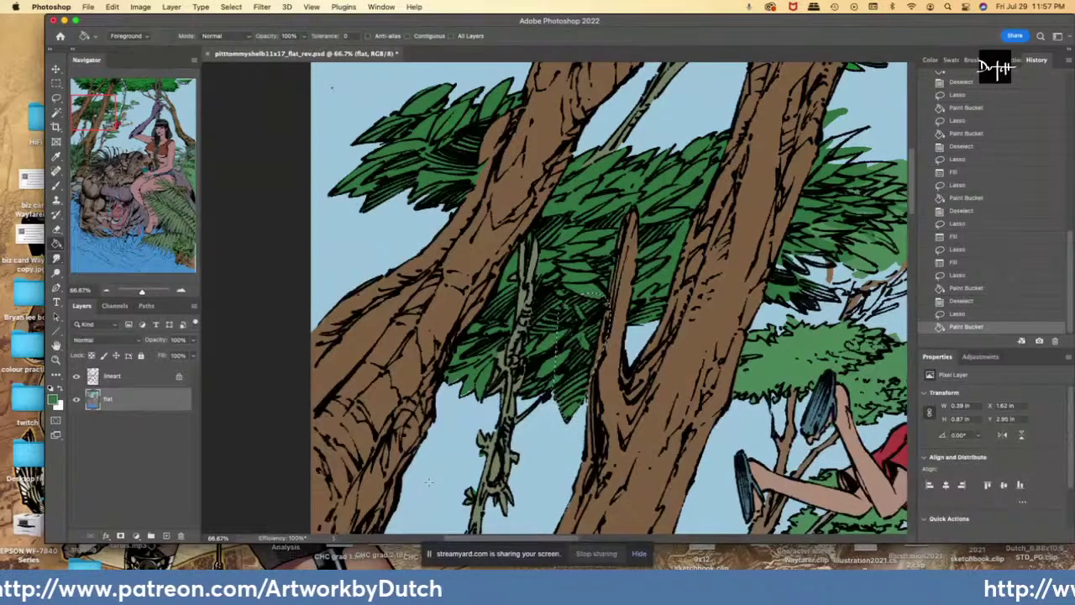
# - Lasso the small notch on the forked trunk's outer edge beside the dark leaves and fill it with trunk brown
pyautogui.press('l')
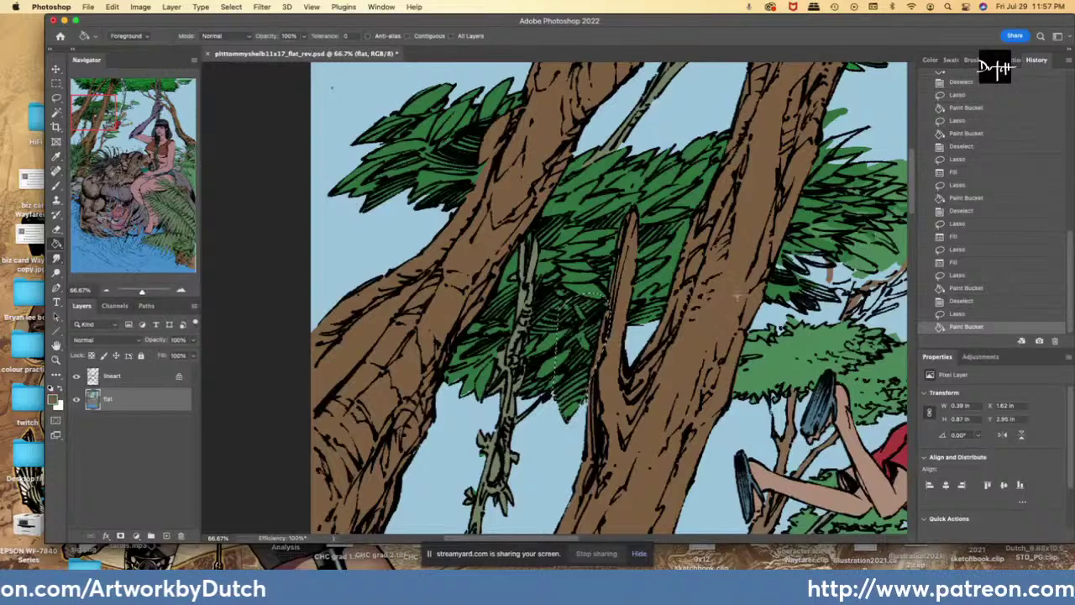
pyautogui.moveTo(756, 297); pyautogui.dragTo(755, 293)
pyautogui.hotkey('alt', 'BackSpace')
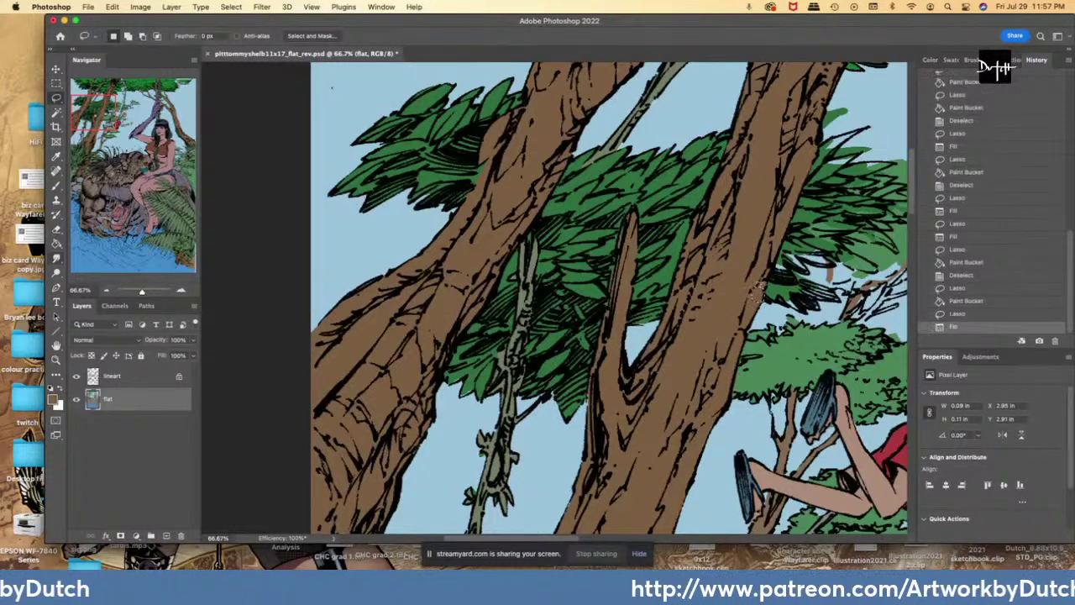
pyautogui.press('i')
pyautogui.click(763, 297)
pyautogui.press('l')
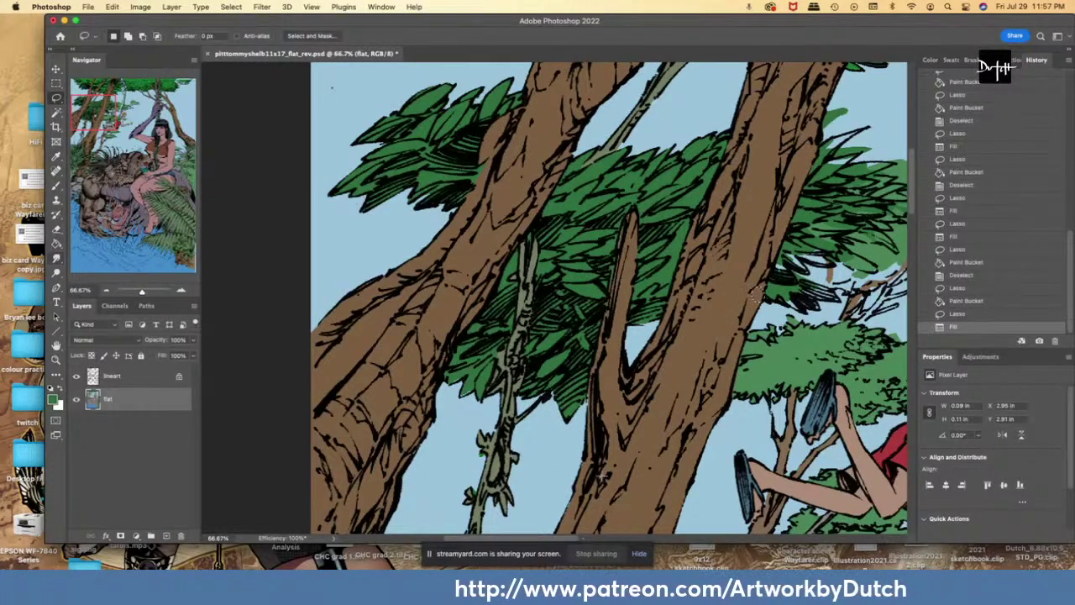
# - Sample the trunk brown, lasso the forked trunk's inner edge from below the foliage tip down and fill it with that brown
pyautogui.press('i')
pyautogui.click(599, 502)
pyautogui.press('l')
pyautogui.moveTo(591, 389); pyautogui.dragTo(592, 406)
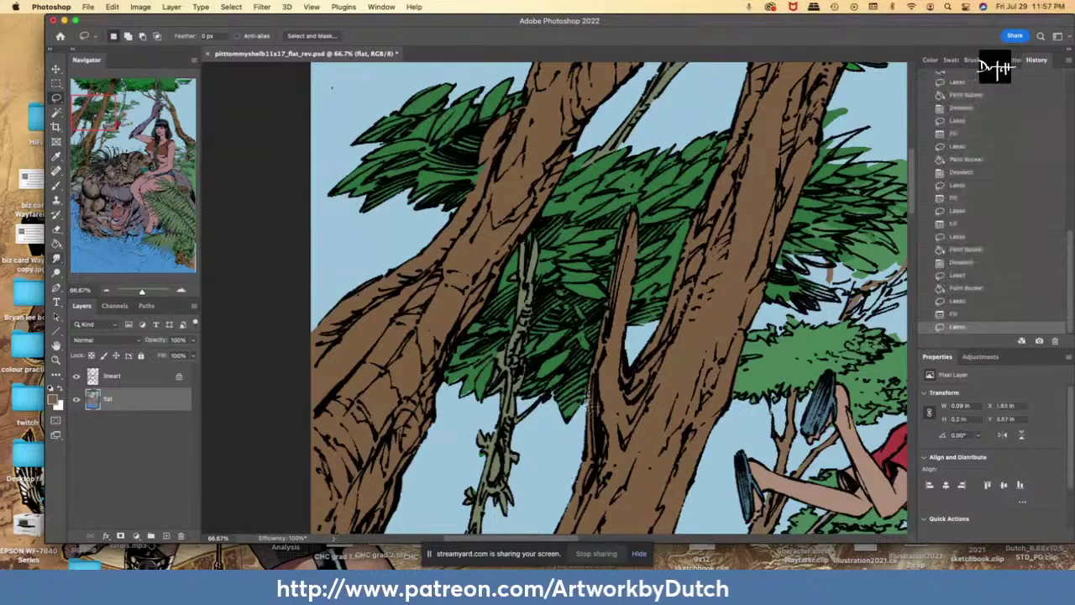
pyautogui.moveTo(574, 490); pyautogui.dragTo(572, 505)
pyautogui.hotkey('alt', 'BackSpace')
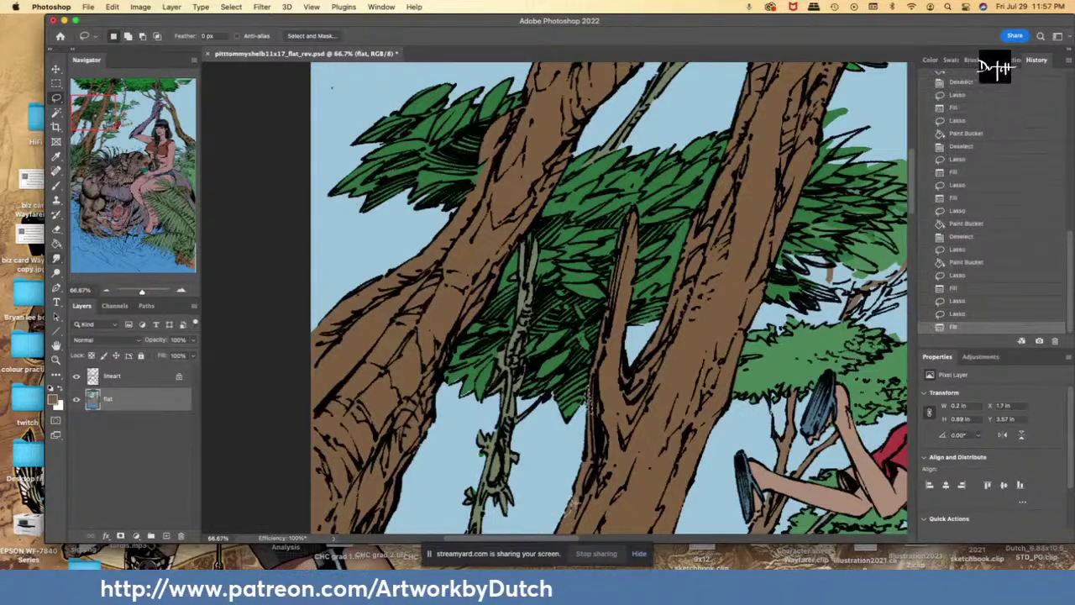
# - Lasso the lower foliage tips just beside the hanging vine between the two trunks and fill them with foliage green
pyautogui.moveTo(459, 380); pyautogui.dragTo(452, 379)
pyautogui.moveTo(461, 385)
pyautogui.mouseDown()
pyautogui.moveTo(486, 400)
pyautogui.moveTo(484, 374)
pyautogui.moveTo(479, 381)
pyautogui.mouseUp()
pyautogui.hotkey('alt', 'BackSpace')
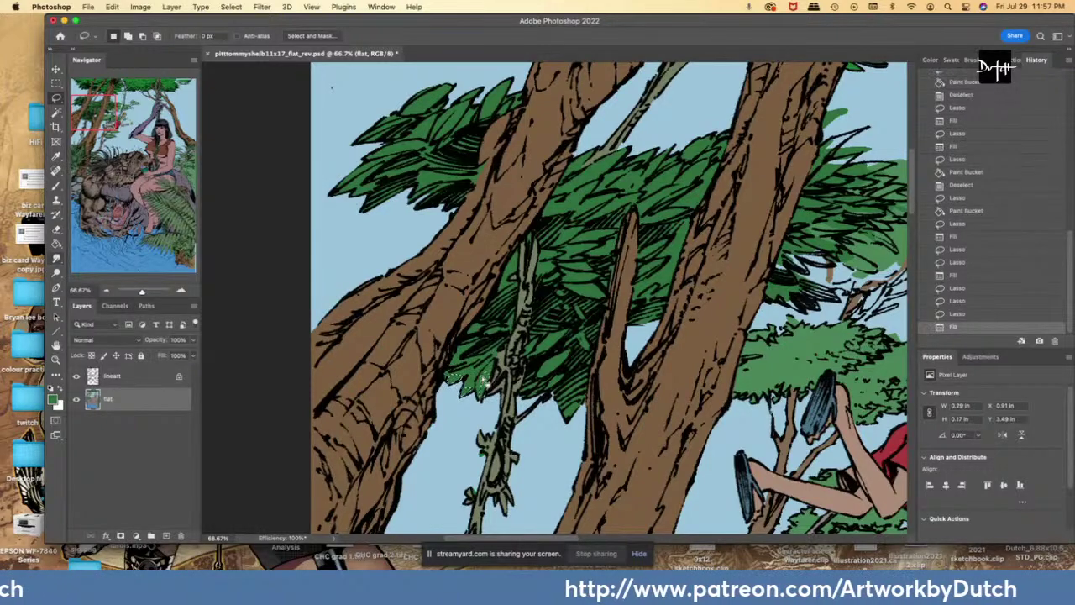
pyautogui.scroll(-3, 553, 275)
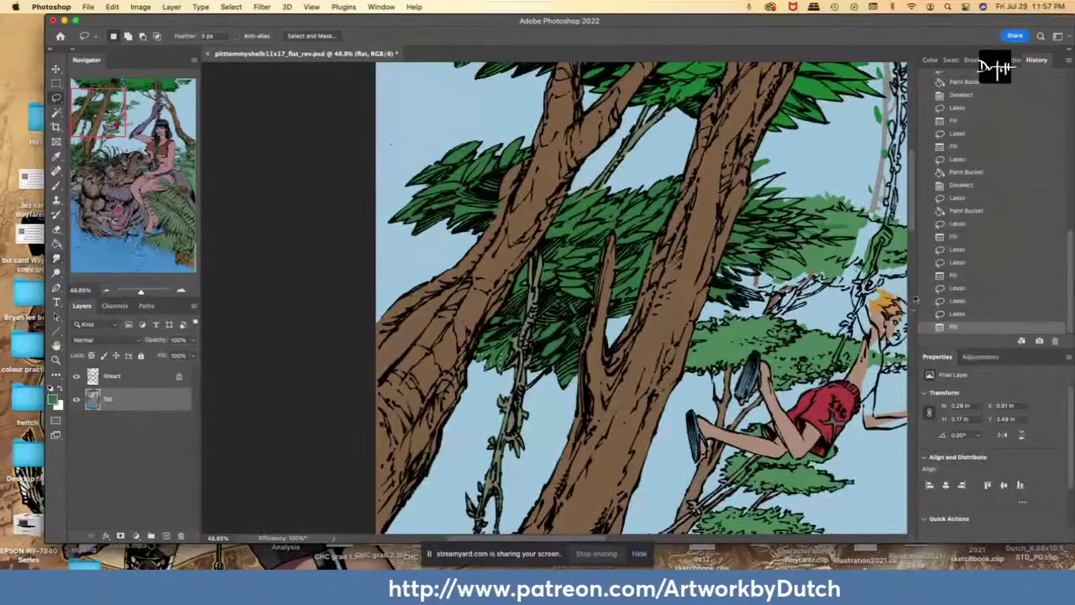
pyautogui.scroll(-5, 641, 299)
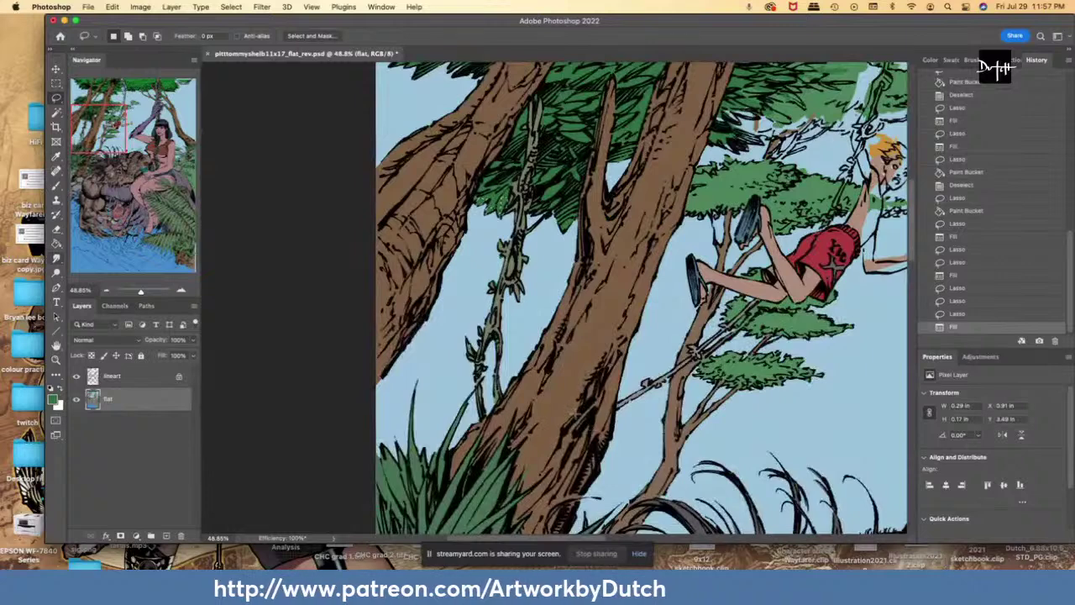
pyautogui.scroll(2, 562, 260)
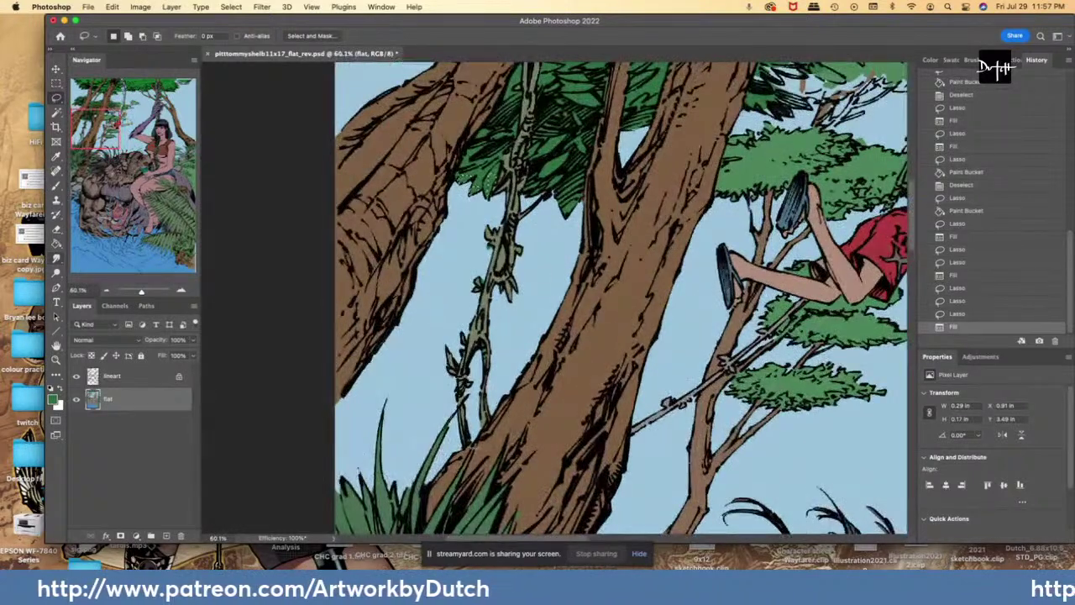
pyautogui.press('i')
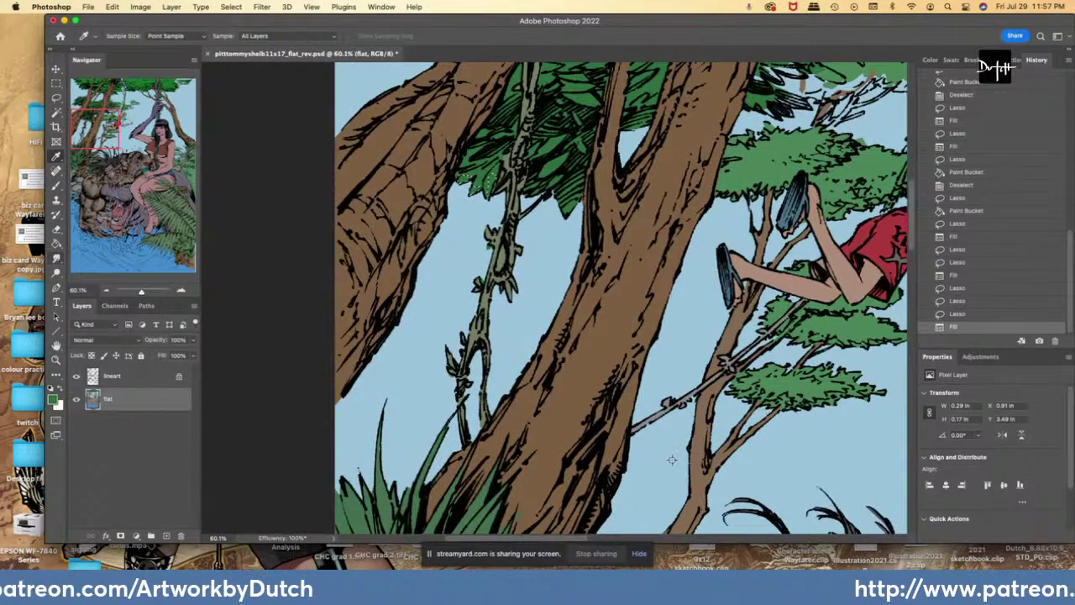
pyautogui.press('l')
pyautogui.press('i')
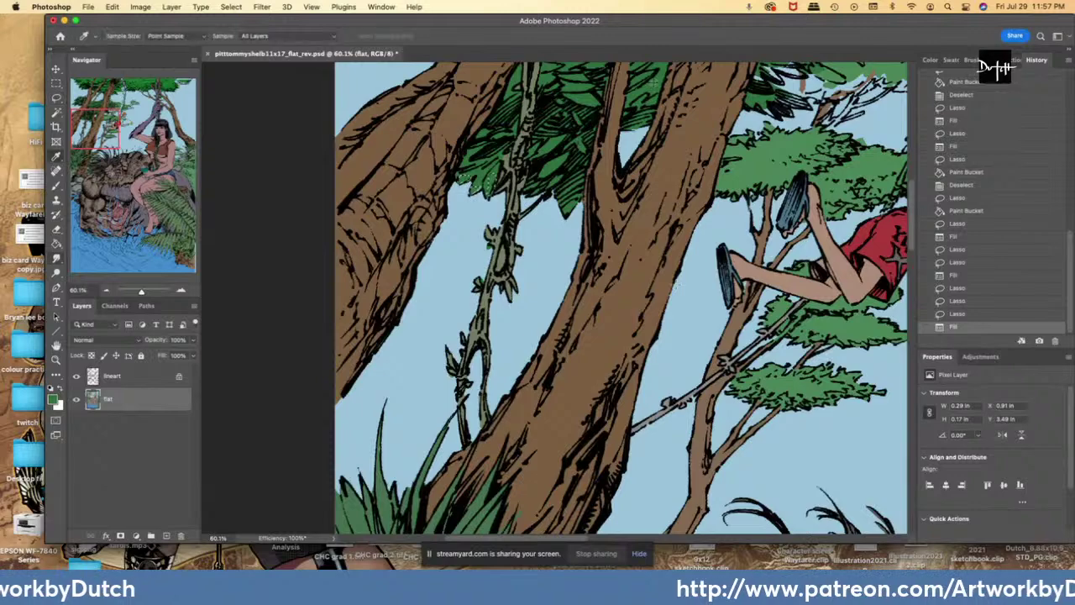
pyautogui.press('l')
# - Lasso the dark-leaved foliage projecting from the forked trunk towards the swinging figure and fill it with the darker foliage green
pyautogui.hscroll(5, 565, 398)
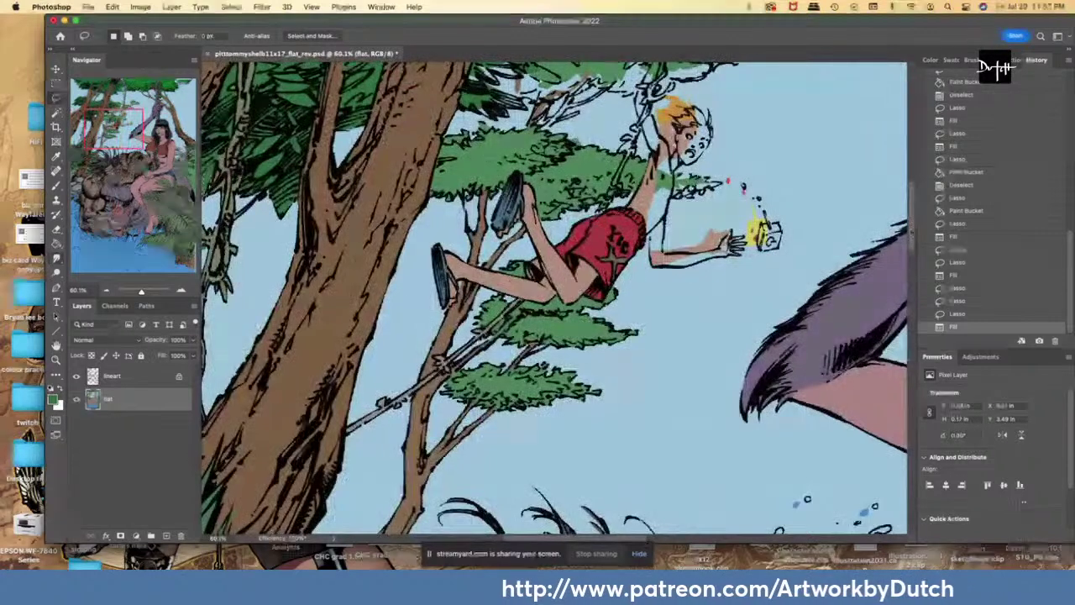
pyautogui.scroll(4, 577, 389)
pyautogui.scroll(2, 499, 323)
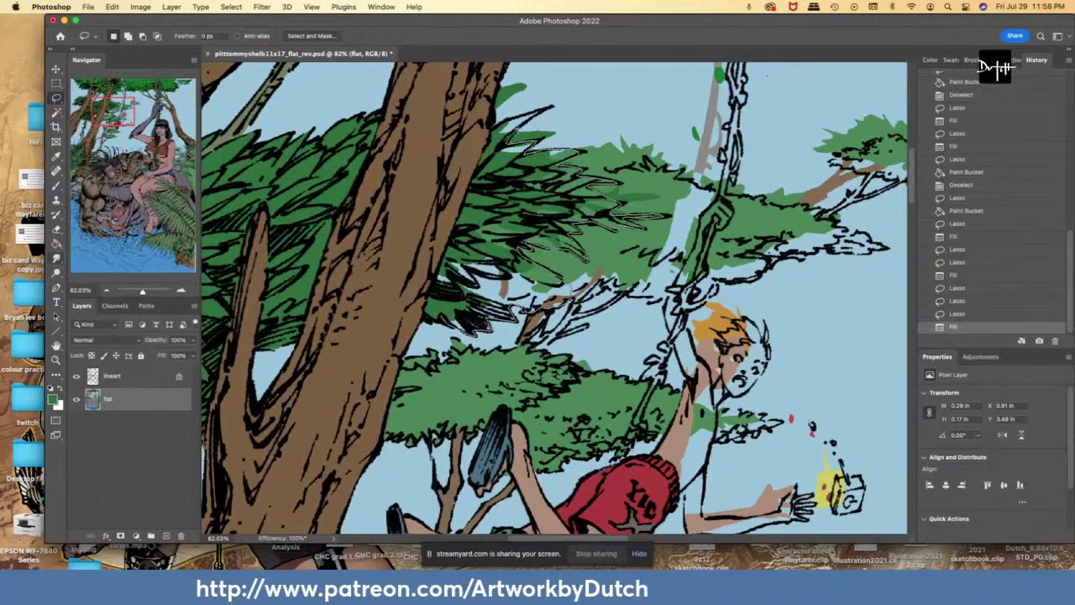
pyautogui.moveTo(542, 112)
pyautogui.mouseDown()
pyautogui.moveTo(496, 126)
pyautogui.moveTo(483, 146)
pyautogui.moveTo(486, 136)
pyautogui.moveTo(415, 264)
pyautogui.moveTo(417, 281)
pyautogui.mouseUp()
pyautogui.press('g')
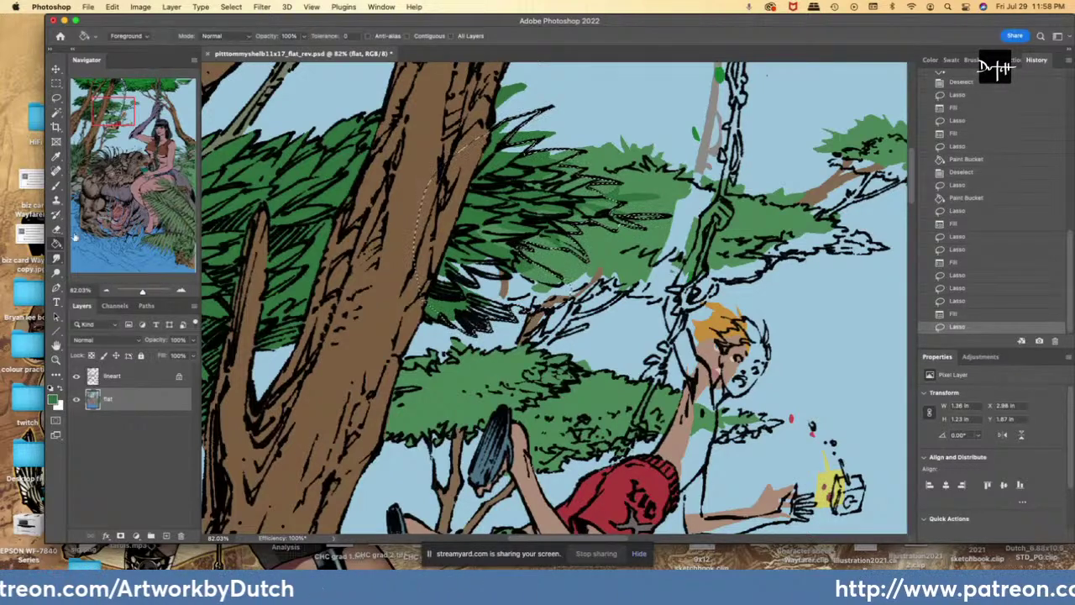
pyautogui.click(307, 101)
pyautogui.click(617, 240)
pyautogui.press('l')
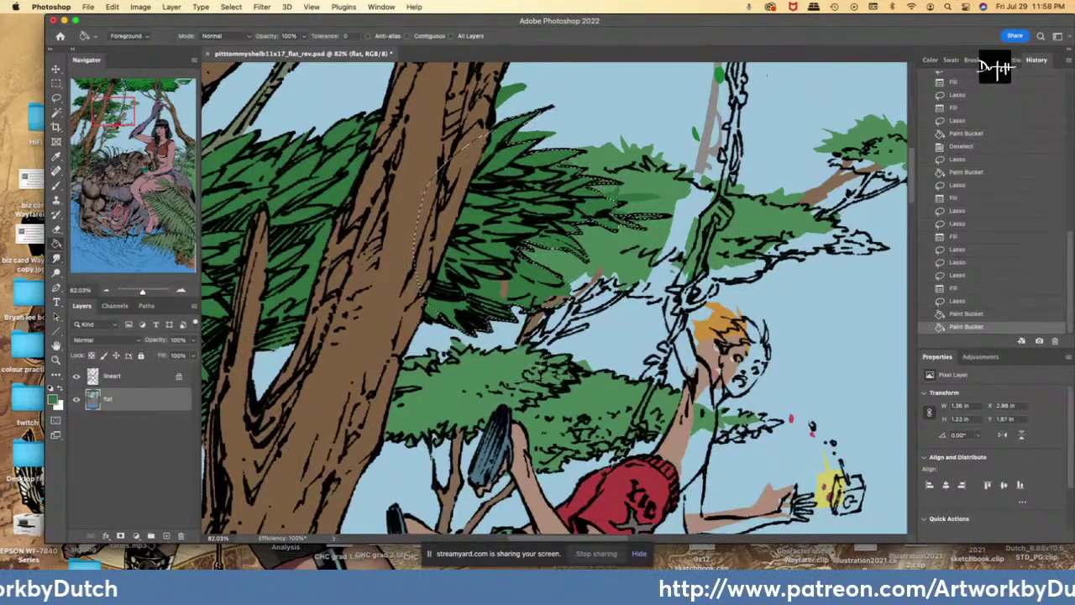
# - Clear the selection, lasso the stray patch inside the dark foliage near the forked trunk and fill it with the same green
pyautogui.moveTo(492, 296)
pyautogui.mouseDown()
pyautogui.moveTo(504, 287)
pyautogui.moveTo(493, 254)
pyautogui.mouseUp()
pyautogui.press('super+d')
pyautogui.hotkey('alt', 'BackSpace')
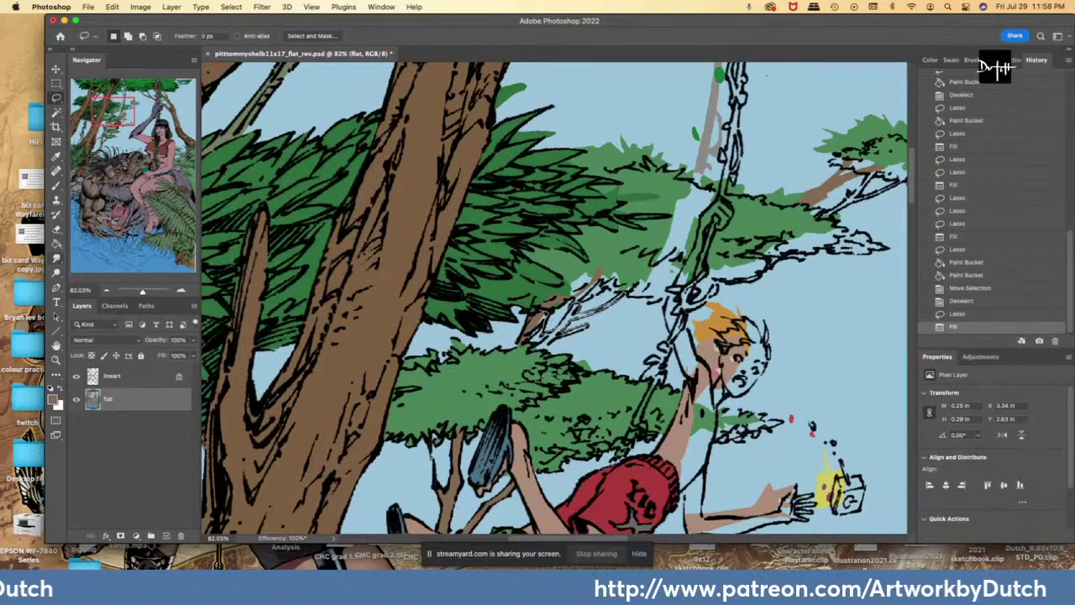
# - Fill the lassoed thin branches below the dark foliage with brown and the leaf tip above them with foliage green, and deselect
pyautogui.moveTo(536, 351)
pyautogui.mouseDown()
pyautogui.moveTo(524, 337)
pyautogui.moveTo(537, 314)
pyautogui.mouseUp()
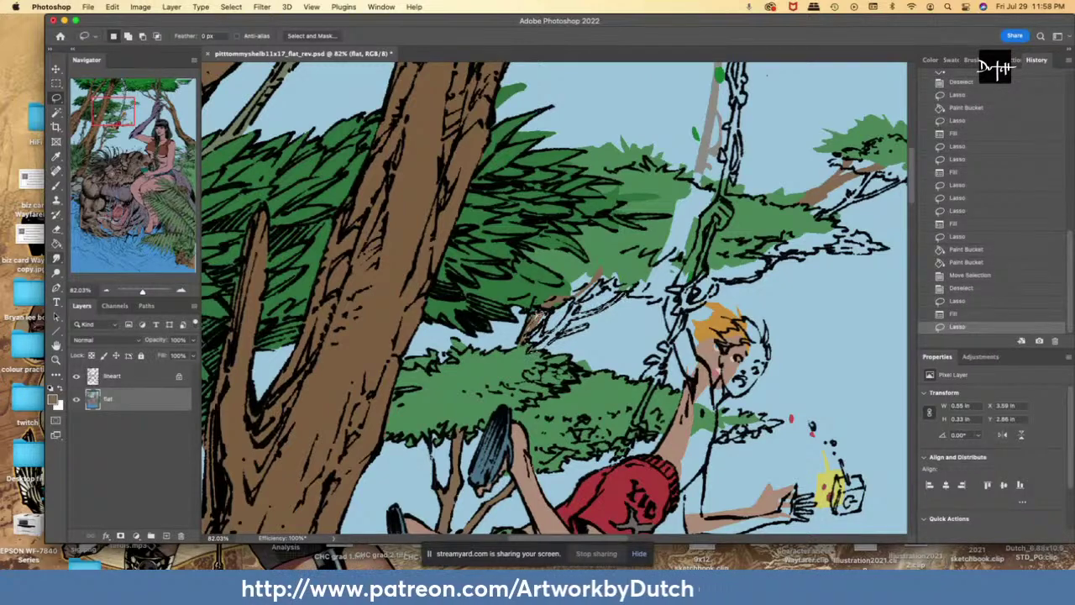
pyautogui.hotkey('alt', 'BackSpace')
pyautogui.press('i')
pyautogui.press('l')
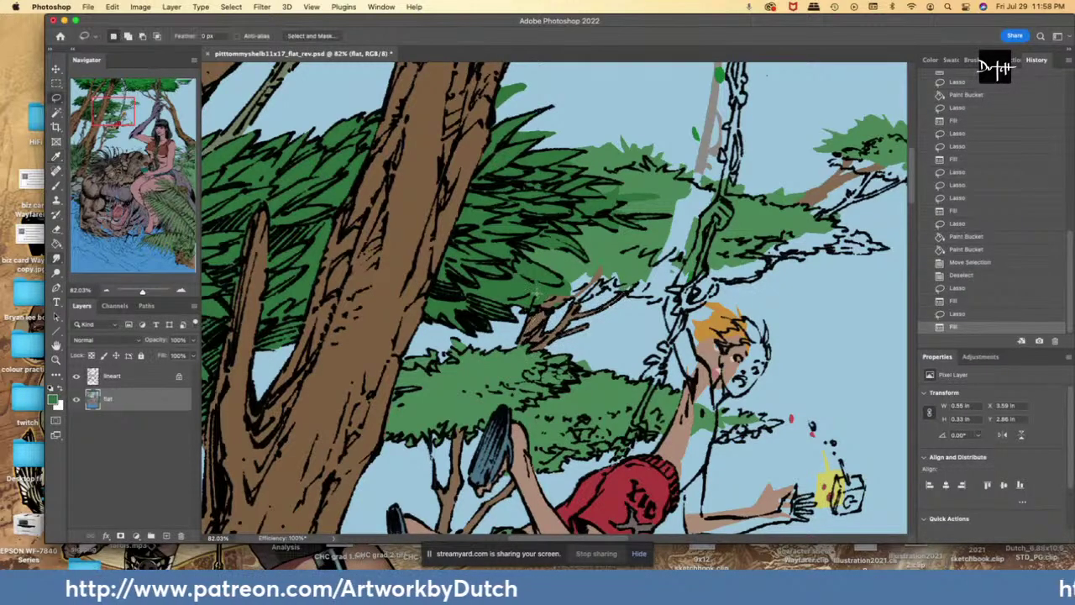
pyautogui.moveTo(571, 299); pyautogui.dragTo(546, 287)
pyautogui.press('g')
pyautogui.click(548, 288)
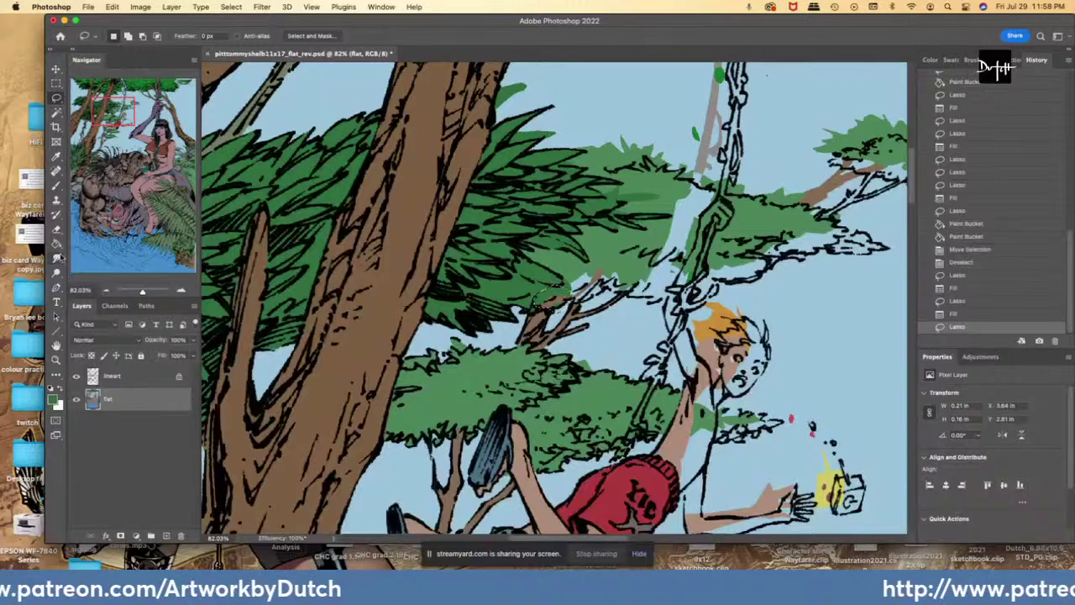
pyautogui.press('l')
pyautogui.hotkey('ctrl', 'd')
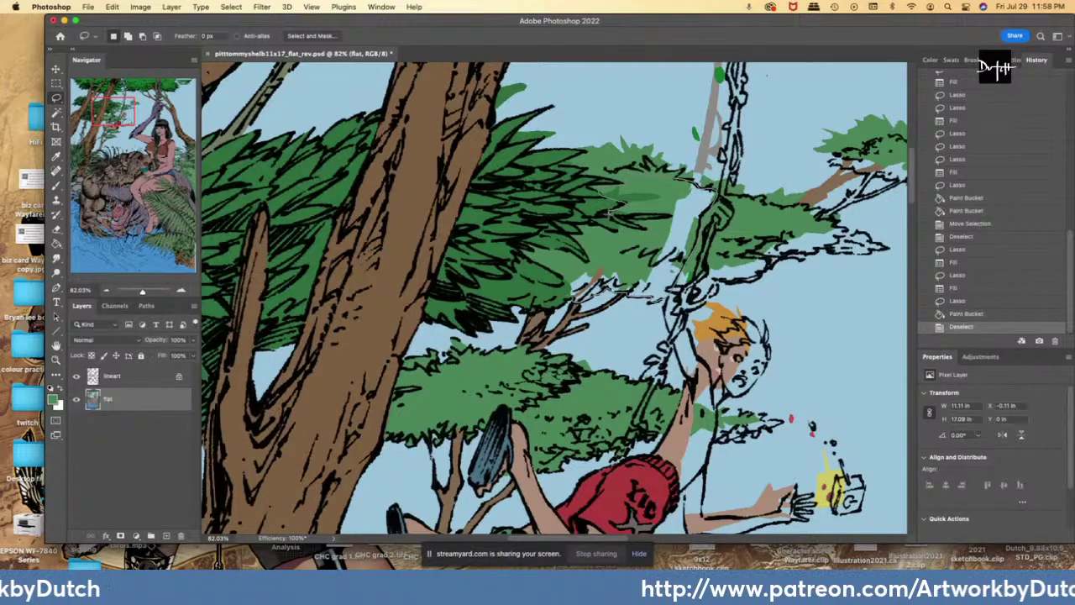
# - Lasso the background foliage between the dark leaves and the hanging vine and fill it, including its gaps and brown spot, with lighter green
pyautogui.moveTo(610, 214)
pyautogui.mouseDown()
pyautogui.moveTo(661, 202)
pyautogui.moveTo(670, 215)
pyautogui.moveTo(630, 218)
pyautogui.mouseUp()
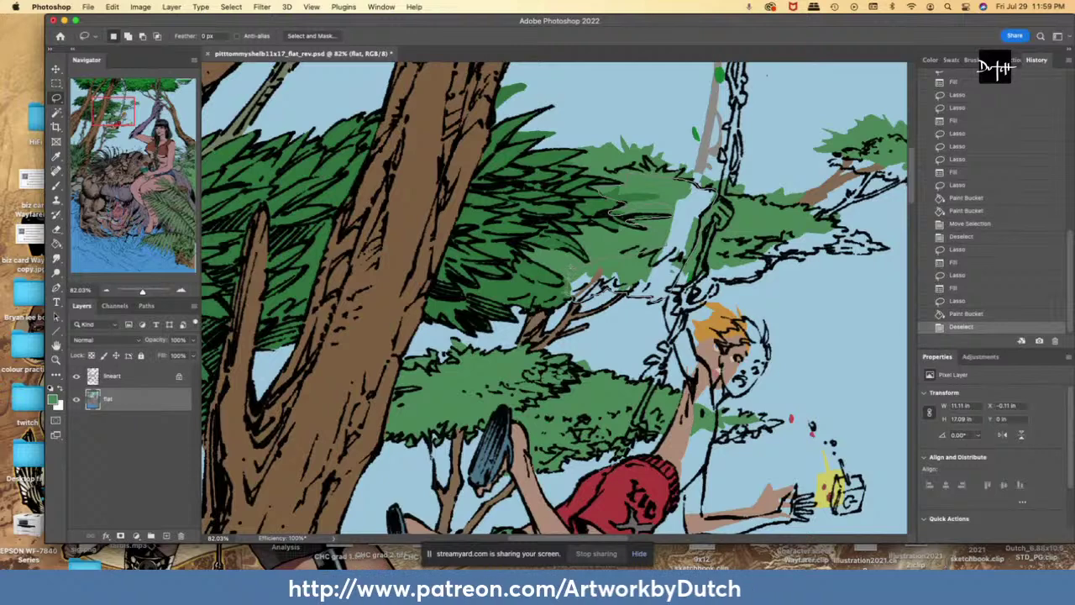
pyautogui.moveTo(565, 278); pyautogui.dragTo(563, 285)
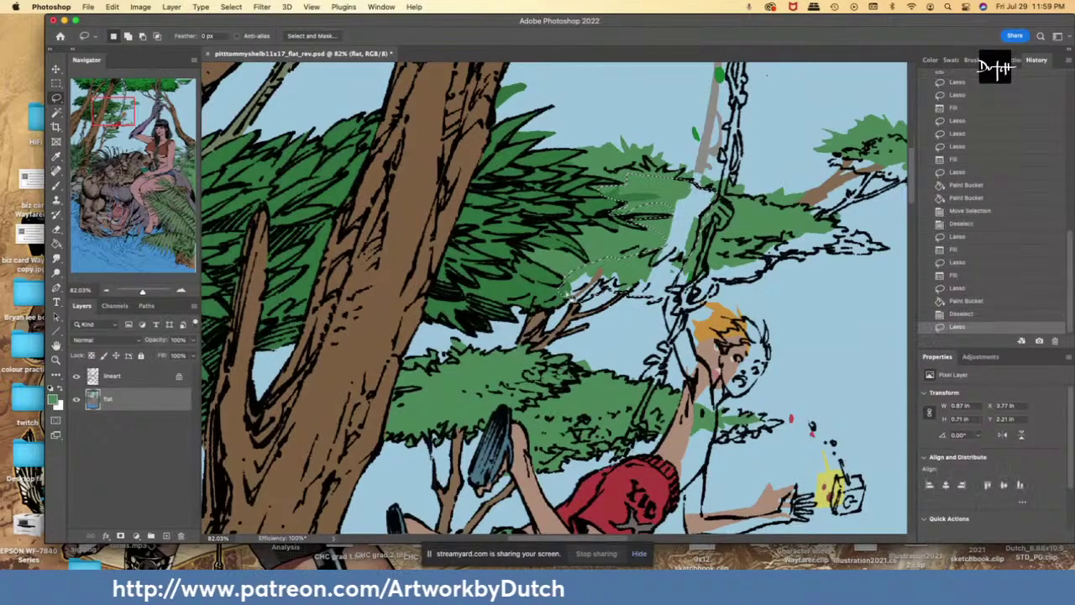
pyautogui.click(56, 245)
pyautogui.click(643, 198)
pyautogui.click(682, 218)
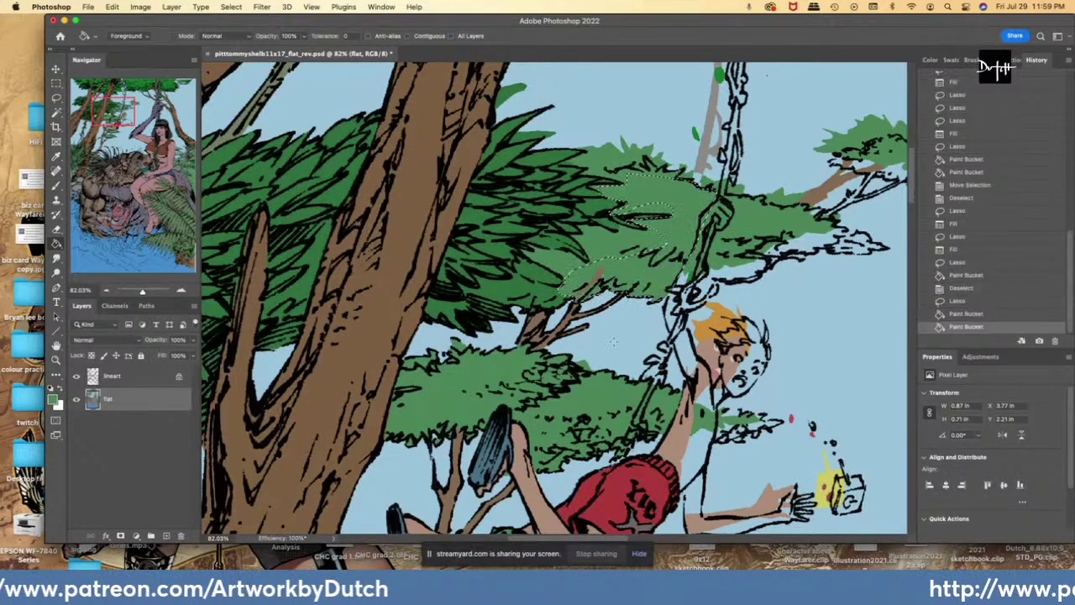
pyautogui.click(598, 273)
pyautogui.press('l')
# - Sample the sky blue, lasso the area around the hanging vine above the background foliage and fill its stray green and grey-brown with blue
pyautogui.press('i')
pyautogui.click(574, 127)
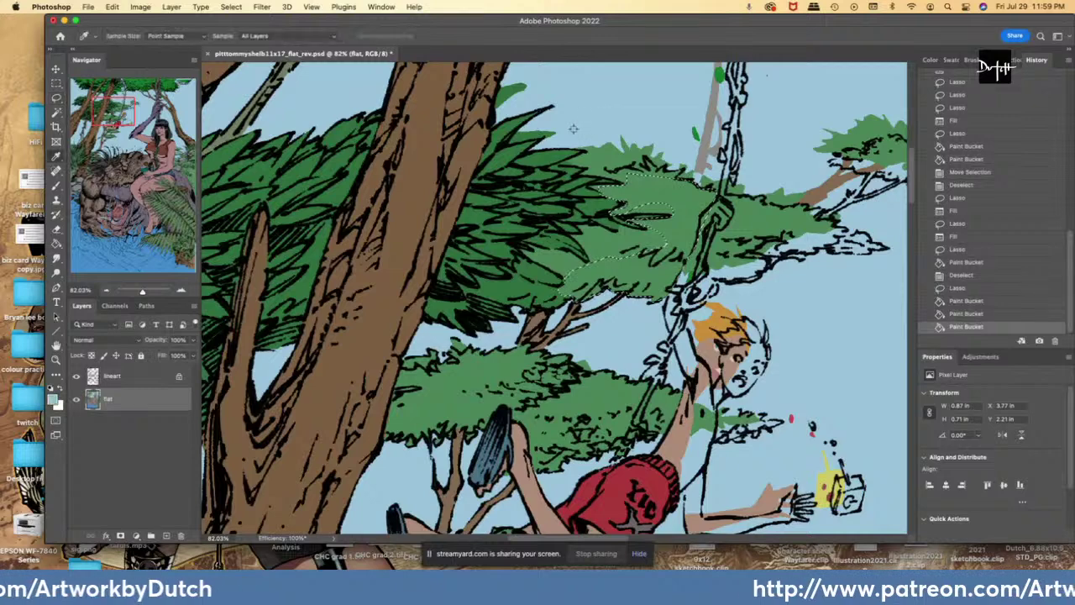
pyautogui.press('l')
pyautogui.moveTo(581, 152)
pyautogui.mouseDown()
pyautogui.moveTo(550, 159)
pyautogui.moveTo(581, 168)
pyautogui.mouseUp()
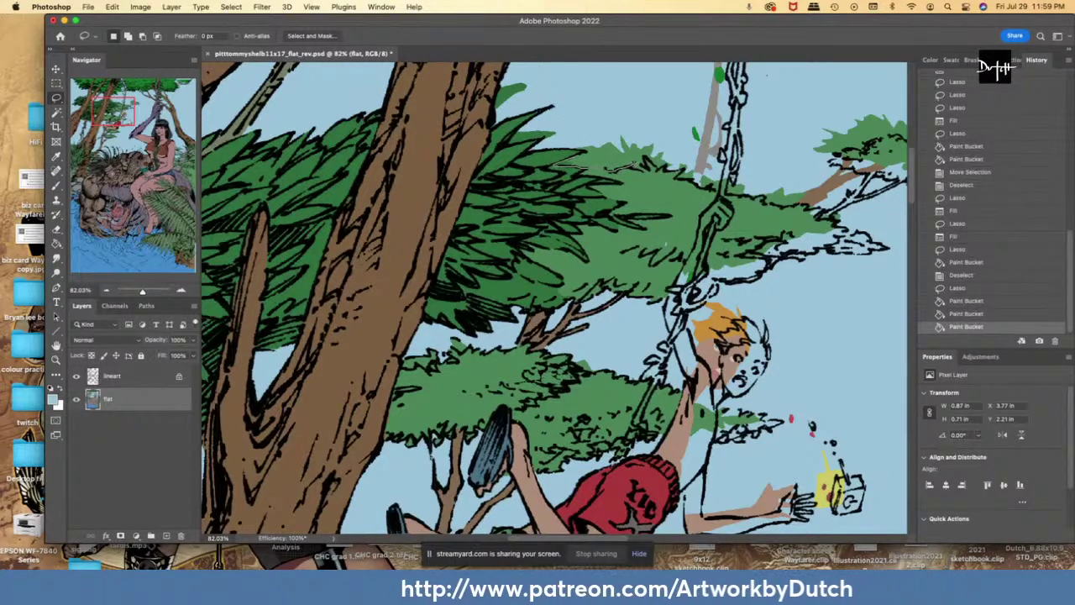
pyautogui.moveTo(645, 168)
pyautogui.mouseDown()
pyautogui.moveTo(647, 158)
pyautogui.moveTo(655, 170)
pyautogui.mouseUp()
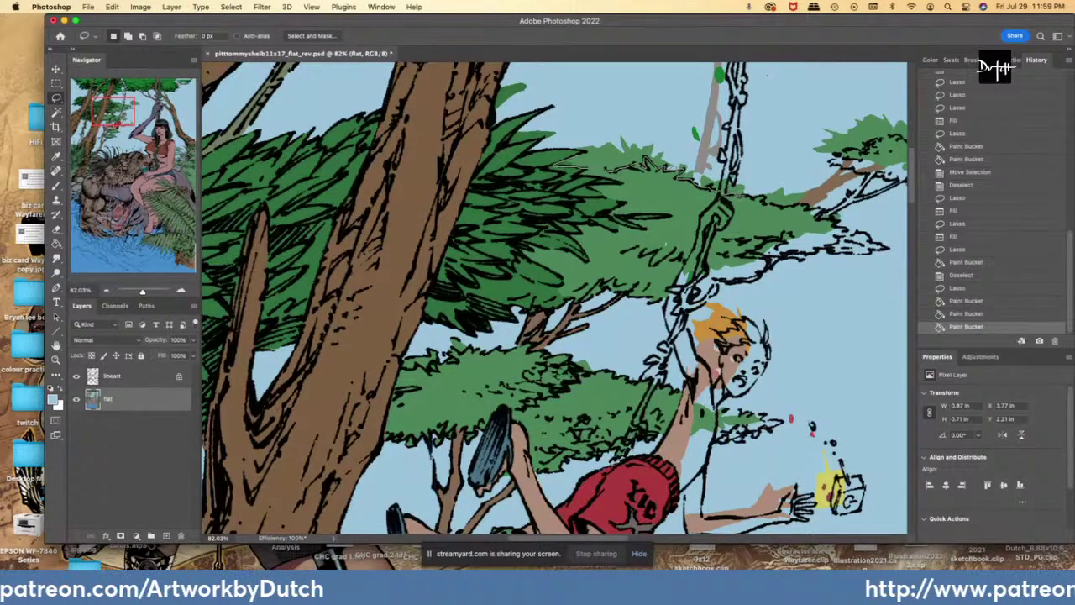
pyautogui.moveTo(743, 197)
pyautogui.mouseDown()
pyautogui.moveTo(674, 112)
pyautogui.moveTo(745, 160)
pyautogui.moveTo(747, 15)
pyautogui.moveTo(750, 42)
pyautogui.moveTo(723, 27)
pyautogui.moveTo(730, 19)
pyautogui.moveTo(666, 52)
pyautogui.moveTo(652, 424)
pyautogui.moveTo(548, 414)
pyautogui.moveTo(578, 430)
pyautogui.moveTo(580, 455)
pyautogui.mouseUp()
pyautogui.scroll(3, 748, 106)
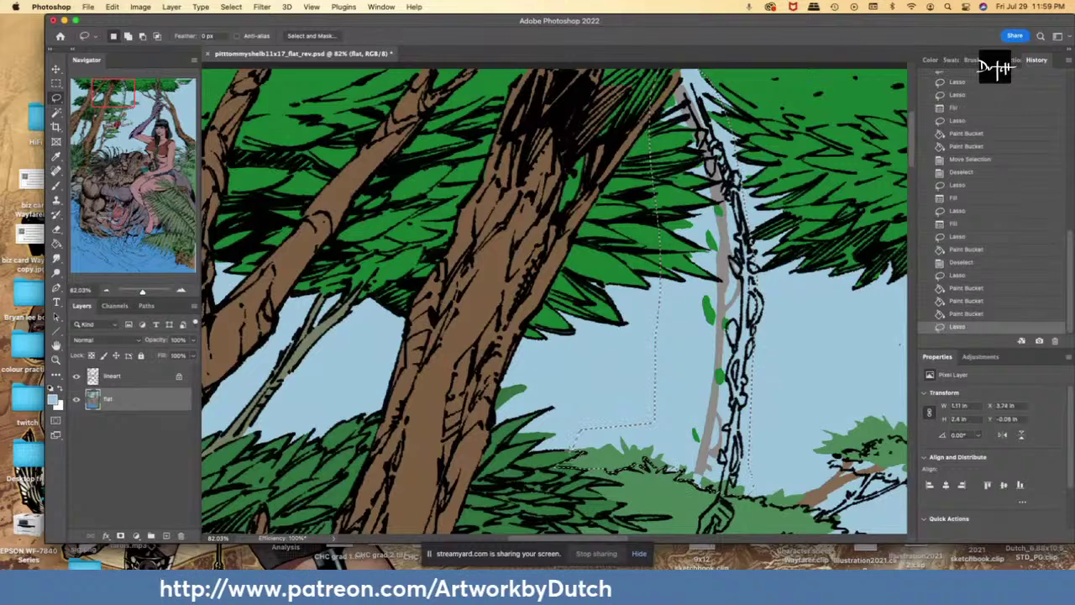
pyautogui.press('g')
pyautogui.click(615, 459)
pyautogui.click(678, 225)
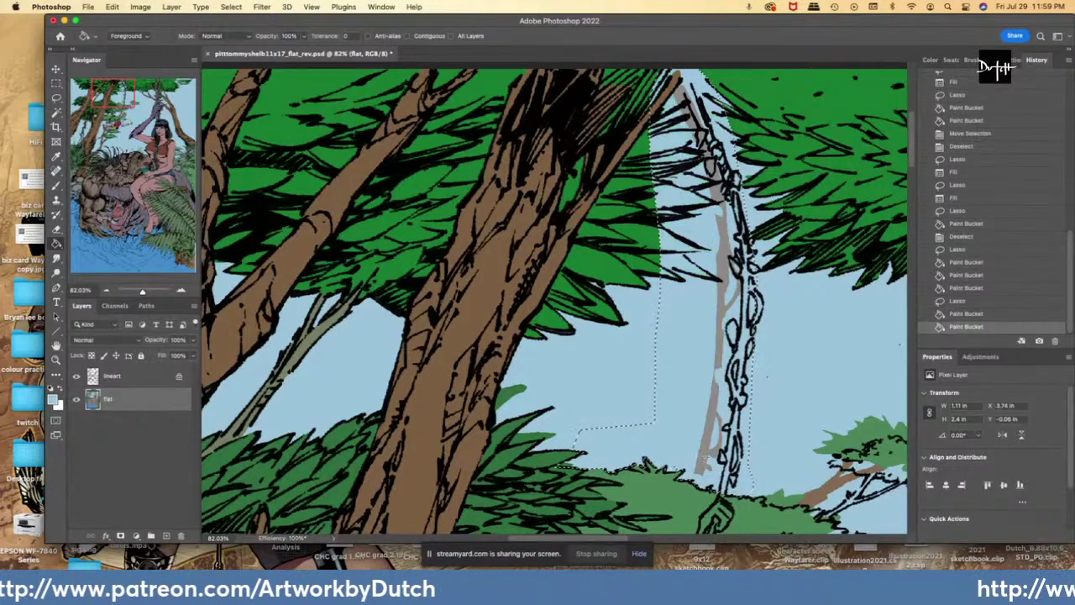
pyautogui.click(721, 260)
# - Sample the bright canopy green, lasso the leaf tips between the large trunk and the upper vine, fill them with that green and deselect
pyautogui.keyDown('alt'); pyautogui.click(597, 261); pyautogui.keyUp('alt')
pyautogui.press('l')
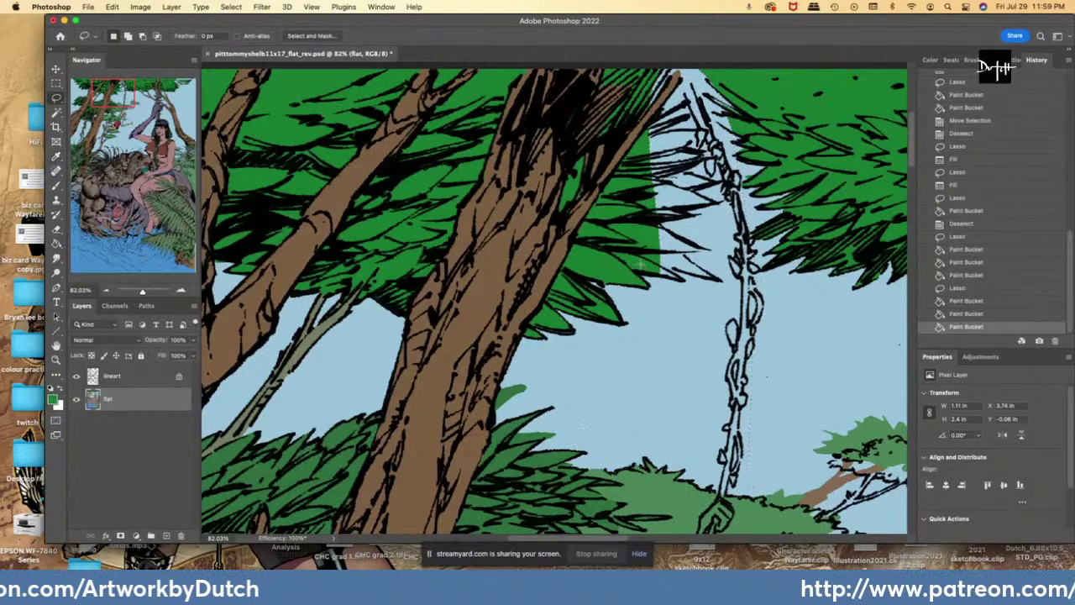
pyautogui.hotkey('ctrl', 'd')
pyautogui.moveTo(663, 267)
pyautogui.mouseDown()
pyautogui.moveTo(716, 282)
pyautogui.moveTo(682, 257)
pyautogui.moveTo(706, 247)
pyautogui.moveTo(660, 227)
pyautogui.moveTo(714, 202)
pyautogui.moveTo(676, 172)
pyautogui.mouseUp()
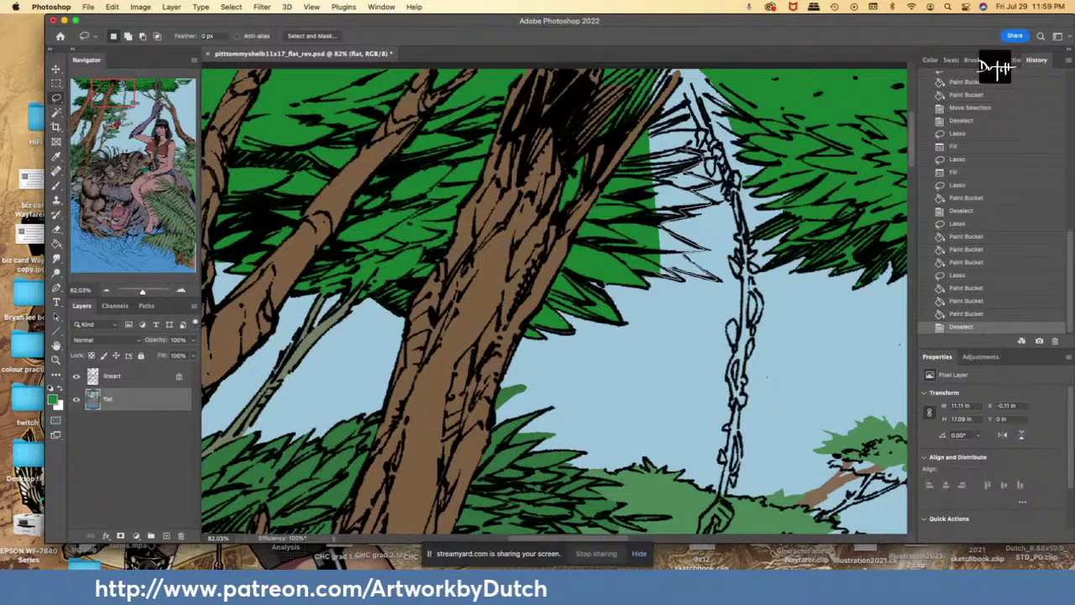
pyautogui.moveTo(690, 136)
pyautogui.mouseDown()
pyautogui.moveTo(650, 131)
pyautogui.moveTo(683, 84)
pyautogui.moveTo(678, 51)
pyautogui.moveTo(685, 211)
pyautogui.moveTo(732, 232)
pyautogui.moveTo(703, 193)
pyautogui.moveTo(598, 158)
pyautogui.moveTo(632, 363)
pyautogui.mouseUp()
pyautogui.press('g')
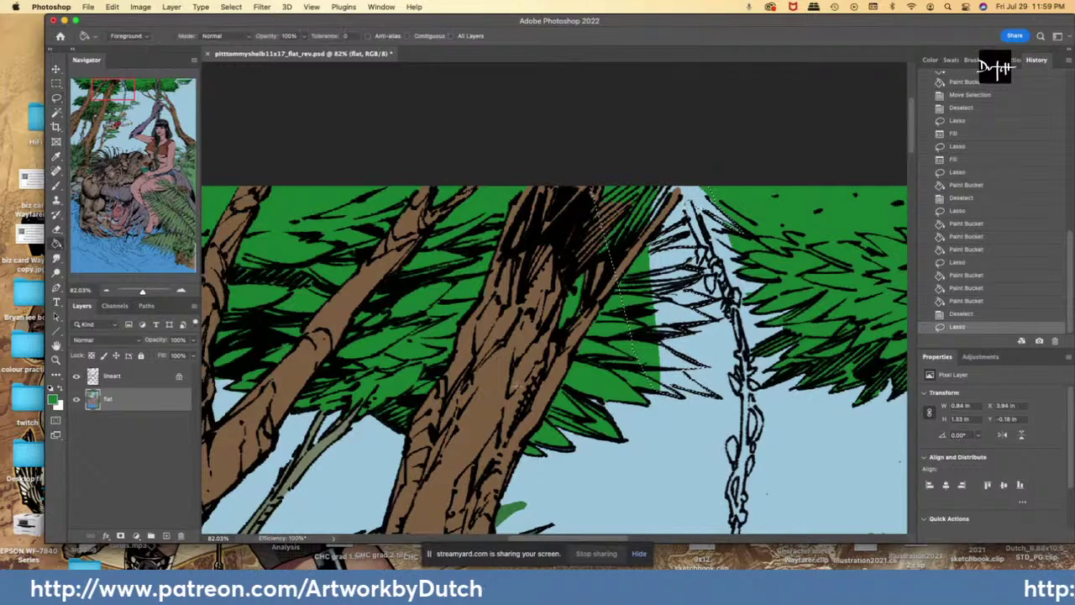
pyautogui.click(672, 294)
pyautogui.press('l')
pyautogui.hotkey('ctrl', 'd')
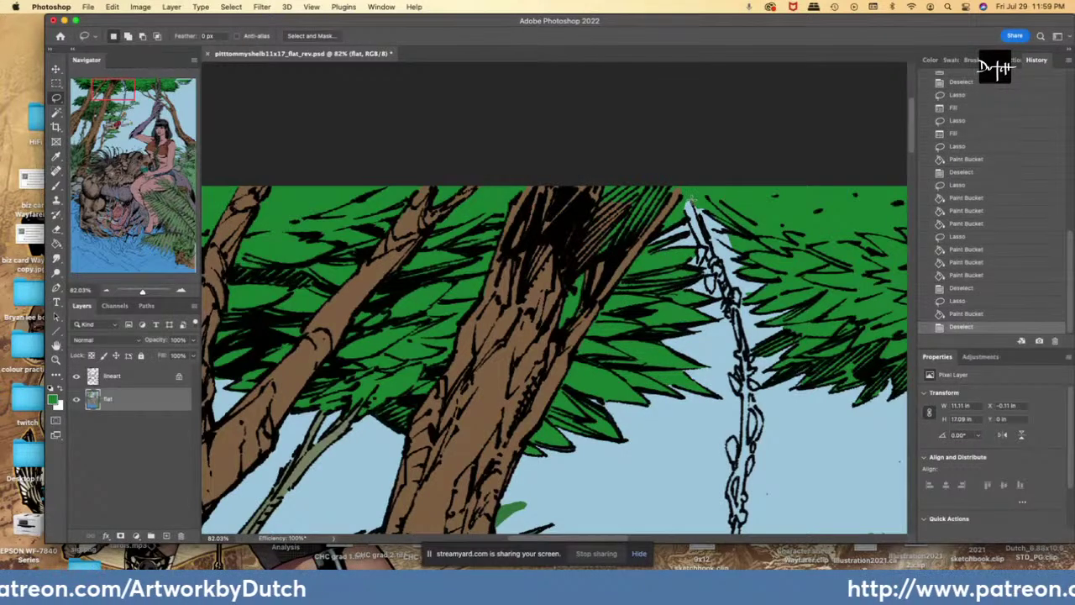
# - Fill the lassoed canopy edge beside the vine's upper end with bright green and the tiny lassoed gap below it with sky blue
pyautogui.moveTo(710, 228)
pyautogui.mouseDown()
pyautogui.moveTo(743, 256)
pyautogui.moveTo(737, 195)
pyautogui.moveTo(725, 186)
pyautogui.mouseUp()
pyautogui.hotkey('alt', 'BackSpace')
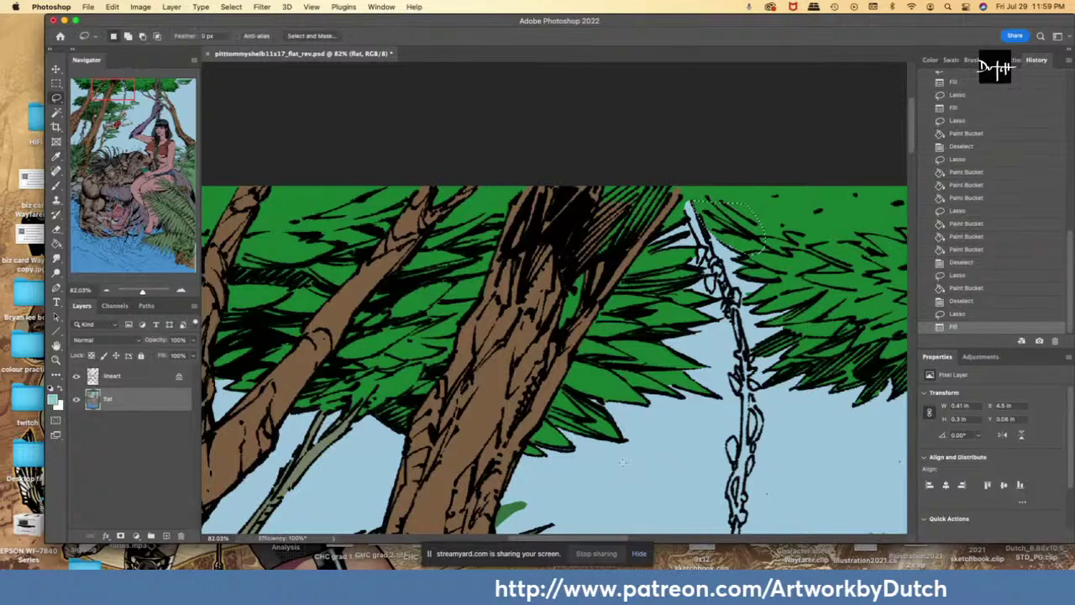
pyautogui.moveTo(745, 288); pyautogui.dragTo(758, 289)
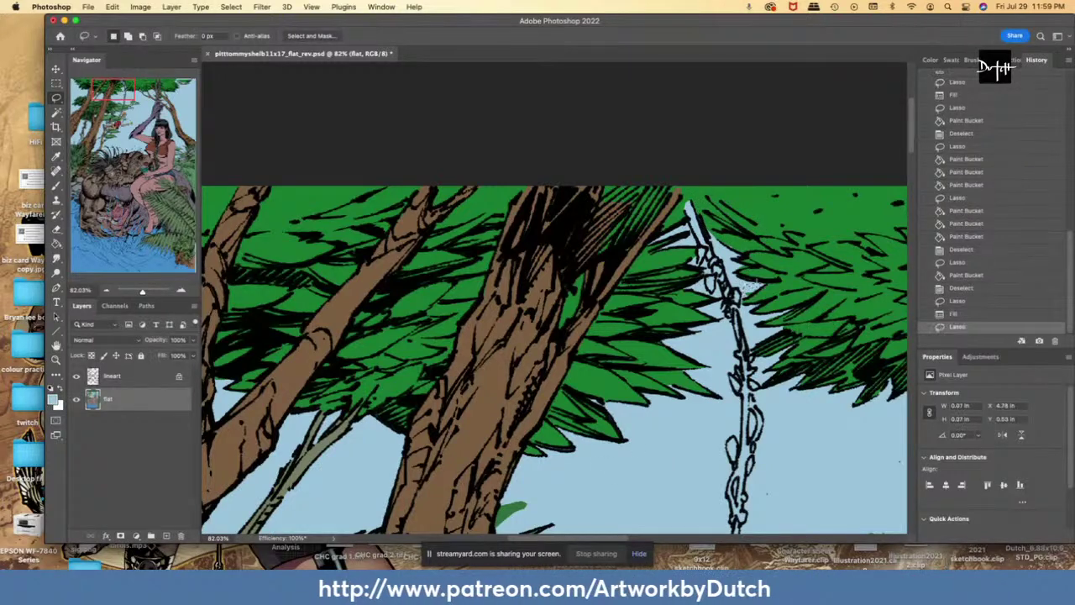
pyautogui.press('super+plus')
pyautogui.hotkey('alt', 'BackSpace')
# - Lasso the small canopy notch beside the upper part of the vine and fill it with bright green
pyautogui.press('super+minus')
pyautogui.scroll(-3, 555, 353)
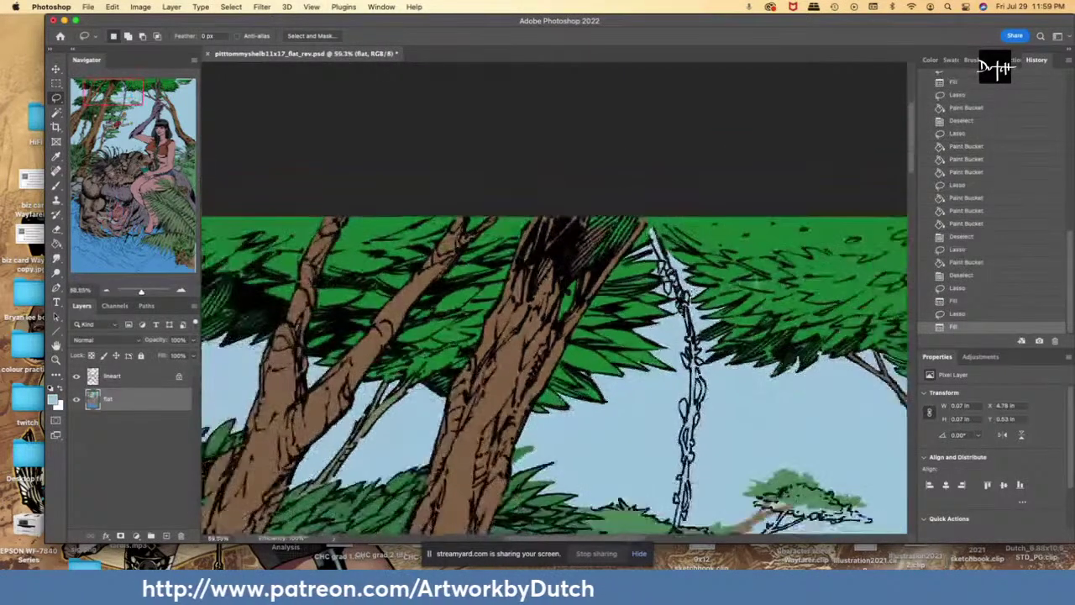
pyautogui.moveTo(677, 252)
pyautogui.mouseDown()
pyautogui.moveTo(682, 267)
pyautogui.moveTo(694, 262)
pyautogui.mouseUp()
pyautogui.hotkey('alt', 'BackSpace')
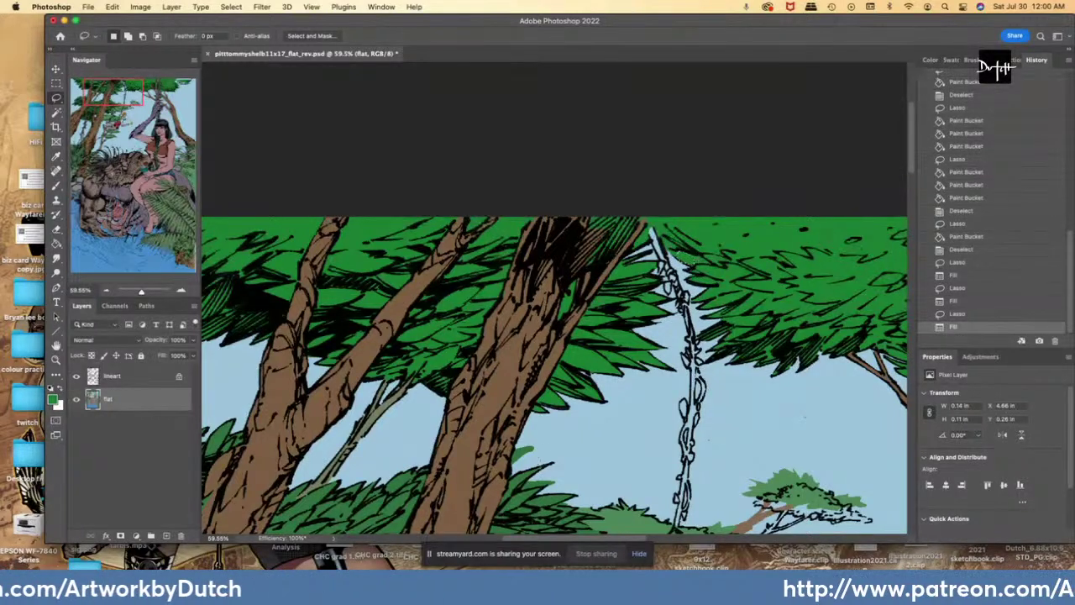
# - Lasso the sky beside the large trunk above the dark leaves, fill the stray green there with sky blue and deselect
pyautogui.moveTo(552, 441)
pyautogui.mouseDown()
pyautogui.moveTo(504, 466)
pyautogui.moveTo(537, 449)
pyautogui.moveTo(516, 494)
pyautogui.moveTo(563, 475)
pyautogui.moveTo(540, 467)
pyautogui.mouseUp()
pyautogui.press('g')
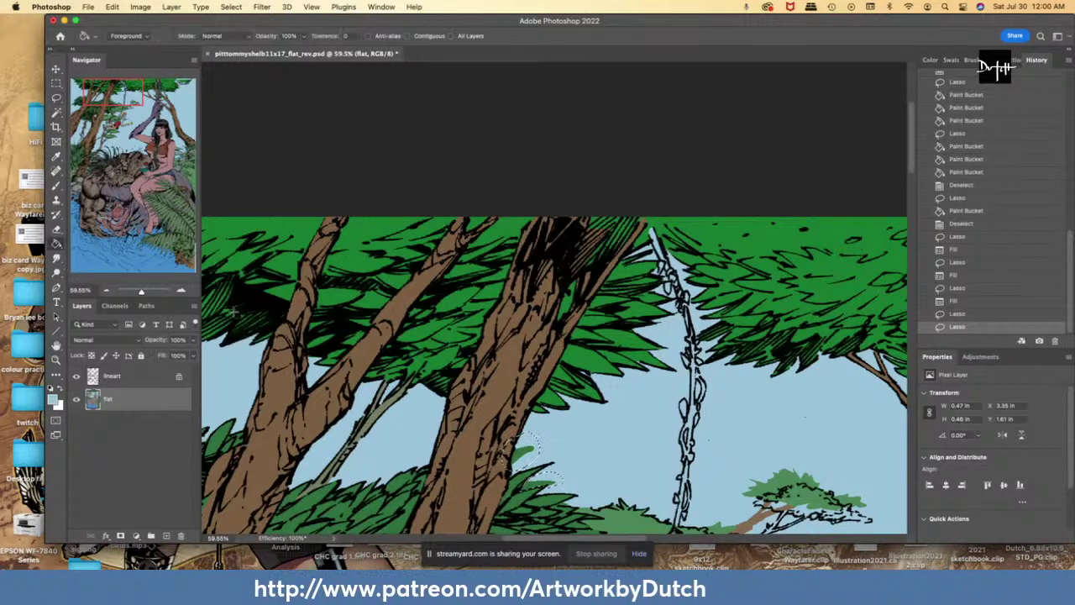
pyautogui.click(522, 458)
pyautogui.press('l')
pyautogui.hotkey('ctrl', 'd')
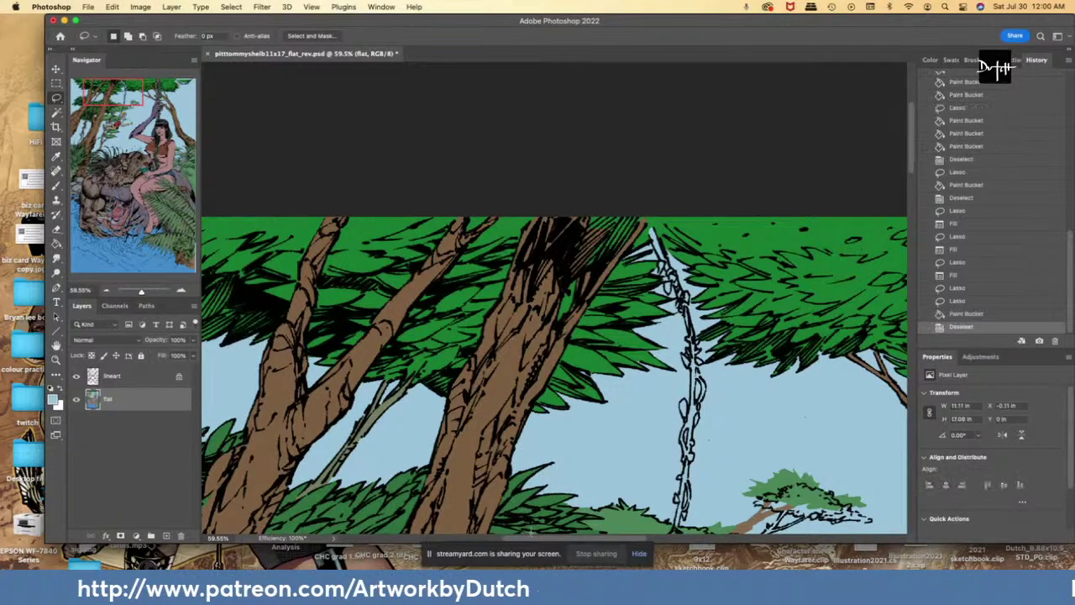
# - Lasso the bare branches of the small distant tree beyond the vine and fill them with trunk brown
pyautogui.scroll(-3, 531, 532)
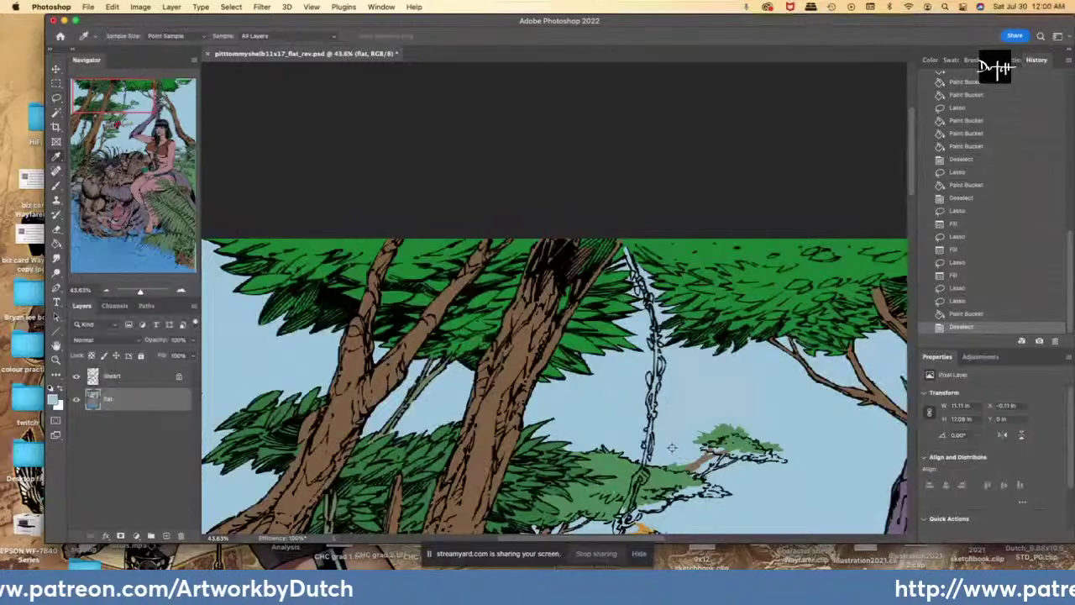
pyautogui.scroll(-3, 917, 217)
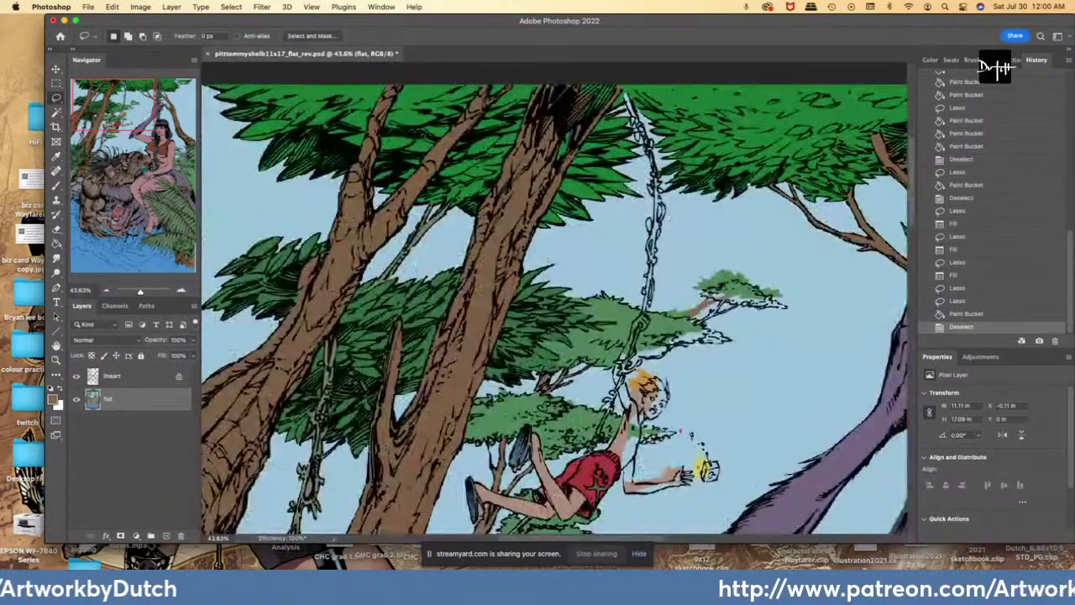
pyautogui.scroll(6, 554, 307)
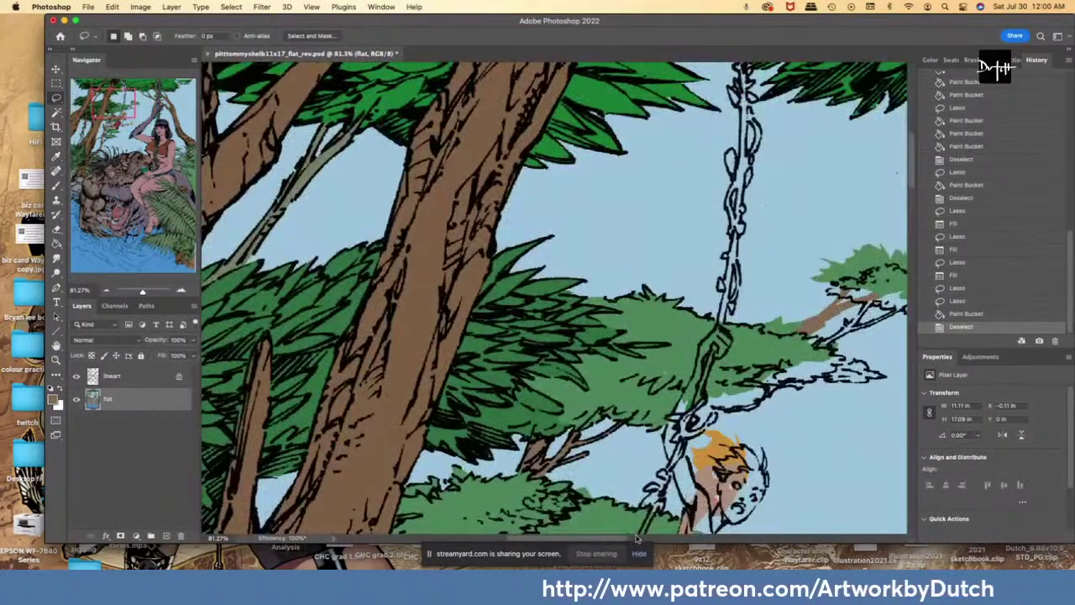
pyautogui.hscroll(5, 554, 298)
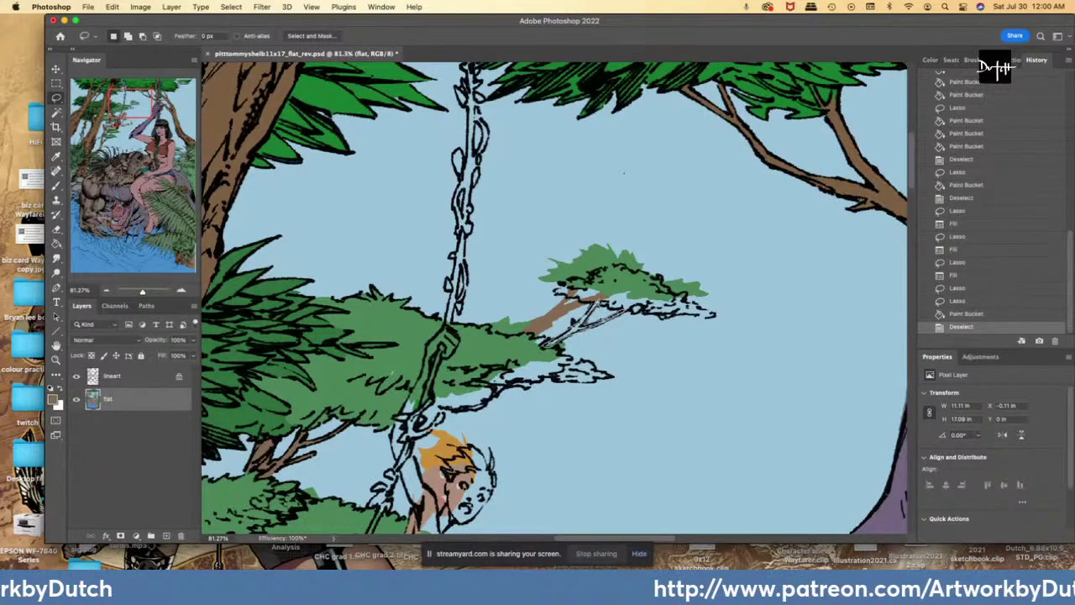
pyautogui.moveTo(576, 322); pyautogui.dragTo(594, 305)
pyautogui.hotkey('alt', 'BackSpace')
# - Sample the sky blue, lasso the misplaced green and brown around the small distant tree, fill it with that blue and deselect
pyautogui.press('i')
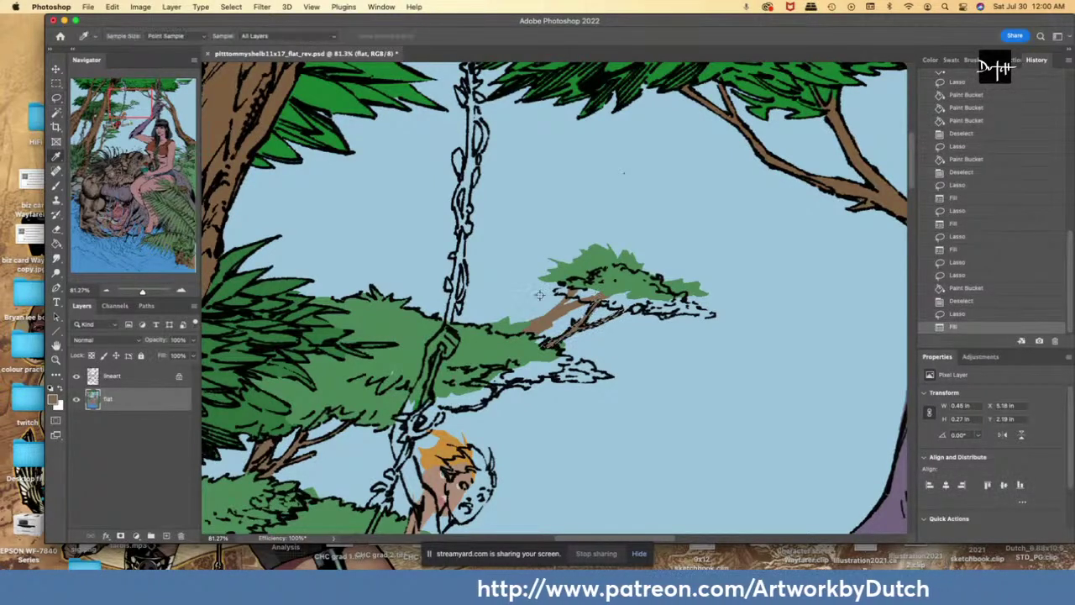
pyautogui.click(539, 294)
pyautogui.press('l')
pyautogui.hotkey('ctrl', 'd')
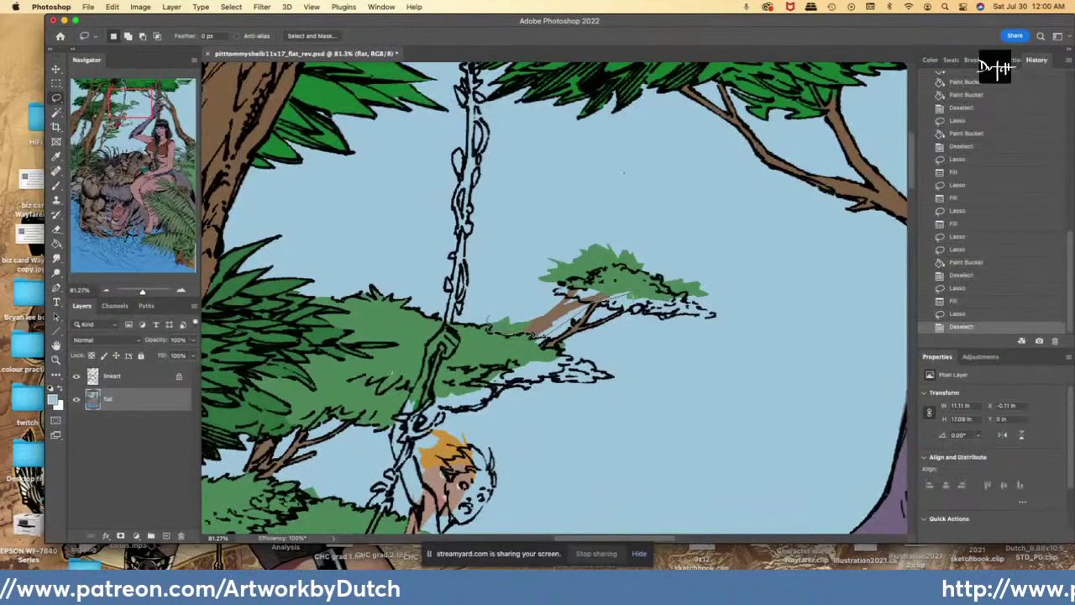
pyautogui.moveTo(617, 304)
pyautogui.mouseDown()
pyautogui.moveTo(718, 252)
pyautogui.moveTo(514, 273)
pyautogui.moveTo(488, 319)
pyautogui.mouseUp()
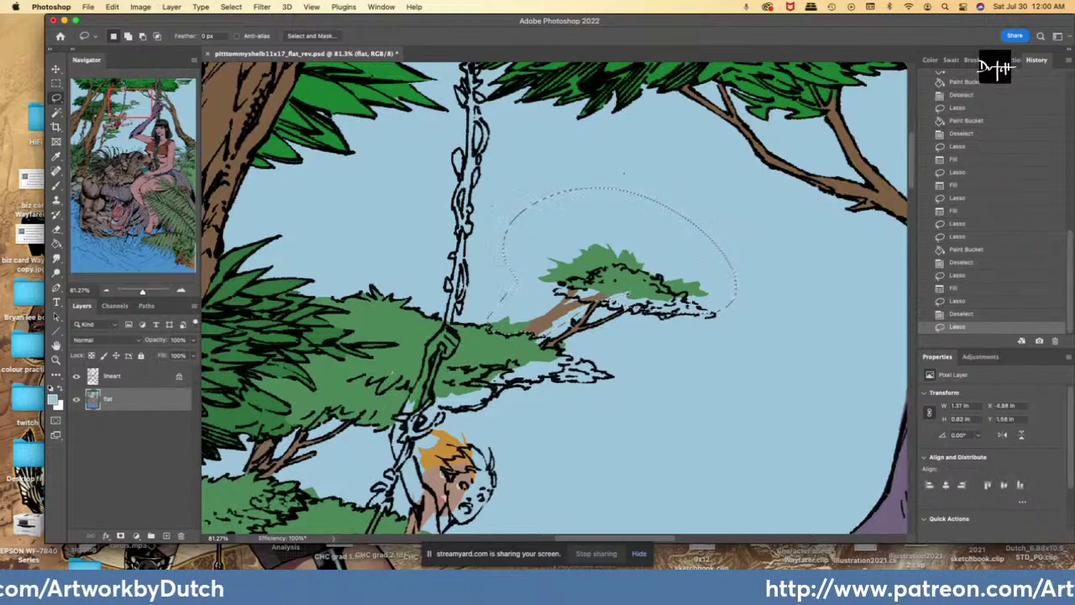
pyautogui.hotkey('alt', 'BackSpace')
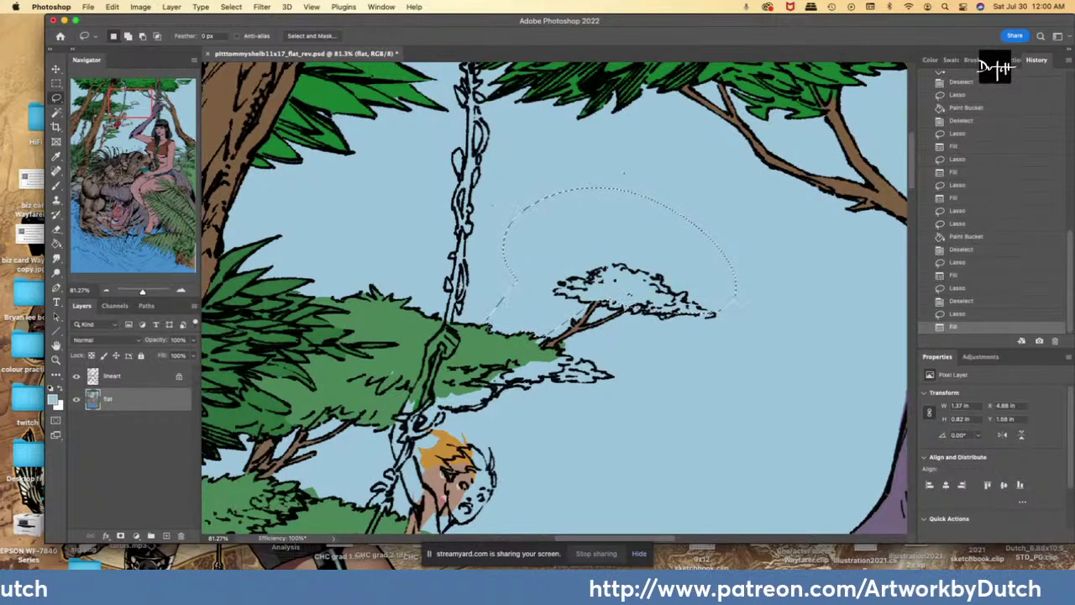
pyautogui.press('super+d')
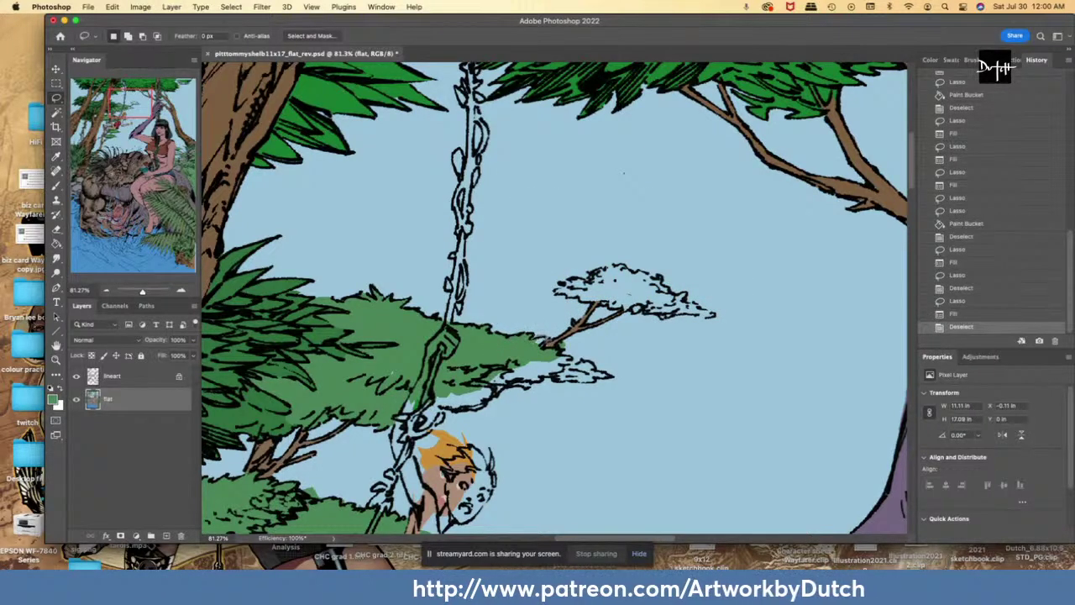
# - Fill the lassoed outer tip of the mid-distance canopy with muted green and the tiny gap under the small tree's trunk with sky blue
pyautogui.moveTo(542, 345); pyautogui.dragTo(537, 341)
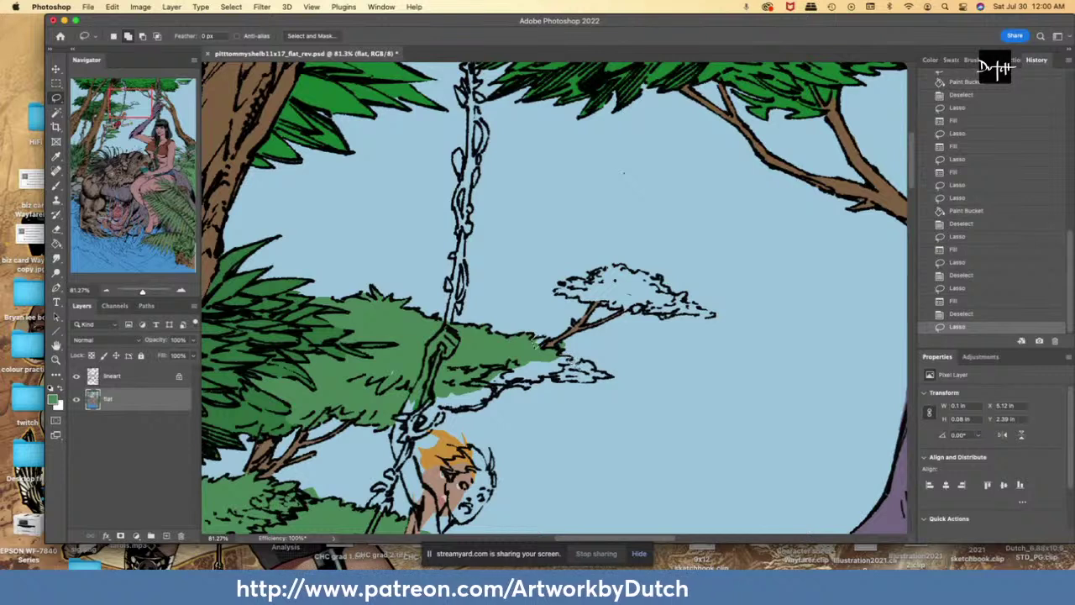
pyautogui.moveTo(595, 363)
pyautogui.mouseDown()
pyautogui.moveTo(601, 389)
pyautogui.moveTo(543, 376)
pyautogui.moveTo(493, 387)
pyautogui.moveTo(507, 383)
pyautogui.moveTo(496, 398)
pyautogui.moveTo(480, 393)
pyautogui.moveTo(573, 343)
pyautogui.mouseUp()
pyautogui.hotkey('alt', 'BackSpace')
pyautogui.hotkey('ctrl', 'd')
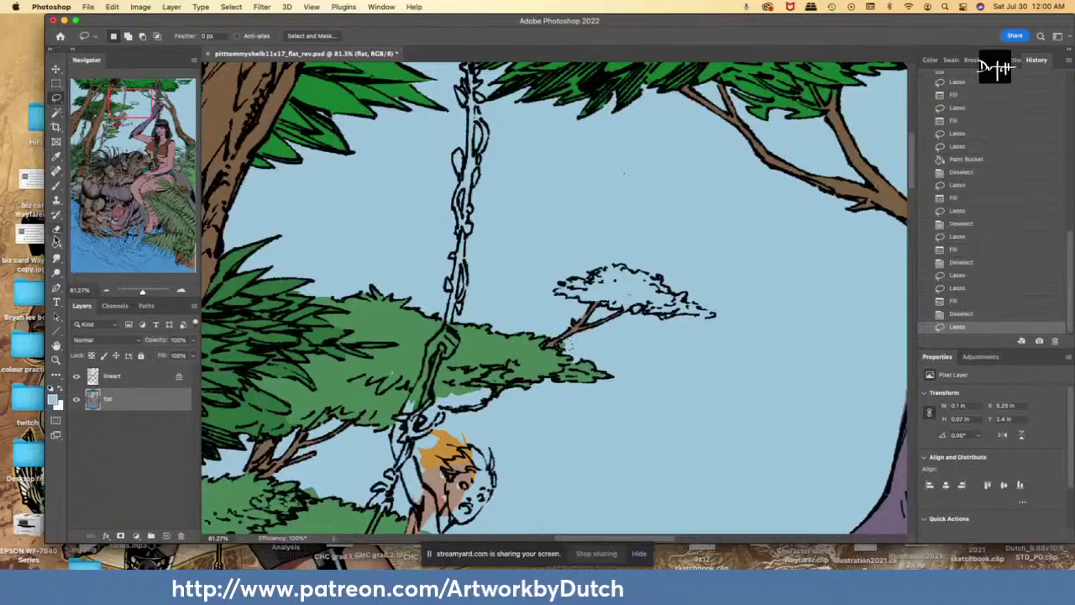
pyautogui.click(57, 242)
pyautogui.click(565, 345)
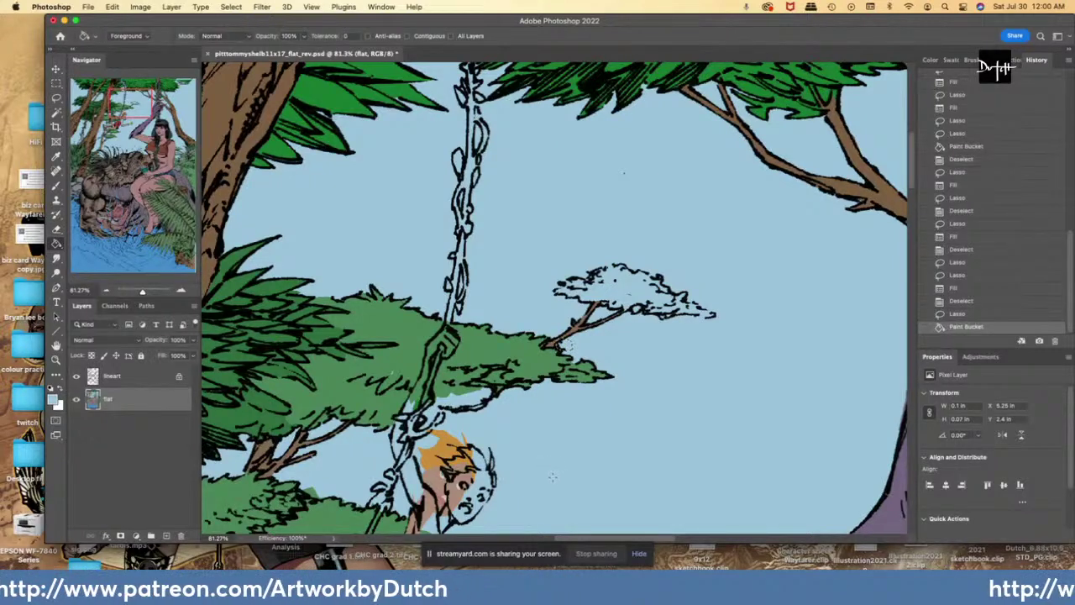
# - Sample the muted canopy green and fill the lassoed stray specks and the canopy's underside beside the vine with it
pyautogui.keyDown('alt'); pyautogui.click(383, 360); pyautogui.keyUp('alt')
pyautogui.press('l')
pyautogui.moveTo(389, 363); pyautogui.dragTo(388, 378)
pyautogui.hotkey('alt', 'BackSpace')
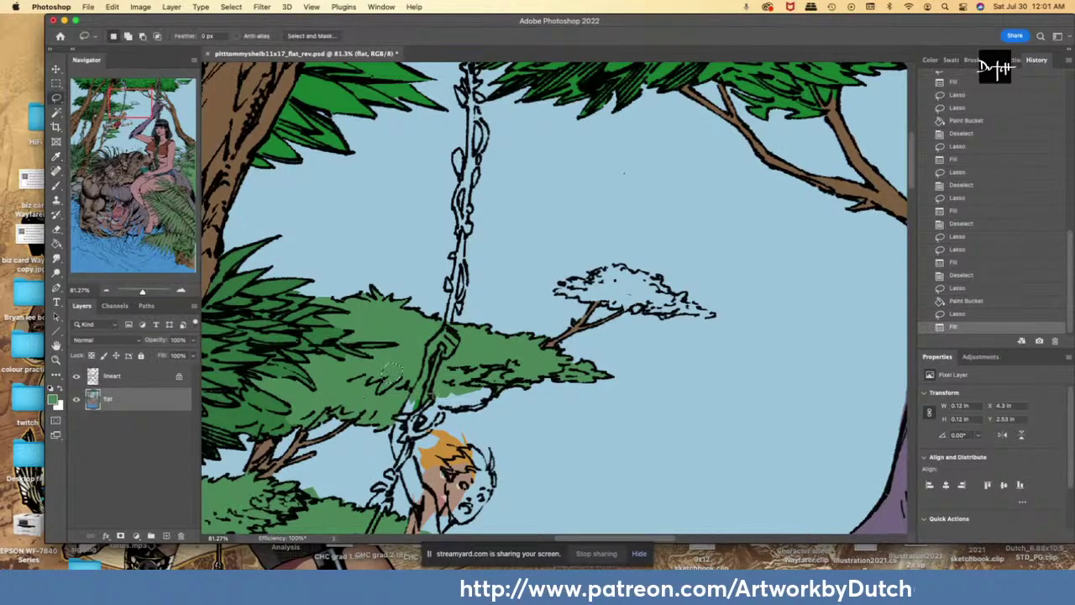
pyautogui.moveTo(467, 411)
pyautogui.mouseDown()
pyautogui.moveTo(500, 390)
pyautogui.moveTo(442, 380)
pyautogui.moveTo(434, 388)
pyautogui.mouseUp()
pyautogui.hotkey('alt', 'BackSpace')
# - Sample the skin tone from the swinging figure, lasso the raised arm and the hand gripping the vine, fill them and deselect
pyautogui.press('i')
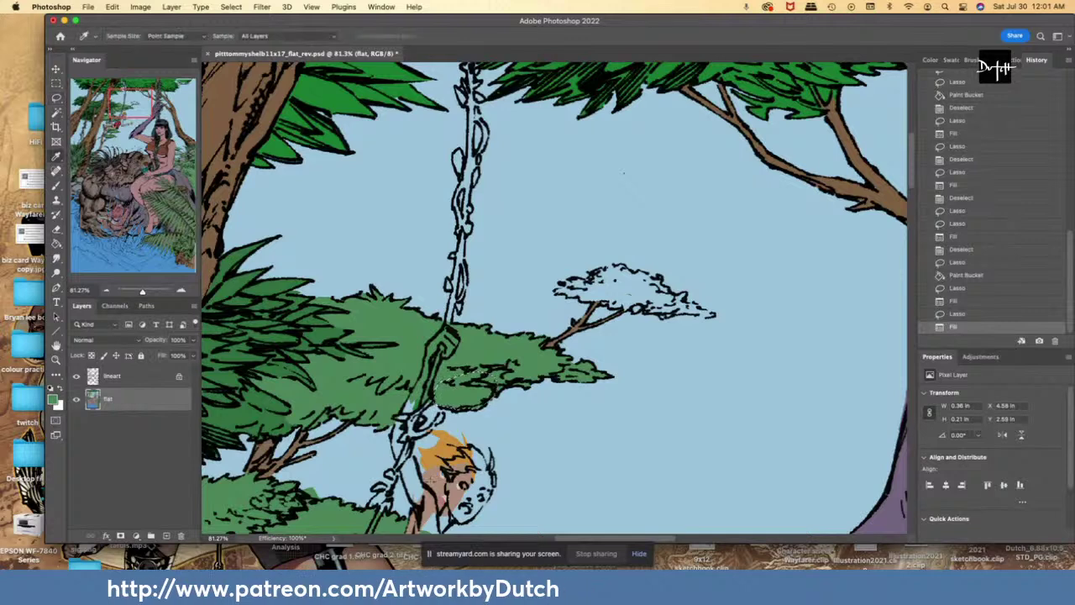
pyautogui.click(428, 481)
pyautogui.press('l')
pyautogui.moveTo(430, 341); pyautogui.dragTo(419, 381)
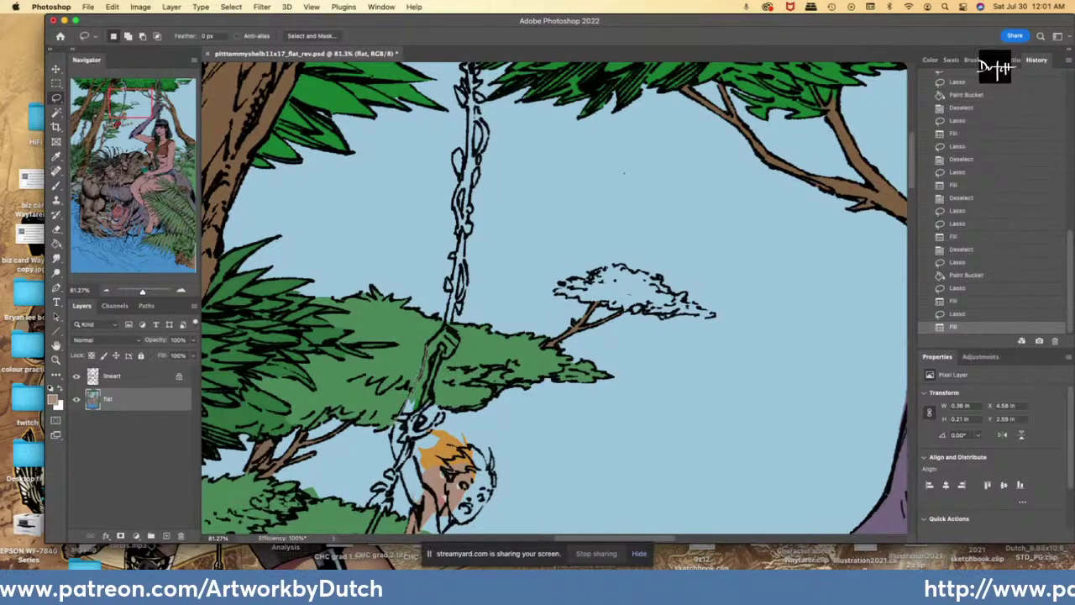
pyautogui.moveTo(390, 438)
pyautogui.mouseDown()
pyautogui.moveTo(417, 507)
pyautogui.moveTo(410, 437)
pyautogui.moveTo(442, 345)
pyautogui.moveTo(427, 344)
pyautogui.mouseUp()
pyautogui.hotkey('alt', 'BackSpace')
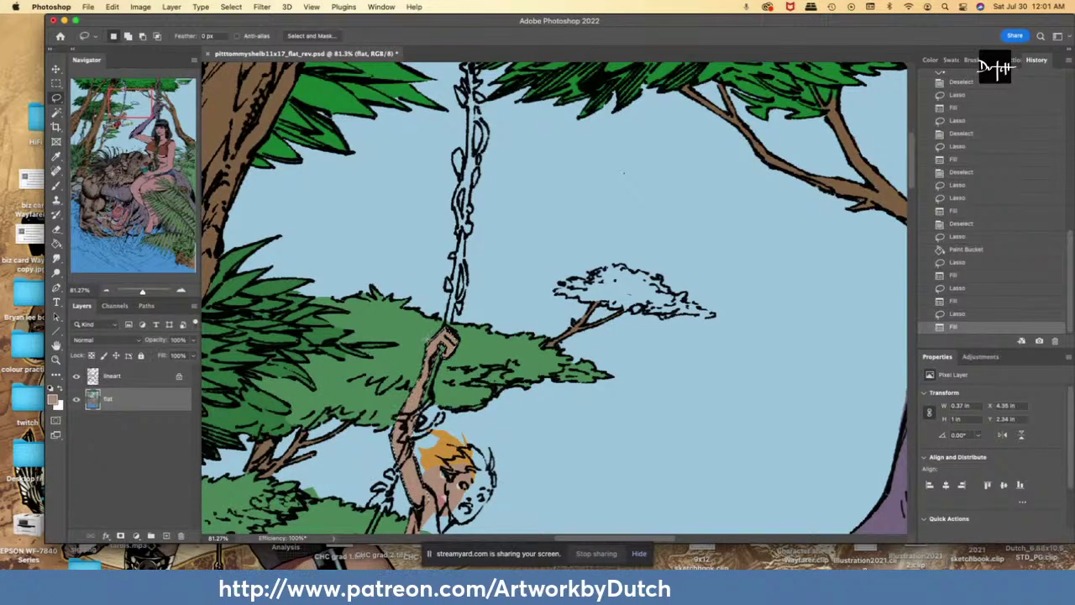
pyautogui.press('super+d')
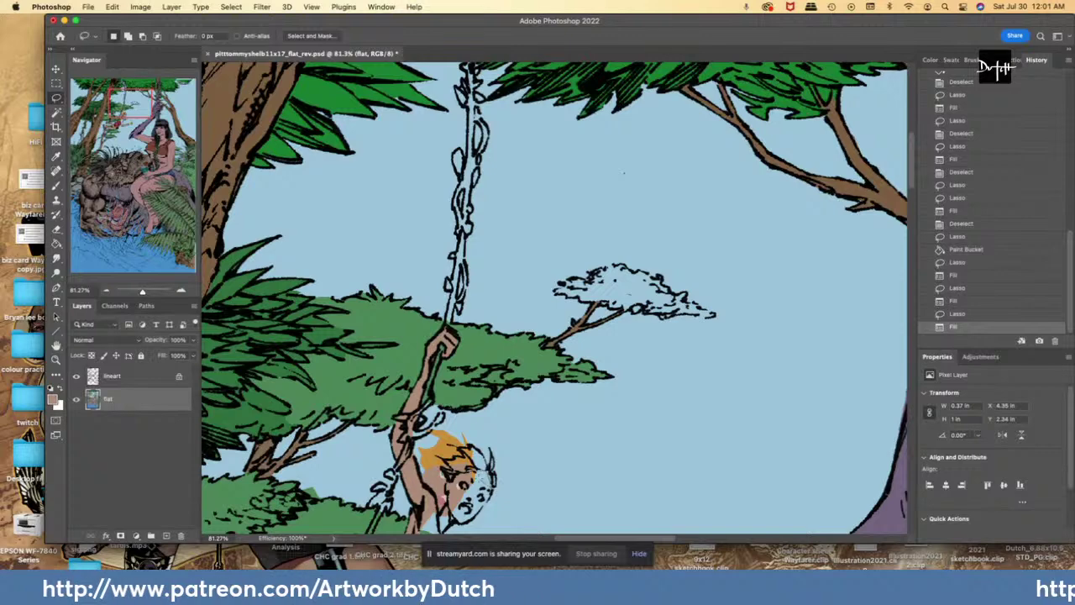
# - Lasso the swinging figure's outstretched arm for a skin-tone fill
pyautogui.scroll(-2, 554, 298)
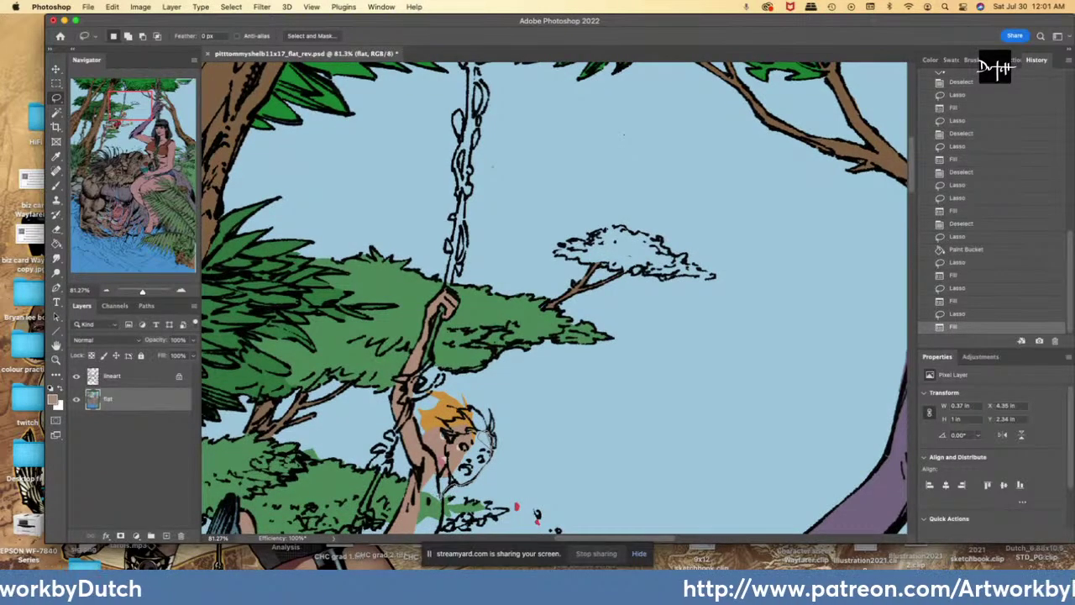
pyautogui.scroll(-7, 555, 299)
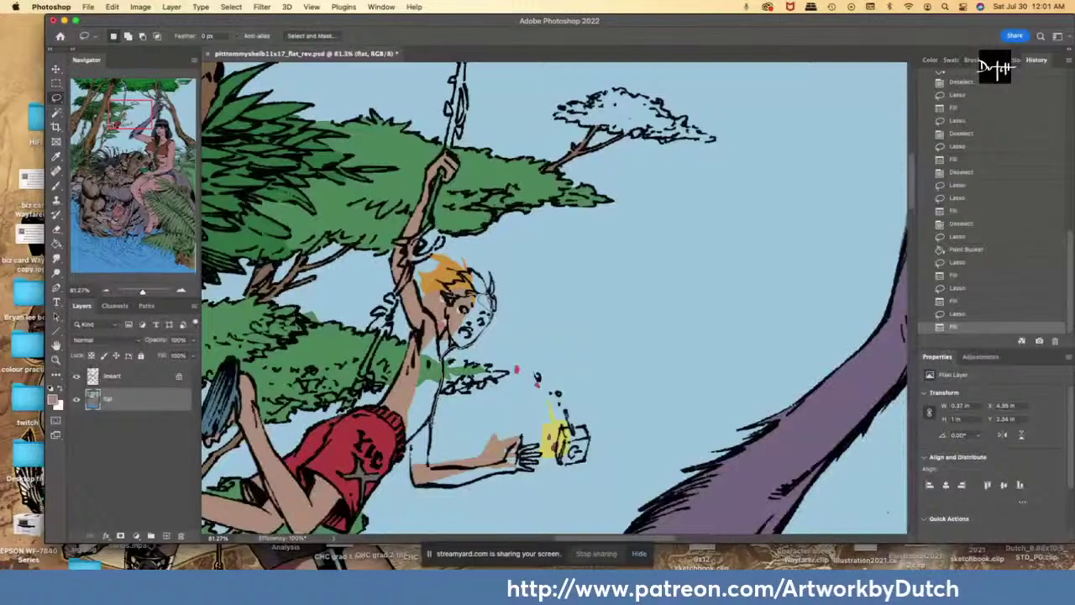
pyautogui.moveTo(434, 415); pyautogui.dragTo(428, 467)
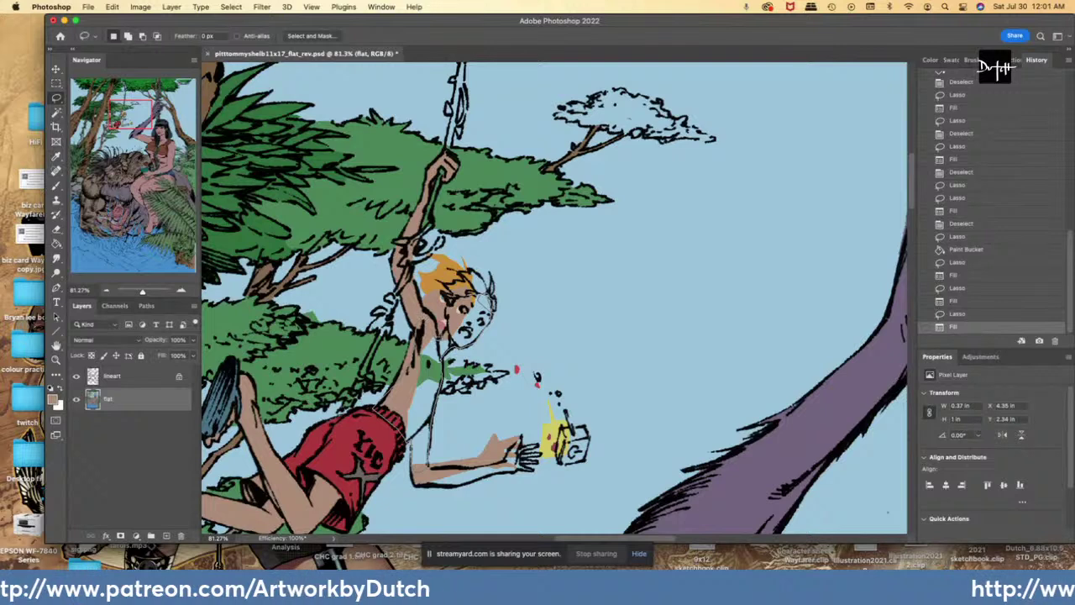
# - Lasso the unfilled areas of the swinging boy's face and torso and fill them with the skin tone
pyautogui.moveTo(450, 300); pyautogui.dragTo(476, 294)
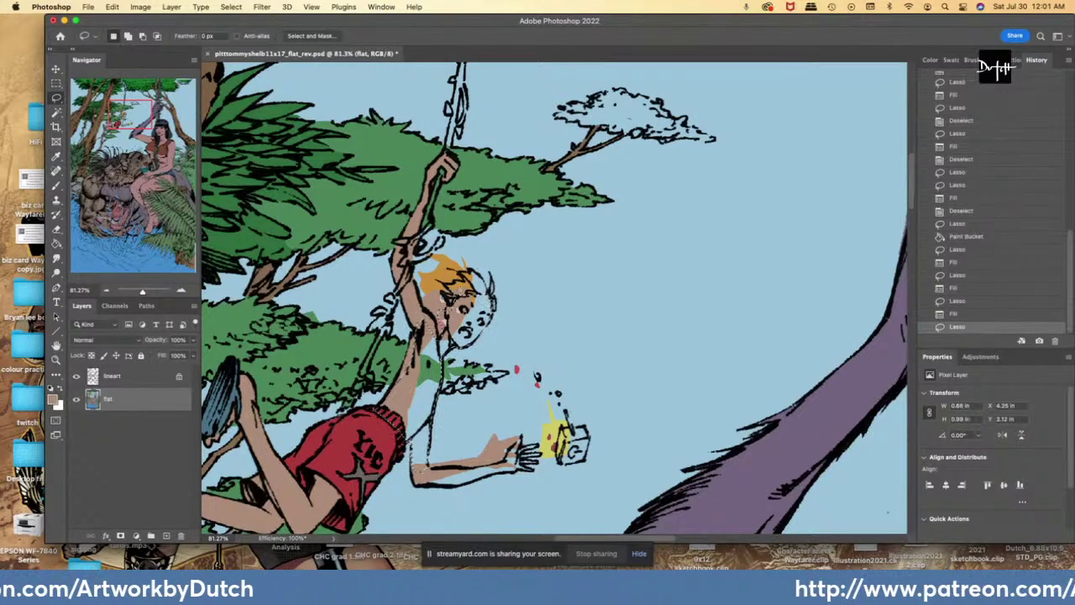
pyautogui.press('g')
pyautogui.click(426, 399)
pyautogui.click(428, 366)
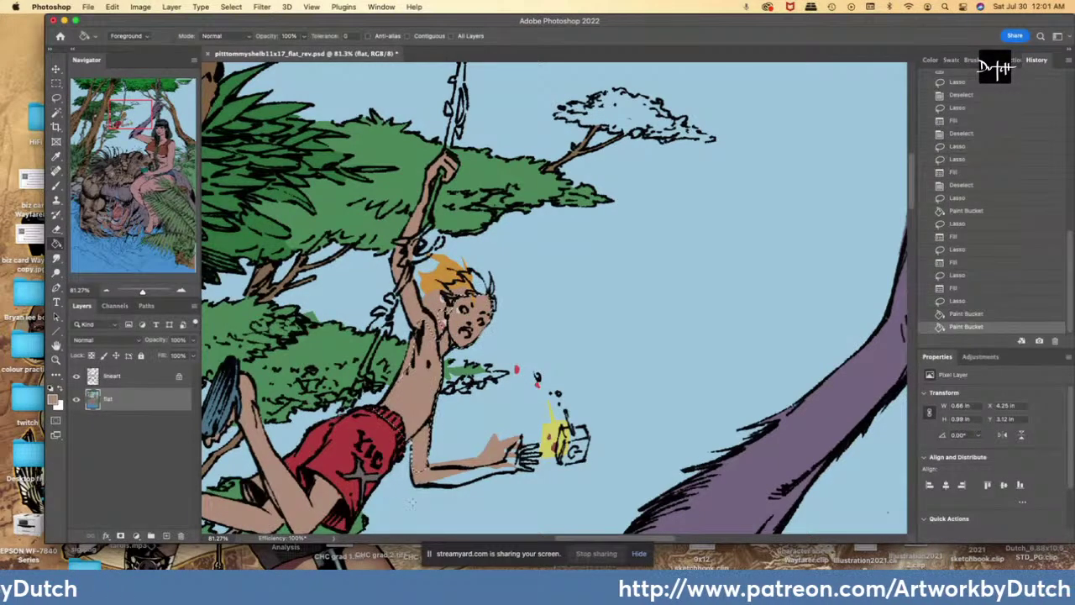
# - Sample the orange hair colour, fill the lassoed hair shape on the boy's head with it, and clear the selection
pyautogui.press('l')
pyautogui.press('g')
pyautogui.keyDown('alt'); pyautogui.click(440, 274); pyautogui.keyUp('alt')
pyautogui.press('l')
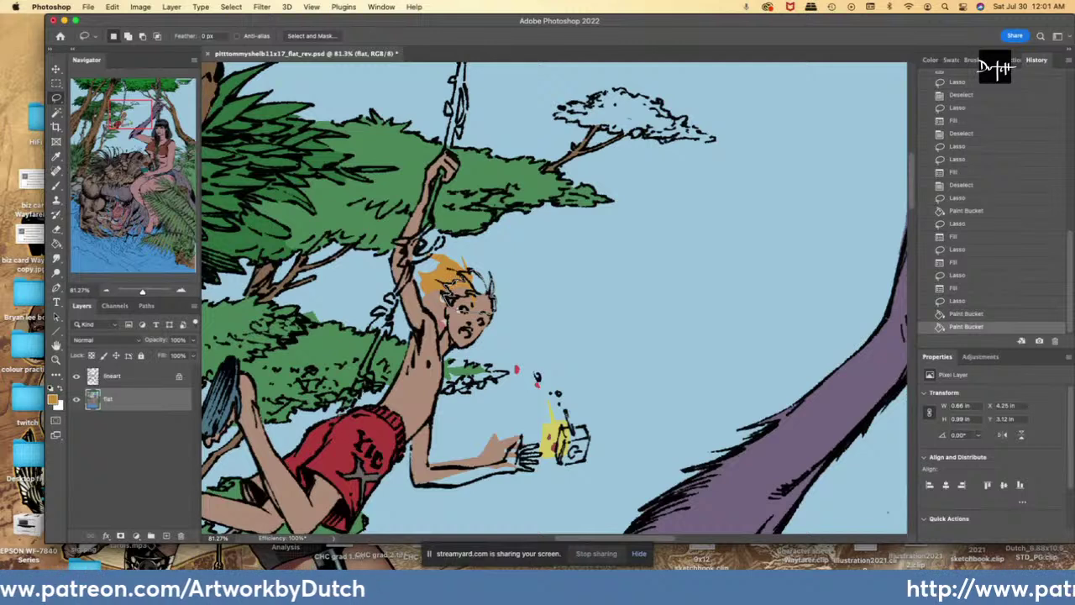
pyautogui.moveTo(459, 309); pyautogui.dragTo(448, 297)
pyautogui.press('g')
pyautogui.click(483, 287)
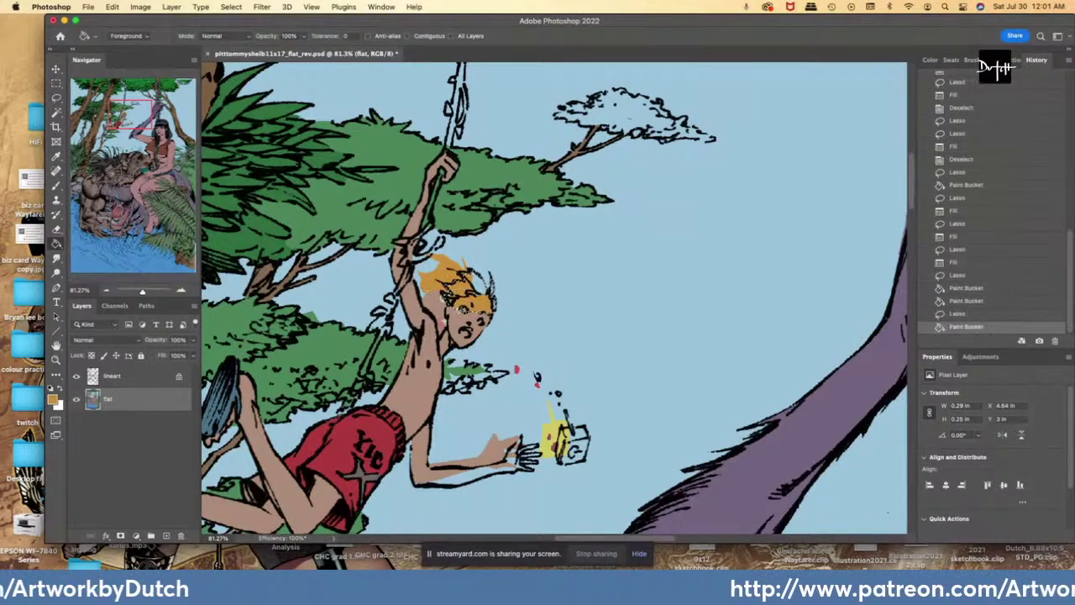
pyautogui.click(463, 307)
pyautogui.press('i')
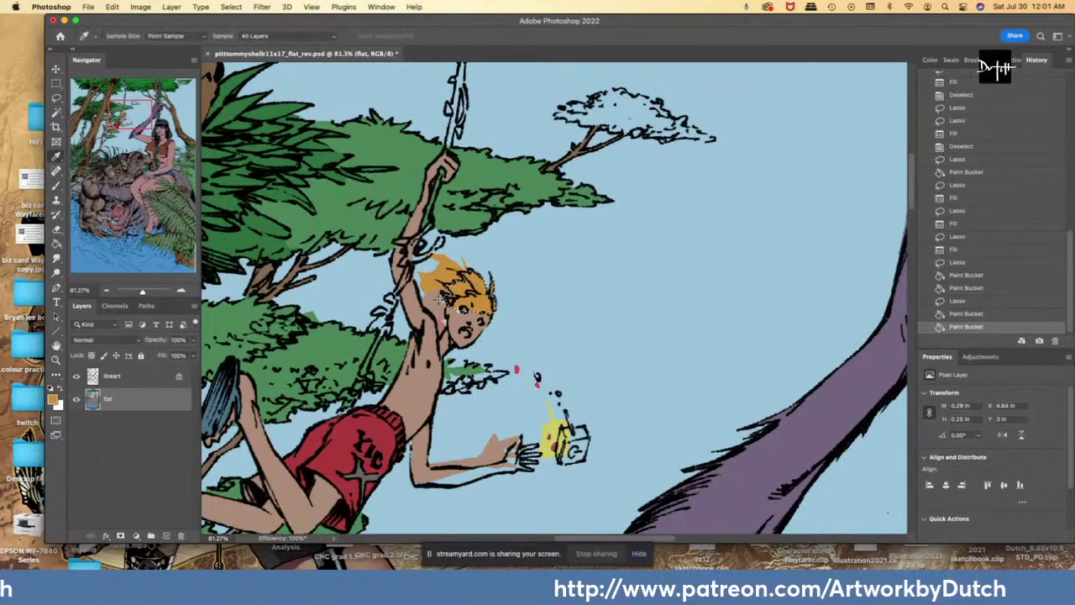
pyautogui.press('l')
pyautogui.press('super+d')
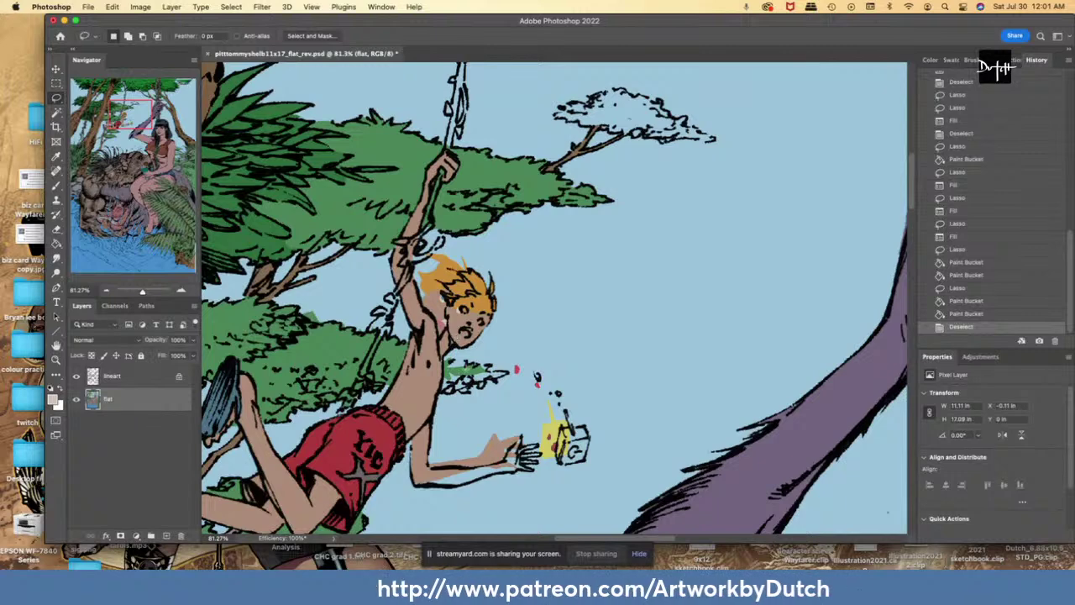
# - Sample the foliage green and fill the sliver of foliage along the boy's back beneath his raised arm
pyautogui.press('super+equal')
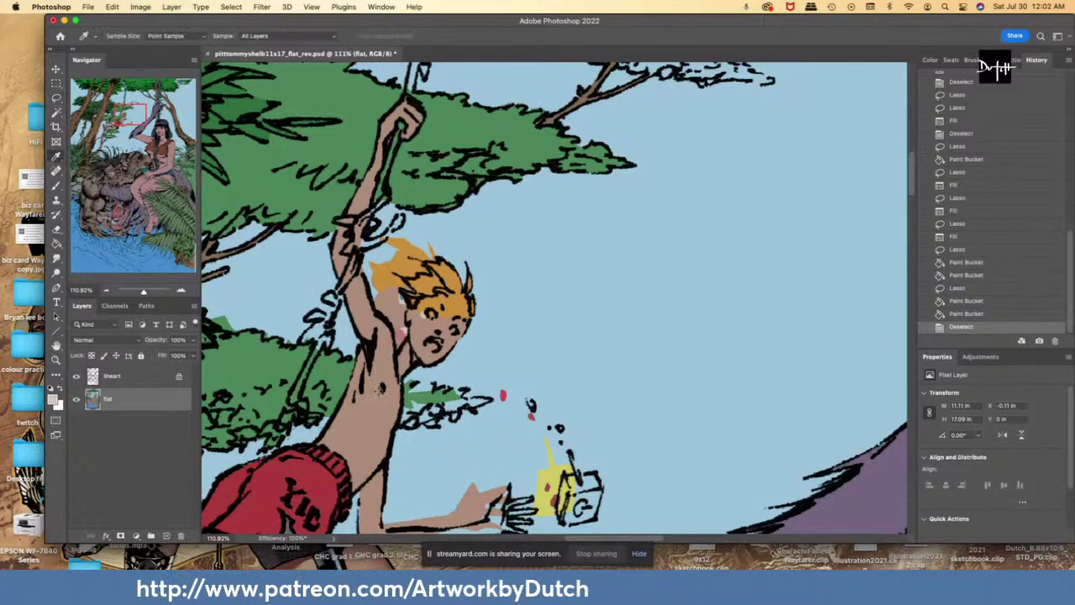
pyautogui.press('i')
pyautogui.click(342, 365)
pyautogui.press('l')
pyautogui.moveTo(342, 361)
pyautogui.mouseDown()
pyautogui.moveTo(348, 380)
pyautogui.moveTo(334, 395)
pyautogui.mouseUp()
pyautogui.hotkey('alt', 'BackSpace')
# - Sample the sky blue and fill over the stray green above the foliage edge behind the boy
pyautogui.press('i')
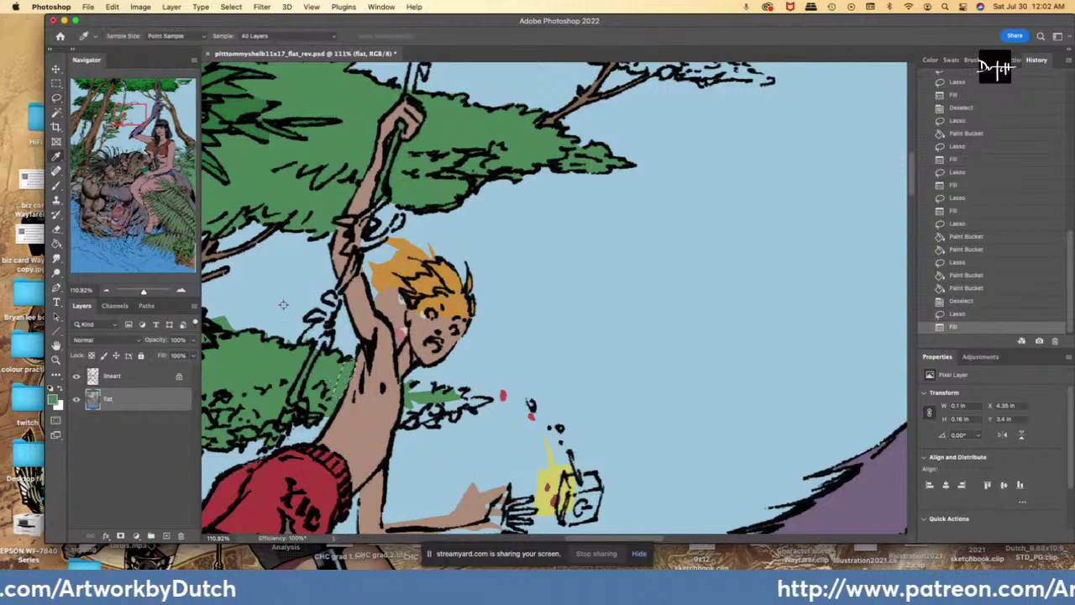
pyautogui.click(284, 305)
pyautogui.press('l')
pyautogui.moveTo(227, 303)
pyautogui.mouseDown()
pyautogui.moveTo(219, 306)
pyautogui.moveTo(229, 317)
pyautogui.moveTo(281, 331)
pyautogui.moveTo(250, 303)
pyautogui.mouseUp()
pyautogui.moveTo(309, 337)
pyautogui.mouseDown()
pyautogui.moveTo(342, 330)
pyautogui.moveTo(329, 334)
pyautogui.mouseUp()
pyautogui.moveTo(316, 339)
pyautogui.mouseDown()
pyautogui.moveTo(342, 338)
pyautogui.moveTo(331, 331)
pyautogui.mouseUp()
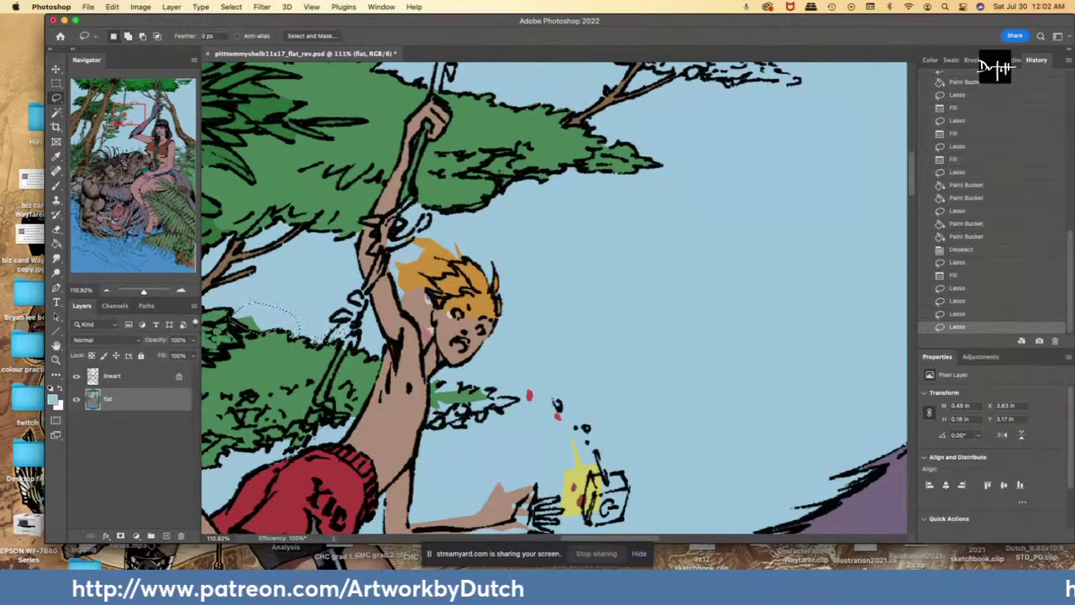
pyautogui.hotkey('alt', 'BackSpace')
# - Sample the boy's skin tone and fill a lassoed strip along the side of his chest below the neck
pyautogui.press('i')
pyautogui.click(313, 361)
pyautogui.press('l')
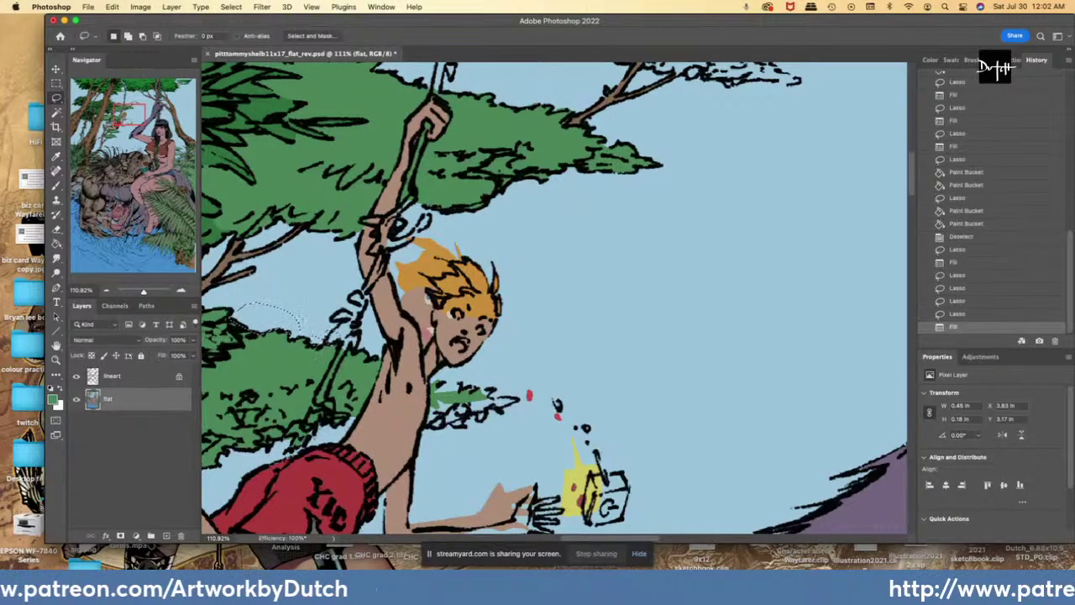
pyautogui.press('i')
pyautogui.click(410, 329)
pyautogui.press('l')
pyautogui.moveTo(428, 329); pyautogui.dragTo(413, 382)
pyautogui.hotkey('alt', 'BackSpace')
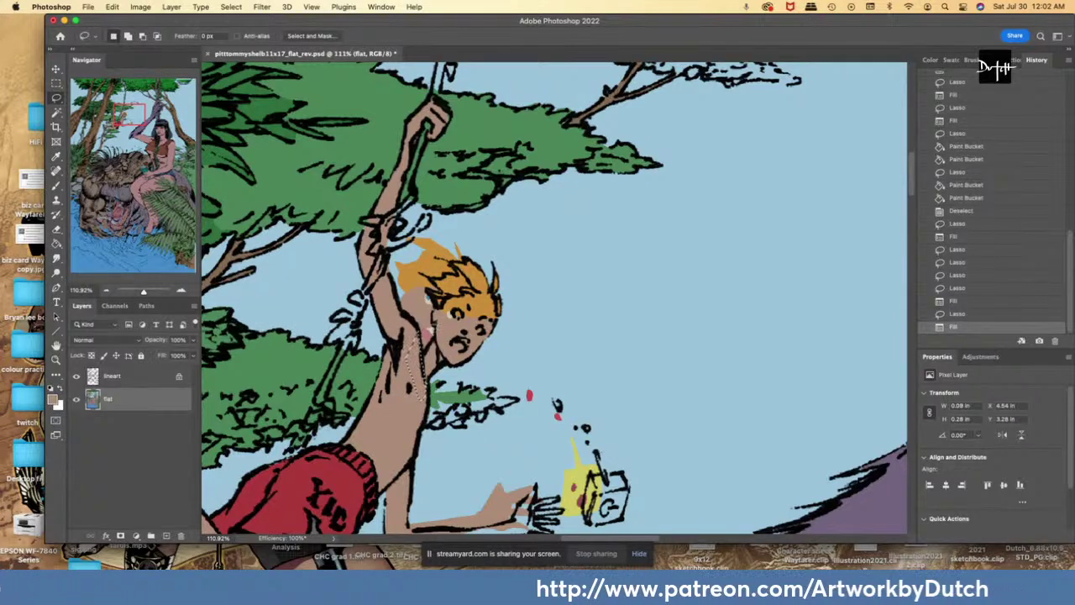
# - Lasso the boy's eyes and mouth together and fill them with a light off-white
pyautogui.press('i')
pyautogui.press('l')
pyautogui.moveTo(448, 311)
pyautogui.mouseDown()
pyautogui.moveTo(480, 325)
pyautogui.moveTo(467, 347)
pyautogui.mouseUp()
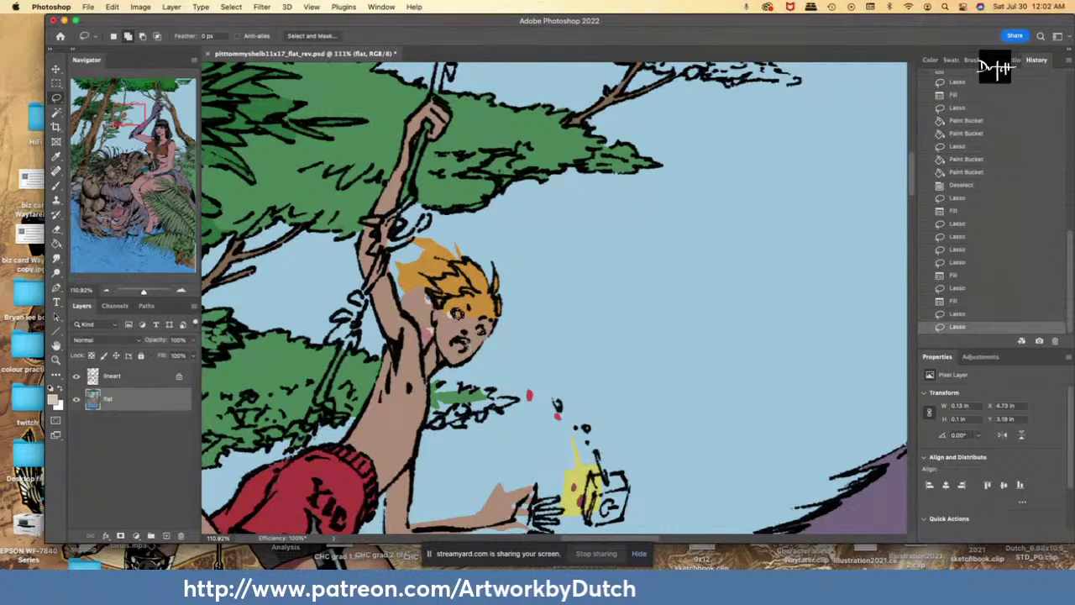
pyautogui.hotkey('alt', 'BackSpace')
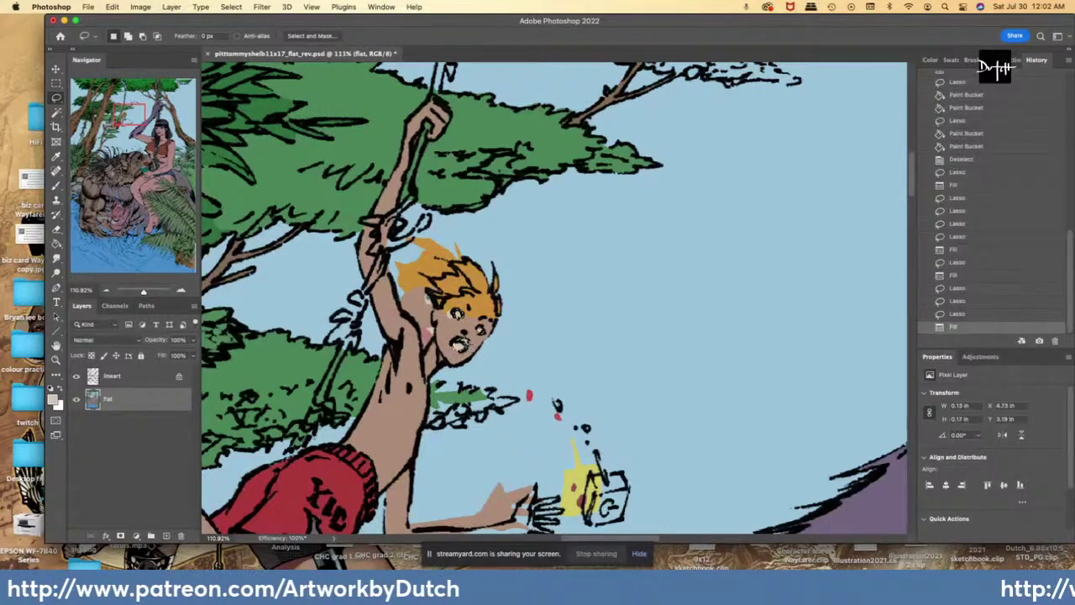
# - Sample the sky blue and fill over the misplaced orange and skin colour behind the boy's head
pyautogui.press('i')
pyautogui.click(327, 287)
pyautogui.press('l')
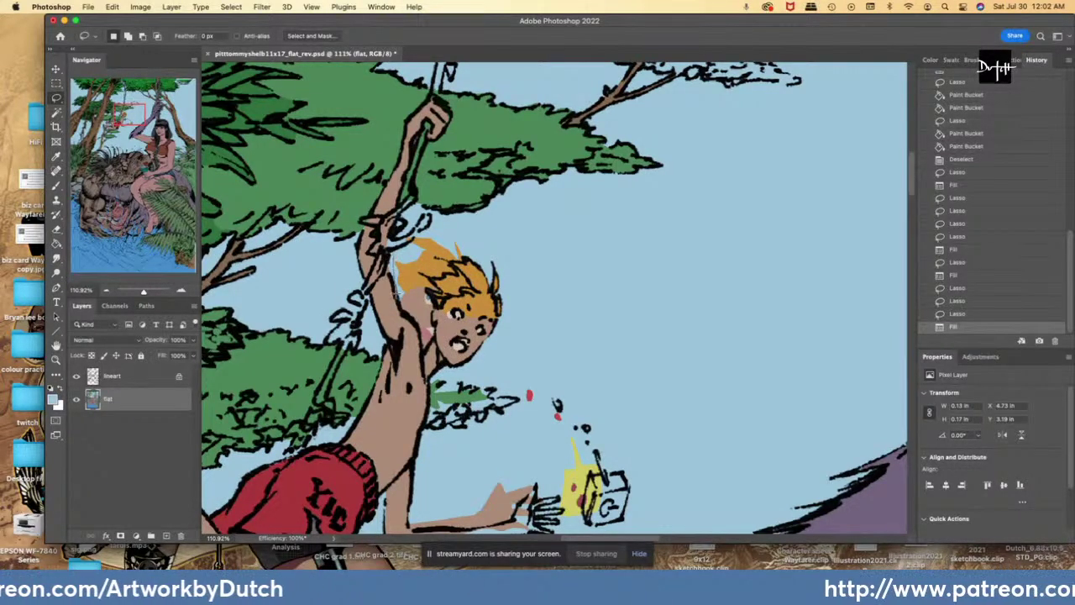
pyautogui.moveTo(403, 312)
pyautogui.mouseDown()
pyautogui.moveTo(423, 351)
pyautogui.moveTo(434, 337)
pyautogui.mouseUp()
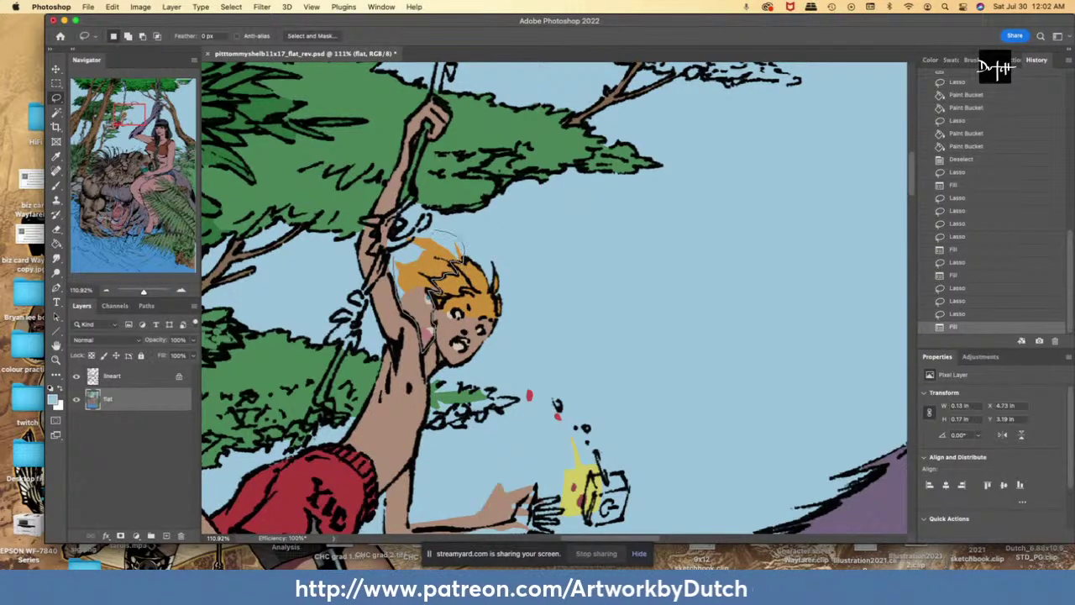
pyautogui.moveTo(409, 234)
pyautogui.mouseDown()
pyautogui.moveTo(391, 252)
pyautogui.moveTo(397, 273)
pyautogui.mouseUp()
pyautogui.hotkey('alt', 'BackSpace')
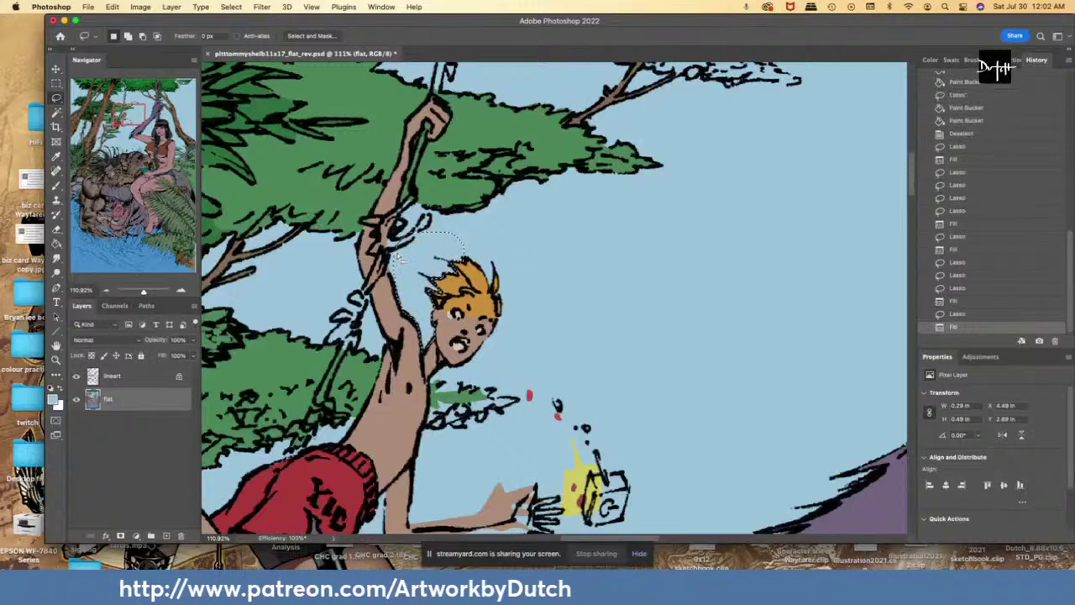
# - Sample the skin tone, recolour the orange areas of the boy's forehead with it, and clear the selection
pyautogui.press('i')
pyautogui.click(444, 324)
pyautogui.press('l')
pyautogui.moveTo(441, 313); pyautogui.dragTo(445, 315)
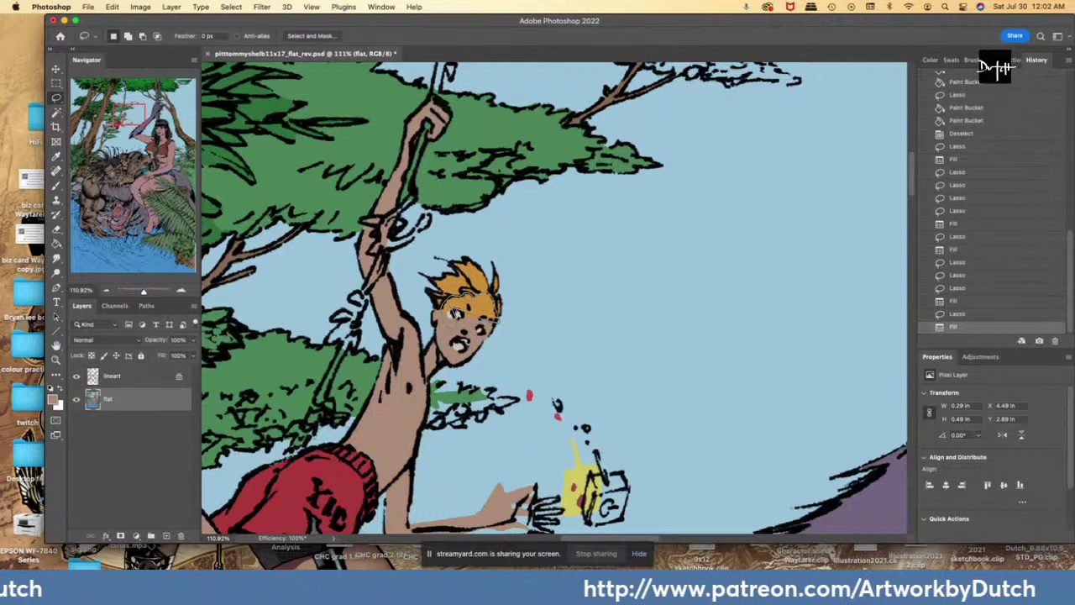
pyautogui.press('g')
pyautogui.click(461, 313)
pyautogui.click(470, 310)
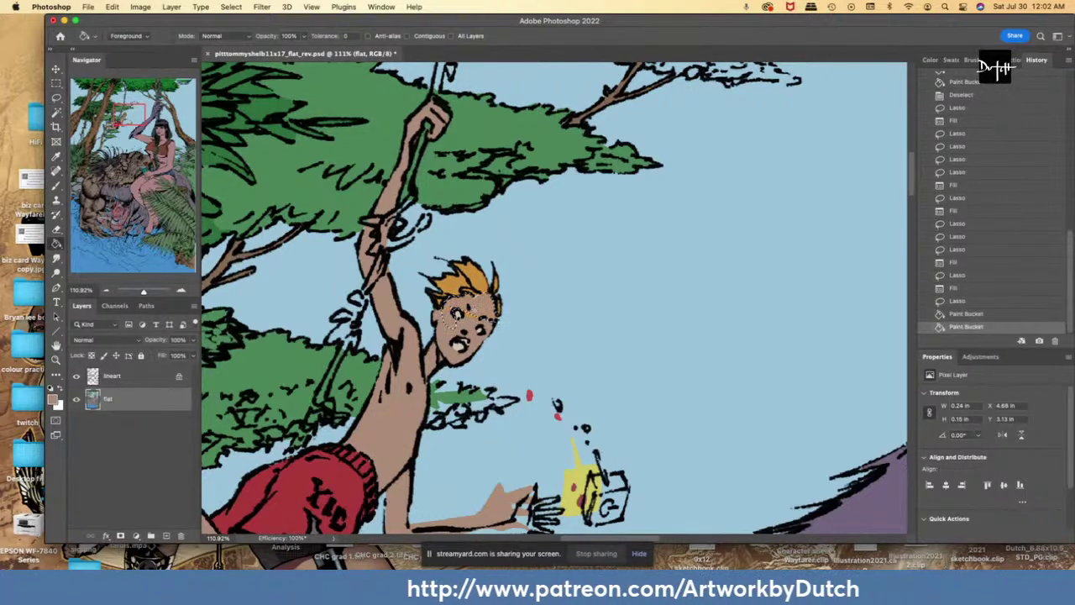
pyautogui.press('l')
pyautogui.press('super+d')
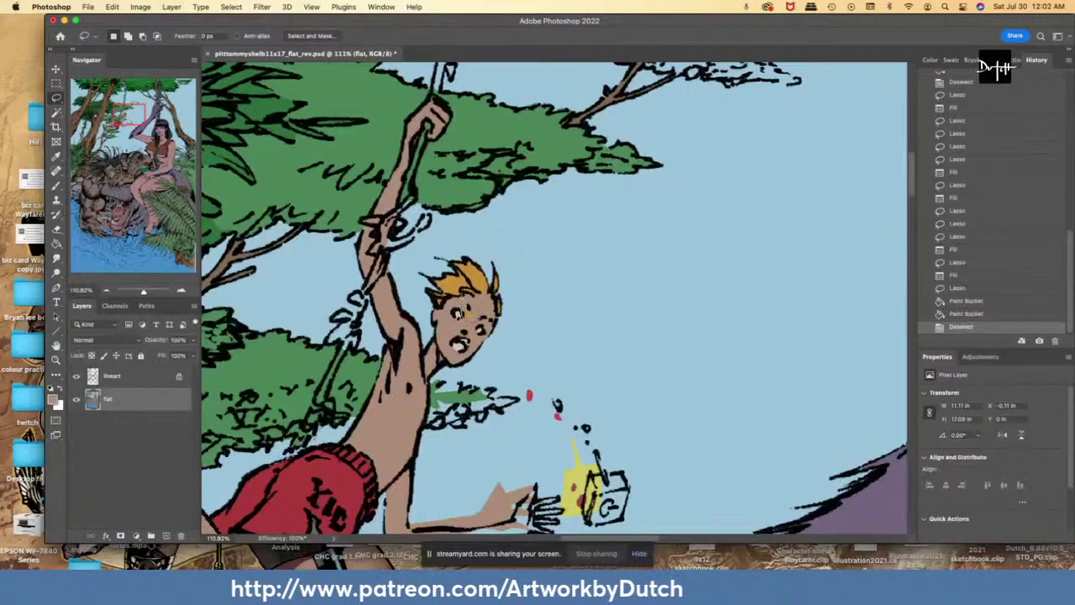
# - Lasso the leftover orange patch between the boy's eyebrows, fill it with skin tone, and deselect
pyautogui.moveTo(467, 304); pyautogui.dragTo(467, 308)
pyautogui.press('g')
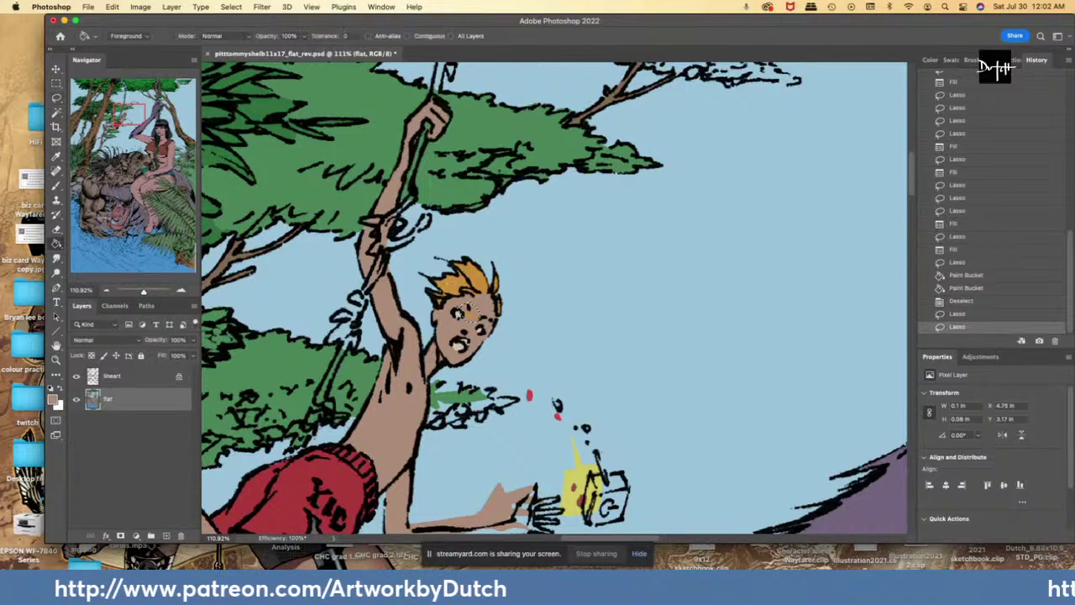
pyautogui.click(471, 315)
pyautogui.press('l')
pyautogui.press('super+d')
# - Check the hair colour with the Magic Wand, then fill a small lassoed spot above the boy's eye with skin tone
pyautogui.press('w')
pyautogui.click(471, 281)
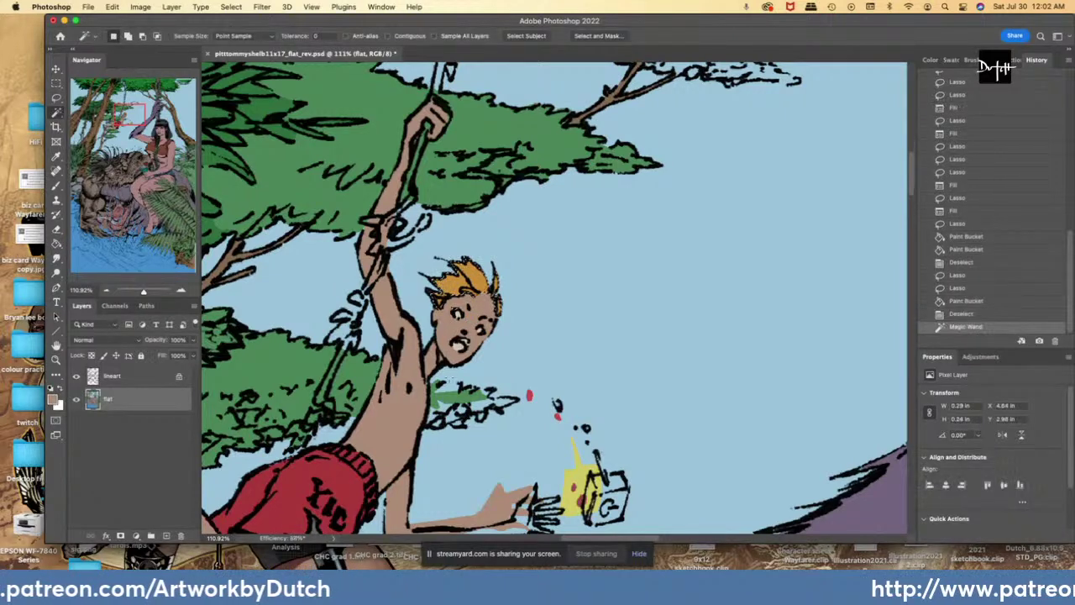
pyautogui.press('l')
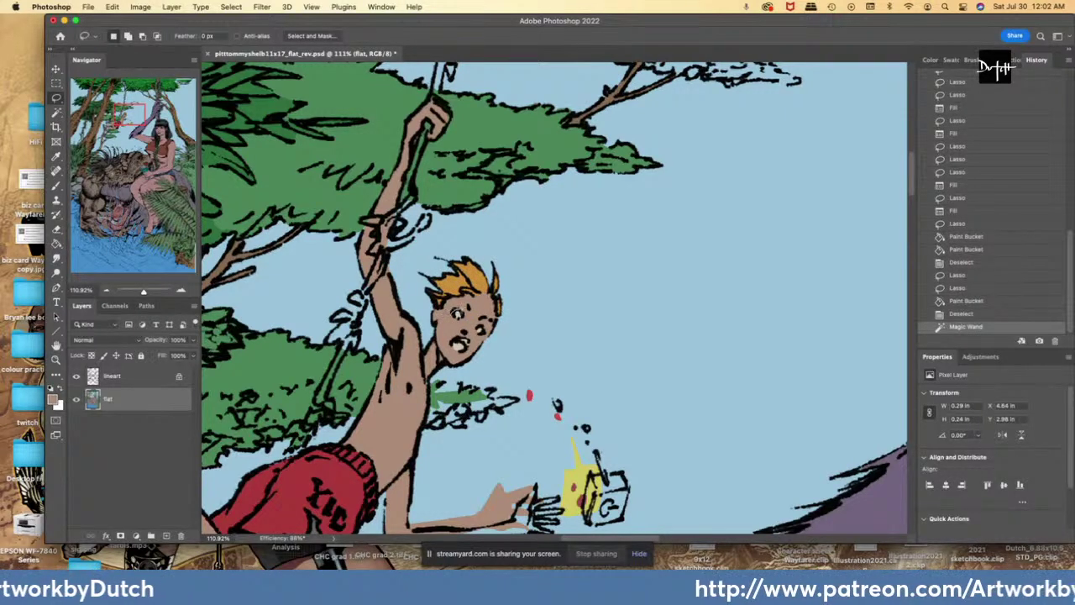
pyautogui.moveTo(448, 313); pyautogui.dragTo(460, 300)
pyautogui.hotkey('alt', 'BackSpace')
# - Sample the foliage green and fill the outlined leaf cluster in front of the boy's chest
pyautogui.press('i')
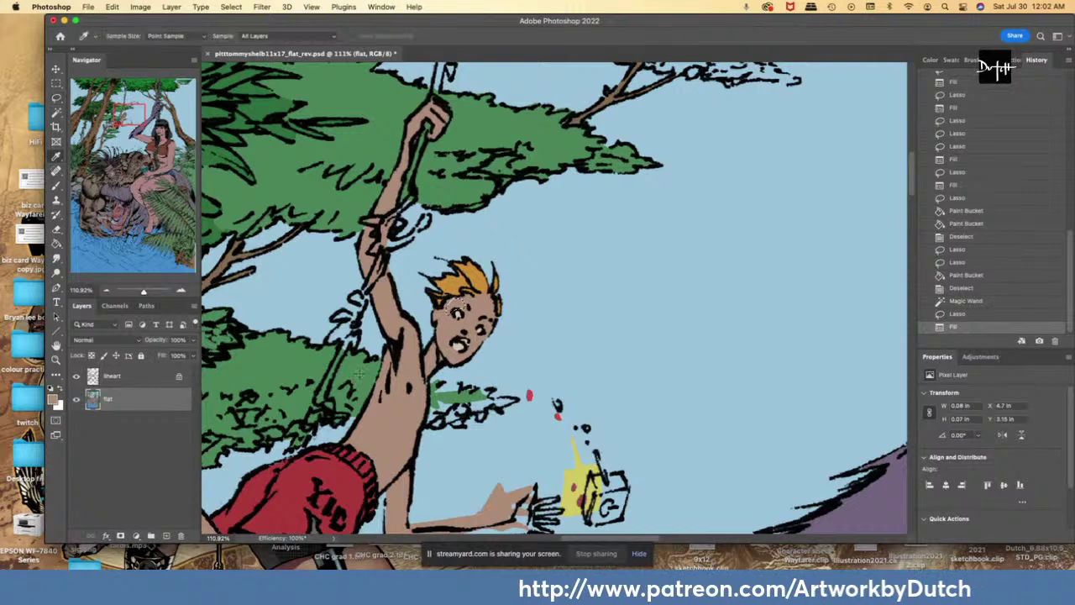
pyautogui.click(359, 374)
pyautogui.press('l')
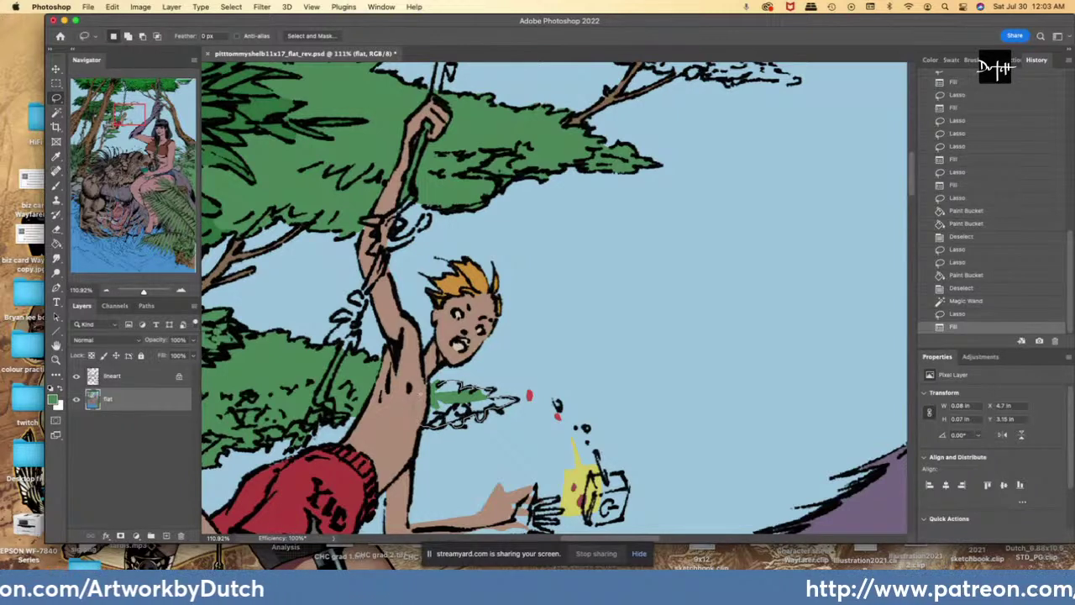
pyautogui.moveTo(420, 394); pyautogui.dragTo(427, 389)
pyautogui.press('g')
pyautogui.click(456, 410)
pyautogui.press('l')
# - Sample the skin tone and fill a small lassoed gap at the elbow of the boy's raised arm
pyautogui.press('i')
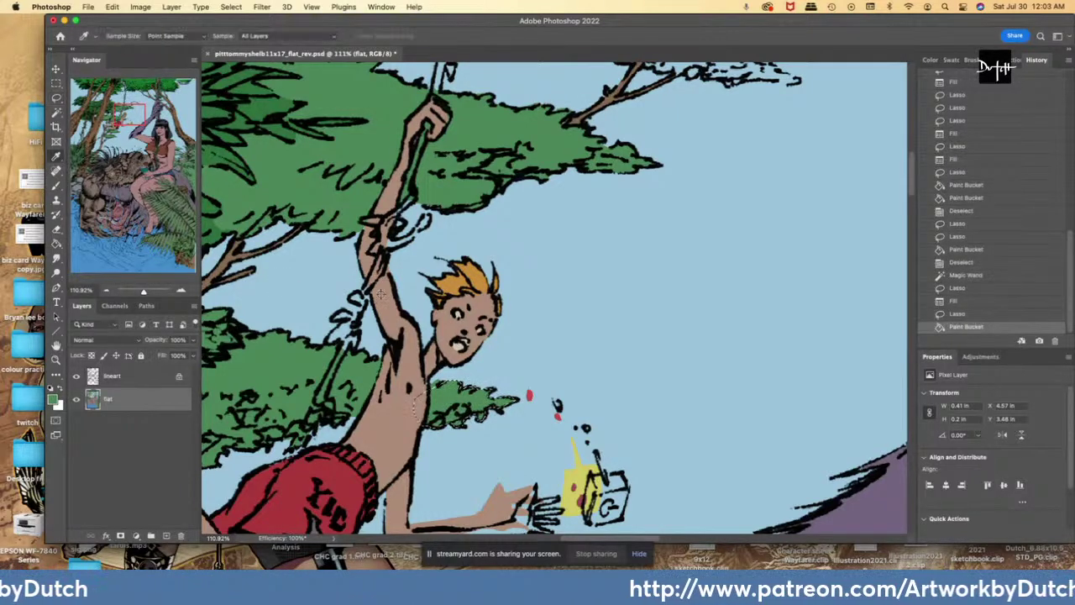
pyautogui.click(379, 293)
pyautogui.press('l')
pyautogui.moveTo(363, 218); pyautogui.dragTo(368, 238)
pyautogui.hotkey('alt', 'BackSpace')
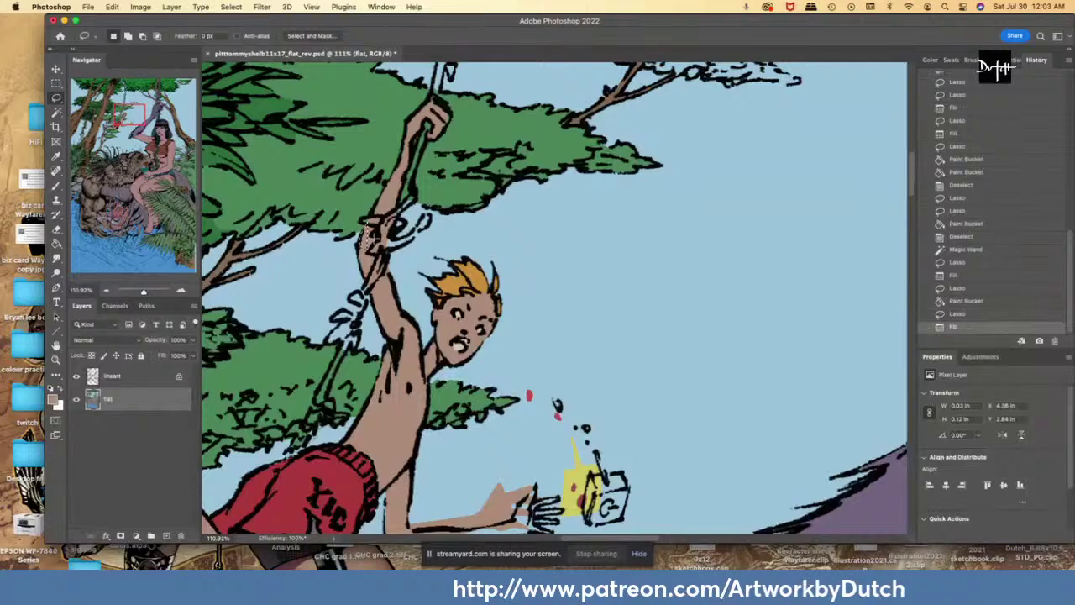
# - Lasso the boy's outstretched forearm and hand along the line art and fill them with skin tone
pyautogui.press('i')
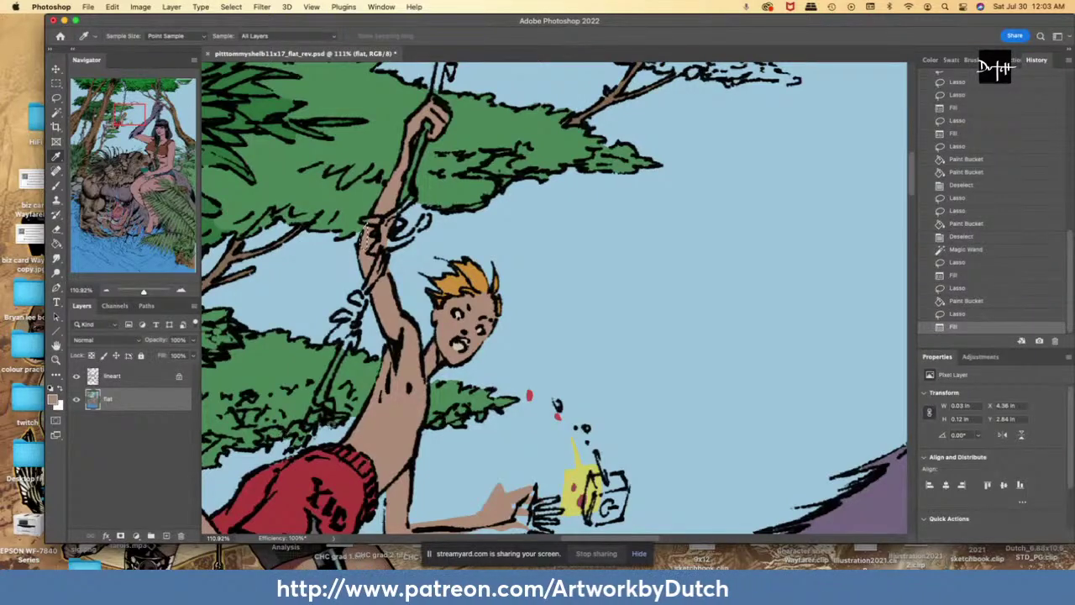
pyautogui.press('l')
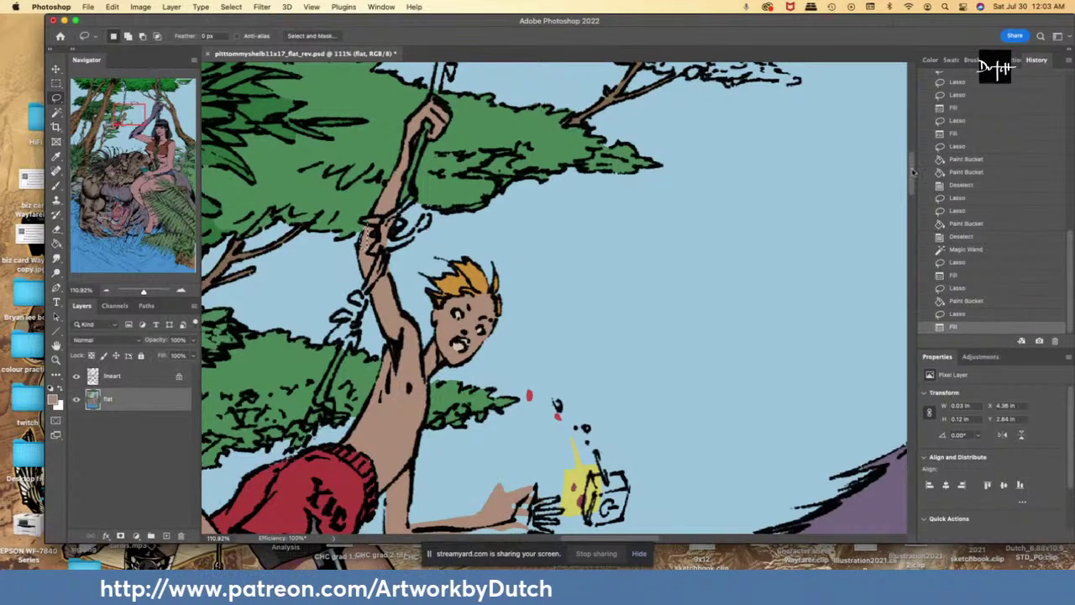
pyautogui.scroll(-5, 914, 172)
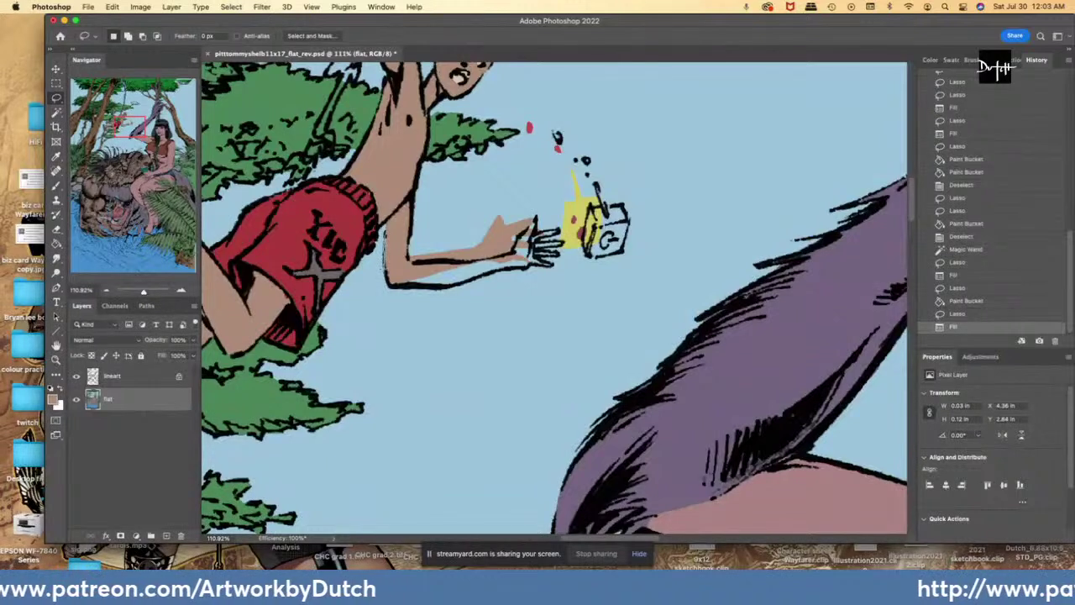
pyautogui.moveTo(386, 286)
pyautogui.mouseDown()
pyautogui.moveTo(552, 266)
pyautogui.moveTo(556, 254)
pyautogui.moveTo(532, 243)
pyautogui.moveTo(514, 251)
pyautogui.mouseUp()
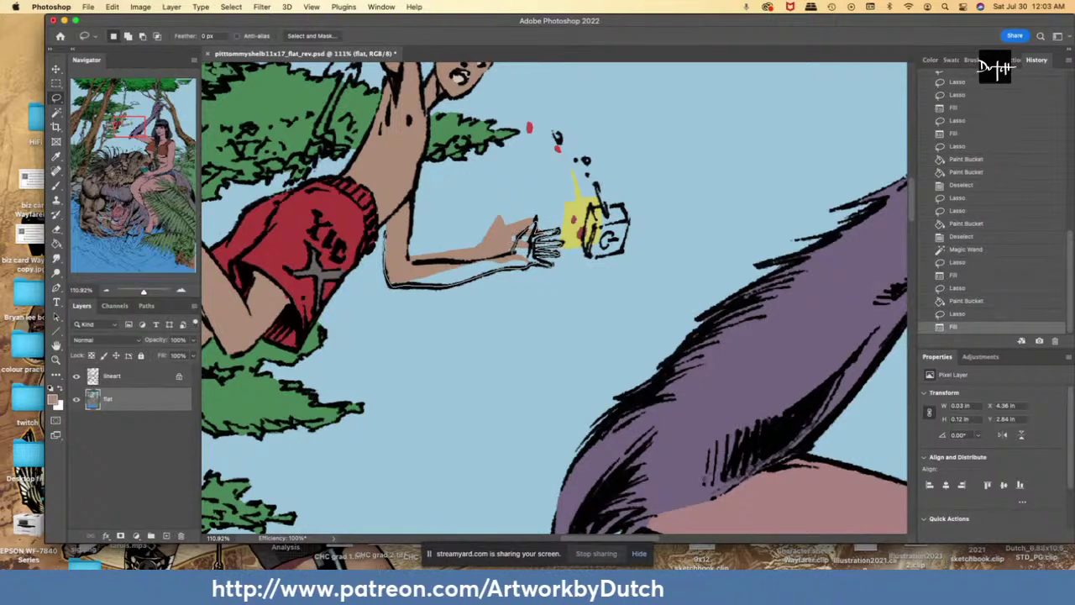
pyautogui.moveTo(406, 260); pyautogui.dragTo(394, 227)
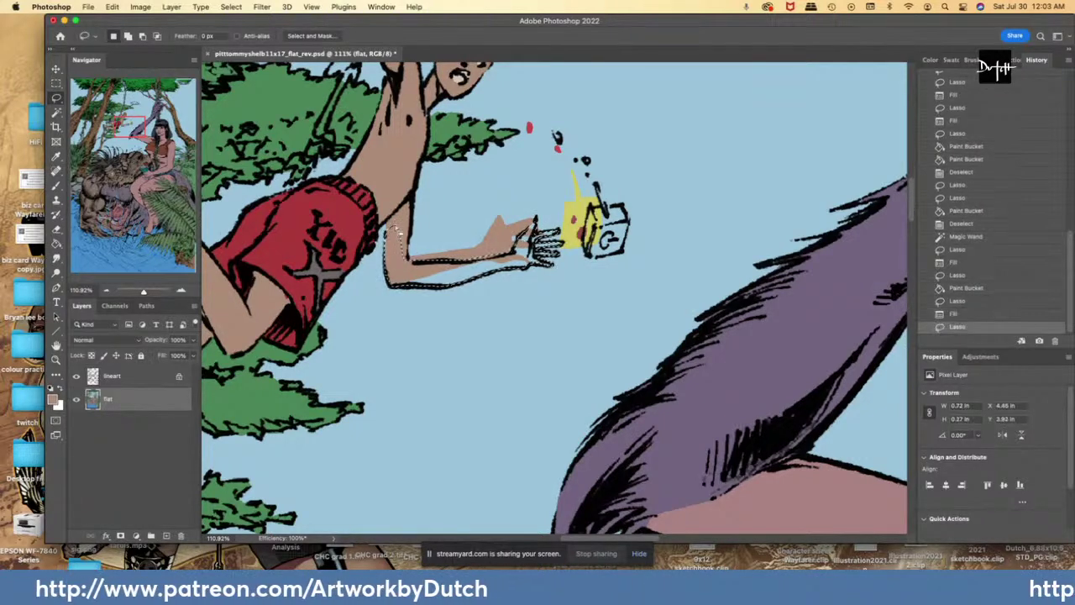
pyautogui.hotkey('alt', 'BackSpace')
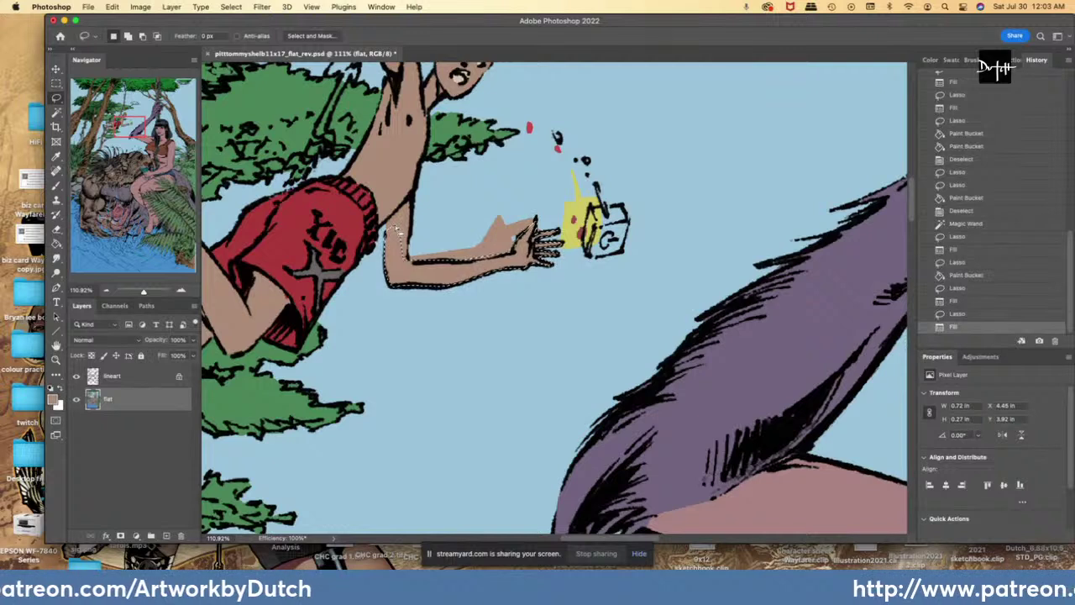
# - Sample the sky blue and fill over the excess skin colour above the boy's outstretched forearm
pyautogui.press('i')
pyautogui.click(441, 325)
pyautogui.press('l')
pyautogui.press('super+d')
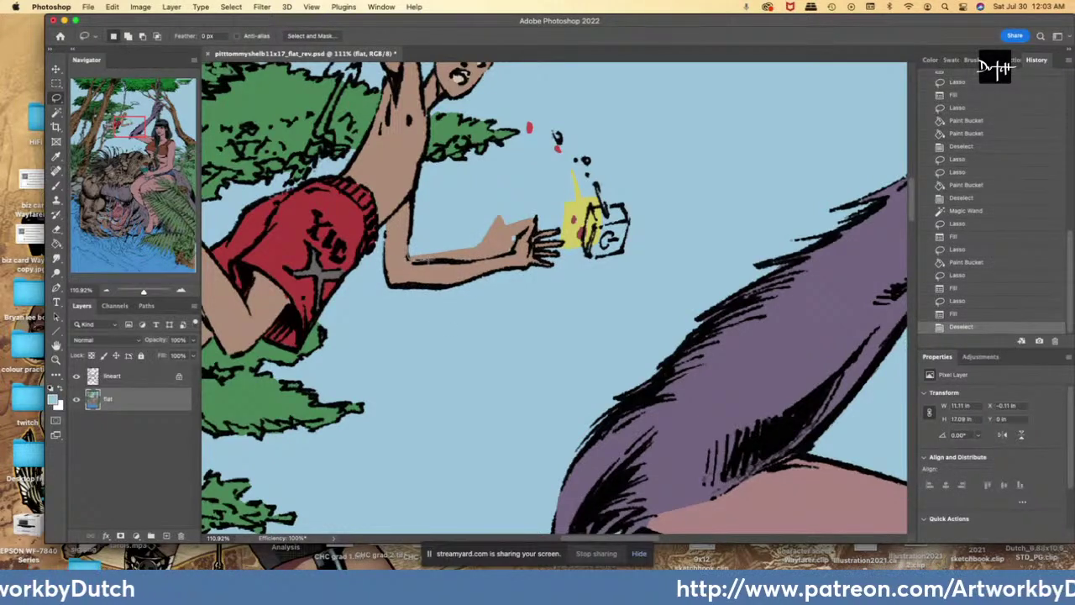
pyautogui.moveTo(429, 262)
pyautogui.mouseDown()
pyautogui.moveTo(516, 244)
pyautogui.moveTo(428, 225)
pyautogui.moveTo(415, 235)
pyautogui.mouseUp()
pyautogui.press('g')
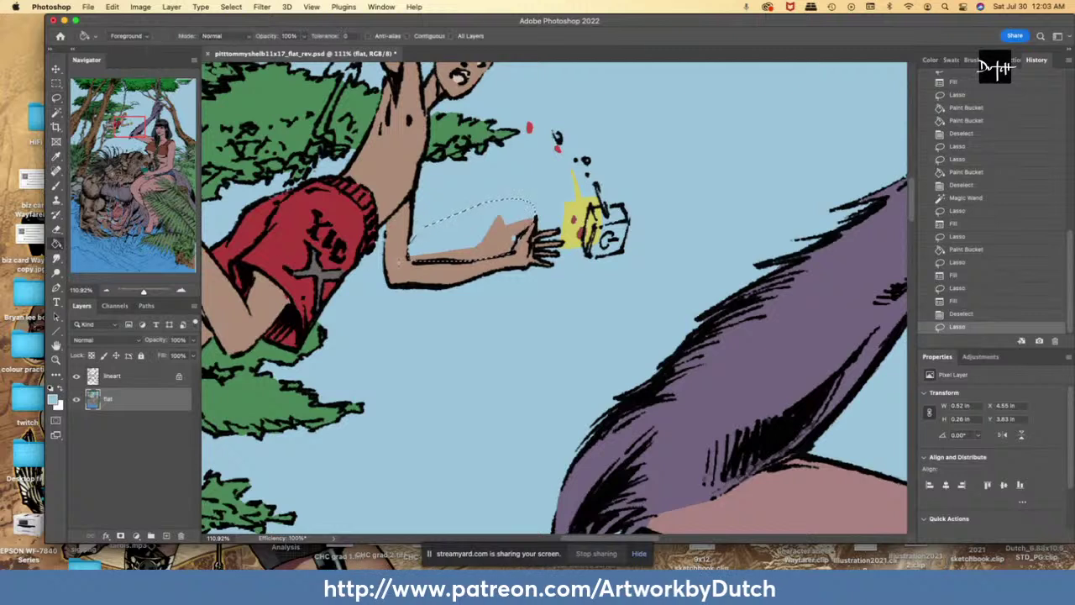
pyautogui.click(433, 255)
# - Sample the drink box yellow and fill the outlined drink box beside the boy's hand along the line art
pyautogui.keyDown('alt'); pyautogui.click(574, 217); pyautogui.keyUp('alt')
pyautogui.press('l')
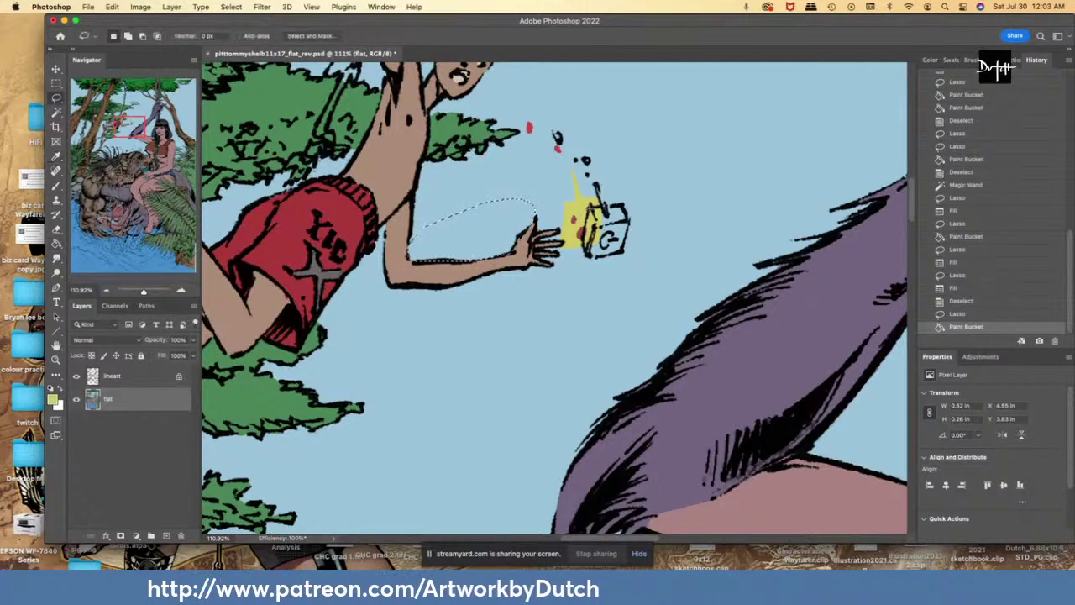
pyautogui.press('super+d')
pyautogui.moveTo(611, 255)
pyautogui.mouseDown()
pyautogui.moveTo(629, 219)
pyautogui.moveTo(605, 206)
pyautogui.moveTo(598, 185)
pyautogui.moveTo(595, 206)
pyautogui.mouseUp()
pyautogui.hotkey('alt', 'BackSpace')
# - Sample the red from the misplaced box colour and fill the round logo on the front of the drink box
pyautogui.press('i')
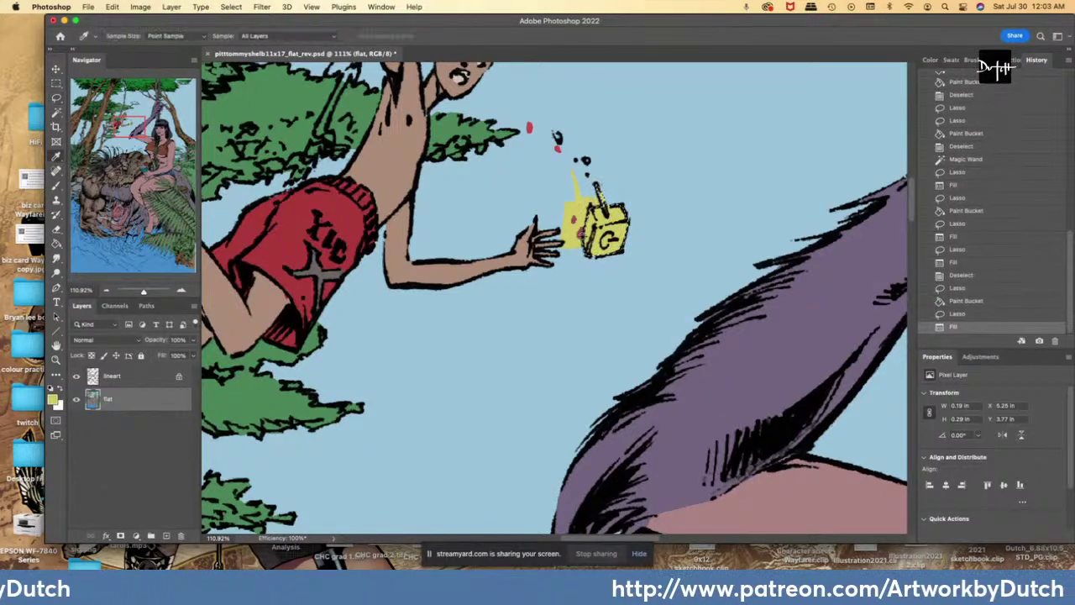
pyautogui.click(580, 235)
pyautogui.press('l')
pyautogui.hotkey('ctrl', 'd')
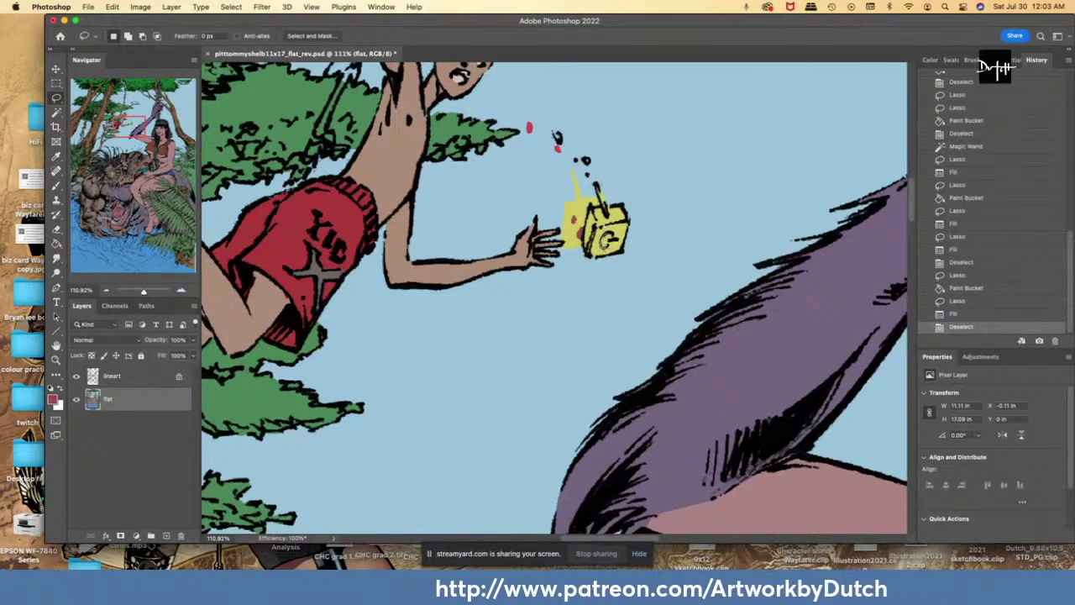
pyautogui.moveTo(614, 240); pyautogui.dragTo(610, 228)
pyautogui.hotkey('alt', 'BackSpace')
# - Sample the sky blue and fill over the misplaced yellow and red patches between the boy's hand and the drink box
pyautogui.press('i')
pyautogui.click(556, 213)
pyautogui.press('l')
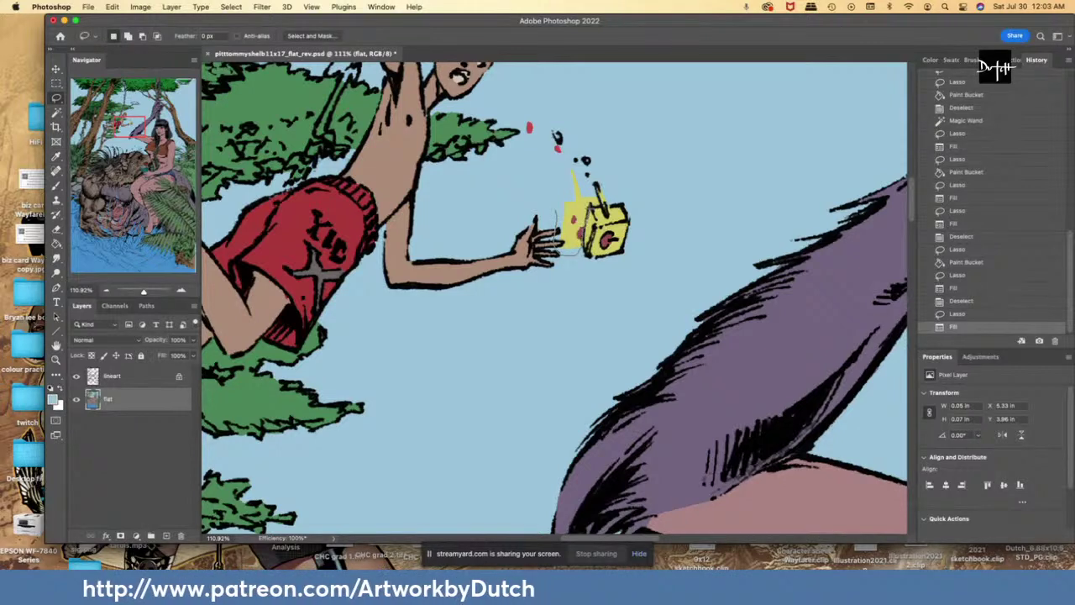
pyautogui.moveTo(561, 159); pyautogui.dragTo(555, 210)
pyautogui.press('g')
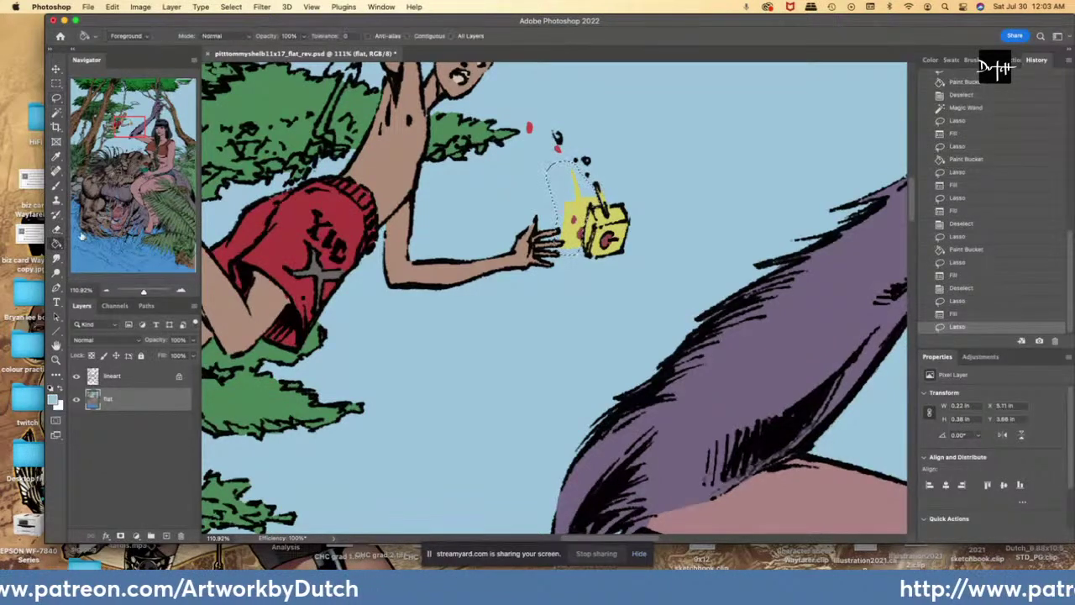
pyautogui.click(572, 210)
pyautogui.click(579, 233)
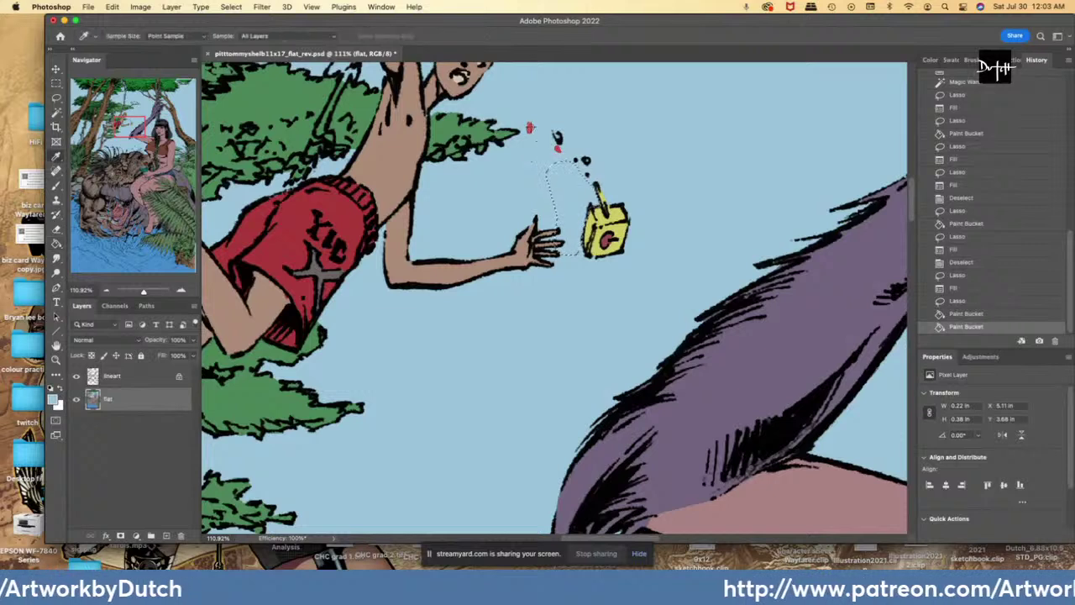
# - Fill the outlined droplets above the drink box with sampled red, and cover the stray red spots beside them with sky blue
pyautogui.keyDown('alt'); pyautogui.click(529, 128); pyautogui.keyUp('alt')
pyautogui.press('l')
pyautogui.moveTo(553, 131); pyautogui.dragTo(586, 154)
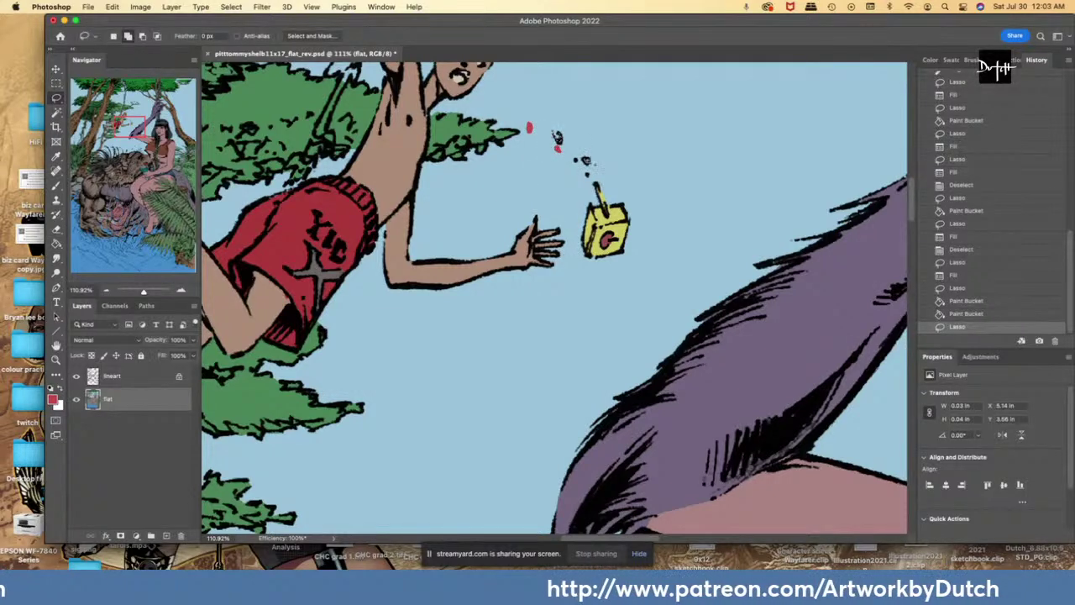
pyautogui.hotkey('alt', 'BackSpace')
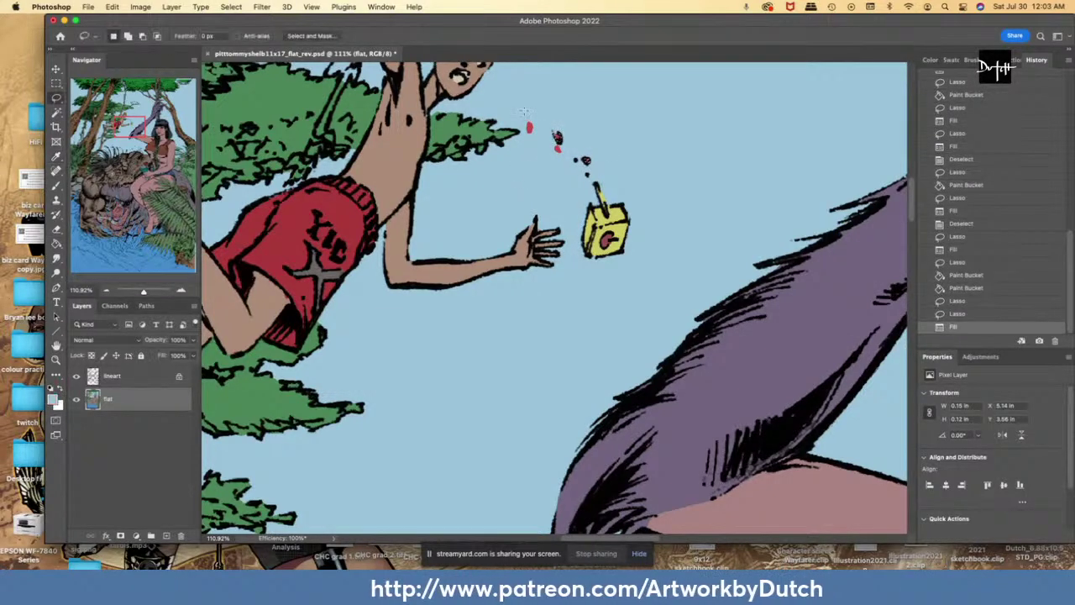
pyautogui.moveTo(521, 111)
pyautogui.mouseDown()
pyautogui.moveTo(565, 168)
pyautogui.moveTo(525, 113)
pyautogui.mouseUp()
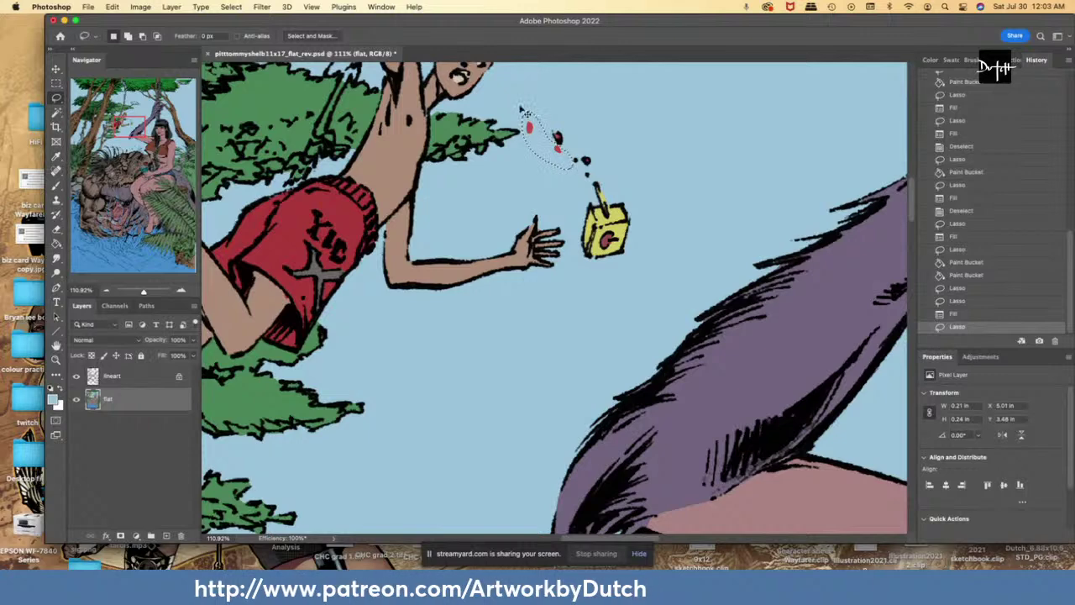
pyautogui.hotkey('alt', 'BackSpace')
# - Lasso the vine from the boy's raised hand down to his shorts along the line art and fill it with grey
pyautogui.press('super+minus')
pyautogui.scroll(-3, 519, 103)
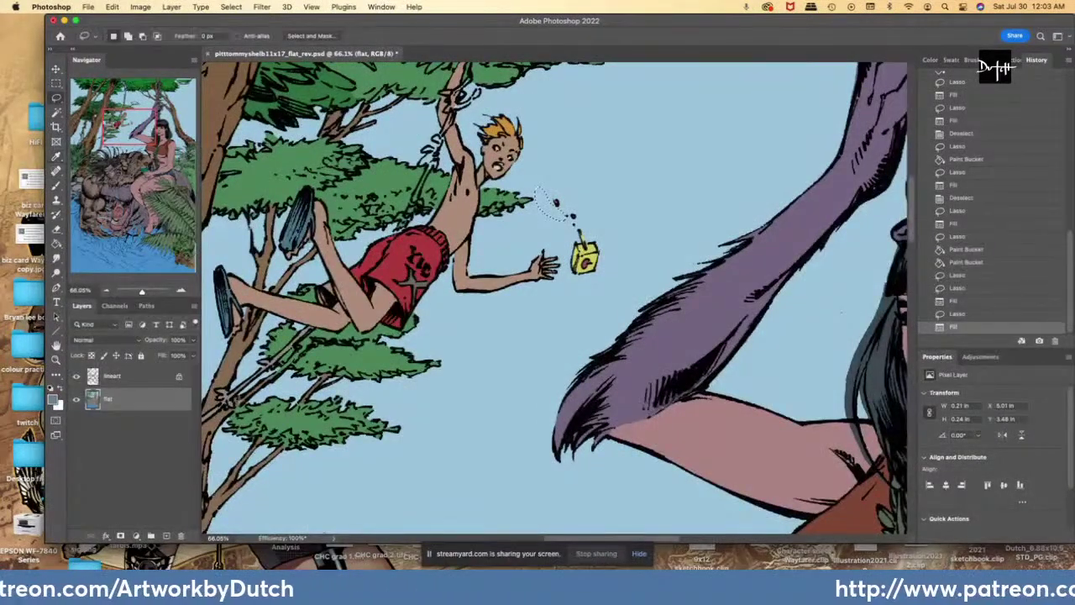
pyautogui.moveTo(909, 240); pyautogui.dragTo(910, 211)
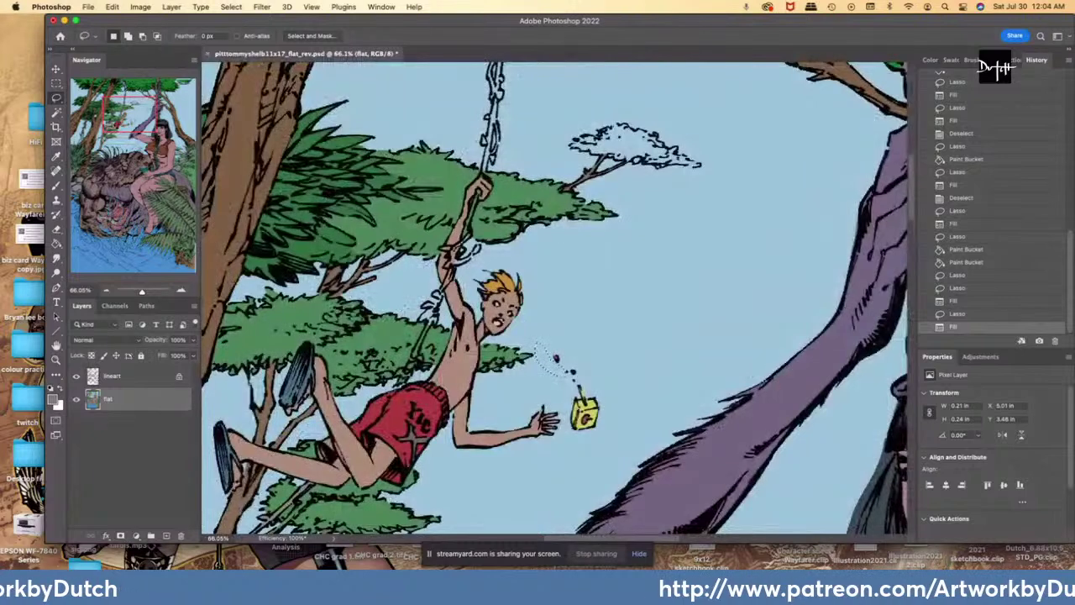
pyautogui.press('super+plus')
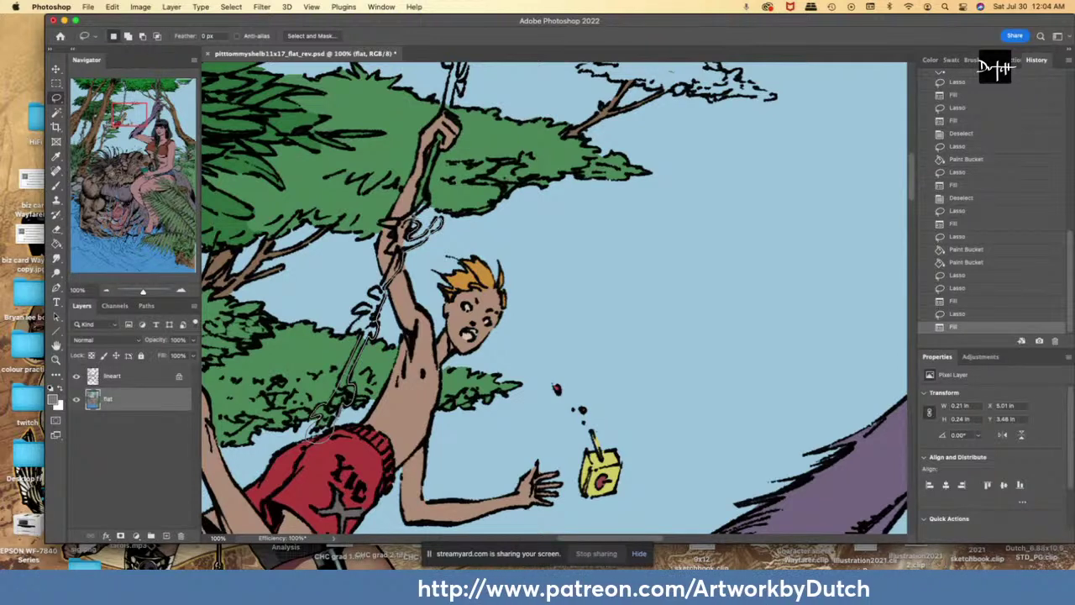
pyautogui.moveTo(429, 203)
pyautogui.mouseDown()
pyautogui.moveTo(440, 135)
pyautogui.moveTo(413, 206)
pyautogui.mouseUp()
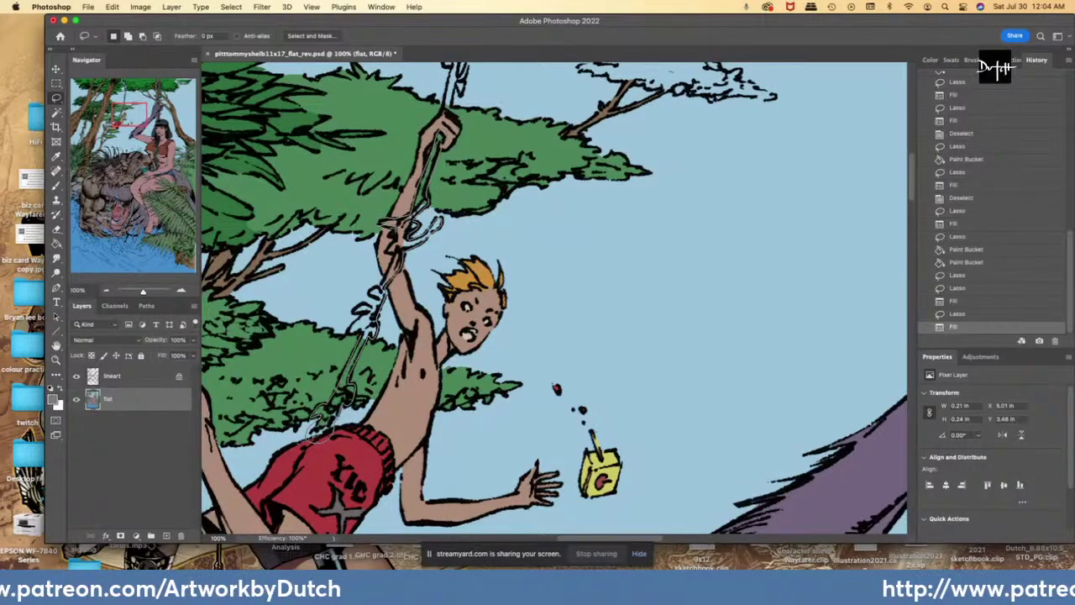
pyautogui.moveTo(398, 252); pyautogui.dragTo(380, 287)
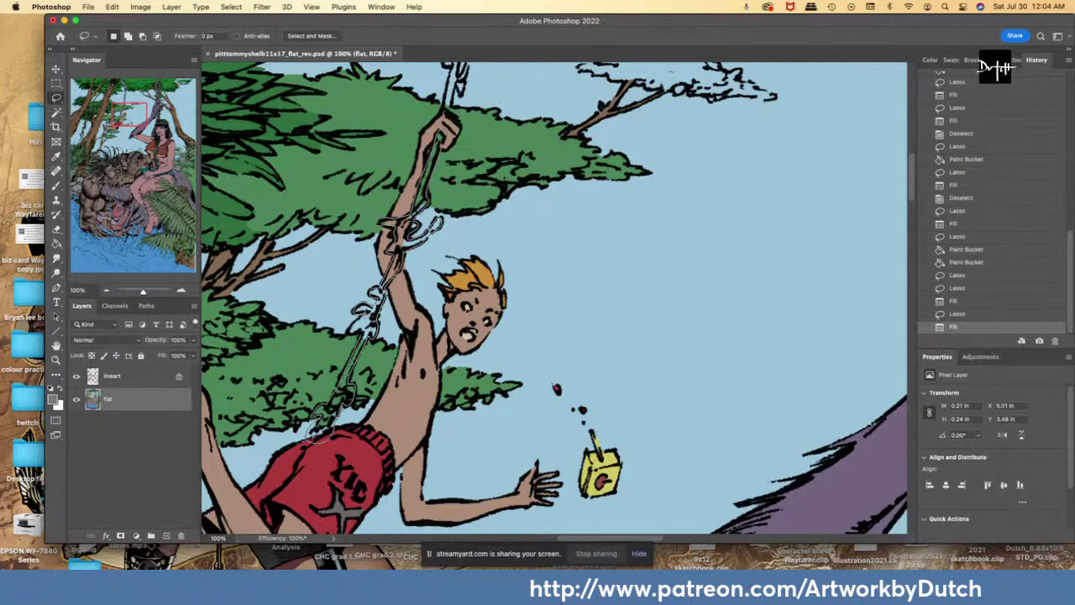
pyautogui.moveTo(326, 428); pyautogui.dragTo(313, 438)
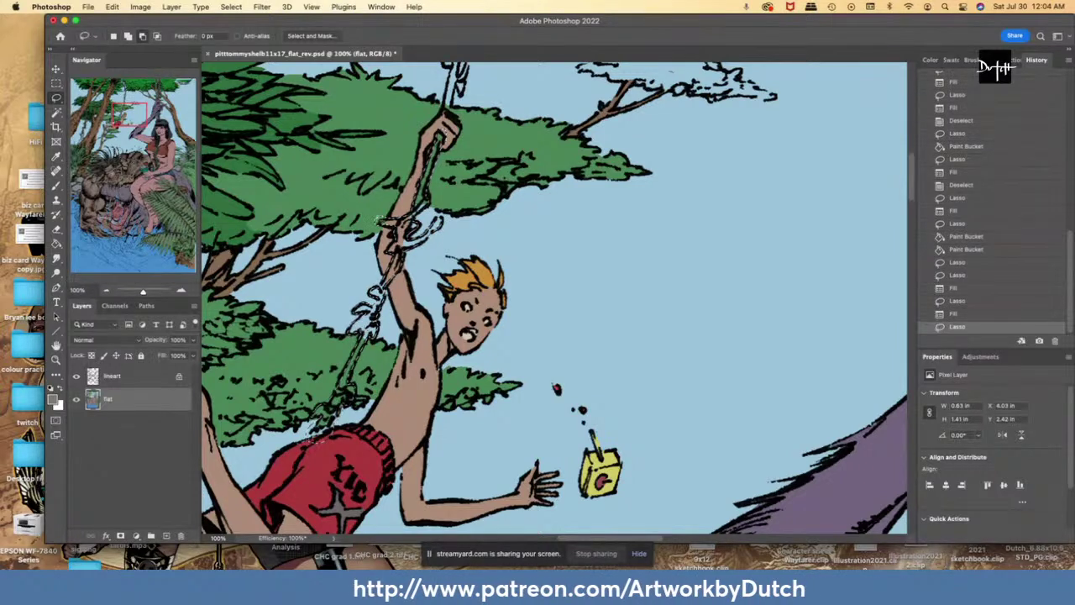
pyautogui.moveTo(398, 220); pyautogui.dragTo(378, 218)
pyautogui.click(56, 244)
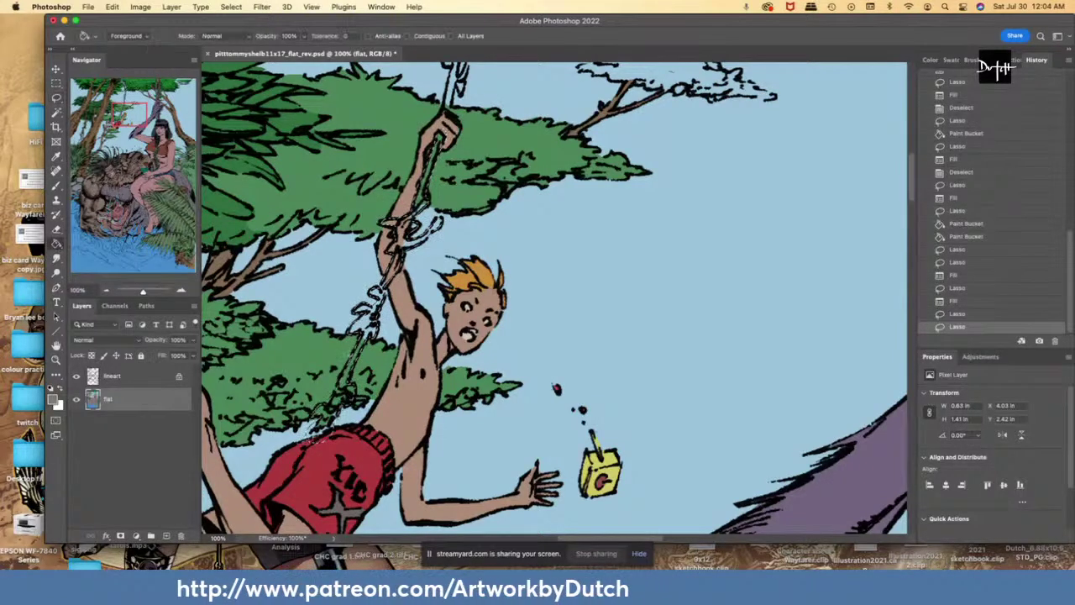
pyautogui.click(342, 388)
pyautogui.click(329, 437)
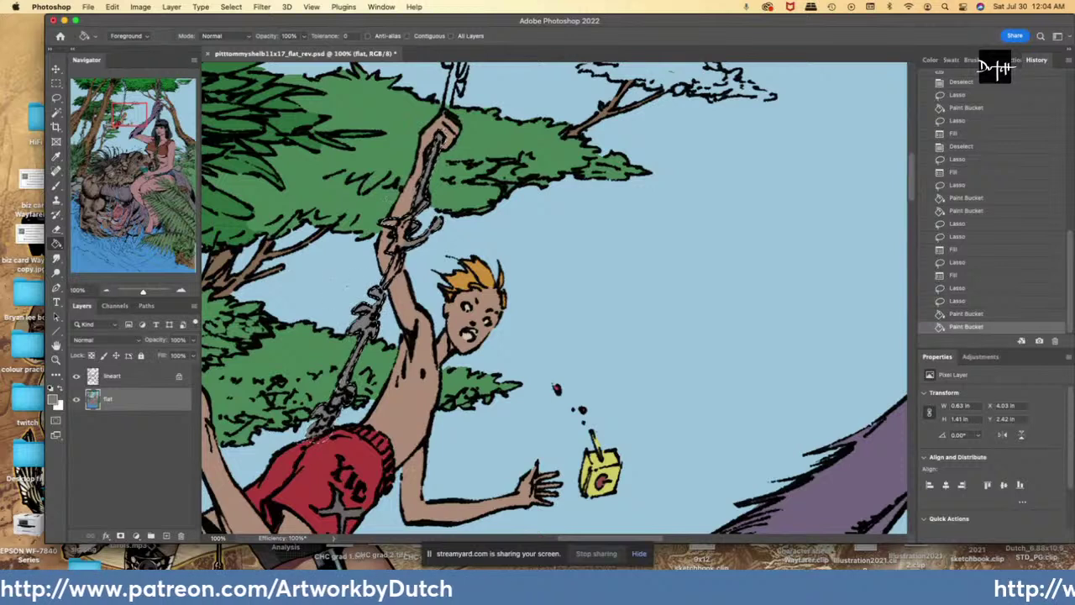
# - Refine the vine selection below the boy's gripping hand and refill the vine with grey
pyautogui.press('l')
pyautogui.moveTo(436, 132); pyautogui.dragTo(440, 136)
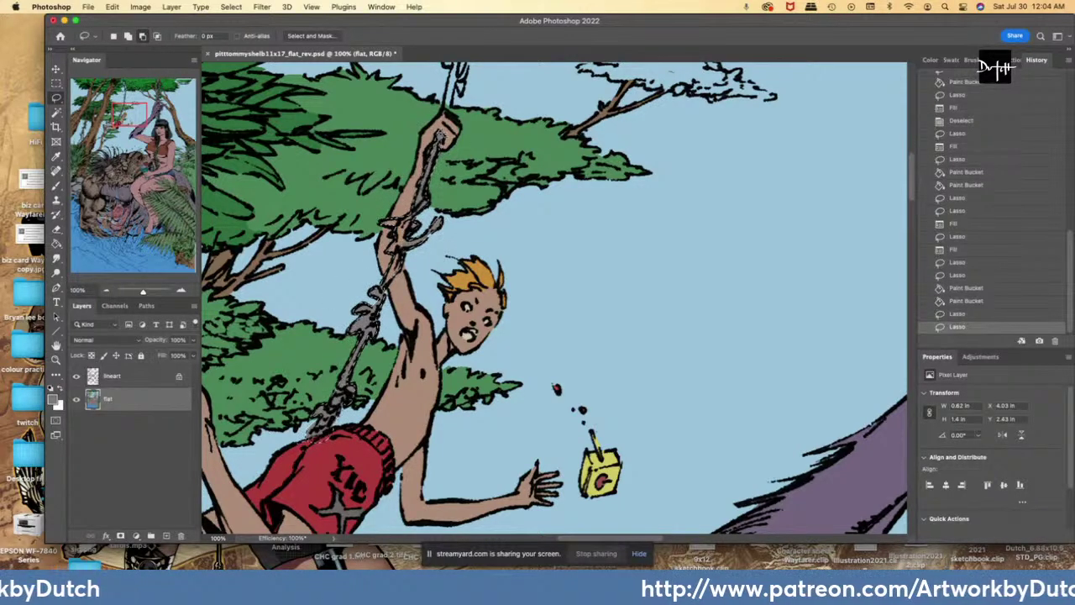
pyautogui.press('g')
pyautogui.click(330, 418)
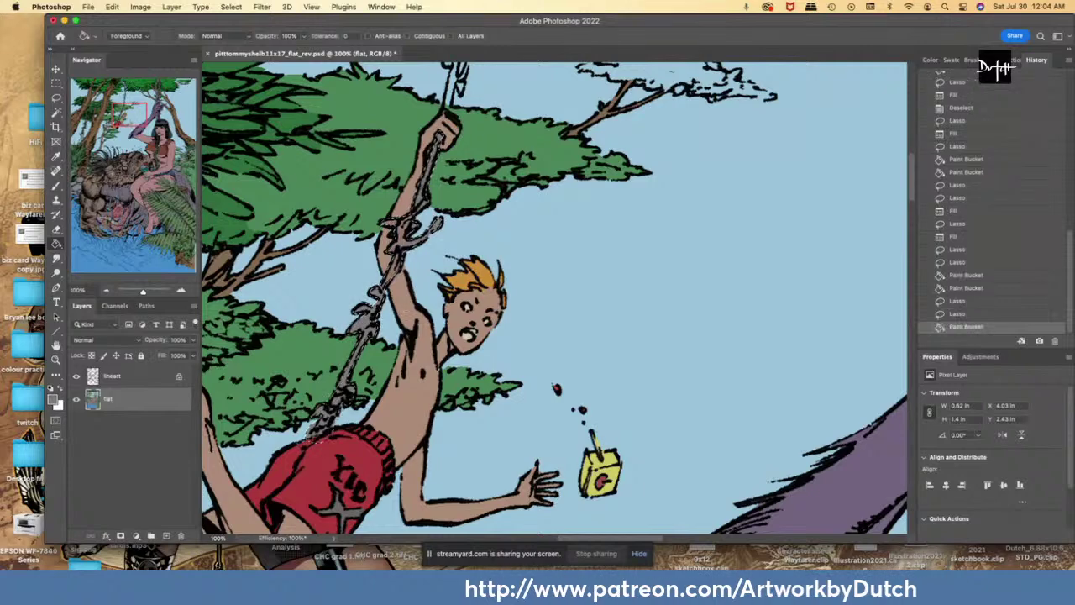
pyautogui.click(364, 325)
pyautogui.press('l')
pyautogui.press('w')
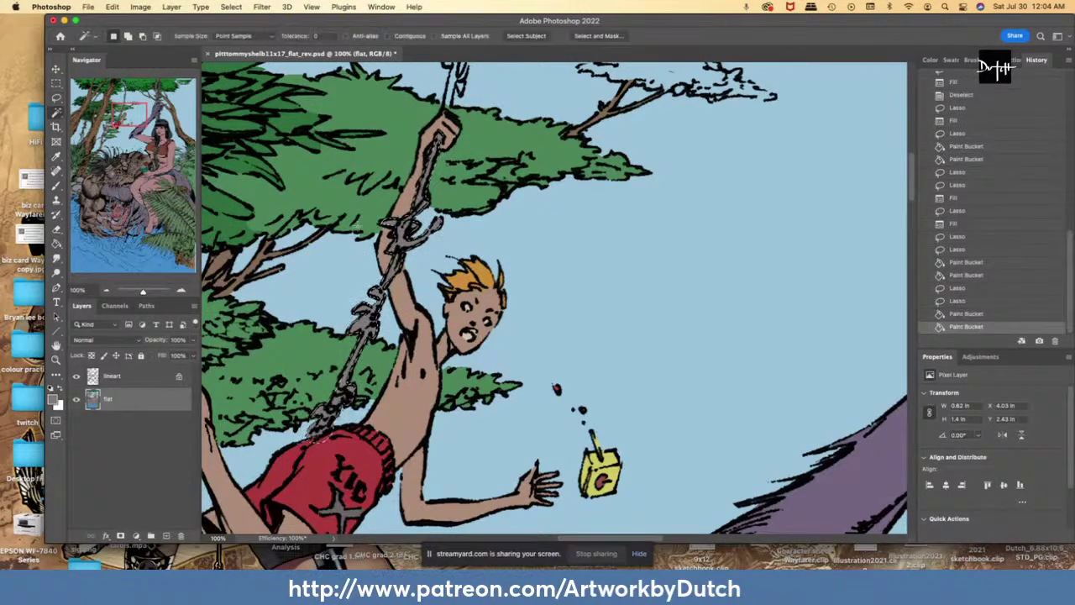
pyautogui.click(407, 368)
pyautogui.click(423, 375)
pyautogui.click(423, 378)
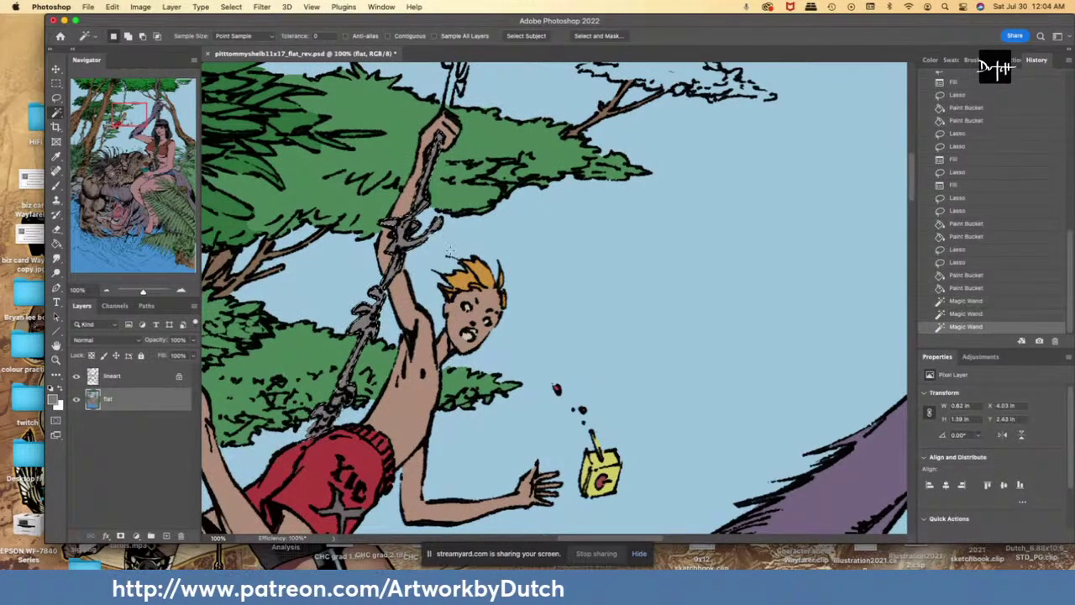
pyautogui.click(461, 484)
pyautogui.press('l')
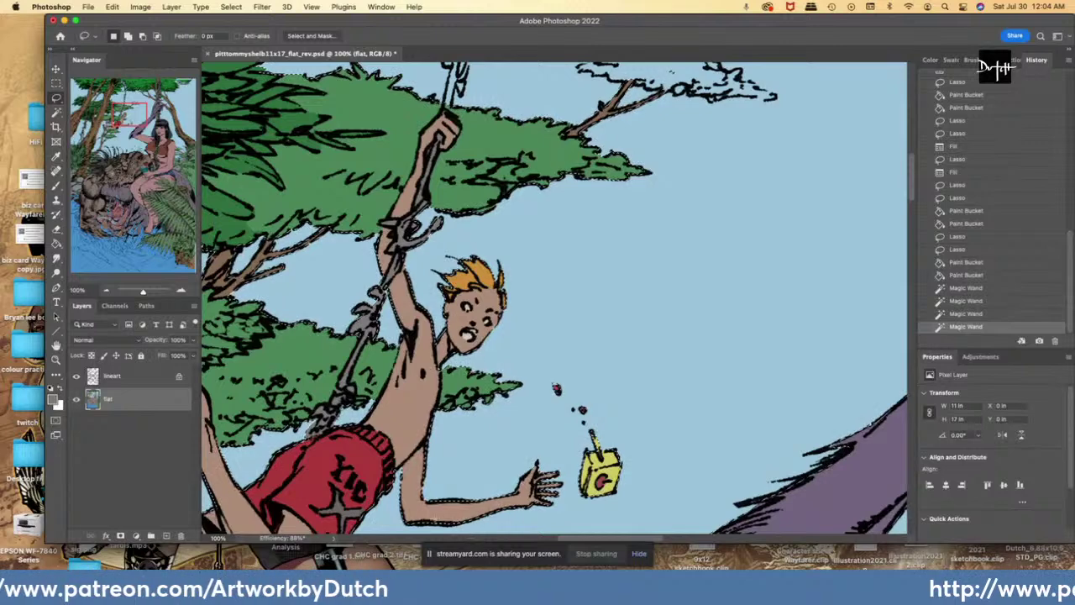
# - Clear the selection, sample the foliage green and fill a small lassoed gap in the leaves above the boy's shorts
pyautogui.press('i')
pyautogui.click(238, 384)
pyautogui.press('l')
pyautogui.press('super+d')
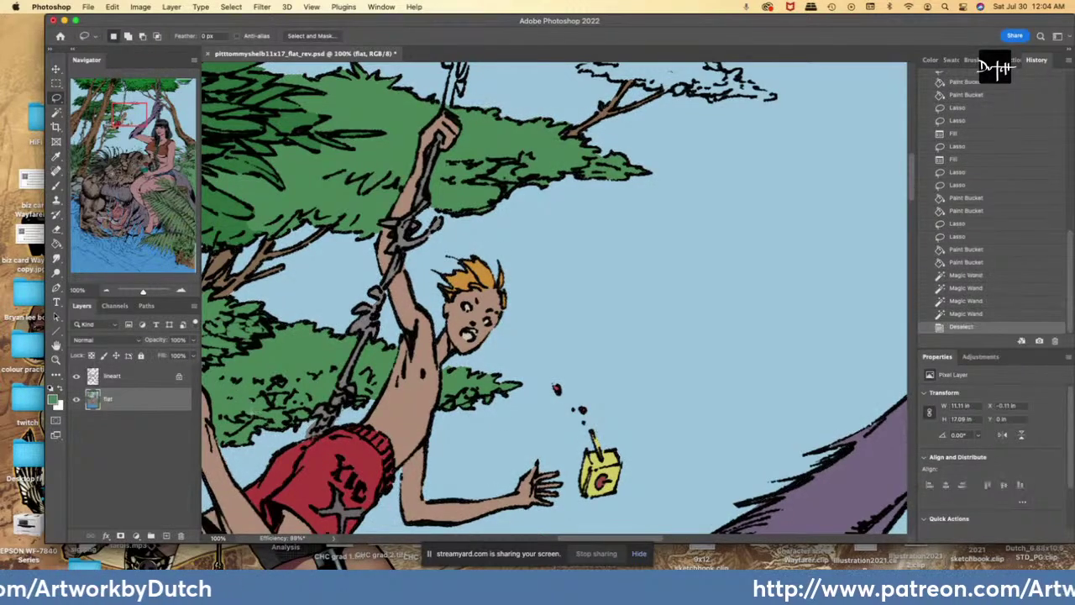
pyautogui.moveTo(256, 414); pyautogui.dragTo(267, 411)
pyautogui.hotkey('alt', 'BackSpace')
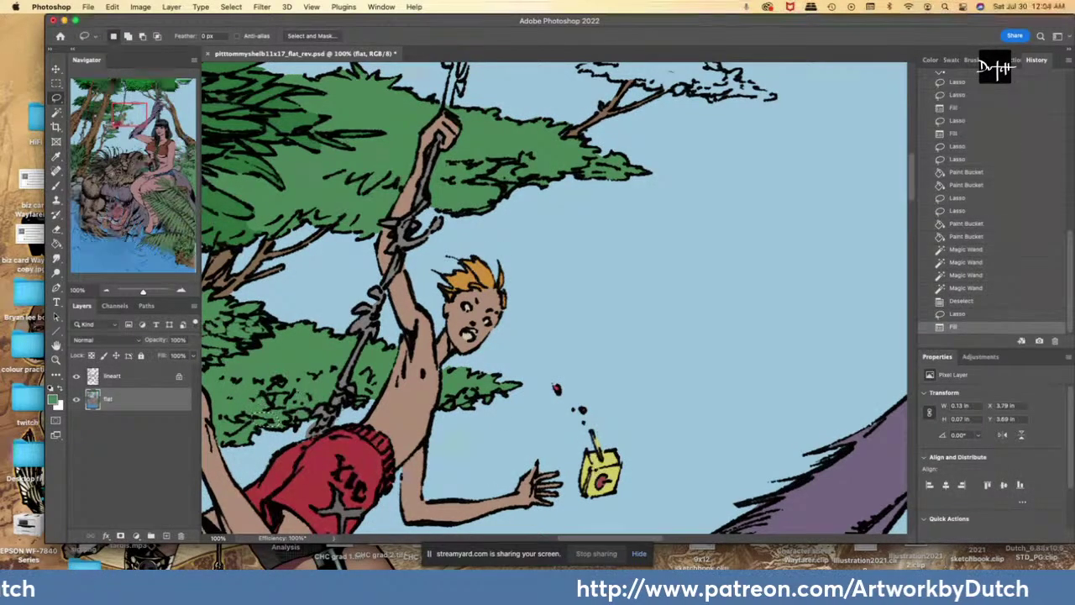
# - Sample the sky blue and fill the lassoed gaps around the vine's lower end at the boy's waistband
pyautogui.press('i')
pyautogui.press('l')
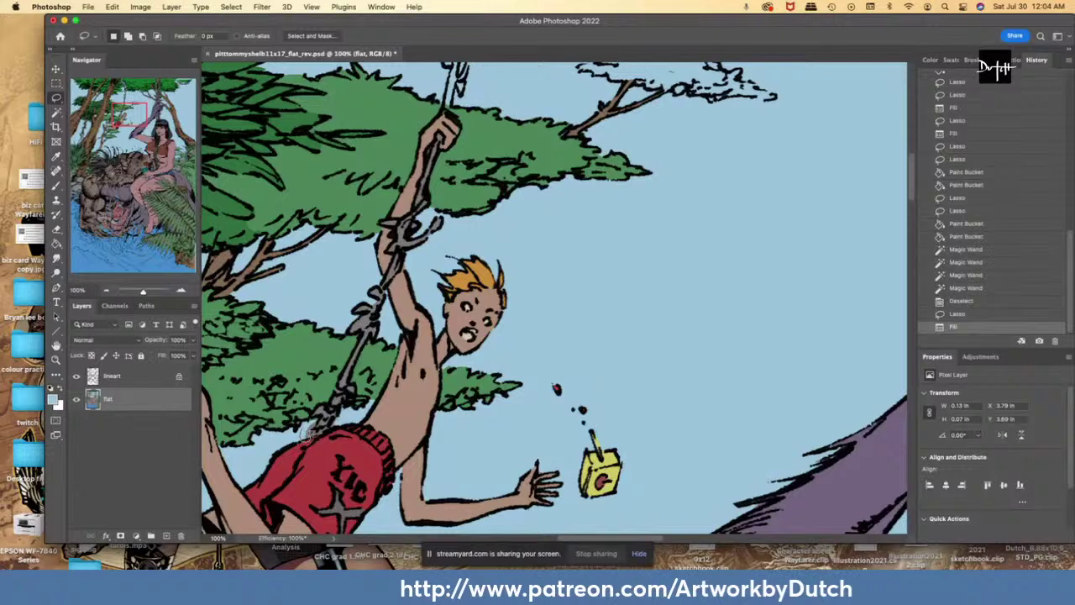
pyautogui.moveTo(308, 434); pyautogui.dragTo(309, 430)
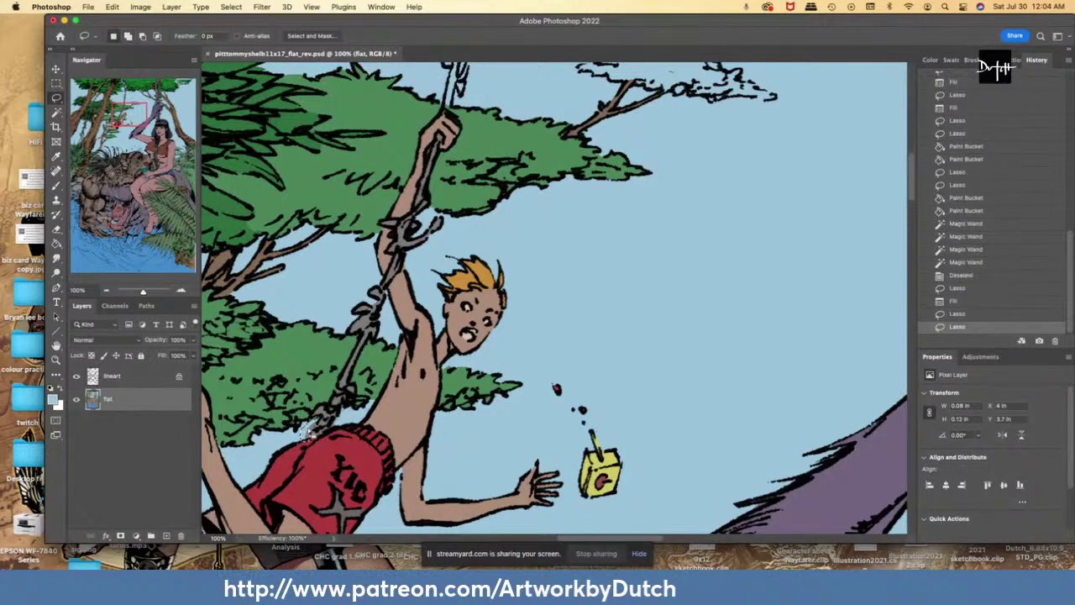
pyautogui.click(56, 245)
pyautogui.click(310, 430)
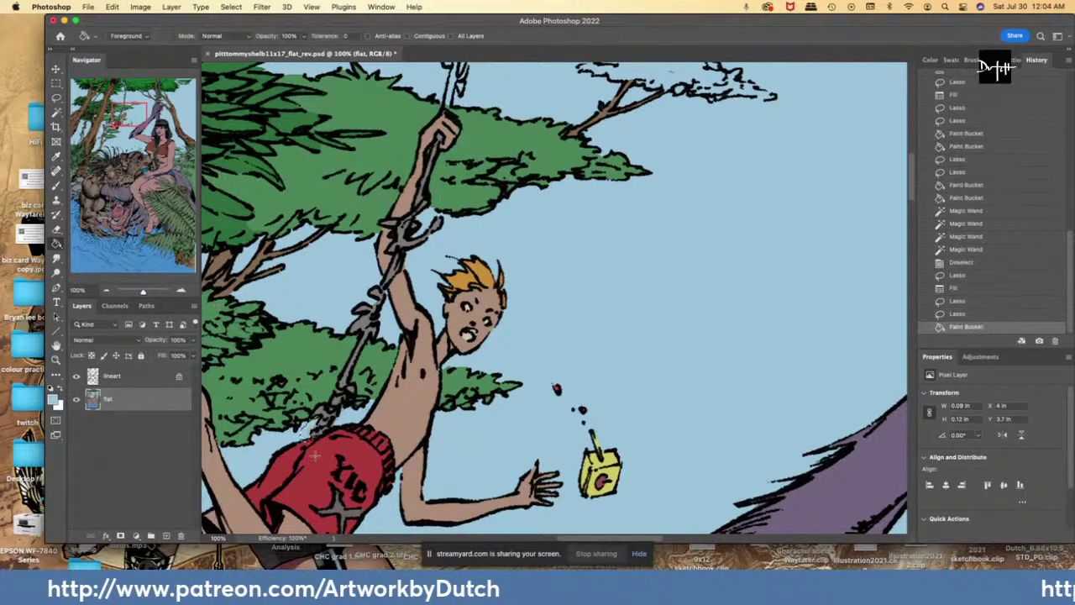
pyautogui.press('l')
pyautogui.click(56, 245)
pyautogui.click(307, 429)
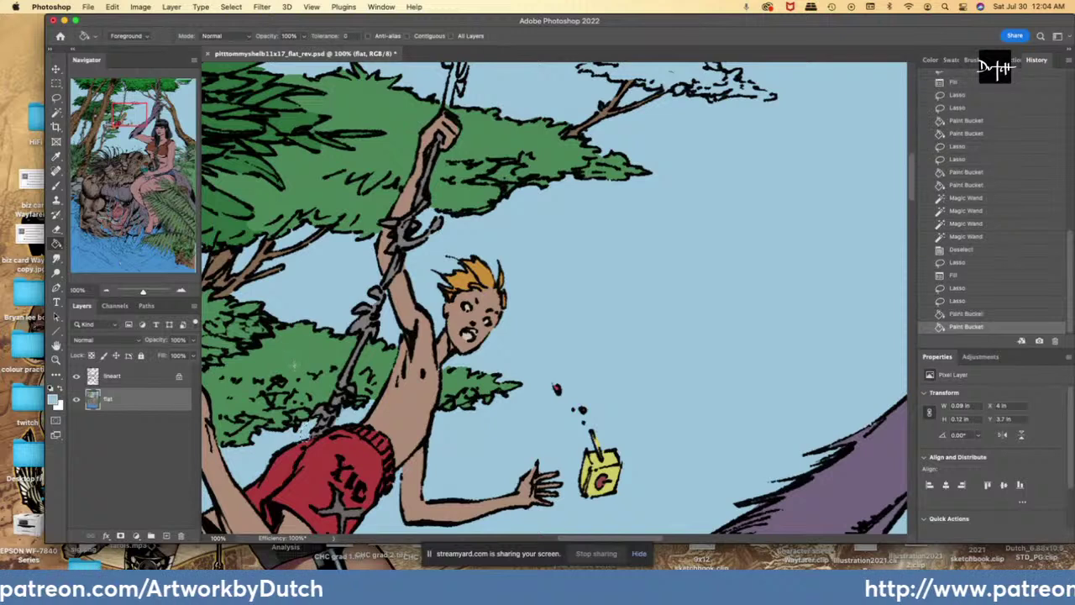
# - Deselect, then lasso a tiny remaining spot beside the vine just above the shorts and fill it with sky blue
pyautogui.press('super+d')
pyautogui.press('l')
pyautogui.moveTo(309, 422); pyautogui.dragTo(310, 414)
pyautogui.hotkey('alt', 'BackSpace')
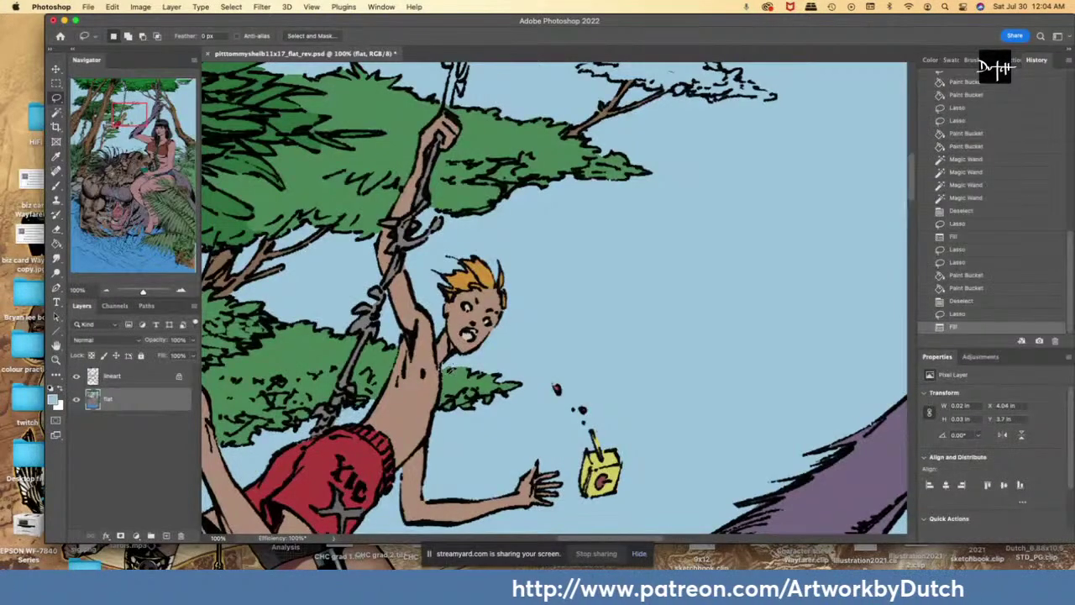
# - Fill the small gap under the boy's chin with sky blue and touch up the edge of his chest with skin tone
pyautogui.moveTo(447, 370)
pyautogui.mouseDown()
pyautogui.moveTo(410, 396)
pyautogui.moveTo(438, 366)
pyautogui.mouseUp()
pyautogui.hotkey('alt', 'BackSpace')
pyautogui.hotkey('alt', 'BackSpace')
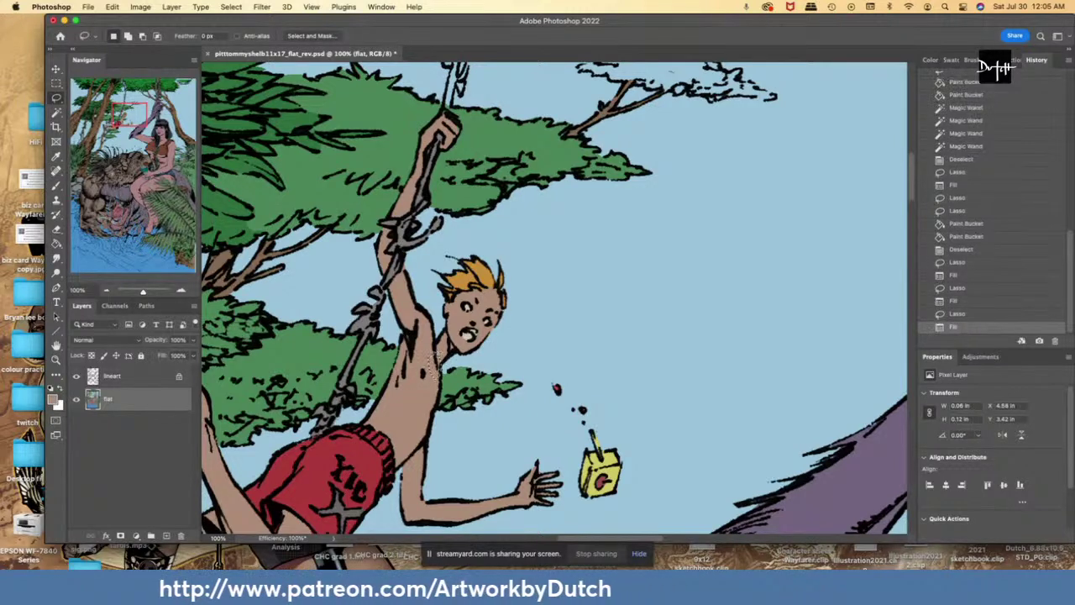
# - Sample the branch brown and fill the lassoed base of the small distant tree's branch where it meets the foliage
pyautogui.press('i')
pyautogui.click(456, 387)
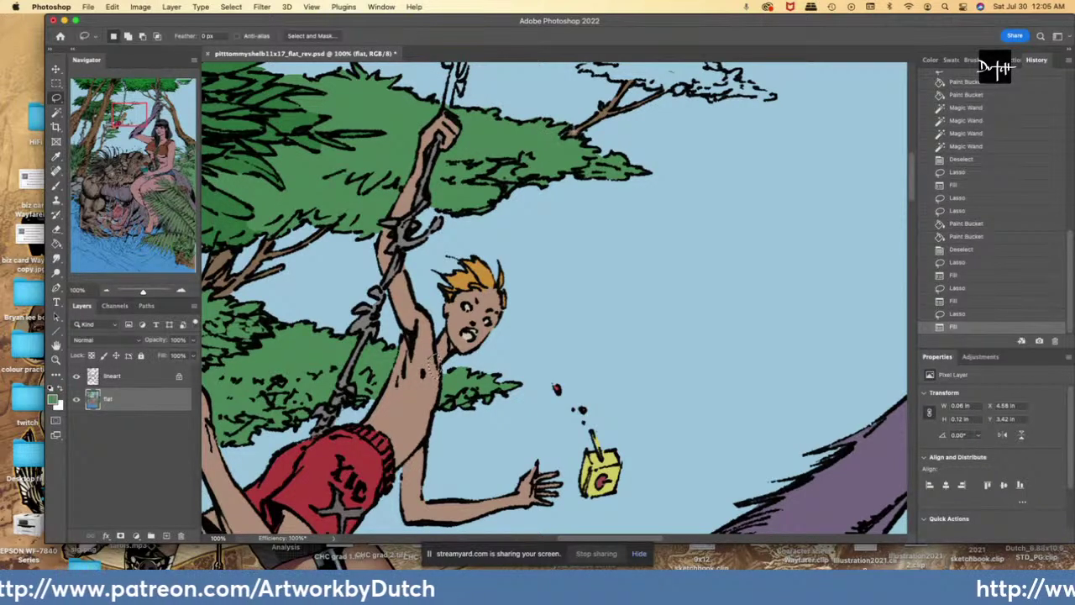
pyautogui.press('i')
pyautogui.click(582, 127)
pyautogui.press('l')
pyautogui.moveTo(569, 129); pyautogui.dragTo(565, 132)
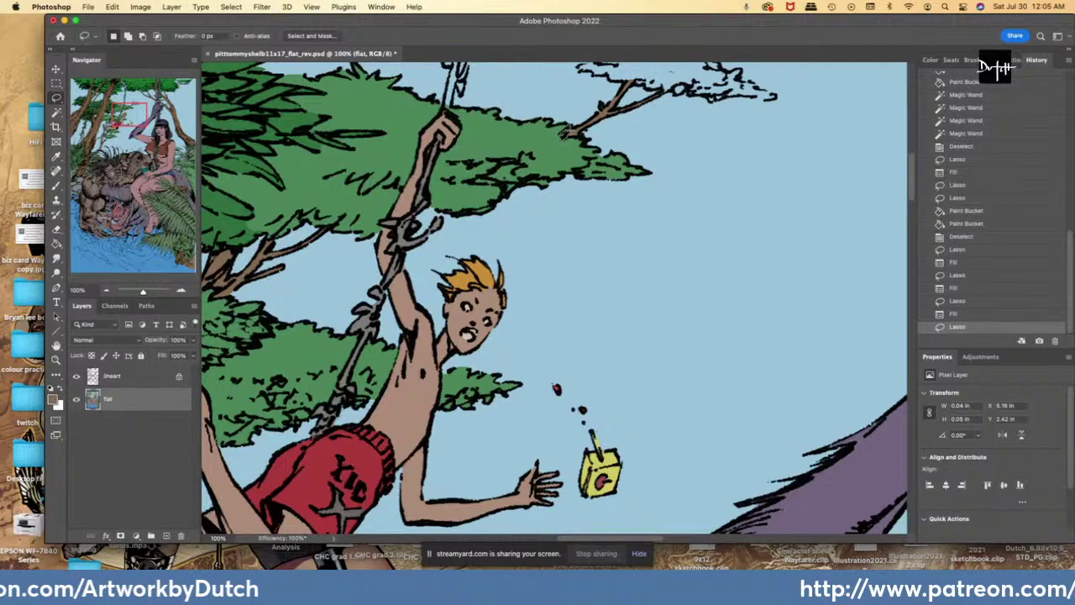
pyautogui.hotkey('alt', 'BackSpace')
# - Sample the muted foliage green and fill the lassoed canopy of the small distant tree
pyautogui.scroll(-3, 549, 302)
pyautogui.press('i')
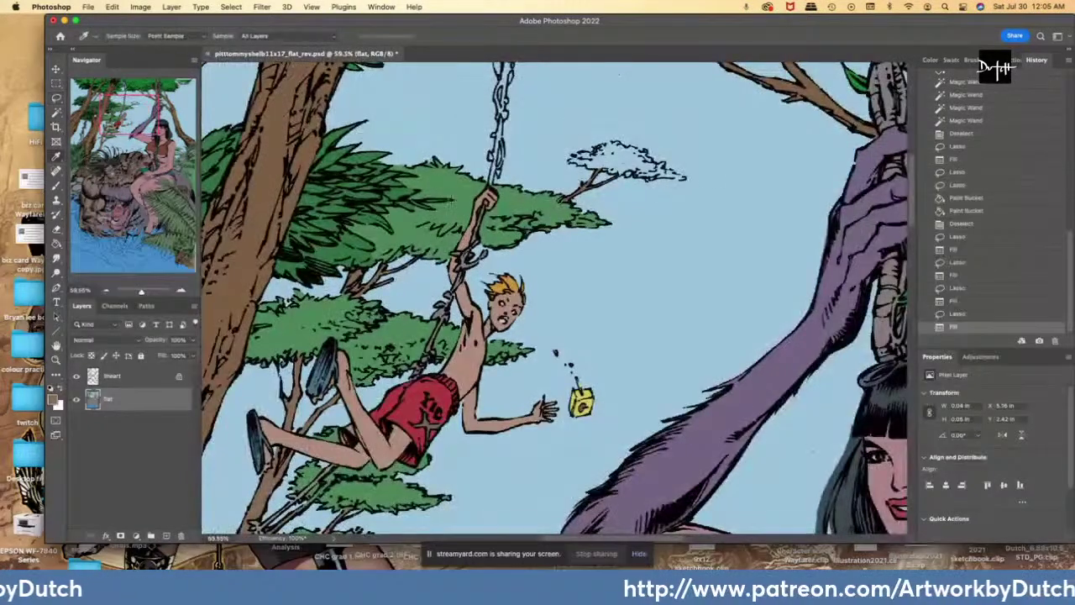
pyautogui.click(450, 202)
pyautogui.press('l')
pyautogui.moveTo(914, 232); pyautogui.dragTo(914, 206)
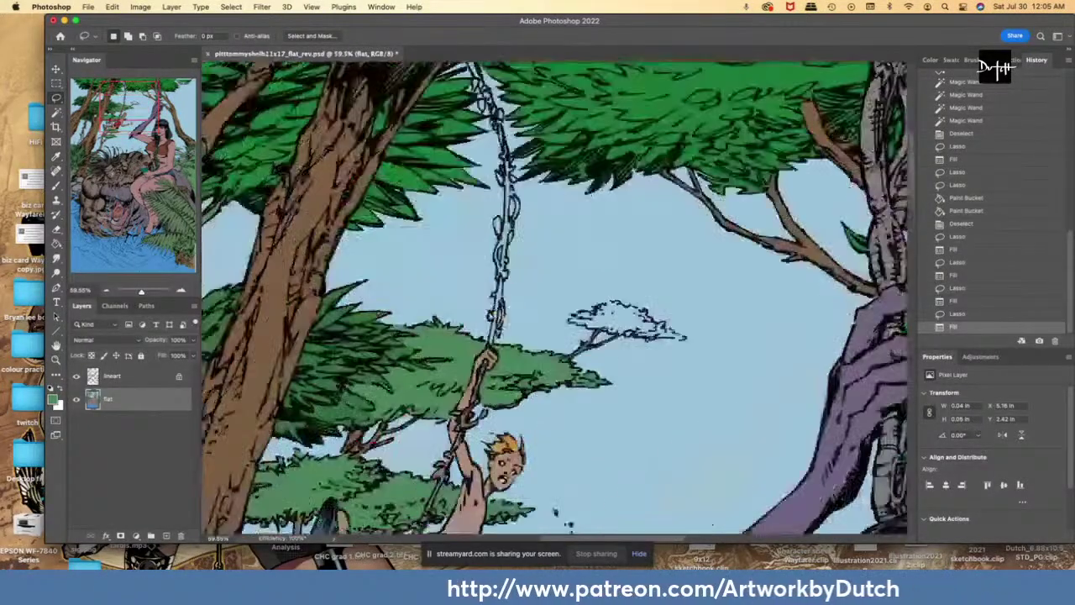
pyautogui.press('super+plus')
pyautogui.press('super+plus')
pyautogui.moveTo(599, 321); pyautogui.dragTo(577, 335)
pyautogui.moveTo(586, 338)
pyautogui.mouseDown()
pyautogui.moveTo(635, 351)
pyautogui.moveTo(653, 318)
pyautogui.moveTo(679, 357)
pyautogui.moveTo(715, 369)
pyautogui.moveTo(766, 363)
pyautogui.moveTo(702, 314)
pyautogui.moveTo(653, 303)
pyautogui.moveTo(585, 326)
pyautogui.mouseUp()
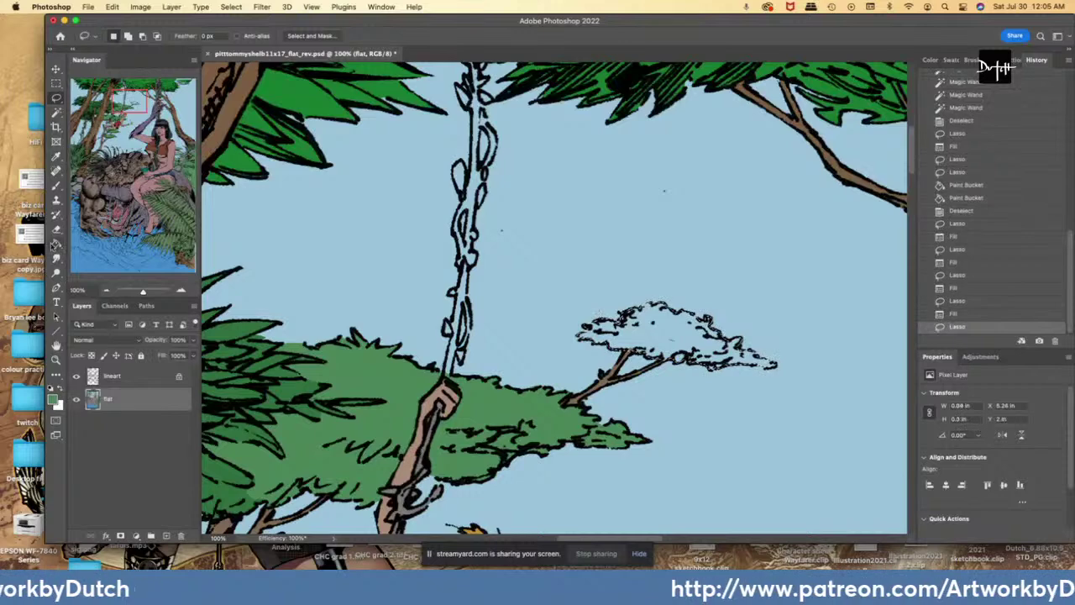
pyautogui.press('g')
pyautogui.click(645, 329)
pyautogui.press('l')
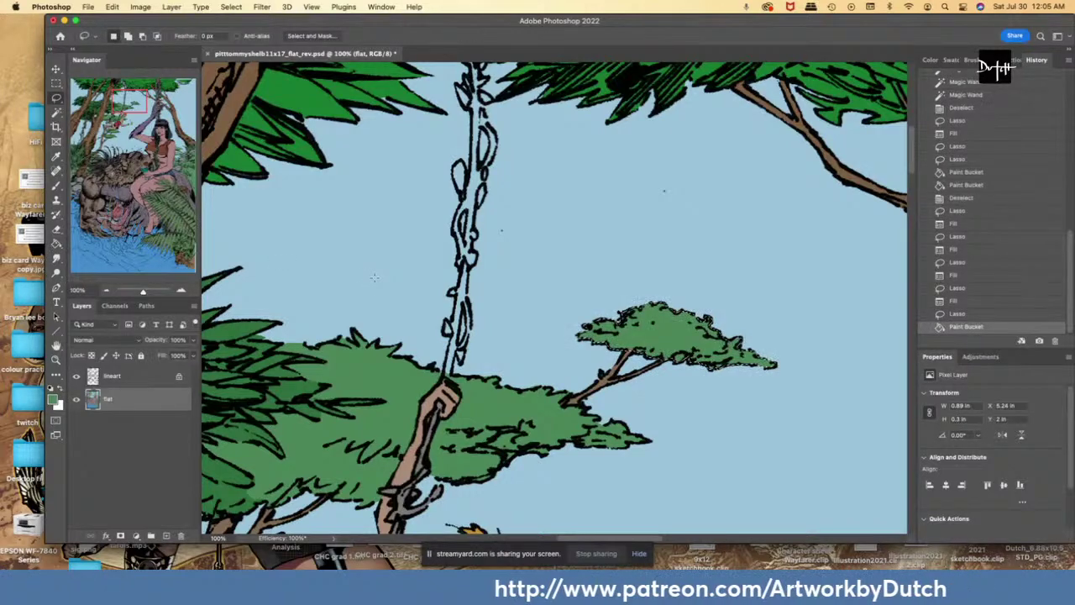
# - Sample the bright leaf green and fill the lassoed gap in the leaf tip beside the large trunk
pyautogui.scroll(-1, 375, 278)
pyautogui.press('i')
pyautogui.click(273, 174)
pyautogui.press('l')
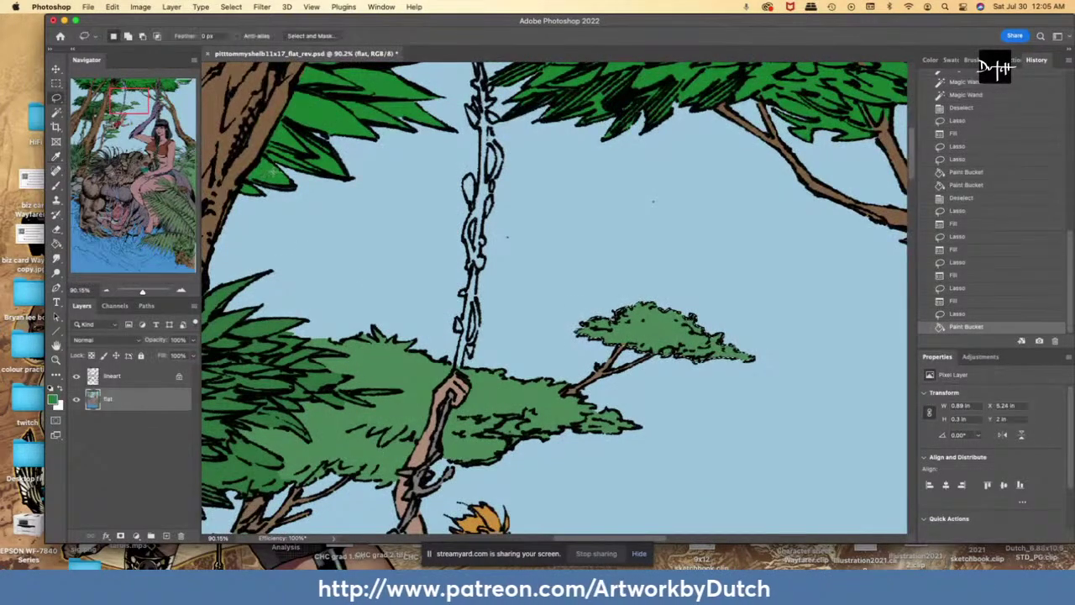
pyautogui.moveTo(272, 164)
pyautogui.mouseDown()
pyautogui.moveTo(290, 184)
pyautogui.moveTo(270, 165)
pyautogui.mouseUp()
pyautogui.hotkey('alt', 'BackSpace')
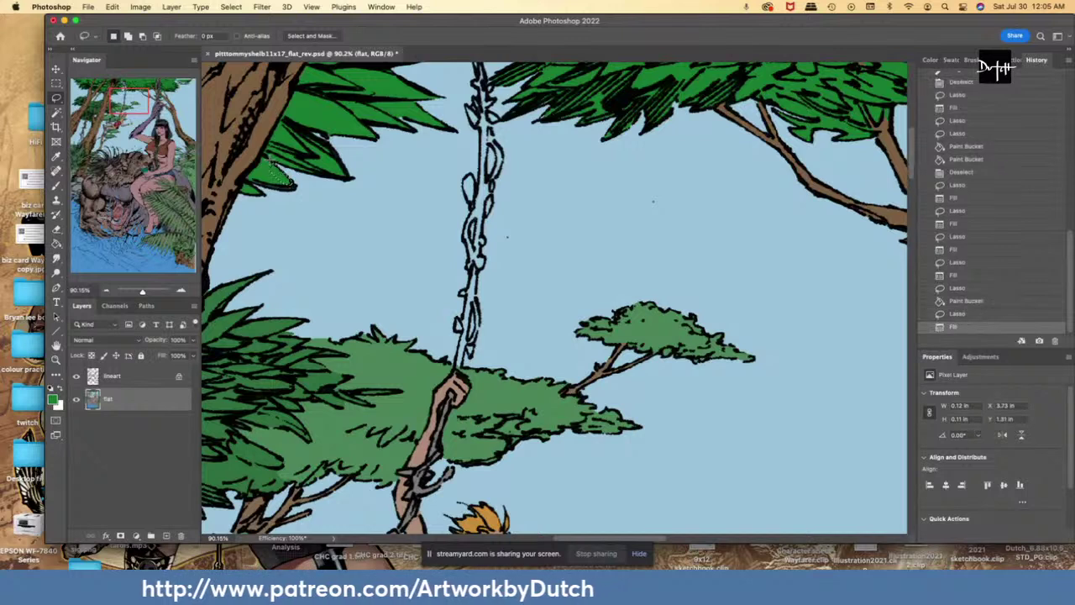
# - Sample the vine grey, lasso the vine from the boy's fist up to the canopy, and fill it with grey
pyautogui.press('i')
pyautogui.click(418, 484)
pyautogui.press('l')
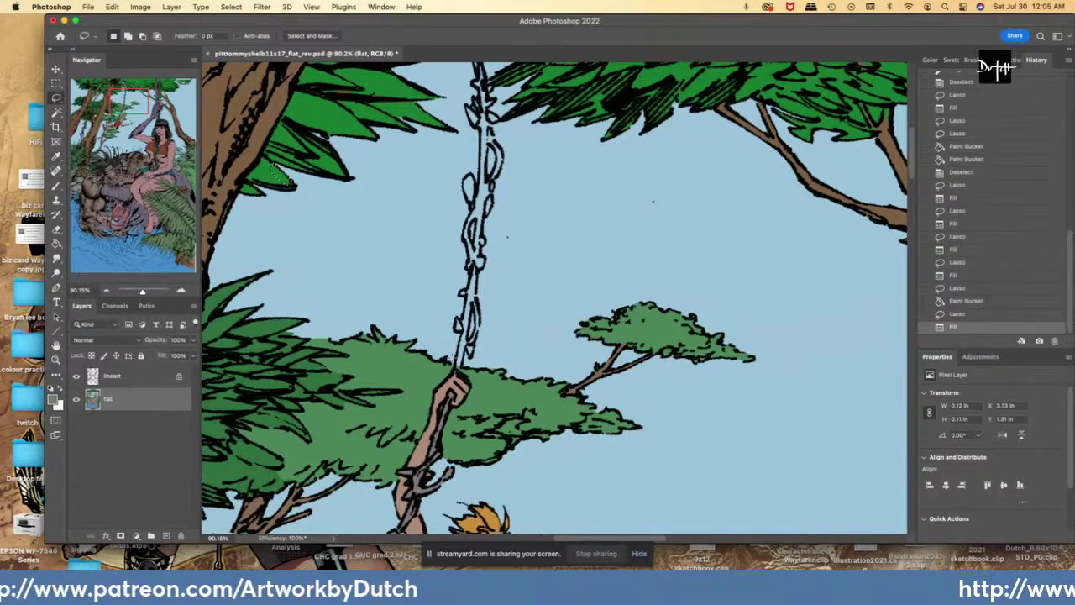
pyautogui.moveTo(454, 371); pyautogui.dragTo(462, 326)
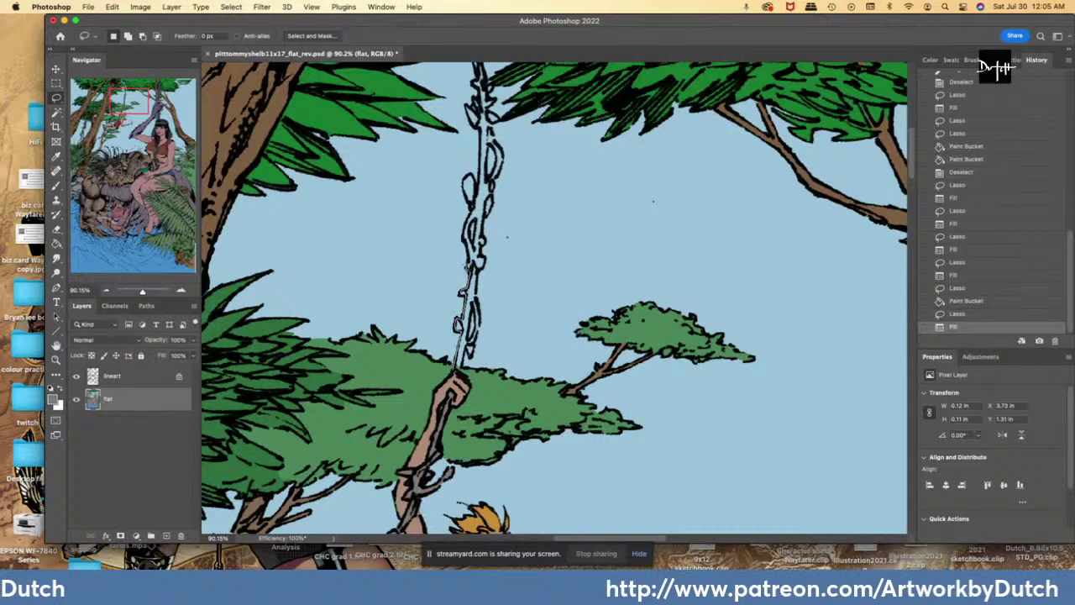
pyautogui.moveTo(467, 267); pyautogui.dragTo(465, 210)
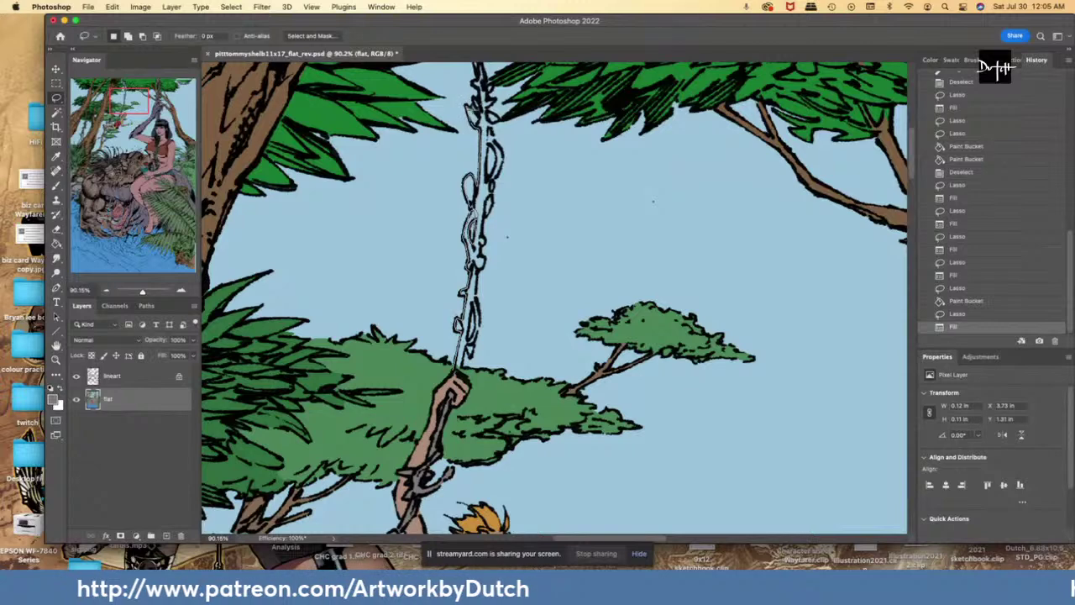
pyautogui.moveTo(470, 103); pyautogui.dragTo(474, 62)
pyautogui.moveTo(466, 139)
pyautogui.mouseDown()
pyautogui.moveTo(447, 94)
pyautogui.moveTo(443, 109)
pyautogui.moveTo(427, 62)
pyautogui.mouseUp()
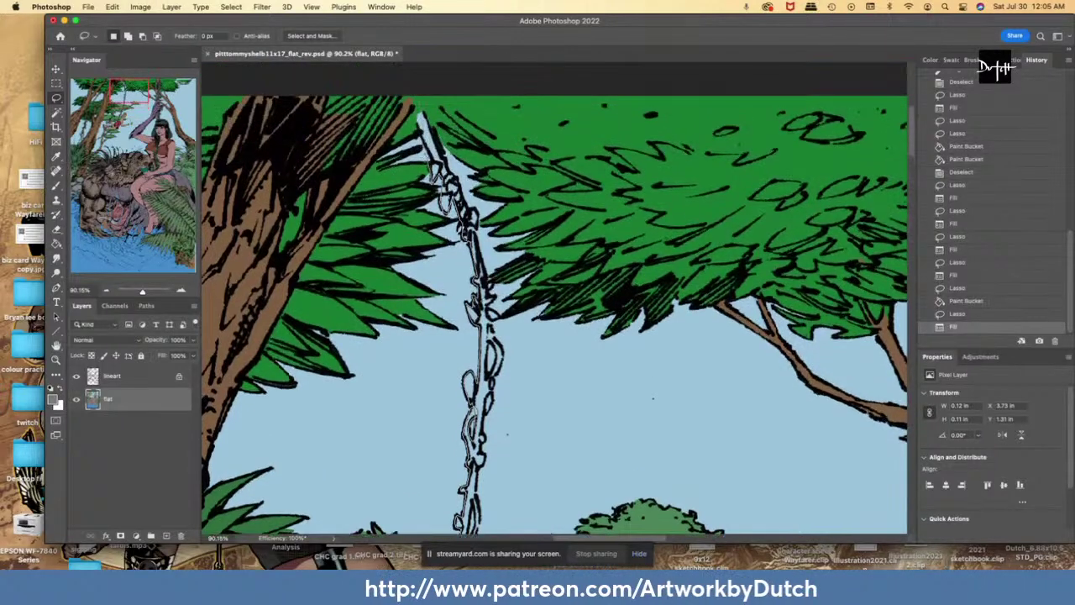
pyautogui.moveTo(429, 170)
pyautogui.mouseDown()
pyautogui.moveTo(419, 133)
pyautogui.moveTo(457, 187)
pyautogui.moveTo(476, 262)
pyautogui.mouseUp()
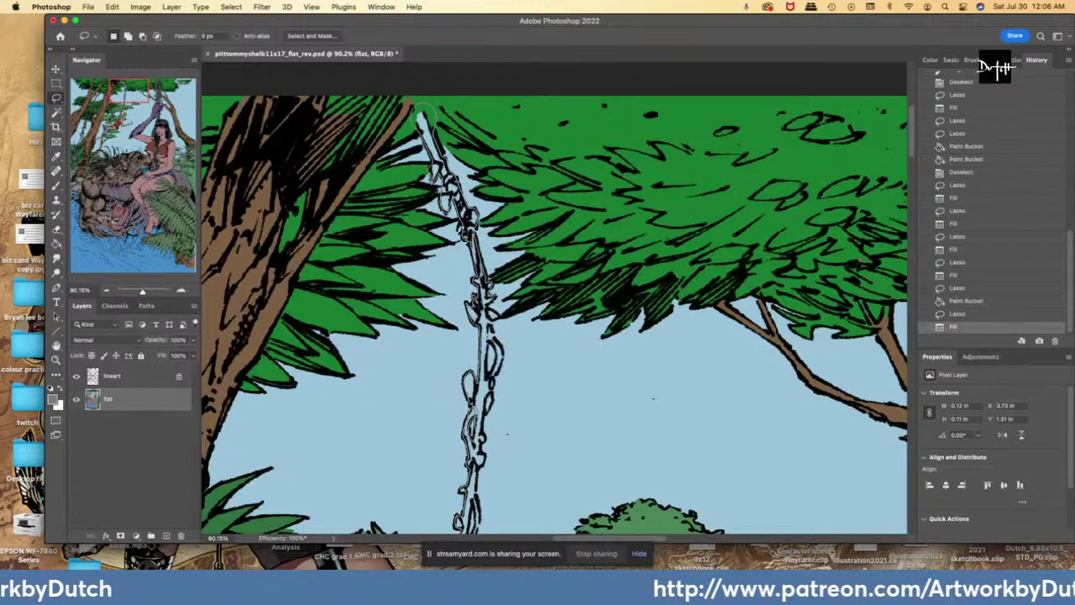
pyautogui.moveTo(489, 309); pyautogui.dragTo(494, 314)
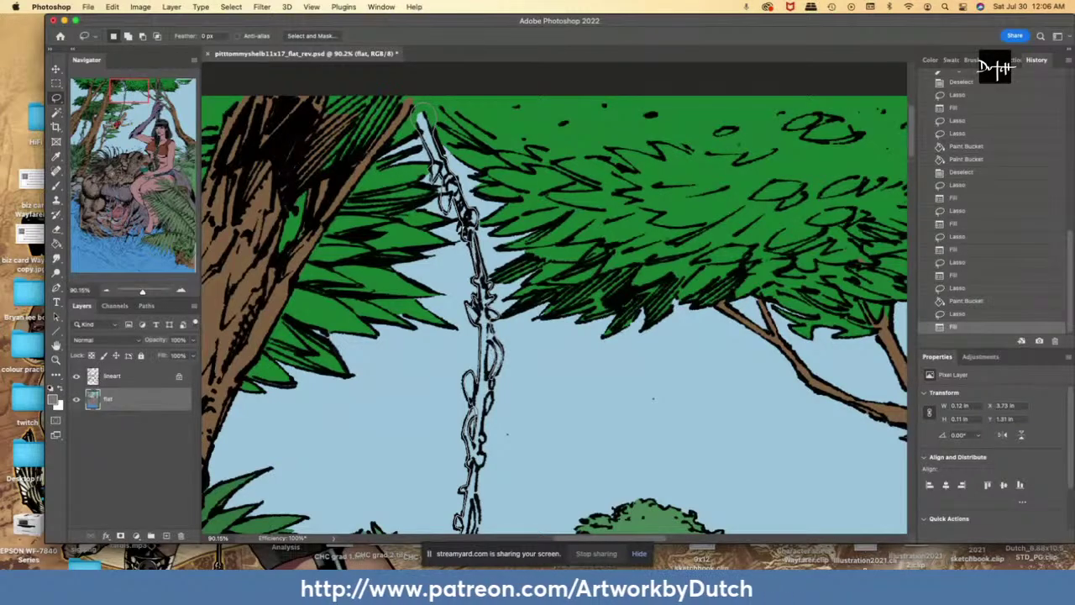
pyautogui.moveTo(493, 338); pyautogui.dragTo(486, 378)
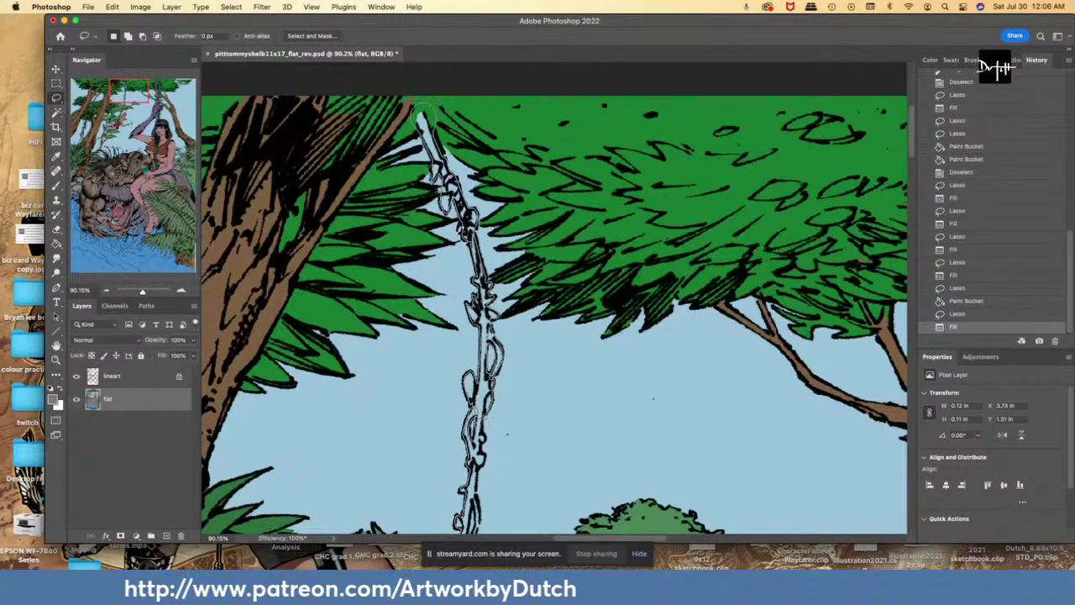
pyautogui.moveTo(486, 427)
pyautogui.mouseDown()
pyautogui.moveTo(485, 536)
pyautogui.moveTo(480, 291)
pyautogui.moveTo(479, 348)
pyautogui.moveTo(458, 414)
pyautogui.mouseUp()
pyautogui.press('g')
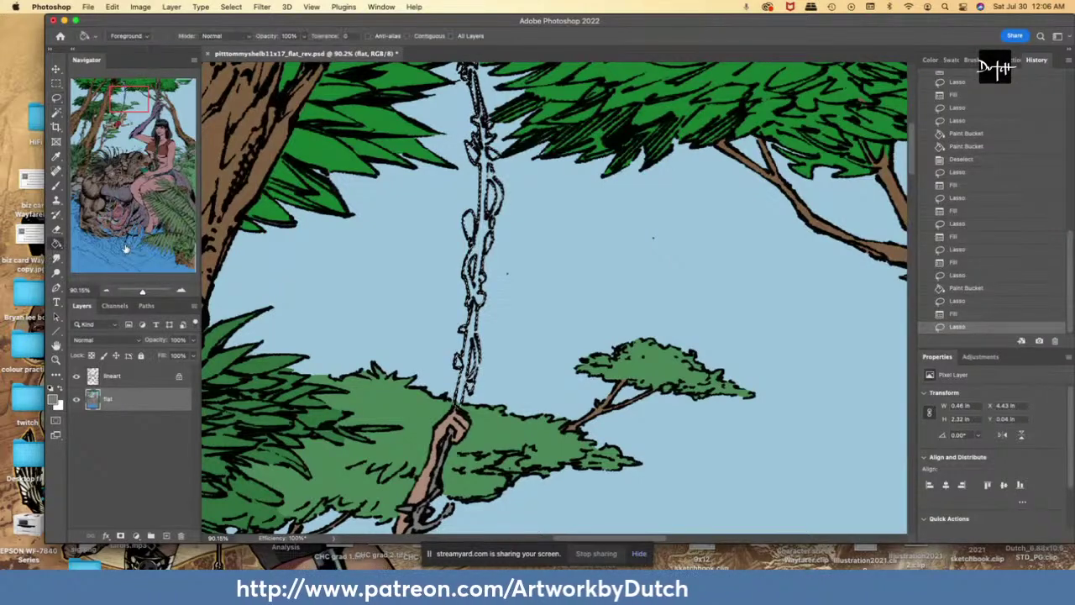
pyautogui.click(470, 261)
pyautogui.hotkey('alt', 'BackSpace')
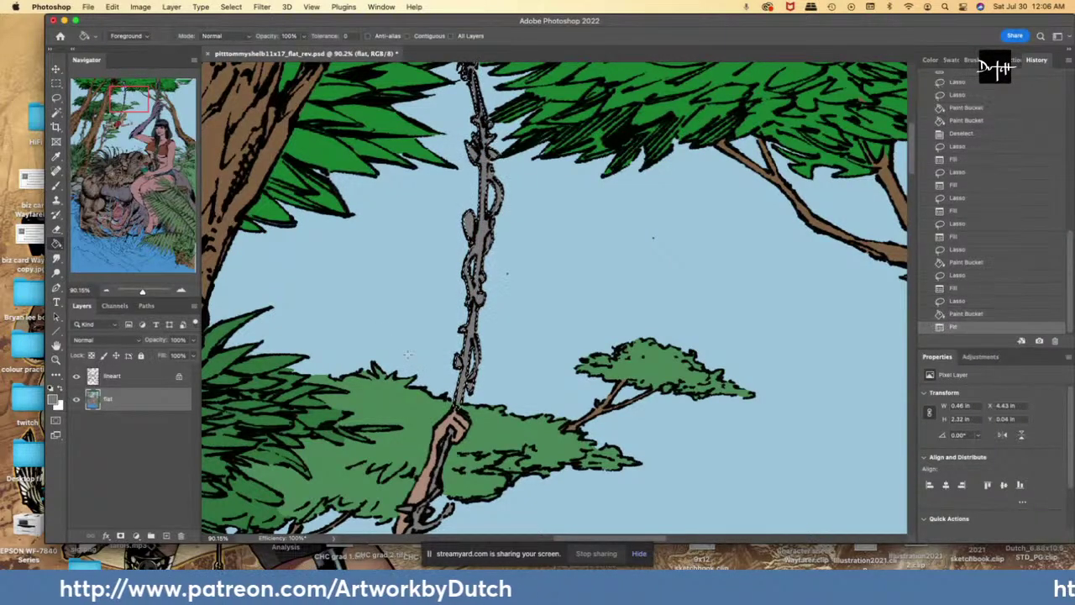
pyautogui.click(480, 252)
# - Sample the canopy green, deselect, then lasso around the vine's upper end and fill the gap there with green
pyautogui.press('l')
pyautogui.scroll(-5, 547, 305)
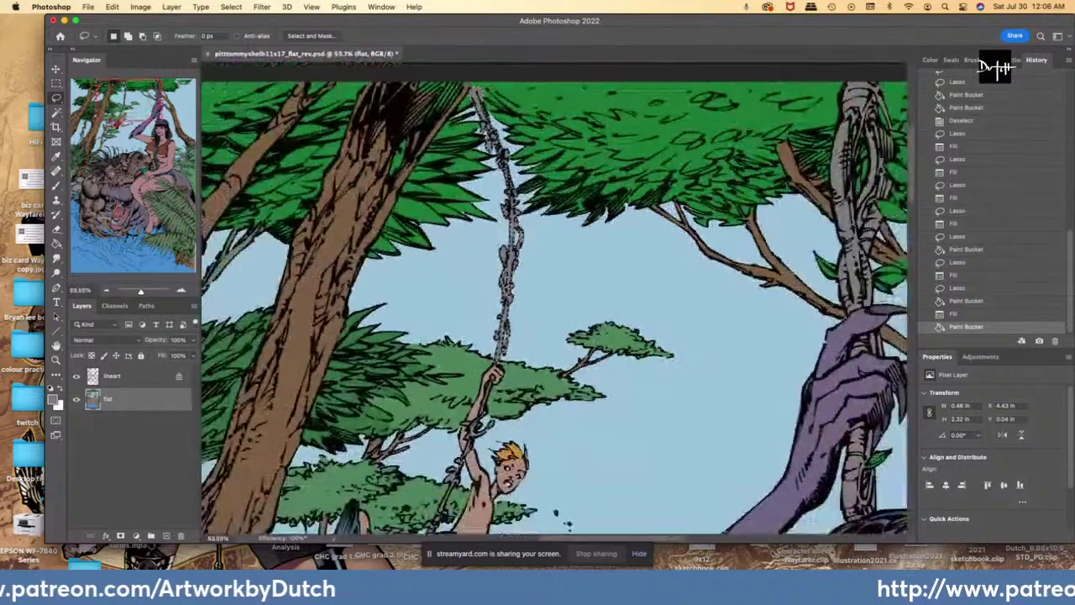
pyautogui.scroll(-2, 554, 328)
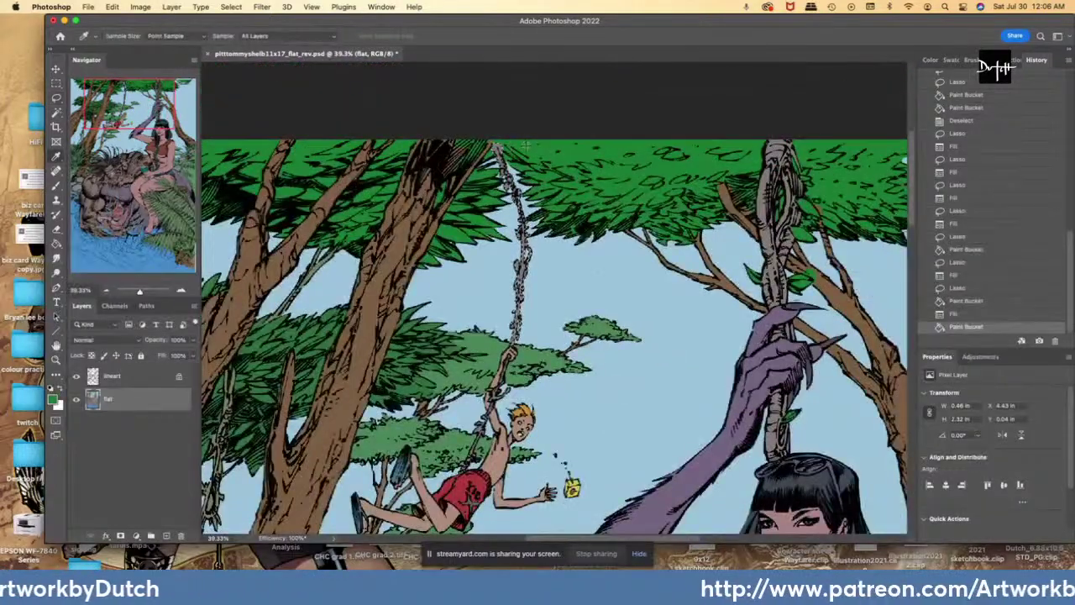
pyautogui.press('super+d')
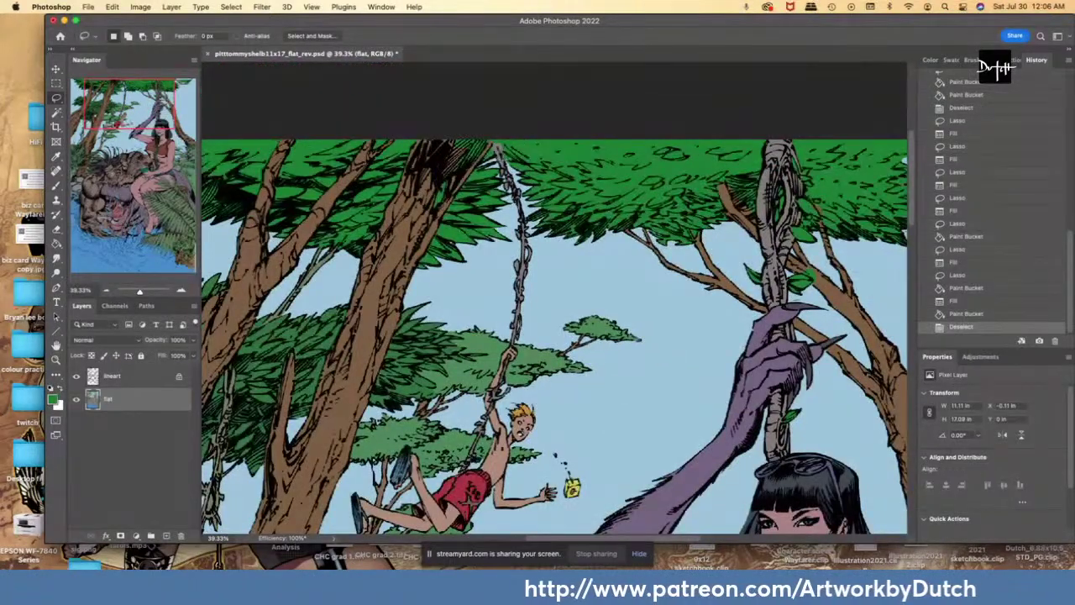
pyautogui.moveTo(493, 139); pyautogui.dragTo(509, 159)
pyautogui.click(56, 243)
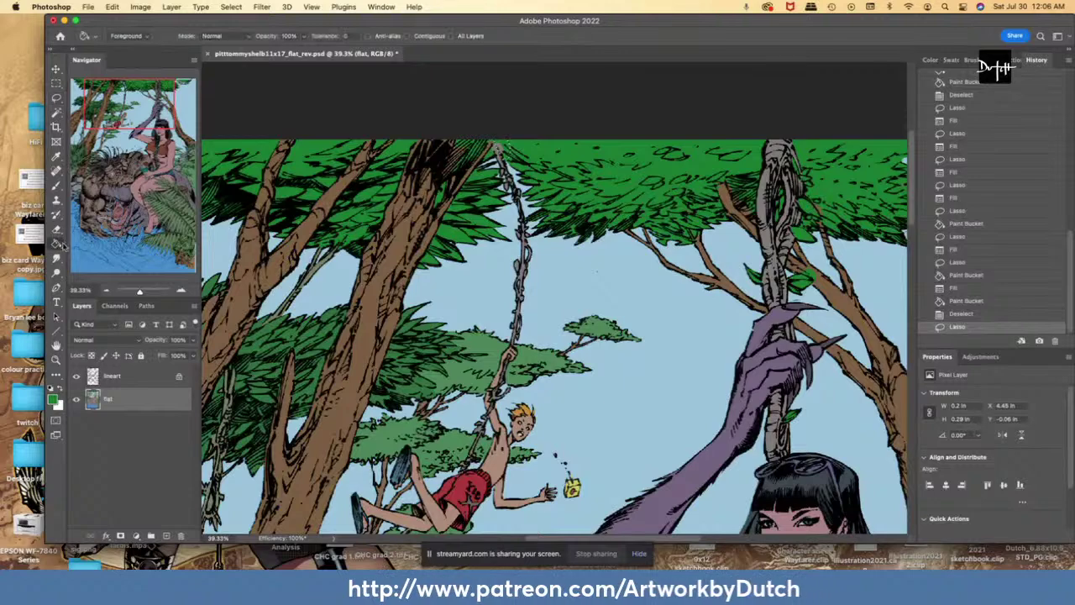
pyautogui.click(498, 148)
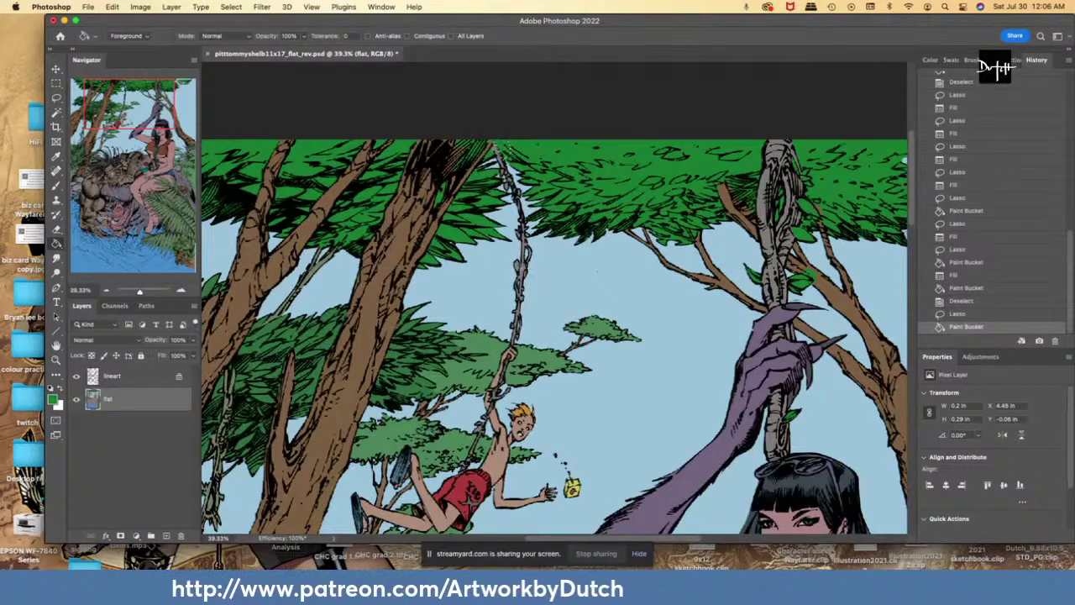
# - Sample the vine grey and fill the lassoed spot in the leaf halfway up the boy's vine
pyautogui.scroll(5, 554, 297)
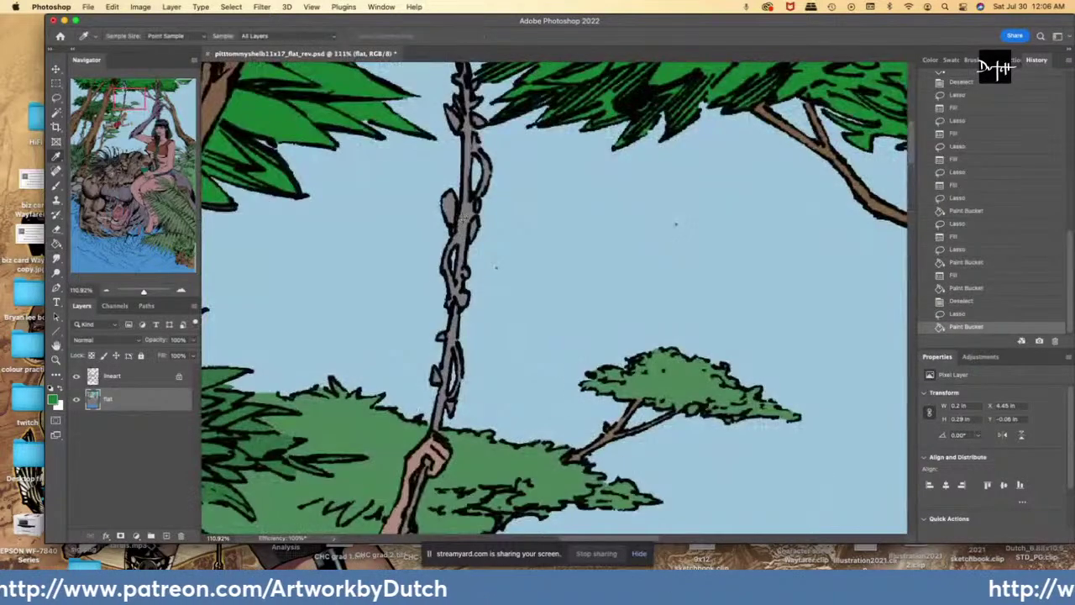
pyautogui.keyDown('alt'); pyautogui.click(479, 458); pyautogui.keyUp('alt')
pyautogui.click(449, 203)
pyautogui.press('l')
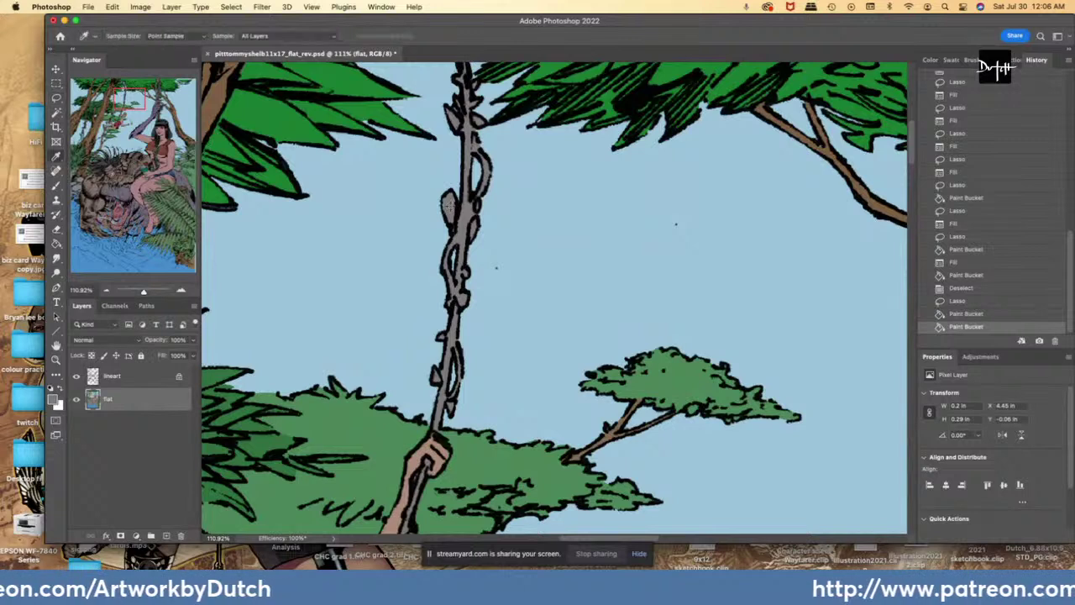
pyautogui.moveTo(446, 190)
pyautogui.mouseDown()
pyautogui.moveTo(439, 210)
pyautogui.moveTo(446, 194)
pyautogui.mouseUp()
pyautogui.hotkey('alt', 'BackSpace')
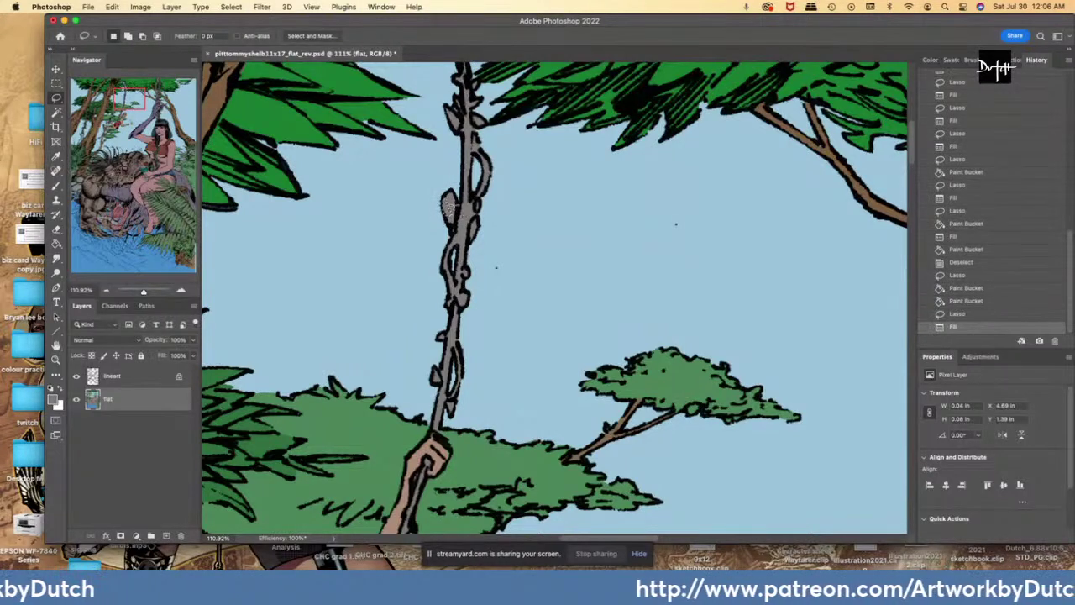
# - Sample the bright leaf green and fill the lassoed leaf tips on both sides of the boy's vine
pyautogui.press('i')
pyautogui.click(319, 135)
pyautogui.press('l')
pyautogui.moveTo(327, 140); pyautogui.dragTo(330, 143)
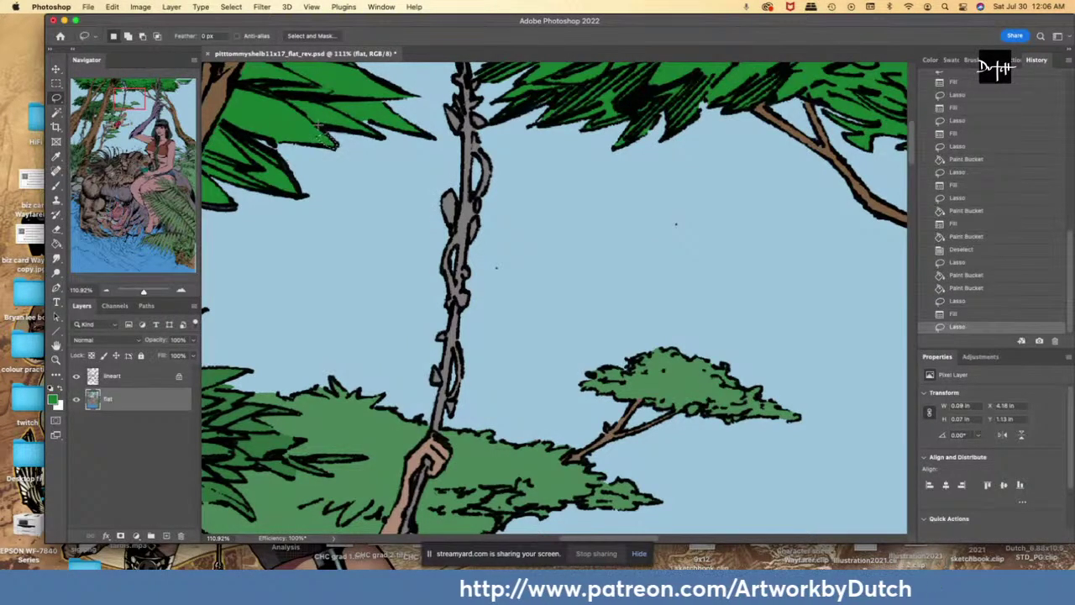
pyautogui.hotkey('alt', 'BackSpace')
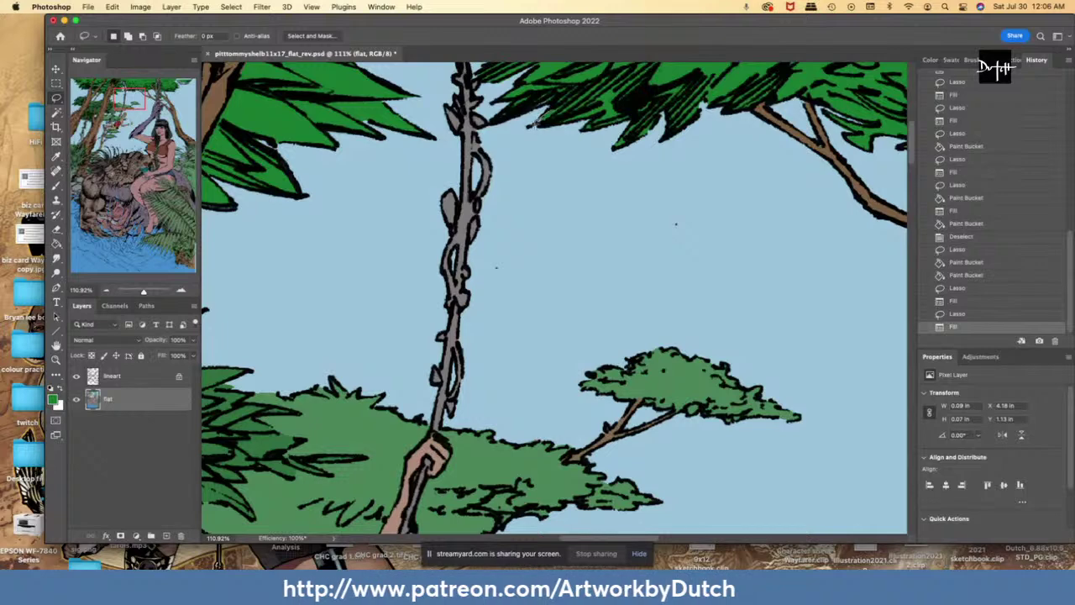
pyautogui.moveTo(533, 123); pyautogui.dragTo(541, 118)
pyautogui.hotkey('alt', 'BackSpace')
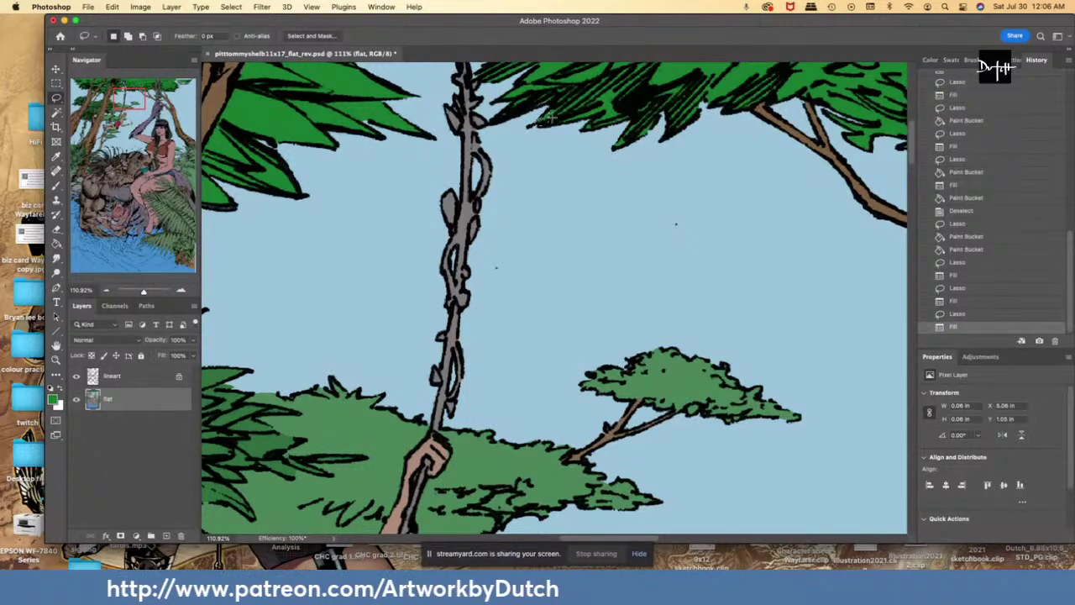
# - Sample the sky blue and fill the lassoed gap in the vine hanging between the two large trunks
pyautogui.scroll(-5, 544, 119)
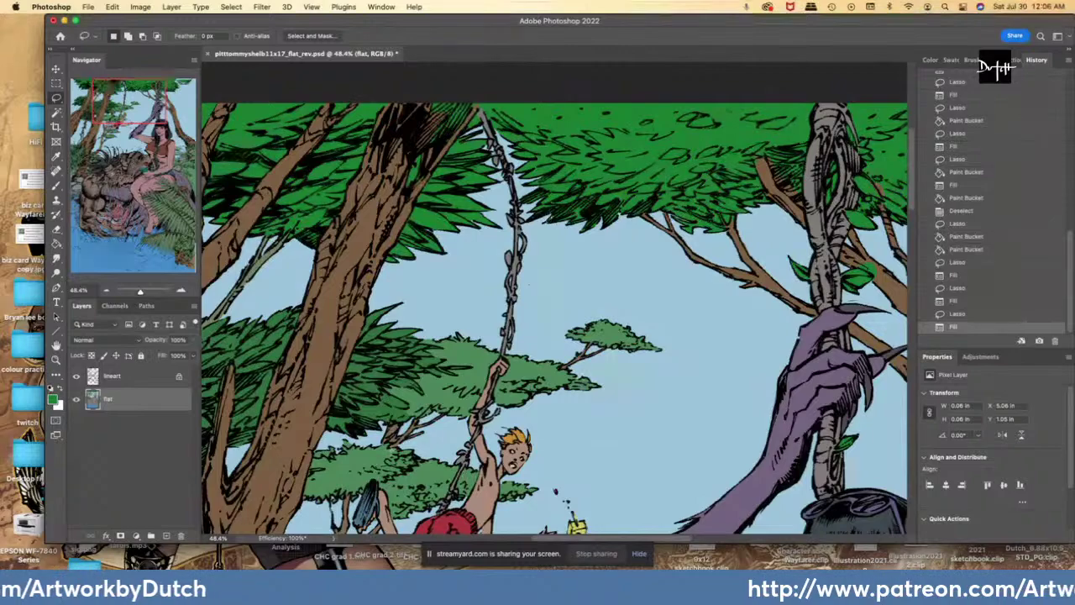
pyautogui.scroll(-2, 550, 299)
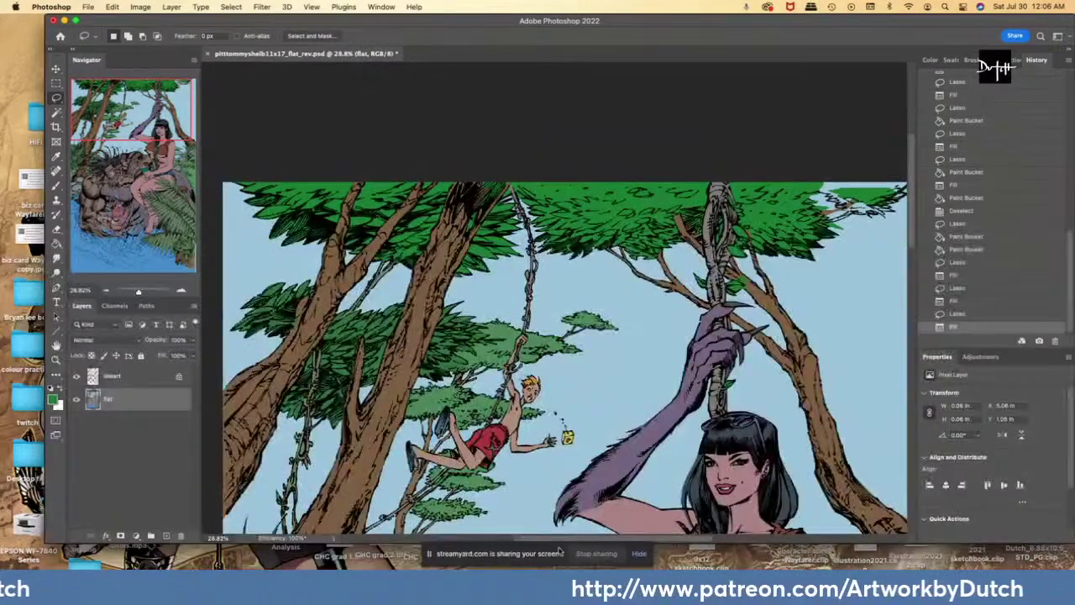
pyautogui.press('i')
pyautogui.click(587, 278)
pyautogui.press('l')
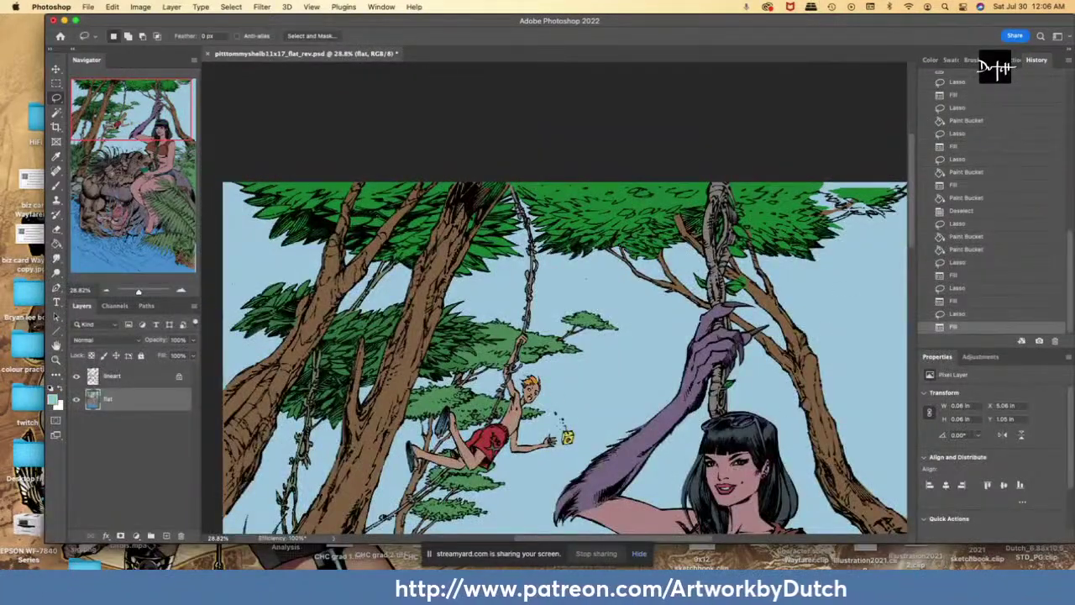
pyautogui.moveTo(911, 223); pyautogui.dragTo(914, 267)
pyautogui.moveTo(563, 538); pyautogui.dragTo(524, 539)
pyautogui.scroll(5, 513, 403)
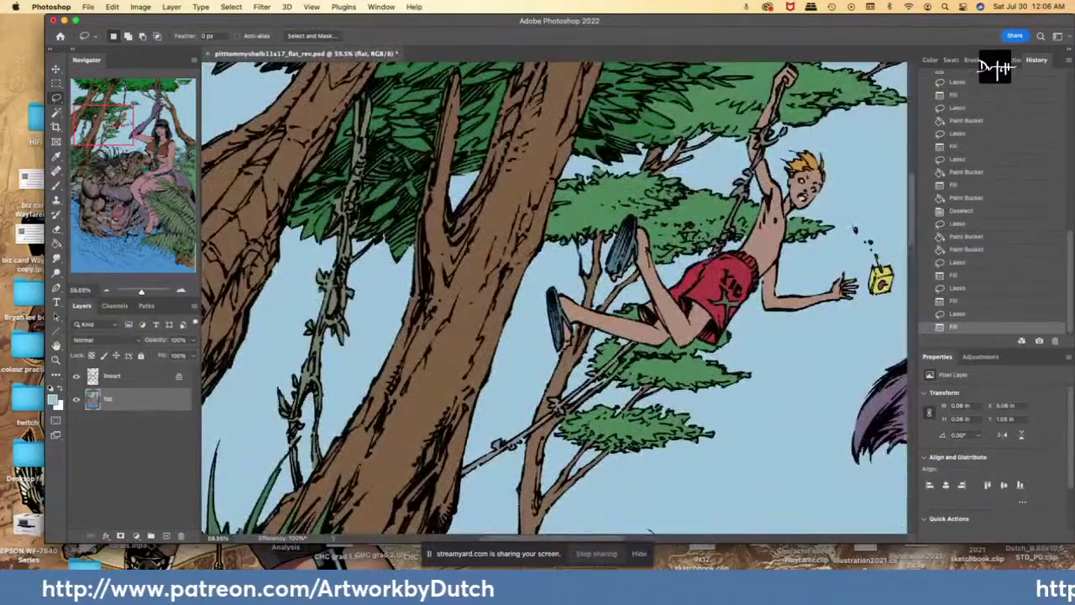
pyautogui.moveTo(328, 314)
pyautogui.mouseDown()
pyautogui.moveTo(339, 283)
pyautogui.moveTo(329, 312)
pyautogui.mouseUp()
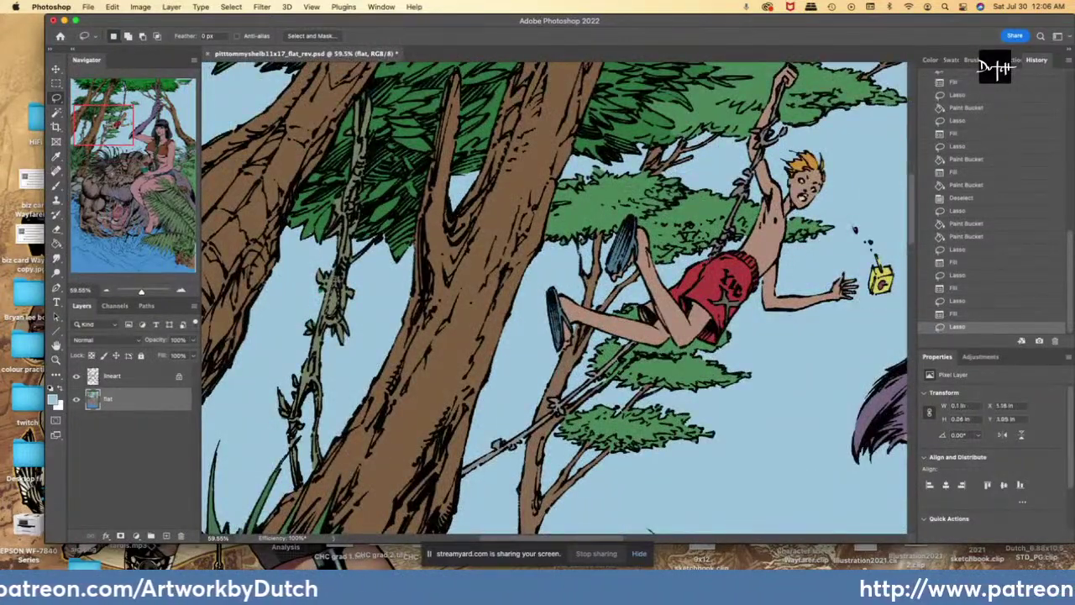
pyautogui.hotkey('alt', 'BackSpace')
# - Sample the dark foliage green and fill the lassoed gap where the hanging vine crosses the foliage
pyautogui.press('i')
pyautogui.click(342, 137)
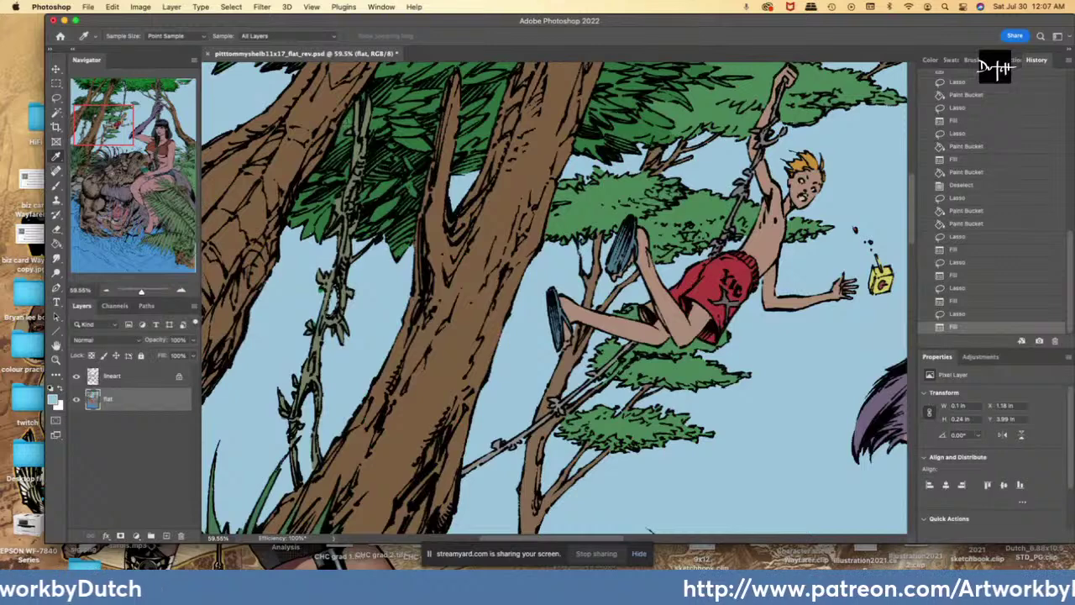
pyautogui.press('l')
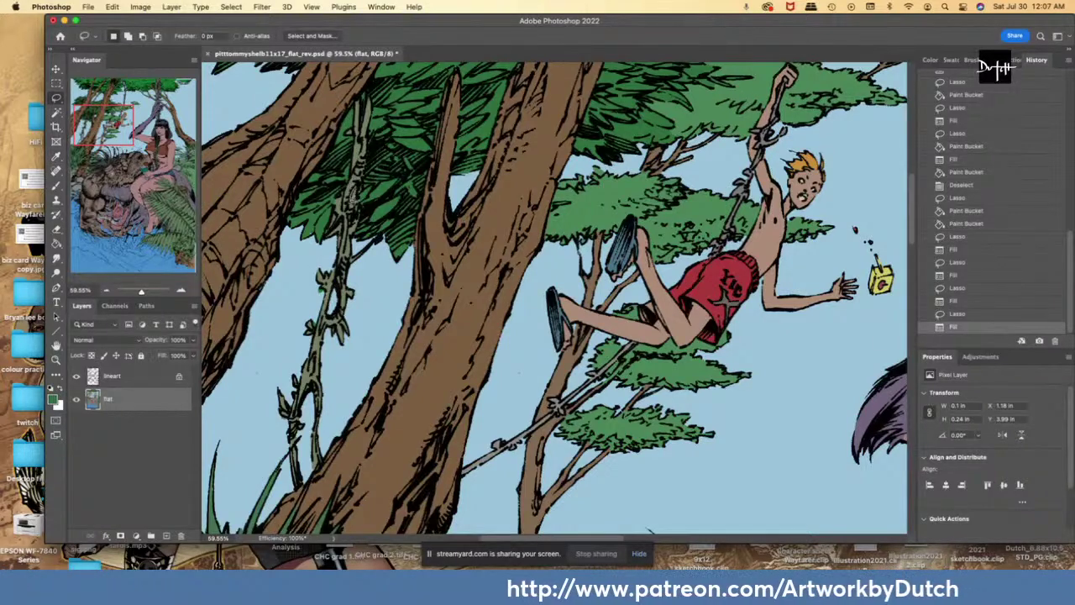
pyautogui.moveTo(356, 187); pyautogui.dragTo(353, 202)
pyautogui.hotkey('alt', 'BackSpace')
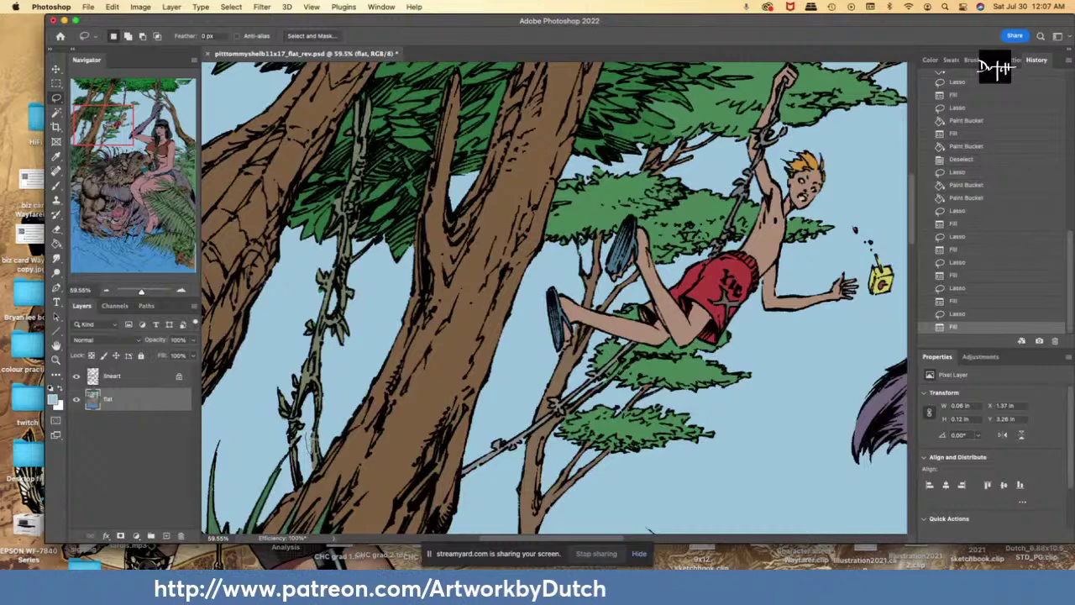
# - Fill the lassoed gaps around the hanging vine's lower end with sky blue
pyautogui.moveTo(313, 437)
pyautogui.mouseDown()
pyautogui.moveTo(307, 452)
pyautogui.moveTo(271, 410)
pyautogui.mouseUp()
pyautogui.hotkey('alt', 'BackSpace')
pyautogui.hotkey('alt', 'BackSpace')
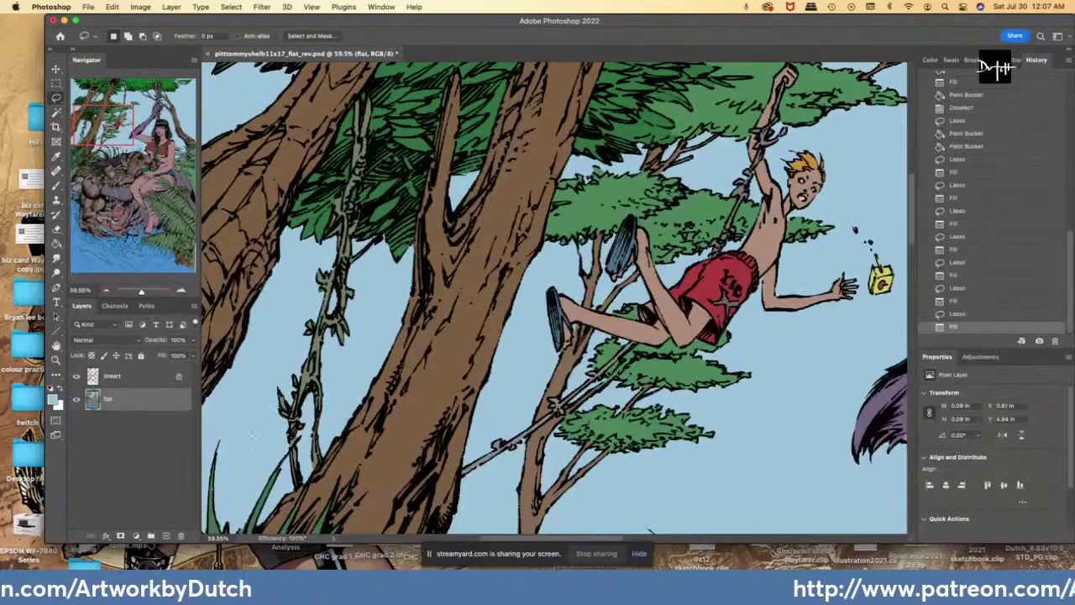
# - Fill the lassoed gap along the lower edge of the dark foliage beside the hanging vine with foliage green
pyautogui.press('super+d')
pyautogui.moveTo(314, 222); pyautogui.dragTo(307, 233)
pyautogui.hotkey('alt', 'BackSpace')
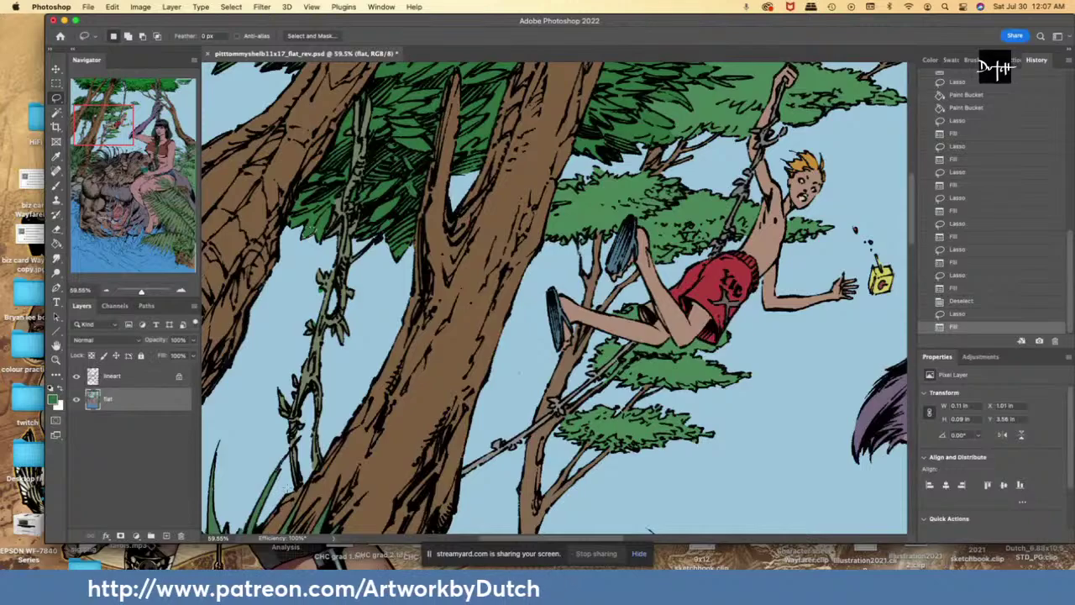
# - Sample the water blue and fill the lassoed water droplets above and across the creature's hairy back
pyautogui.scroll(-7, 279, 454)
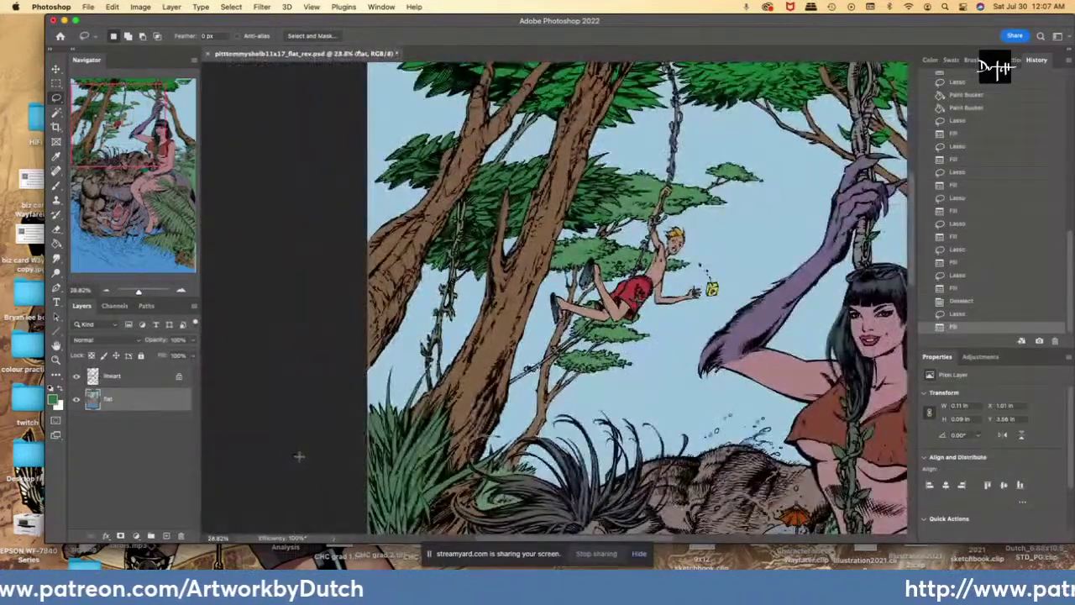
pyautogui.scroll(-3, 660, 218)
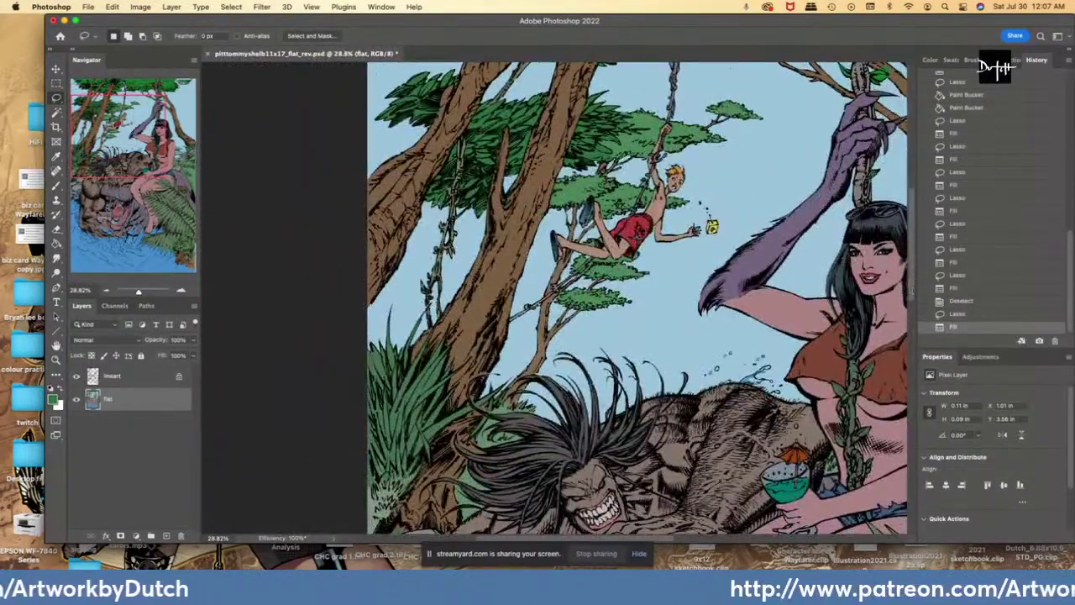
pyautogui.hscroll(8, 556, 537)
pyautogui.press('i')
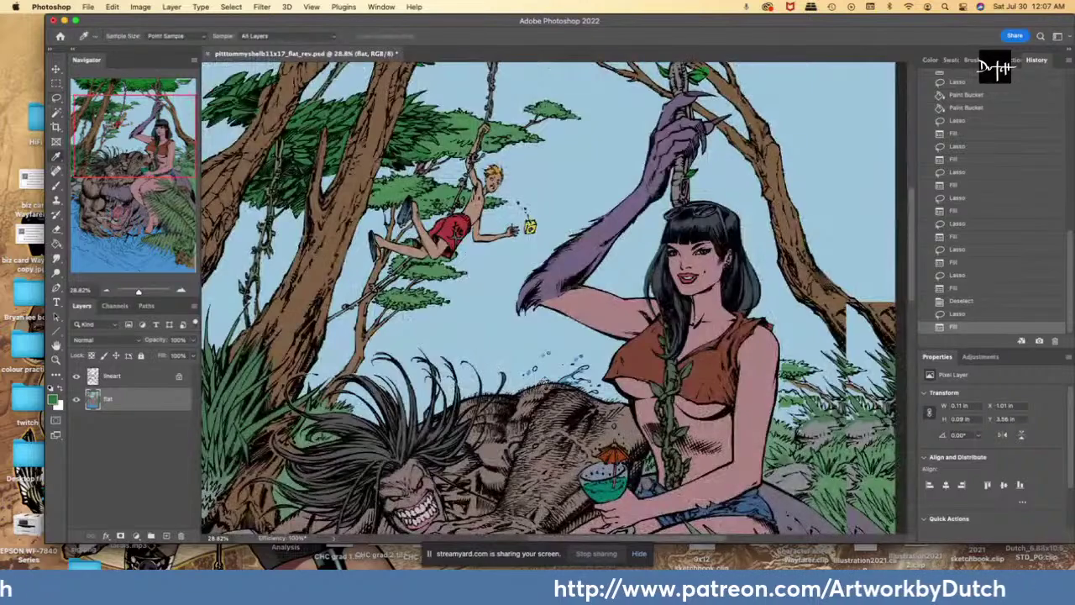
pyautogui.click(565, 383)
pyautogui.press('l')
pyautogui.moveTo(913, 281); pyautogui.dragTo(914, 302)
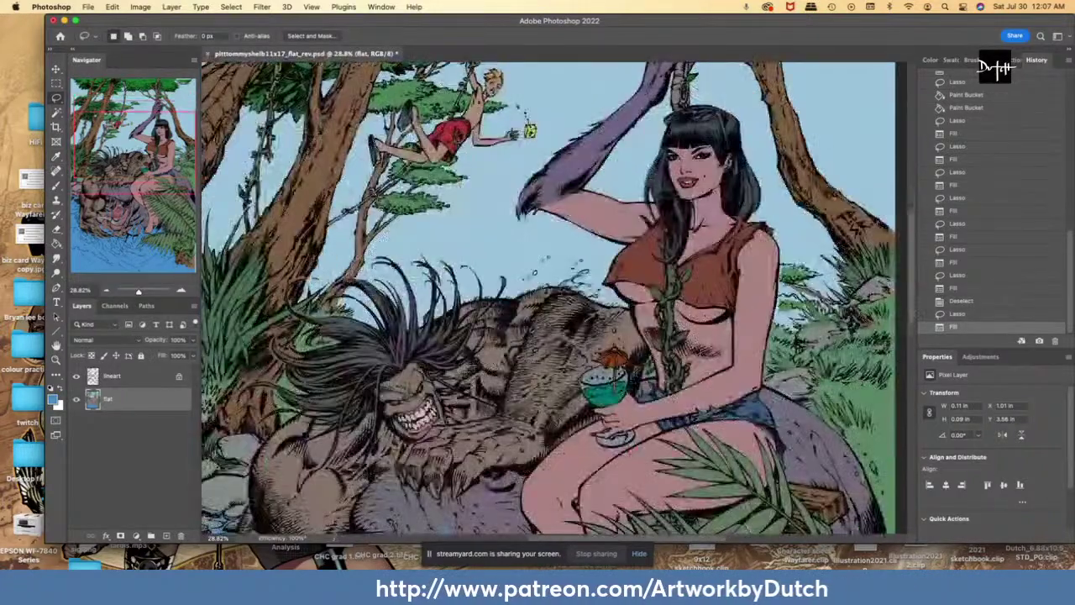
pyautogui.scroll(10, 555, 307)
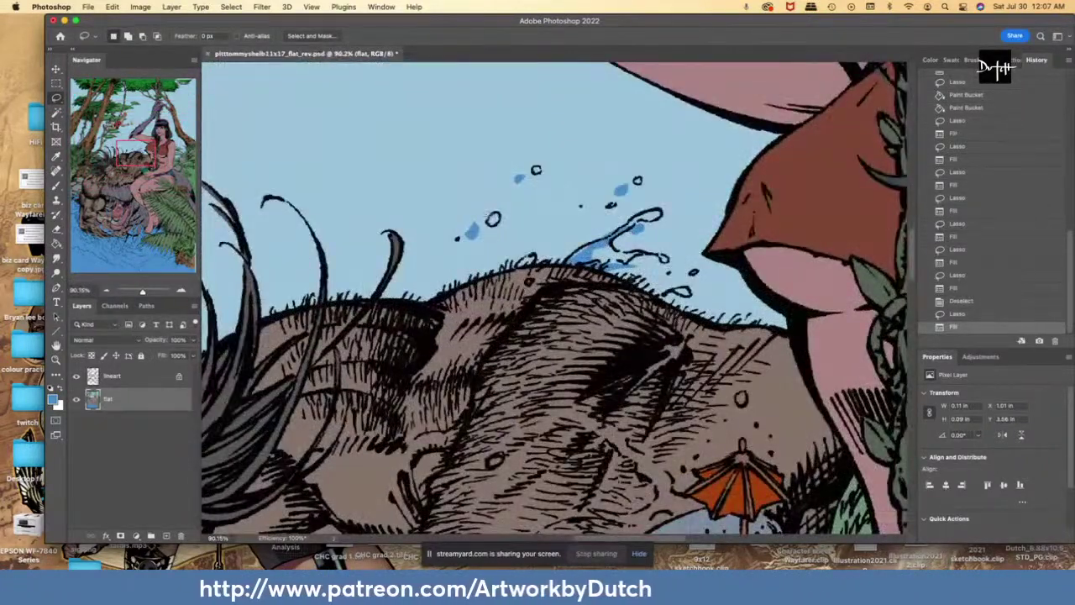
pyautogui.moveTo(493, 219); pyautogui.dragTo(491, 222)
pyautogui.moveTo(538, 166); pyautogui.dragTo(540, 168)
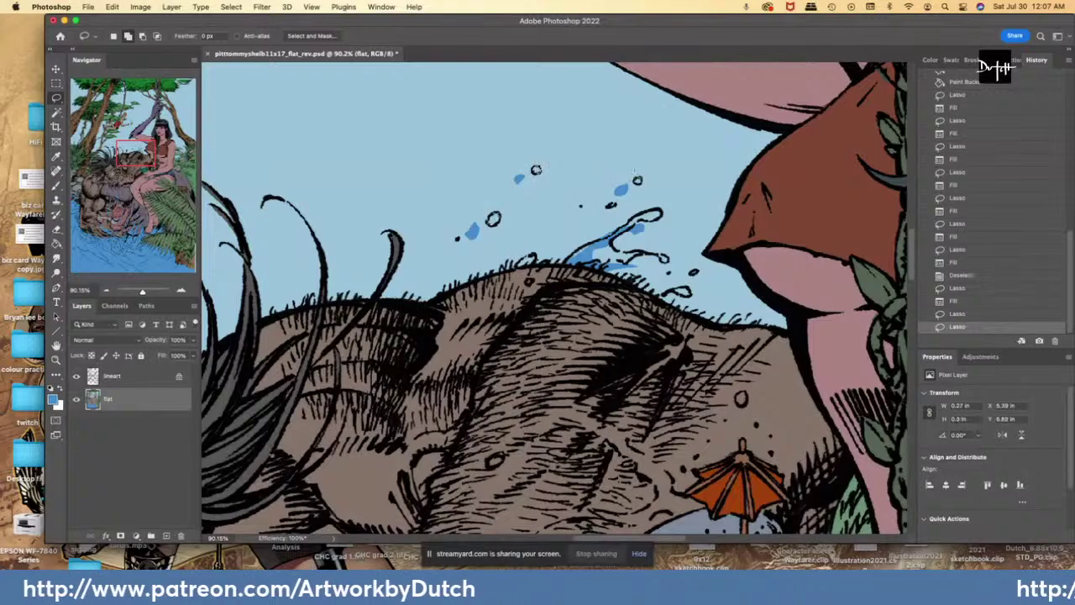
pyautogui.moveTo(636, 179); pyautogui.dragTo(638, 177)
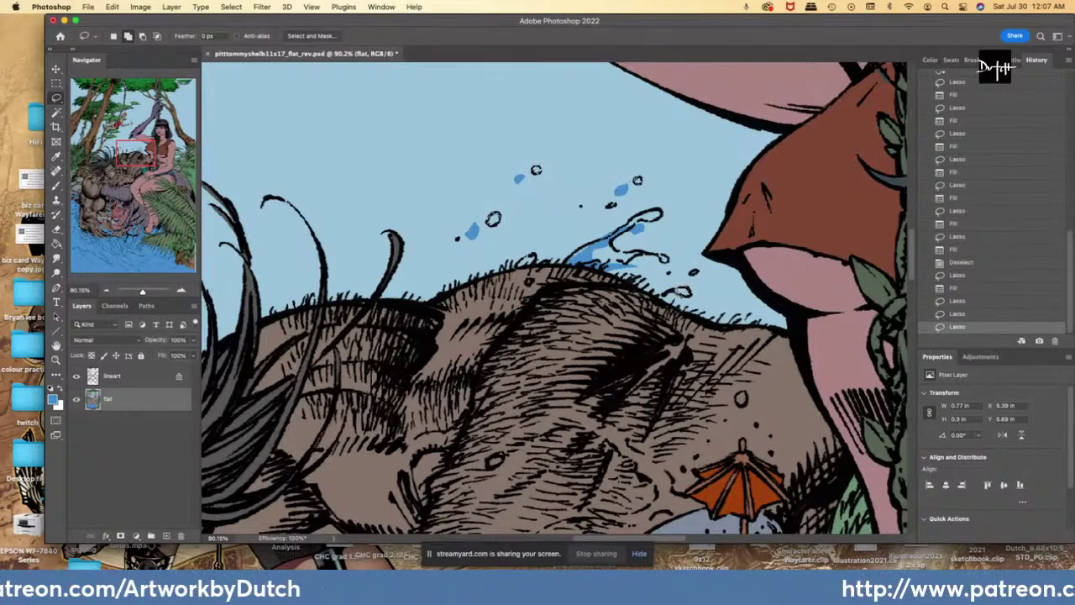
pyautogui.moveTo(678, 293)
pyautogui.mouseDown()
pyautogui.moveTo(694, 272)
pyautogui.moveTo(662, 258)
pyautogui.mouseUp()
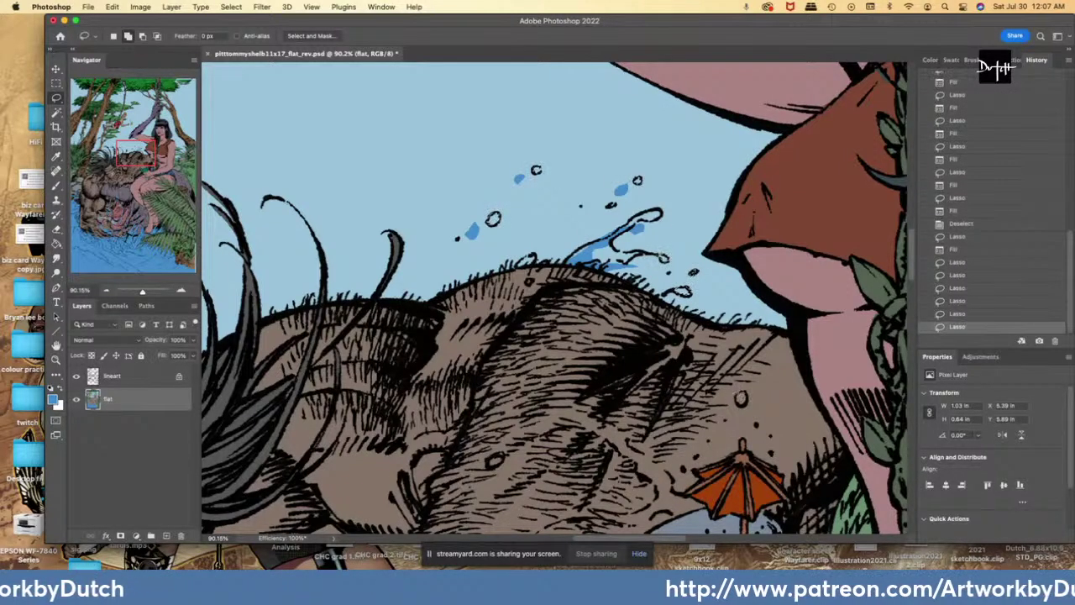
pyautogui.moveTo(743, 407); pyautogui.dragTo(739, 393)
pyautogui.moveTo(488, 461)
pyautogui.mouseDown()
pyautogui.moveTo(502, 458)
pyautogui.moveTo(491, 463)
pyautogui.mouseUp()
pyautogui.moveTo(527, 285); pyautogui.dragTo(526, 283)
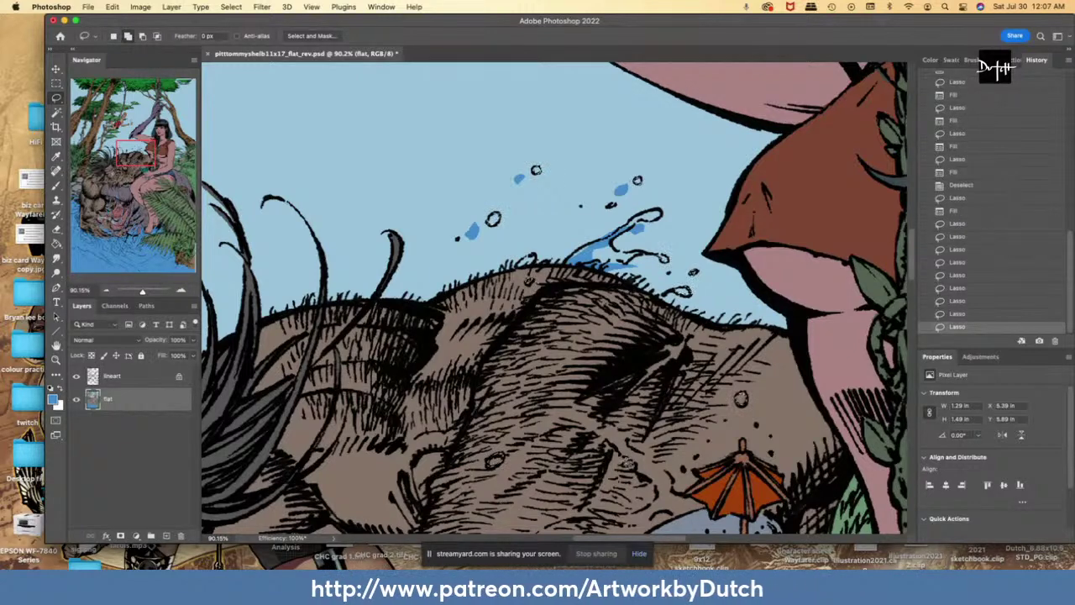
pyautogui.moveTo(622, 465); pyautogui.dragTo(626, 460)
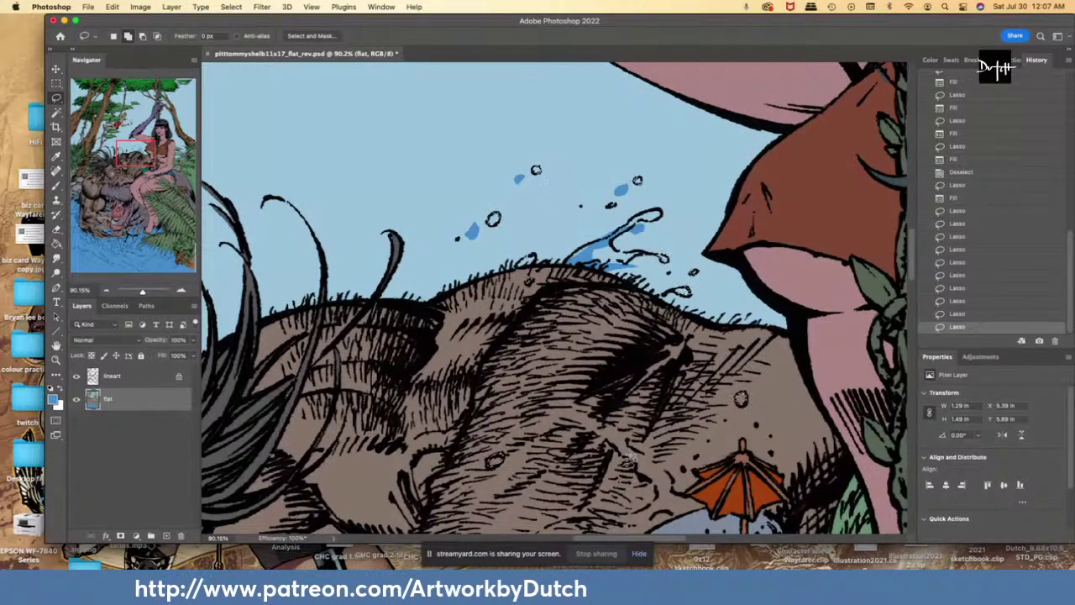
pyautogui.hotkey('alt', 'BackSpace')
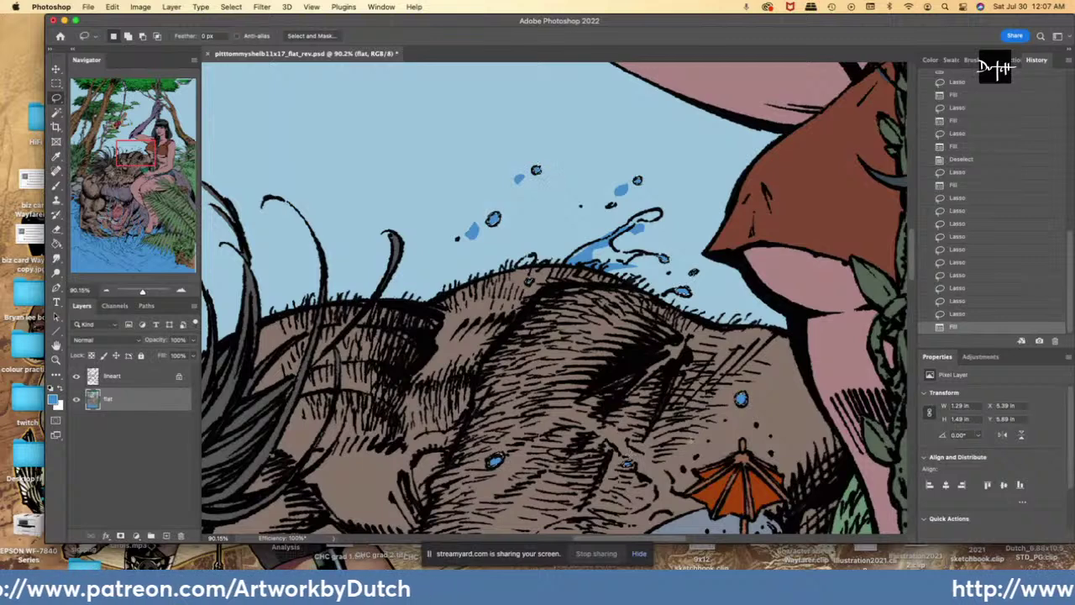
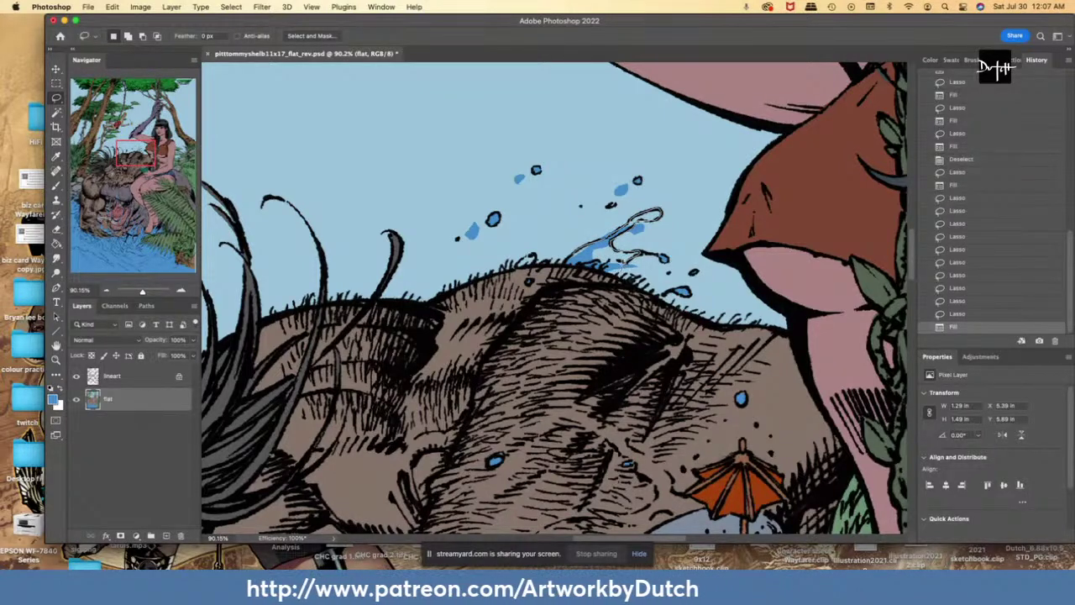
# - Lasso the water splash rising behind the creature's back and fill it with water blue
pyautogui.moveTo(603, 267)
pyautogui.mouseDown()
pyautogui.moveTo(567, 273)
pyautogui.moveTo(569, 264)
pyautogui.mouseUp()
pyautogui.click(56, 244)
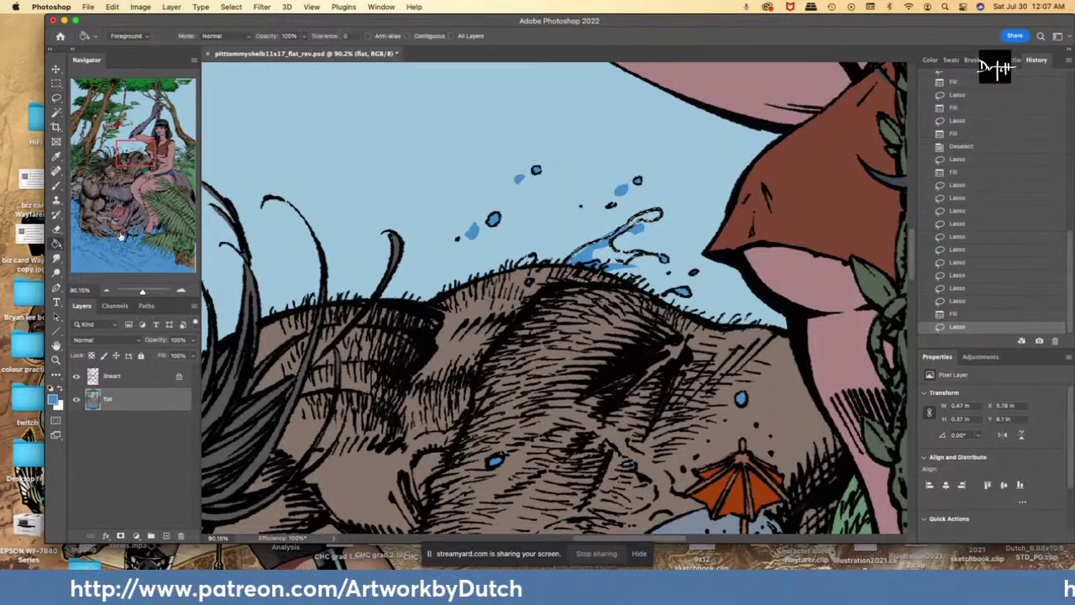
pyautogui.click(425, 244)
pyautogui.press('l')
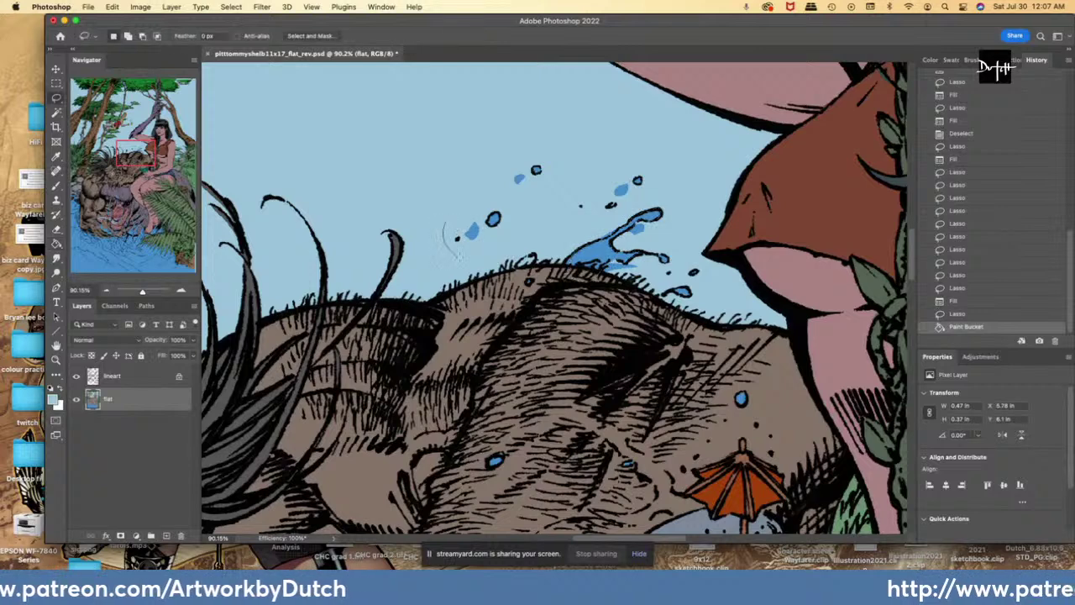
# - Lasso the stray blue patches around the droplets and the splash and fill them with sky blue
pyautogui.moveTo(531, 190); pyautogui.dragTo(433, 178)
pyautogui.moveTo(613, 174)
pyautogui.mouseDown()
pyautogui.moveTo(609, 220)
pyautogui.moveTo(626, 176)
pyautogui.mouseUp()
pyautogui.moveTo(631, 226)
pyautogui.mouseDown()
pyautogui.moveTo(647, 236)
pyautogui.moveTo(604, 274)
pyautogui.moveTo(622, 282)
pyautogui.moveTo(642, 269)
pyautogui.mouseUp()
pyautogui.press('g')
pyautogui.click(620, 267)
pyautogui.press('l')
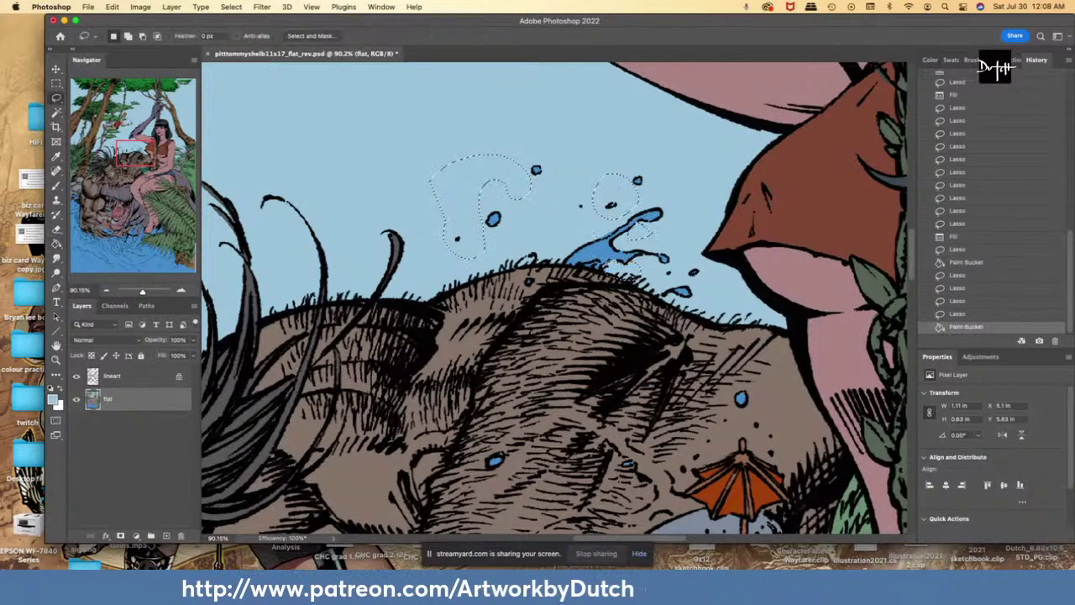
pyautogui.moveTo(593, 243)
pyautogui.mouseDown()
pyautogui.moveTo(591, 229)
pyautogui.moveTo(607, 220)
pyautogui.mouseUp()
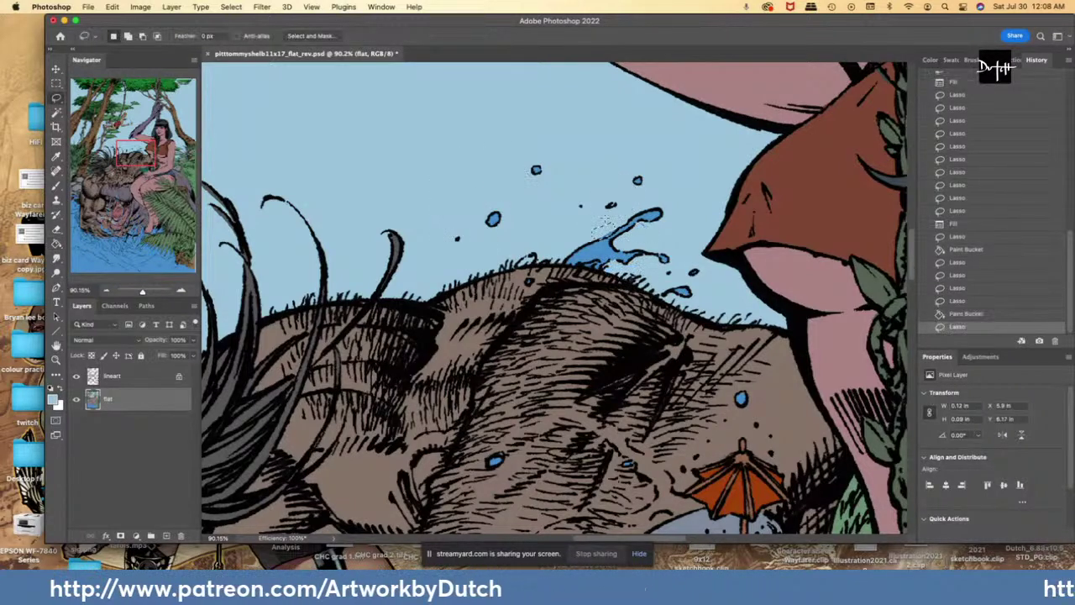
pyautogui.hotkey('alt', 'BackSpace')
# - Sample the water blue and fill the small lassoed droplets beside the splash
pyautogui.press('i')
pyautogui.click(620, 236)
pyautogui.press('l')
pyautogui.moveTo(682, 297); pyautogui.dragTo(698, 266)
pyautogui.hotkey('alt', 'BackSpace')
pyautogui.hotkey('alt', 'BackSpace')
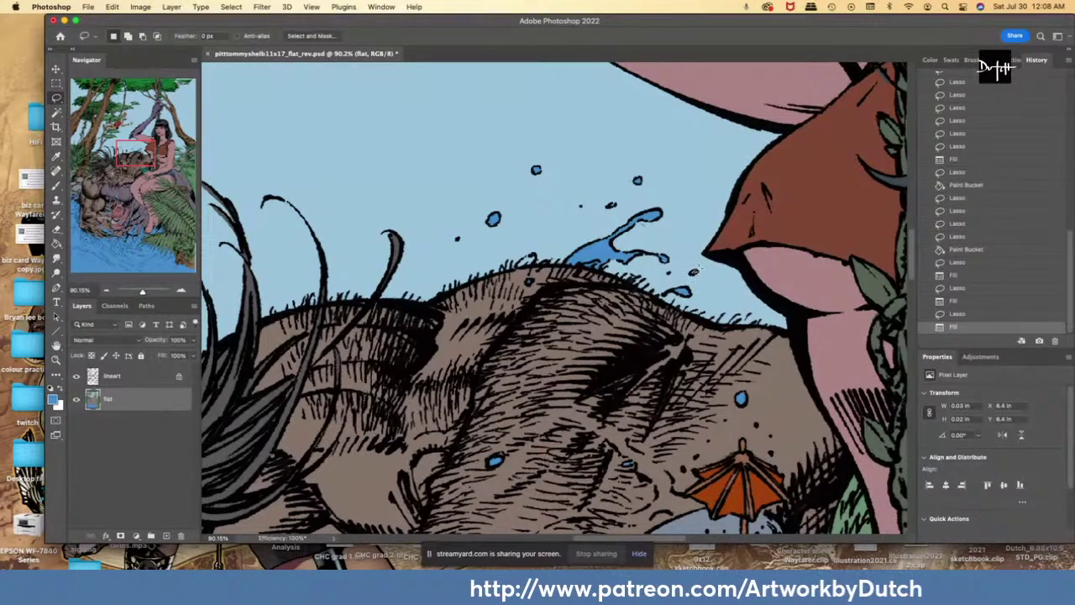
# - Fill the droplet on the creature's hand with water blue and the gap beside the woman's thigh with the snout's purple-grey
pyautogui.scroll(-3, 362, 502)
pyautogui.scroll(-5, 362, 503)
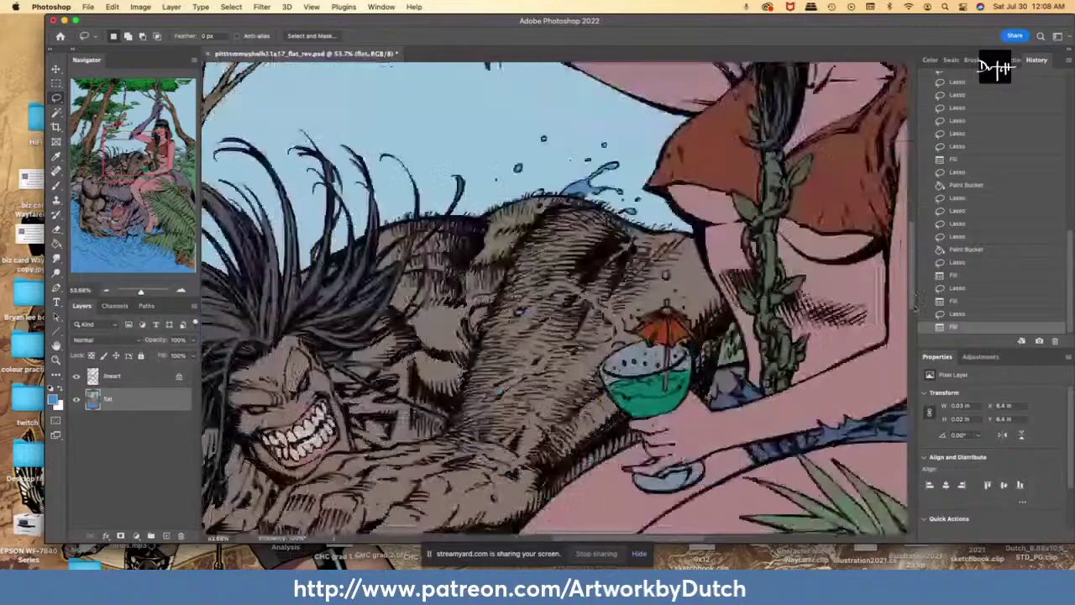
pyautogui.scroll(3, 554, 294)
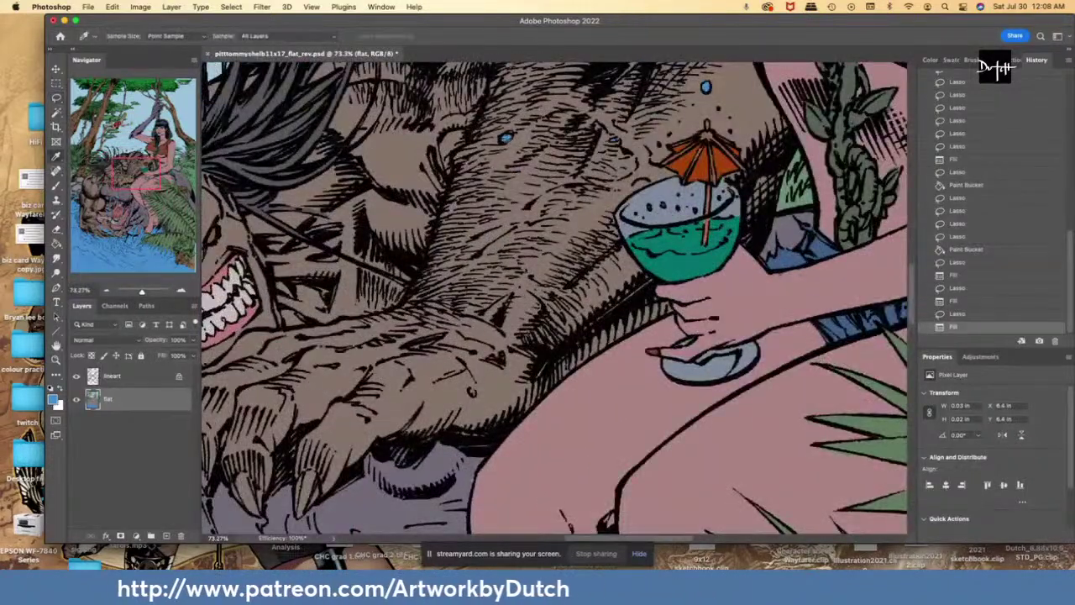
pyautogui.moveTo(471, 392); pyautogui.dragTo(471, 391)
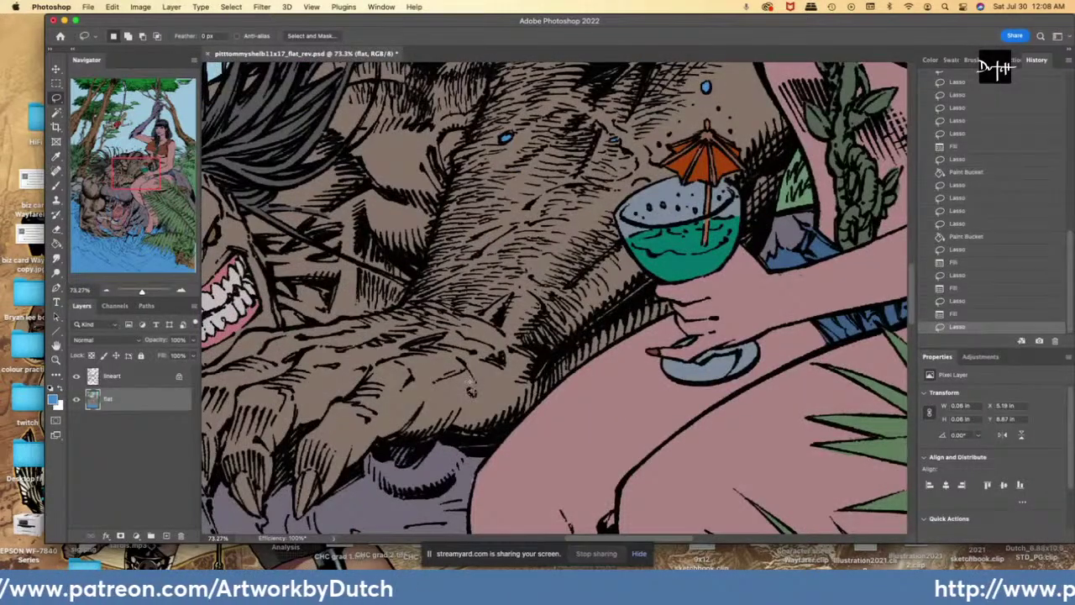
pyautogui.hotkey('alt', 'BackSpace')
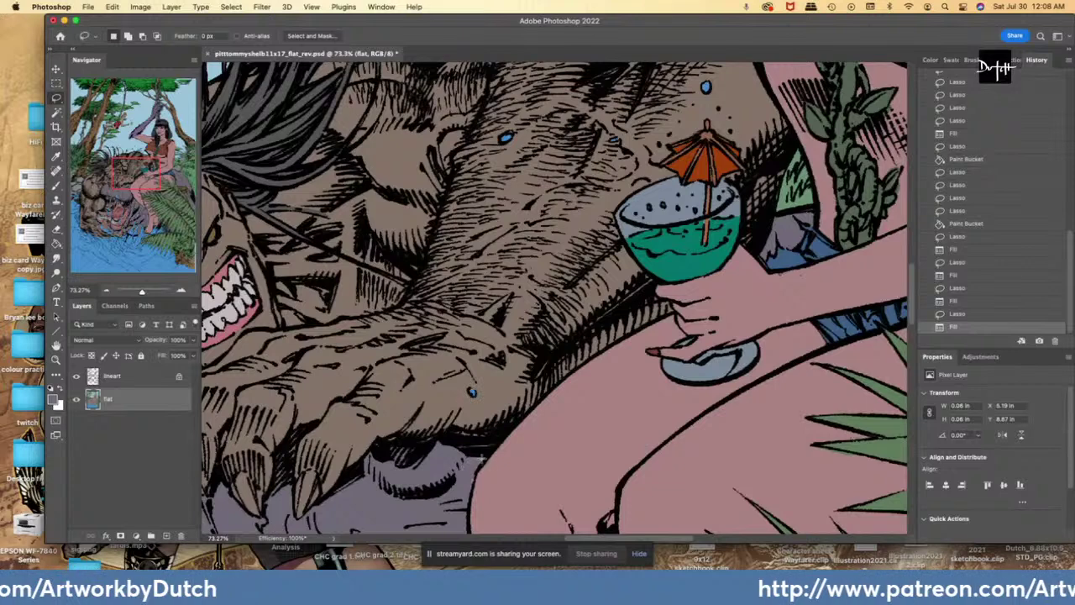
pyautogui.moveTo(475, 457)
pyautogui.mouseDown()
pyautogui.moveTo(480, 480)
pyautogui.moveTo(464, 501)
pyautogui.moveTo(463, 474)
pyautogui.mouseUp()
pyautogui.hotkey('alt', 'BackSpace')
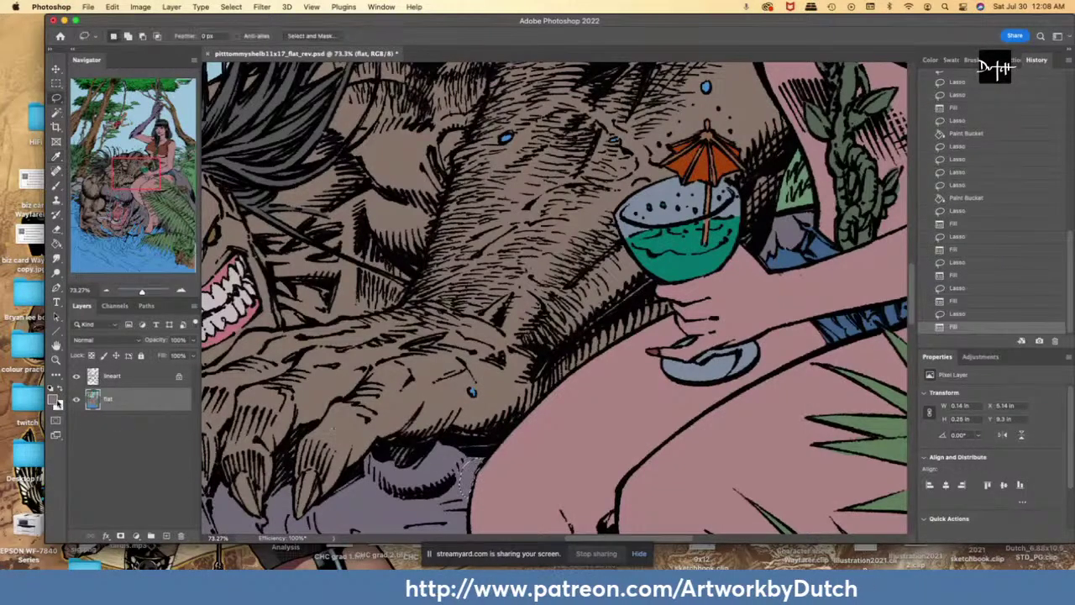
# - Choose a dark grey-brown and fill the lassoed claws of the creature's hand resting on the purple snout
pyautogui.click(55, 401)
pyautogui.click(67, 230)
pyautogui.click(290, 140)
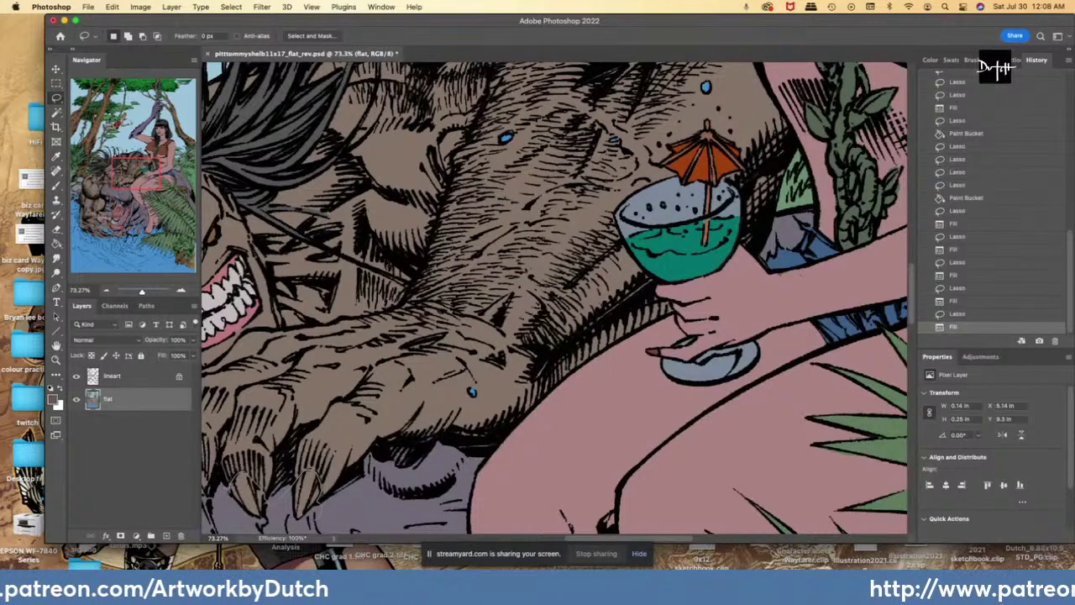
pyautogui.hscroll(-5, 229, 487)
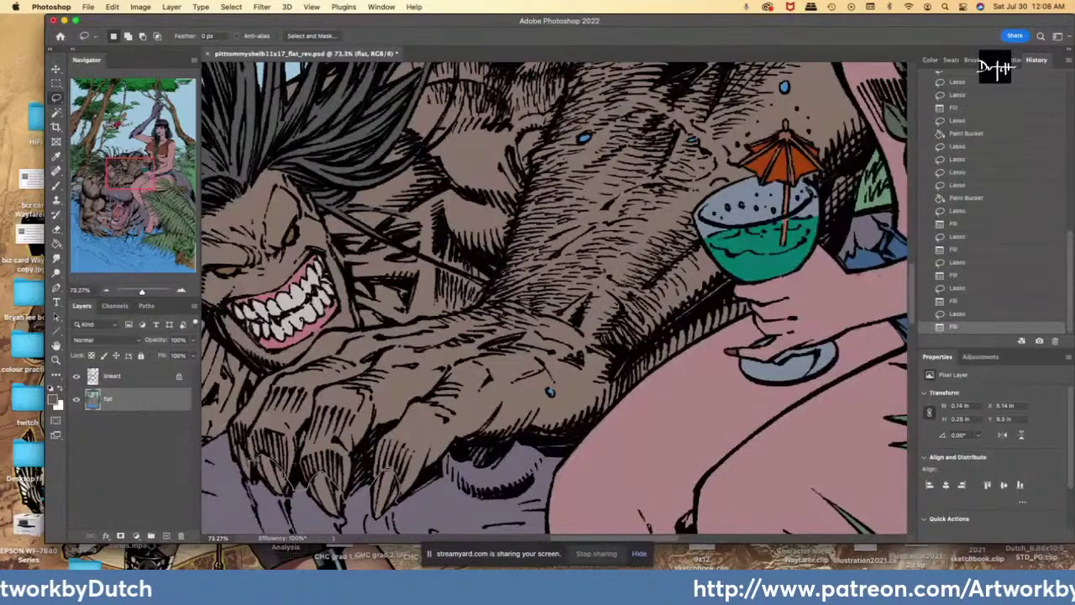
pyautogui.hscroll(-5, 256, 475)
pyautogui.scroll(-2, 257, 474)
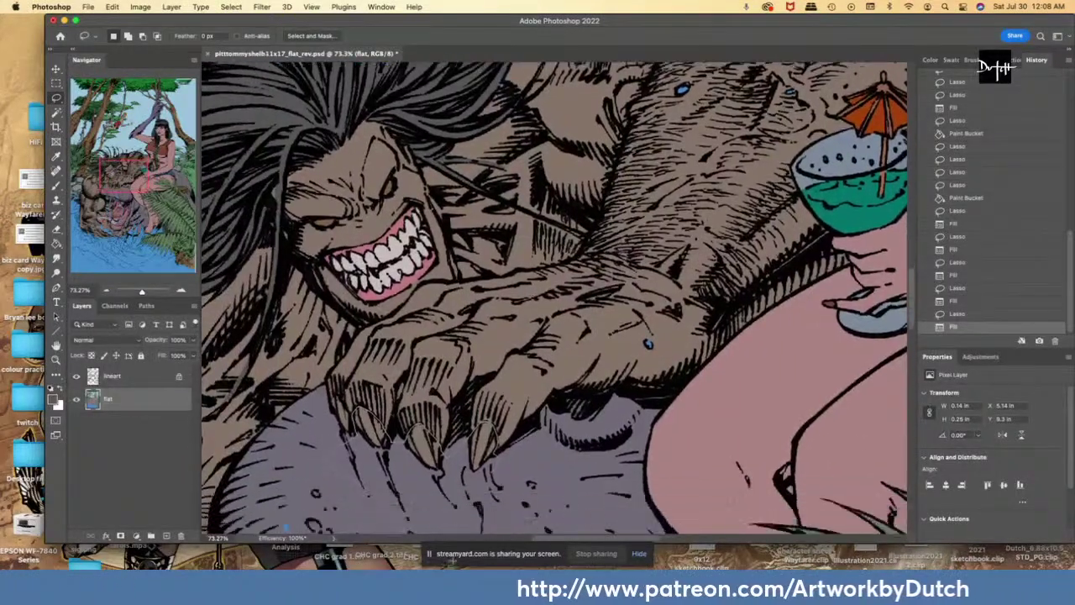
pyautogui.moveTo(451, 561); pyautogui.dragTo(446, 496)
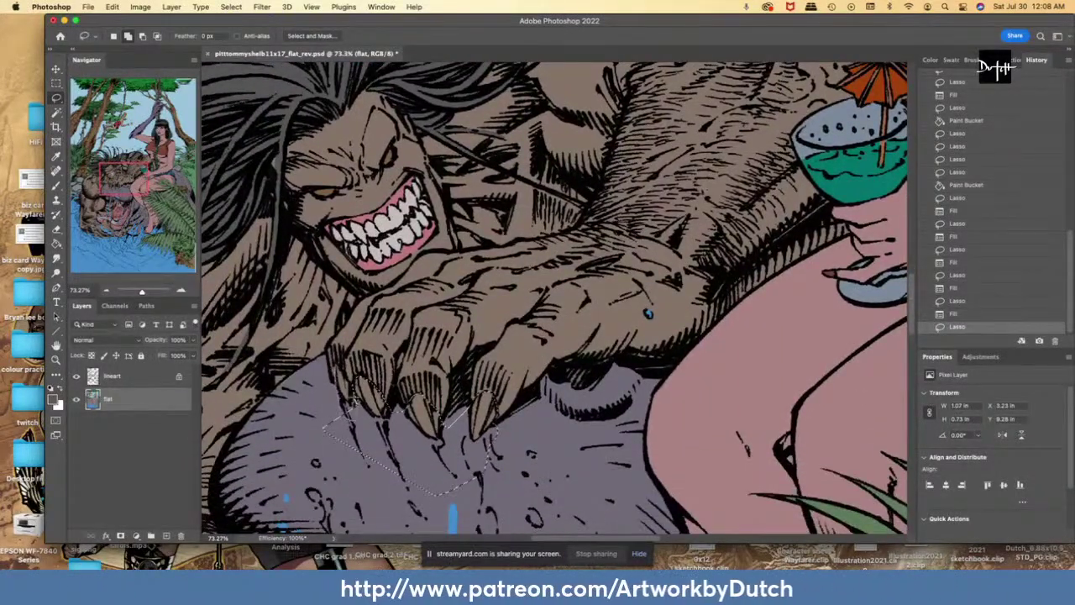
pyautogui.press('g')
pyautogui.click(363, 396)
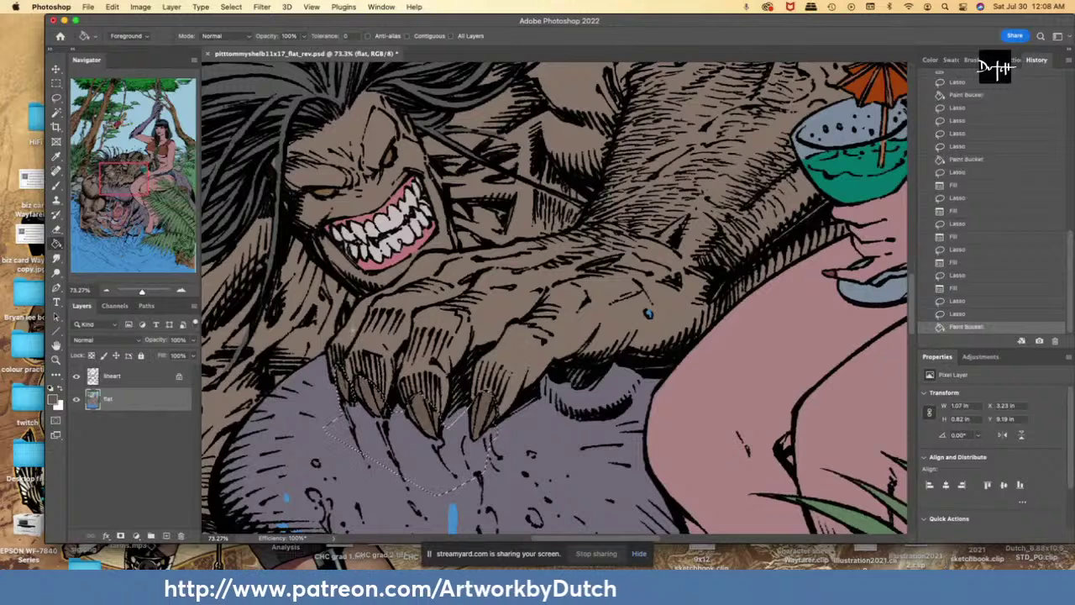
pyautogui.hotkey('ctrl', 'd')
# - Fill the missed tip of the creature's leftmost claw with the same dark grey-brown
pyautogui.press('l')
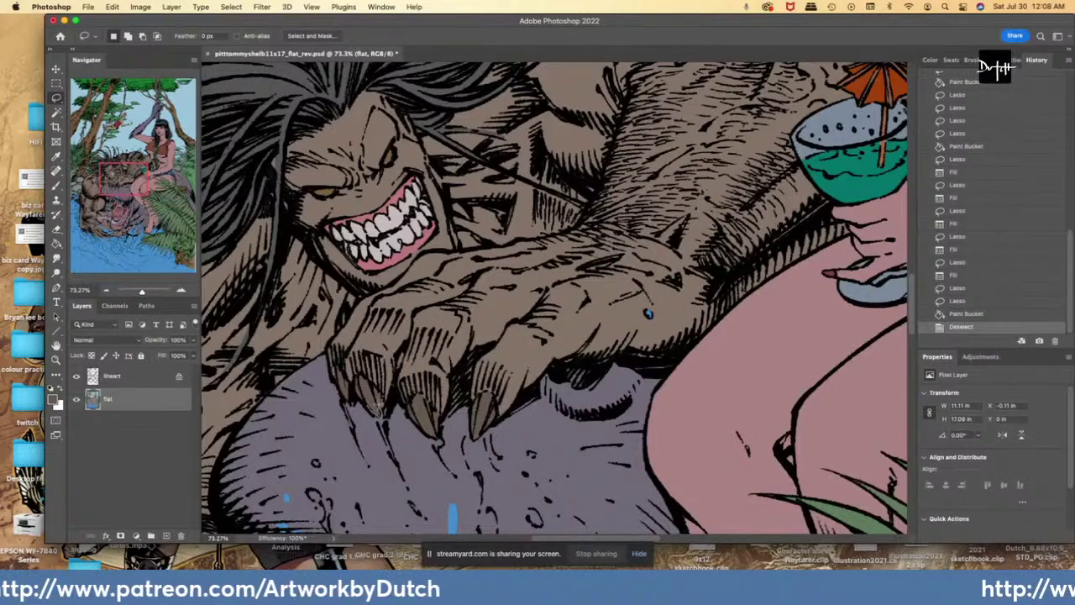
pyautogui.moveTo(377, 411); pyautogui.dragTo(372, 405)
pyautogui.hotkey('alt', 'BackSpace')
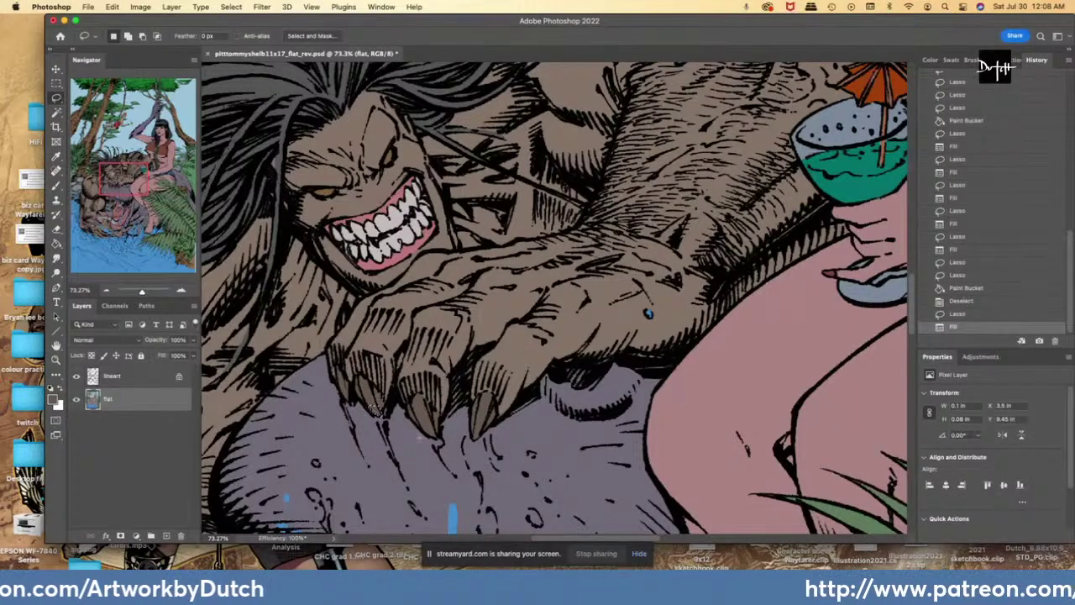
# - Sample the creature's dark hair grey and fill the small lassoed strand in the hair above its head
pyautogui.scroll(2, 376, 409)
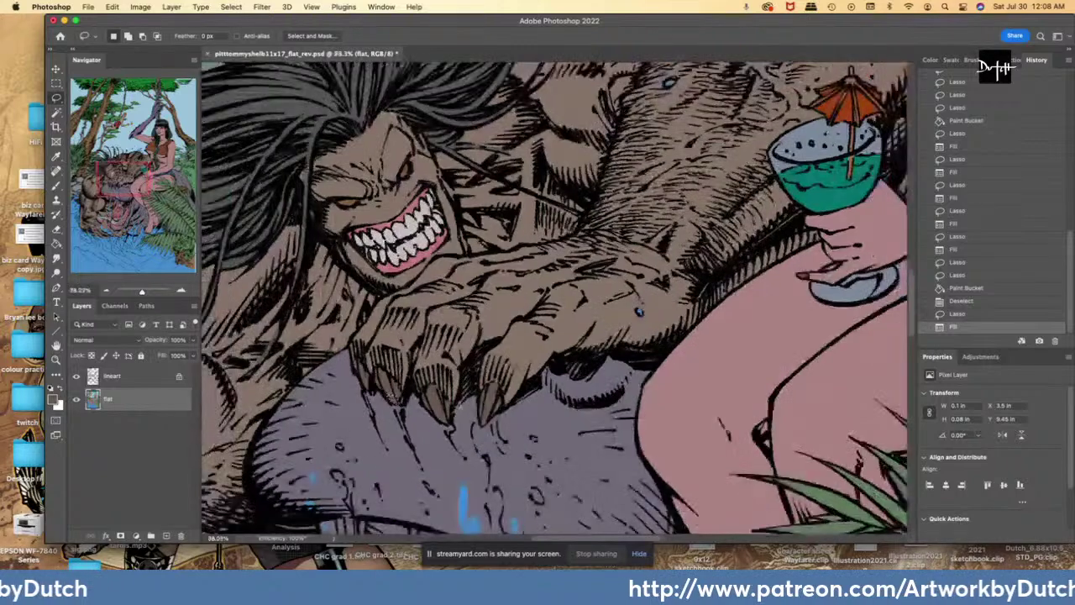
pyautogui.scroll(-2, 389, 400)
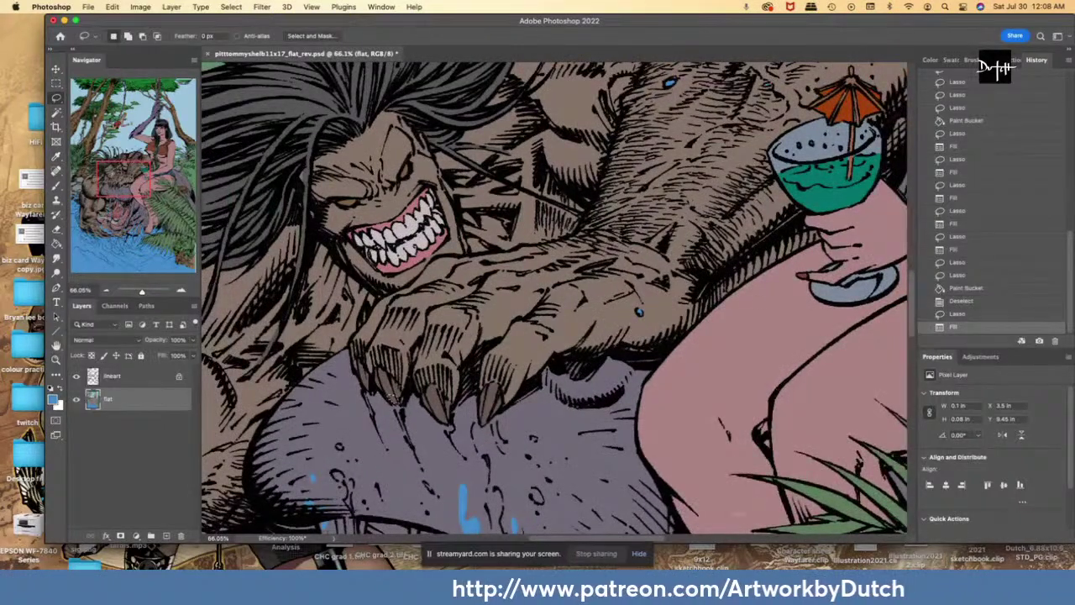
pyautogui.scroll(-1, 391, 400)
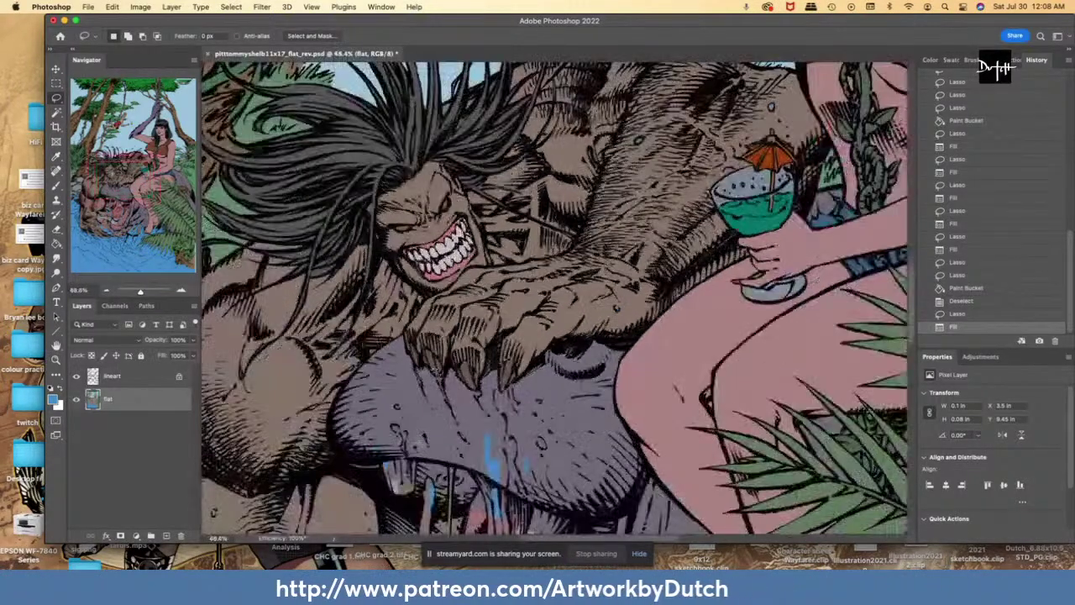
pyautogui.scroll(2, 912, 309)
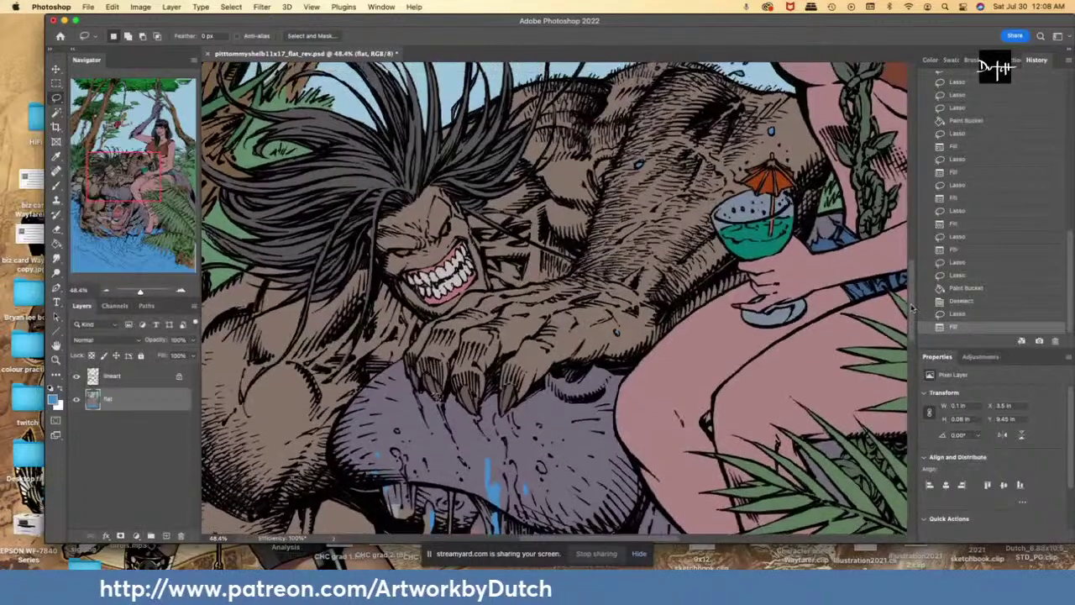
pyautogui.press('i')
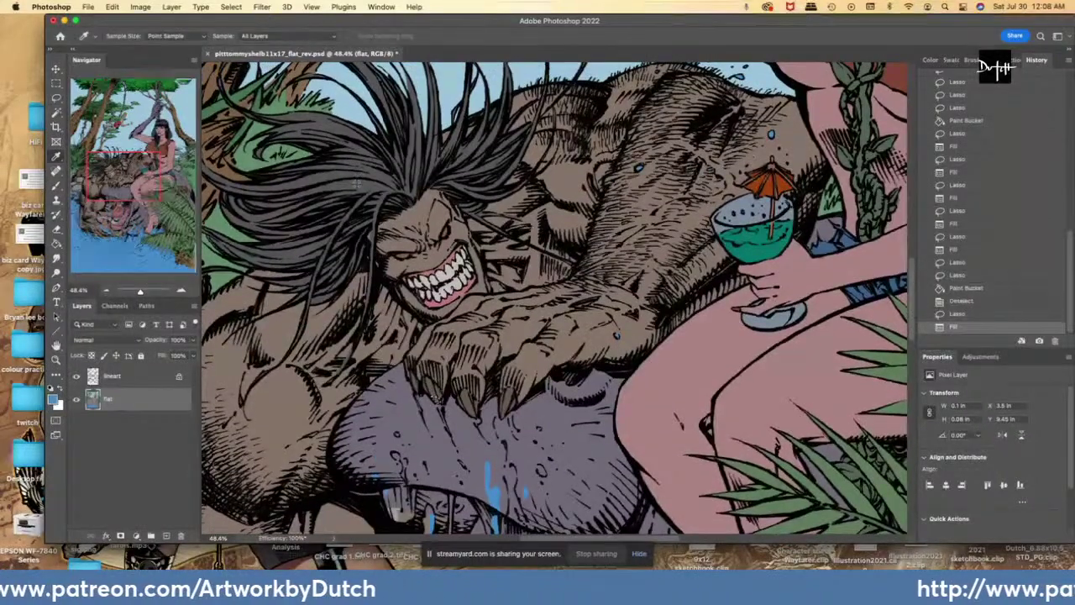
pyautogui.press('l')
pyautogui.moveTo(380, 131); pyautogui.dragTo(383, 132)
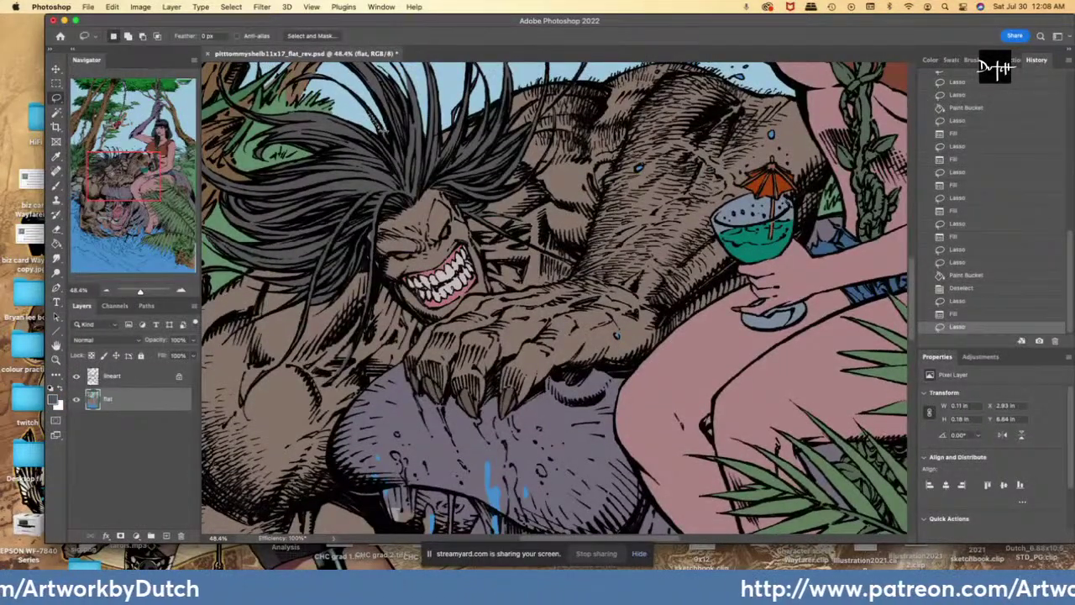
pyautogui.hotkey('alt', 'BackSpace')
# - Sample the tree-trunk brown and fill the two lassoed patches of trunk beside the creature's hair and the green foliage
pyautogui.press('i')
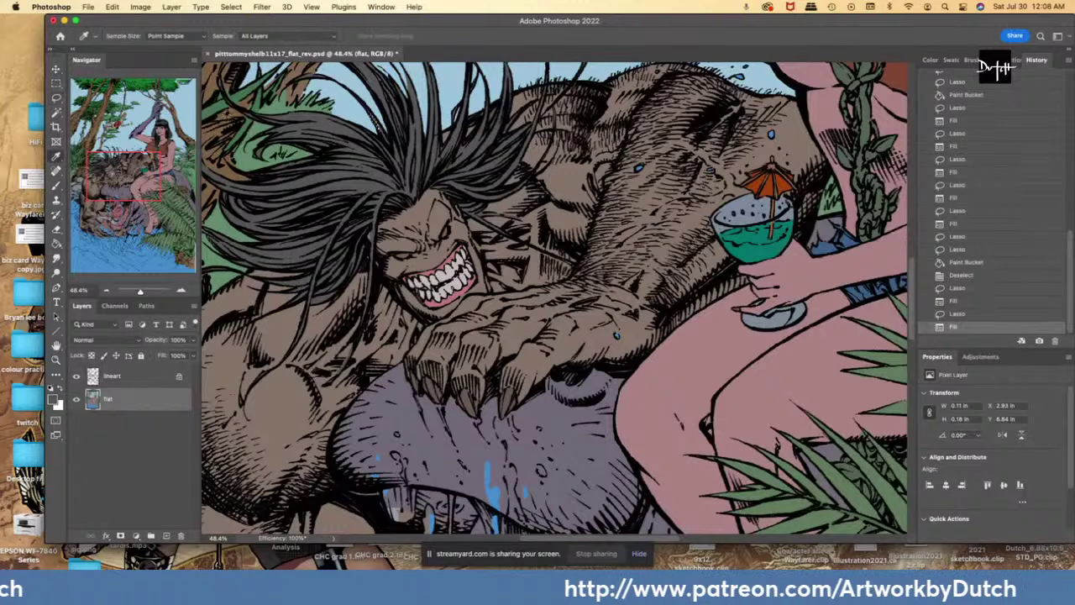
pyautogui.click(224, 118)
pyautogui.press('l')
pyautogui.moveTo(245, 102)
pyautogui.mouseDown()
pyautogui.moveTo(251, 119)
pyautogui.moveTo(247, 102)
pyautogui.mouseUp()
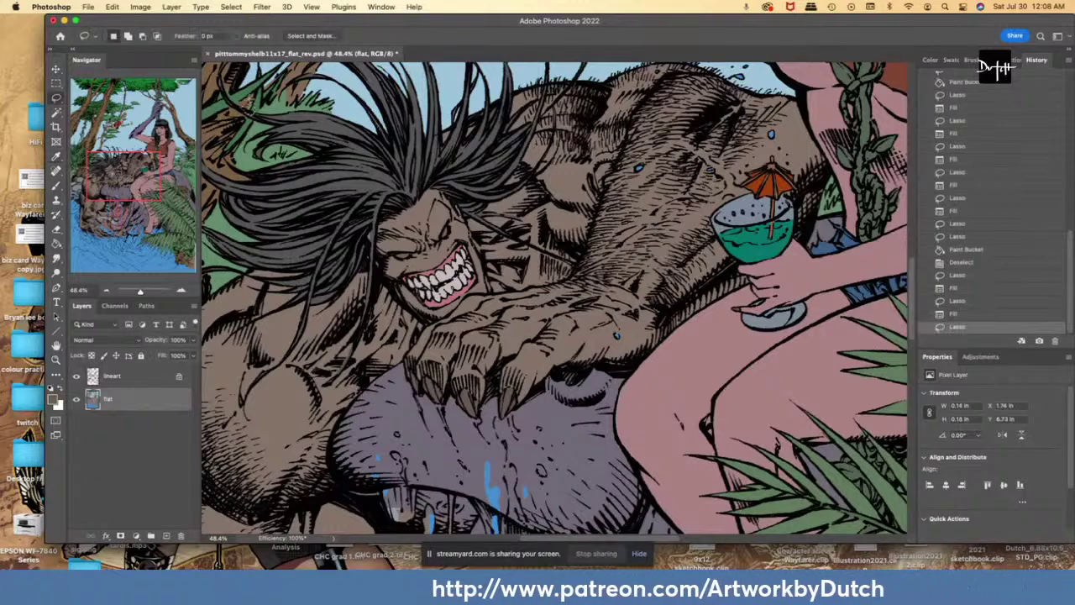
pyautogui.click(56, 243)
pyautogui.click(248, 107)
pyautogui.press('l')
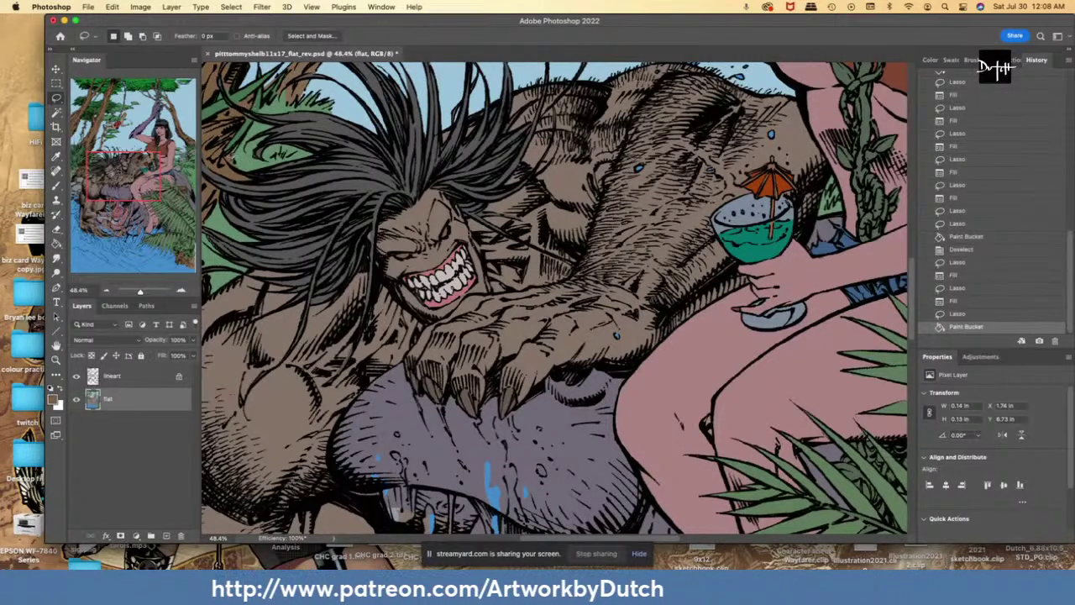
pyautogui.moveTo(223, 160); pyautogui.dragTo(231, 156)
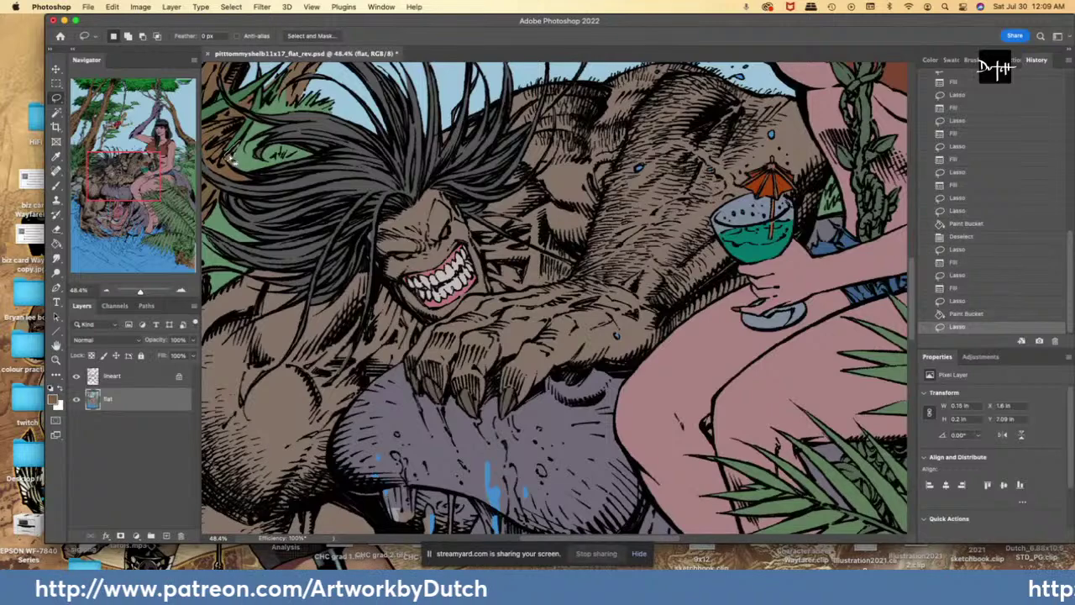
pyautogui.hotkey('alt', 'BackSpace')
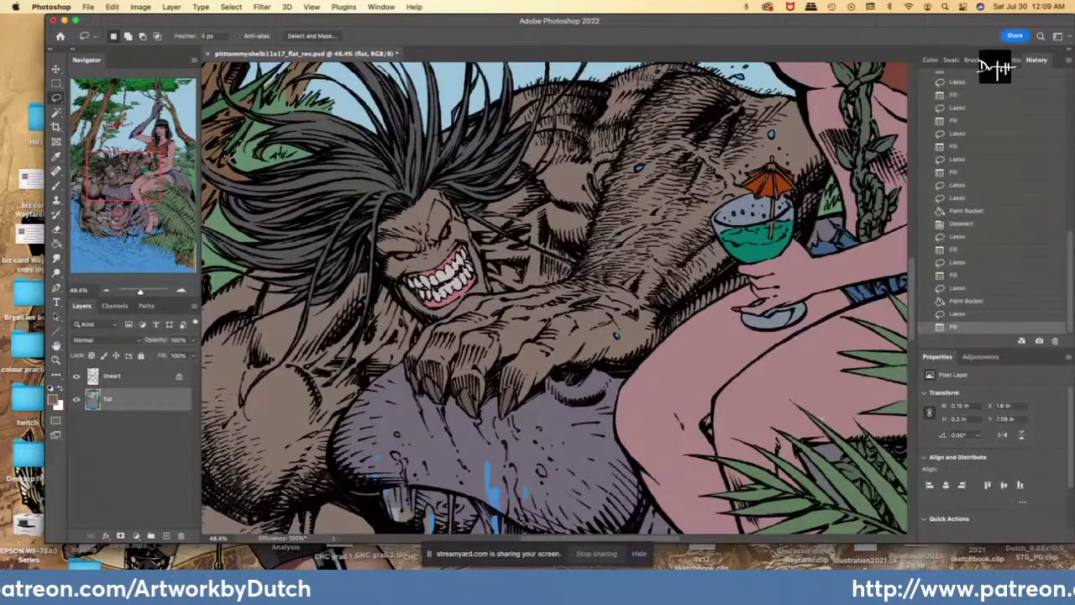
# - Sample black and fill the small lassoed pits on the purple snout
pyautogui.press('i')
pyautogui.press('l')
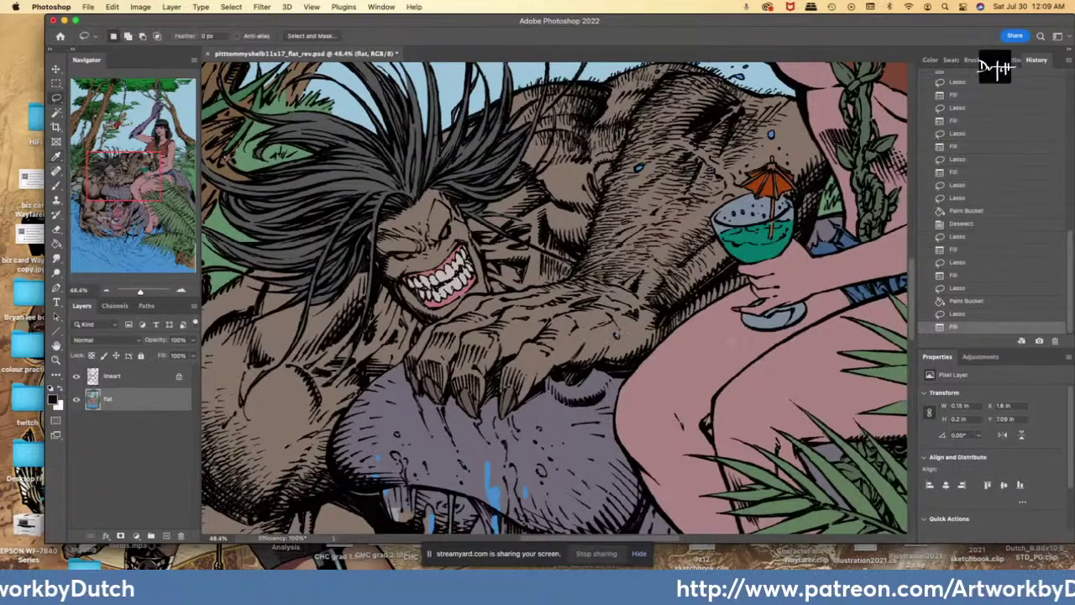
pyautogui.scroll(-5, 232, 151)
pyautogui.scroll(2, 538, 298)
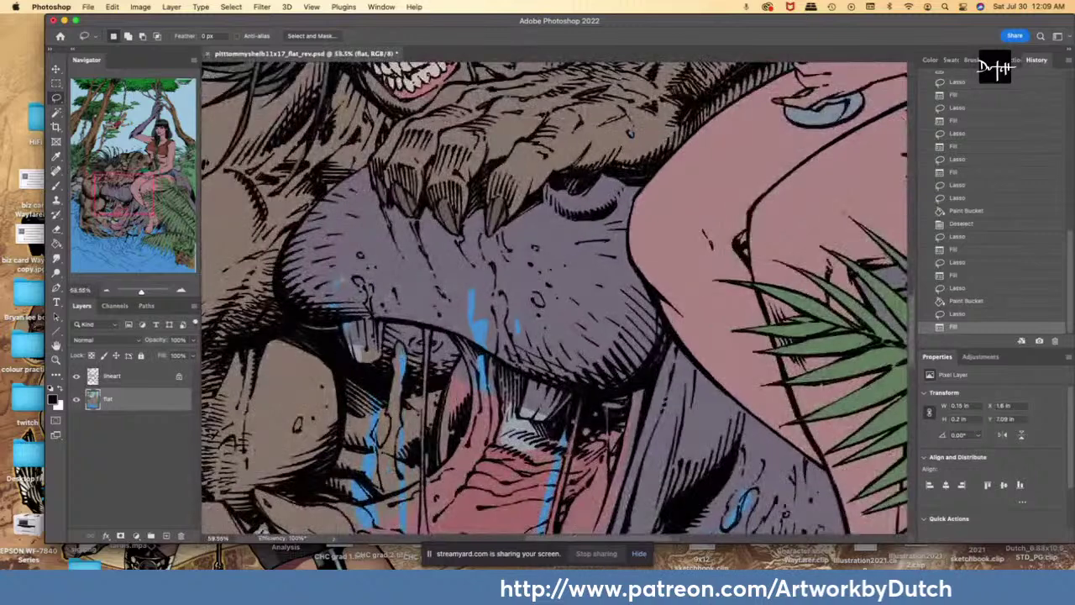
pyautogui.moveTo(358, 281); pyautogui.dragTo(356, 278)
pyautogui.moveTo(357, 252); pyautogui.dragTo(360, 255)
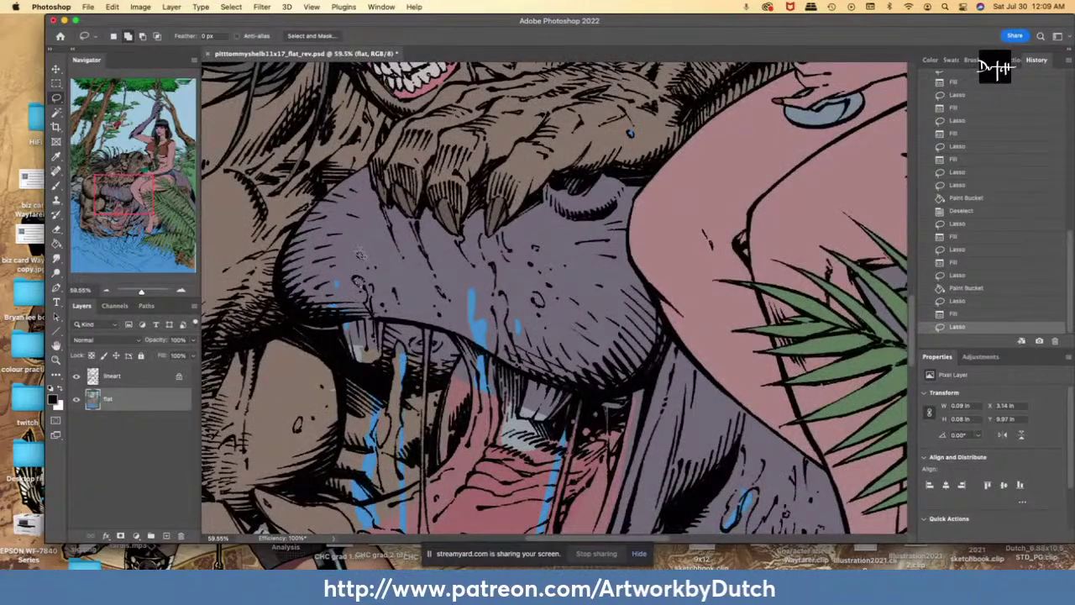
pyautogui.moveTo(528, 299); pyautogui.dragTo(529, 301)
pyautogui.hotkey('alt', 'BackSpace')
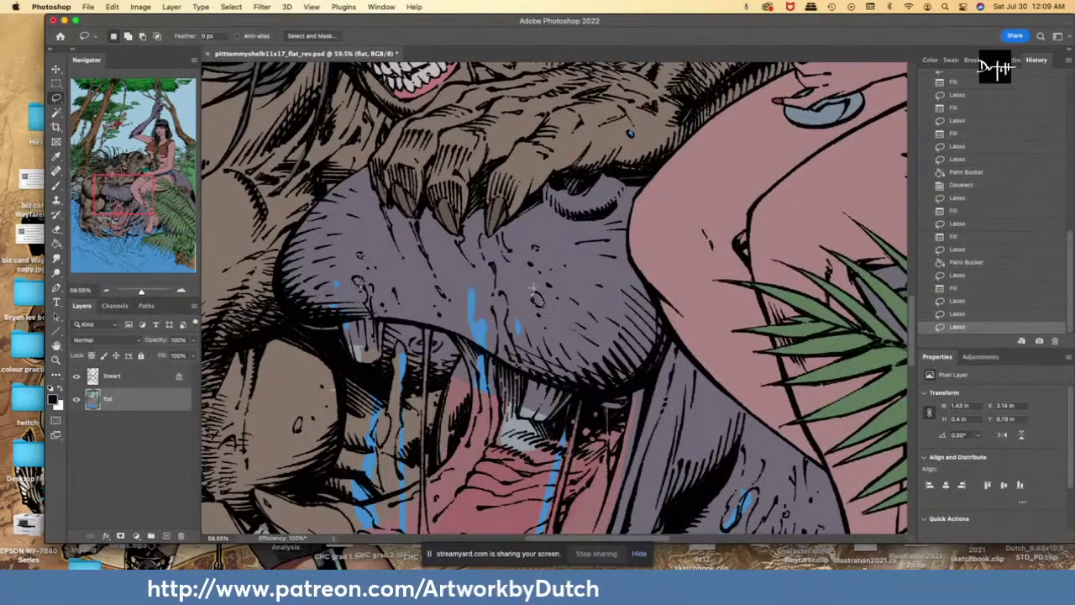
# - Sample the snout's purple-grey, fill over the lassoed blue streaks running down the middle of the snout, and clear the selection
pyautogui.press('i')
pyautogui.press('l')
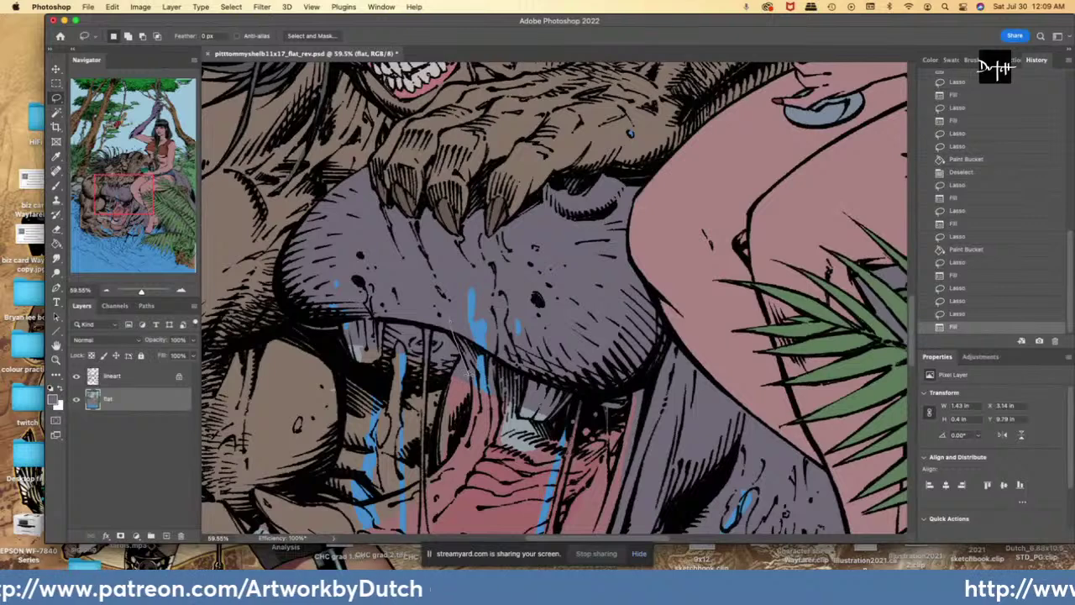
pyautogui.moveTo(494, 388)
pyautogui.mouseDown()
pyautogui.moveTo(525, 345)
pyautogui.moveTo(444, 265)
pyautogui.mouseUp()
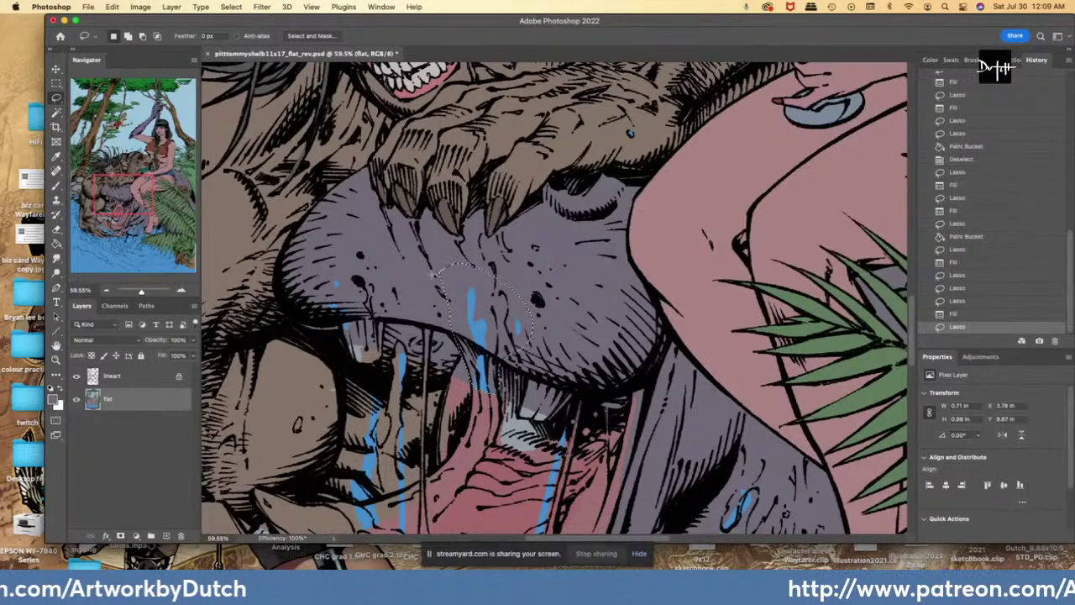
pyautogui.hotkey('alt', 'BackSpace')
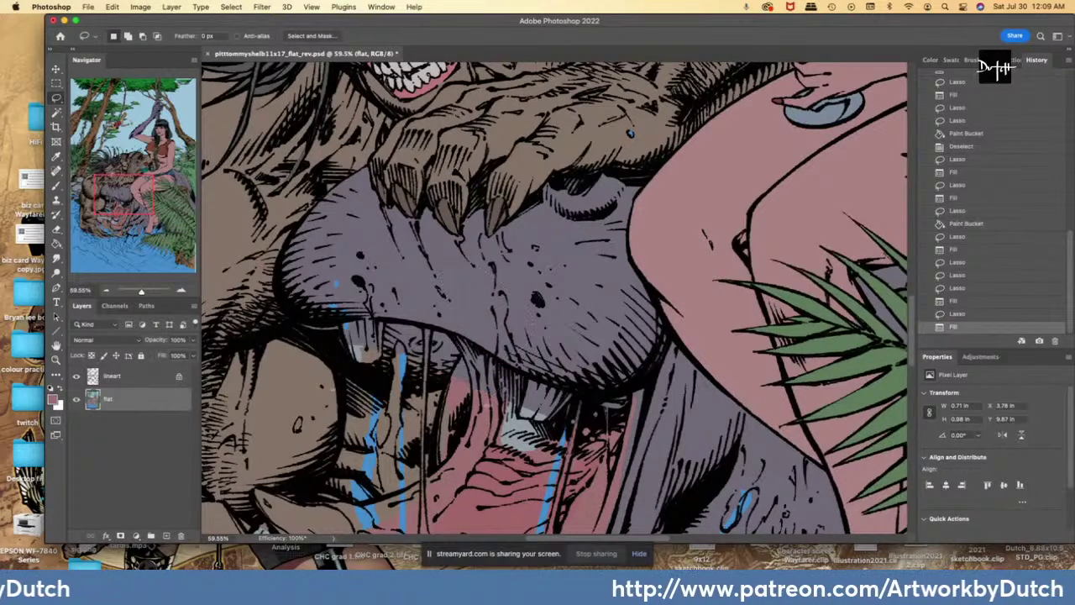
pyautogui.hotkey('ctrl', 'd')
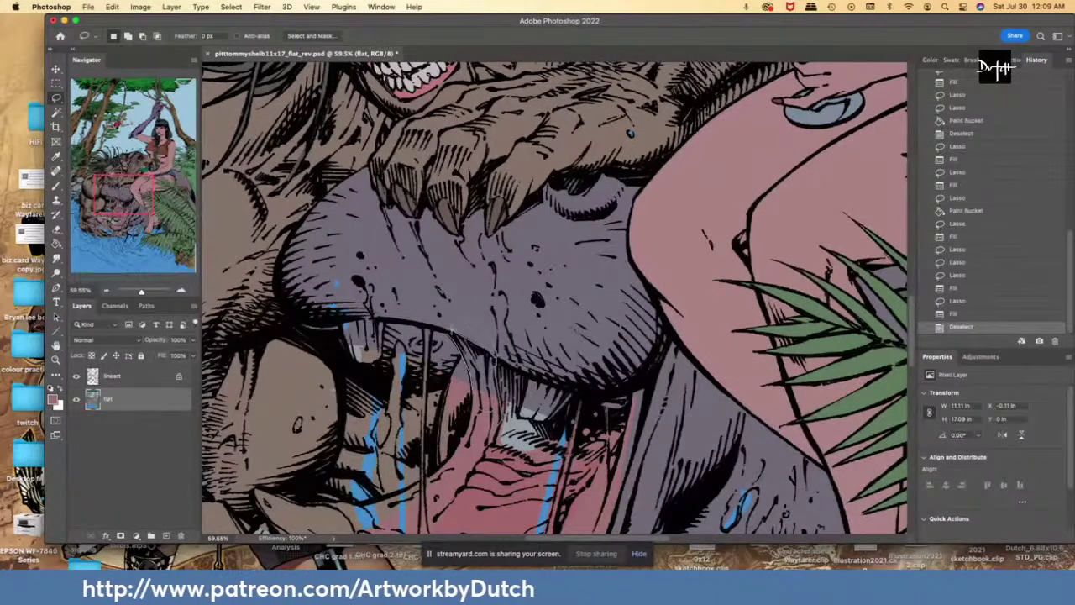
# - Lasso the strip of inner mouth hanging below the upper lip and fill it with the mouth pink
pyautogui.moveTo(454, 328); pyautogui.dragTo(450, 332)
pyautogui.moveTo(507, 362)
pyautogui.keyDown('alt'); pyautogui.mouseDown()
pyautogui.moveTo(467, 311)
pyautogui.moveTo(447, 316)
pyautogui.mouseUp(); pyautogui.keyUp('alt')
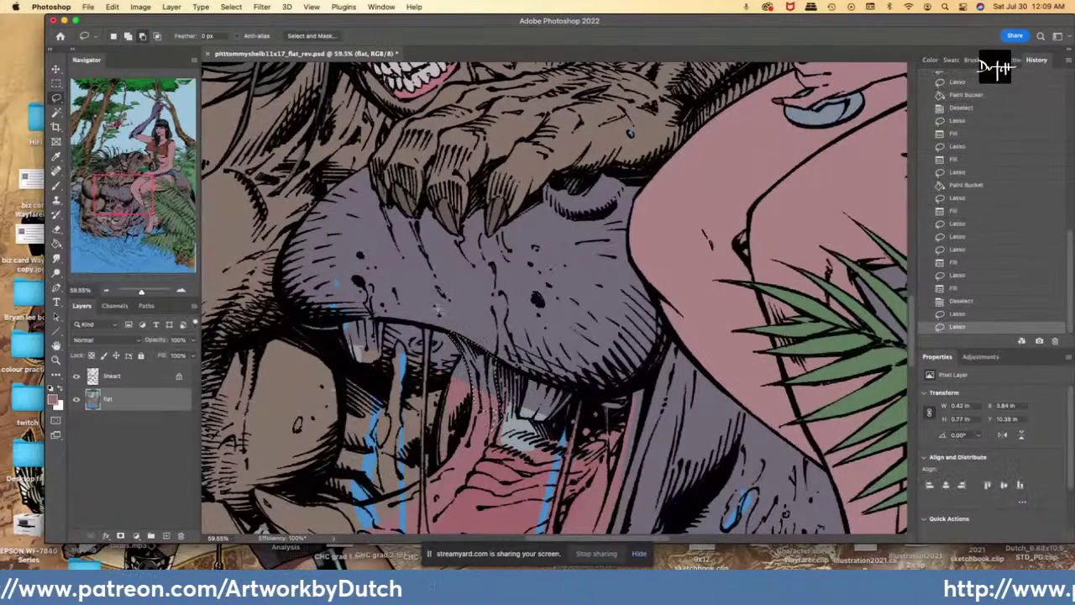
pyautogui.click(54, 244)
pyautogui.click(496, 393)
pyautogui.press('l')
# - Sample the creature's brown and fill the lassoed area under the upper lip between the front tooth and the pink mouth
pyautogui.press('super+minus')
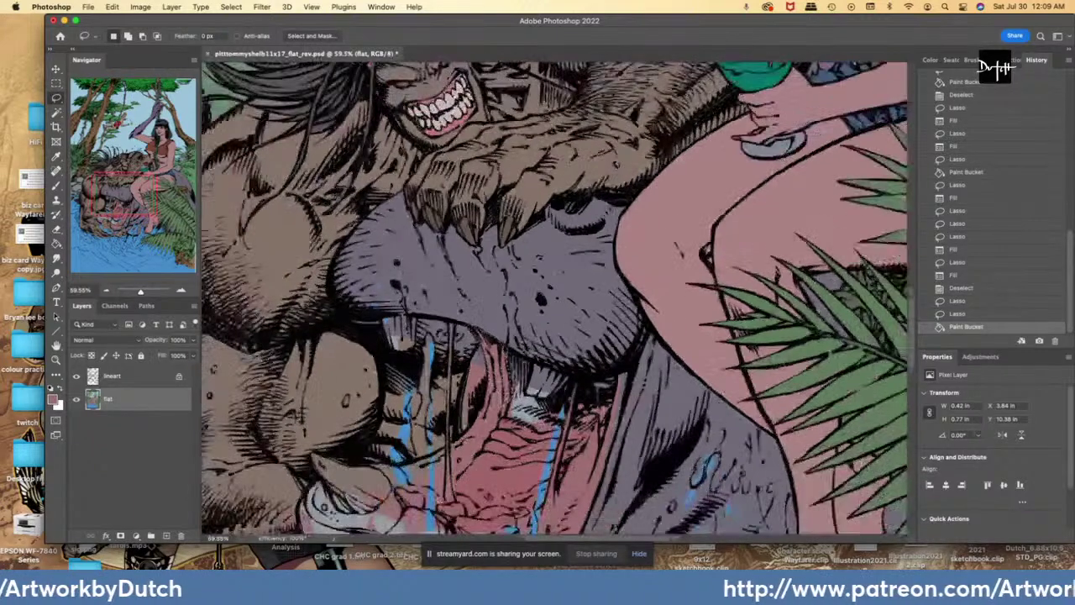
pyautogui.press('i')
pyautogui.click(360, 372)
pyautogui.press('l')
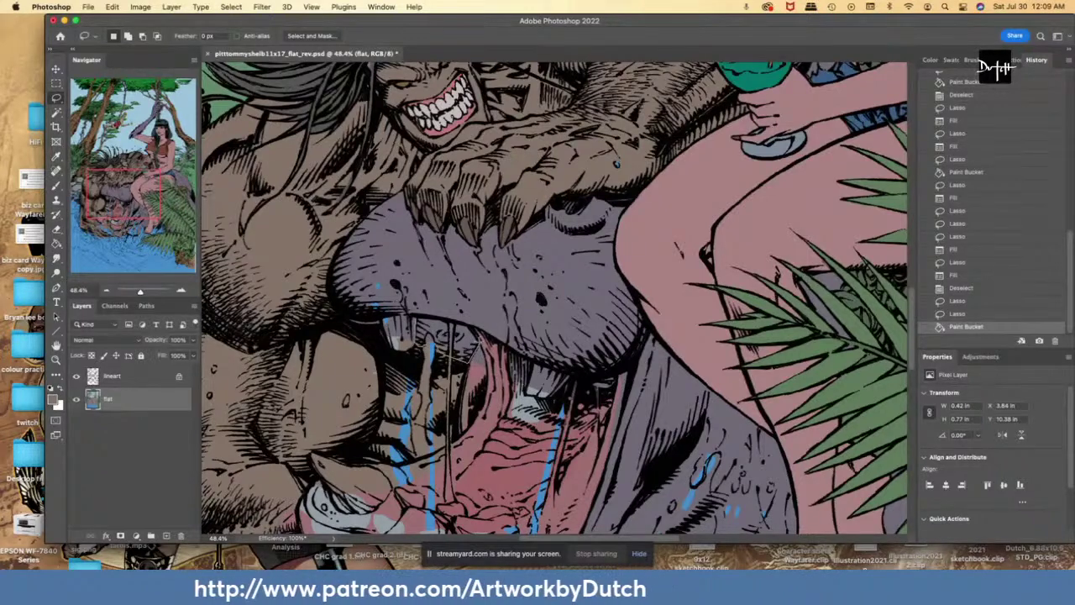
pyautogui.moveTo(457, 319)
pyautogui.mouseDown()
pyautogui.moveTo(401, 314)
pyautogui.moveTo(486, 325)
pyautogui.moveTo(463, 305)
pyautogui.mouseUp()
pyautogui.press('super+d')
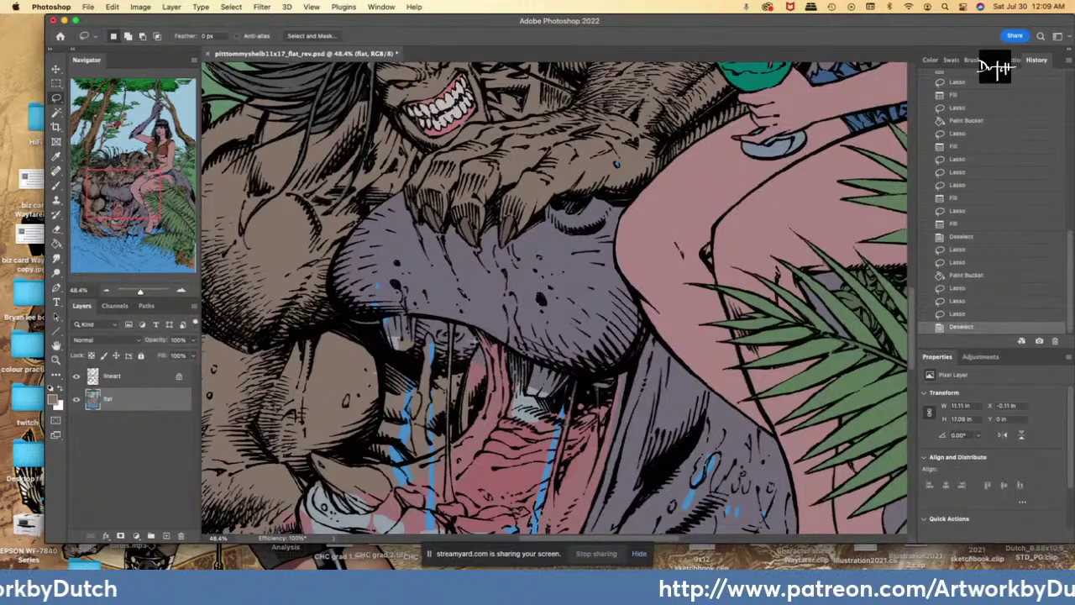
pyautogui.press('super+z')
pyautogui.press('super+z')
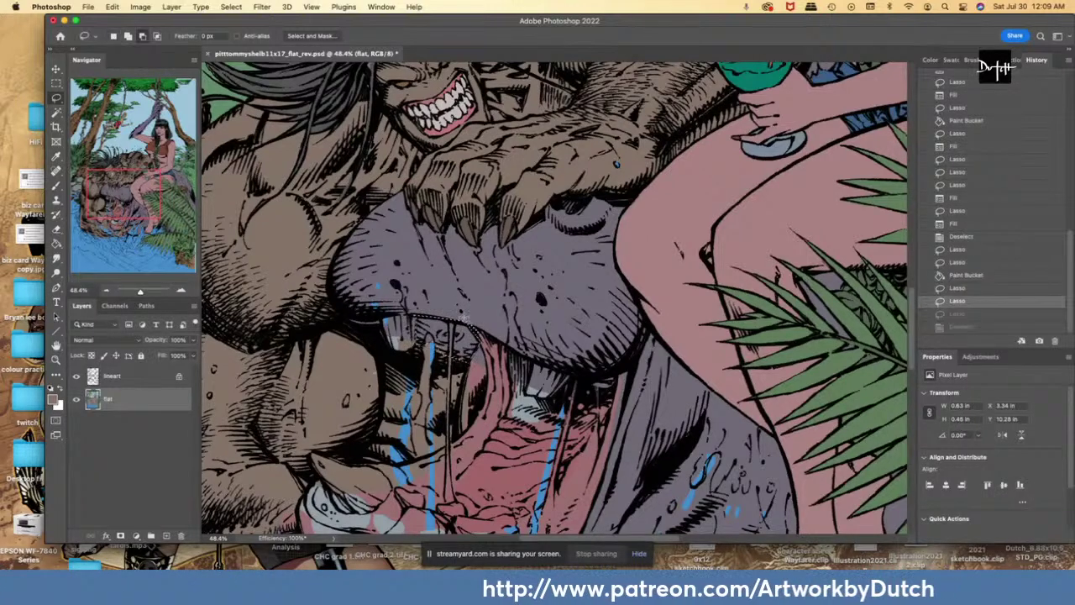
pyautogui.moveTo(467, 320); pyautogui.dragTo(469, 321)
pyautogui.press('g')
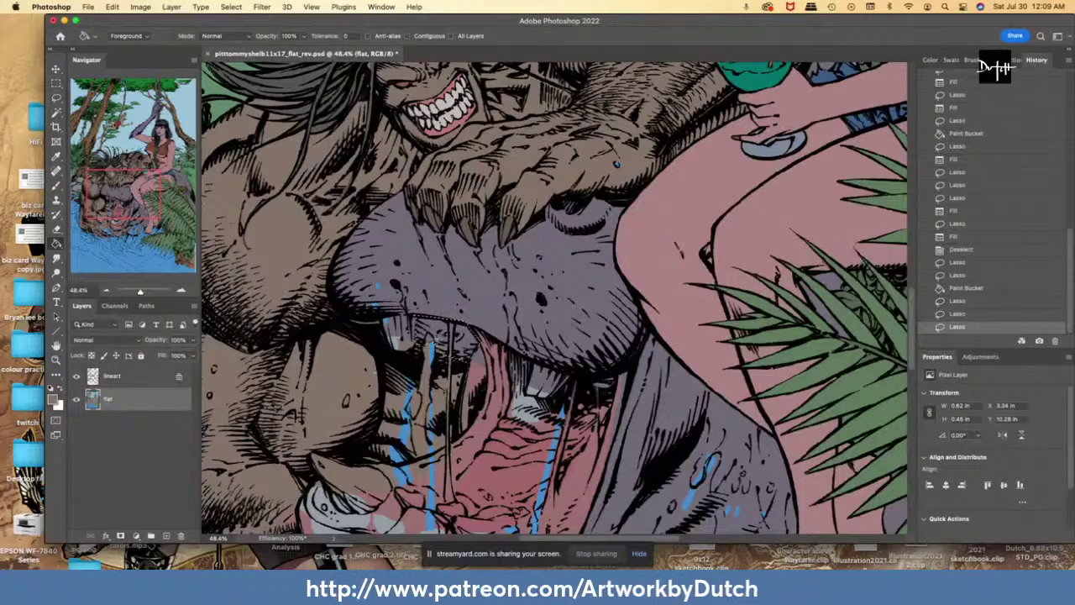
pyautogui.click(439, 344)
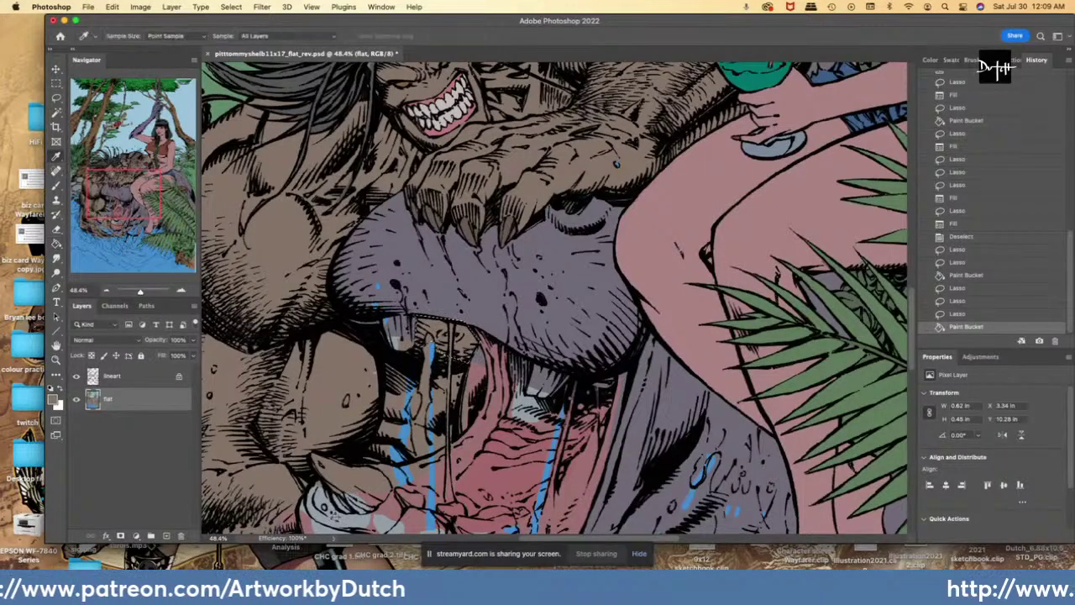
# - Lasso the upper tooth at the front of the snout and fill its sections with the light tooth colour
pyautogui.press('l')
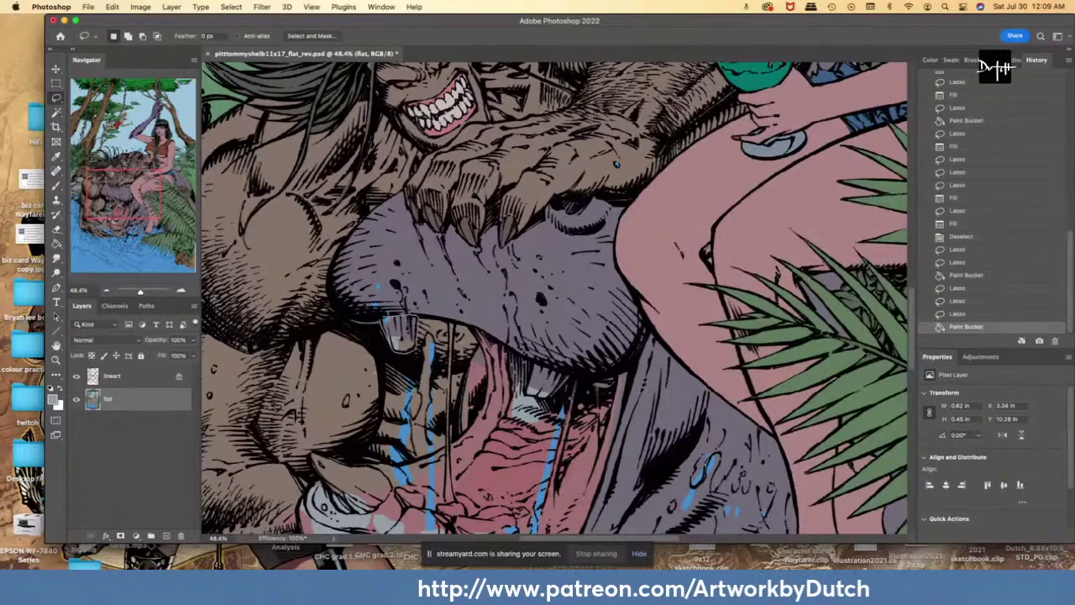
pyautogui.moveTo(400, 316); pyautogui.dragTo(384, 318)
pyautogui.press('g')
pyautogui.click(390, 331)
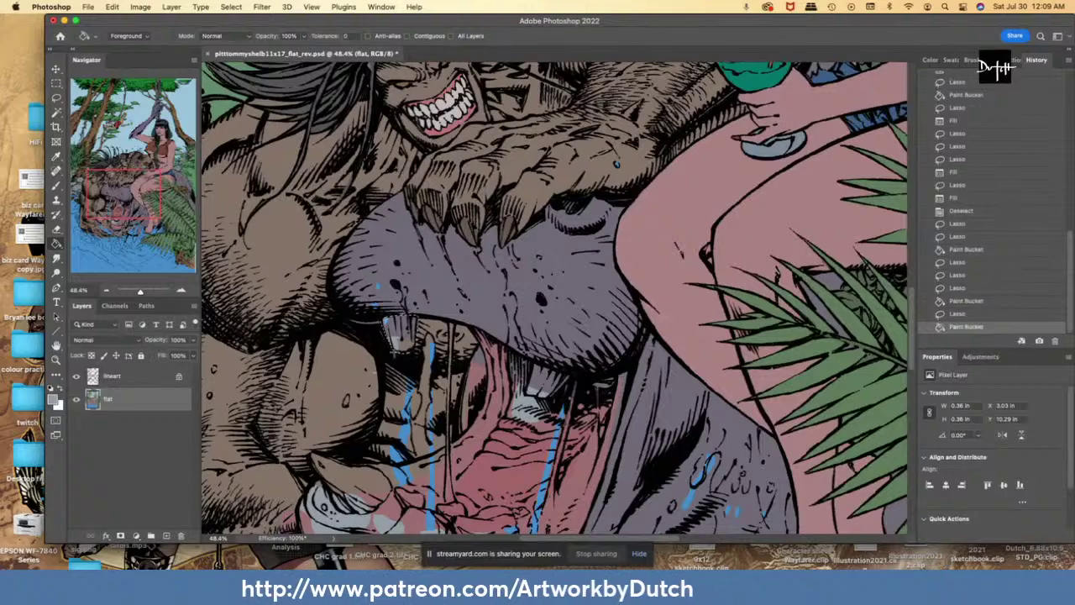
pyautogui.click(388, 321)
pyautogui.click(386, 324)
pyautogui.click(396, 329)
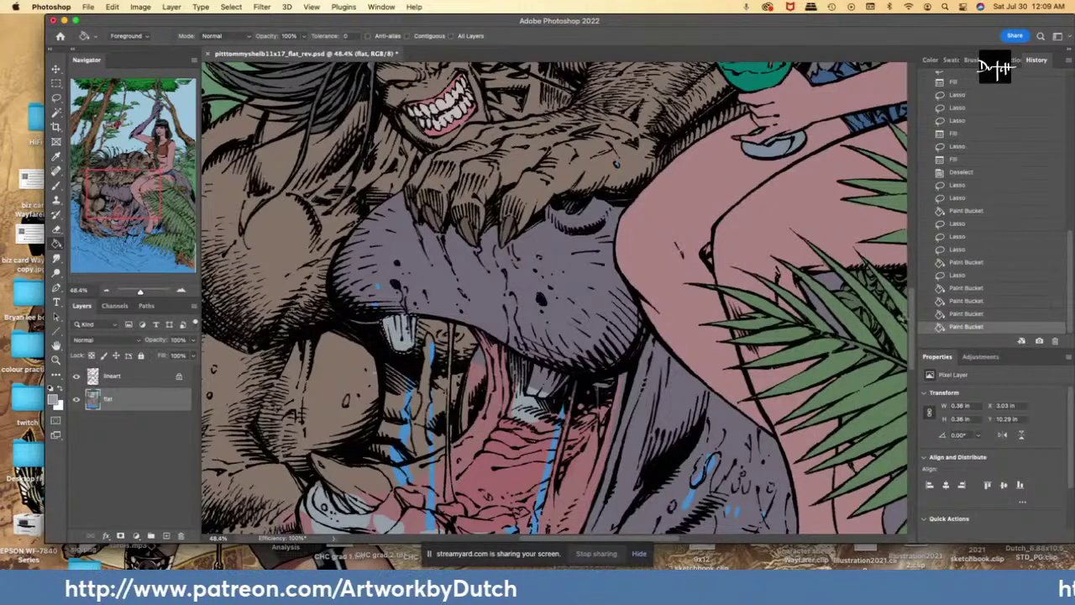
# - Sample the water blue and fill the lassoed drip beside the open mouth and the thin strand hanging next to it
pyautogui.scroll(-5, 554, 298)
pyautogui.press('i')
pyautogui.press('l')
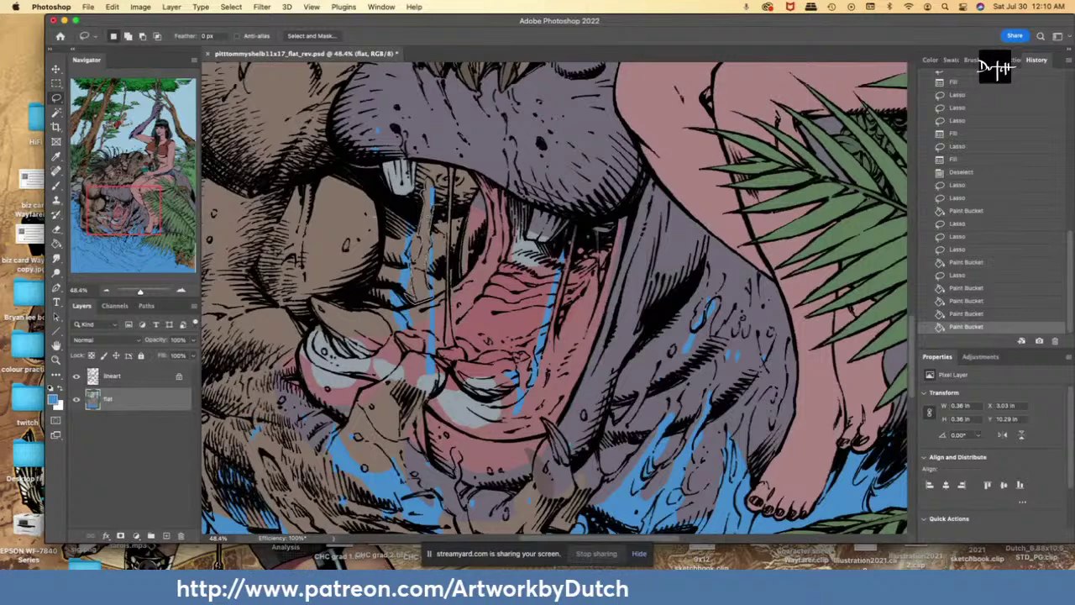
pyautogui.moveTo(434, 178); pyautogui.dragTo(429, 178)
pyautogui.hotkey('alt', 'BackSpace')
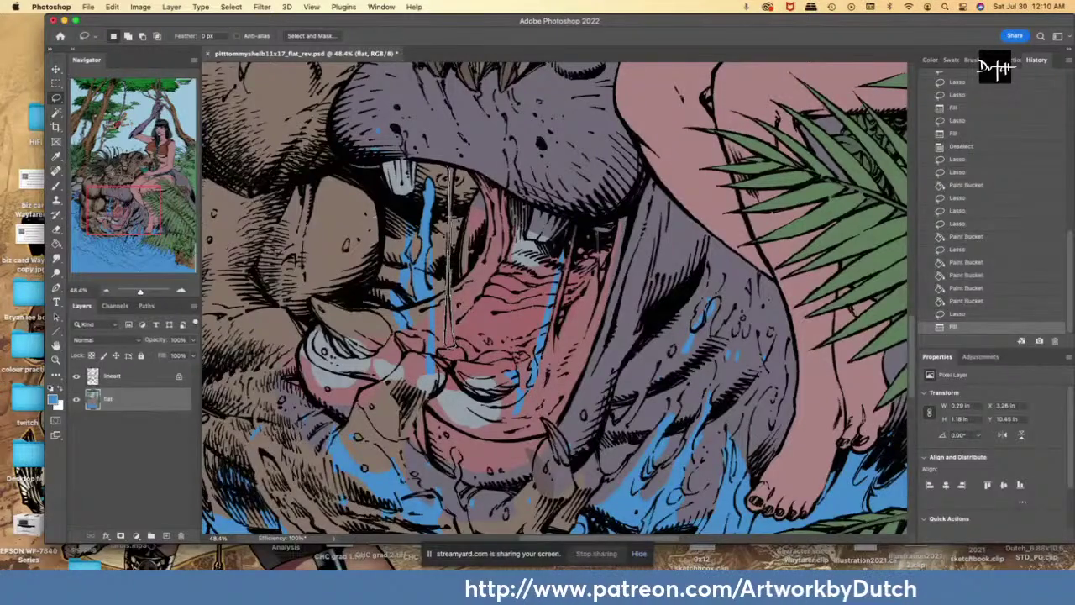
pyautogui.moveTo(452, 171); pyautogui.dragTo(451, 163)
pyautogui.press('g')
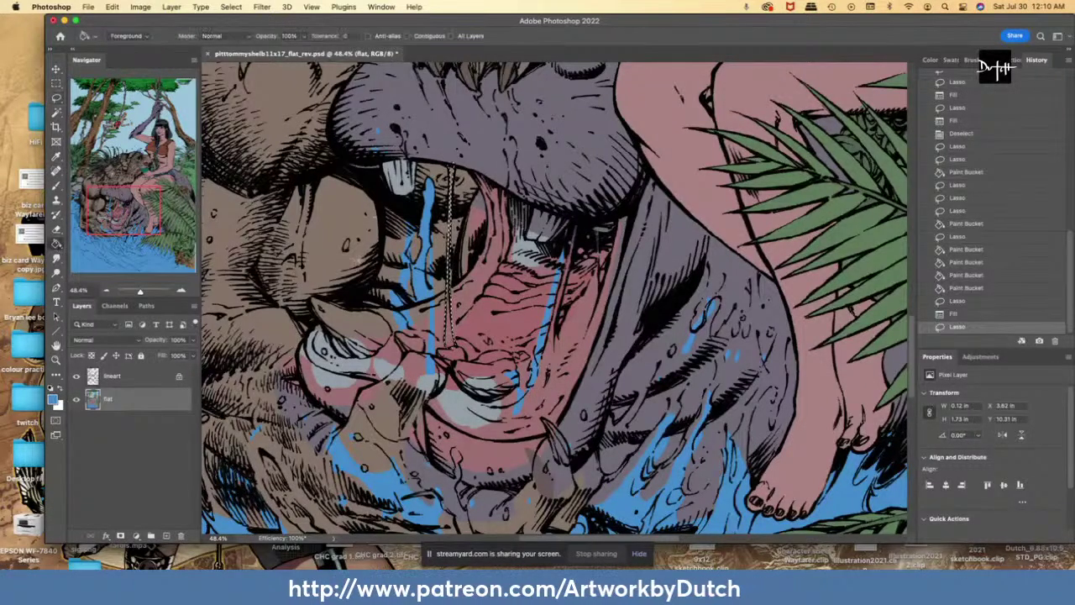
pyautogui.click(449, 269)
# - Fill the lassoed droplet on the rounded brown form beside the open mouth with the same water blue
pyautogui.press('l')
pyautogui.moveTo(346, 239)
pyautogui.mouseDown()
pyautogui.moveTo(343, 250)
pyautogui.moveTo(347, 239)
pyautogui.mouseUp()
pyautogui.hotkey('alt', 'BackSpace')
# - Sample the creature's brown and fill the lassoed areas on both sides of the blue drip beside the open mouth
pyautogui.press('i')
pyautogui.click(346, 215)
pyautogui.press('l')
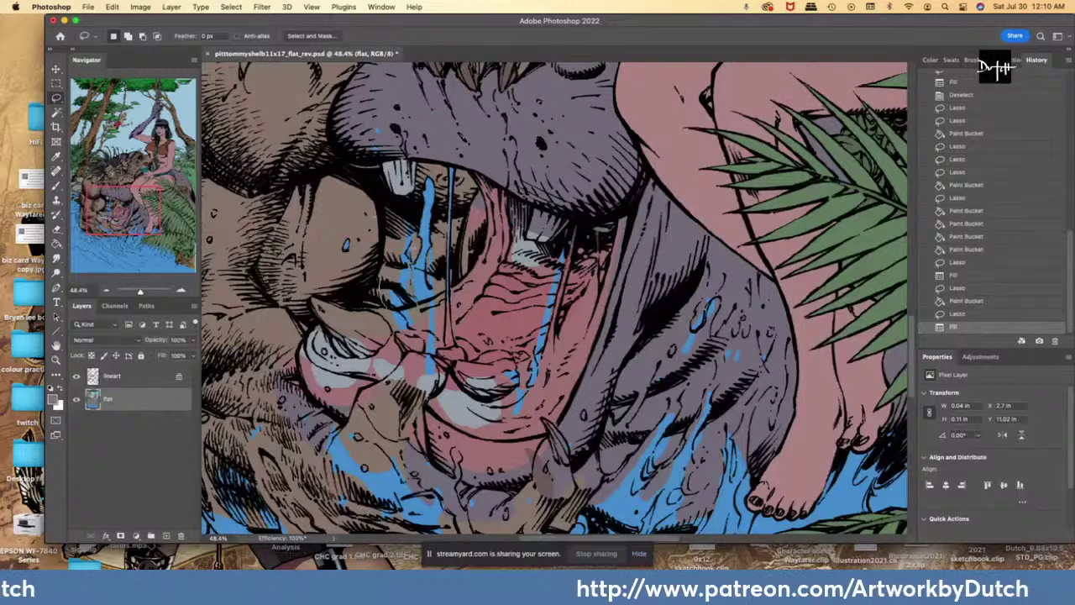
pyautogui.moveTo(417, 228)
pyautogui.mouseDown()
pyautogui.moveTo(375, 247)
pyautogui.moveTo(379, 278)
pyautogui.mouseUp()
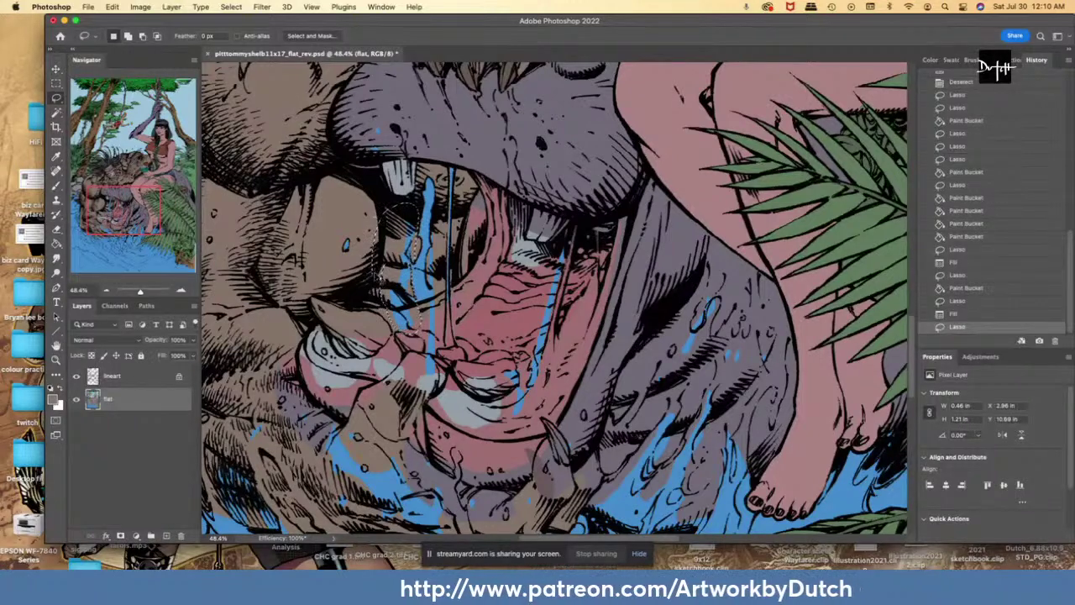
pyautogui.hotkey('alt', 'BackSpace')
pyautogui.moveTo(429, 227); pyautogui.dragTo(432, 222)
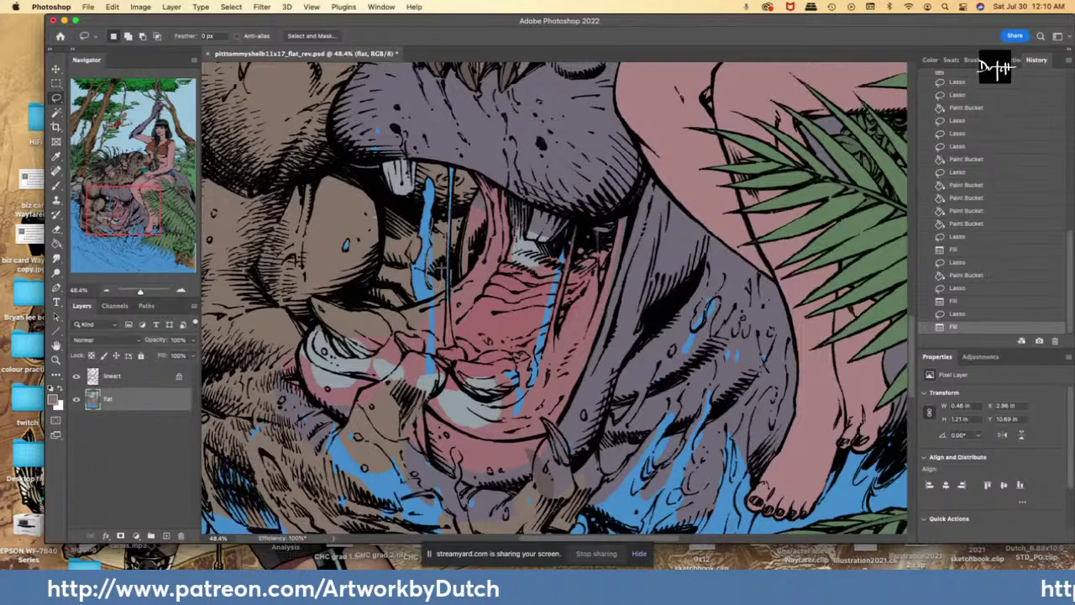
pyautogui.moveTo(428, 220); pyautogui.dragTo(434, 222)
pyautogui.hotkey('alt', 'BackSpace')
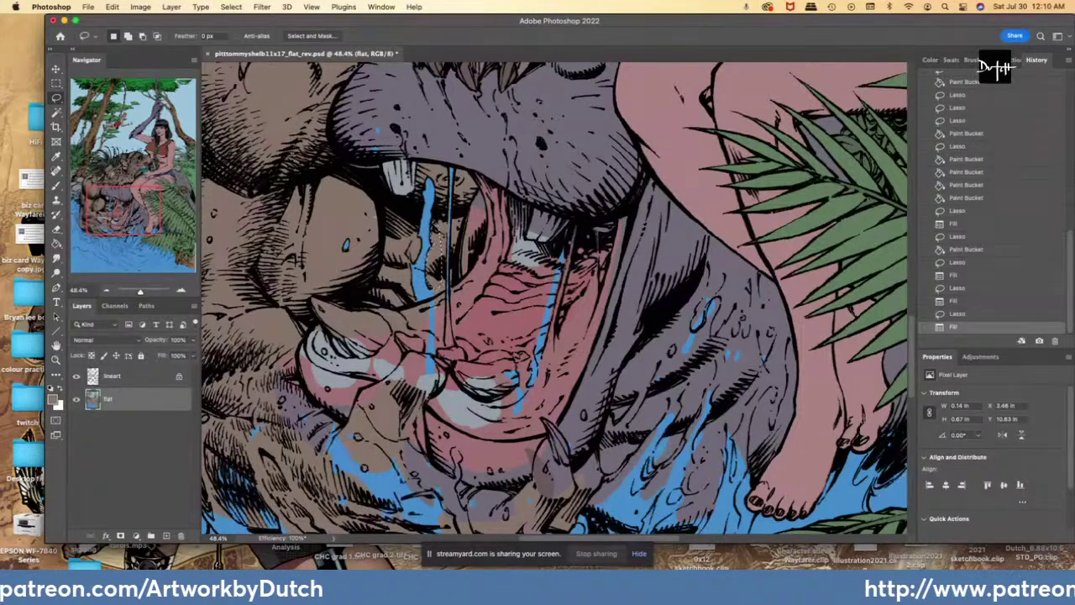
# - Lasso the lower end of the drip where it crosses the lower lip and fill it with the creature's brown
pyautogui.press('i')
pyautogui.click(405, 330)
pyautogui.press('l')
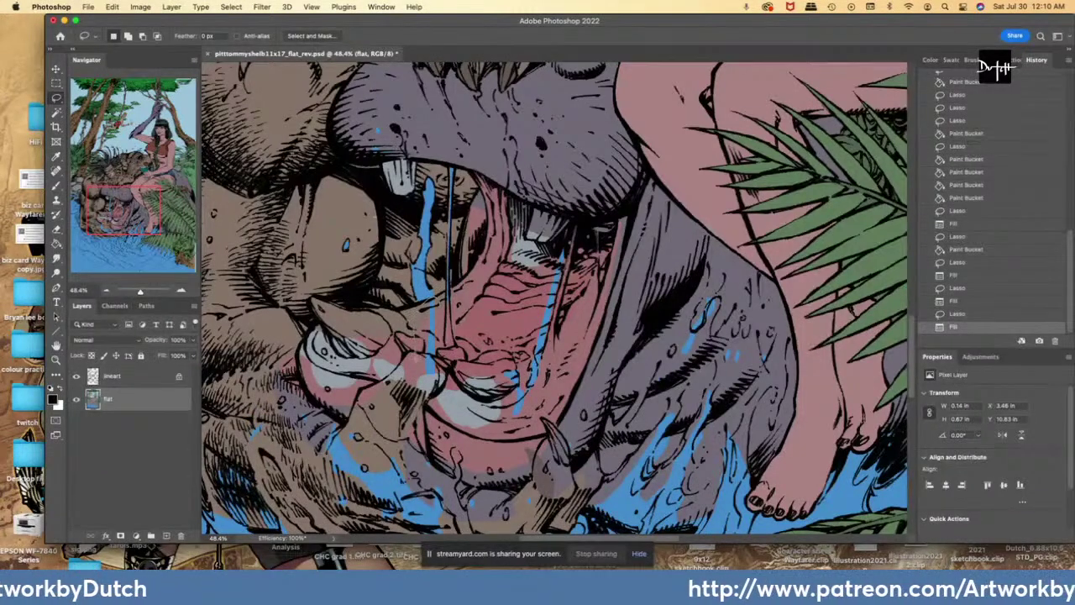
pyautogui.moveTo(439, 358); pyautogui.dragTo(440, 307)
pyautogui.hotkey('alt', 'BackSpace')
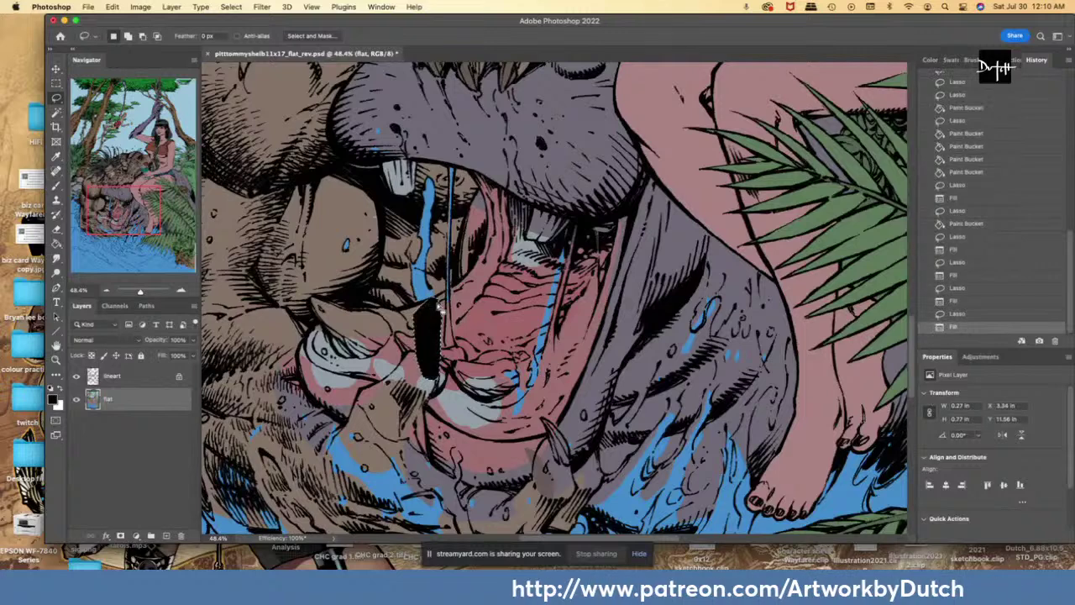
pyautogui.press('i')
pyautogui.click(359, 323)
pyautogui.press('l')
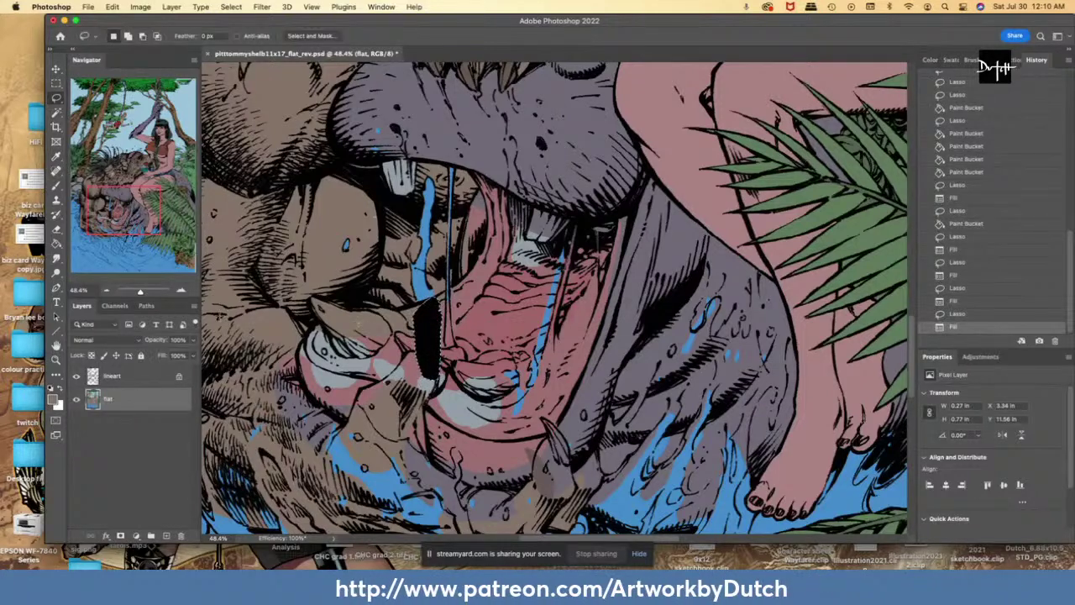
pyautogui.hotkey('alt', 'BackSpace')
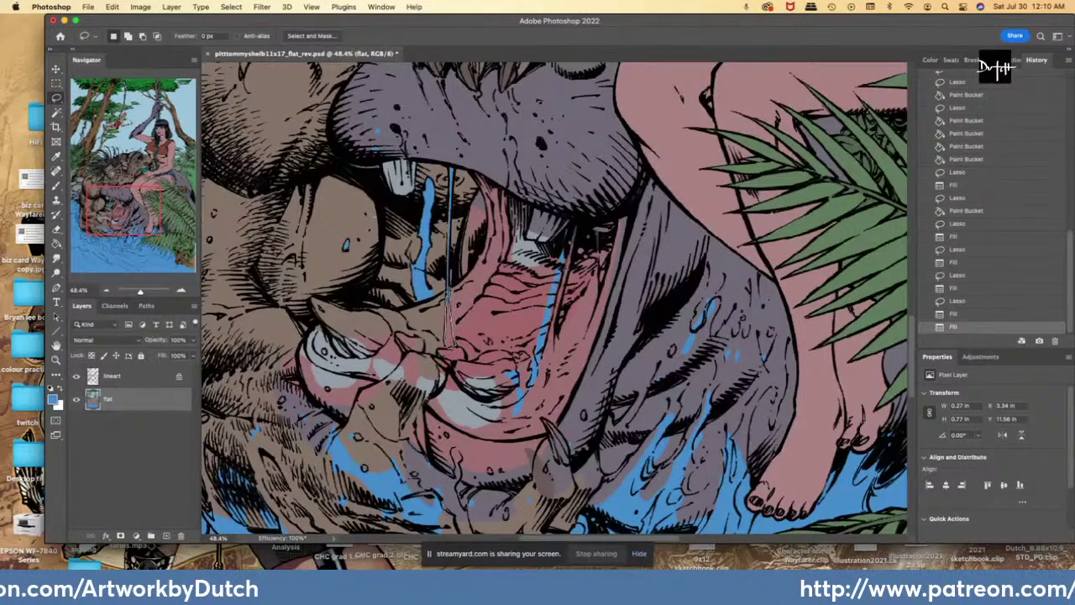
# - Fill the lassoed lower end of the thin strand with water blue and the lassoed inner cheek beside it with the snout's purple-grey
pyautogui.moveTo(455, 345); pyautogui.dragTo(449, 294)
pyautogui.hotkey('alt', 'BackSpace')
pyautogui.press('i')
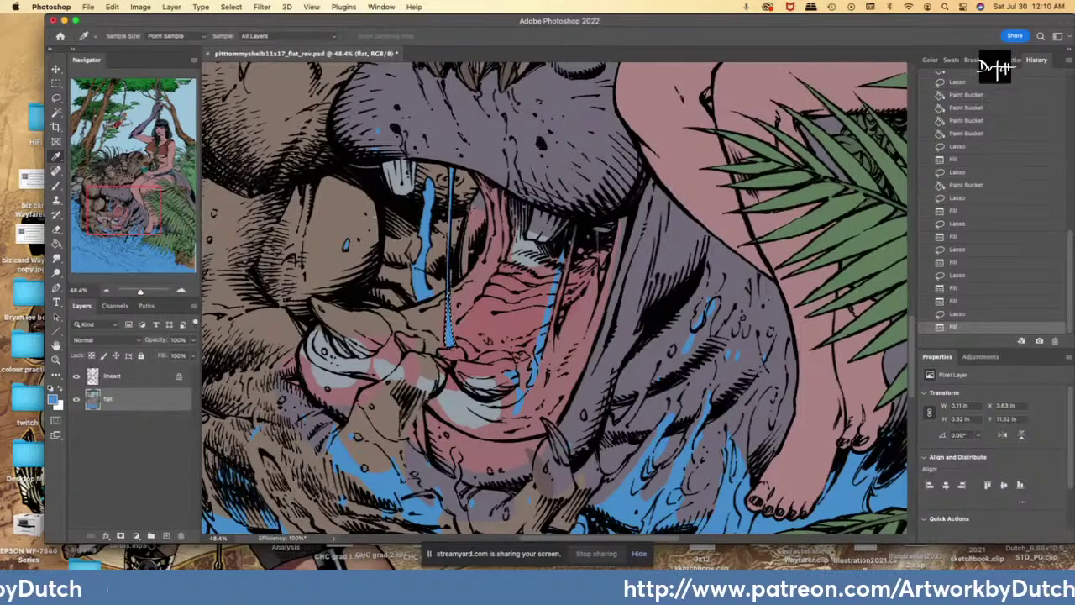
pyautogui.press('l')
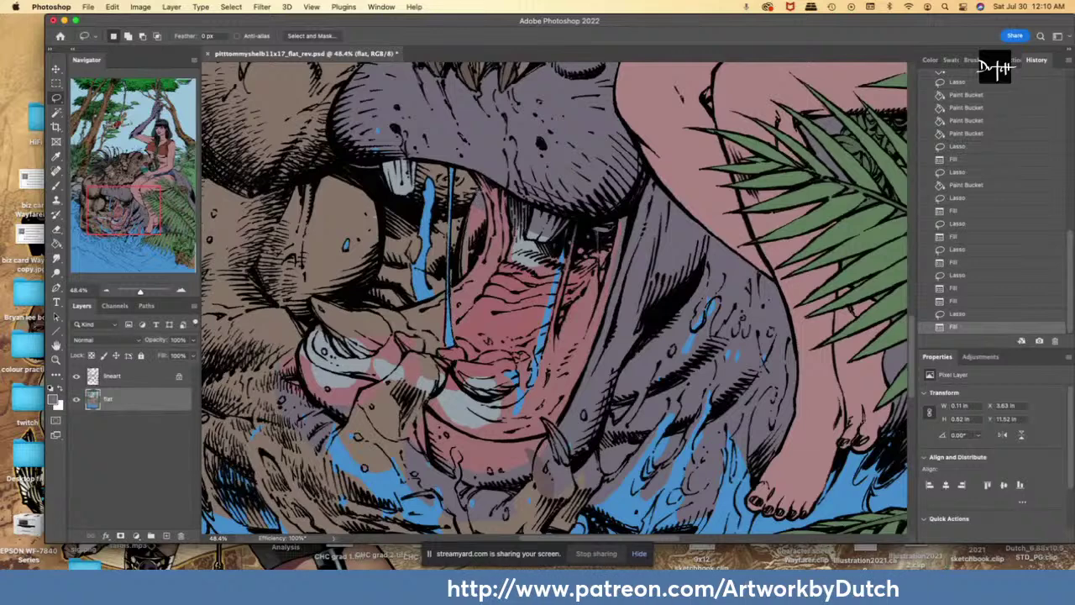
pyautogui.moveTo(476, 188); pyautogui.dragTo(451, 270)
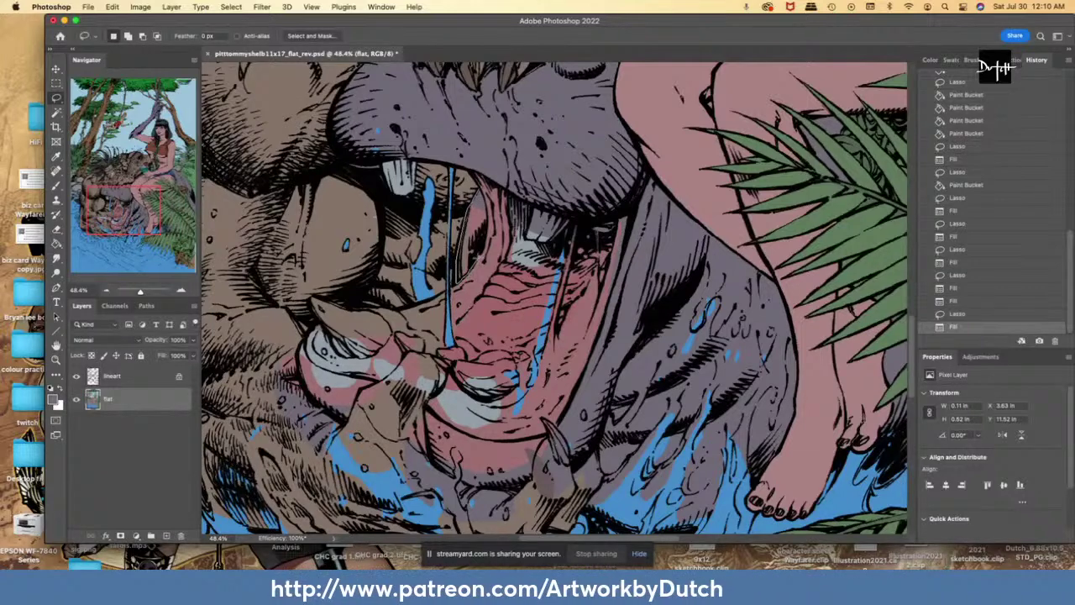
pyautogui.moveTo(486, 225)
pyautogui.mouseDown()
pyautogui.moveTo(477, 191)
pyautogui.moveTo(459, 280)
pyautogui.mouseUp()
pyautogui.hotkey('alt', 'BackSpace')
# - Sample the light tooth colour, lasso the upper tooth at the back of the mouth and fill it
pyautogui.press('i')
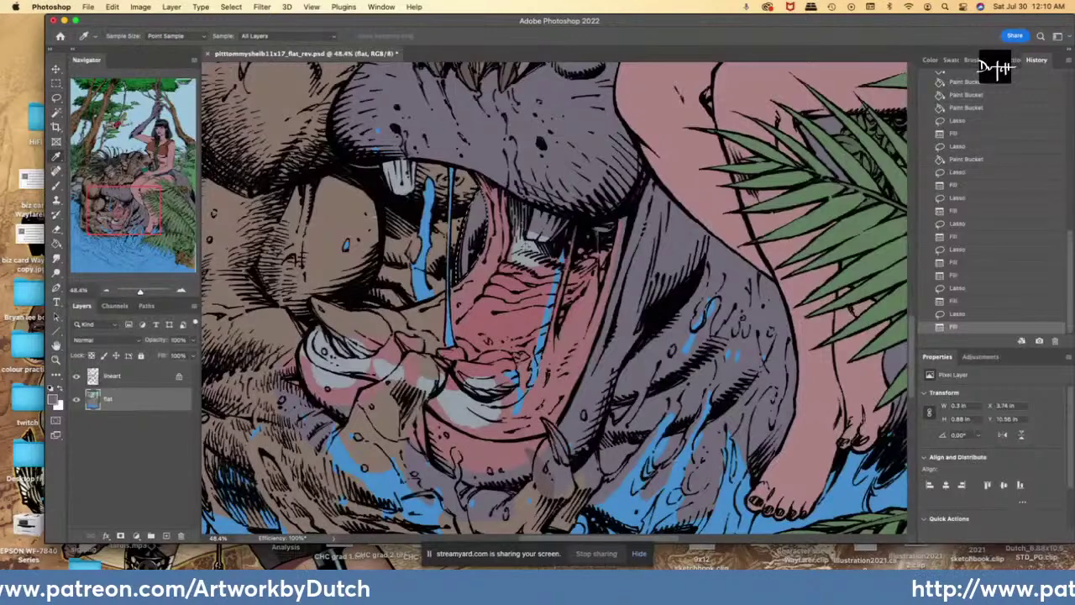
pyautogui.click(522, 251)
pyautogui.press('l')
pyautogui.moveTo(532, 207)
pyautogui.mouseDown()
pyautogui.moveTo(521, 237)
pyautogui.moveTo(575, 218)
pyautogui.moveTo(531, 211)
pyautogui.moveTo(566, 269)
pyautogui.mouseUp()
pyautogui.hotkey('alt', 'BackSpace')
# - Sample the water blue, lasso the long drip hanging from the back upper tooth to the tongue and fill it
pyautogui.press('i')
pyautogui.click(449, 329)
pyautogui.press('l')
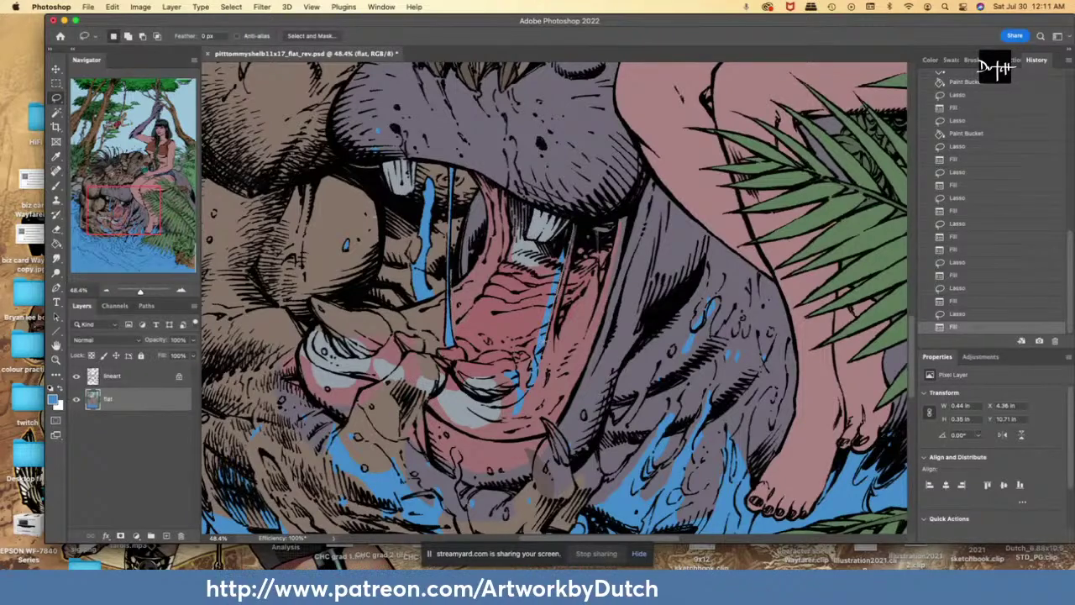
pyautogui.moveTo(557, 314); pyautogui.dragTo(575, 224)
pyautogui.hotkey('alt', 'BackSpace')
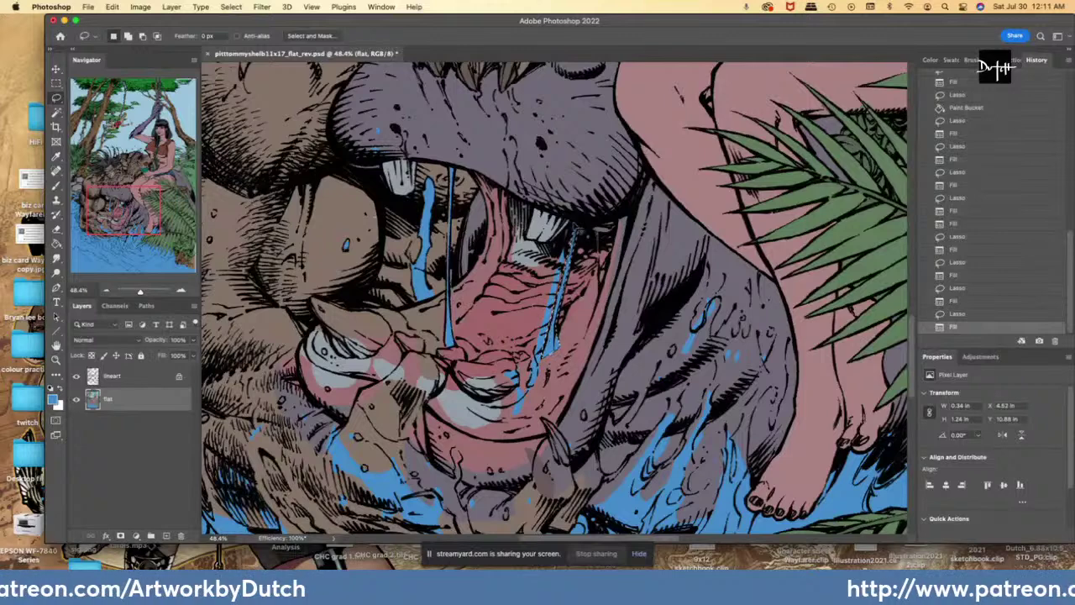
pyautogui.hotkey('alt', 'BackSpace')
# - Sample the mouth's dark pink and fill the lassoed stray blue strip alongside the drip at the back of the mouth
pyautogui.press('i')
pyautogui.click(530, 326)
pyautogui.press('l')
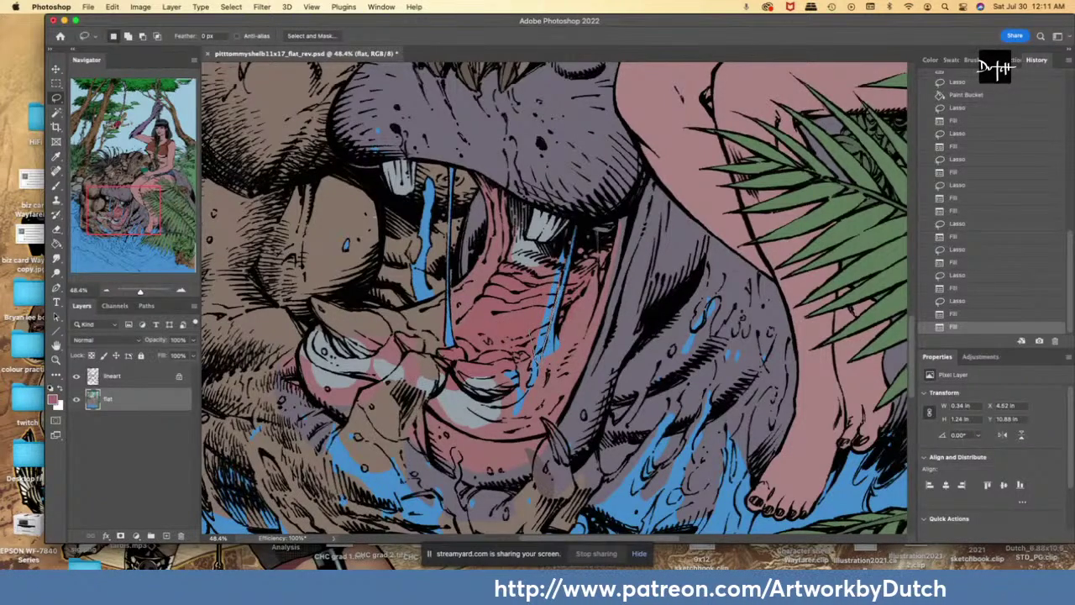
pyautogui.moveTo(537, 364); pyautogui.dragTo(568, 232)
pyautogui.click(58, 244)
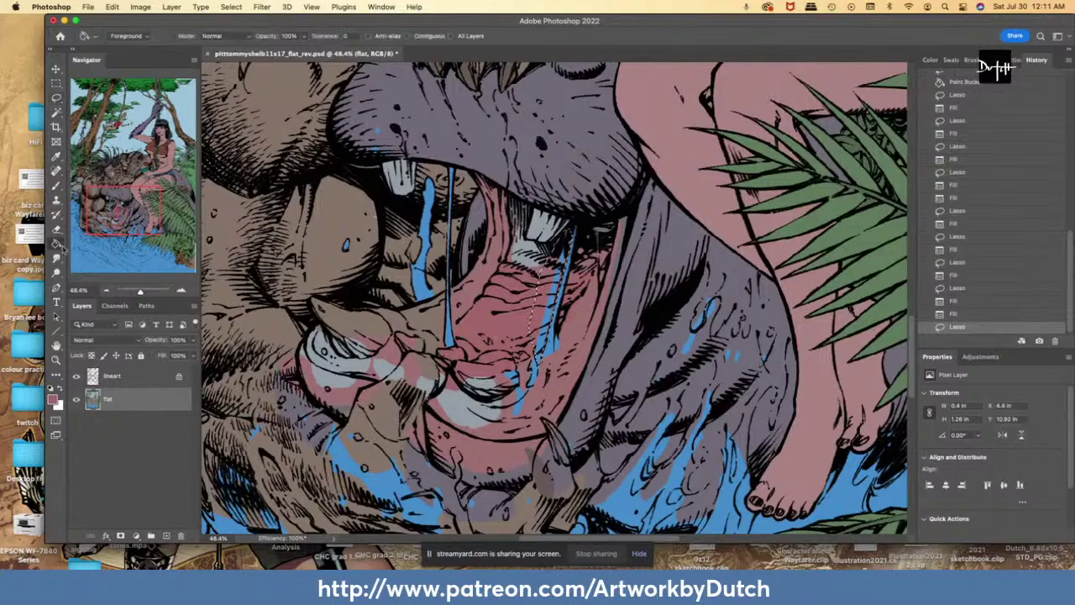
pyautogui.click(547, 324)
# - Lasso the pale area below the back upper tooth and fill it with the dark mouth pink
pyautogui.press('l')
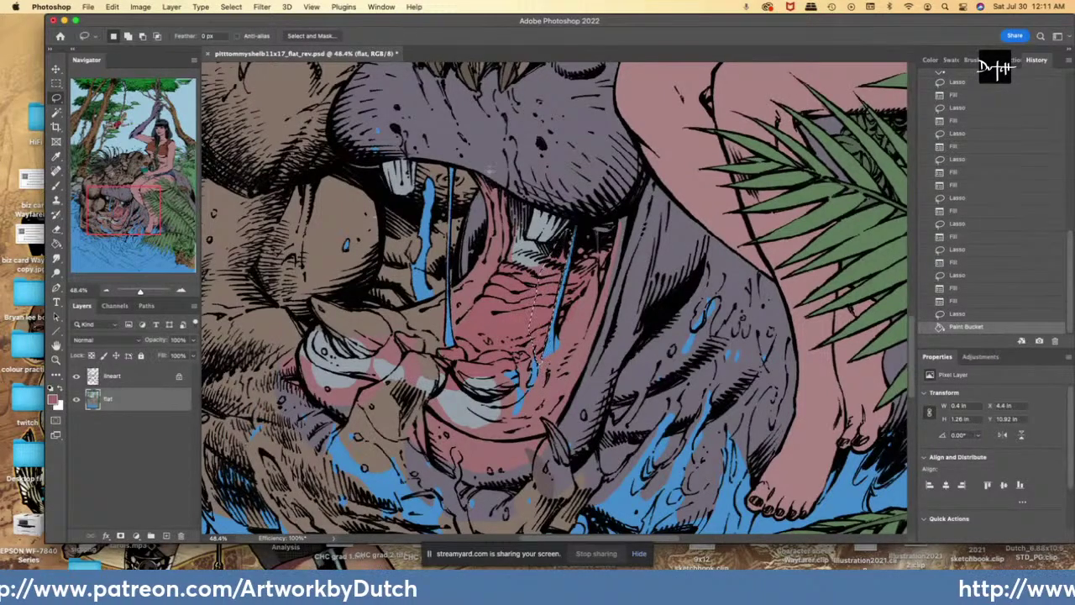
pyautogui.moveTo(508, 250); pyautogui.dragTo(514, 262)
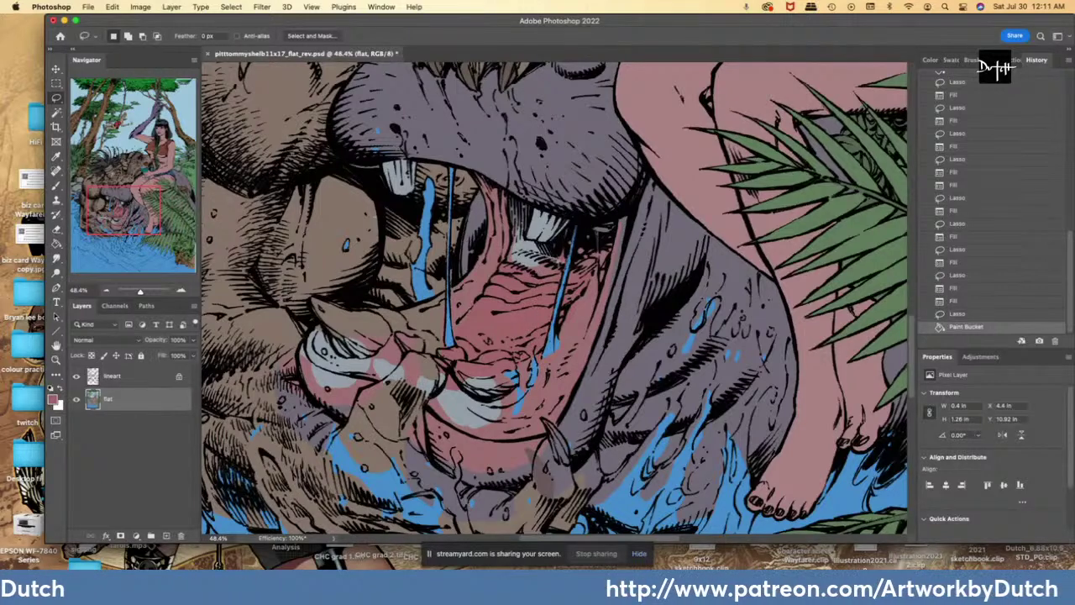
pyautogui.moveTo(510, 279); pyautogui.dragTo(506, 256)
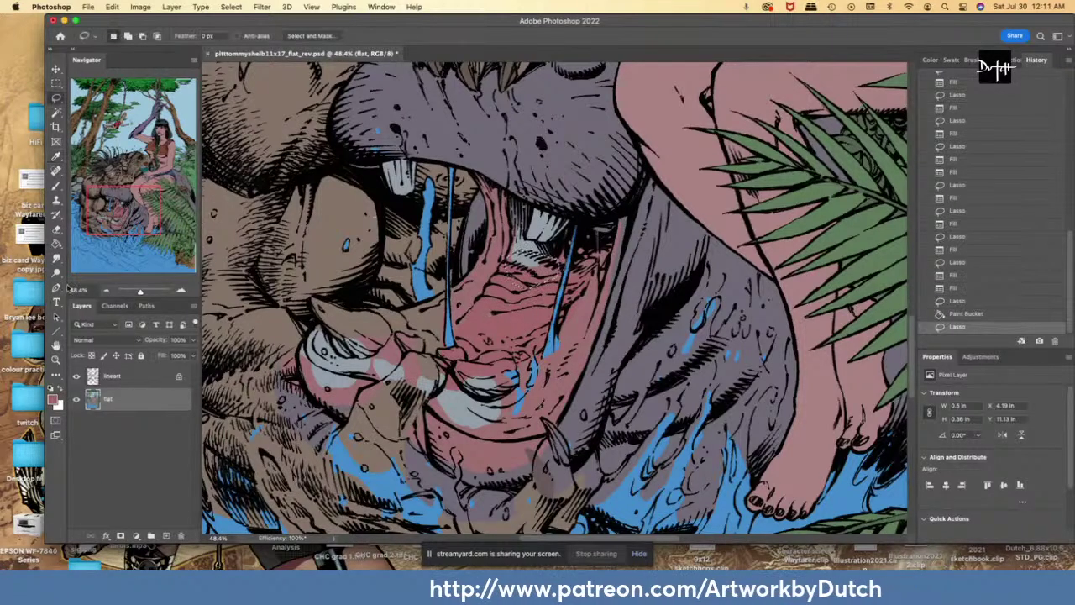
pyautogui.click(57, 244)
pyautogui.click(525, 259)
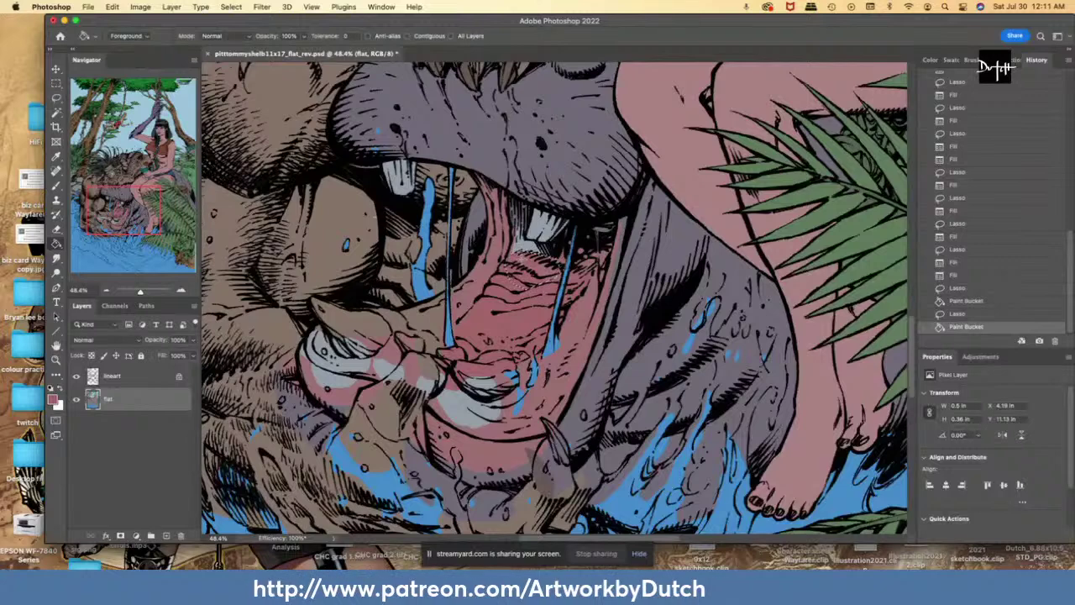
# - Lasso the upper back of the mouth, including the rear tooth, fill it with the dark mouth pink and deselect
pyautogui.press('i')
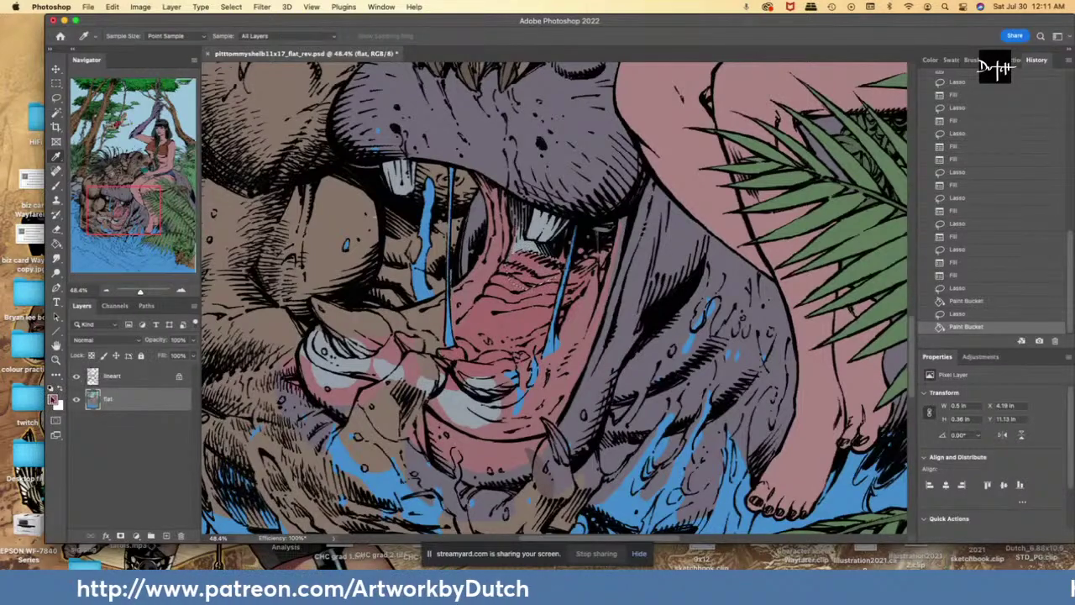
pyautogui.click(52, 398)
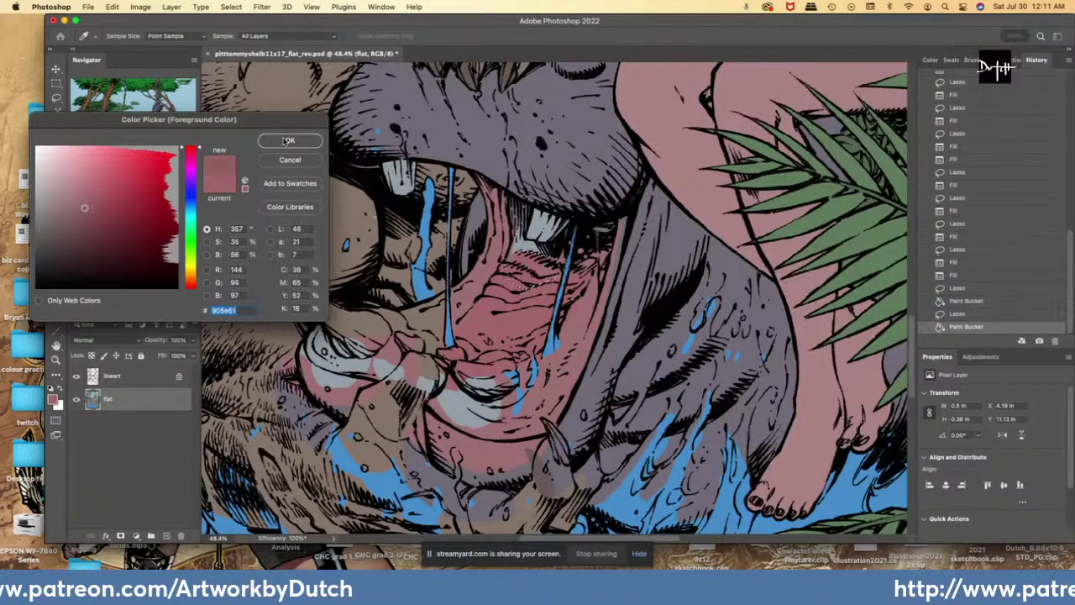
pyautogui.click(287, 141)
pyautogui.press('l')
pyautogui.press('super+d')
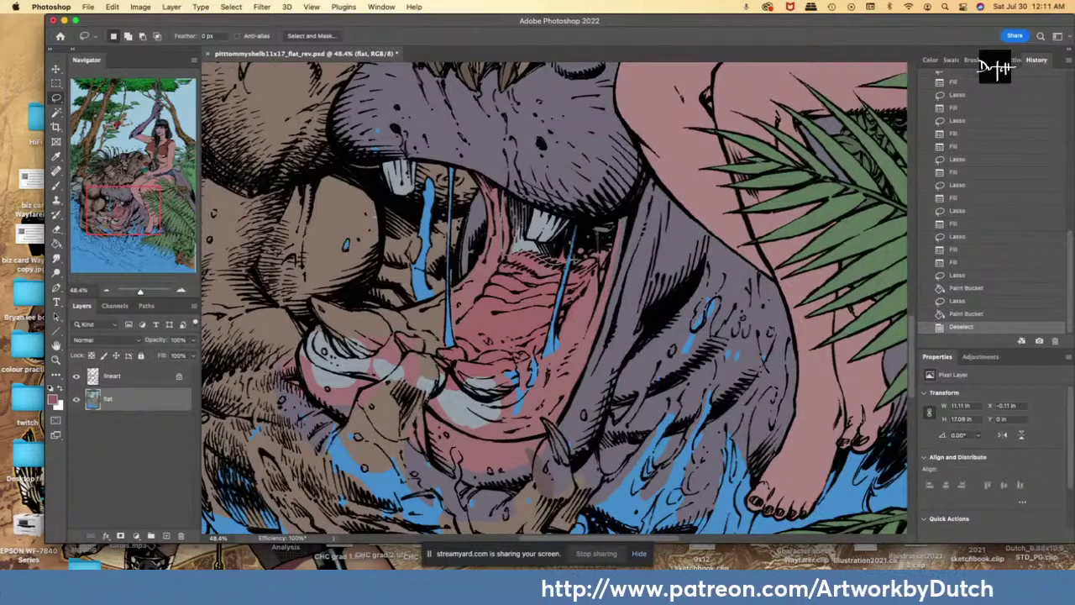
pyautogui.moveTo(592, 222)
pyautogui.mouseDown()
pyautogui.moveTo(496, 185)
pyautogui.moveTo(501, 202)
pyautogui.mouseUp()
pyautogui.press('g')
pyautogui.click(518, 221)
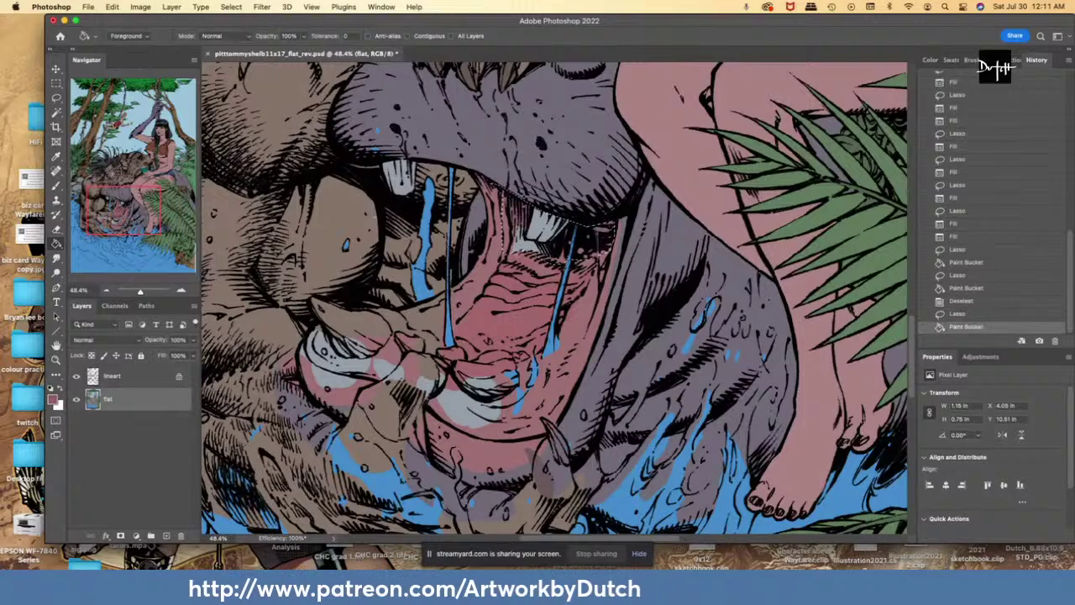
pyautogui.press('l')
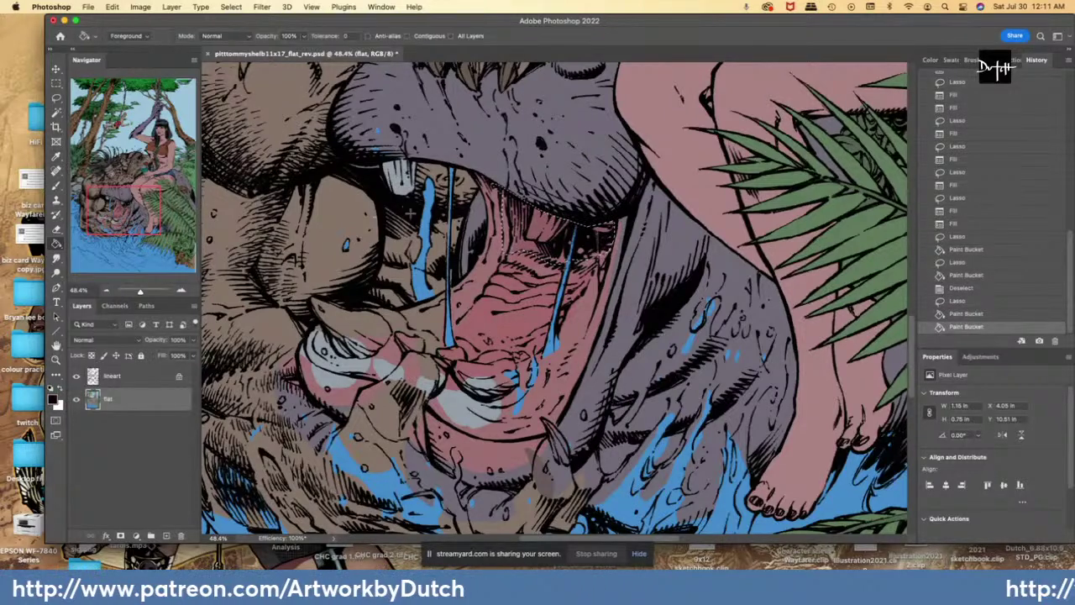
pyautogui.press('super+d')
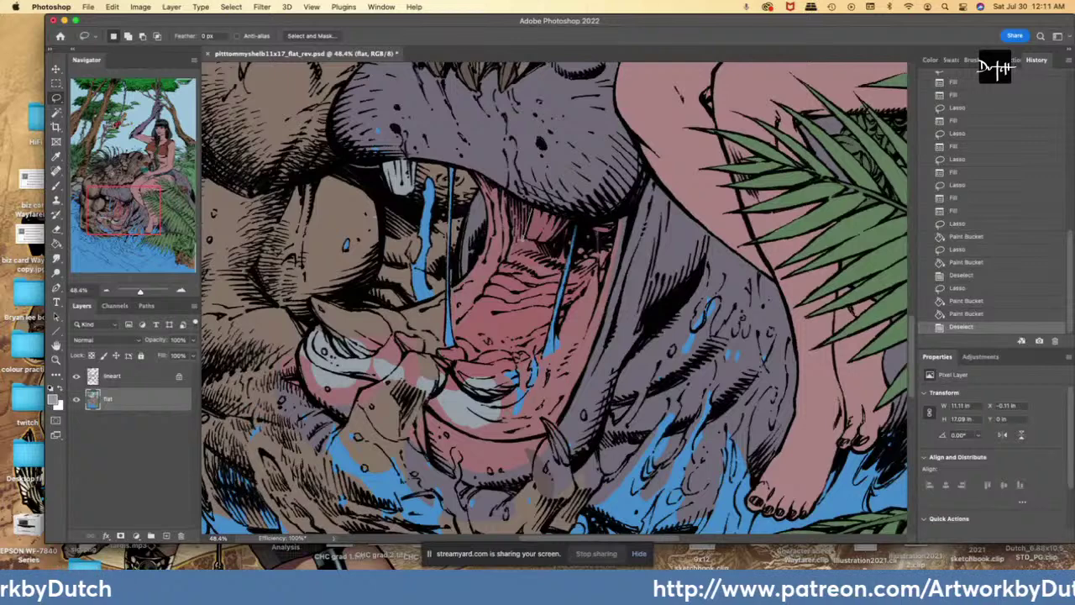
# - Lasso the back upper tooth along its line art and fill it with the light tooth colour
pyautogui.moveTo(572, 220)
pyautogui.mouseDown()
pyautogui.moveTo(535, 238)
pyautogui.moveTo(531, 200)
pyautogui.mouseUp()
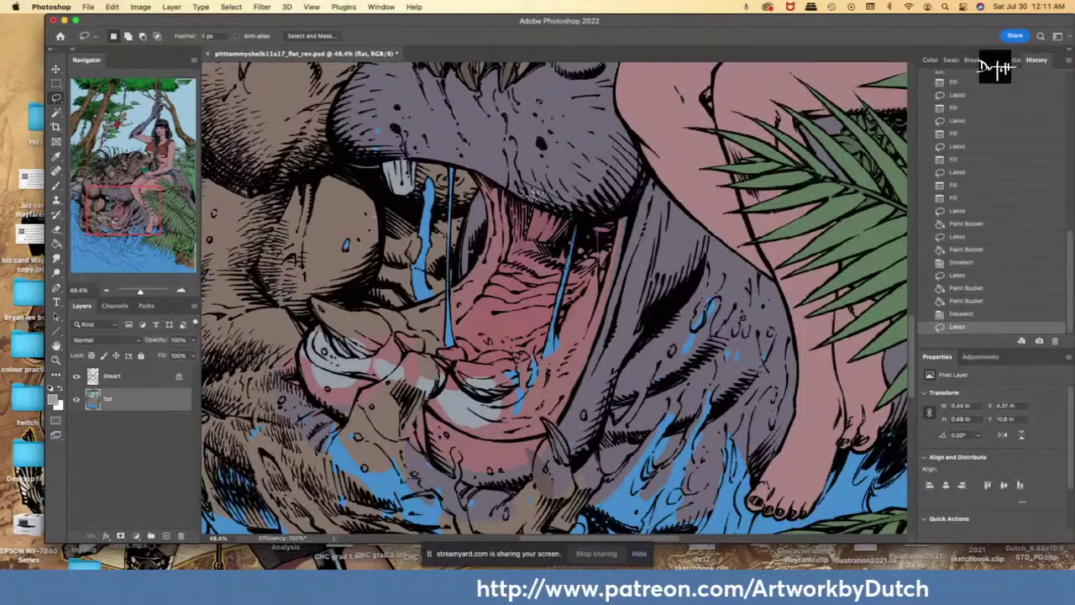
pyautogui.press('g')
pyautogui.click(546, 225)
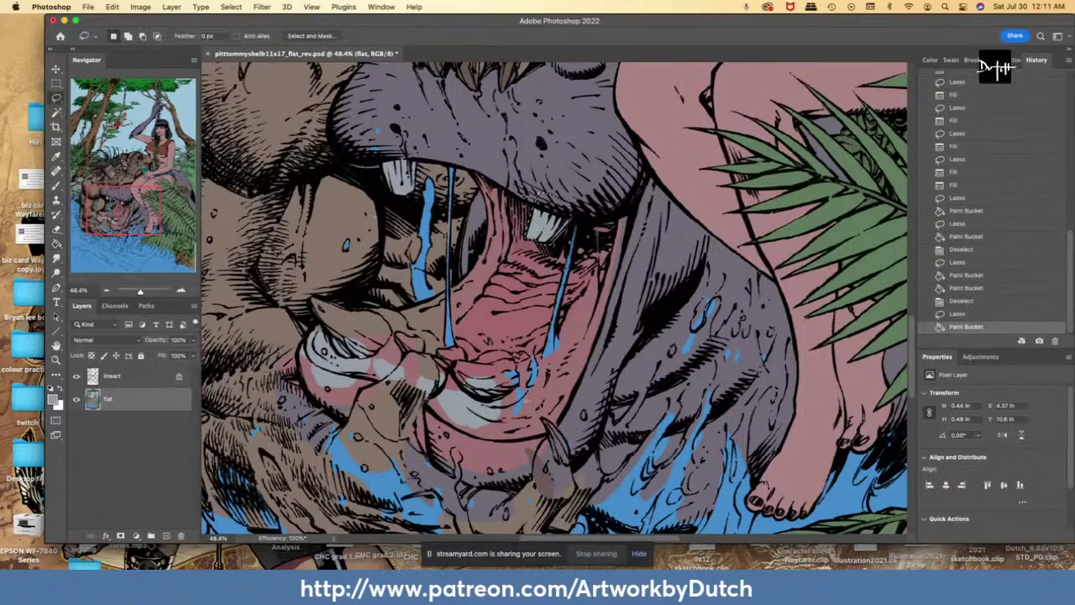
# - Lasso the small droplets beside the back upper tooth and fill them with the water blue
pyautogui.press('l')
pyautogui.moveTo(569, 241)
pyautogui.mouseDown()
pyautogui.moveTo(599, 244)
pyautogui.moveTo(586, 227)
pyautogui.mouseUp()
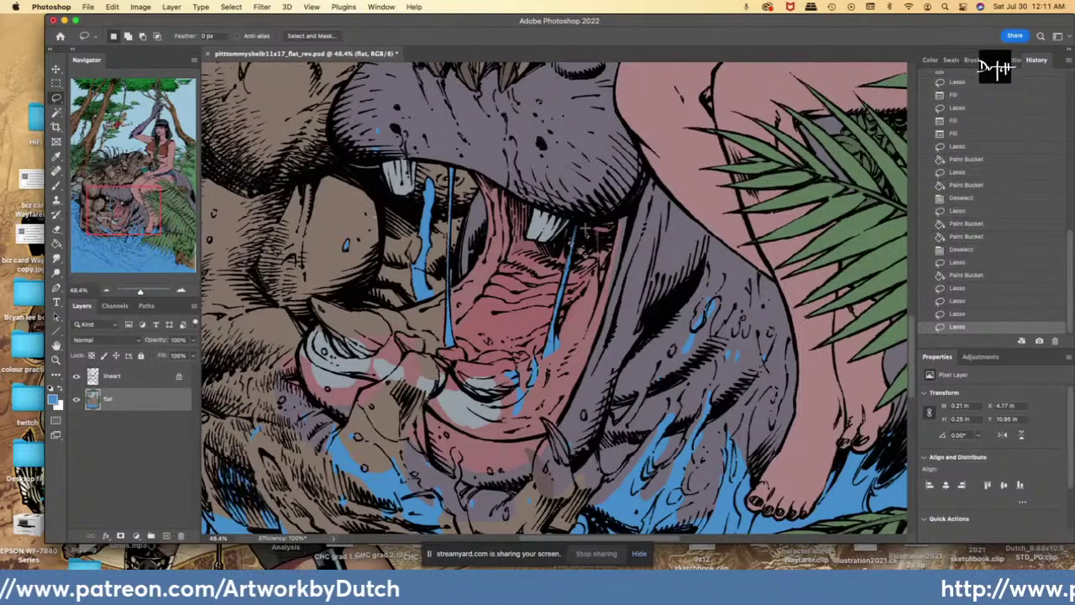
pyautogui.hotkey('alt', 'BackSpace')
pyautogui.hotkey('alt', 'BackSpace')
# - Lasso the lower teeth along the front and inner edge of the lower jaw and fill them with the light tooth colour
pyautogui.press('i')
pyautogui.press('l')
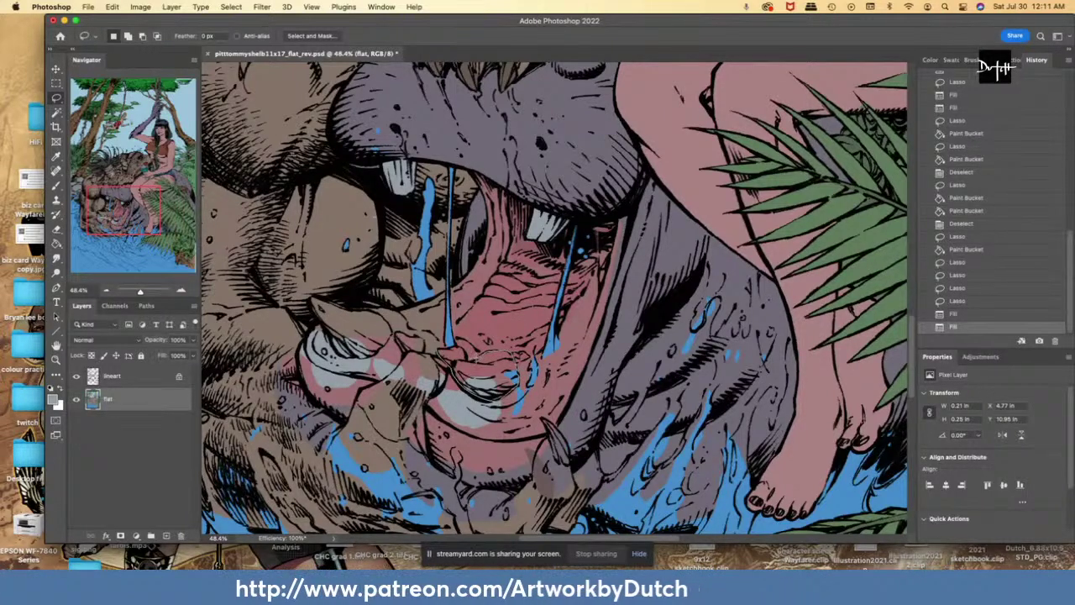
pyautogui.moveTo(445, 348)
pyautogui.mouseDown()
pyautogui.moveTo(416, 351)
pyautogui.moveTo(401, 338)
pyautogui.mouseUp()
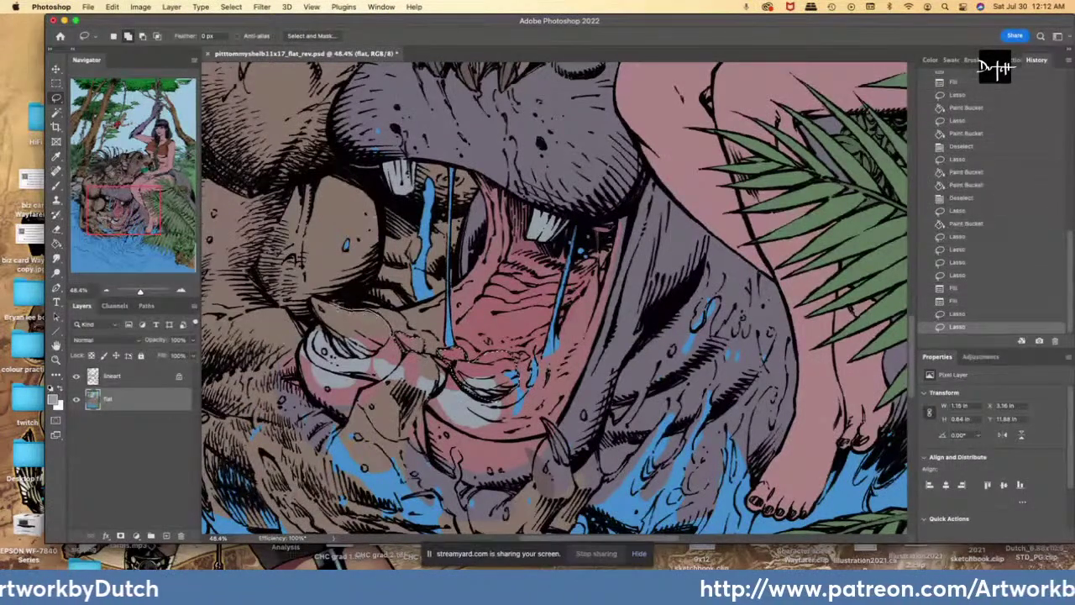
pyautogui.moveTo(323, 328)
pyautogui.mouseDown()
pyautogui.moveTo(365, 356)
pyautogui.moveTo(393, 335)
pyautogui.mouseUp()
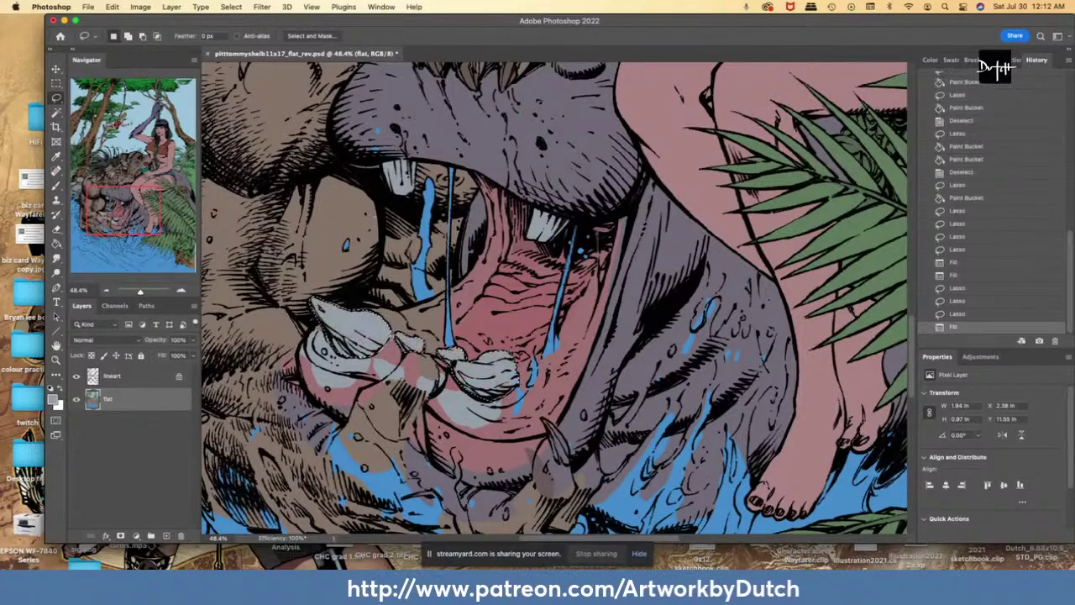
pyautogui.hotkey('alt', 'BackSpace')
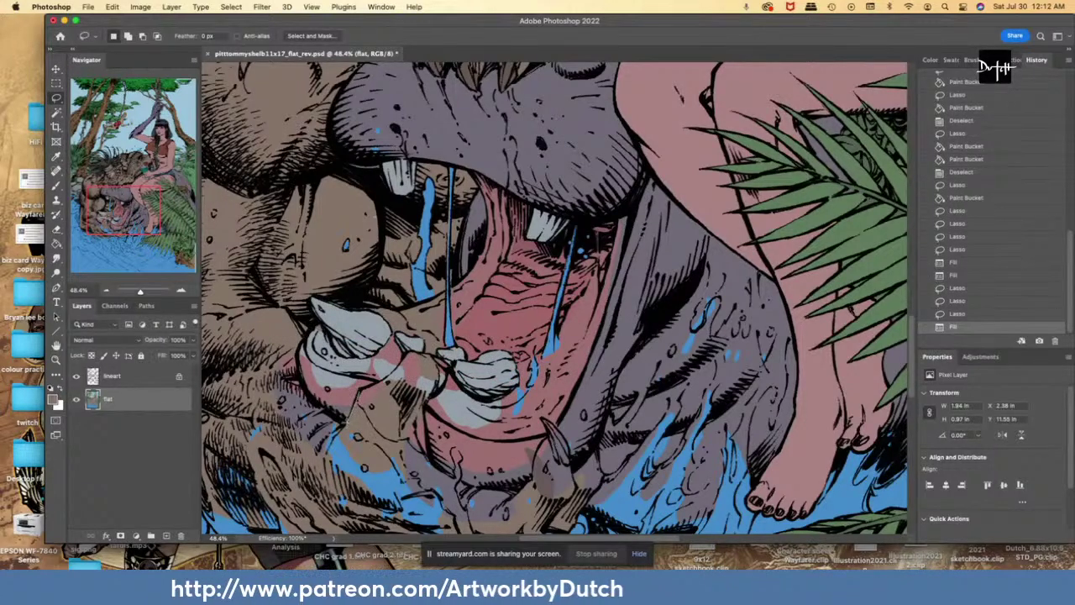
# - Lasso the clawed hand in front of the lower jaw along its line art, fill it with the brown skin colour and deselect
pyautogui.scroll(-5, 554, 298)
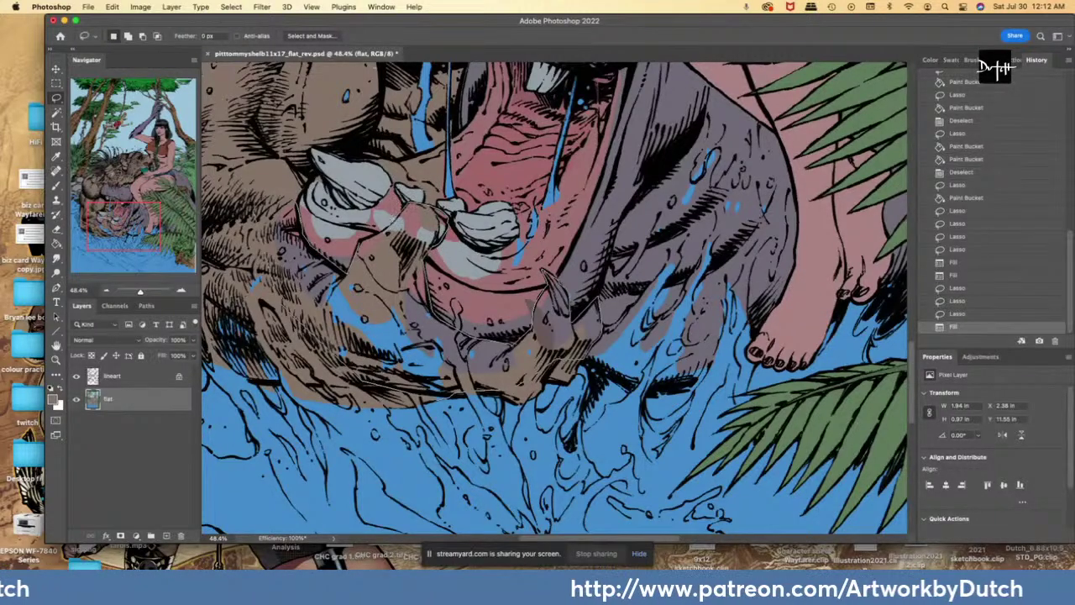
pyautogui.moveTo(359, 240); pyautogui.dragTo(261, 244)
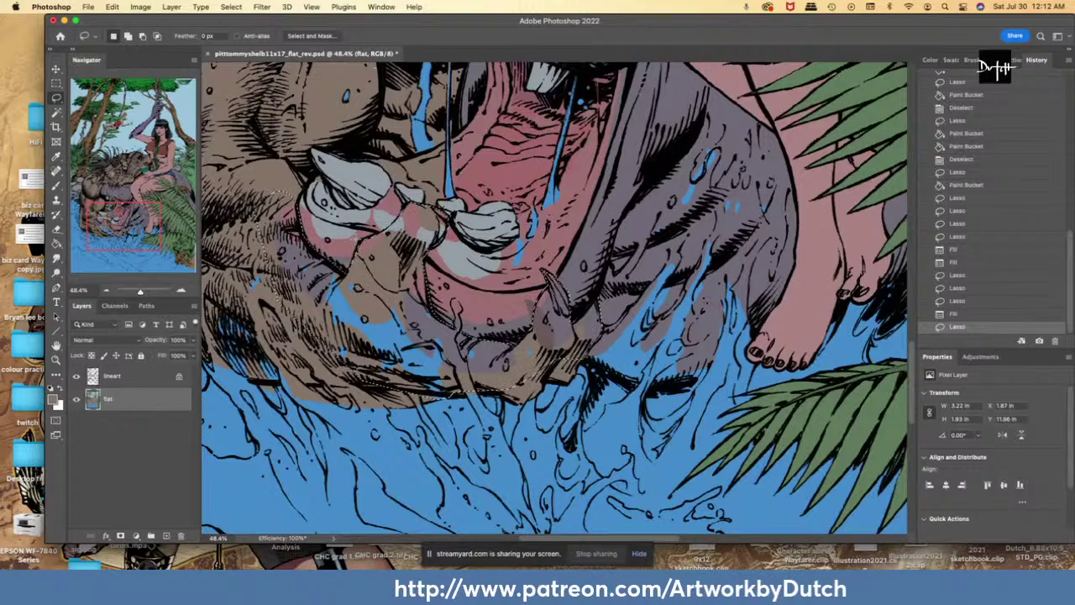
pyautogui.hotkey('alt', 'BackSpace')
pyautogui.press('super+d')
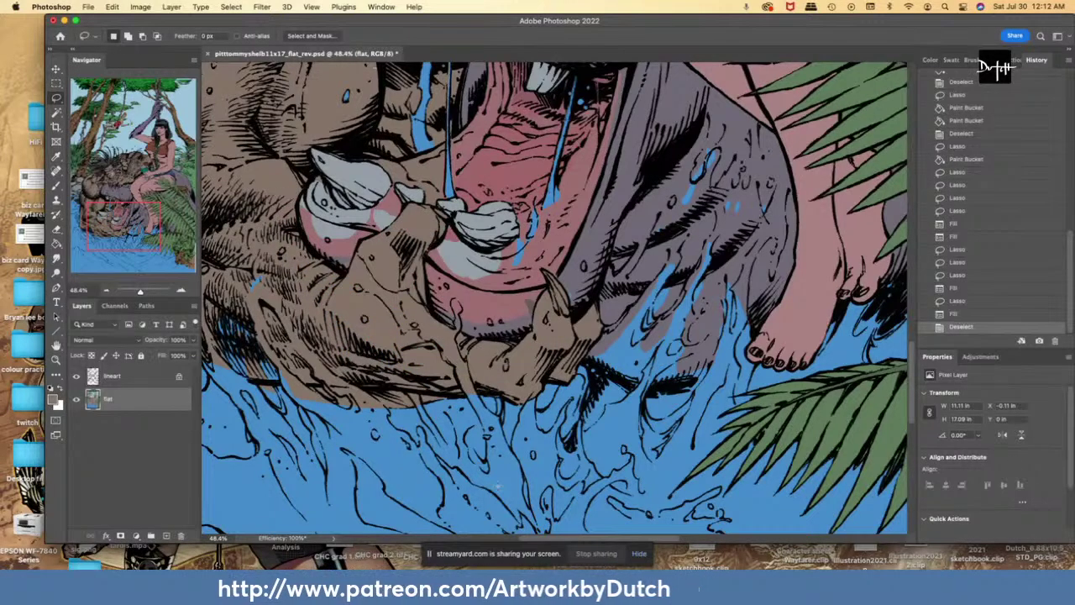
# - Sample the purple-grey skin colour, lasso the small area beside the thumb claw, fill it with that colour and deselect
pyautogui.press('i')
pyautogui.click(580, 268)
pyautogui.press('l')
pyautogui.moveTo(571, 284)
pyautogui.mouseDown()
pyautogui.moveTo(568, 299)
pyautogui.moveTo(573, 284)
pyautogui.mouseUp()
pyautogui.click(57, 246)
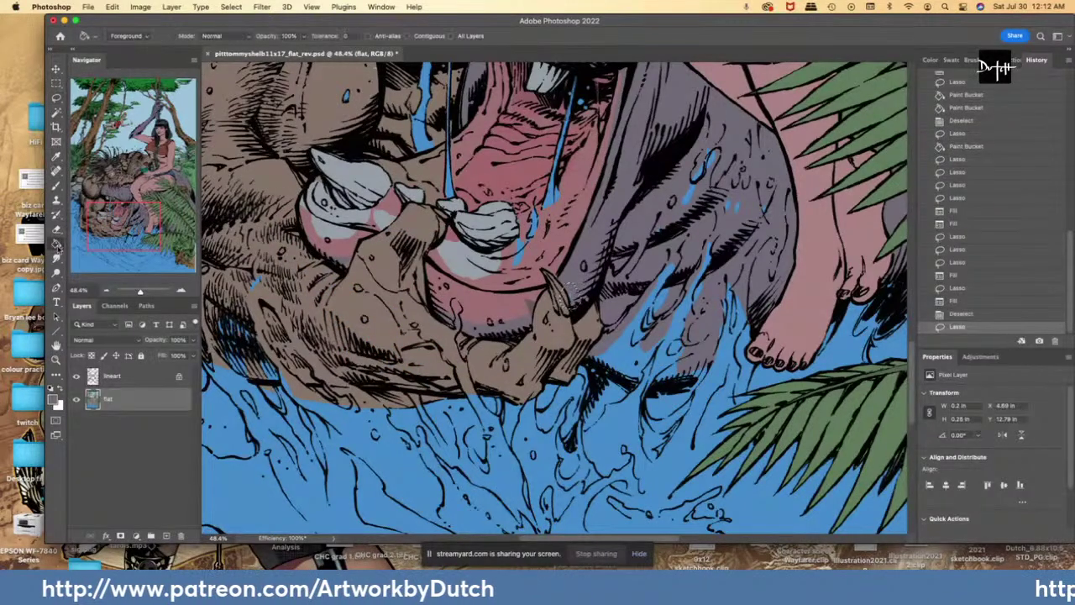
pyautogui.click(568, 294)
pyautogui.press('l')
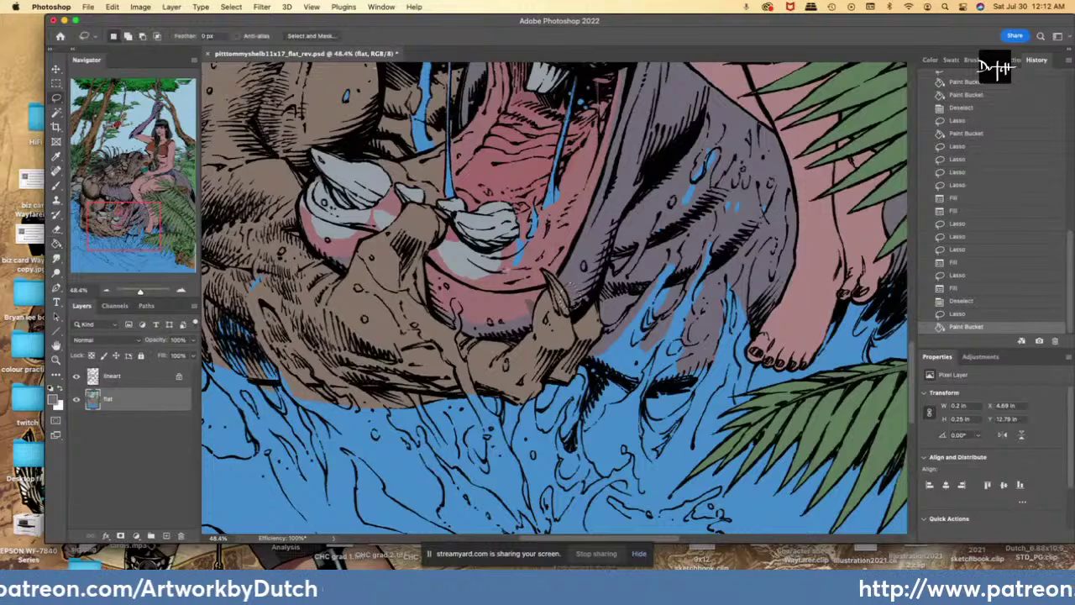
pyautogui.hotkey('ctrl', 'd')
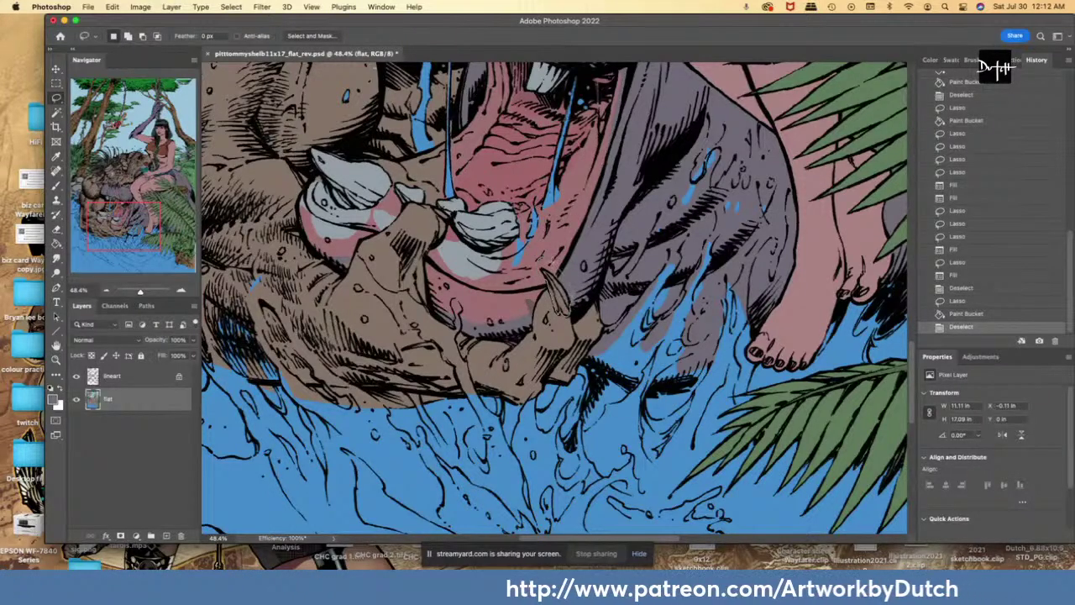
# - Lasso the thumb claw overlapping the lower lip and fill it with the purple-grey
pyautogui.moveTo(551, 262); pyautogui.dragTo(544, 258)
pyautogui.click(58, 246)
pyautogui.click(557, 291)
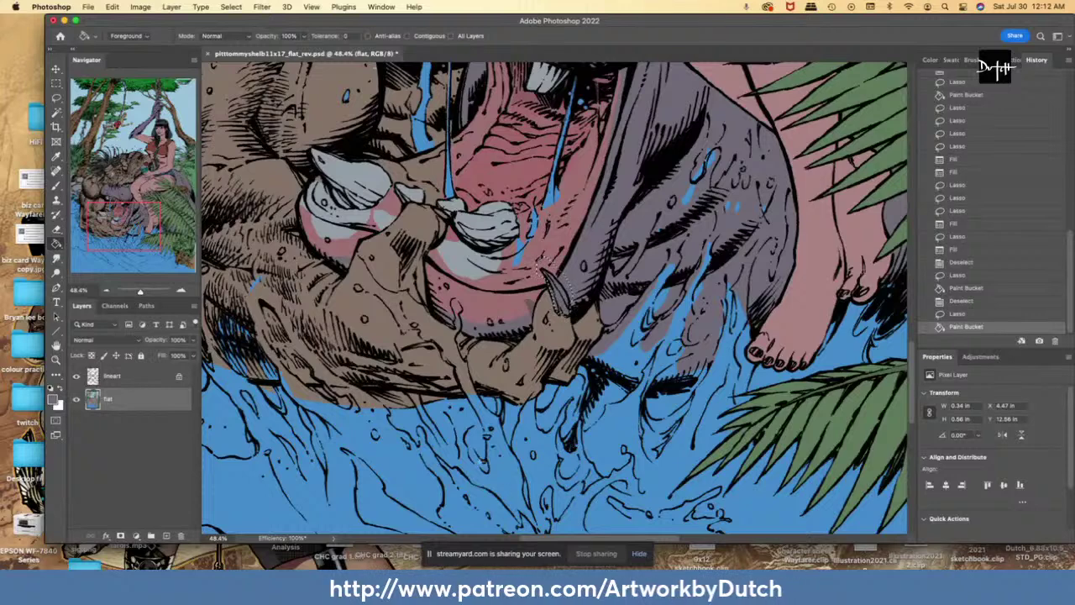
# - Lasso the small gap between the lower teeth above the knuckle and fill it
pyautogui.press('l')
pyautogui.moveTo(431, 204)
pyautogui.mouseDown()
pyautogui.moveTo(452, 225)
pyautogui.moveTo(435, 206)
pyautogui.mouseUp()
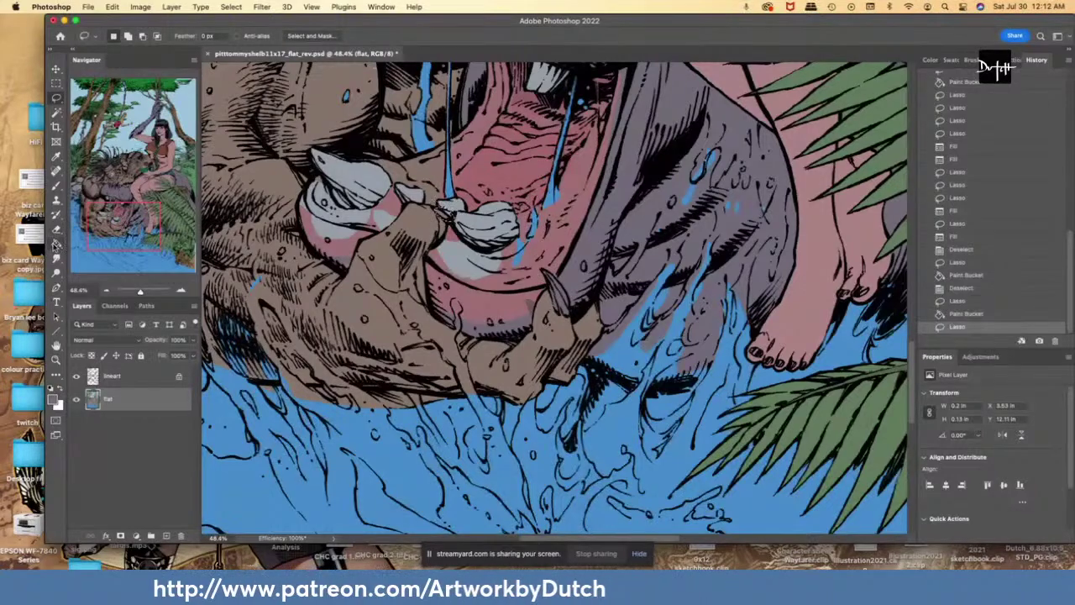
pyautogui.press('g')
pyautogui.click(443, 215)
pyautogui.press('l')
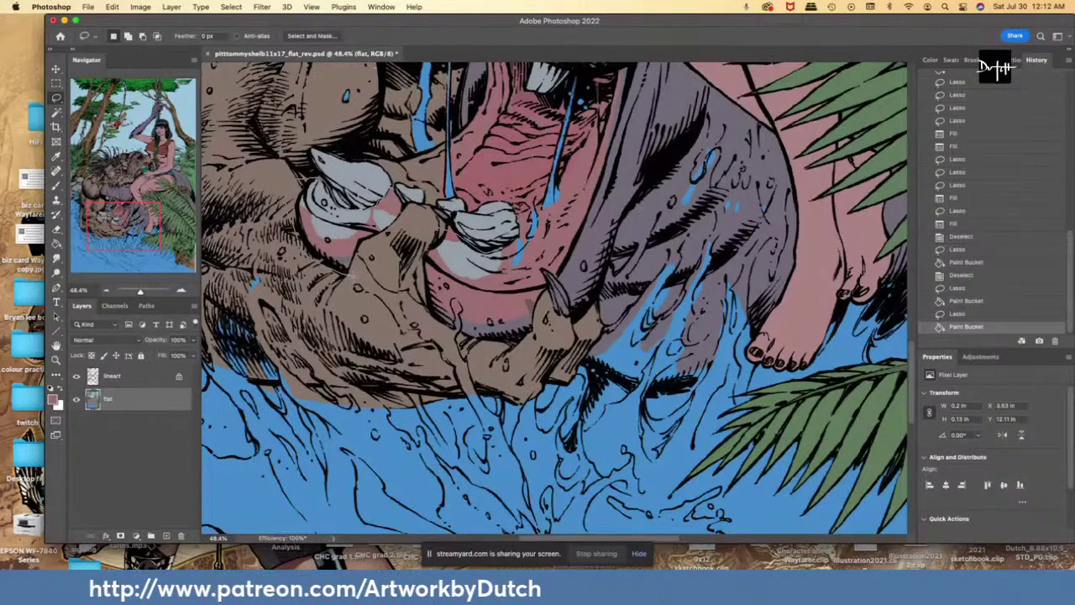
# - Lasso the lower gums around both sides of the hand, fill the white and pink patches with the mouth pink and deselect
pyautogui.moveTo(519, 290); pyautogui.dragTo(520, 268)
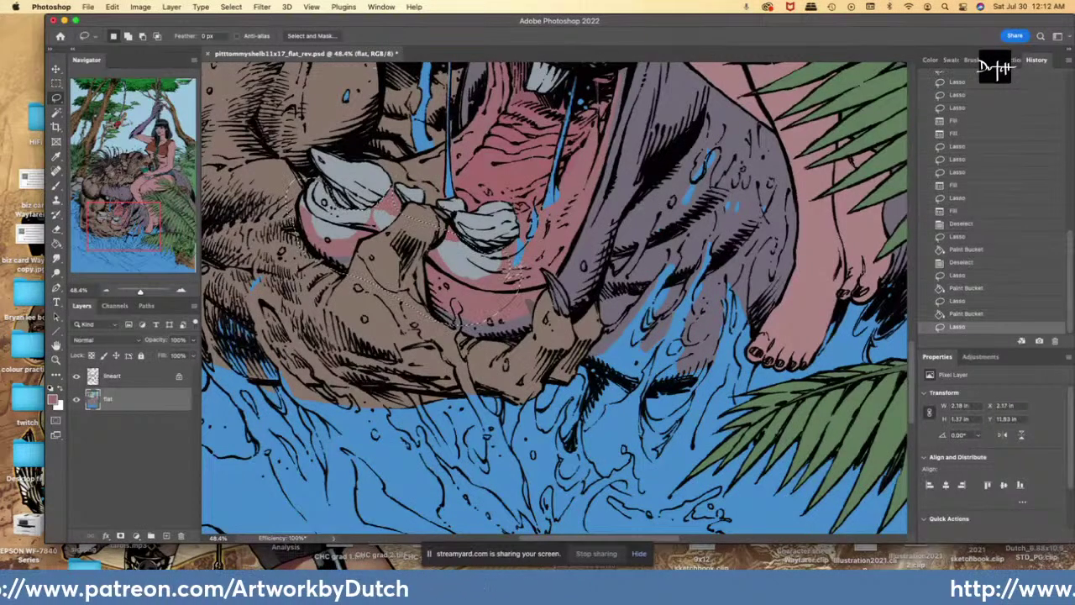
pyautogui.click(56, 243)
pyautogui.click(331, 240)
pyautogui.click(338, 263)
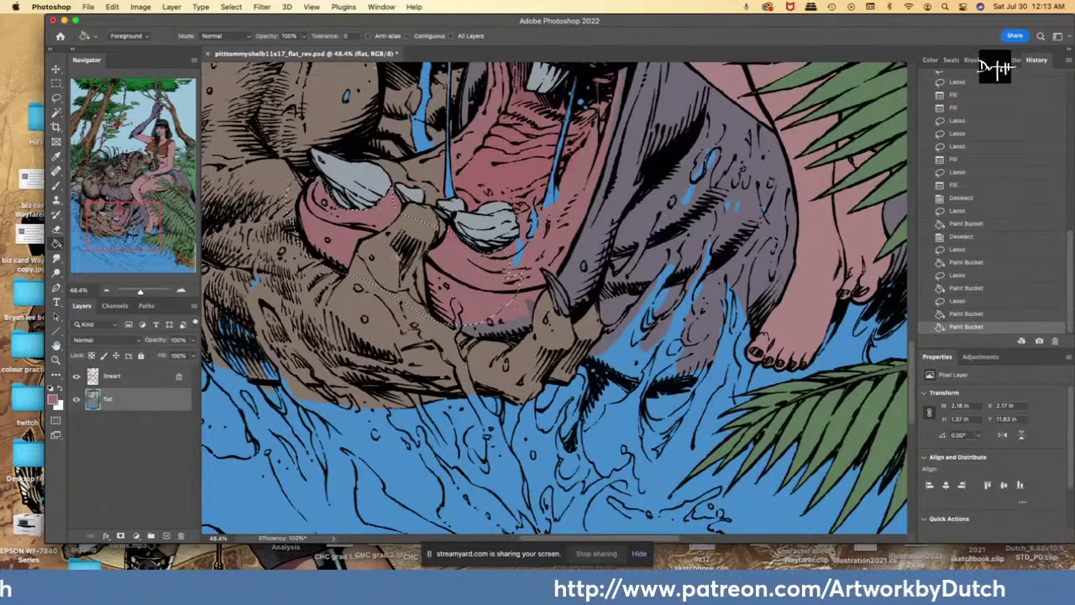
pyautogui.press('l')
pyautogui.press('super+d')
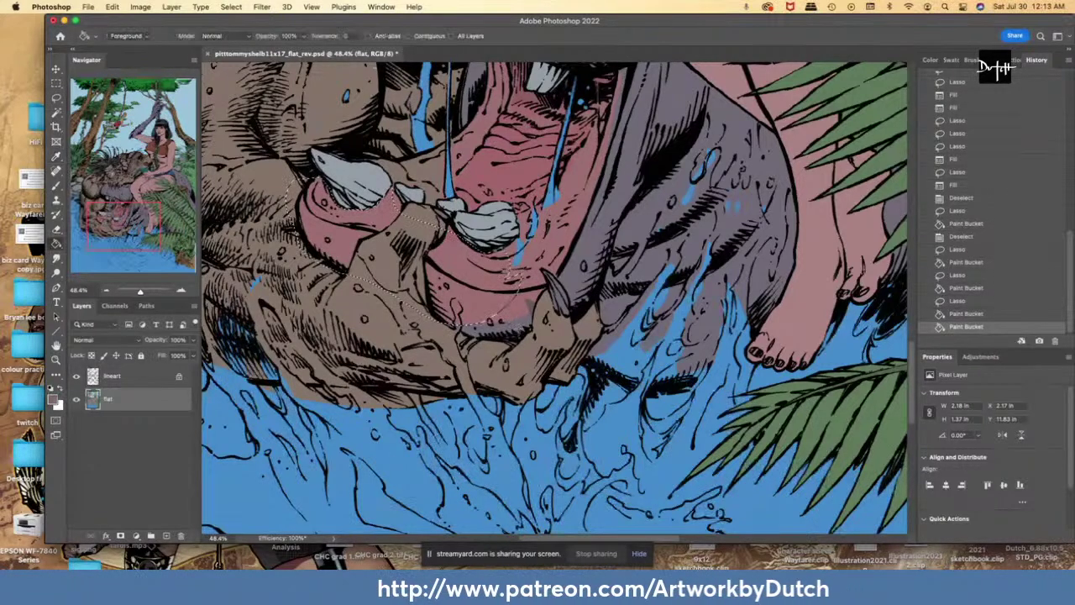
# - Lasso the outer lower lip beneath the gum line on both sides of the hand, fill it with the purple-grey skin colour and deselect
pyautogui.moveTo(546, 286)
pyautogui.mouseDown()
pyautogui.moveTo(509, 293)
pyautogui.moveTo(347, 224)
pyautogui.mouseUp()
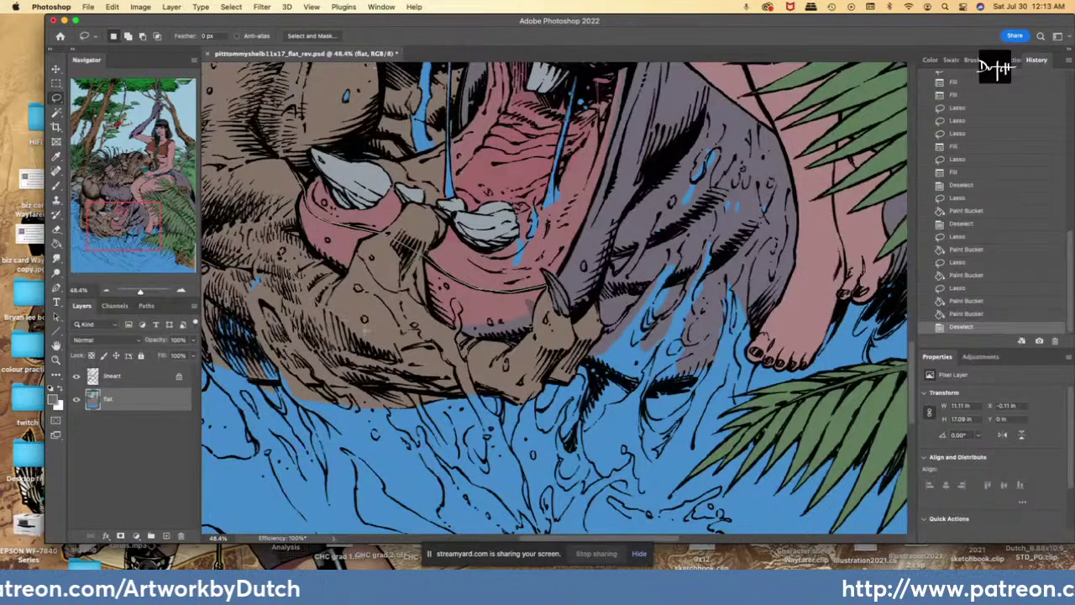
pyautogui.moveTo(516, 342); pyautogui.dragTo(522, 336)
pyautogui.press('g')
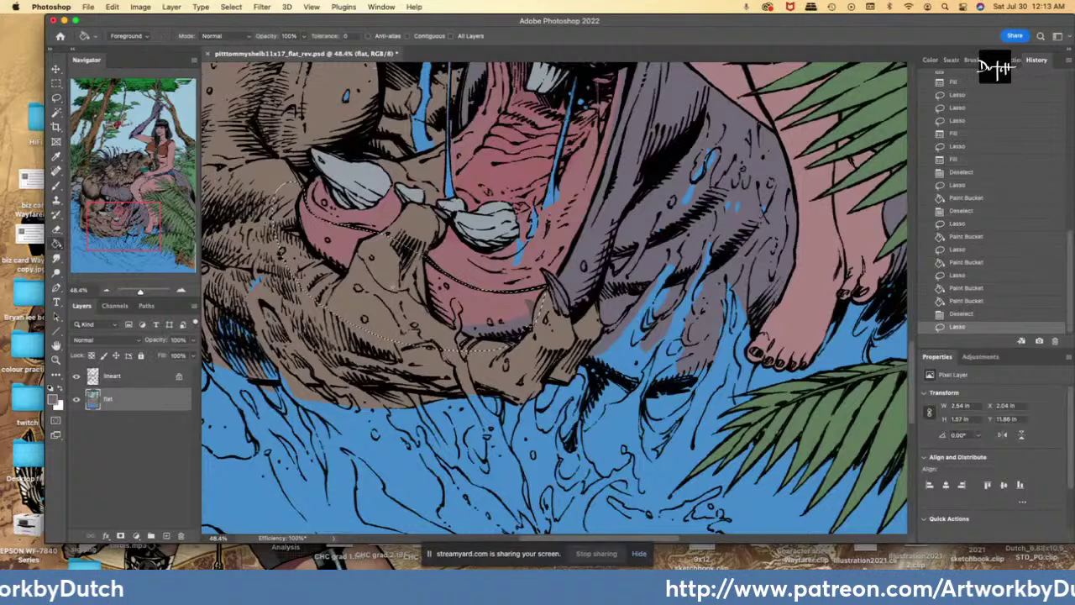
pyautogui.click(508, 319)
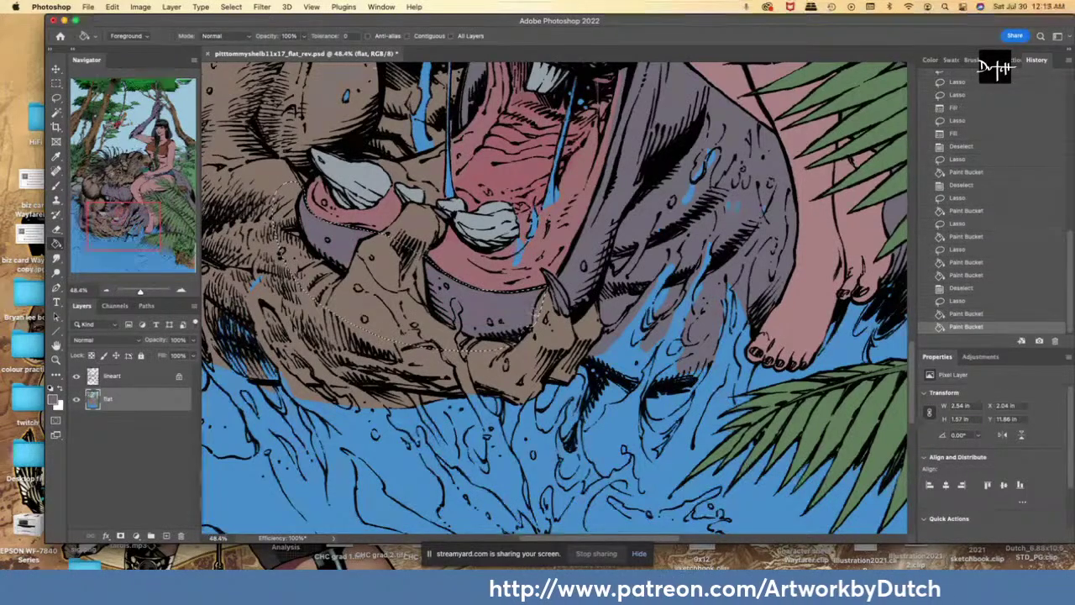
pyautogui.press('l')
pyautogui.hotkey('ctrl', 'd')
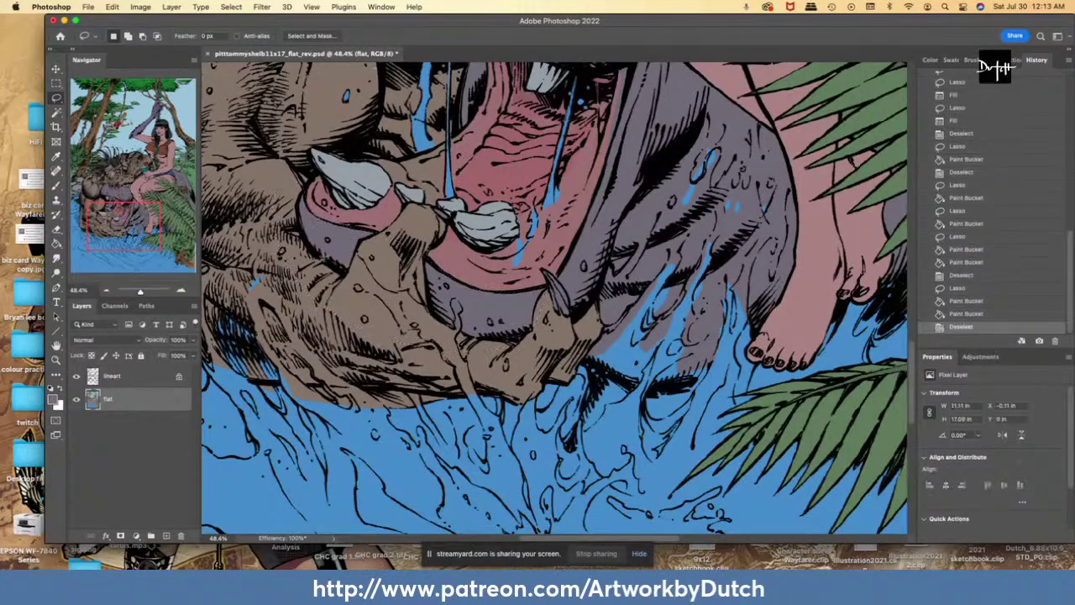
# - Lasso the small patch of lower lip beside the hand under the front tusk and fill it with the purple-grey
pyautogui.moveTo(346, 270); pyautogui.dragTo(345, 245)
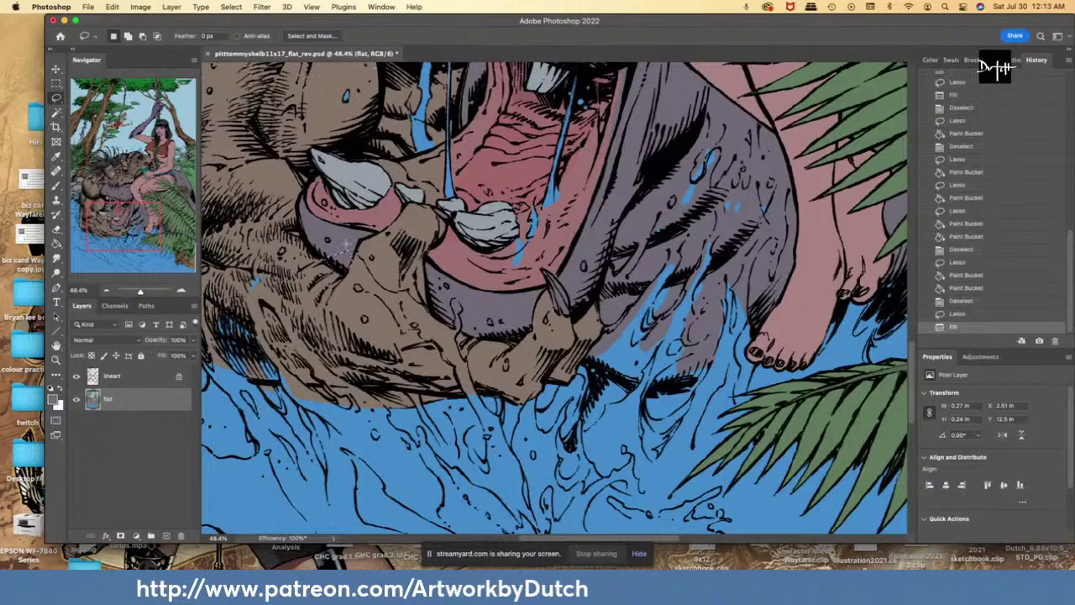
pyautogui.scroll(-2, 345, 244)
pyautogui.hotkey('alt', 'BackSpace')
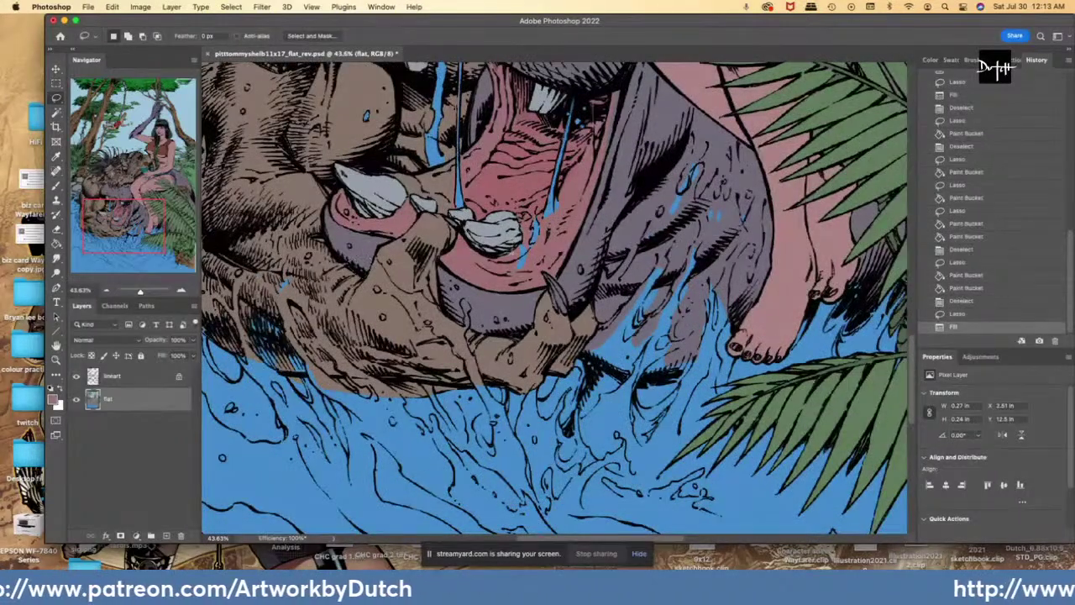
# - Lasso the stray blue drips beside the rear lower tooth, fill them with the mouth pink, check the area with the Magic Wand and deselect
pyautogui.moveTo(523, 220); pyautogui.dragTo(529, 218)
pyautogui.moveTo(553, 186)
pyautogui.mouseDown()
pyautogui.moveTo(566, 210)
pyautogui.moveTo(546, 216)
pyautogui.mouseUp()
pyautogui.hotkey('alt', 'BackSpace')
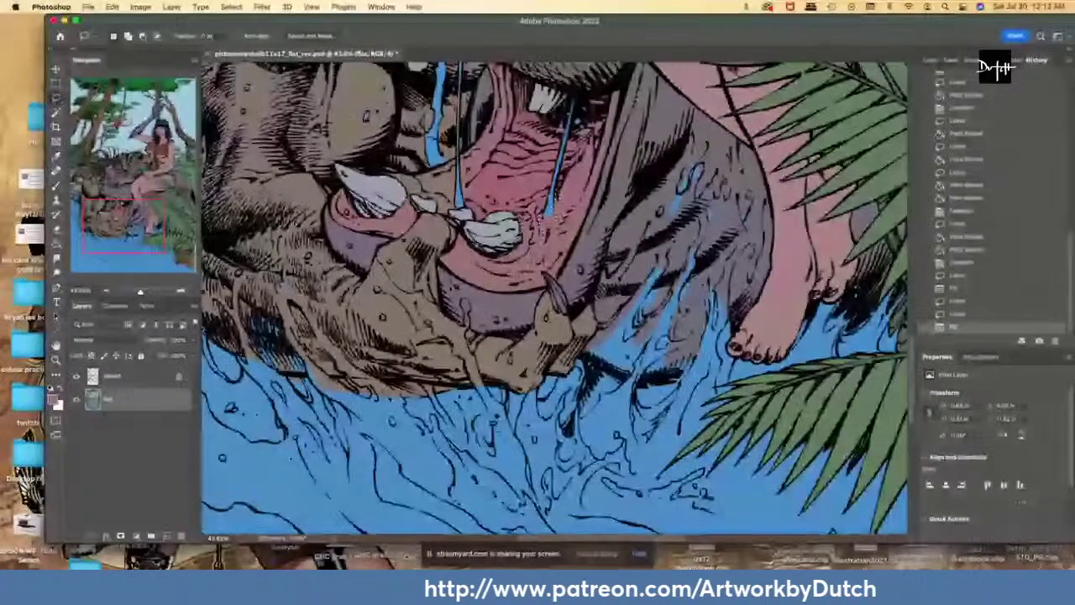
pyautogui.press('w')
pyautogui.click(475, 279)
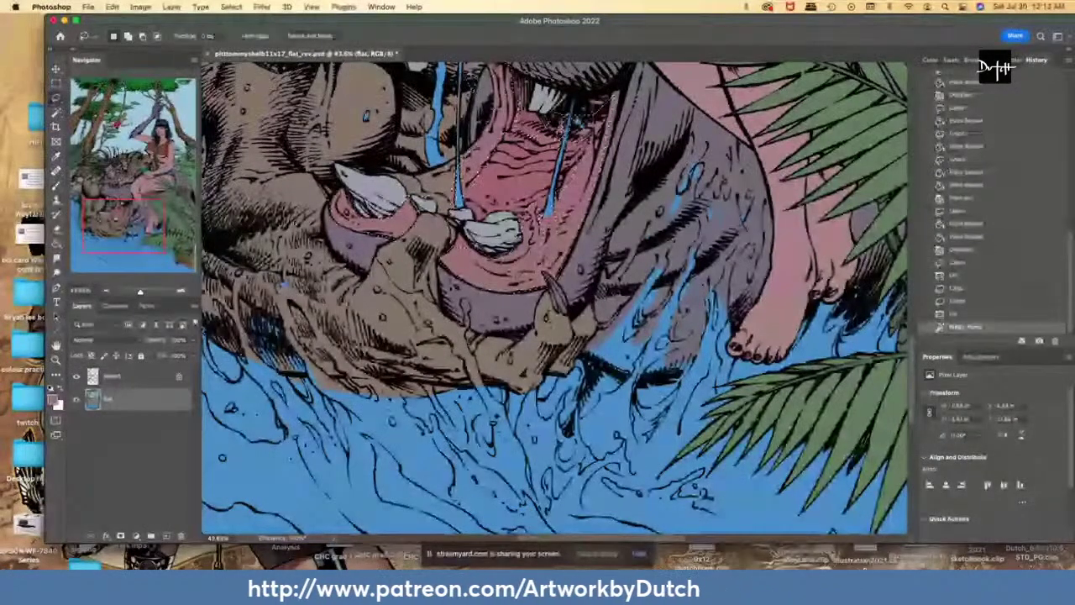
pyautogui.press('l')
pyautogui.hotkey('ctrl', 'd')
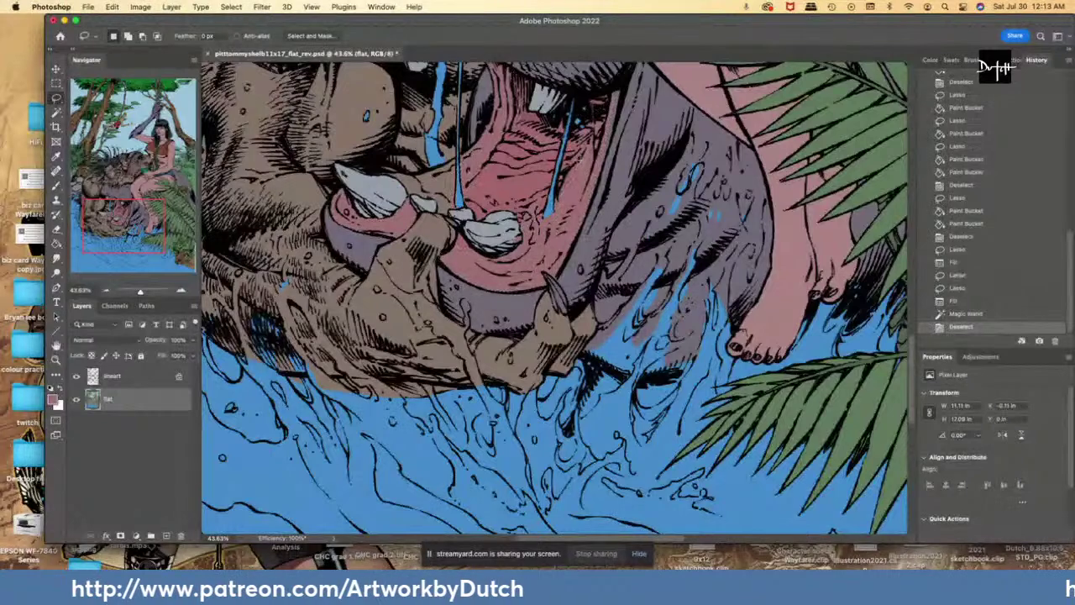
# - Lasso the patch along the inner cheek beside the water drip, fill it with the mouth pink, check it with the Magic Wand and deselect
pyautogui.moveTo(585, 151); pyautogui.dragTo(581, 158)
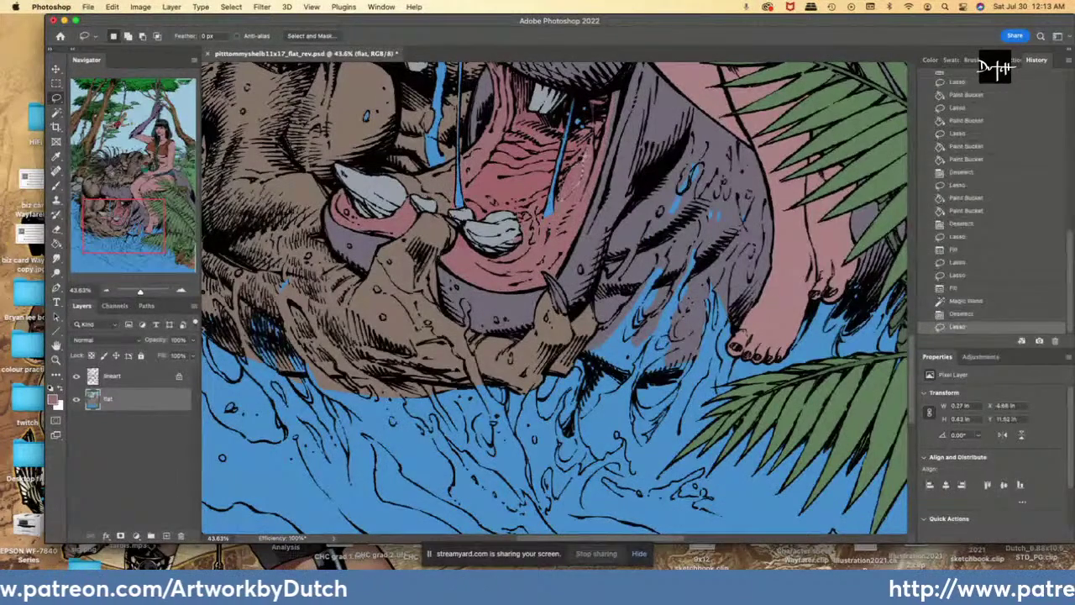
pyautogui.hotkey('alt', 'BackSpace')
pyautogui.press('w')
pyautogui.click(573, 180)
pyautogui.press('l')
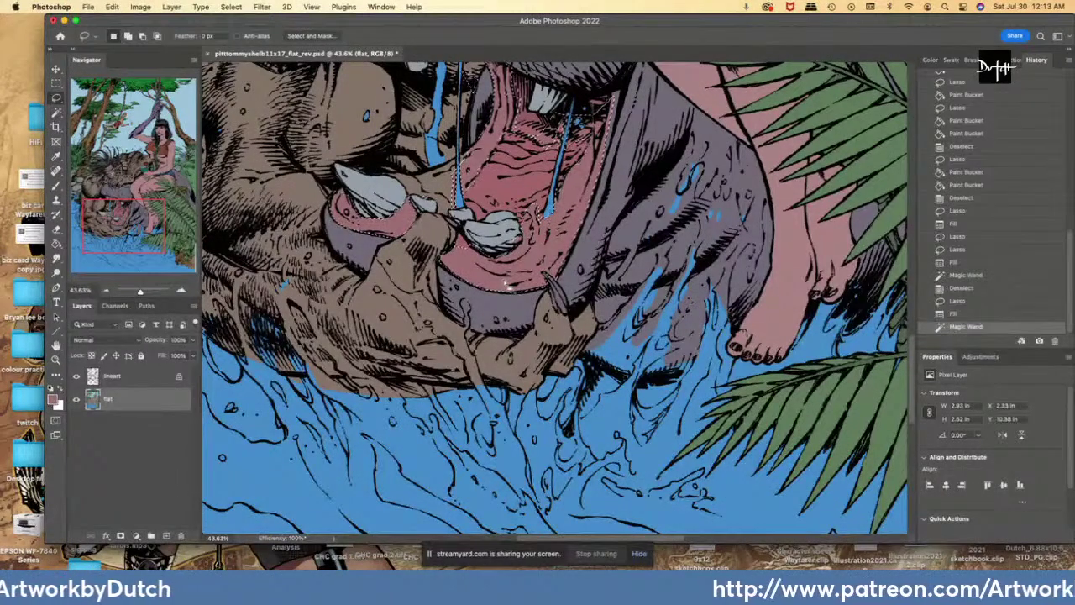
pyautogui.press('i')
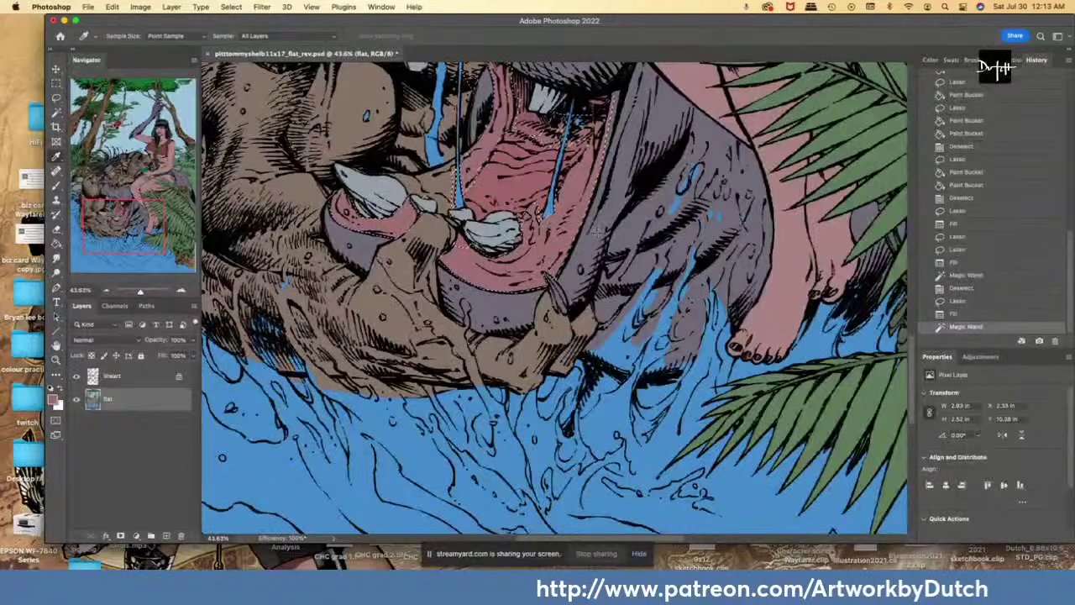
pyautogui.press('l')
pyautogui.press('super+d')
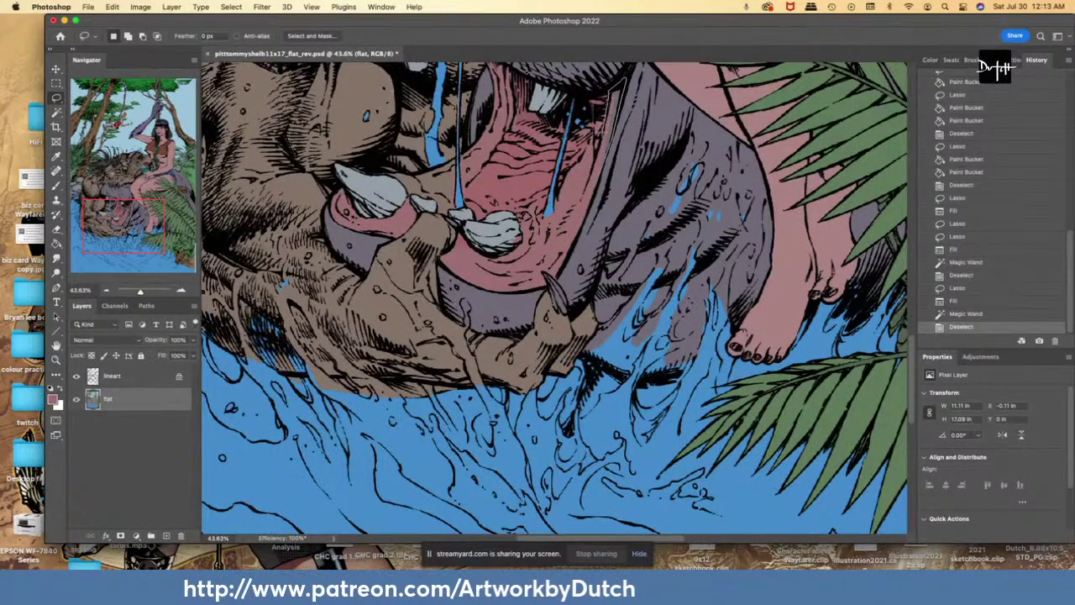
# - Lasso the narrow strip along the rear edge of the open mouth, fill it with the mouth pink and check the pink area with the Magic Wand
pyautogui.moveTo(587, 182); pyautogui.dragTo(590, 188)
pyautogui.hotkey('alt', 'BackSpace')
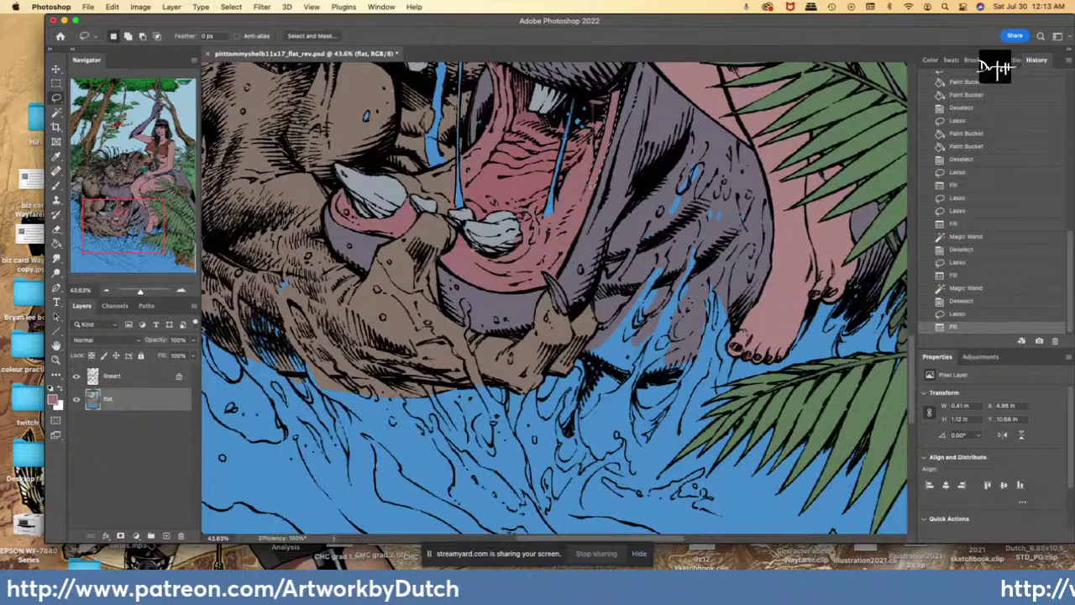
pyautogui.press('w')
pyautogui.click(523, 264)
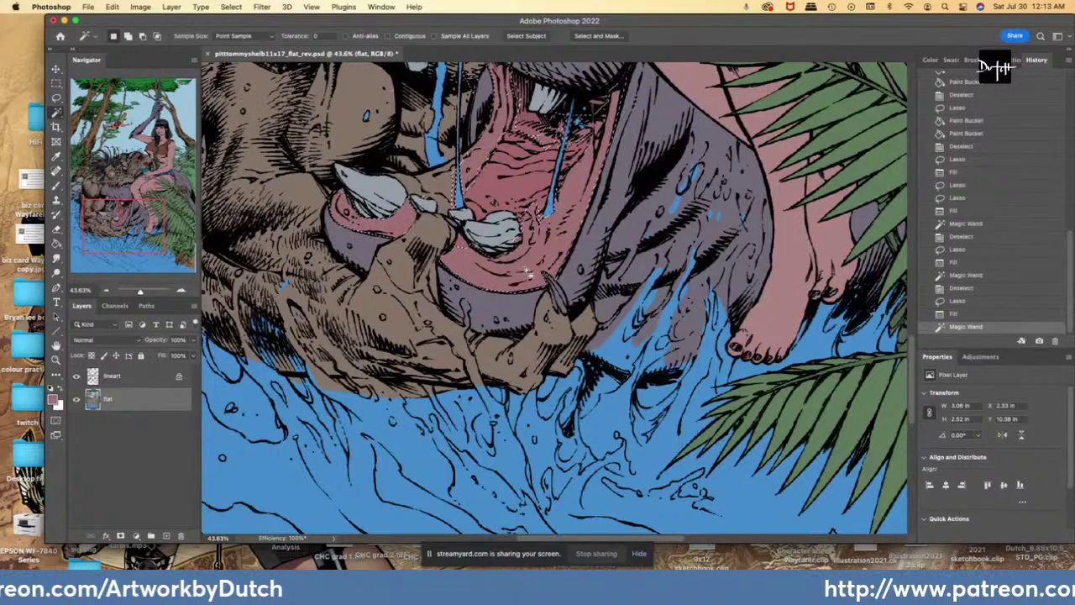
pyautogui.press('l')
pyautogui.press('i')
pyautogui.press('l')
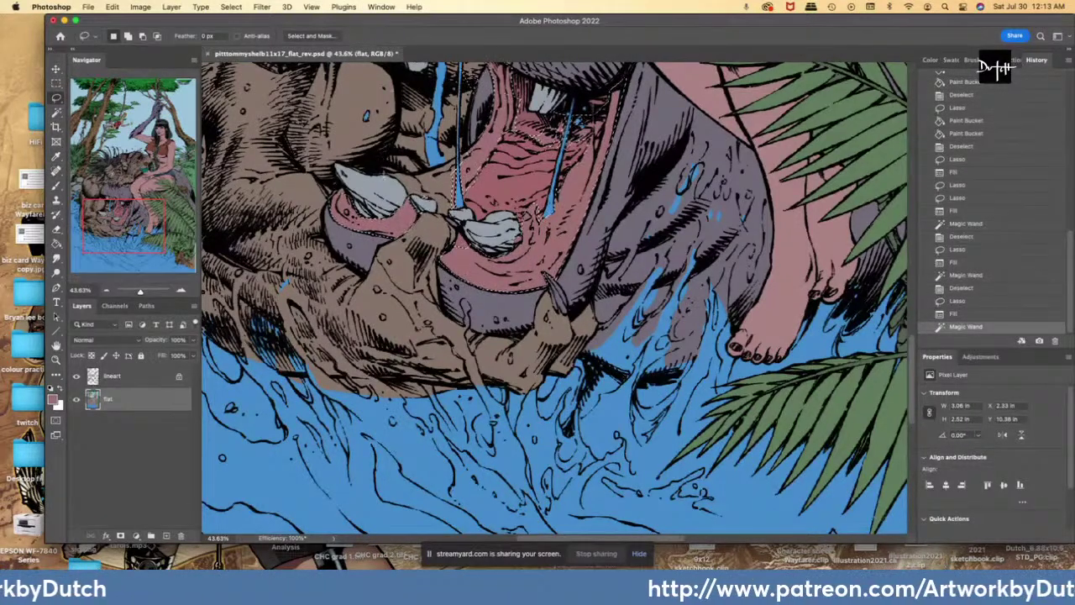
# - Check the extent of the brown skin flat with the Magic Wand and clear the selection
pyautogui.press('w')
pyautogui.click(411, 307)
pyautogui.press('l')
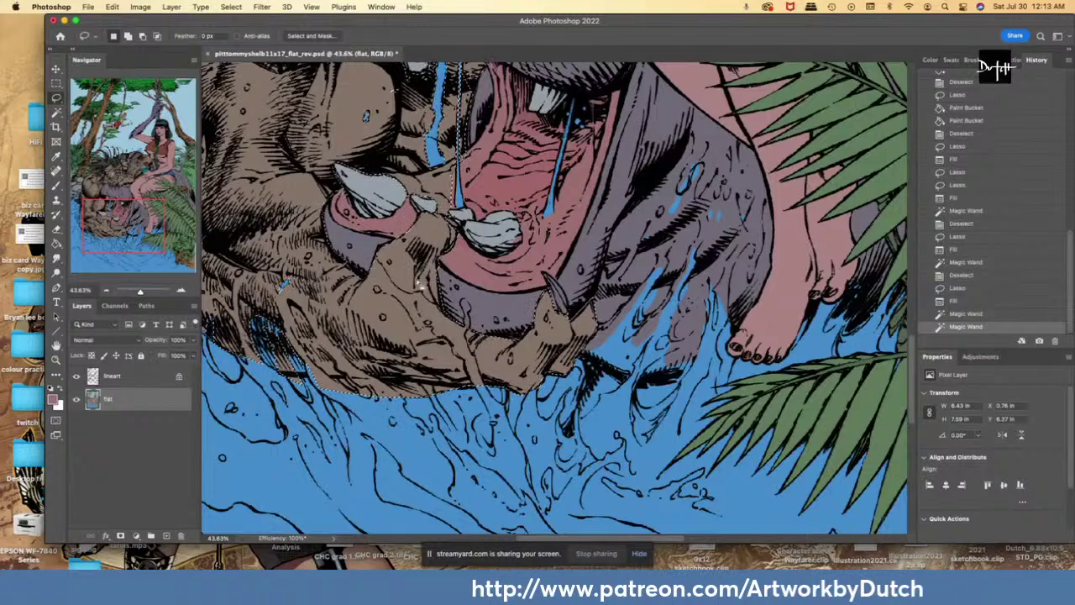
pyautogui.moveTo(416, 284); pyautogui.dragTo(413, 286)
pyautogui.press('super+d')
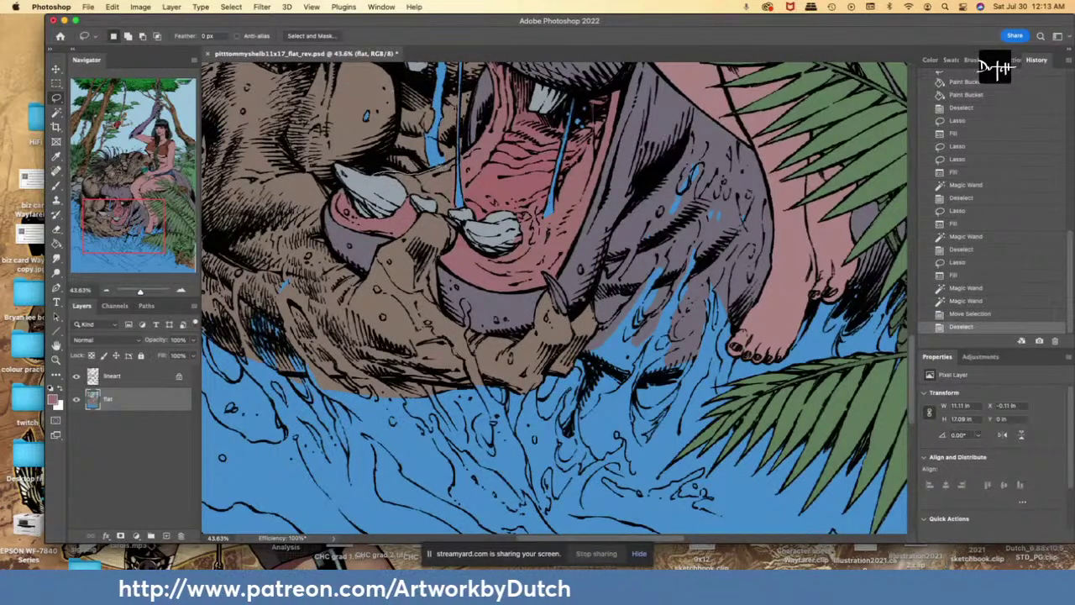
# - Lasso the brown gum area behind the lower teeth, fill it with the mouth pink, check it with the Magic Wand and deselect
pyautogui.scroll(3, 555, 298)
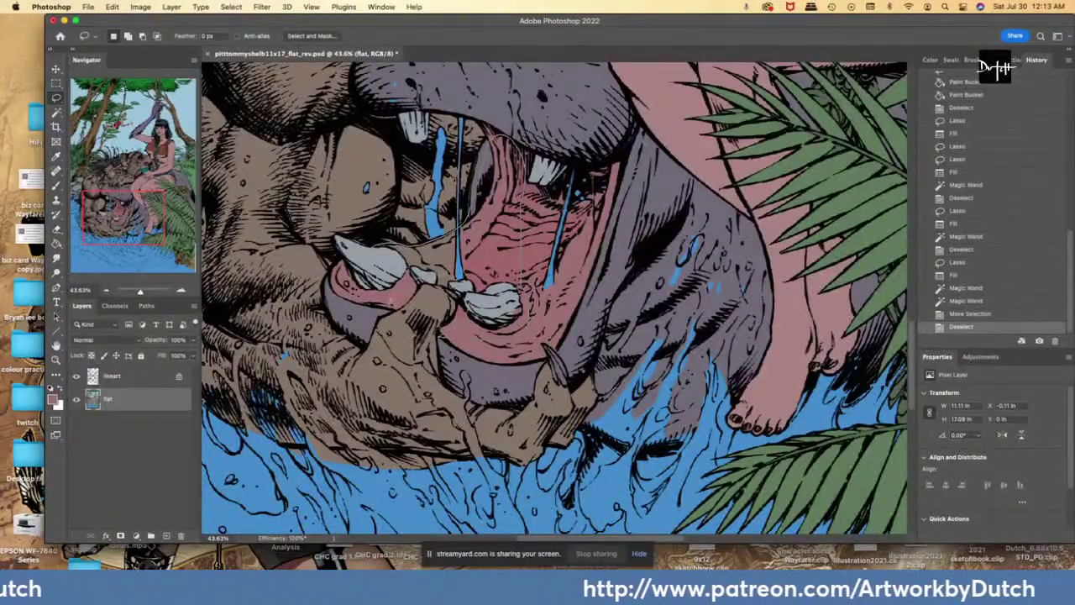
pyautogui.moveTo(391, 301)
pyautogui.mouseDown()
pyautogui.moveTo(361, 304)
pyautogui.moveTo(336, 276)
pyautogui.mouseUp()
pyautogui.click(56, 243)
pyautogui.click(436, 255)
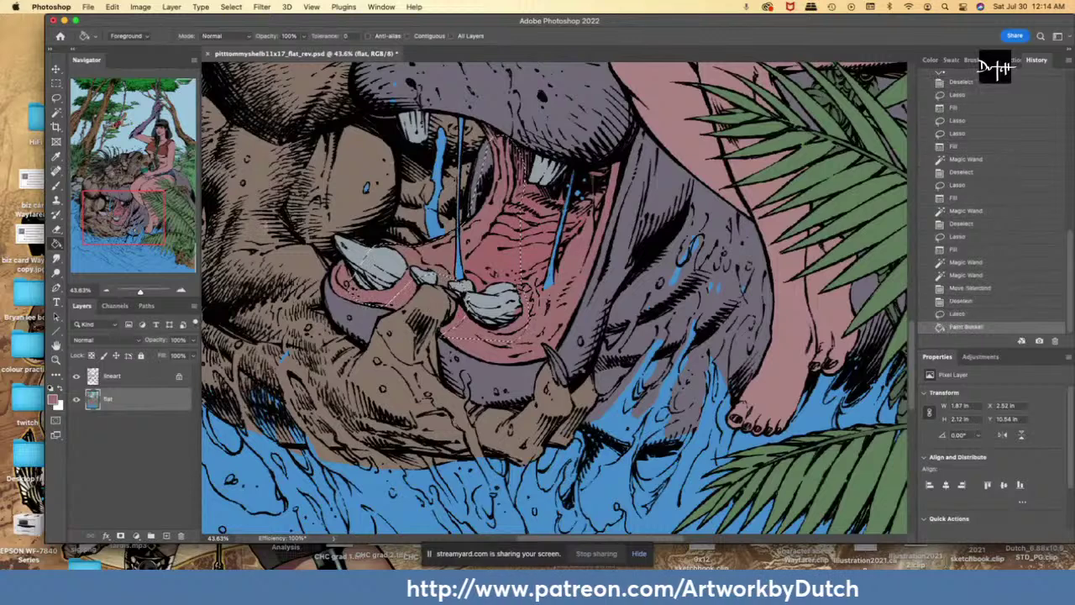
pyautogui.press('w')
pyautogui.click(497, 355)
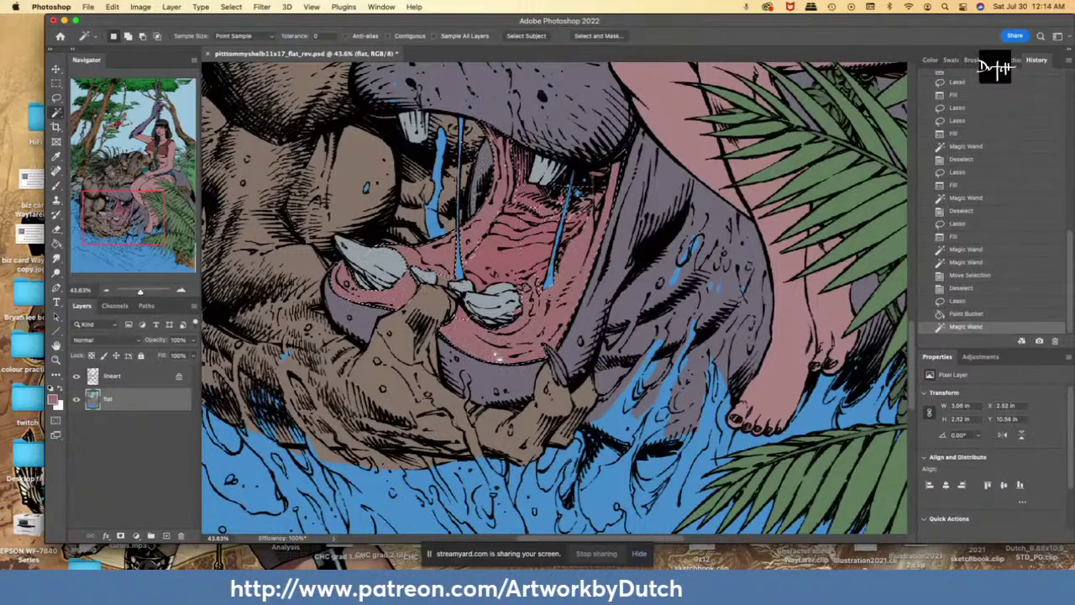
pyautogui.press('l')
pyautogui.hotkey('ctrl', 'd')
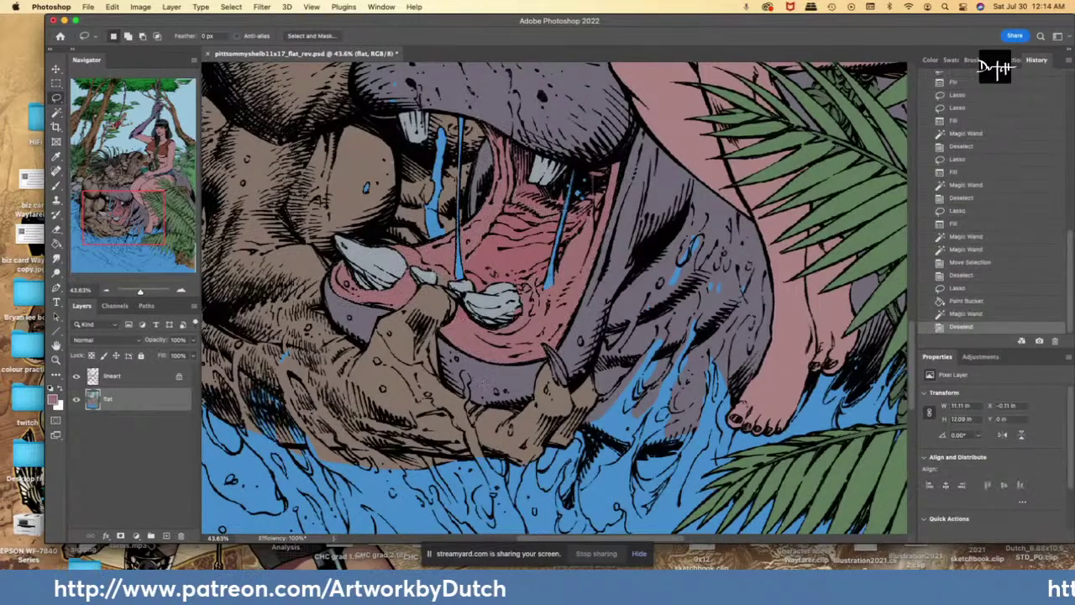
# - Lasso the patch beside the small lower teeth, fill it with the mouth pink, check it with the Magic Wand and deselect
pyautogui.moveTo(426, 252)
pyautogui.mouseDown()
pyautogui.moveTo(448, 267)
pyautogui.moveTo(426, 253)
pyautogui.mouseUp()
pyautogui.click(56, 244)
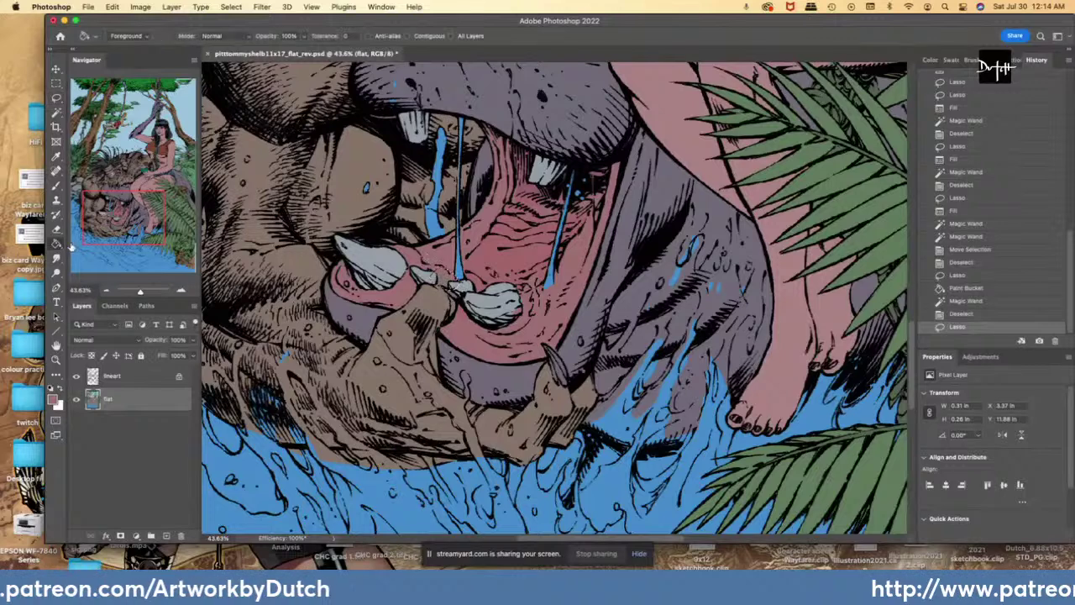
pyautogui.click(437, 300)
pyautogui.press('w')
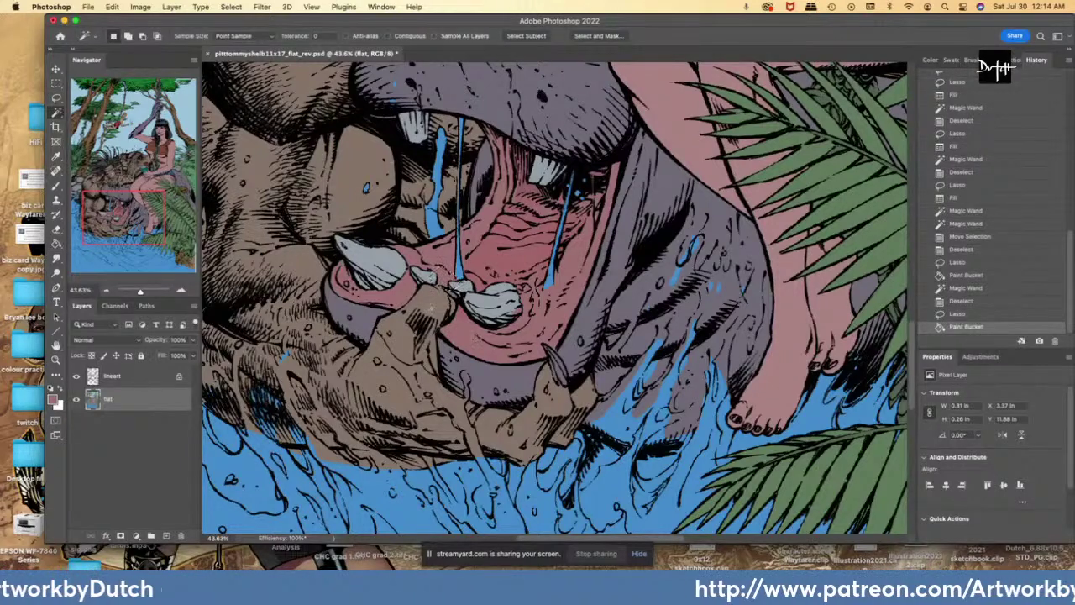
pyautogui.click(481, 342)
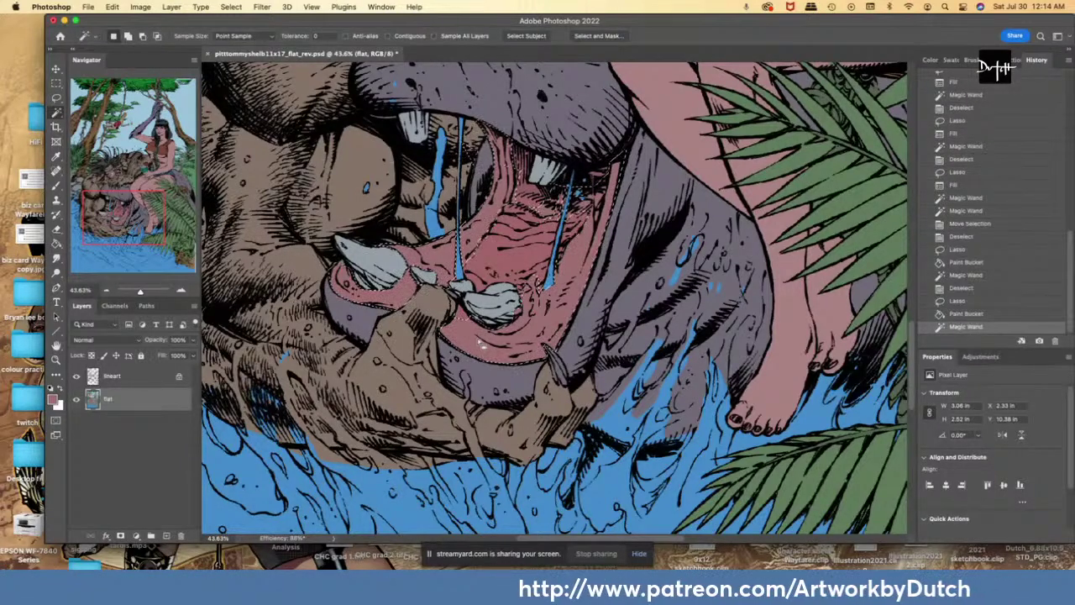
pyautogui.press('g')
pyautogui.click(481, 343)
pyautogui.press('l')
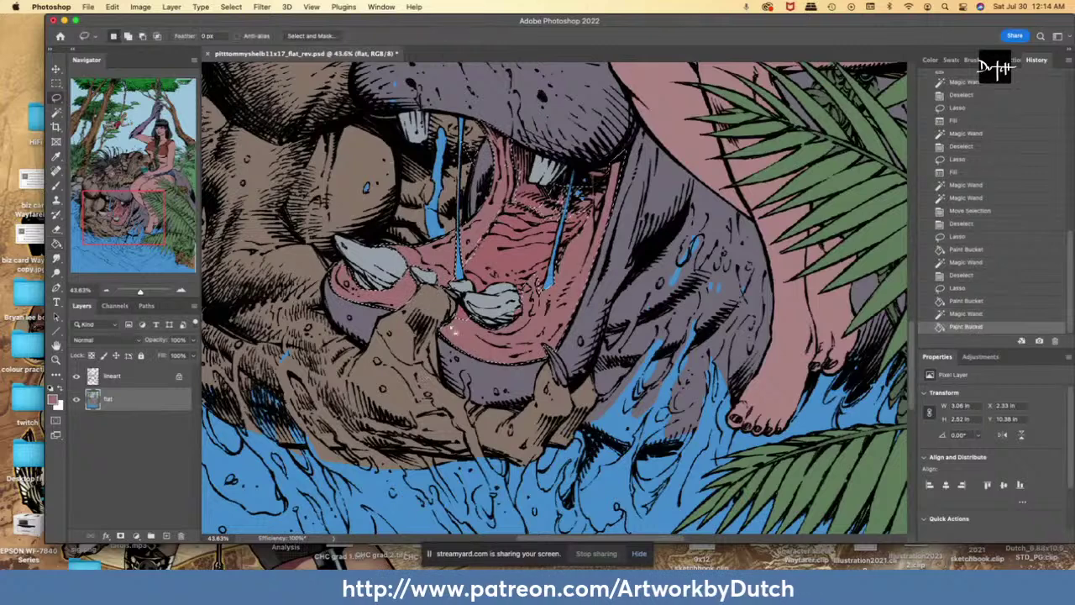
pyautogui.press('super+d')
pyautogui.press('super+d')
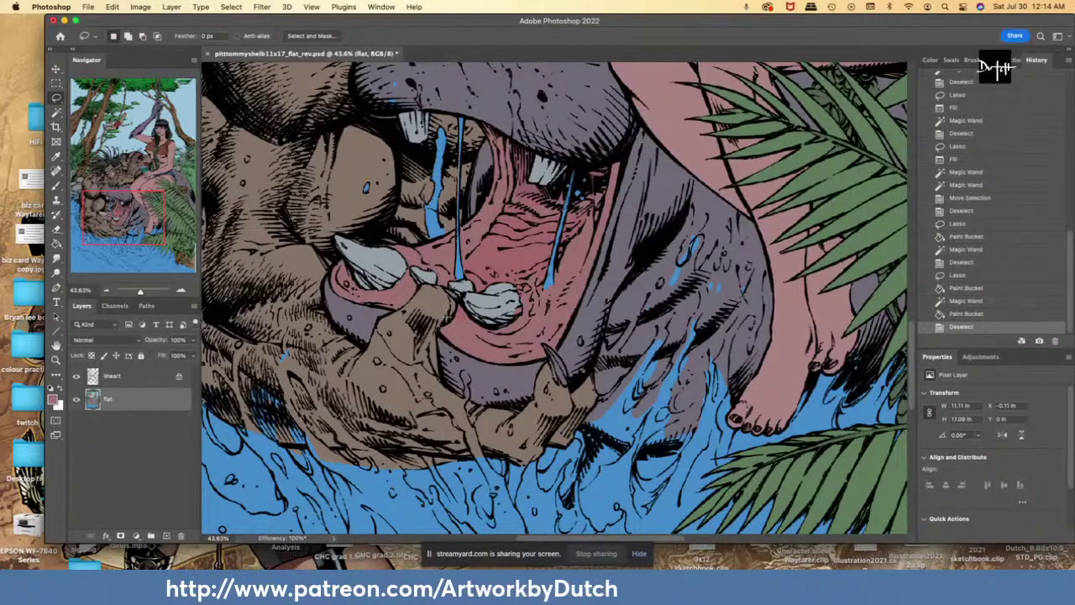
# - Lasso the gum area between the raised fingertip and the large lower tooth, fill it with mouth pink, check the pink area and deselect
pyautogui.moveTo(440, 292); pyautogui.dragTo(456, 297)
pyautogui.press('g')
pyautogui.click(458, 319)
pyautogui.press('w')
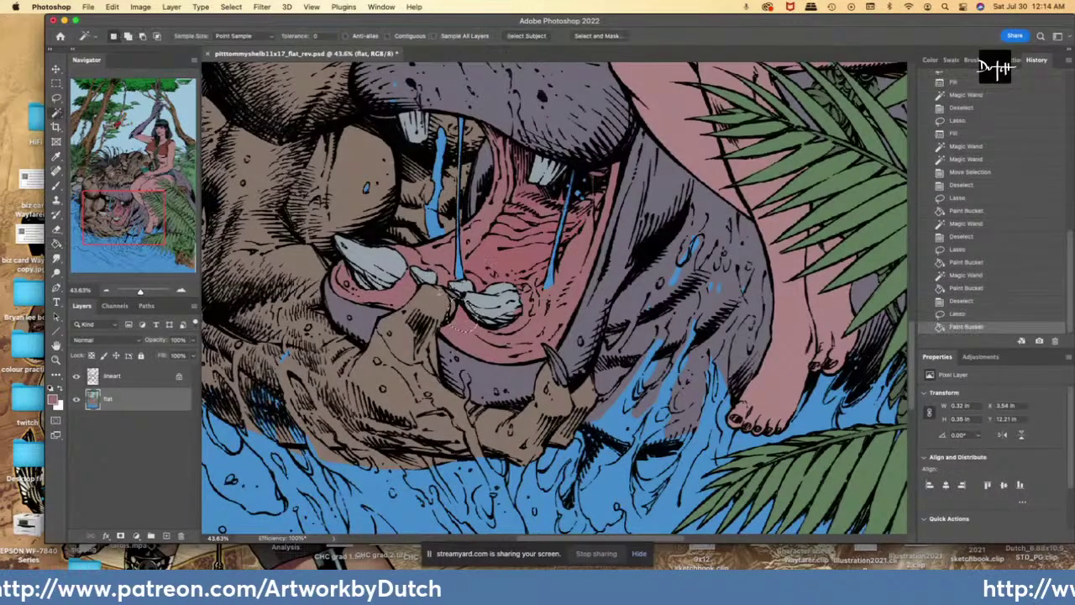
pyautogui.click(467, 330)
pyautogui.press('g')
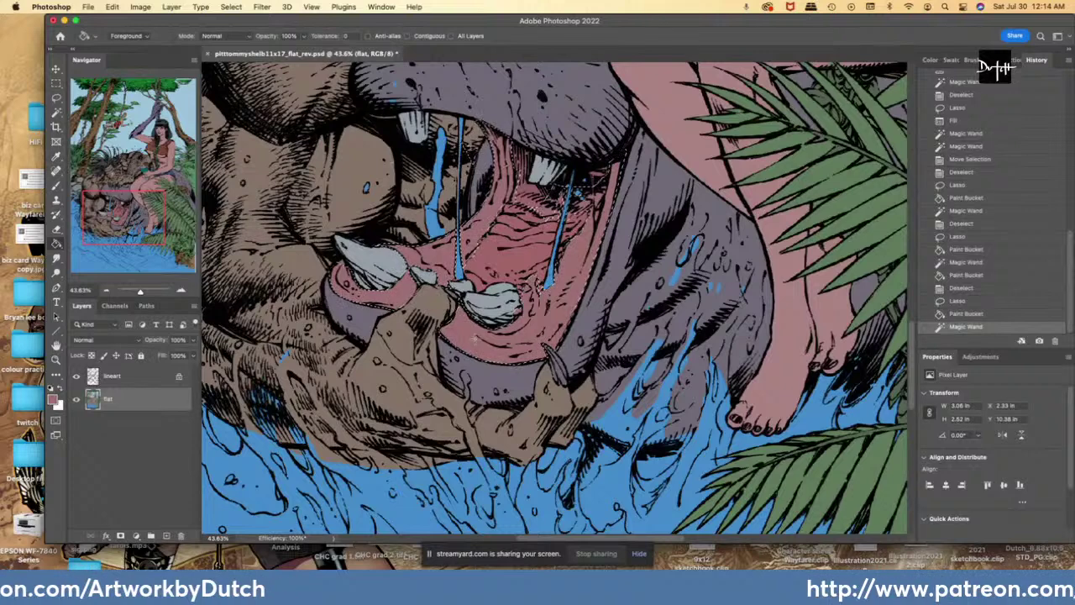
pyautogui.press('l')
pyautogui.press('super+d')
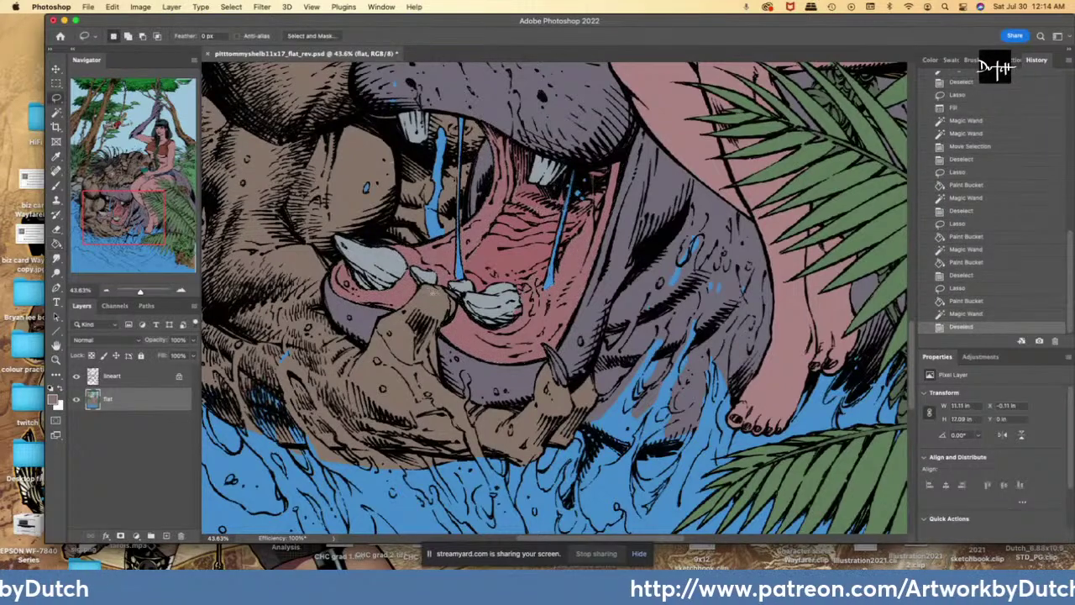
# - Lasso the fingertip edge below the small lower tooth, fill it with the skin brown, check the neighbouring pink and deselect
pyautogui.moveTo(423, 275); pyautogui.dragTo(427, 284)
pyautogui.press('g')
pyautogui.click(425, 280)
pyautogui.press('w')
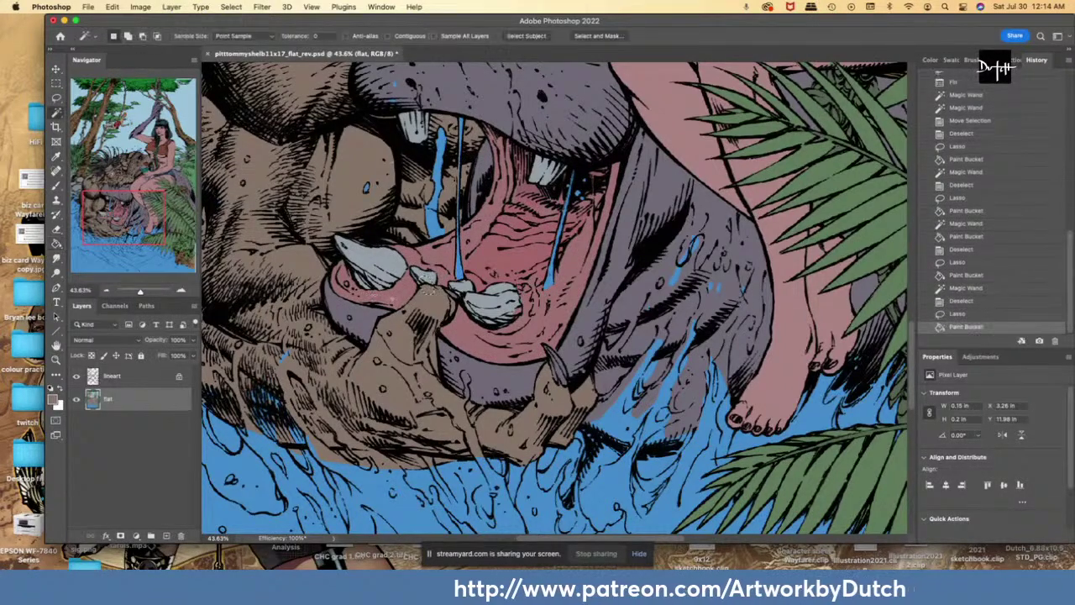
pyautogui.click(396, 302)
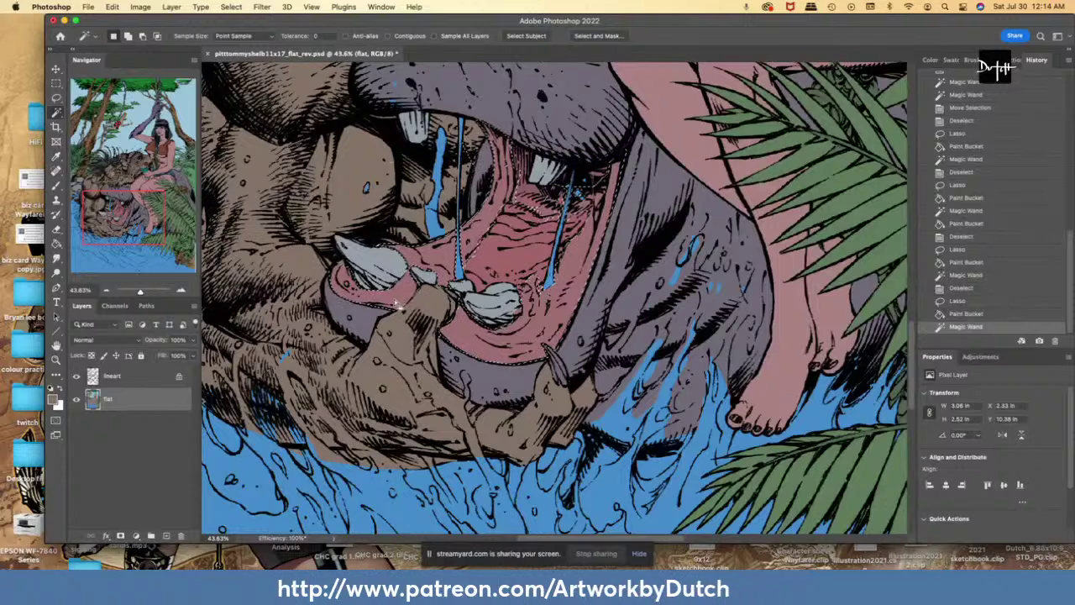
pyautogui.press('l')
pyautogui.press('super+d')
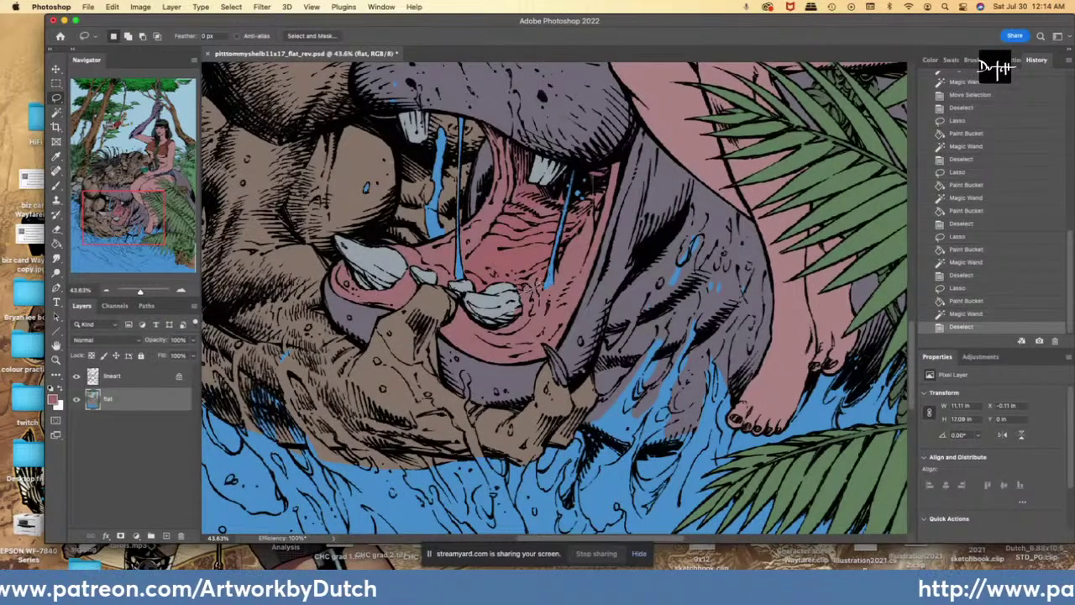
# - Lasso the front part of the tongue beside the water drip and fill it with the tongue pink
pyautogui.moveTo(538, 256); pyautogui.dragTo(516, 262)
pyautogui.click(57, 244)
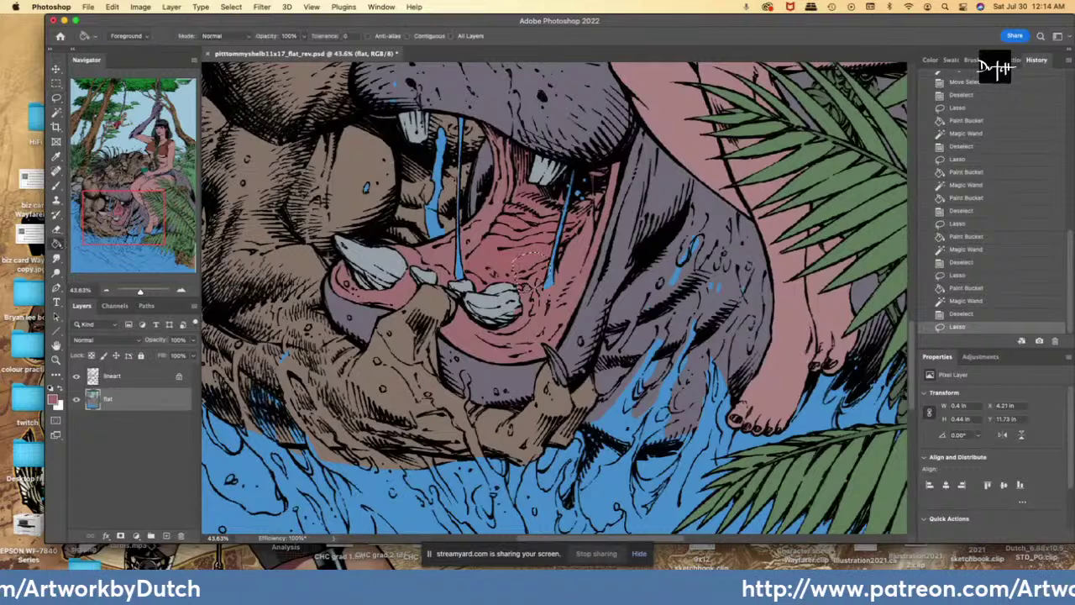
pyautogui.click(540, 292)
# - Sample the tooth grey, fill a lassoed patch at the large lower tooth's edge with it, resample the mouth pink and deselect
pyautogui.press('i')
pyautogui.press('l')
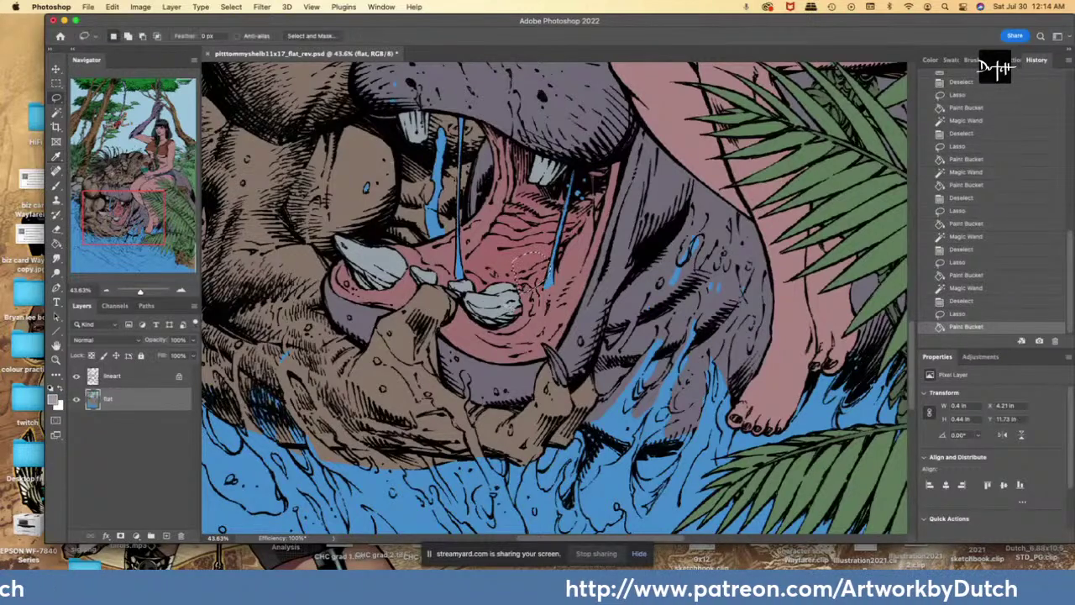
pyautogui.moveTo(521, 311); pyautogui.dragTo(510, 290)
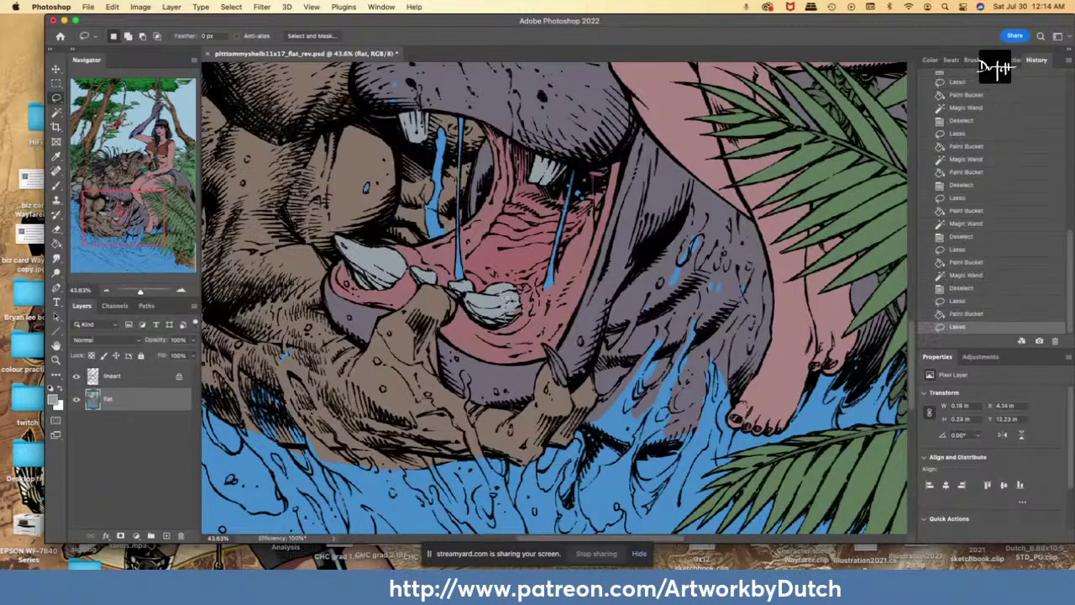
pyautogui.hotkey('alt', 'BackSpace')
pyautogui.press('i')
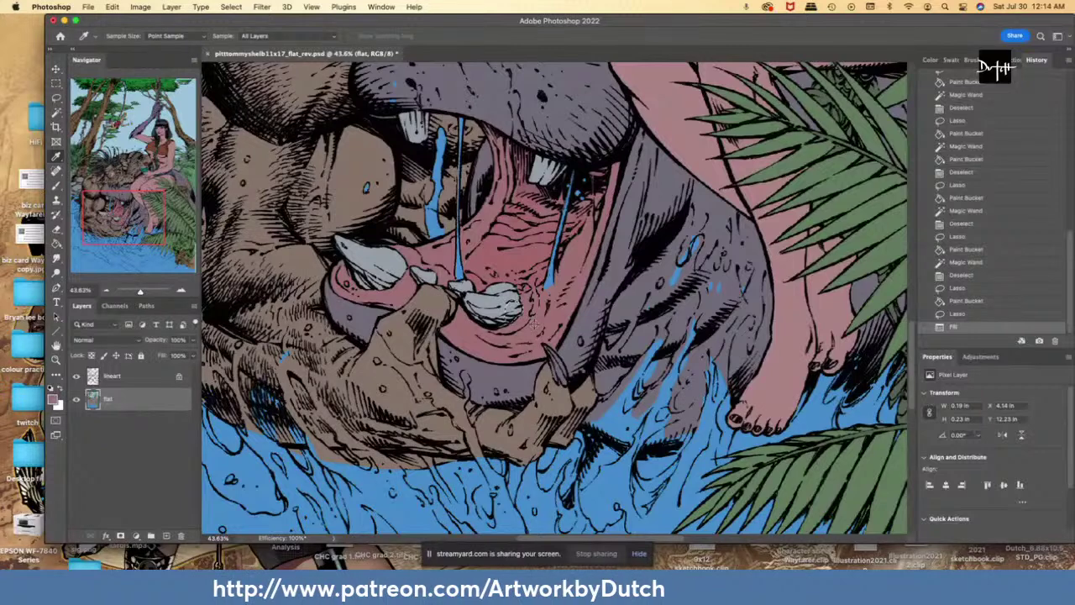
pyautogui.press('l')
pyautogui.hotkey('ctrl', 'd')
# - Lasso the sliver along the back of the large lower tooth, fill it with mouth pink, check it with the Magic Wand and deselect
pyautogui.moveTo(521, 299); pyautogui.dragTo(528, 314)
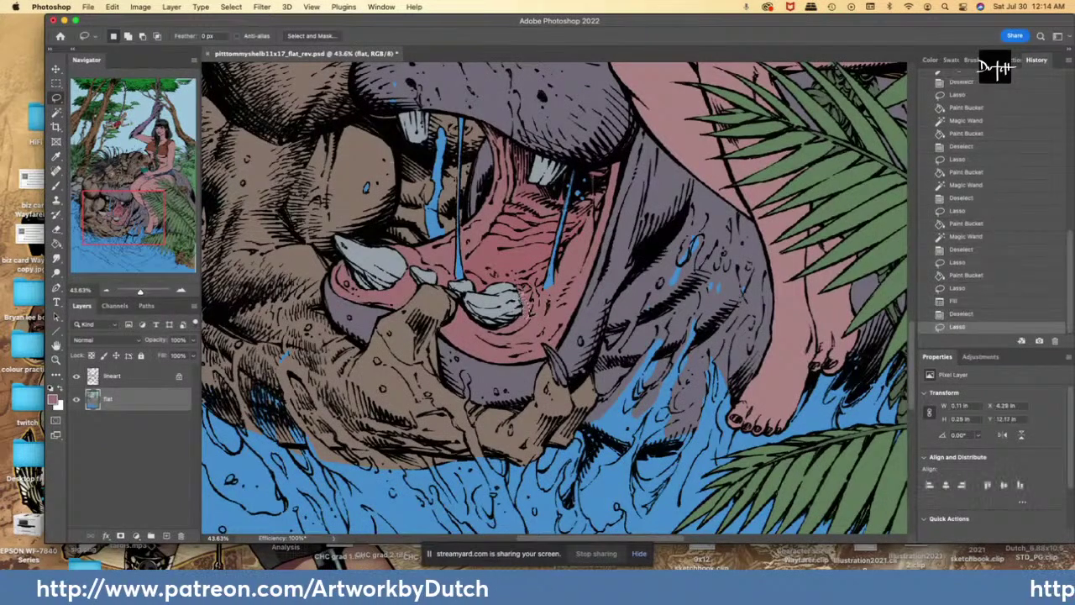
pyautogui.hotkey('alt', 'BackSpace')
pyautogui.press('w')
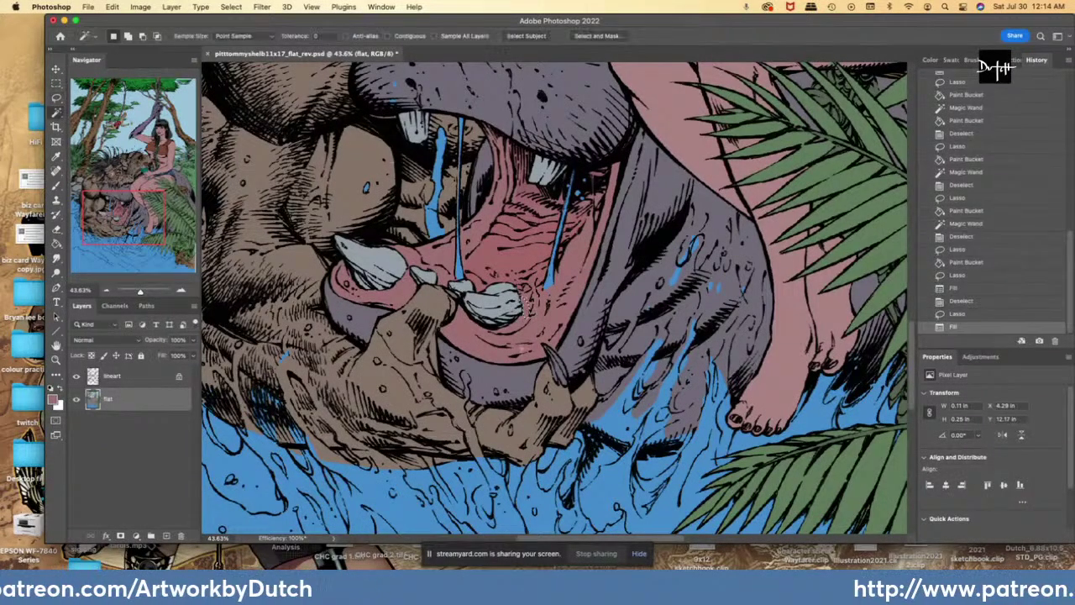
pyautogui.click(541, 293)
pyautogui.press('l')
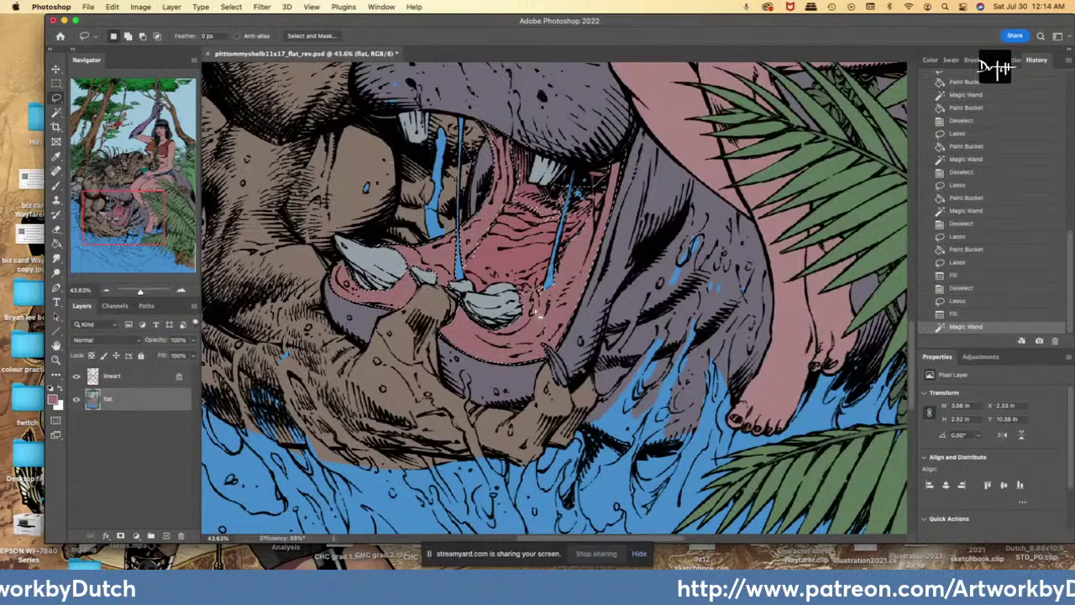
pyautogui.hotkey('ctrl', 'd')
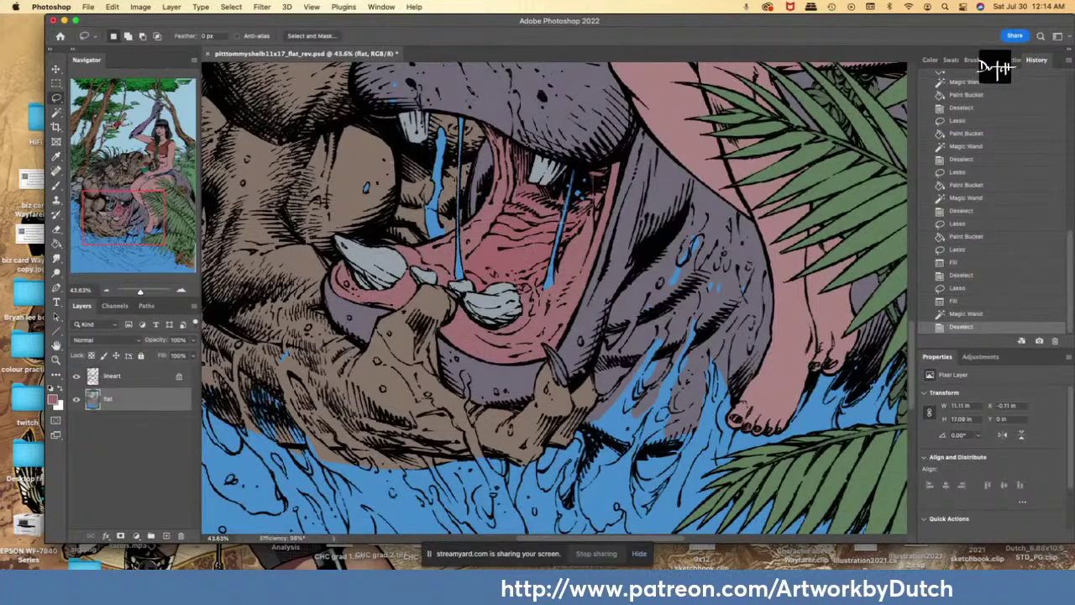
# - Lasso the patch on the upper tongue beside the water drip and fill it with the tongue pink
pyautogui.moveTo(544, 216); pyautogui.dragTo(537, 219)
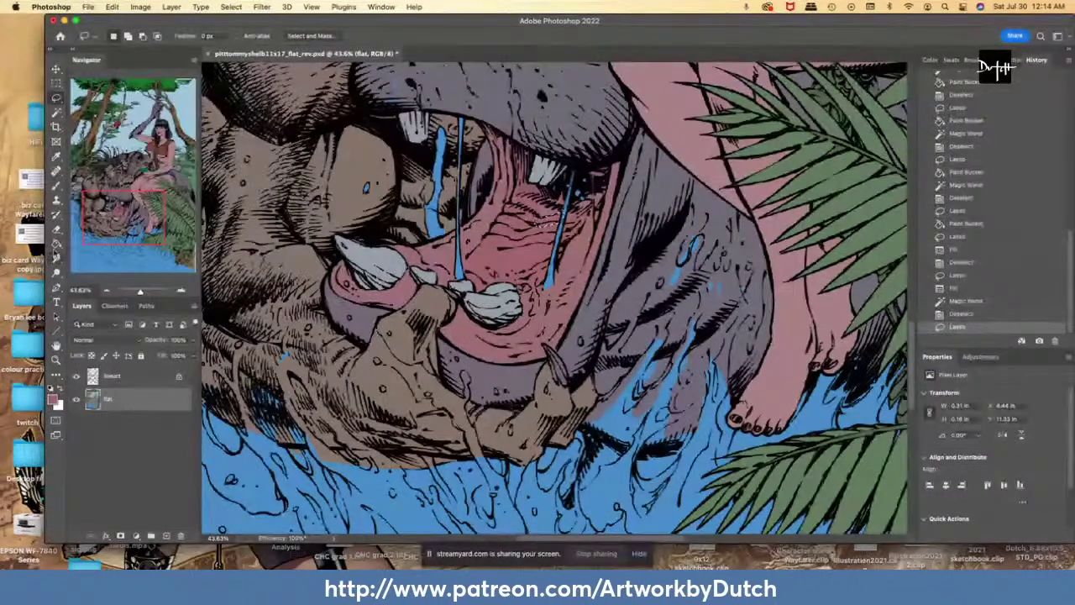
pyautogui.press('g')
pyautogui.click(546, 220)
# - Select the tongue flat with the Magic Wand, choose a darker red as the foreground colour, fill the tongue with it and deselect
pyautogui.press('w')
pyautogui.click(514, 252)
pyautogui.press('g')
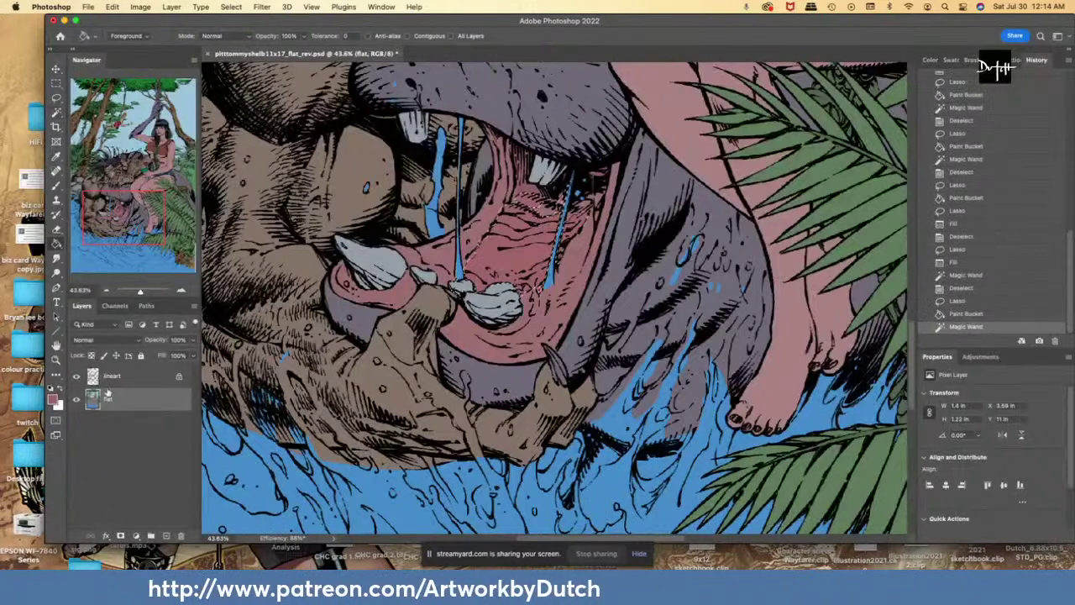
pyautogui.click(53, 400)
pyautogui.click(85, 223)
pyautogui.click(288, 141)
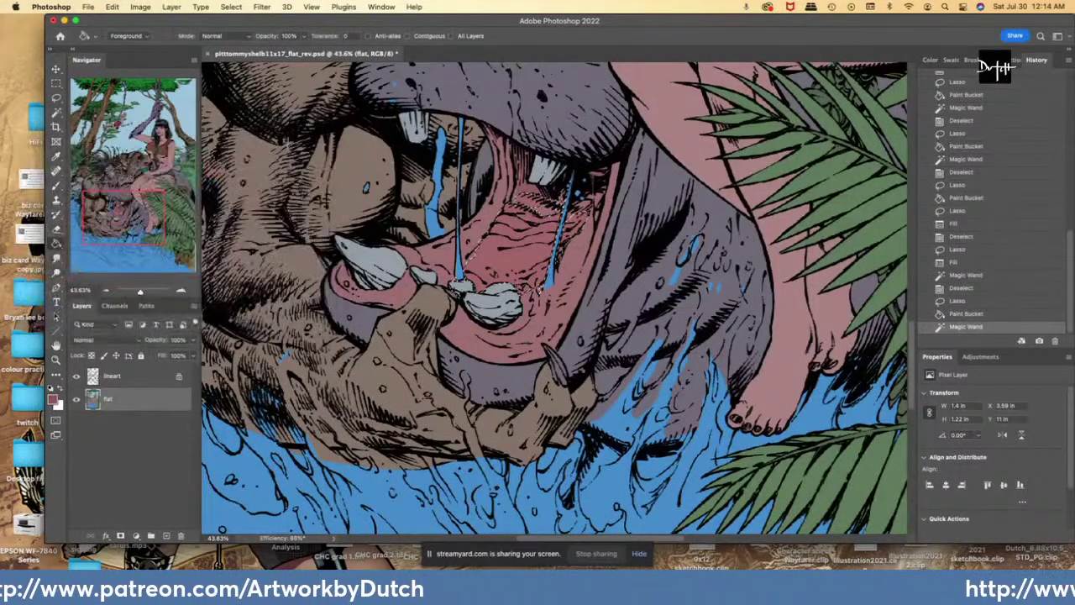
pyautogui.hotkey('alt', 'BackSpace')
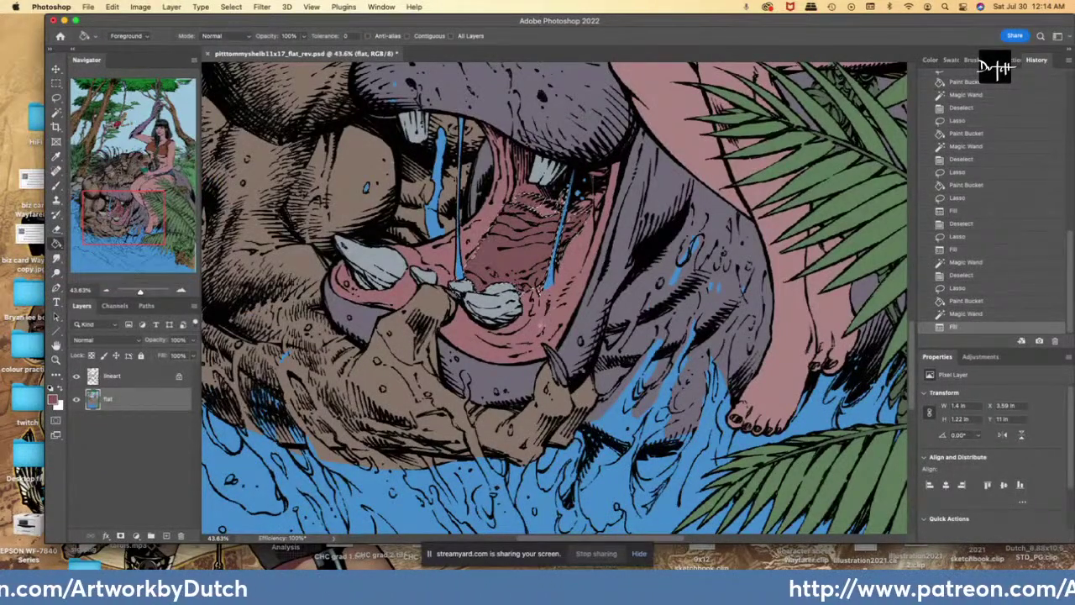
pyautogui.press('l')
pyautogui.press('super+d')
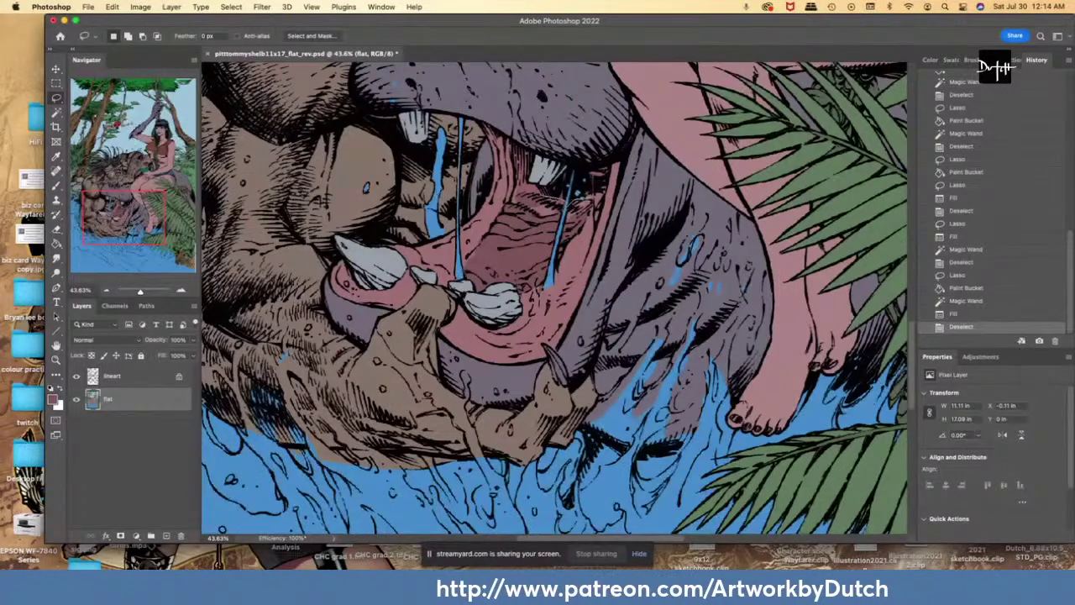
# - Lasso the area at the back of the tongue below the upper tooth, fill it with the dark tongue red and deselect
pyautogui.moveTo(507, 198)
pyautogui.mouseDown()
pyautogui.moveTo(578, 220)
pyautogui.moveTo(509, 200)
pyautogui.mouseUp()
pyautogui.click(56, 243)
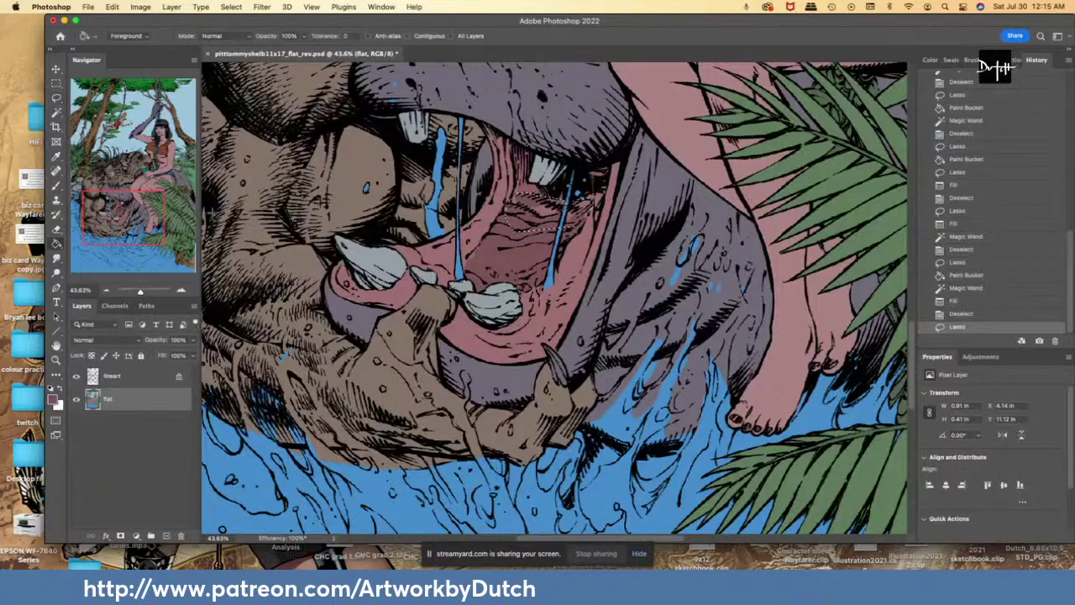
pyautogui.click(542, 219)
pyautogui.press('l')
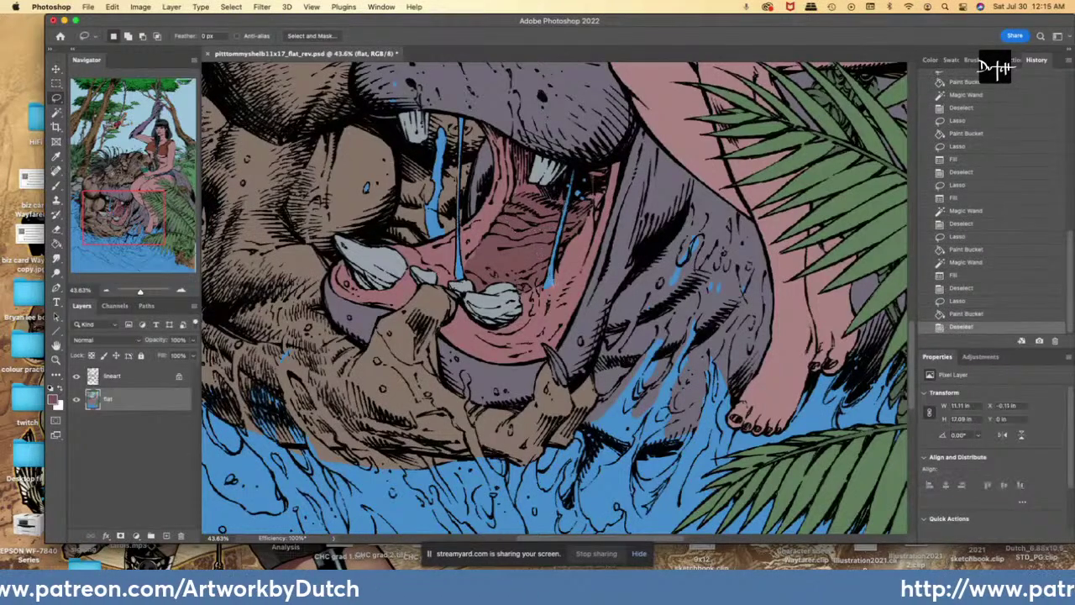
pyautogui.hotkey('ctrl', 'd')
# - Sample the inner mouth colour, check the extent of the throat flat with the Magic Wand and clear the selection
pyautogui.press('i')
pyautogui.press('l')
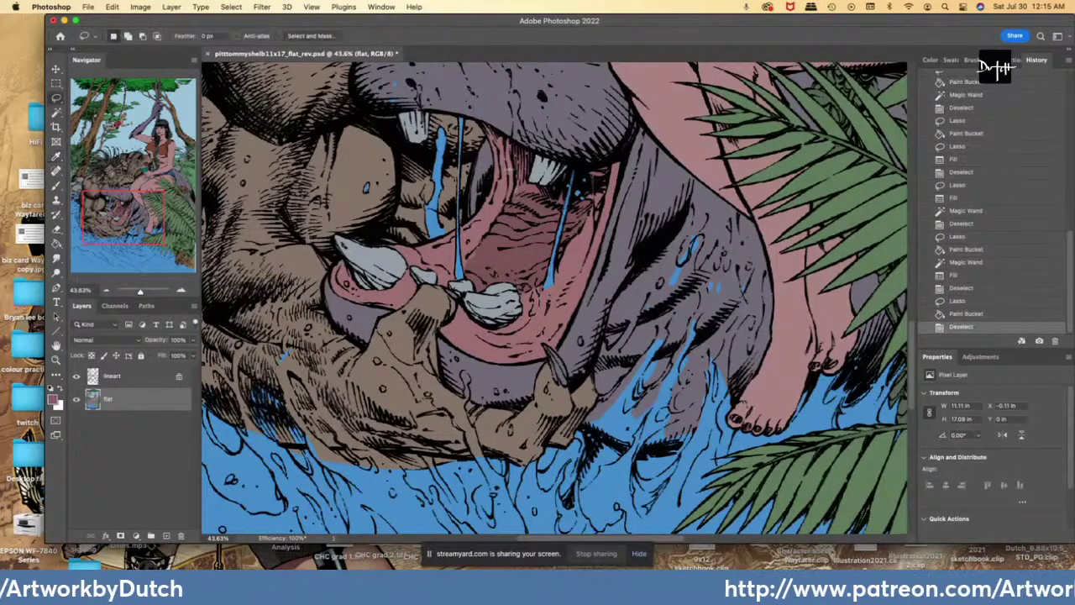
pyautogui.press('w')
pyautogui.click(520, 182)
pyautogui.press('l')
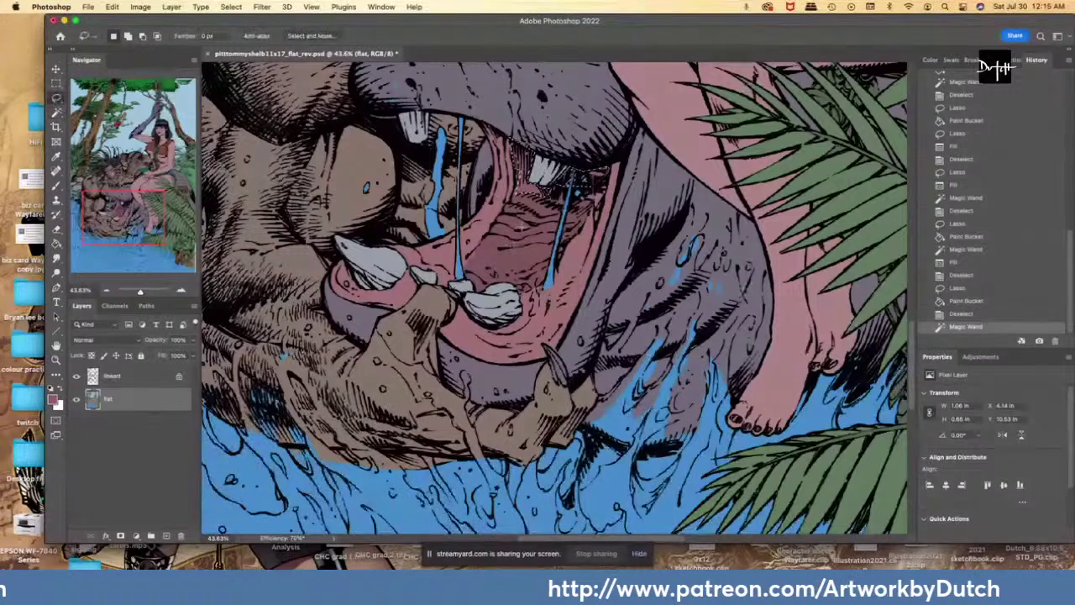
pyautogui.hotkey('ctrl', 'd')
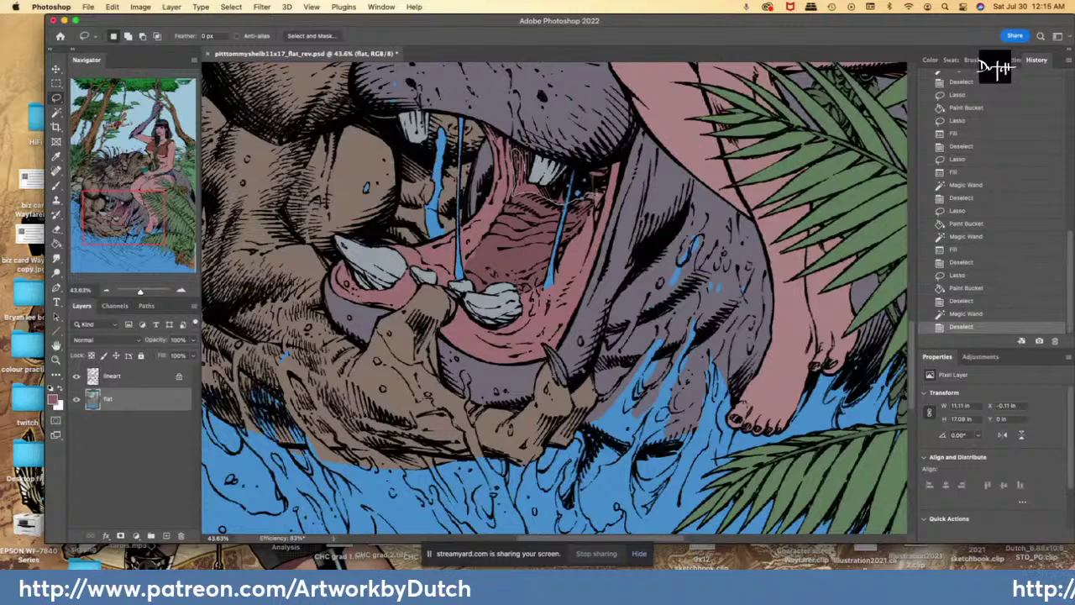
# - Lasso the throat area around the upper tooth, fill it with the sampled inner mouth colour, check the mouth pink and deselect
pyautogui.moveTo(502, 116); pyautogui.dragTo(515, 194)
pyautogui.click(56, 244)
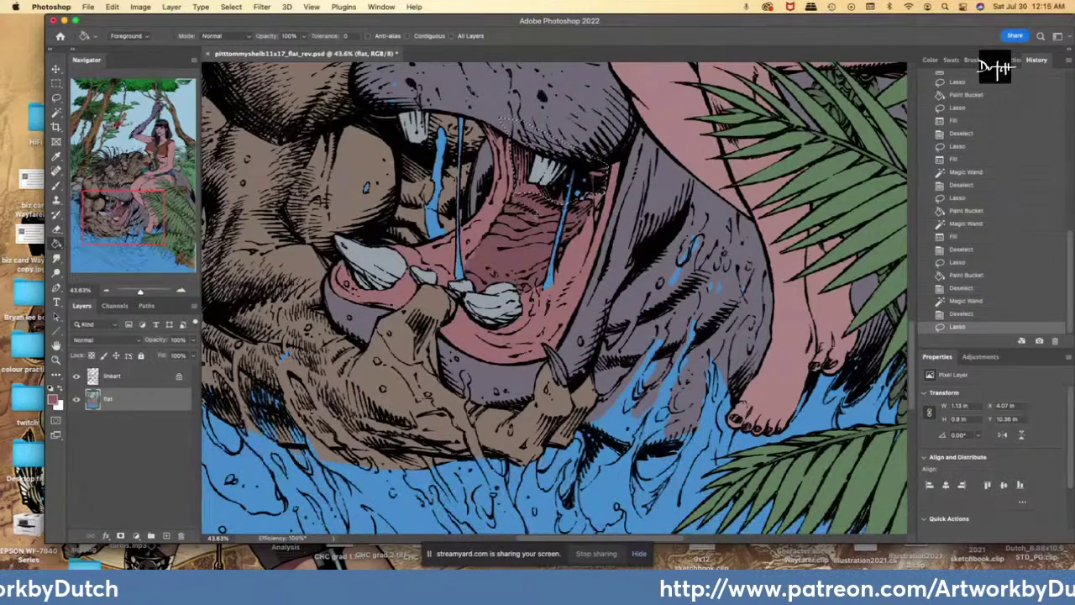
pyautogui.click(529, 173)
pyautogui.click(564, 246)
pyautogui.click(583, 250)
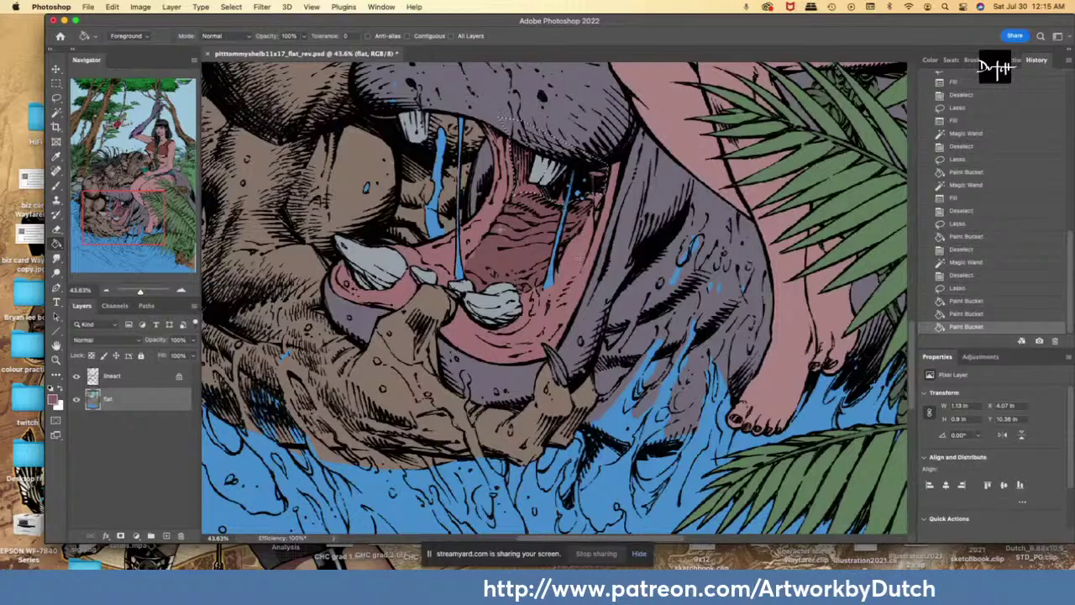
pyautogui.press('w')
pyautogui.click(495, 218)
pyautogui.press('g')
pyautogui.press('super+d')
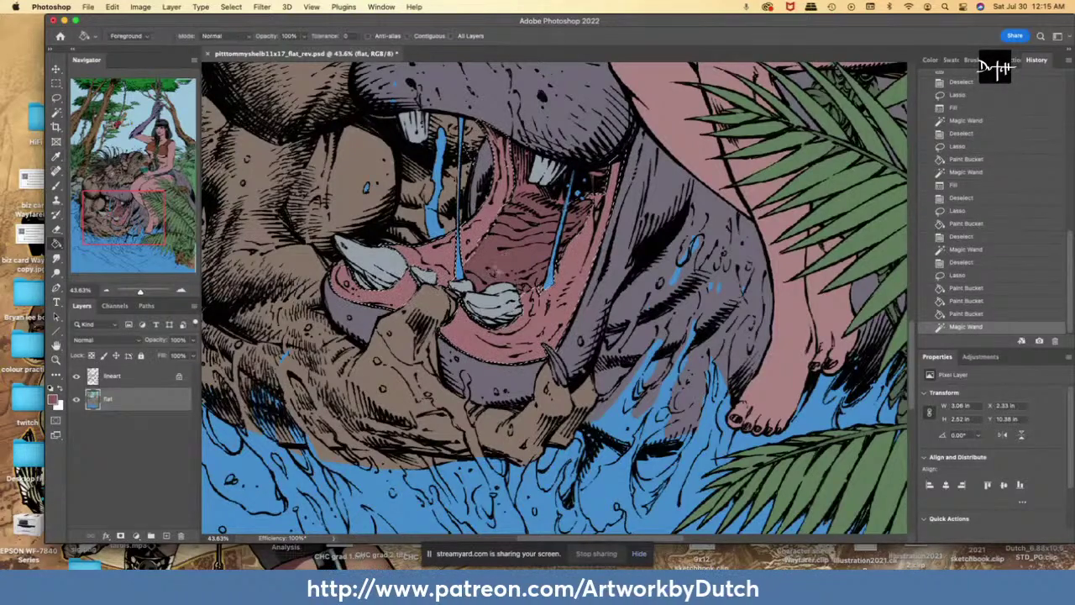
pyautogui.press('l')
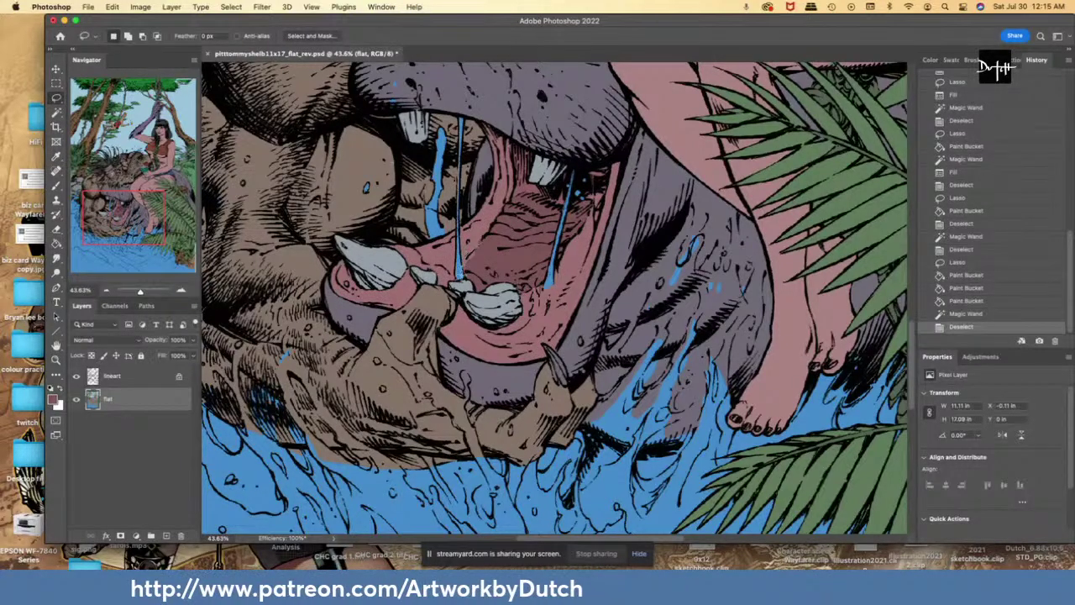
# - Lasso the small patch at the tongue's edge near the long water drip, fill it with the foreground colour, sample the mouth pink and deselect
pyautogui.moveTo(481, 257); pyautogui.dragTo(482, 247)
pyautogui.hotkey('alt', 'Delete')
pyautogui.press('i')
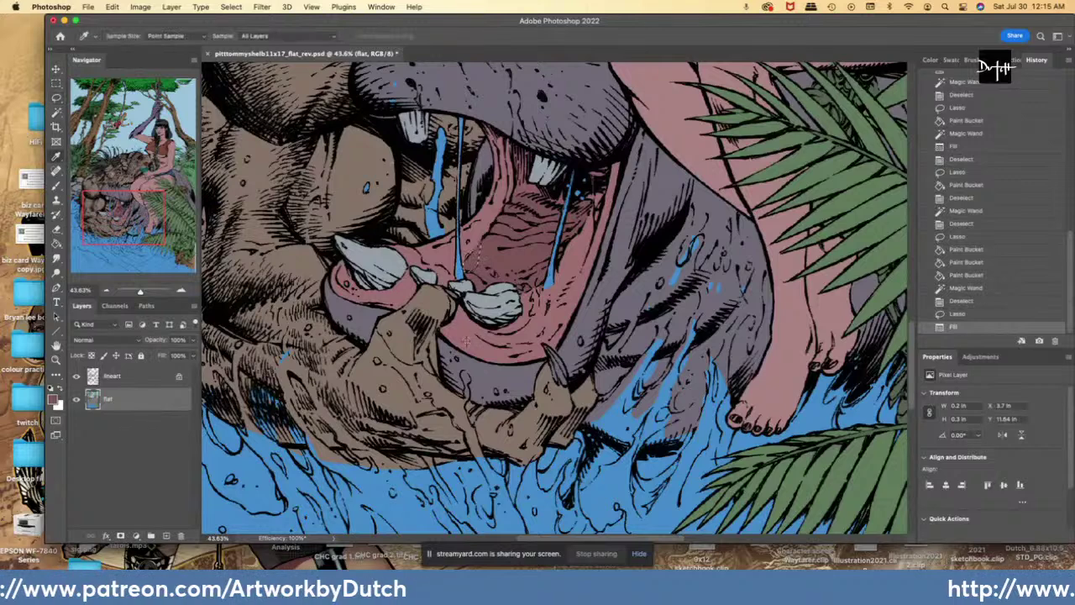
pyautogui.press('l')
pyautogui.hotkey('ctrl', 'd')
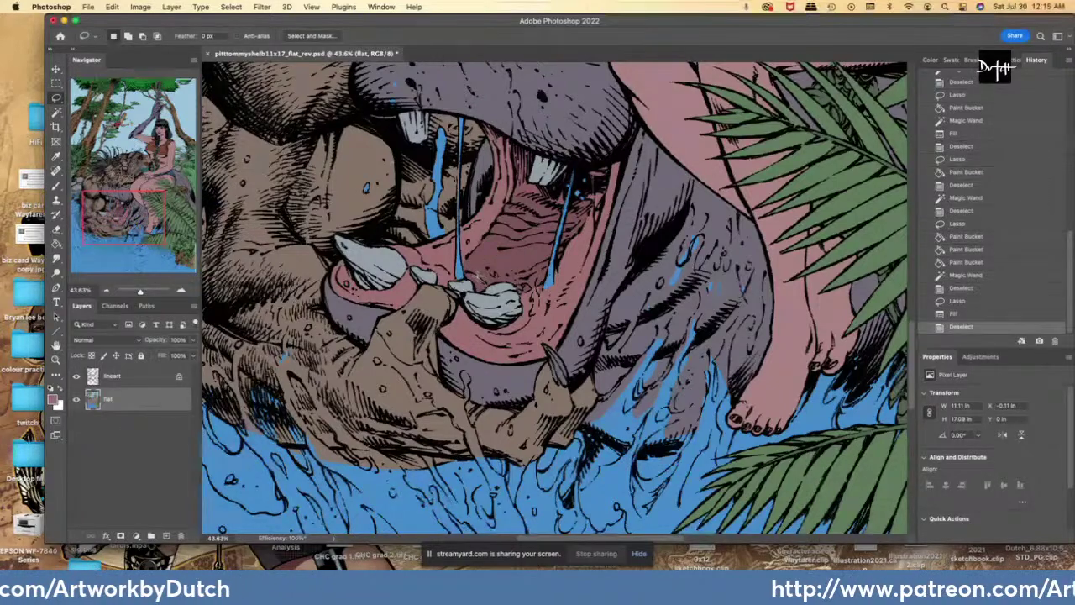
# - Lasso the strip where the tongue meets the gum behind the large lower tooth, fill it with the mouth pink and deselect
pyautogui.moveTo(504, 284)
pyautogui.mouseDown()
pyautogui.moveTo(469, 278)
pyautogui.moveTo(522, 286)
pyautogui.moveTo(532, 299)
pyautogui.mouseUp()
pyautogui.press('g')
pyautogui.click(523, 292)
pyautogui.press('l')
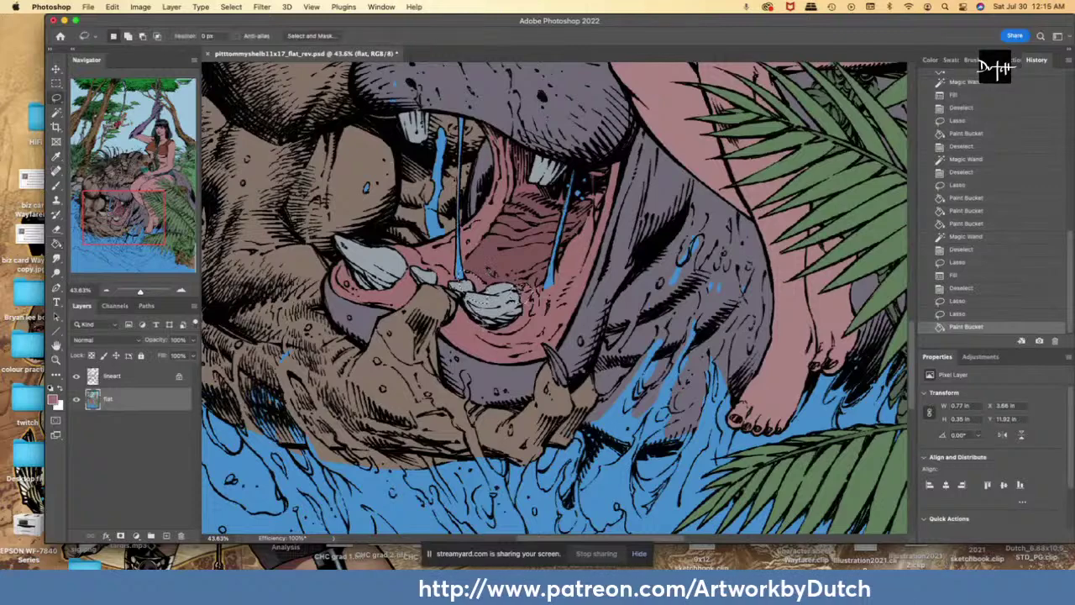
pyautogui.scroll(1, 547, 291)
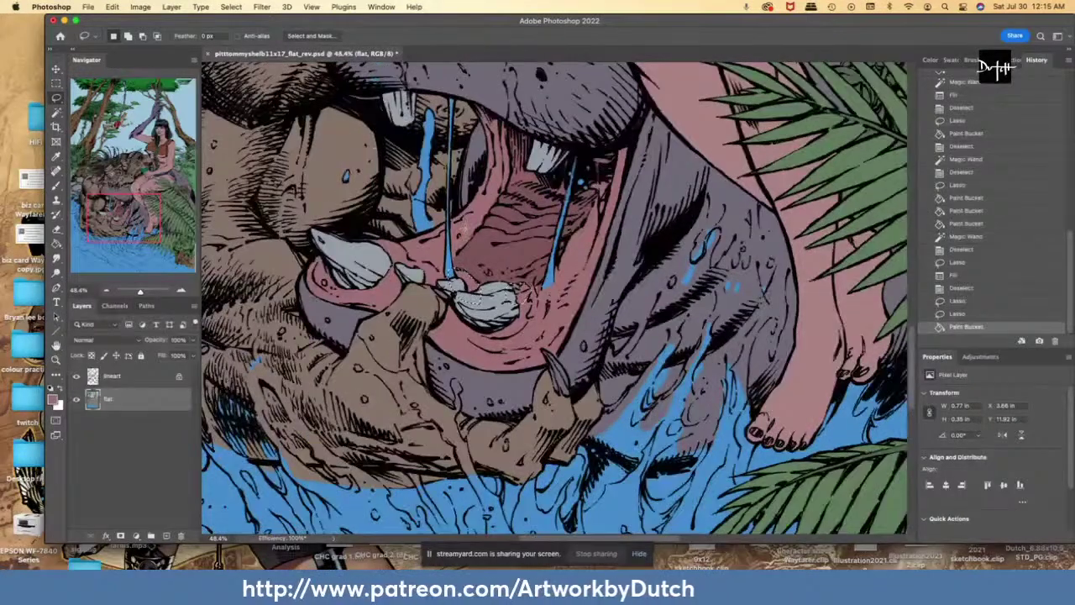
pyautogui.press('super+d')
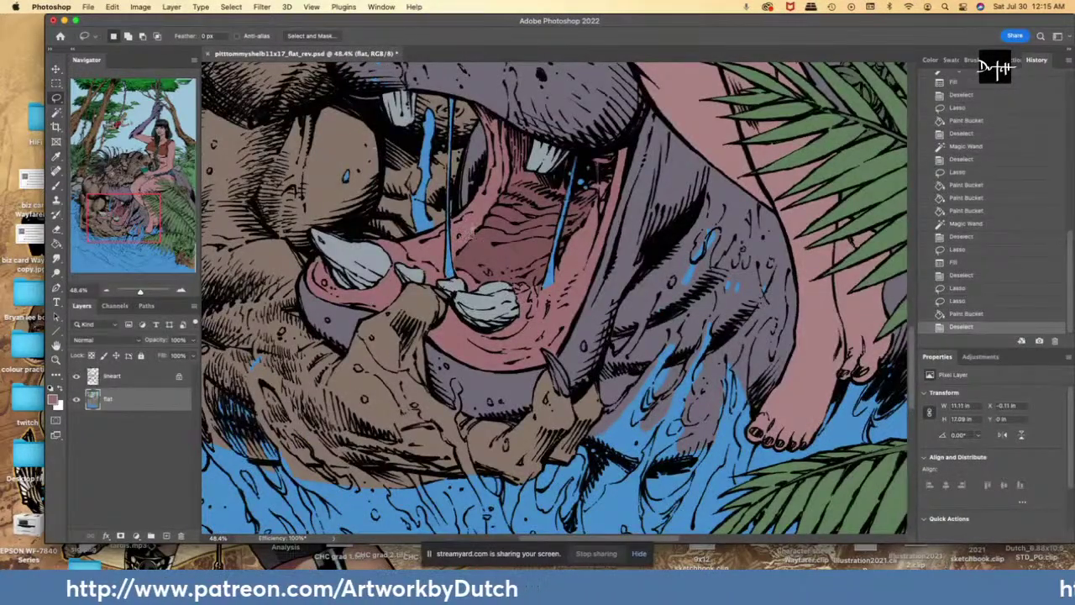
# - Lasso the stray patches along the tongue's edge beside the long water drip and fill them with the mouth pink
pyautogui.moveTo(474, 228); pyautogui.dragTo(467, 236)
pyautogui.moveTo(494, 197)
pyautogui.mouseDown()
pyautogui.moveTo(476, 220)
pyautogui.moveTo(493, 198)
pyautogui.mouseUp()
pyautogui.hotkey('alt', 'BackSpace')
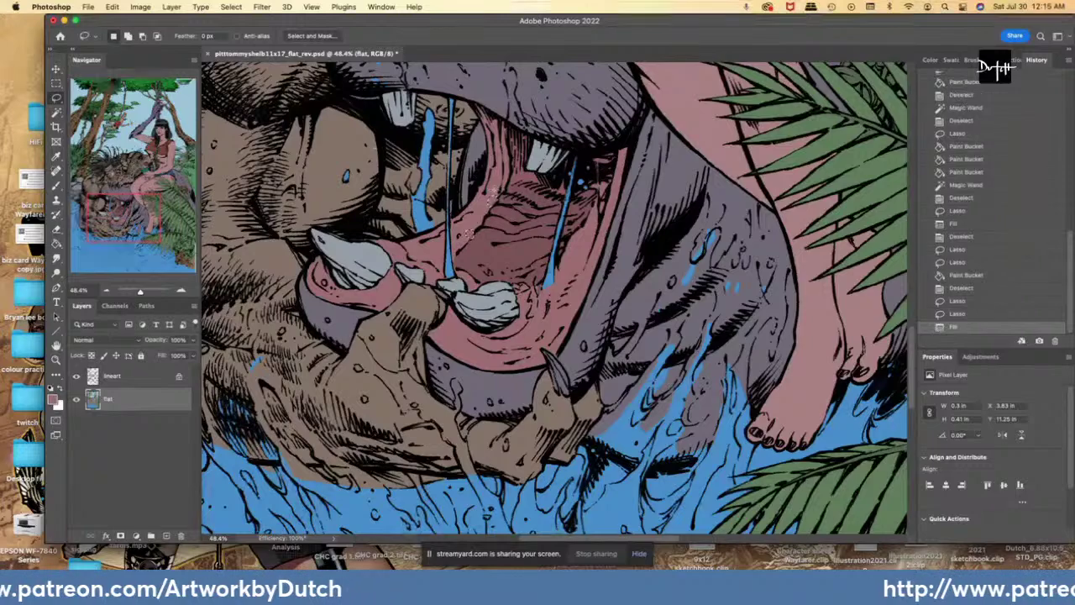
# - Lasso the small patch beside the large lower tooth, fill it with the mouth pink, check the tooth flat with the Magic Wand and deselect
pyautogui.scroll(-3, 550, 294)
pyautogui.scroll(5, 550, 294)
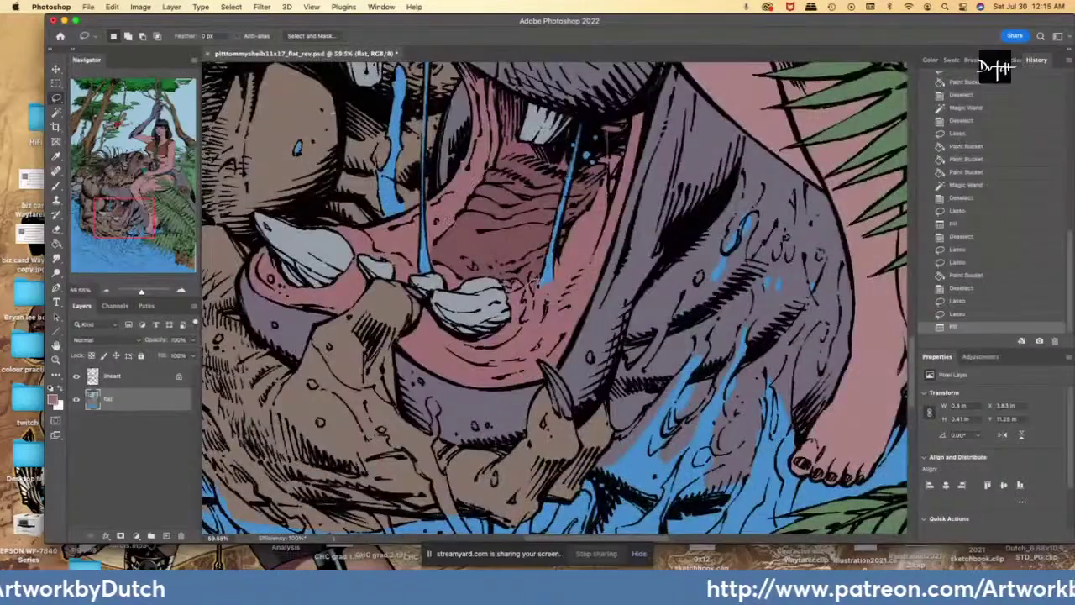
pyautogui.moveTo(534, 282); pyautogui.dragTo(525, 290)
pyautogui.hotkey('alt', 'BackSpace')
pyautogui.scroll(-3, 530, 293)
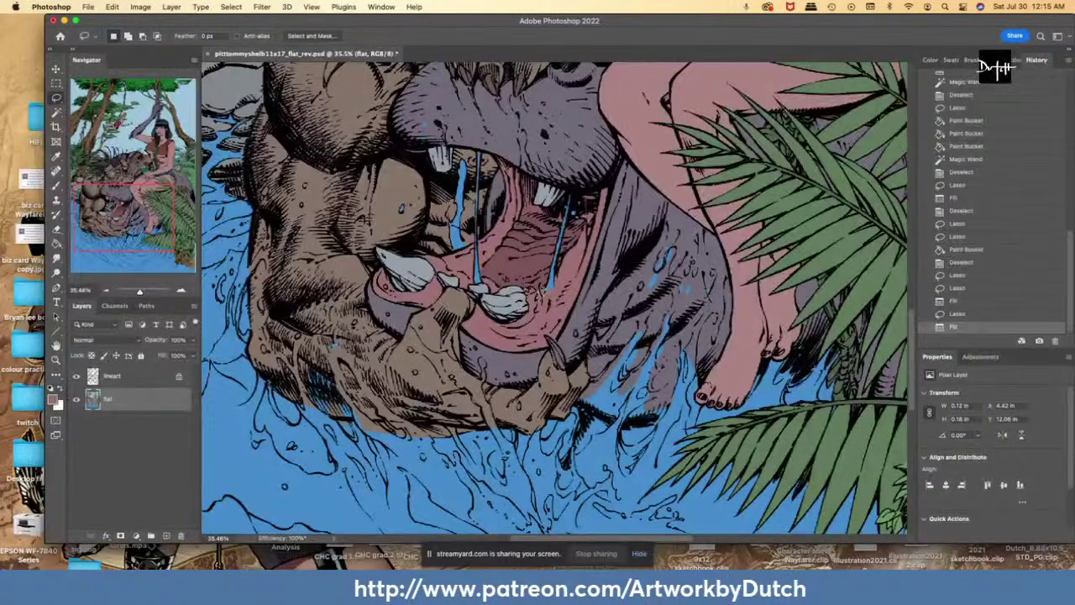
pyautogui.press('w')
pyautogui.click(513, 301)
pyautogui.press('l')
pyautogui.hotkey('ctrl', 'd')
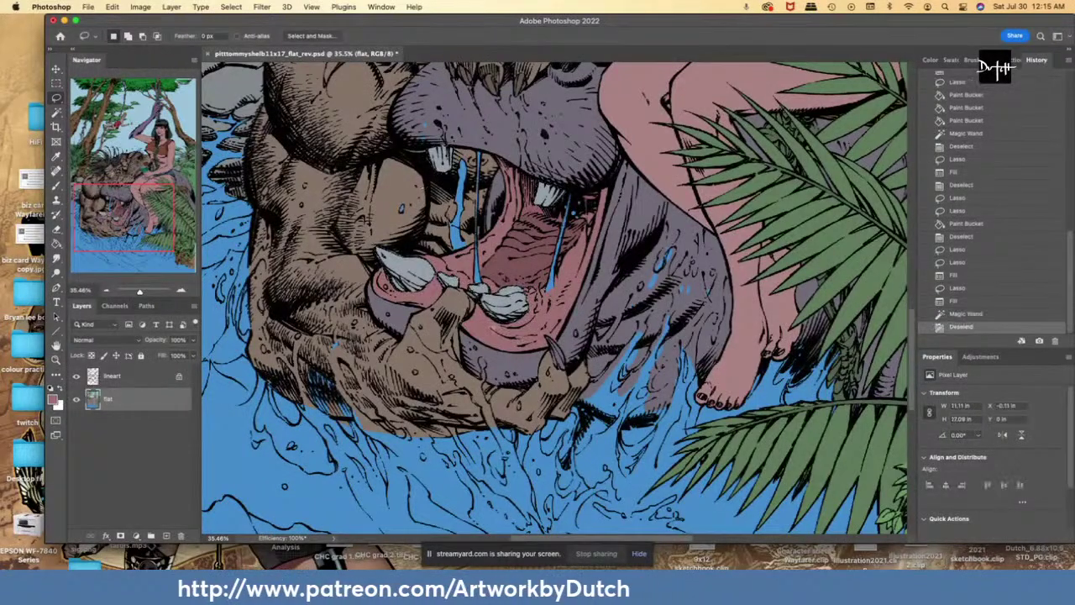
# - Lasso the upper part of the brown knuckle beside the mouth, sample its brown and fill the selection with it
pyautogui.moveTo(425, 205); pyautogui.dragTo(406, 180)
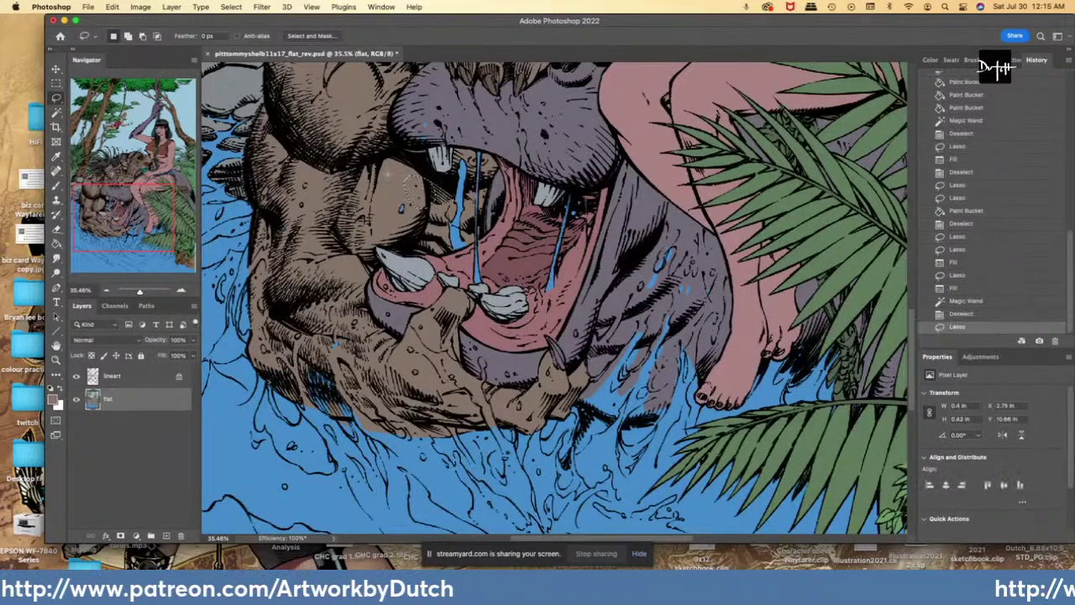
pyautogui.press('g')
pyautogui.keyDown('alt'); pyautogui.click(394, 192); pyautogui.keyUp('alt')
pyautogui.click(411, 190)
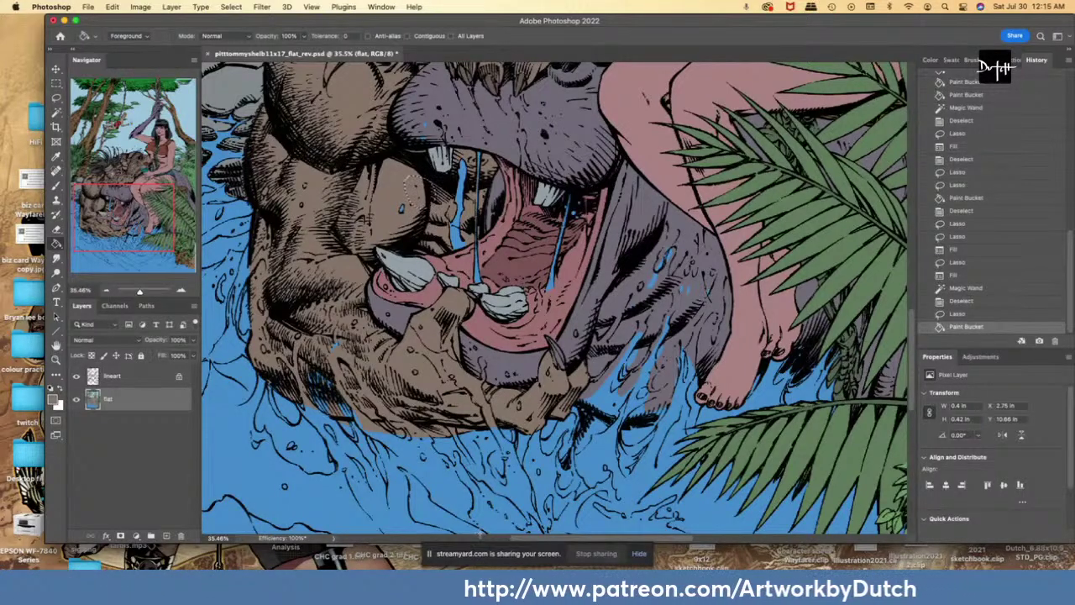
# - Set the foreground to a less saturated dark red, lasso the toenails on both of the woman's feet and fill them
pyautogui.click(52, 399)
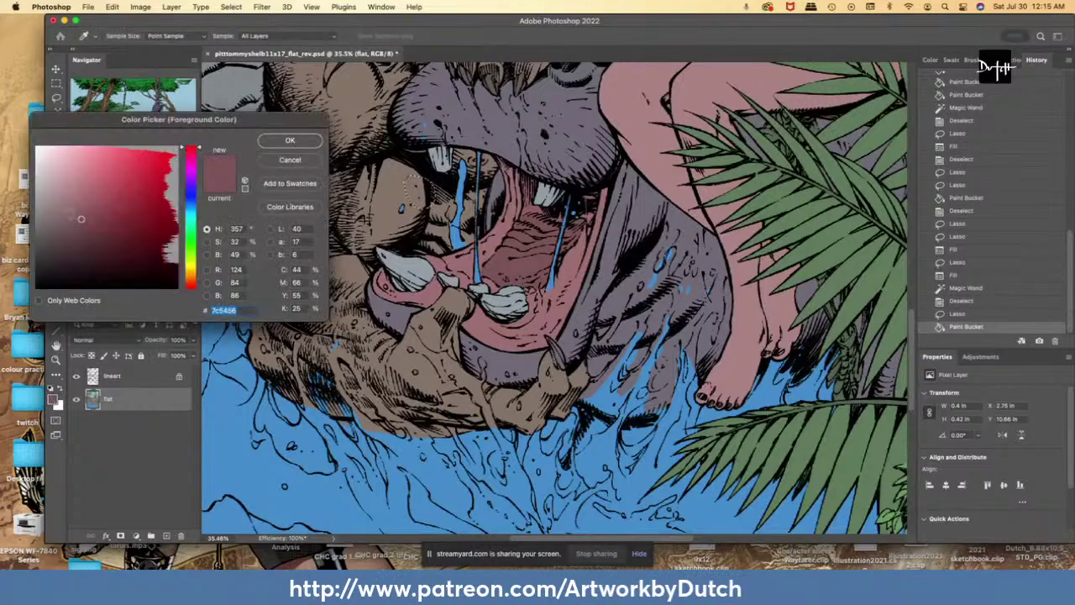
pyautogui.click(64, 220)
pyautogui.click(298, 143)
pyautogui.press('l')
pyautogui.scroll(5, 556, 301)
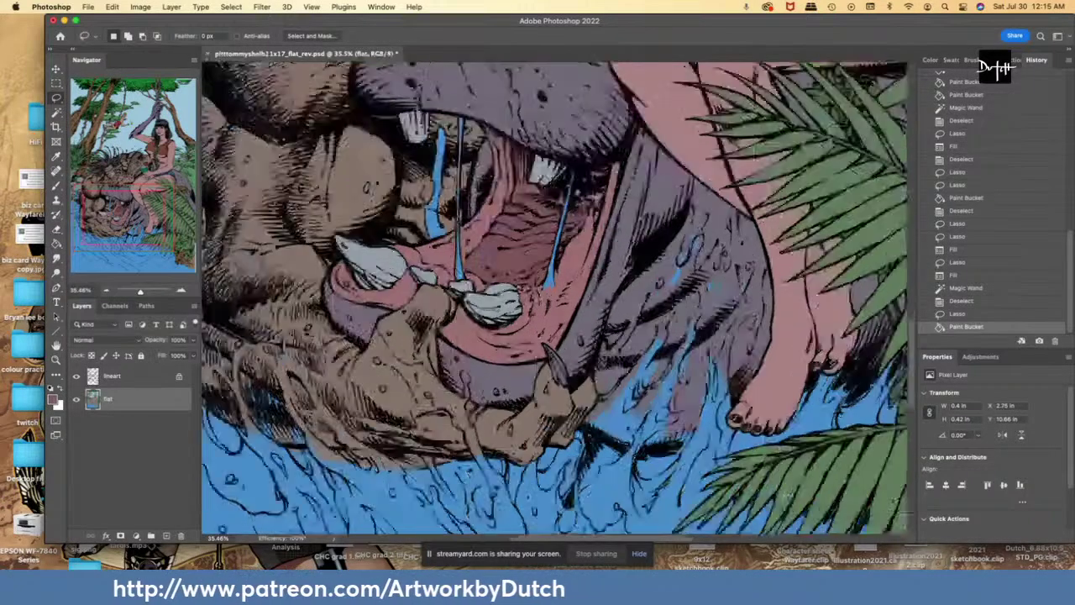
pyautogui.click(654, 545)
pyautogui.moveTo(629, 537); pyautogui.dragTo(662, 537)
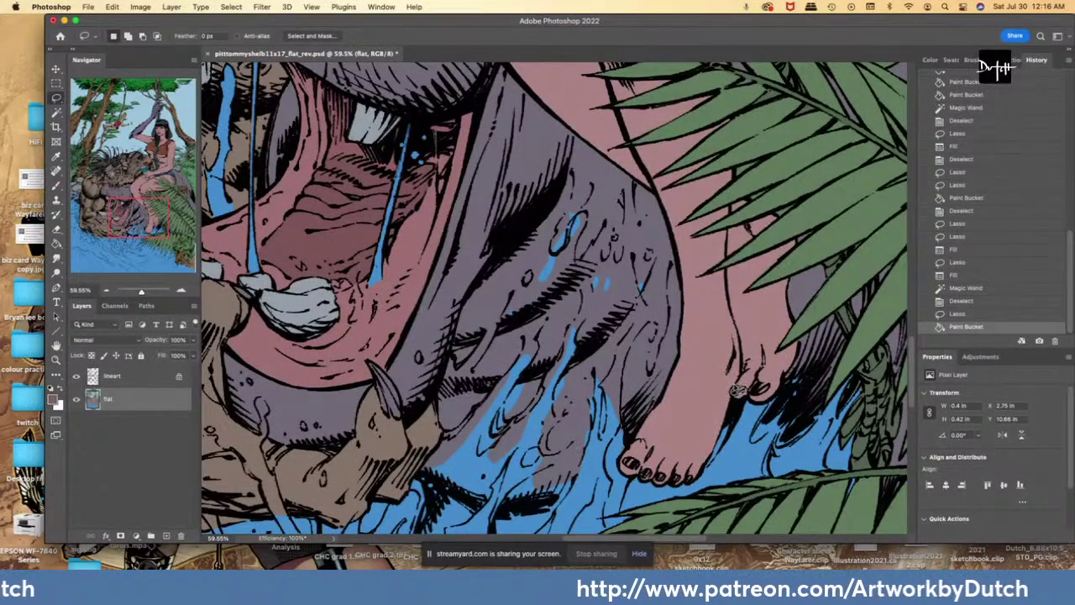
pyautogui.moveTo(735, 390)
pyautogui.mouseDown()
pyautogui.moveTo(771, 384)
pyautogui.moveTo(755, 395)
pyautogui.moveTo(768, 382)
pyautogui.mouseUp()
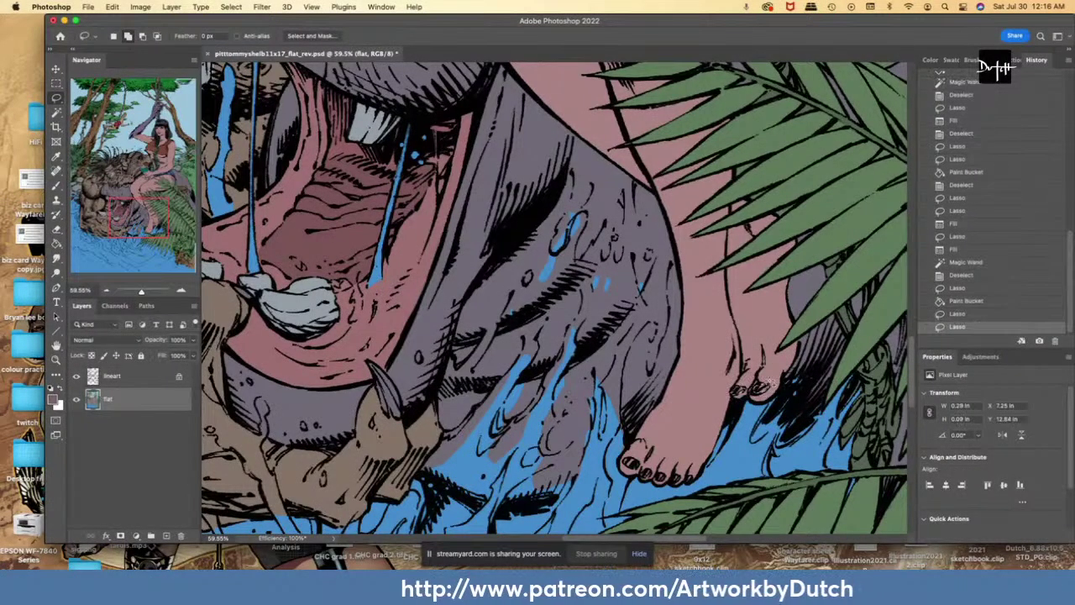
pyautogui.moveTo(620, 455)
pyautogui.mouseDown()
pyautogui.moveTo(649, 481)
pyautogui.moveTo(641, 472)
pyautogui.moveTo(673, 476)
pyautogui.mouseUp()
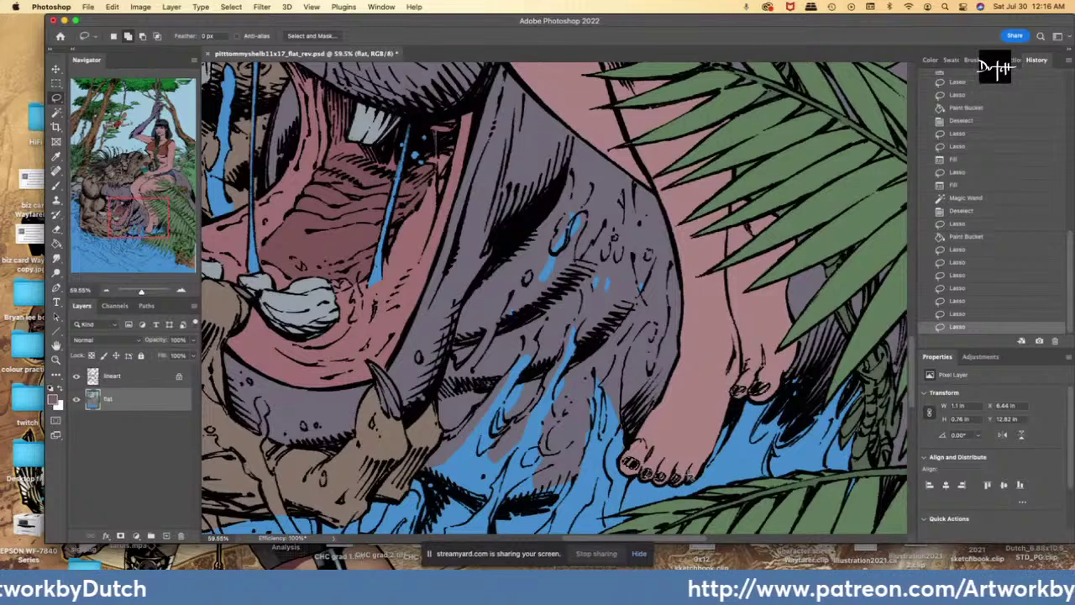
pyautogui.hotkey('alt', 'BackSpace')
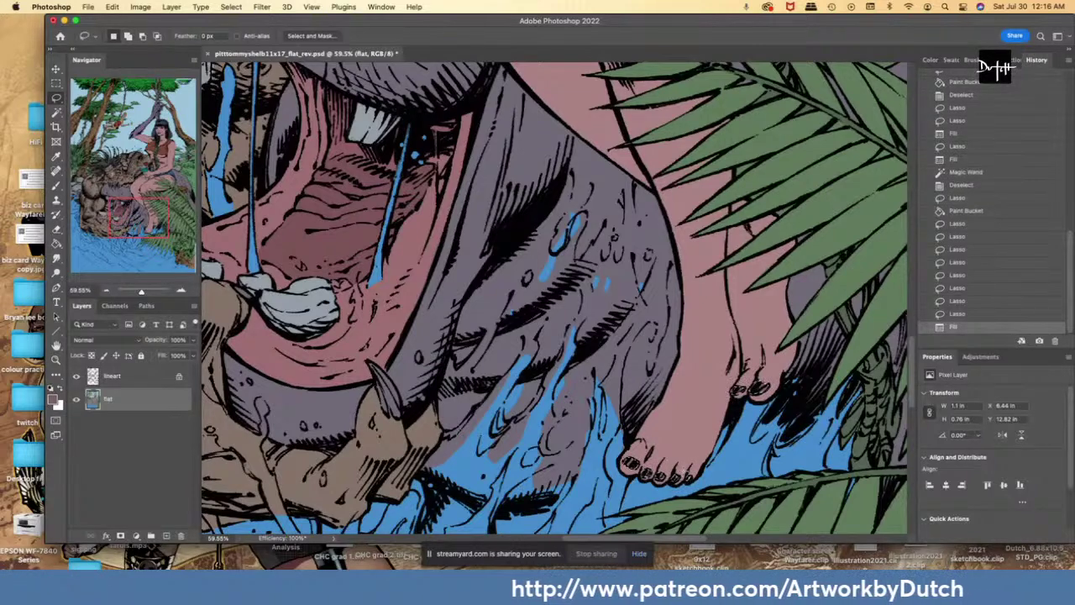
# - Sample the foot's skin colour, clear the toenail selection, then lasso the small spot at the rear foot's toe and fill it with skin pink
pyautogui.press('i')
pyautogui.click(682, 424)
pyautogui.press('l')
pyautogui.hotkey('ctrl', 'd')
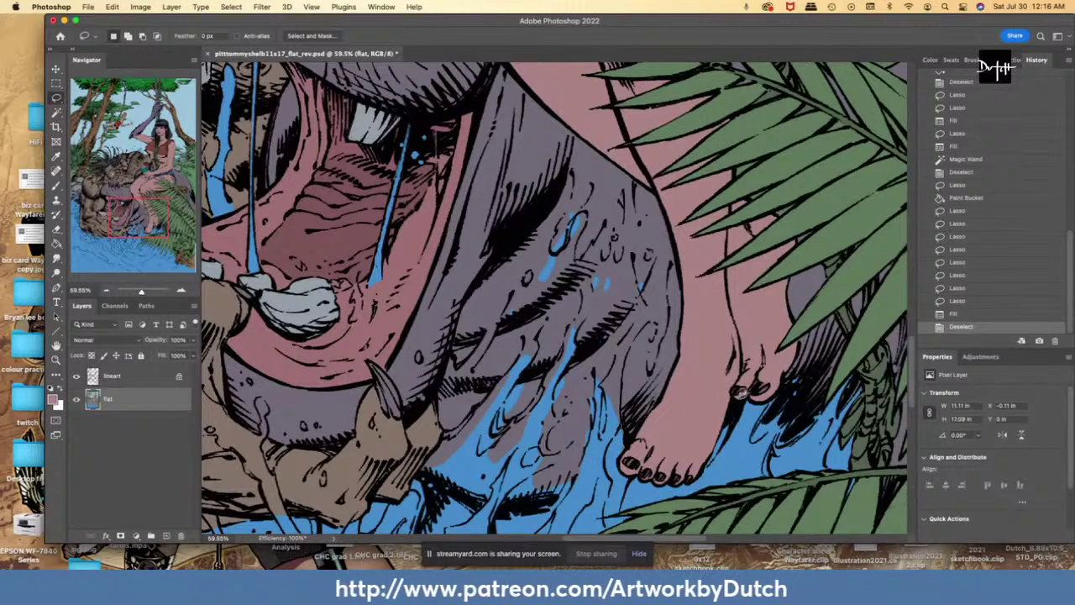
pyautogui.moveTo(734, 386); pyautogui.dragTo(738, 391)
pyautogui.hotkey('alt', 'BackSpace')
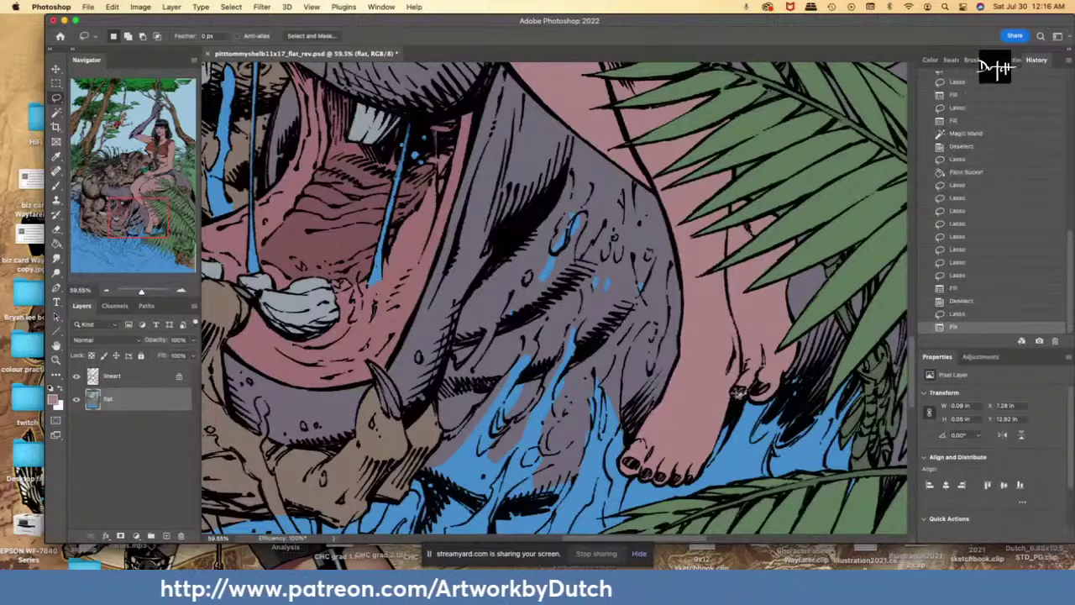
# - Sample the water blue and lasso the splash shapes that run up the grey hide between the clawed hand and the woman's foot
pyautogui.scroll(-3, 737, 393)
pyautogui.press('i')
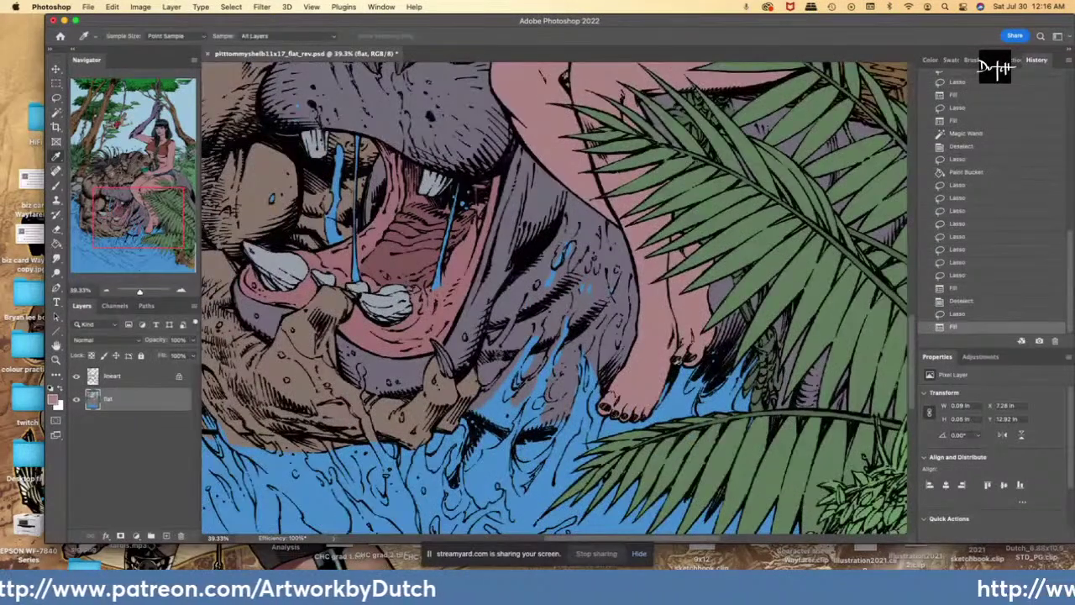
pyautogui.click(487, 426)
pyautogui.press('l')
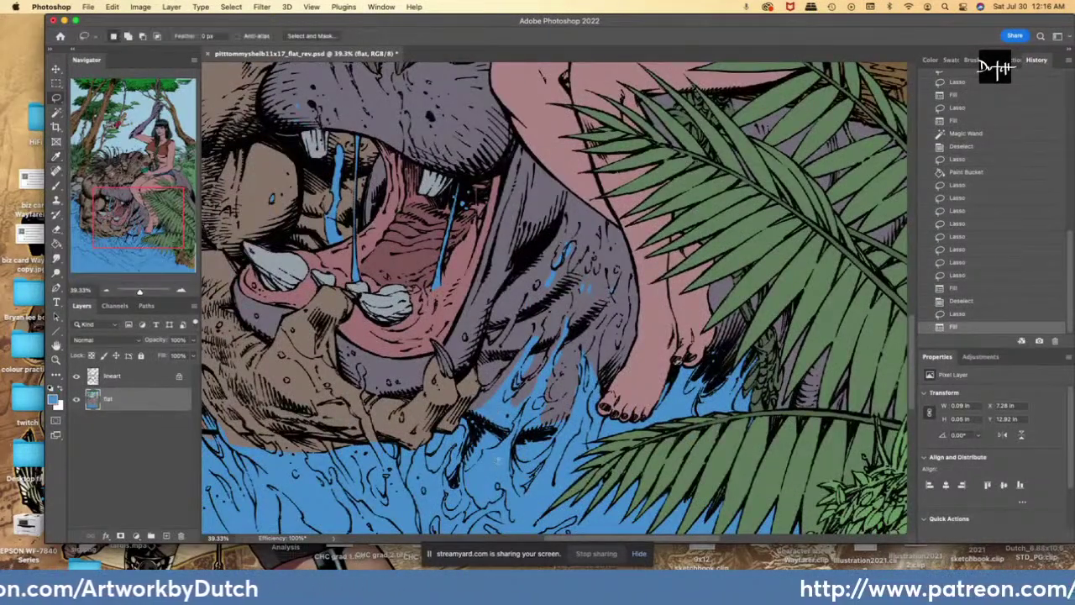
pyautogui.scroll(3, 575, 298)
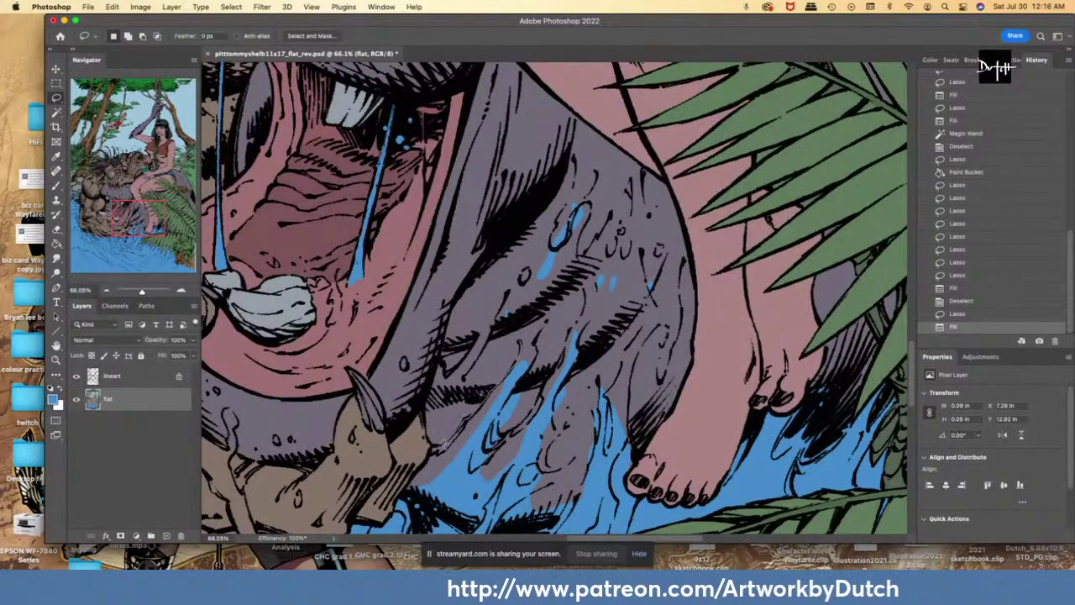
pyautogui.scroll(-5, 395, 474)
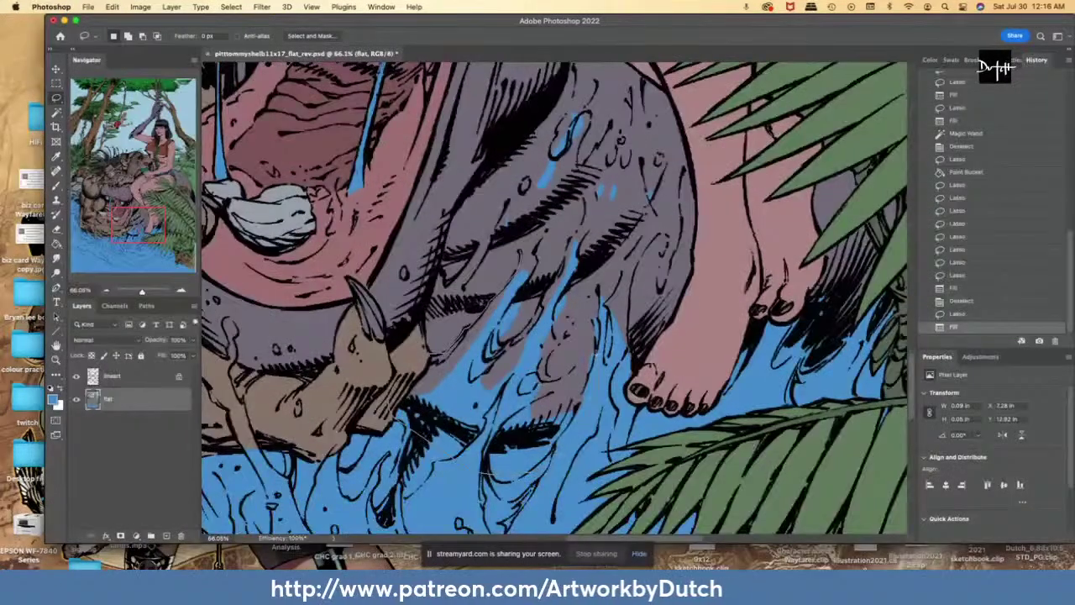
pyautogui.moveTo(628, 340); pyautogui.dragTo(628, 298)
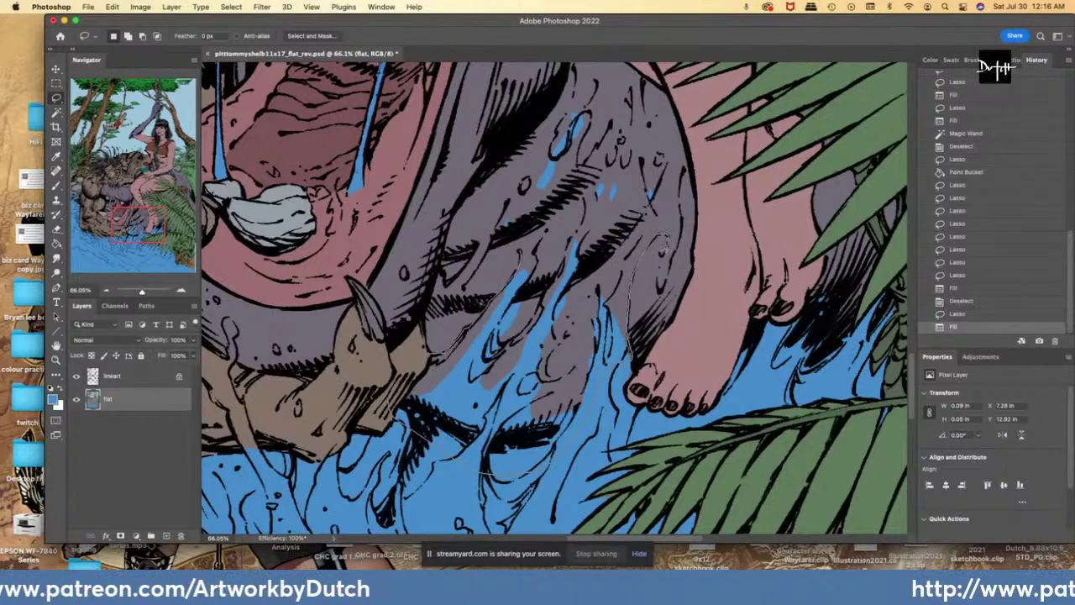
pyautogui.moveTo(661, 249); pyautogui.dragTo(677, 243)
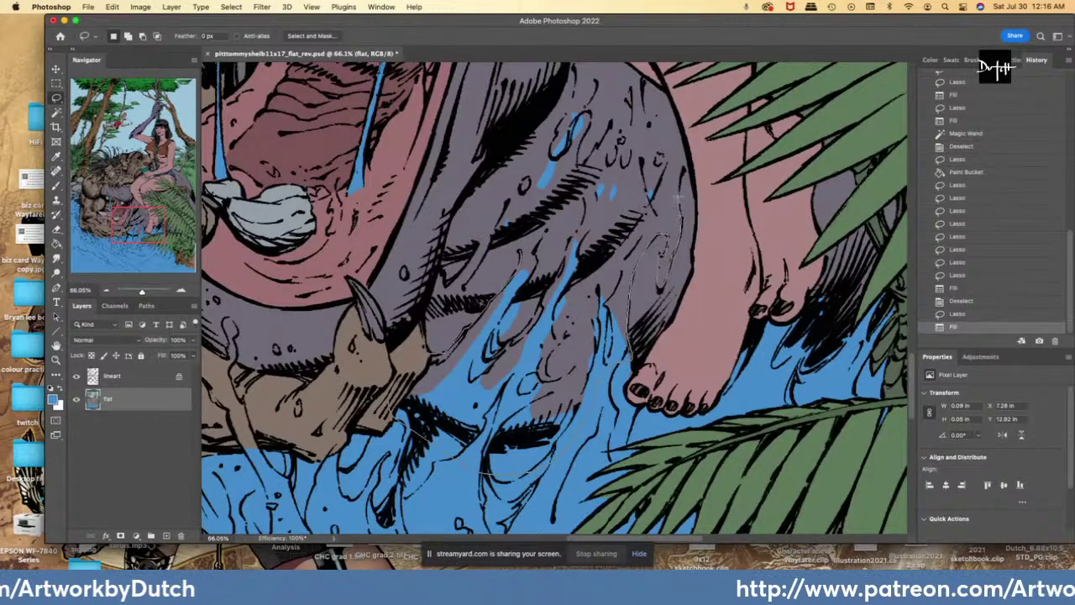
pyautogui.moveTo(660, 178)
pyautogui.mouseDown()
pyautogui.moveTo(637, 231)
pyautogui.moveTo(641, 216)
pyautogui.moveTo(583, 287)
pyautogui.moveTo(556, 298)
pyautogui.mouseUp()
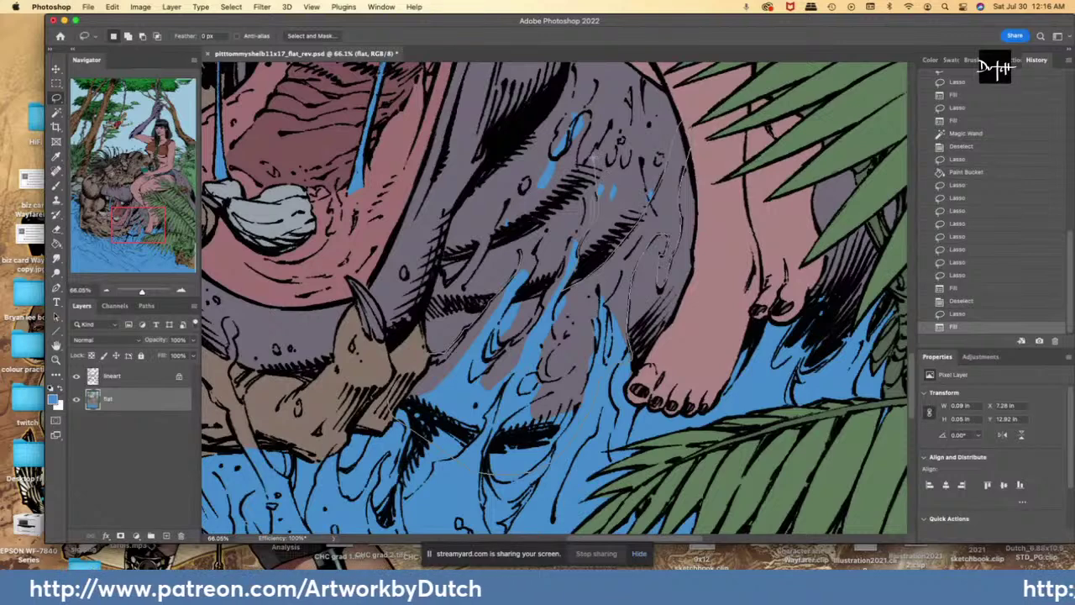
pyautogui.moveTo(591, 160); pyautogui.dragTo(581, 199)
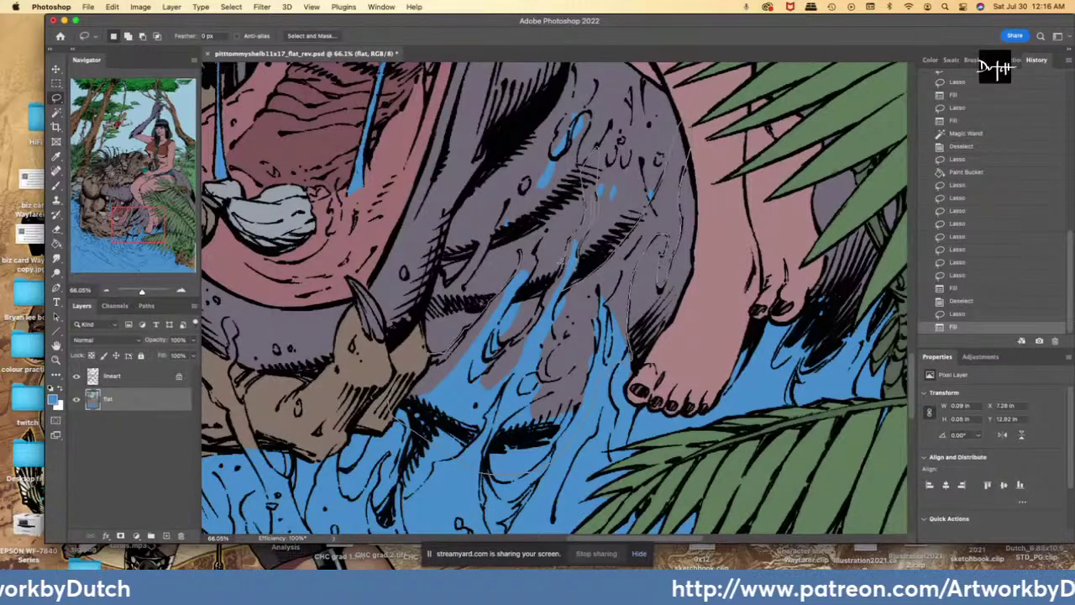
pyautogui.moveTo(561, 262)
pyautogui.mouseDown()
pyautogui.moveTo(531, 322)
pyautogui.moveTo(504, 344)
pyautogui.mouseUp()
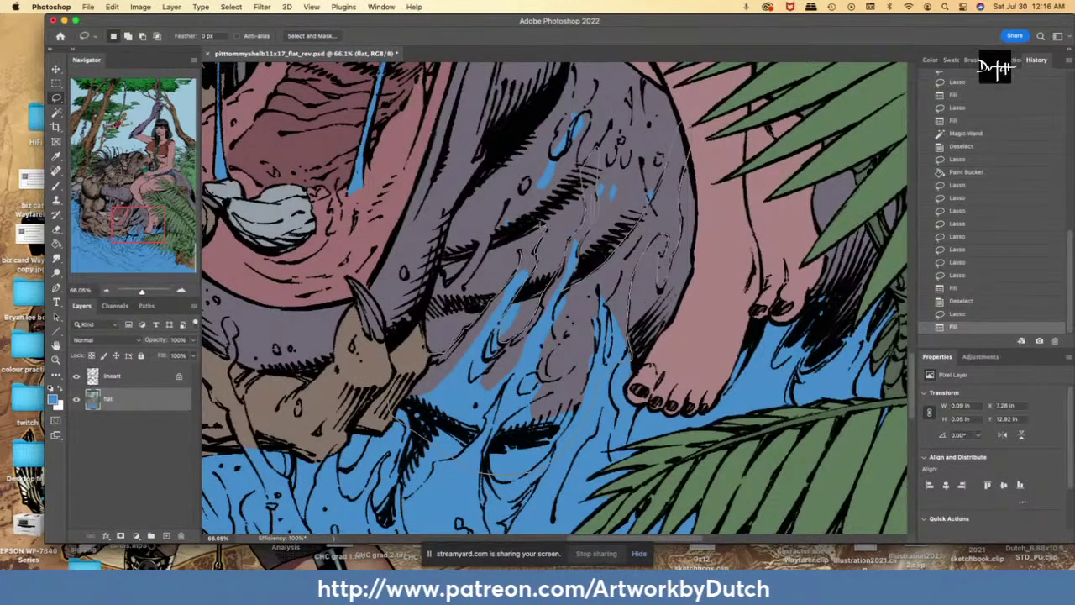
pyautogui.moveTo(598, 383); pyautogui.dragTo(630, 359)
# - Subtract the leg's skin colour from the splash selection with the Magic Wand, check the flats with the line art hidden and fill with water blue
pyautogui.hotkey('alt', 'BackSpace')
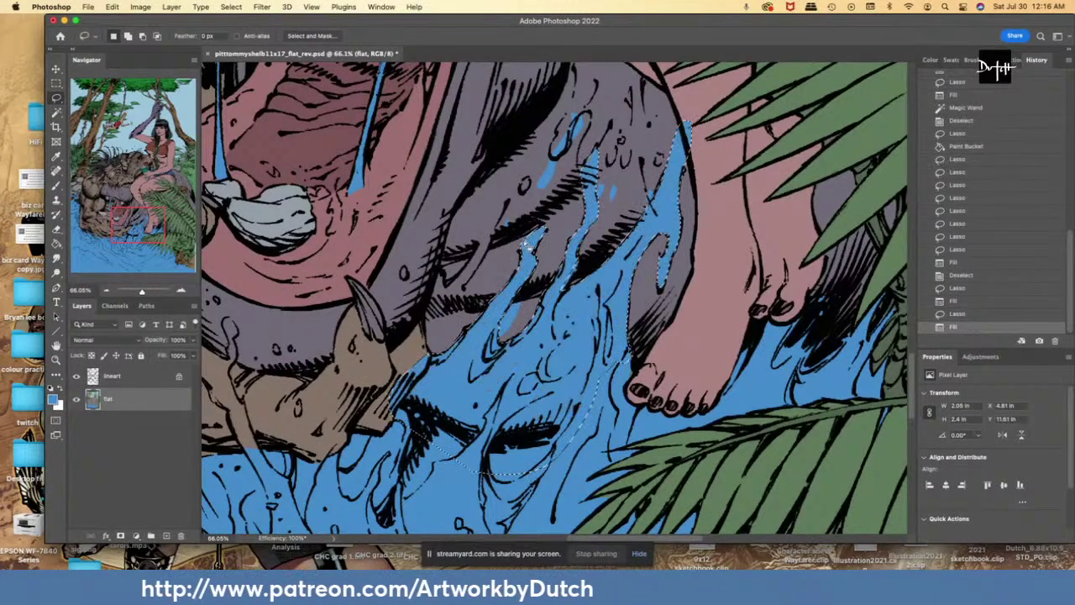
pyautogui.press('super+z')
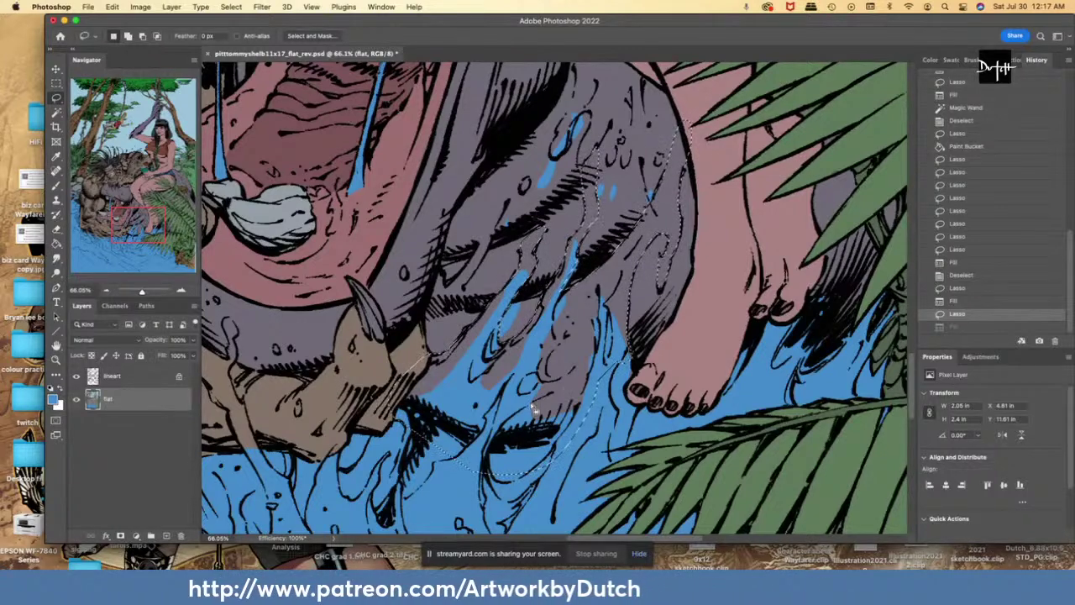
pyautogui.press('w')
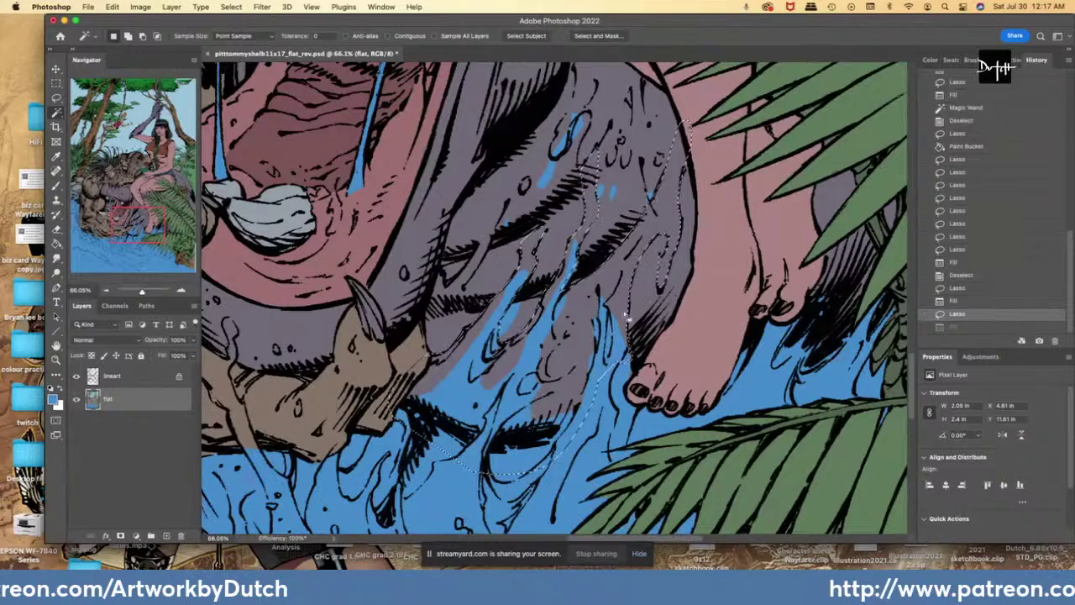
pyautogui.keyDown('alt'); pyautogui.click(714, 218); pyautogui.keyUp('alt')
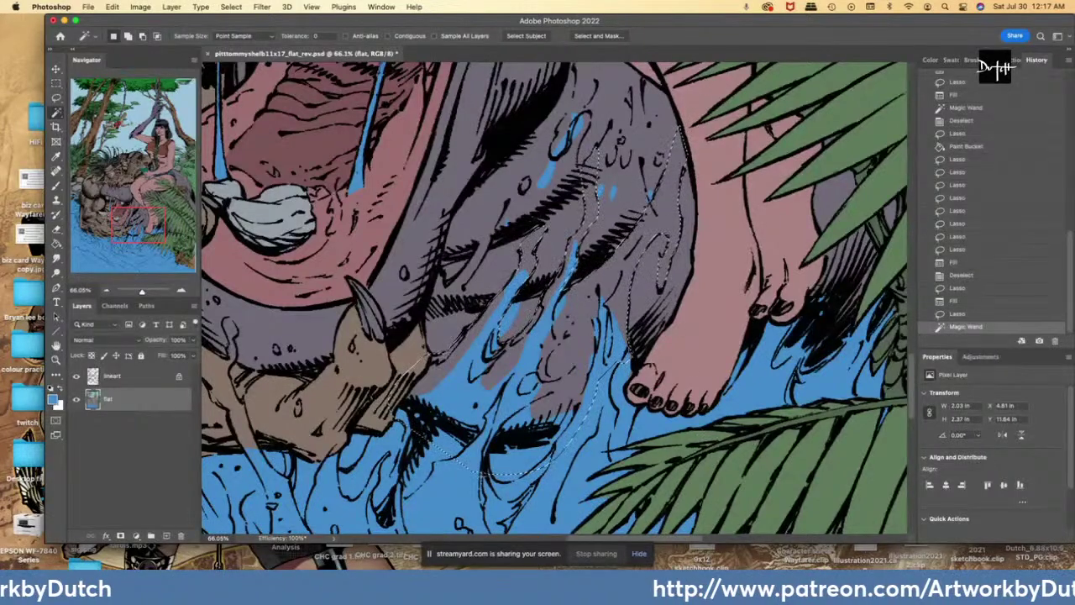
pyautogui.click(80, 378)
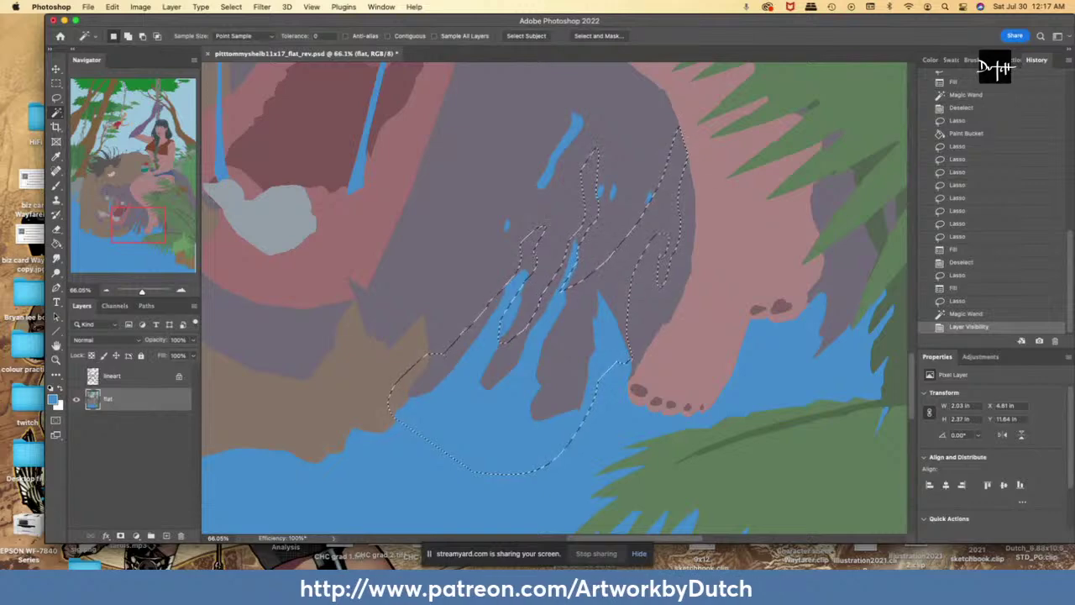
pyautogui.click(77, 377)
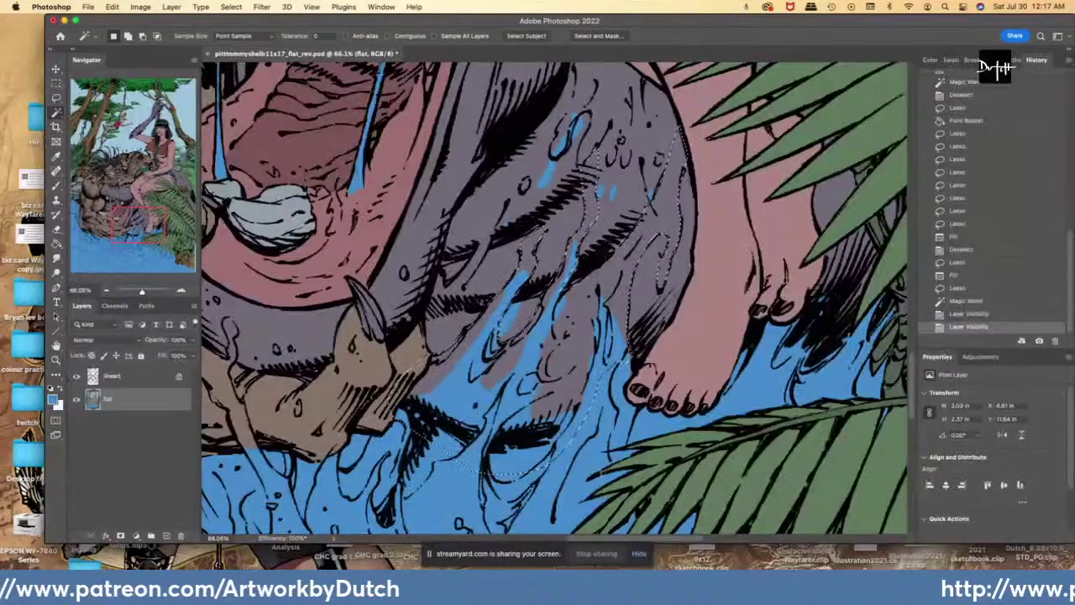
pyautogui.hotkey('alt', 'BackSpace')
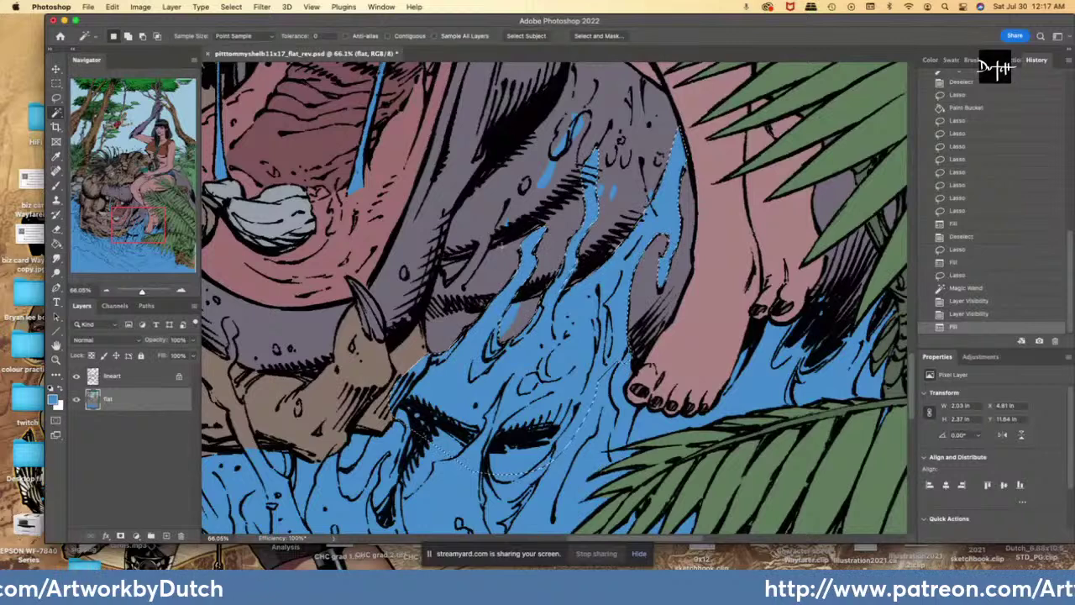
# - Lasso the grey hide around the stray blue drops above the splash and fill it with the hide grey
pyautogui.press('l')
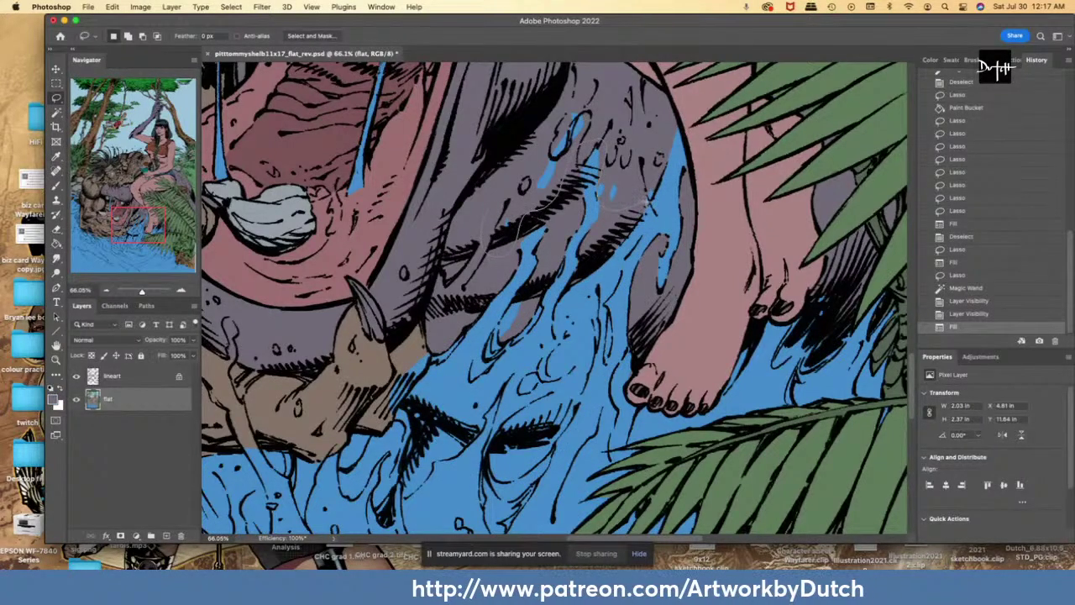
pyautogui.moveTo(586, 92); pyautogui.dragTo(558, 126)
pyautogui.hotkey('alt', 'BackSpace')
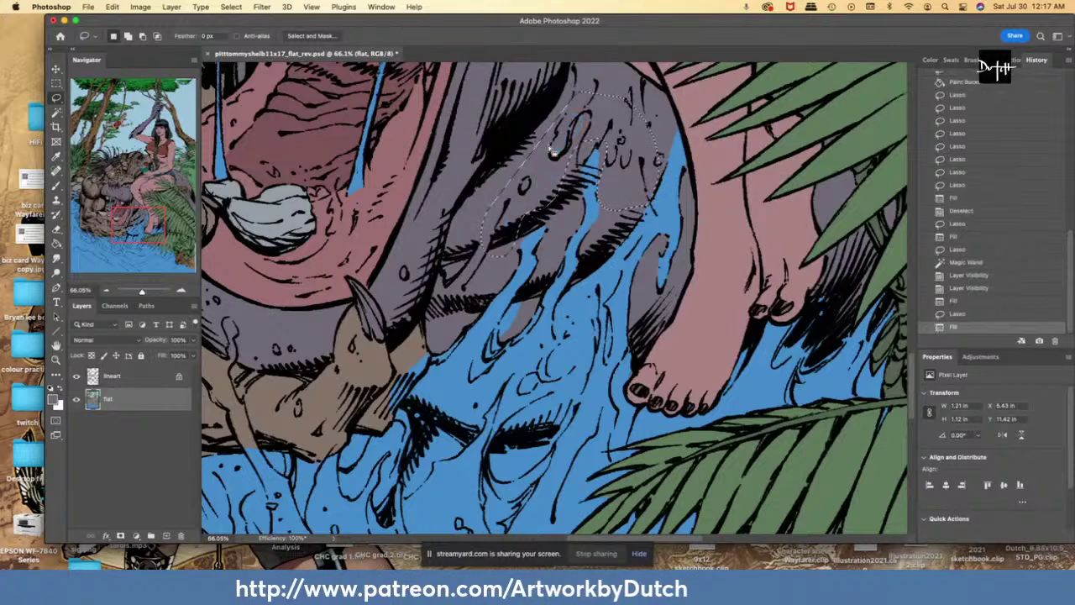
# - Clear the selection, then lasso the small off-colour patch enclosed by the splash below the hide and fill it with the hide grey
pyautogui.press('cmd+d')
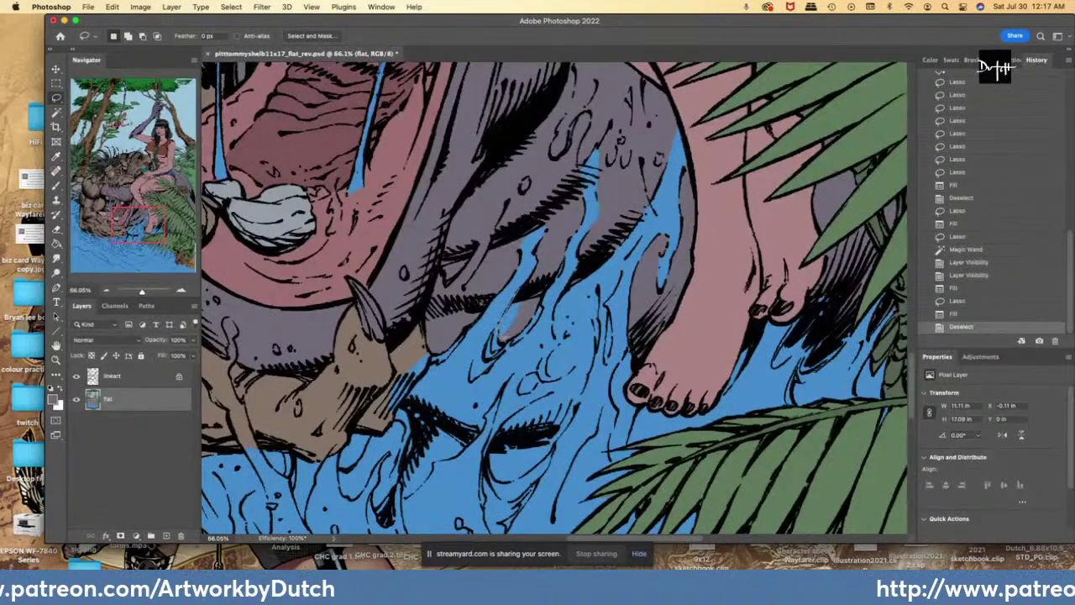
pyautogui.moveTo(504, 340); pyautogui.dragTo(528, 295)
pyautogui.hotkey('alt', 'BackSpace')
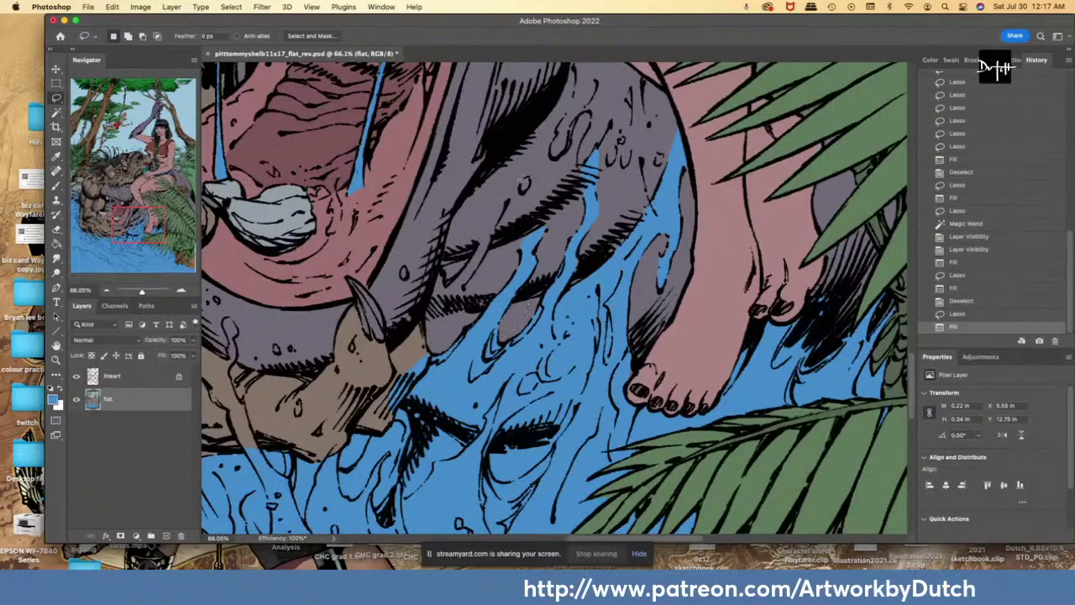
# - Lasso the water drops scattered over the grey hide, including the one above the claw, and fill them with the water blue
pyautogui.moveTo(524, 178); pyautogui.dragTo(527, 178)
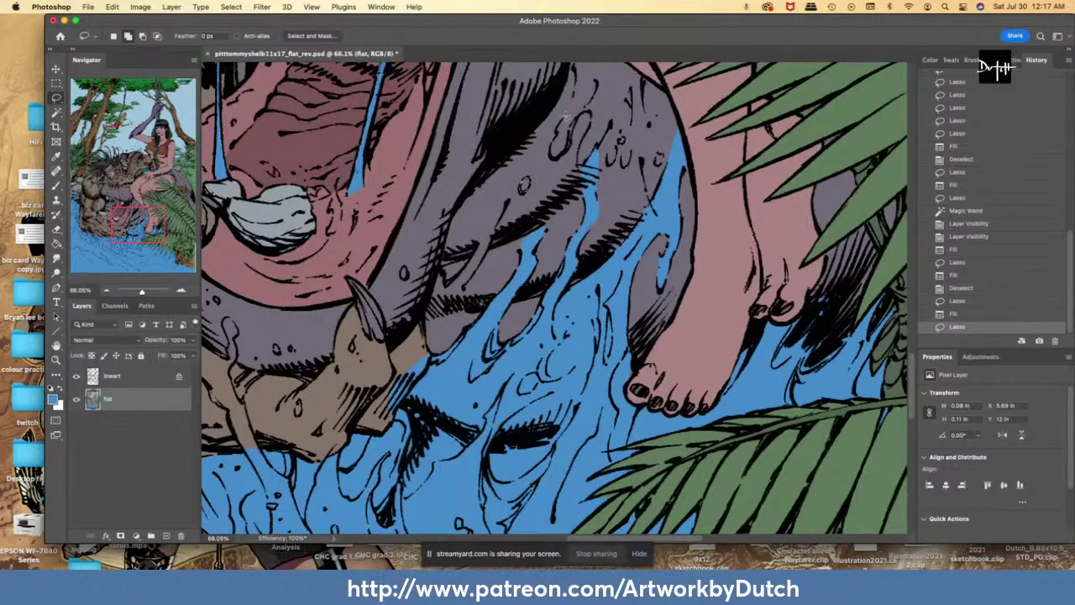
pyautogui.scroll(3, 909, 307)
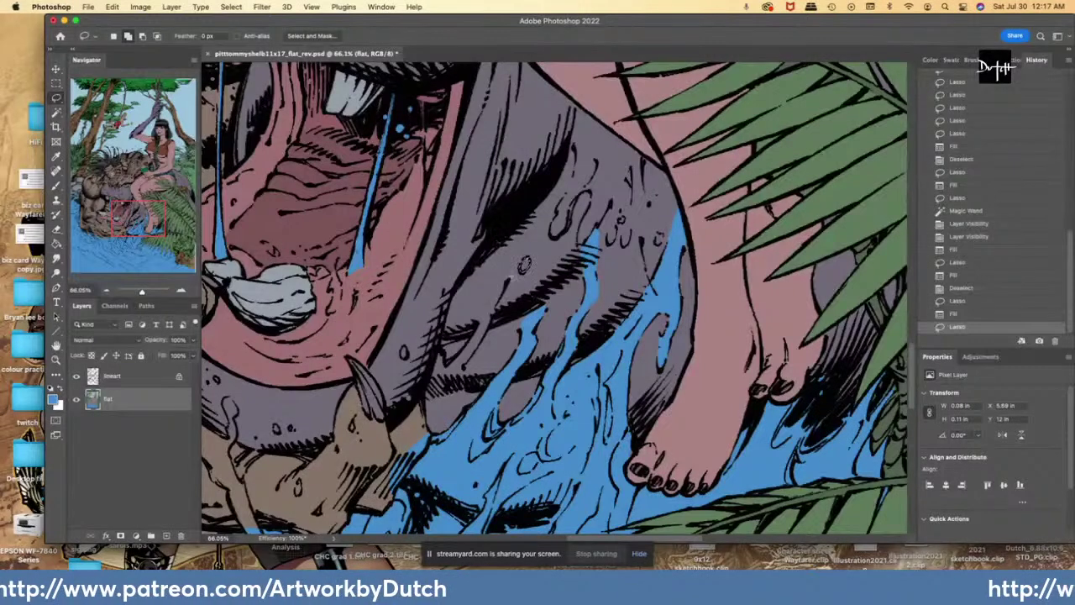
pyautogui.moveTo(612, 227)
pyautogui.mouseDown()
pyautogui.moveTo(608, 242)
pyautogui.moveTo(620, 218)
pyautogui.moveTo(660, 243)
pyautogui.moveTo(661, 232)
pyautogui.mouseUp()
pyautogui.hotkey('alt', 'BackSpace')
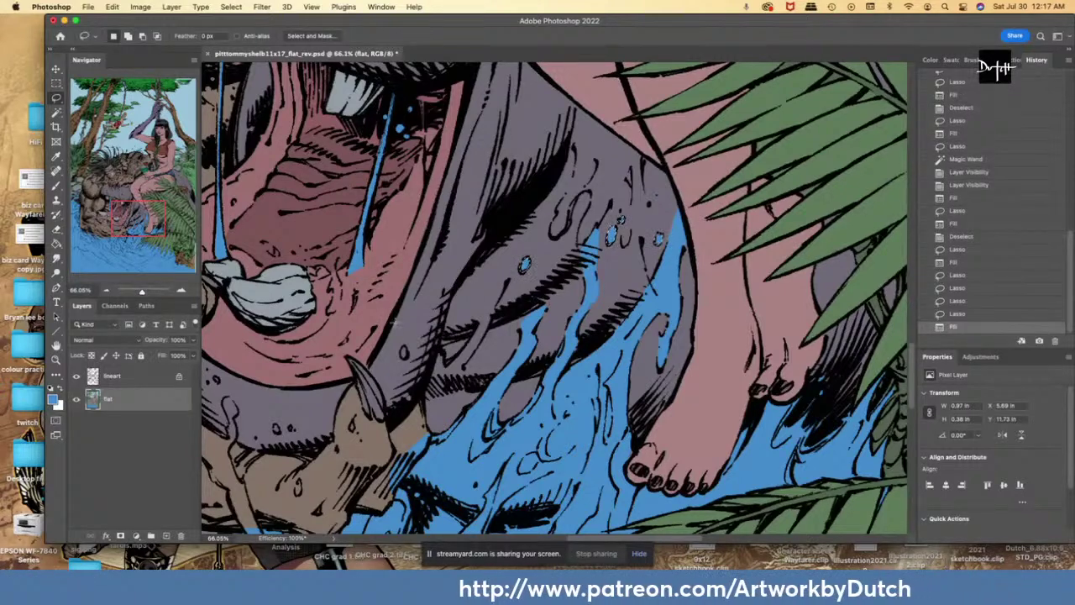
pyautogui.moveTo(401, 342); pyautogui.dragTo(404, 351)
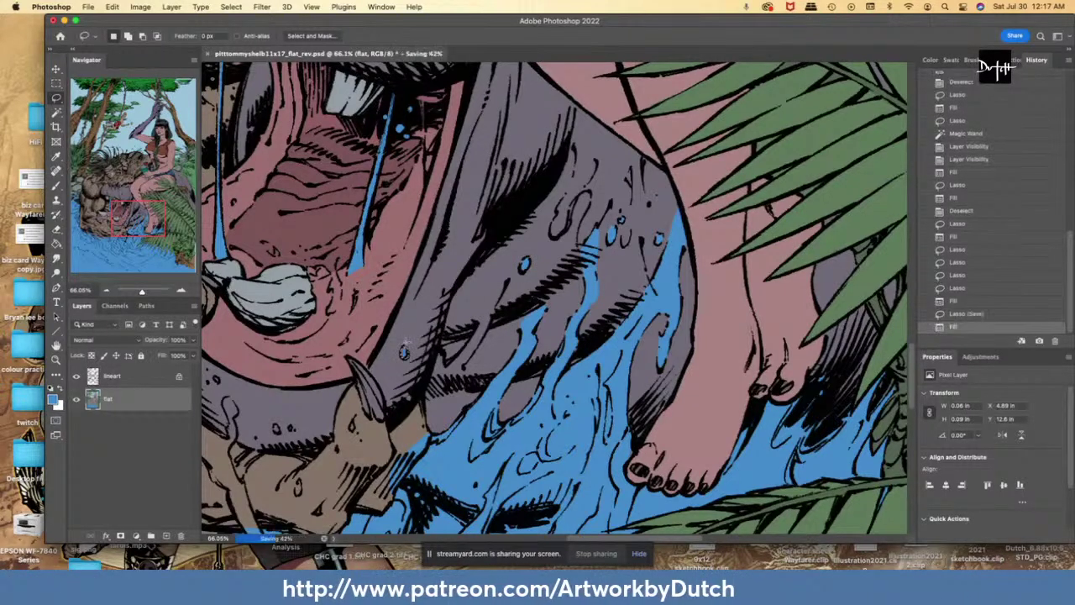
pyautogui.hotkey('alt', 'BackSpace')
# - Set the foreground colour to a dark slate blue, starting from the blue of the drop above the claw
pyautogui.click(55, 400)
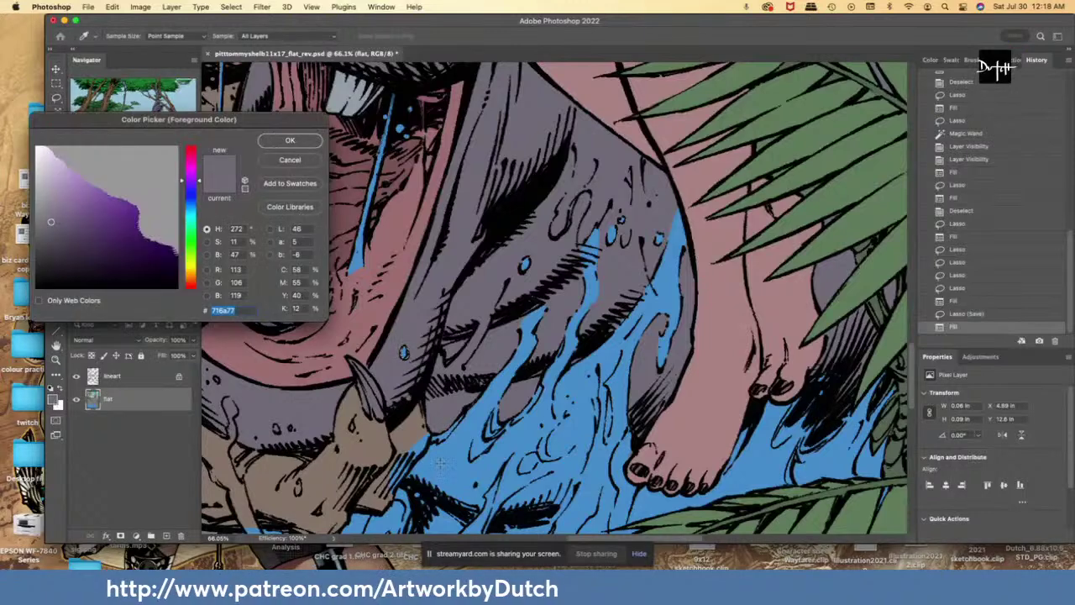
pyautogui.click(404, 354)
pyautogui.click(93, 239)
pyautogui.click(281, 144)
pyautogui.press('w')
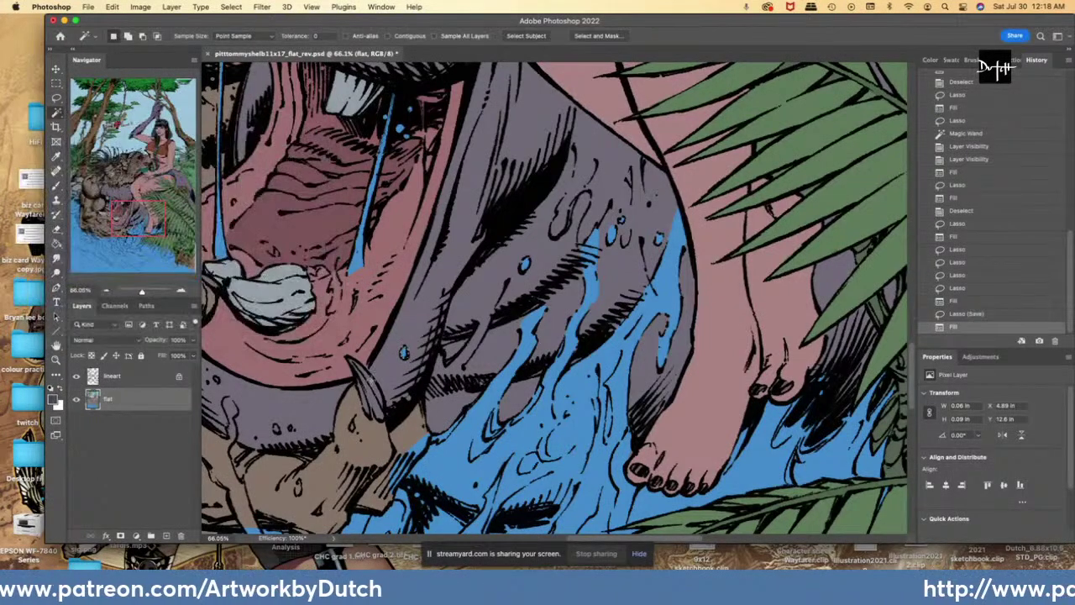
pyautogui.click(372, 387)
pyautogui.press('l')
pyautogui.press('w')
pyautogui.press('l')
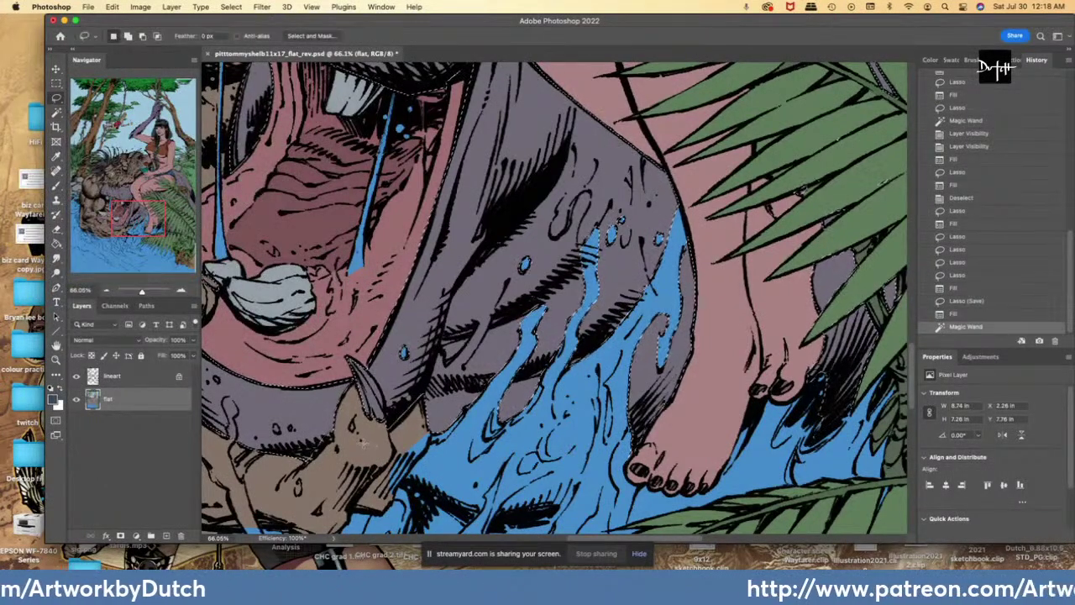
pyautogui.hotkey('ctrl', 'd')
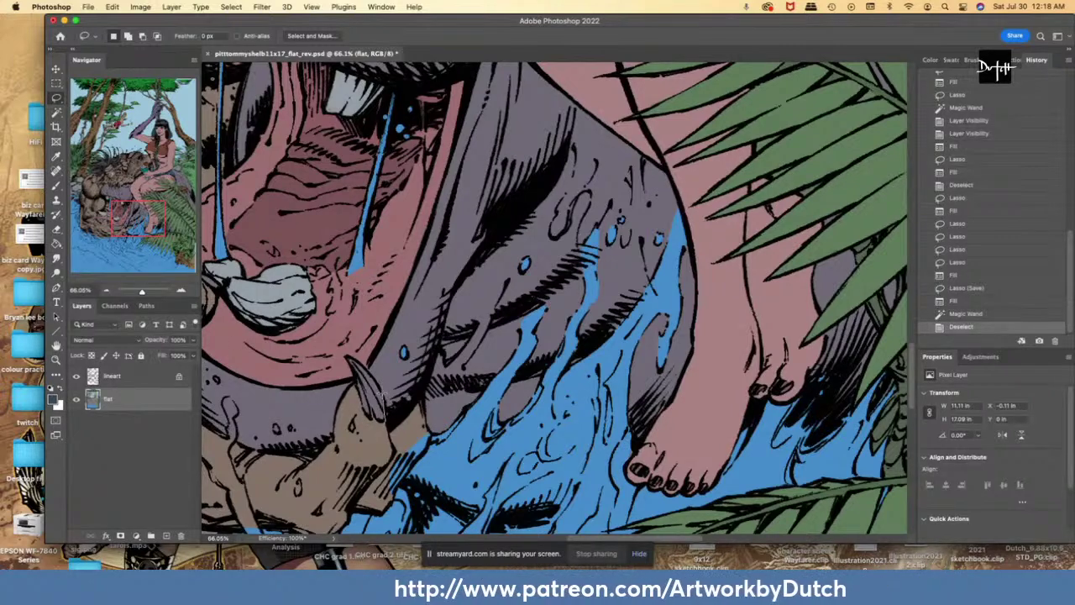
# - Lasso the claw on the brown finger, fill it with the dark slate blue using the Paint Bucket, and clear the selection
pyautogui.moveTo(353, 388); pyautogui.dragTo(336, 345)
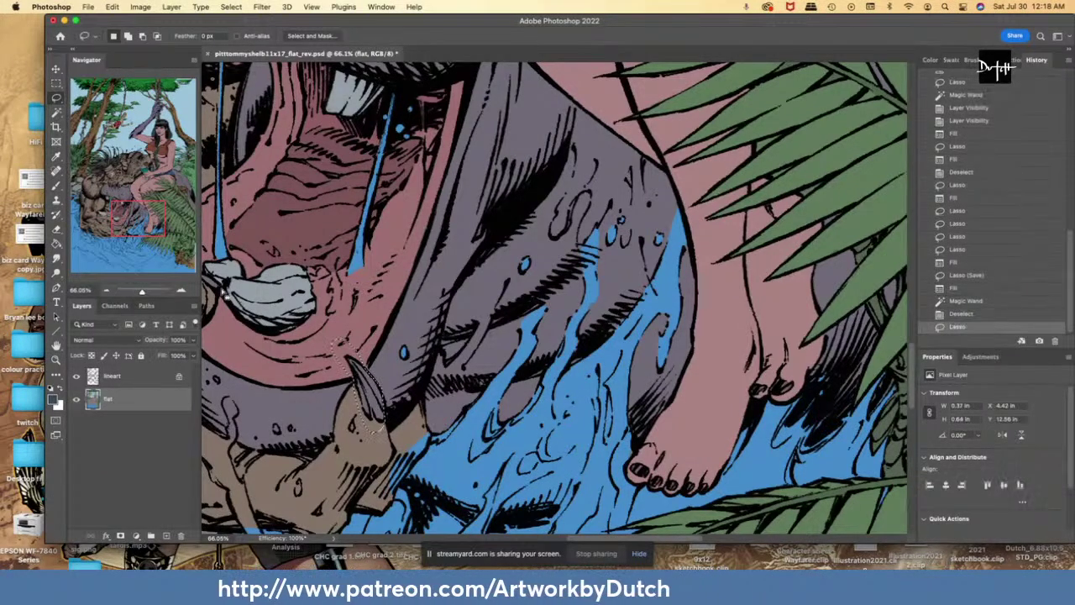
pyautogui.moveTo(220, 301)
pyautogui.mouseDown()
pyautogui.moveTo(198, 273)
pyautogui.moveTo(230, 291)
pyautogui.mouseUp()
pyautogui.click(57, 245)
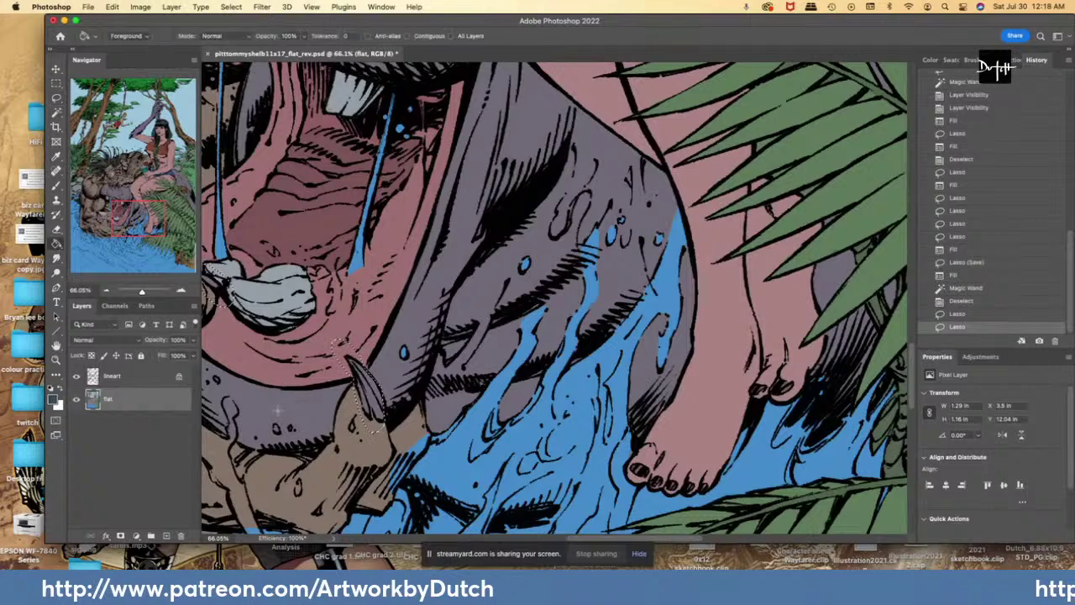
pyautogui.click(370, 405)
pyautogui.press('l')
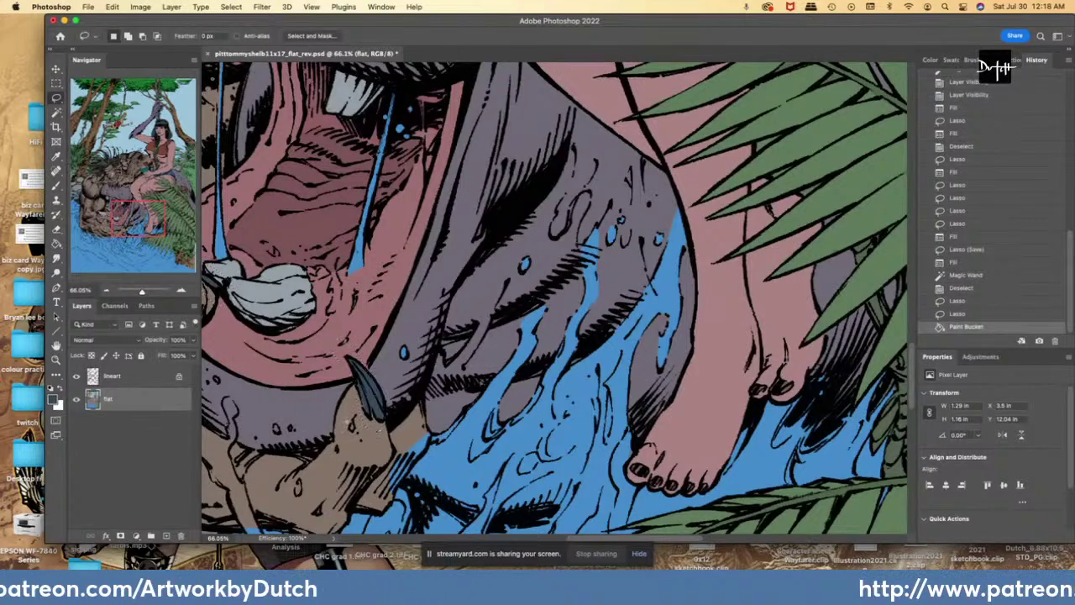
pyautogui.press('super+d')
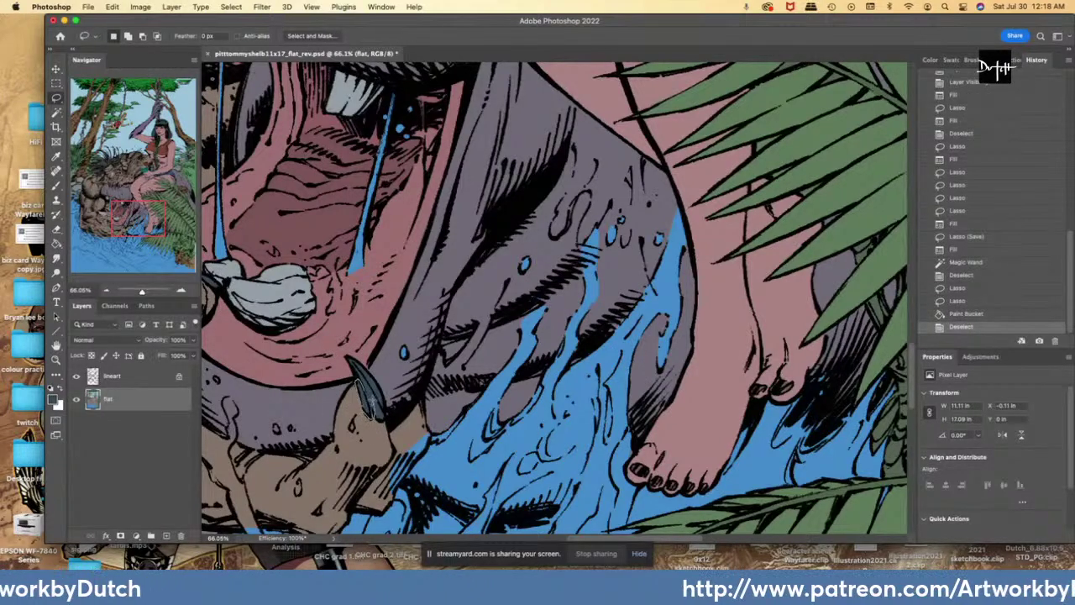
# - Lasso the small spot at the claw's base and the finger's edge beside the splash, filling each with the hand's brown
pyautogui.moveTo(371, 409); pyautogui.dragTo(368, 393)
pyautogui.hotkey('alt', 'BackSpace')
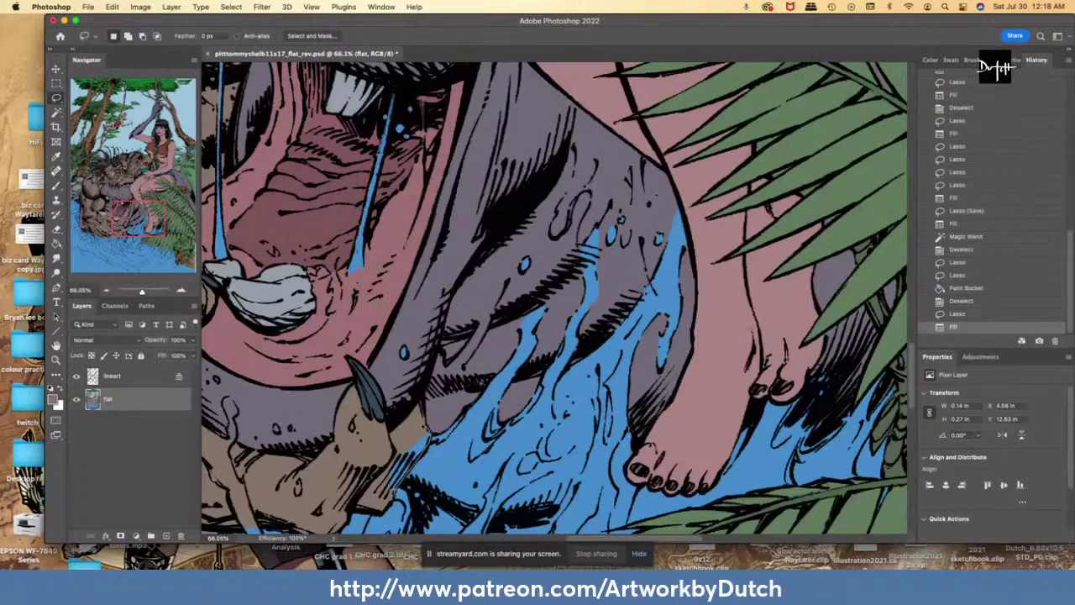
pyautogui.moveTo(393, 492)
pyautogui.mouseDown()
pyautogui.moveTo(379, 454)
pyautogui.moveTo(409, 430)
pyautogui.mouseUp()
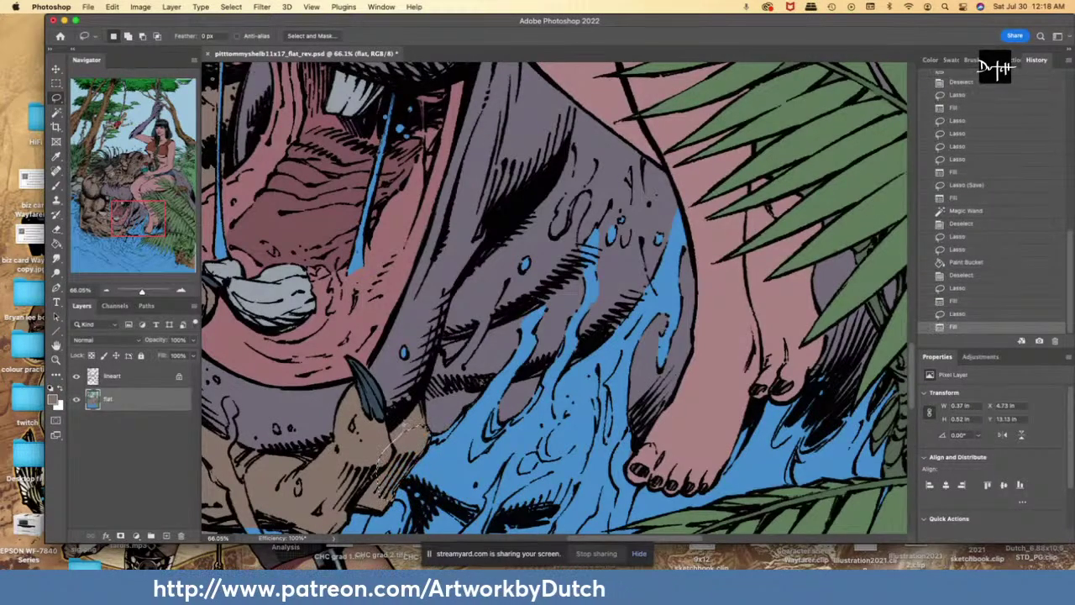
pyautogui.hotkey('alt', 'BackSpace')
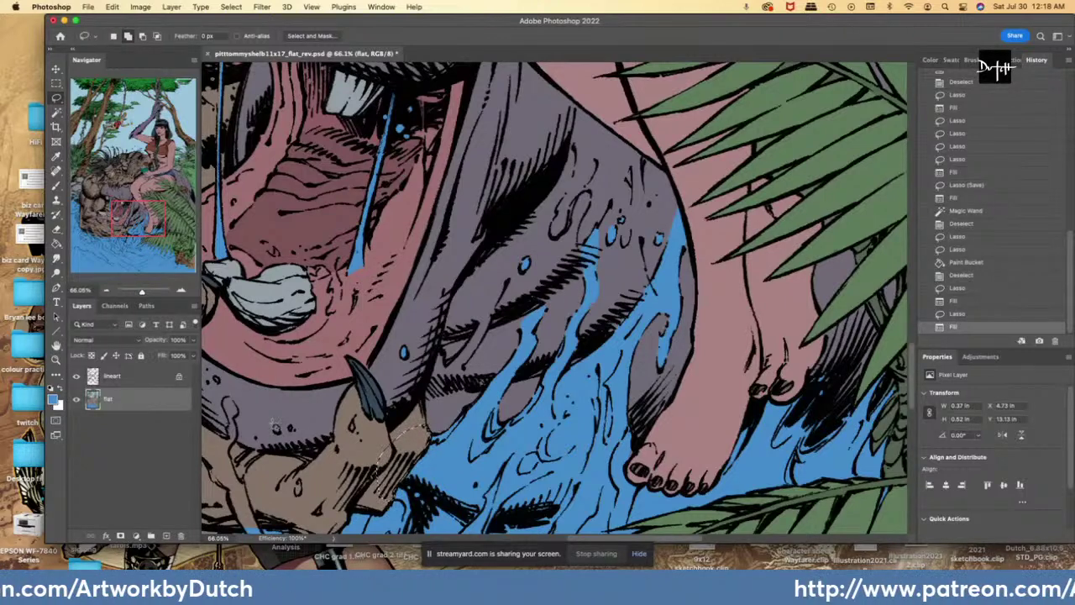
# - Add the drops on the lower hide and brown hand to the finger-edge splash selection and fill everything with water blue
pyautogui.moveTo(274, 423); pyautogui.dragTo(281, 425)
pyautogui.moveTo(356, 430); pyautogui.dragTo(353, 422)
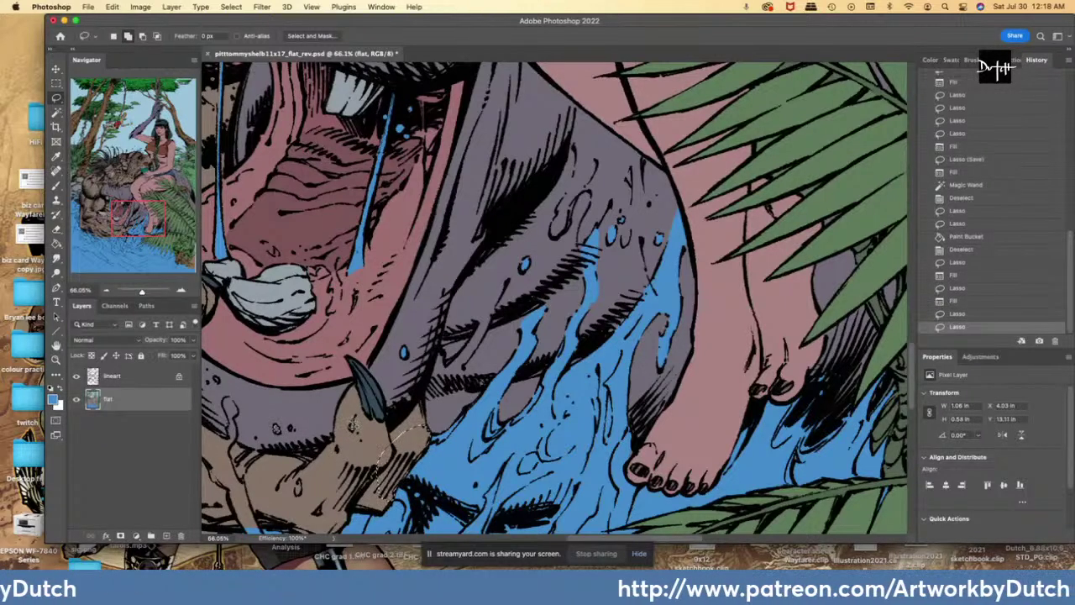
pyautogui.moveTo(299, 481)
pyautogui.mouseDown()
pyautogui.moveTo(296, 493)
pyautogui.moveTo(299, 482)
pyautogui.mouseUp()
pyautogui.moveTo(213, 373)
pyautogui.mouseDown()
pyautogui.moveTo(217, 383)
pyautogui.moveTo(215, 374)
pyautogui.mouseUp()
pyautogui.hotkey('alt', 'BackSpace')
# - Sample the grey of the hide beneath the mouth as the foreground colour and return to the Lasso tool
pyautogui.press('i')
pyautogui.click(311, 409)
pyautogui.press('l')
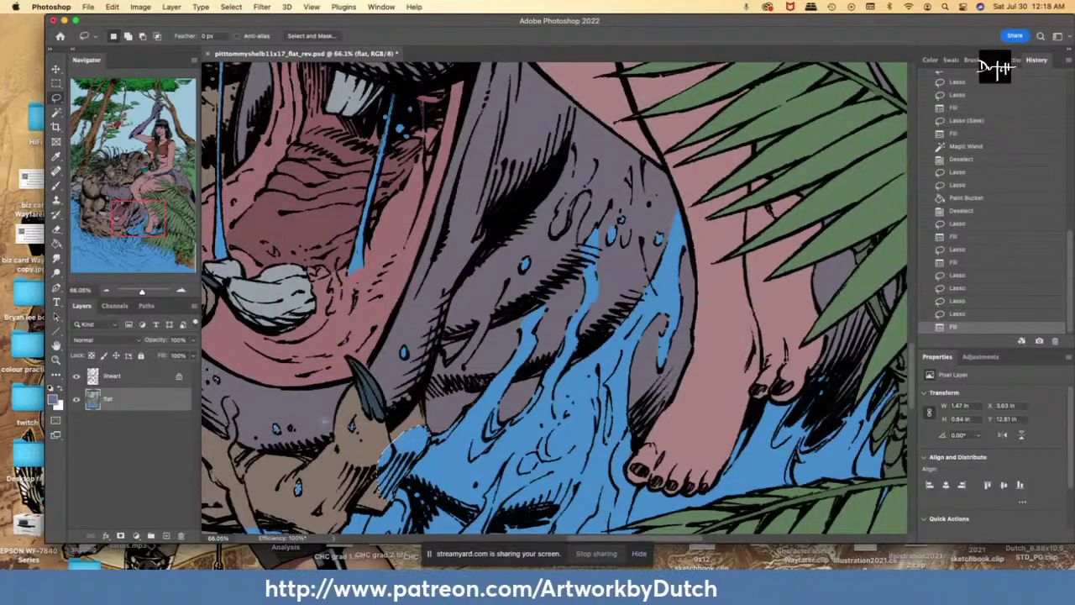
# - Lasso the small patches on the hippo's lower jaw beside the brown clawed hand and fill them with purple-grey
pyautogui.moveTo(319, 415); pyautogui.dragTo(330, 440)
pyautogui.moveTo(333, 437)
pyautogui.mouseDown()
pyautogui.moveTo(312, 458)
pyautogui.moveTo(288, 453)
pyautogui.moveTo(289, 440)
pyautogui.mouseUp()
pyautogui.hotkey('alt', 'BackSpace')
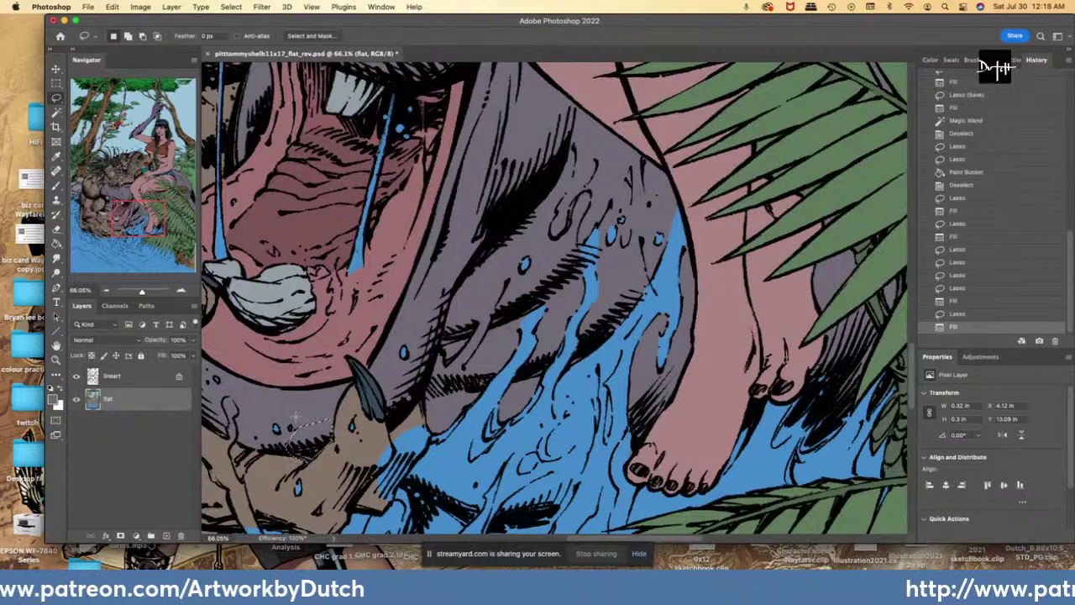
# - Sample the woman's skin colour and fill the lassoed edge of her rear ankle beside the purple-grey area
pyautogui.press('i')
pyautogui.click(654, 500)
pyautogui.press('l')
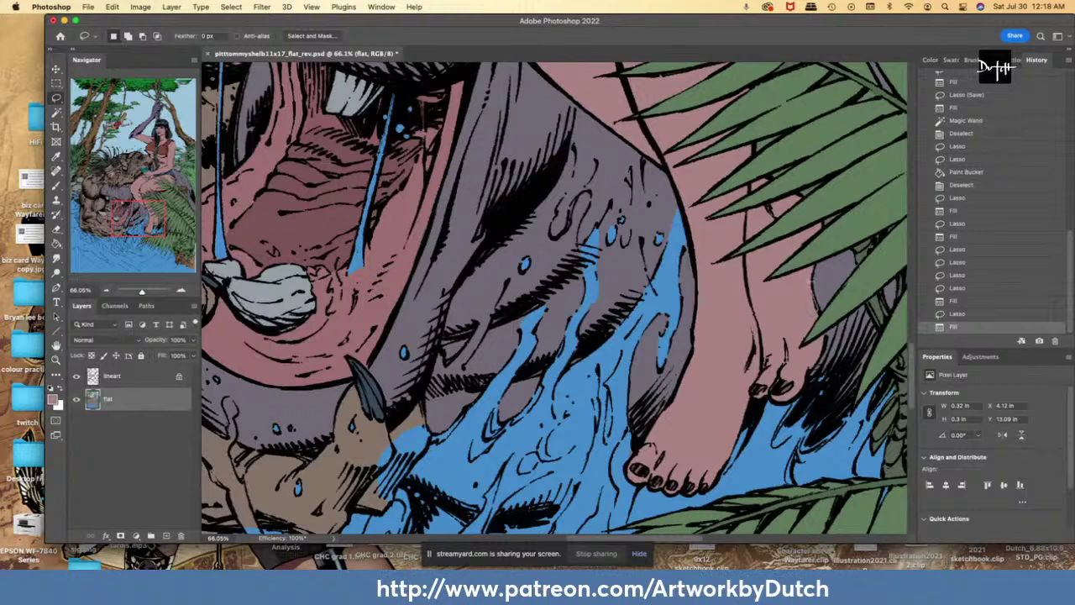
pyautogui.moveTo(813, 264); pyautogui.dragTo(803, 290)
pyautogui.hotkey('alt', 'BackSpace')
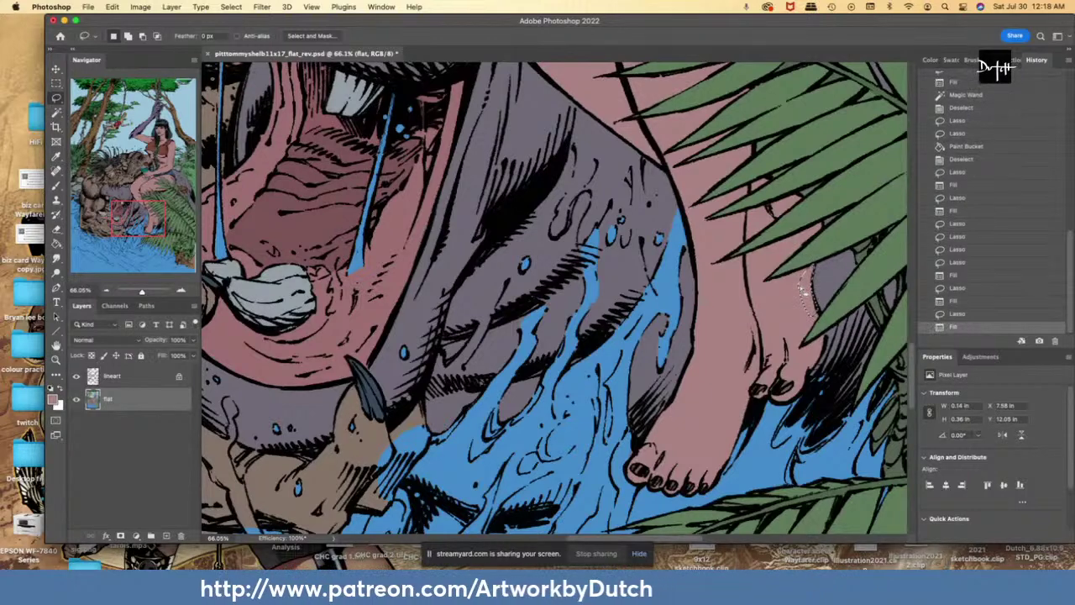
pyautogui.hotkey('alt', 'BackSpace')
# - Sample the purple-grey and fill the gaps between the fern leaves beside the leg, excluding the skin colour from the selection
pyautogui.press('i')
pyautogui.click(826, 275)
pyautogui.press('l')
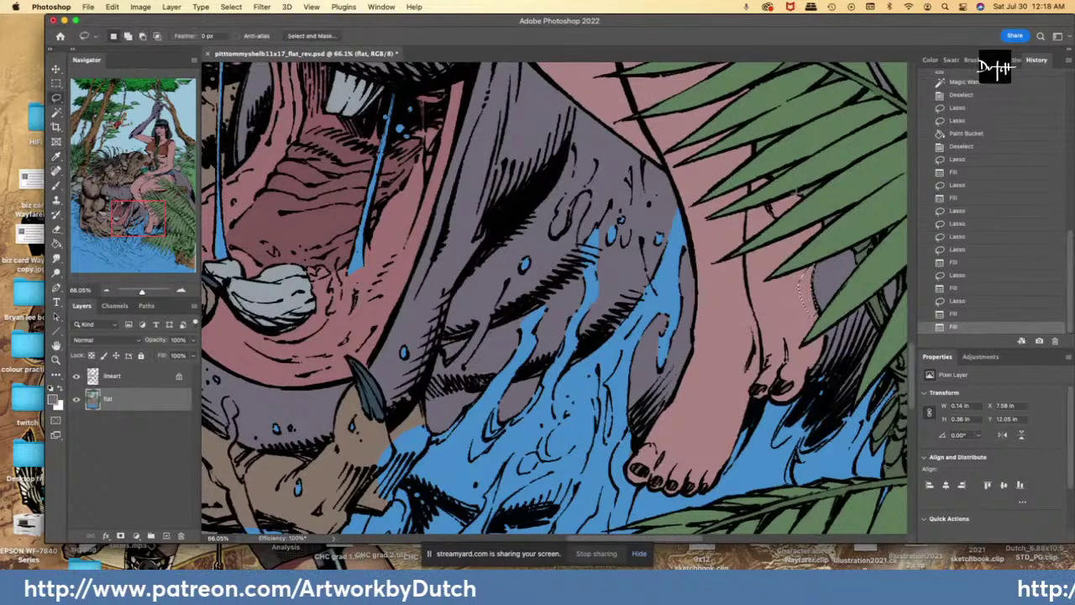
pyautogui.moveTo(799, 195)
pyautogui.mouseDown()
pyautogui.moveTo(820, 182)
pyautogui.moveTo(798, 196)
pyautogui.moveTo(799, 166)
pyautogui.moveTo(824, 171)
pyautogui.moveTo(769, 176)
pyautogui.moveTo(748, 152)
pyautogui.mouseUp()
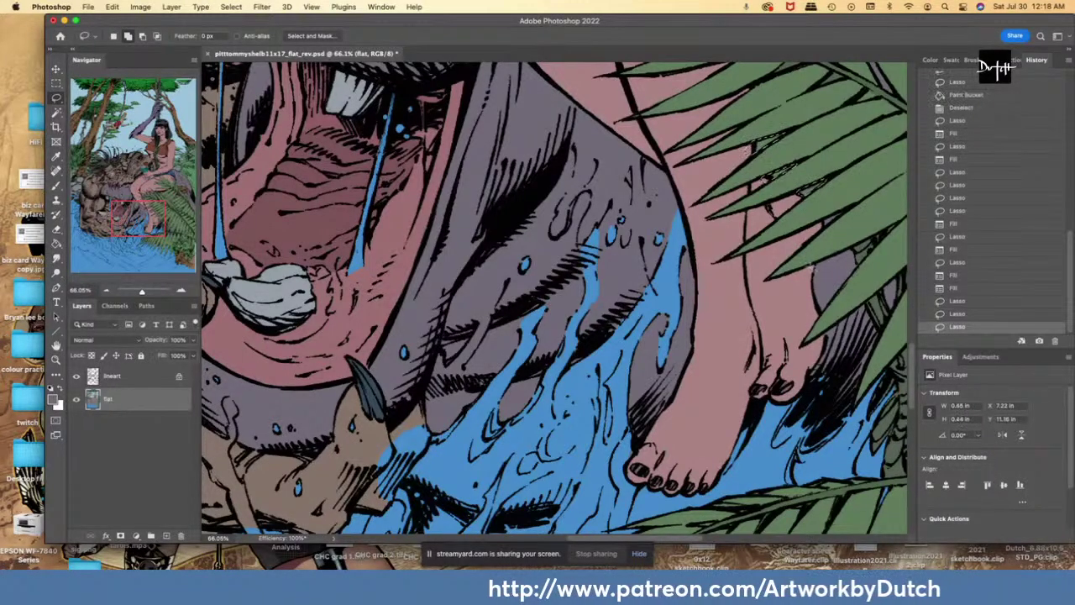
pyautogui.press('w')
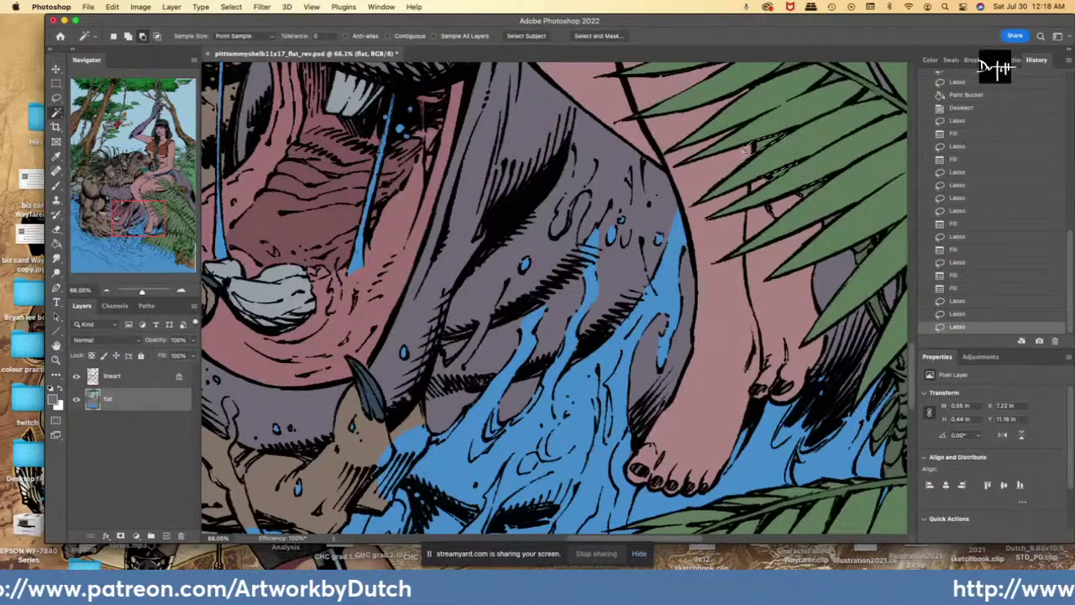
pyautogui.click(743, 152)
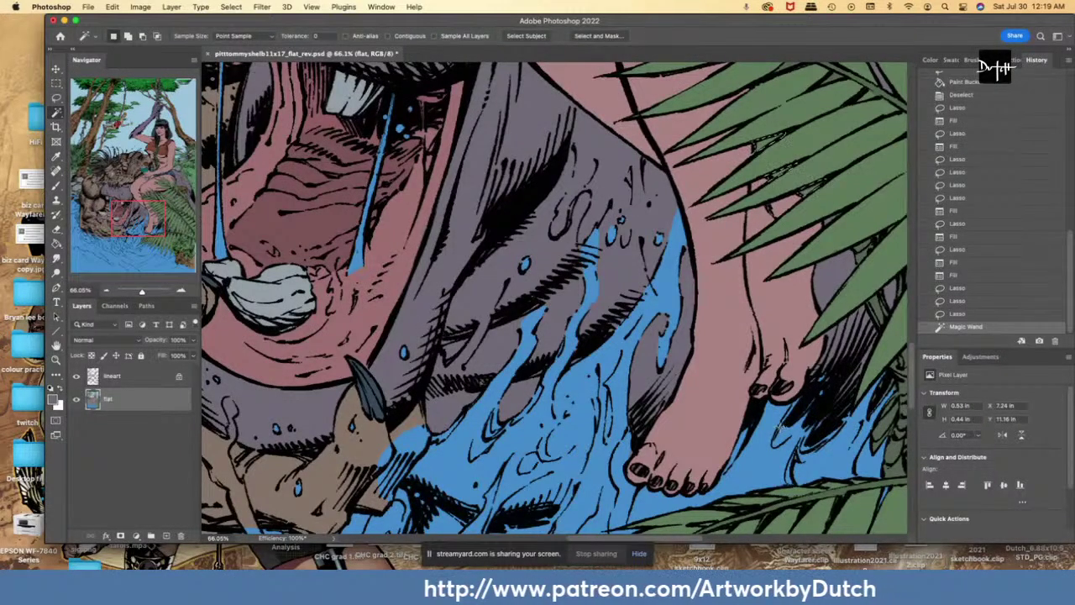
pyautogui.hotkey('alt', 'BackSpace')
# - Sample the skin colour again and fill the lassoed bits of leg showing between the fern leaves
pyautogui.press('i')
pyautogui.click(720, 266)
pyautogui.press('w')
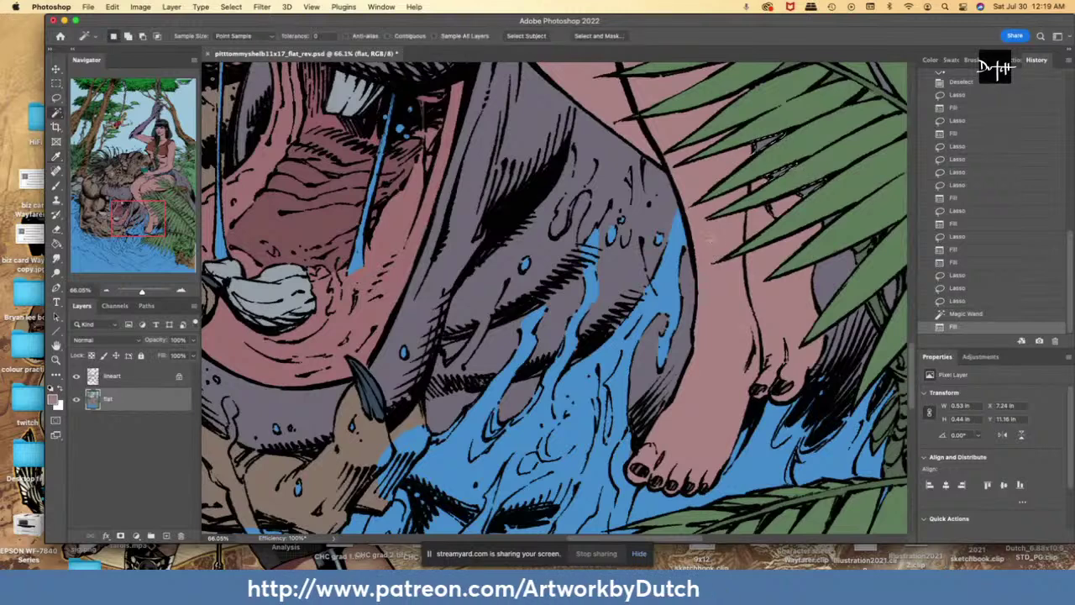
pyautogui.click(722, 265)
pyautogui.press('l')
pyautogui.hotkey('ctrl', 'd')
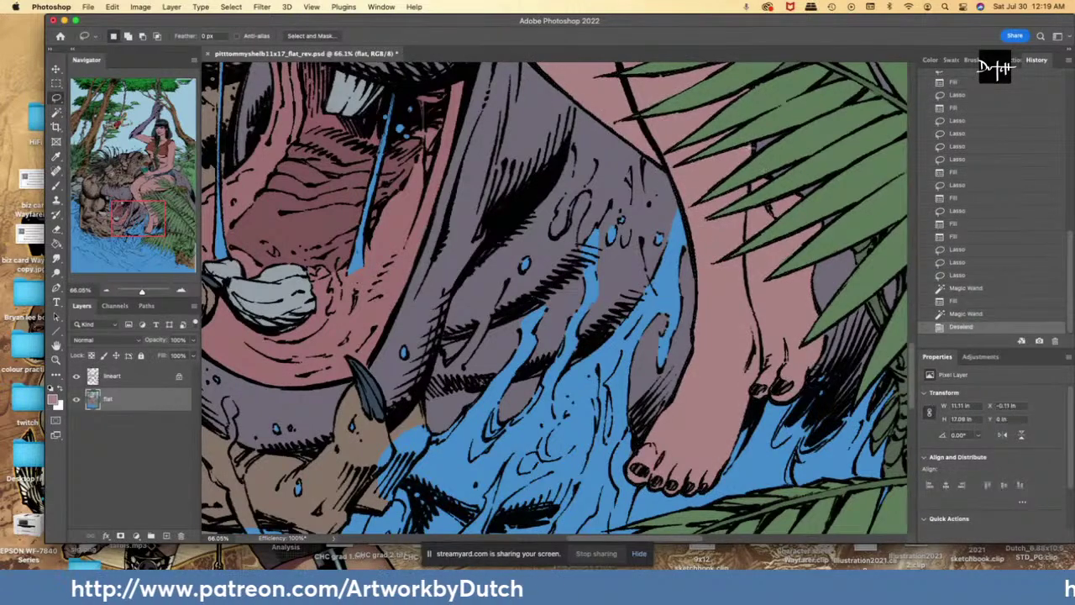
pyautogui.moveTo(754, 153)
pyautogui.mouseDown()
pyautogui.moveTo(746, 158)
pyautogui.moveTo(771, 211)
pyautogui.moveTo(794, 195)
pyautogui.mouseUp()
pyautogui.hotkey('alt', 'BackSpace')
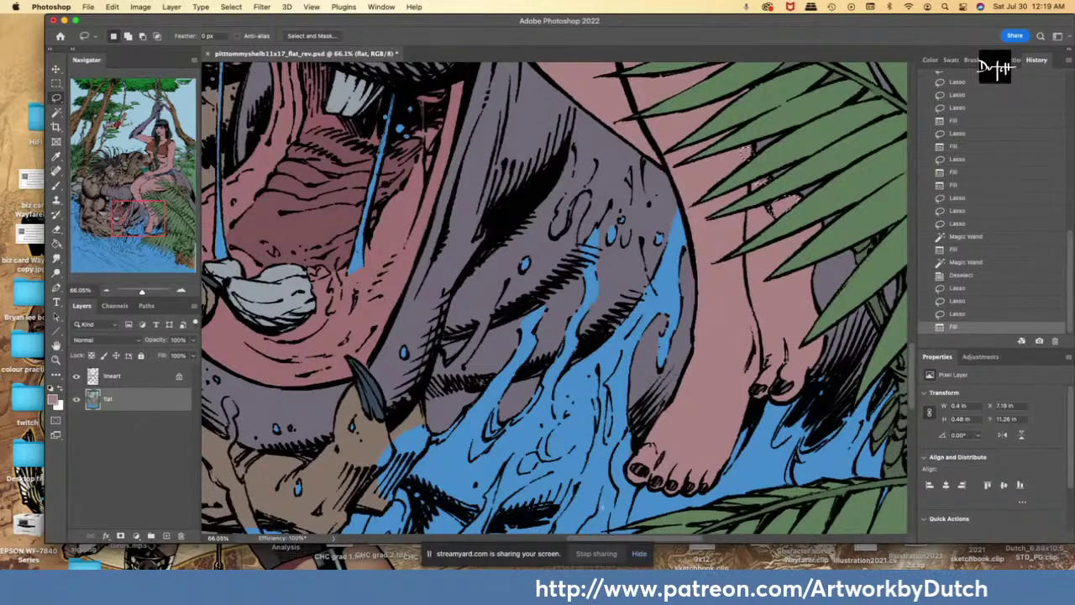
# - Sample the fern green and fill a lassoed area of the leaves above the rear foot
pyautogui.press('i')
pyautogui.click(826, 247)
pyautogui.press('l')
pyautogui.moveTo(830, 253)
pyautogui.mouseDown()
pyautogui.moveTo(882, 237)
pyautogui.moveTo(834, 220)
pyautogui.mouseUp()
pyautogui.moveTo(751, 239)
pyautogui.mouseDown()
pyautogui.moveTo(808, 176)
pyautogui.moveTo(774, 210)
pyautogui.mouseUp()
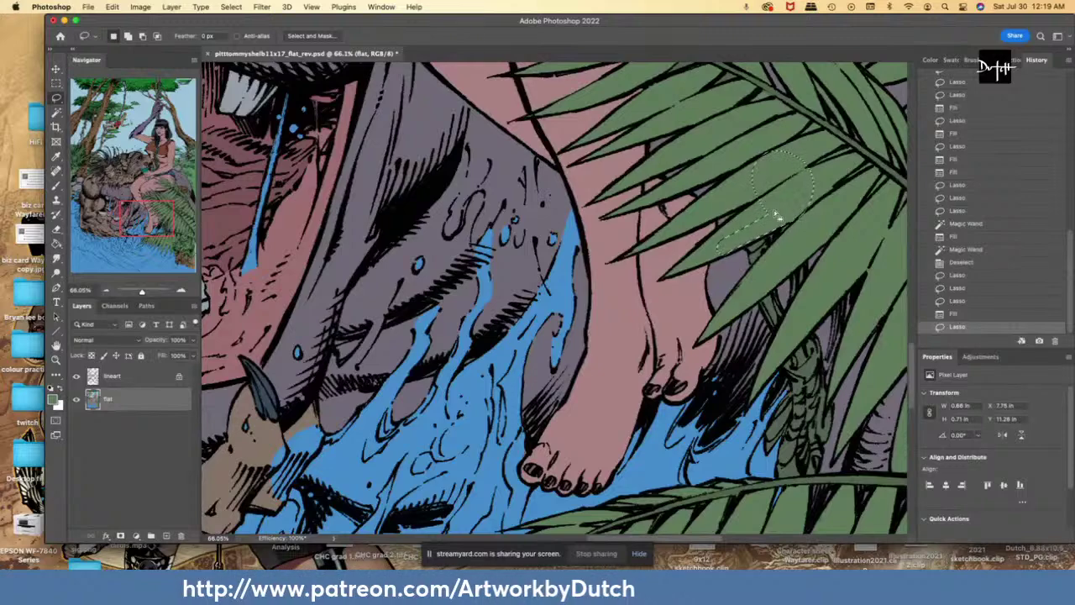
pyautogui.hotkey('alt', 'BackSpace')
pyautogui.scroll(-1, 774, 210)
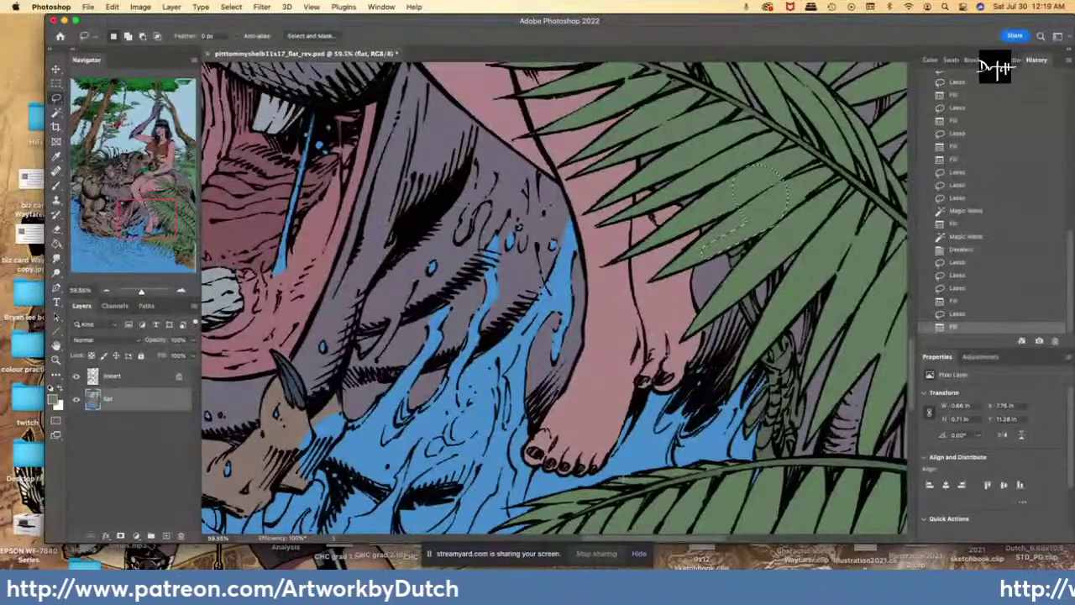
# - Sample the hand's brown and bucket-fill the lassoed edge of the clawed finger where it meets the water
pyautogui.press('i')
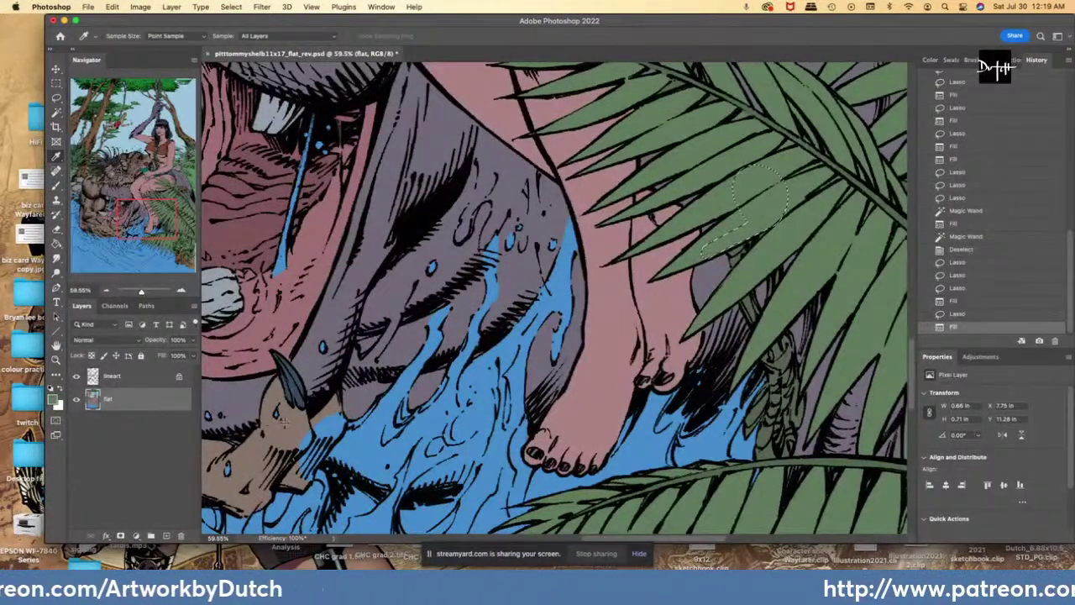
pyautogui.press('l')
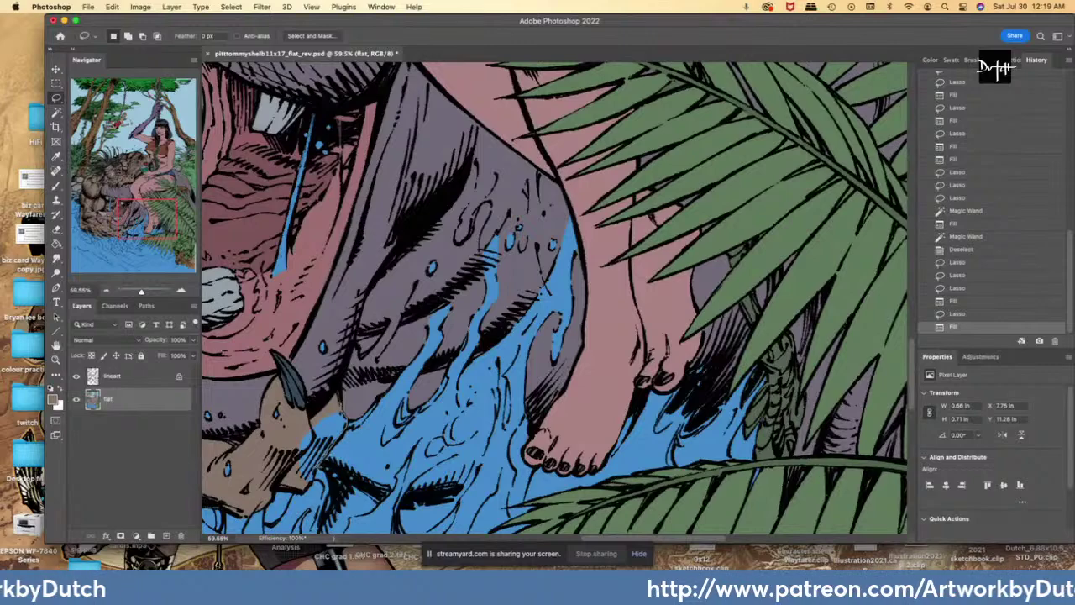
pyautogui.moveTo(306, 422); pyautogui.dragTo(339, 410)
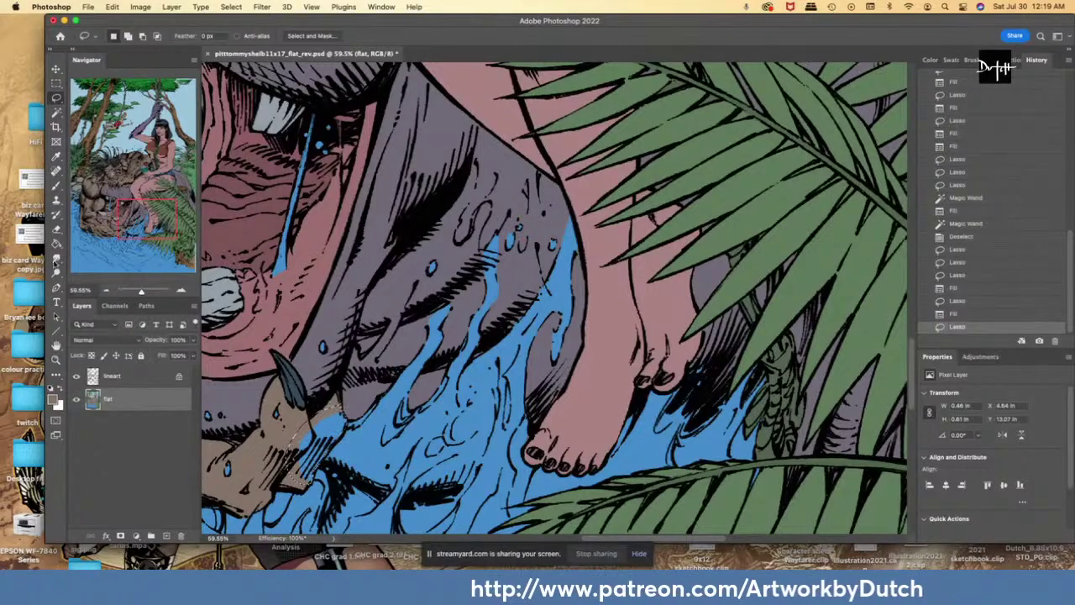
pyautogui.click(56, 244)
pyautogui.click(326, 426)
pyautogui.press('super+minus')
pyautogui.press('super+minus')
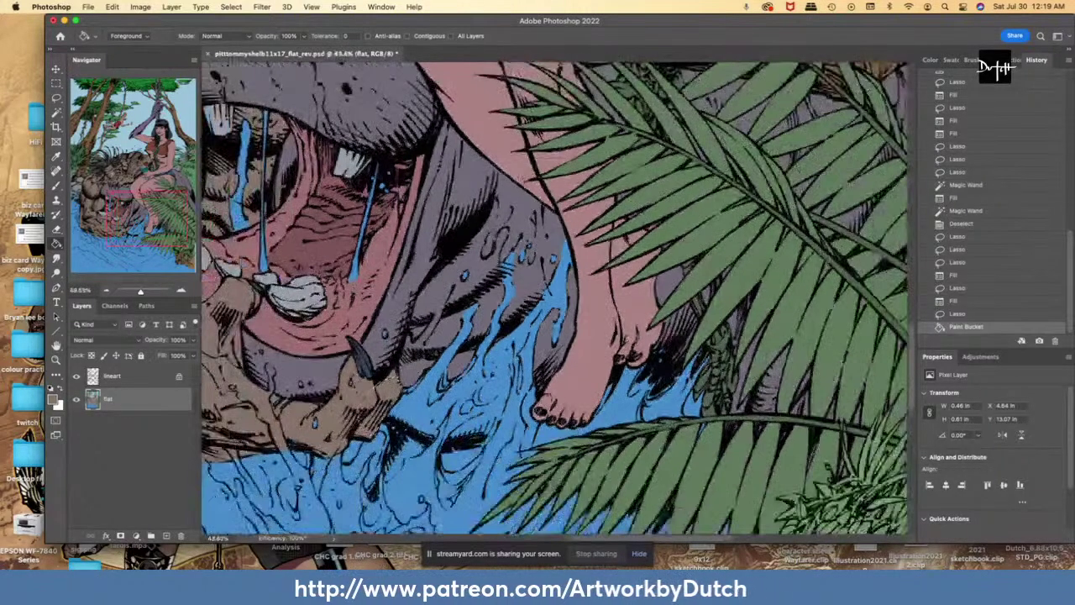
pyautogui.press('w')
pyautogui.click(360, 401)
pyautogui.press('g')
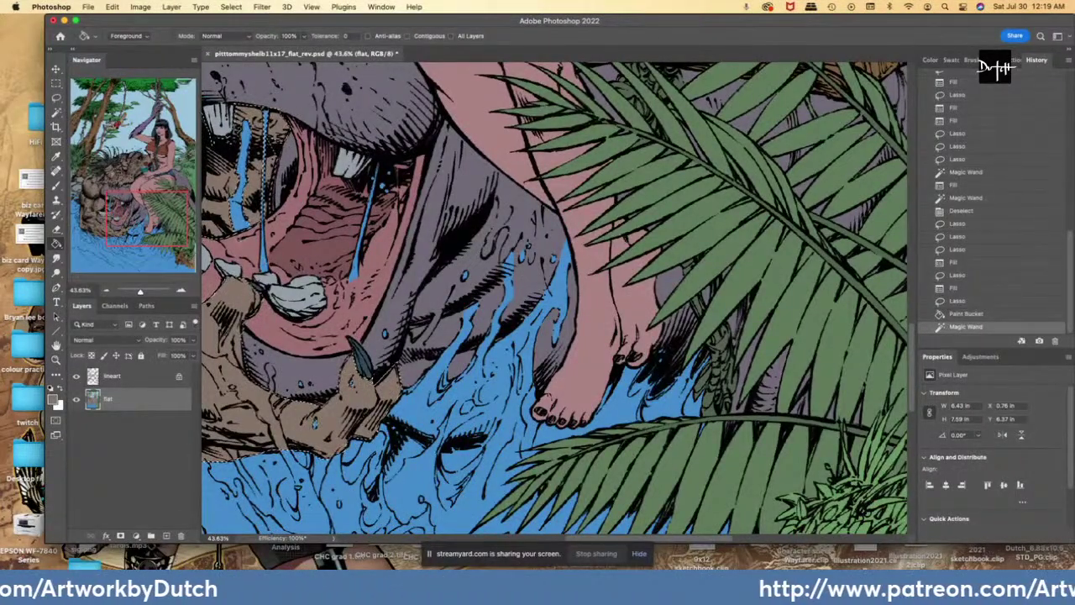
pyautogui.press('l')
pyautogui.hotkey('ctrl', 'd')
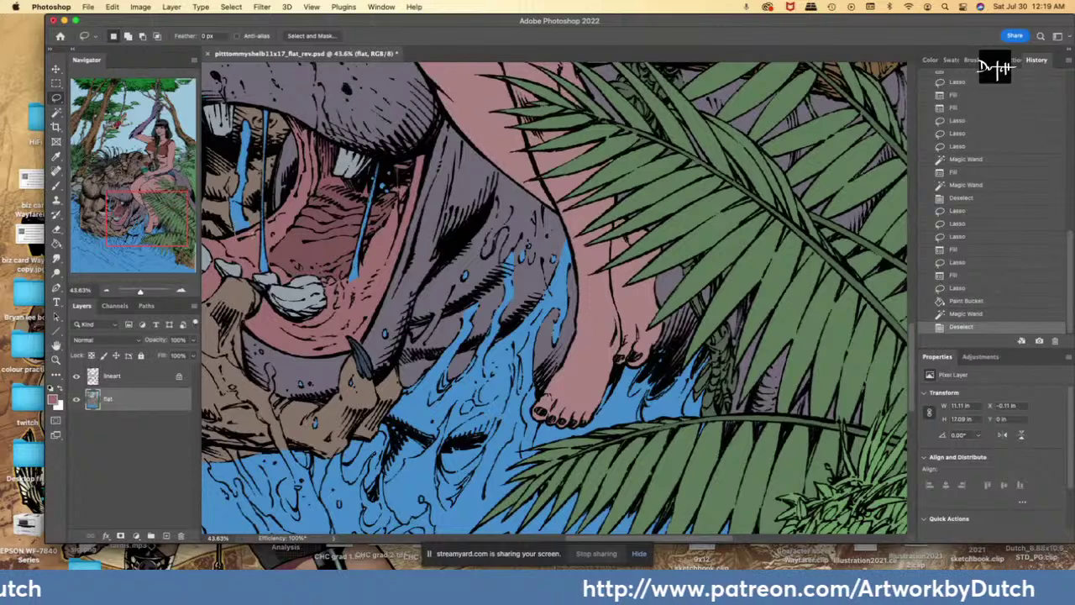
# - Lasso the lower end of the drool strand behind the open mouth and bucket-fill it with the sampled water blue
pyautogui.moveTo(235, 211); pyautogui.dragTo(241, 220)
pyautogui.press('i')
pyautogui.click(239, 212)
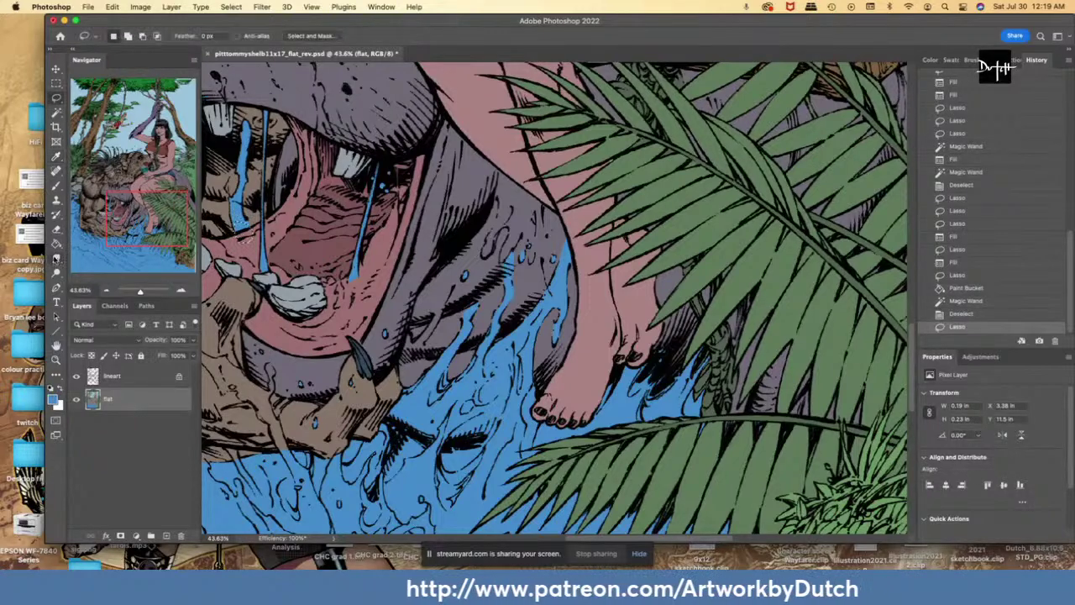
pyautogui.click(56, 243)
pyautogui.click(239, 224)
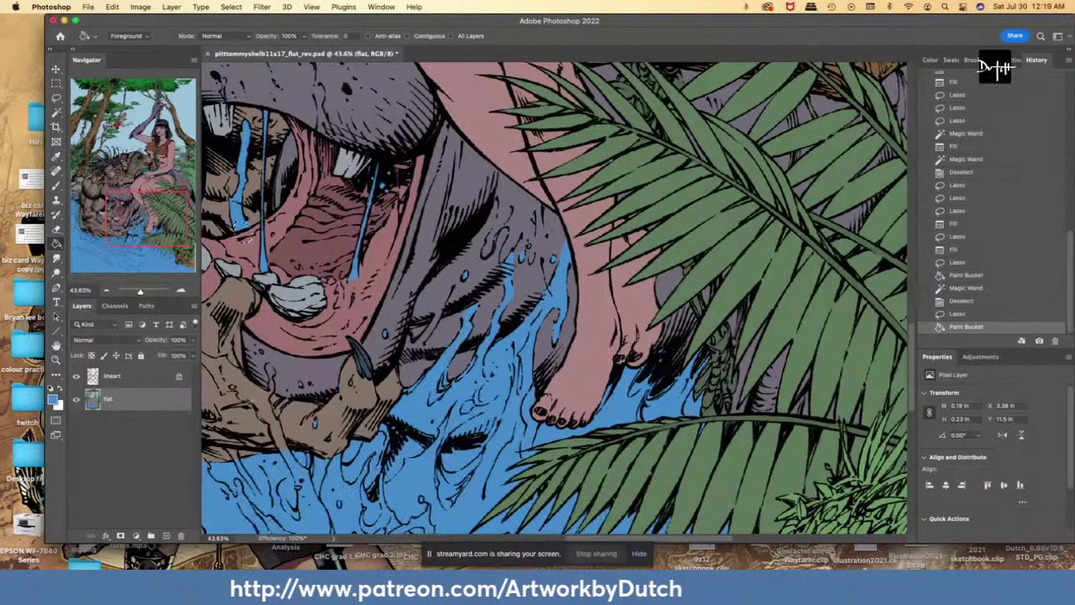
pyautogui.click(243, 225)
pyautogui.press('l')
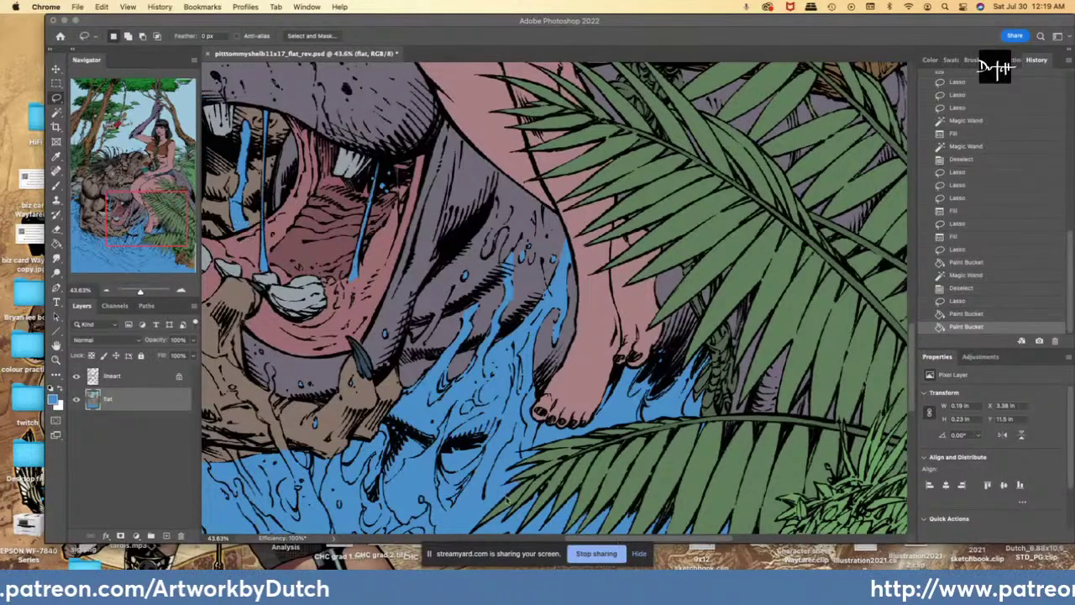
# - Lasso the water stream running over the brown clawed hand down to the river, including the drip on the jaw
pyautogui.hscroll(-5, 554, 336)
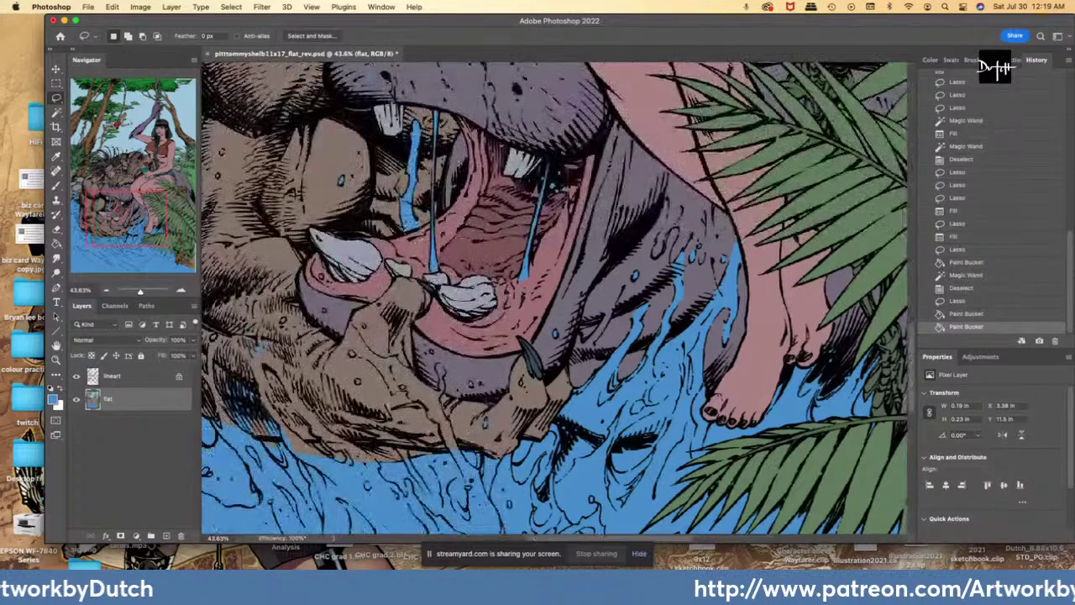
pyautogui.click(639, 554)
pyautogui.scroll(-2, 492, 451)
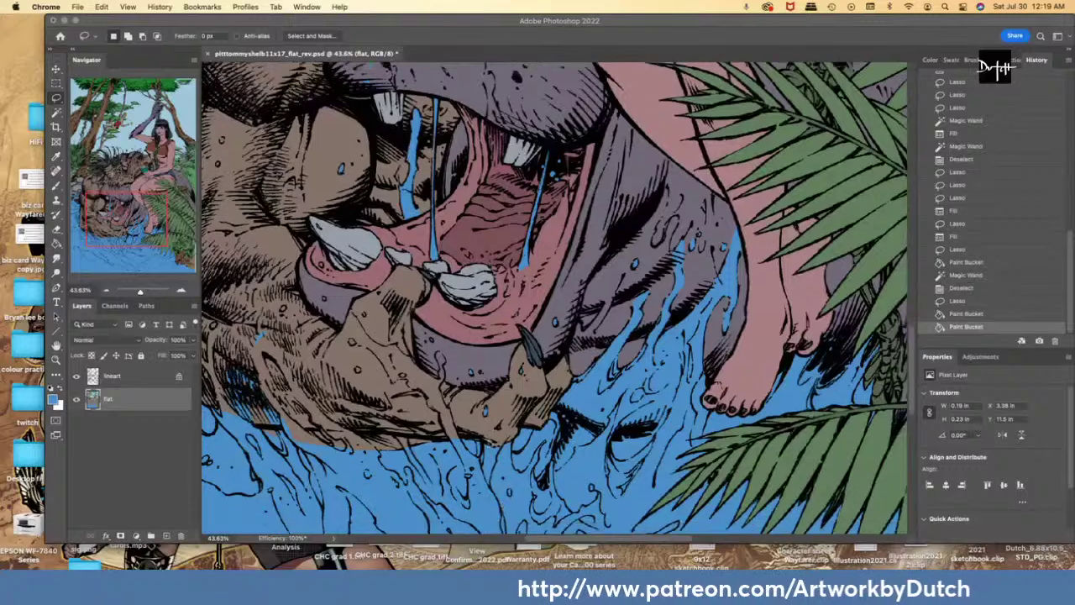
pyautogui.scroll(4, 538, 277)
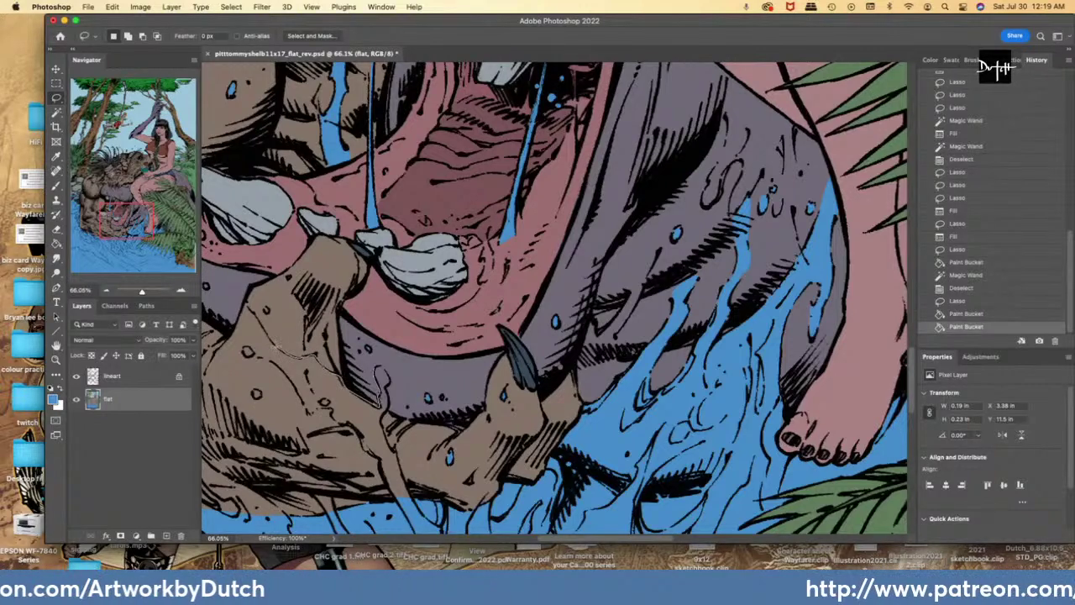
pyautogui.moveTo(216, 297); pyautogui.dragTo(367, 302)
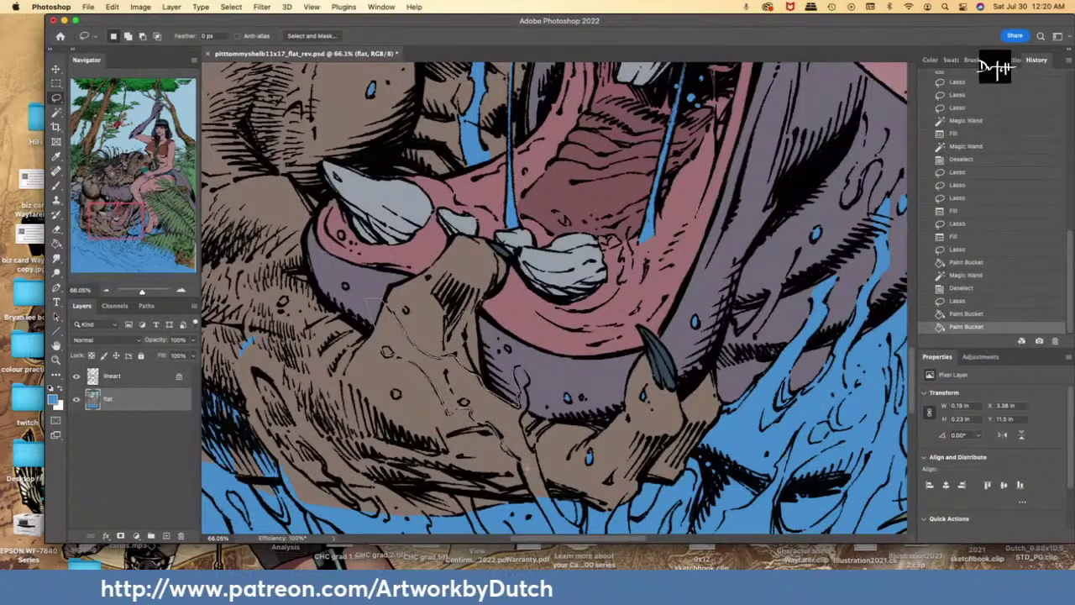
pyautogui.scroll(-3, 519, 462)
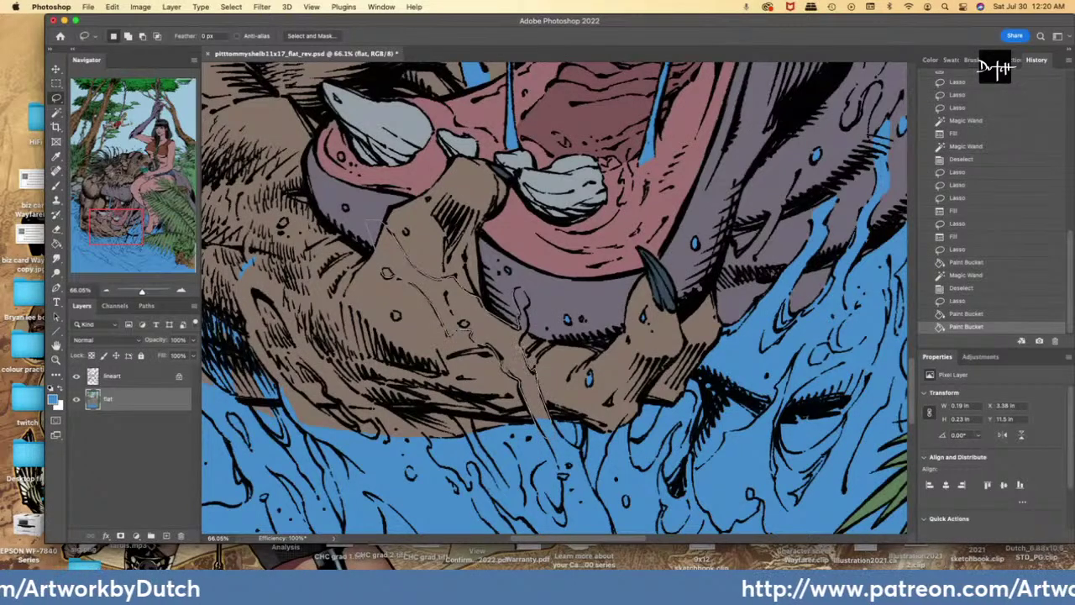
pyautogui.moveTo(520, 298)
pyautogui.mouseDown()
pyautogui.moveTo(518, 286)
pyautogui.moveTo(521, 296)
pyautogui.mouseUp()
# - Exclude the purple-grey jaw from the selection and fill the stream over the hand blue, plus the separately lassoed drip on the jaw
pyautogui.hotkey('alt', 'BackSpace')
pyautogui.press('super+z')
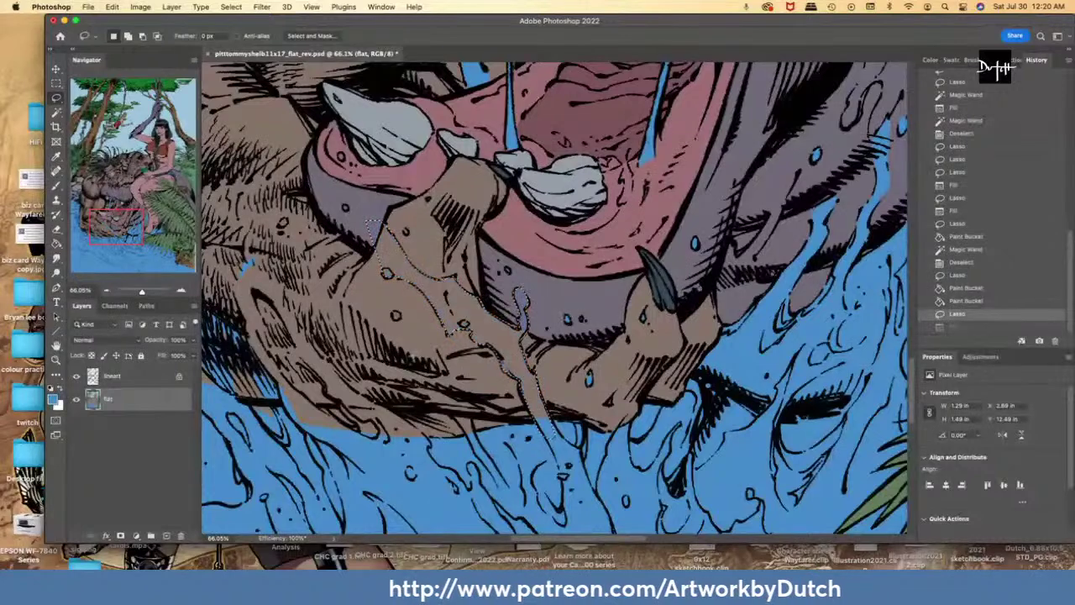
pyautogui.press('w')
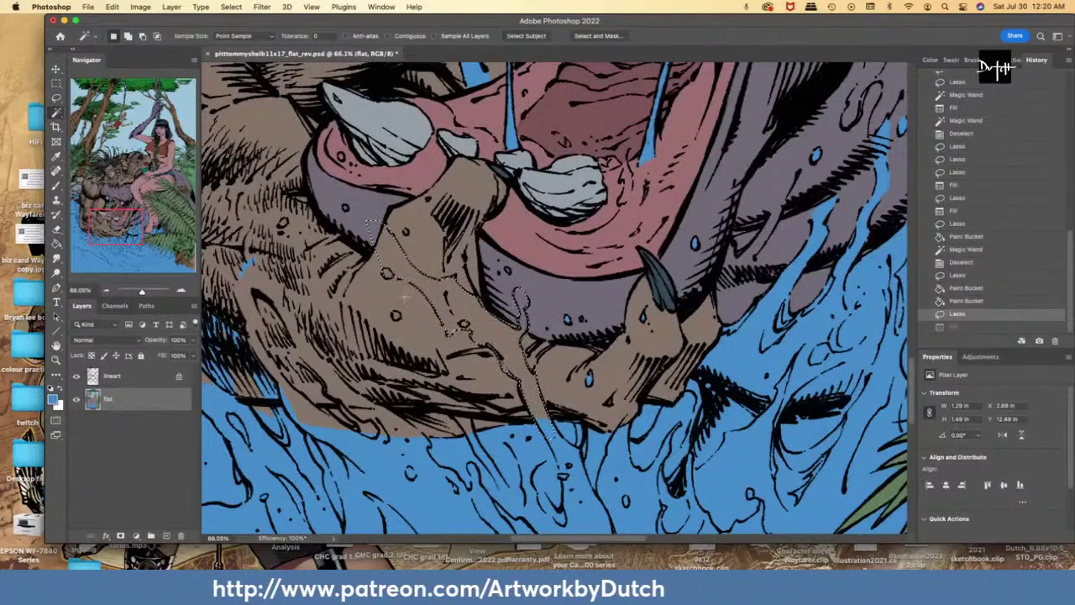
pyautogui.keyDown('alt'); pyautogui.click(371, 224); pyautogui.keyUp('alt')
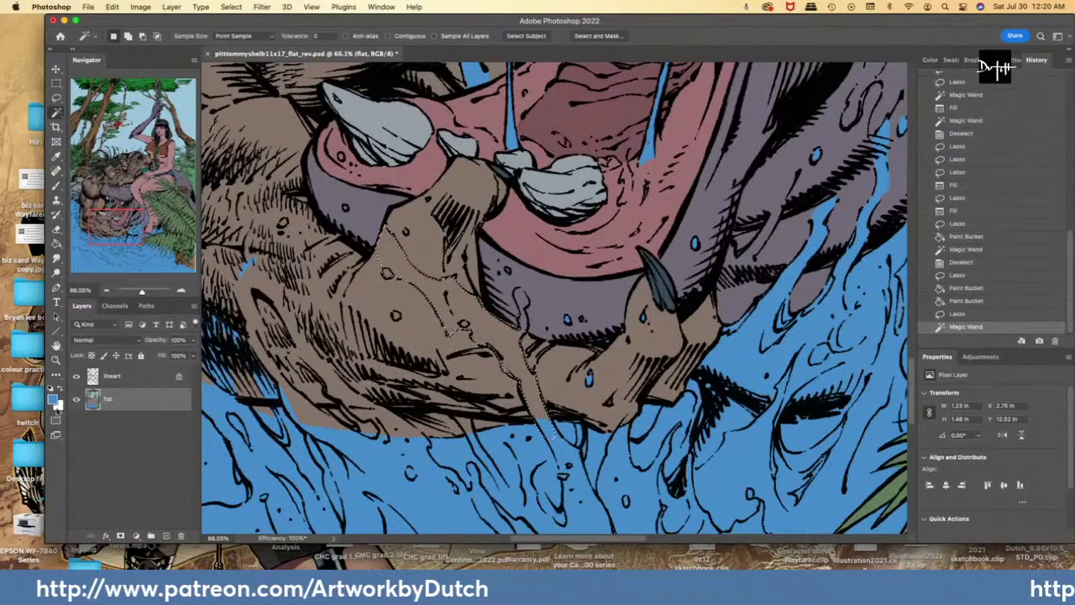
pyautogui.hotkey('alt', 'BackSpace')
pyautogui.press('l')
pyautogui.press('super+d')
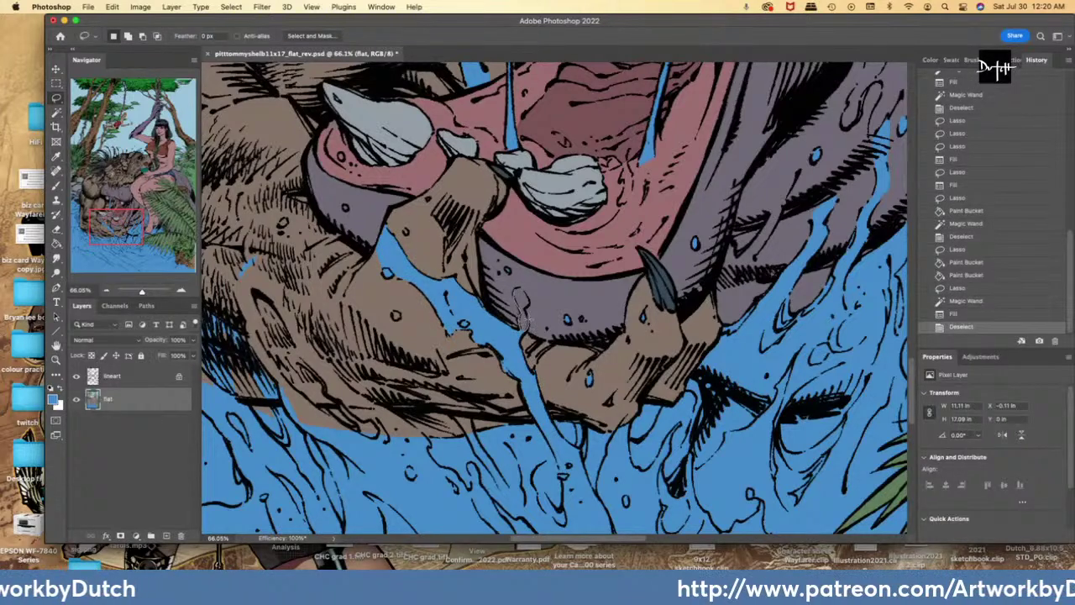
pyautogui.moveTo(524, 321); pyautogui.dragTo(516, 287)
pyautogui.hotkey('alt', 'BackSpace')
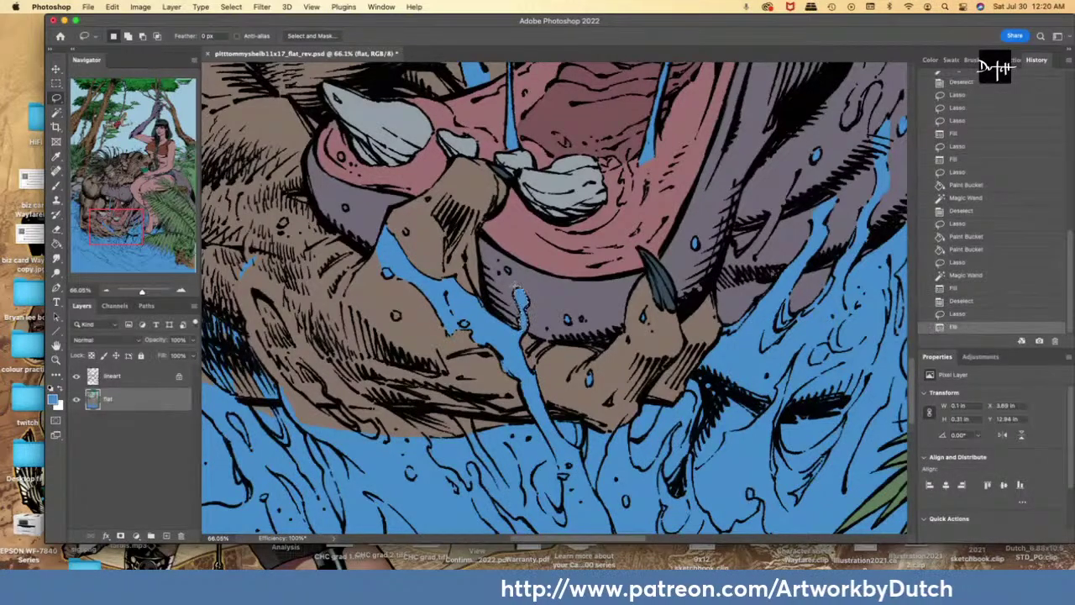
# - Lasso the remaining water drops on the gum, jaw and arm plus the looping stream over the wrist, and fill them with the water blue
pyautogui.moveTo(340, 150); pyautogui.dragTo(340, 155)
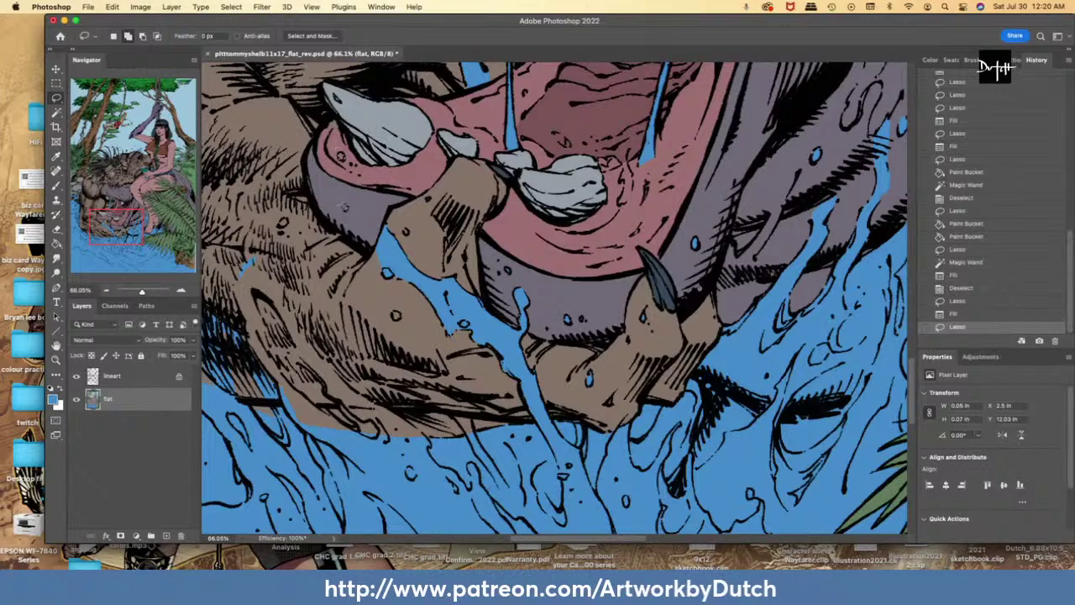
pyautogui.moveTo(343, 206); pyautogui.dragTo(285, 218)
pyautogui.moveTo(393, 310); pyautogui.dragTo(394, 311)
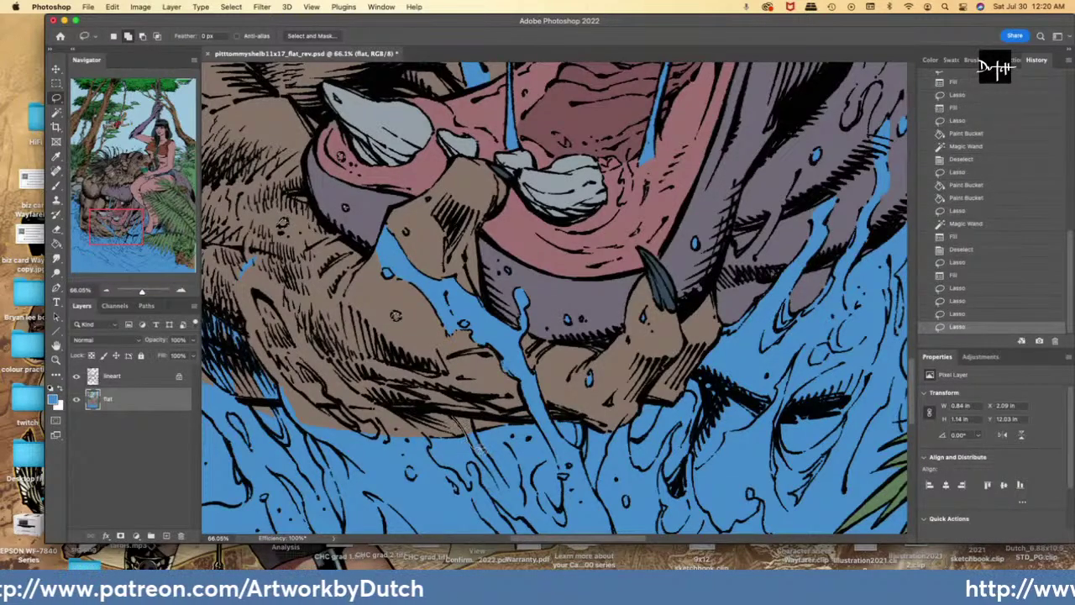
pyautogui.moveTo(480, 451); pyautogui.dragTo(459, 416)
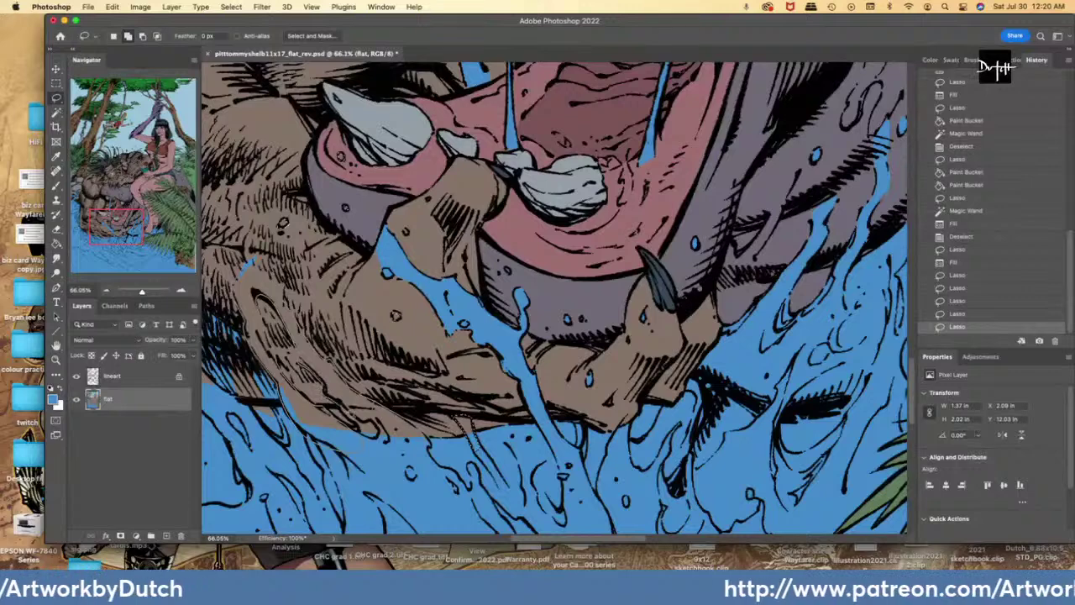
pyautogui.moveTo(344, 411)
pyautogui.mouseDown()
pyautogui.moveTo(367, 447)
pyautogui.moveTo(407, 465)
pyautogui.moveTo(417, 456)
pyautogui.mouseUp()
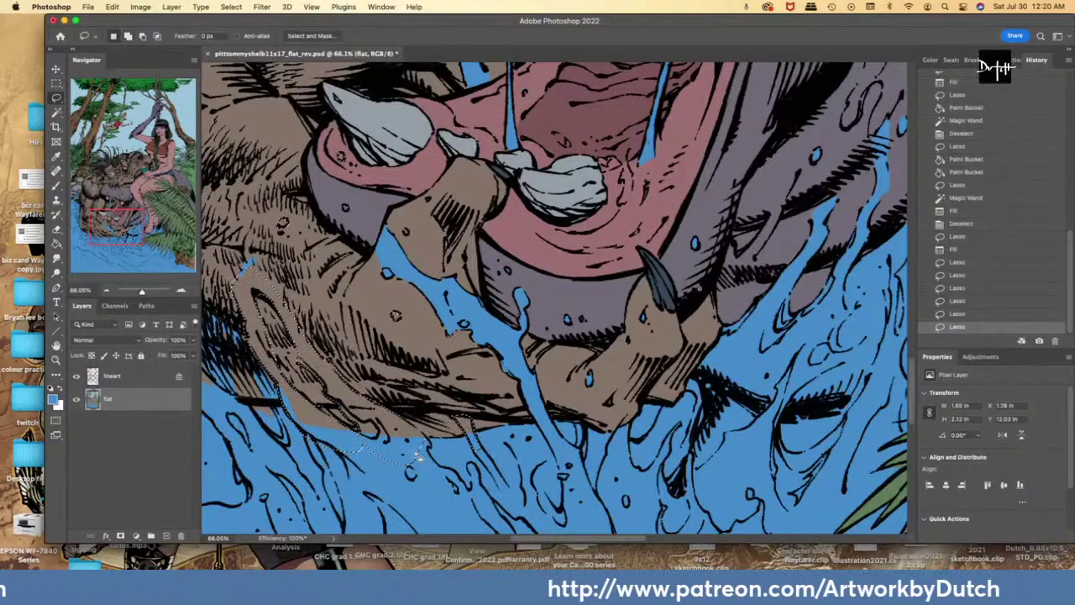
pyautogui.hotkey('alt', 'BackSpace')
pyautogui.press('super+d')
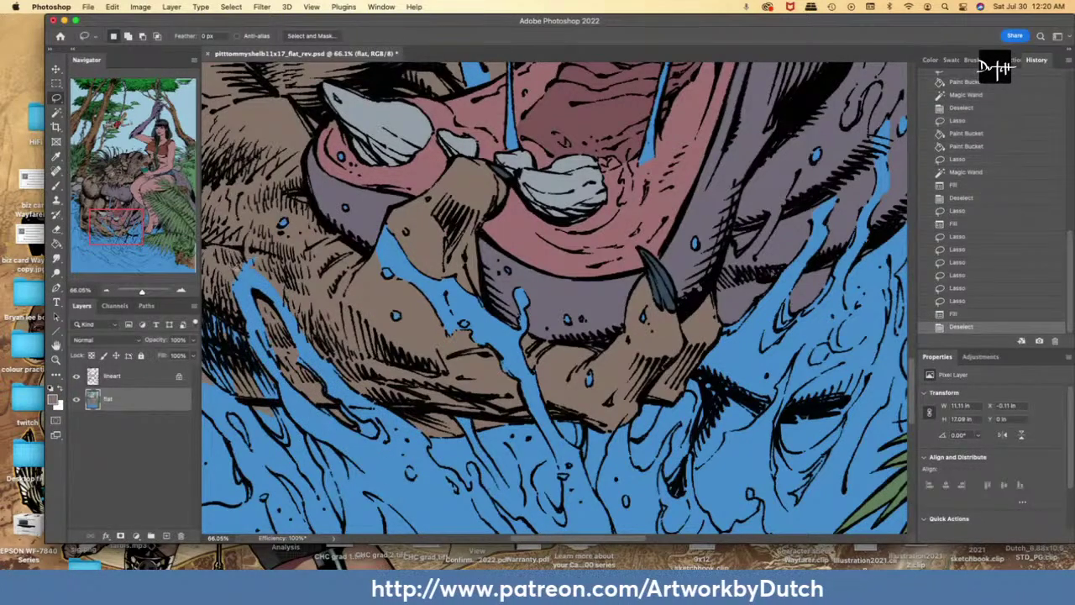
# - Lasso the spot at the wrist stream's upper tip and the stray blue patch on the forearm beside it, and fill both with the arm's brown
pyautogui.moveTo(238, 269); pyautogui.dragTo(242, 263)
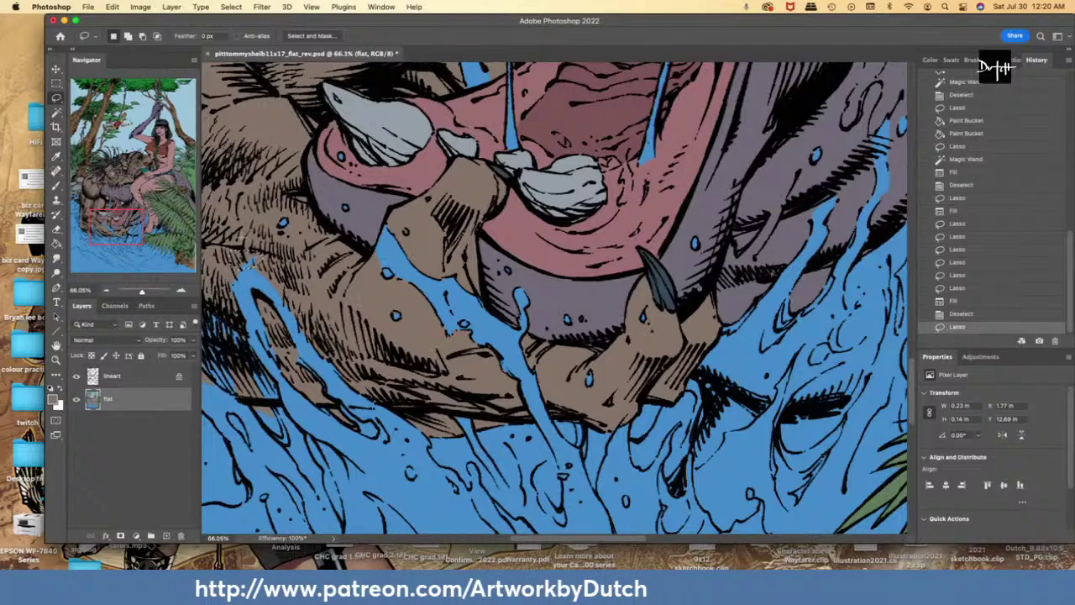
pyautogui.hotkey('alt', 'BackSpace')
pyautogui.scroll(-3, 558, 304)
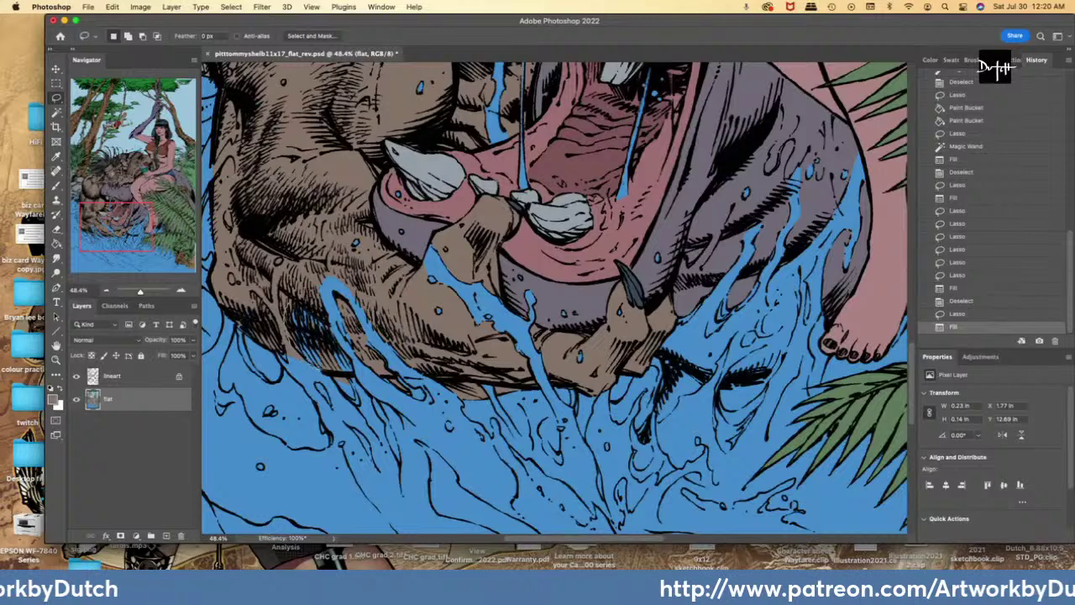
pyautogui.moveTo(337, 341)
pyautogui.mouseDown()
pyautogui.moveTo(308, 299)
pyautogui.moveTo(292, 302)
pyautogui.mouseUp()
pyautogui.hotkey('alt', 'BackSpace')
# - Sample the arm's brown and fill the lassoed lower edge of the forearm and the spot around the drop above the wrist stream
pyautogui.press('i')
pyautogui.click(305, 420)
pyautogui.press('l')
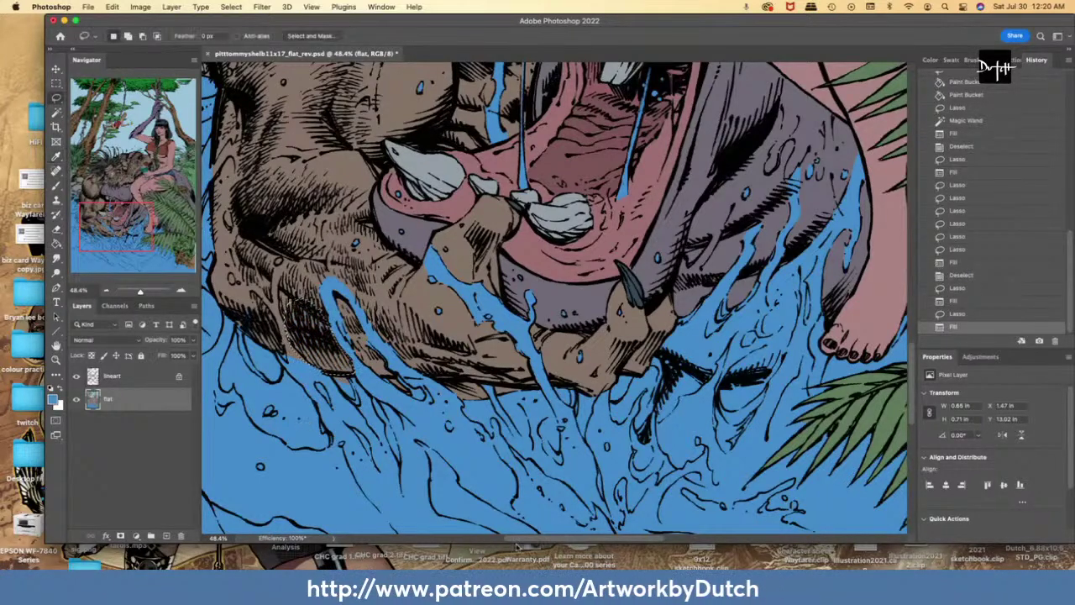
pyautogui.hscroll(-5, 584, 542)
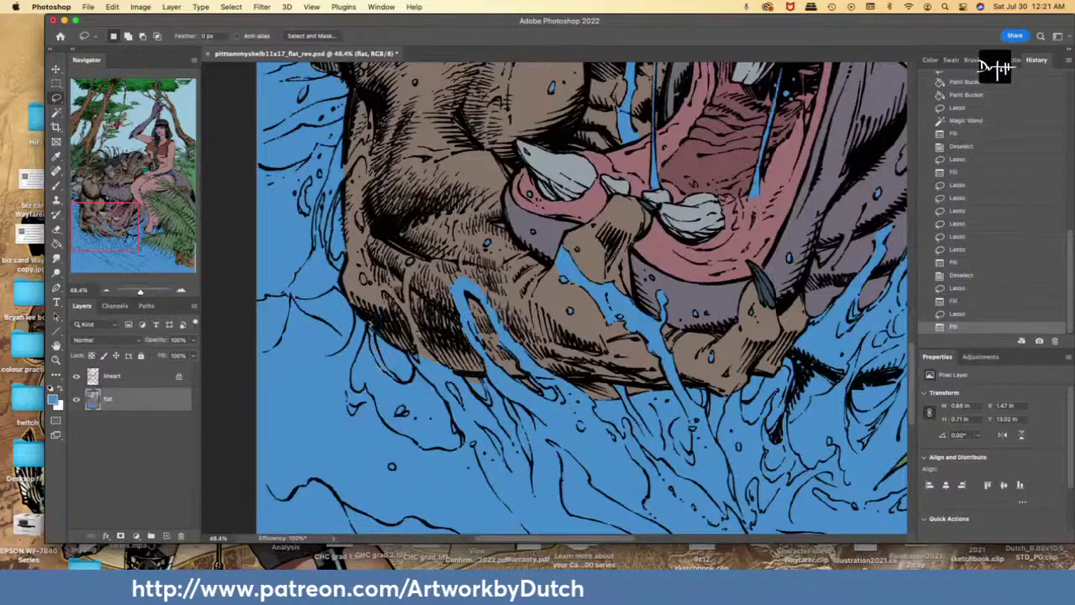
pyautogui.press('super+d')
pyautogui.press('i')
pyautogui.click(360, 302)
pyautogui.press('l')
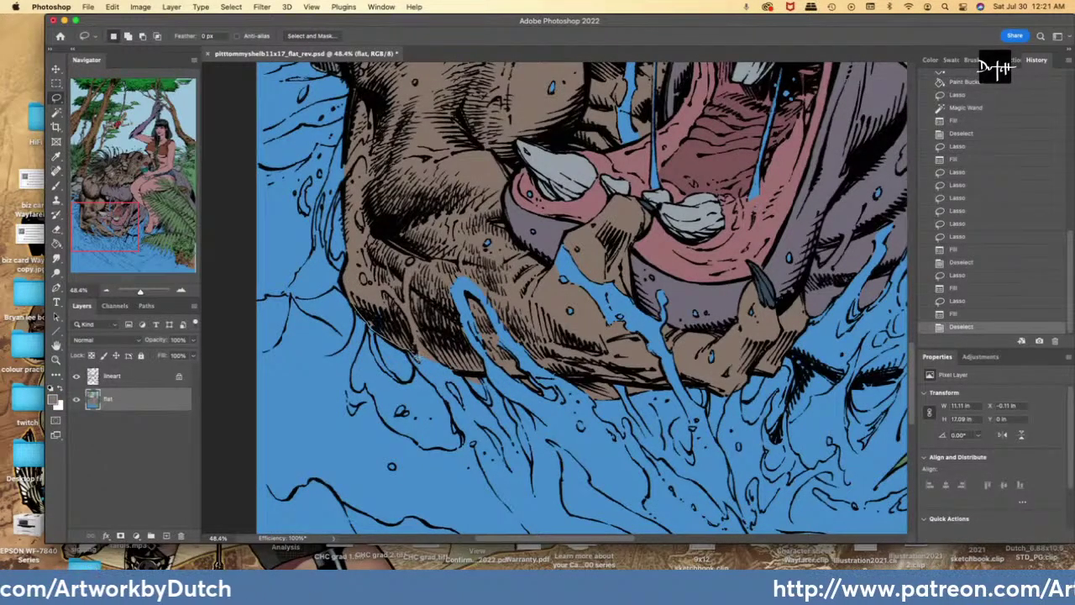
pyautogui.moveTo(416, 356)
pyautogui.mouseDown()
pyautogui.moveTo(391, 322)
pyautogui.moveTo(414, 355)
pyautogui.mouseUp()
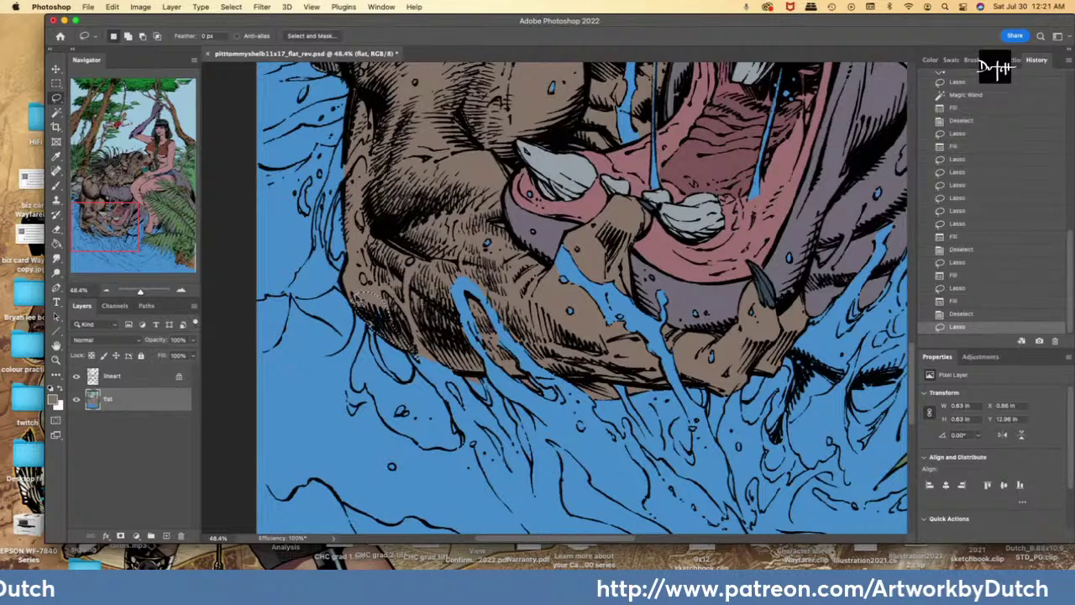
pyautogui.hotkey('alt', 'BackSpace')
pyautogui.hotkey('alt', 'BackSpace')
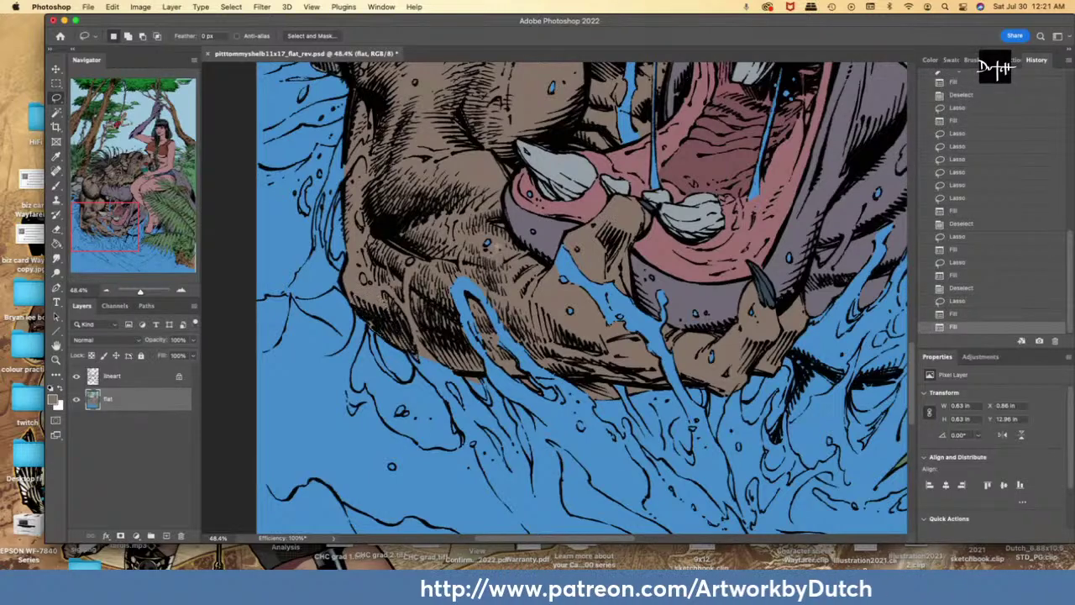
pyautogui.moveTo(485, 243); pyautogui.dragTo(488, 252)
pyautogui.hotkey('alt', 'BackSpace')
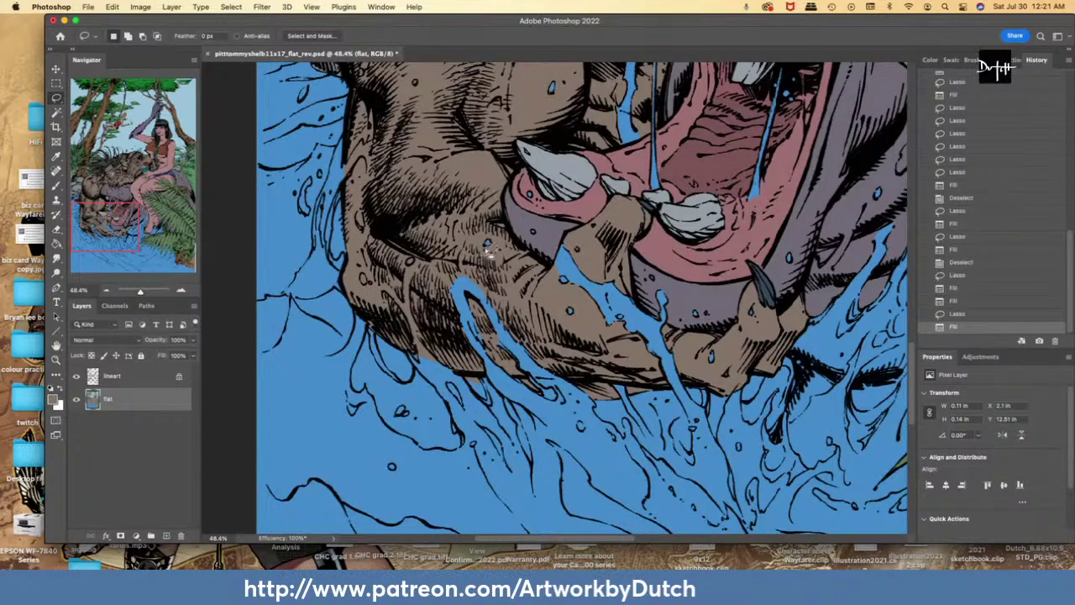
# - Sample the water blue and fill the lassoed forked stream and drops on the forearm, plus the stream along the arm's outer edge
pyautogui.press('i')
pyautogui.press('l')
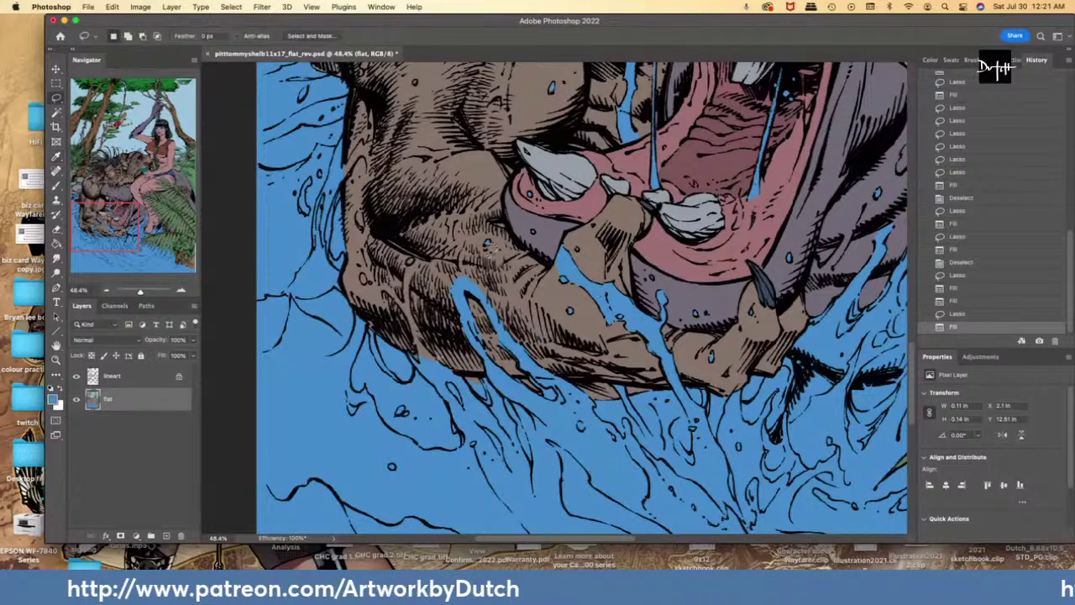
pyautogui.scroll(2, 490, 250)
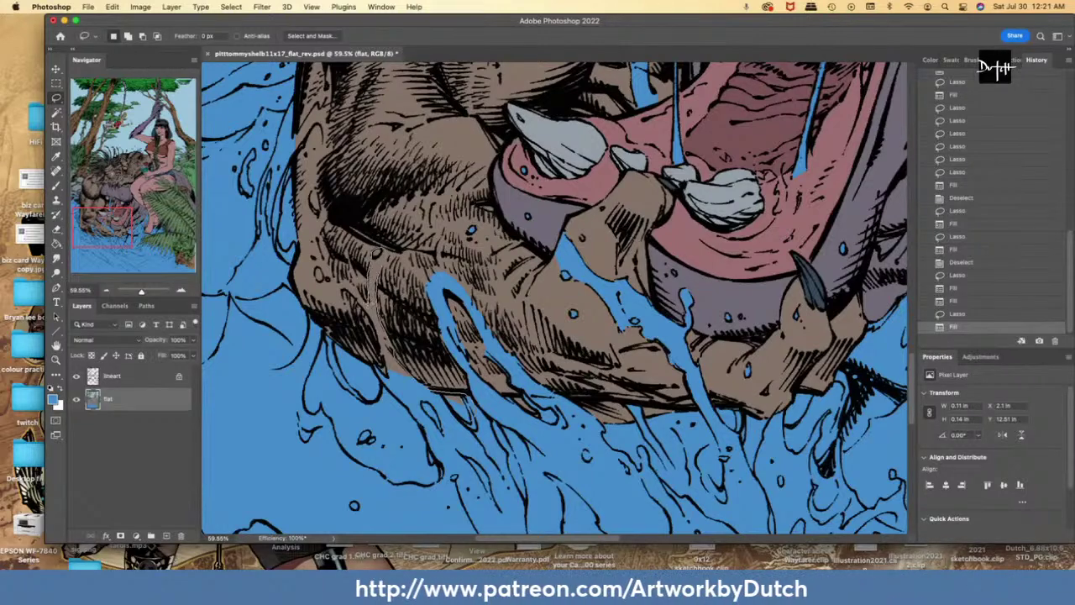
pyautogui.moveTo(355, 297)
pyautogui.mouseDown()
pyautogui.moveTo(366, 321)
pyautogui.moveTo(360, 306)
pyautogui.moveTo(379, 367)
pyautogui.moveTo(395, 395)
pyautogui.mouseUp()
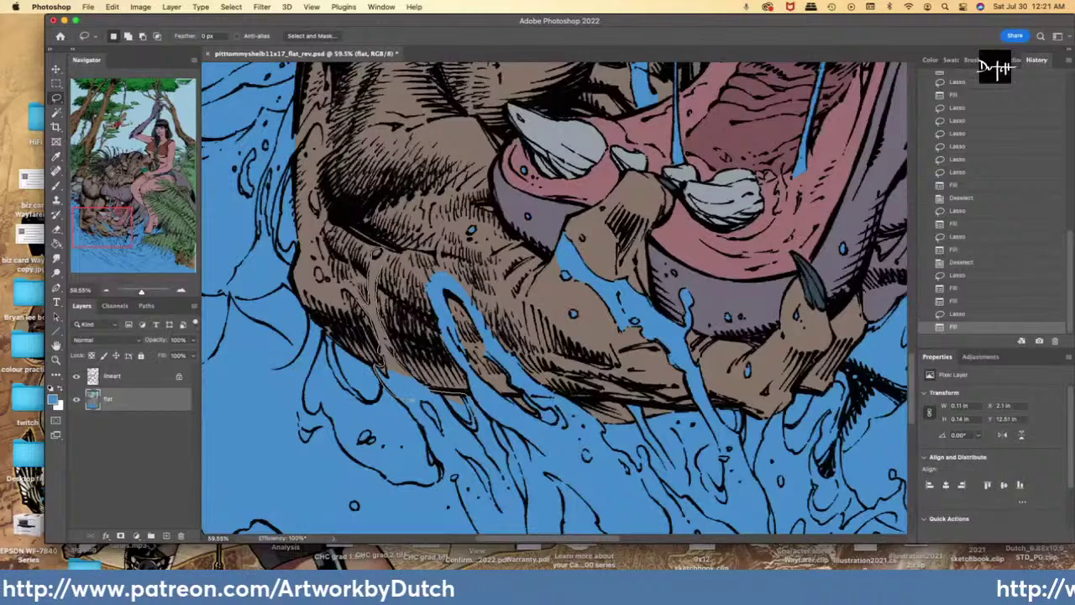
pyautogui.moveTo(370, 290)
pyautogui.mouseDown()
pyautogui.moveTo(319, 280)
pyautogui.moveTo(317, 268)
pyautogui.moveTo(328, 278)
pyautogui.mouseUp()
pyautogui.hotkey('alt', 'BackSpace')
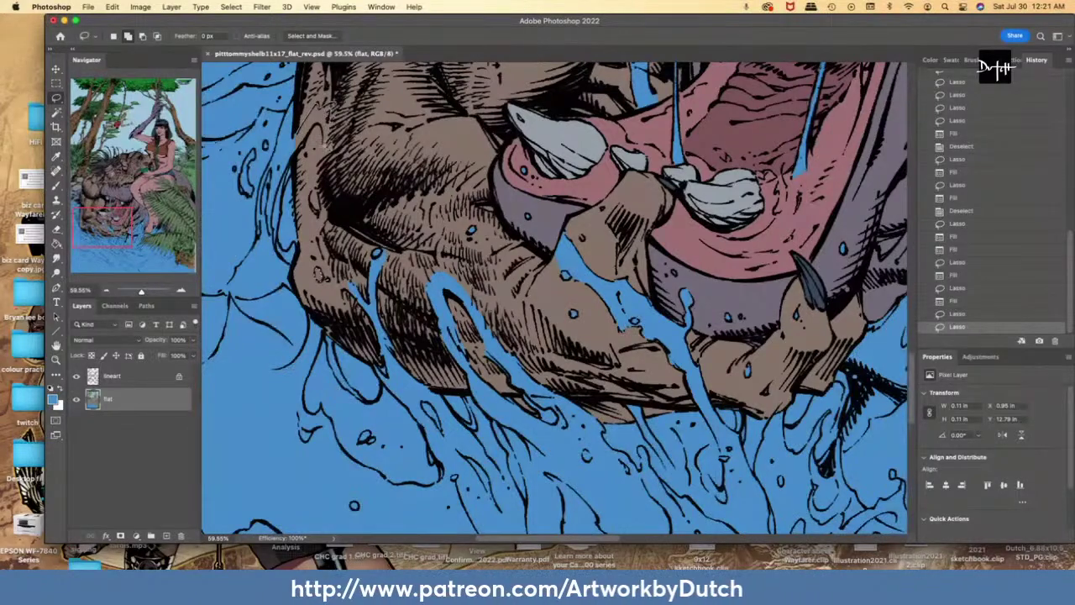
pyautogui.moveTo(296, 157)
pyautogui.mouseDown()
pyautogui.moveTo(323, 108)
pyautogui.moveTo(288, 150)
pyautogui.mouseUp()
pyautogui.hotkey('alt', 'BackSpace')
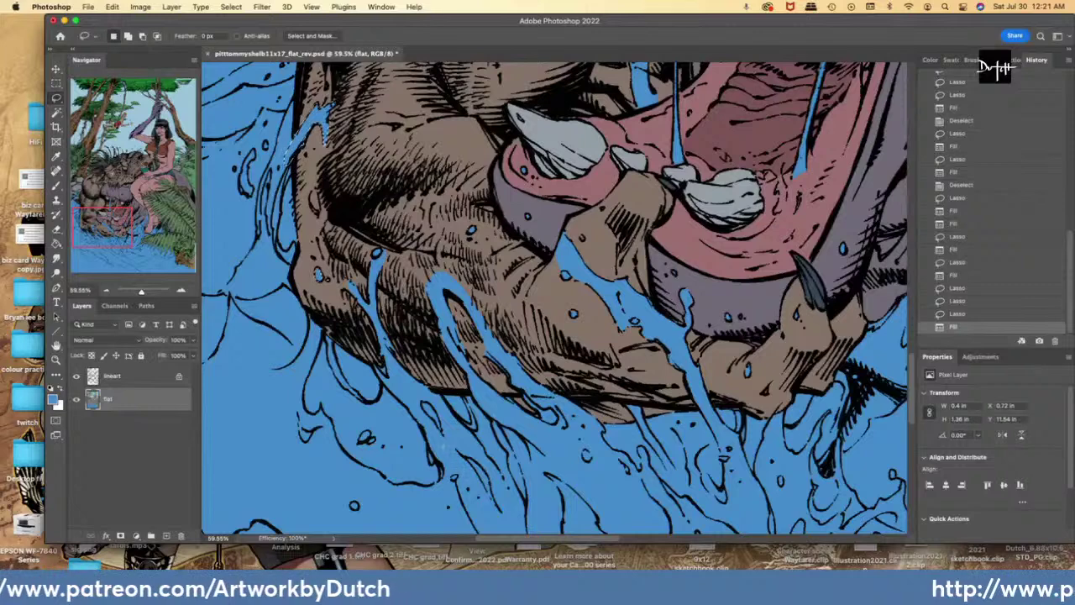
# - Fill the lassoed sliver beneath the forearm with the water blue and the lassoed patch on the elbow's lower edge with resampled brown
pyautogui.moveTo(428, 386); pyautogui.dragTo(418, 391)
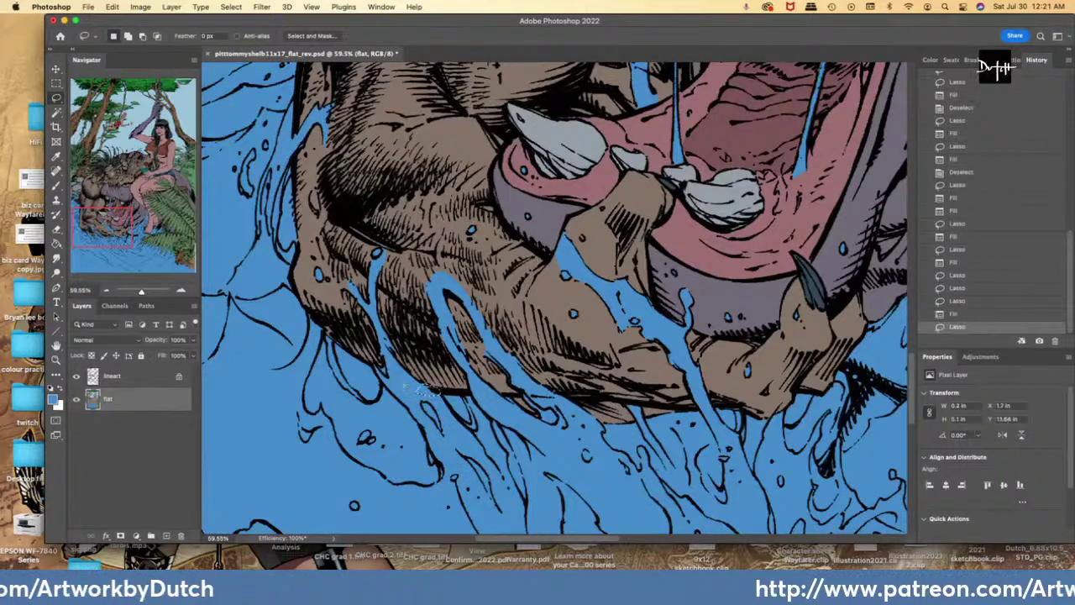
pyautogui.hotkey('alt', 'BackSpace')
pyautogui.press('i')
pyautogui.press('l')
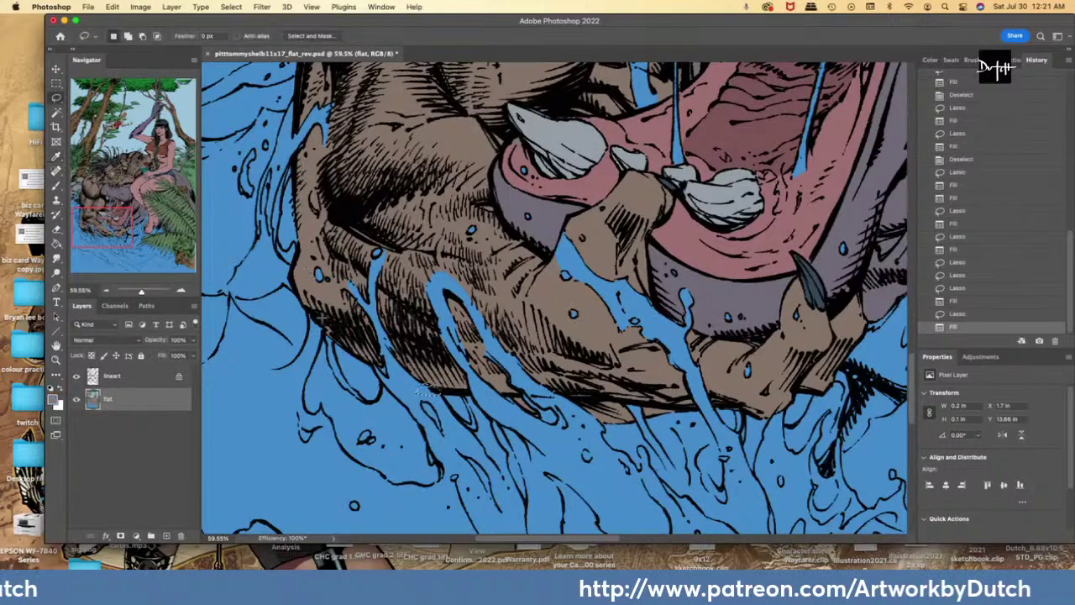
pyautogui.moveTo(338, 330); pyautogui.dragTo(346, 333)
pyautogui.hotkey('alt', 'BackSpace')
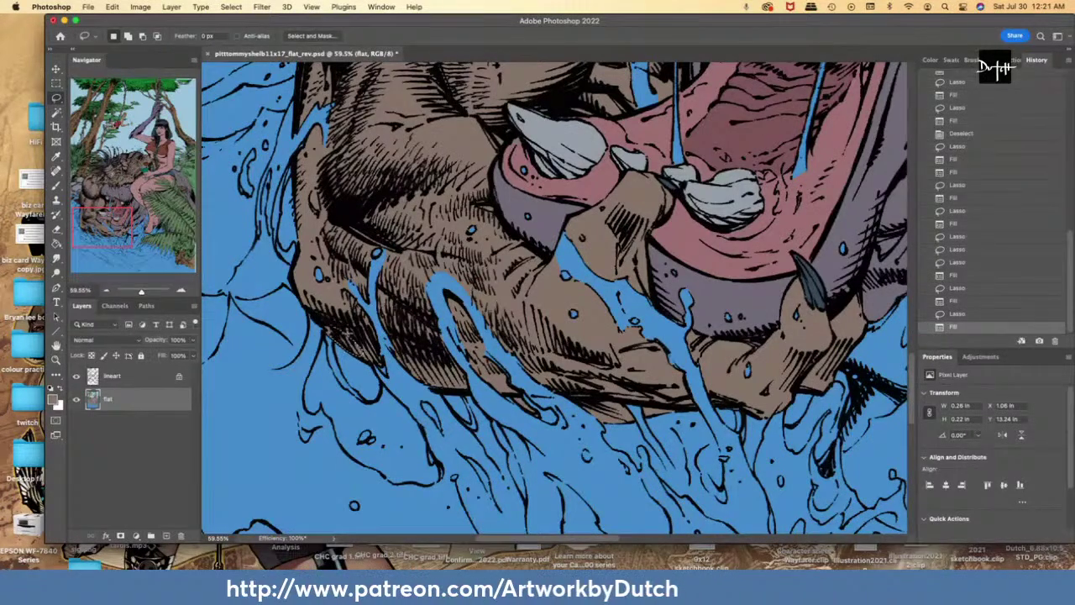
# - Fill the lassoed edge of the clawed finger's knuckle with brown and the lassoed sliver of jaw beside the finger with purple-grey
pyautogui.moveTo(789, 388); pyautogui.dragTo(770, 413)
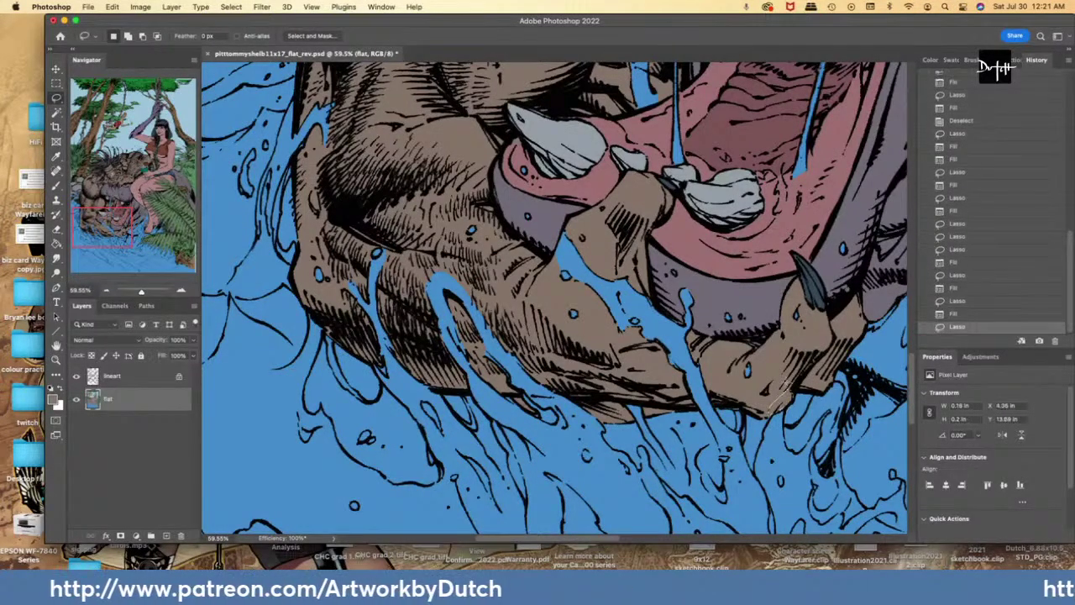
pyautogui.hotkey('alt', 'BackSpace')
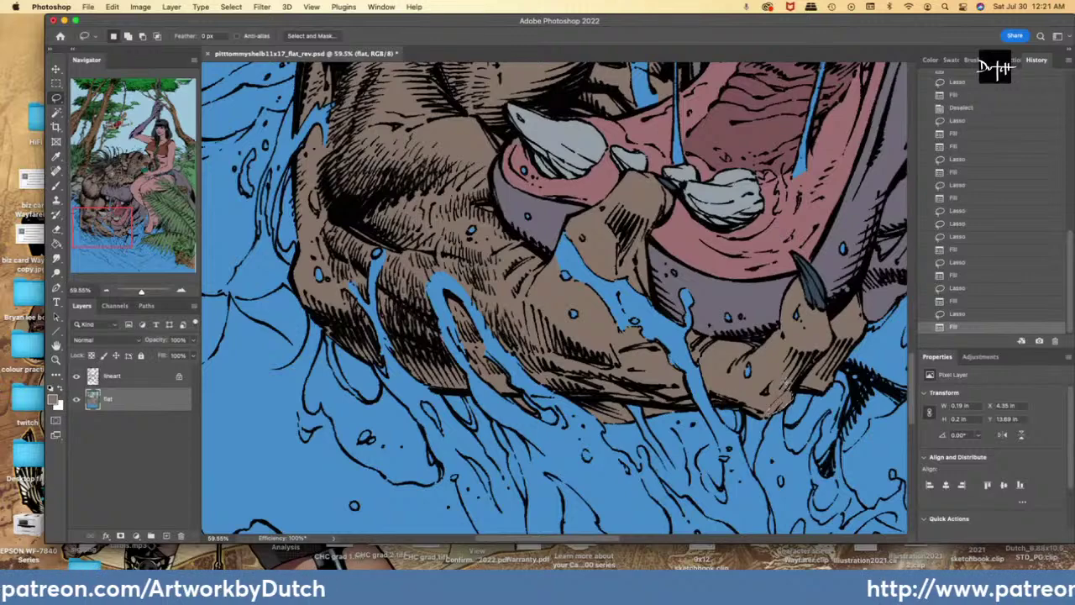
pyautogui.moveTo(863, 290); pyautogui.dragTo(865, 311)
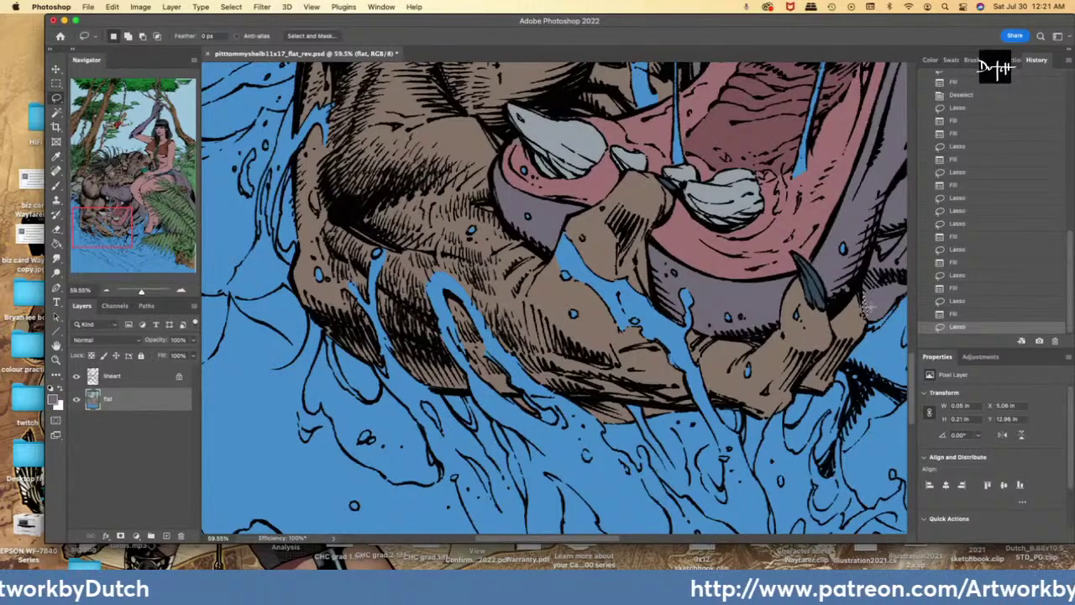
pyautogui.hotkey('alt', 'BackSpace')
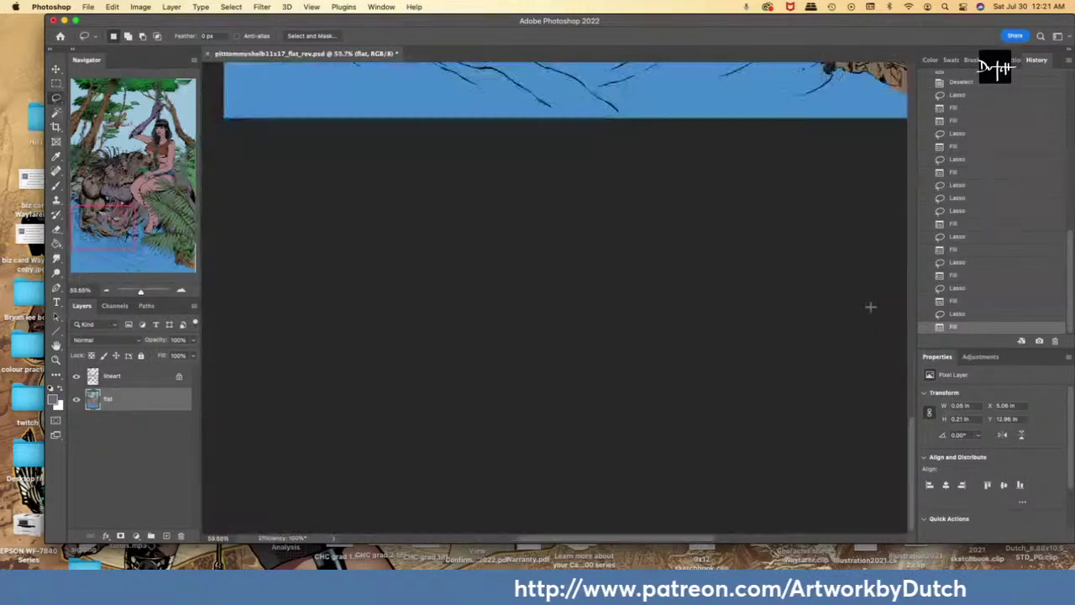
# - Lasso the water drops on the upper arm left of the open mouth and fill them with the water blue
pyautogui.scroll(-4, 871, 307)
pyautogui.press('l')
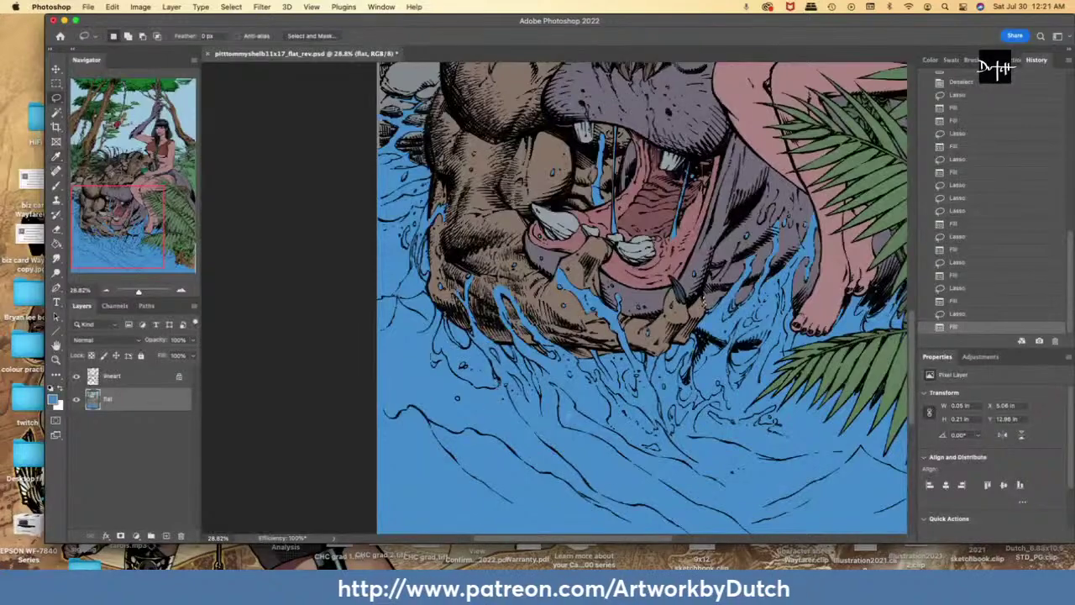
pyautogui.scroll(5, 642, 294)
pyautogui.scroll(5, 445, 353)
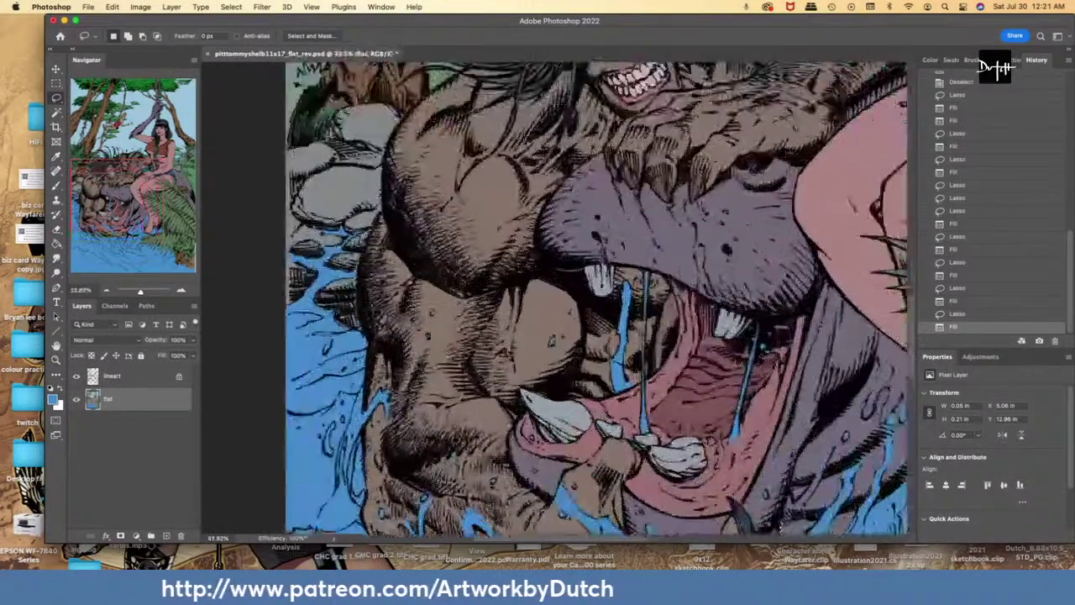
pyautogui.moveTo(380, 351); pyautogui.dragTo(382, 346)
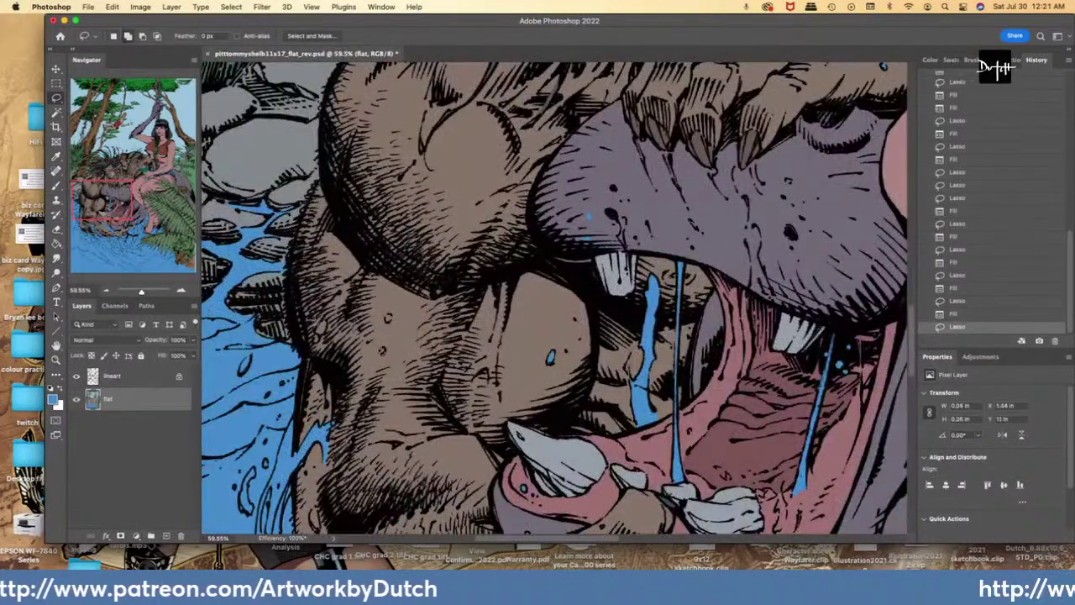
pyautogui.moveTo(313, 339); pyautogui.dragTo(324, 341)
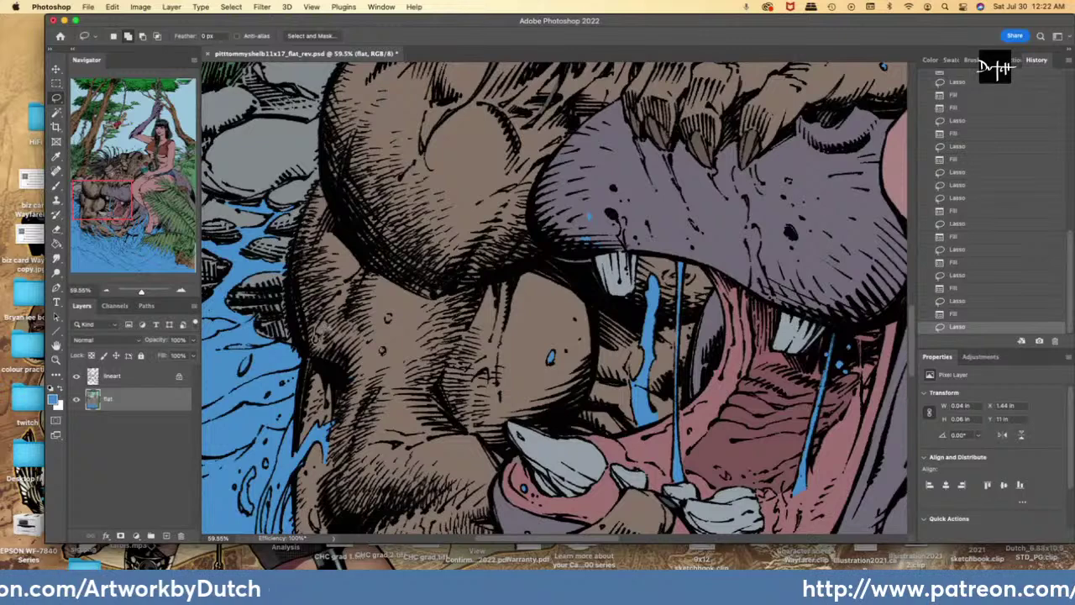
pyautogui.hotkey('alt', 'BackSpace')
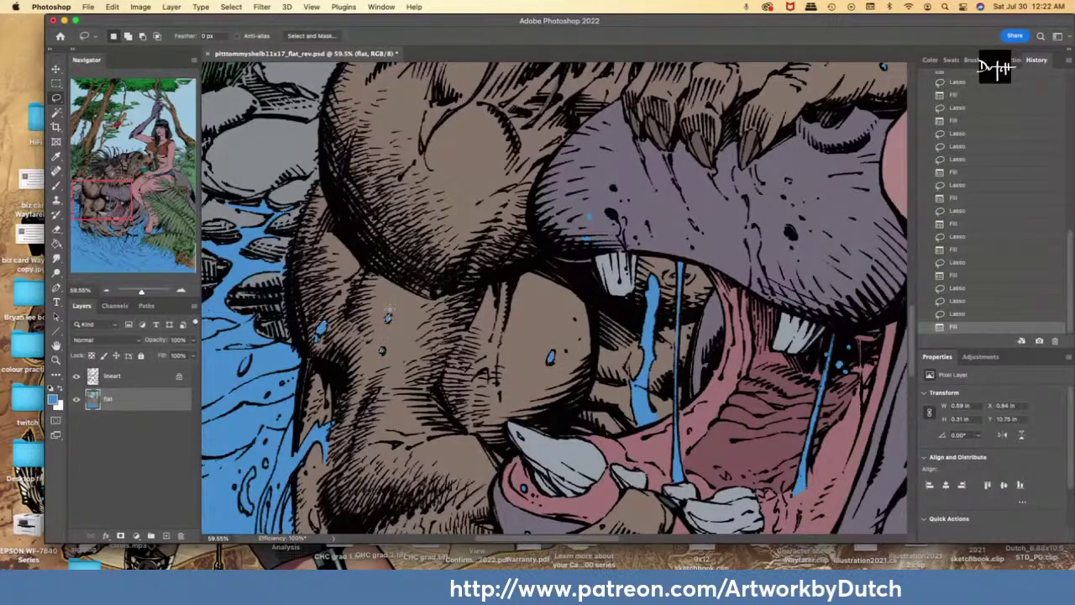
# - Lasso the area beside and under the front upper tusk and fill it with the sampled brown
pyautogui.moveTo(636, 257)
pyautogui.mouseDown()
pyautogui.moveTo(630, 298)
pyautogui.moveTo(622, 262)
pyautogui.mouseUp()
pyautogui.click(636, 257)
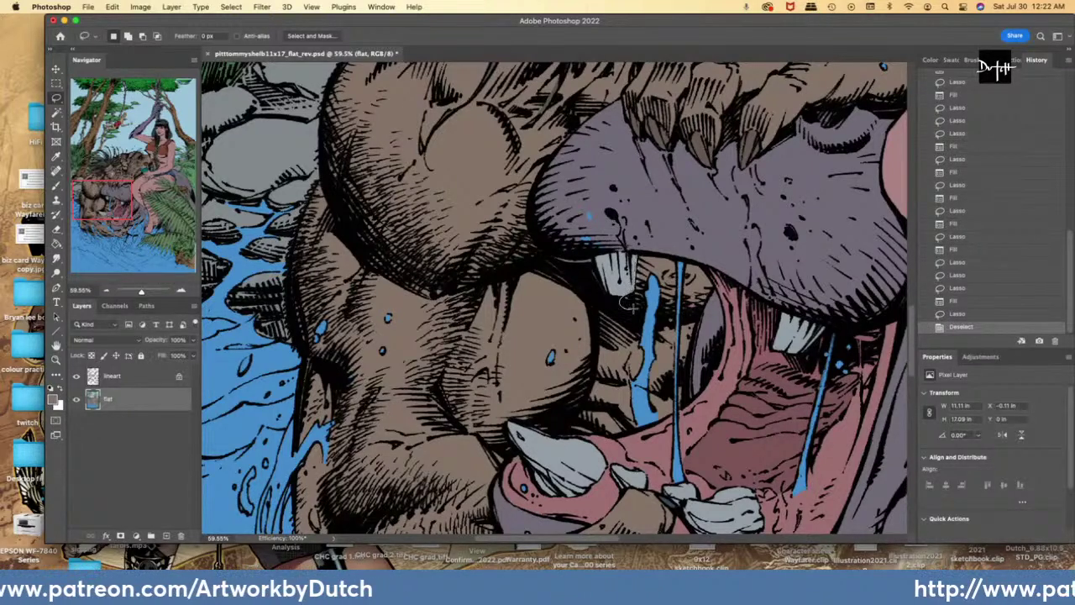
pyautogui.moveTo(636, 252); pyautogui.dragTo(629, 304)
pyautogui.hotkey('alt', 'BackSpace')
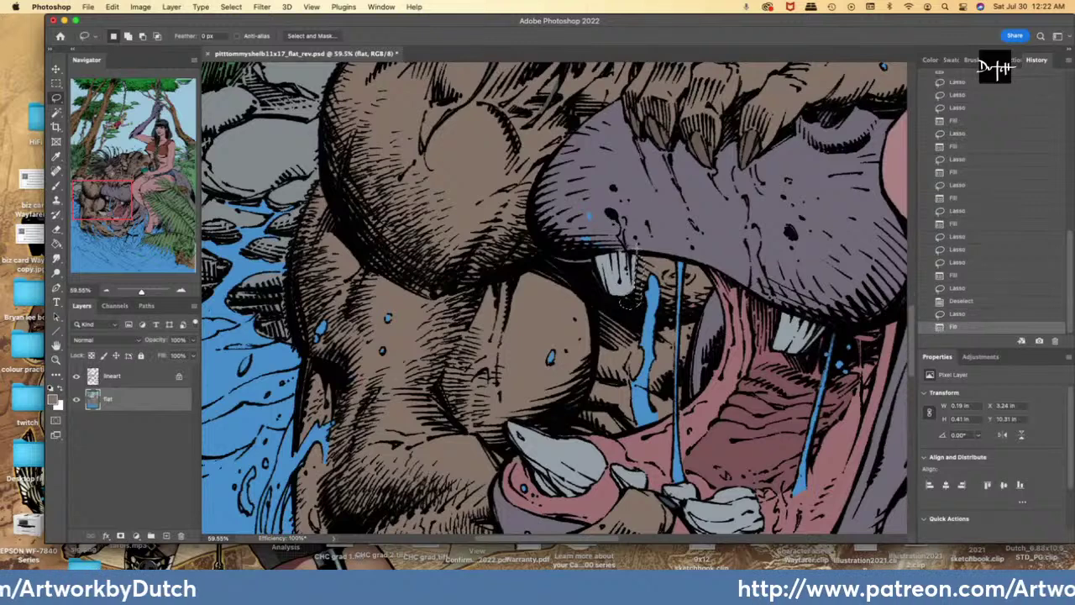
# - Fill the lassoed blue specks on the front of the snout with purple-grey and the lassoed area beneath the snout's lip with brown
pyautogui.moveTo(571, 243)
pyautogui.mouseDown()
pyautogui.moveTo(594, 257)
pyautogui.moveTo(599, 178)
pyautogui.mouseUp()
pyautogui.hotkey('alt', 'BackSpace')
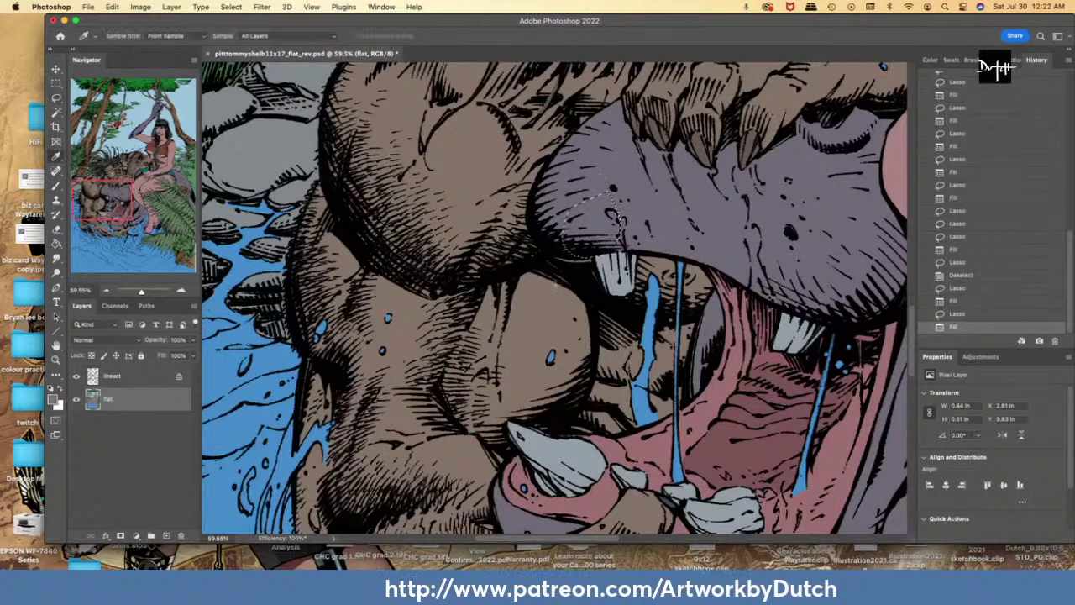
pyautogui.press('super+d')
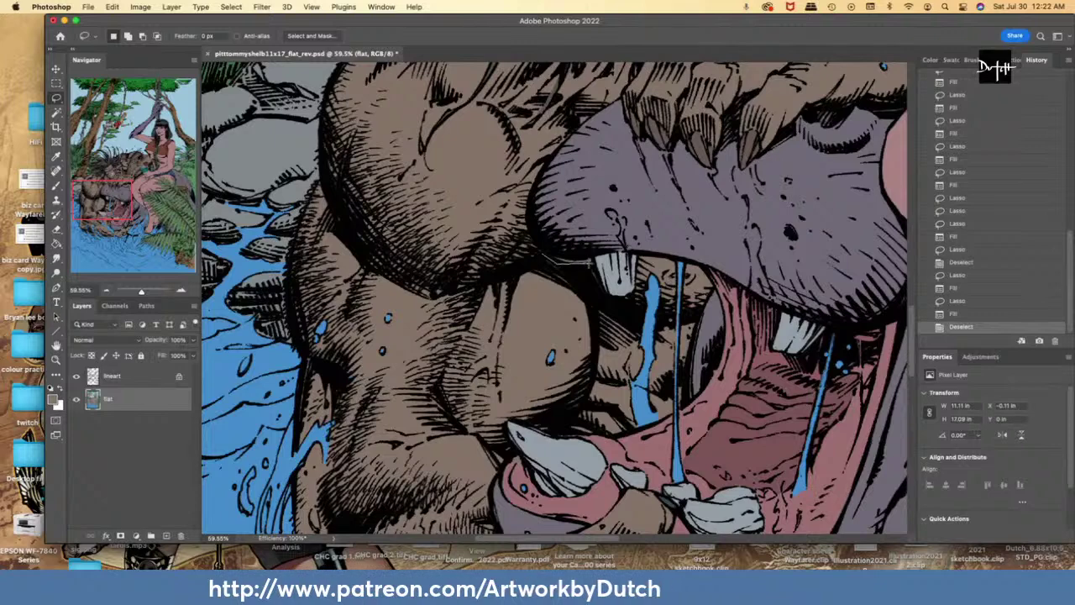
pyautogui.moveTo(517, 254); pyautogui.dragTo(600, 306)
pyautogui.hotkey('alt', 'BackSpace')
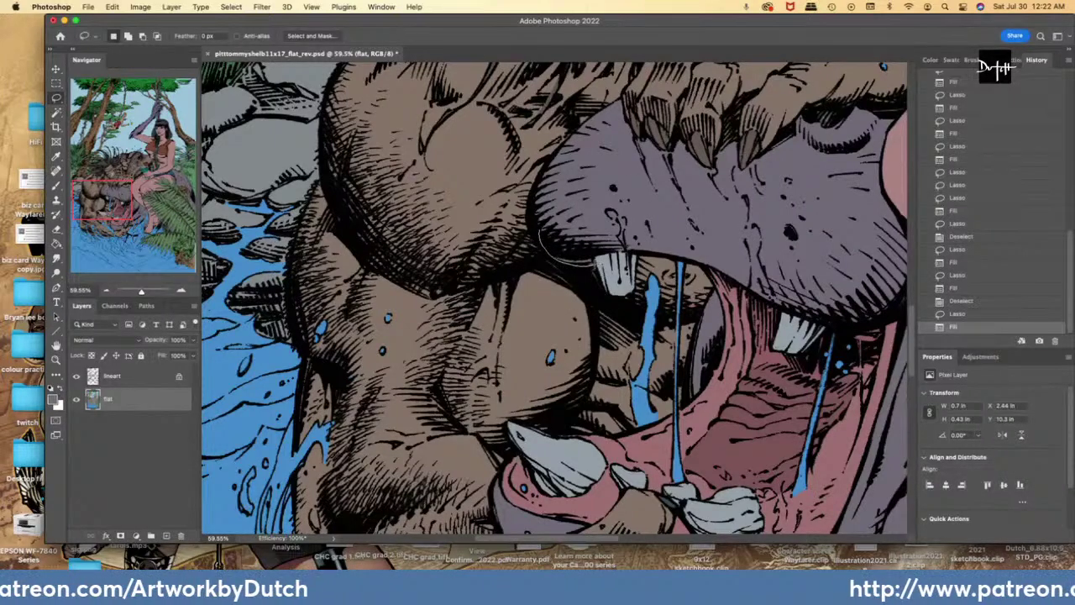
# - Fill the lassoed edge of the snout's lip beside the front tusk with purple-grey and the lassoed drip above the tusk with sampled water blue
pyautogui.moveTo(593, 262); pyautogui.dragTo(589, 261)
pyautogui.hotkey('alt', 'BackSpace')
pyautogui.press('i')
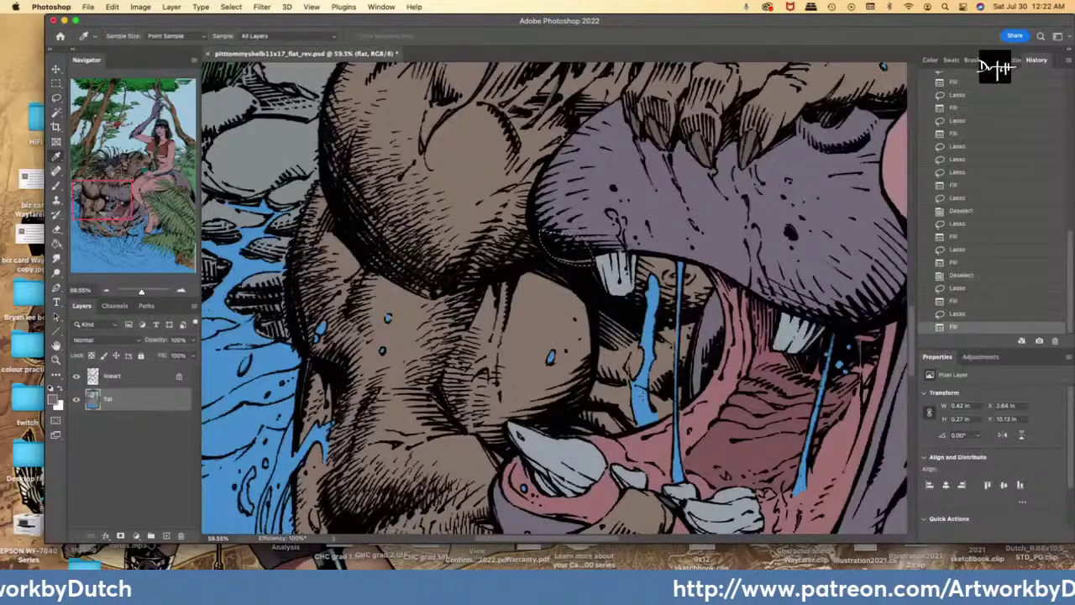
pyautogui.click(641, 396)
pyautogui.press('l')
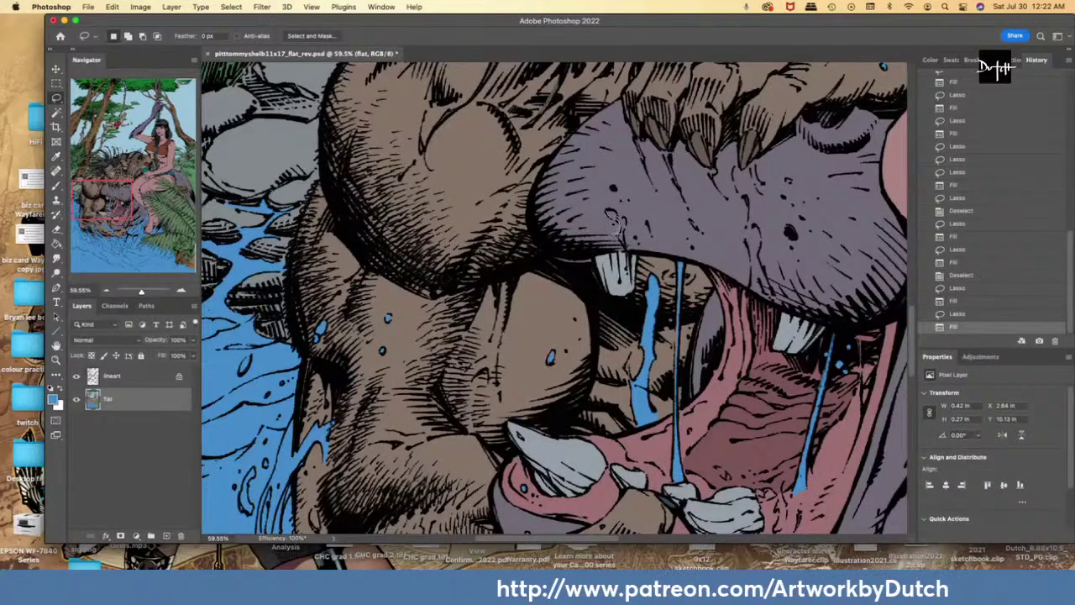
pyautogui.moveTo(611, 212); pyautogui.dragTo(610, 205)
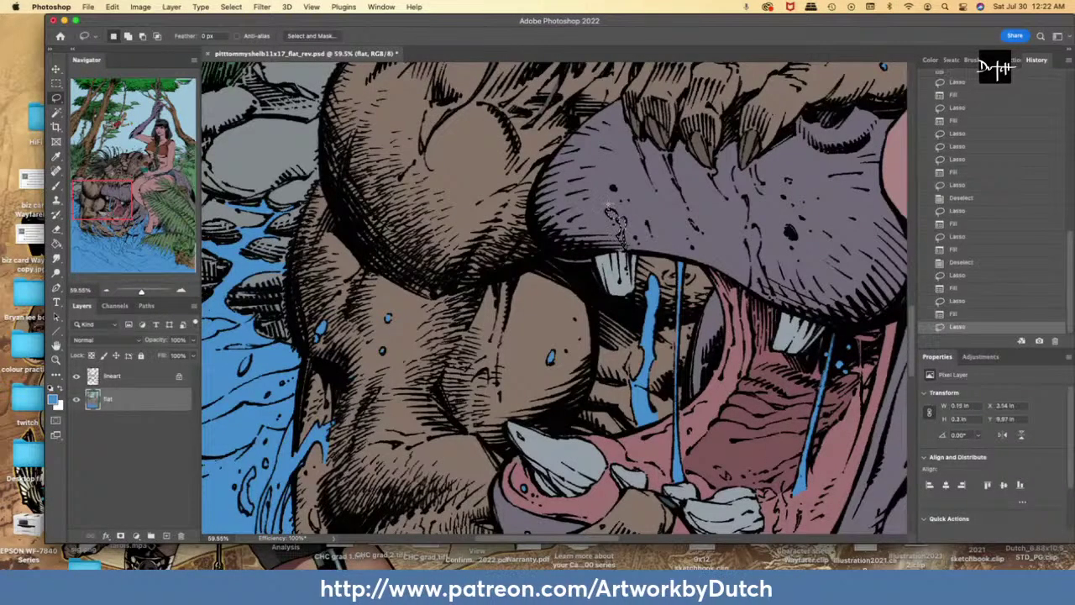
pyautogui.hotkey('alt', 'BackSpace')
# - Select the claws of the hand resting on the snout with the Magic Wand and fill them with dark blue-grey
pyautogui.press('i')
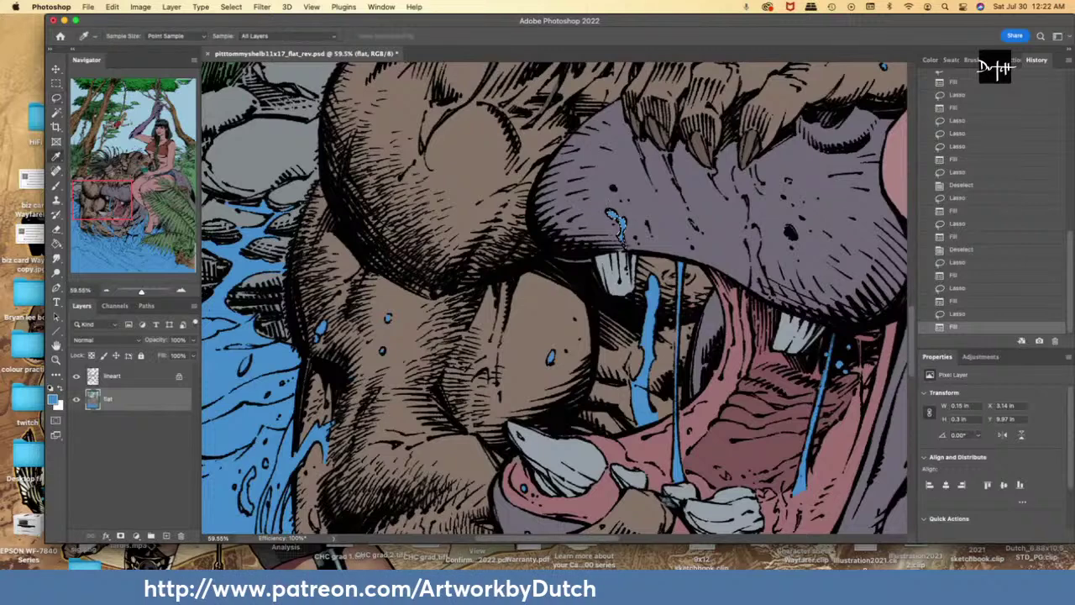
pyautogui.press('w')
pyautogui.click(659, 135)
pyautogui.press('l')
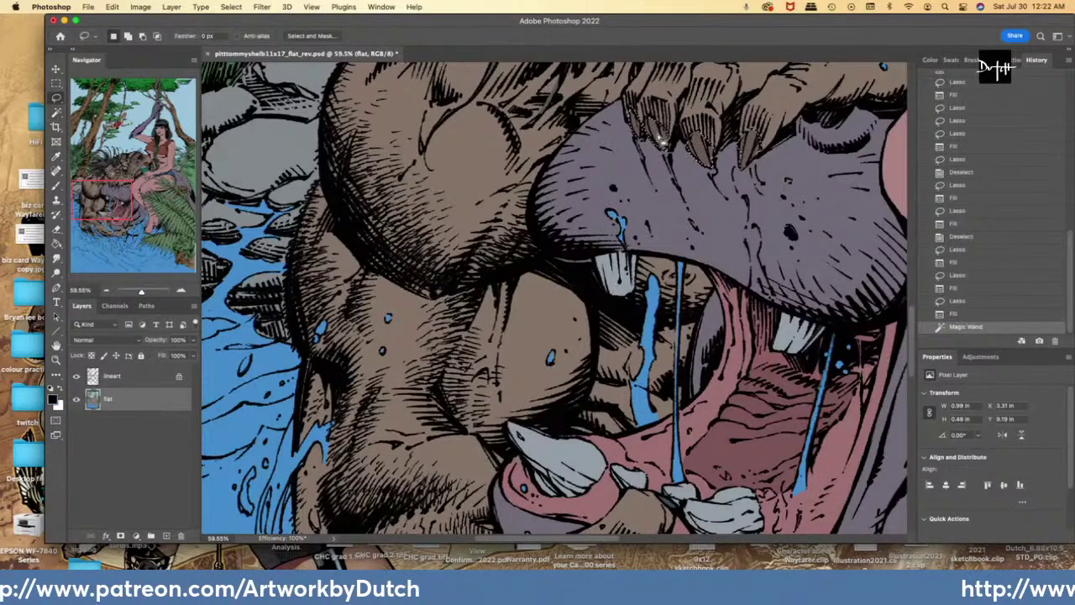
pyautogui.hotkey('alt', 'BackSpace')
pyautogui.hotkey('ctrl', 'z')
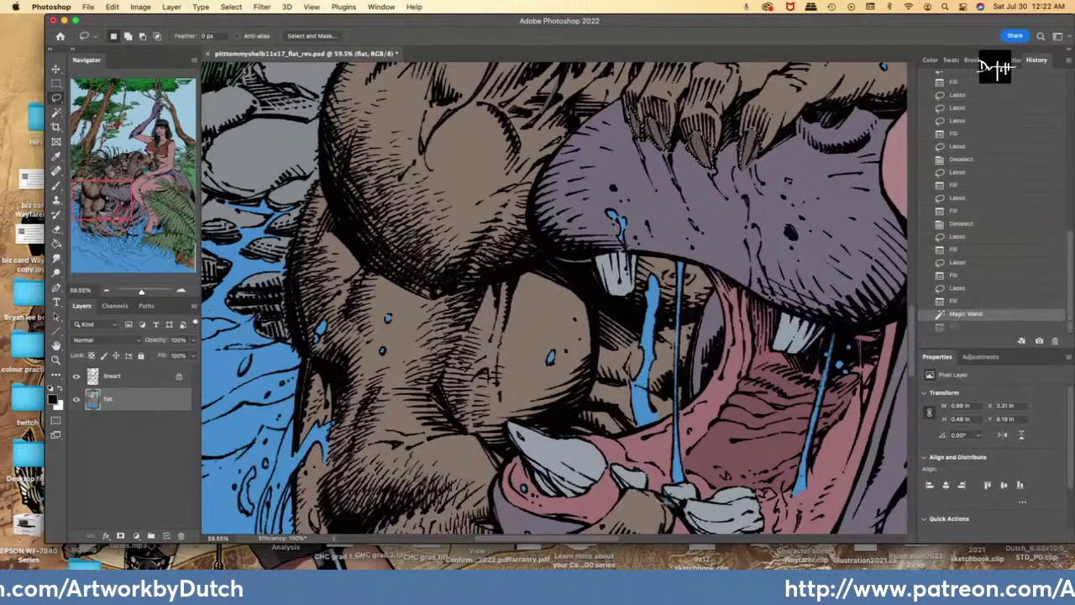
pyautogui.press('i')
pyautogui.press('l')
pyautogui.hotkey('alt', 'BackSpace')
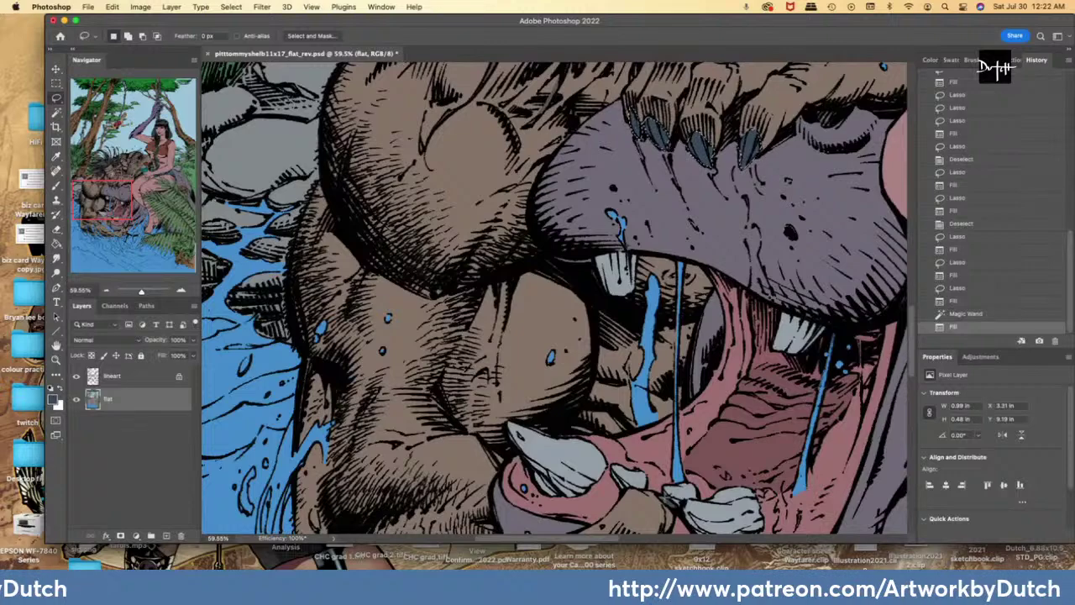
# - Lasso the splashing water between the hippo's lower jaw and the woman's leg and fill it with the sampled water blue
pyautogui.scroll(-3, 554, 298)
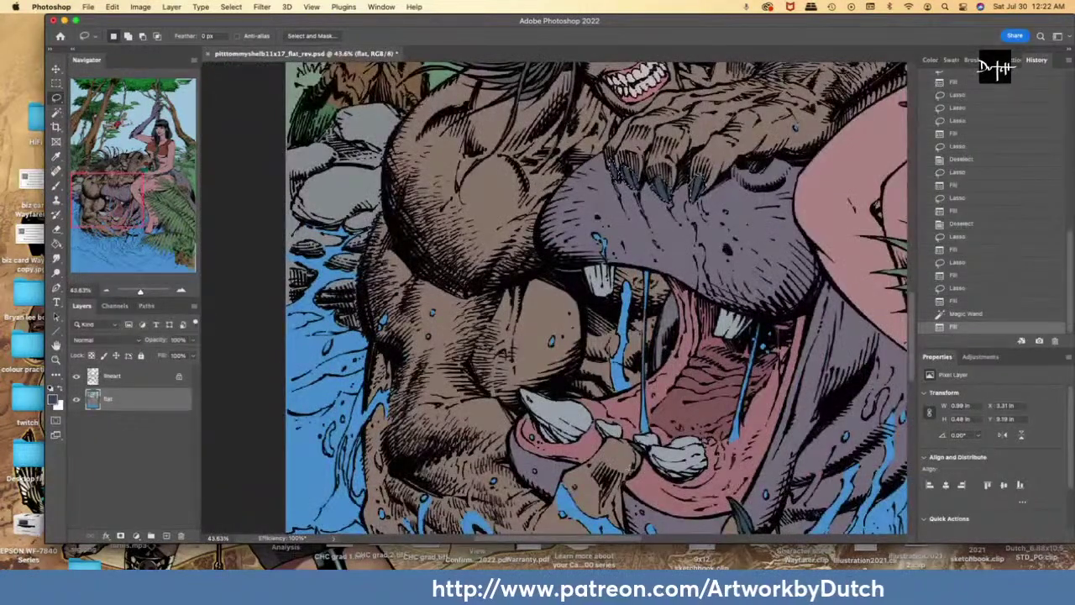
pyautogui.scroll(-1, 546, 298)
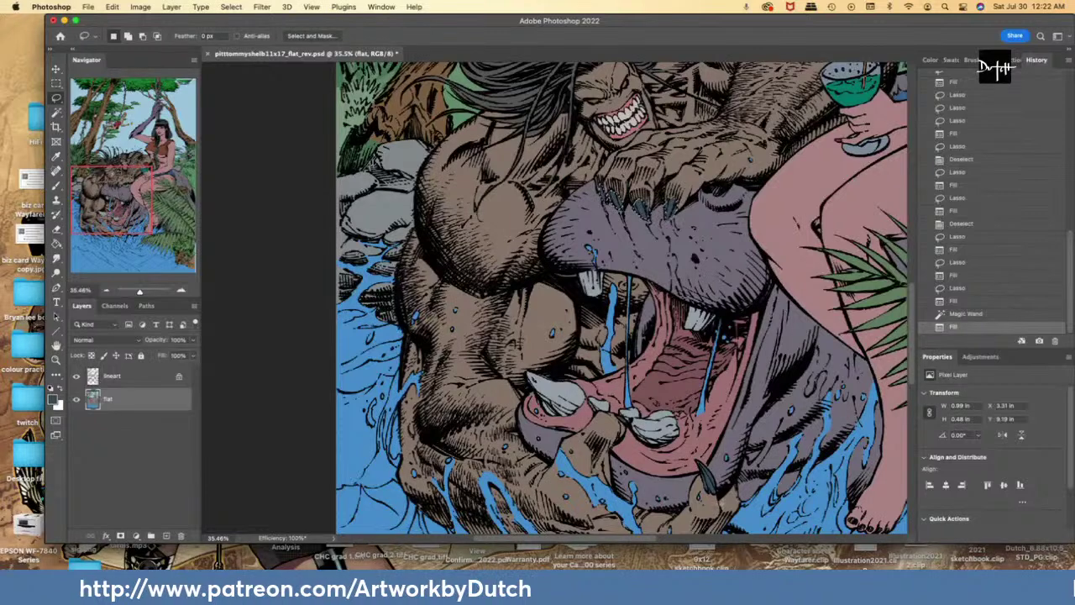
pyautogui.press('i')
pyautogui.click(785, 461)
pyautogui.press('l')
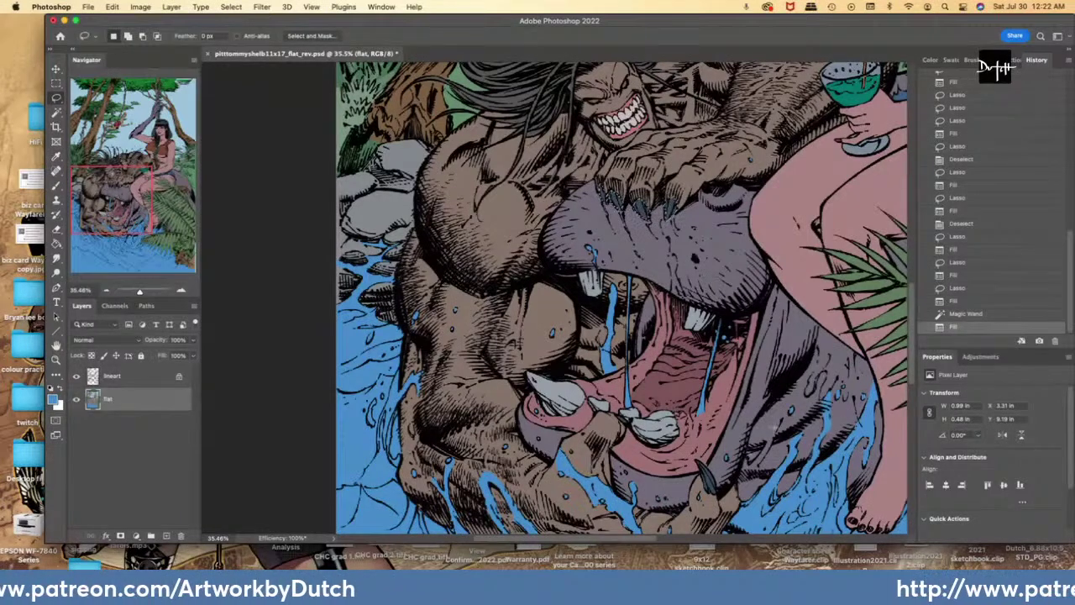
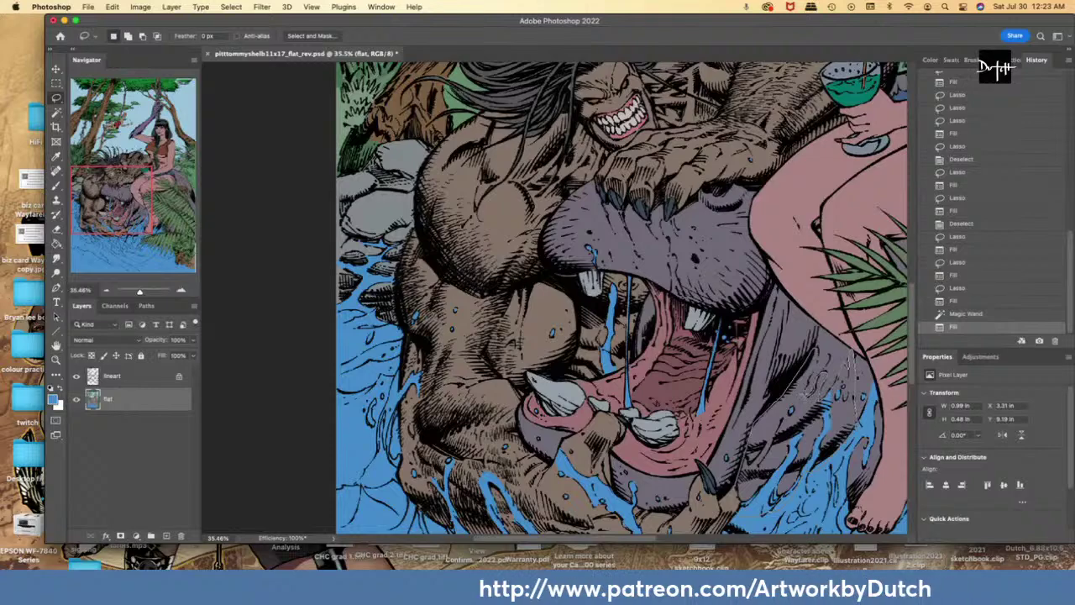
pyautogui.moveTo(820, 346); pyautogui.dragTo(823, 347)
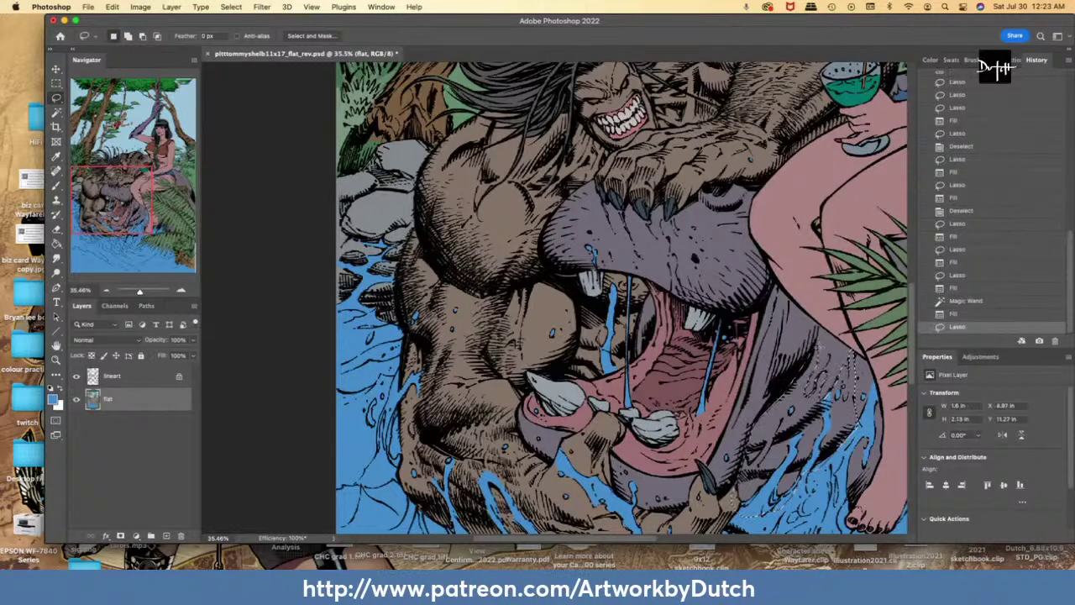
pyautogui.press('g')
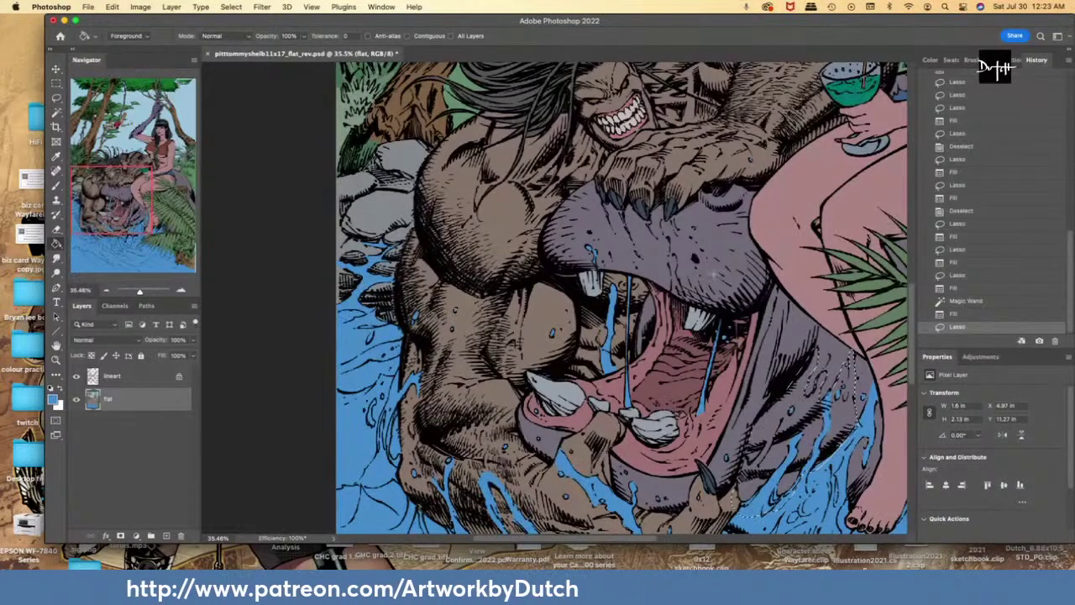
pyautogui.click(781, 420)
# - Lasso the long water stream running down the middle of the snout to the mouth and fill it with water blue
pyautogui.press('l')
pyautogui.press('g')
pyautogui.press('super+plus')
pyautogui.press('super+plus')
pyautogui.press('l')
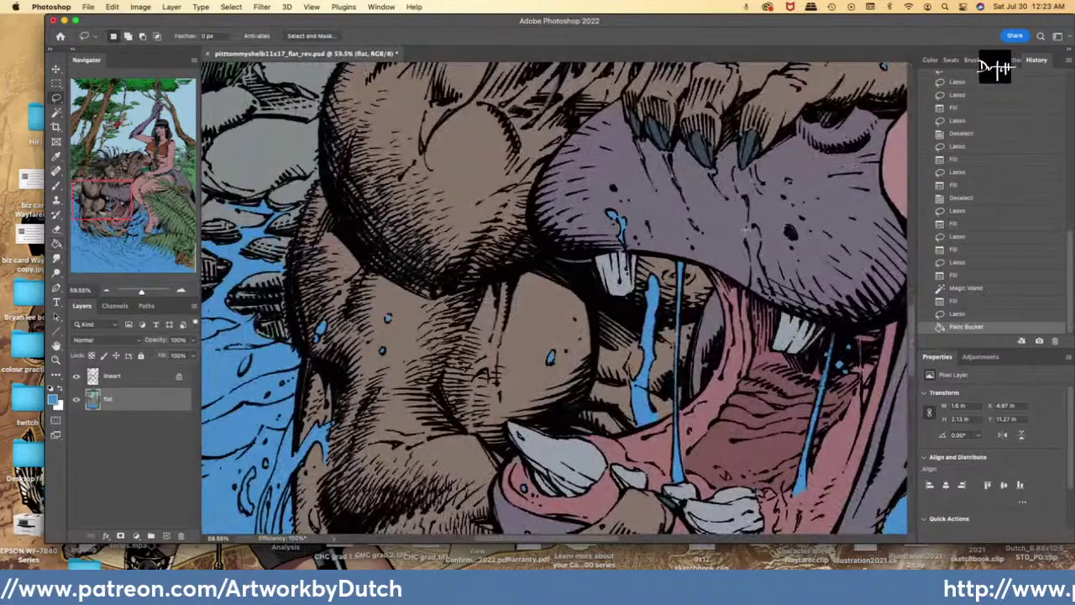
pyautogui.press('super+d')
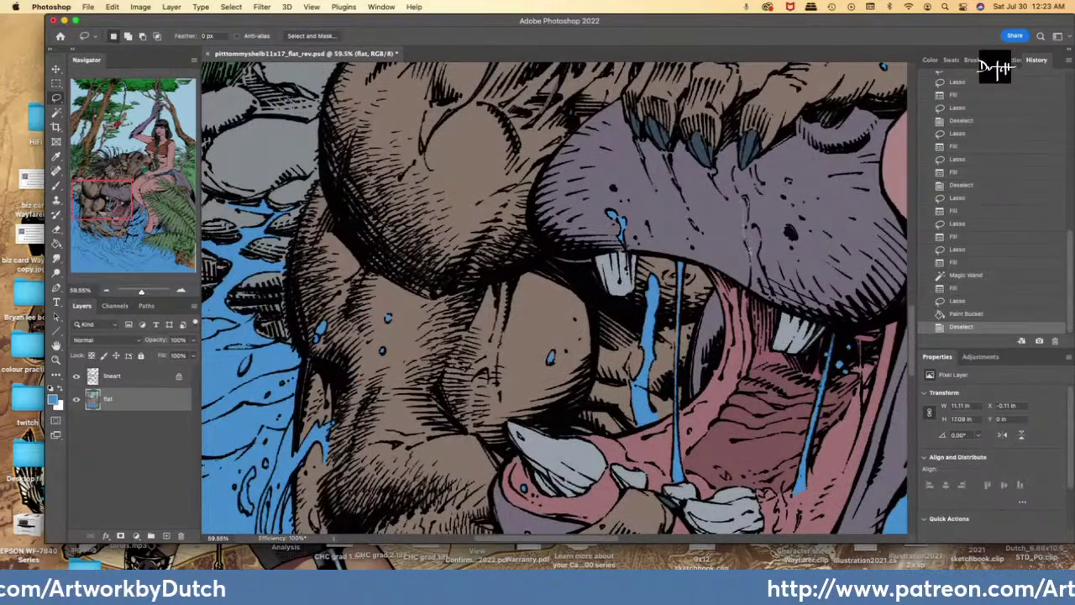
pyautogui.moveTo(769, 305); pyautogui.dragTo(759, 267)
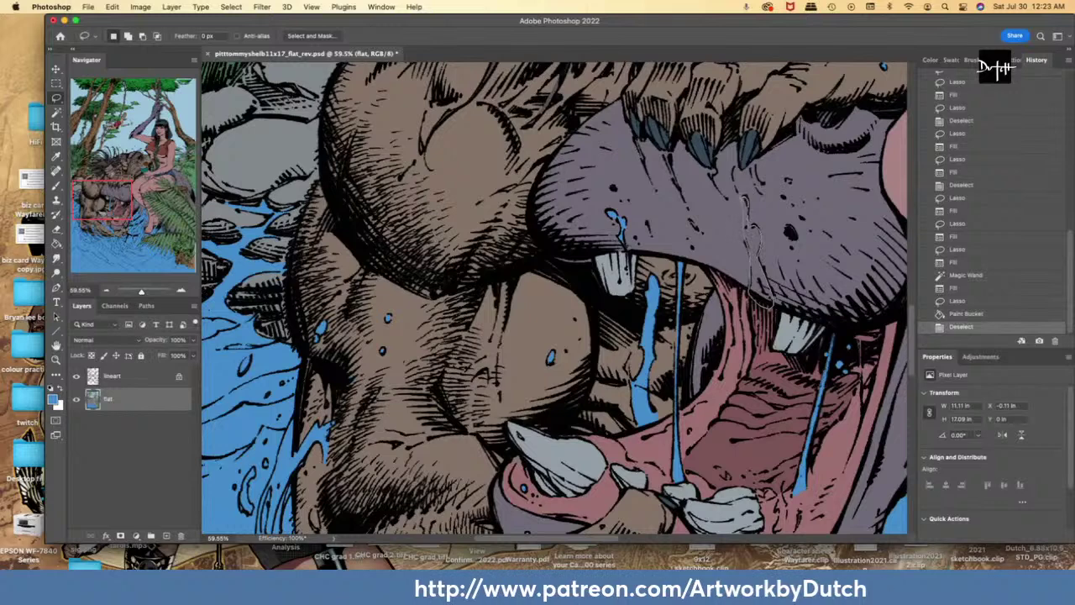
pyautogui.moveTo(744, 198); pyautogui.dragTo(742, 186)
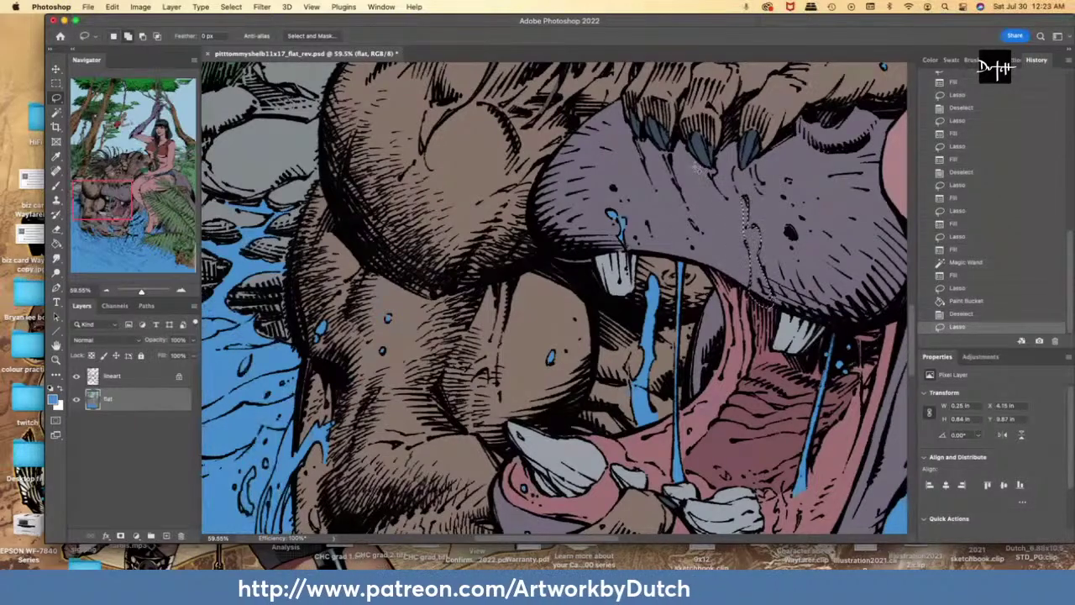
pyautogui.press('g')
pyautogui.click(747, 249)
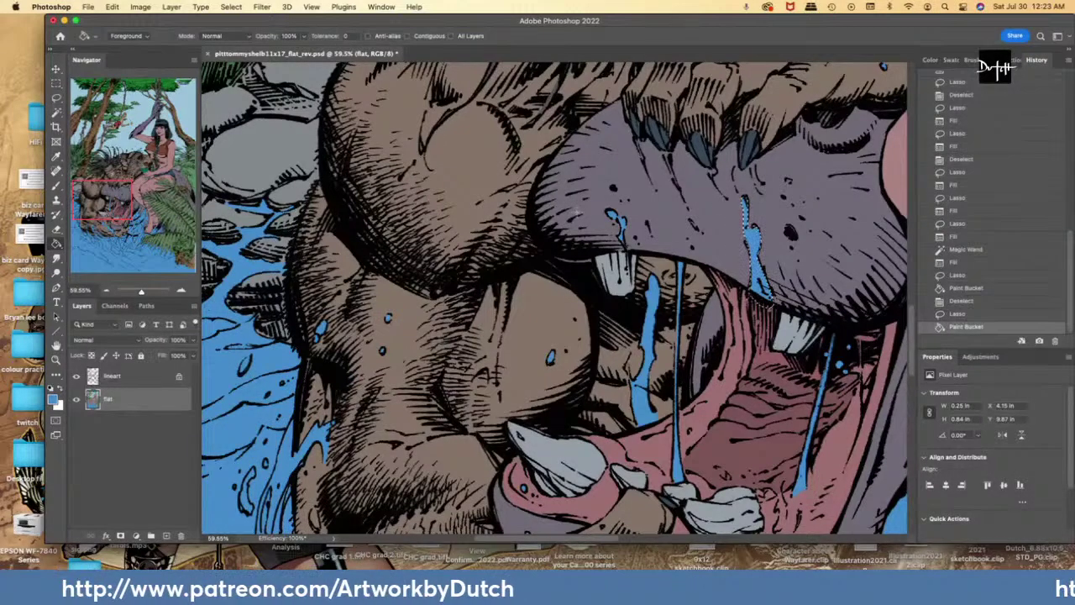
# - Clear the stream selection, then lasso the small drop on the snout between the two streams and fill it with water blue
pyautogui.press('l')
pyautogui.press('g')
pyautogui.click(691, 222)
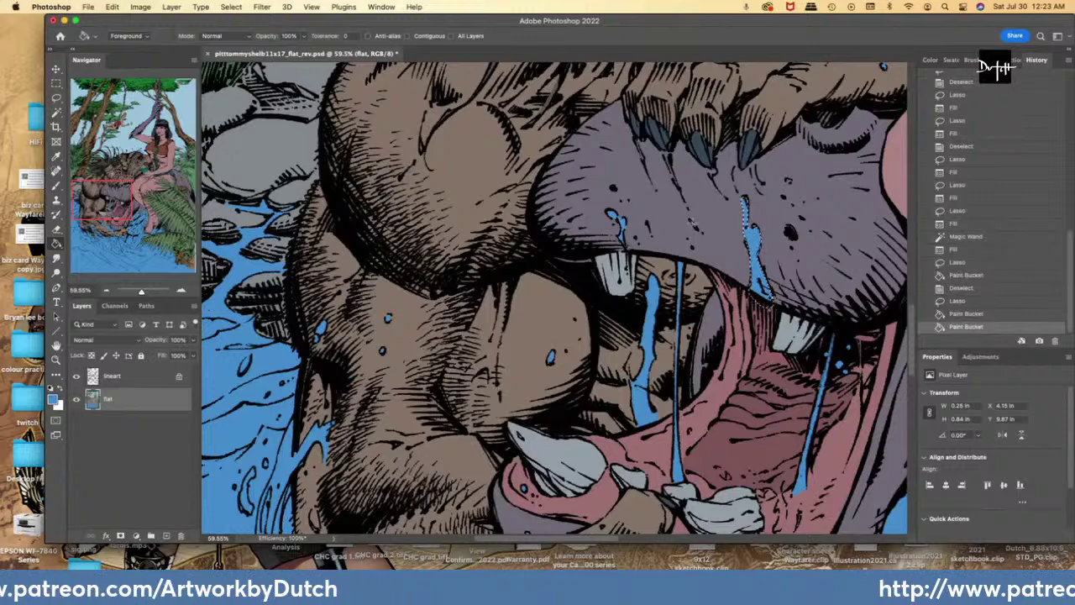
pyautogui.press('l')
pyautogui.press('super+d')
pyautogui.moveTo(689, 220); pyautogui.dragTo(692, 223)
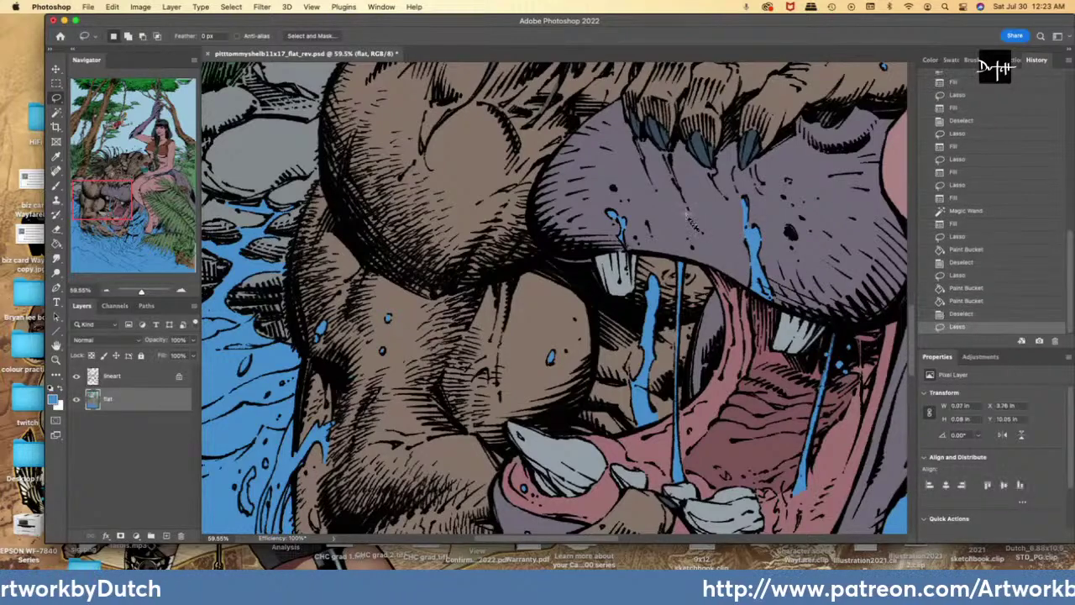
pyautogui.hotkey('alt', 'BackSpace')
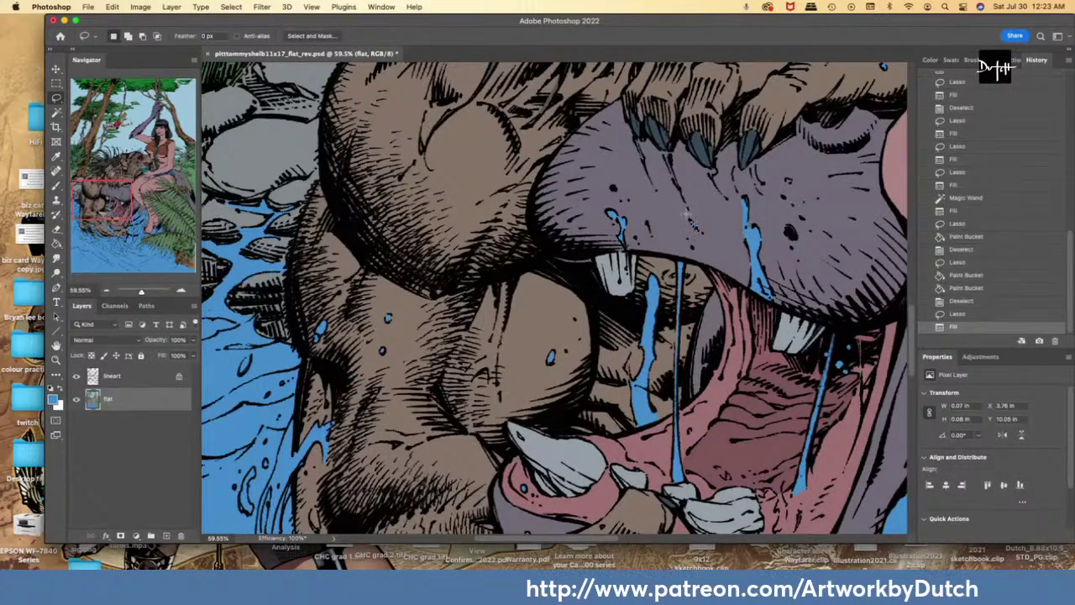
# - Set the foreground to a more saturated dark red and fill the lassoed blood drips beneath the claws on the snout with it
pyautogui.press('i')
pyautogui.click(690, 220)
pyautogui.press('l')
pyautogui.click(54, 399)
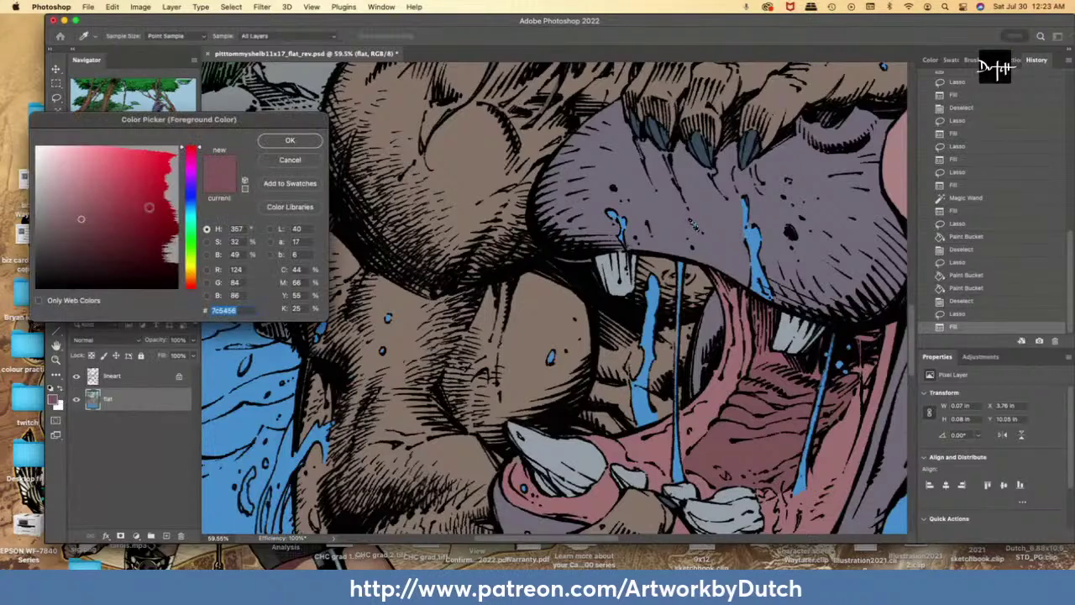
pyautogui.click(110, 209)
pyautogui.click(289, 143)
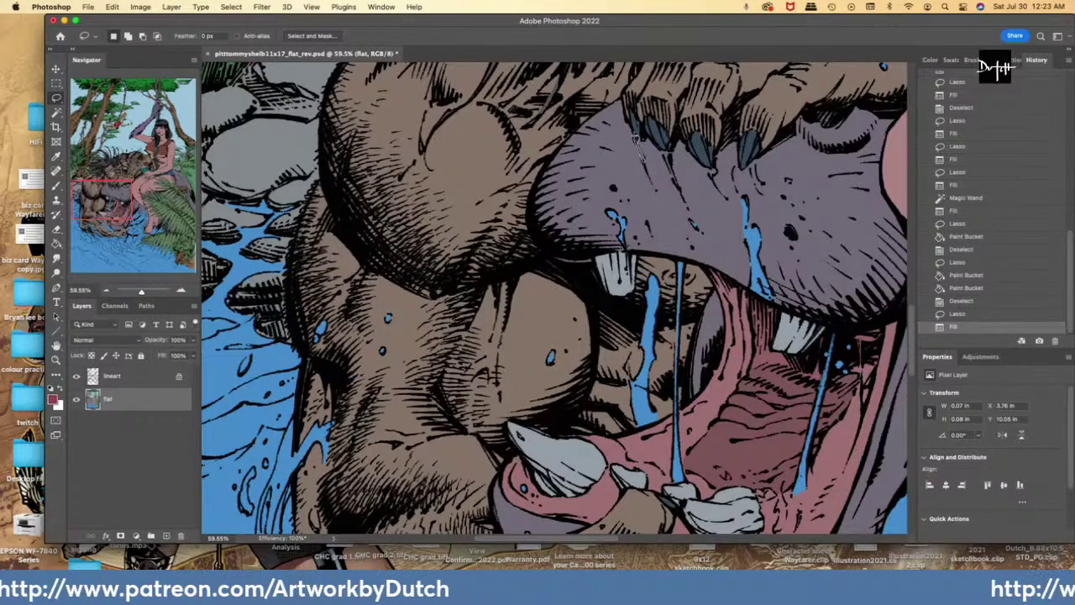
pyautogui.moveTo(636, 139)
pyautogui.mouseDown()
pyautogui.moveTo(665, 154)
pyautogui.moveTo(653, 153)
pyautogui.moveTo(678, 186)
pyautogui.moveTo(668, 150)
pyautogui.moveTo(709, 177)
pyautogui.moveTo(704, 161)
pyautogui.moveTo(768, 173)
pyautogui.moveTo(754, 160)
pyautogui.mouseUp()
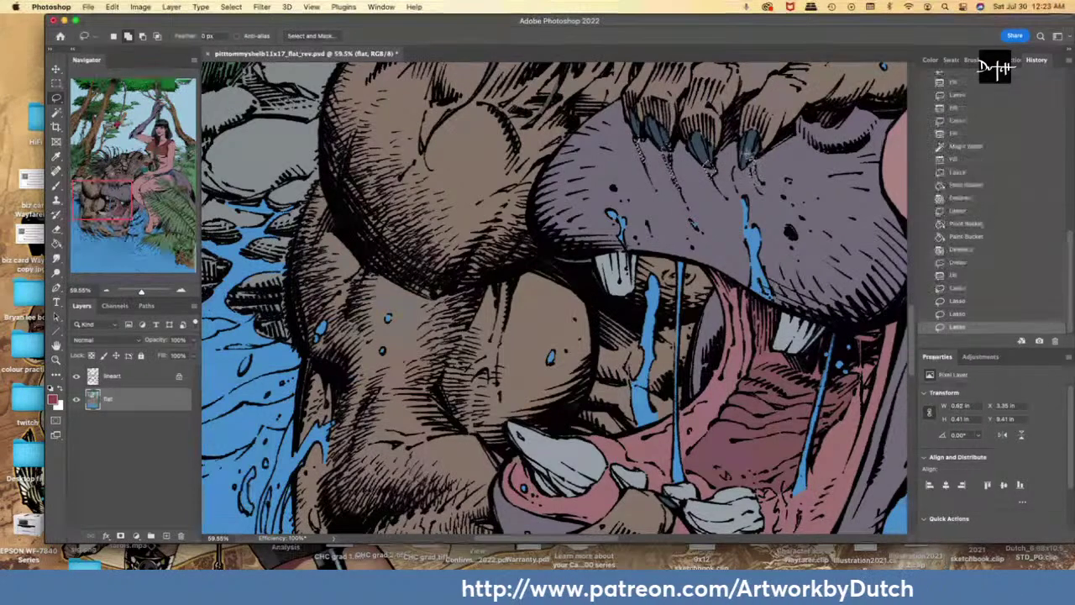
pyautogui.press('g')
pyautogui.click(591, 187)
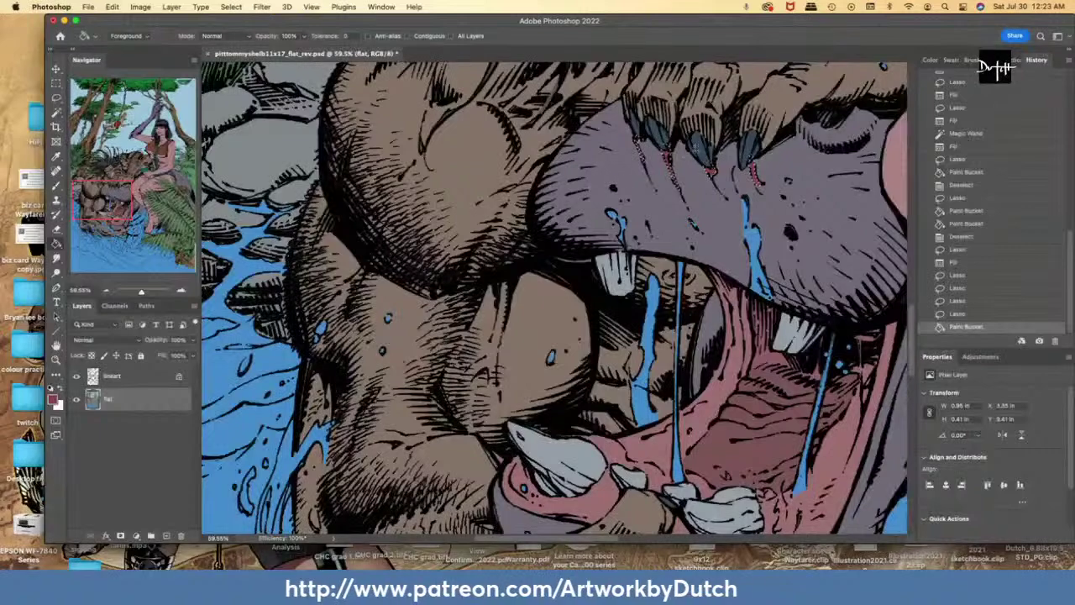
# - Lasso the missed parts of the middle and rear claws on the snout and fill them with dark blue-grey
pyautogui.press('l')
pyautogui.hotkey('ctrl', 'd')
pyautogui.moveTo(712, 165); pyautogui.dragTo(701, 134)
pyautogui.moveTo(748, 145)
pyautogui.mouseDown()
pyautogui.moveTo(744, 171)
pyautogui.moveTo(754, 156)
pyautogui.mouseUp()
pyautogui.hotkey('alt', 'BackSpace')
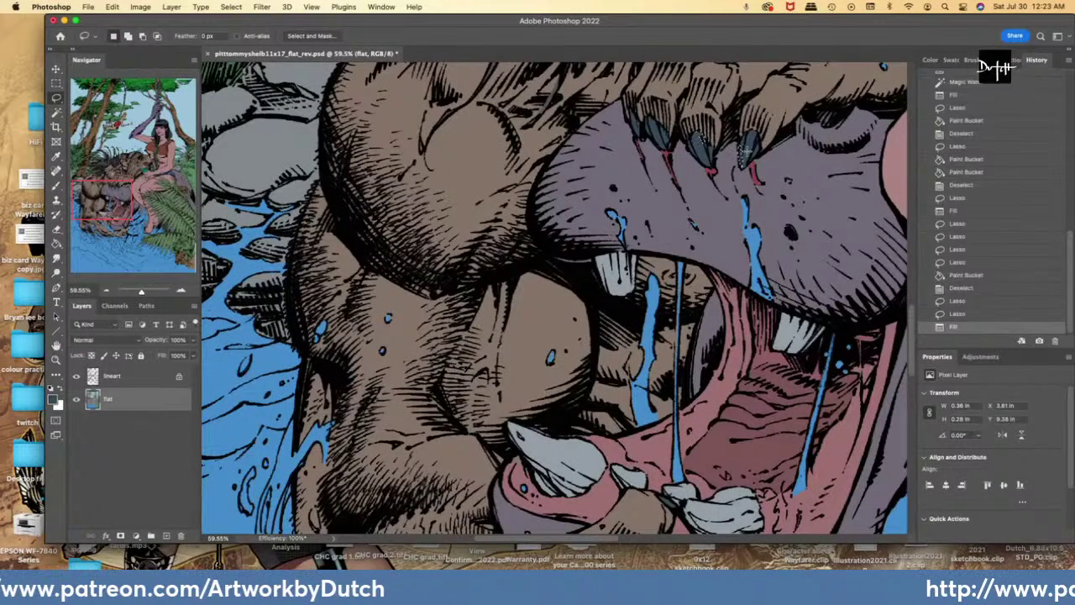
# - Lasso the lower grass around the pale plant beside the tree trunk, refine the selection with the Magic Wand, and fill it with sampled grass green
pyautogui.scroll(-5, 554, 298)
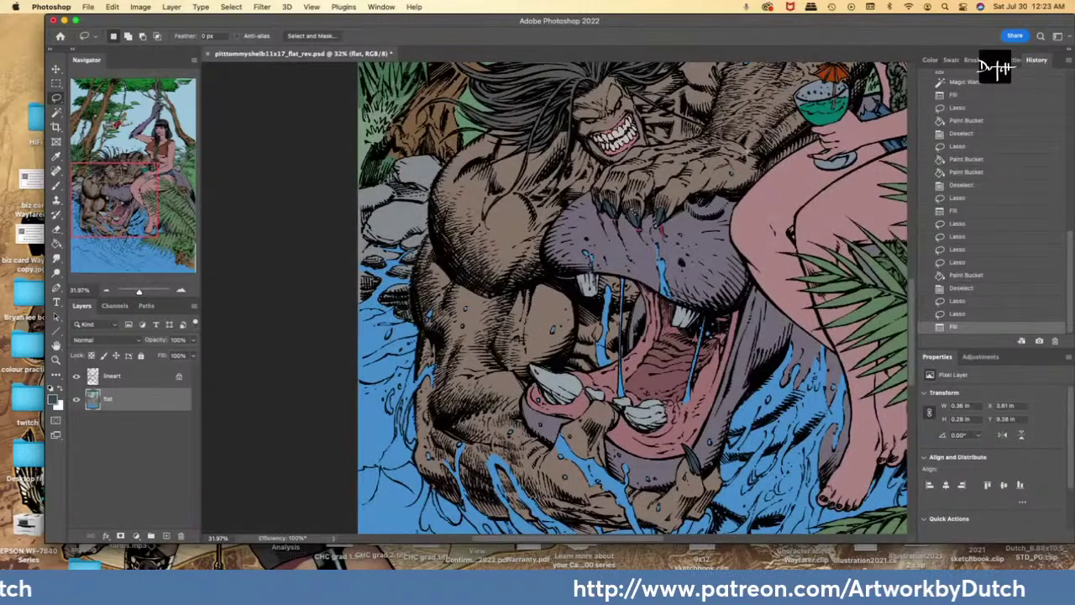
pyautogui.moveTo(913, 296); pyautogui.dragTo(913, 250)
pyautogui.scroll(1, 372, 323)
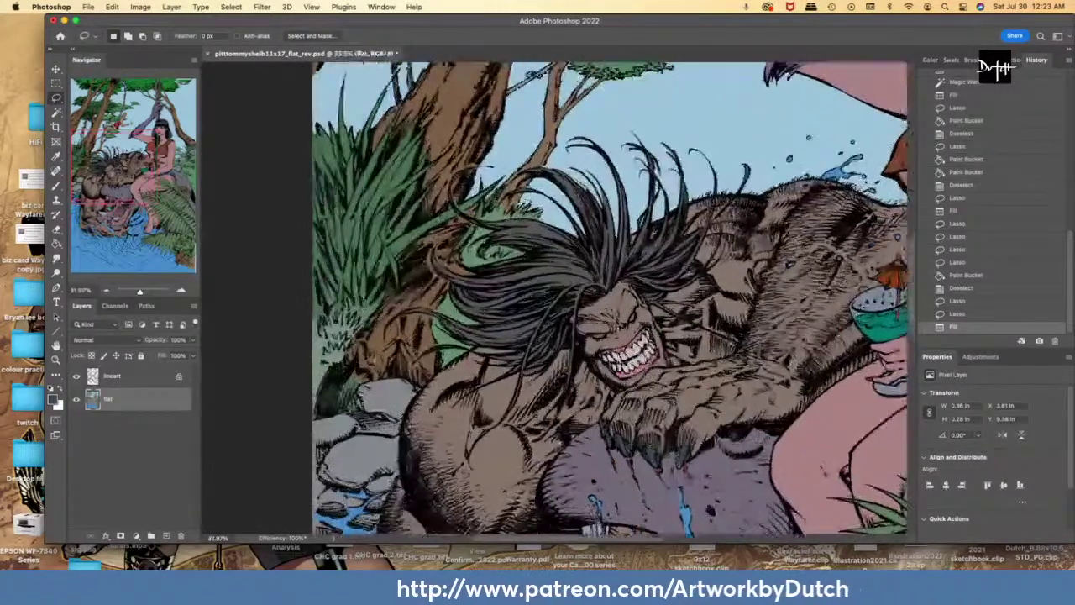
pyautogui.press('i')
pyautogui.click(342, 238)
pyautogui.press('l')
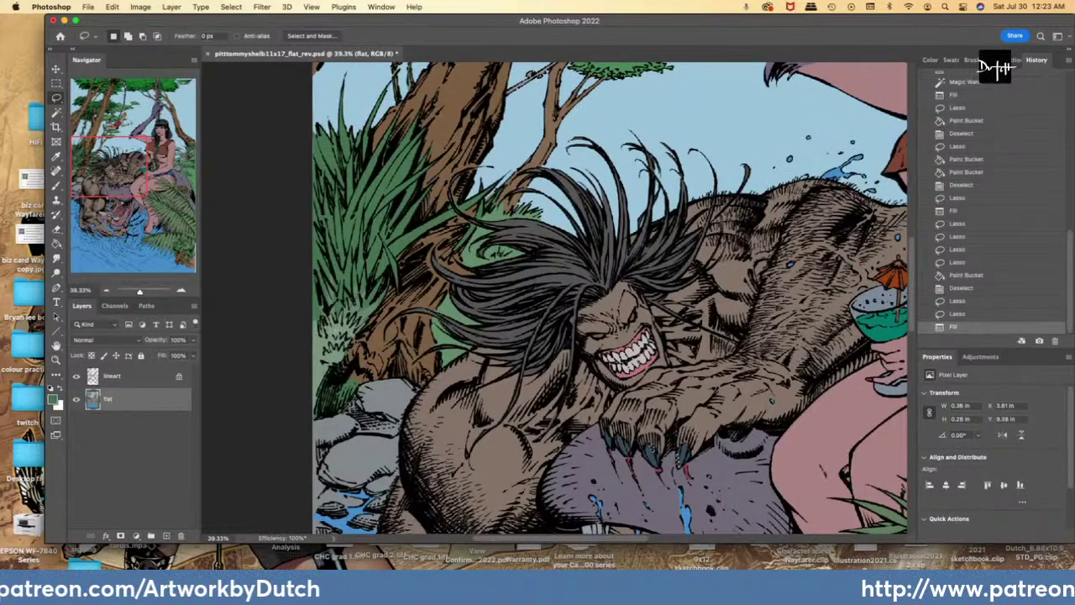
pyautogui.moveTo(302, 324); pyautogui.dragTo(283, 288)
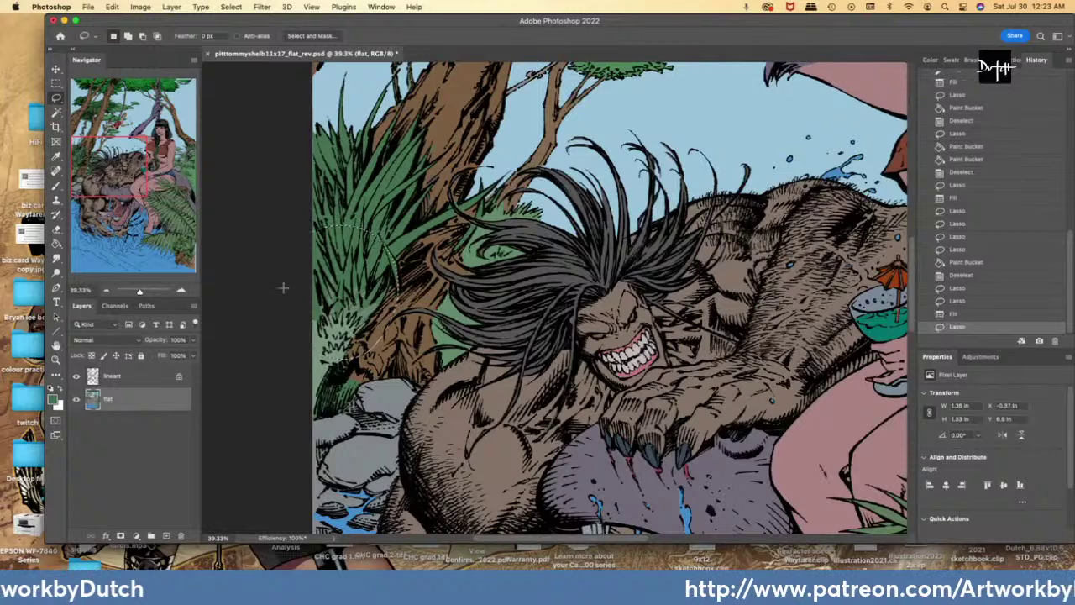
pyautogui.press('w')
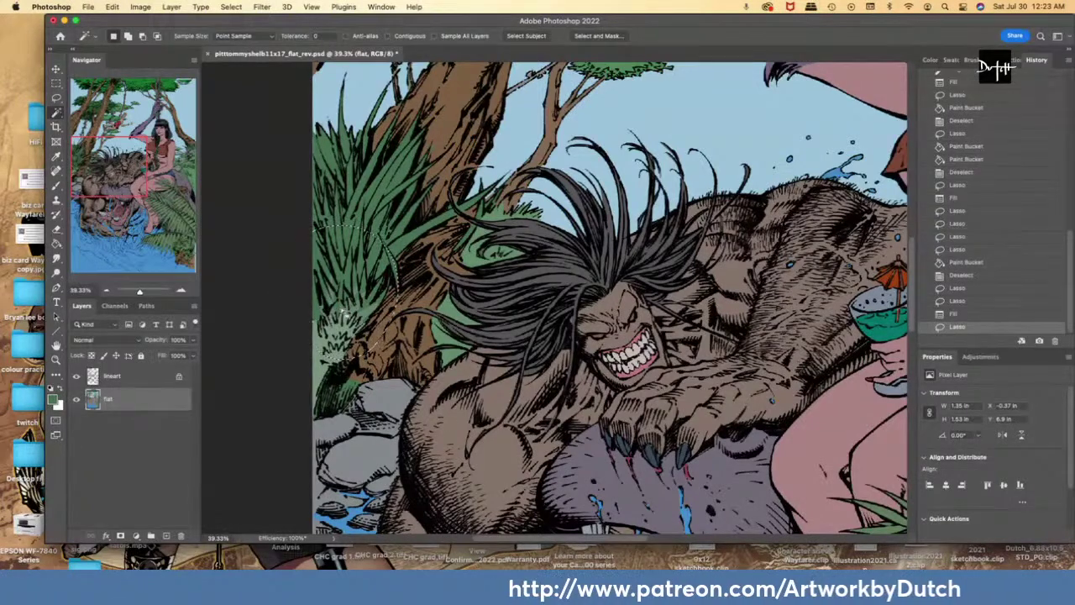
pyautogui.click(357, 340)
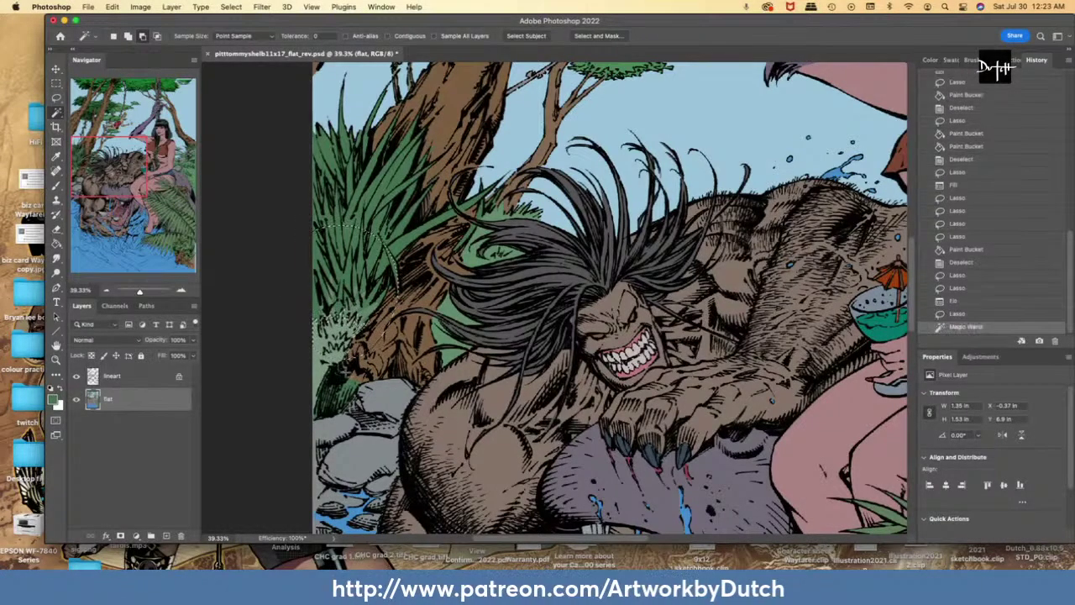
pyautogui.press('g')
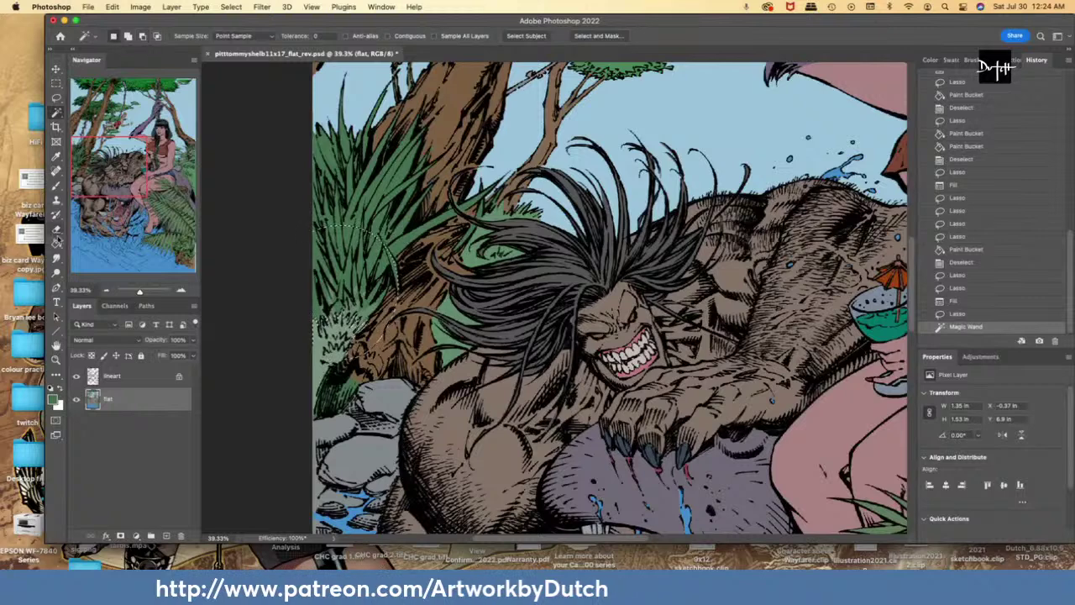
pyautogui.click(361, 323)
pyautogui.click(357, 324)
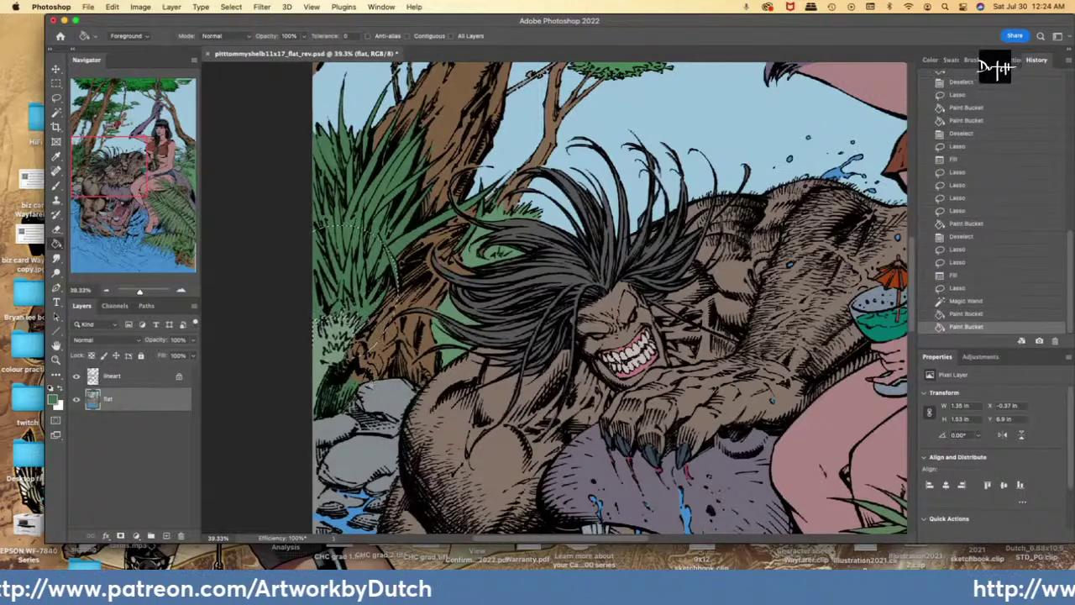
pyautogui.press('super+d')
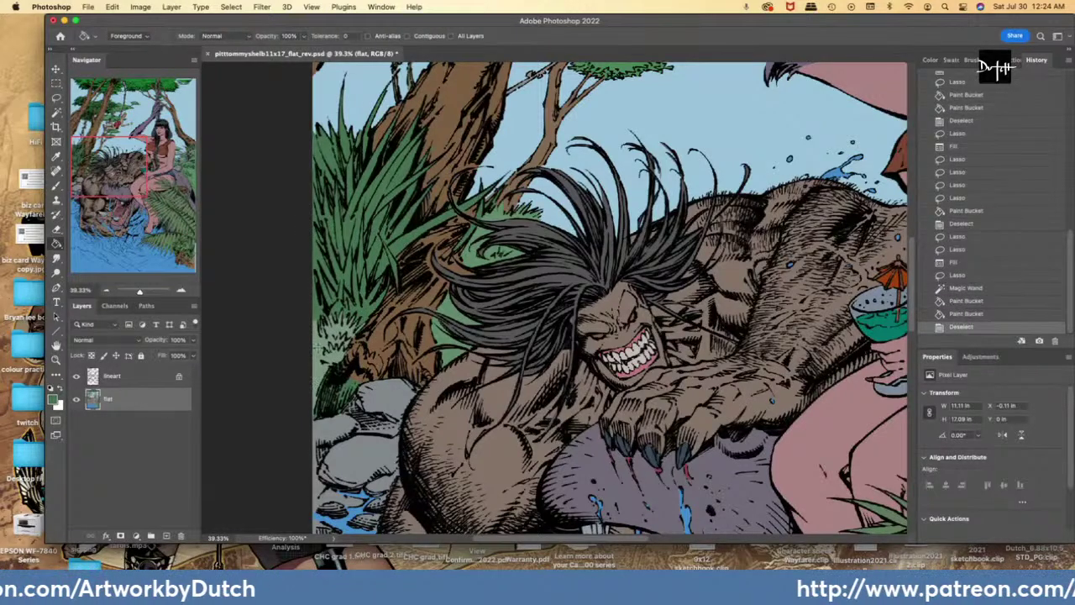
pyautogui.press('l')
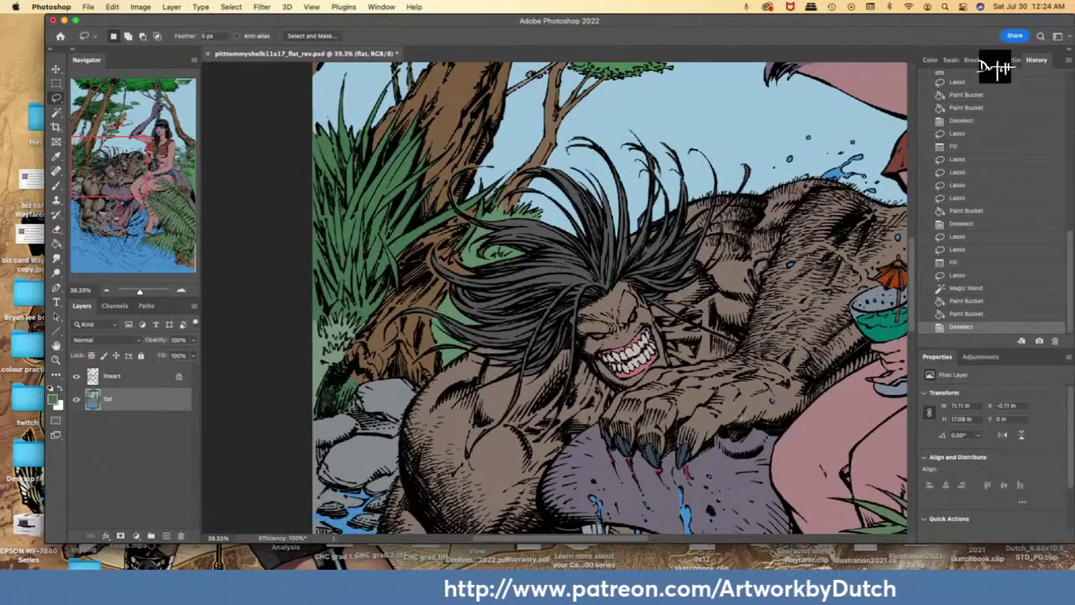
pyautogui.press('i')
pyautogui.press('l')
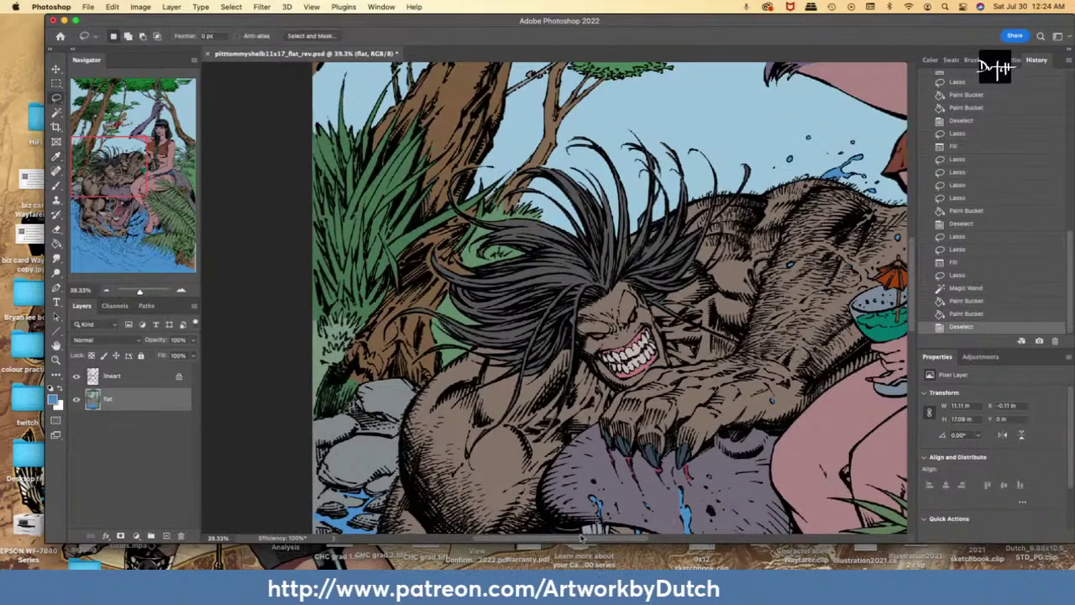
pyautogui.moveTo(543, 539); pyautogui.dragTo(600, 539)
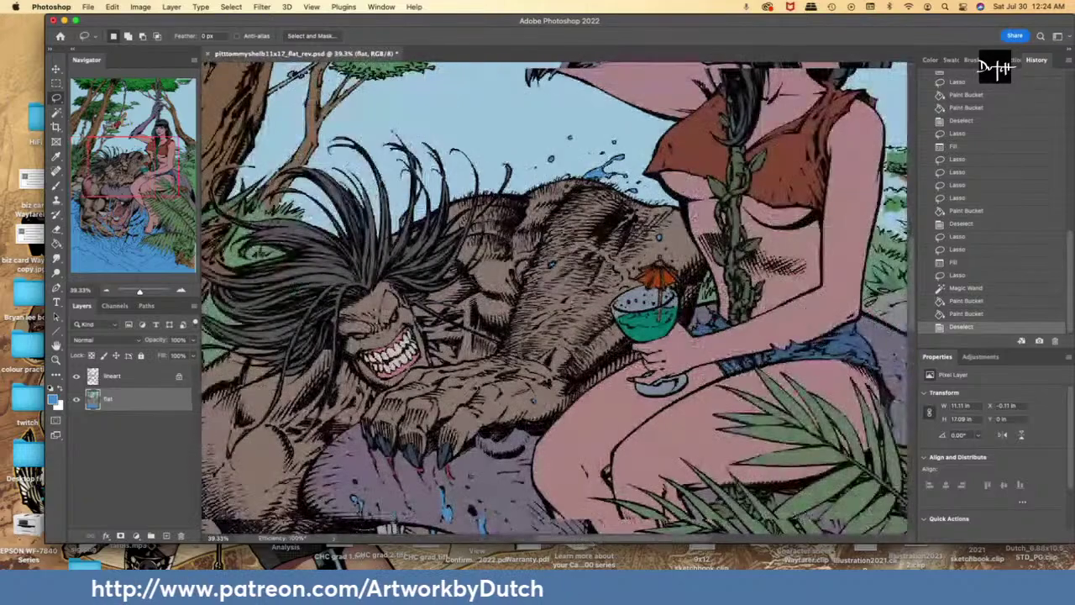
pyautogui.moveTo(139, 291); pyautogui.dragTo(141, 291)
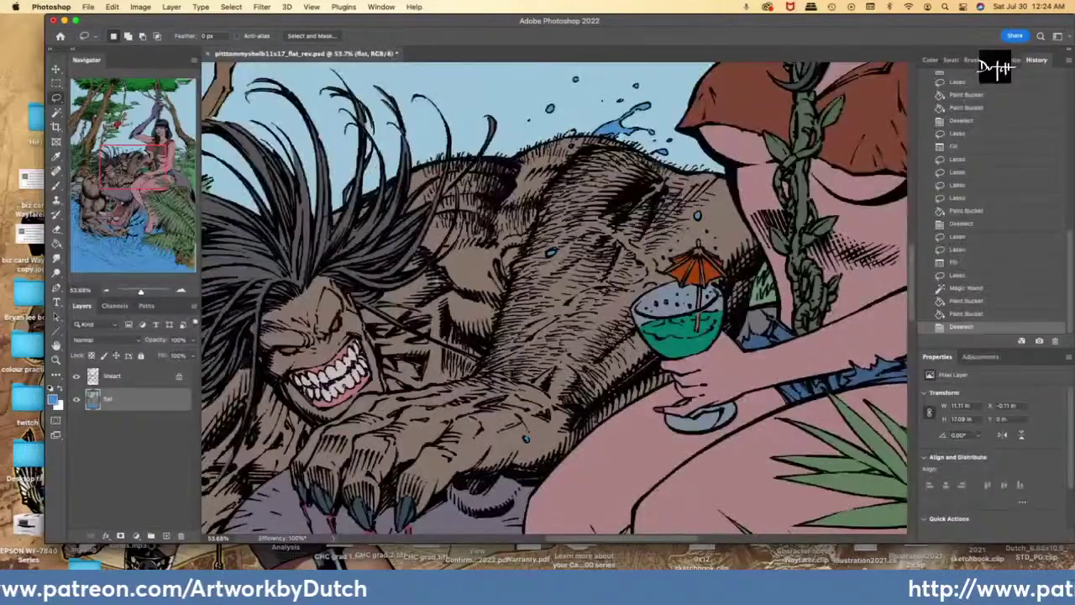
pyautogui.scroll(5, 533, 316)
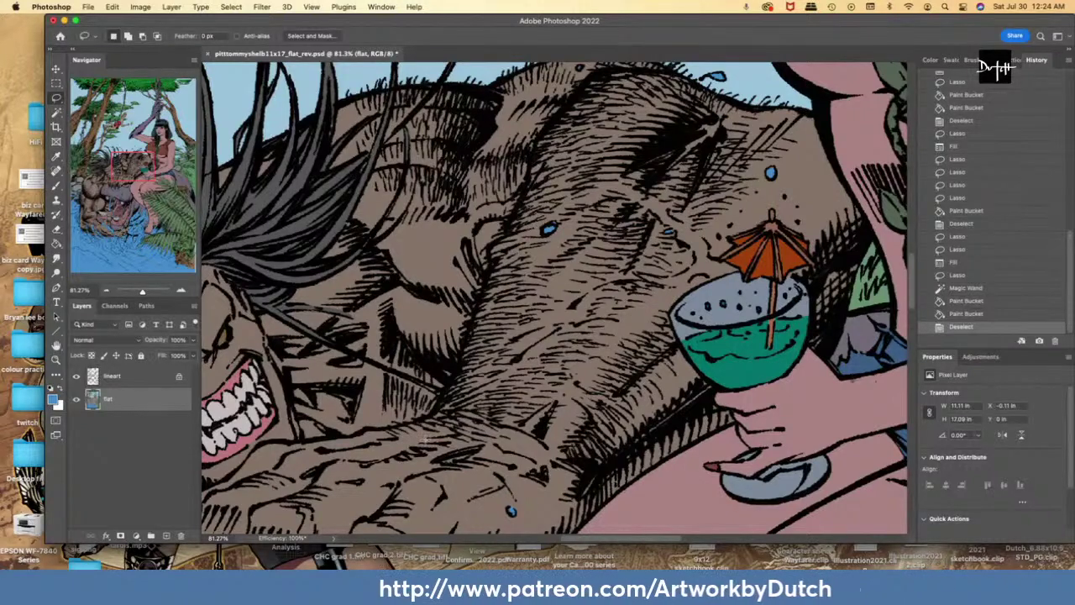
pyautogui.scroll(-5, 560, 305)
# - Set the foreground to a muted dark pink, then select the long-haired creature's gums with the Magic Wand and fill them
pyautogui.press('i')
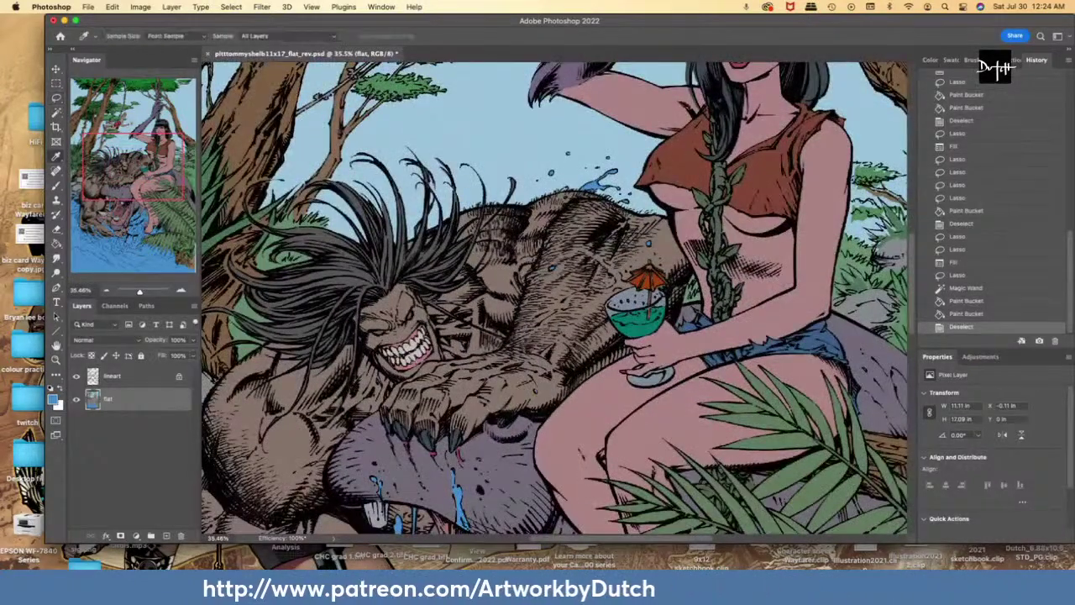
pyautogui.click(54, 400)
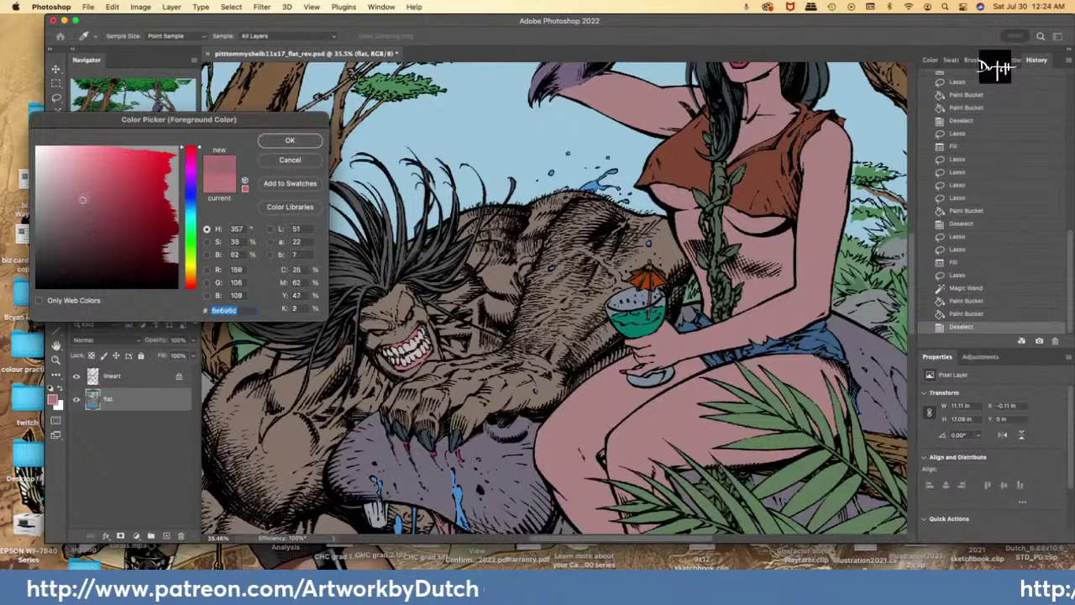
pyautogui.click(271, 143)
pyautogui.press('w')
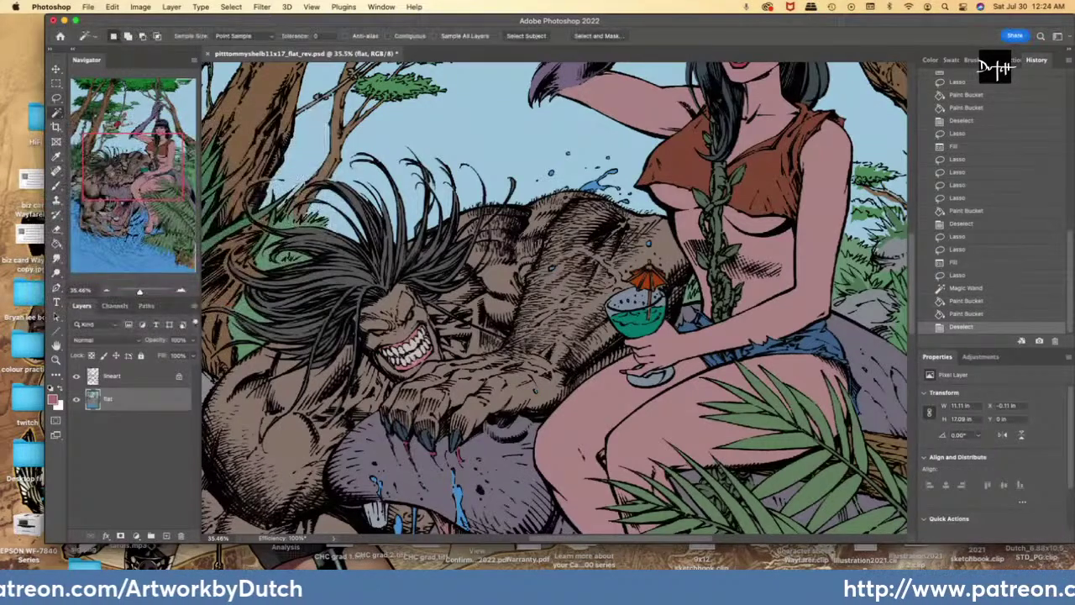
pyautogui.click(413, 362)
pyautogui.press('l')
pyautogui.hotkey('alt', 'BackSpace')
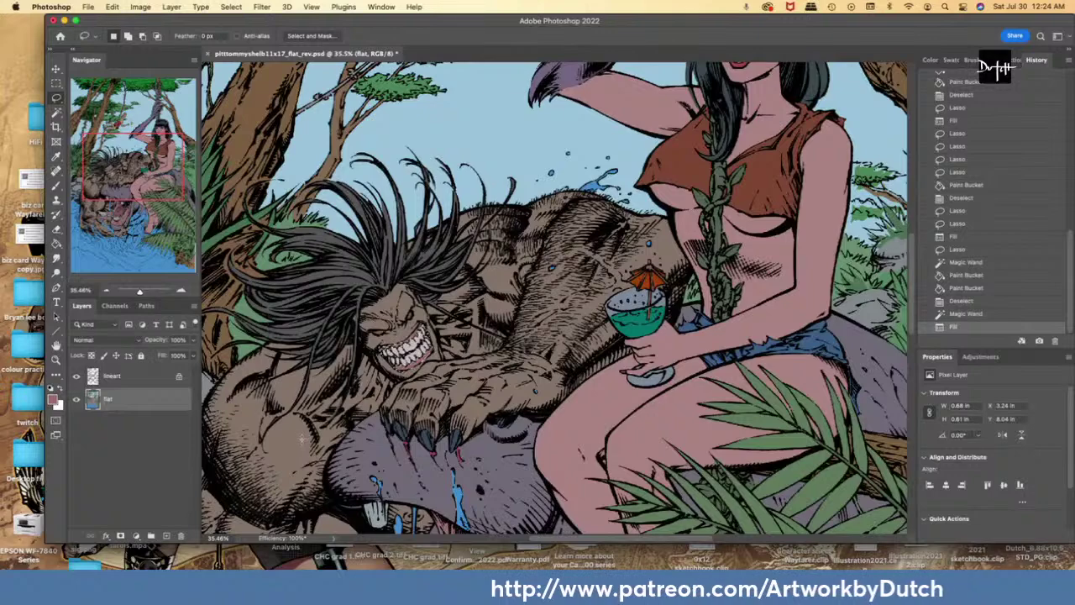
# - Choose a darker muted pink, select the inside of the hippo's open mouth with the Magic Wand, fill it and clear the selection
pyautogui.press('super+minus')
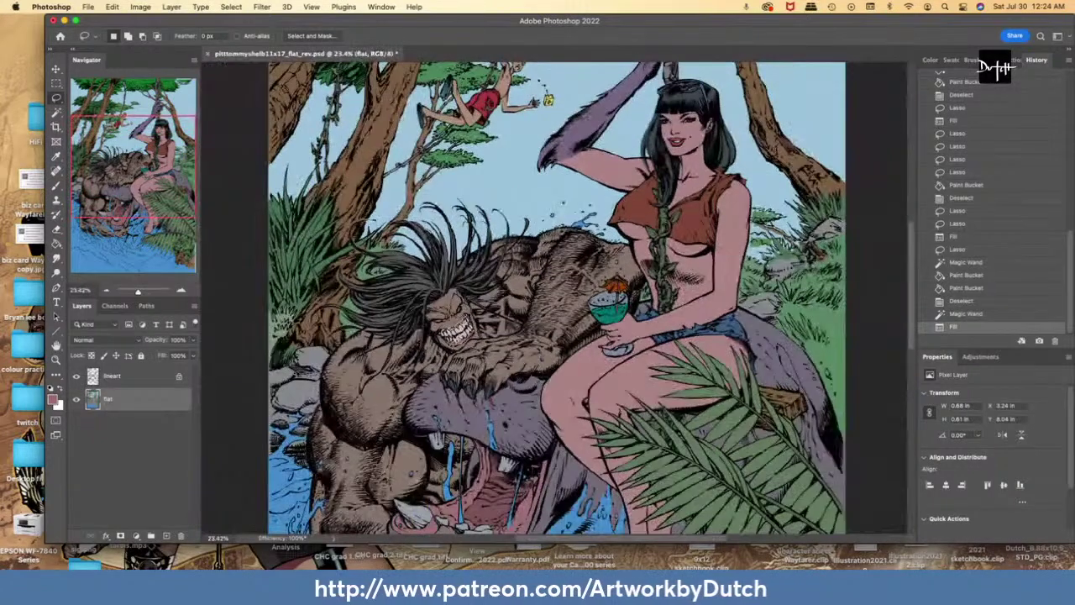
pyautogui.scroll(-2, 554, 293)
pyautogui.press('i')
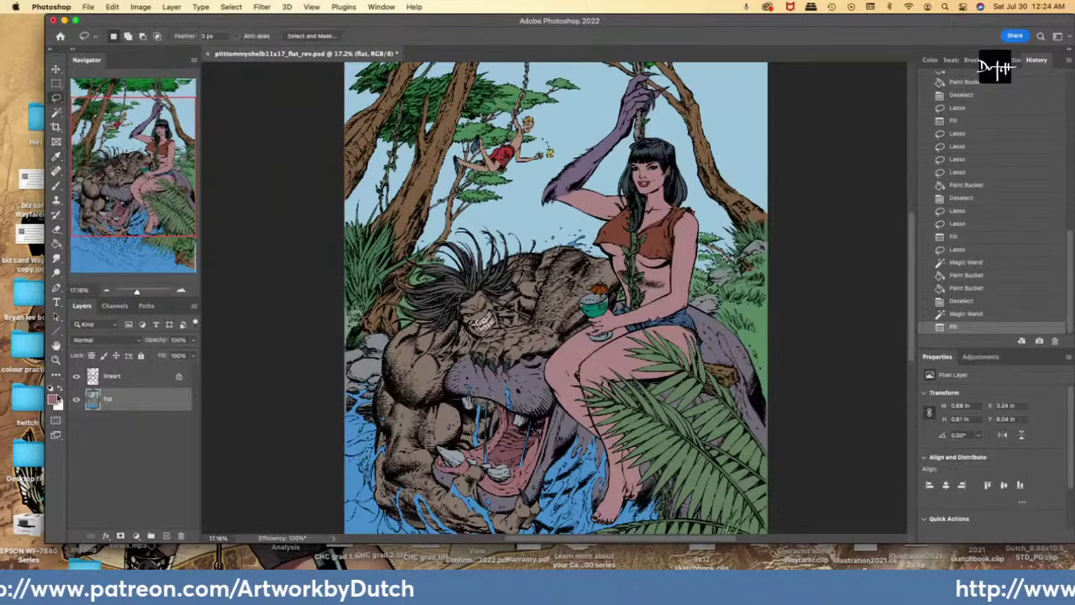
pyautogui.click(53, 399)
pyautogui.click(88, 206)
pyautogui.click(284, 143)
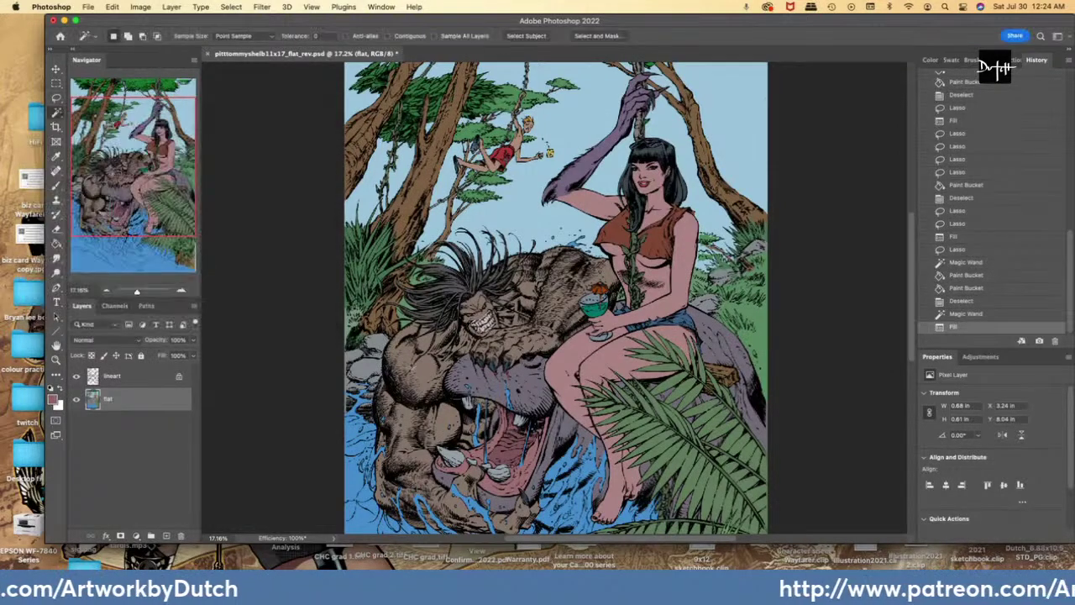
pyautogui.click(493, 487)
pyautogui.press('l')
pyautogui.hotkey('alt', 'BackSpace')
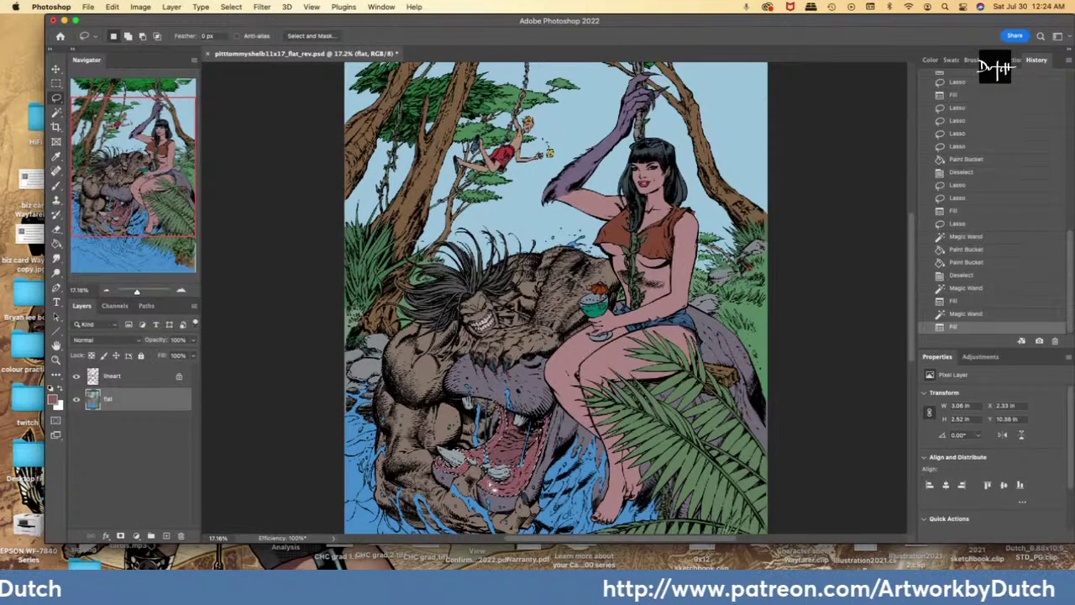
pyautogui.press('super+d')
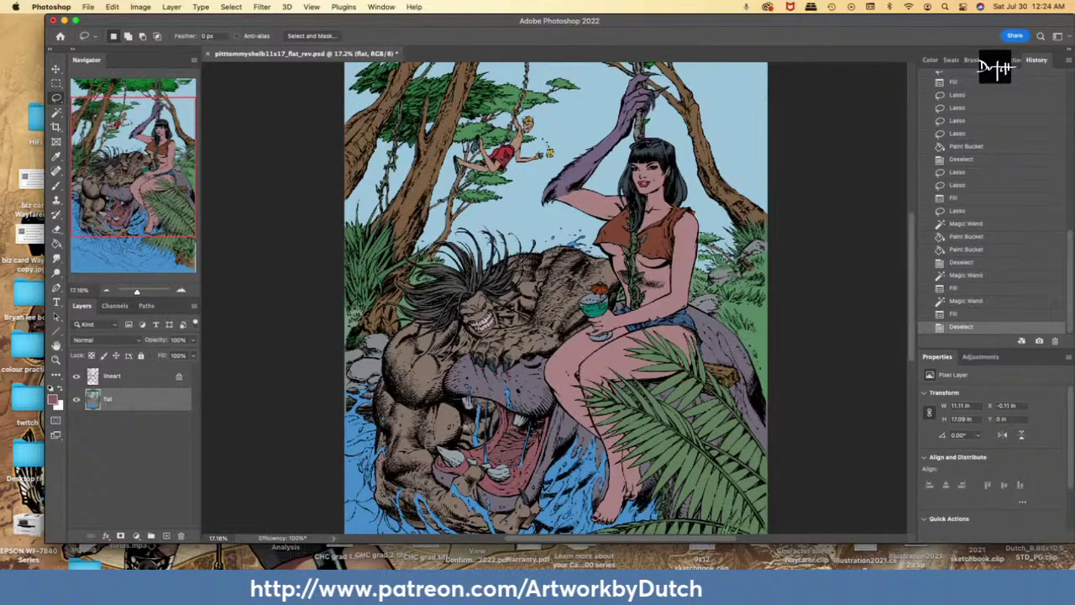
# - Set the foreground to grey-brown #716761, lasso the small gap under the hippo's upper lip beside the thin water stream, fill it and deselect
pyautogui.scroll(5, 554, 299)
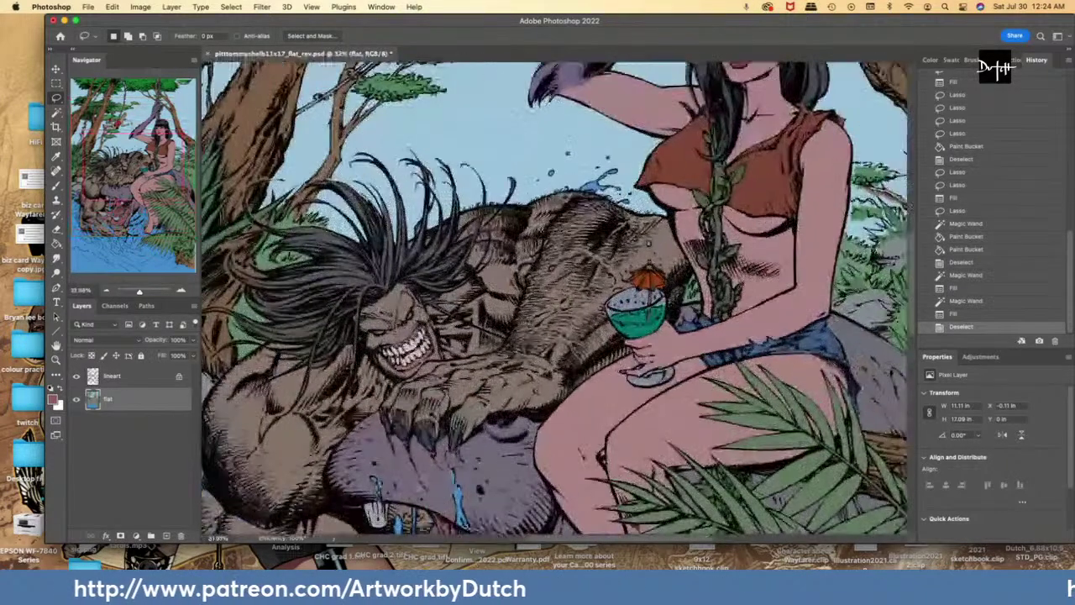
pyautogui.scroll(-5, 912, 321)
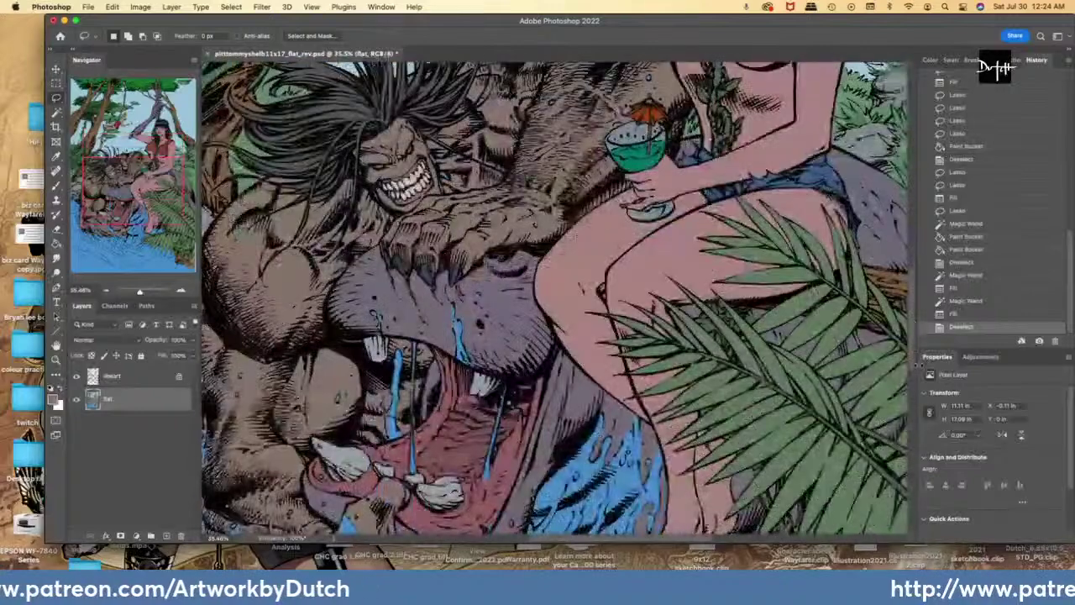
pyautogui.click(52, 400)
pyautogui.click(56, 225)
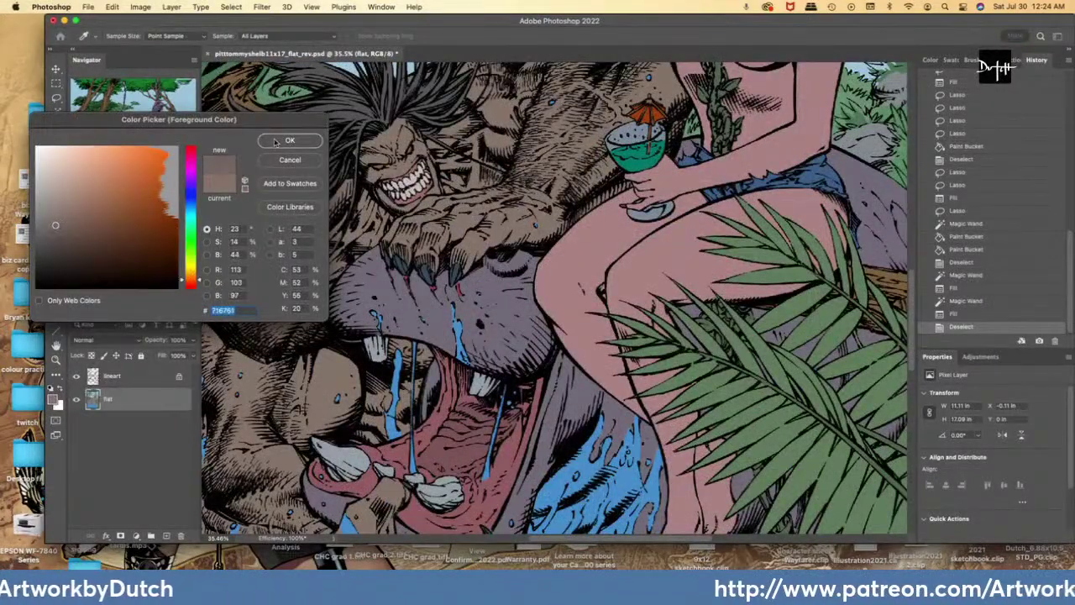
pyautogui.click(277, 142)
pyautogui.scroll(4, 554, 298)
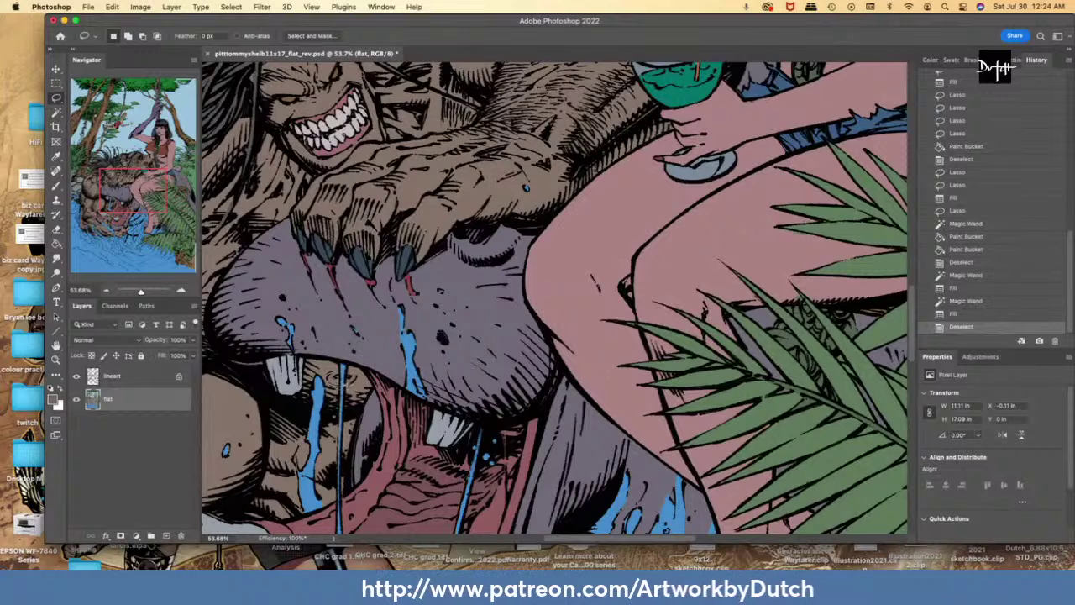
pyautogui.moveTo(343, 373); pyautogui.dragTo(331, 371)
pyautogui.press('g')
pyautogui.click(326, 371)
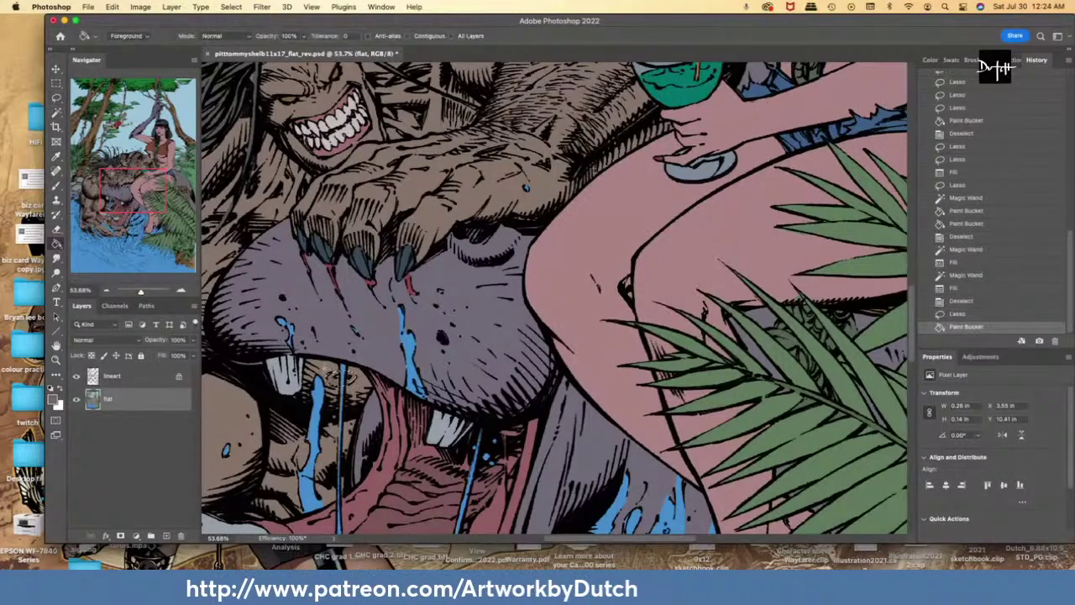
pyautogui.press('super+d')
# - Lasso the missed sliver beside the long water stream below the hippo's front tooth and fill it with sampled water blue
pyautogui.press('l')
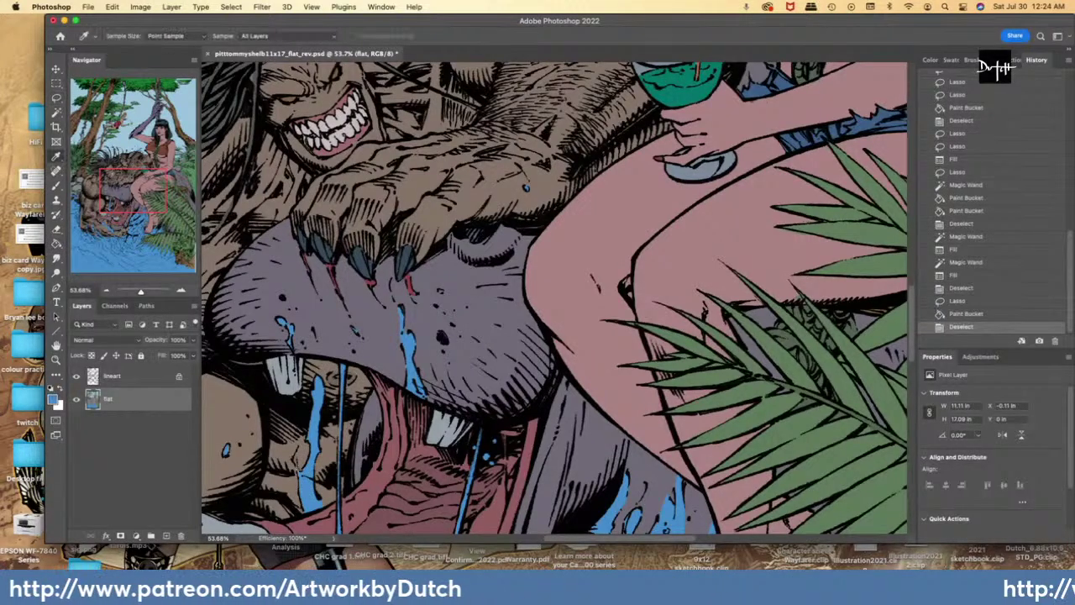
pyautogui.moveTo(290, 457)
pyautogui.mouseDown()
pyautogui.moveTo(286, 467)
pyautogui.moveTo(296, 461)
pyautogui.mouseUp()
pyautogui.hotkey('alt', 'BackSpace')
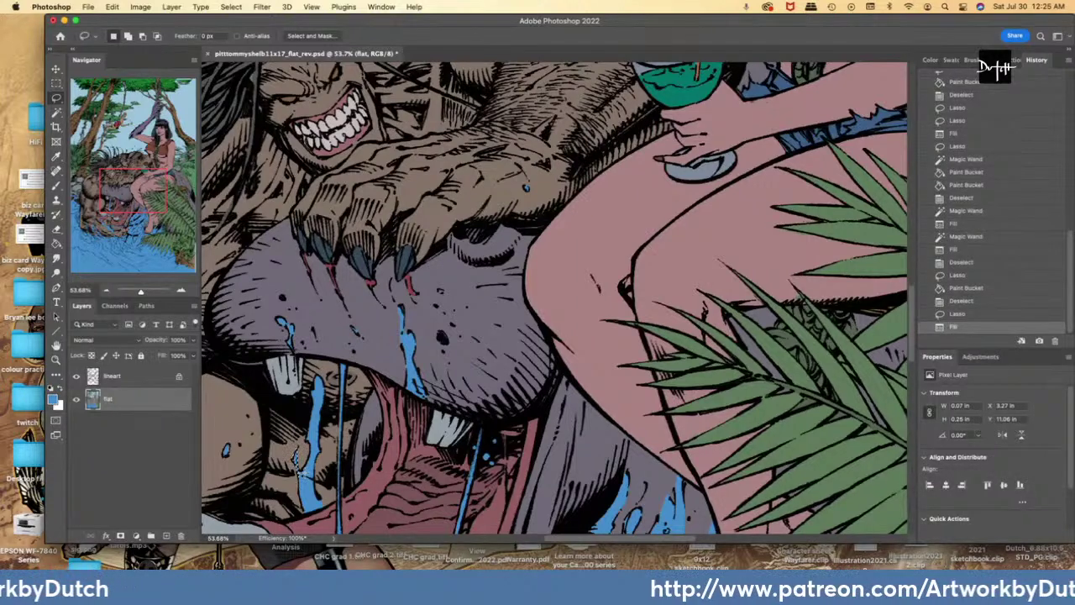
# - Lasso the nostril on the snout and the small gap at the woman's knee, fill both with sampled grey-purple, and deselect
pyautogui.press('i')
pyautogui.press('l')
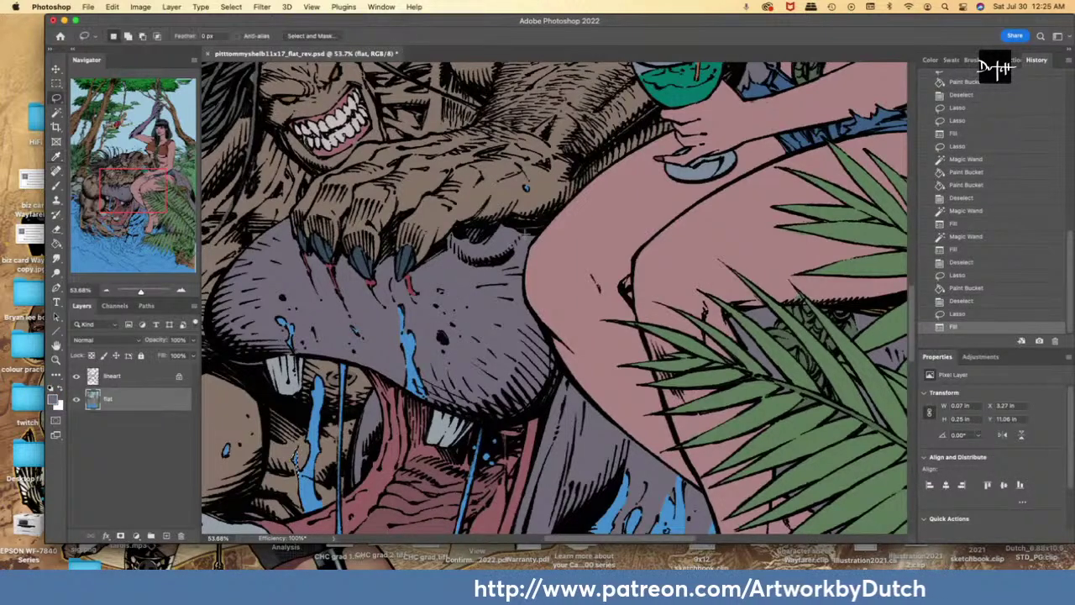
pyautogui.moveTo(458, 227)
pyautogui.mouseDown()
pyautogui.moveTo(460, 252)
pyautogui.moveTo(509, 254)
pyautogui.moveTo(539, 225)
pyautogui.mouseUp()
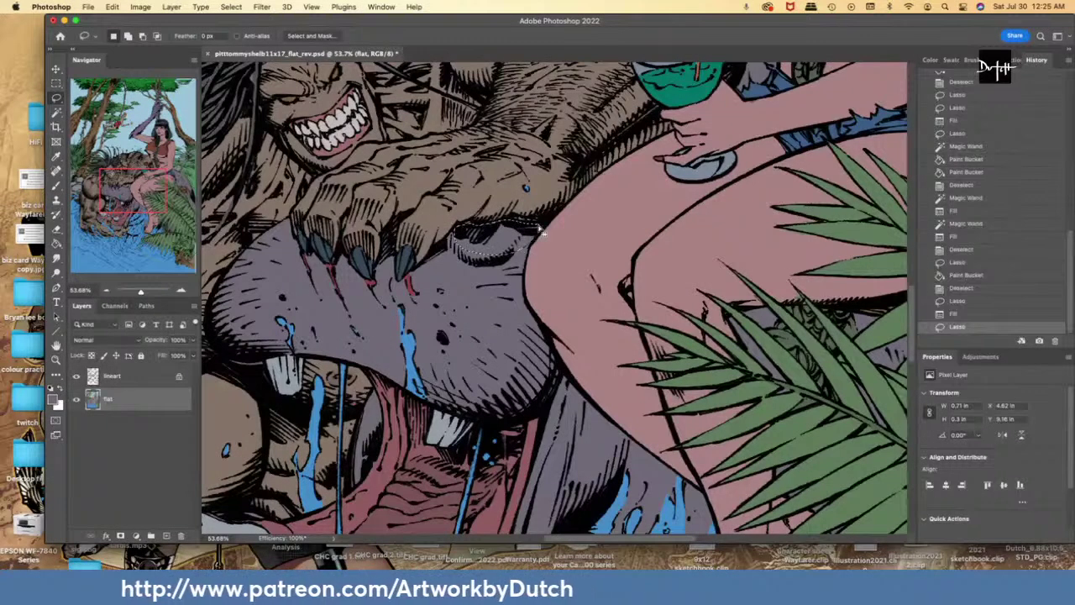
pyautogui.hotkey('alt', 'BackSpace')
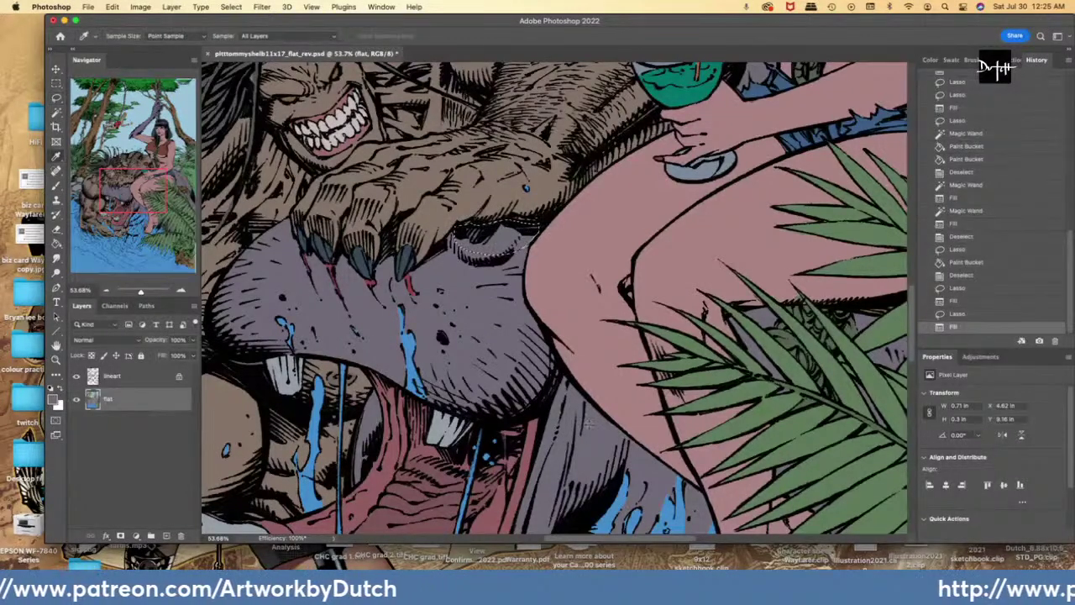
pyautogui.moveTo(630, 280)
pyautogui.mouseDown()
pyautogui.moveTo(629, 307)
pyautogui.moveTo(635, 297)
pyautogui.mouseUp()
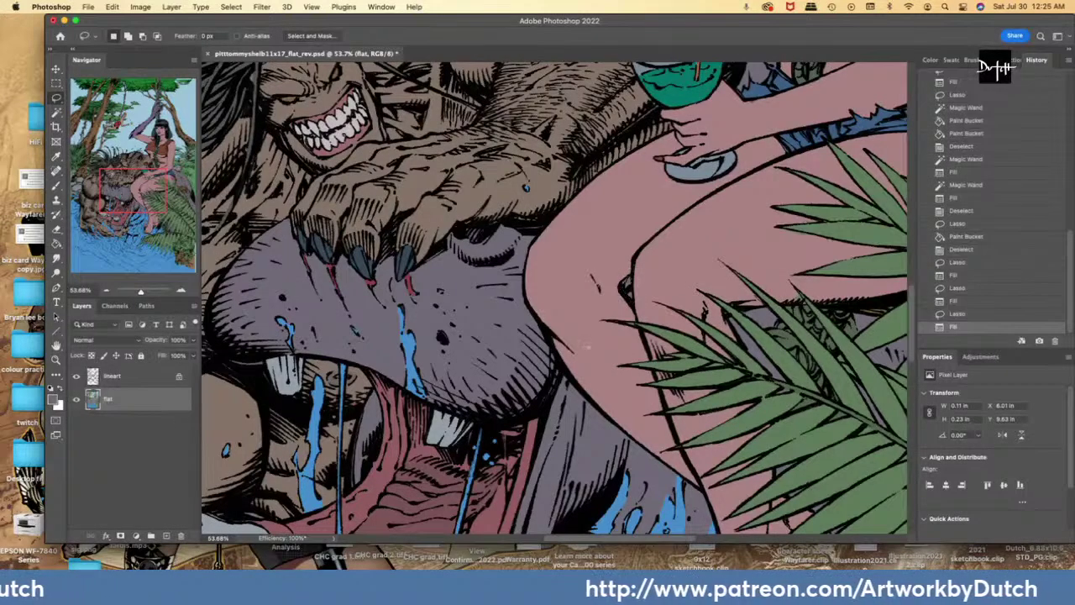
pyautogui.hotkey('ctrl', 'd')
# - Set the foreground to grey-brown #867a6d and lasso the small round pebble shape on the purple area beside the wooden plank
pyautogui.hotkey('ctrl', '-')
pyautogui.hotkey('ctrl', '-')
pyautogui.hotkey('ctrl', '-')
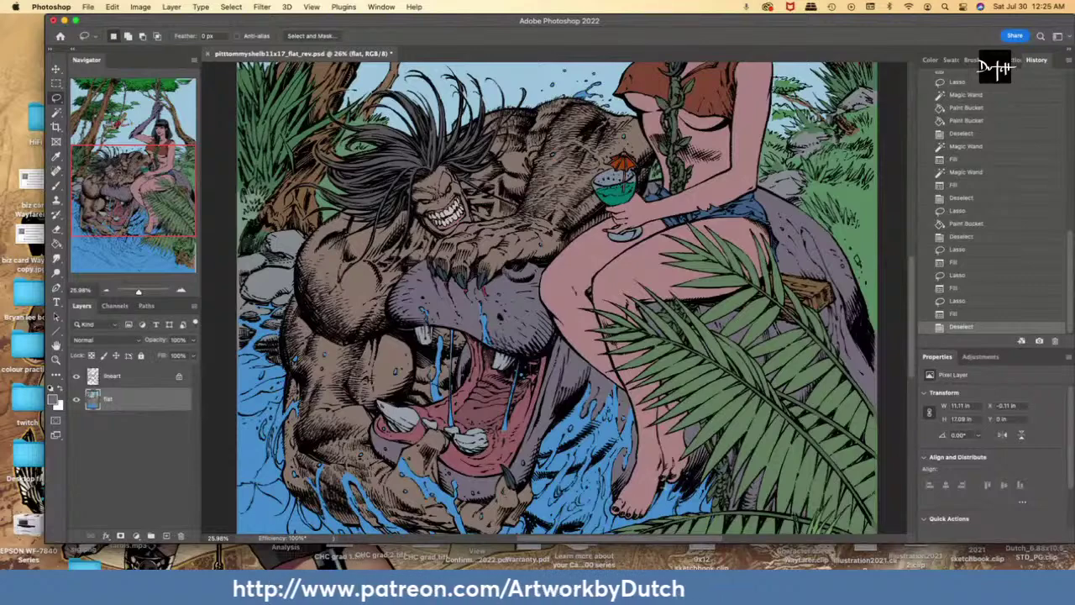
pyautogui.scroll(-1, 556, 299)
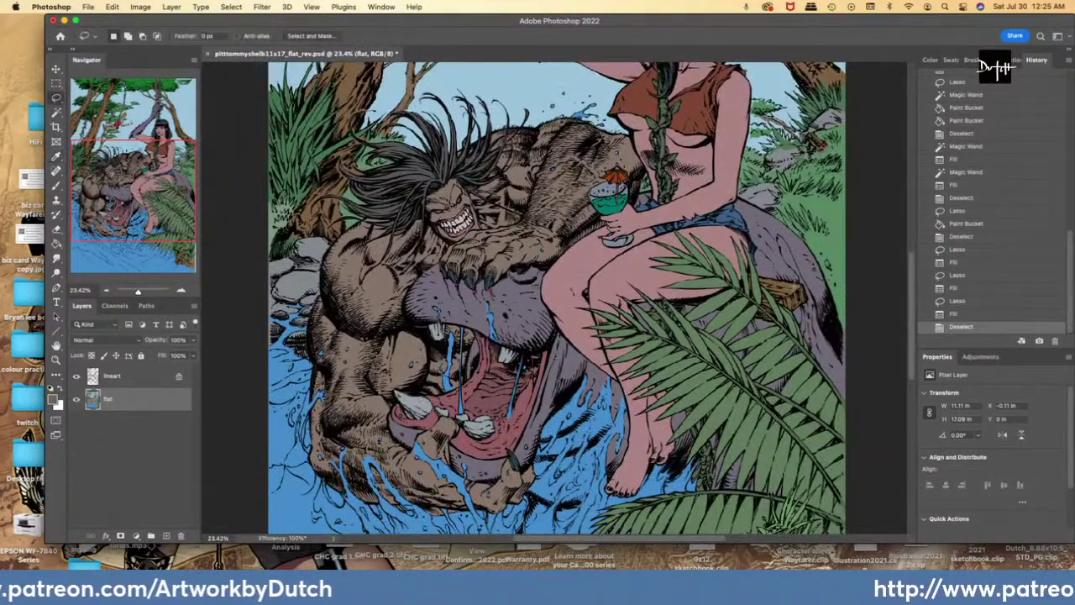
pyautogui.click(52, 402)
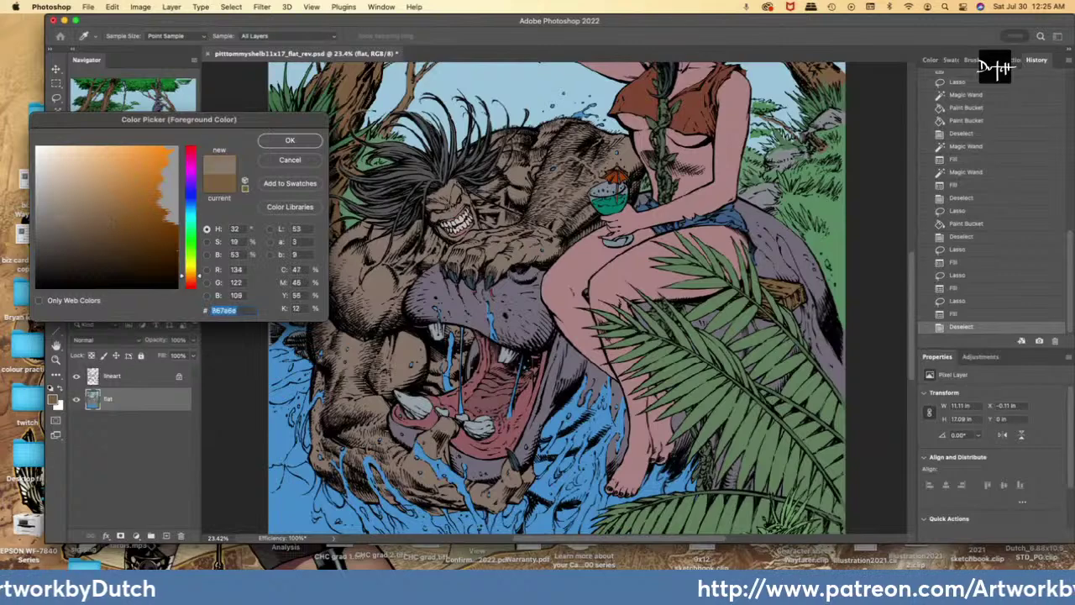
pyautogui.click(289, 140)
pyautogui.hscroll(5, 631, 269)
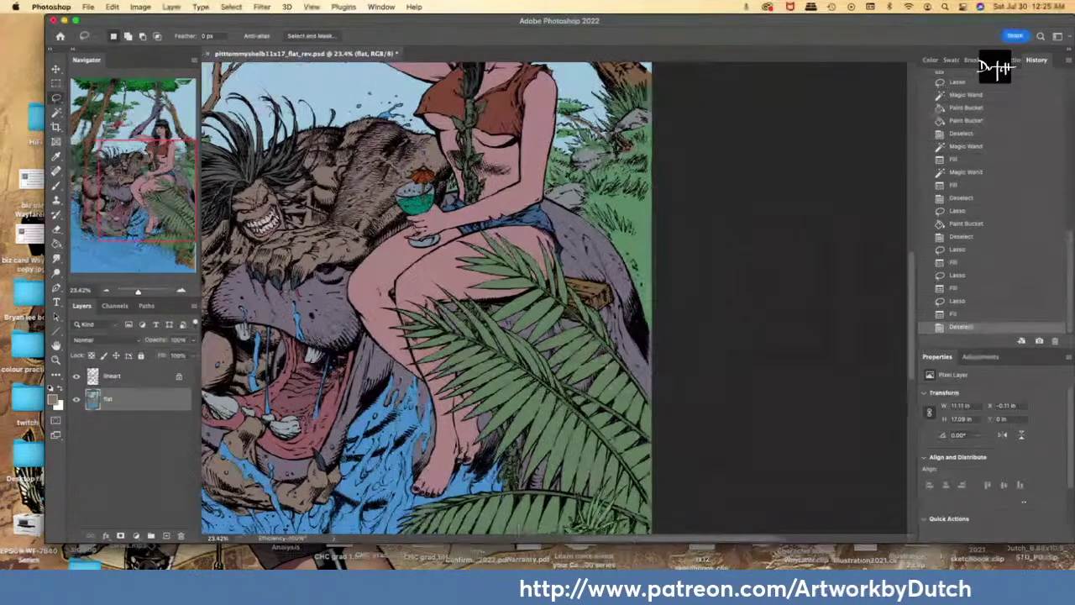
pyautogui.scroll(5, 631, 271)
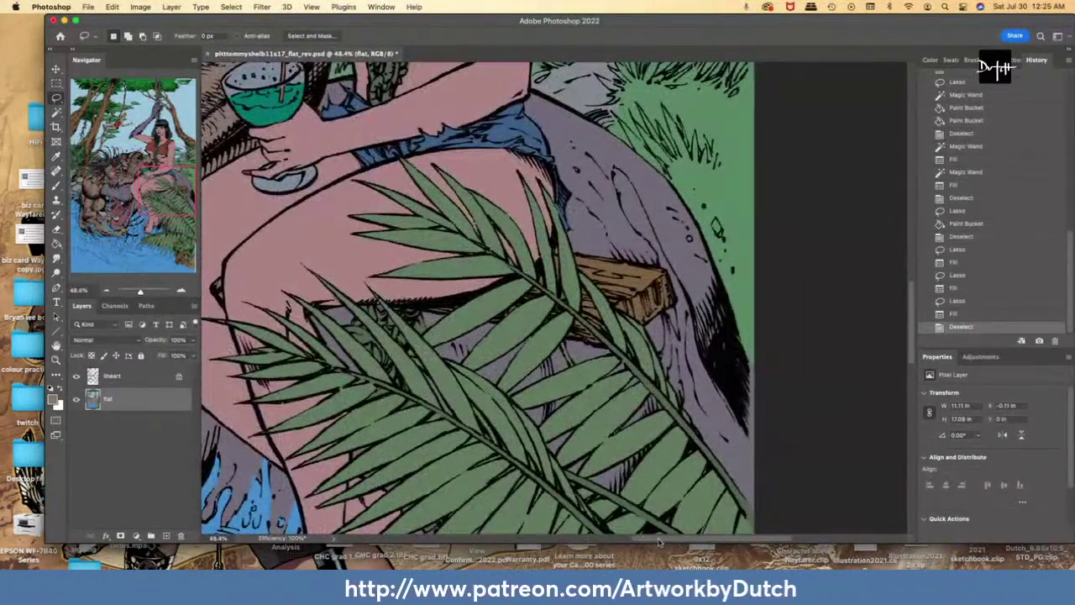
pyautogui.hscroll(4, 575, 248)
pyautogui.scroll(3, 558, 227)
pyautogui.scroll(4, 558, 229)
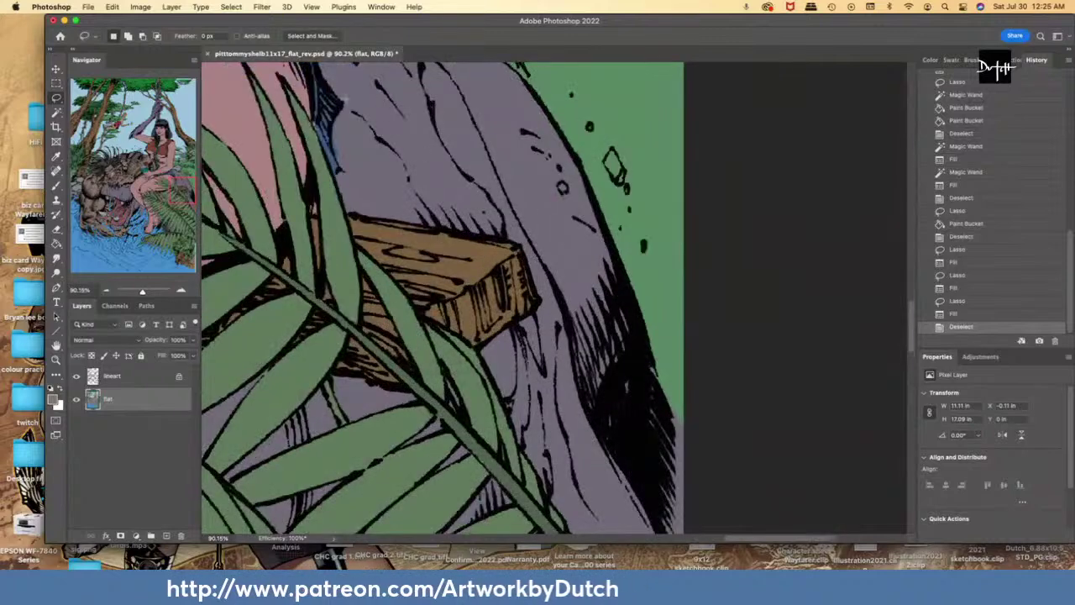
pyautogui.moveTo(562, 188); pyautogui.dragTo(563, 190)
pyautogui.press('w')
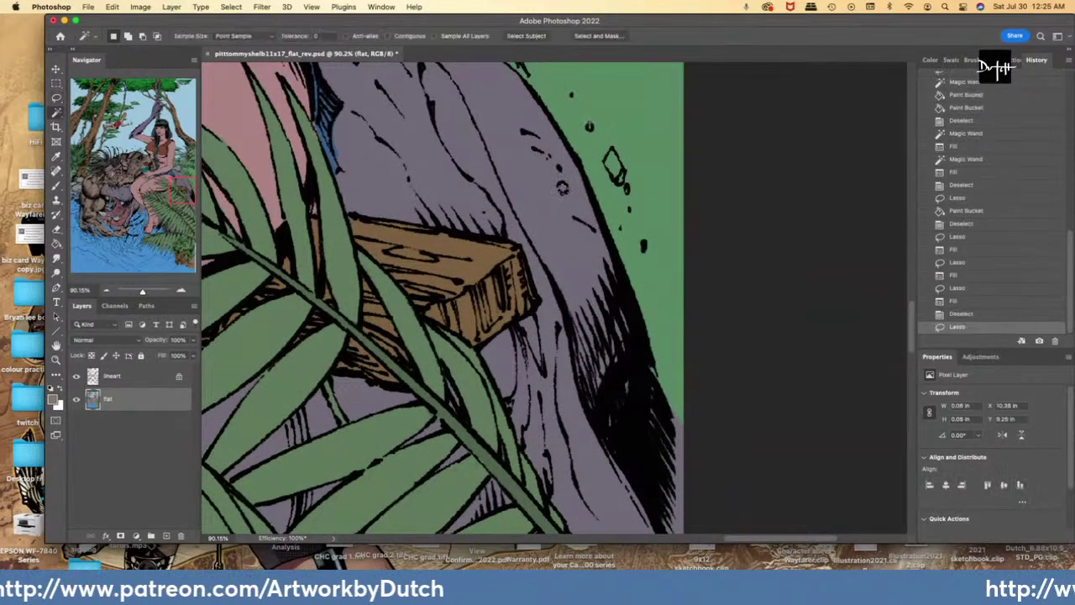
pyautogui.click(601, 183)
pyautogui.press('l')
pyautogui.press('super+z')
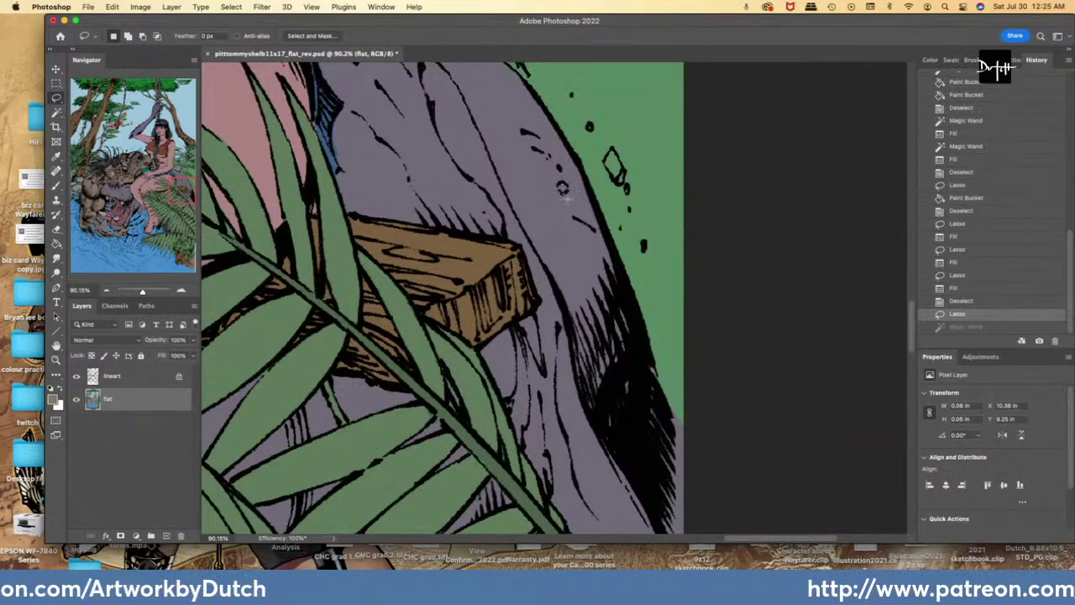
# - Add the pebbles on the green bank and the small one on the purple slope to the selection and fill them grey-brown
pyautogui.moveTo(587, 126); pyautogui.dragTo(590, 127)
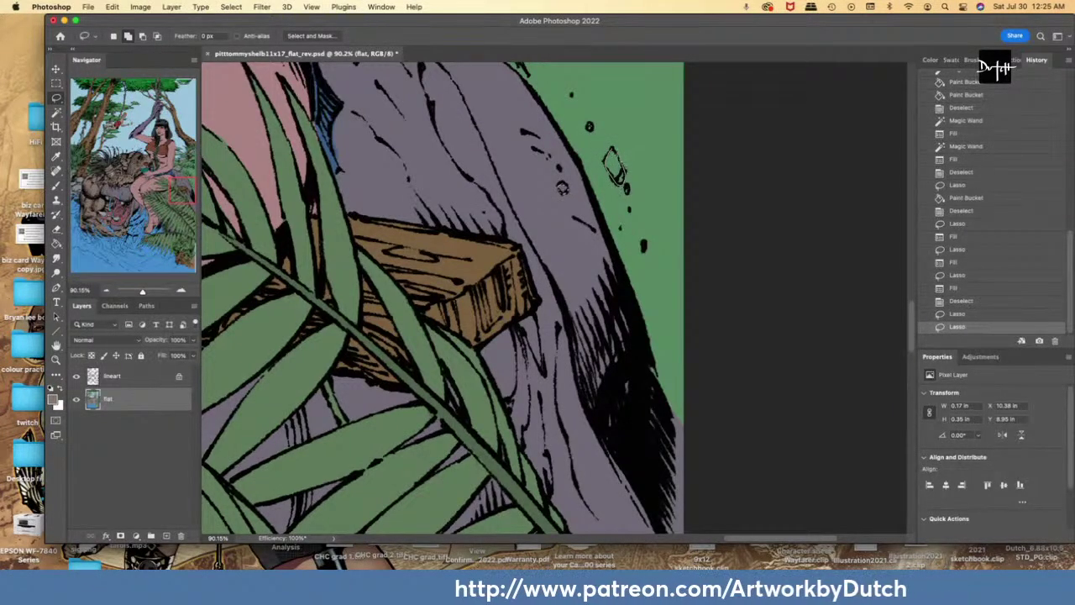
pyautogui.moveTo(622, 205); pyautogui.dragTo(627, 189)
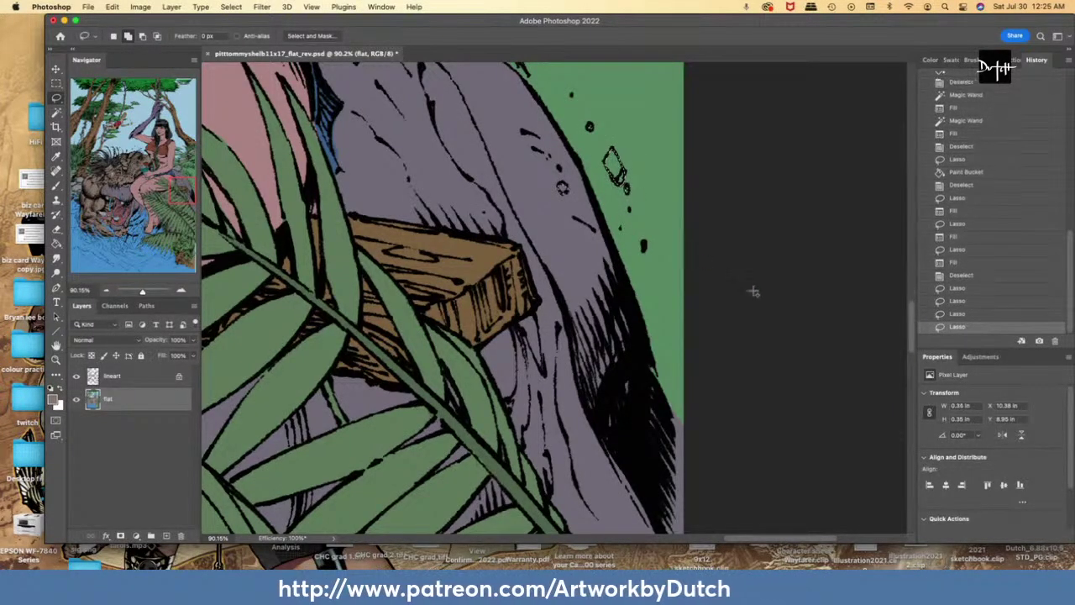
pyautogui.moveTo(912, 323); pyautogui.dragTo(911, 304)
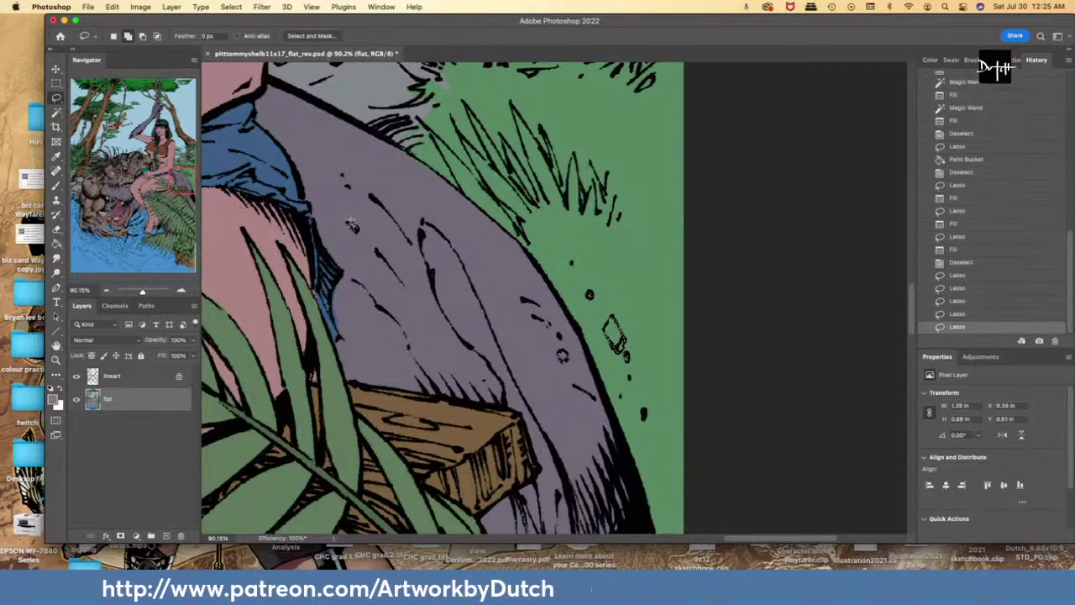
pyautogui.hotkey('alt', 'BackSpace')
# - Lasso the ragged edge of the grey rock above the purple slope, fill it with a sampled grey, and deselect
pyautogui.press('i')
pyautogui.press('l')
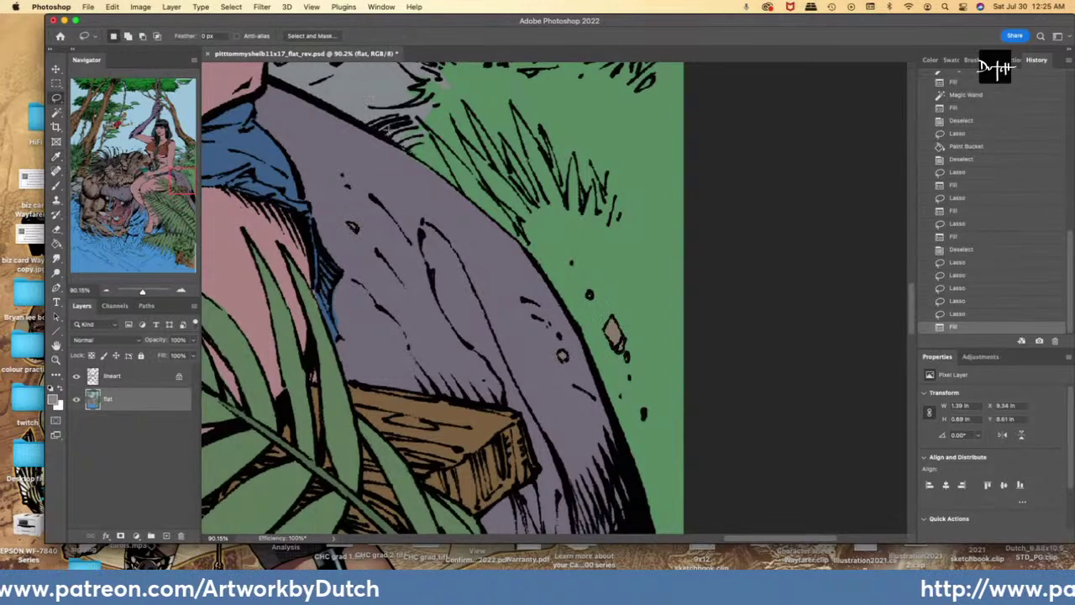
pyautogui.scroll(5, 437, 299)
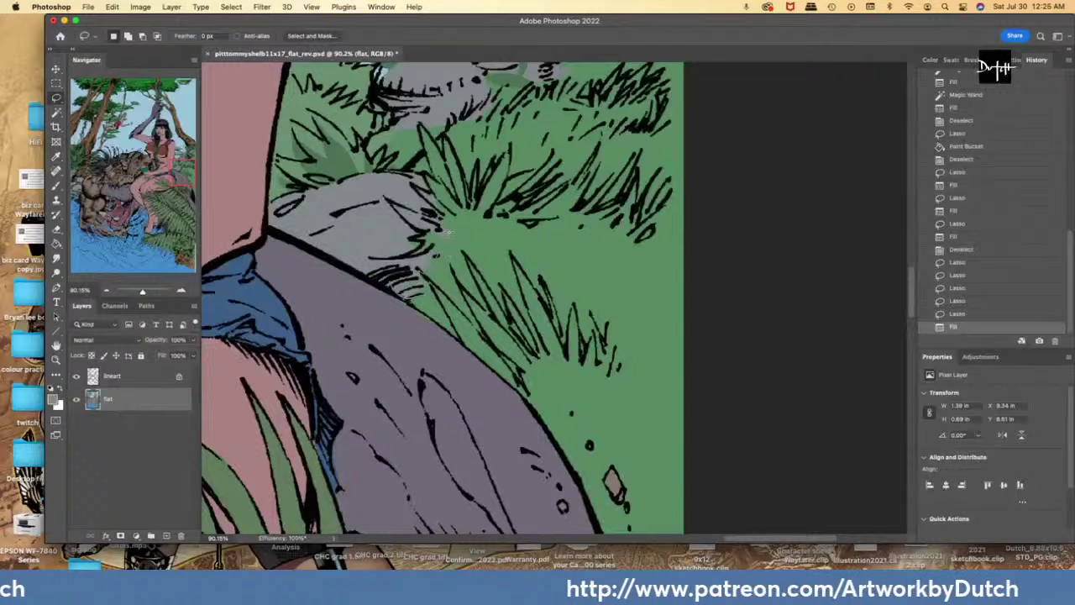
pyautogui.moveTo(383, 202); pyautogui.dragTo(382, 198)
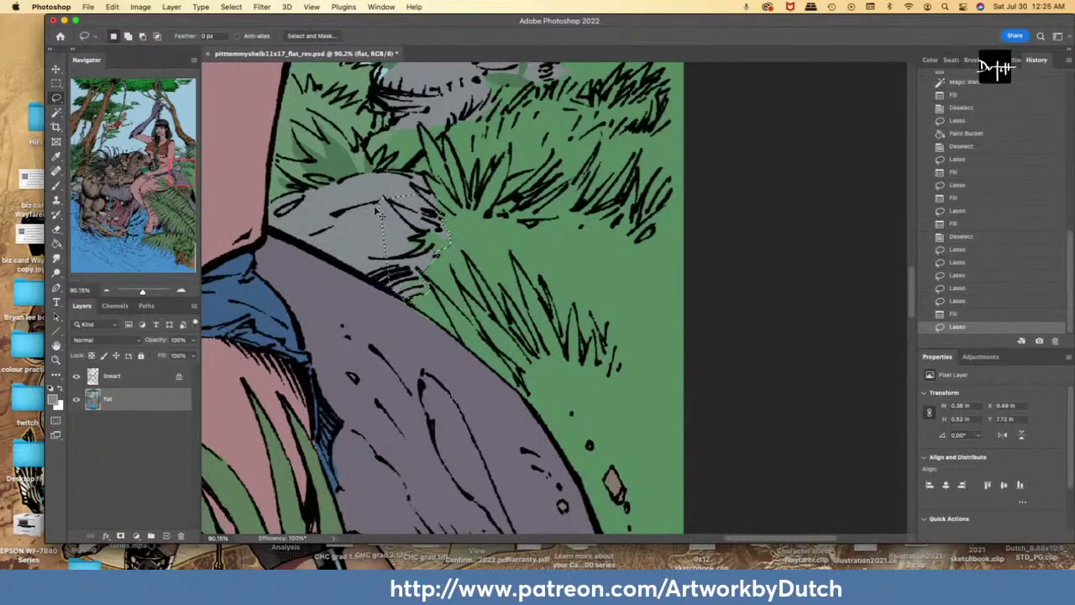
pyautogui.hotkey('alt', 'BackSpace')
pyautogui.hotkey('ctrl', 'd')
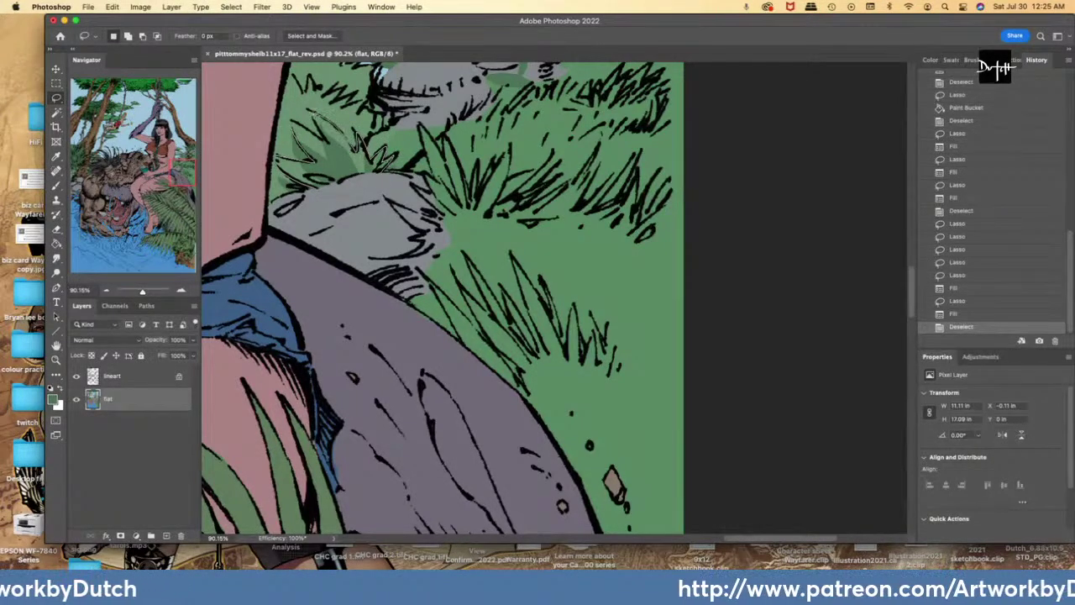
# - Lasso the leafy plant between the leg and the grey rock, fill it with darker green, and deselect
pyautogui.moveTo(311, 115)
pyautogui.mouseDown()
pyautogui.moveTo(324, 144)
pyautogui.moveTo(290, 122)
pyautogui.mouseUp()
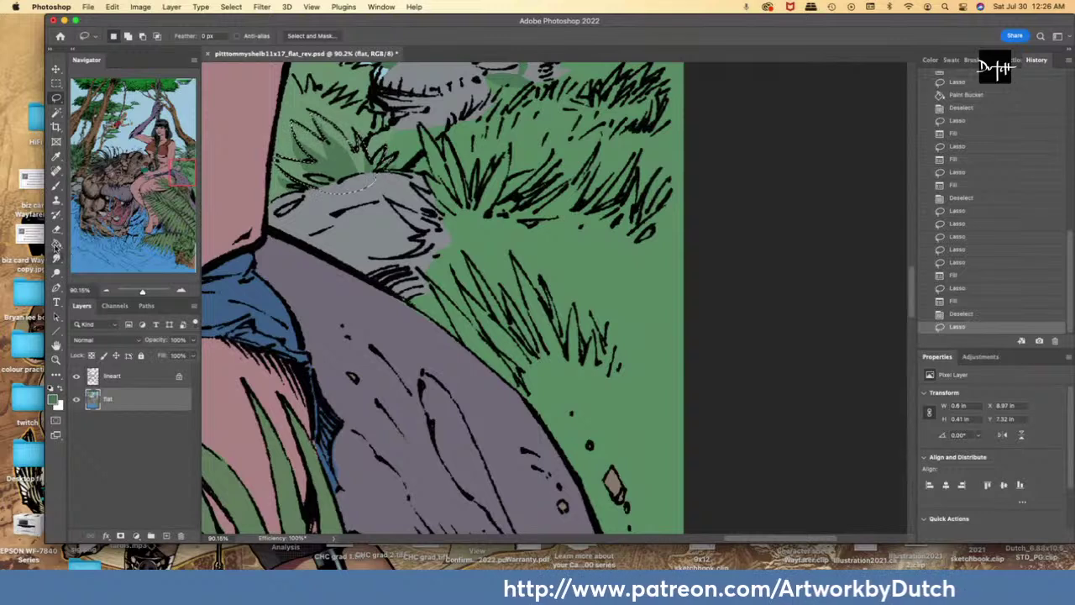
pyautogui.click(56, 244)
pyautogui.click(351, 144)
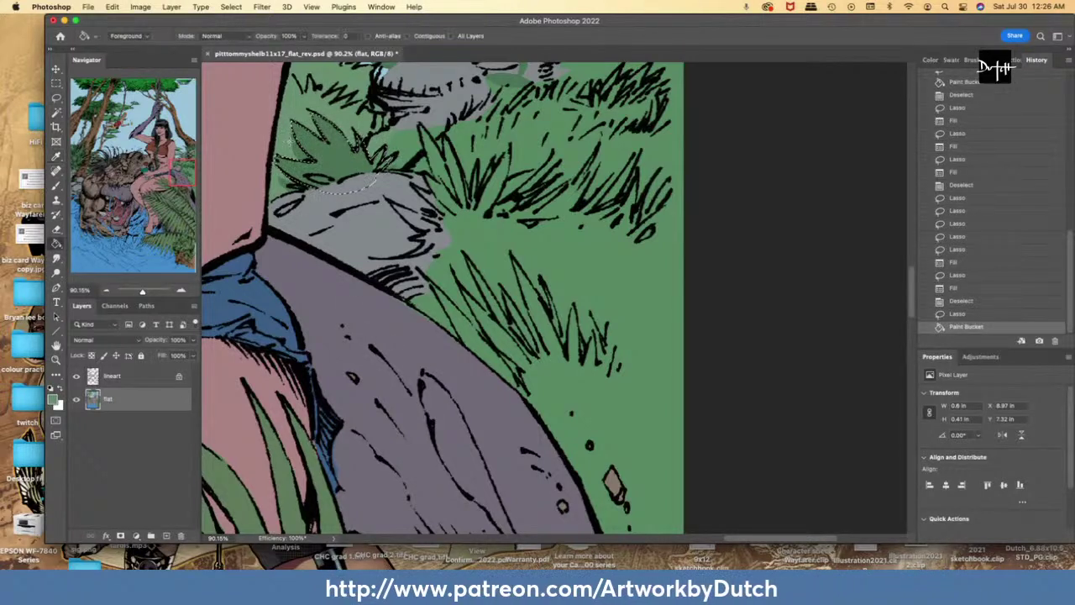
pyautogui.press('l')
pyautogui.press('super+d')
# - Lasso and fill the sliver between the leg and the leafy plant, and the small tuft above the grey rock, with green
pyautogui.moveTo(291, 124)
pyautogui.mouseDown()
pyautogui.moveTo(313, 160)
pyautogui.moveTo(274, 150)
pyautogui.moveTo(288, 179)
pyautogui.moveTo(274, 149)
pyautogui.moveTo(314, 193)
pyautogui.moveTo(272, 152)
pyautogui.moveTo(291, 128)
pyautogui.mouseUp()
pyautogui.press('g')
pyautogui.click(295, 176)
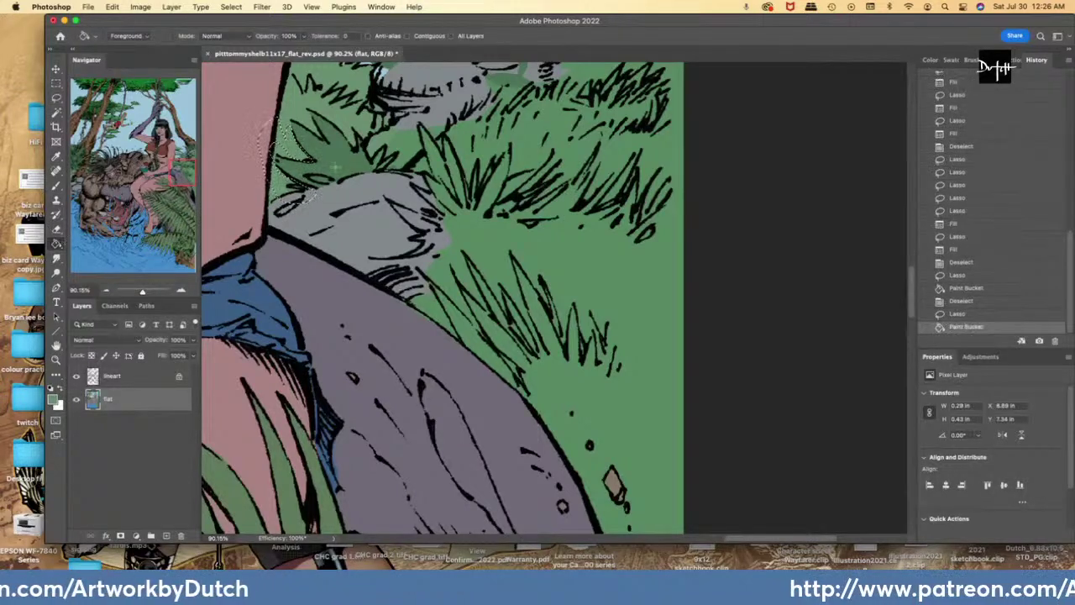
pyautogui.press('l')
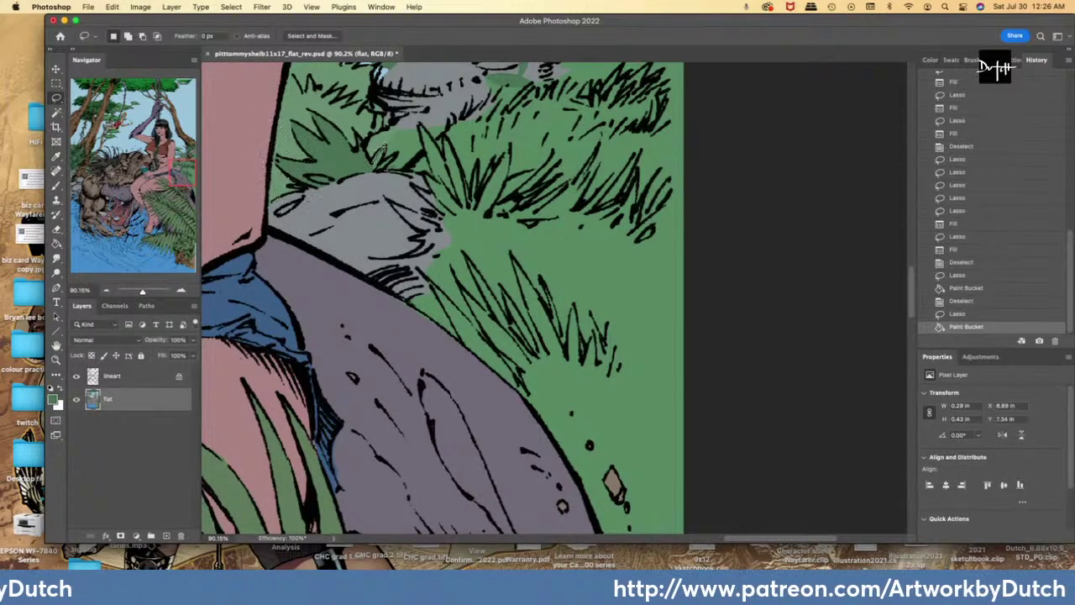
pyautogui.moveTo(379, 158); pyautogui.dragTo(371, 168)
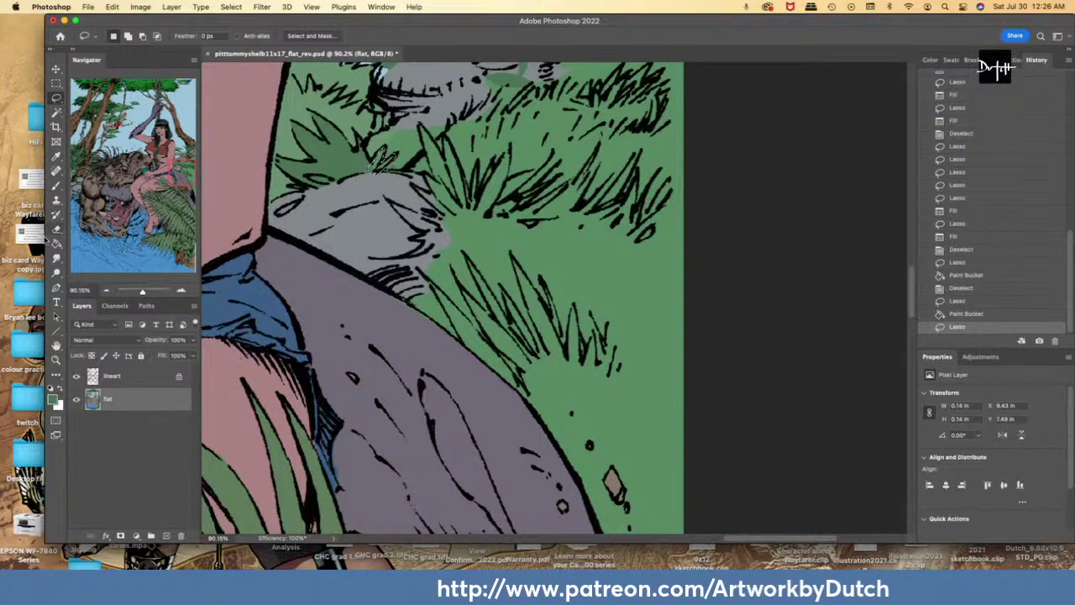
pyautogui.press('g')
pyautogui.click(380, 161)
# - Lasso the patch between the two rocks and the tiny gap in the tuft beside it, and fill both with sampled rock grey
pyautogui.press('l')
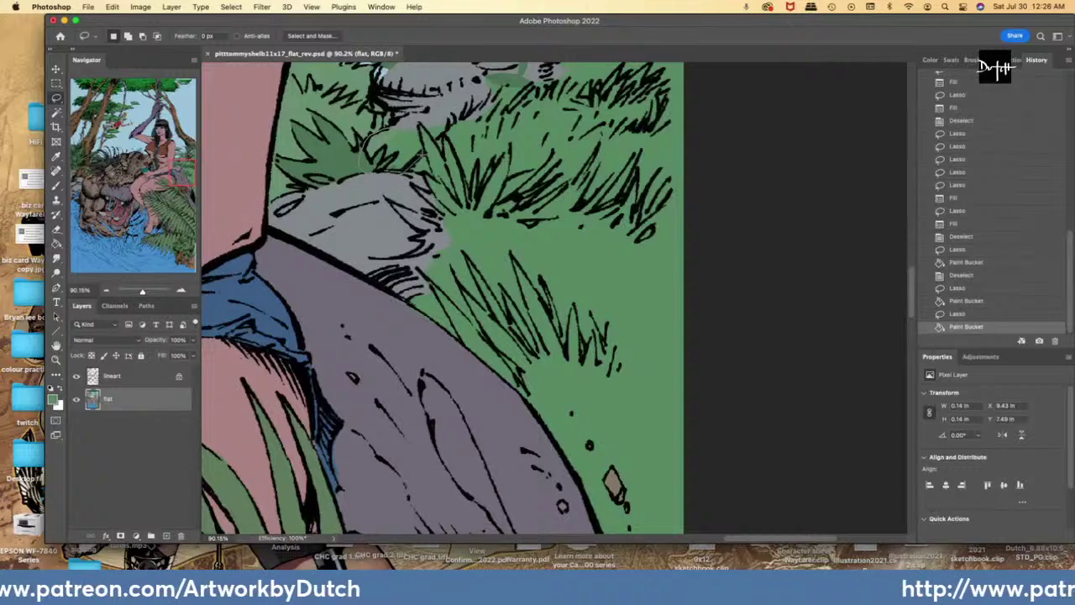
pyautogui.moveTo(388, 126); pyautogui.dragTo(374, 168)
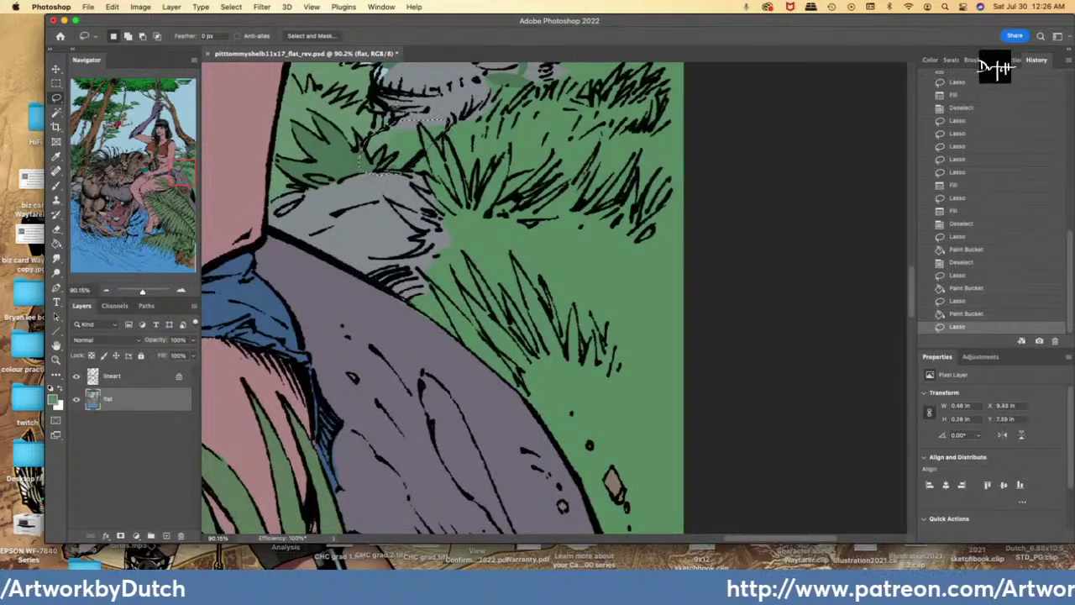
pyautogui.press('g')
pyautogui.keyDown('alt'); pyautogui.click(395, 192); pyautogui.keyUp('alt')
pyautogui.click(405, 150)
pyautogui.click(409, 156)
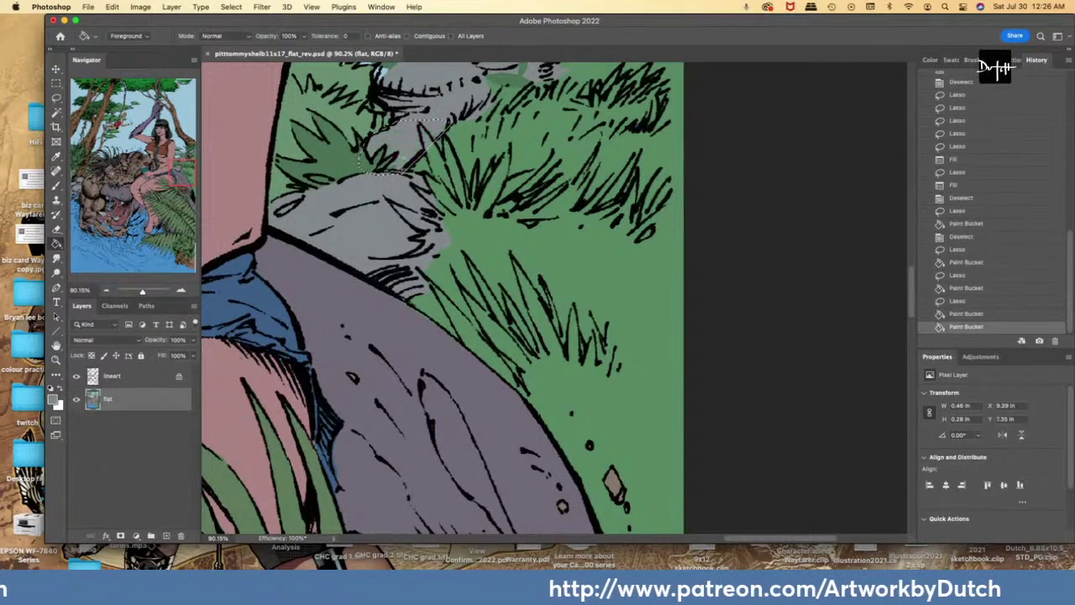
pyautogui.press('l')
pyautogui.press('super+d')
pyautogui.moveTo(390, 161); pyautogui.dragTo(398, 161)
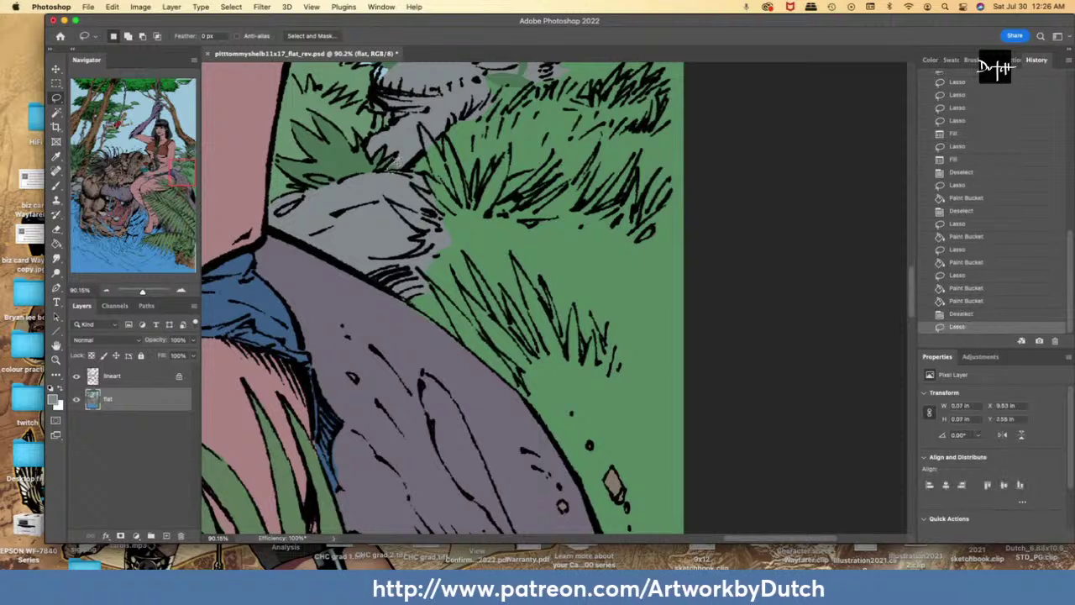
pyautogui.hotkey('alt', 'BackSpace')
# - Lasso the spiky grass clump beside the grey rock, fill it with darker green, and deselect
pyautogui.scroll(-1, 394, 285)
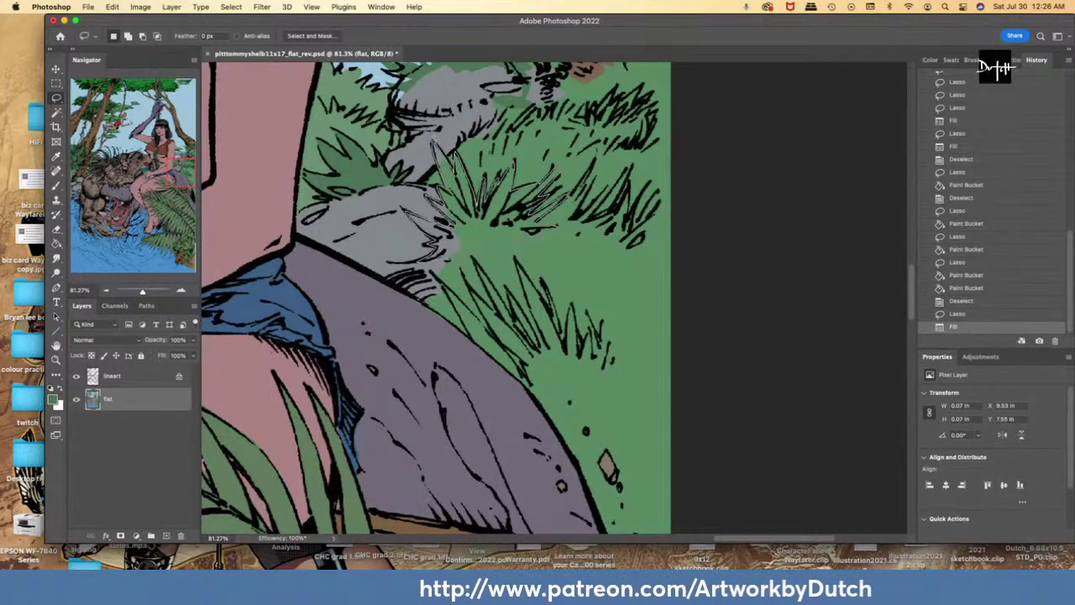
pyautogui.moveTo(556, 226); pyautogui.dragTo(555, 229)
pyautogui.hotkey('alt', 'BackSpace')
pyautogui.press('super+d')
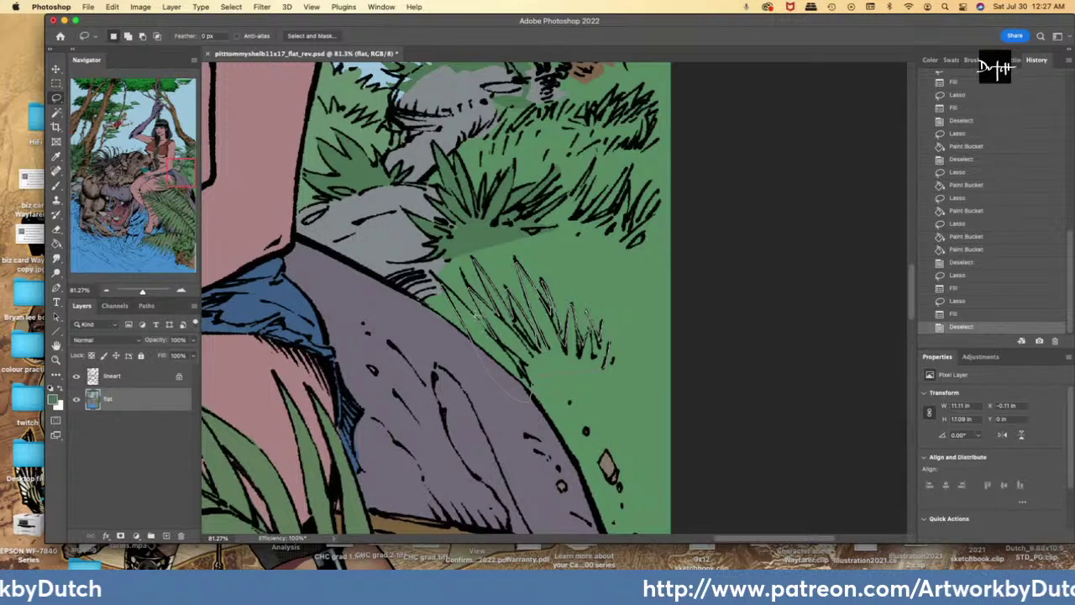
# - Lasso the grass clump along the purple slope's edge and the missed spot beside the grey rock, filling both with darker green
pyautogui.moveTo(442, 284)
pyautogui.mouseDown()
pyautogui.moveTo(546, 286)
pyautogui.moveTo(531, 384)
pyautogui.mouseUp()
pyautogui.press('g')
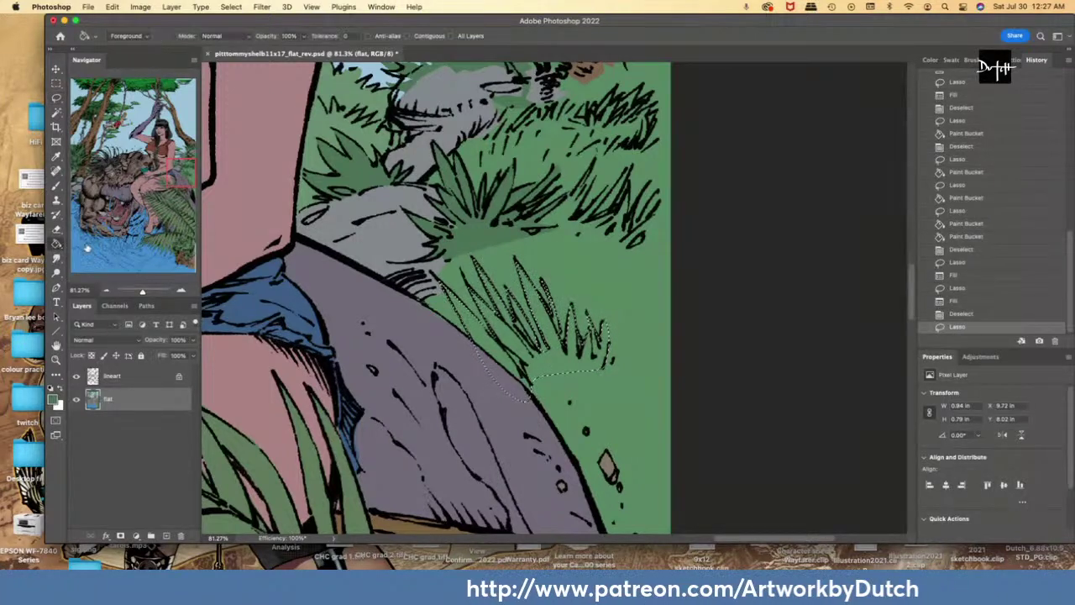
pyautogui.click(531, 383)
pyautogui.hotkey('ctrl', 'd')
pyautogui.press('l')
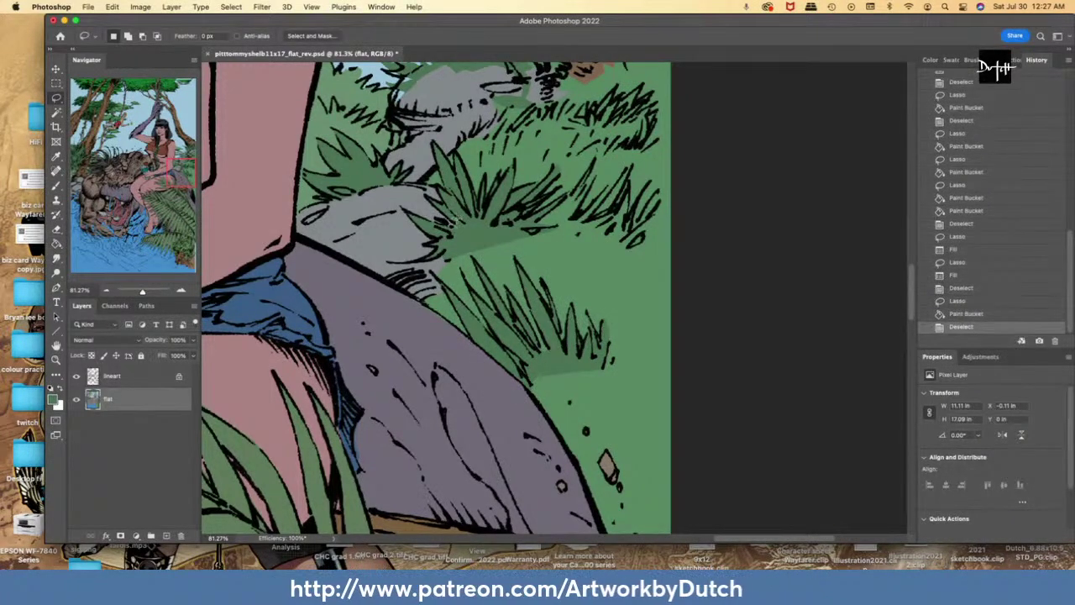
pyautogui.moveTo(454, 220); pyautogui.dragTo(456, 227)
pyautogui.hotkey('alt', 'BackSpace')
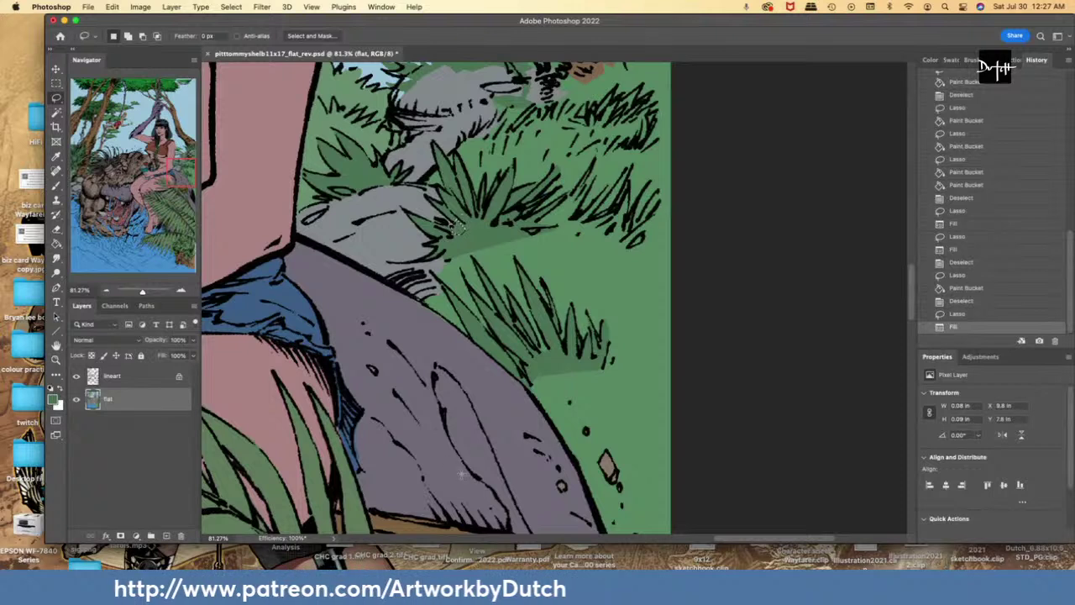
# - Sample the slope's grey-purple, lasso the sliver beside the hanging end of the blue cloth, and fill it
pyautogui.press('i')
pyautogui.click(370, 447)
pyautogui.press('l')
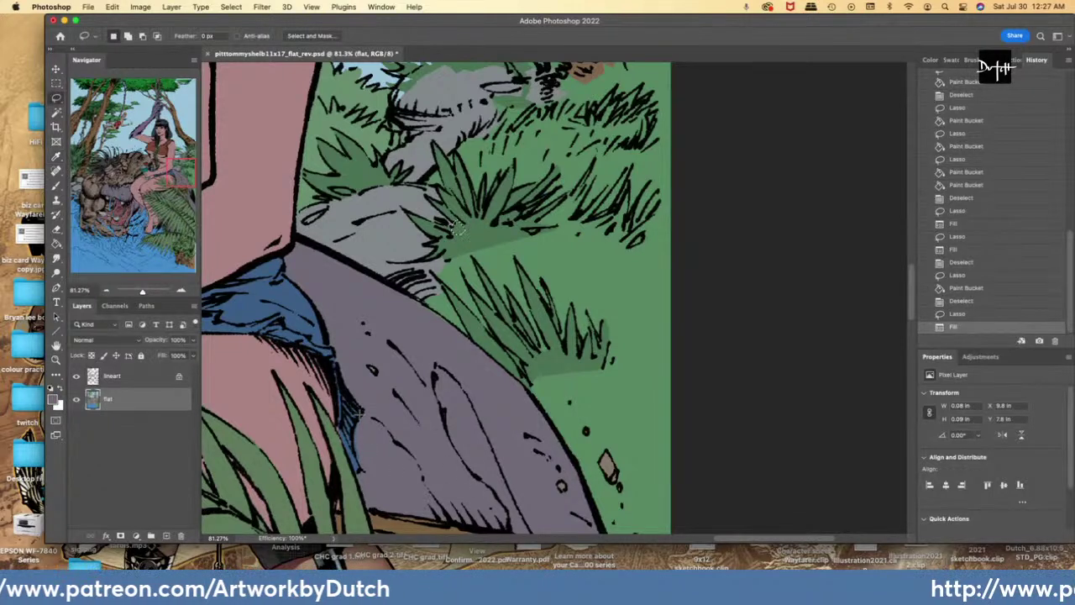
pyautogui.moveTo(367, 468); pyautogui.dragTo(363, 467)
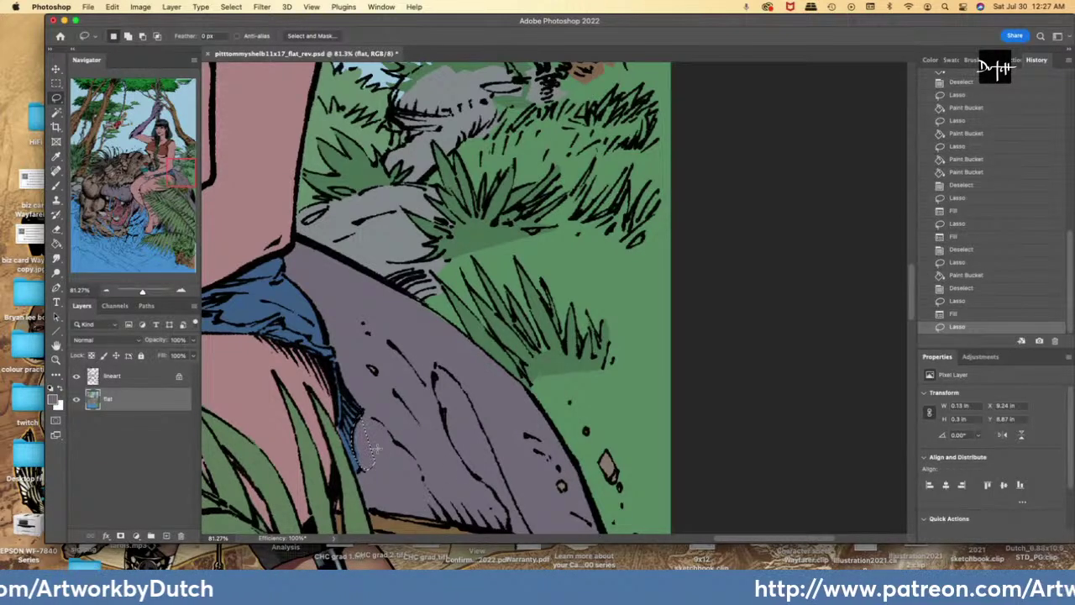
pyautogui.hotkey('alt', 'BackSpace')
# - Sample the leaf green, lasso the missed leaf edge against the blue cloth, and fill it
pyautogui.press('i')
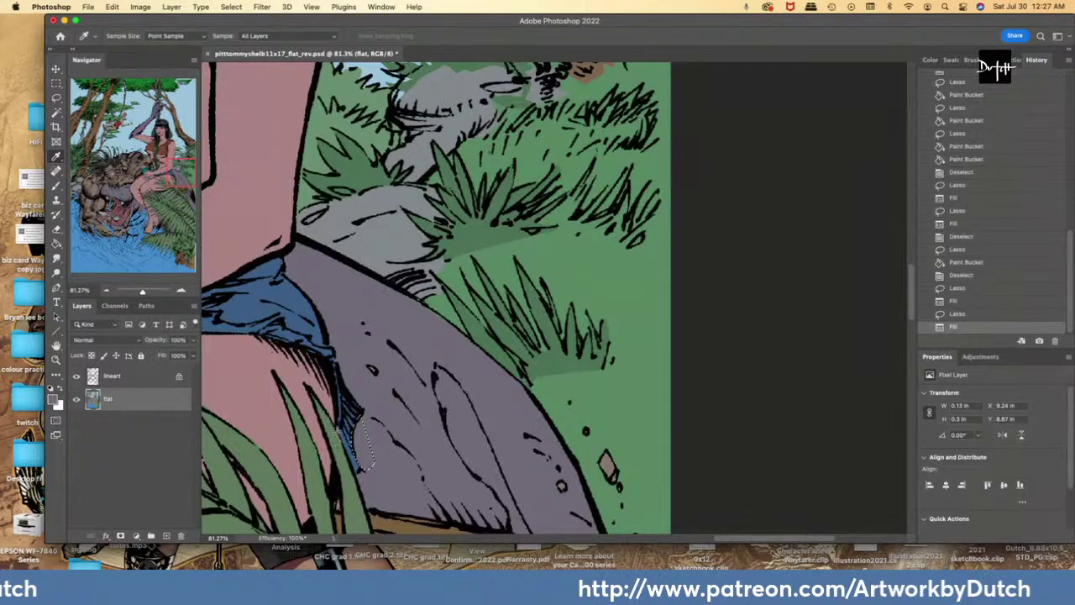
pyautogui.press('l')
pyautogui.moveTo(337, 454); pyautogui.dragTo(333, 422)
pyautogui.hotkey('alt', 'BackSpace')
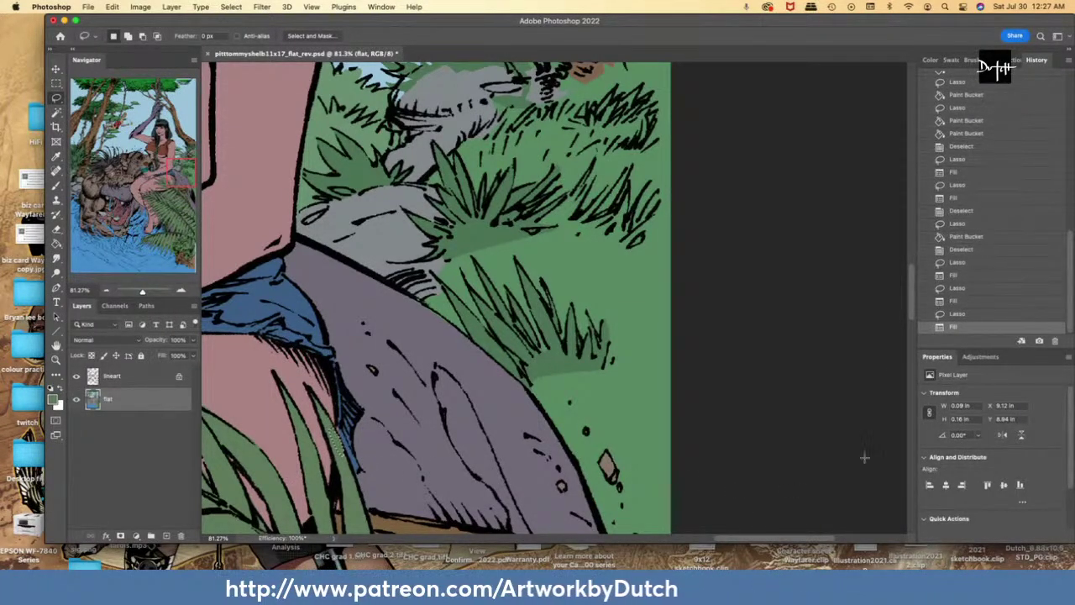
# - Lasso the brown patch on the grass below the upper rock and fill it with sampled grass green
pyautogui.scroll(10, 865, 457)
pyautogui.press('i')
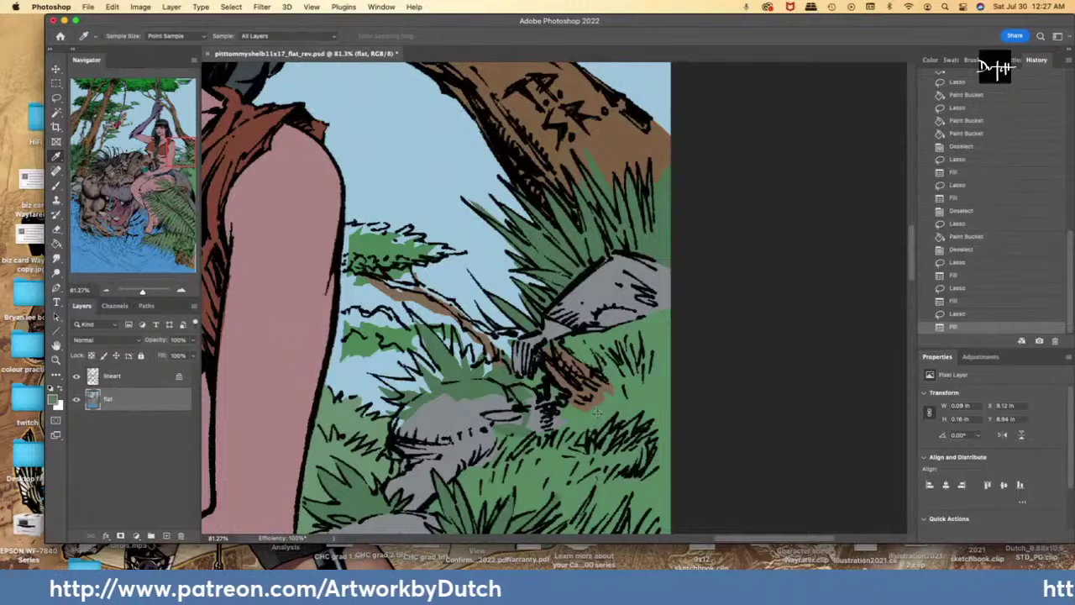
pyautogui.press('l')
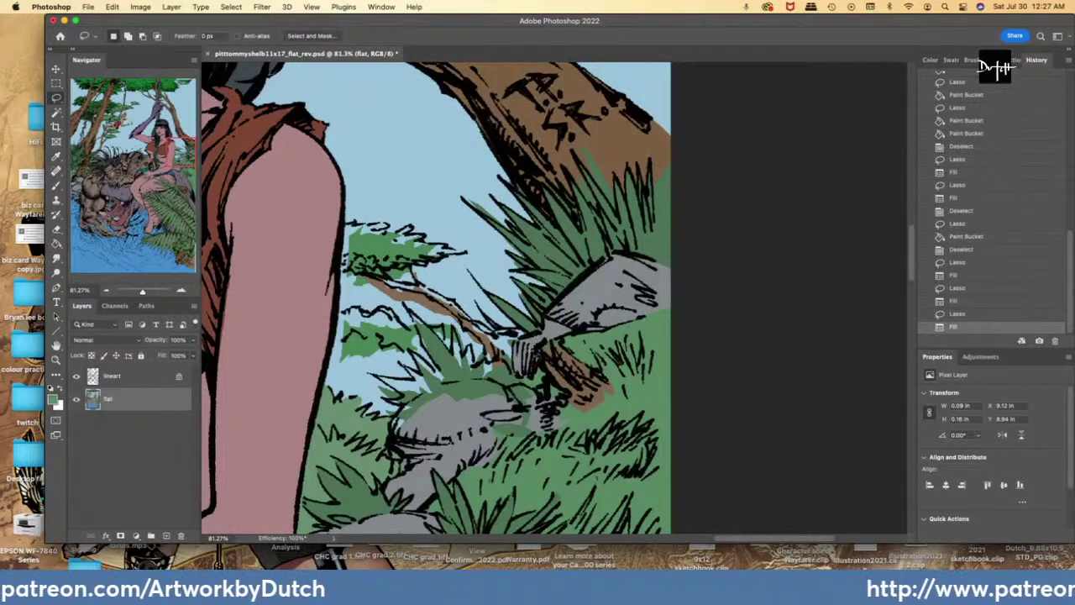
pyautogui.moveTo(535, 361); pyautogui.dragTo(538, 355)
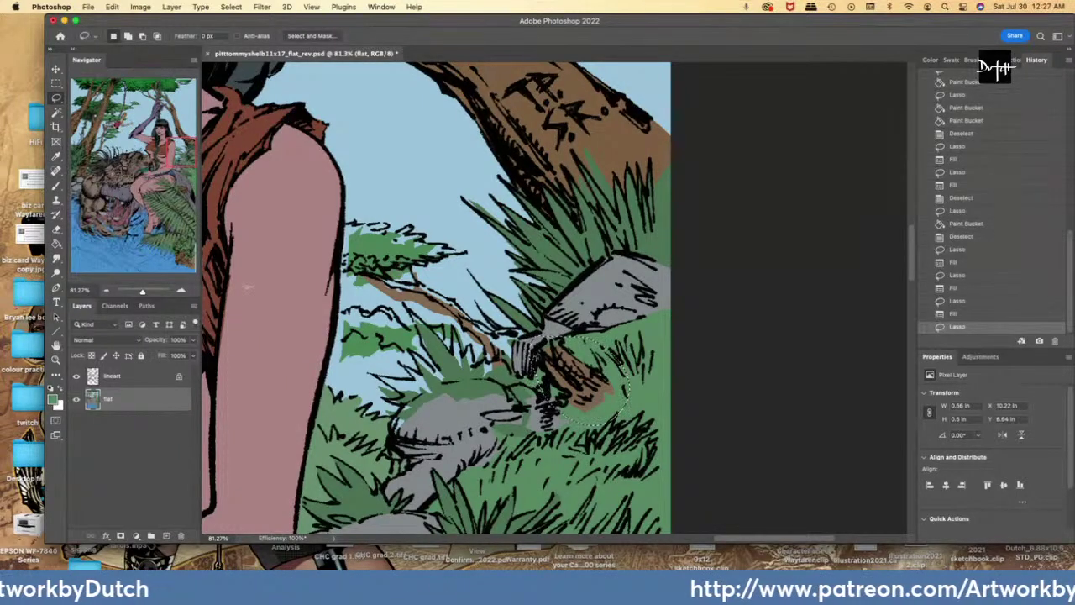
pyautogui.press('g')
pyautogui.click(590, 374)
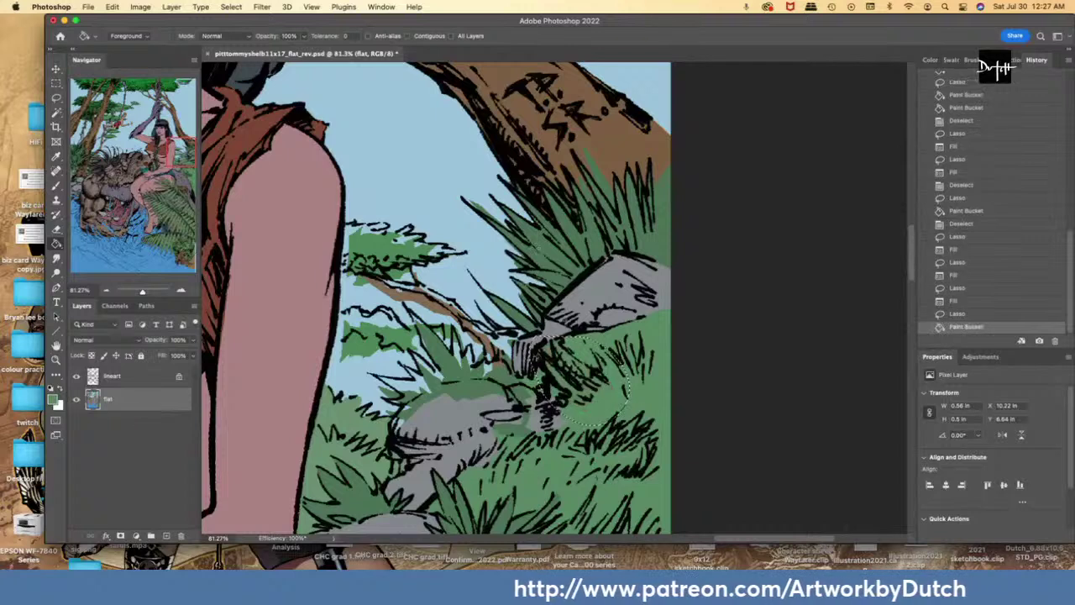
# - Lasso the gaps between the grass blades at the base of the carved tree trunk and fill them with trunk brown
pyautogui.press('l')
pyautogui.moveTo(606, 164)
pyautogui.mouseDown()
pyautogui.moveTo(570, 143)
pyautogui.moveTo(617, 218)
pyautogui.moveTo(596, 122)
pyautogui.mouseUp()
pyautogui.moveTo(570, 170)
pyautogui.mouseDown()
pyautogui.moveTo(597, 210)
pyautogui.moveTo(569, 148)
pyautogui.moveTo(540, 176)
pyautogui.moveTo(557, 181)
pyautogui.moveTo(547, 175)
pyautogui.moveTo(582, 233)
pyautogui.moveTo(544, 172)
pyautogui.mouseUp()
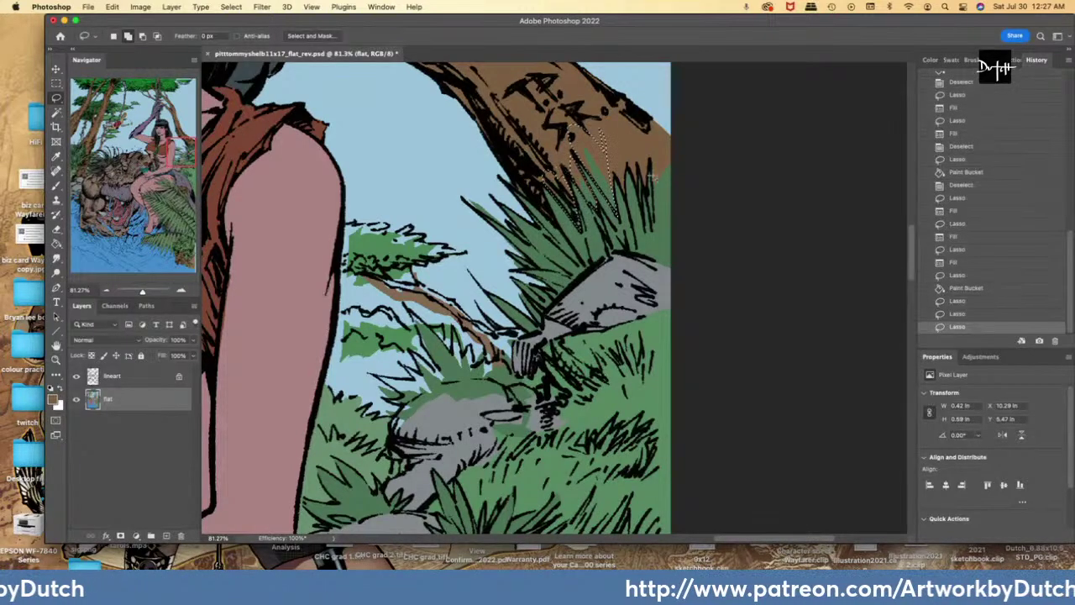
pyautogui.moveTo(656, 178)
pyautogui.mouseDown()
pyautogui.moveTo(654, 225)
pyautogui.moveTo(684, 227)
pyautogui.moveTo(660, 151)
pyautogui.mouseUp()
pyautogui.hotkey('alt', 'BackSpace')
# - Lasso the upper foliage of the distant tree beside the woman's arm and fill it with the sampled foliage green
pyautogui.press('i')
pyautogui.click(660, 241)
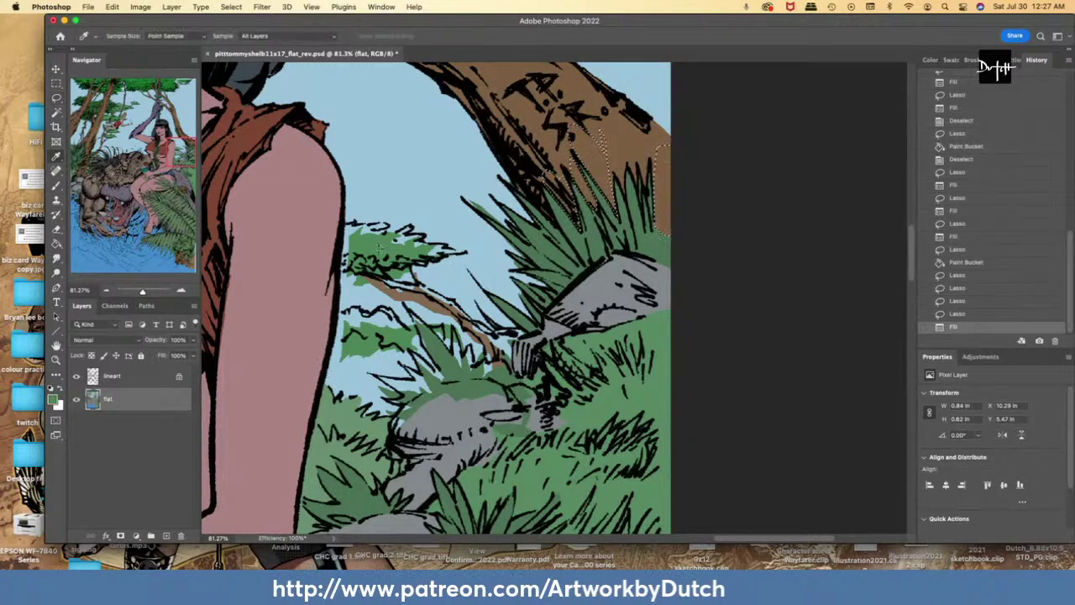
pyautogui.press('l')
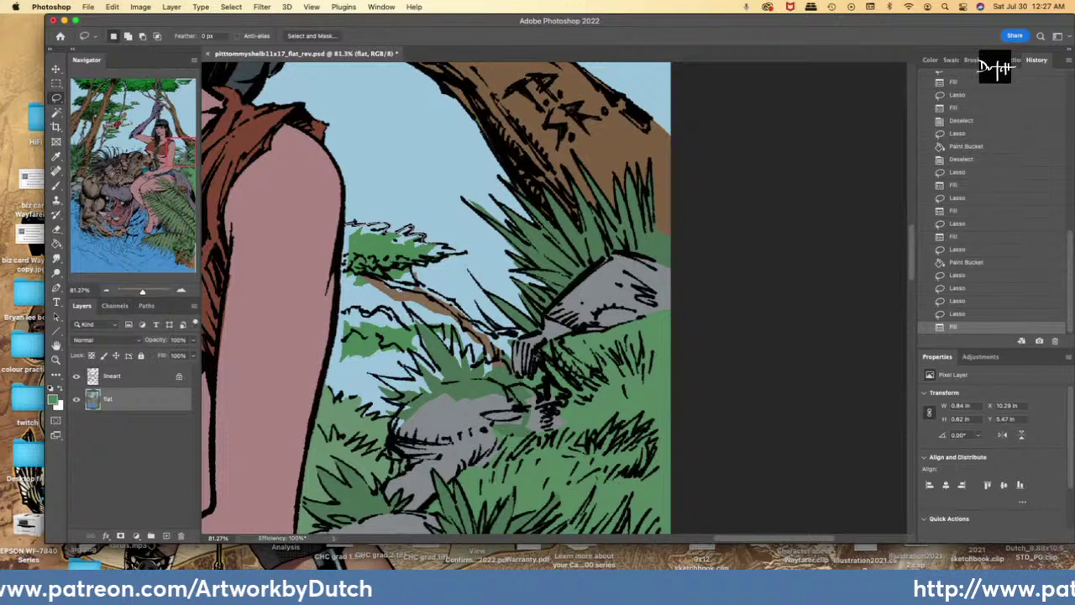
pyautogui.moveTo(464, 252)
pyautogui.mouseDown()
pyautogui.moveTo(331, 269)
pyautogui.moveTo(343, 225)
pyautogui.mouseUp()
pyautogui.press('g')
pyautogui.click(387, 248)
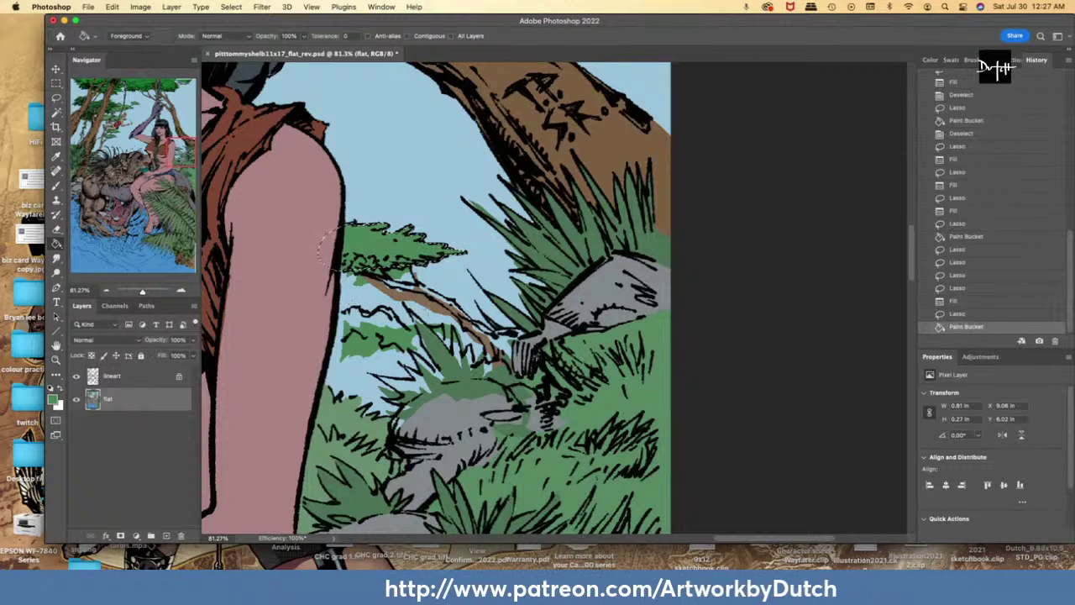
# - Lasso the distant tree's slanting trunk down to the rocks and fill it with brown
pyautogui.press('l')
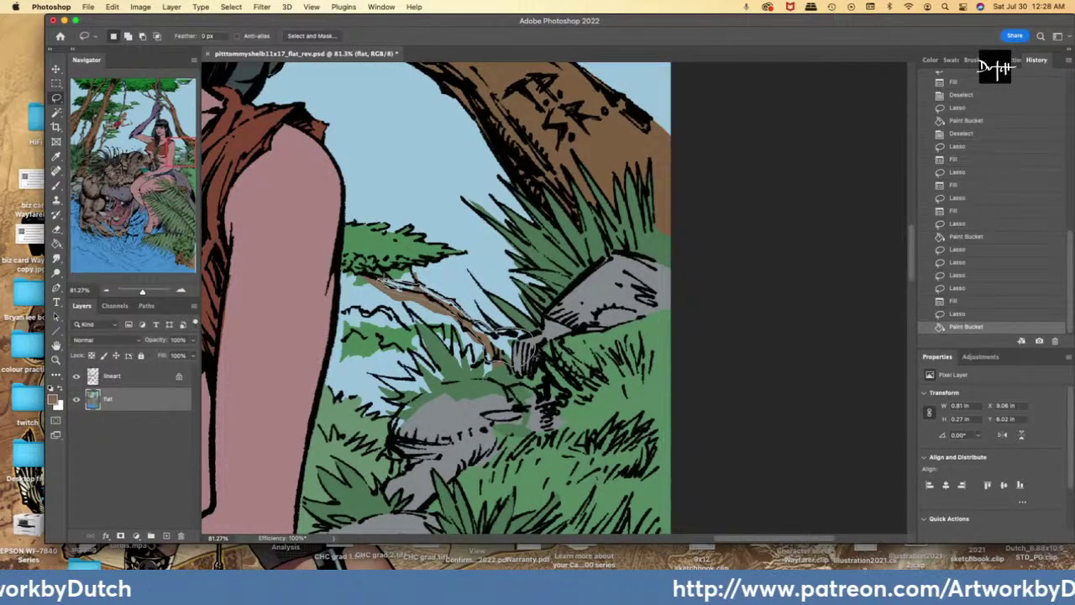
pyautogui.moveTo(388, 284); pyautogui.dragTo(379, 278)
pyautogui.press('g')
pyautogui.click(486, 327)
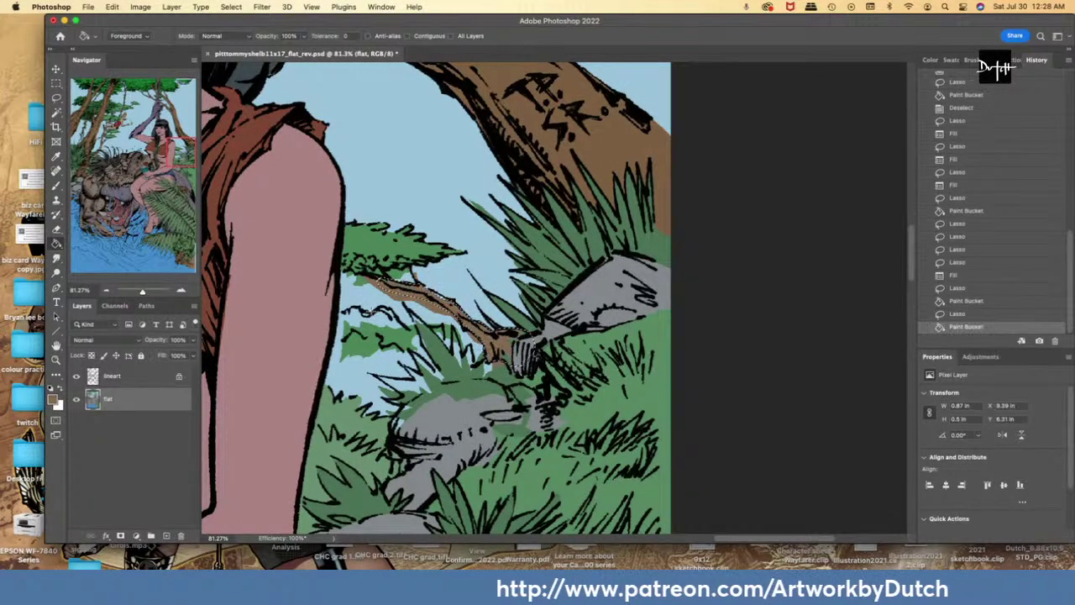
# - Lasso the stray green and brown areas around the distant tree's trunk and the grass tips and fill them with sampled sky blue
pyautogui.press('i')
pyautogui.click(362, 298)
pyautogui.press('l')
pyautogui.press('i')
pyautogui.click(343, 277)
pyautogui.click(347, 292)
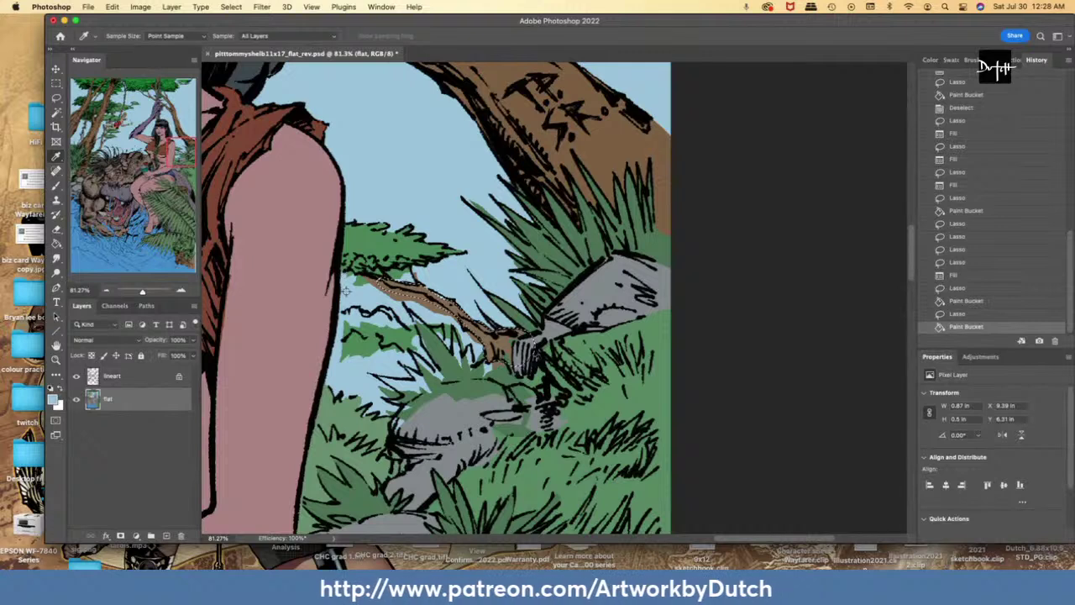
pyautogui.press('l')
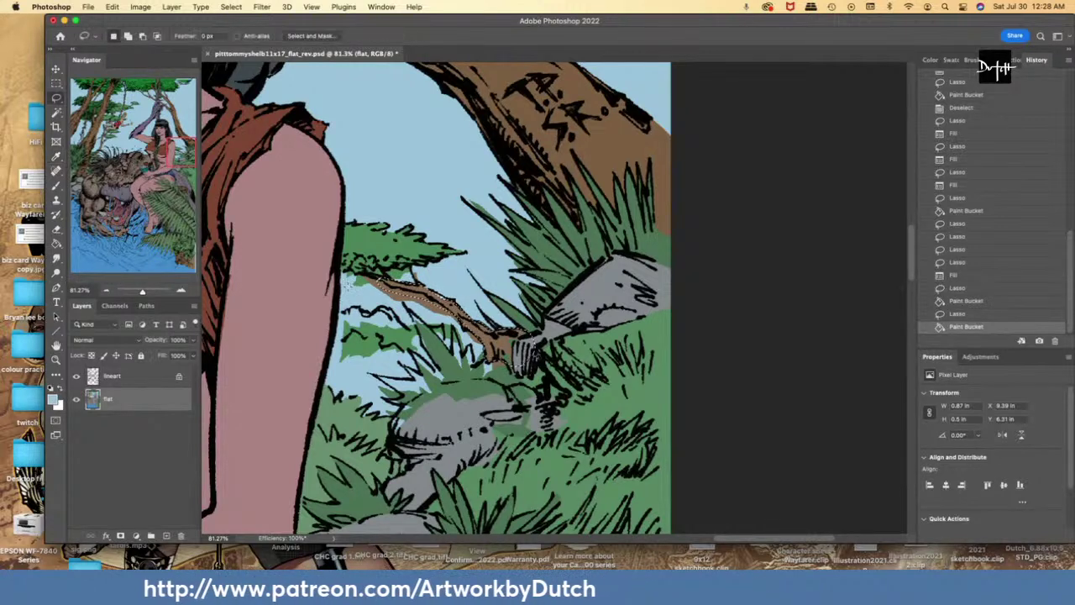
pyautogui.press('super+d')
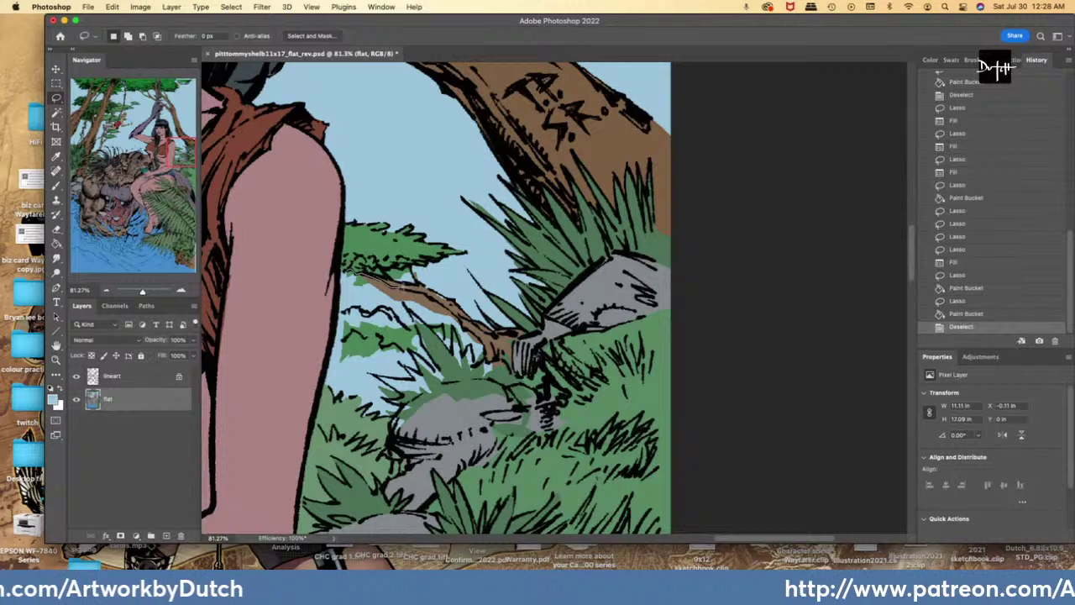
pyautogui.moveTo(441, 302); pyautogui.dragTo(483, 344)
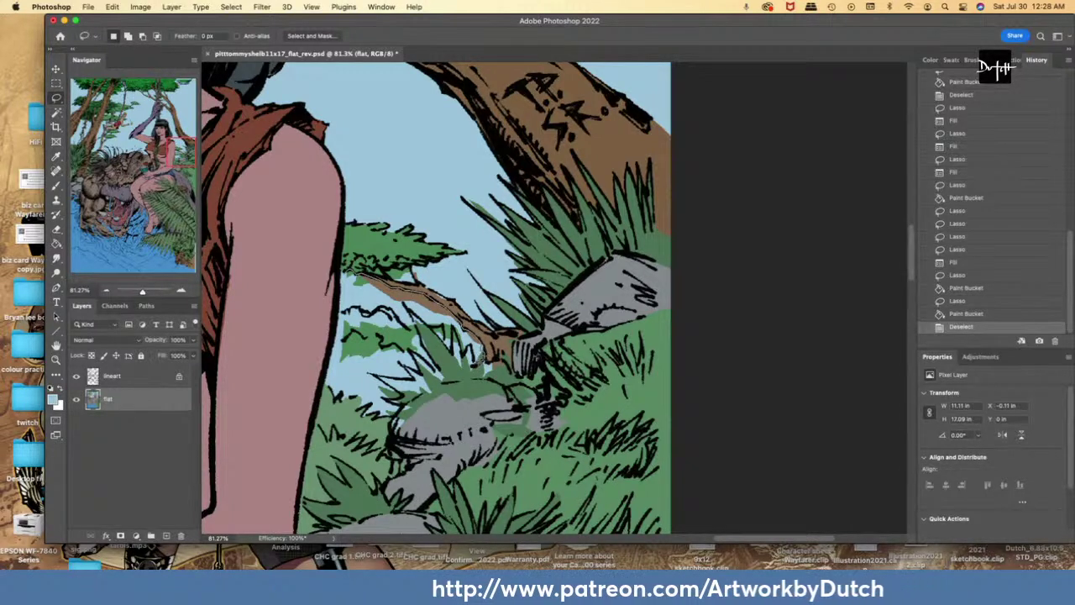
pyautogui.moveTo(466, 357)
pyautogui.mouseDown()
pyautogui.moveTo(450, 328)
pyautogui.moveTo(452, 357)
pyautogui.moveTo(436, 345)
pyautogui.moveTo(441, 326)
pyautogui.moveTo(430, 326)
pyautogui.moveTo(438, 349)
pyautogui.moveTo(409, 306)
pyautogui.moveTo(424, 343)
pyautogui.moveTo(415, 361)
pyautogui.moveTo(369, 374)
pyautogui.moveTo(335, 343)
pyautogui.moveTo(344, 285)
pyautogui.moveTo(360, 273)
pyautogui.mouseUp()
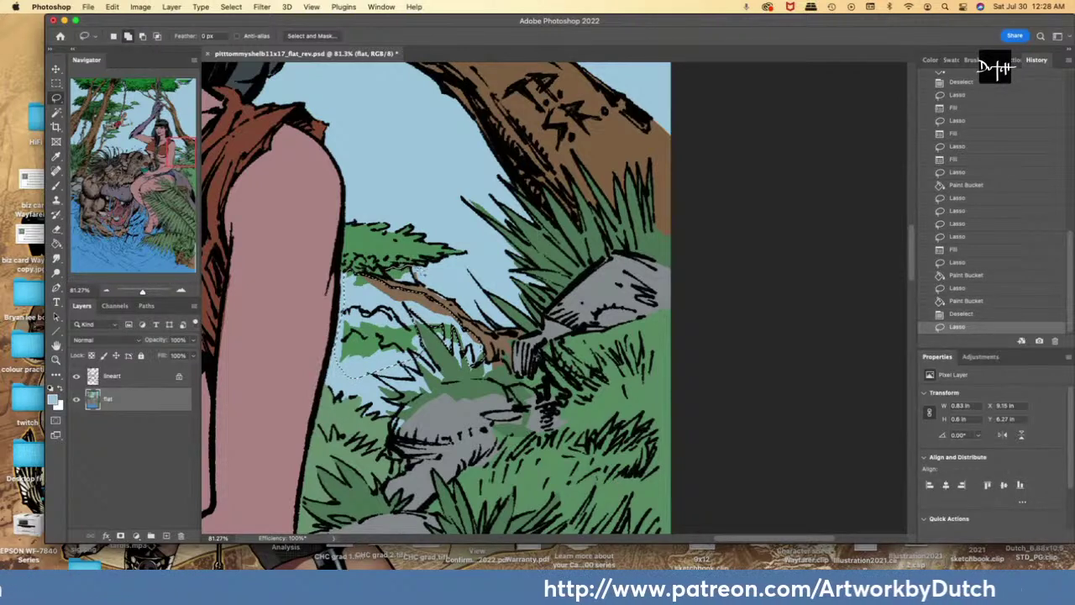
pyautogui.moveTo(380, 275)
pyautogui.mouseDown()
pyautogui.moveTo(410, 282)
pyautogui.moveTo(368, 278)
pyautogui.moveTo(389, 281)
pyautogui.moveTo(375, 271)
pyautogui.mouseUp()
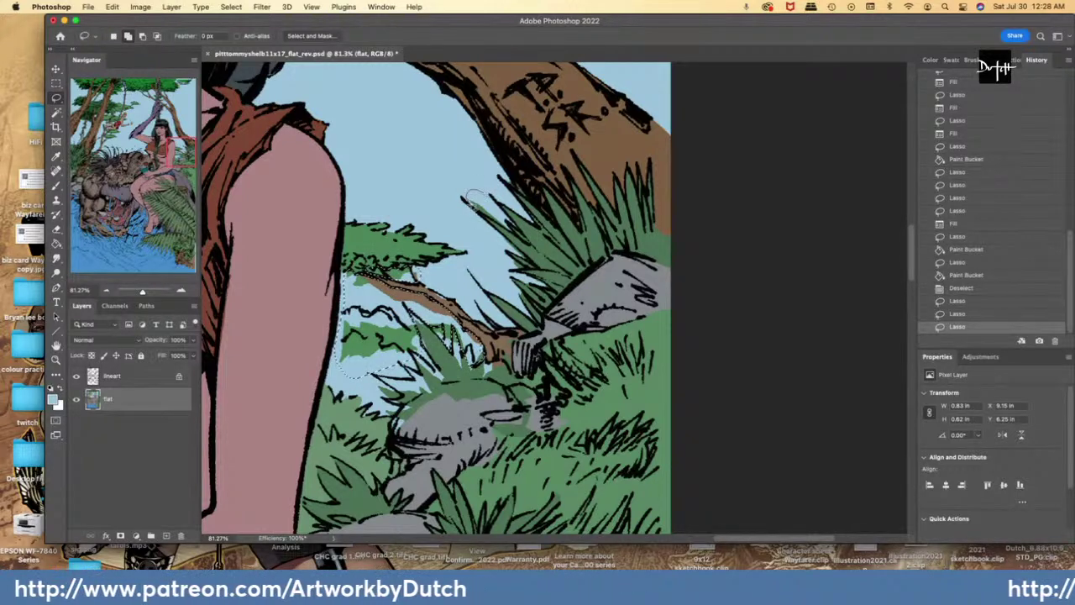
pyautogui.moveTo(507, 235)
pyautogui.mouseDown()
pyautogui.moveTo(523, 258)
pyautogui.moveTo(492, 227)
pyautogui.moveTo(530, 268)
pyautogui.moveTo(509, 257)
pyautogui.mouseUp()
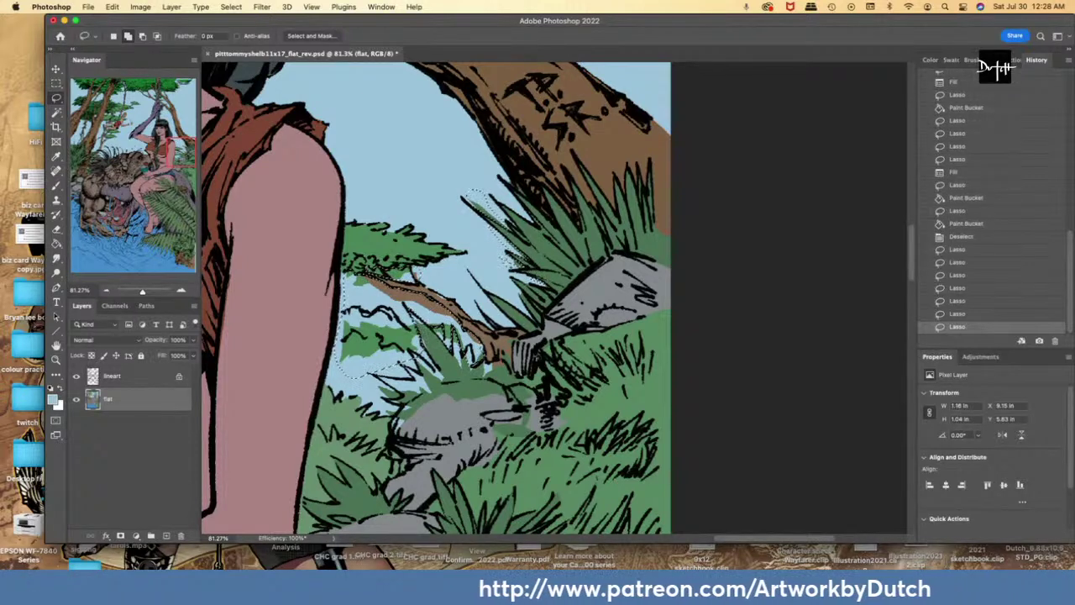
pyautogui.hotkey('alt', 'BackSpace')
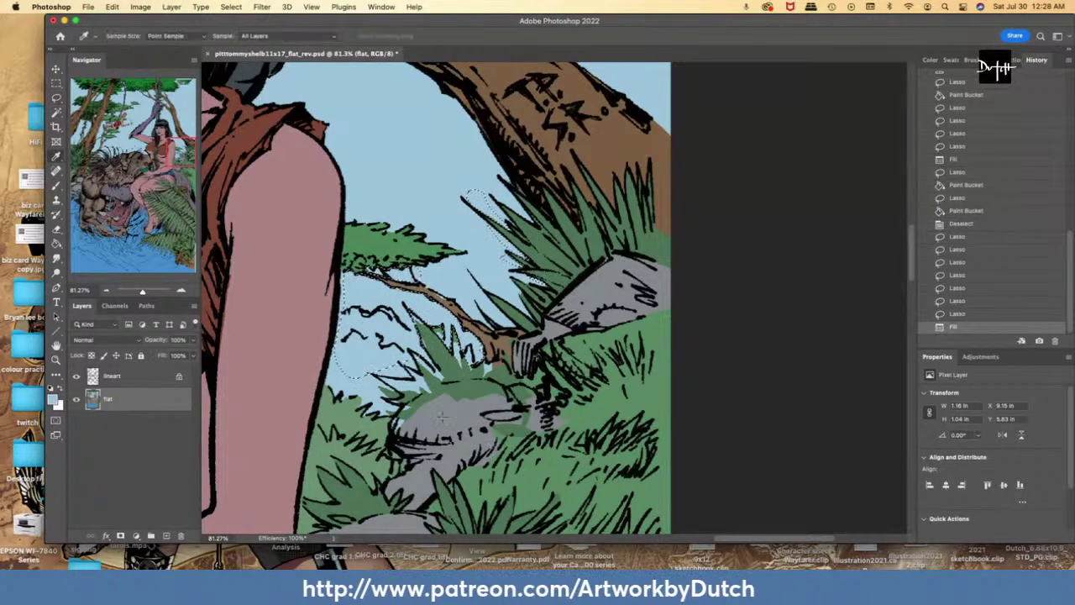
pyautogui.press('super+d')
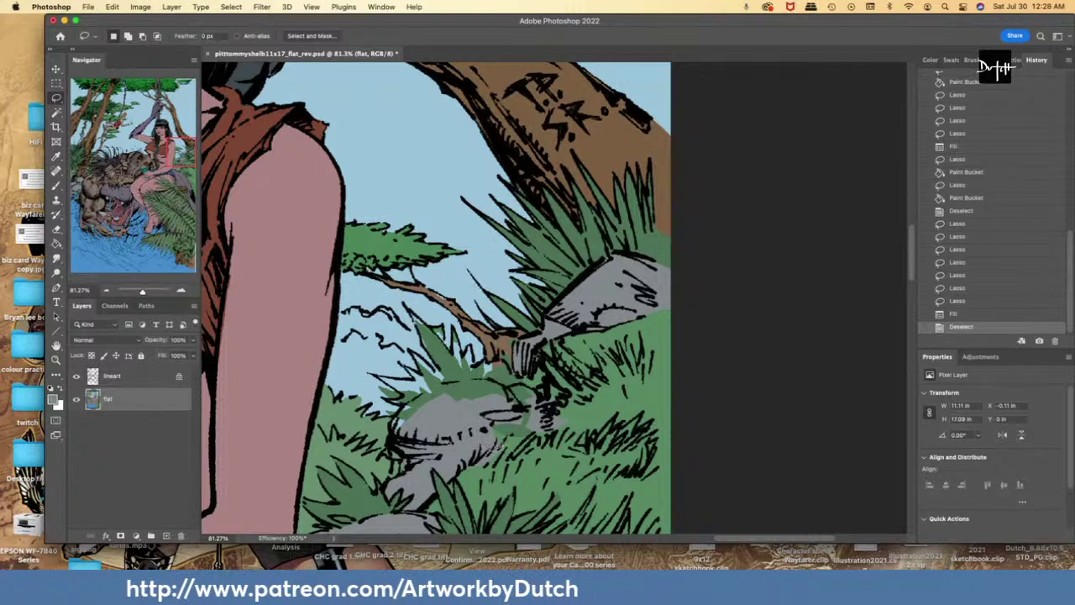
# - Lasso the rounded rock below the distant tree and fill it grey, and fill the grass along its lower edge with grass green
pyautogui.moveTo(538, 396)
pyautogui.mouseDown()
pyautogui.moveTo(410, 392)
pyautogui.moveTo(390, 417)
pyautogui.moveTo(393, 476)
pyautogui.moveTo(439, 475)
pyautogui.moveTo(459, 457)
pyautogui.mouseUp()
pyautogui.hotkey('alt', 'BackSpace')
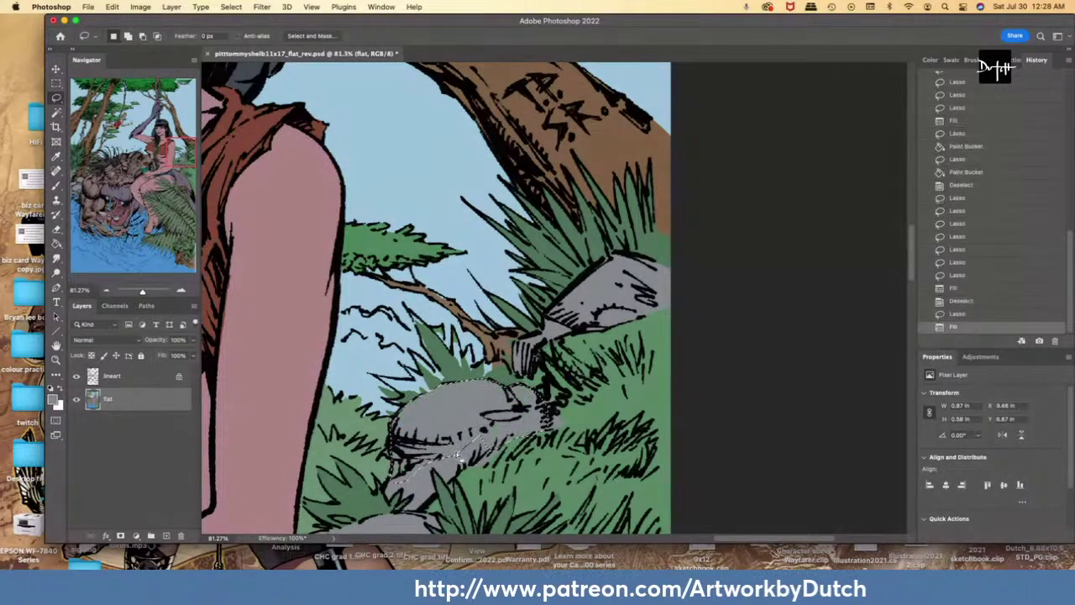
pyautogui.press('super+d')
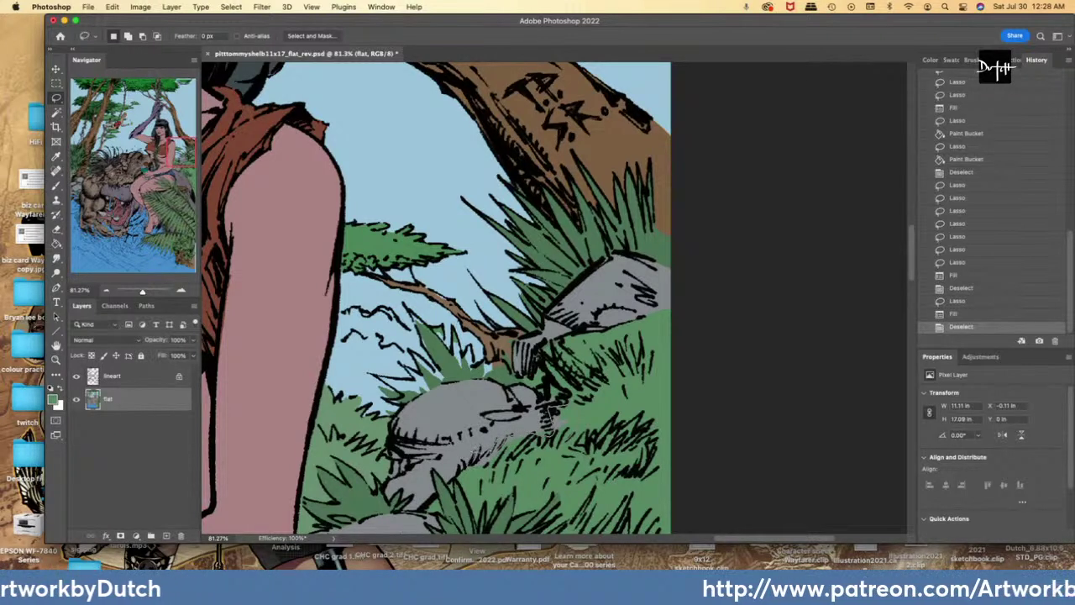
pyautogui.moveTo(454, 480)
pyautogui.mouseDown()
pyautogui.moveTo(537, 465)
pyautogui.moveTo(583, 423)
pyautogui.mouseUp()
pyautogui.hotkey('alt', 'BackSpace')
# - Lasso the small gap between the pointed grass blades beside the rounded rock and fill it with sampled sky blue
pyautogui.press('i')
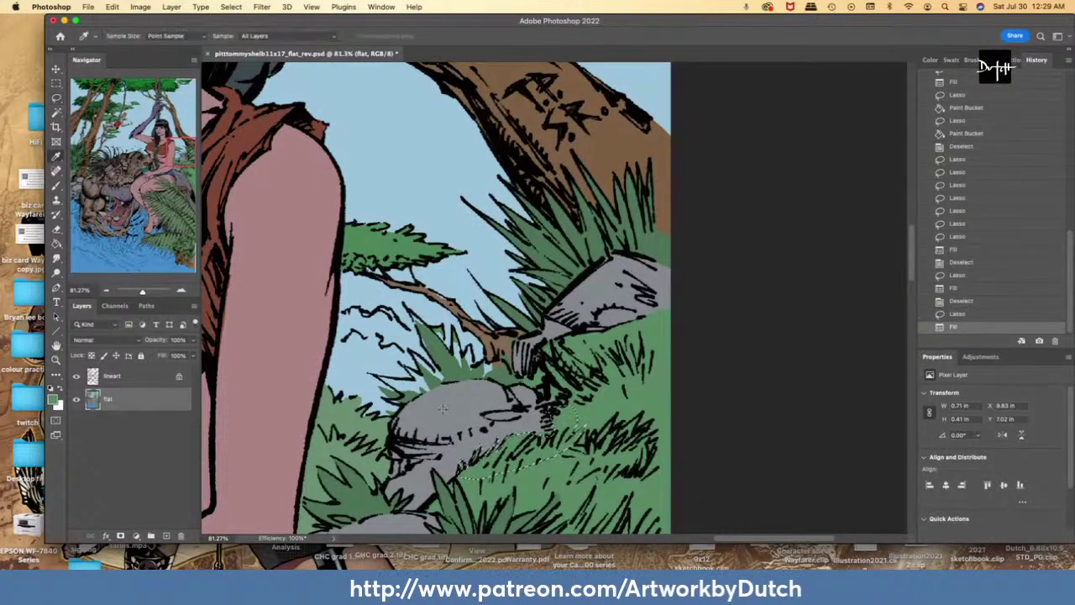
pyautogui.click(368, 388)
pyautogui.press('l')
pyautogui.hotkey('ctrl', 'd')
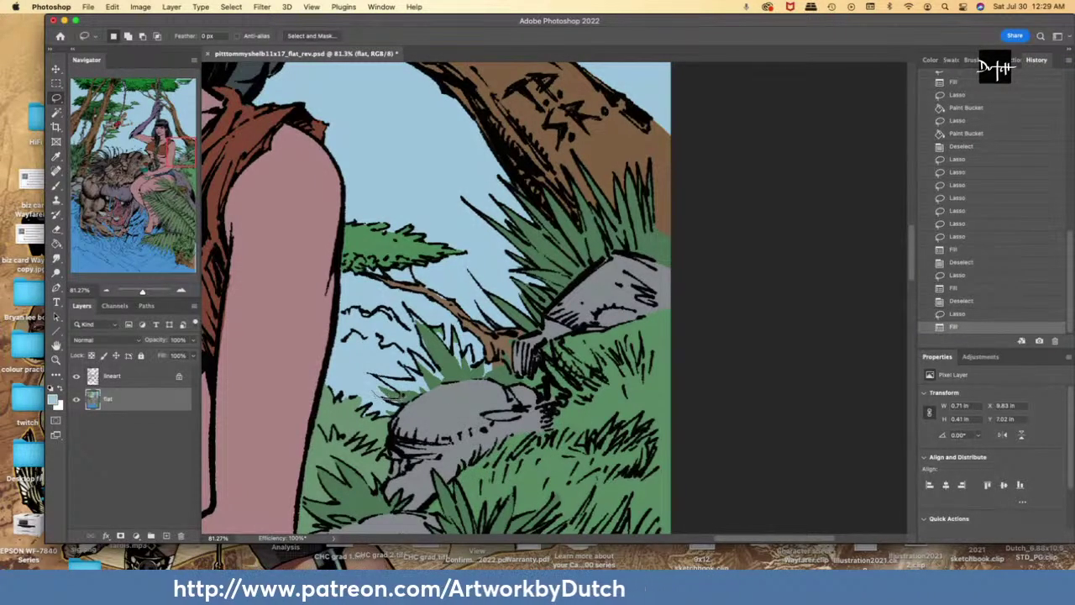
pyautogui.moveTo(376, 392); pyautogui.dragTo(368, 375)
pyautogui.hotkey('alt', 'BackSpace')
# - Lasso the missed sliver midway along the distant tree's slanting trunk and fill it with trunk brown
pyautogui.press('i')
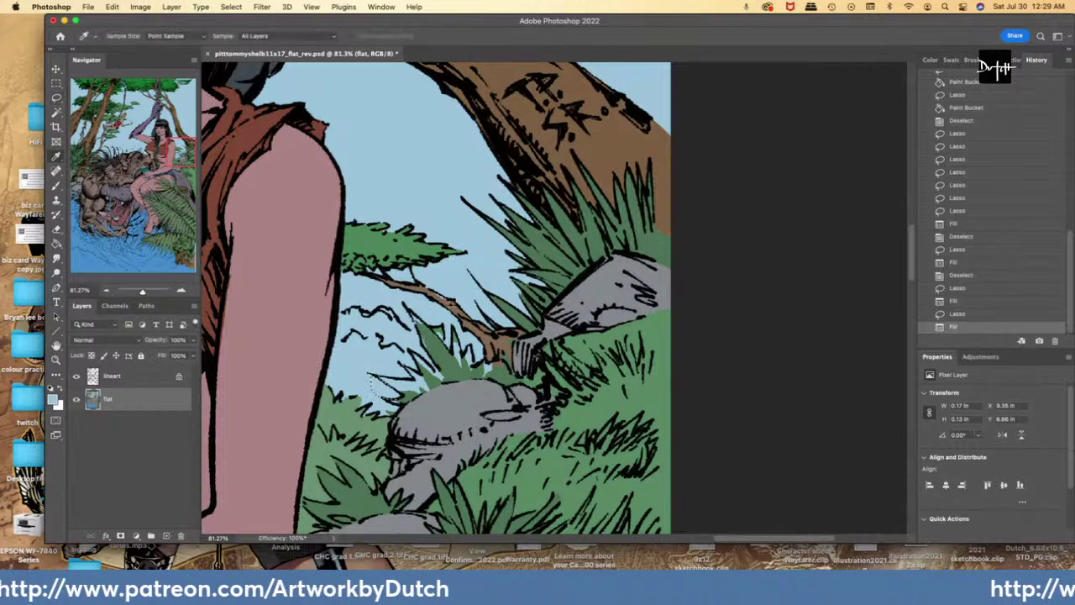
pyautogui.press('l')
pyautogui.moveTo(428, 289); pyautogui.dragTo(443, 299)
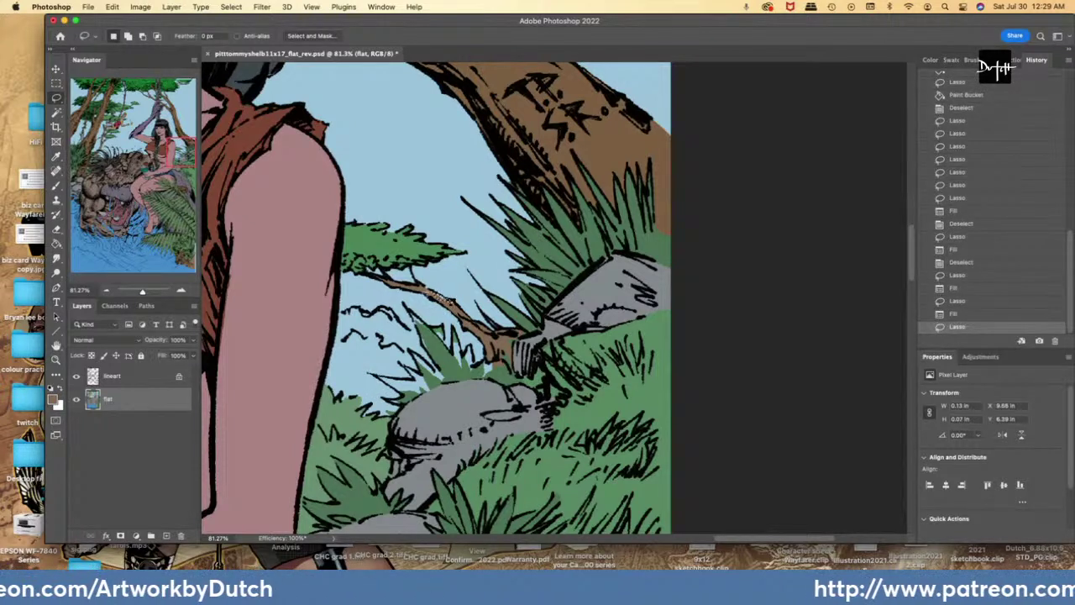
pyautogui.hotkey('alt', 'BackSpace')
# - Lasso the spiky grass tuft behind the rounded rock and fill it with the sampled dark grass green
pyautogui.press('i')
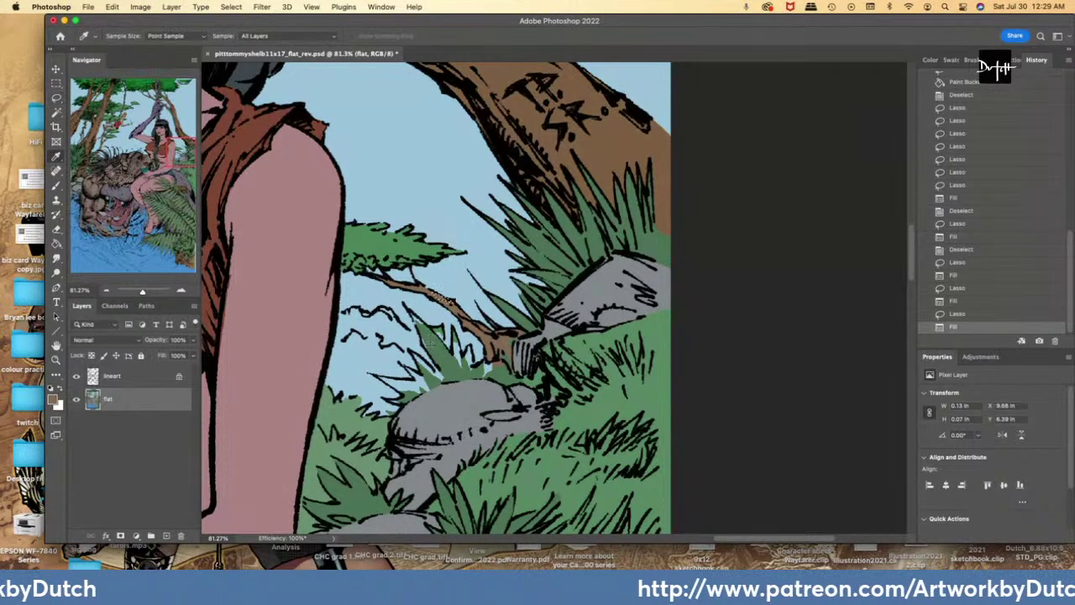
pyautogui.click(427, 358)
pyautogui.press('l')
pyautogui.press('super+d')
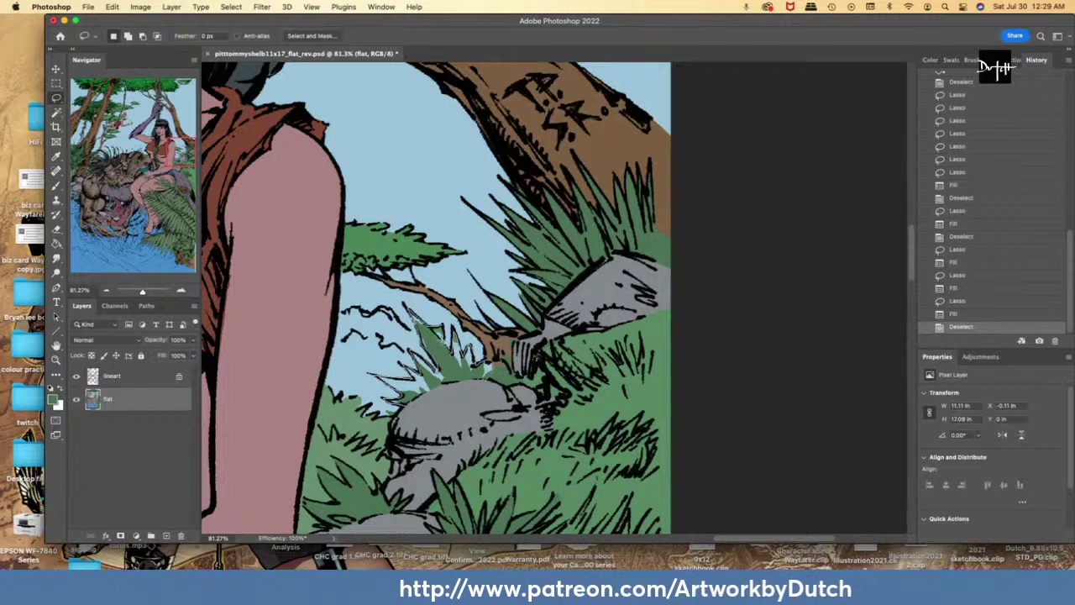
pyautogui.moveTo(398, 400); pyautogui.dragTo(397, 402)
pyautogui.press('g')
pyautogui.click(412, 371)
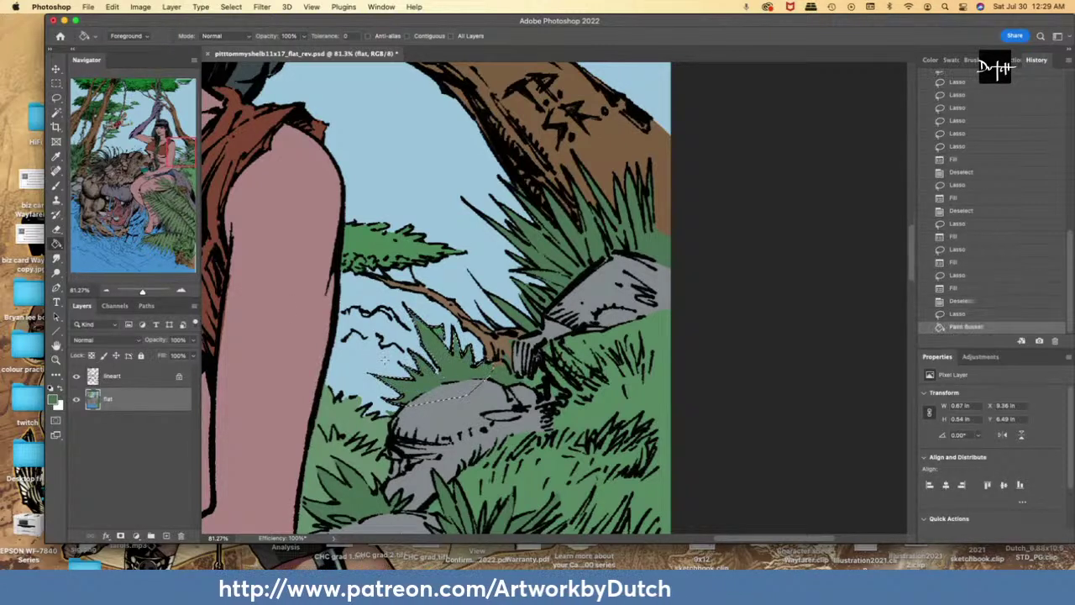
pyautogui.press('l')
pyautogui.press('super+d')
# - Lasso the tuft's remaining blades and the patch below the distant trunk's base and fill them with the same dark green
pyautogui.moveTo(445, 317)
pyautogui.mouseDown()
pyautogui.moveTo(430, 346)
pyautogui.moveTo(426, 314)
pyautogui.mouseUp()
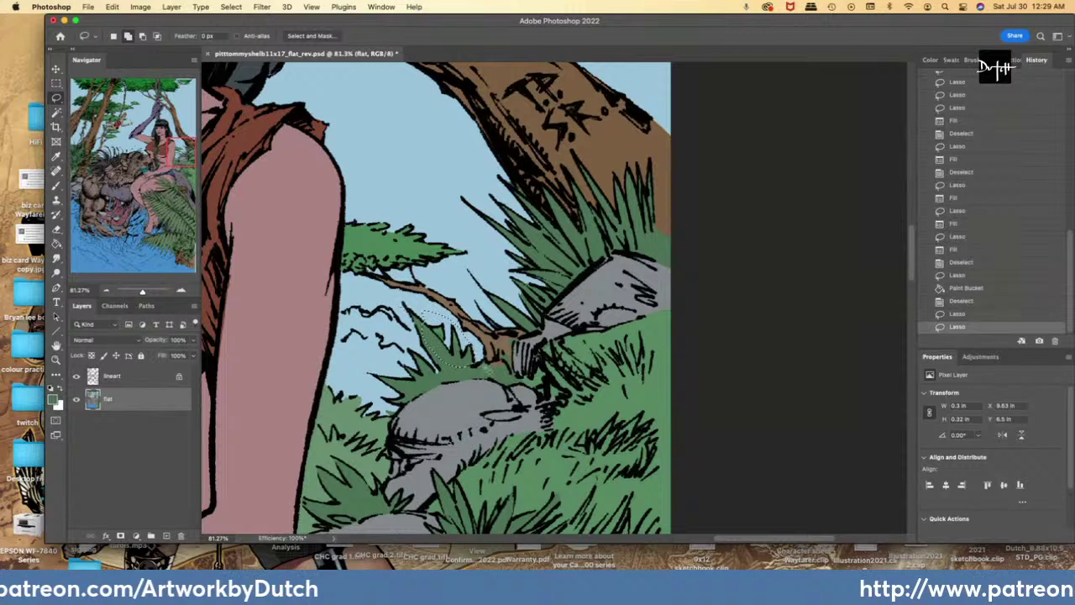
pyautogui.press('g')
pyautogui.click(449, 351)
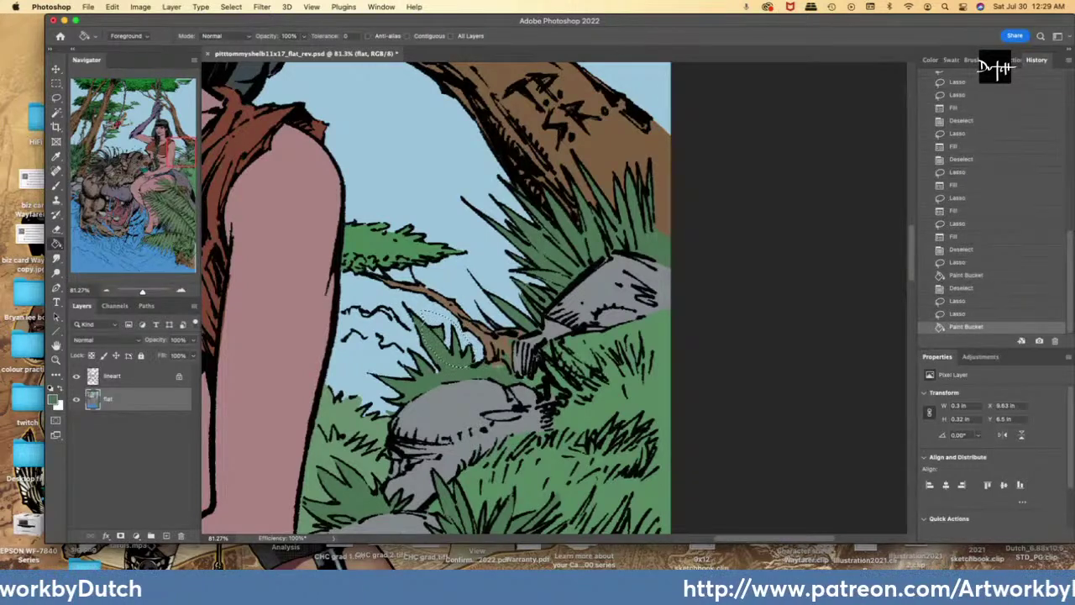
pyautogui.press('l')
pyautogui.press('super+d')
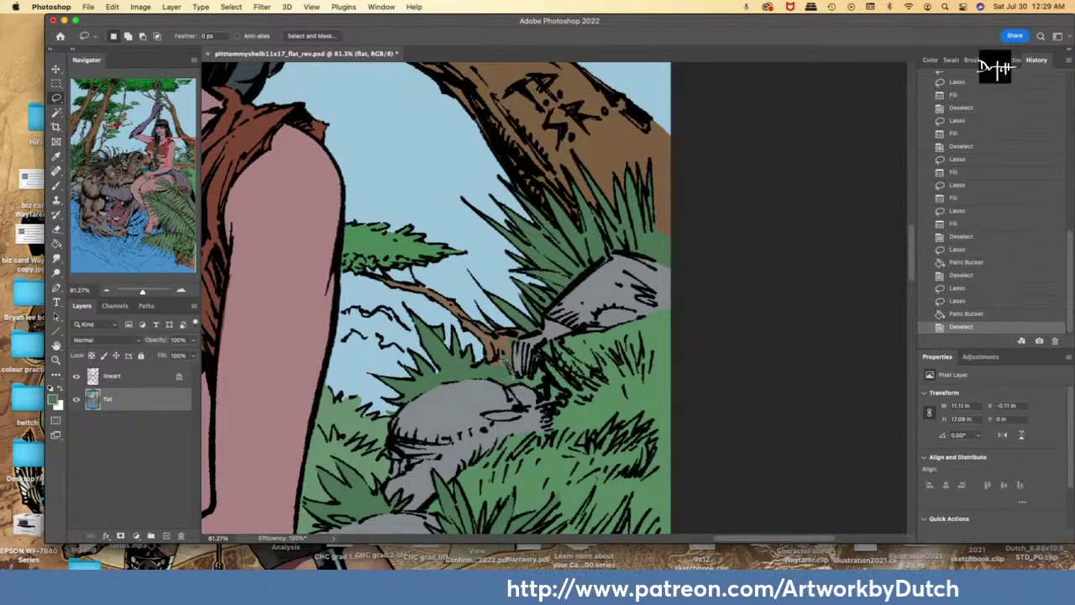
pyautogui.moveTo(508, 367); pyautogui.dragTo(490, 364)
pyautogui.hotkey('alt', 'BackSpace')
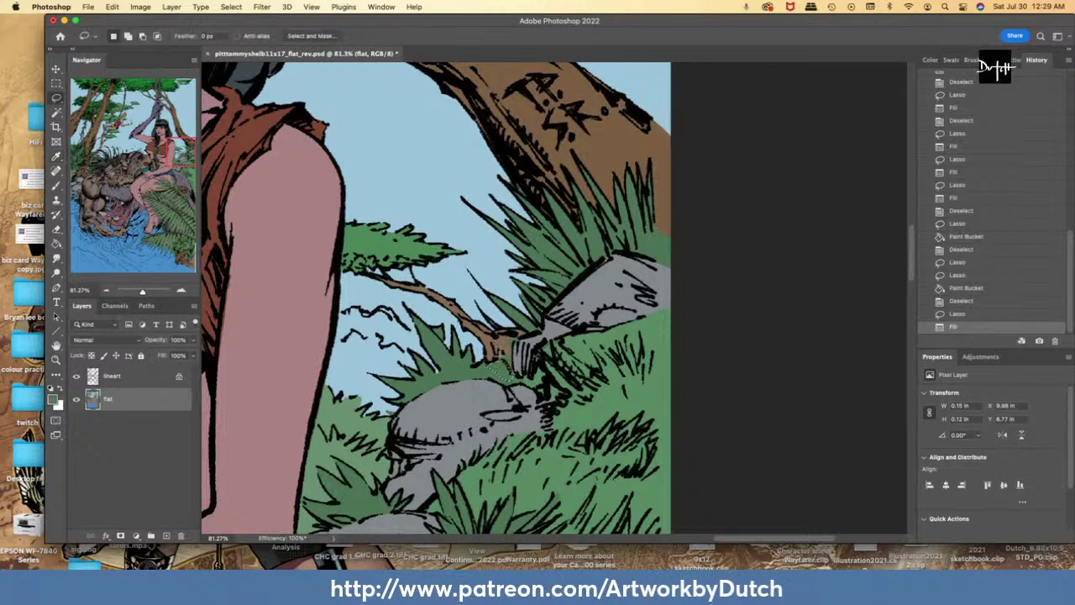
pyautogui.press('super+d')
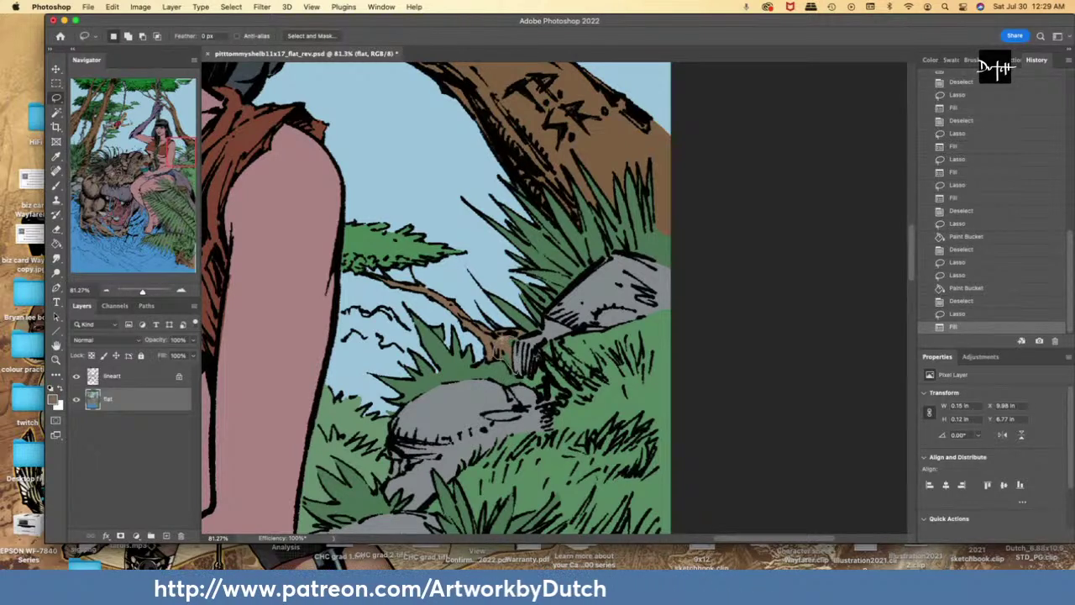
# - Lasso the base of the distant tree trunk beside the rocks and fill it with trunk brown
pyautogui.moveTo(500, 356); pyautogui.dragTo(502, 339)
pyautogui.press('g')
pyautogui.click(508, 358)
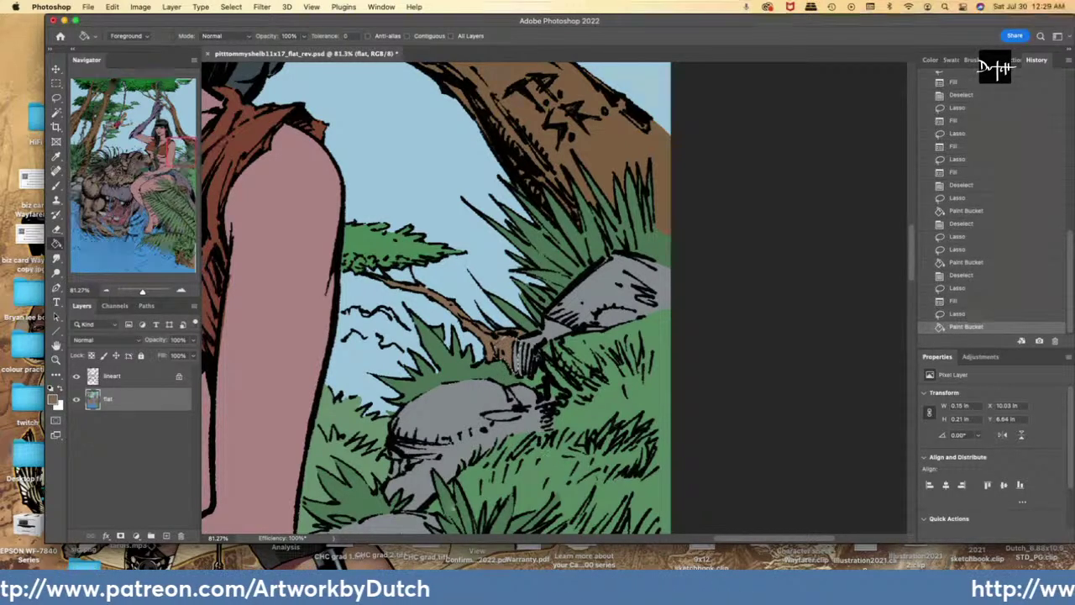
# - Lasso the small gap at the upper edge of the rounded rock beside the grass and fill it with sampled sky blue
pyautogui.press('i')
pyautogui.press('l')
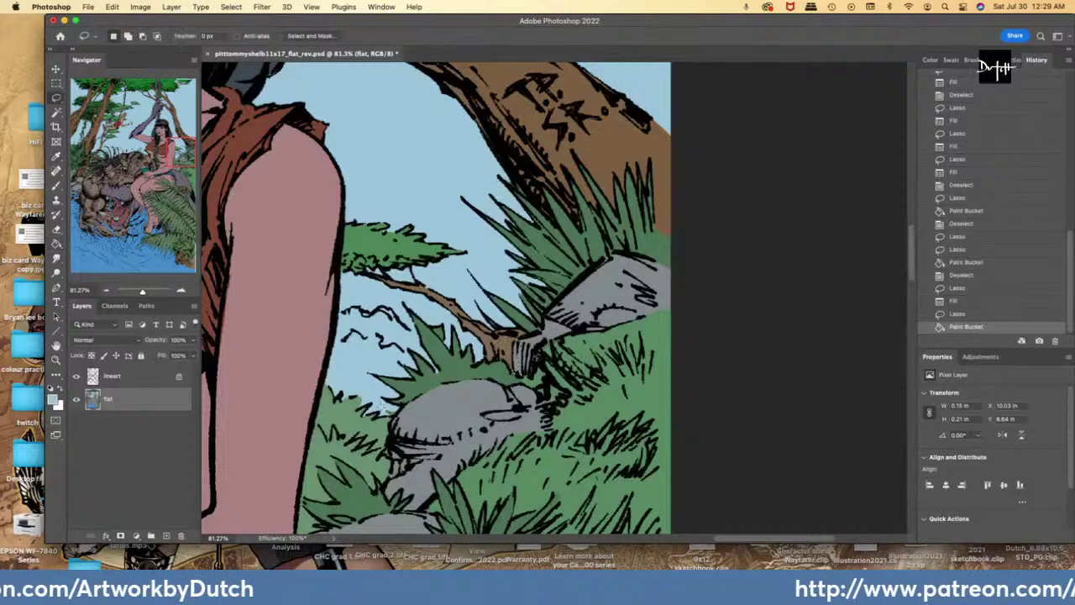
pyautogui.moveTo(391, 413); pyautogui.dragTo(383, 400)
pyautogui.click(58, 245)
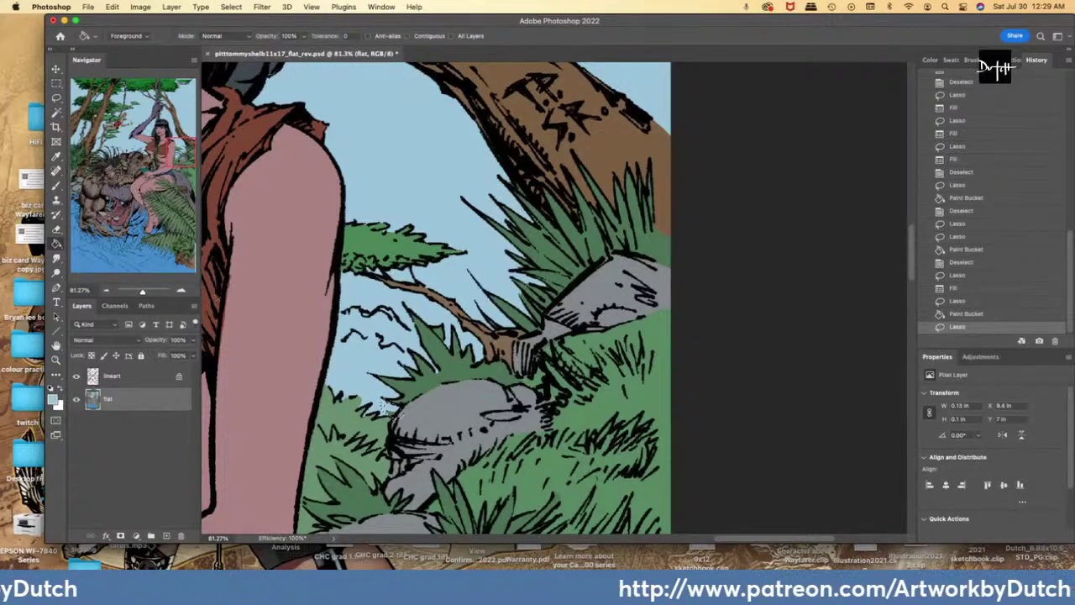
pyautogui.click(395, 402)
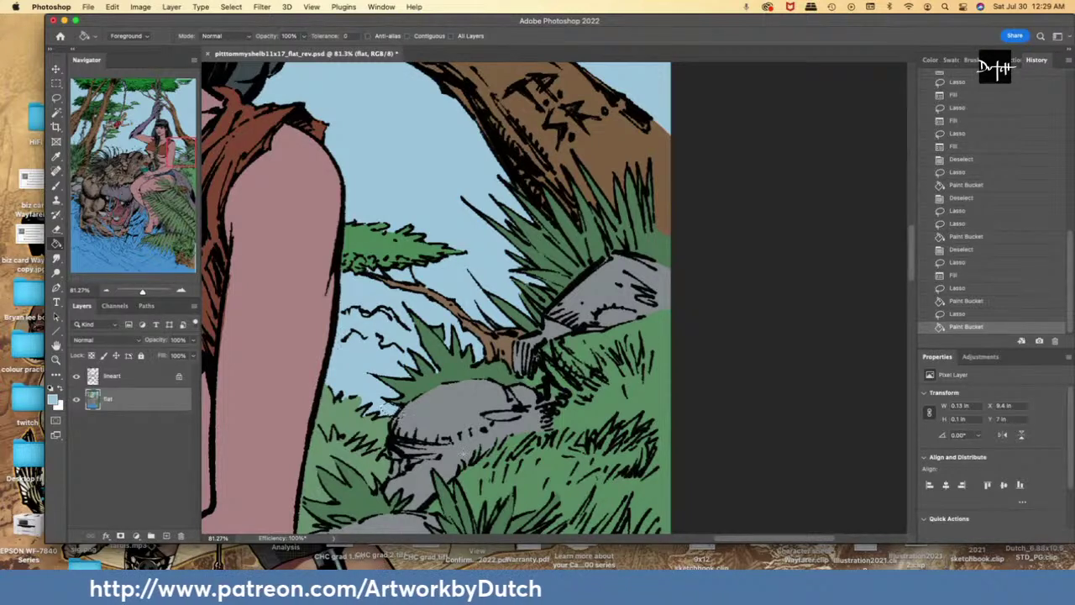
# - Choose a muted purple, lasso the distant hills between the woman's arm and the grass tuft, and fill them with it
pyautogui.click(953, 60)
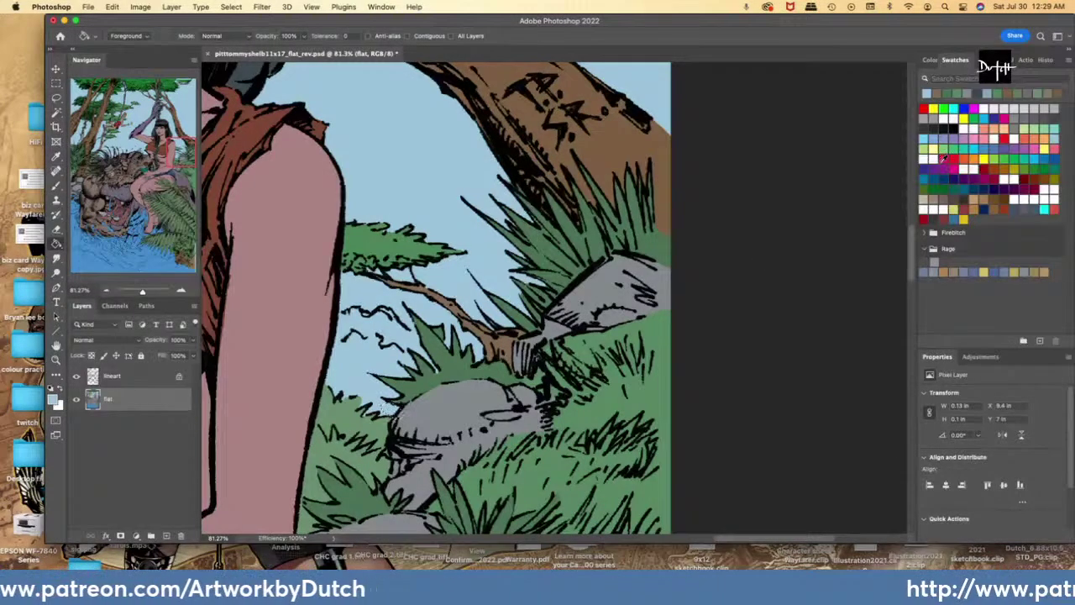
pyautogui.click(1012, 144)
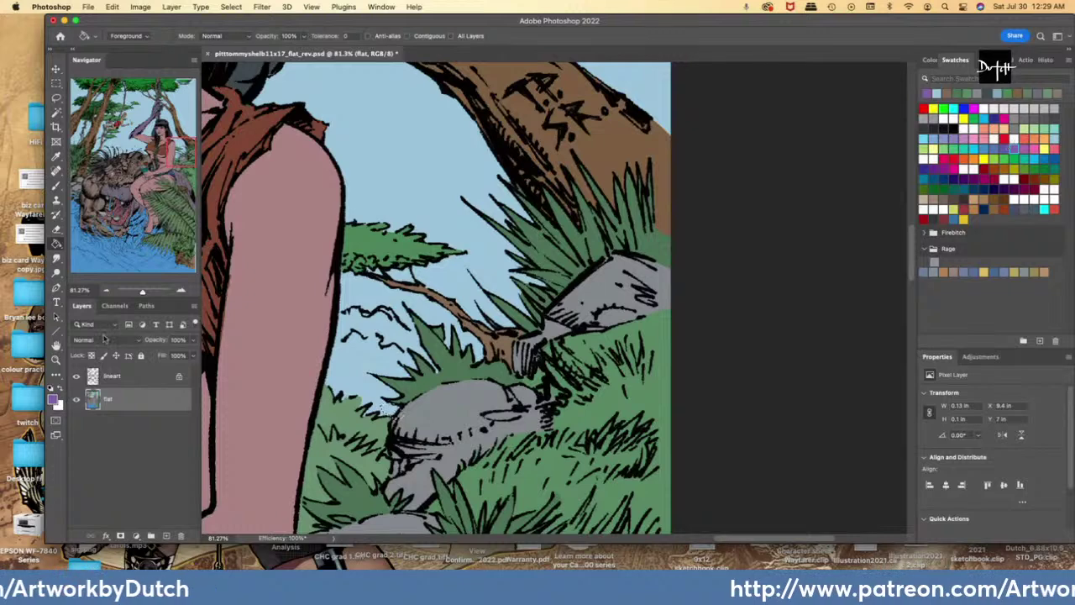
pyautogui.click(54, 399)
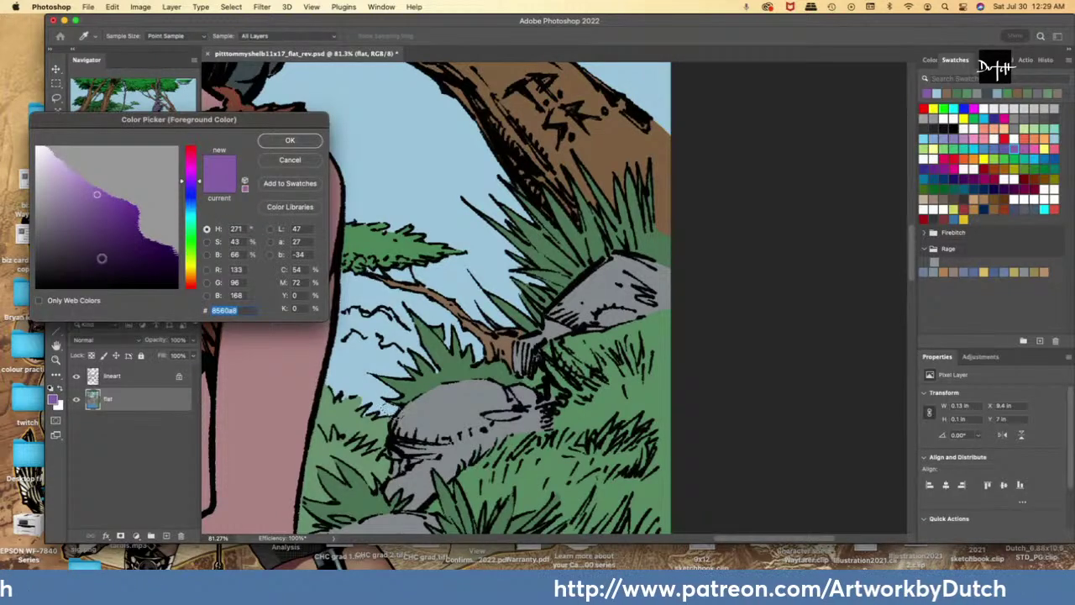
pyautogui.click(284, 142)
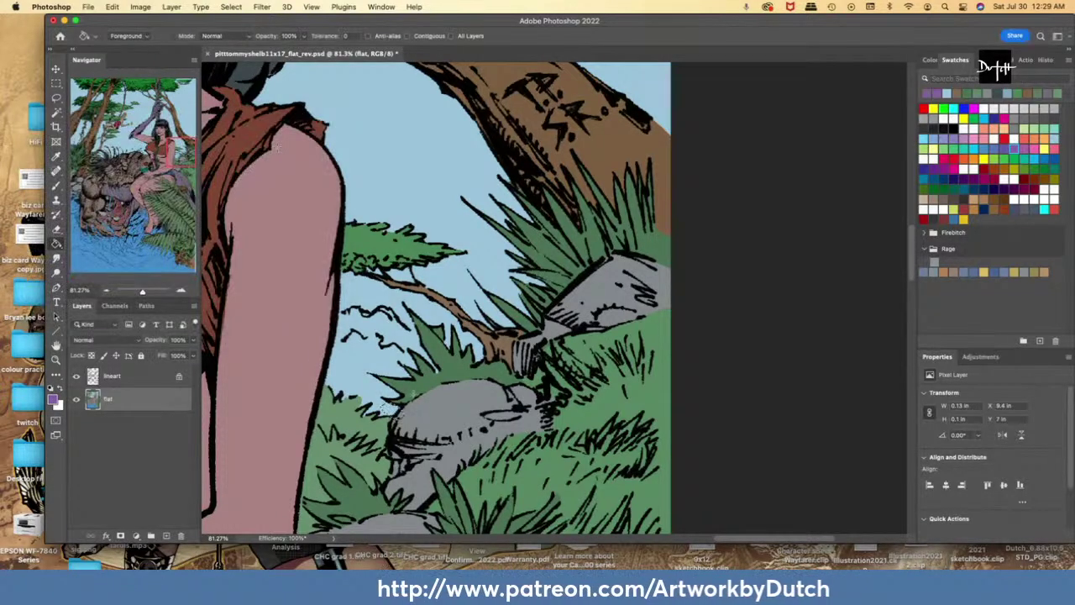
pyautogui.press('l')
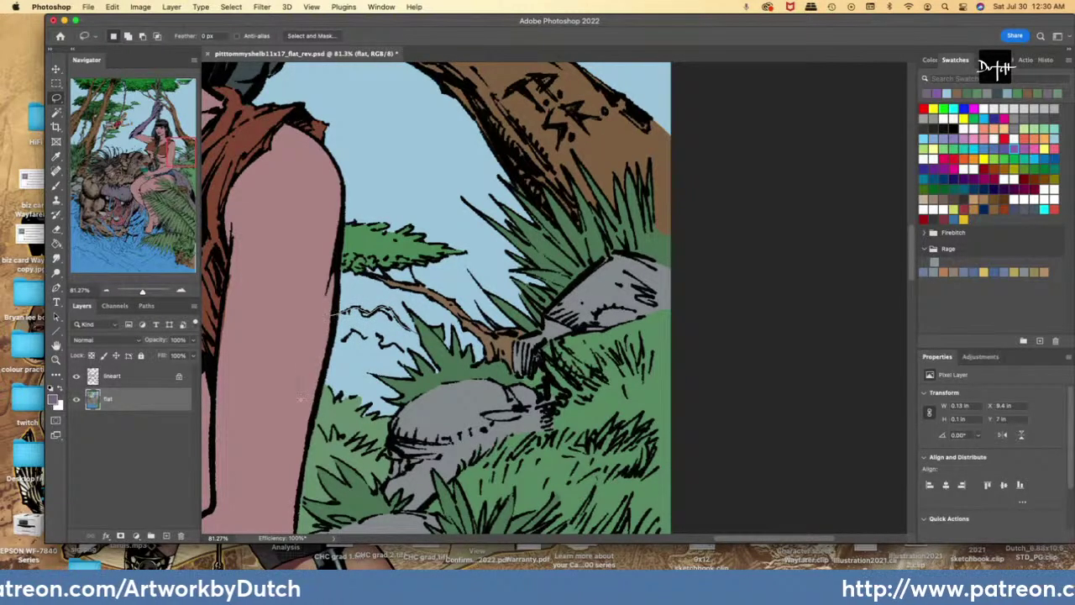
pyautogui.moveTo(458, 381); pyautogui.dragTo(411, 327)
pyautogui.press('g')
pyautogui.click(357, 329)
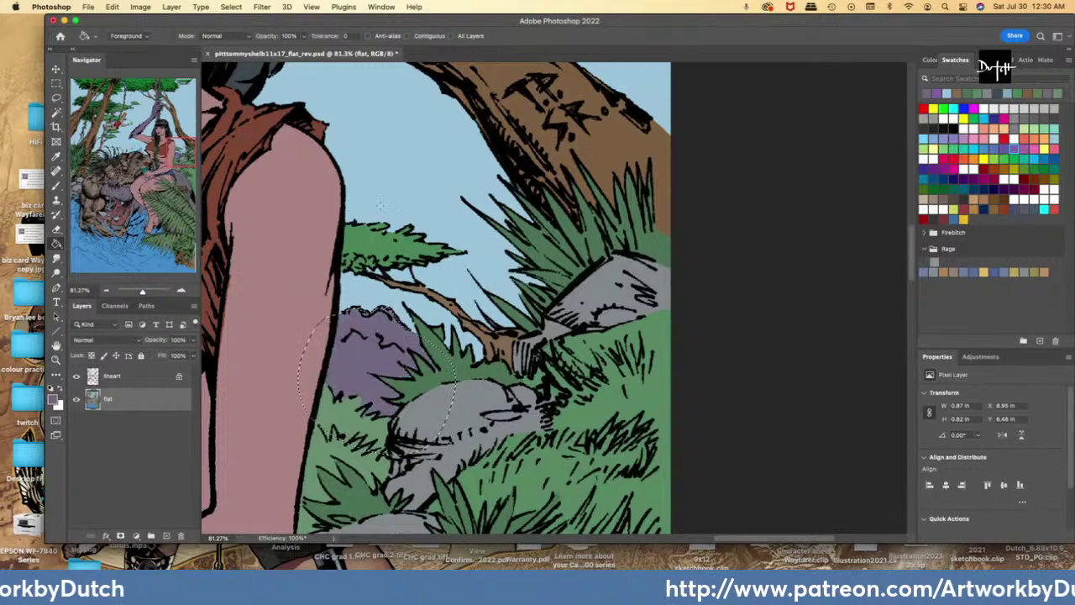
pyautogui.press('l')
pyautogui.press('super+d')
pyautogui.scroll(-5, 484, 528)
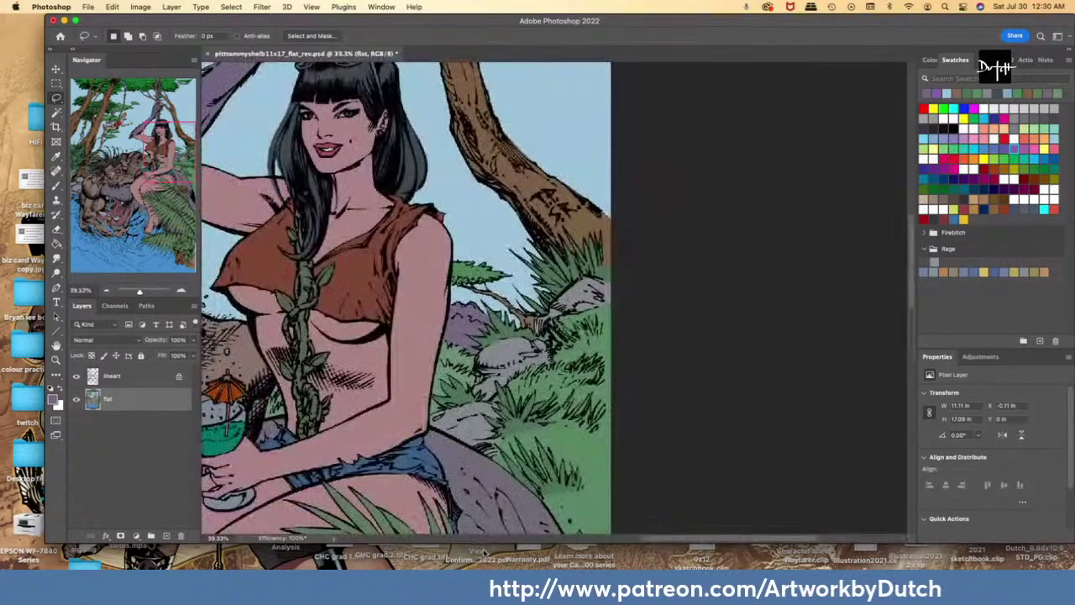
pyautogui.scroll(-1, 424, 452)
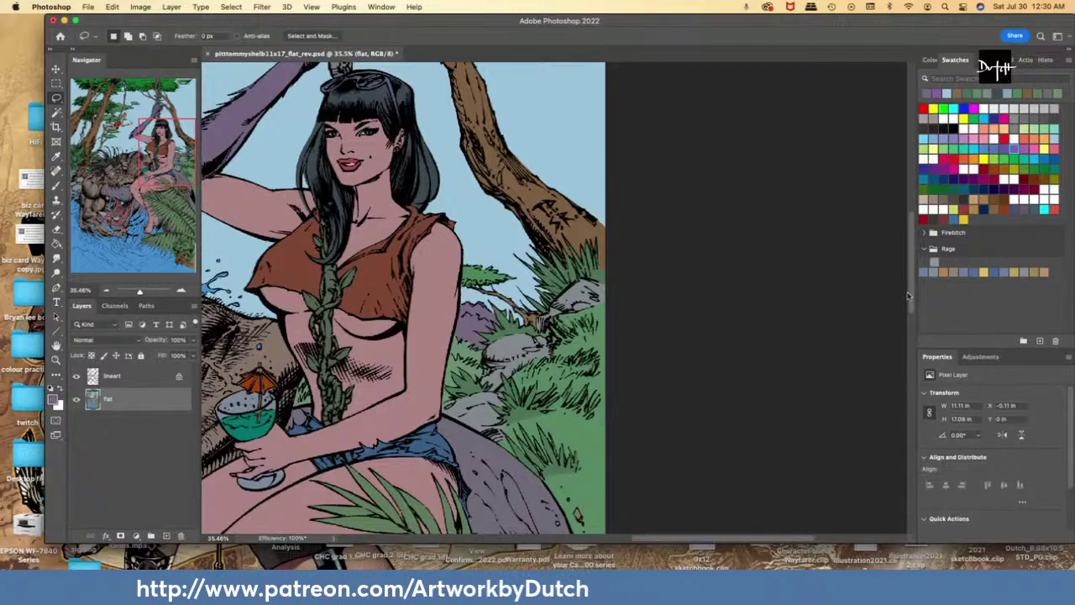
# - Sample the woman's dark slate hair colour, lasso the sunglasses' lenses and the crown of her hair, and fill them with it
pyautogui.moveTo(909, 295); pyautogui.dragTo(909, 249)
pyautogui.moveTo(646, 539); pyautogui.dragTo(587, 538)
pyautogui.press('super+plus')
pyautogui.press('super+plus')
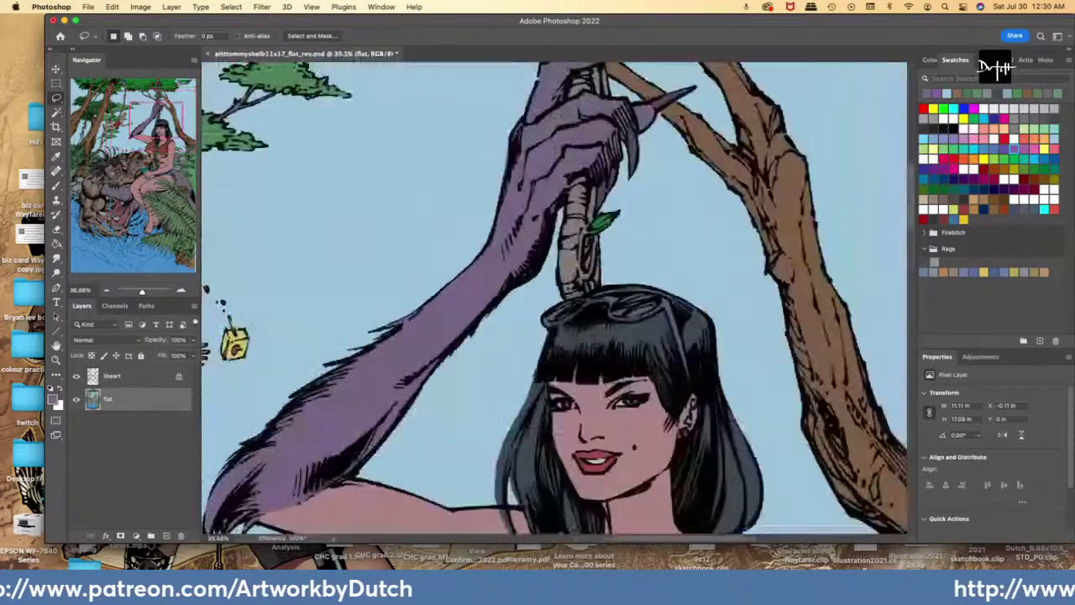
pyautogui.scroll(3, 588, 320)
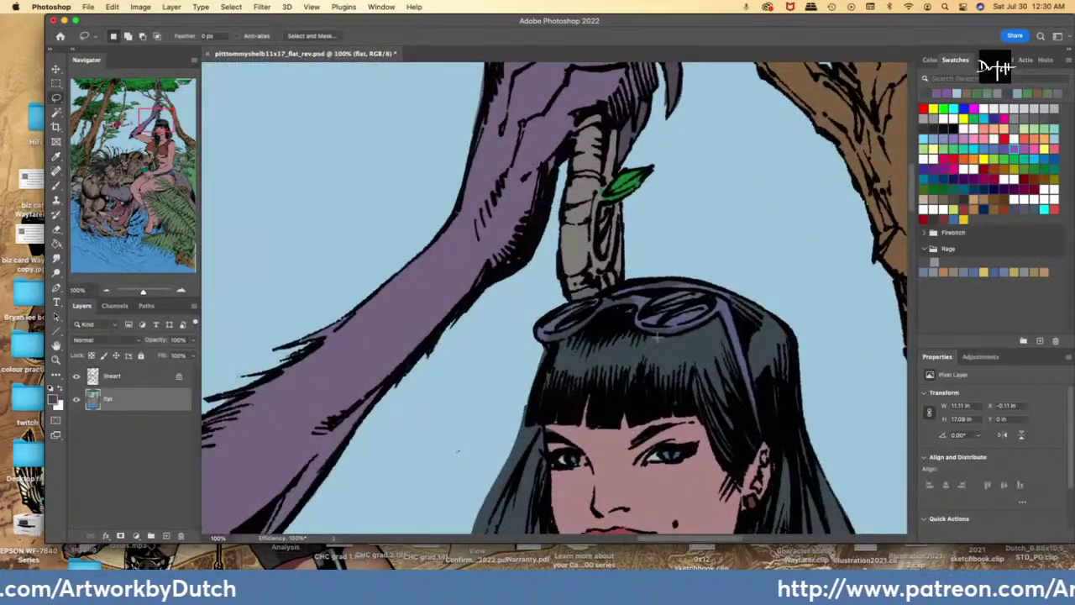
pyautogui.click(646, 301)
pyautogui.press('i')
pyautogui.click(659, 342)
pyautogui.press('l')
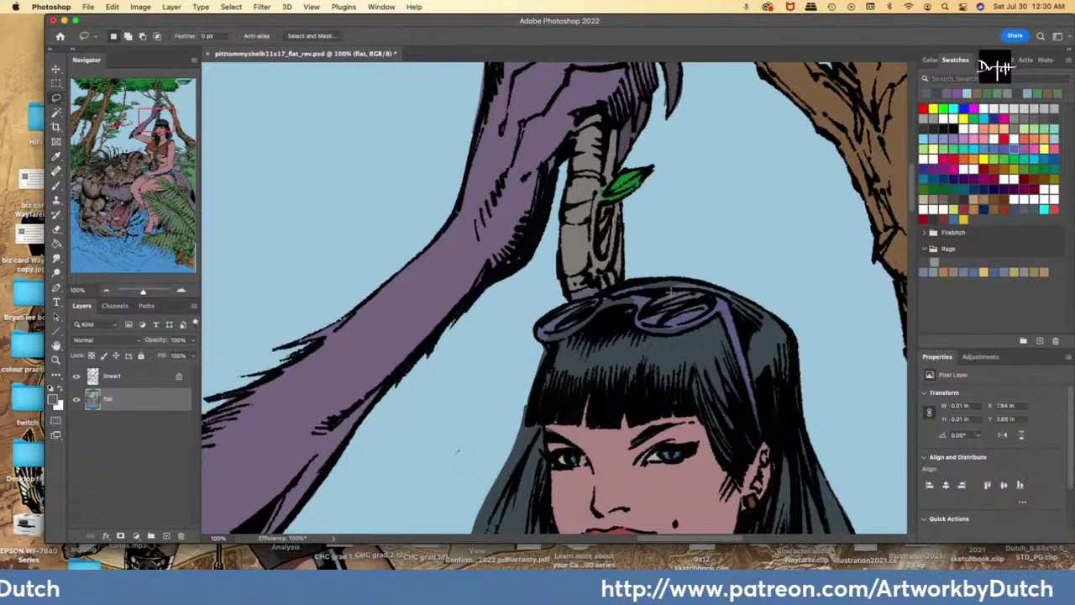
pyautogui.moveTo(676, 292)
pyautogui.mouseDown()
pyautogui.moveTo(642, 315)
pyautogui.moveTo(667, 328)
pyautogui.moveTo(701, 319)
pyautogui.moveTo(711, 303)
pyautogui.moveTo(673, 284)
pyautogui.moveTo(596, 299)
pyautogui.moveTo(556, 333)
pyautogui.moveTo(556, 306)
pyautogui.mouseUp()
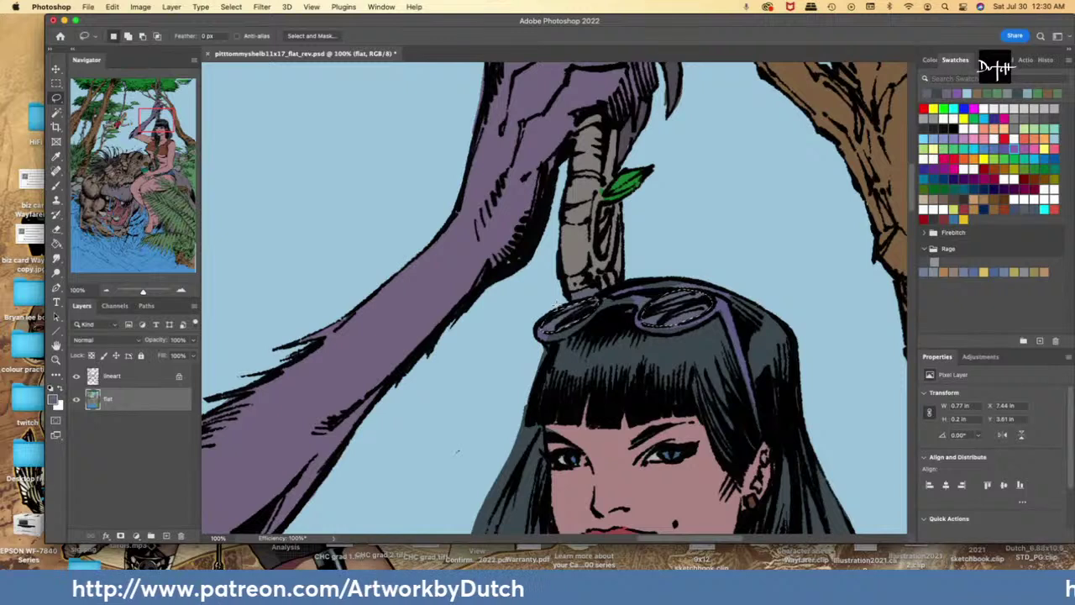
pyautogui.moveTo(735, 309)
pyautogui.mouseDown()
pyautogui.moveTo(674, 284)
pyautogui.moveTo(618, 292)
pyautogui.mouseUp()
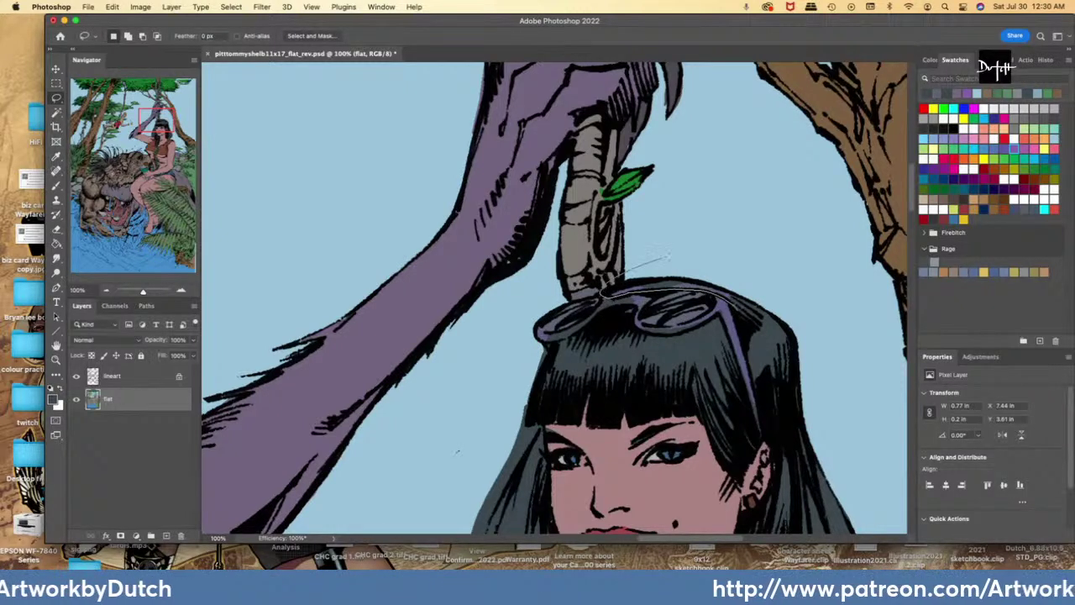
pyautogui.moveTo(669, 255); pyautogui.dragTo(777, 309)
pyautogui.press('g')
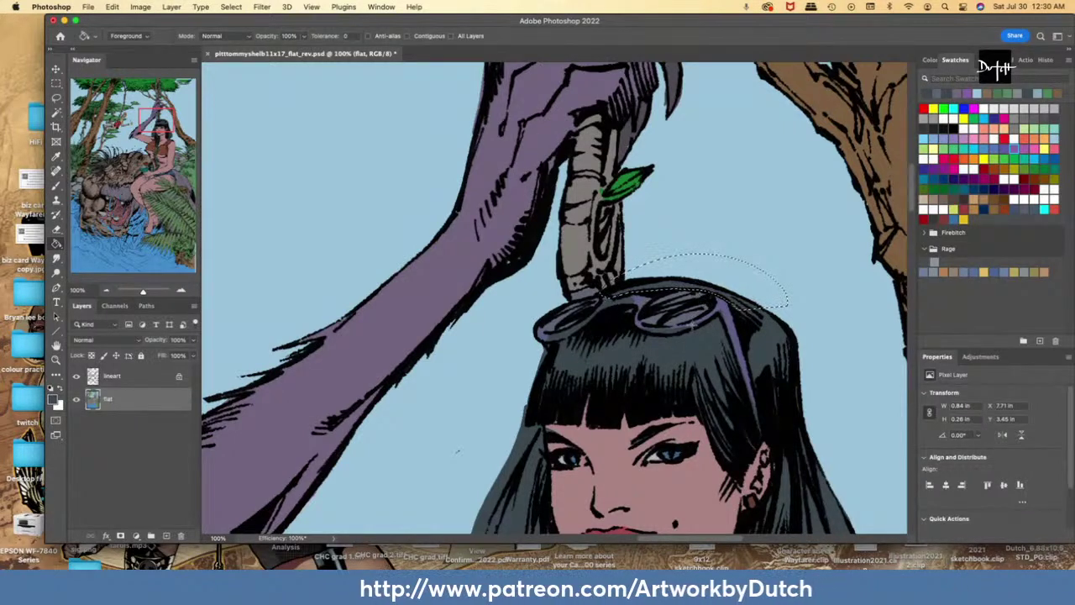
# - Lasso the lower end of the hanging vine above the woman's head and fill it with the vine's sampled grey
pyautogui.press('l')
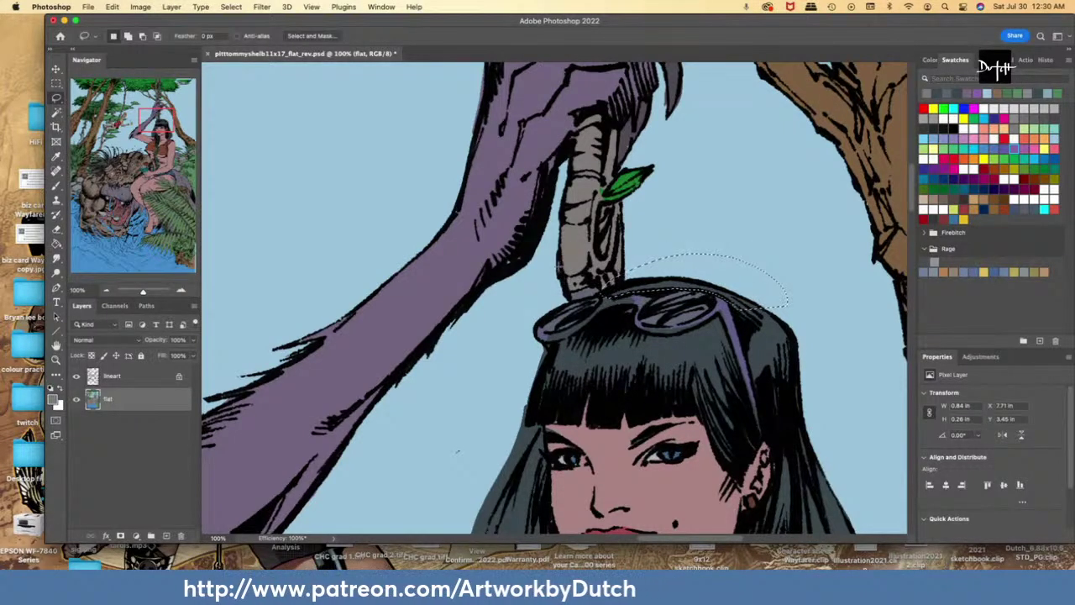
pyautogui.moveTo(558, 269); pyautogui.dragTo(551, 296)
pyautogui.moveTo(588, 260); pyautogui.dragTo(588, 266)
pyautogui.click(56, 242)
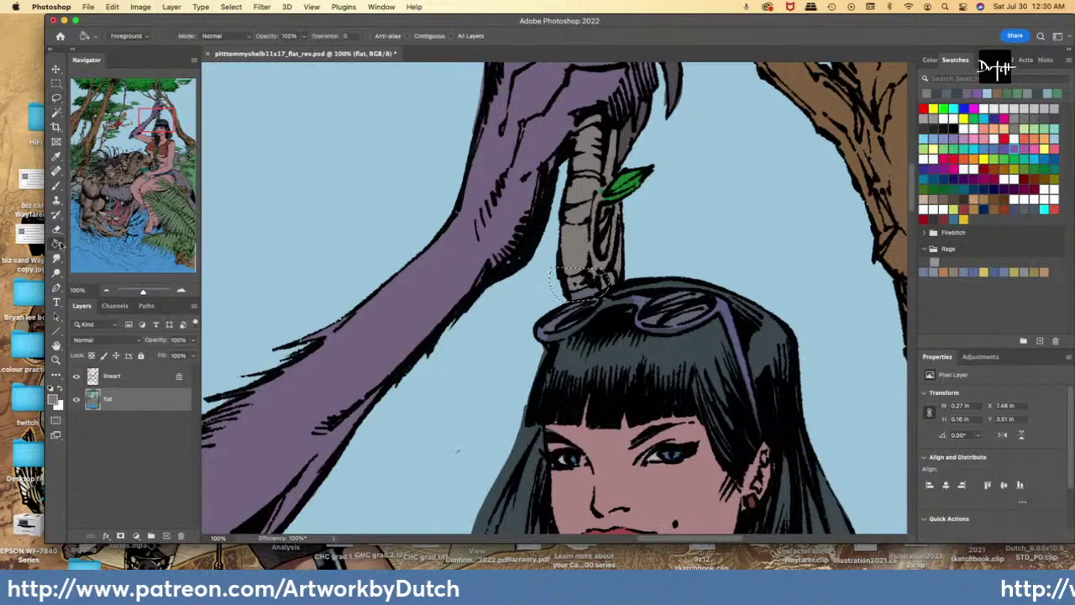
# - Sample the sunglasses' purple, lasso the frames and the temple arm across the hair, and fill them with it
pyautogui.press('l')
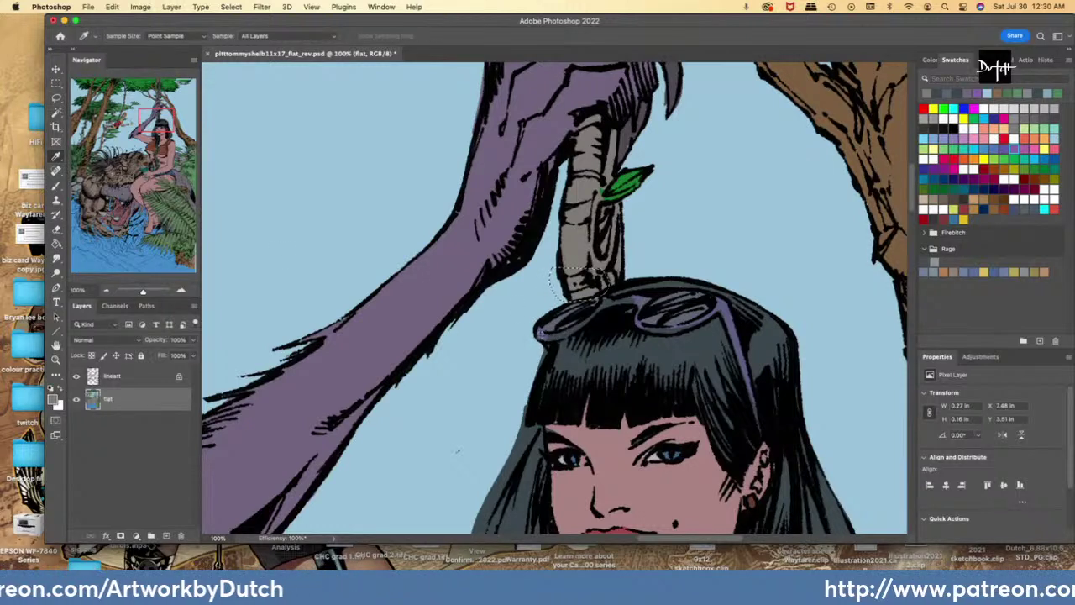
pyautogui.click(546, 346)
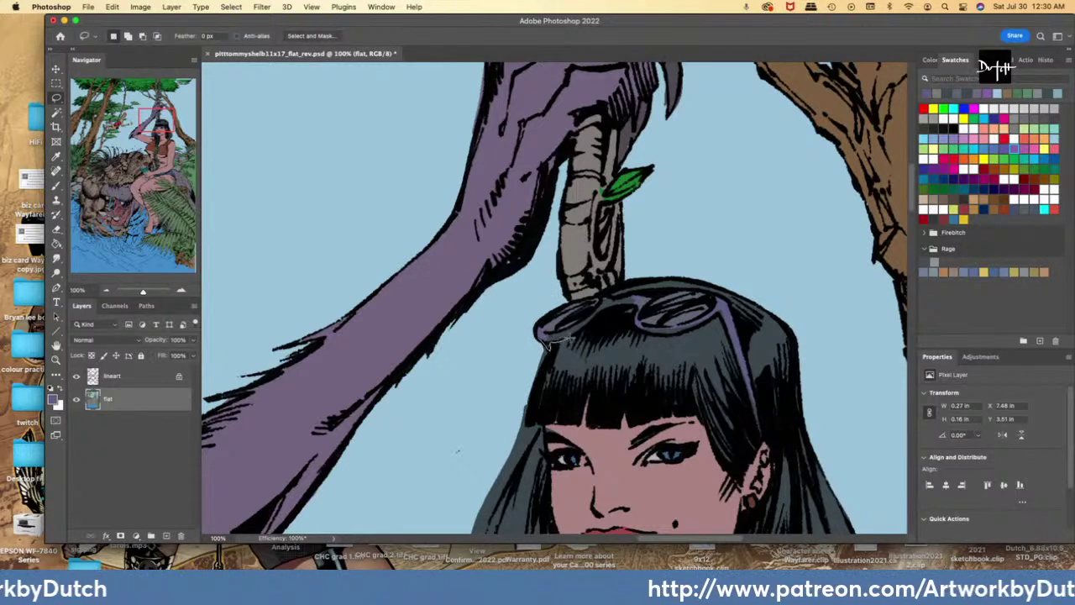
pyautogui.moveTo(602, 311)
pyautogui.mouseDown()
pyautogui.moveTo(631, 296)
pyautogui.moveTo(546, 321)
pyautogui.moveTo(543, 337)
pyautogui.mouseUp()
pyautogui.moveTo(635, 319)
pyautogui.mouseDown()
pyautogui.moveTo(672, 337)
pyautogui.moveTo(728, 319)
pyautogui.moveTo(762, 442)
pyautogui.mouseUp()
pyautogui.press('g')
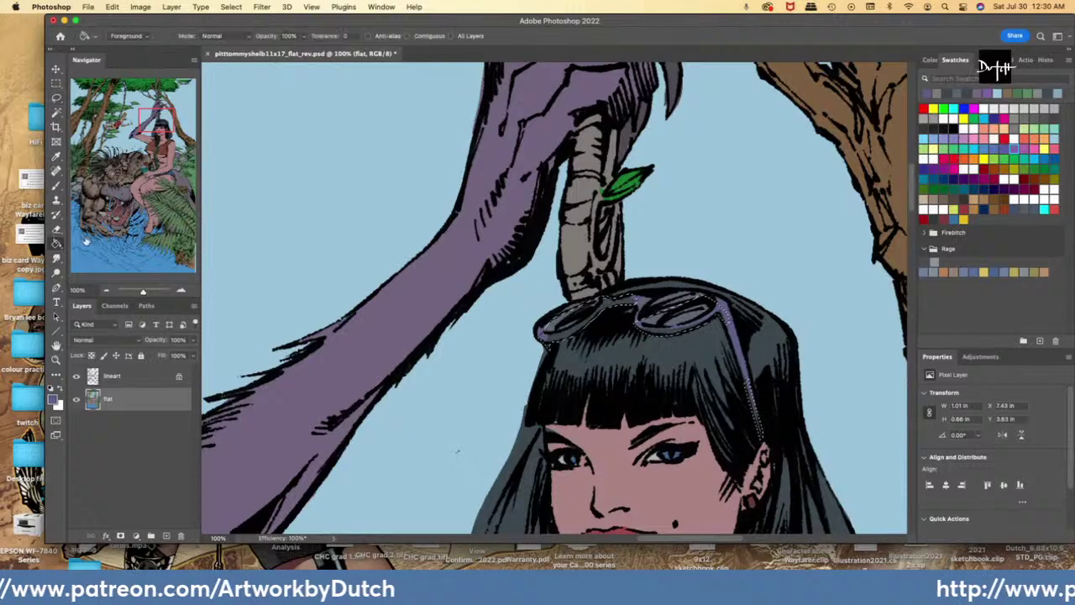
pyautogui.click(567, 335)
pyautogui.press('l')
# - Sample the sky blue, lasso the sky along the outer edge of the hair beside the raised arm, and fill it
pyautogui.press('i')
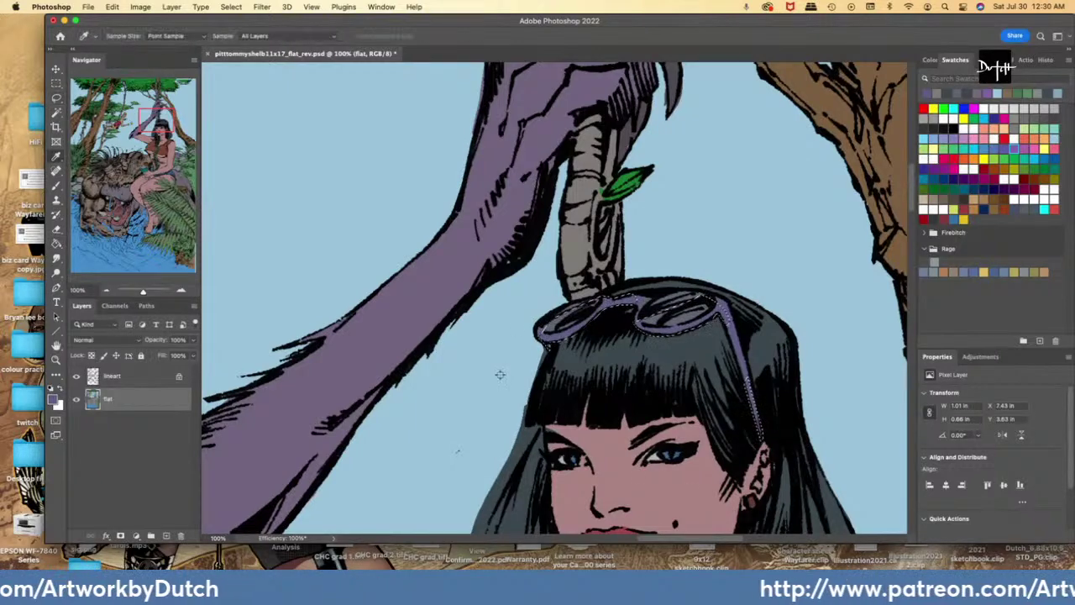
pyautogui.click(499, 375)
pyautogui.press('l')
pyautogui.press('super+d')
pyautogui.moveTo(535, 338)
pyautogui.mouseDown()
pyautogui.moveTo(523, 491)
pyautogui.moveTo(483, 525)
pyautogui.moveTo(471, 409)
pyautogui.moveTo(497, 322)
pyautogui.moveTo(476, 387)
pyautogui.moveTo(479, 454)
pyautogui.moveTo(511, 528)
pyautogui.moveTo(520, 527)
pyautogui.moveTo(506, 416)
pyautogui.moveTo(481, 362)
pyautogui.moveTo(528, 450)
pyautogui.moveTo(505, 446)
pyautogui.moveTo(448, 201)
pyautogui.moveTo(527, 108)
pyautogui.mouseUp()
pyautogui.press('g')
pyautogui.click(454, 312)
pyautogui.press('l')
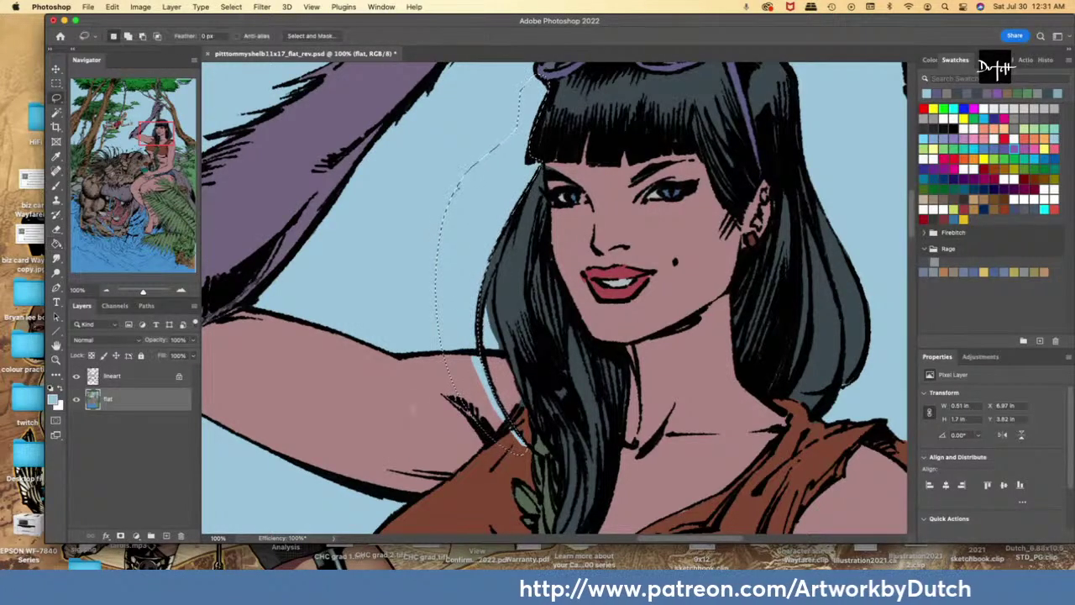
pyautogui.hotkey('ctrl', 'd')
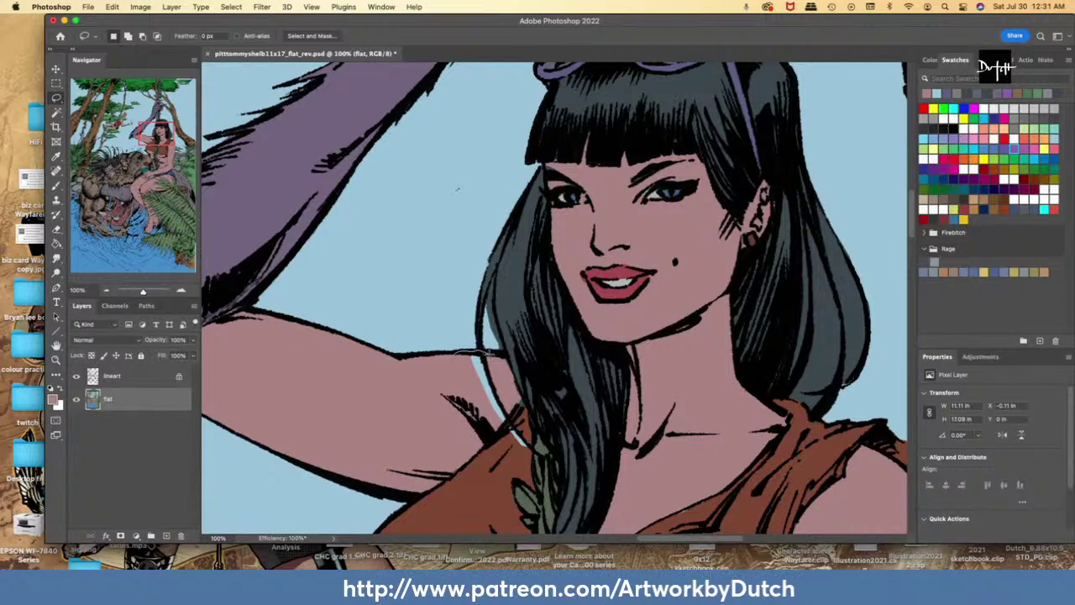
# - Lasso the stray blue sliver on the raised arm's shoulder beside the hair and fill it with the skin tone
pyautogui.moveTo(517, 409)
pyautogui.mouseDown()
pyautogui.moveTo(465, 400)
pyautogui.moveTo(453, 356)
pyautogui.mouseUp()
pyautogui.press('g')
pyautogui.click(486, 386)
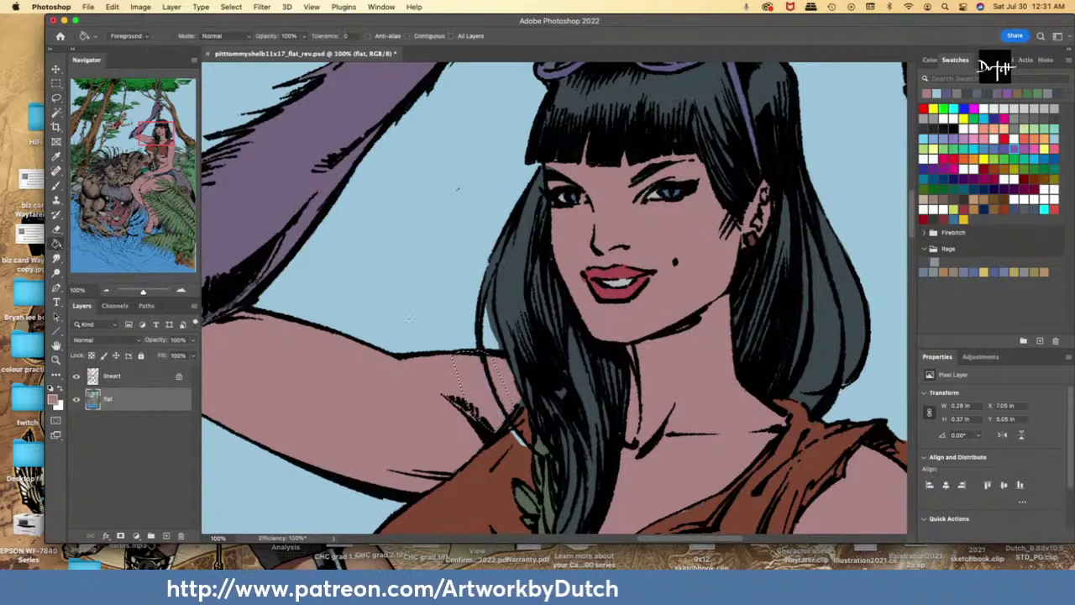
# - Sample the top's reddish brown, lasso the missed gap beside the hair below the armpit, and fill it
pyautogui.press('i')
pyautogui.click(496, 467)
pyautogui.press('l')
pyautogui.moveTo(497, 465)
pyautogui.mouseDown()
pyautogui.moveTo(511, 426)
pyautogui.moveTo(494, 452)
pyautogui.mouseUp()
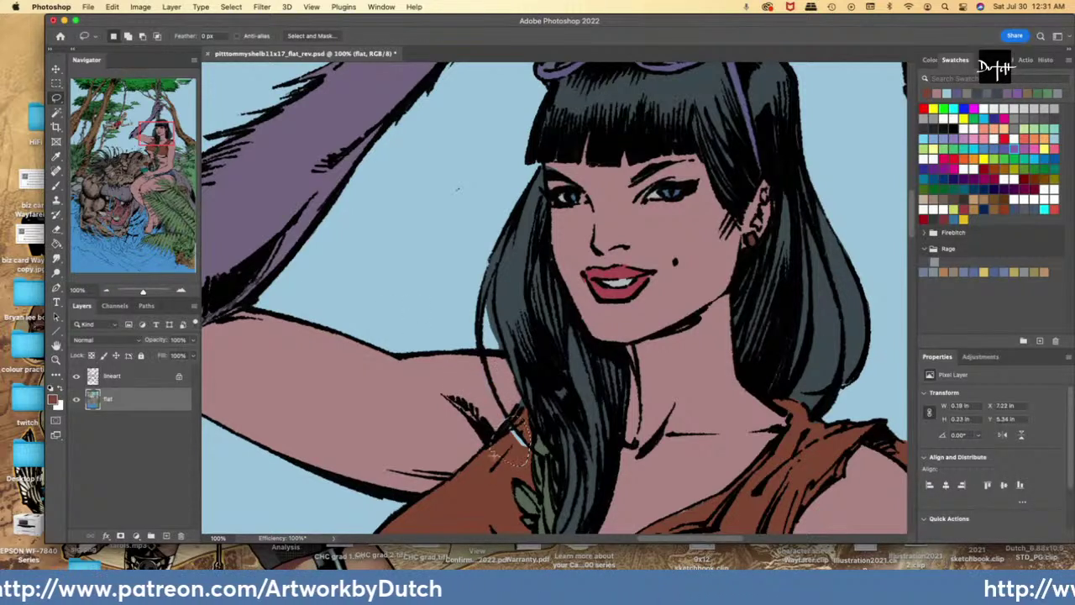
pyautogui.click(56, 244)
pyautogui.press('l')
pyautogui.hotkey('ctrl', 'd')
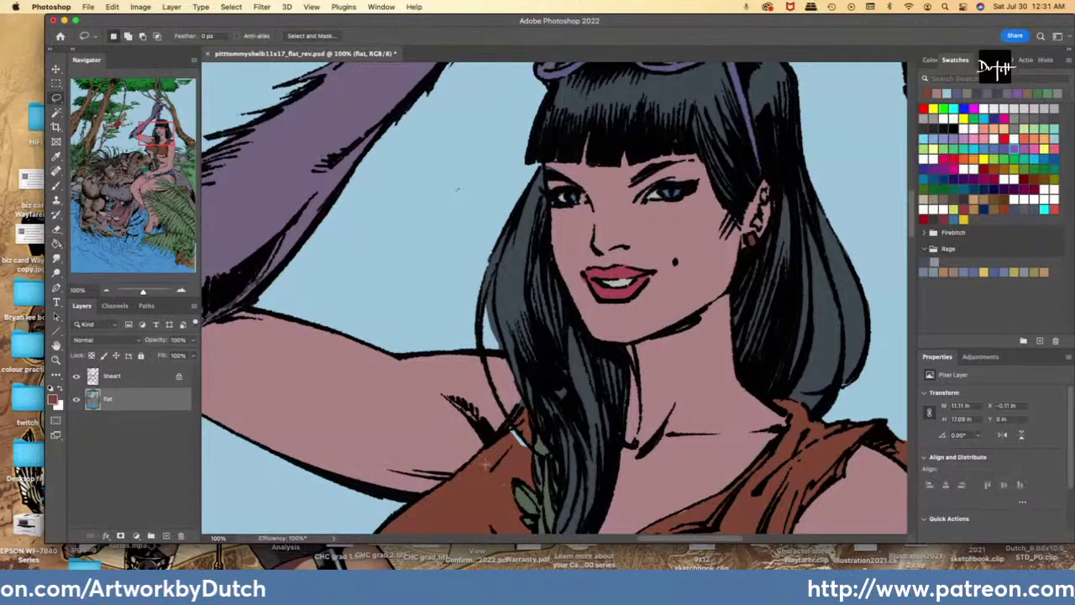
pyautogui.hotkey('ctrl', 'z')
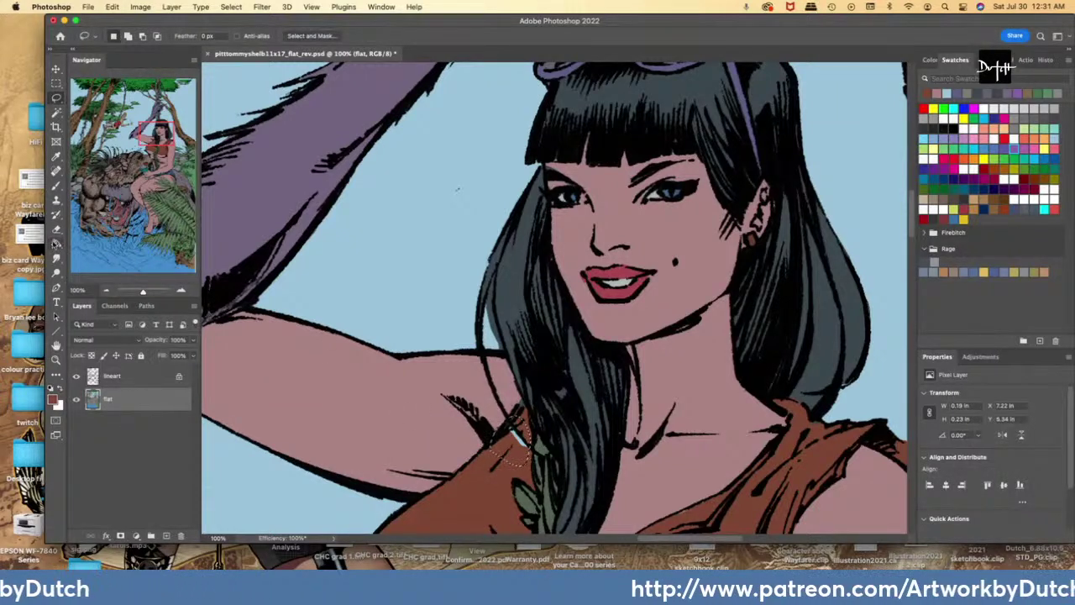
# - Lasso the gap between the loose outer hair strand and the main hair above the shoulder and fill it with sampled sky blue
pyautogui.press('i')
pyautogui.click(441, 322)
pyautogui.press('l')
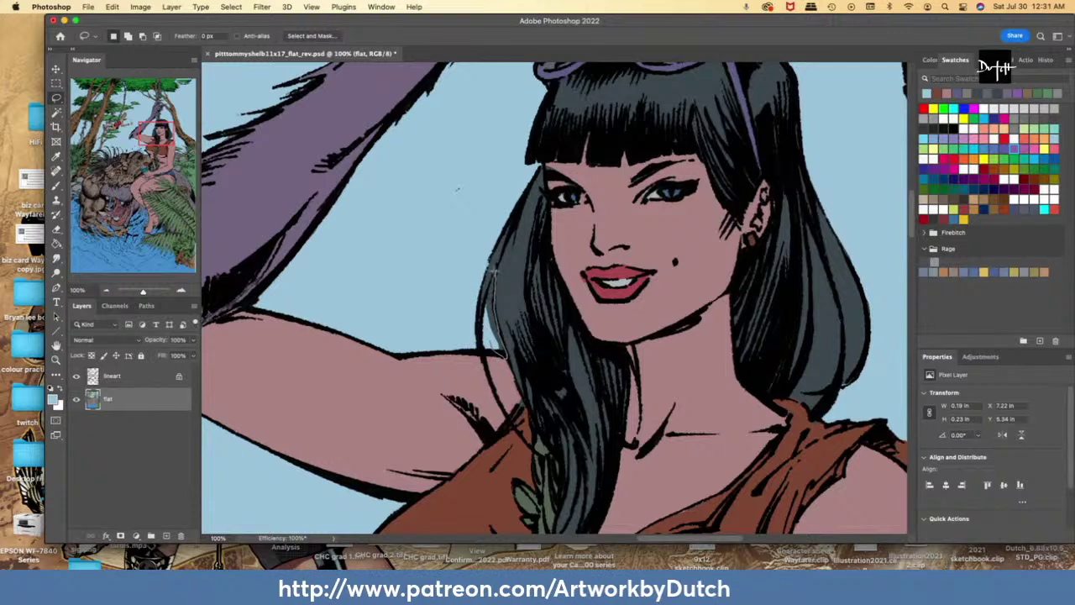
pyautogui.moveTo(482, 313); pyautogui.dragTo(505, 356)
pyautogui.click(58, 246)
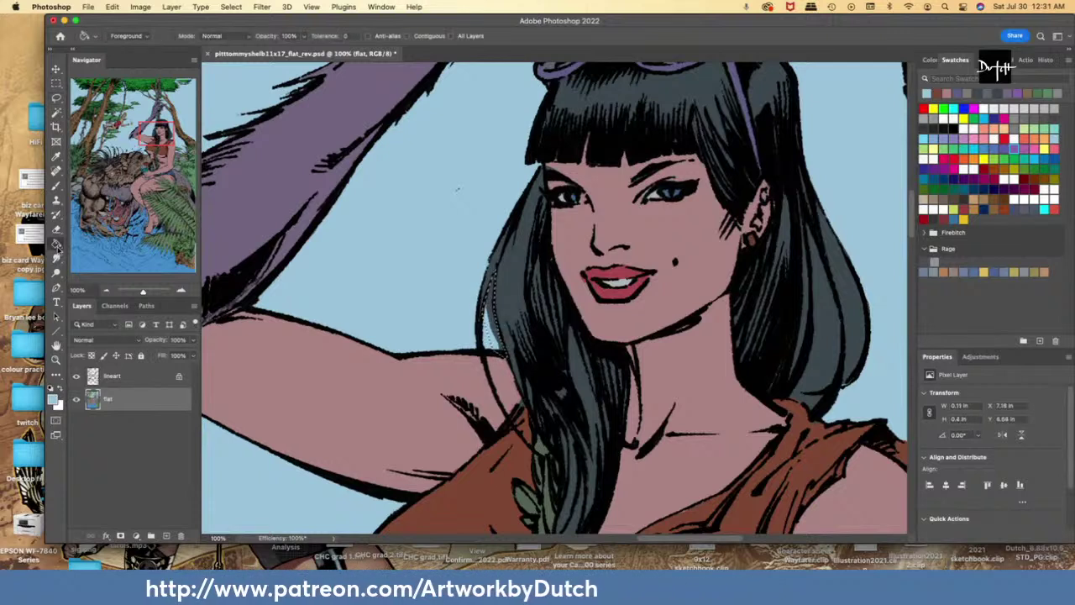
# - Sample the dark hair colour and lasso and fill missed hair patches beside the cheek, behind the ear and at the far tips
pyautogui.press('i')
pyautogui.click(509, 291)
pyautogui.press('l')
pyautogui.moveTo(536, 251)
pyautogui.mouseDown()
pyautogui.moveTo(538, 277)
pyautogui.moveTo(540, 240)
pyautogui.mouseUp()
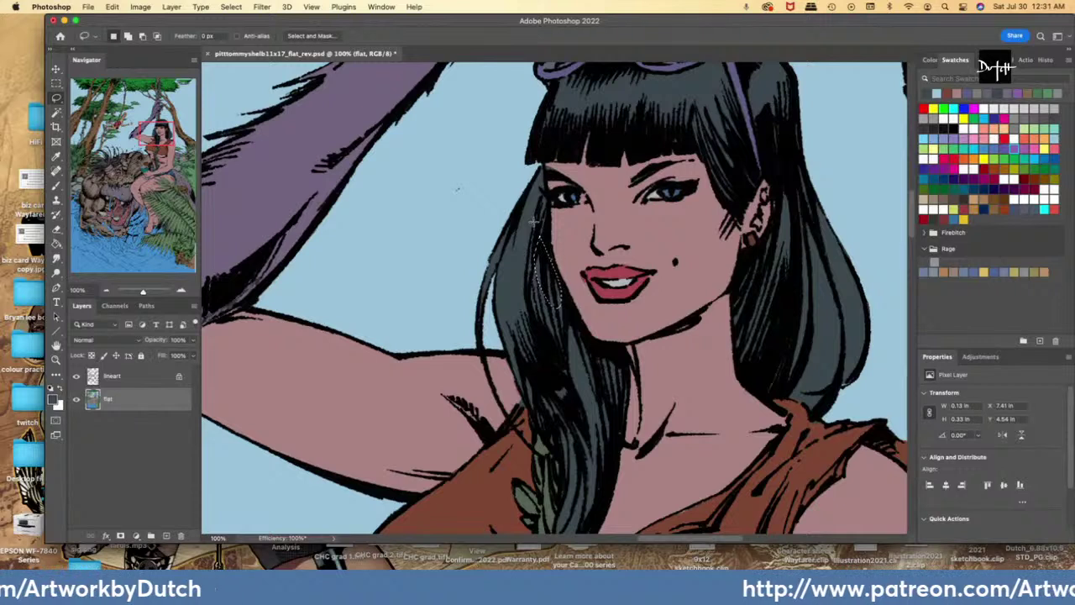
pyautogui.moveTo(836, 377); pyautogui.dragTo(851, 373)
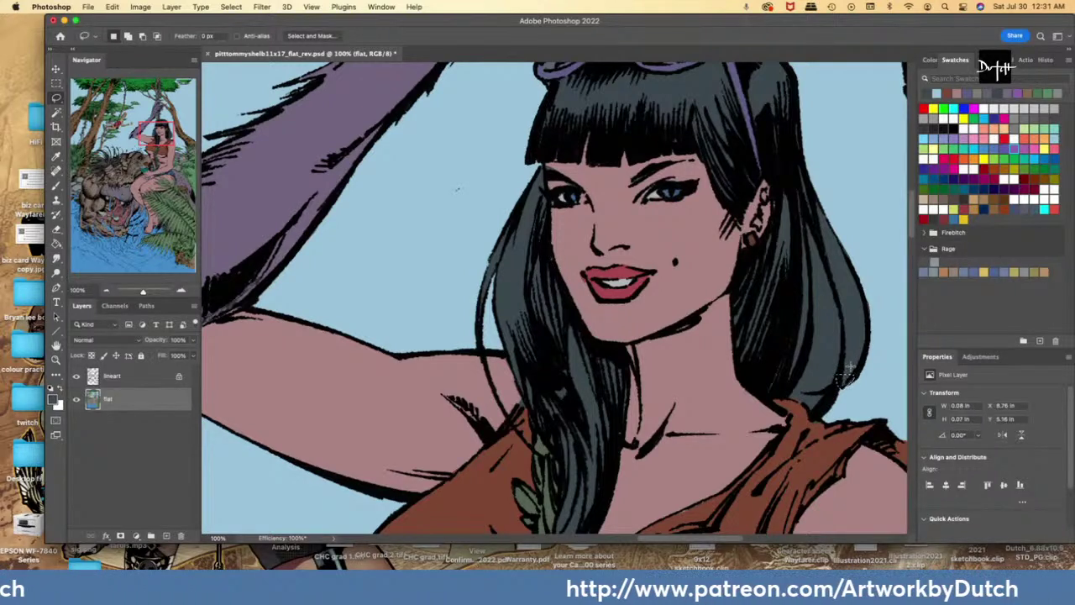
pyautogui.moveTo(798, 217)
pyautogui.mouseDown()
pyautogui.moveTo(767, 186)
pyautogui.moveTo(777, 248)
pyautogui.mouseUp()
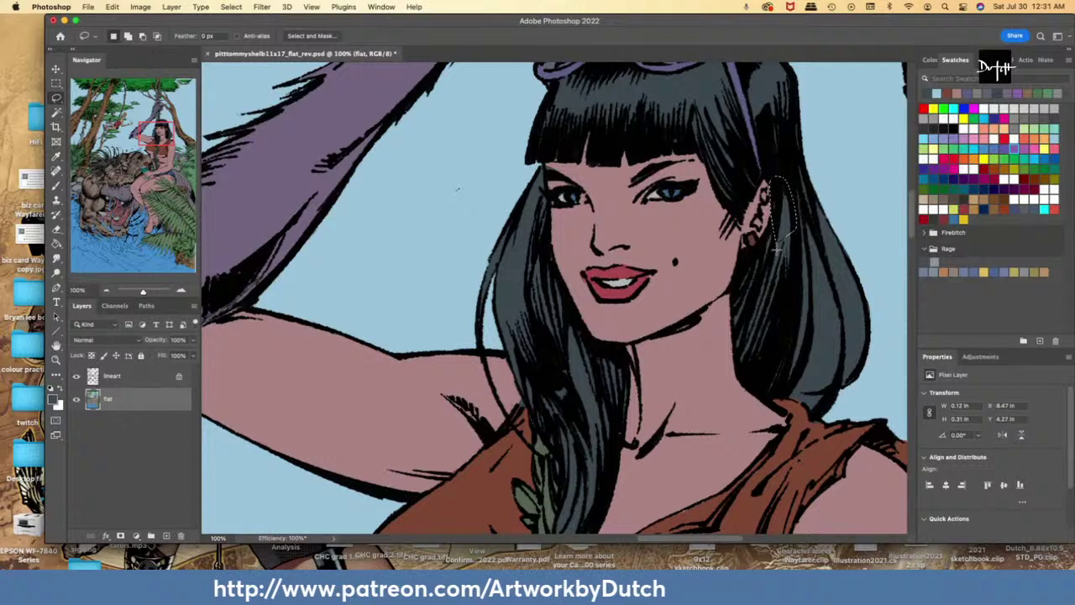
# - Lasso the missed spots on the top's shoulder strap and neckline and fill them with the garment's sampled reddish brown
pyautogui.moveTo(797, 388)
pyautogui.mouseDown()
pyautogui.moveTo(786, 393)
pyautogui.moveTo(810, 403)
pyautogui.moveTo(808, 420)
pyautogui.moveTo(825, 432)
pyautogui.mouseUp()
pyautogui.press('i')
pyautogui.click(483, 484)
pyautogui.press('l')
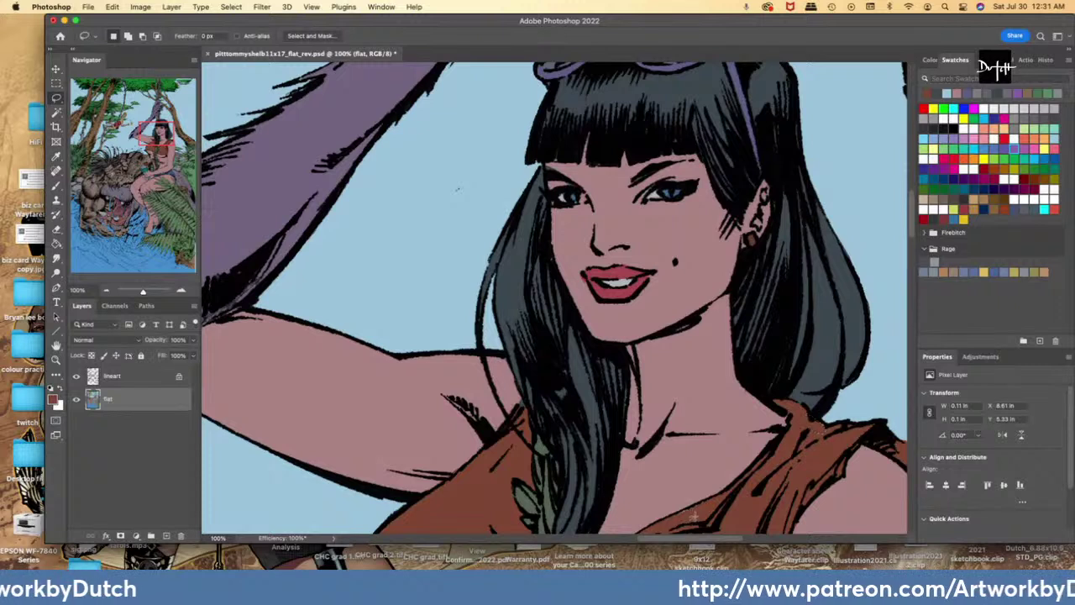
pyautogui.moveTo(690, 509); pyautogui.dragTo(682, 514)
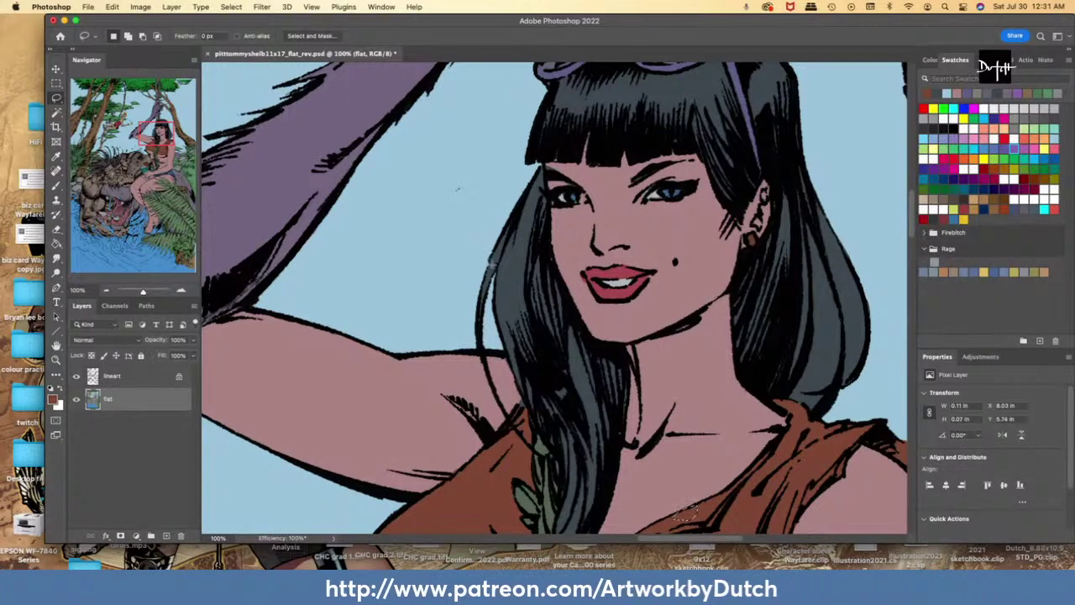
# - Sample black, lasso the small gap between the hair and the armpit of the raised arm, and fill it
pyautogui.press('i')
pyautogui.click(470, 414)
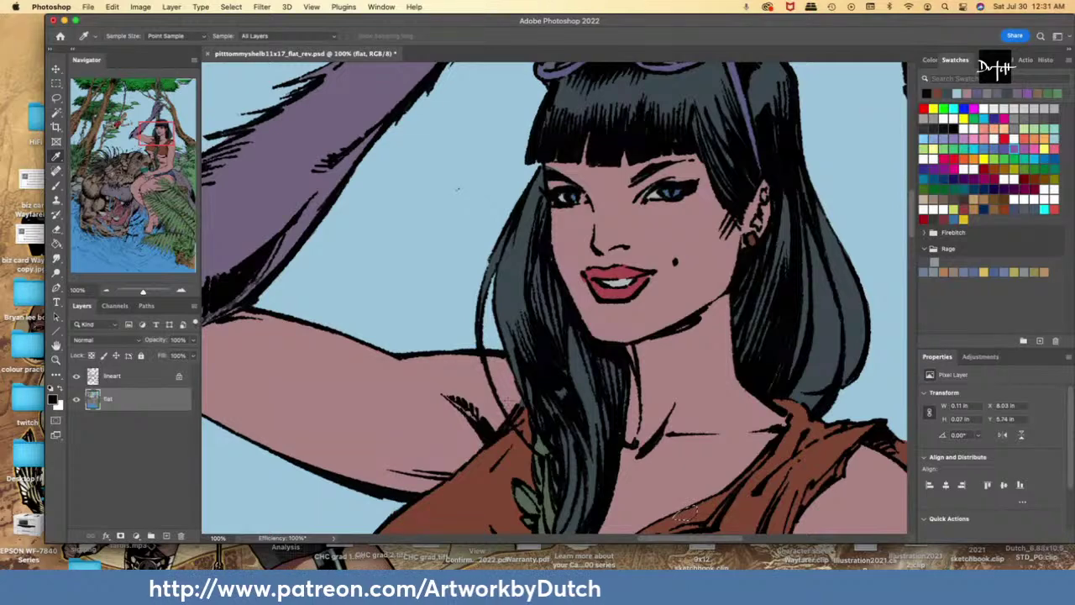
pyautogui.press('l')
pyautogui.press('super+d')
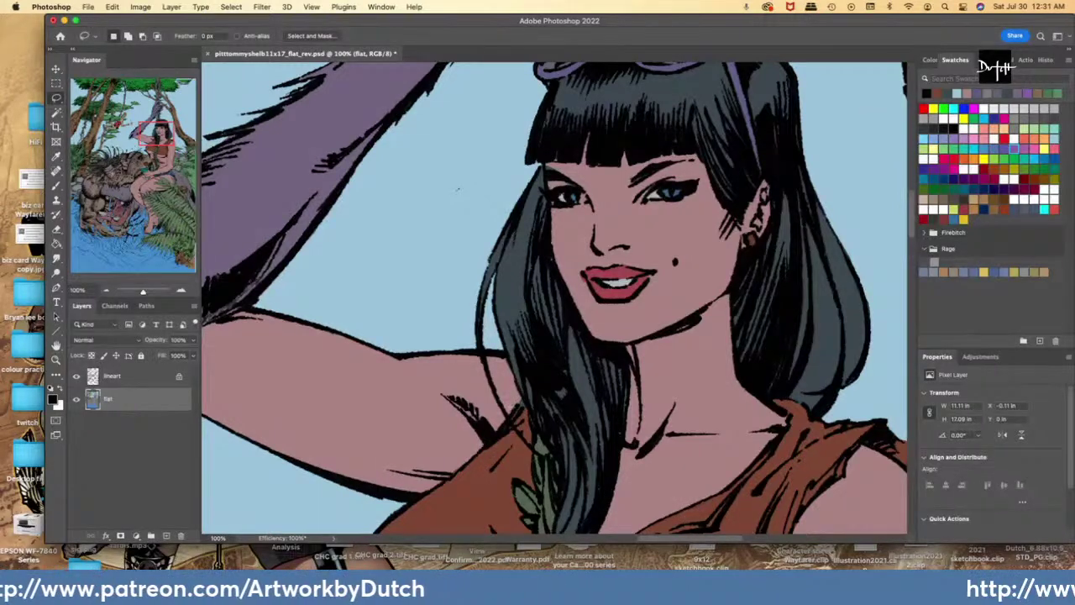
pyautogui.moveTo(526, 409); pyautogui.dragTo(513, 398)
pyautogui.press('g')
pyautogui.click(517, 405)
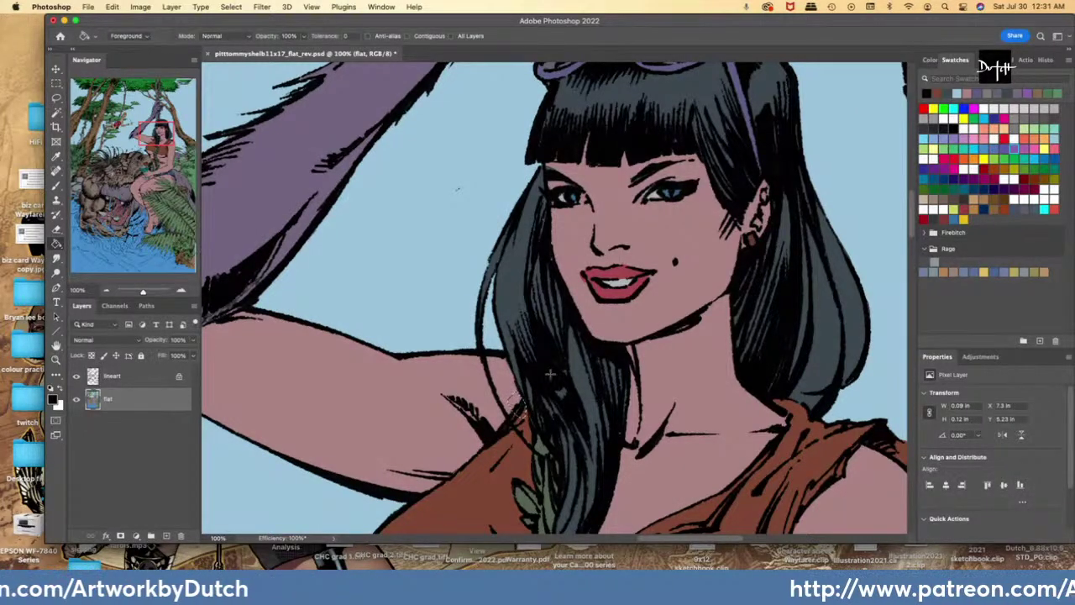
pyautogui.press('l')
# - Select the hippo's purple areas on the flat layer with the Magic Wand
pyautogui.press('super+minus')
pyautogui.press('super+minus')
pyautogui.press('super+minus')
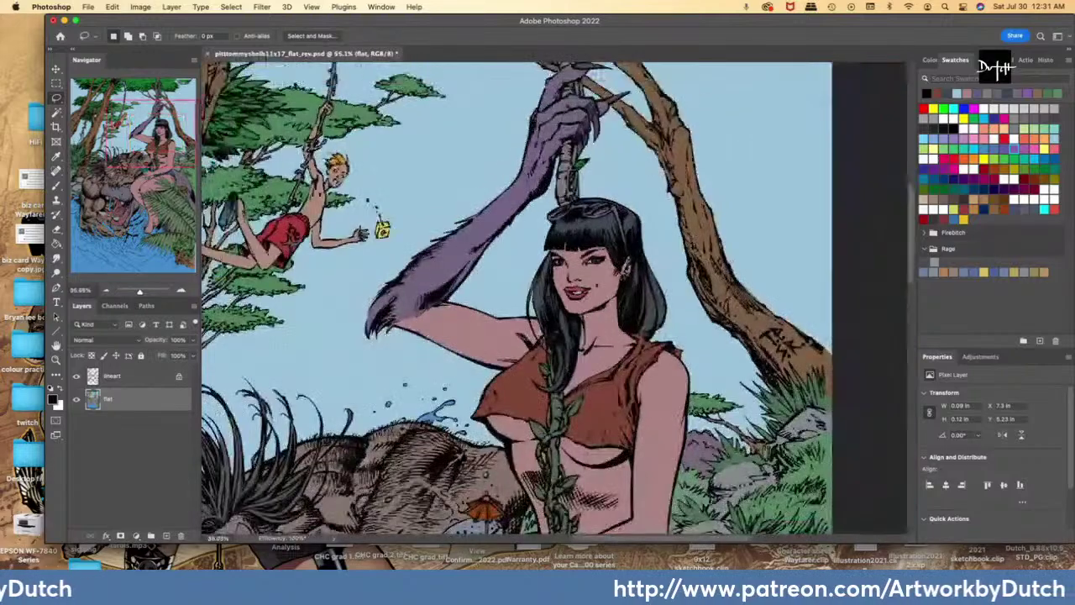
pyautogui.scroll(-2, 571, 318)
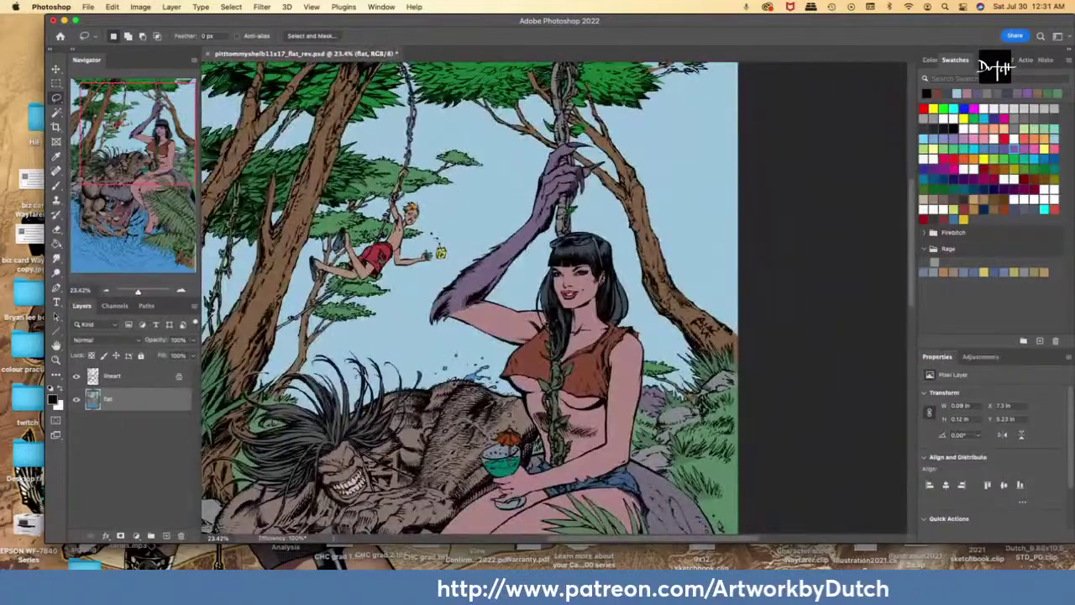
pyautogui.scroll(-2, 553, 298)
pyautogui.scroll(-2, 554, 298)
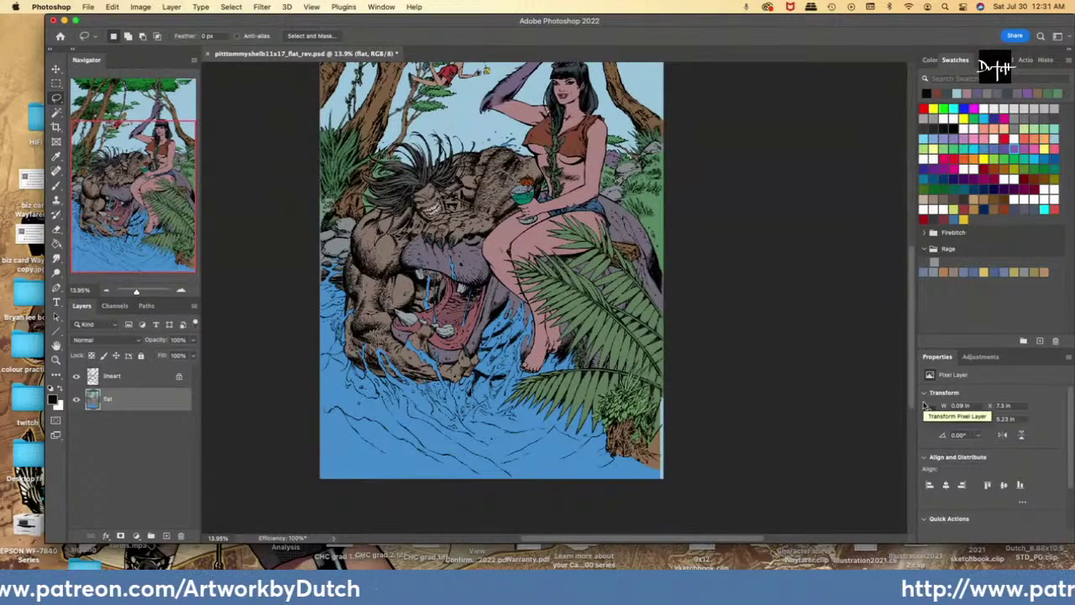
pyautogui.press('w')
pyautogui.click(474, 267)
pyautogui.press('l')
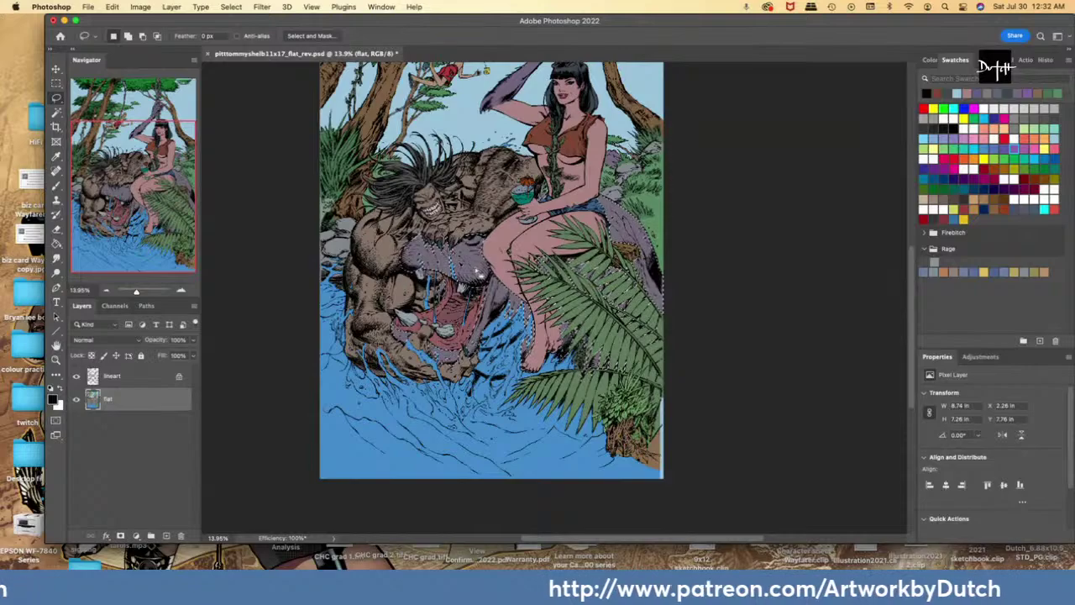
# - Sample the fern's green, lasso the missed patches around the leafy plant by the lower-right bank and fill them
pyautogui.scroll(5, 554, 308)
pyautogui.scroll(-3, 898, 420)
pyautogui.scroll(-3, 554, 297)
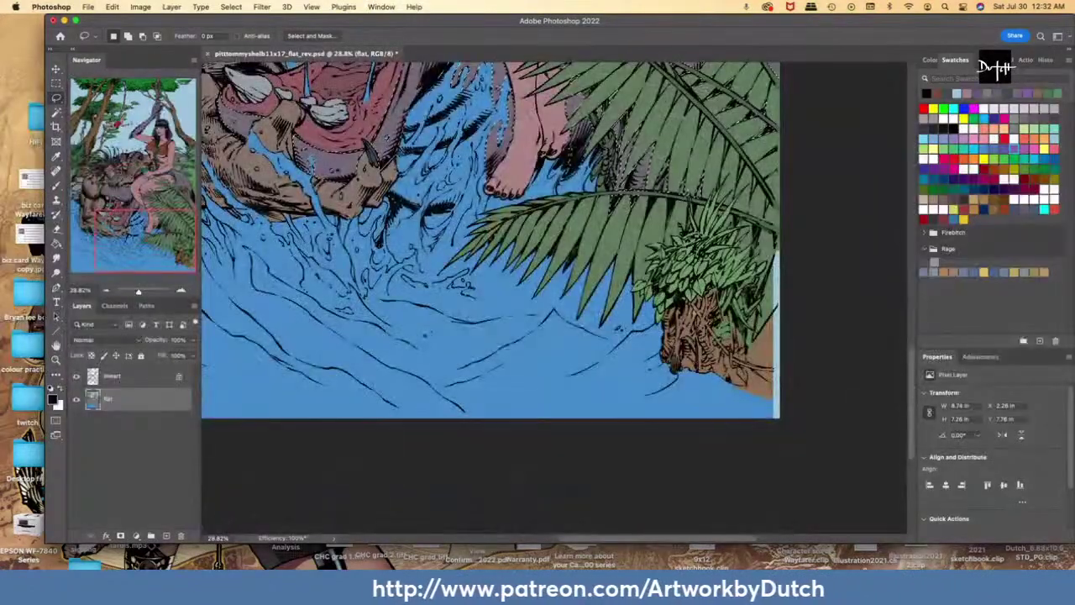
pyautogui.scroll(2, 554, 298)
pyautogui.press('i')
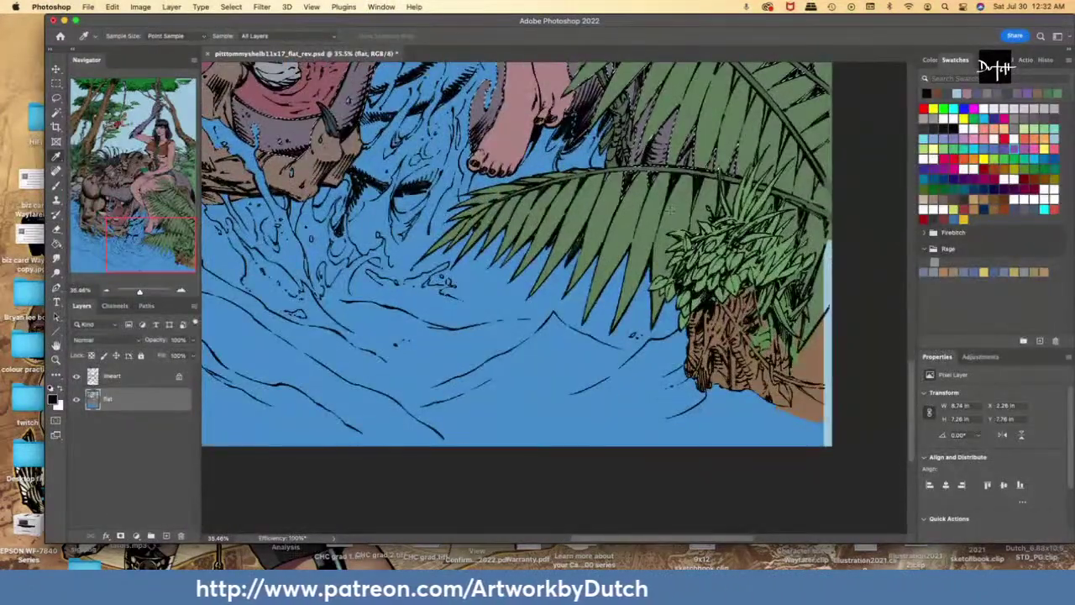
pyautogui.press('l')
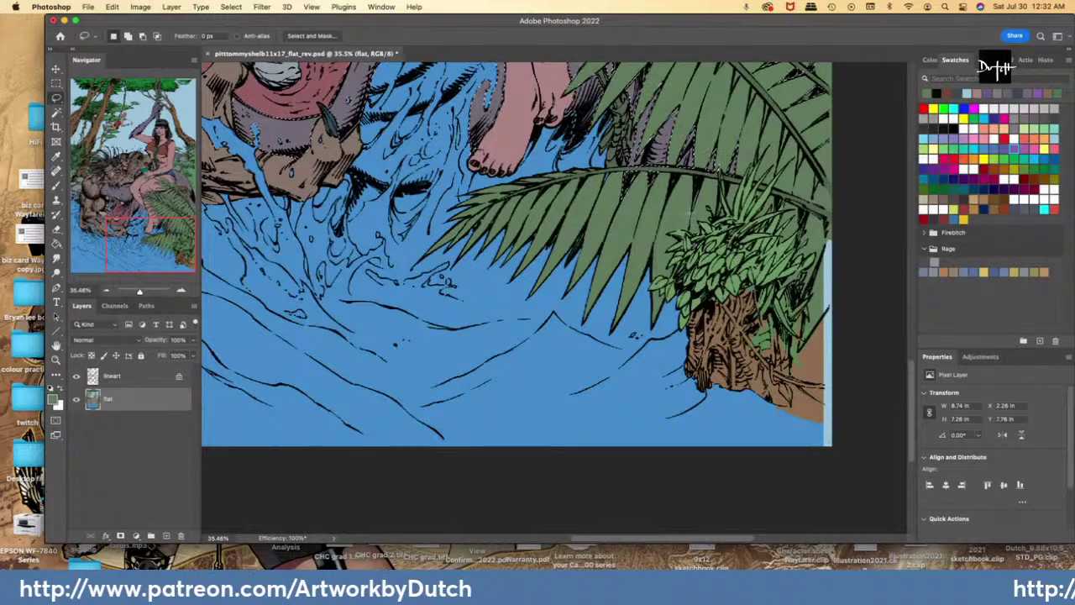
pyautogui.press('super+d')
pyautogui.moveTo(678, 216)
pyautogui.mouseDown()
pyautogui.moveTo(845, 291)
pyautogui.moveTo(699, 202)
pyautogui.mouseUp()
pyautogui.click(57, 244)
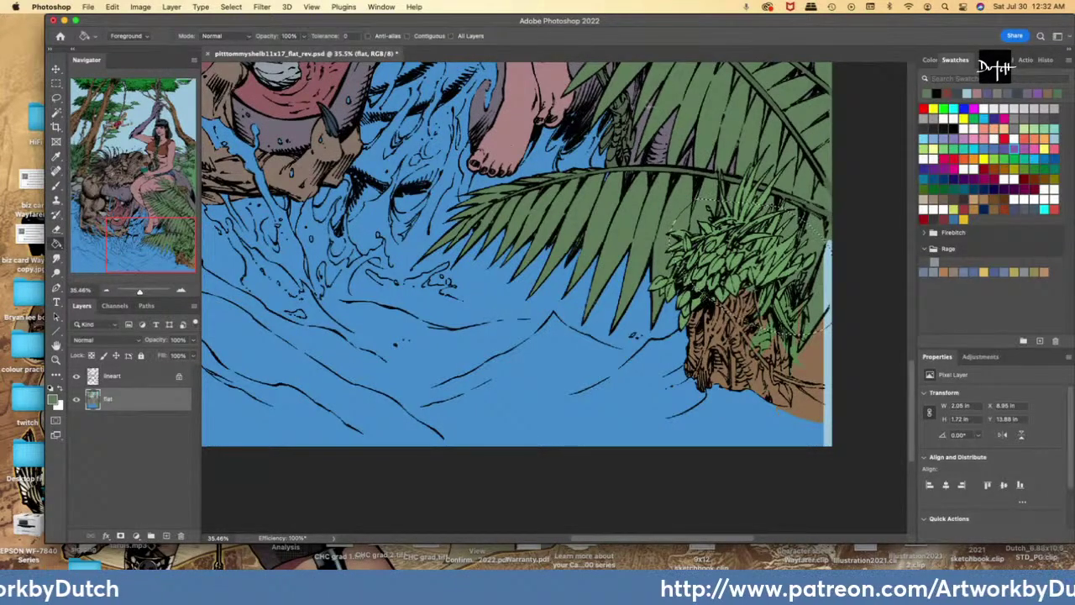
pyautogui.press('w')
pyautogui.press('g')
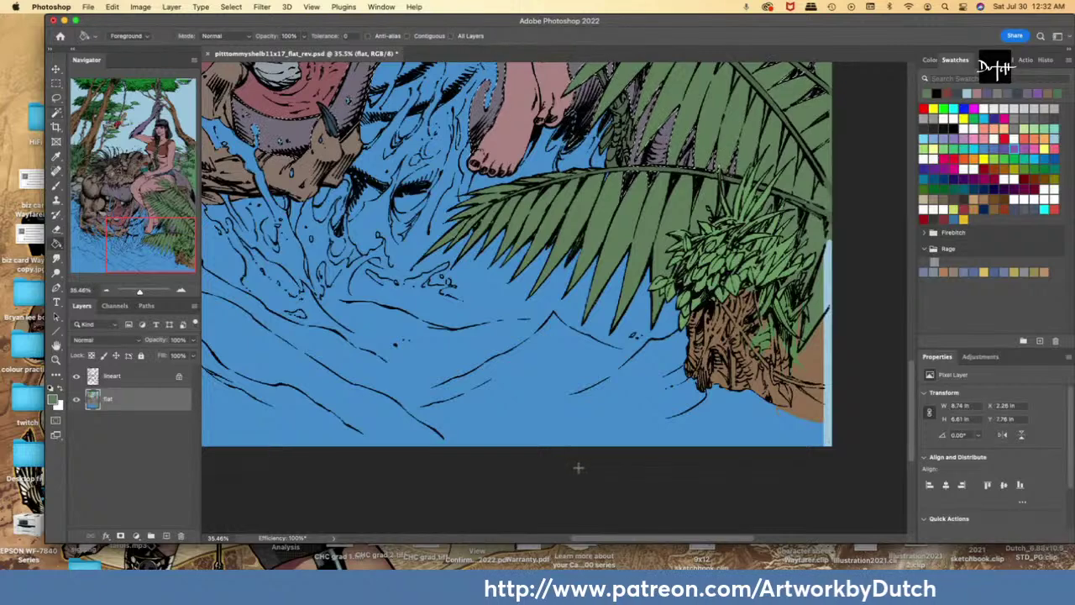
# - Sample the bank's brown, lasso the uncoloured strip along the artwork's right edge beside the bank and fill it
pyautogui.keyDown('alt'); pyautogui.click(810, 351); pyautogui.keyUp('alt')
pyautogui.press('l')
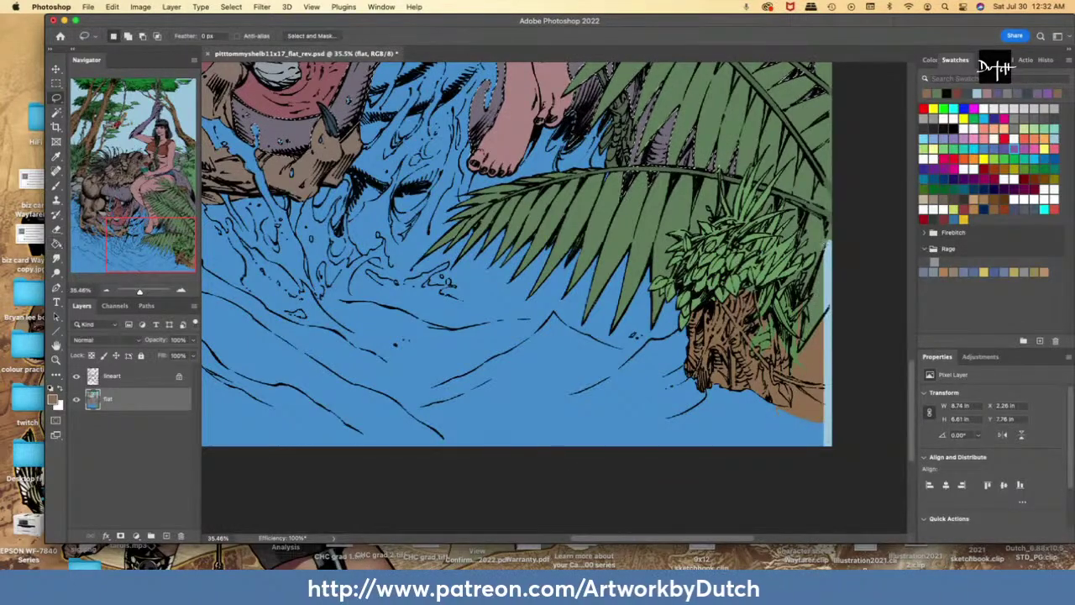
pyautogui.moveTo(834, 235)
pyautogui.mouseDown()
pyautogui.moveTo(855, 338)
pyautogui.moveTo(831, 467)
pyautogui.mouseUp()
pyautogui.moveTo(815, 361); pyautogui.dragTo(820, 269)
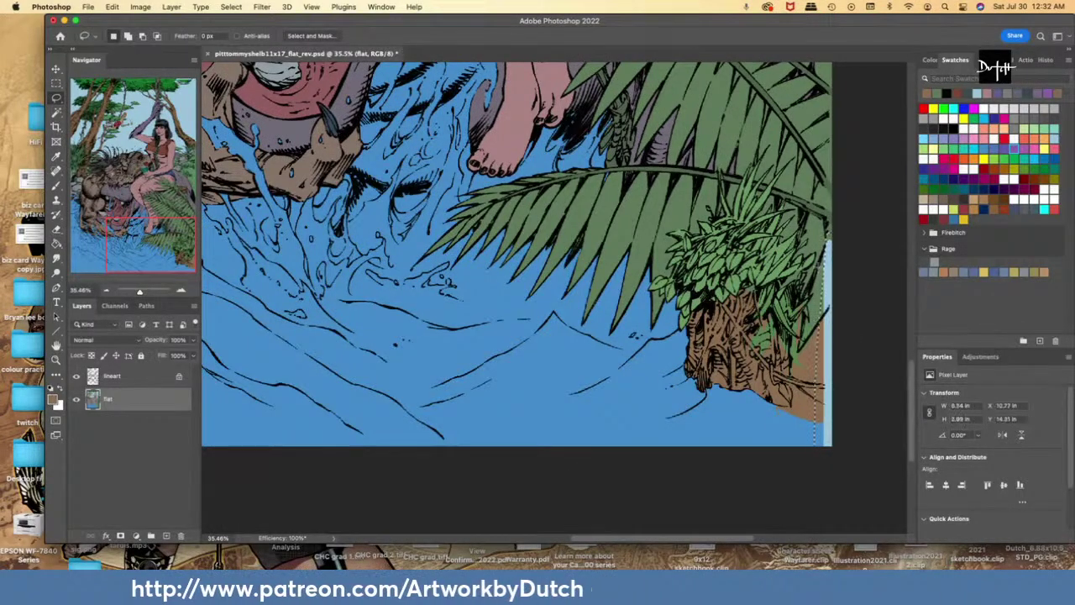
pyautogui.press('g')
pyautogui.click(828, 353)
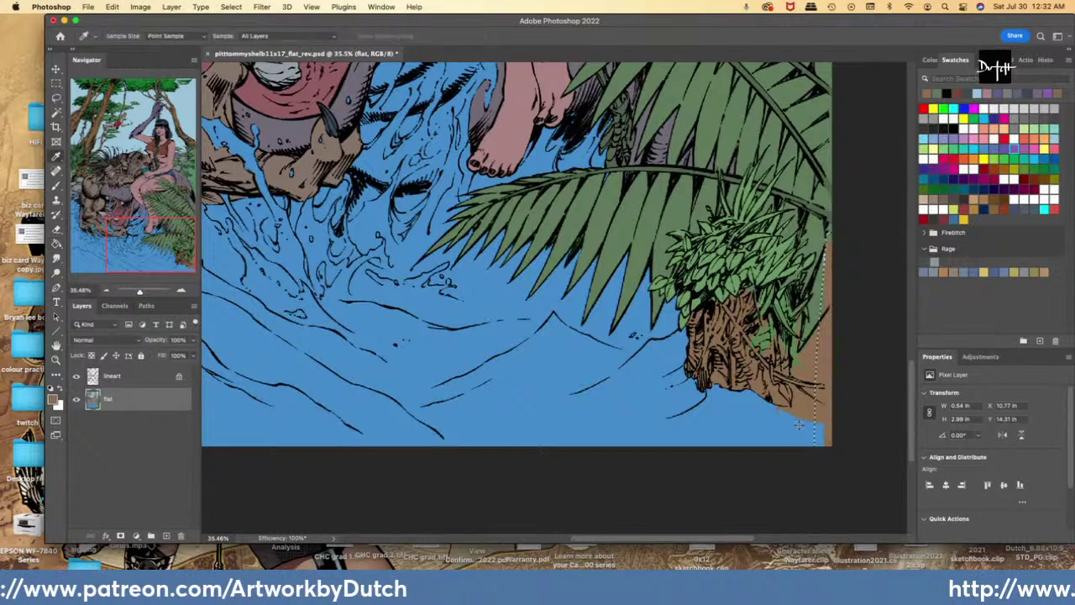
# - Sample the water blue, lasso the area below the bank out to the artwork's corner and fill it
pyautogui.keyDown('alt'); pyautogui.click(795, 431); pyautogui.keyUp('alt')
pyautogui.press('l')
pyautogui.press('super+d')
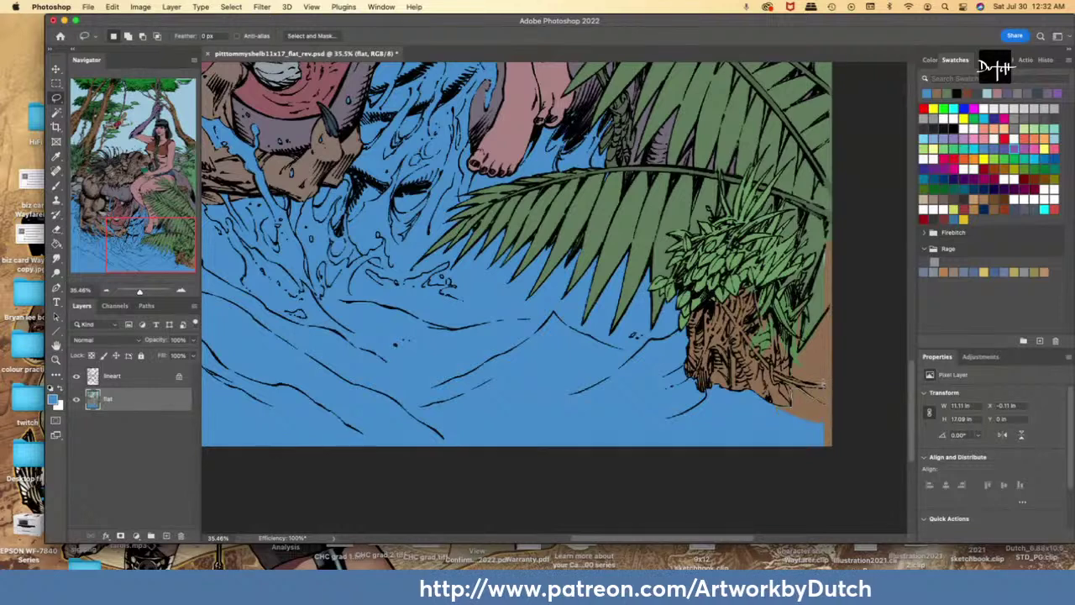
pyautogui.moveTo(821, 385)
pyautogui.mouseDown()
pyautogui.moveTo(804, 462)
pyautogui.moveTo(766, 441)
pyautogui.mouseUp()
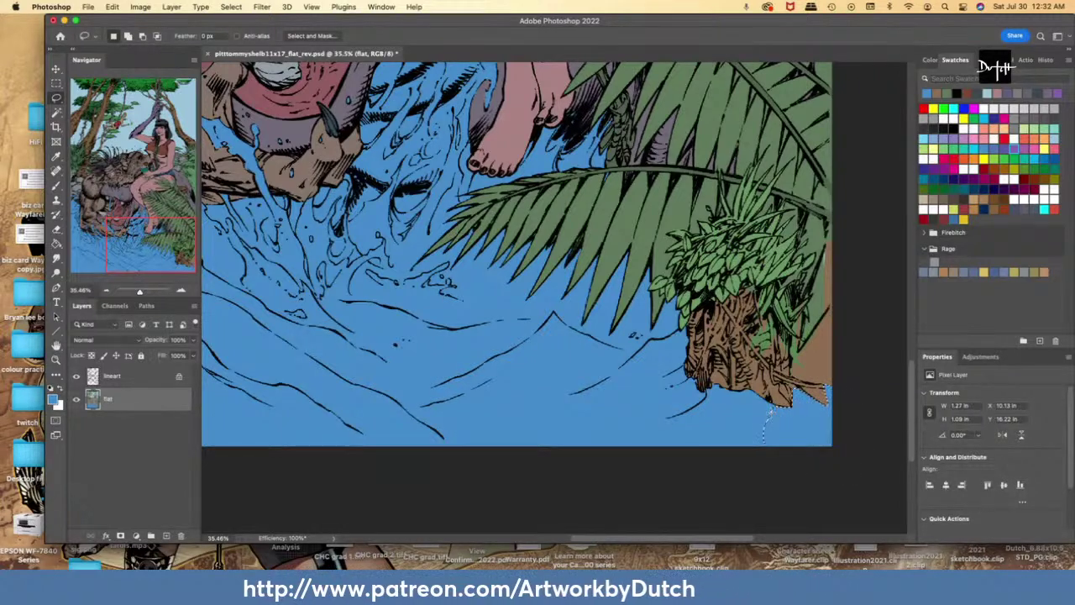
# - Sample the fern's green, lasso the missed patch between the leafy plant and the brown bank, and fill it
pyautogui.press('i')
pyautogui.click(804, 326)
pyautogui.press('l')
pyautogui.moveTo(804, 316)
pyautogui.mouseDown()
pyautogui.moveTo(793, 348)
pyautogui.moveTo(813, 354)
pyautogui.moveTo(799, 329)
pyautogui.moveTo(816, 317)
pyautogui.moveTo(821, 335)
pyautogui.moveTo(818, 325)
pyautogui.moveTo(798, 356)
pyautogui.moveTo(804, 312)
pyautogui.mouseUp()
pyautogui.click(55, 242)
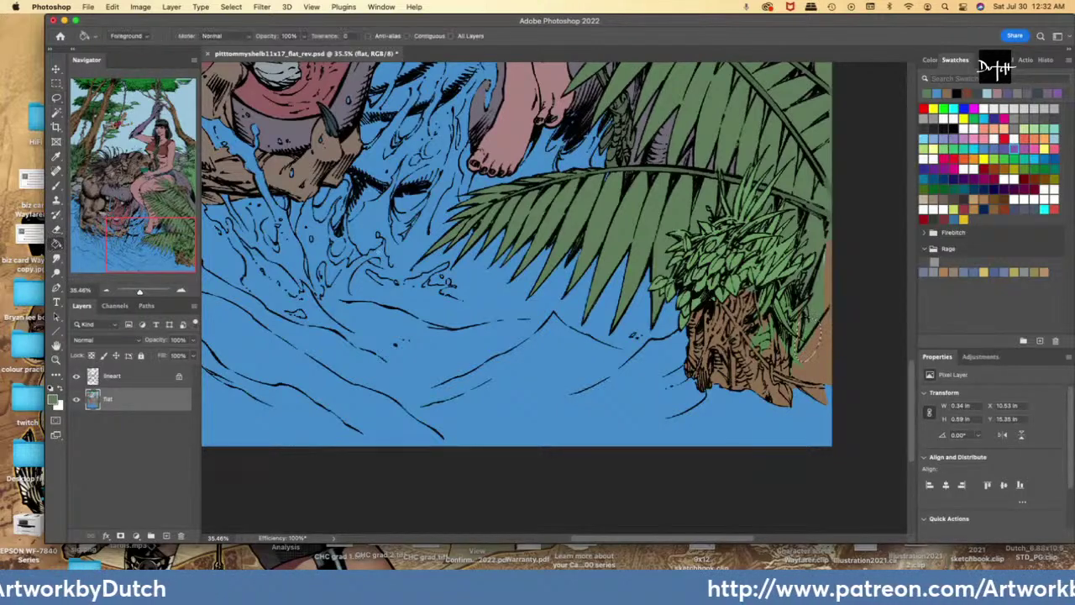
pyautogui.click(809, 331)
# - Lasso the brown strip above the bank along the artwork's right edge and fill it with the fern green
pyautogui.press('l')
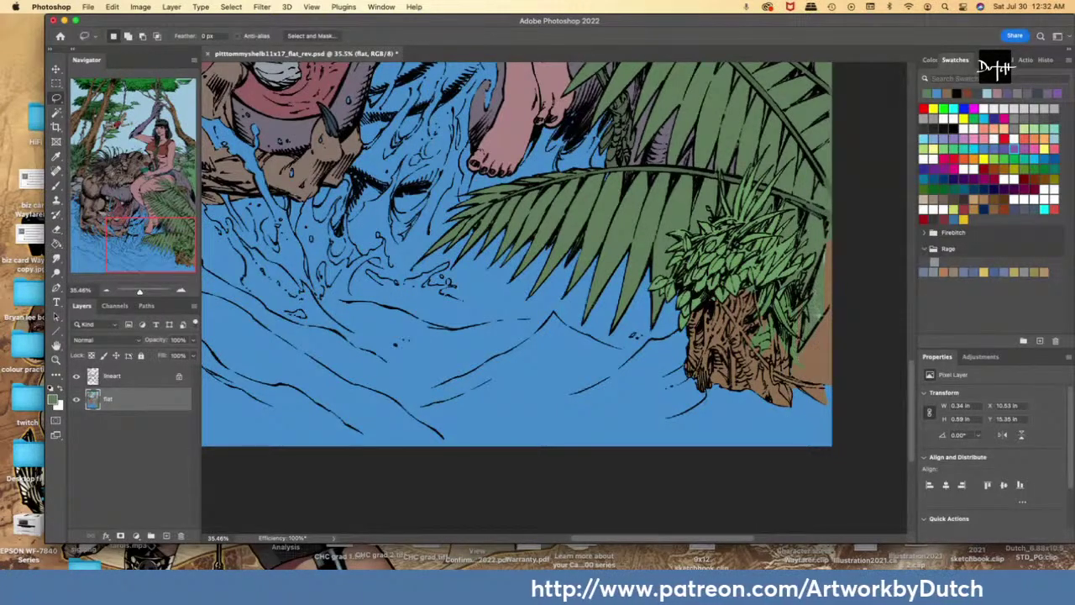
pyautogui.moveTo(820, 318)
pyautogui.mouseDown()
pyautogui.moveTo(844, 275)
pyautogui.moveTo(820, 225)
pyautogui.mouseUp()
pyautogui.moveTo(815, 263); pyautogui.dragTo(820, 271)
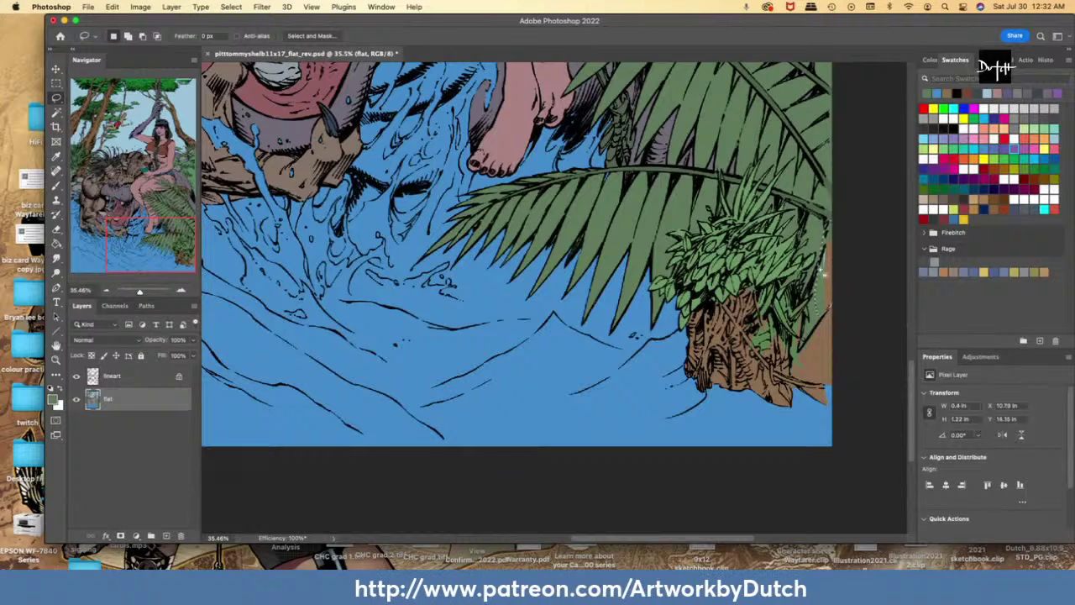
pyautogui.click(56, 243)
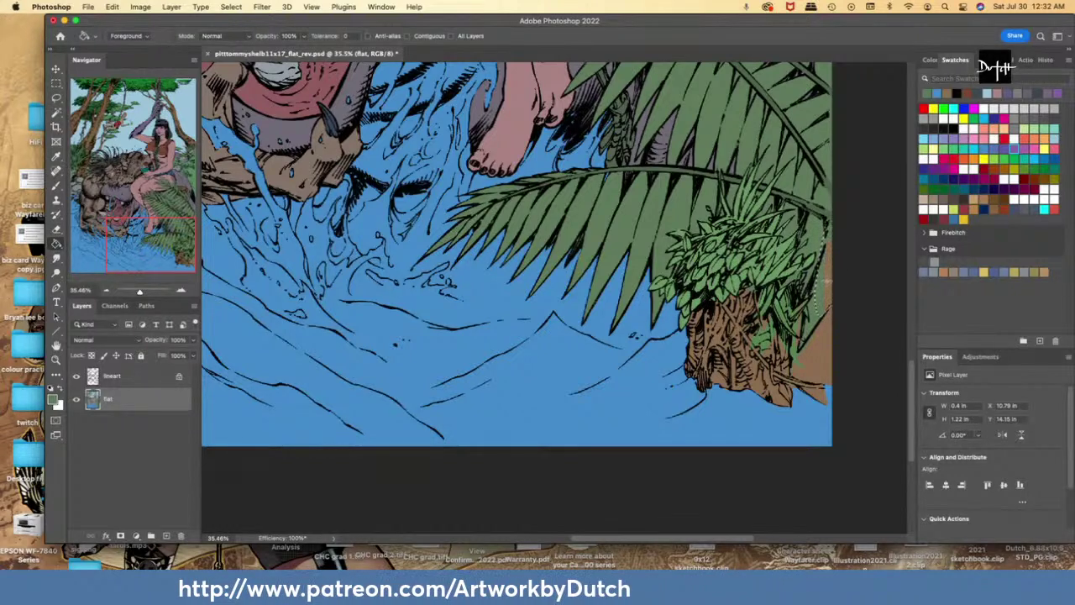
pyautogui.press('l')
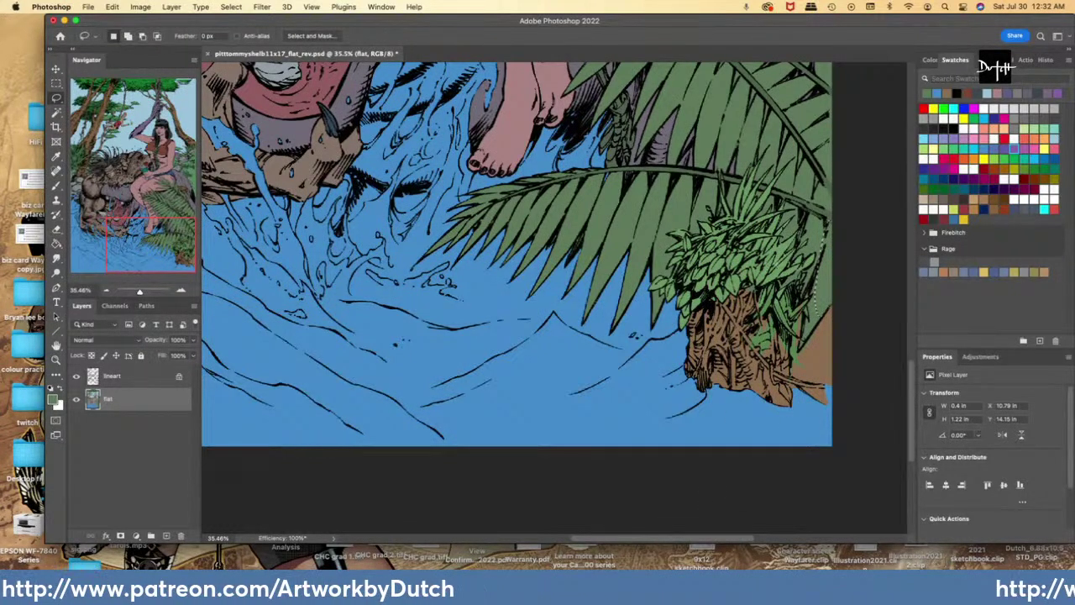
# - Sample a green from the leafy plant, lasso the missed leaves on its lower right side and fill them
pyautogui.press('i')
pyautogui.click(775, 266)
pyautogui.press('l')
pyautogui.moveTo(775, 278); pyautogui.dragTo(786, 296)
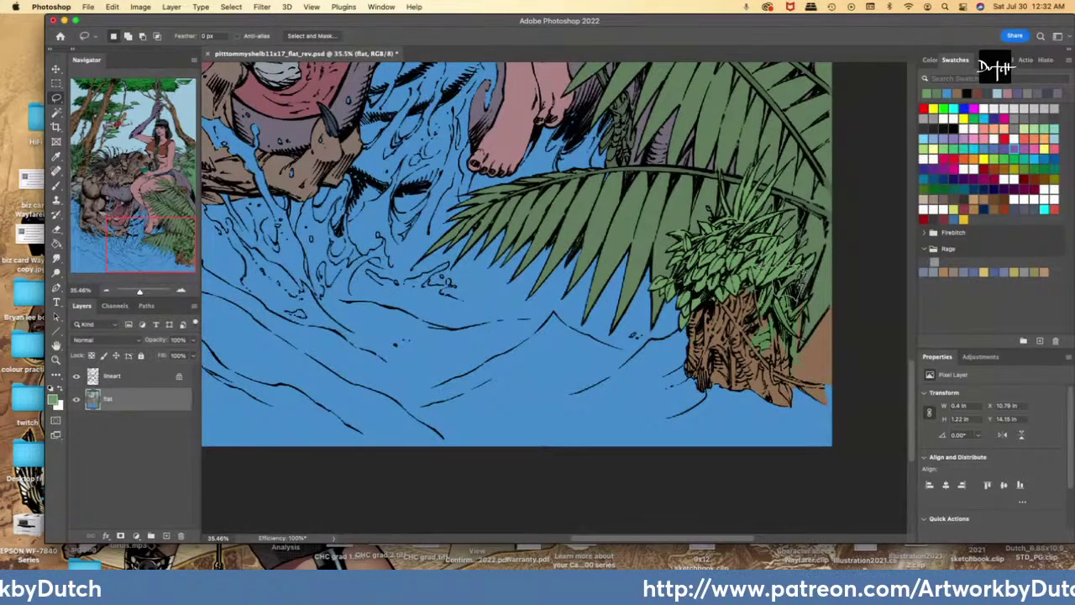
pyautogui.press('g')
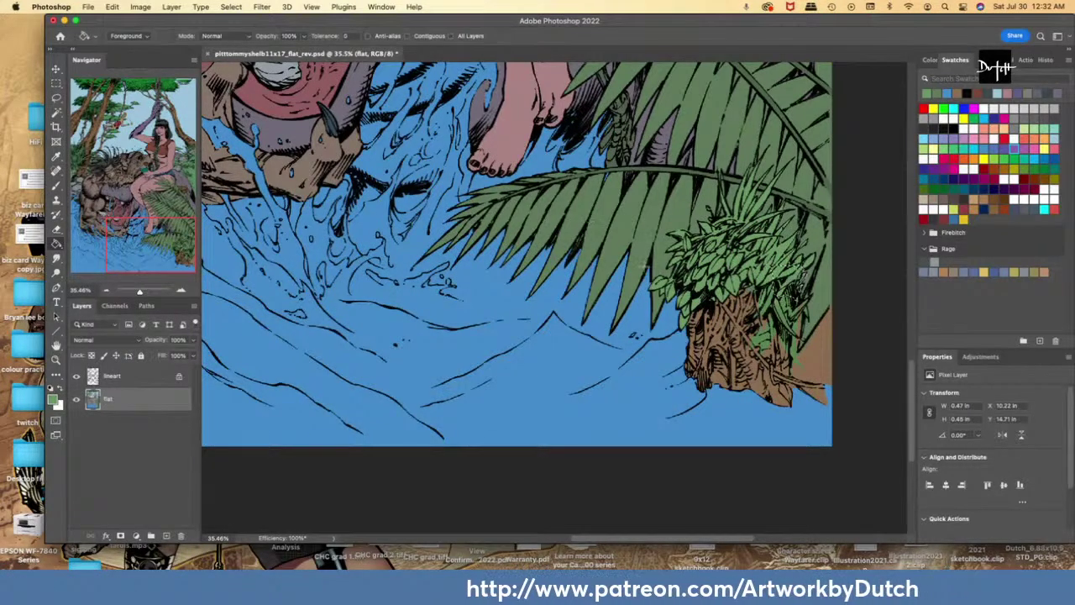
# - Lasso the gaps between the fern fronds just above the leafy plant and fill them with the hippo's purple
pyautogui.press('l')
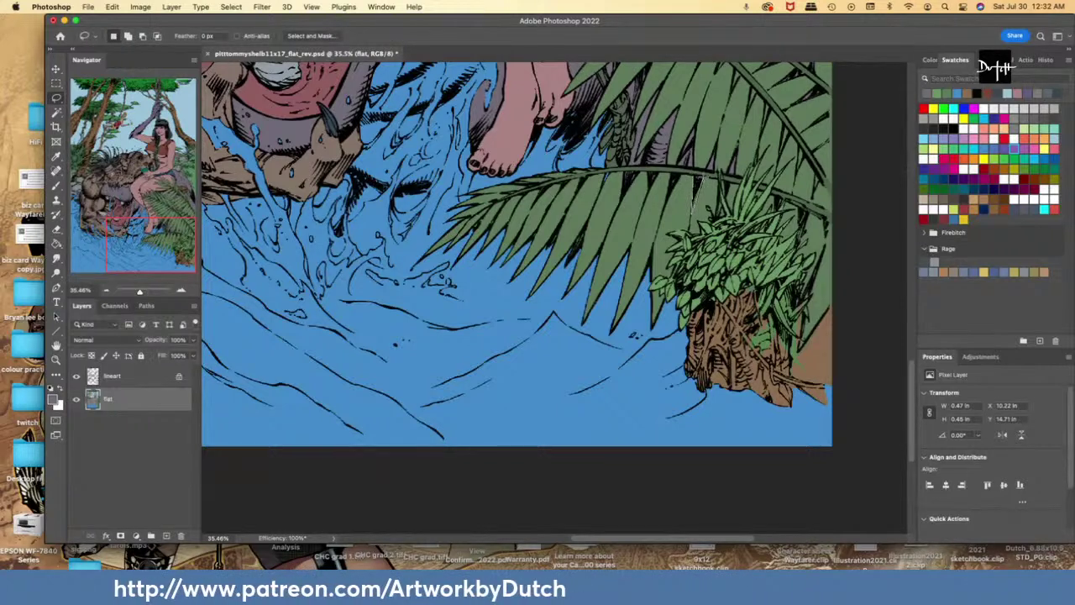
pyautogui.moveTo(702, 178)
pyautogui.mouseDown()
pyautogui.moveTo(714, 220)
pyautogui.moveTo(722, 187)
pyautogui.moveTo(668, 185)
pyautogui.moveTo(674, 172)
pyautogui.mouseUp()
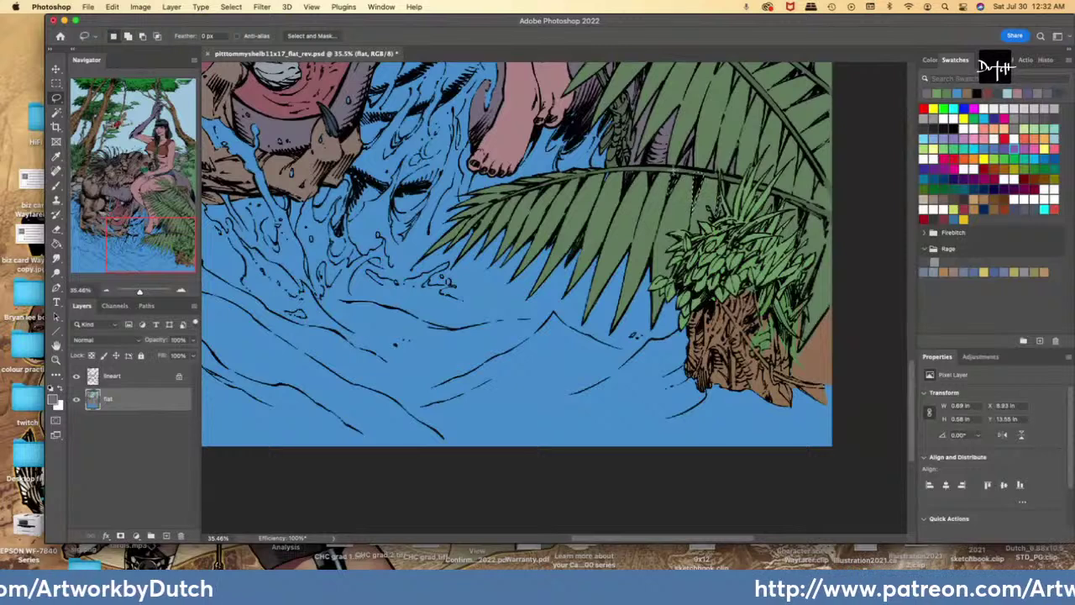
pyautogui.moveTo(772, 193)
pyautogui.mouseDown()
pyautogui.moveTo(782, 204)
pyautogui.moveTo(773, 198)
pyautogui.mouseUp()
pyautogui.press('super+z')
pyautogui.press('super+z')
pyautogui.click(56, 243)
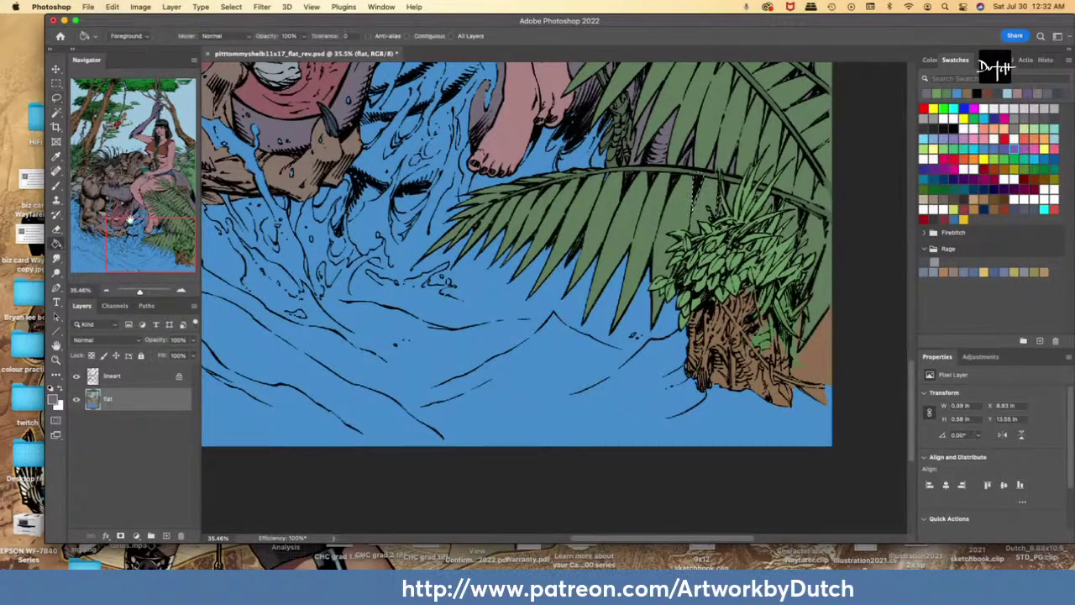
pyautogui.press('l')
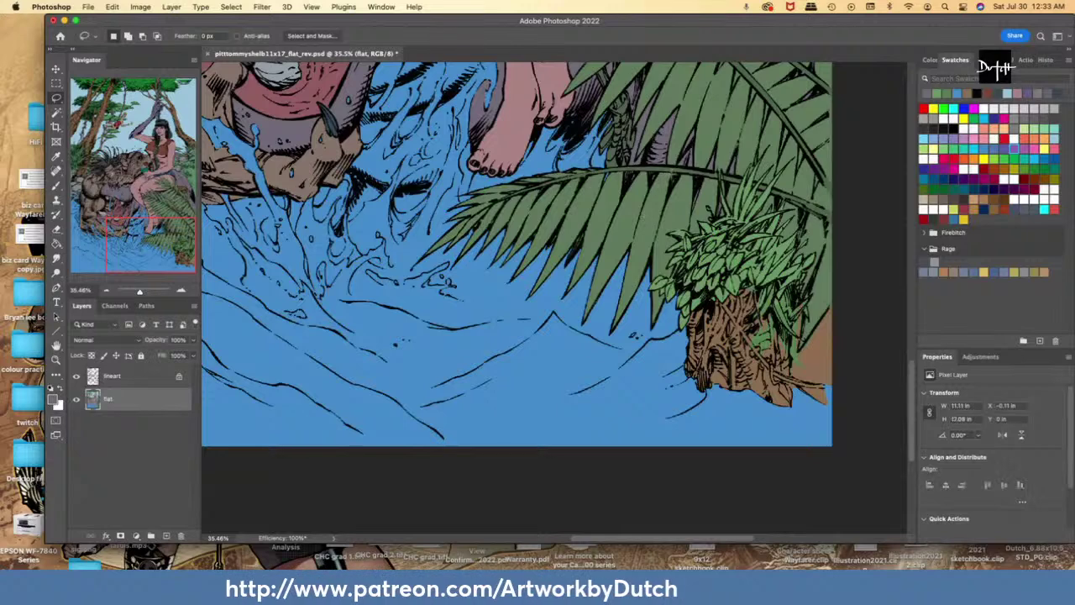
pyautogui.moveTo(673, 182); pyautogui.dragTo(677, 171)
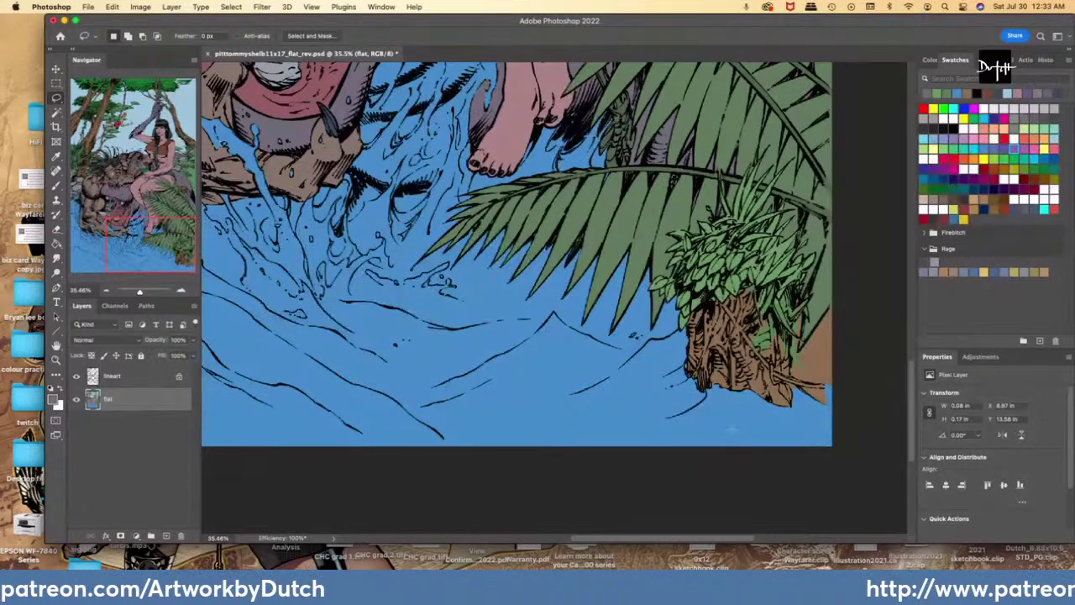
# - Fill the small lassoed gap between the bank's roots with sampled water blue and select the fern's green with the Magic Wand
pyautogui.press('i')
pyautogui.click(747, 416)
pyautogui.press('l')
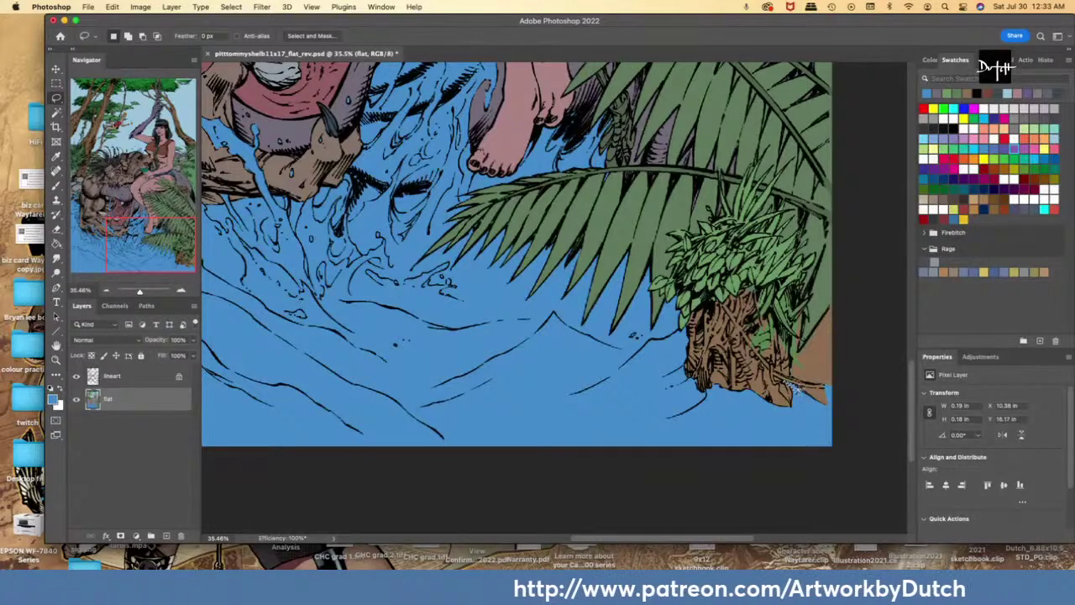
pyautogui.press('w')
pyautogui.click(793, 382)
pyautogui.click(751, 176)
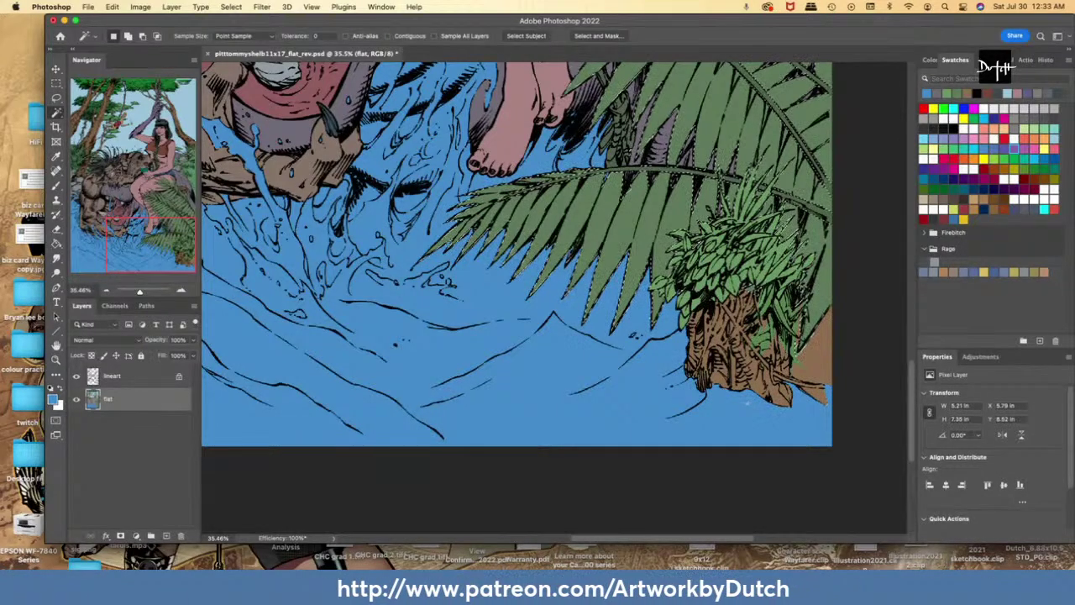
# - Sample the stump's brown, clear the fern selection, and lasso and fill the missed parts at the stump's upper edge
pyautogui.press('l')
pyautogui.press('i')
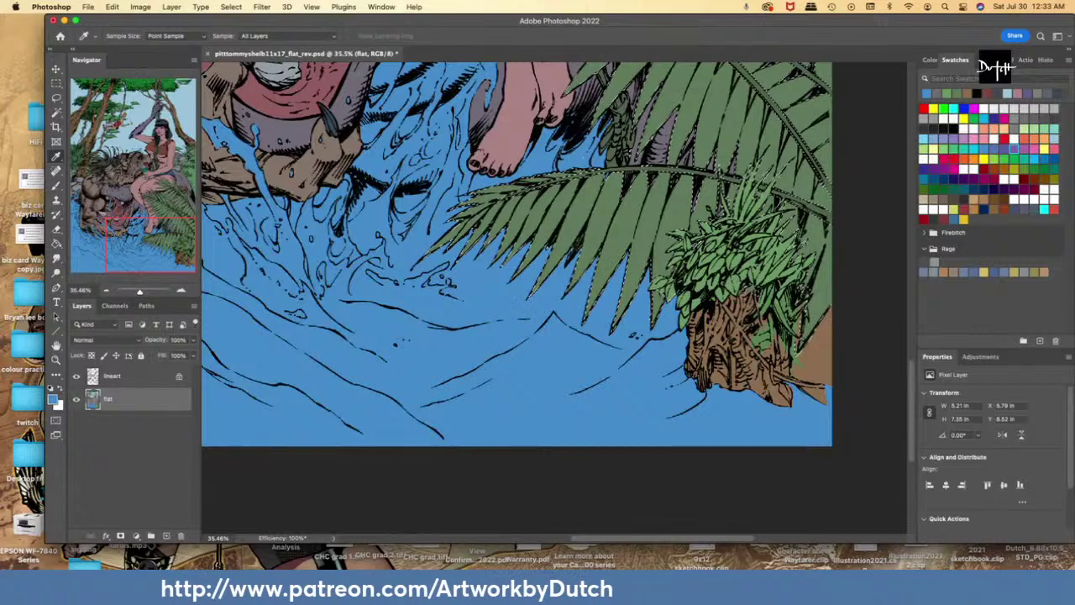
pyautogui.click(753, 313)
pyautogui.press('l')
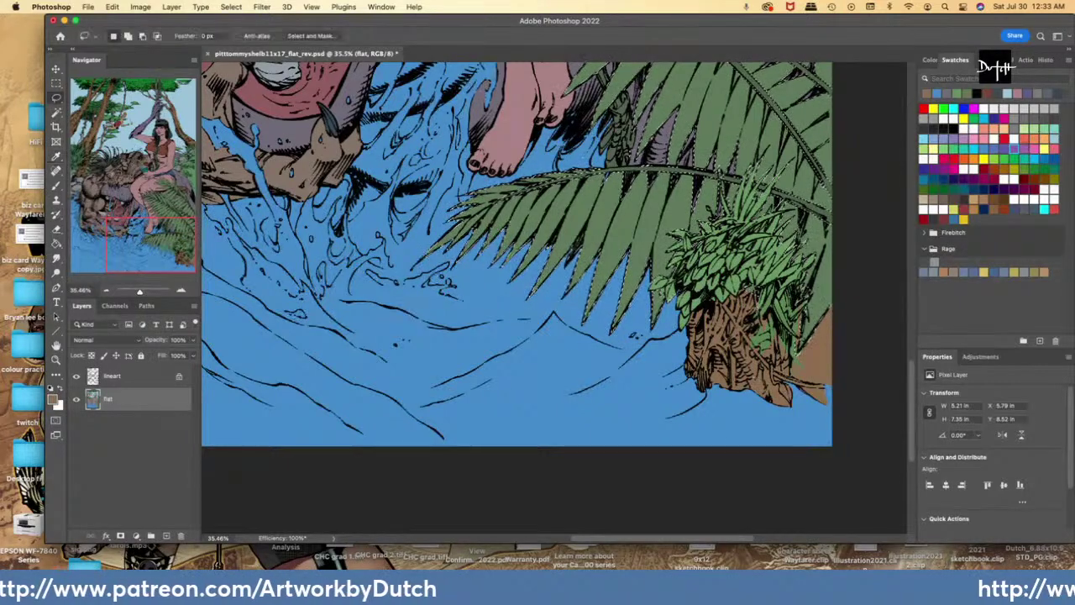
pyautogui.press('super+d')
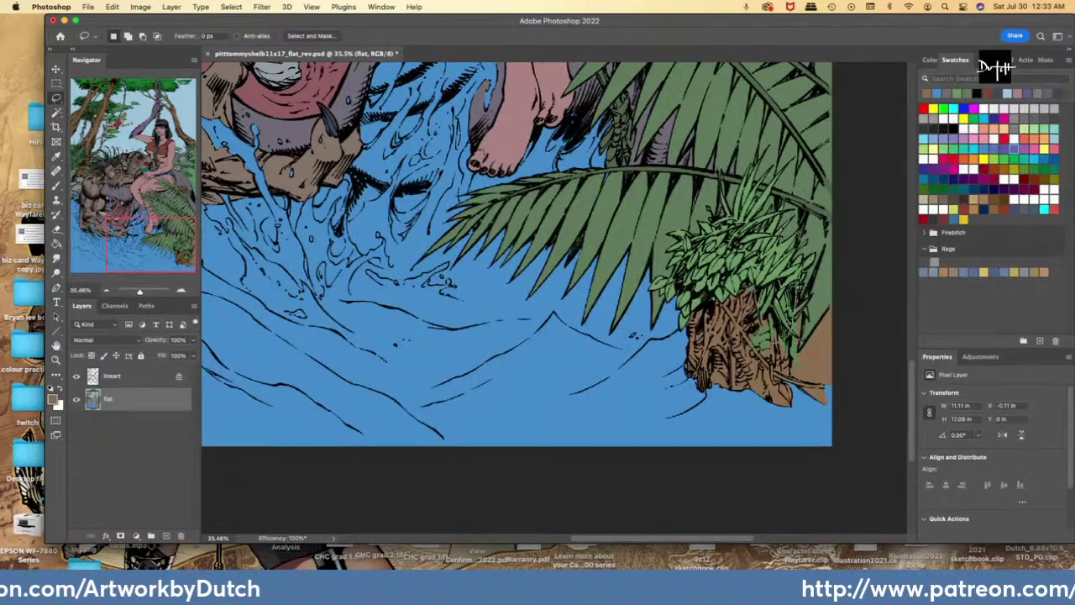
pyautogui.moveTo(777, 340)
pyautogui.mouseDown()
pyautogui.moveTo(746, 326)
pyautogui.moveTo(777, 341)
pyautogui.mouseUp()
pyautogui.press('g')
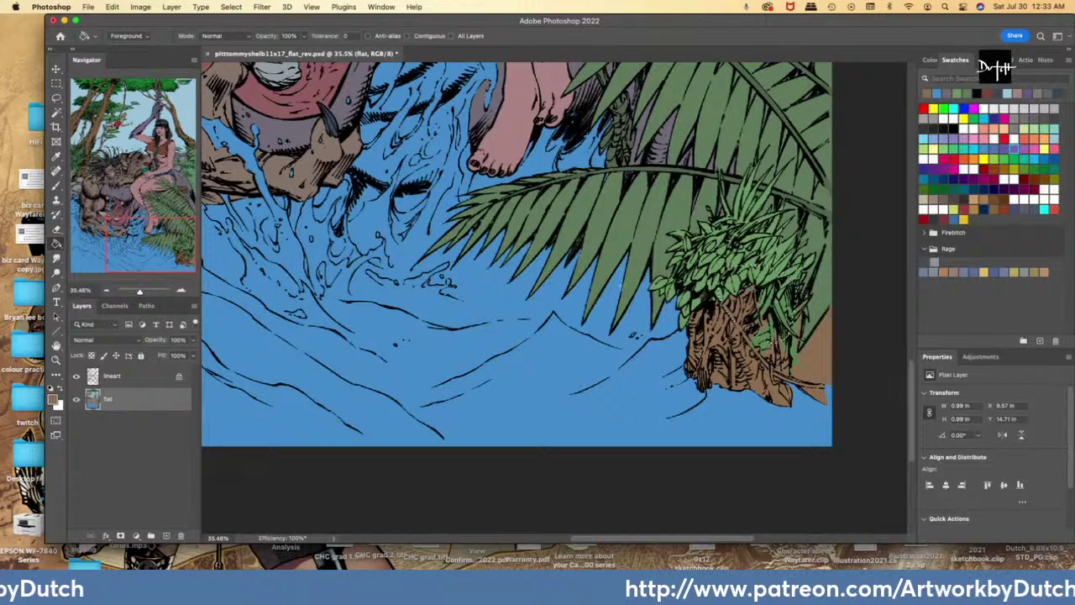
pyautogui.hotkey('ctrl', 'd')
# - Lasso the narrow gap among the leaves right of the stump and fill it with the same brown
pyautogui.press('l')
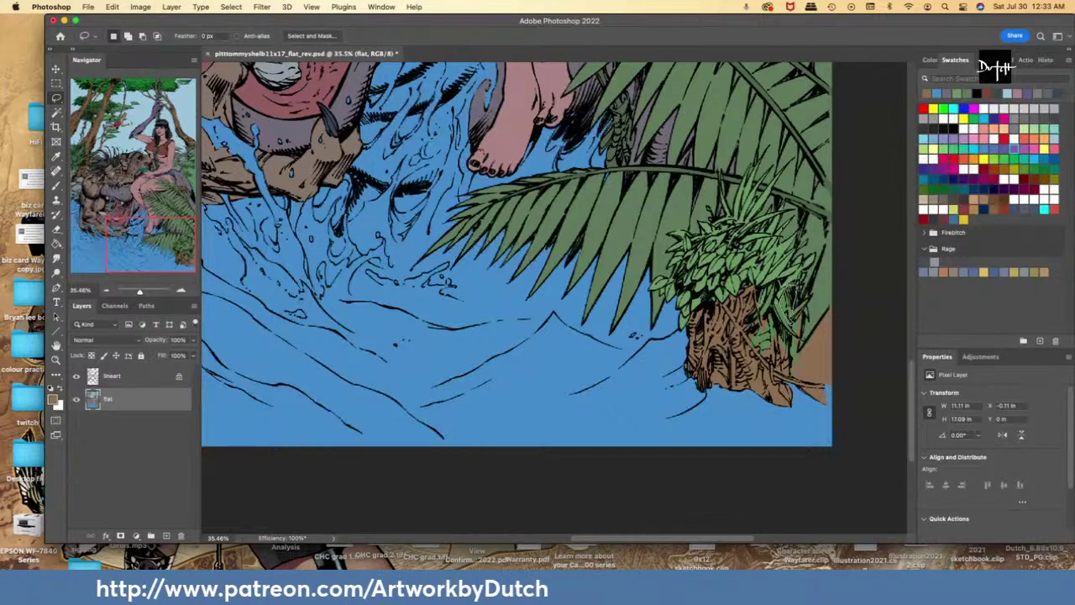
pyautogui.moveTo(789, 290); pyautogui.dragTo(790, 287)
pyautogui.click(58, 244)
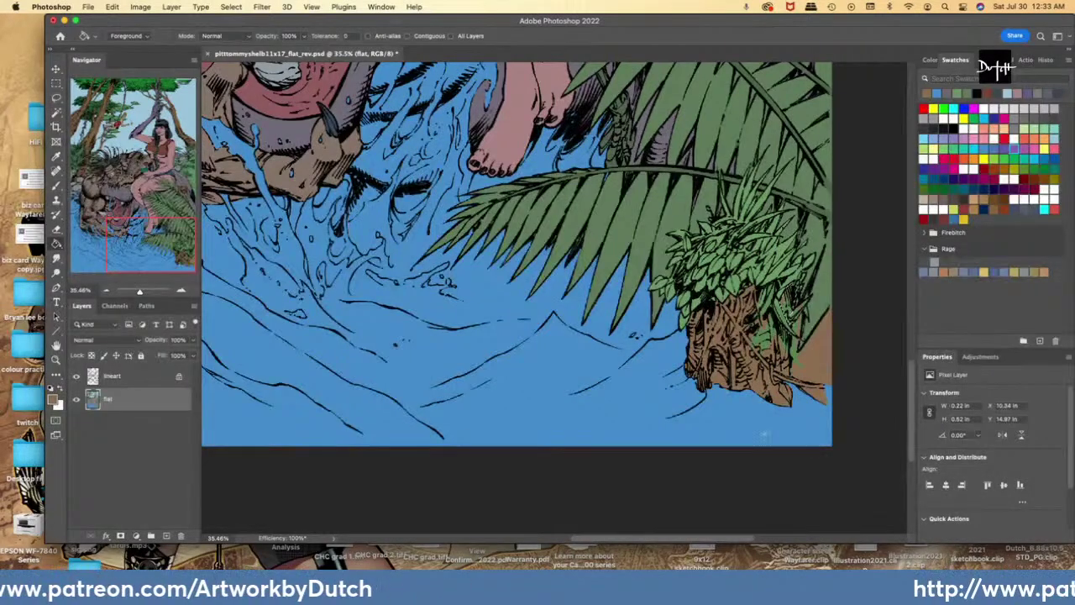
pyautogui.press('l')
# - Check the fern's green area with the Magic Wand, hide the lineart layer and clear the selection
pyautogui.scroll(1, 555, 300)
pyautogui.press('w')
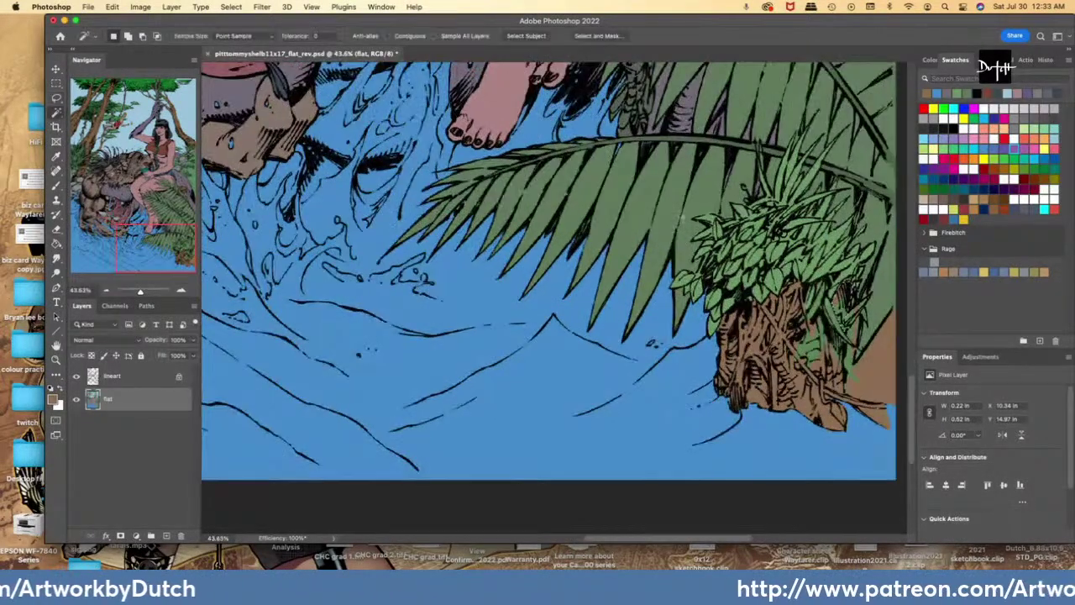
pyautogui.click(681, 220)
pyautogui.press('l')
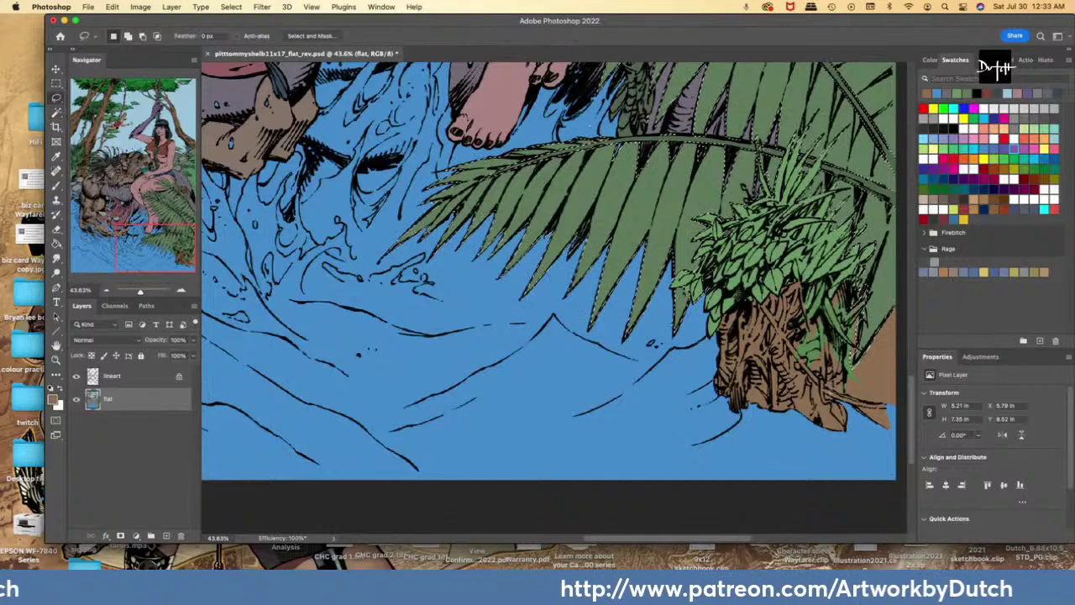
pyautogui.click(77, 376)
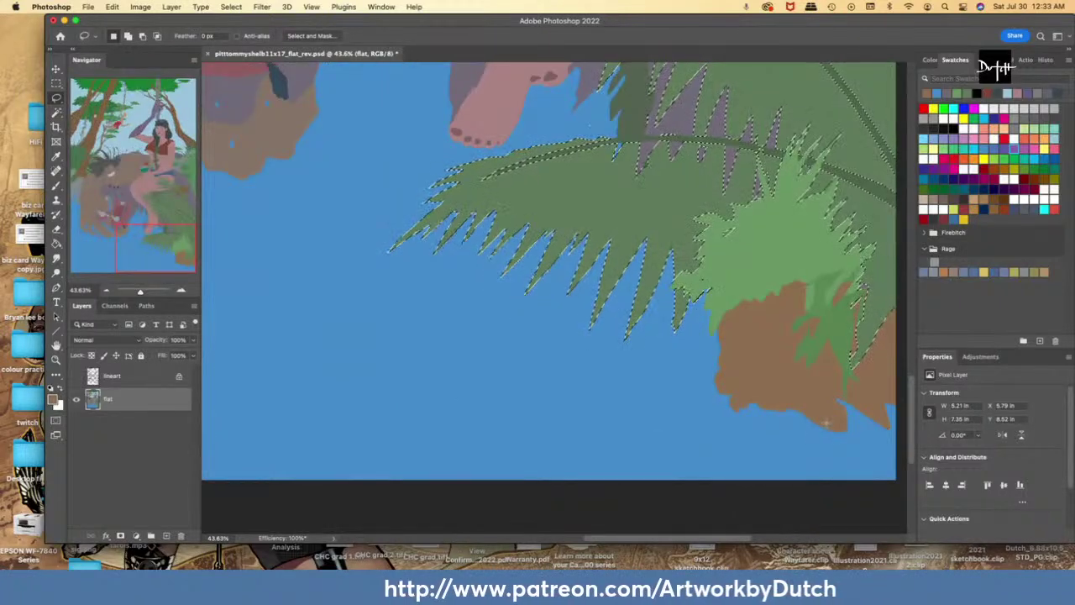
pyautogui.scroll(1, 554, 336)
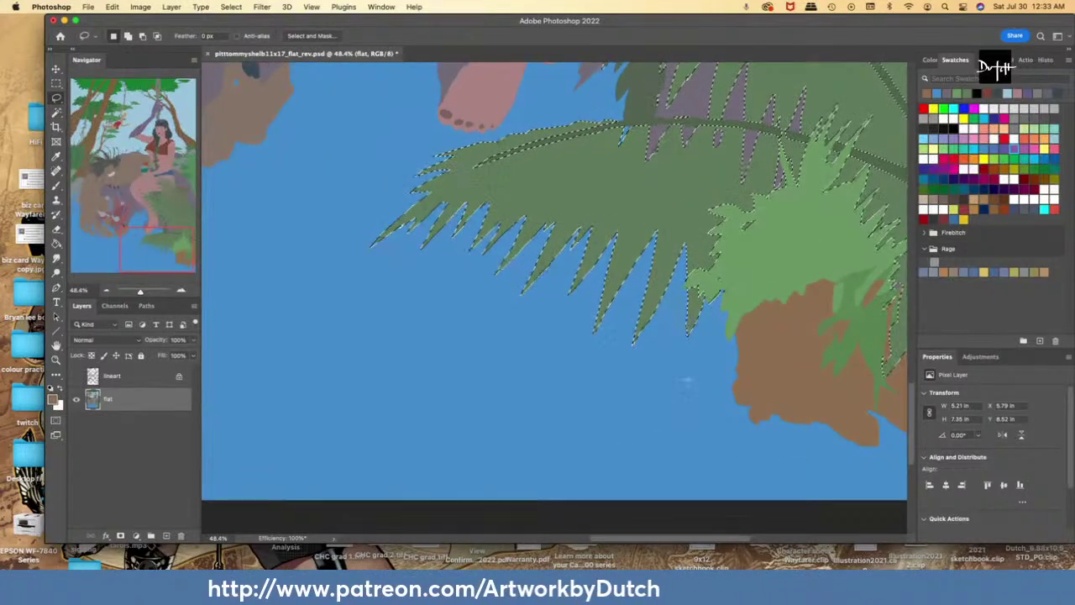
pyautogui.press('super+d')
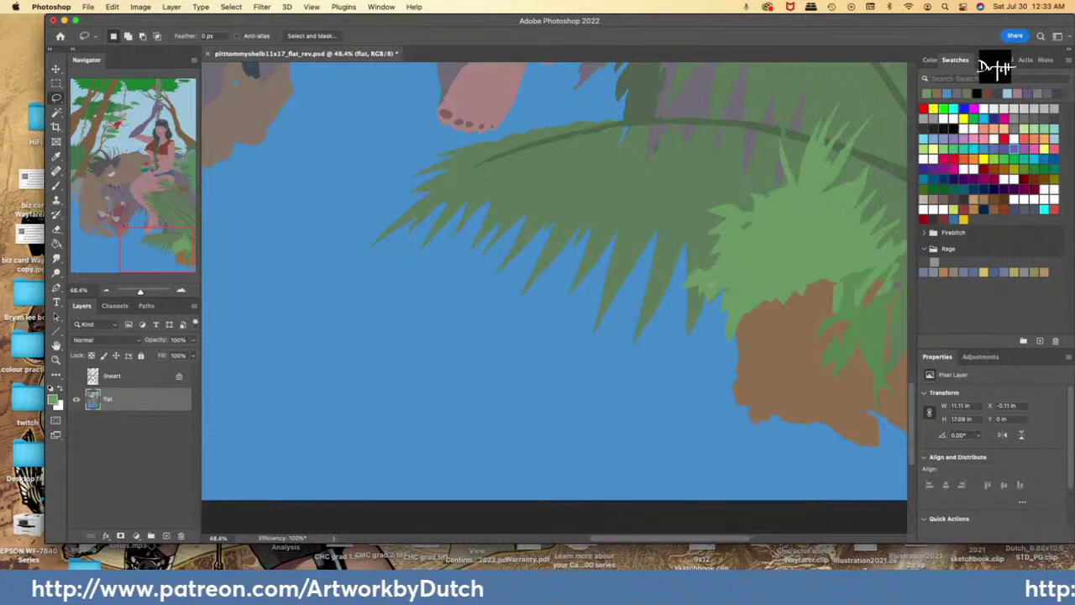
# - Lasso and fill the missed spots at the light-green bush's edge and beneath the fern stem with their matching greens
pyautogui.moveTo(715, 274)
pyautogui.mouseDown()
pyautogui.moveTo(732, 269)
pyautogui.moveTo(709, 294)
pyautogui.mouseUp()
pyautogui.press('g')
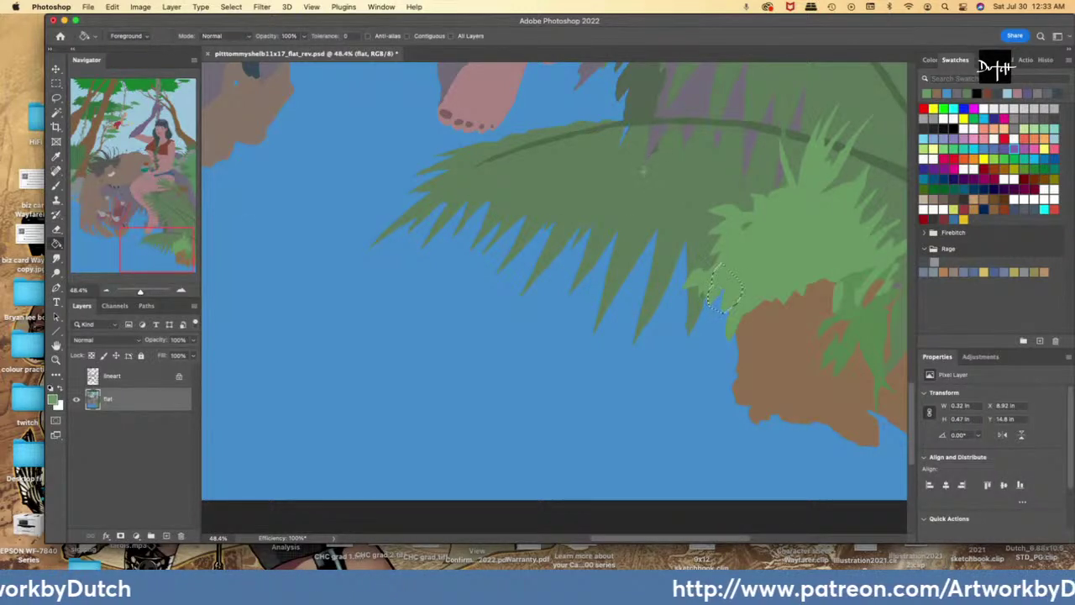
pyautogui.keyDown('alt'); pyautogui.click(649, 186); pyautogui.keyUp('alt')
pyautogui.press('l')
pyautogui.moveTo(645, 186); pyautogui.dragTo(652, 181)
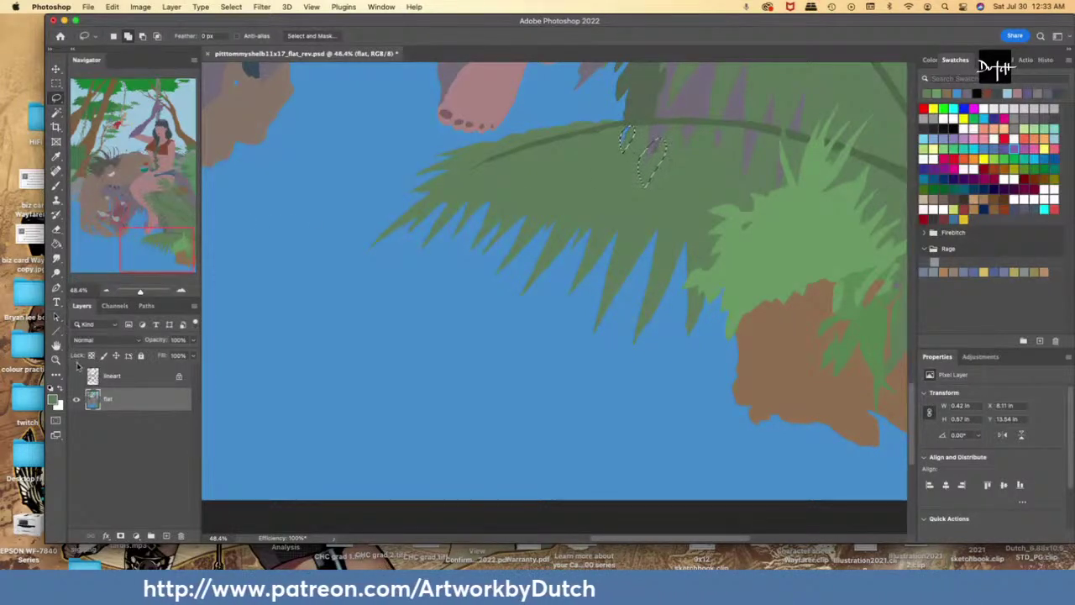
pyautogui.click(57, 244)
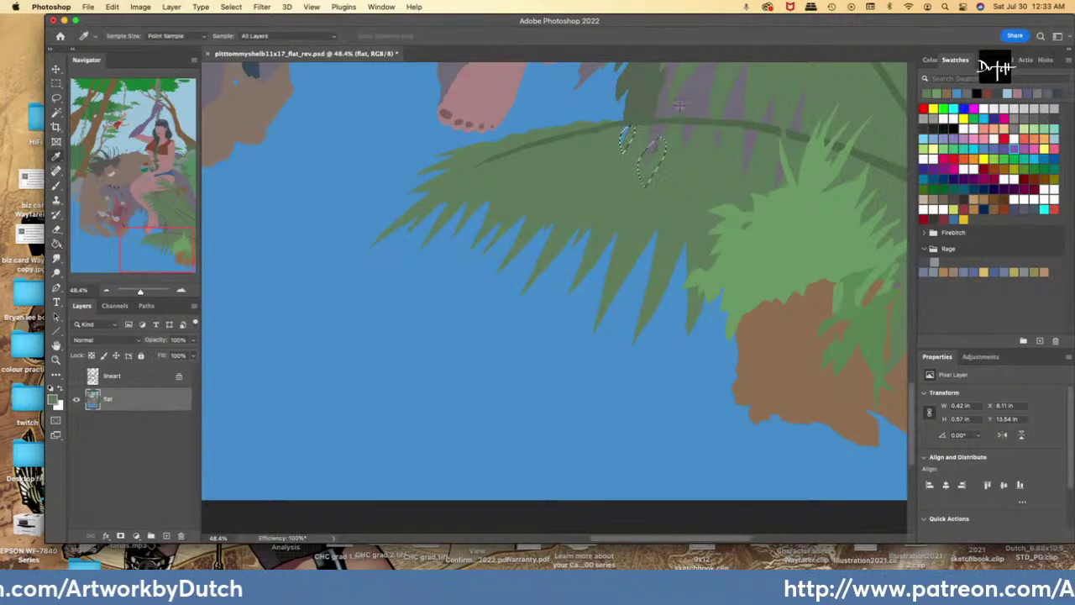
# - Lasso and fill the missed spot above the fern stem with purple and the area just beneath it with fern green
pyautogui.press('l')
pyautogui.moveTo(672, 110); pyautogui.dragTo(694, 111)
pyautogui.press('g')
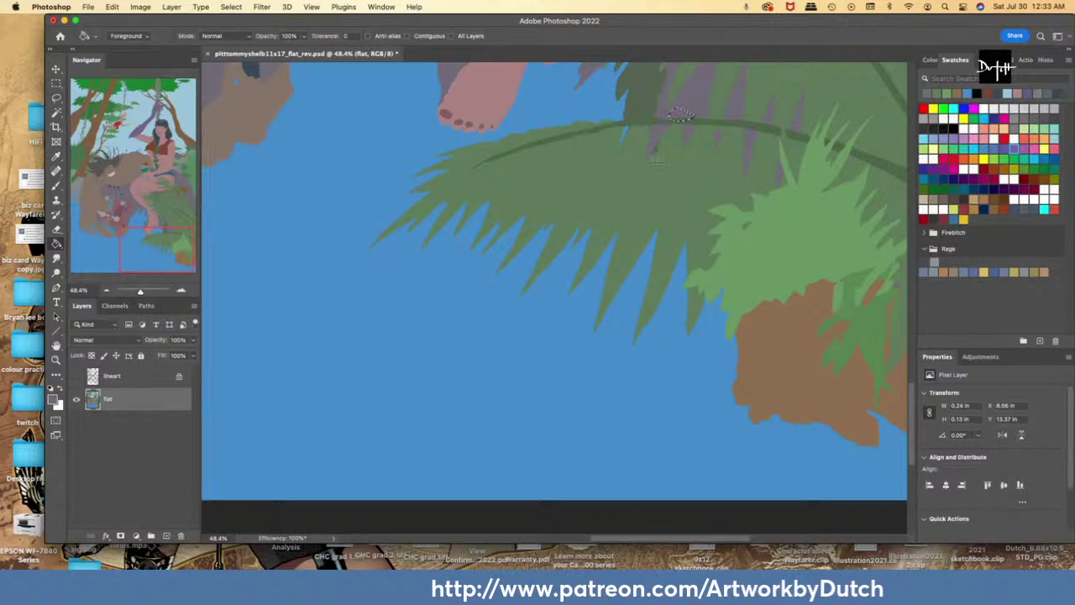
pyautogui.press('l')
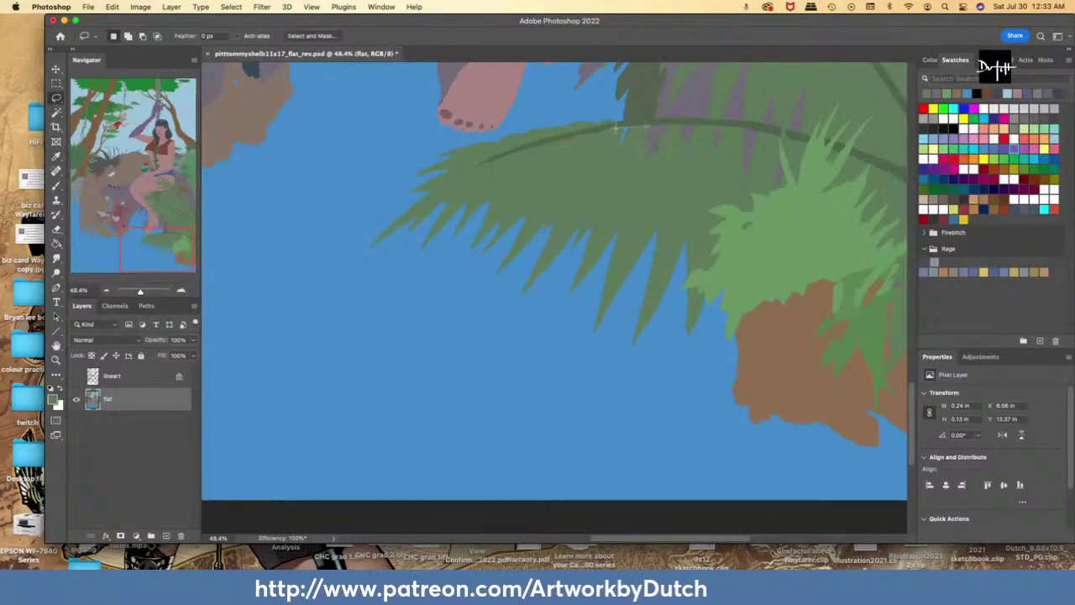
pyautogui.press('g')
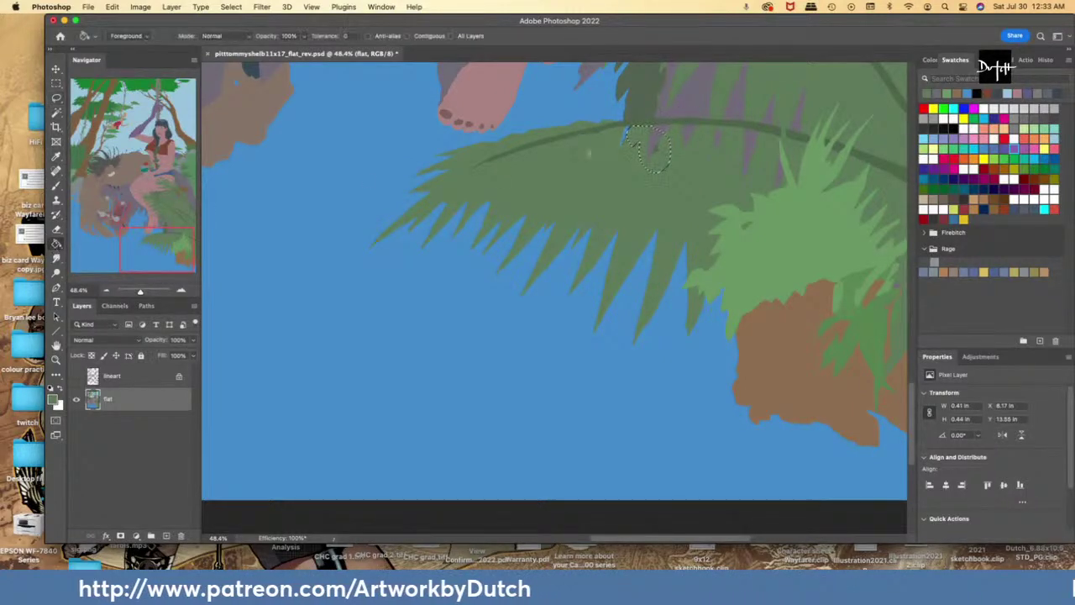
pyautogui.press('l')
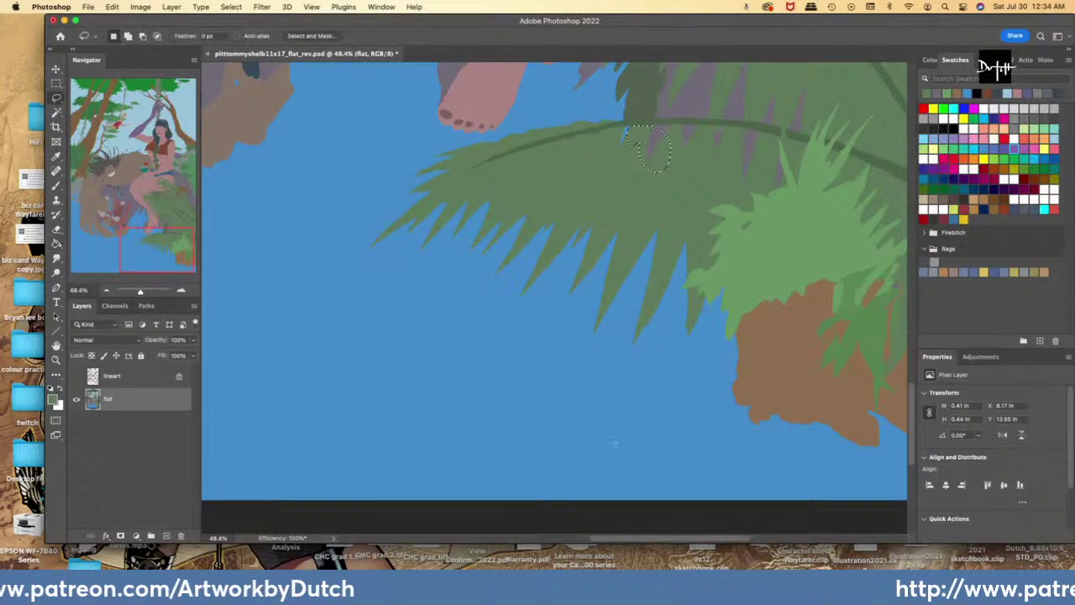
# - Sample the light green of the bush above the stump and lasso and fill the small missed spot inside it
pyautogui.scroll(-3, 573, 464)
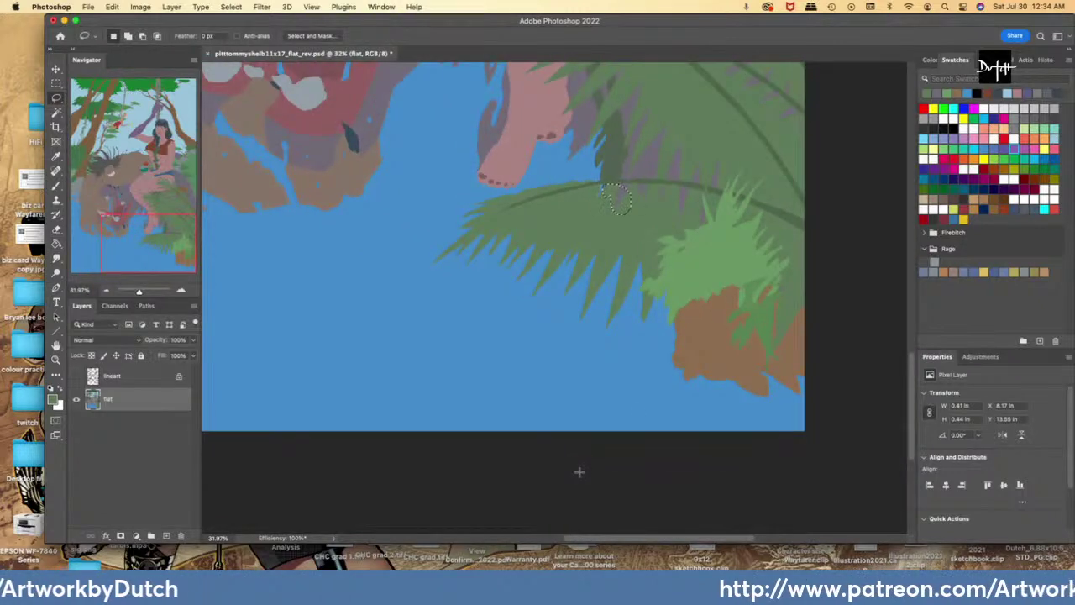
pyautogui.press('i')
pyautogui.click(685, 252)
pyautogui.press('l')
pyautogui.moveTo(694, 245); pyautogui.dragTo(690, 247)
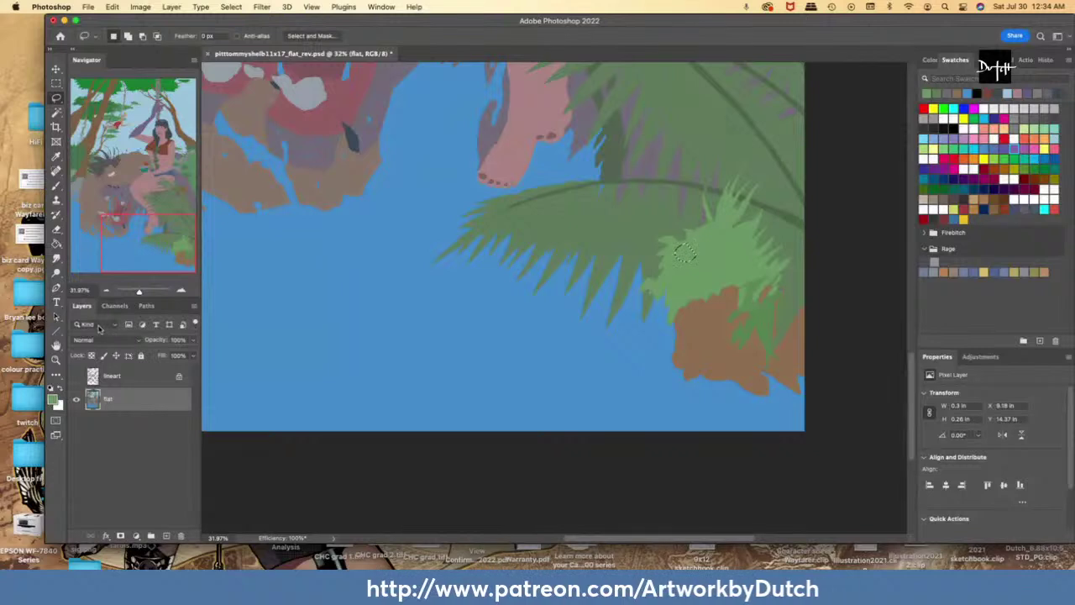
# - Lasso the sliver beside the purple back at the canvas's right edge and fill it with the riverbank green
pyautogui.scroll(-4, 485, 378)
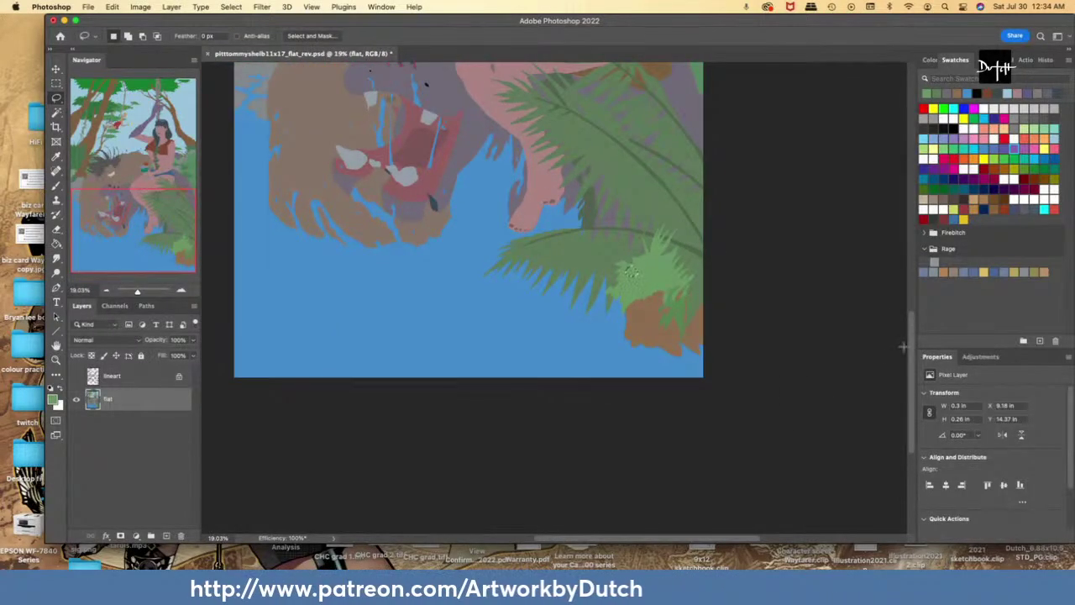
pyautogui.moveTo(910, 305); pyautogui.dragTo(924, 209)
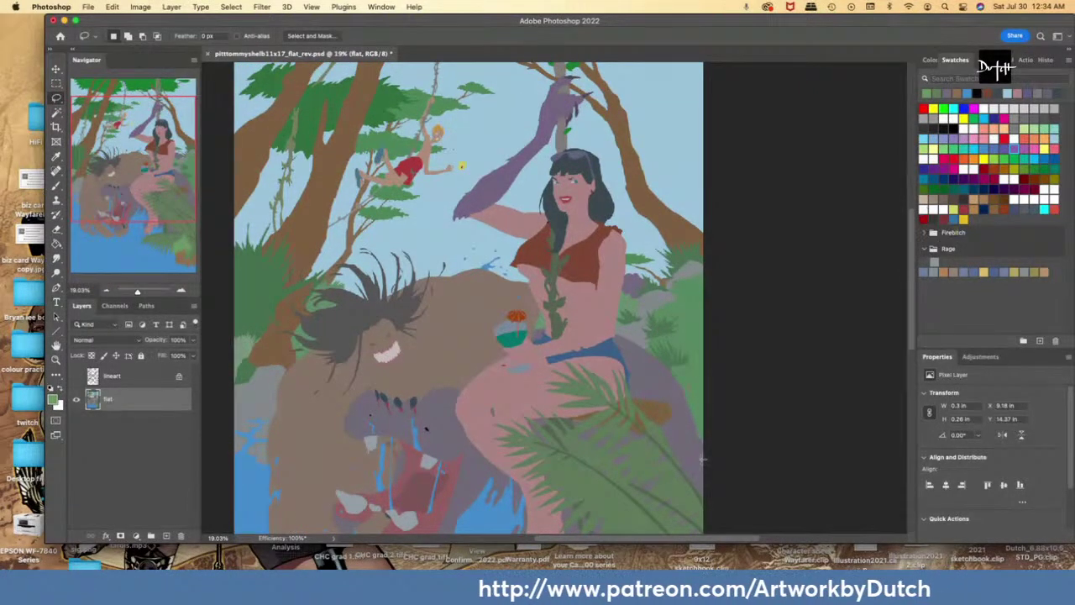
pyautogui.press('super+equal')
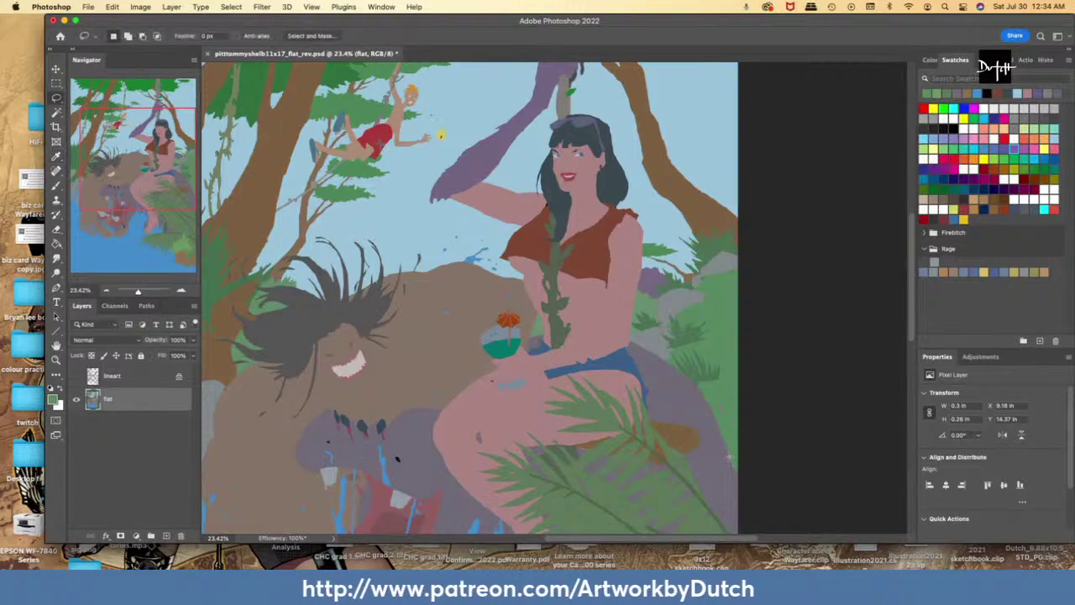
pyautogui.click(56, 243)
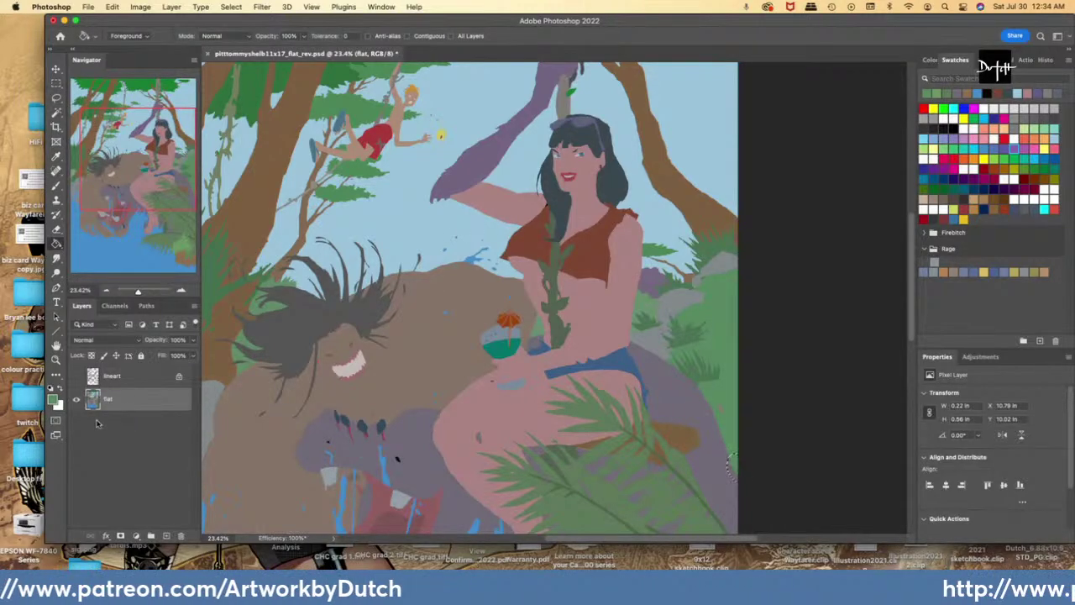
# - Show the lineart layer over the flats, clear the selection and save the file
pyautogui.click(75, 381)
pyautogui.press('super+minus')
pyautogui.press('super+minus')
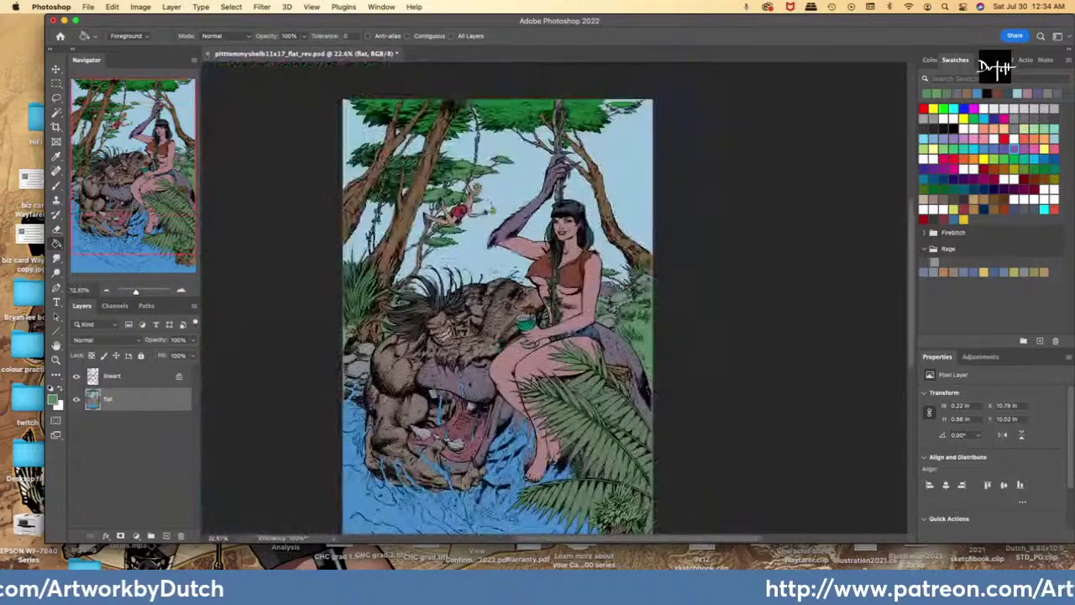
pyautogui.press('super+d')
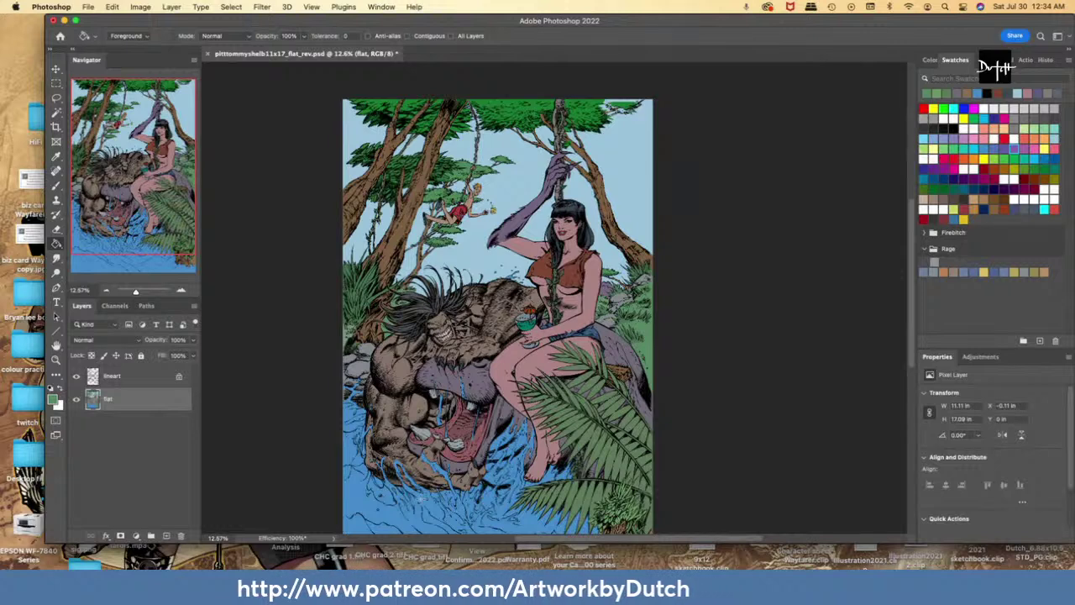
pyautogui.press('super+s')
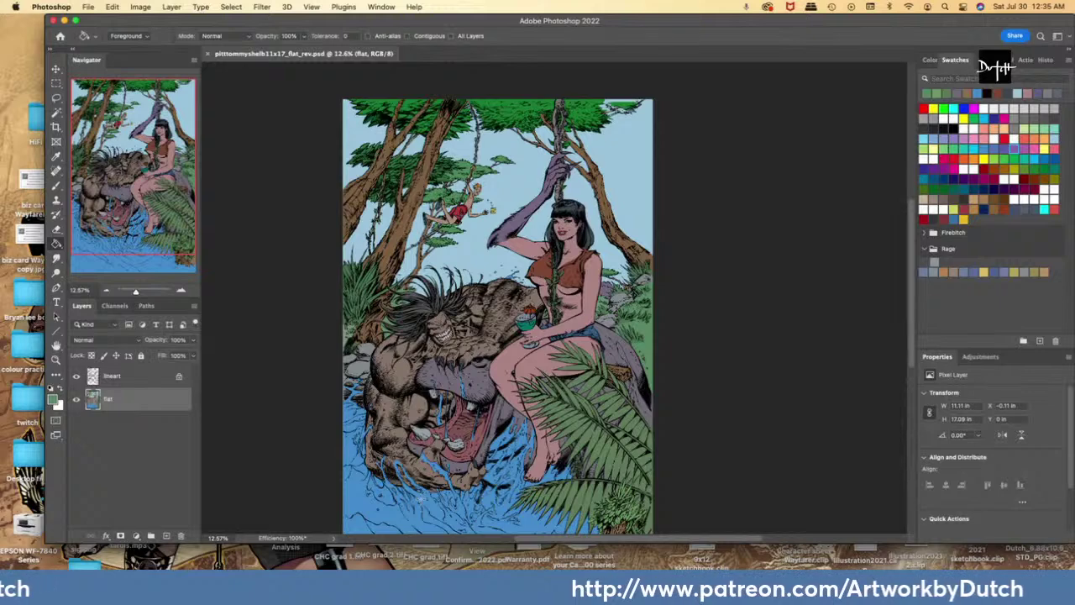
# - Try to lasso the small gap in the canopy's upper-right foliage using sampled sky blue
pyautogui.moveTo(910, 277); pyautogui.dragTo(906, 219)
pyautogui.press('super+plus')
pyautogui.press('super+plus')
pyautogui.press('super+plus')
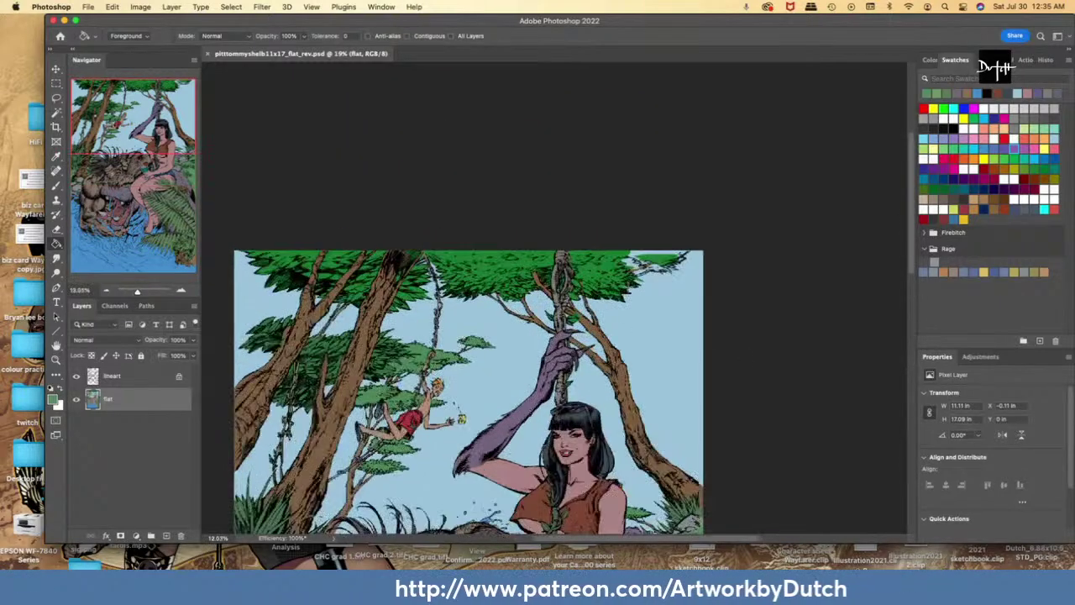
pyautogui.scroll(2, 555, 299)
pyautogui.moveTo(797, 275); pyautogui.dragTo(639, 275)
pyautogui.press('i')
pyautogui.click(639, 275)
pyautogui.press('l')
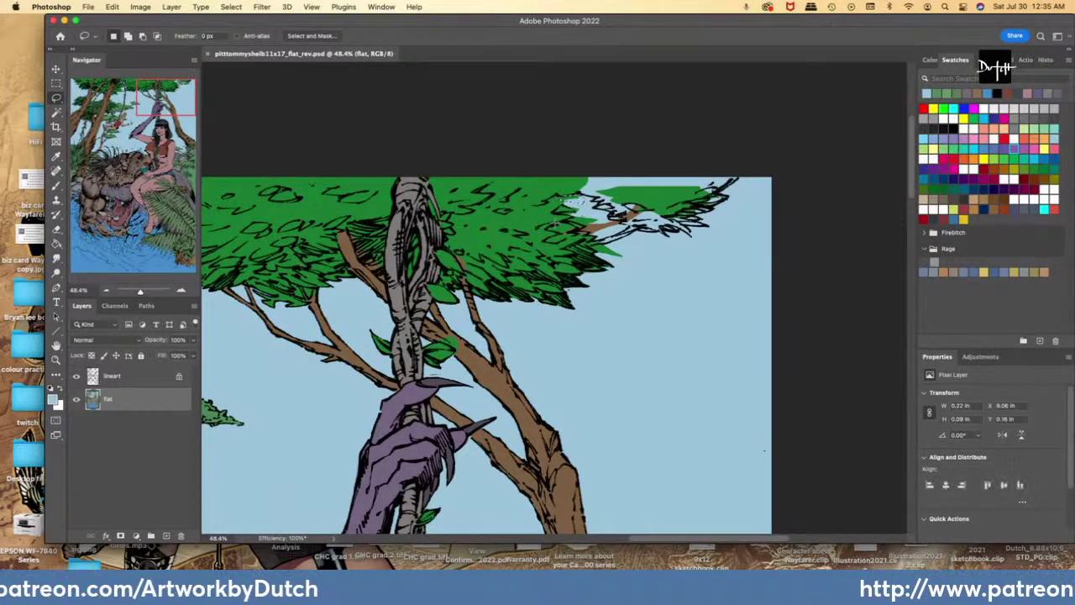
# - Sample the canopy green, lasso the unfilled foliage at the upper-right branch, fill it and clear the selection
pyautogui.press('i')
pyautogui.click(533, 212)
pyautogui.press('l')
pyautogui.click(571, 195)
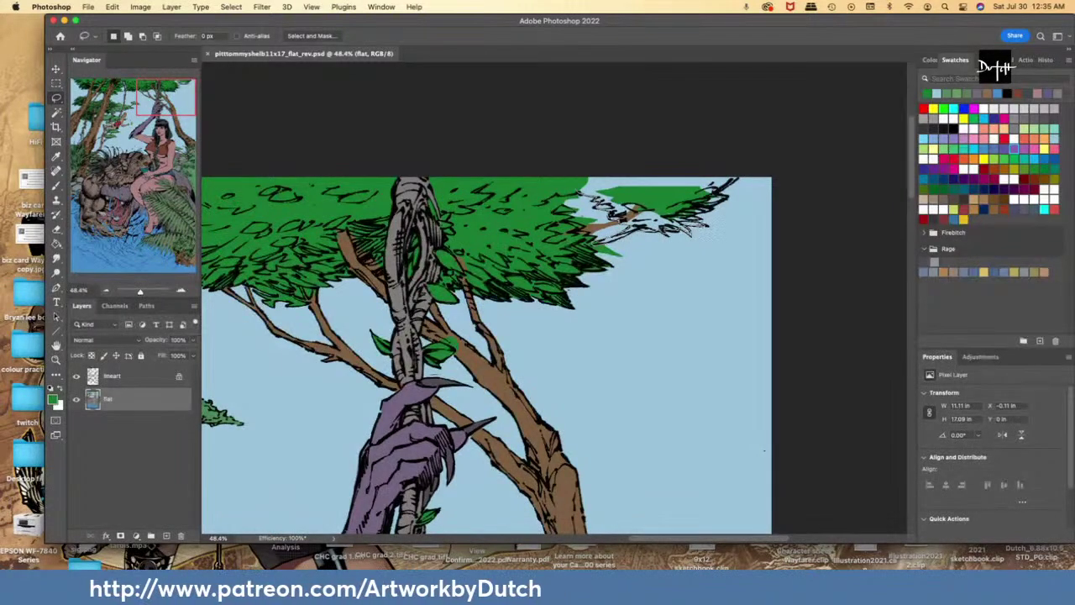
pyautogui.moveTo(718, 200)
pyautogui.mouseDown()
pyautogui.moveTo(622, 135)
pyautogui.moveTo(502, 137)
pyautogui.moveTo(530, 167)
pyautogui.mouseUp()
pyautogui.hotkey('alt', 'BackSpace')
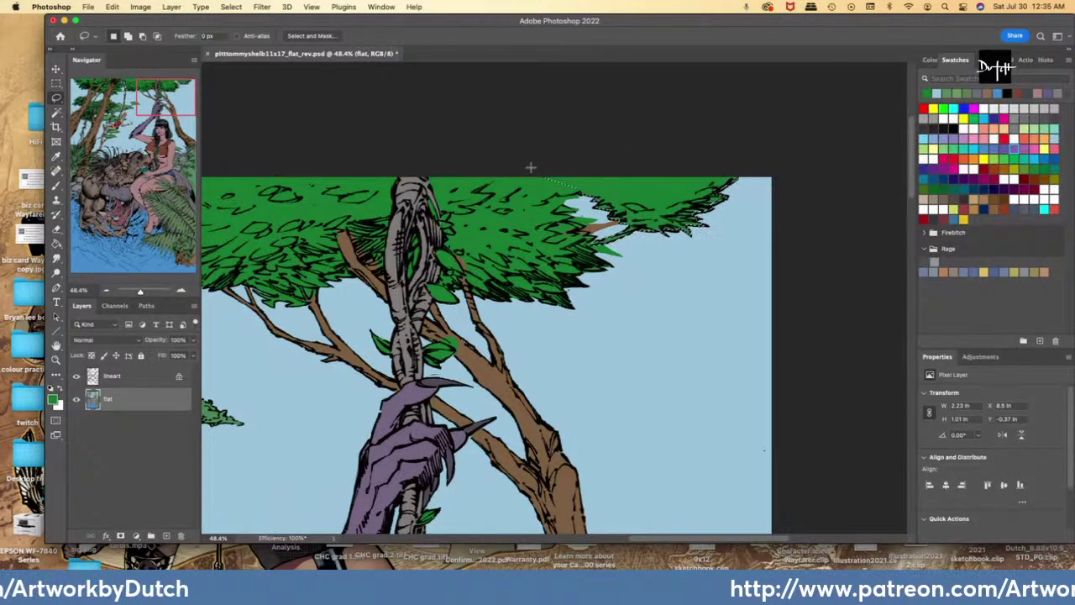
pyautogui.press('super+d')
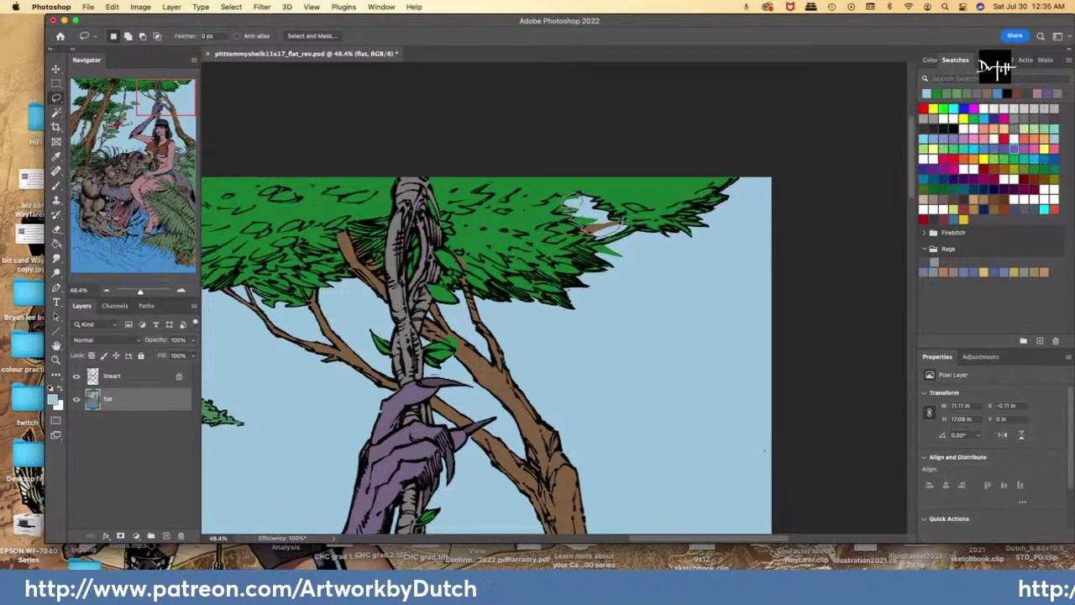
# - Lasso the gap between the two foliage clumps above the thin branch and fill it with sky blue
pyautogui.moveTo(586, 207); pyautogui.dragTo(568, 208)
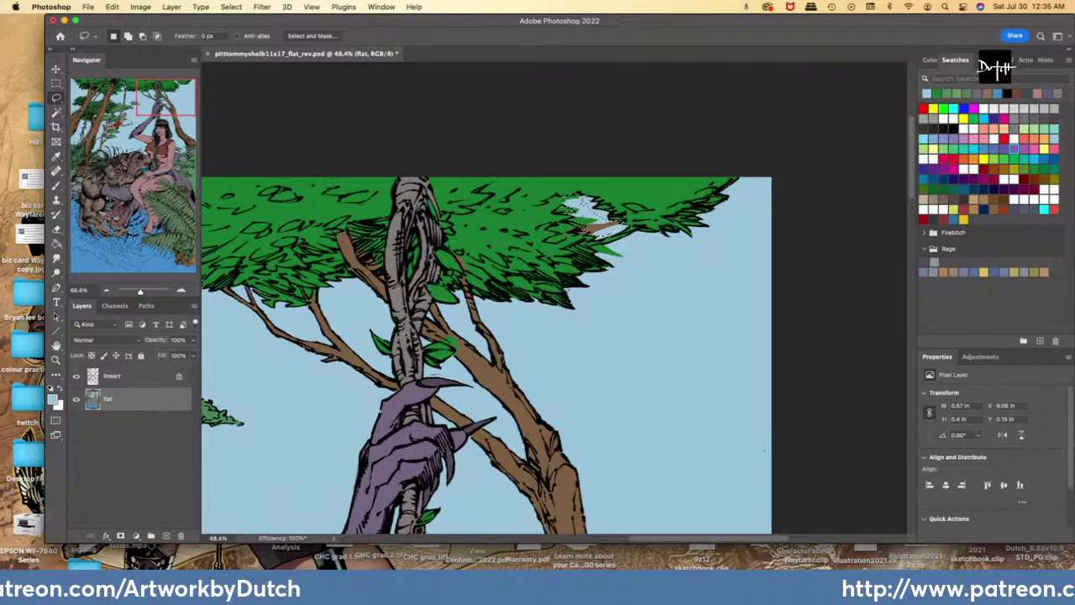
pyautogui.hotkey('alt', 'BackSpace')
pyautogui.press('super+d')
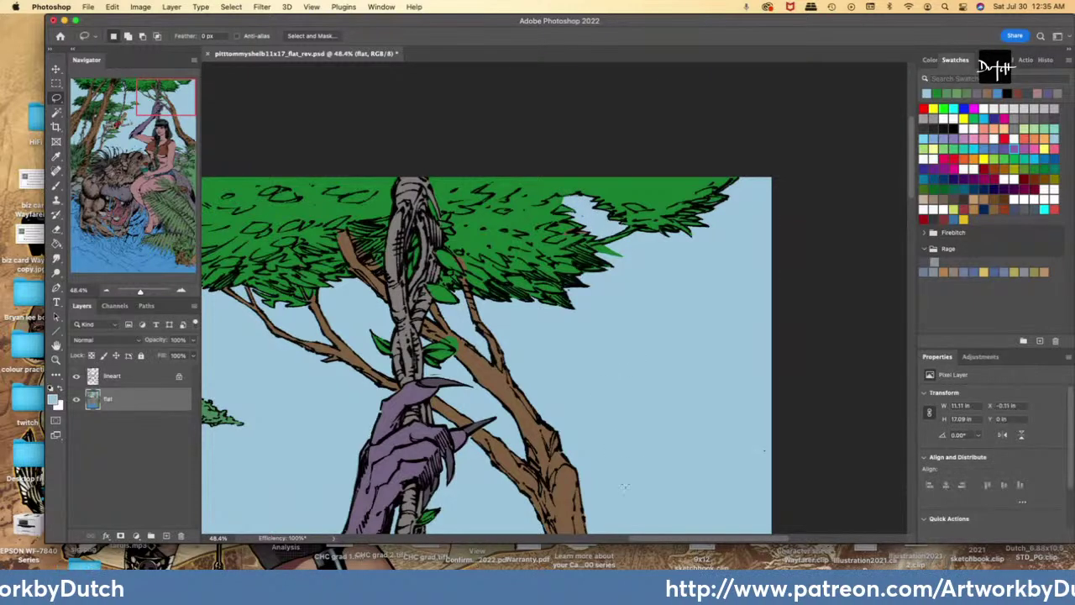
# - Sample the canopy green and lasso and fill the missed leaf edge along the left side of the sky gap
pyautogui.press('i')
pyautogui.click(527, 206)
pyautogui.press('l')
pyautogui.moveTo(561, 201)
pyautogui.mouseDown()
pyautogui.moveTo(556, 210)
pyautogui.moveTo(571, 211)
pyautogui.moveTo(565, 219)
pyautogui.moveTo(560, 210)
pyautogui.mouseUp()
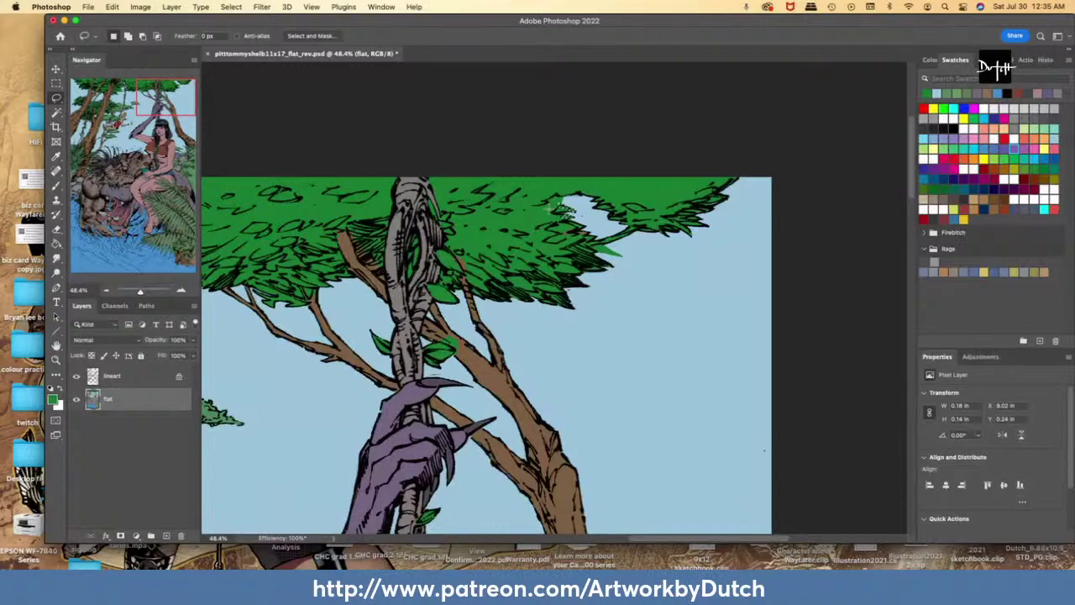
pyautogui.hotkey('alt', 'BackSpace')
pyautogui.press('super+d')
# - Lasso the stray green beyond the leaf tips below the thin branch and fill it with sampled sky blue
pyautogui.moveTo(626, 266)
pyautogui.mouseDown()
pyautogui.moveTo(592, 247)
pyautogui.moveTo(620, 274)
pyautogui.mouseUp()
pyautogui.press('i')
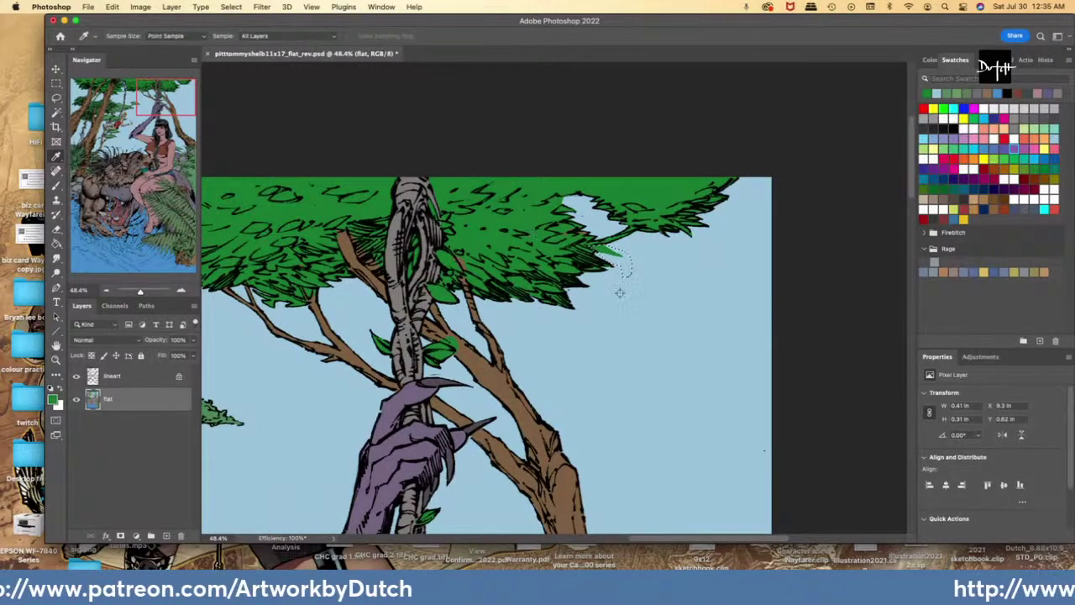
pyautogui.click(620, 293)
pyautogui.press('l')
pyautogui.hotkey('alt', 'BackSpace')
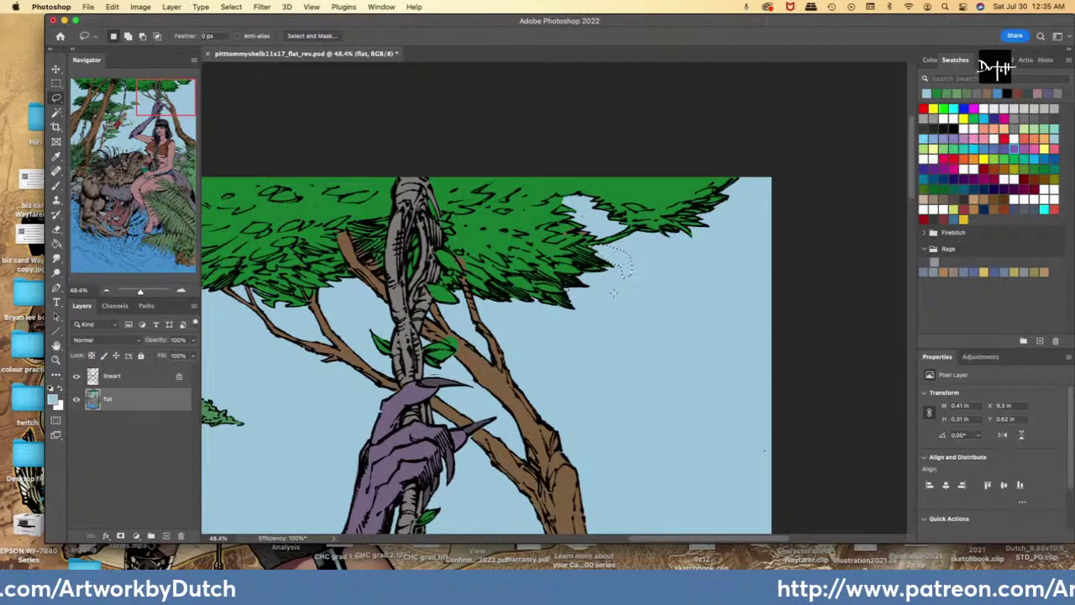
# - Sample the canopy green, lasso and fill the missed spot in the upper-right foliage, and clear the selection
pyautogui.press('i')
pyautogui.click(646, 183)
pyautogui.press('l')
pyautogui.moveTo(710, 195)
pyautogui.mouseDown()
pyautogui.moveTo(719, 199)
pyautogui.moveTo(681, 215)
pyautogui.moveTo(673, 195)
pyautogui.mouseUp()
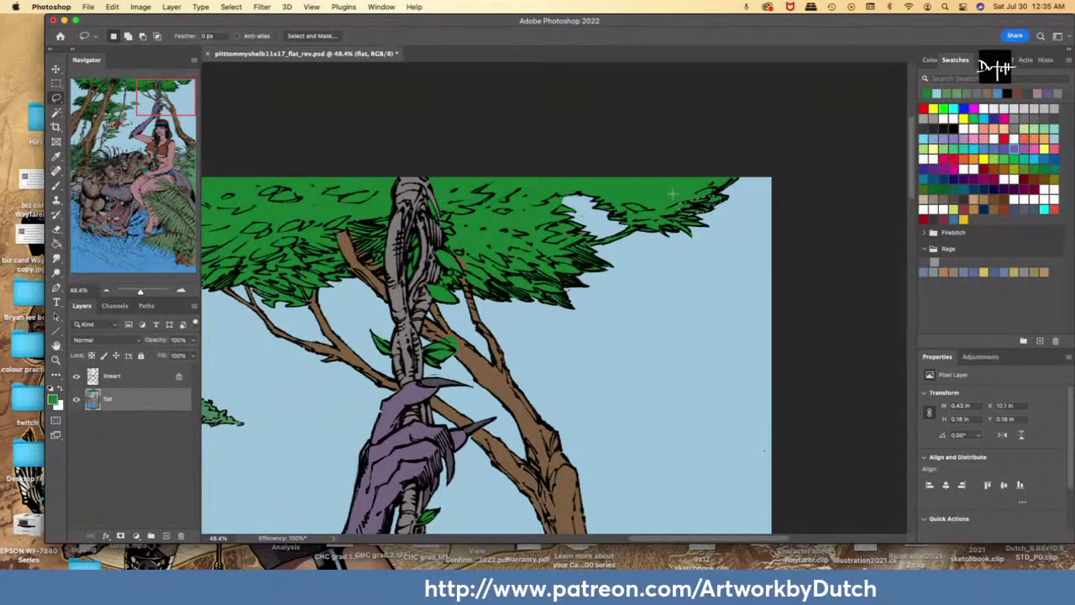
pyautogui.hotkey('alt', 'BackSpace')
pyautogui.hotkey('ctrl', 'd')
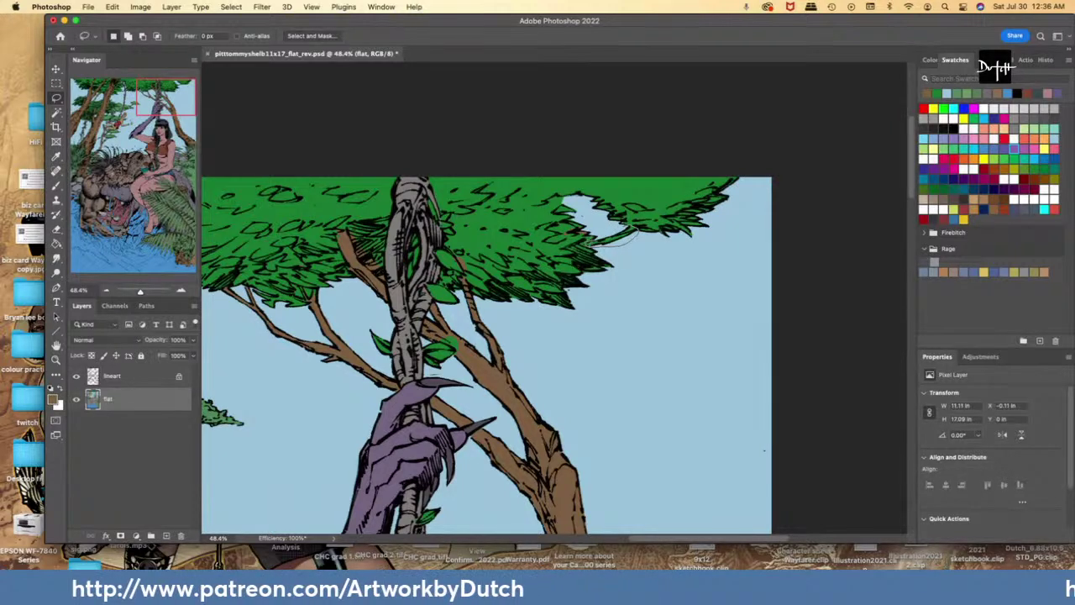
# - Lasso the thin branch joining the two foliage clumps and fill it with the trunk brown
pyautogui.moveTo(598, 237); pyautogui.dragTo(592, 241)
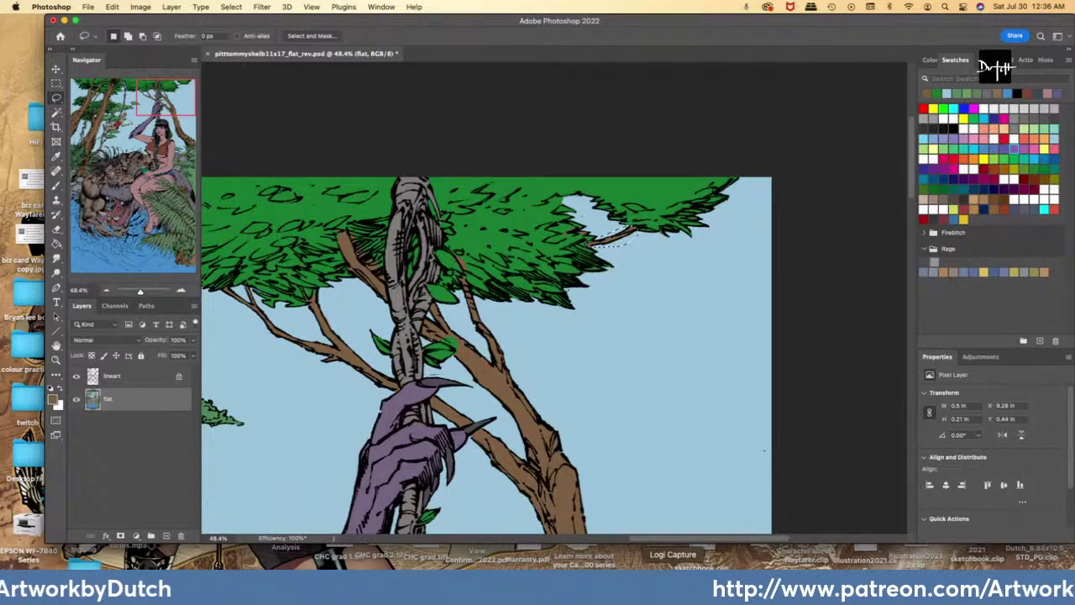
pyautogui.scroll(-3, 347, 413)
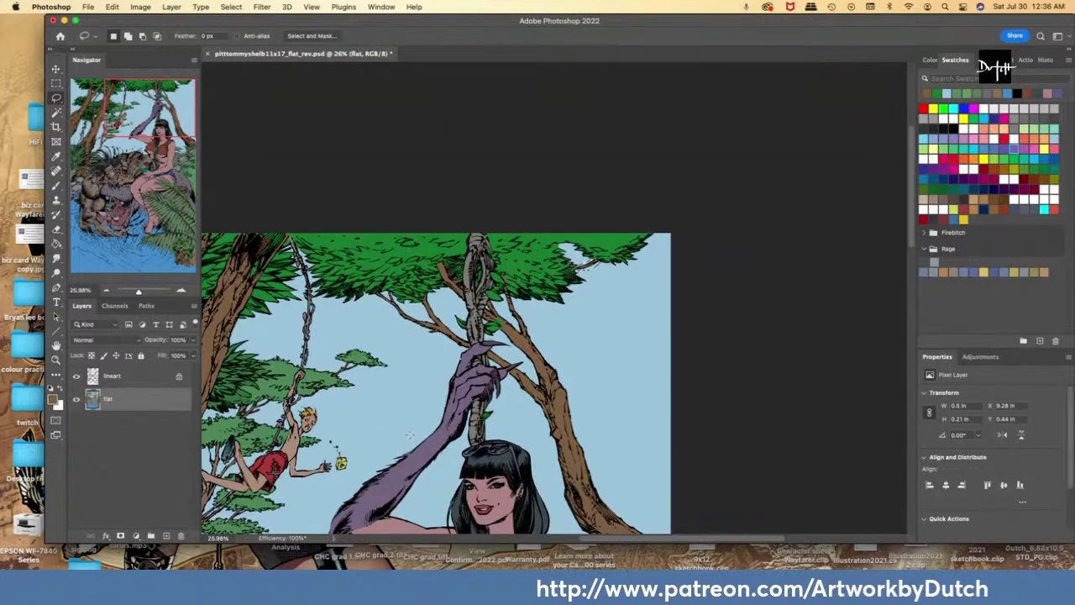
pyautogui.scroll(3, 393, 325)
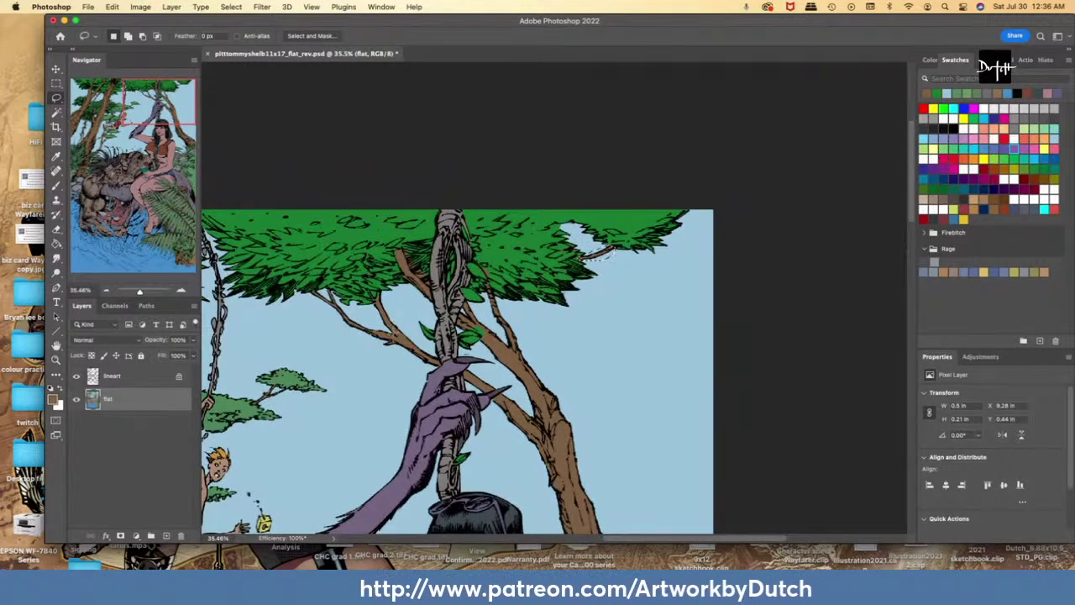
pyautogui.scroll(2, 392, 329)
# - Sample the canopy green, then lasso and fill the missed leaf tips along the canopy's underside above the thin branches
pyautogui.press('i')
pyautogui.click(371, 315)
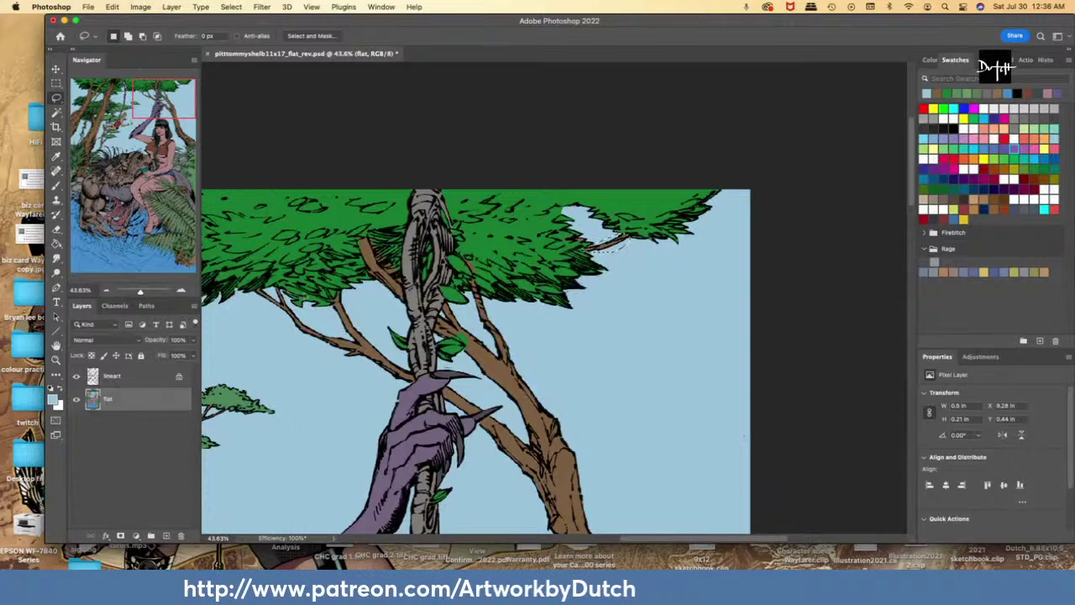
pyautogui.click(299, 228)
pyautogui.press('l')
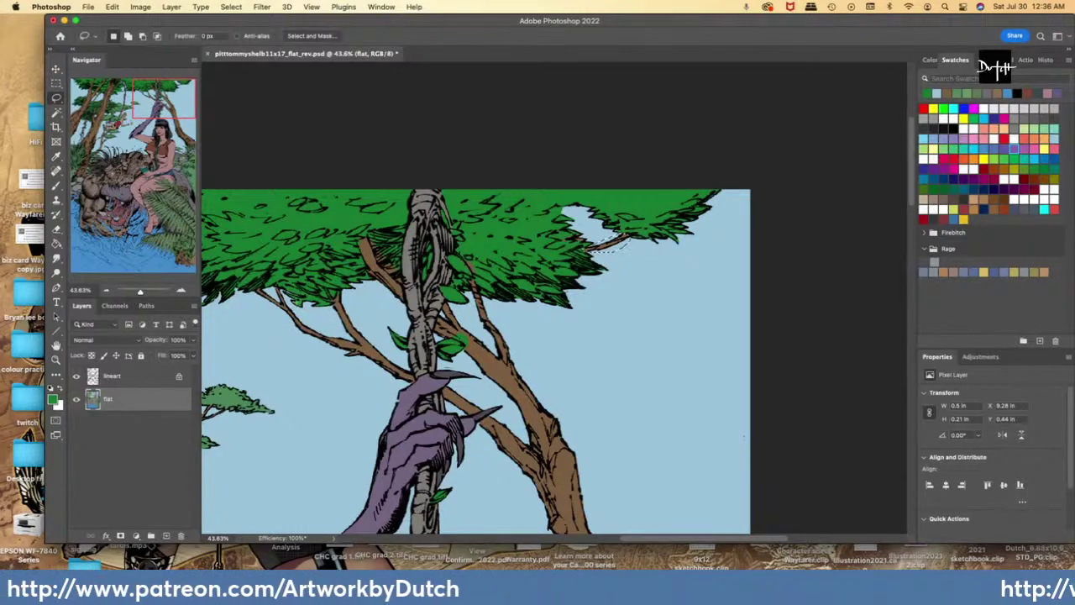
pyautogui.scroll(4, 554, 298)
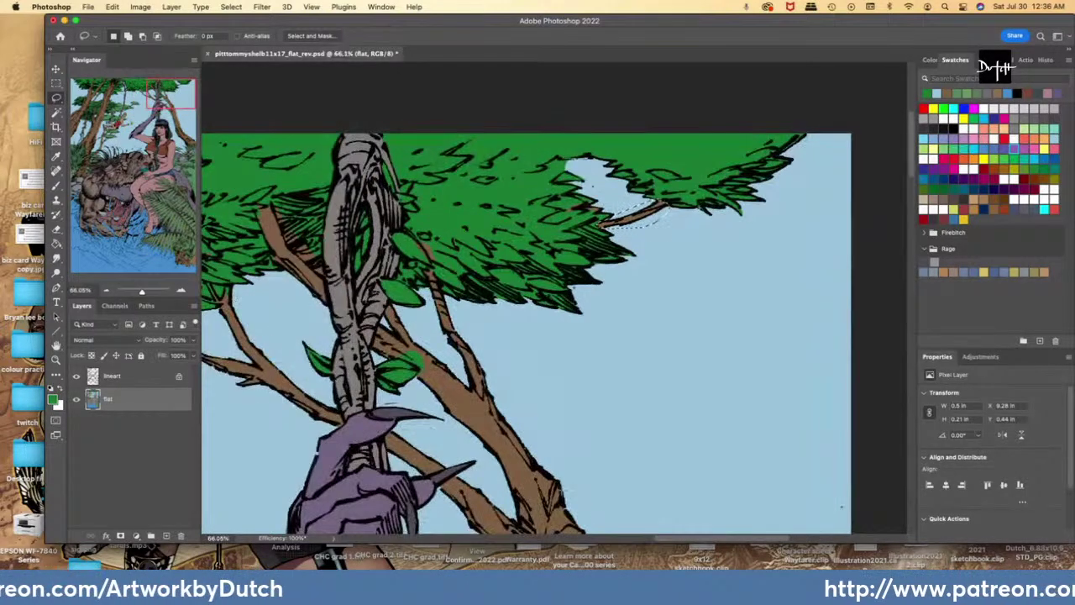
pyautogui.hscroll(-3, 554, 299)
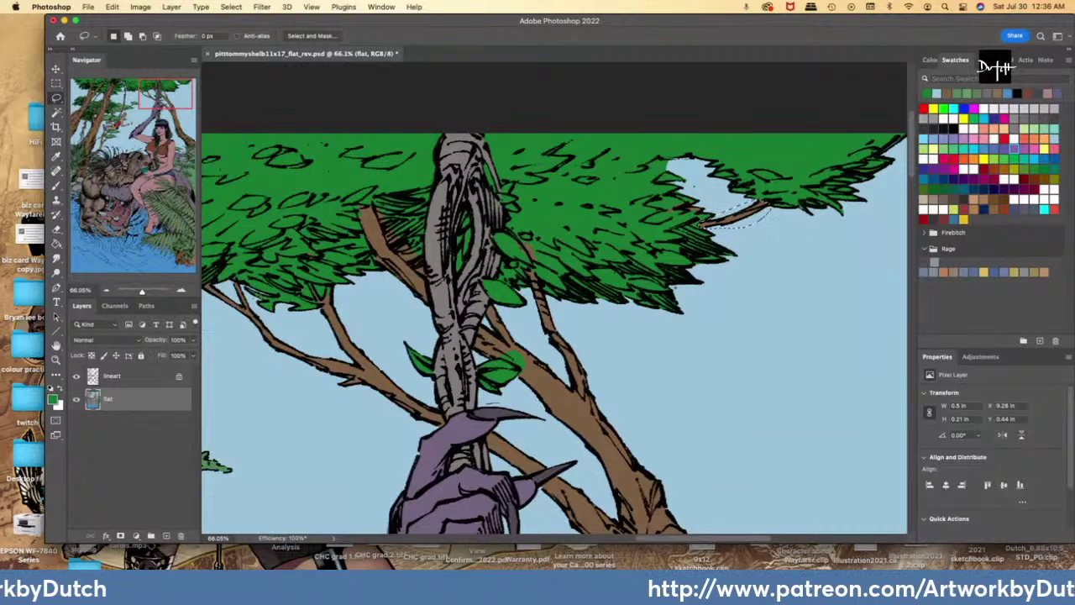
pyautogui.moveTo(259, 303)
pyautogui.mouseDown()
pyautogui.moveTo(318, 291)
pyautogui.moveTo(321, 277)
pyautogui.mouseUp()
pyautogui.hotkey('alt', 'BackSpace')
pyautogui.press('super+d')
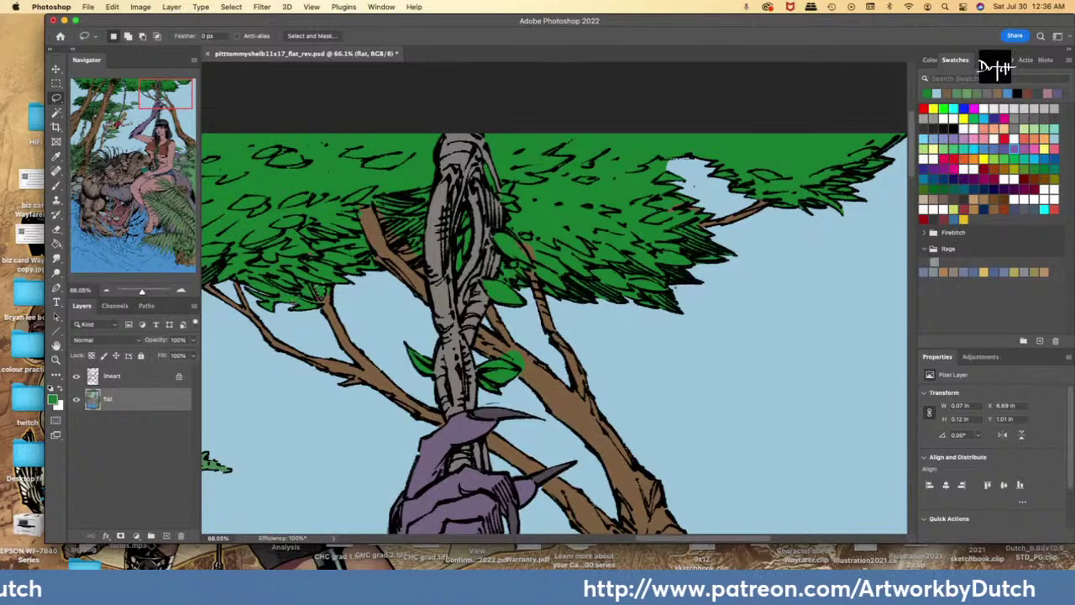
pyautogui.moveTo(250, 284)
pyautogui.mouseDown()
pyautogui.moveTo(309, 308)
pyautogui.moveTo(244, 284)
pyautogui.mouseUp()
pyautogui.click(344, 298)
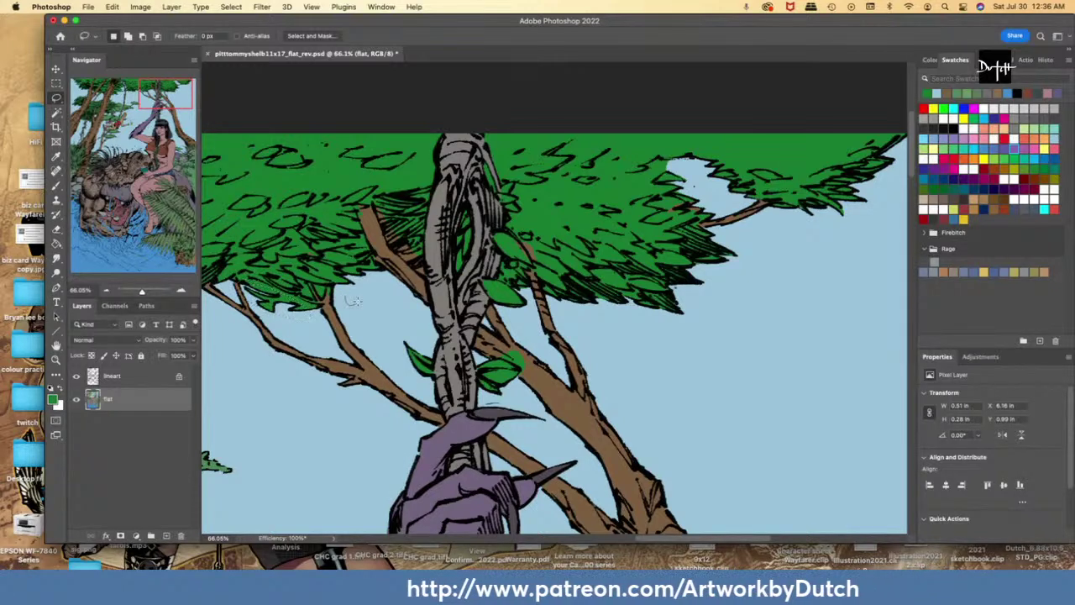
# - Sample the branch brown and lasso the missed spot on the thin branch beside the vine, then lasso the upper edge of the hand's top claw
pyautogui.press('i')
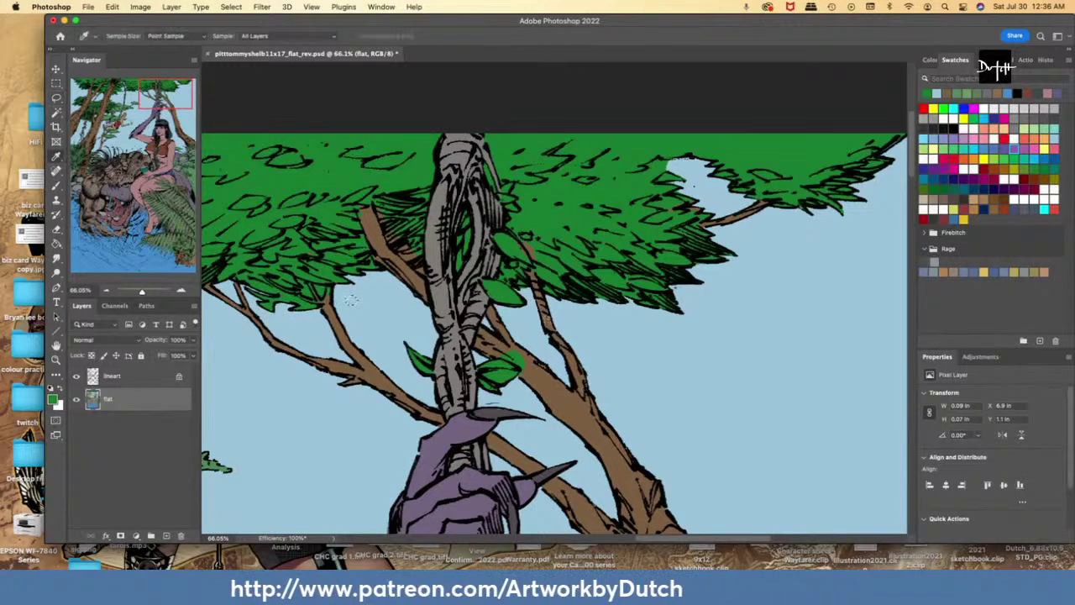
pyautogui.click(543, 311)
pyautogui.press('l')
pyautogui.moveTo(546, 325)
pyautogui.mouseDown()
pyautogui.moveTo(556, 335)
pyautogui.moveTo(551, 324)
pyautogui.mouseUp()
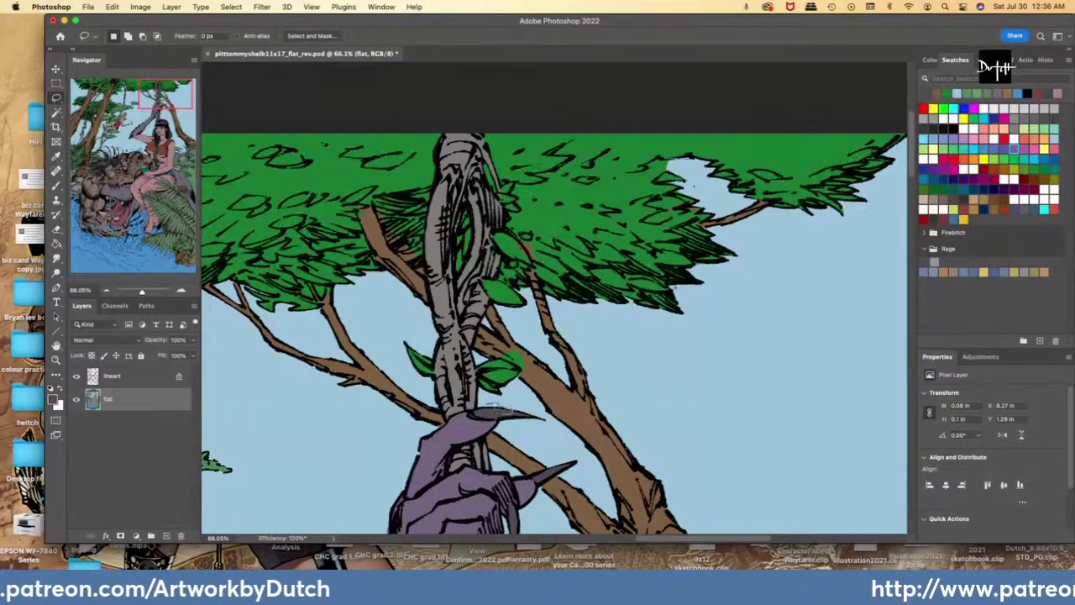
pyautogui.moveTo(493, 409)
pyautogui.mouseDown()
pyautogui.moveTo(540, 416)
pyautogui.moveTo(493, 410)
pyautogui.mouseUp()
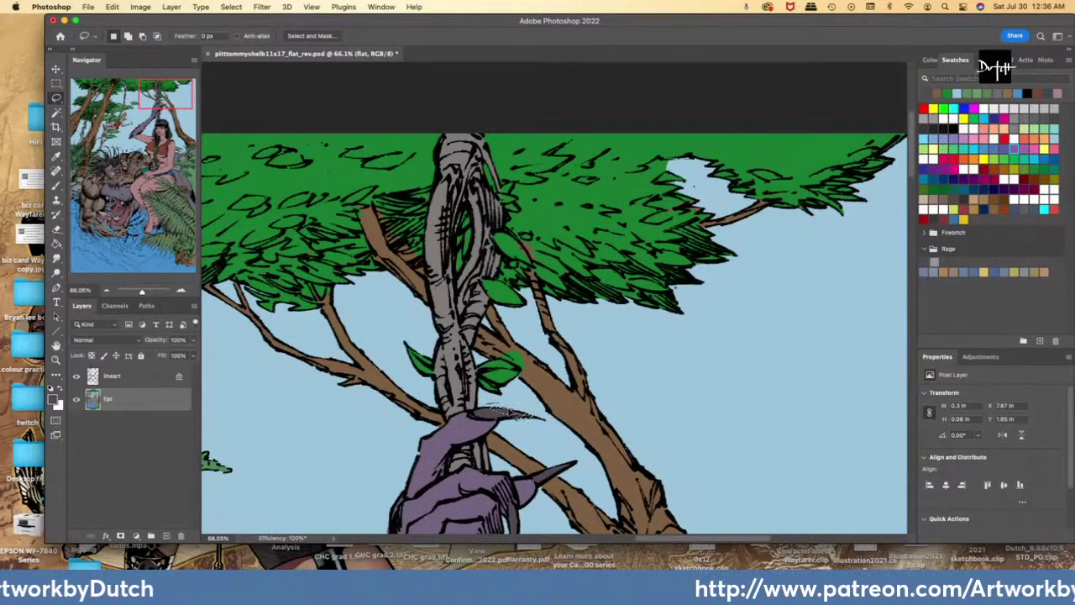
# - Sample the canopy green, lasso around the sky gap in the upper-right foliage and fill the gap with green
pyautogui.press('super+minus')
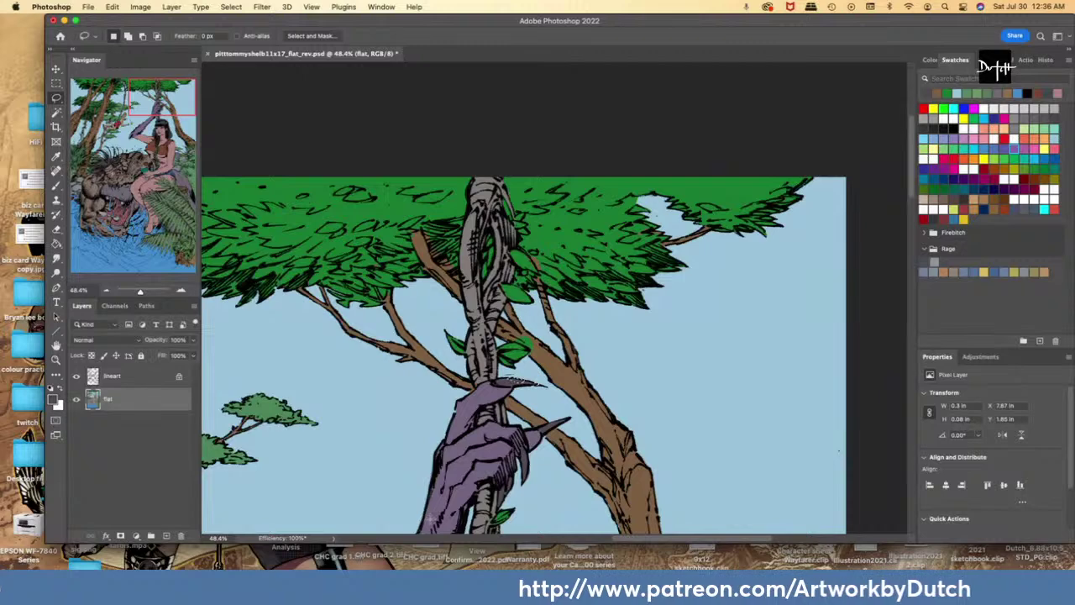
pyautogui.press('super+minus')
pyautogui.scroll(-3, 600, 231)
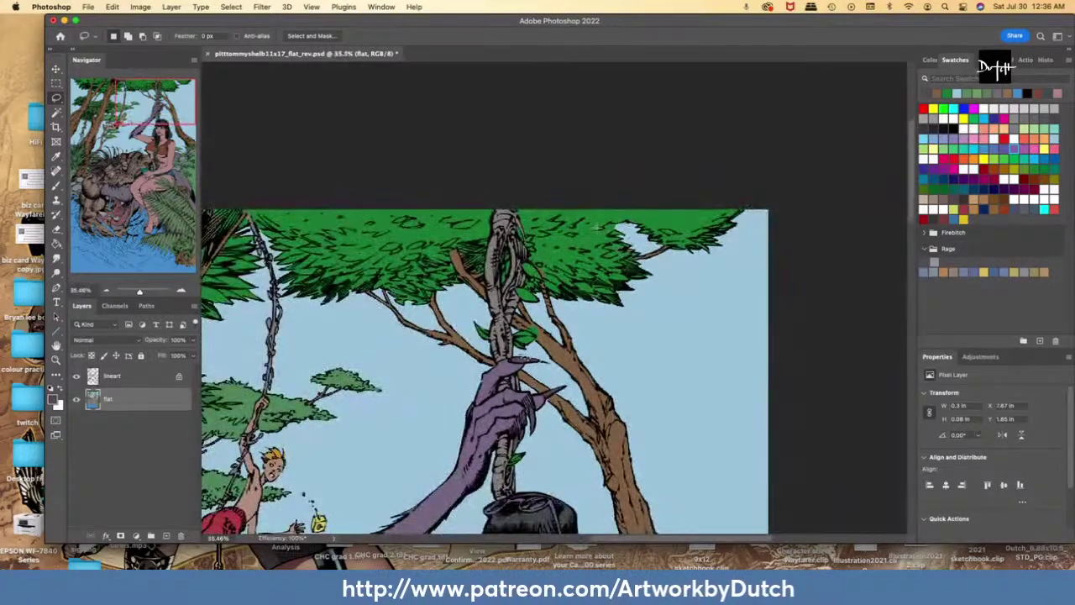
pyautogui.press('i')
pyautogui.click(585, 239)
pyautogui.press('l')
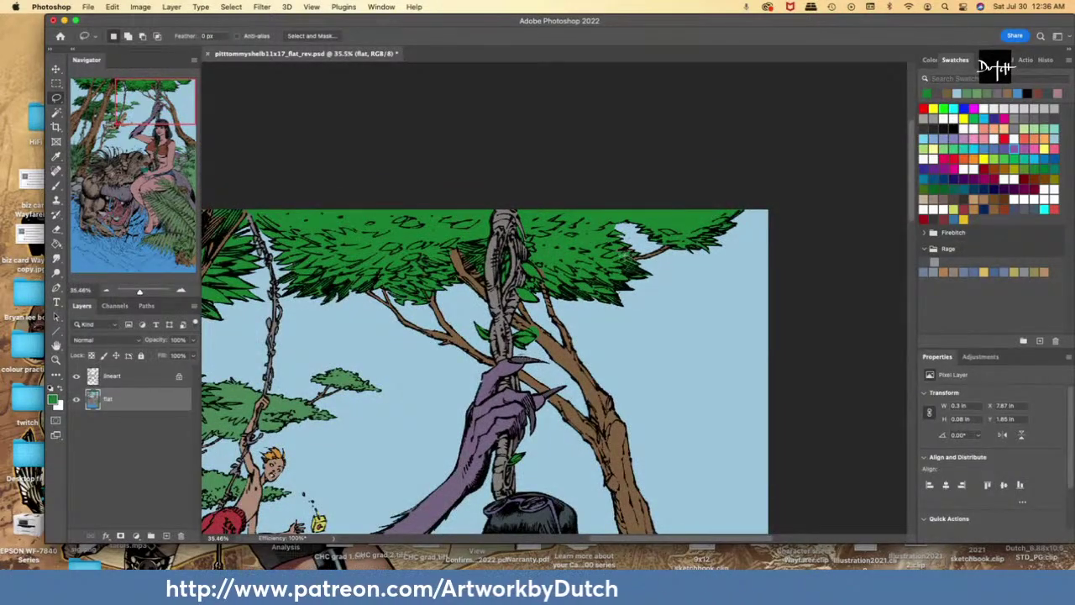
pyautogui.moveTo(636, 257)
pyautogui.mouseDown()
pyautogui.moveTo(669, 239)
pyautogui.moveTo(598, 202)
pyautogui.moveTo(580, 242)
pyautogui.mouseUp()
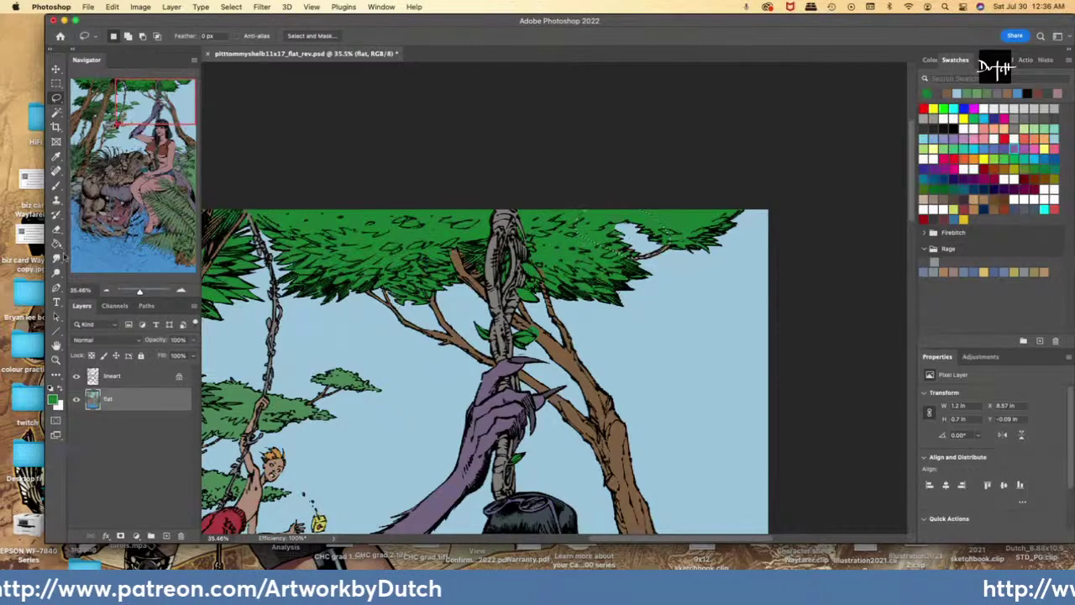
pyautogui.press('g')
pyautogui.click(643, 239)
pyautogui.press('l')
# - Save the flatted illustration and switch to Chrome
pyautogui.scroll(-2, 510, 318)
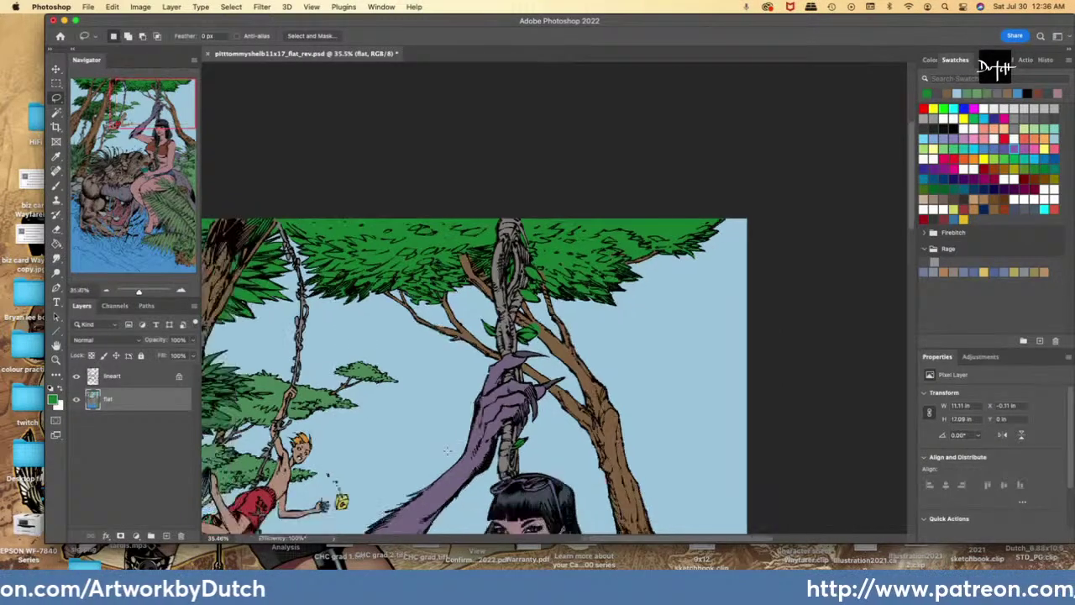
pyautogui.scroll(-1, 556, 298)
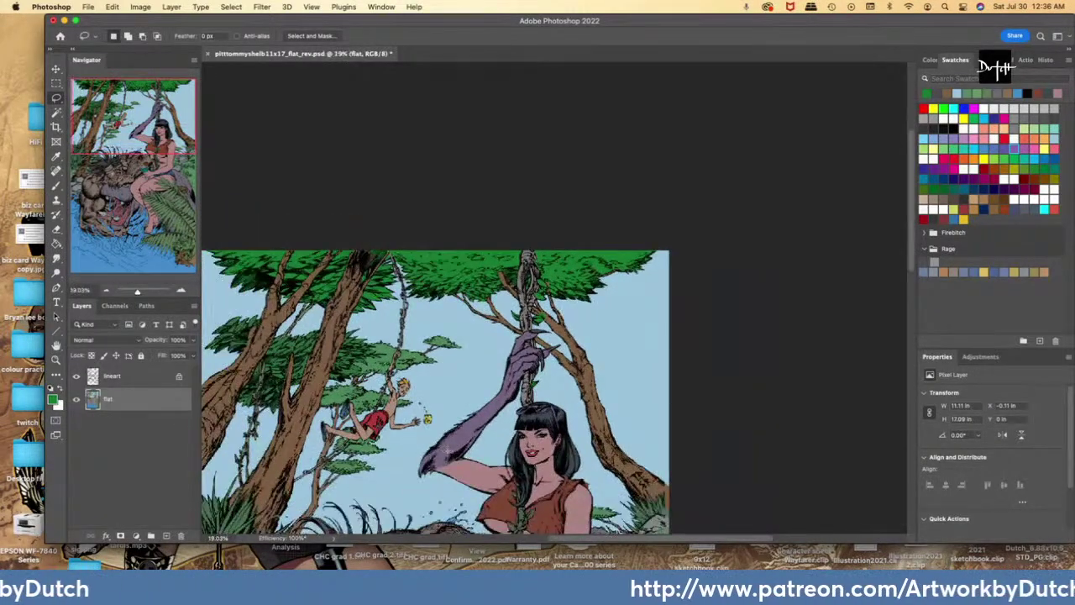
pyautogui.scroll(-1, 554, 306)
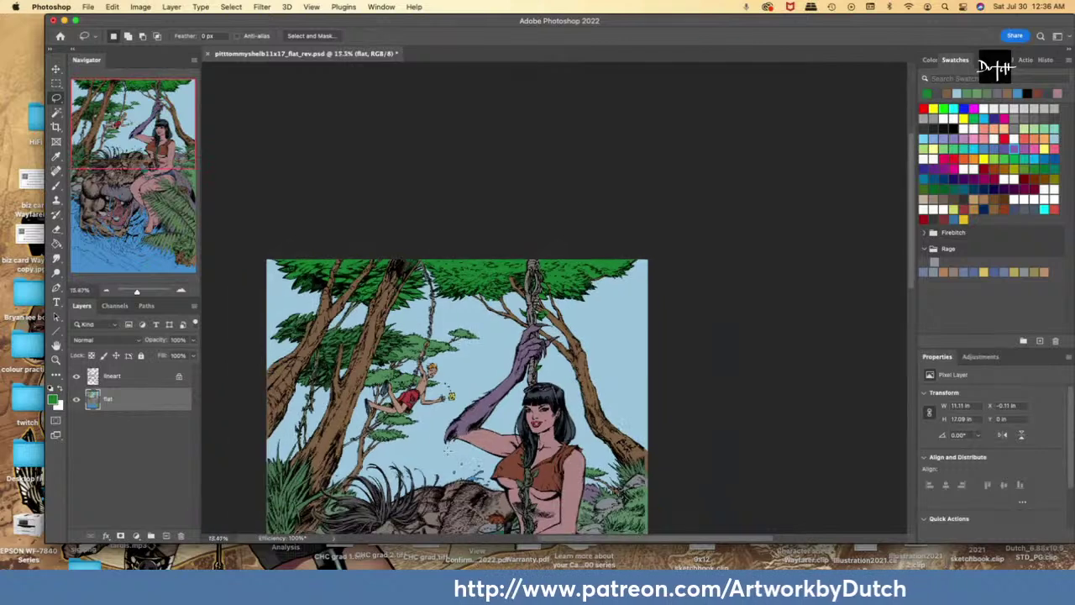
pyautogui.press('super+s')
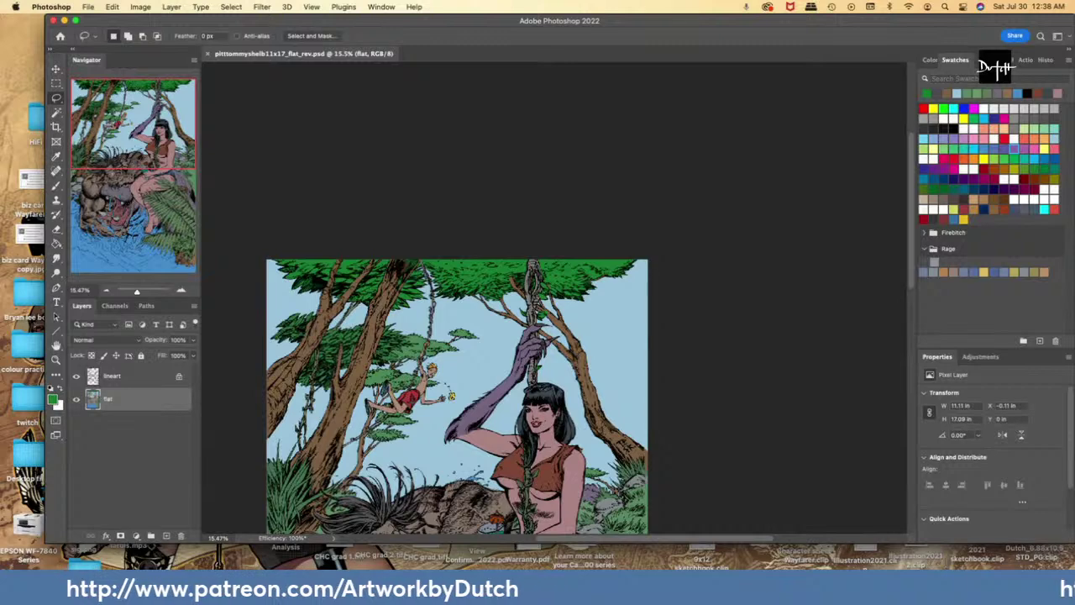
pyautogui.press('super+Tab')
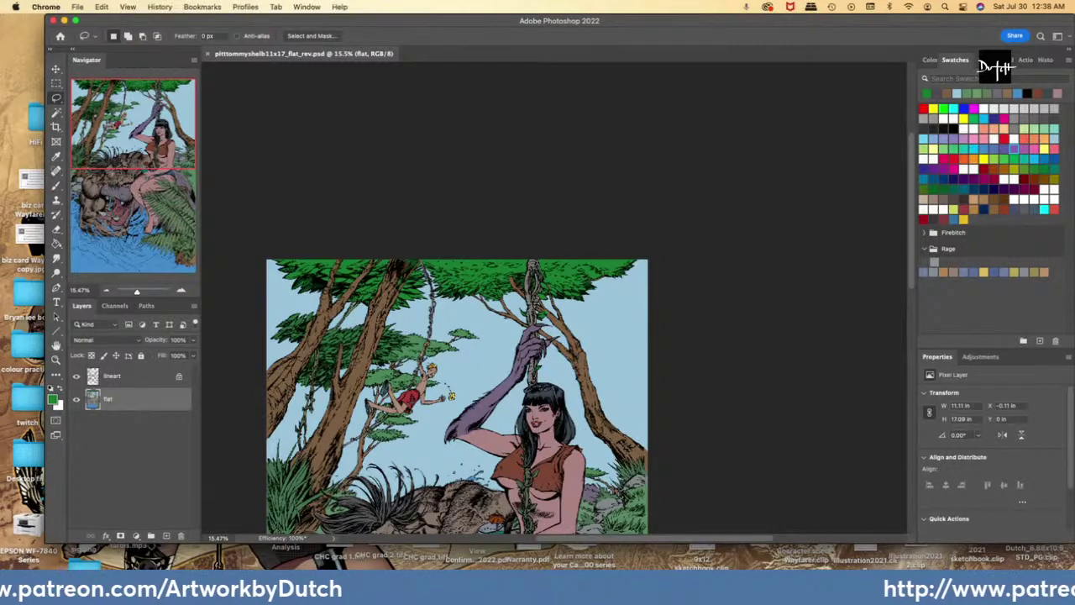